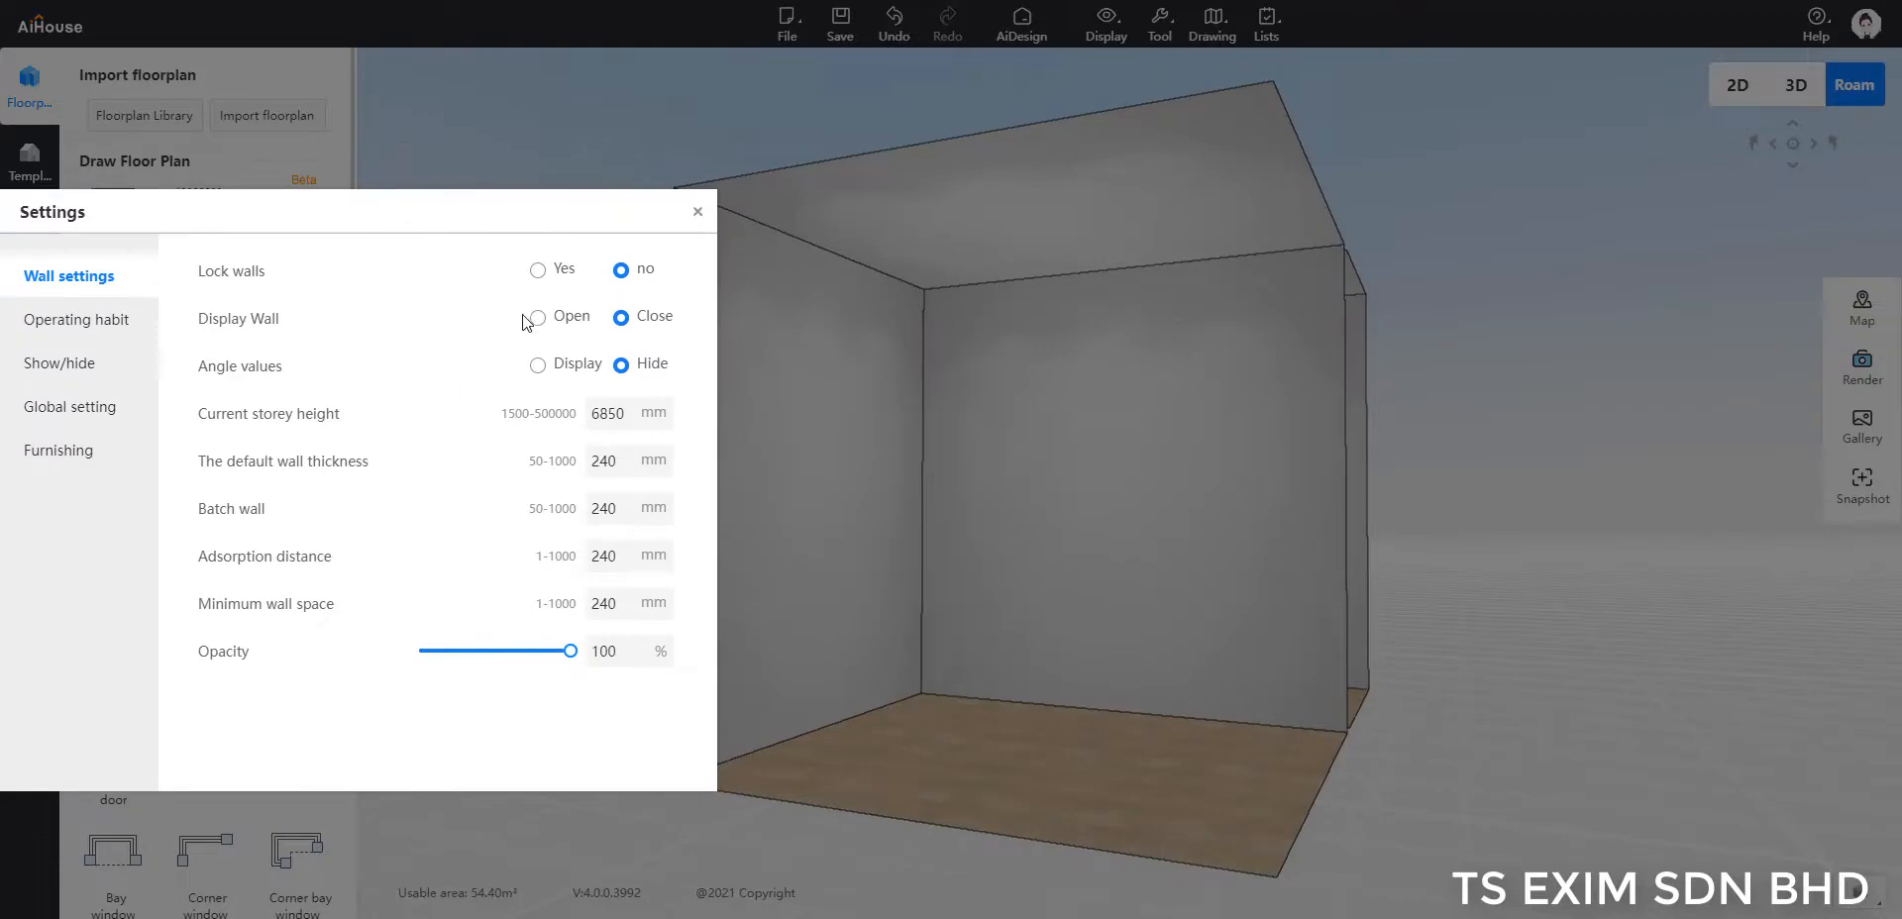
Step: Set Display Wall to Open in the wall settings and close the settings
{"action": "left_click", "coordinate": [536, 318]}
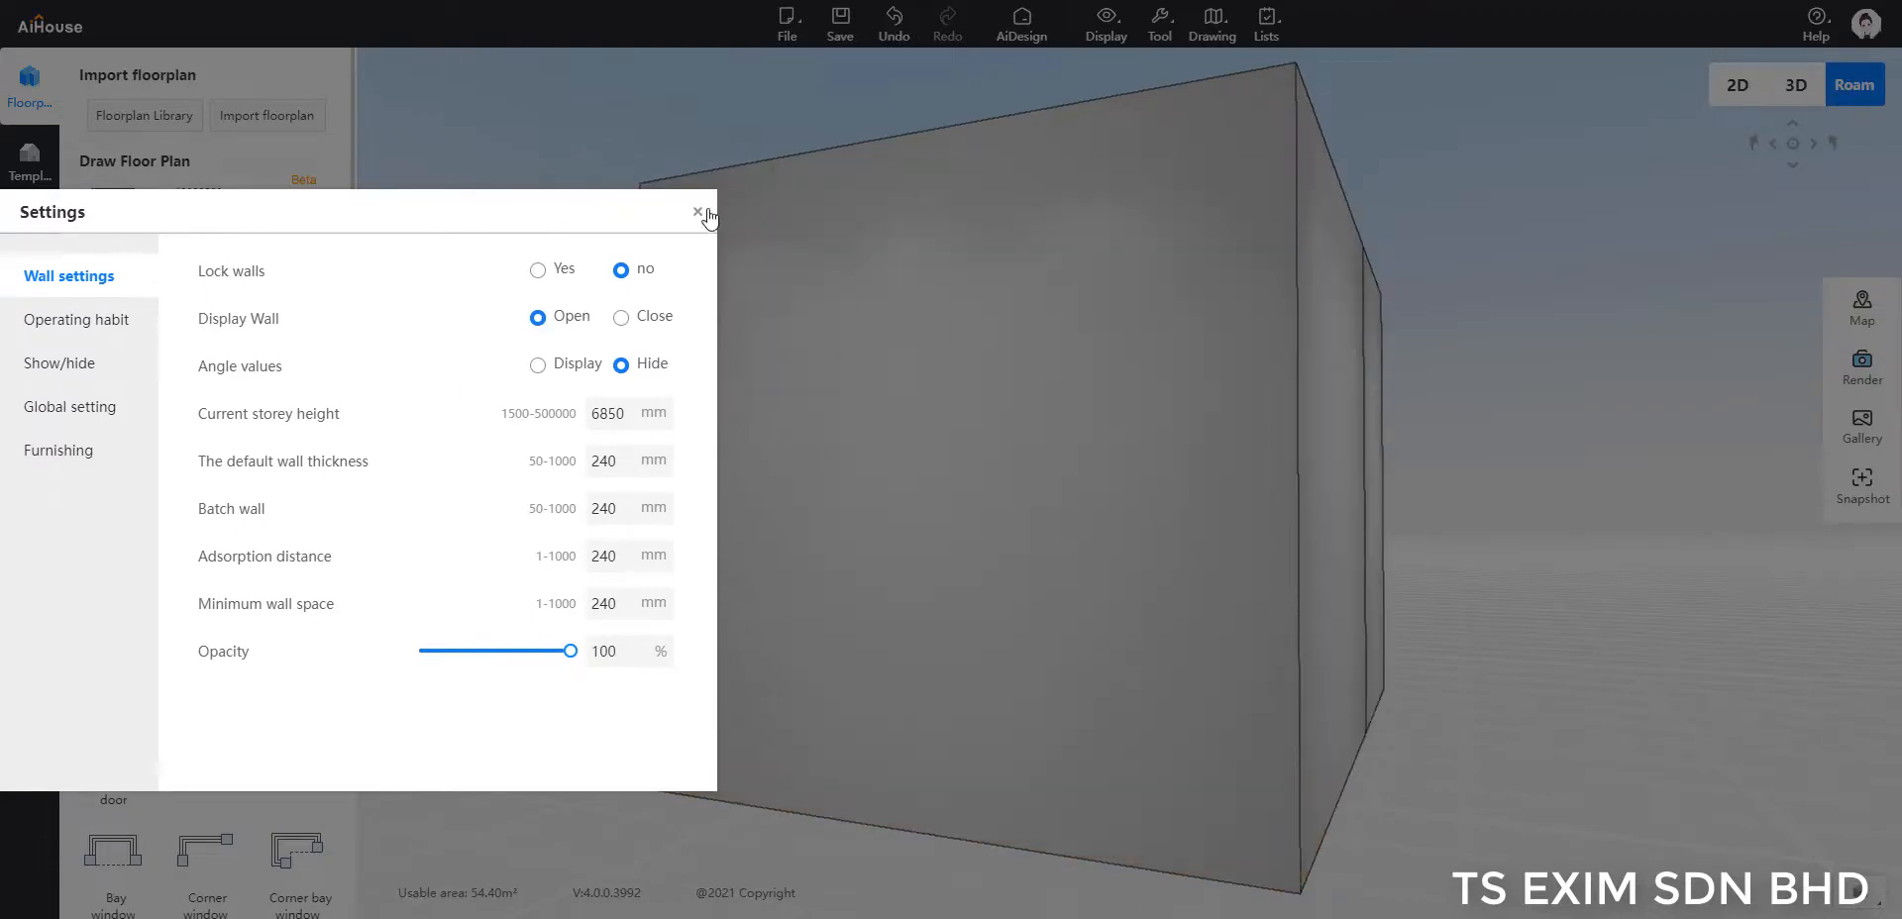
{"action": "left_click", "coordinate": [697, 212]}
{"action": "scroll", "coordinate": [1137, 461], "scroll_direction": "down", "scroll_amount": 1}
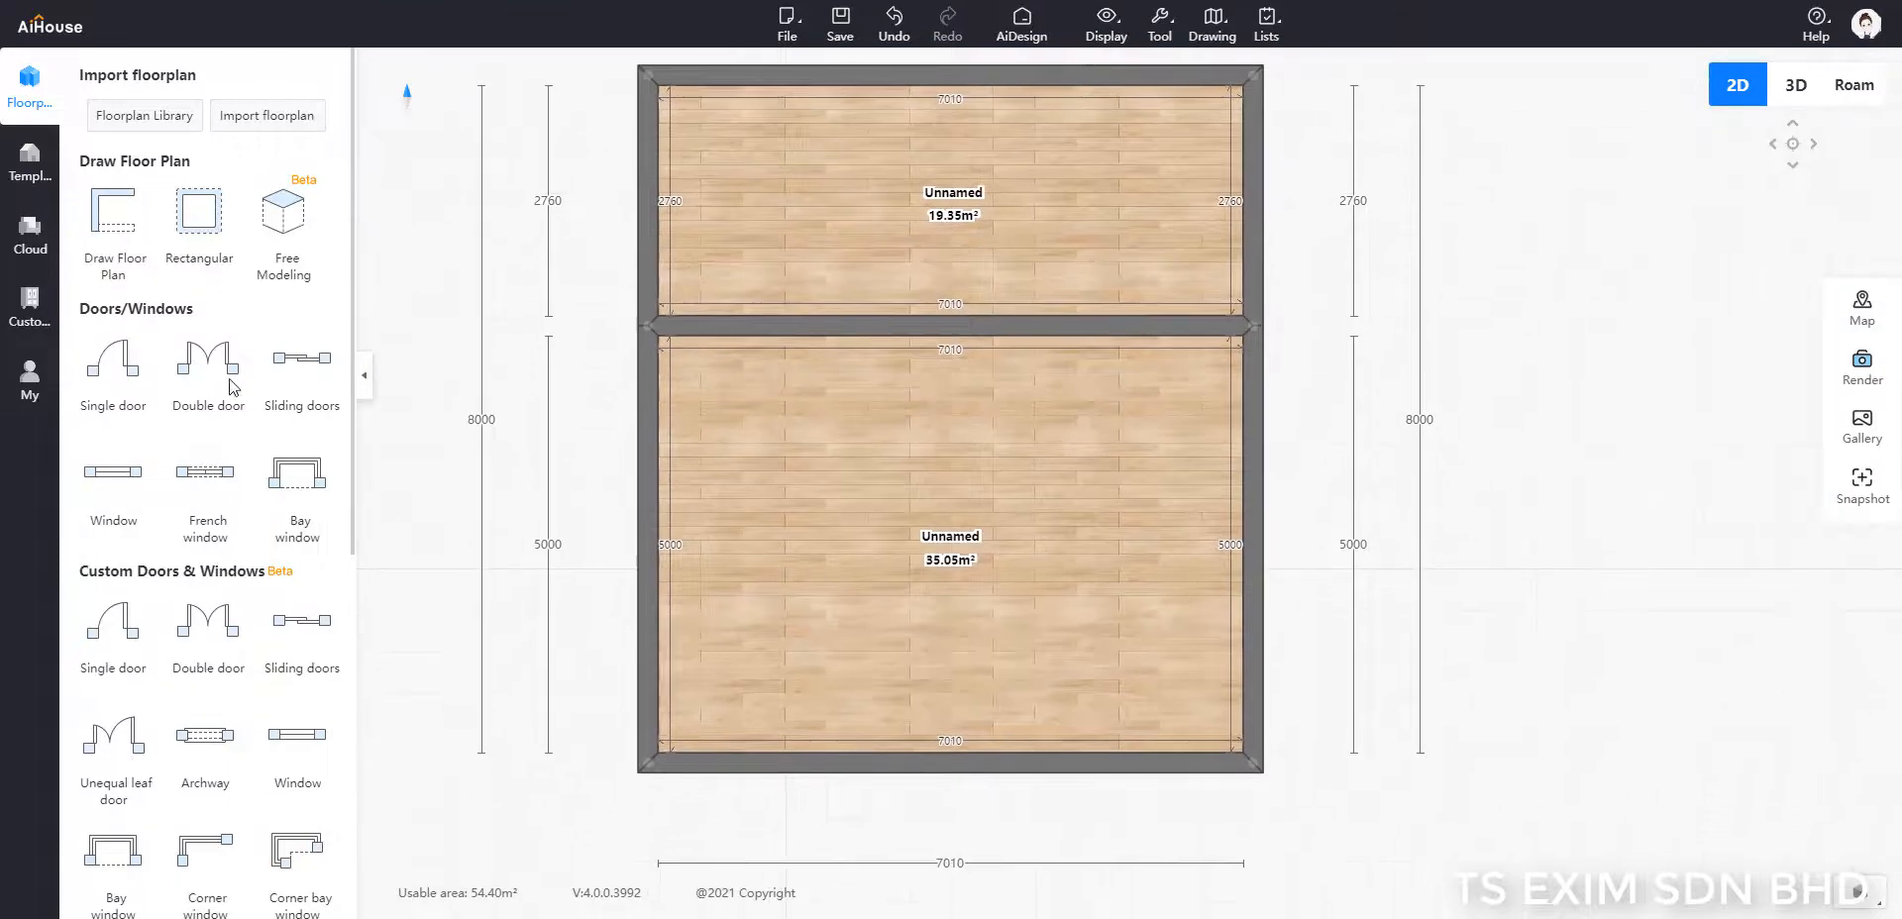
Step: Place the Invisible doorway from the public library's door openings on the front wall of the larger room
{"action": "left_click", "coordinate": [30, 238]}
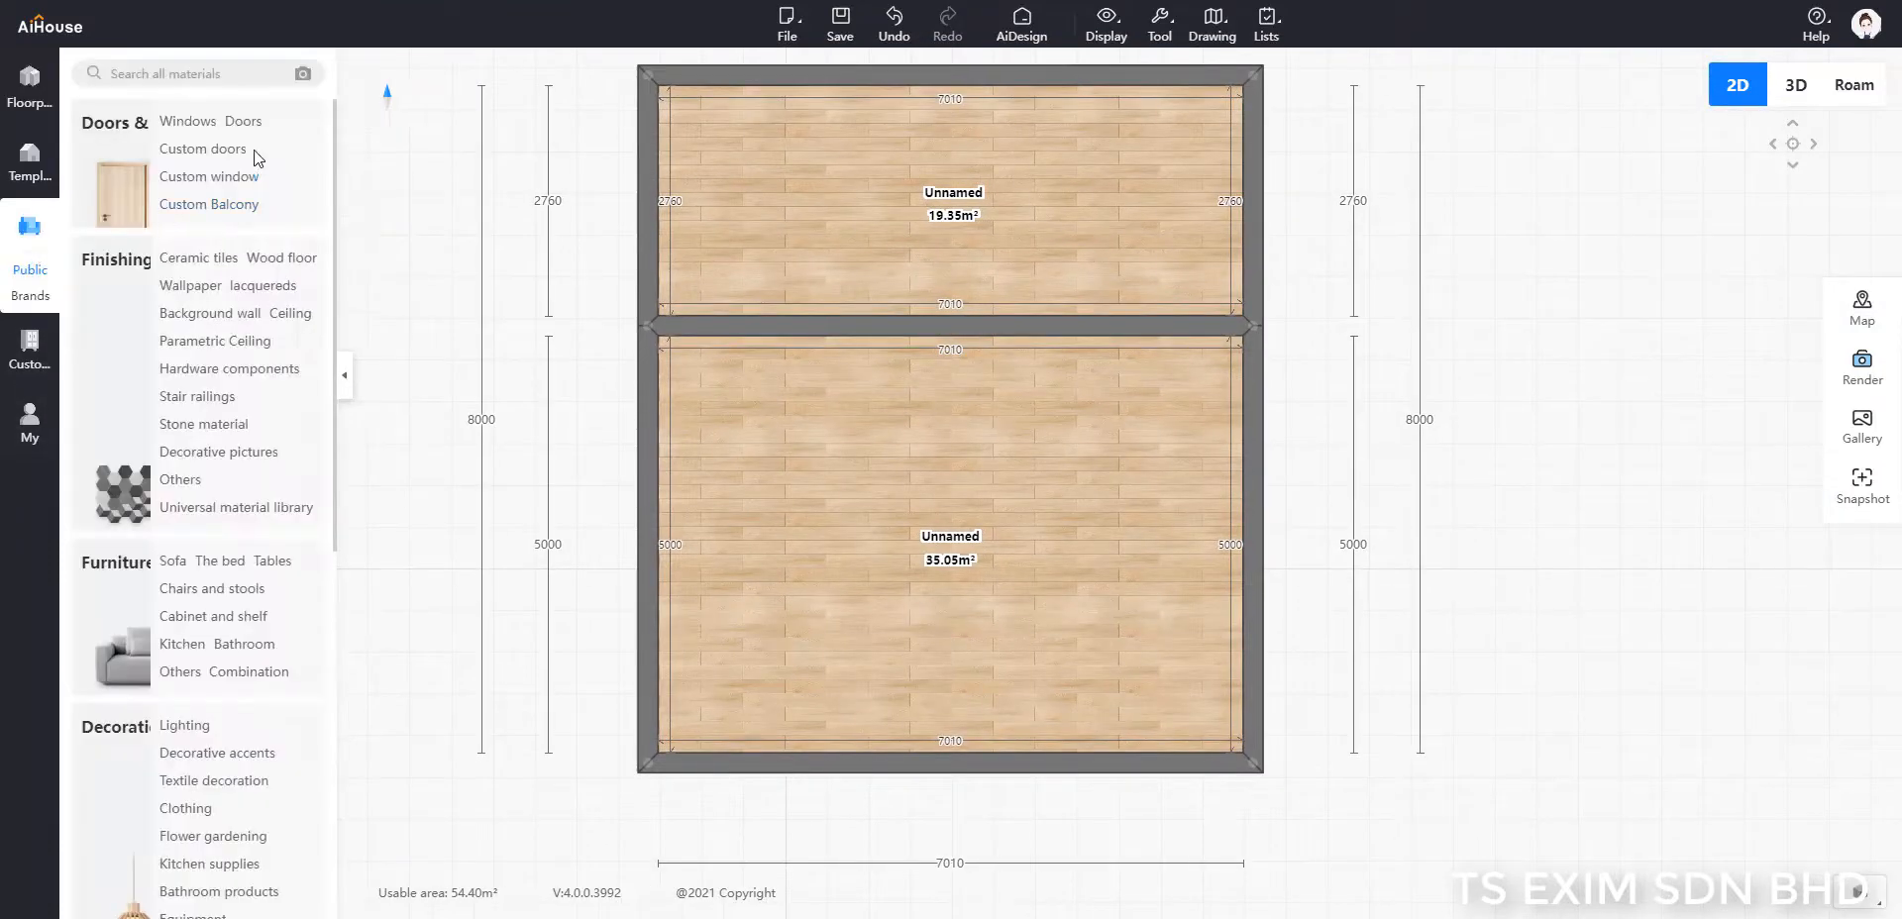
{"action": "left_click", "coordinate": [245, 121]}
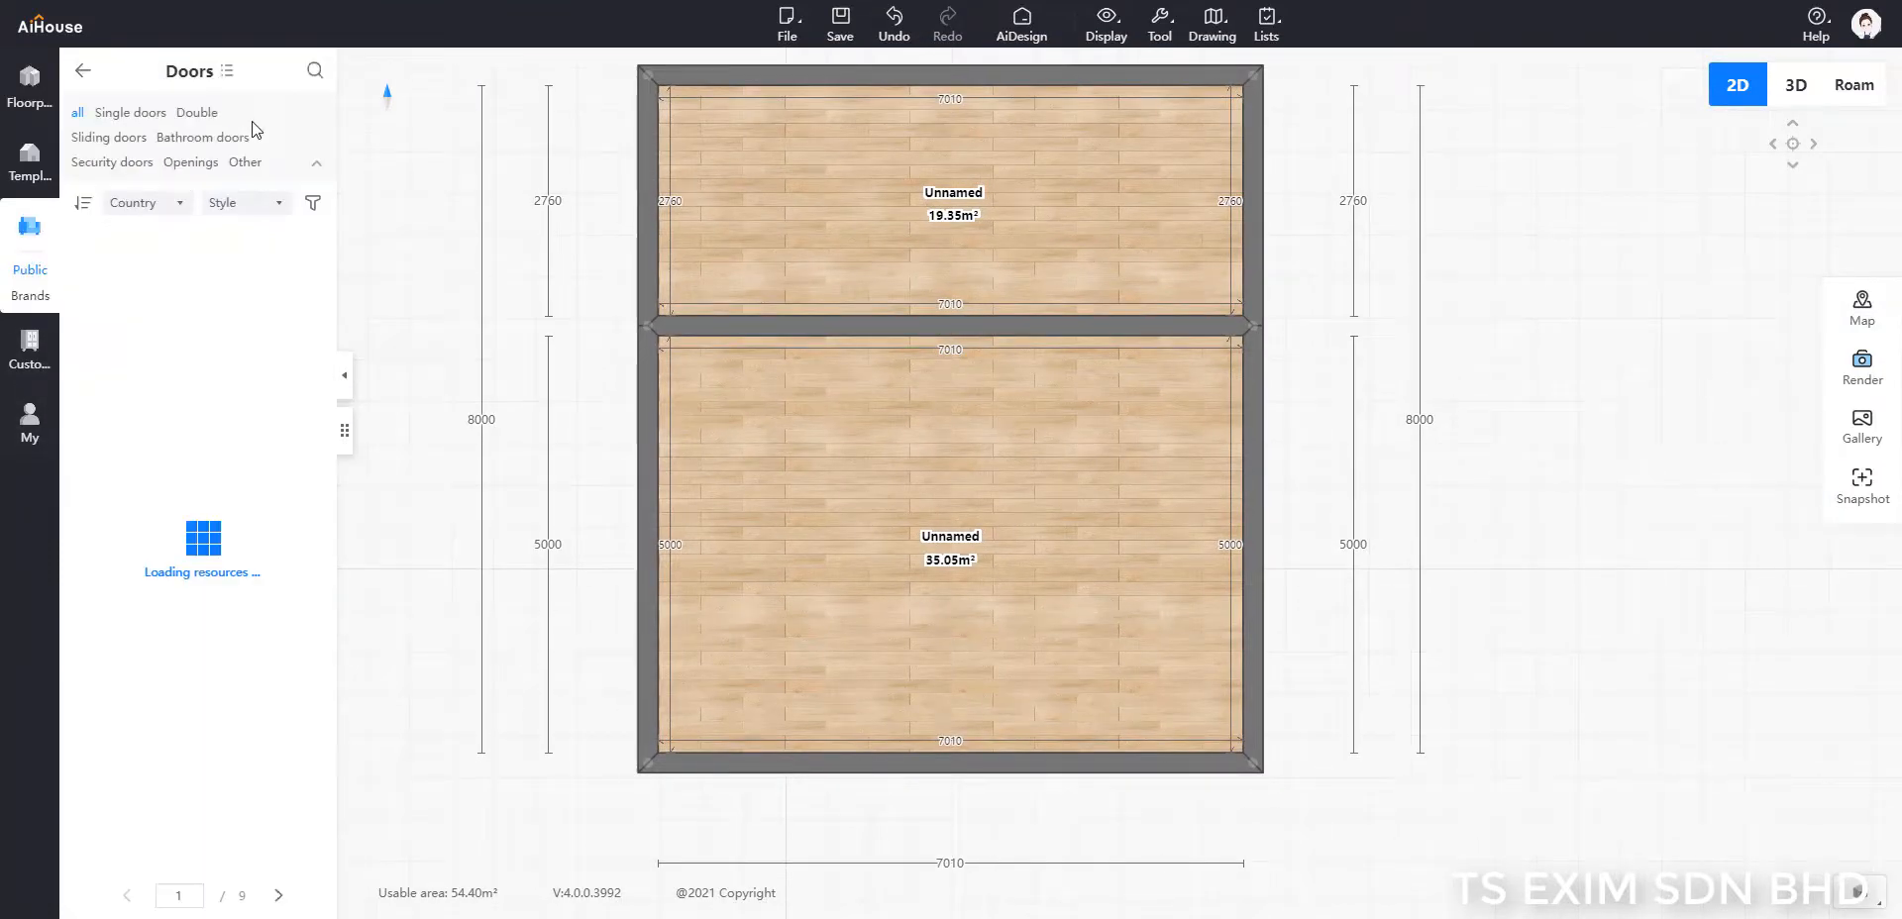
{"action": "left_click", "coordinate": [203, 165]}
{"action": "scroll", "coordinate": [279, 480], "scroll_direction": "down", "scroll_amount": 3}
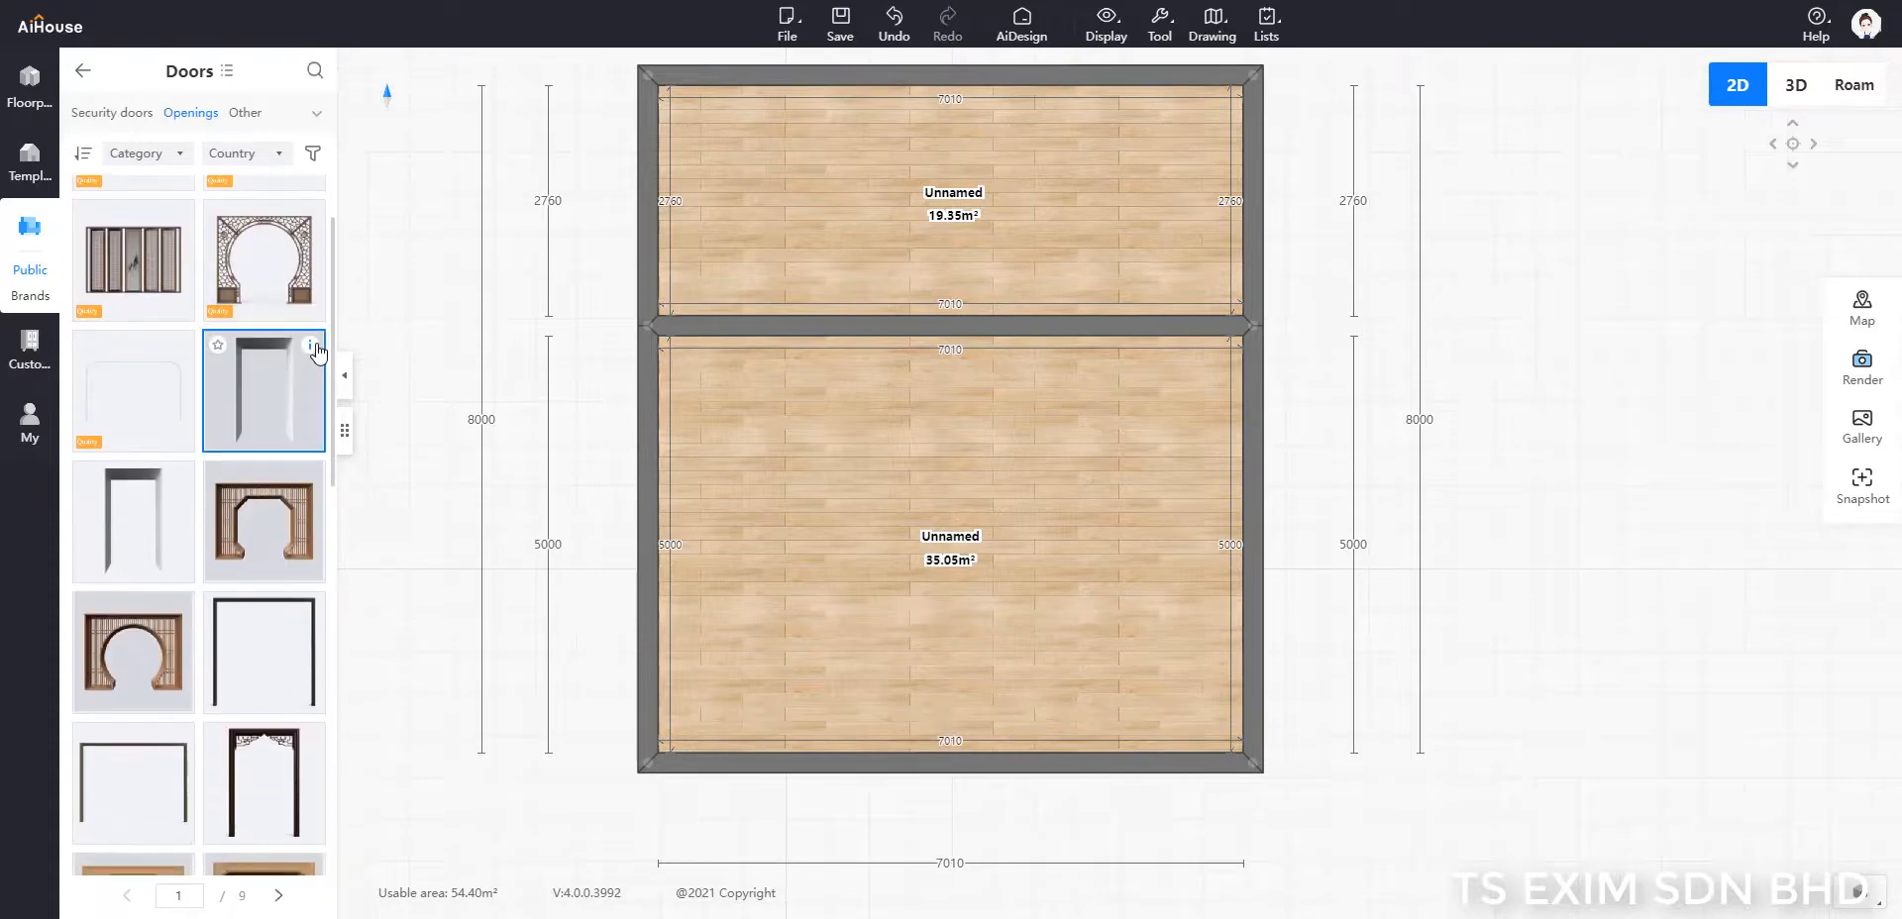
{"action": "mouse_move", "coordinate": [315, 347]}
{"action": "left_click_drag", "start_coordinate": [284, 392], "coordinate": [1049, 767]}
{"action": "left_click", "coordinate": [1048, 767]}
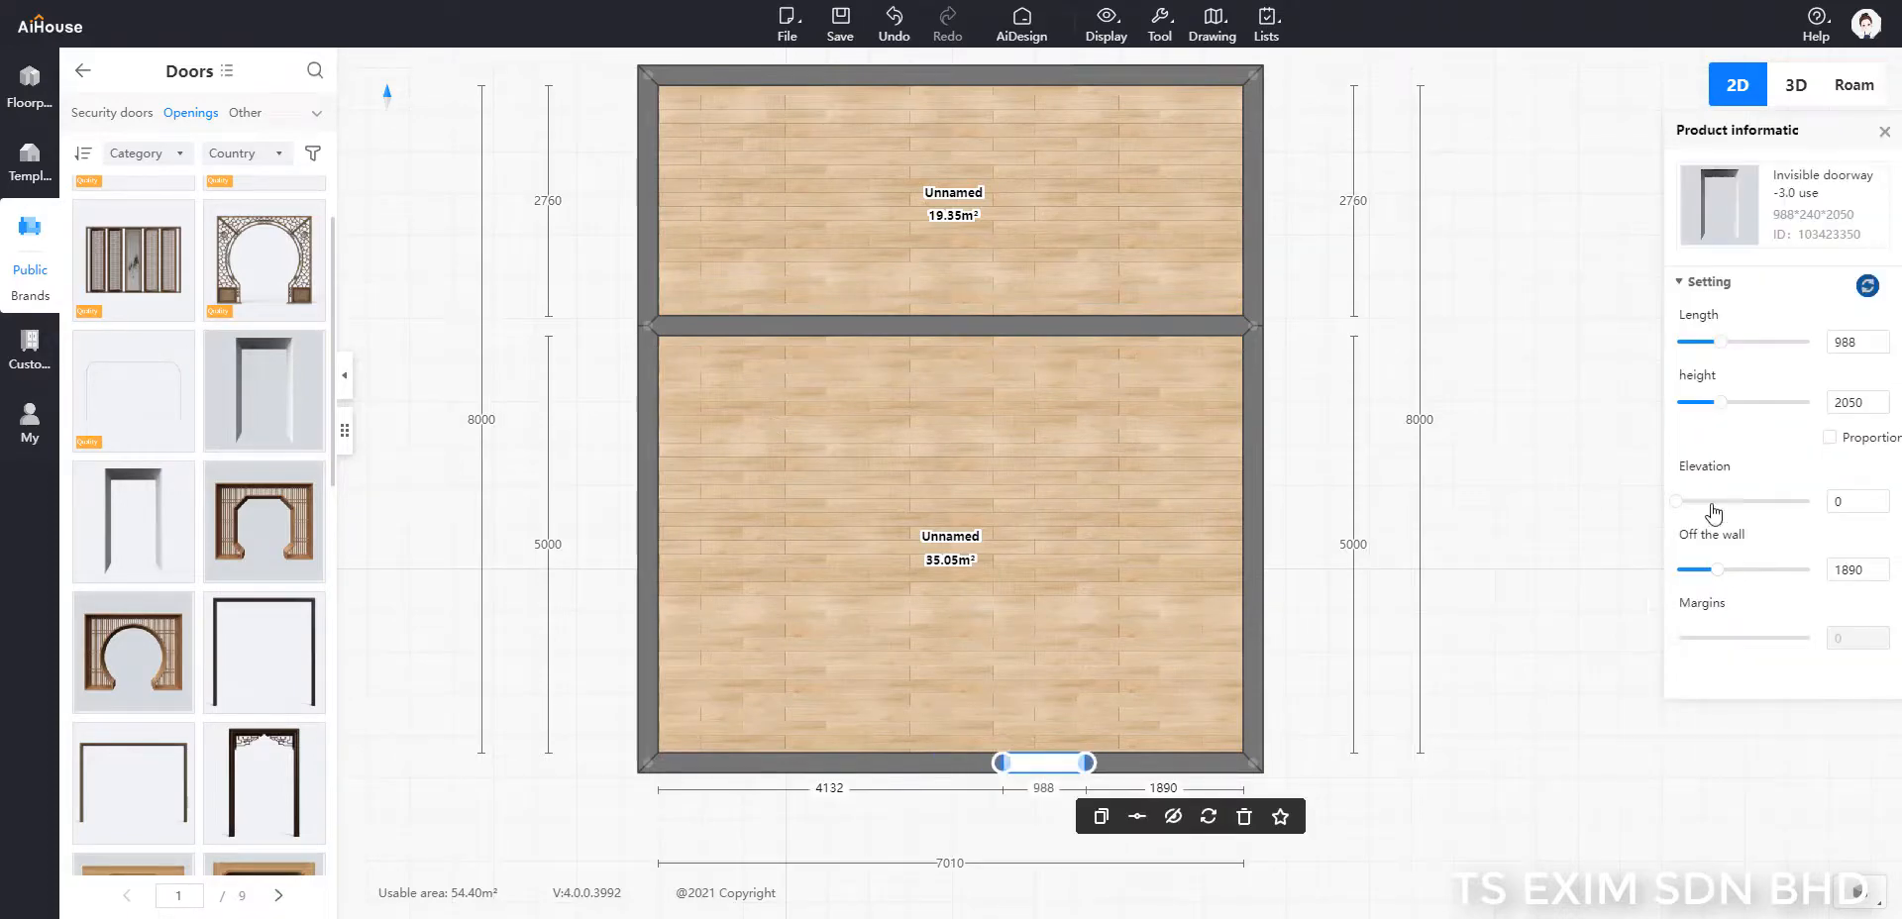
Step: Set the front doorway's length to 5500 mm, height to 3200 mm and elevation to 3000 mm, and view it in Roam mode
{"action": "double_click", "coordinate": [1831, 342]}
{"action": "type", "text": "5500"}
{"action": "key", "text": "Return"}
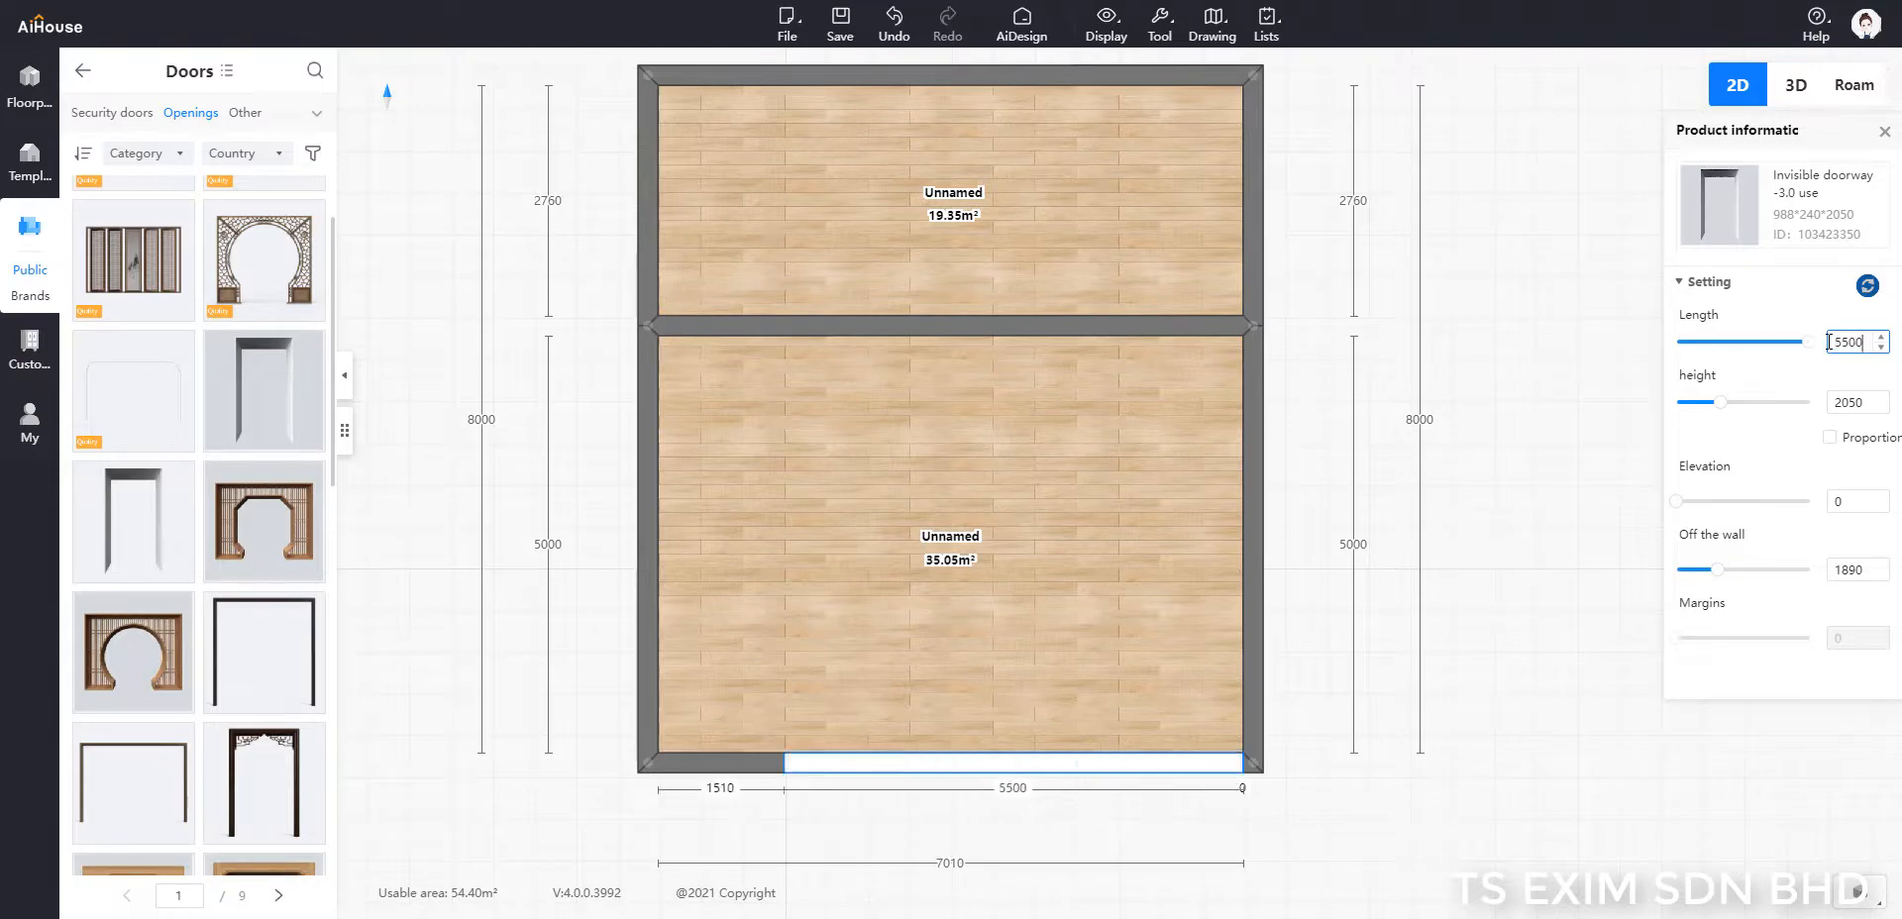
{"action": "left_click_drag", "start_coordinate": [1869, 404], "coordinate": [1822, 401]}
{"action": "type", "text": "3"}
{"action": "left_click_drag", "start_coordinate": [1871, 502], "coordinate": [1797, 506]}
{"action": "type", "text": "3000"}
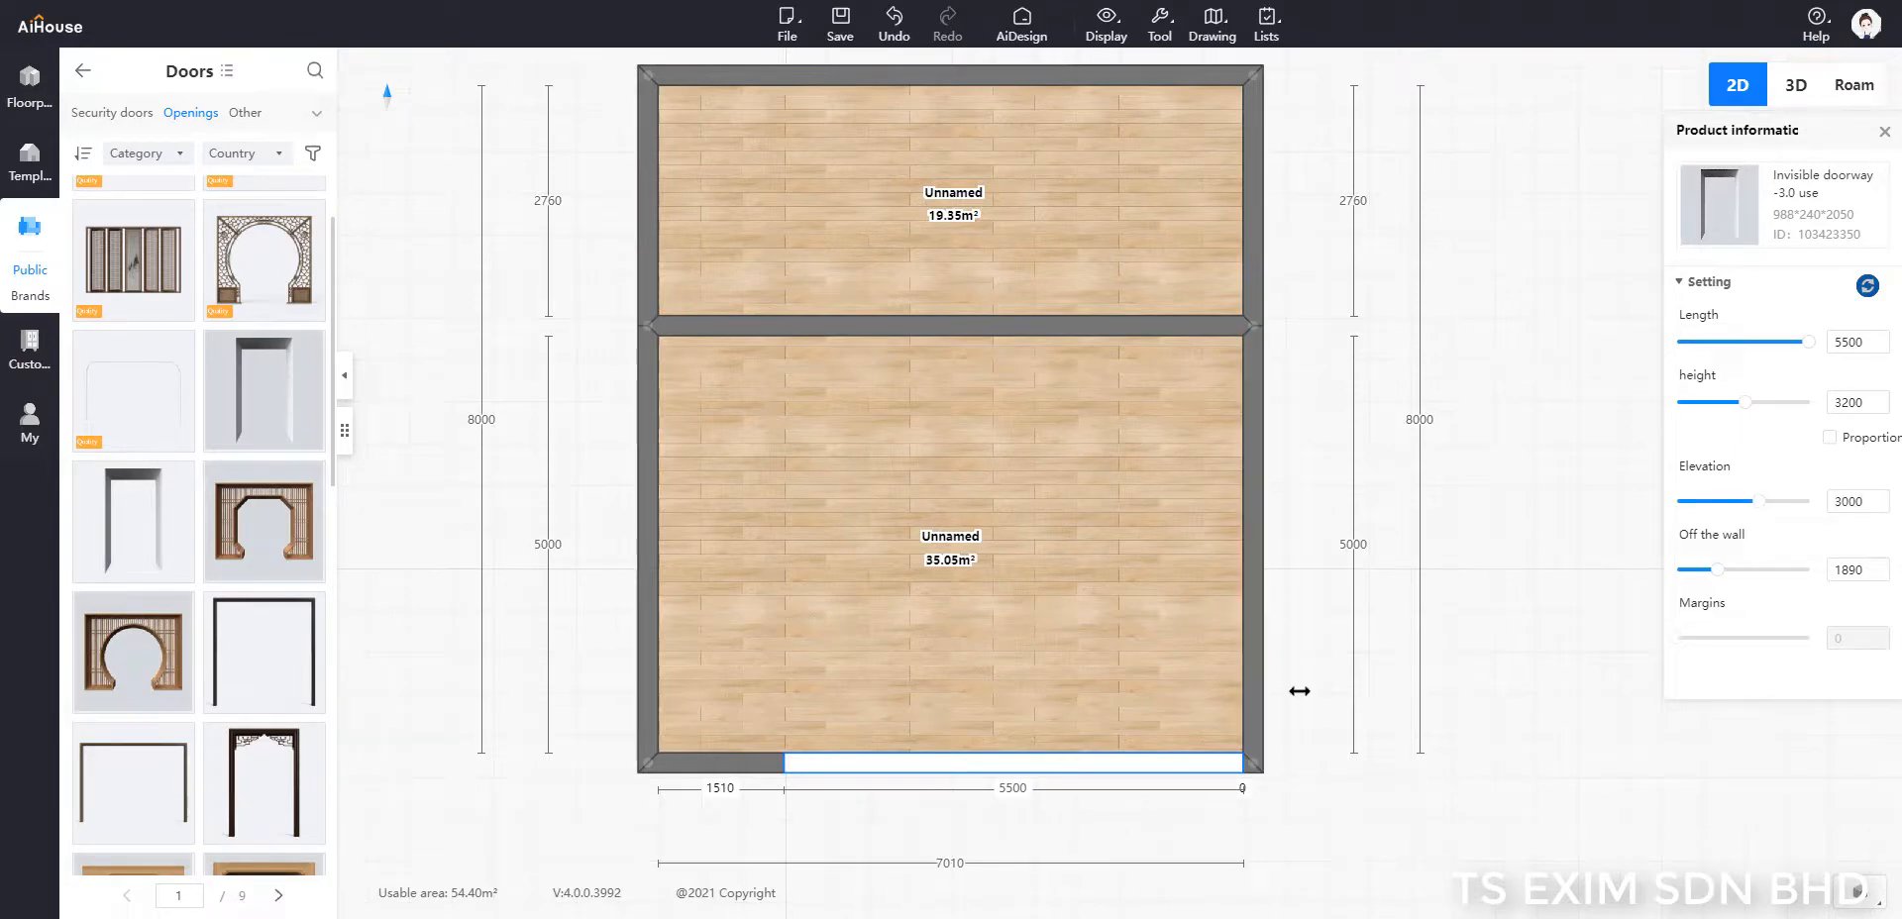
{"action": "left_click", "coordinate": [1457, 658]}
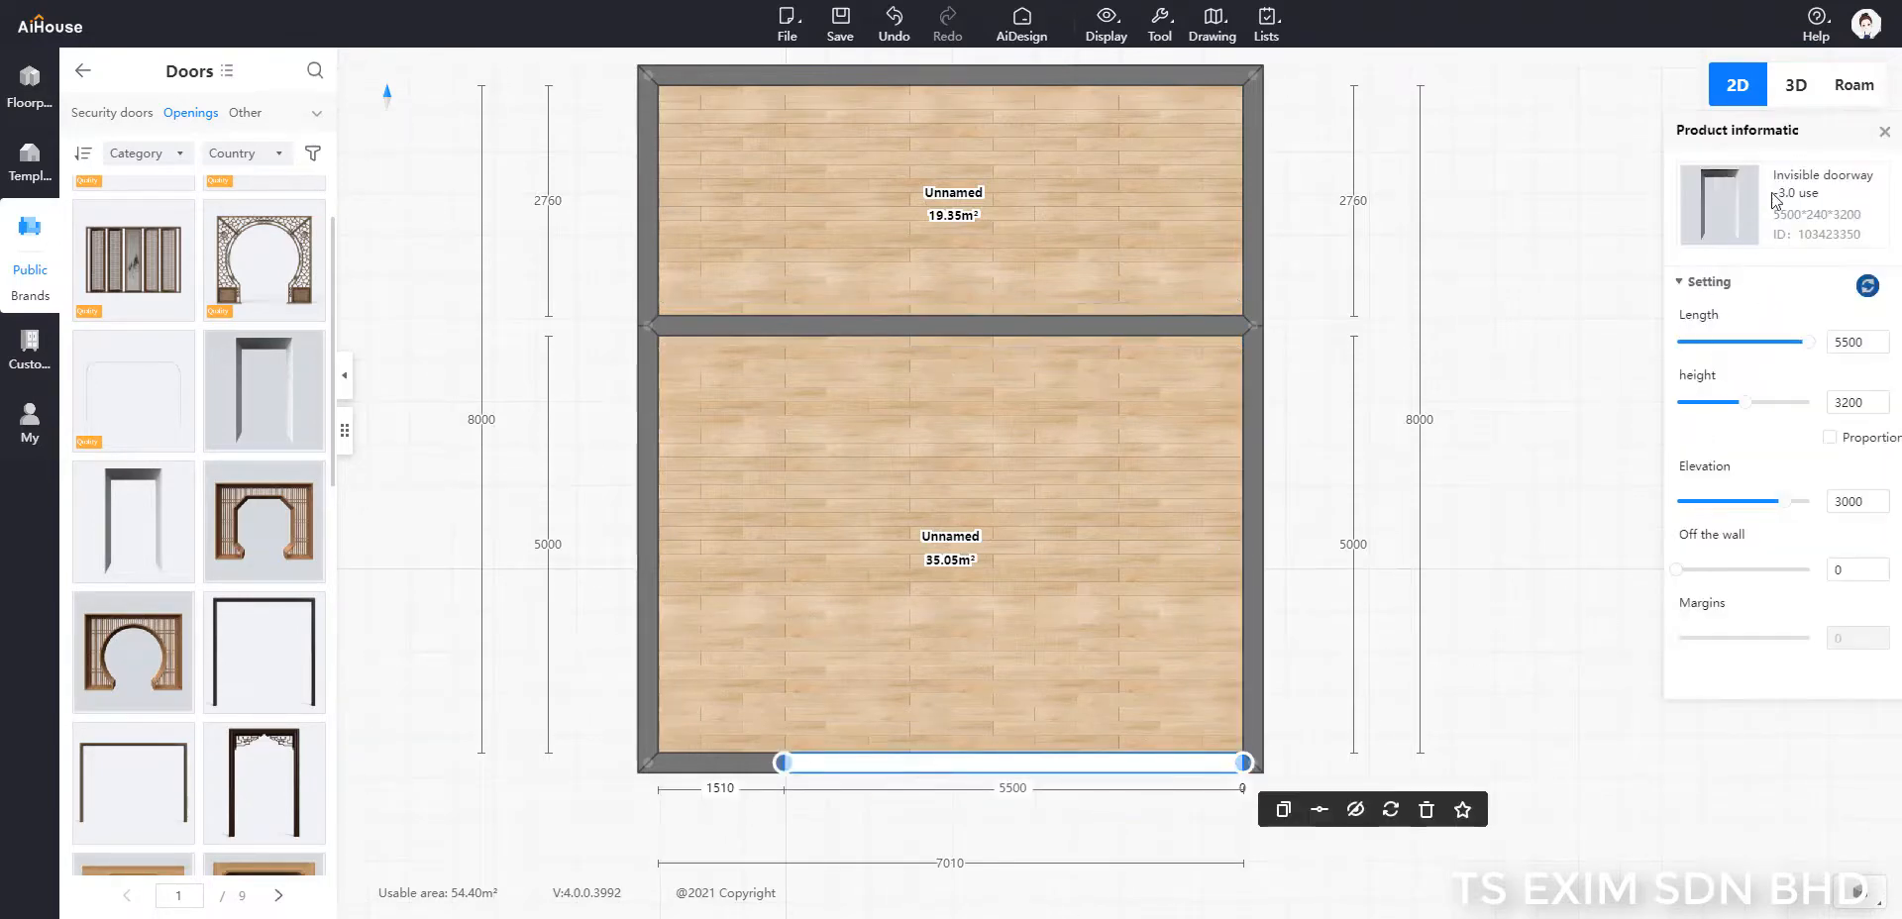
{"action": "left_click", "coordinate": [1864, 91]}
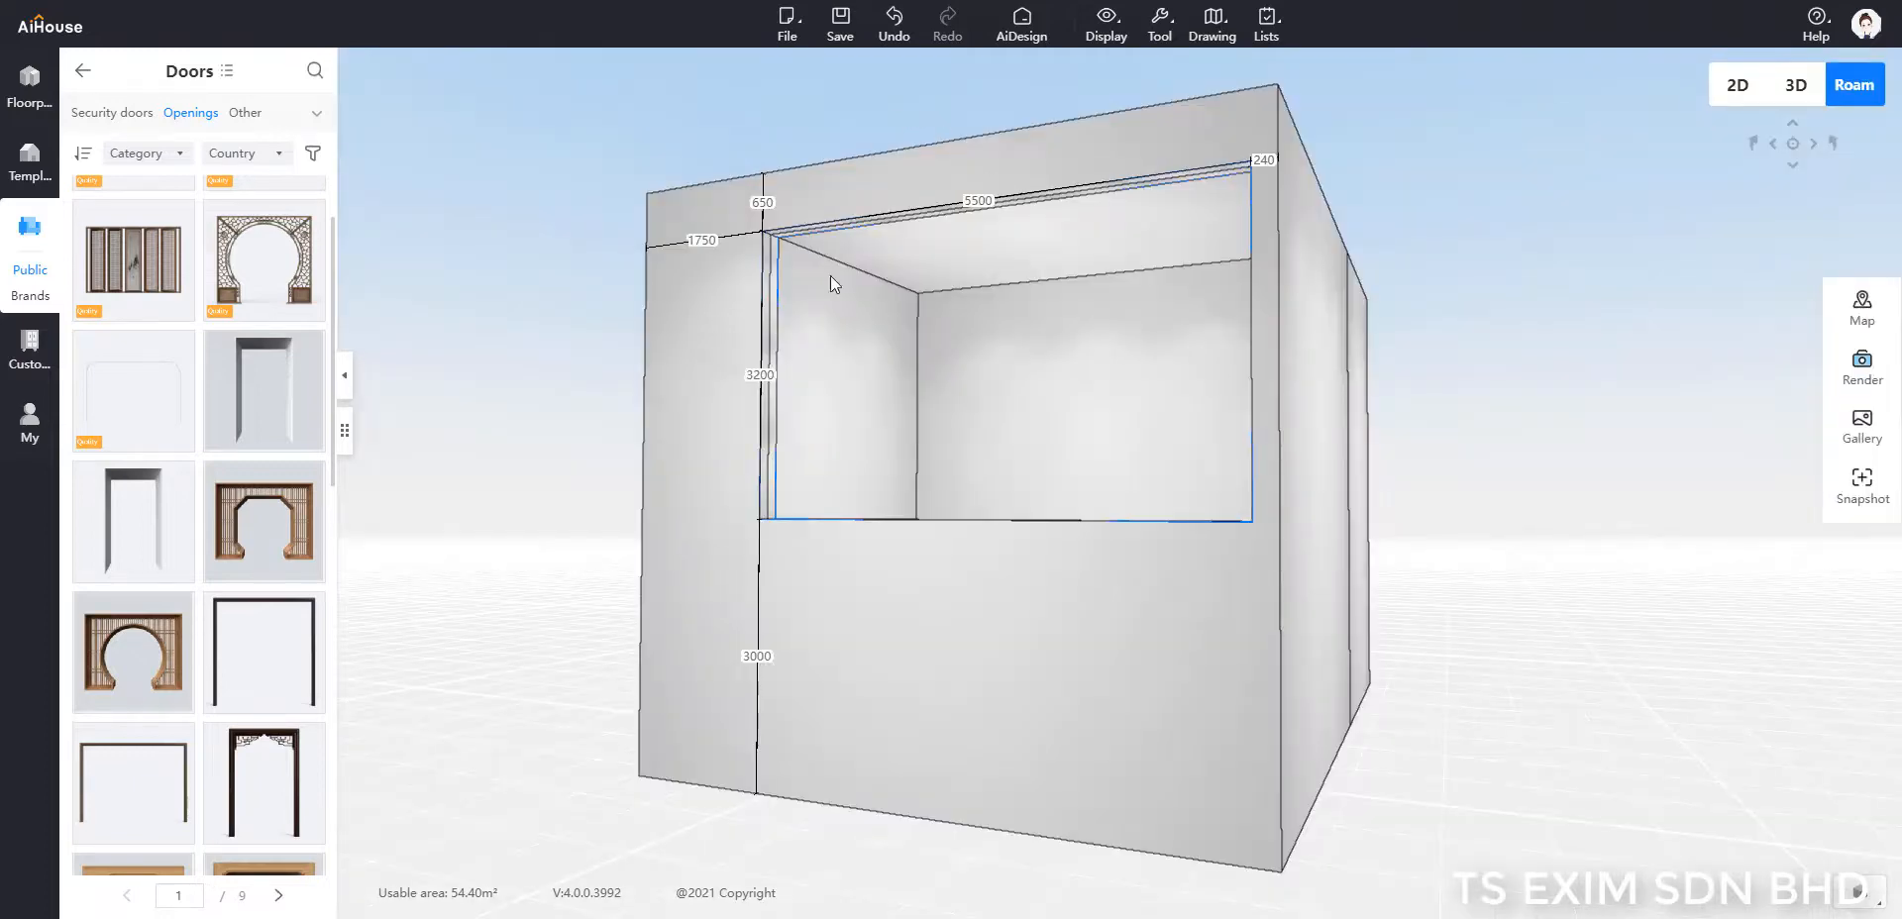
Step: Add a second Invisible doorway to the remaining solid part of the front wall in the 2D plan
{"action": "left_click", "coordinate": [1747, 91]}
{"action": "scroll", "coordinate": [1377, 719], "scroll_direction": "up", "scroll_amount": 1}
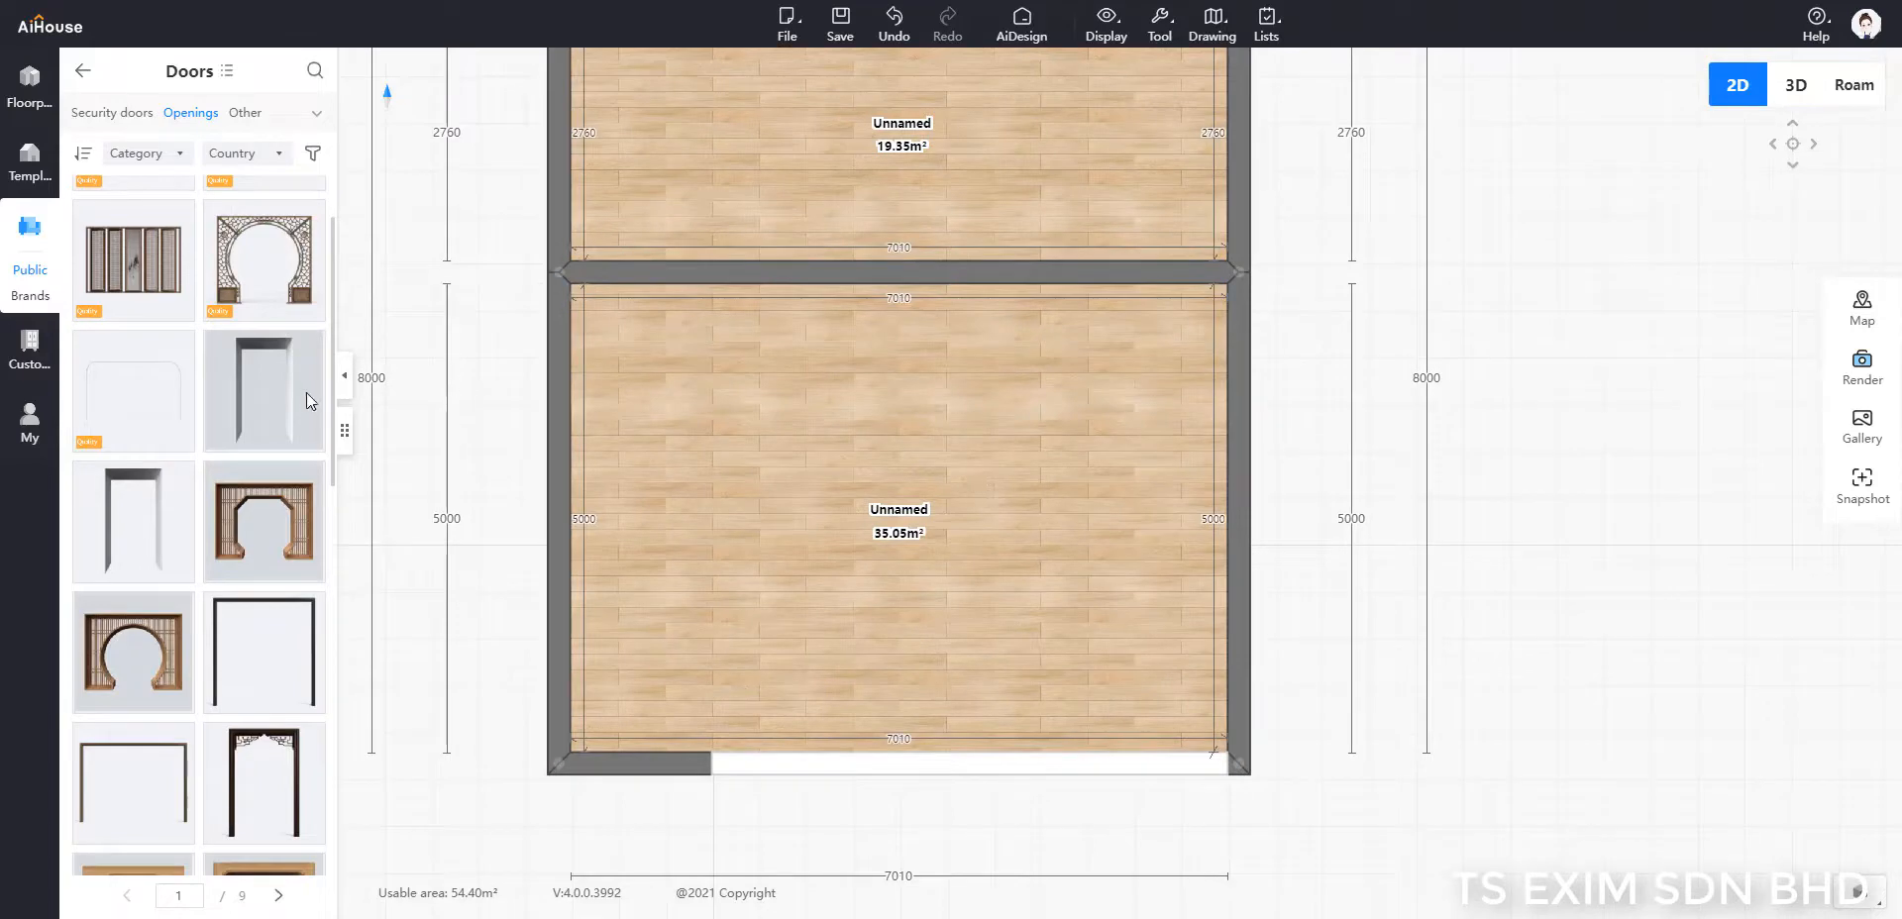
{"action": "left_click_drag", "start_coordinate": [300, 395], "coordinate": [556, 620]}
{"action": "left_click_drag", "start_coordinate": [600, 759], "coordinate": [603, 771]}
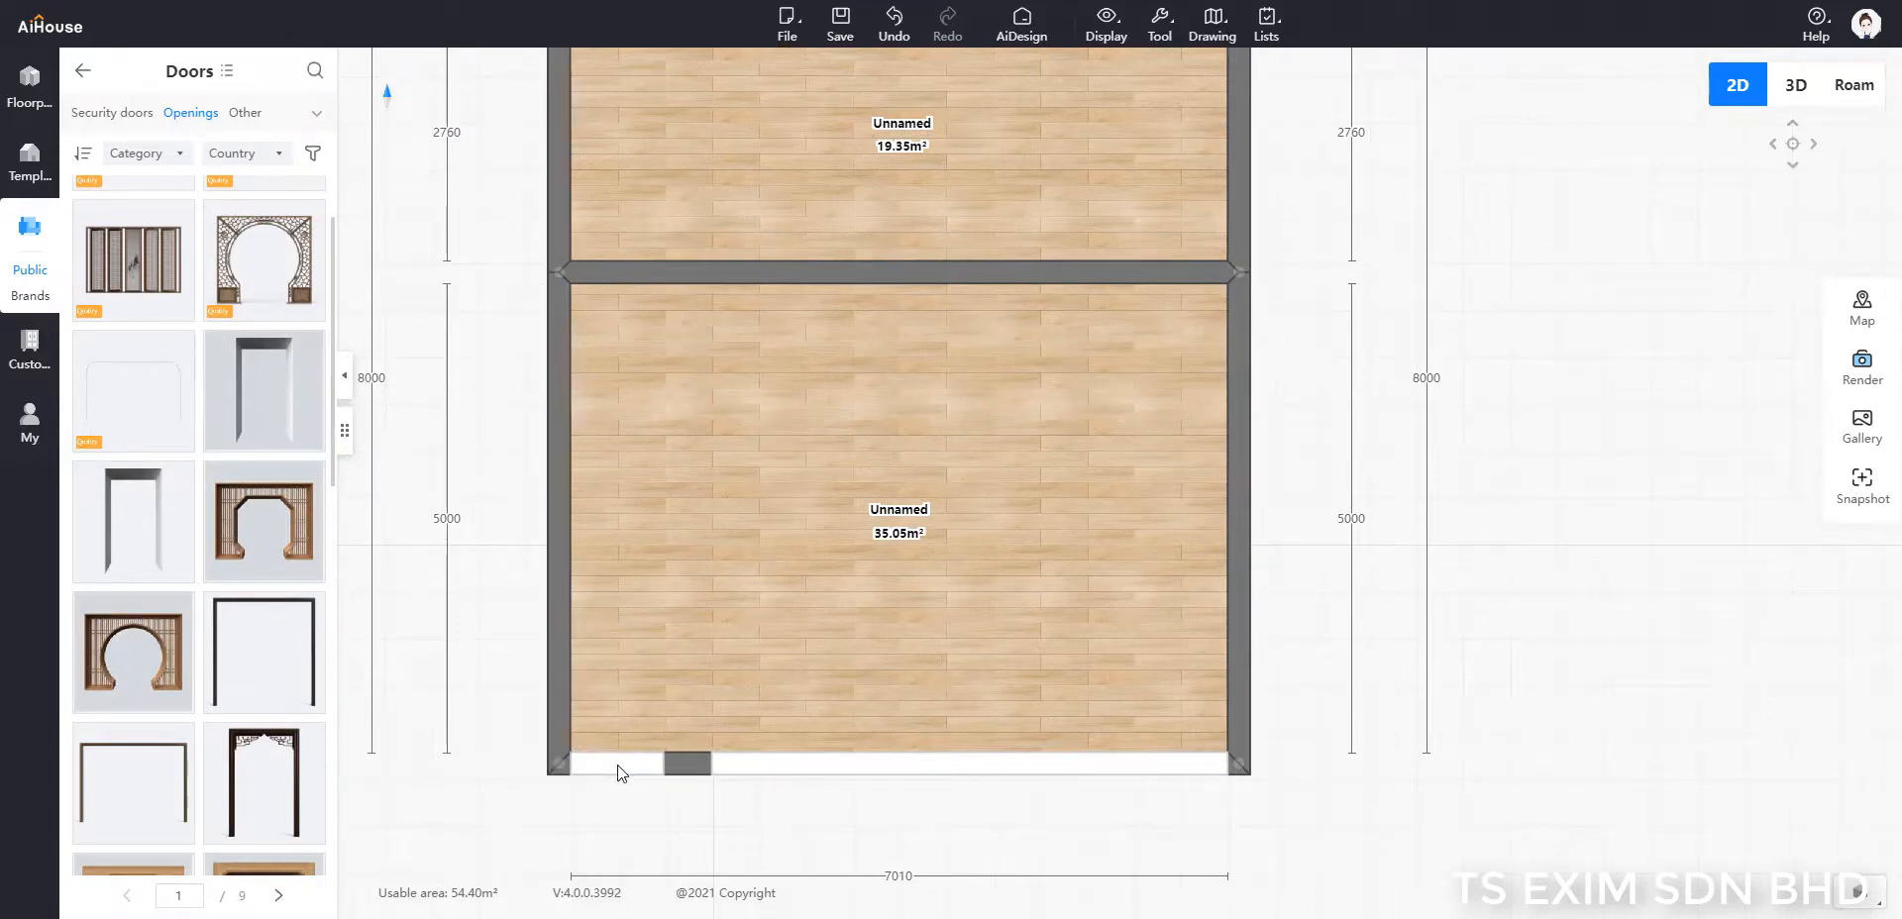
Step: Set the second front doorway's length to 7010 mm and its height to 3000 mm
{"action": "left_click", "coordinate": [617, 764]}
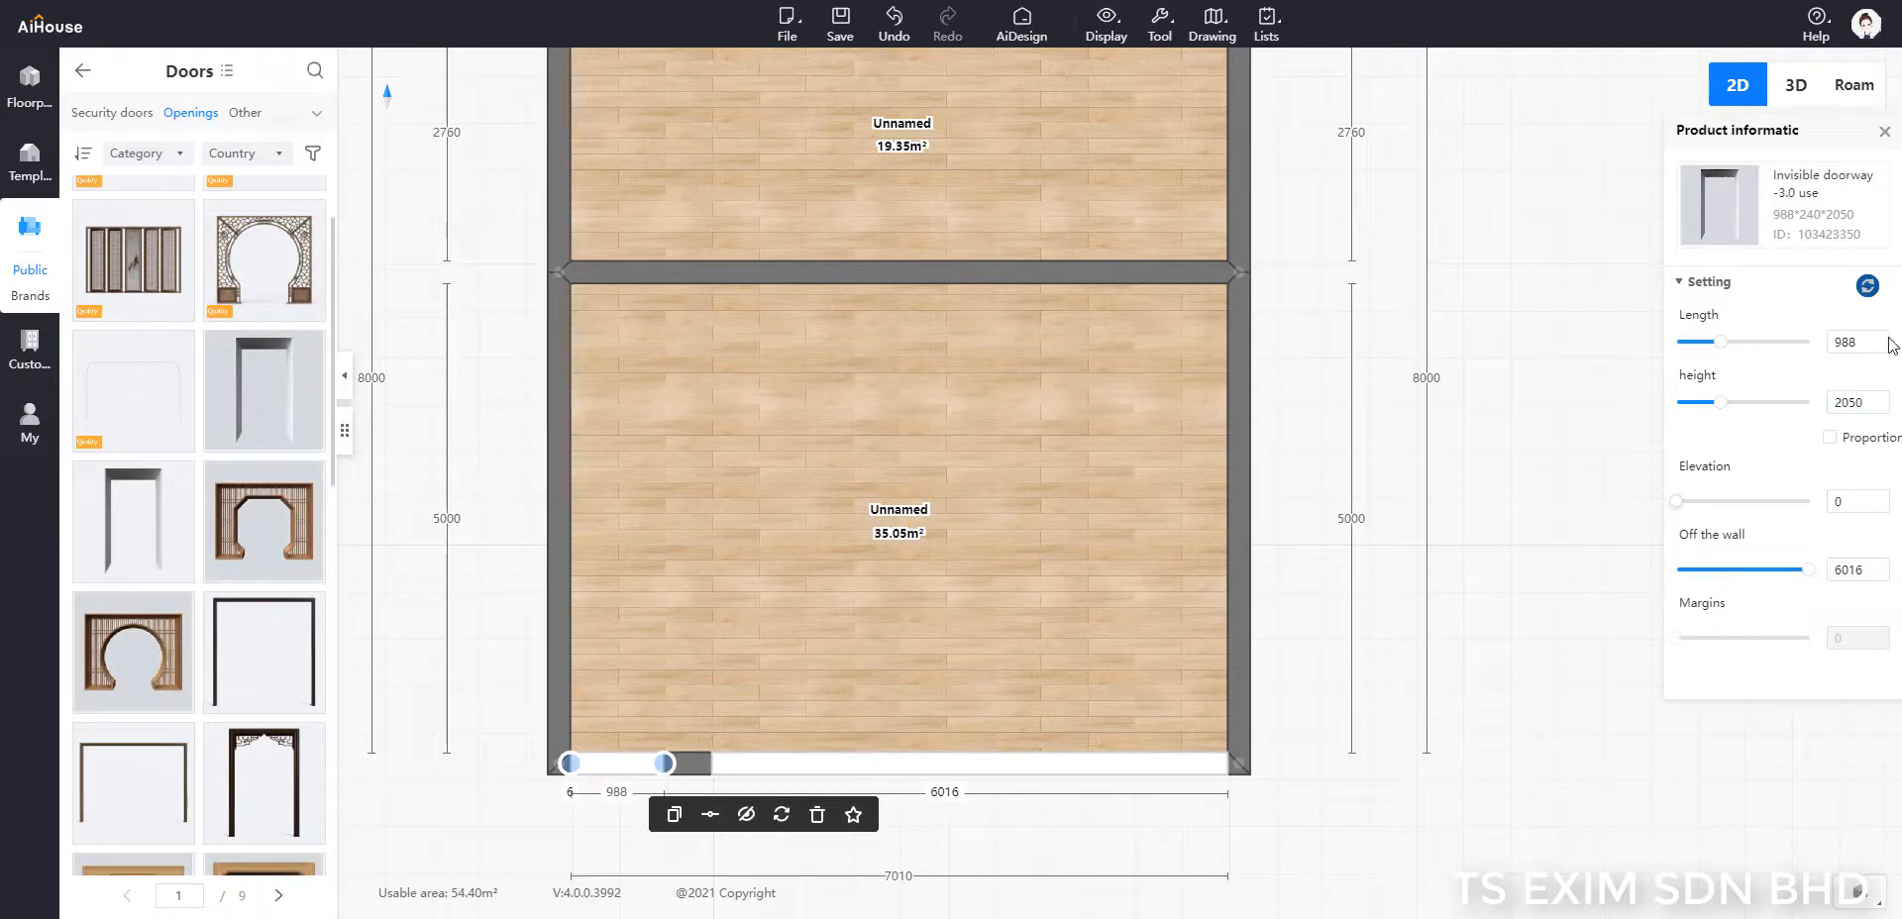
{"action": "left_click_drag", "start_coordinate": [1870, 342], "coordinate": [1807, 345]}
{"action": "type", "text": "7"}
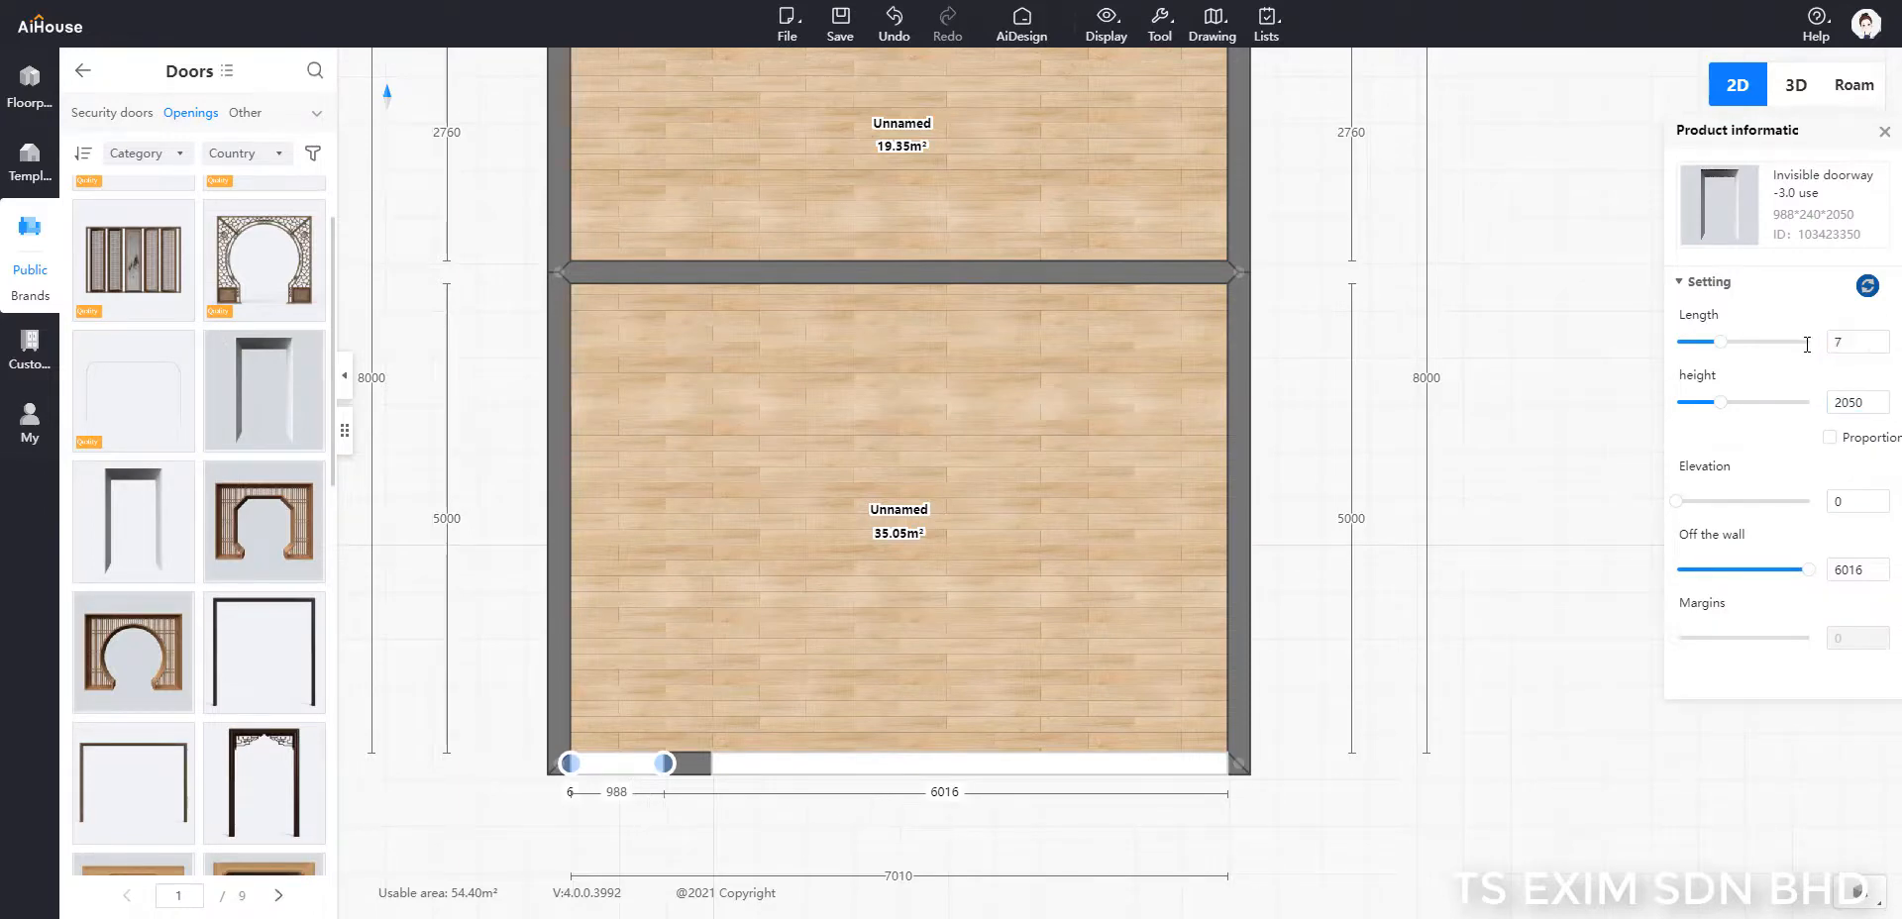
{"action": "type", "text": "010"}
{"action": "key", "text": "Return"}
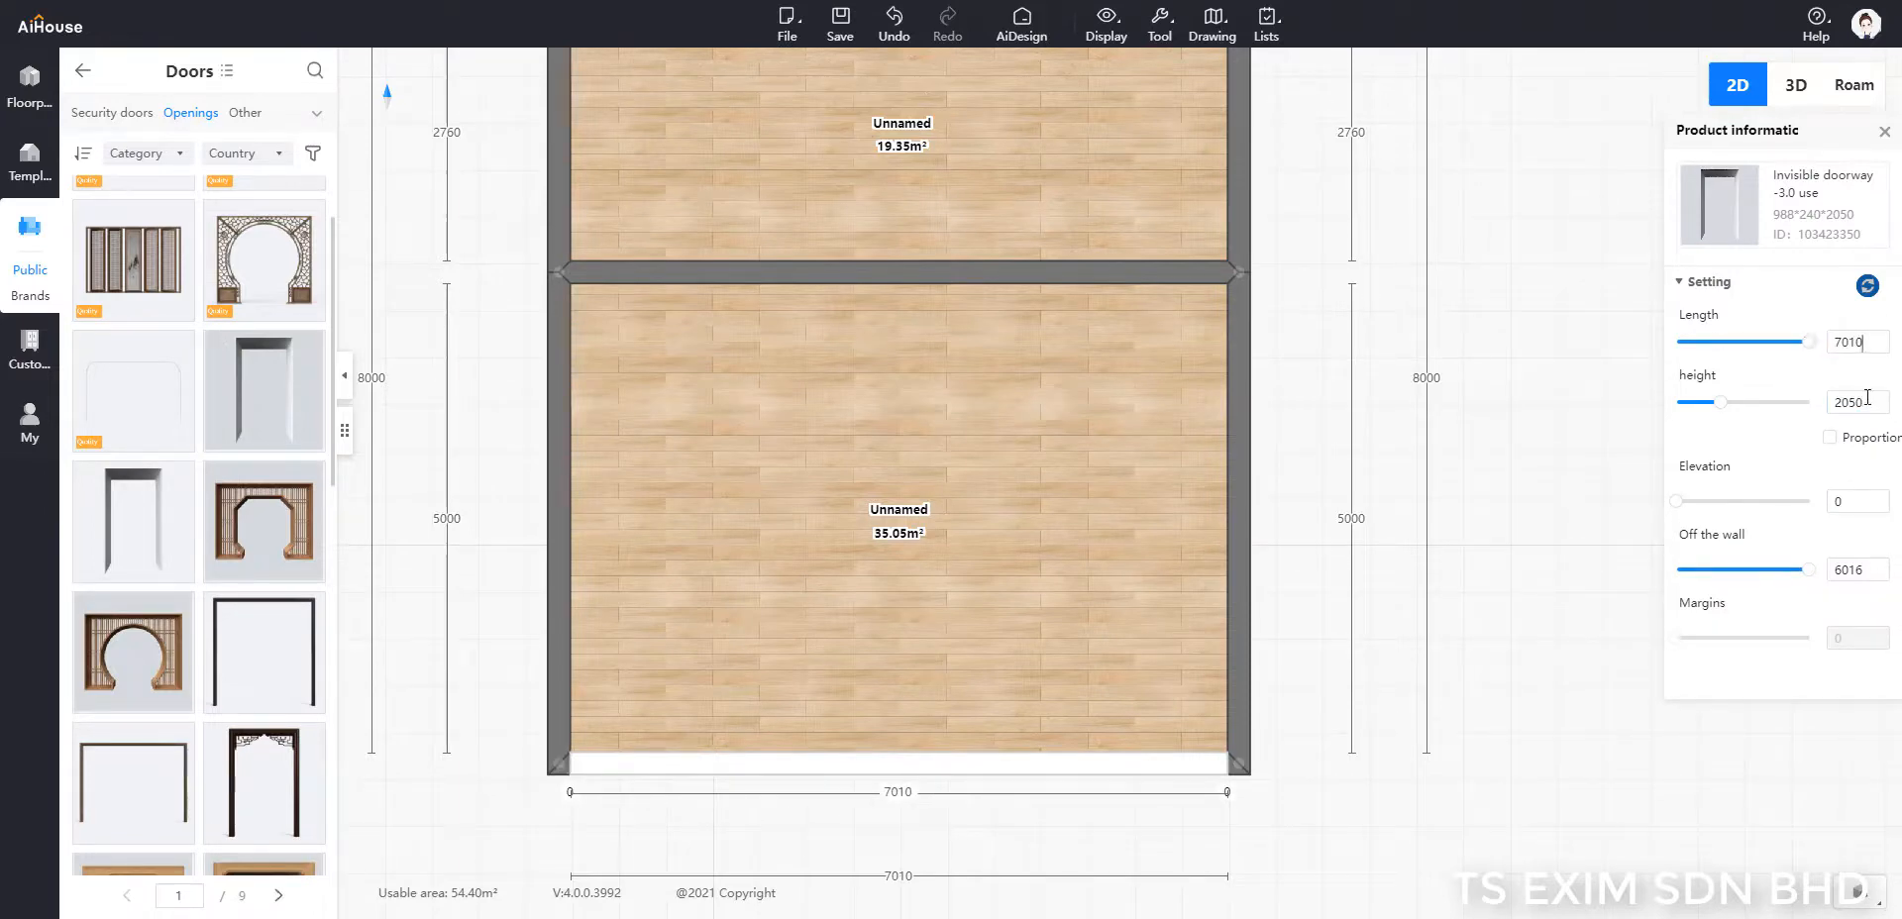
{"action": "left_click_drag", "start_coordinate": [1867, 398], "coordinate": [1816, 403]}
{"action": "type", "text": "3000"}
{"action": "left_click", "coordinate": [1580, 312]}
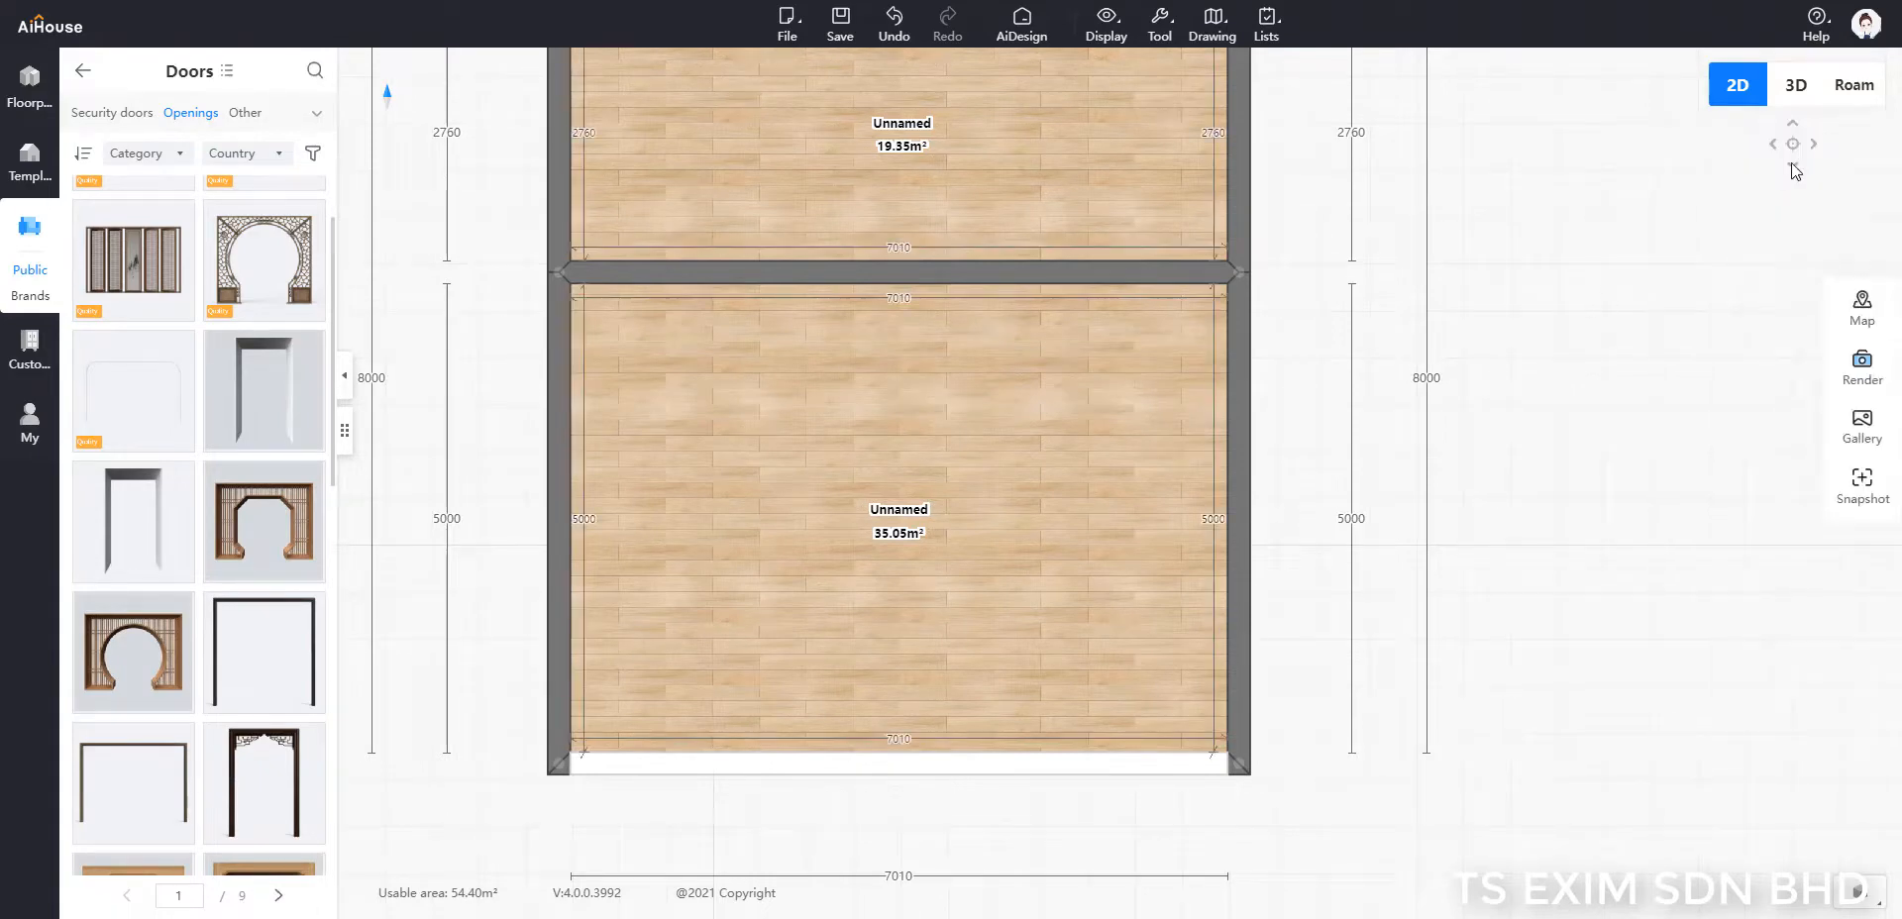
Step: Examine the upper and lower front openings from outside in Roam mode
{"action": "left_click", "coordinate": [1861, 97]}
{"action": "right_click_drag", "start_coordinate": [1561, 580], "coordinate": [1540, 593]}
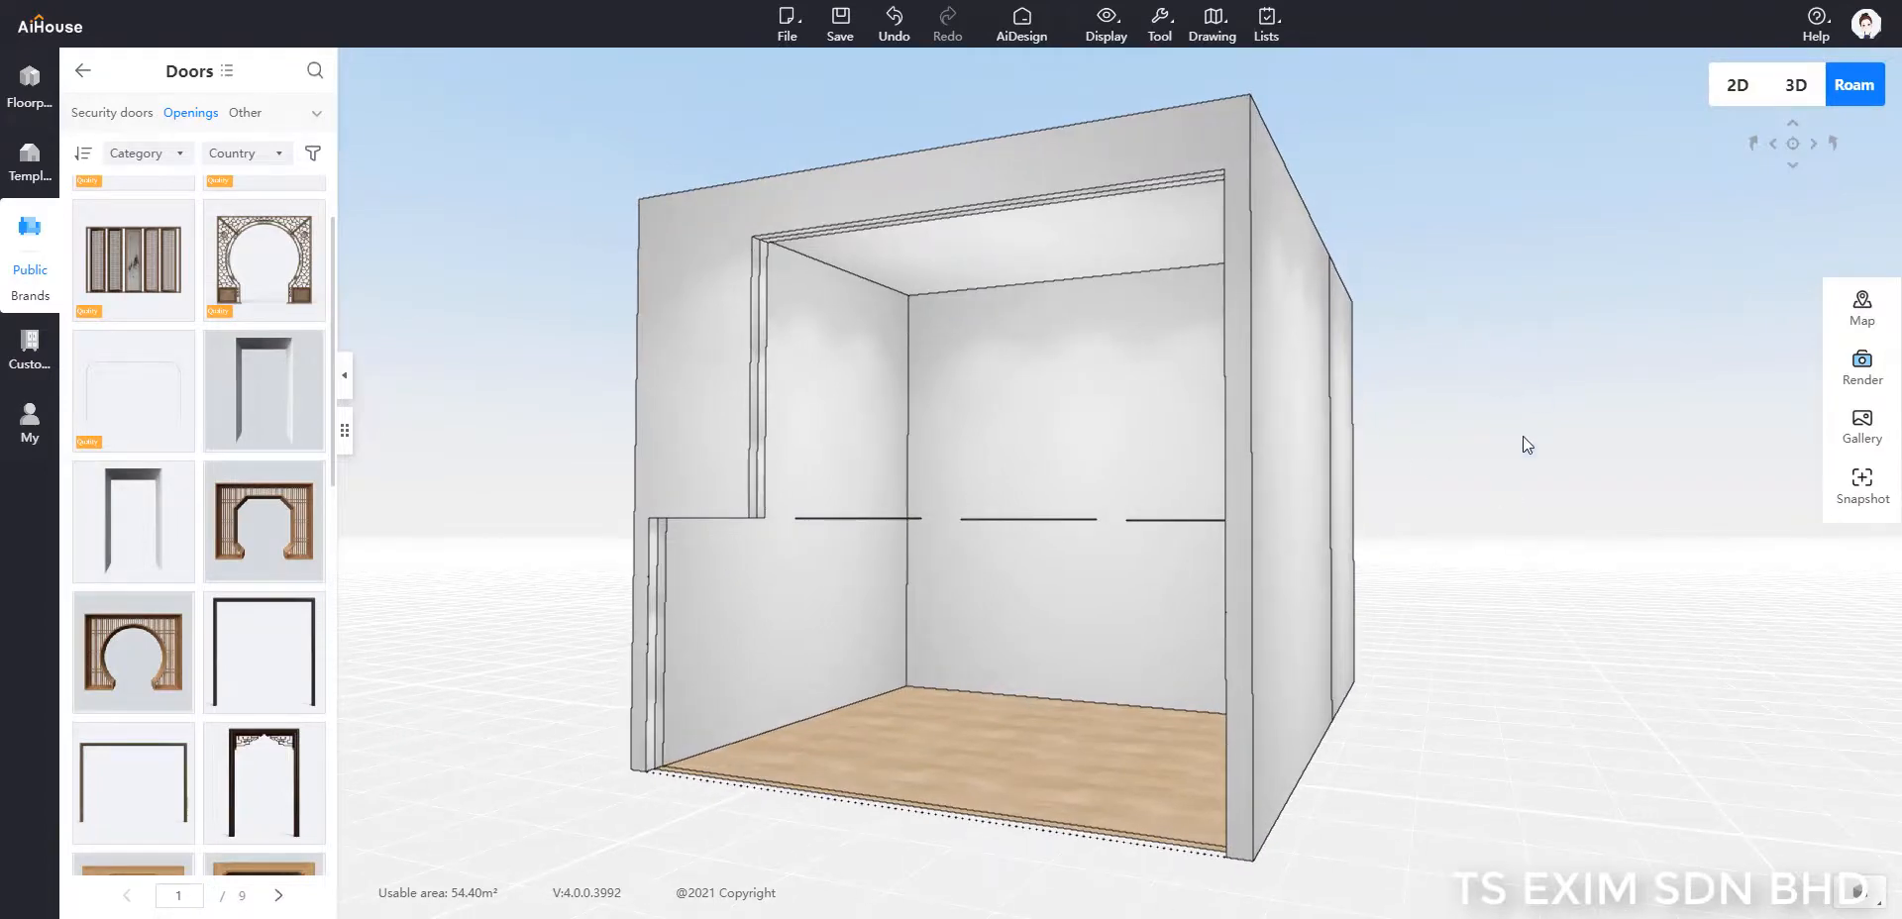
{"action": "right_click_drag", "start_coordinate": [1501, 477], "coordinate": [1497, 546]}
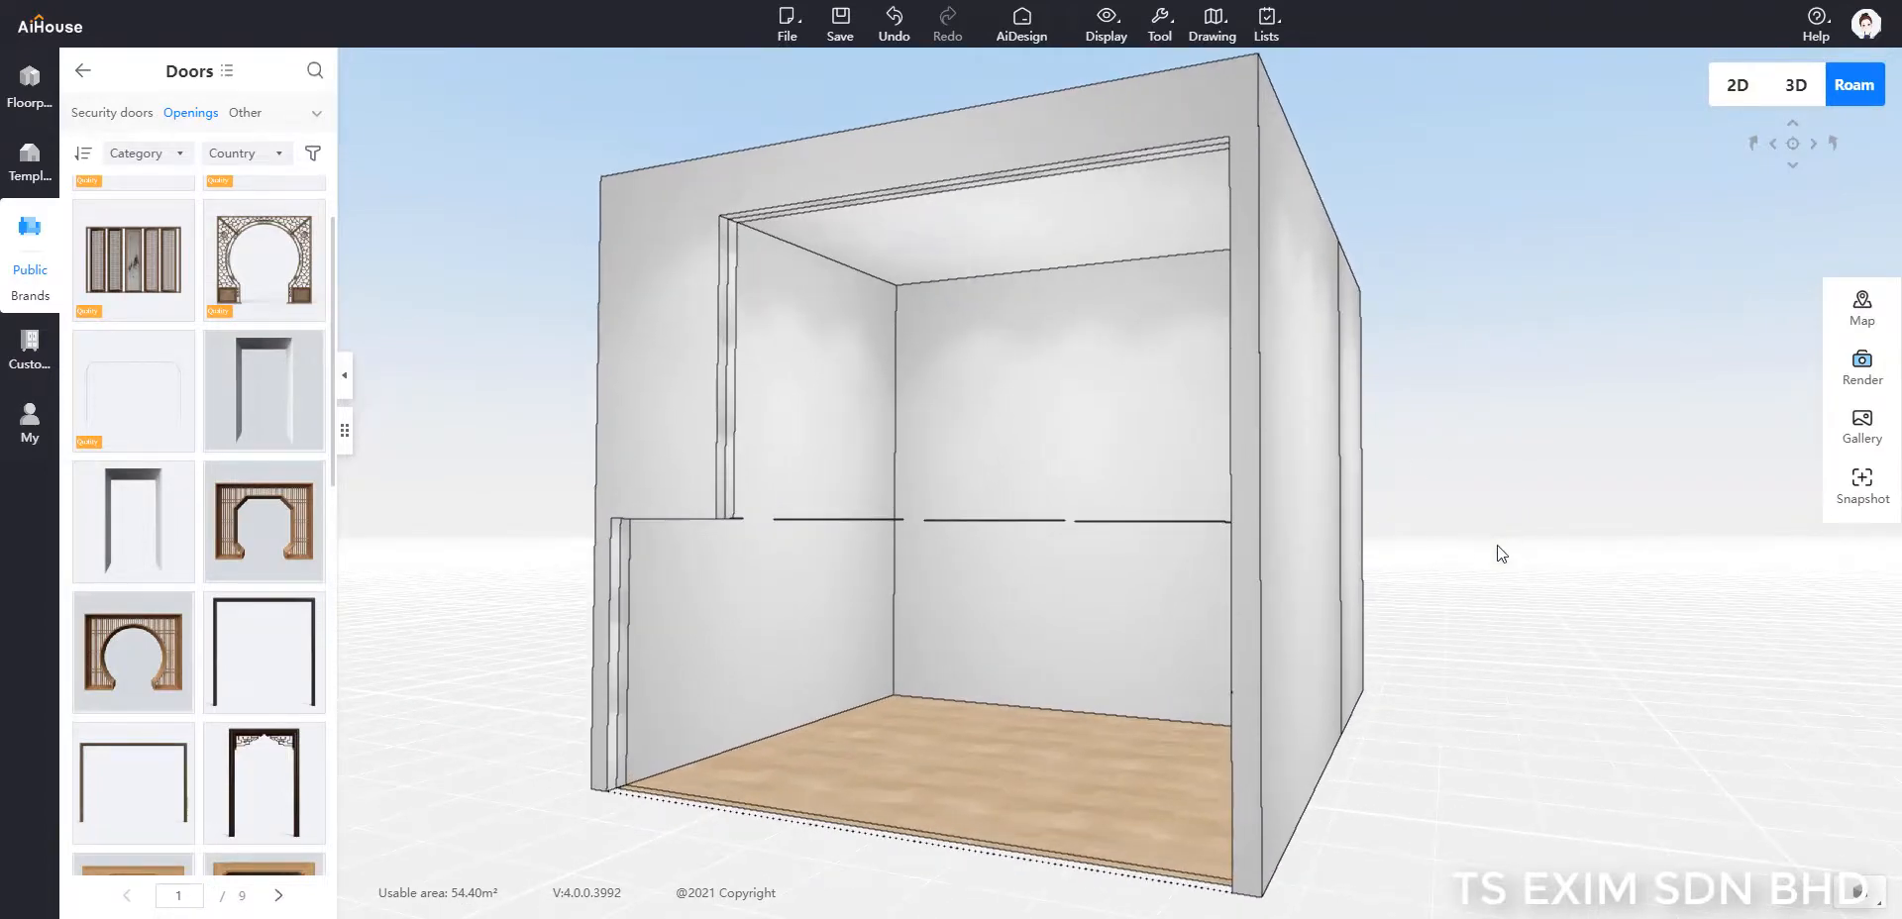
{"action": "key", "text": "e"}
{"action": "left_click_drag", "start_coordinate": [1500, 573], "coordinate": [1599, 498]}
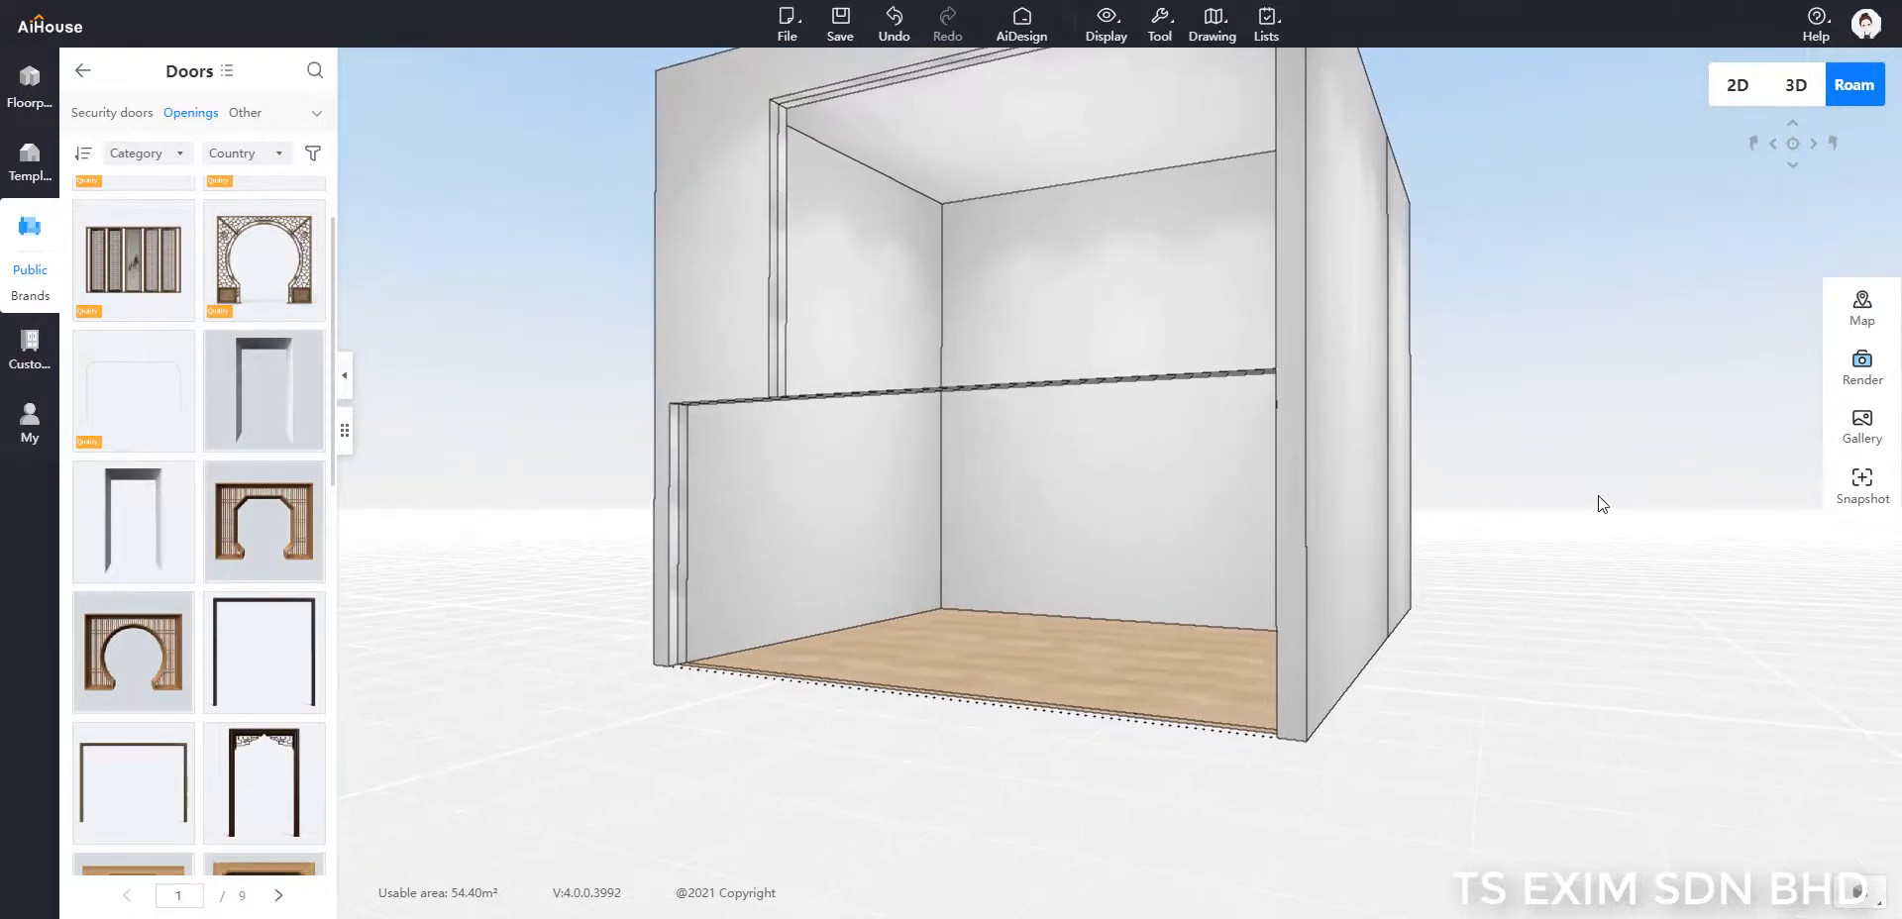
{"action": "right_click_drag", "start_coordinate": [1599, 497], "coordinate": [1558, 562]}
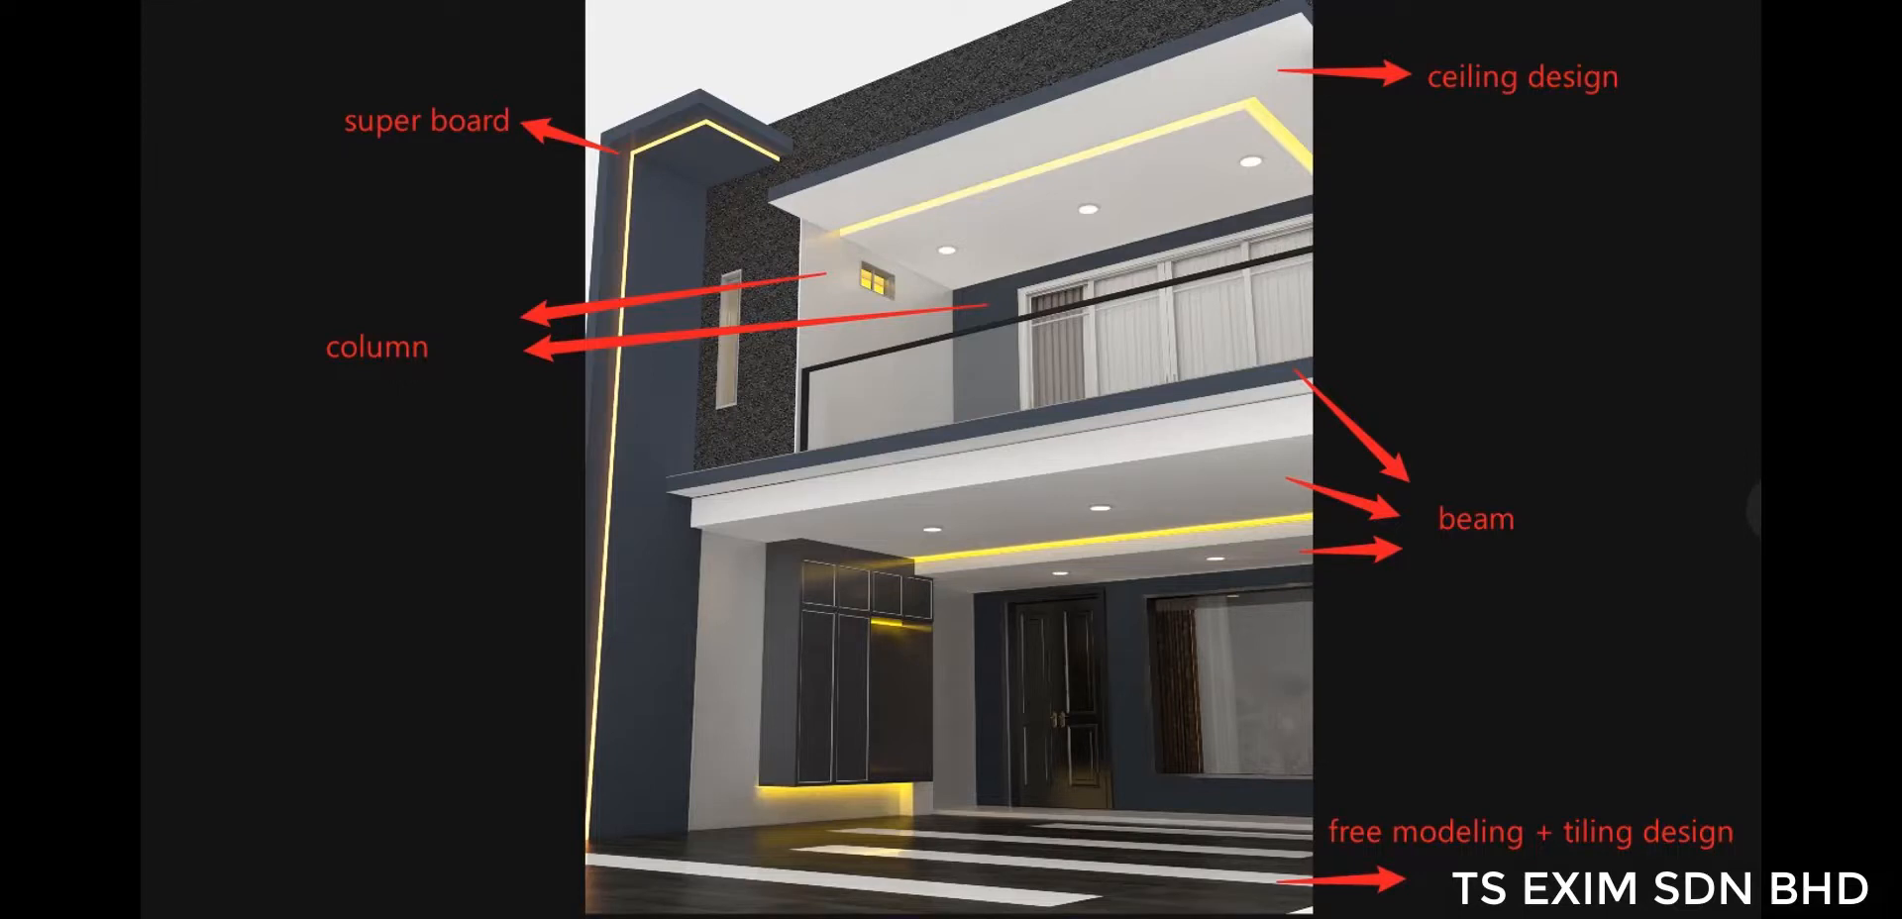
Step: Place a structural beam in the larger room and turn it parallel to the dividing wall in the 2D plan
{"action": "left_click", "coordinate": [1738, 84]}
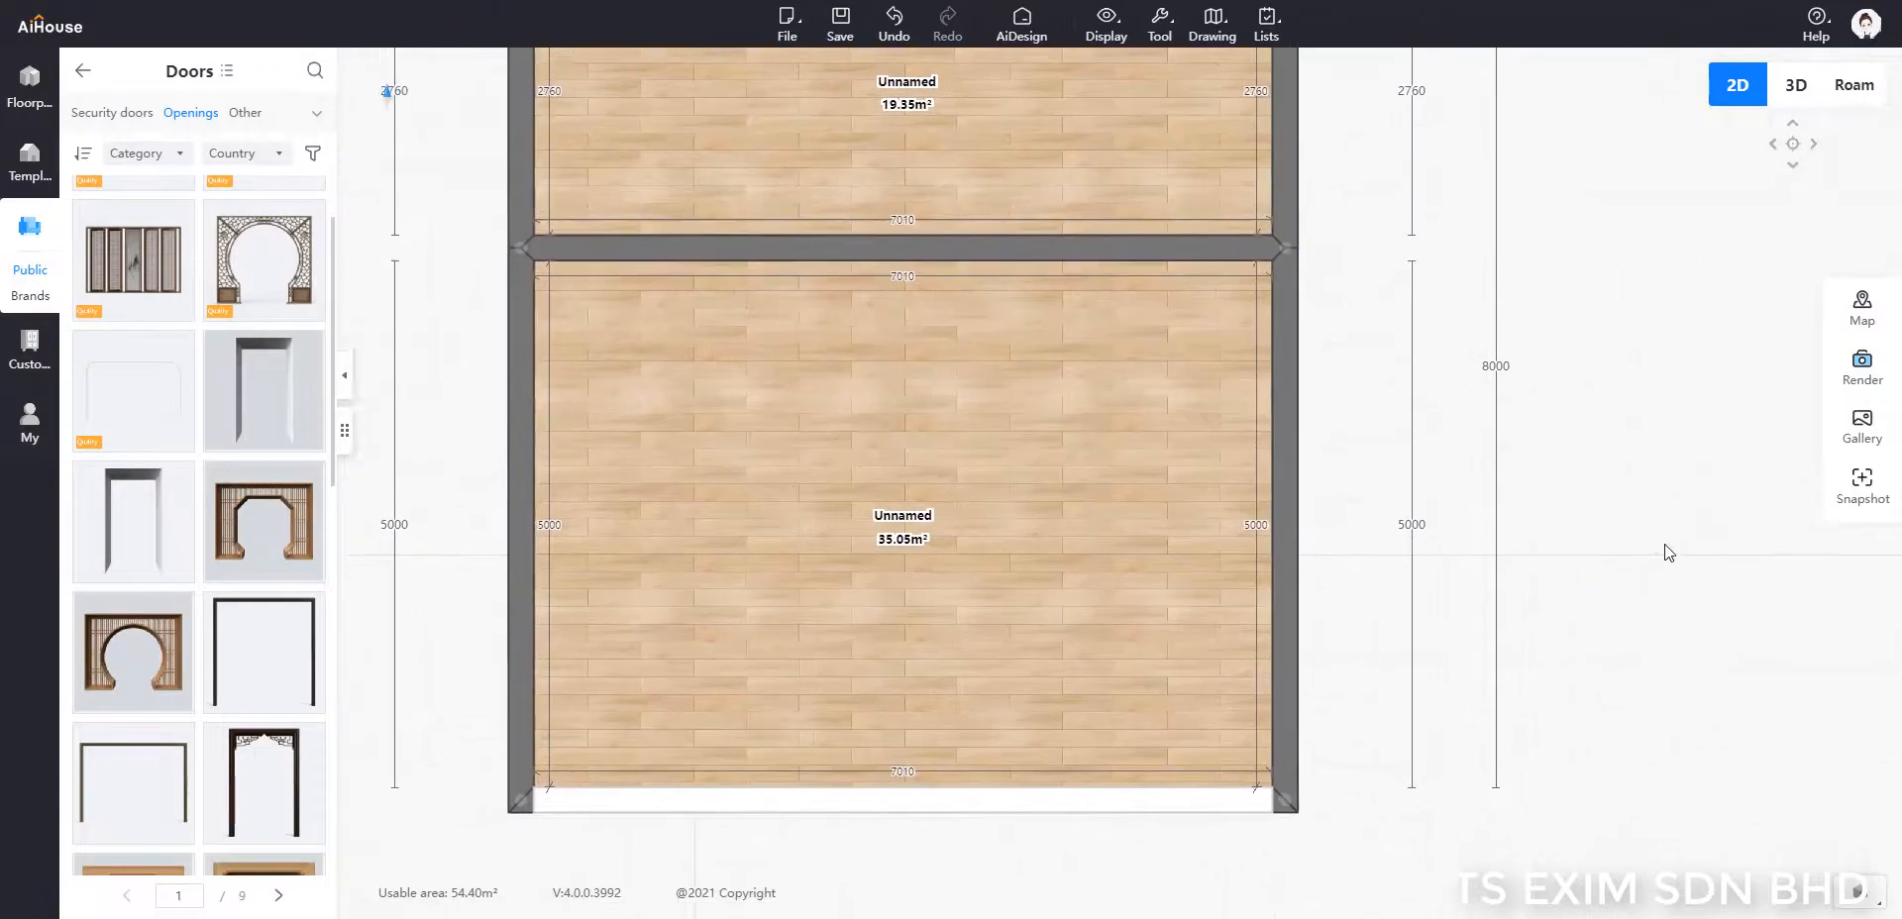
{"action": "left_click", "coordinate": [83, 71]}
{"action": "scroll", "coordinate": [269, 662], "scroll_direction": "down", "scroll_amount": 2}
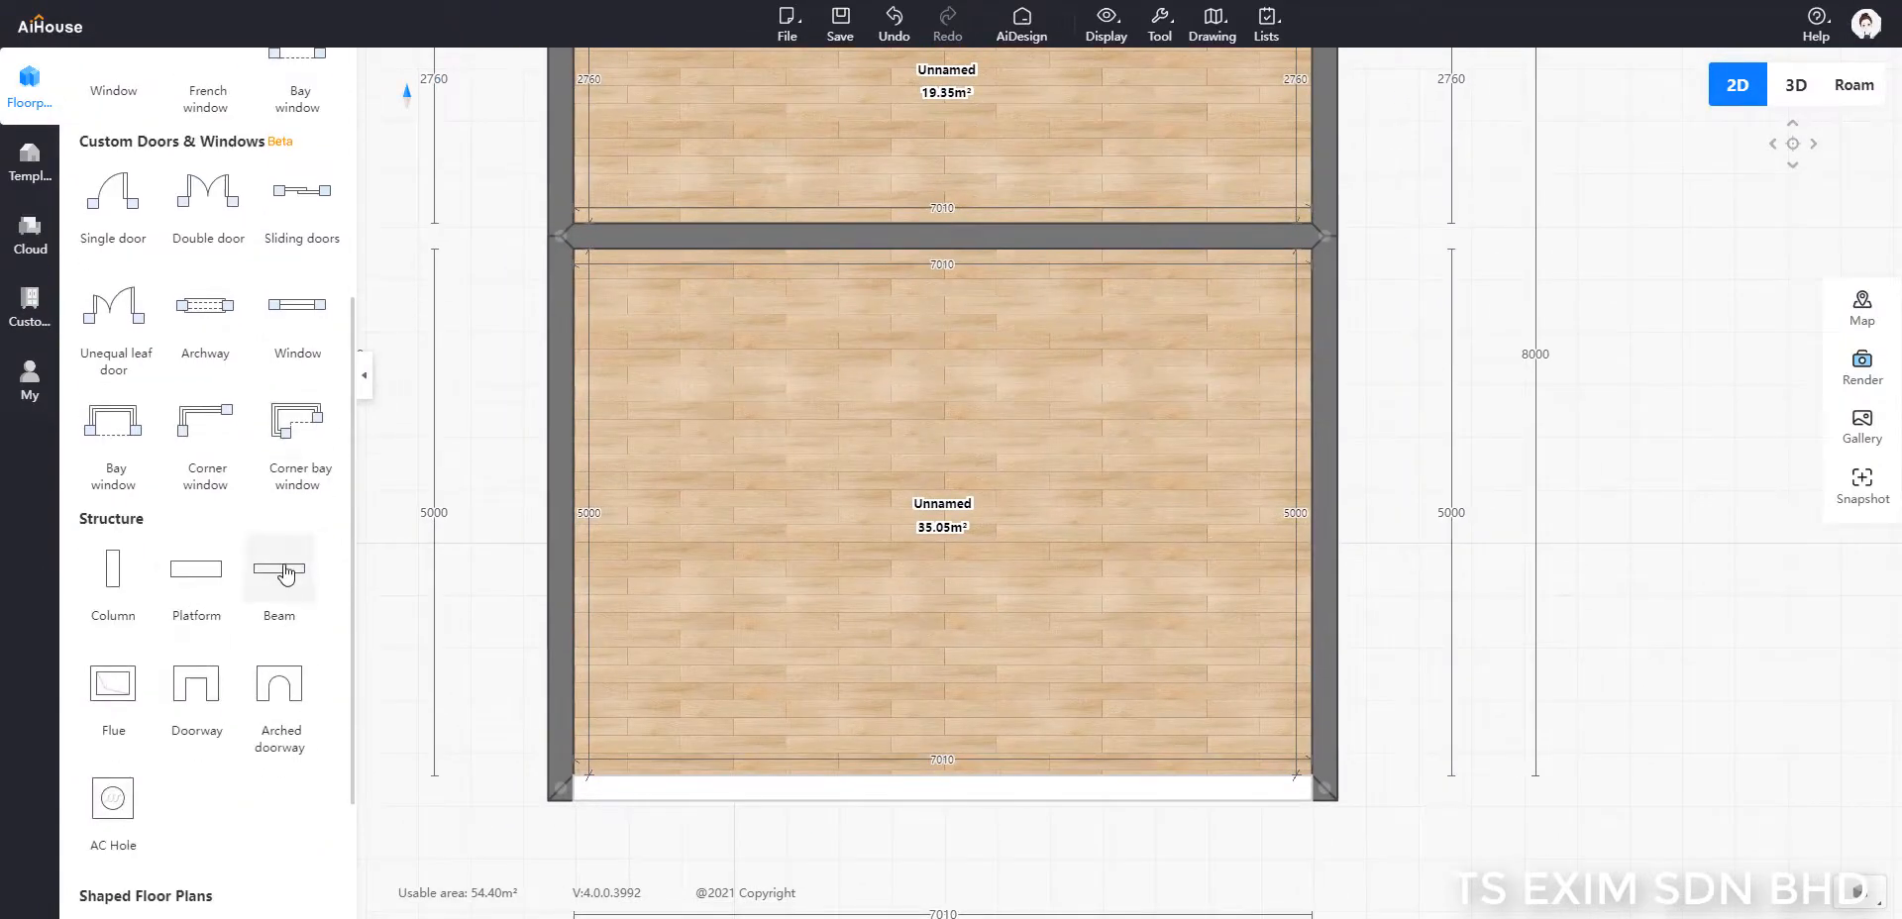
{"action": "left_click", "coordinate": [288, 577]}
{"action": "left_click", "coordinate": [721, 424]}
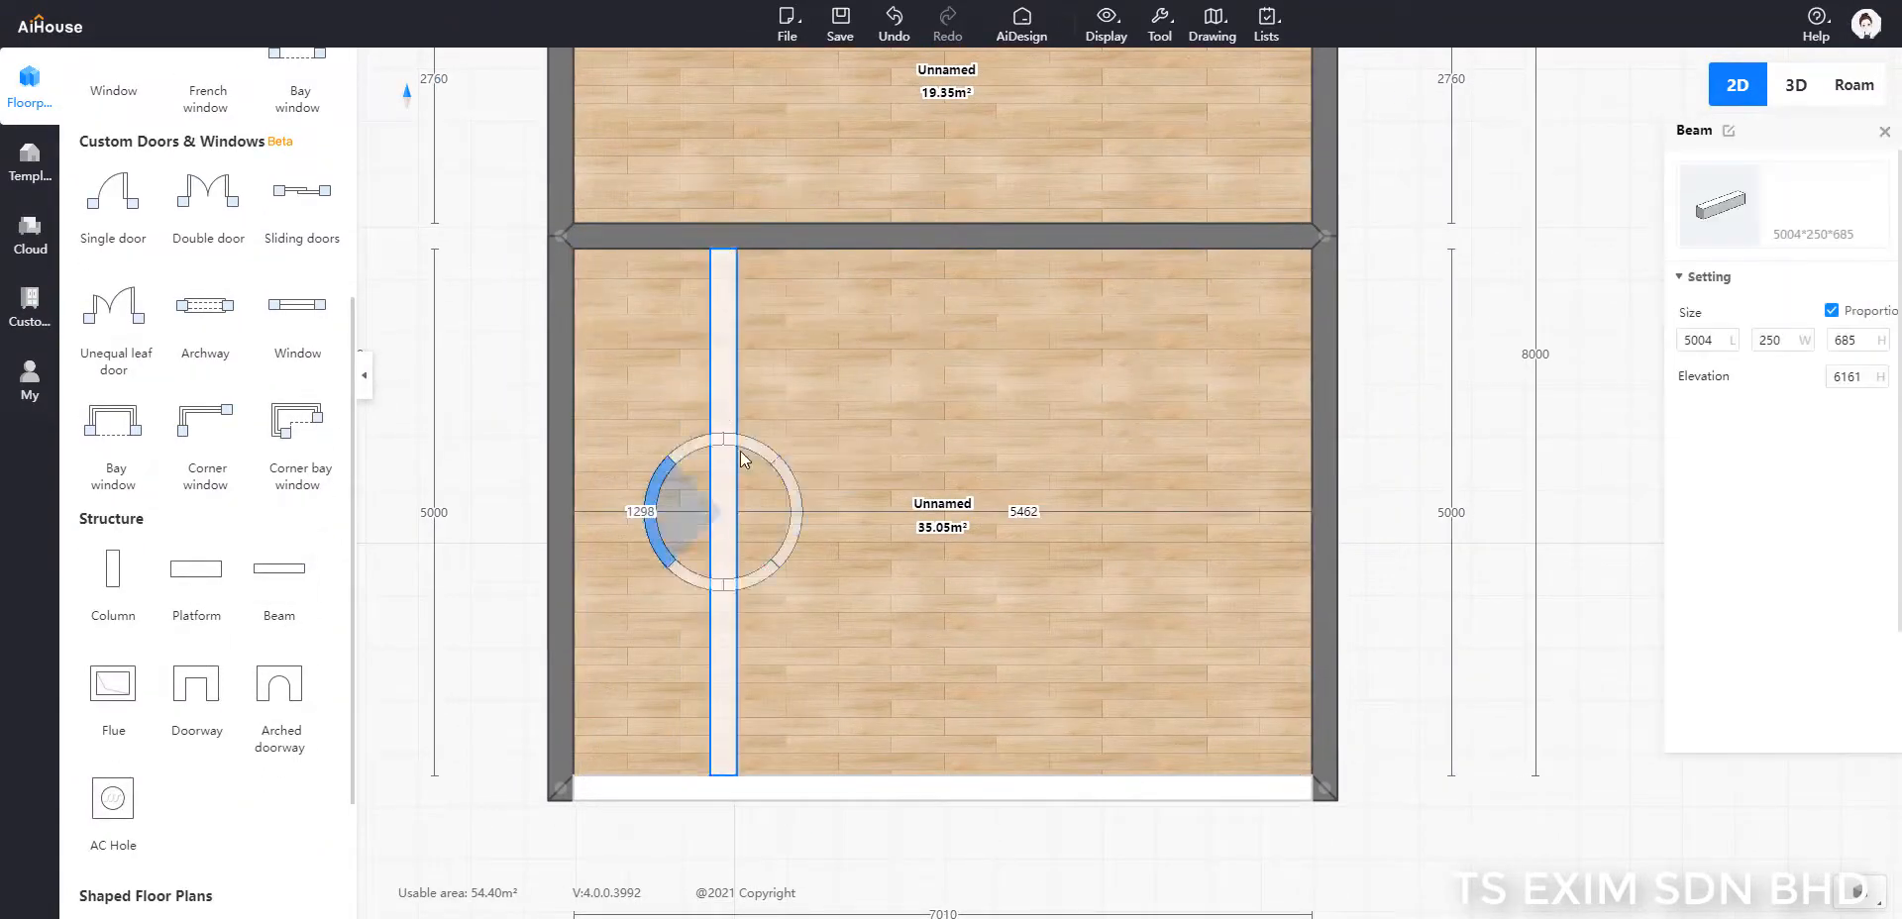
{"action": "left_click_drag", "start_coordinate": [740, 448], "coordinate": [710, 374]}
{"action": "left_click_drag", "start_coordinate": [784, 514], "coordinate": [890, 297]}
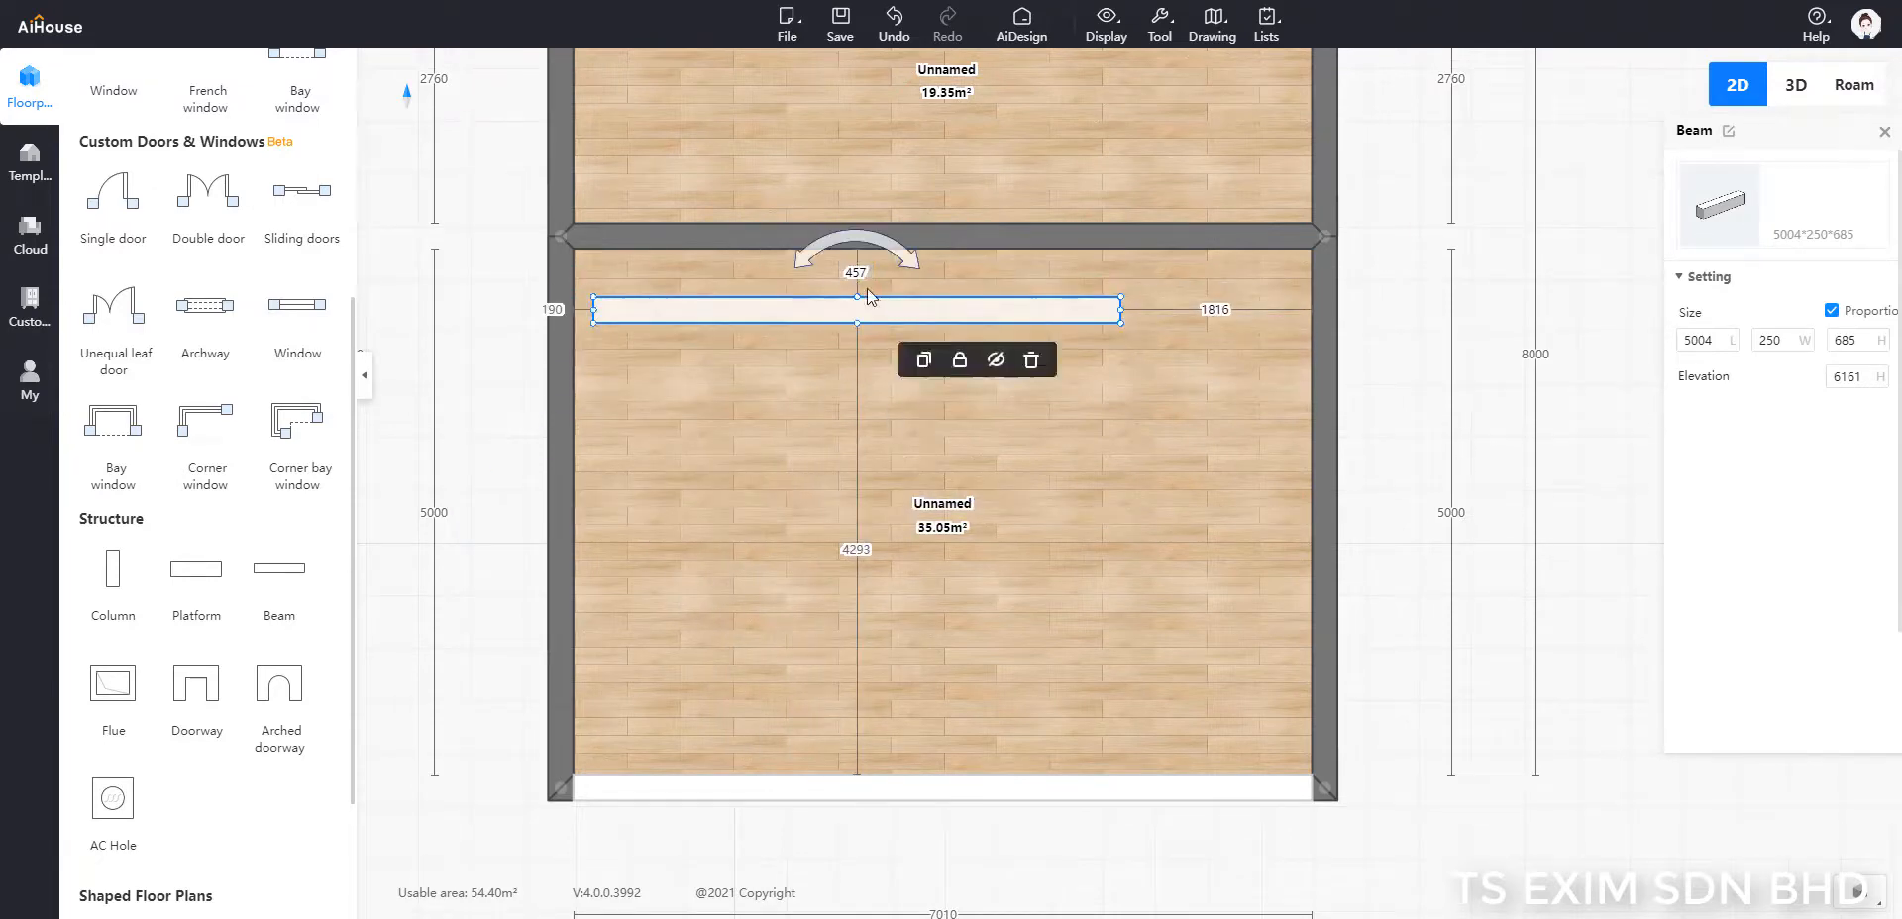
Step: Set the beam's distances to the dividing wall and to the left side wall to 0
{"action": "left_click", "coordinate": [858, 273]}
{"action": "type", "text": "0"}
{"action": "key", "text": "Return"}
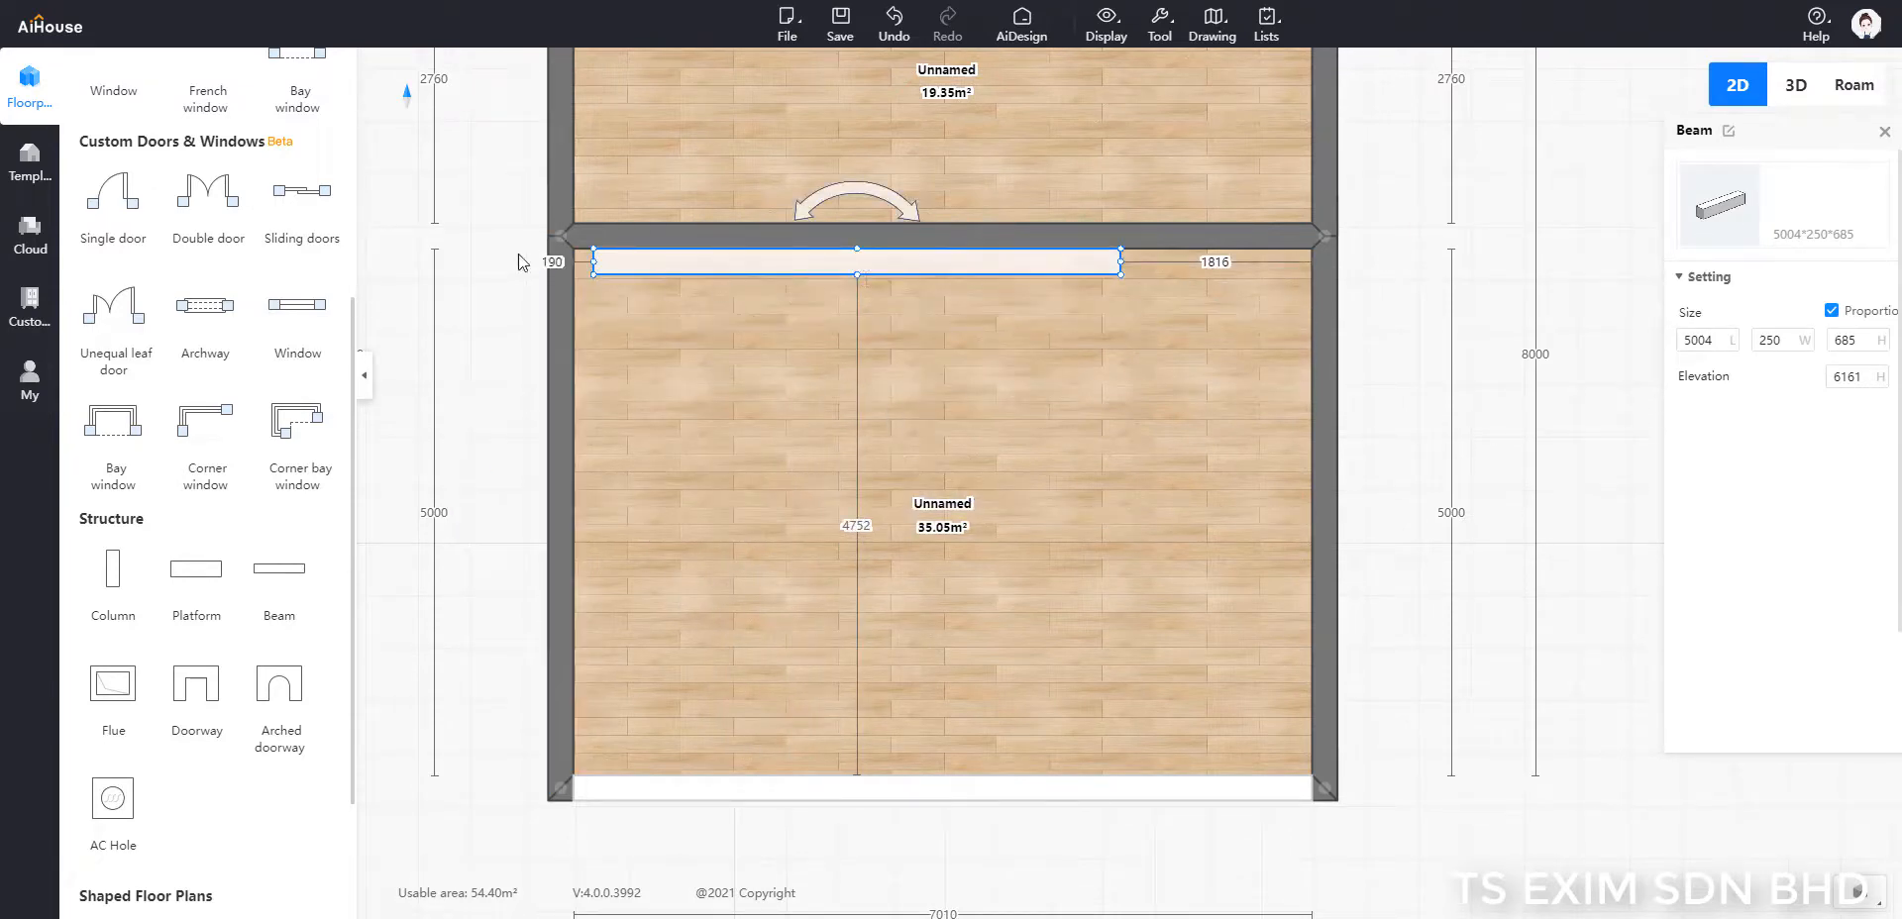
{"action": "left_click", "coordinate": [554, 262]}
{"action": "type", "text": "0"}
{"action": "key", "text": "Return"}
Step: Extend the beam to the opposite side wall and set its length to 7010 mm
{"action": "left_click_drag", "start_coordinate": [1101, 261], "coordinate": [1318, 270]}
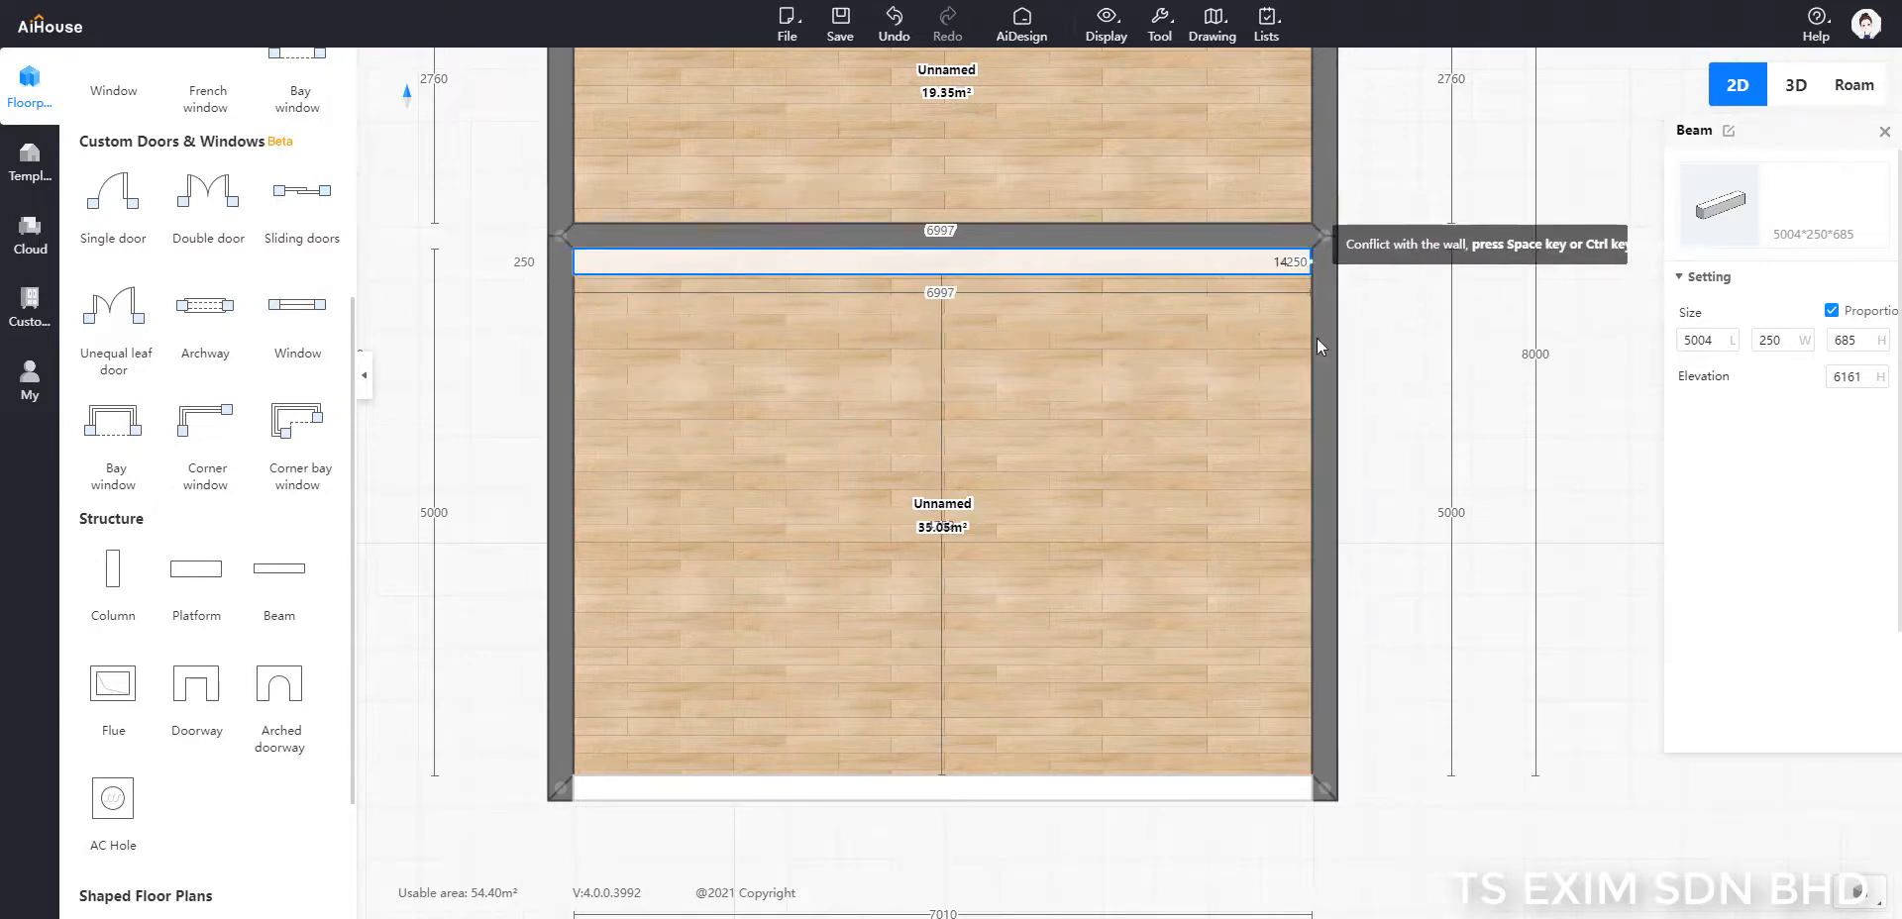
{"action": "left_click", "coordinate": [1229, 261]}
{"action": "type", "text": "0"}
{"action": "key", "text": "Return"}
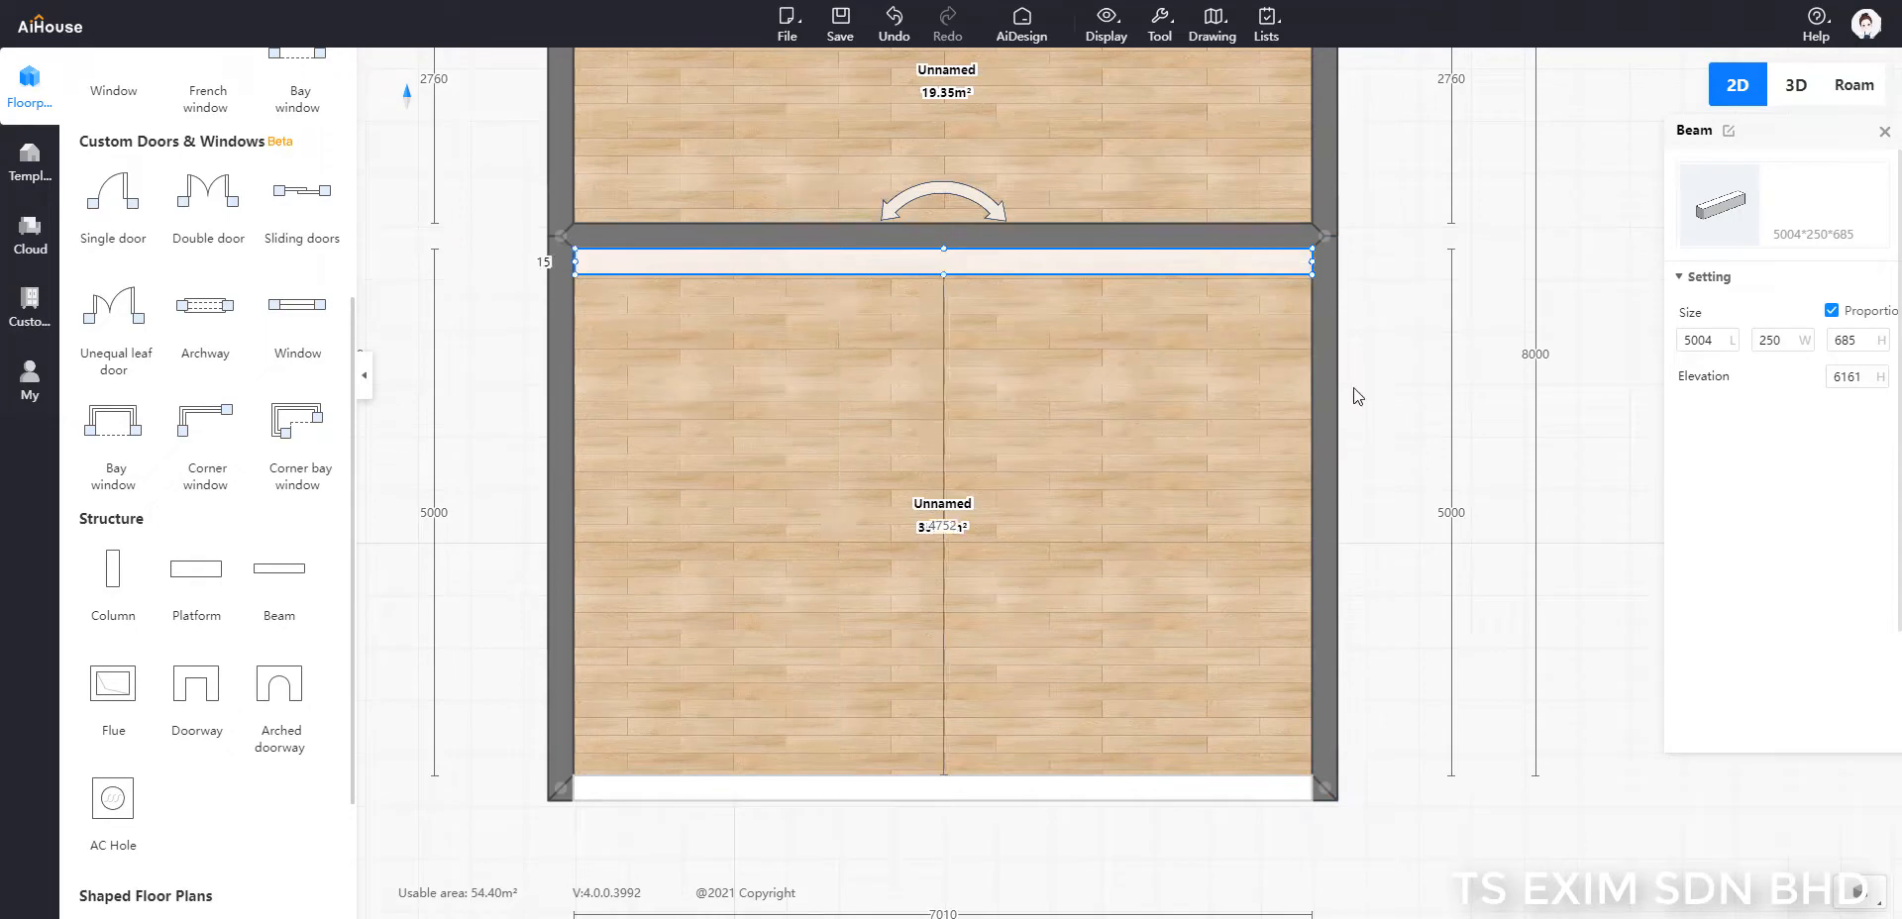
{"action": "left_click", "coordinate": [1225, 267]}
{"action": "left_click", "coordinate": [1698, 340]}
{"action": "type", "text": "7010"}
{"action": "key", "text": "Return"}
Step: Widen the beam away from the dividing wall to about 880 mm
{"action": "left_click_drag", "start_coordinate": [943, 275], "coordinate": [944, 341]}
{"action": "left_click", "coordinate": [1025, 347]}
{"action": "left_click", "coordinate": [1012, 279]}
{"action": "left_click_drag", "start_coordinate": [1013, 280], "coordinate": [1014, 314]}
{"action": "left_click", "coordinate": [1476, 309]}
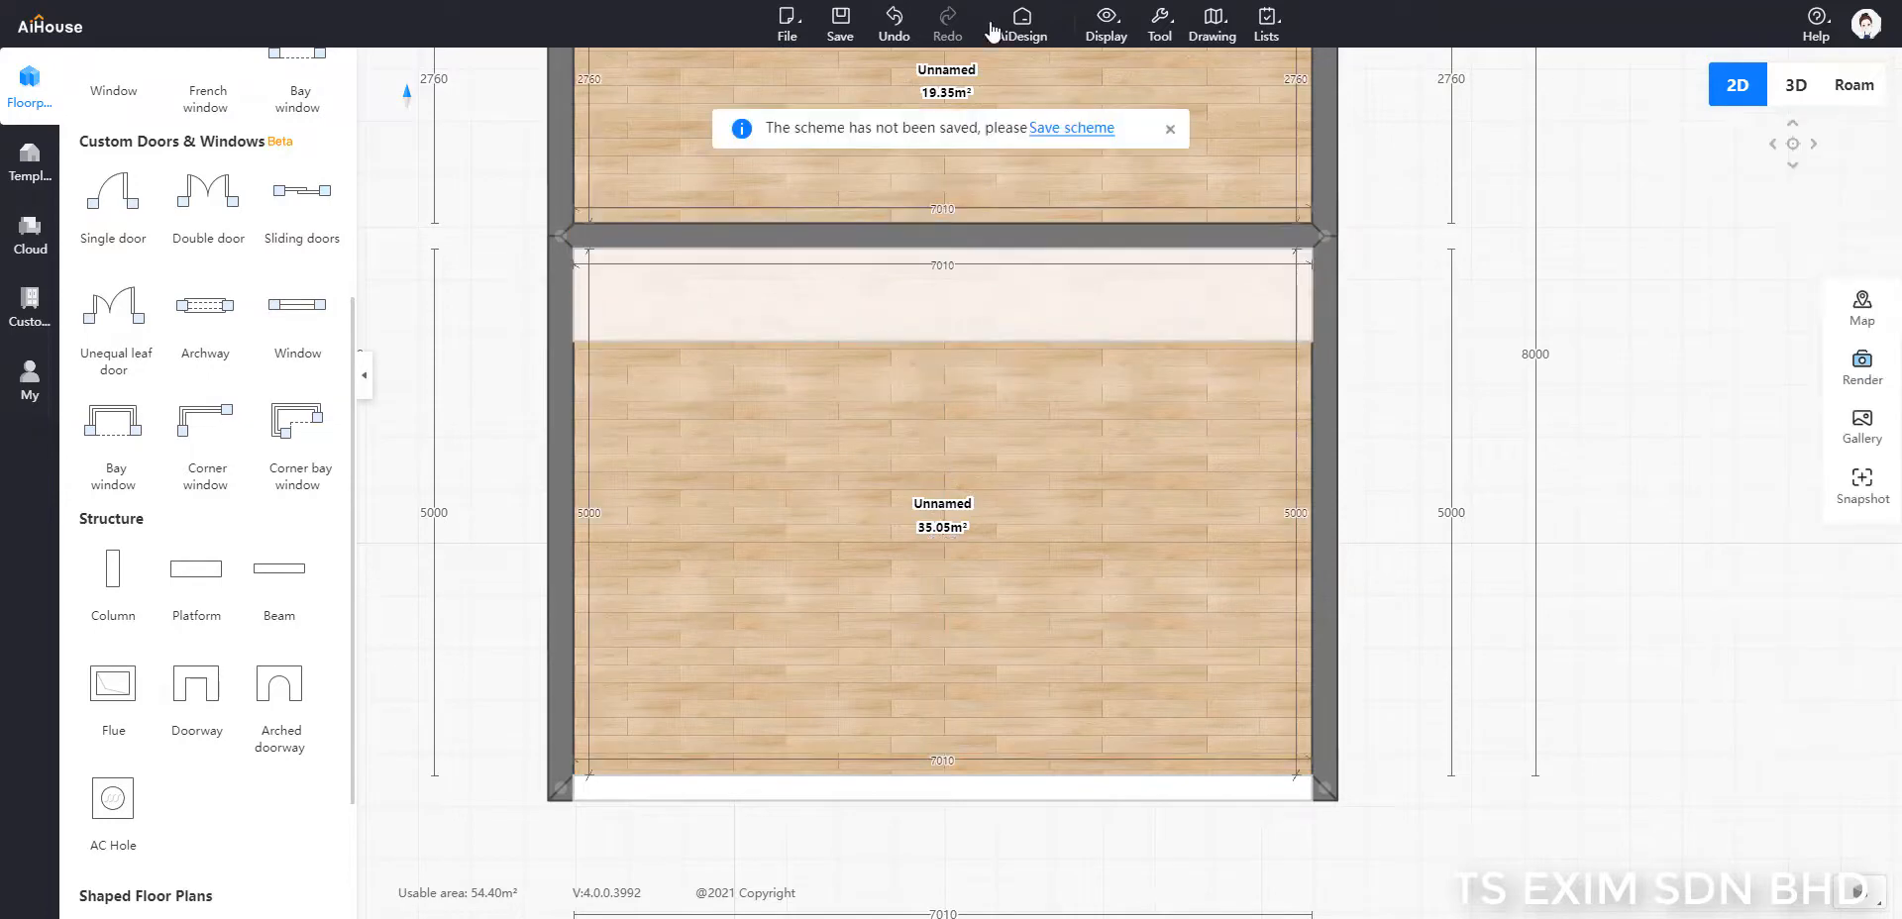
Step: Set the beam's width to 2000 mm and its elevation to 2800 mm
{"action": "left_click", "coordinate": [1010, 292]}
{"action": "left_click", "coordinate": [1776, 341]}
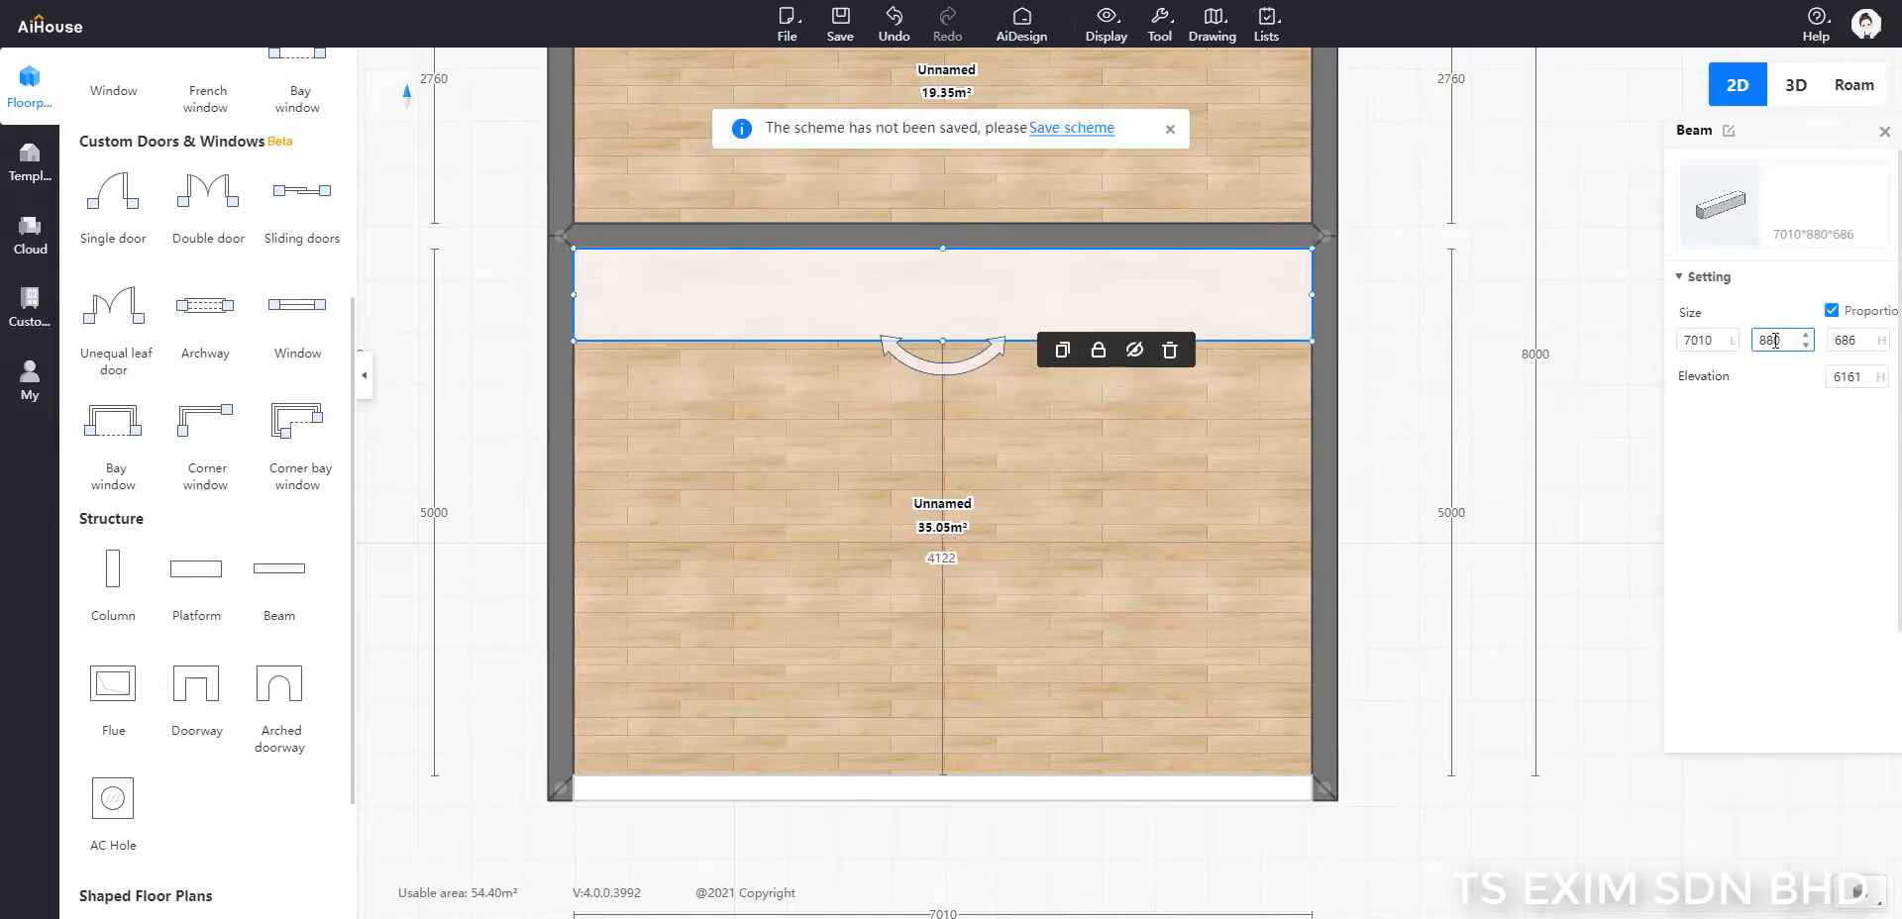
{"action": "left_click_drag", "start_coordinate": [1788, 339], "coordinate": [1748, 341]}
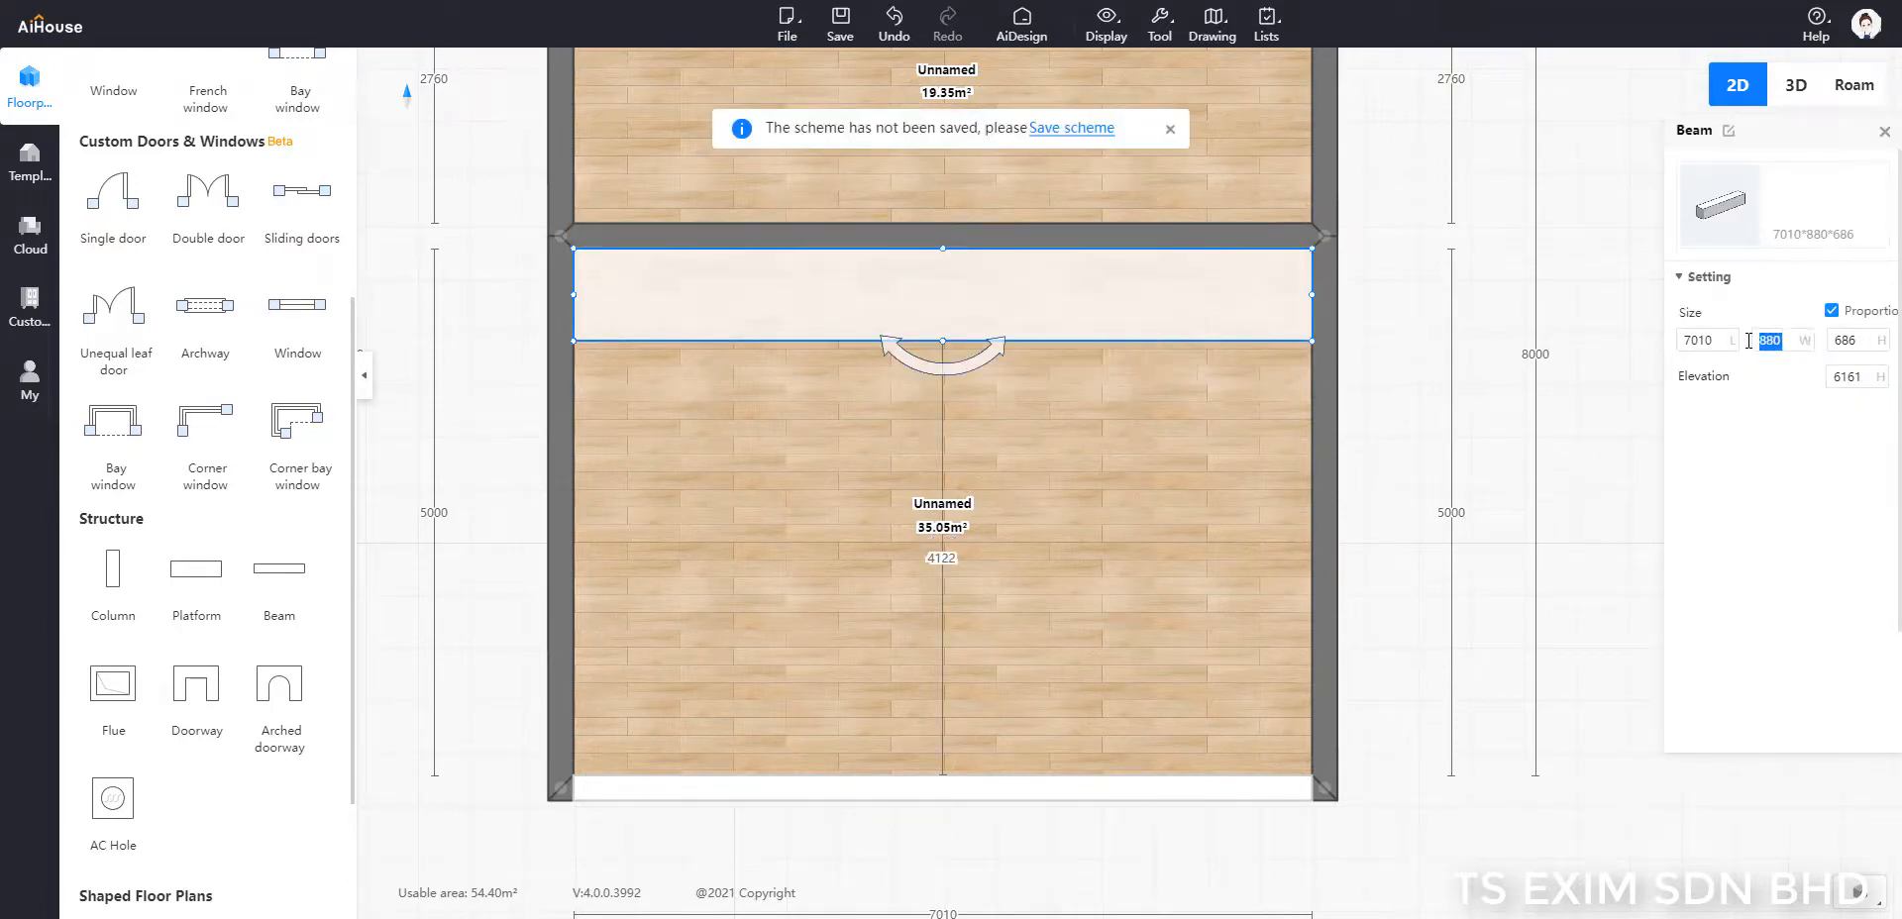
{"action": "type", "text": "2000"}
{"action": "key", "text": "Return"}
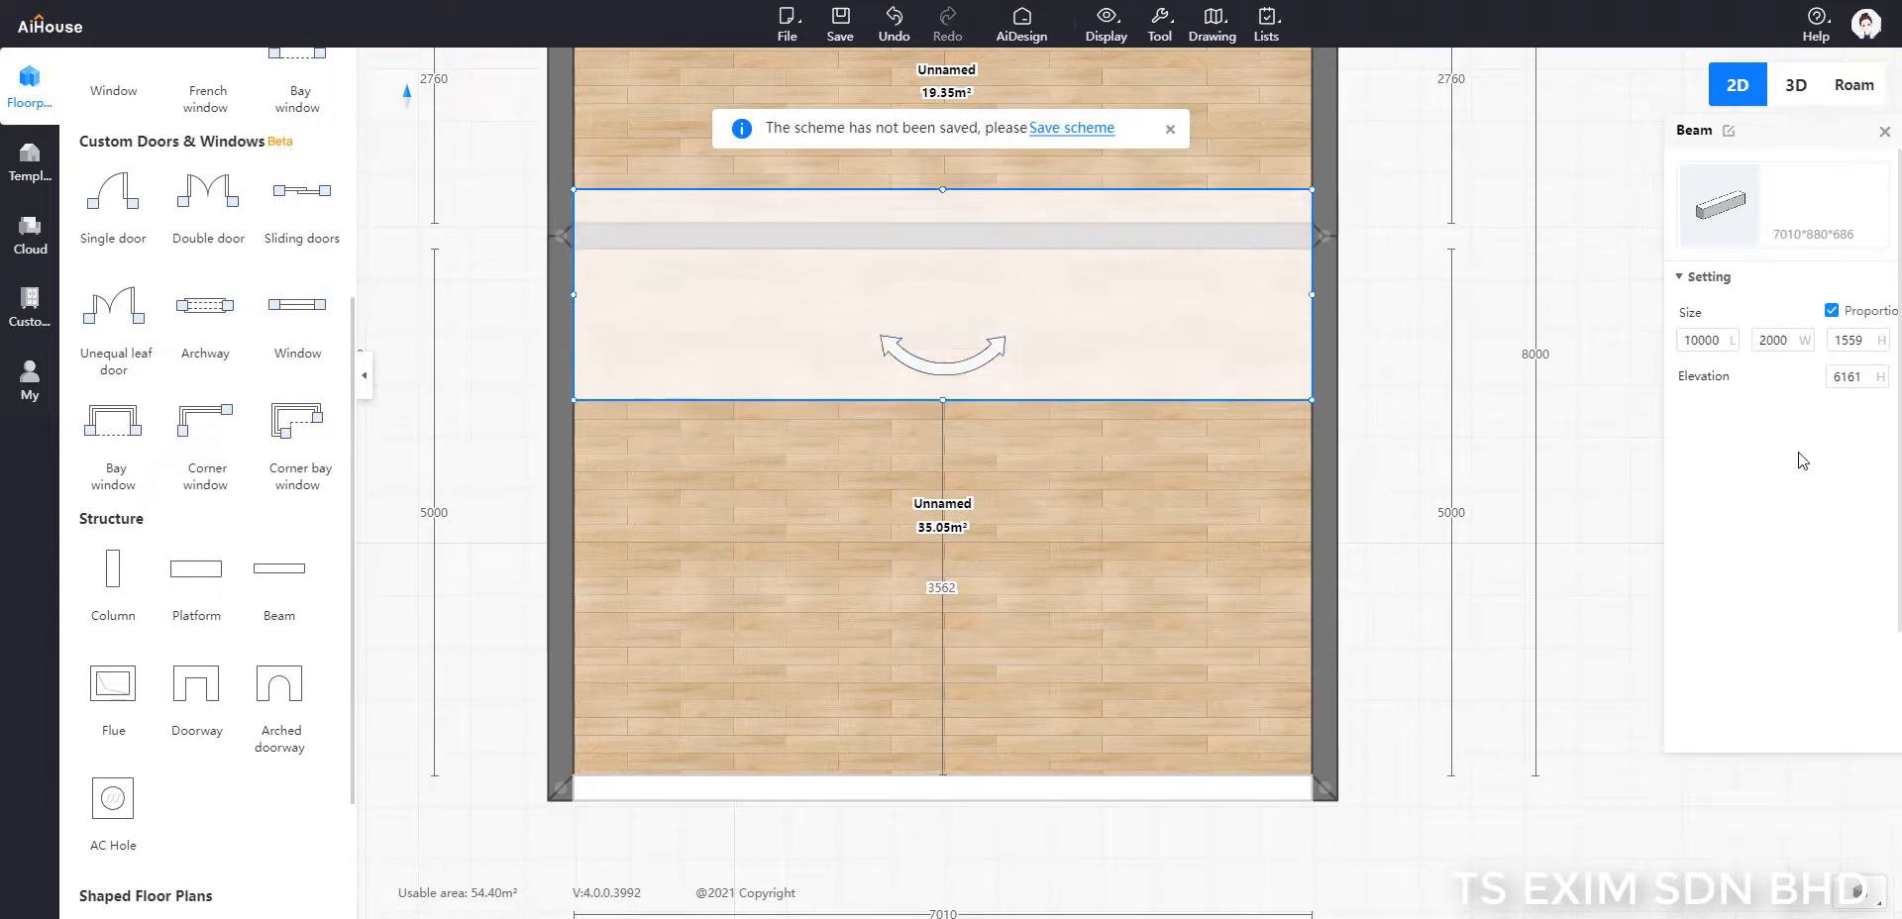
{"action": "left_click_drag", "start_coordinate": [1862, 376], "coordinate": [1823, 373]}
{"action": "type", "text": "28"}
{"action": "key", "text": "Return"}
{"action": "left_click", "coordinate": [1397, 298]}
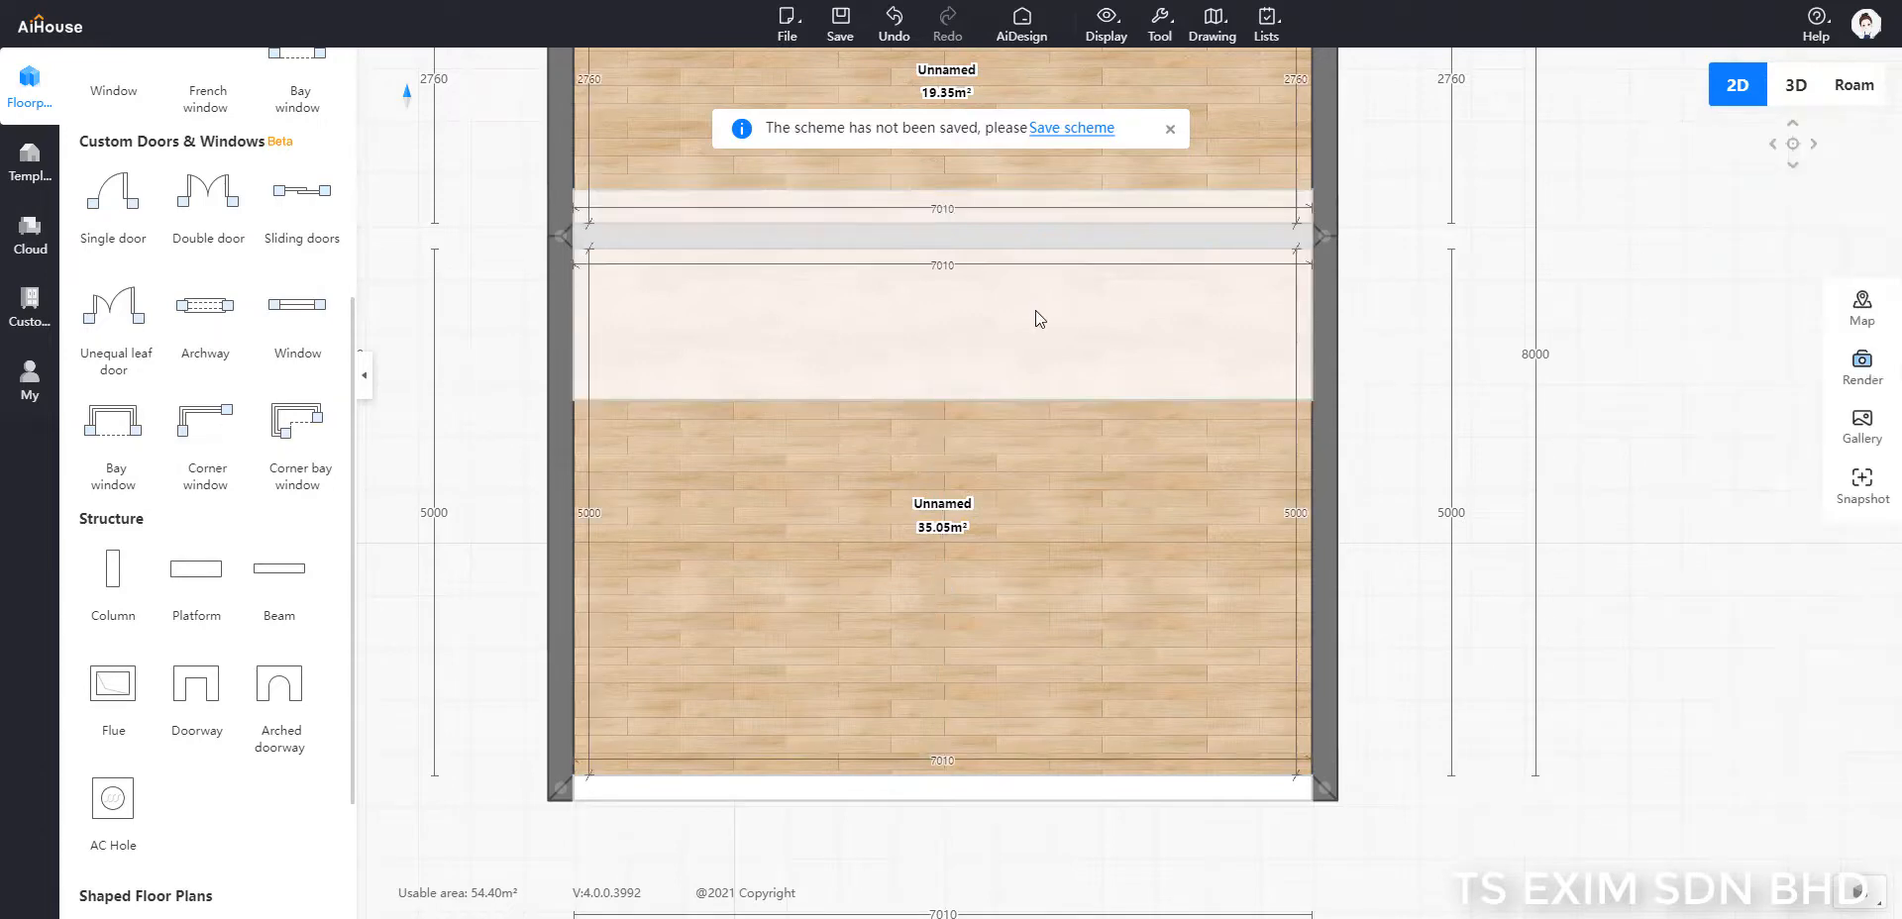
Step: Move the beam fully into the larger room and set its distances to the dividing wall and left side wall to 0
{"action": "left_click", "coordinate": [1036, 312]}
{"action": "left_click_drag", "start_coordinate": [974, 306], "coordinate": [1019, 428]}
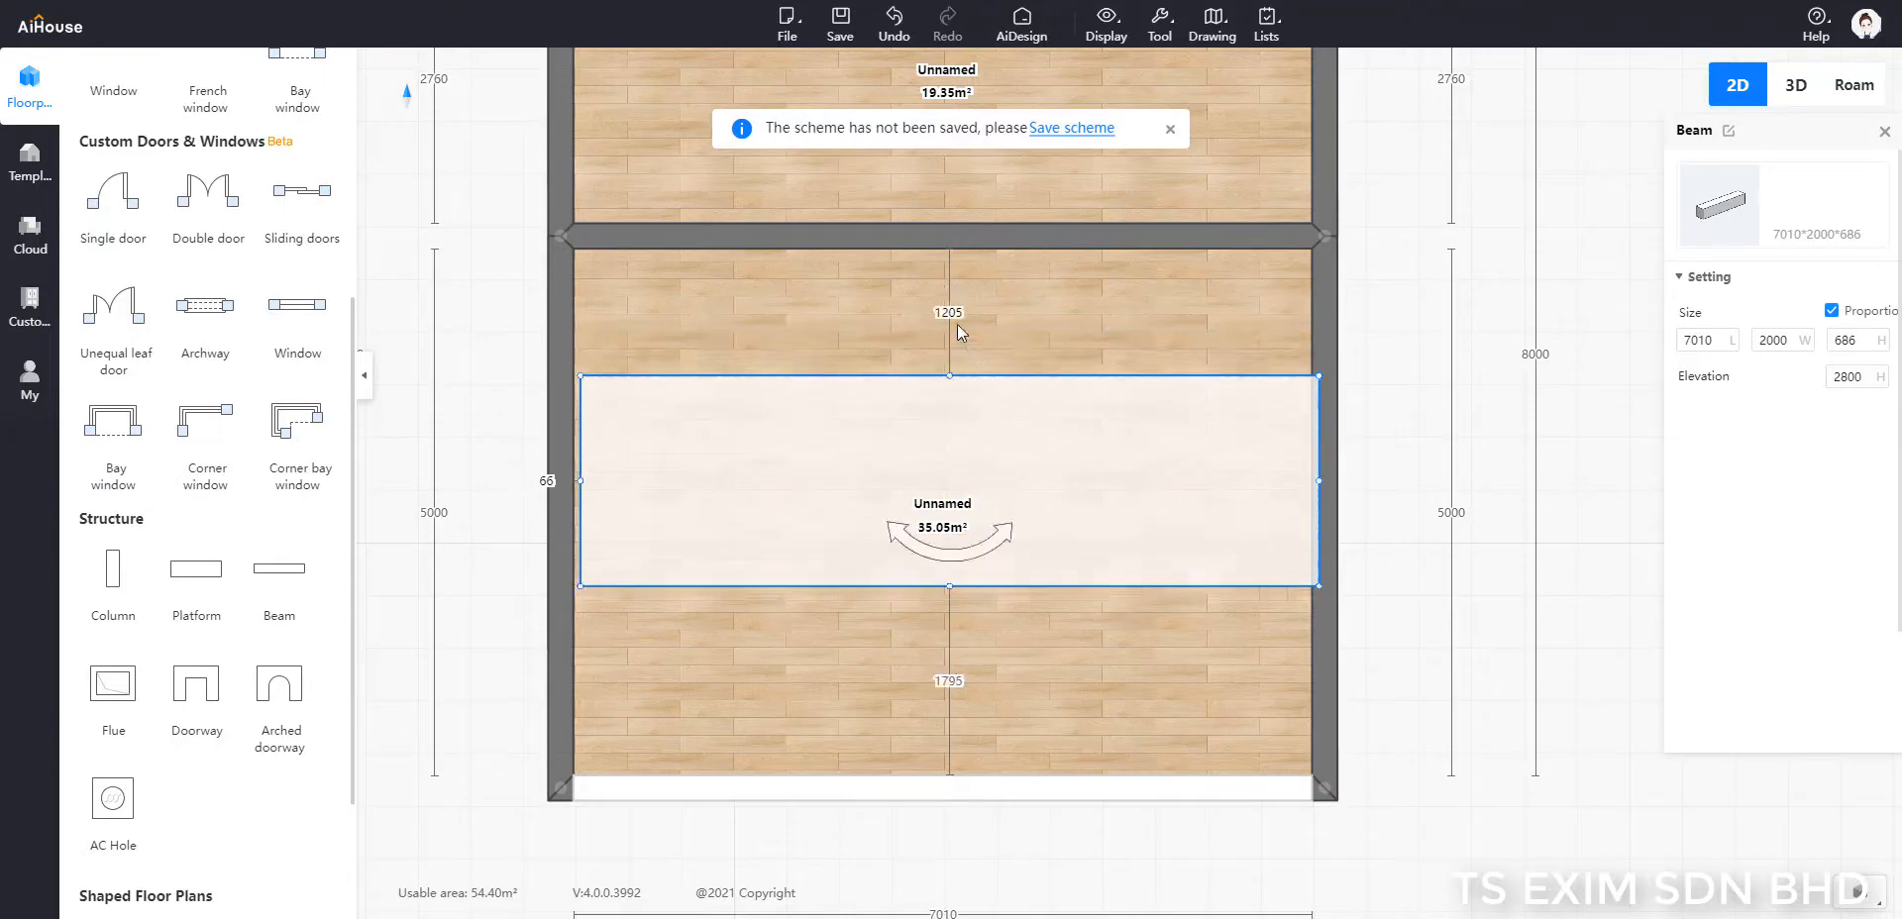
{"action": "left_click", "coordinate": [1003, 421]}
{"action": "left_click", "coordinate": [957, 315]}
{"action": "type", "text": "0"}
{"action": "key", "text": "Return"}
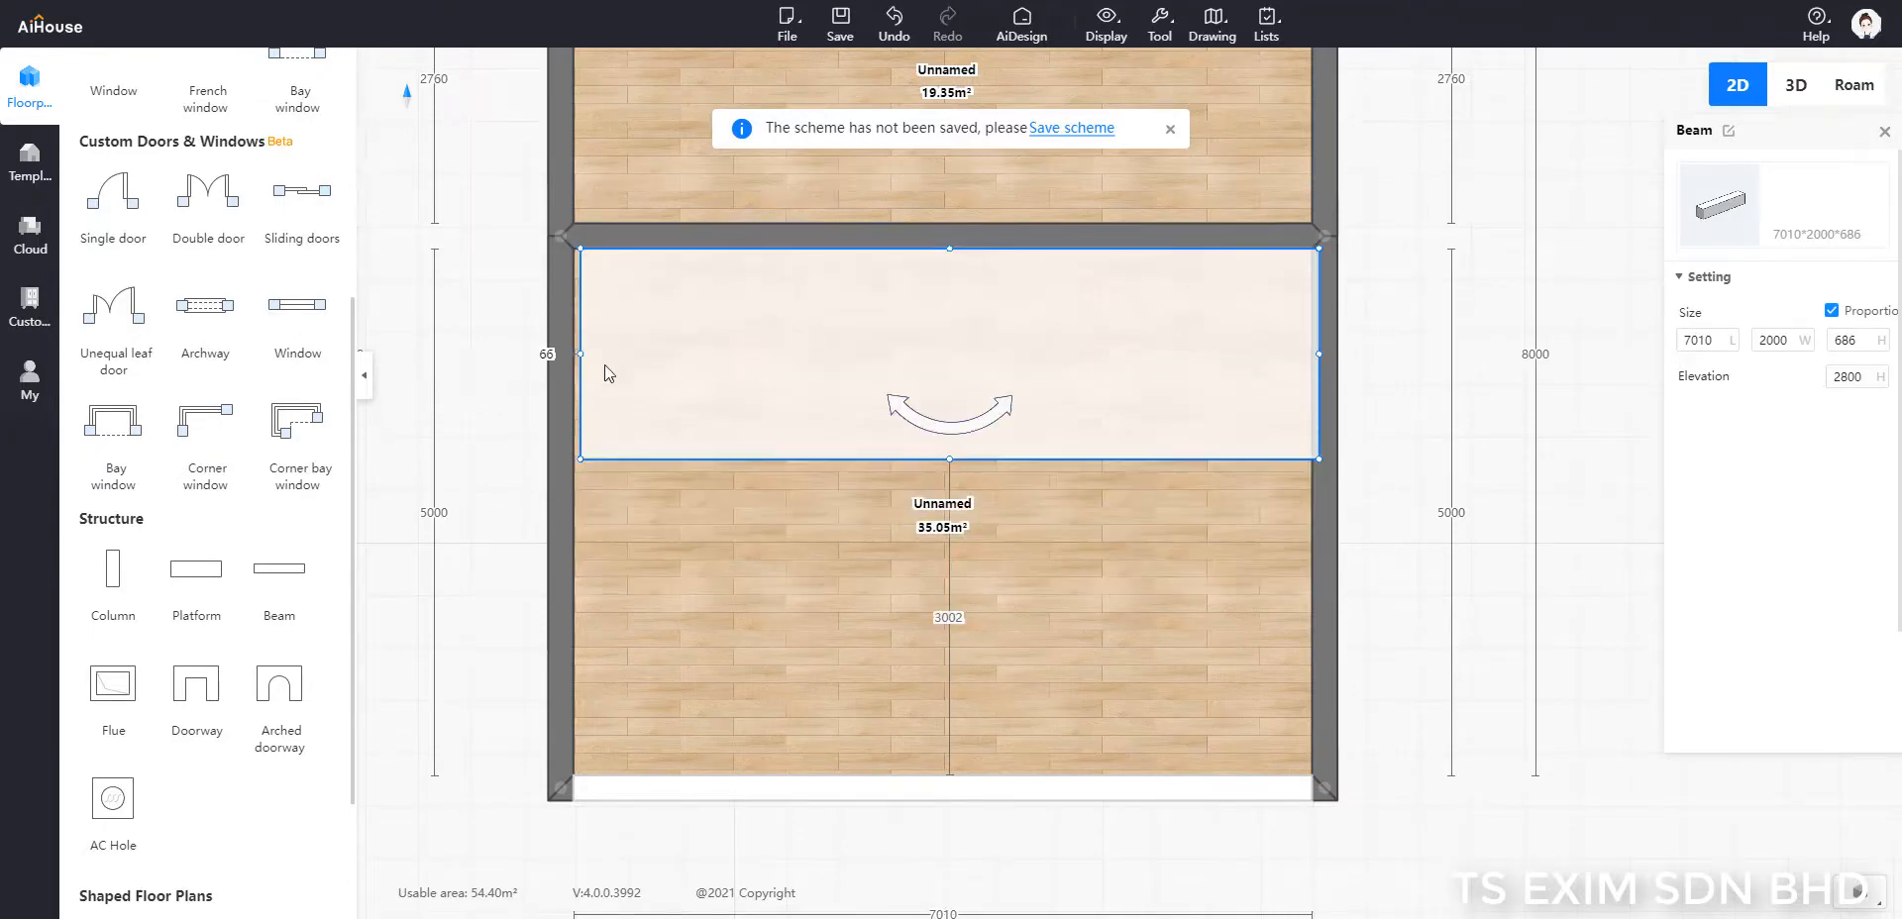
{"action": "left_click", "coordinate": [637, 396]}
{"action": "left_click", "coordinate": [547, 355]}
{"action": "type", "text": "0"}
{"action": "key", "text": "Return"}
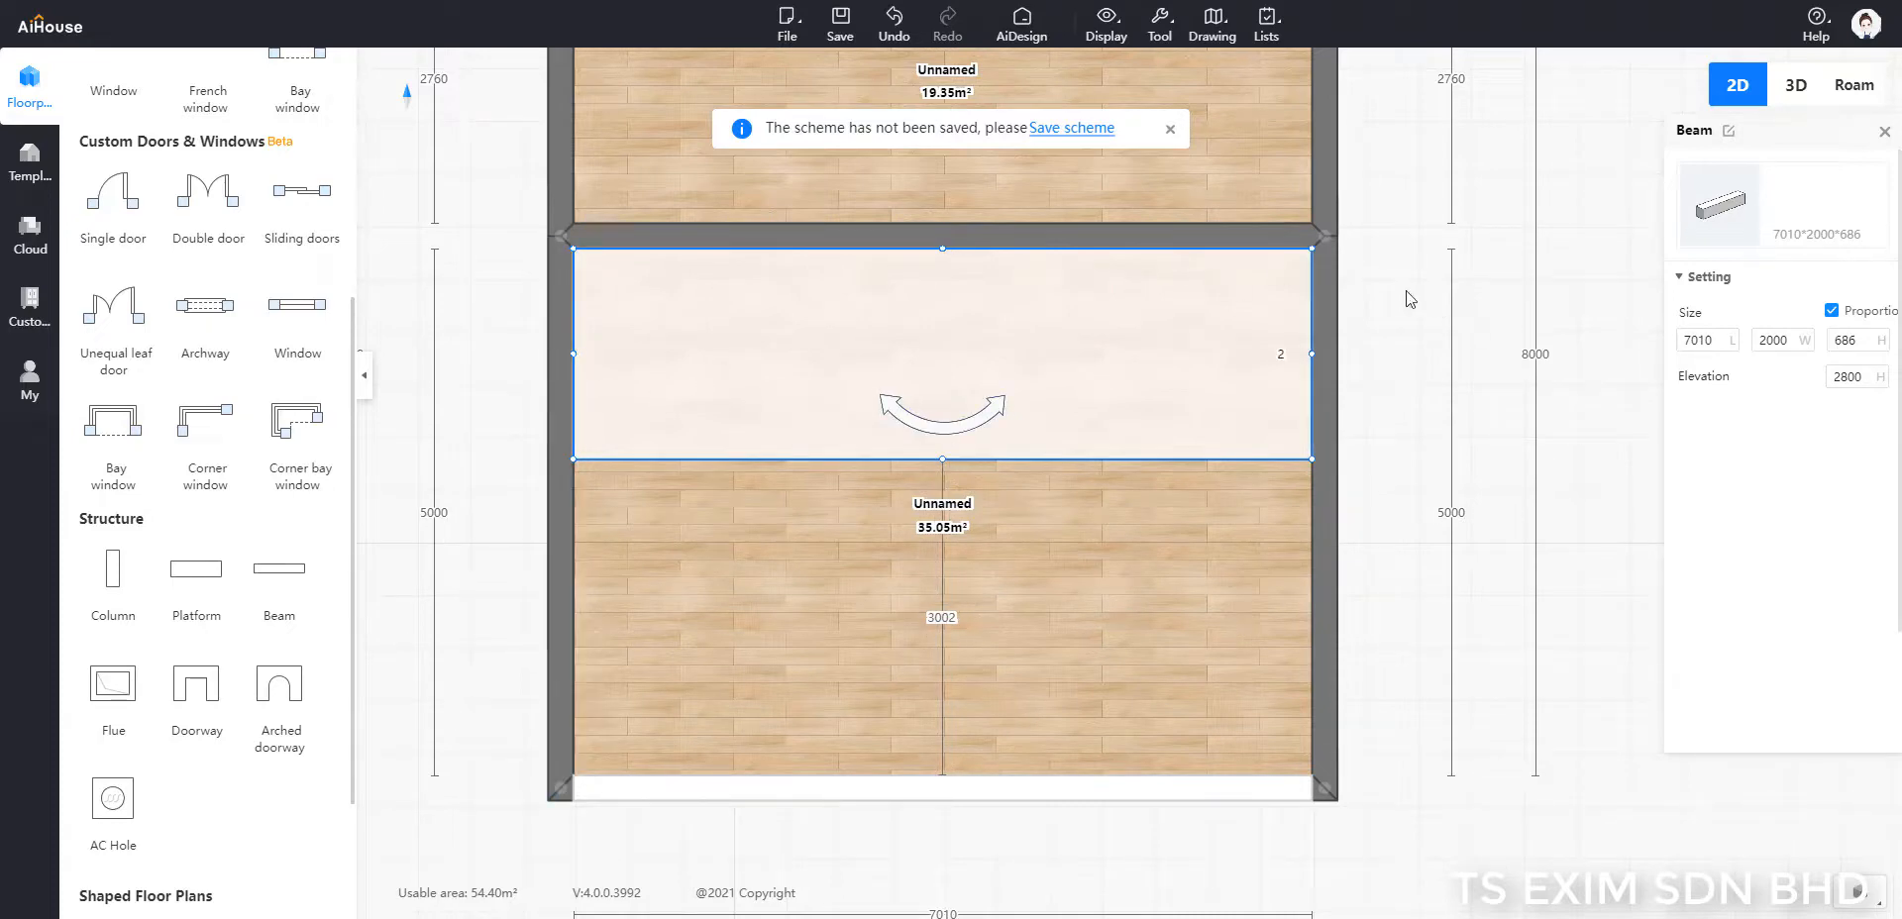
Step: Turn off proportional scaling for the beam, set its height to 150 mm, and check it in the Roam view
{"action": "left_click", "coordinate": [1832, 310]}
{"action": "left_click_drag", "start_coordinate": [1859, 340], "coordinate": [1830, 344]}
{"action": "type", "text": "150"}
{"action": "left_click", "coordinate": [1854, 85]}
{"action": "left_click", "coordinate": [1547, 505]}
{"action": "scroll", "coordinate": [1565, 498], "scroll_direction": "up", "scroll_amount": 3}
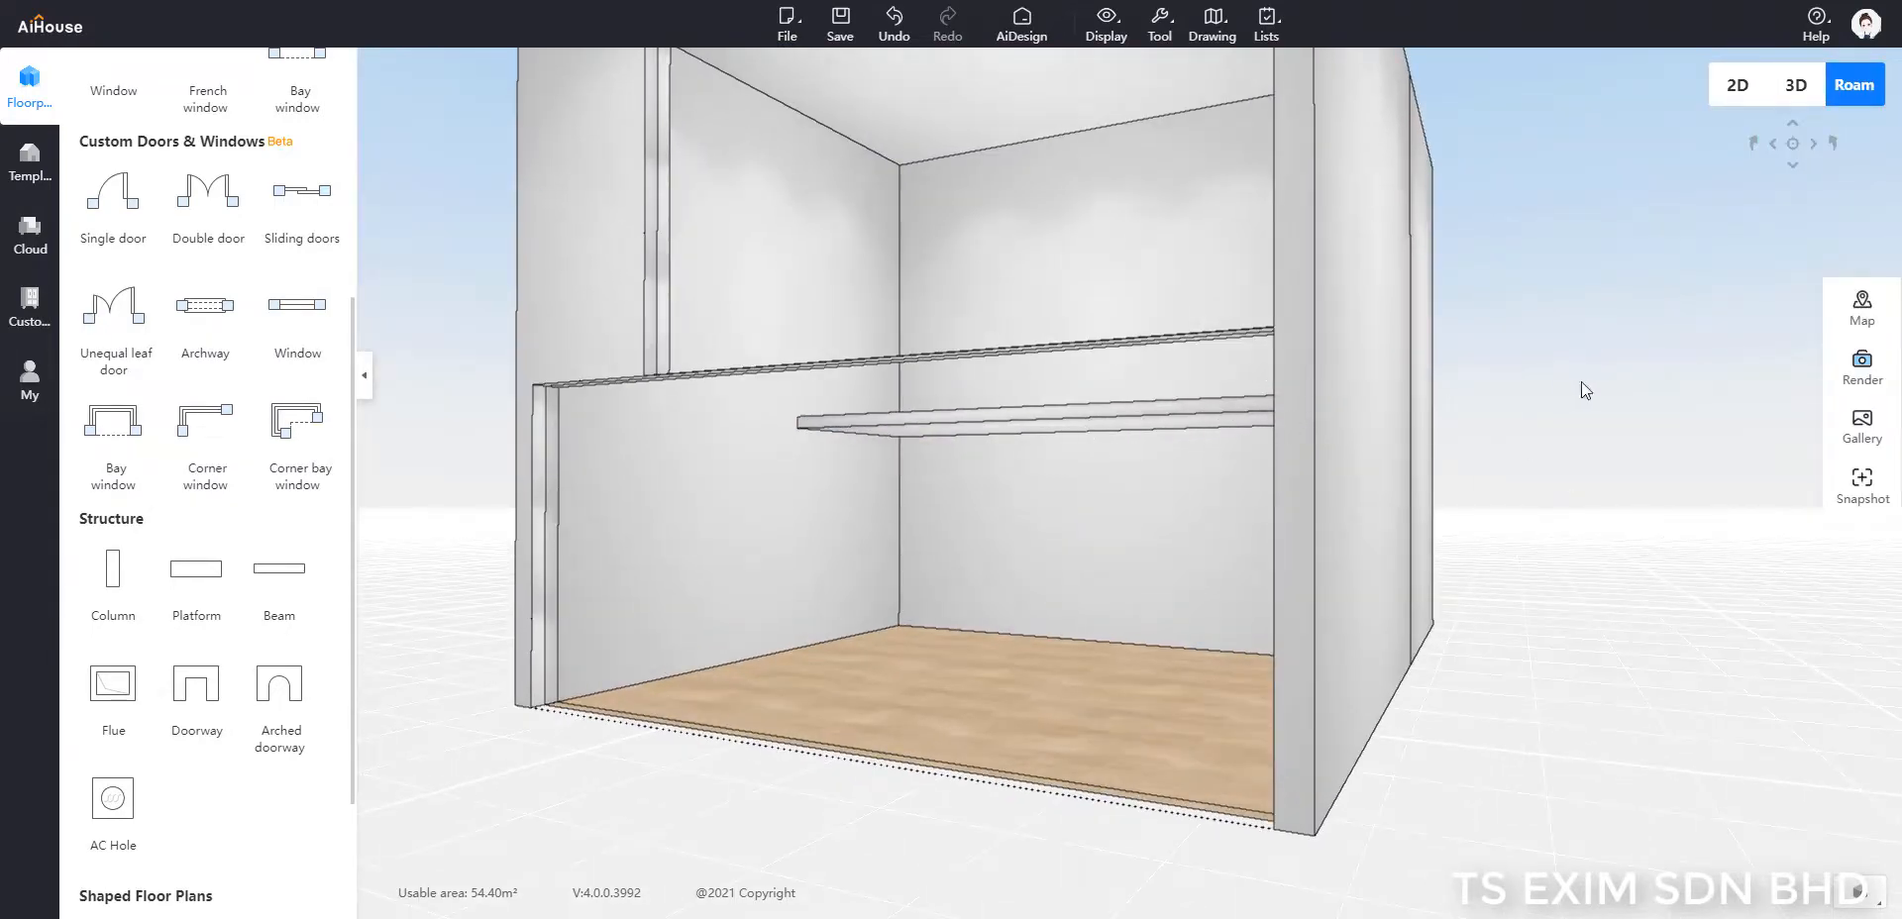
Step: Lock the 2000 mm wide beam beside the dividing wall in the 2D plan
{"action": "left_click", "coordinate": [1750, 93]}
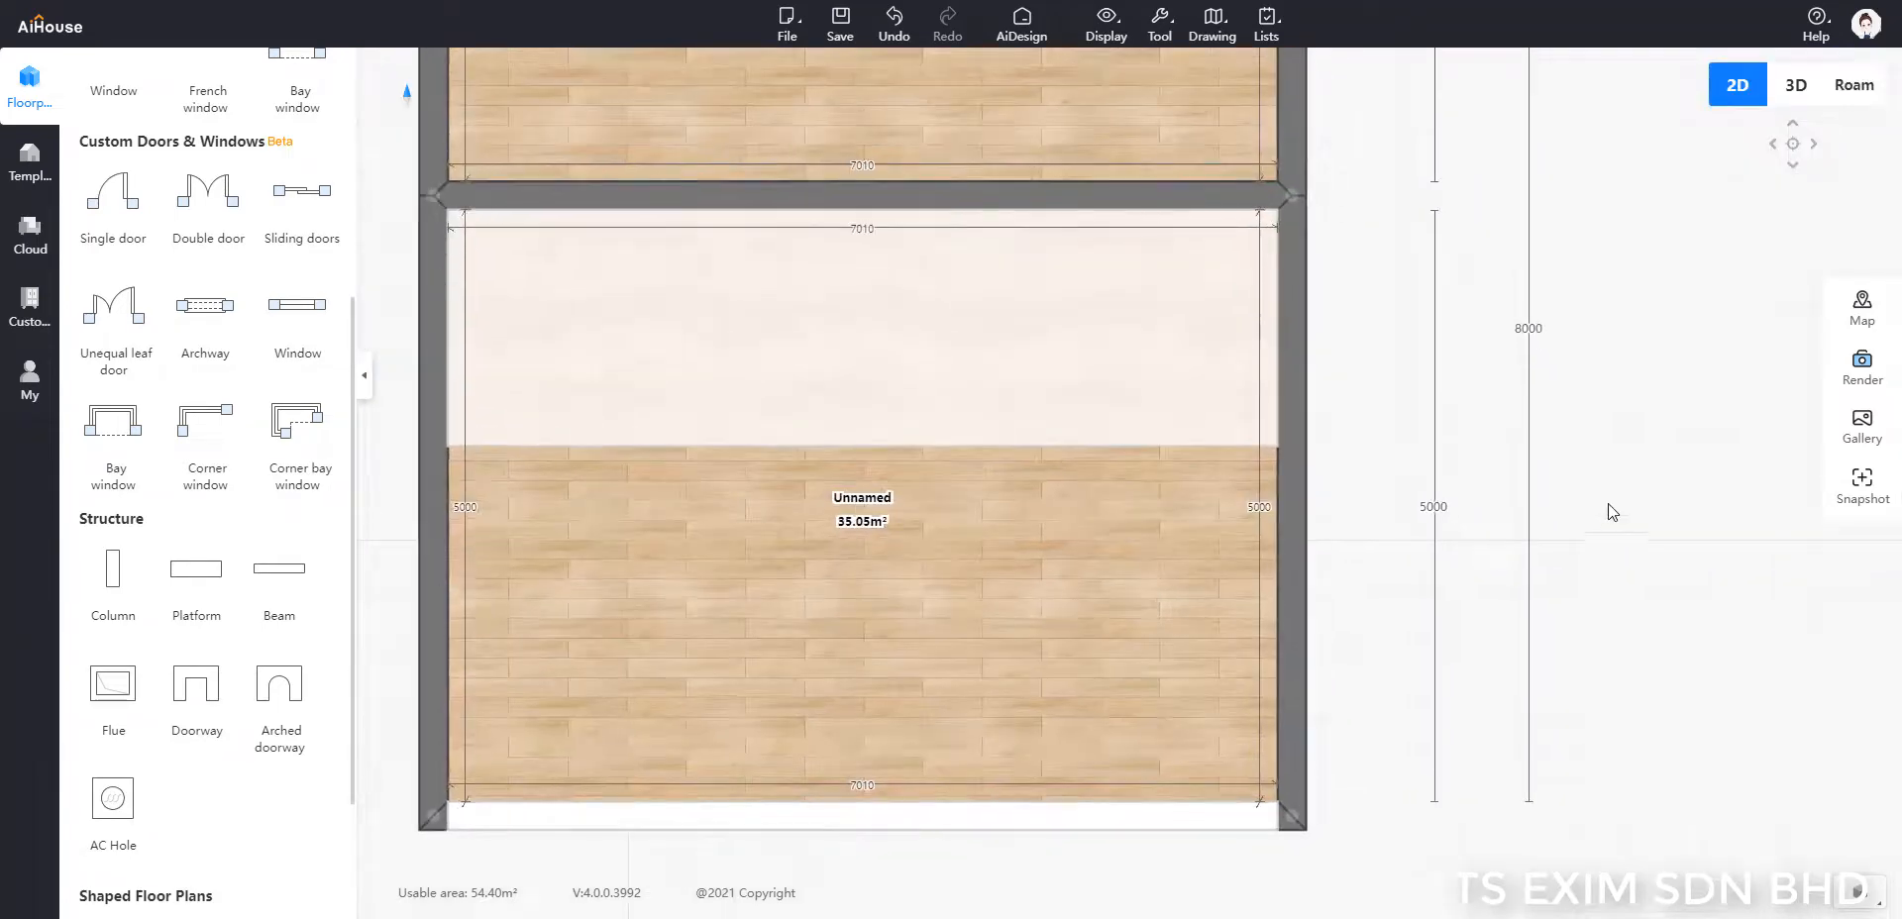
{"action": "left_click", "coordinate": [858, 355]}
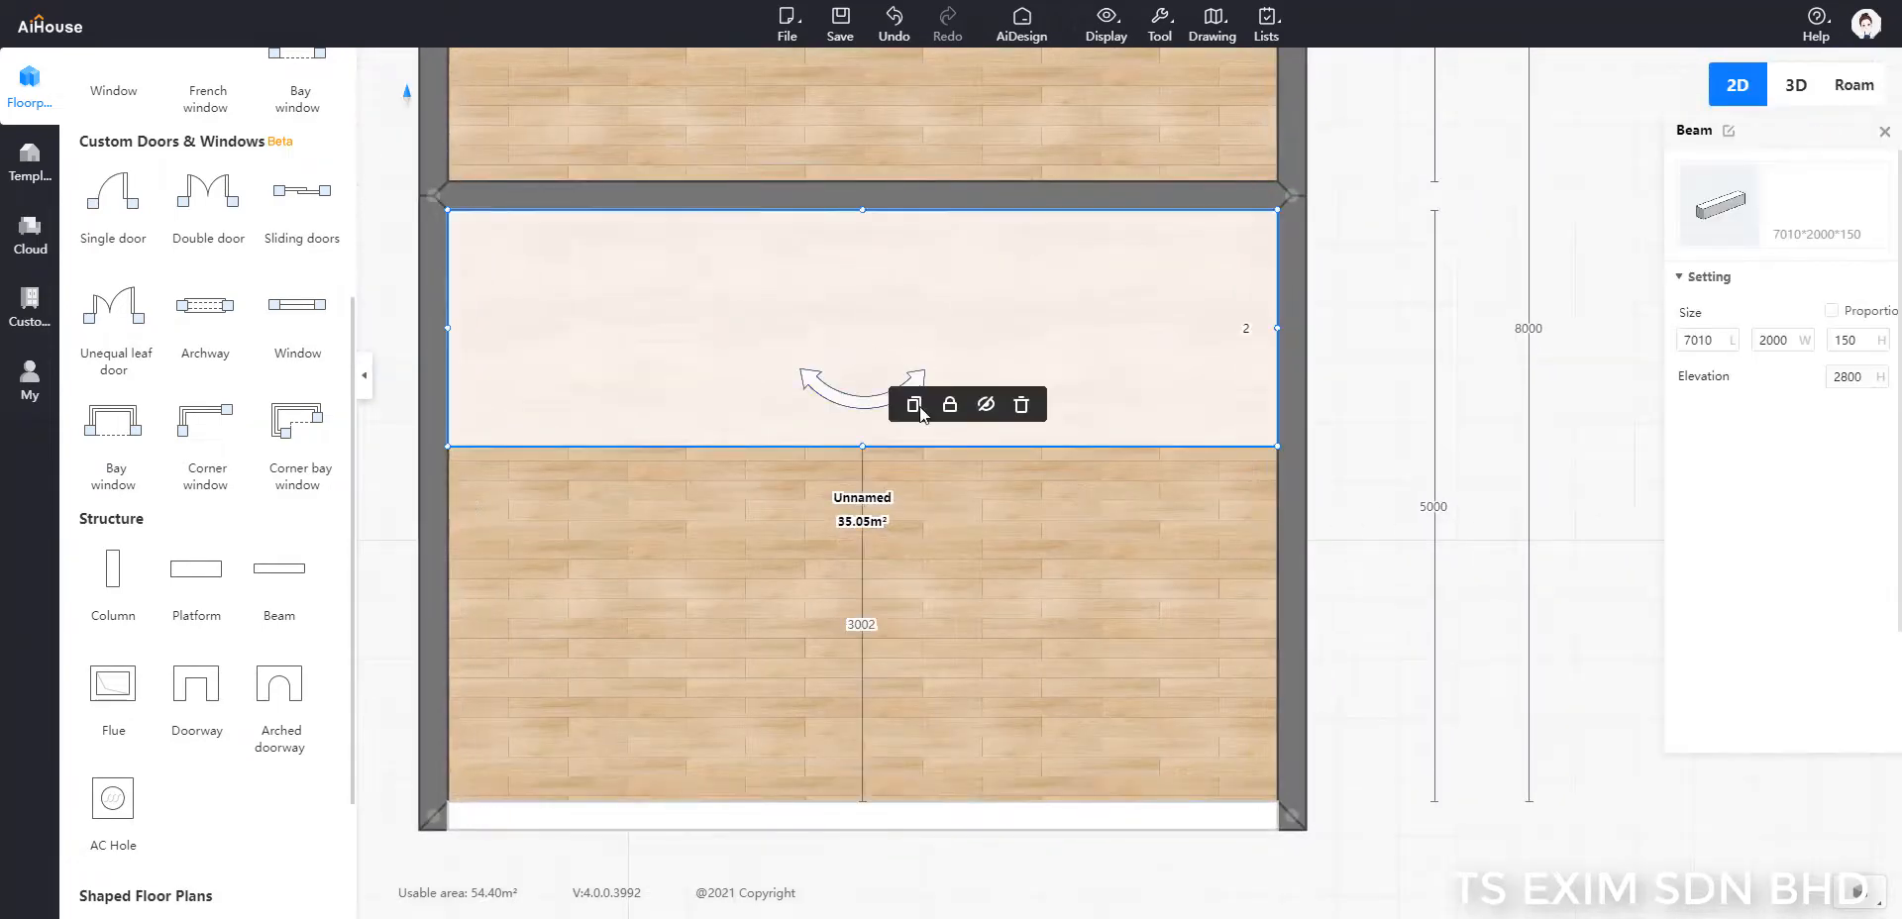
{"action": "left_click", "coordinate": [960, 406]}
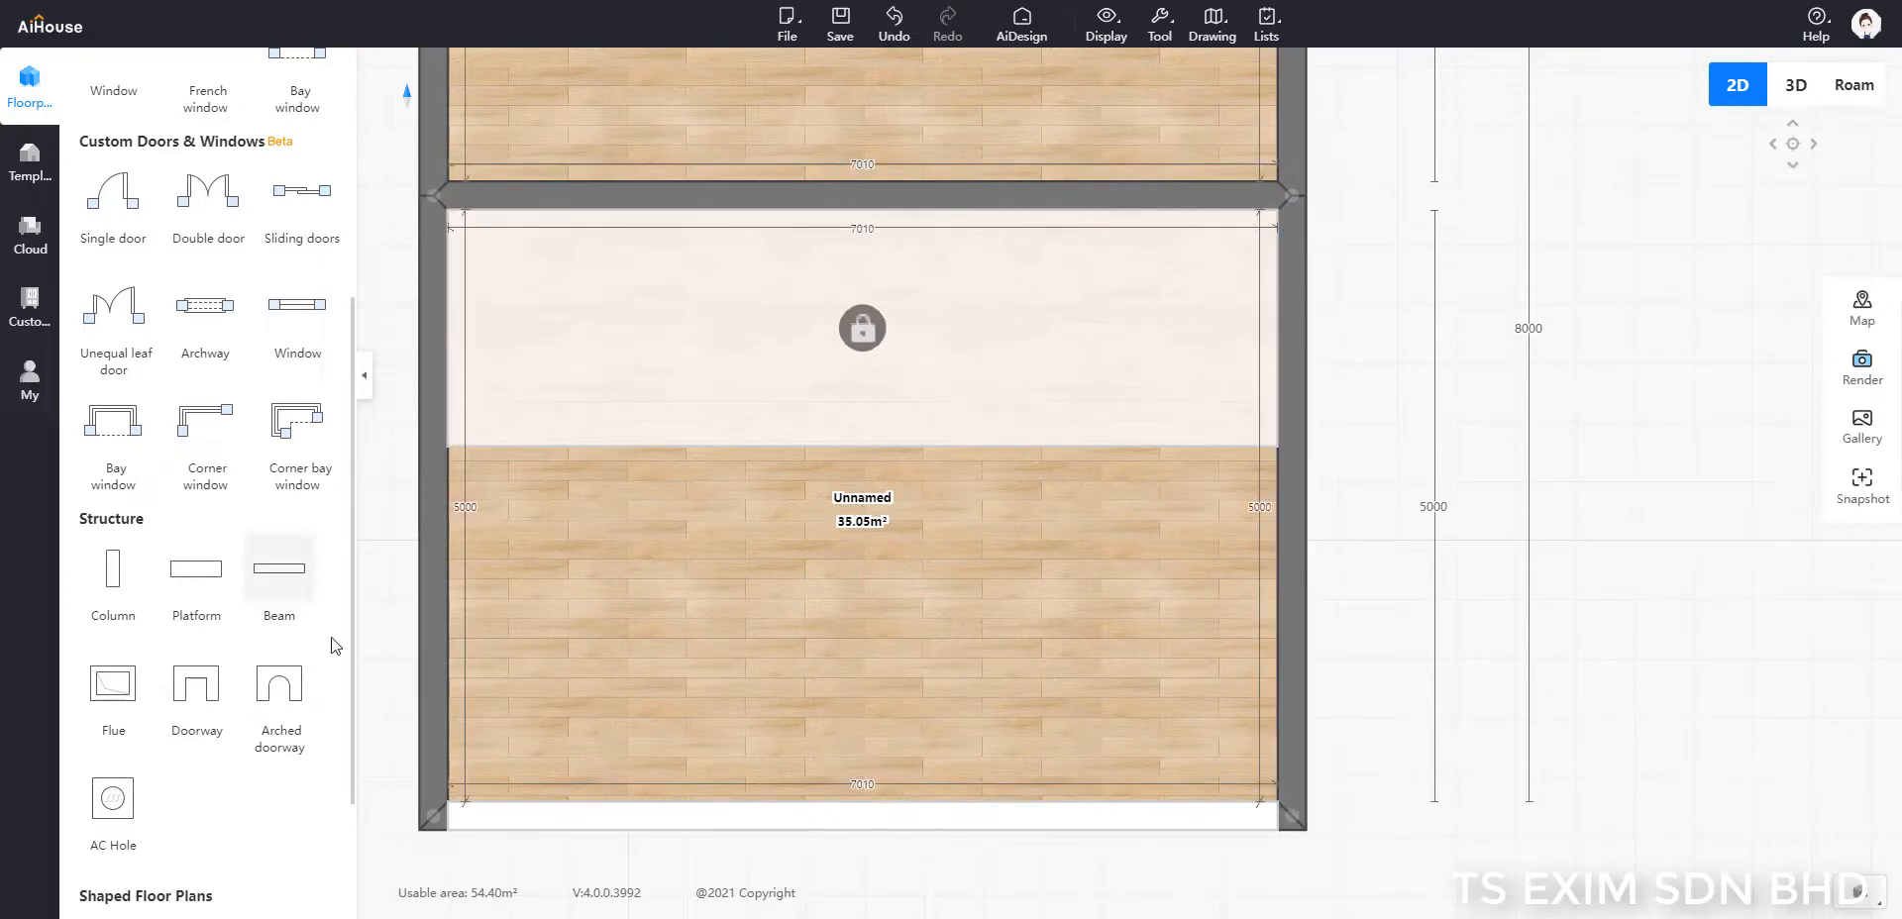
Step: Place a second beam across the larger room and set its width to 3940 mm
{"action": "left_click", "coordinate": [280, 568]}
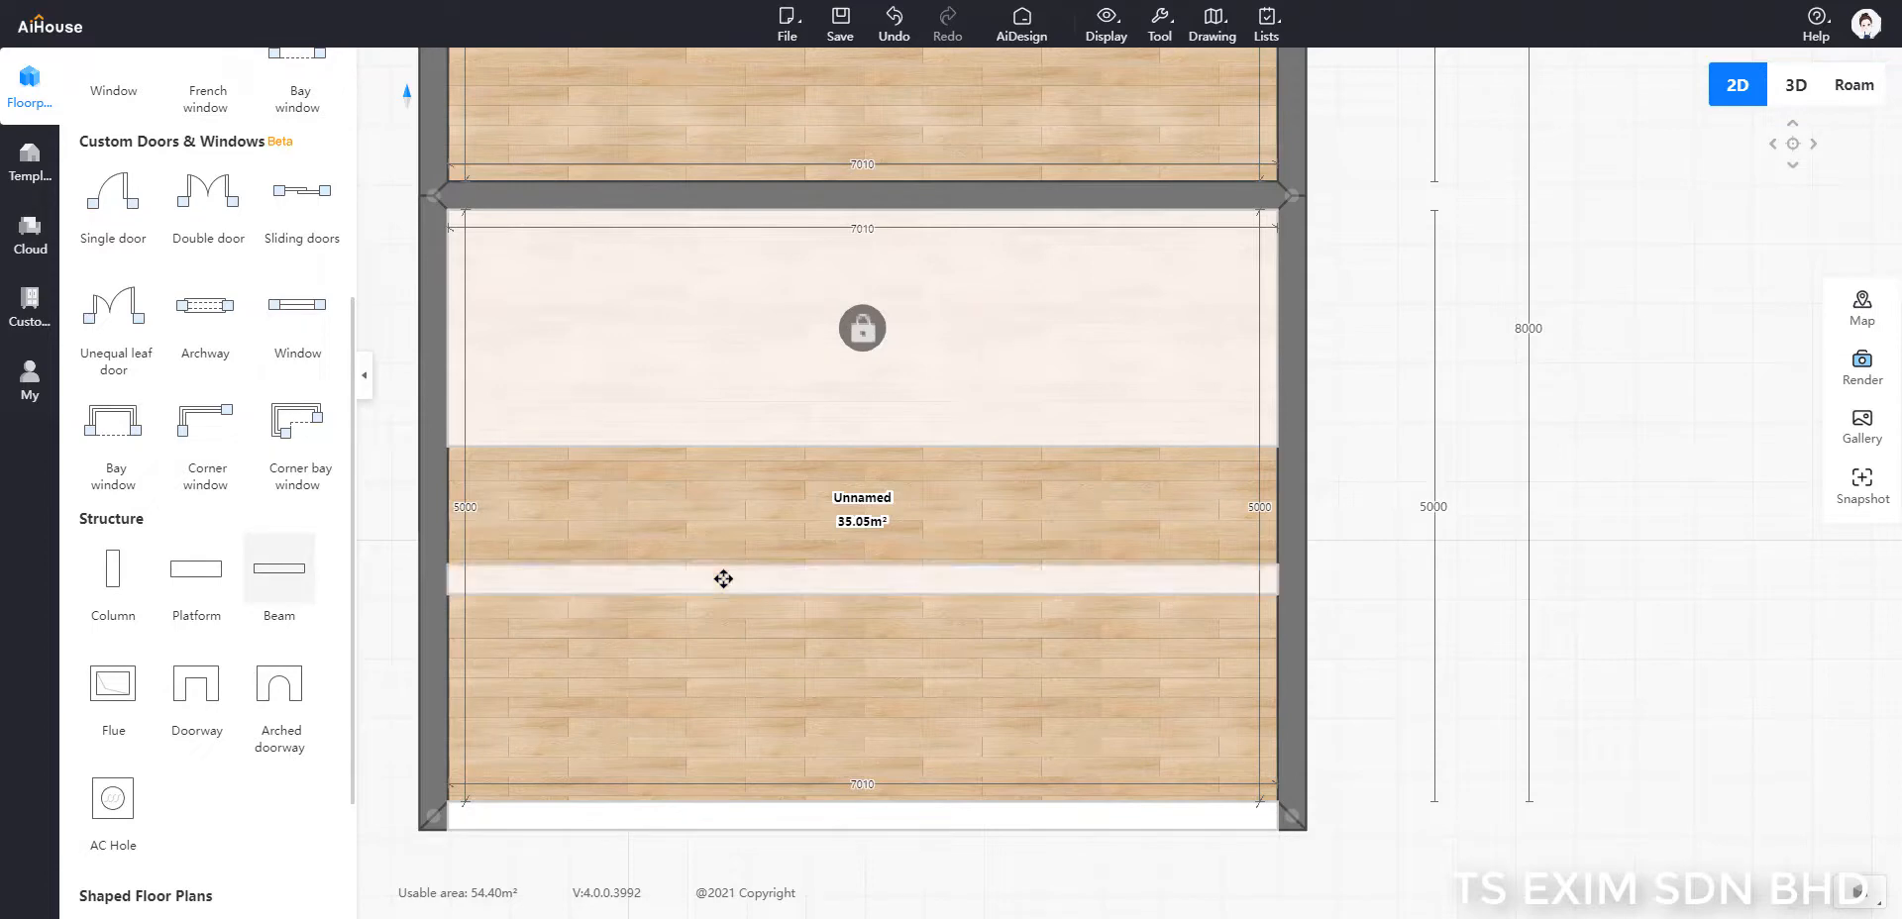
{"action": "left_click", "coordinate": [820, 585]}
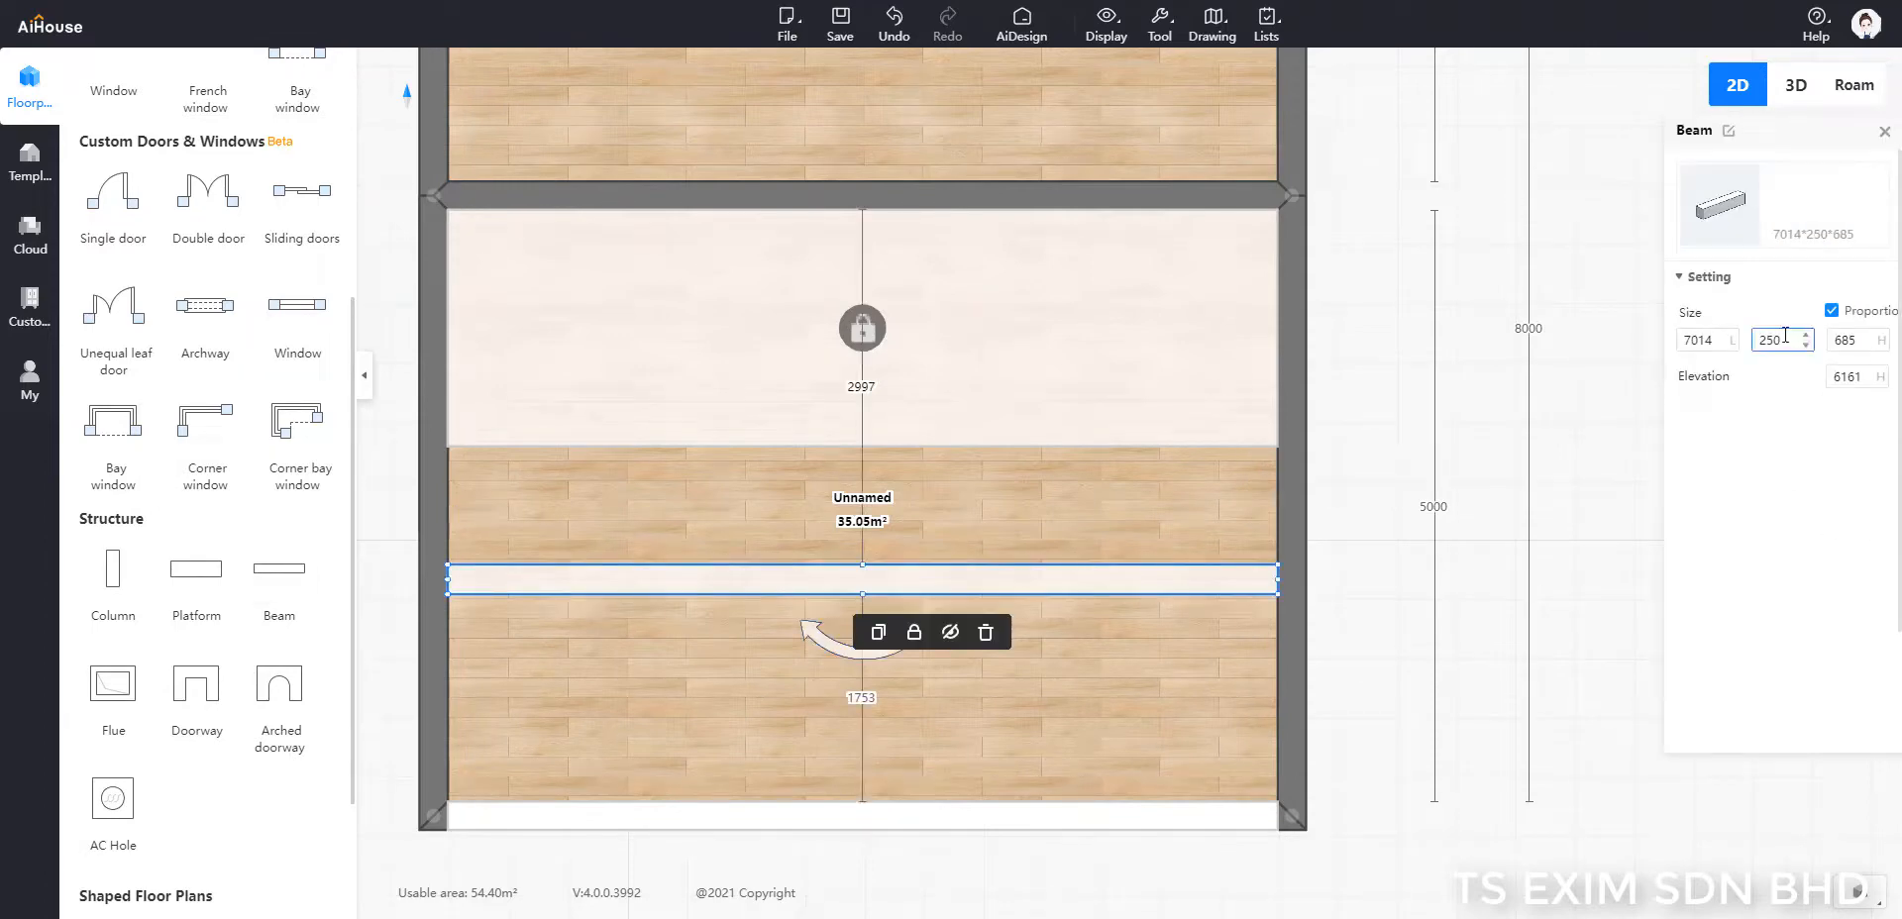
{"action": "left_click", "coordinate": [1785, 339]}
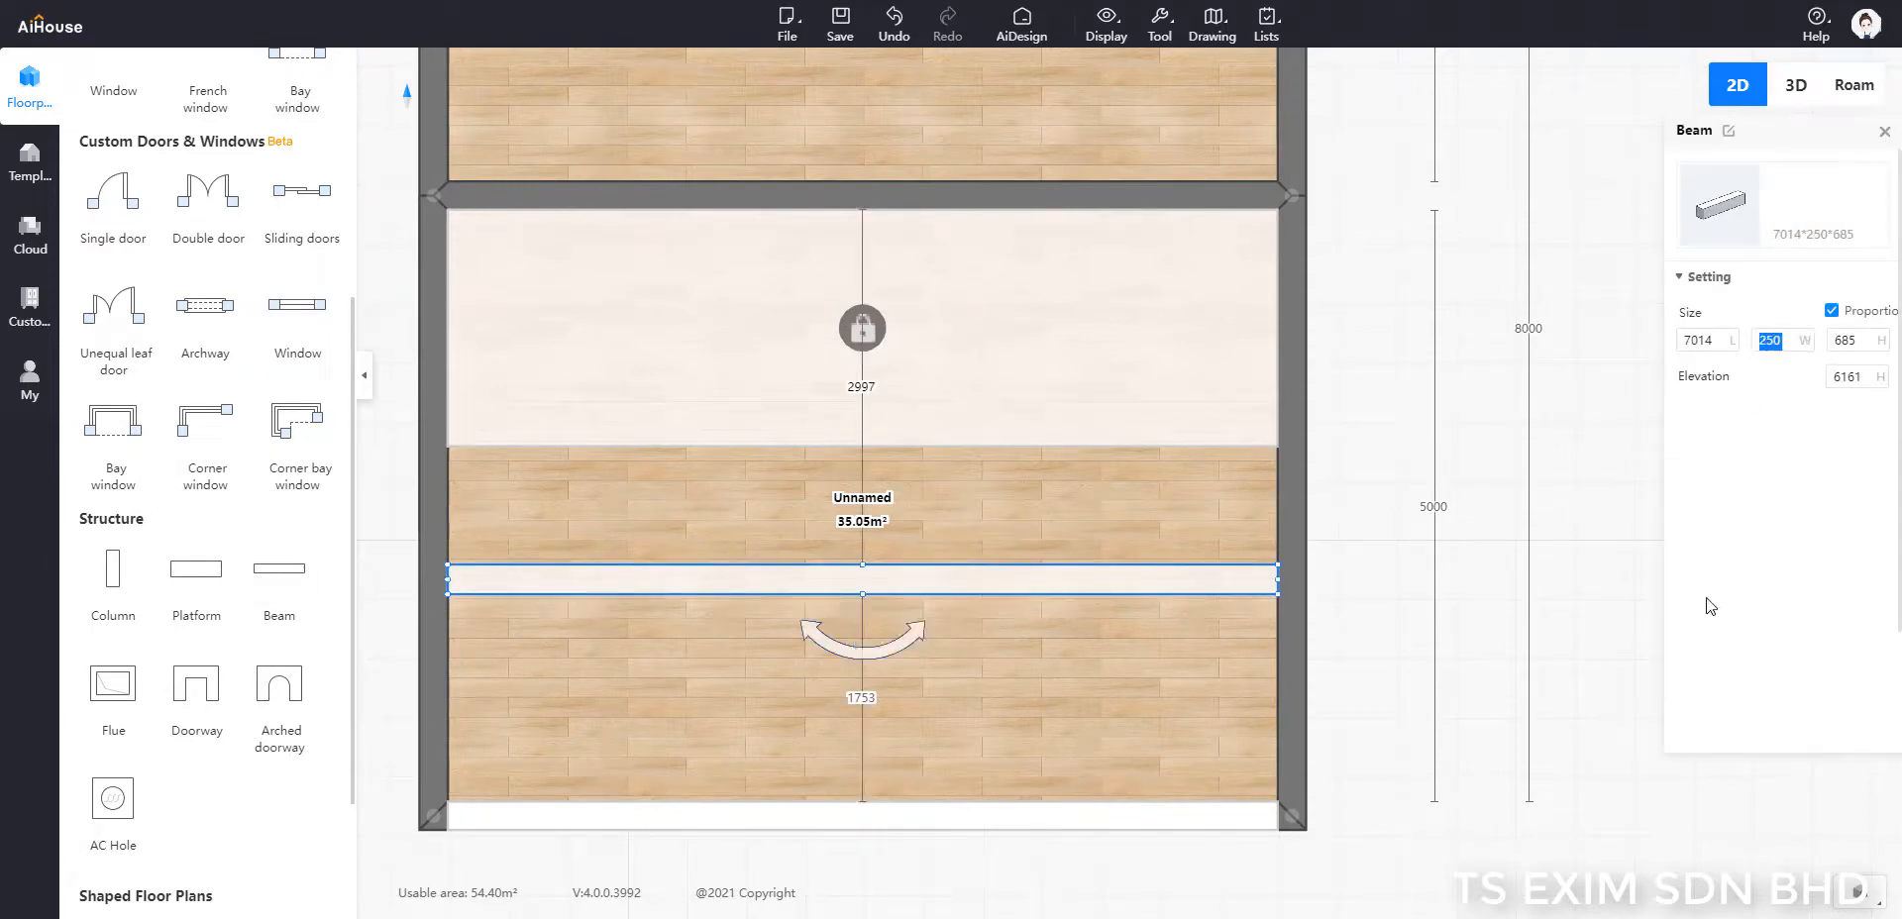
{"action": "type", "text": "3940"}
{"action": "key", "text": "Return"}
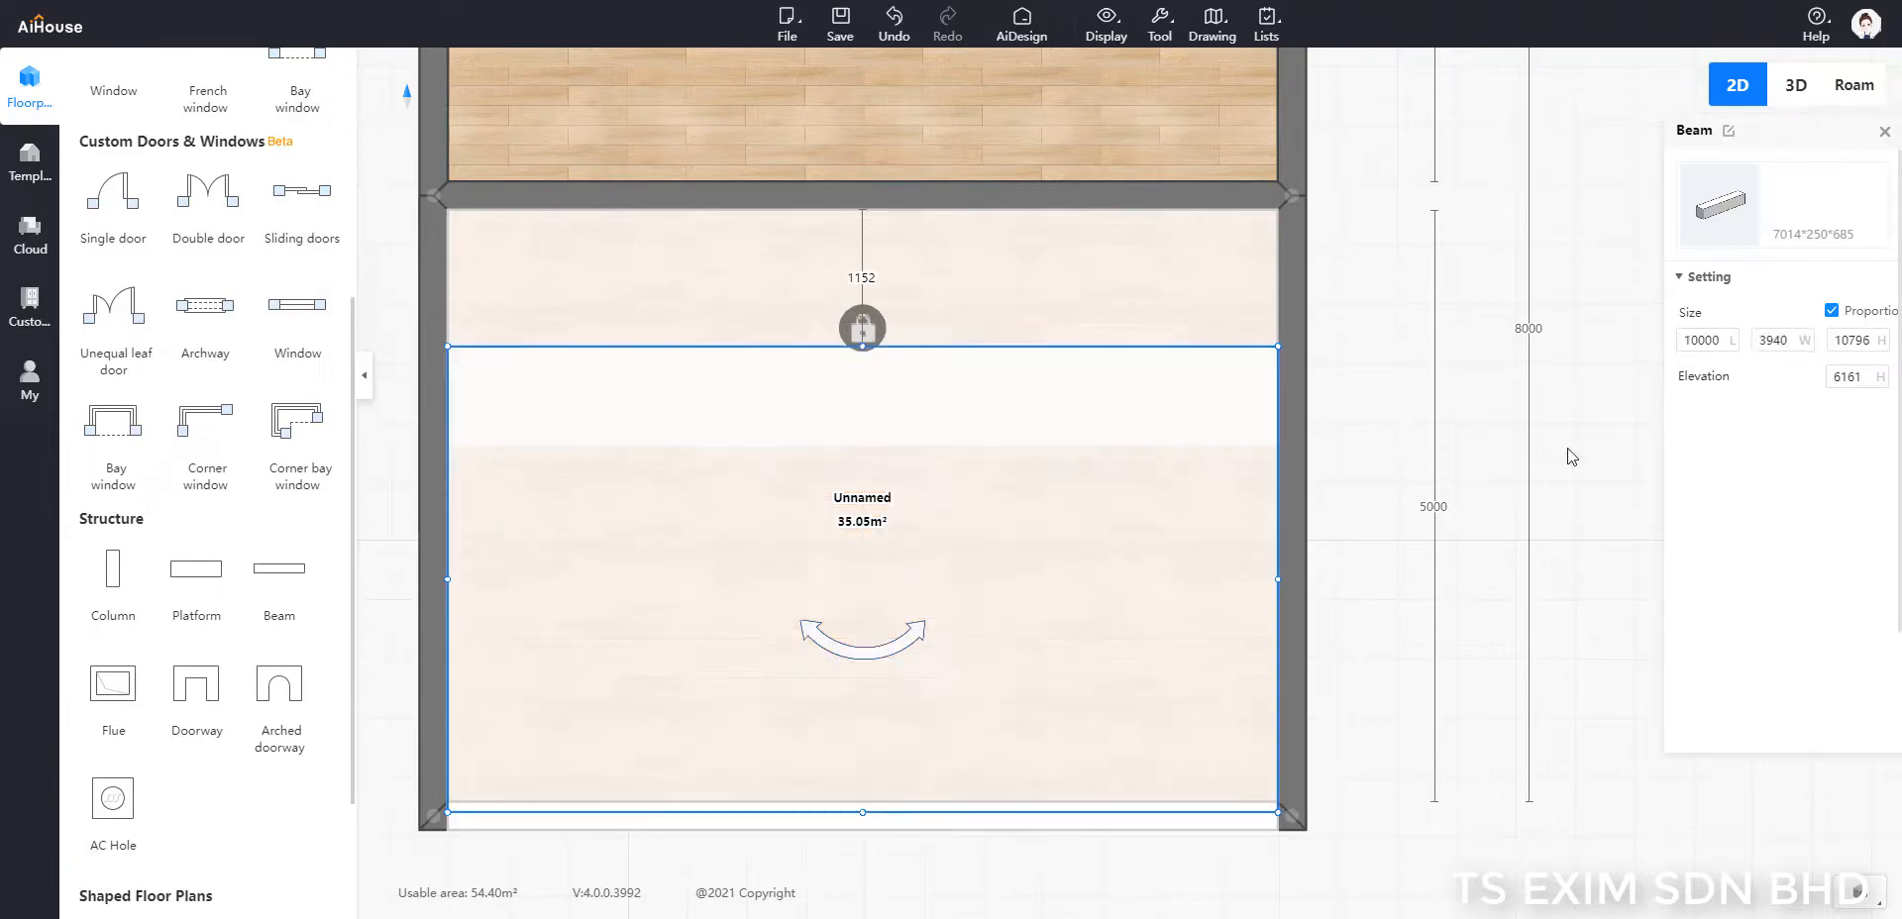
Step: Turn off proportional scaling for the second beam and set its height to 300 mm and elevation to 3000 mm
{"action": "left_click", "coordinate": [1831, 312]}
{"action": "left_click", "coordinate": [1855, 341]}
{"action": "double_click", "coordinate": [1838, 342]}
{"action": "type", "text": "30"}
{"action": "key", "text": "Return"}
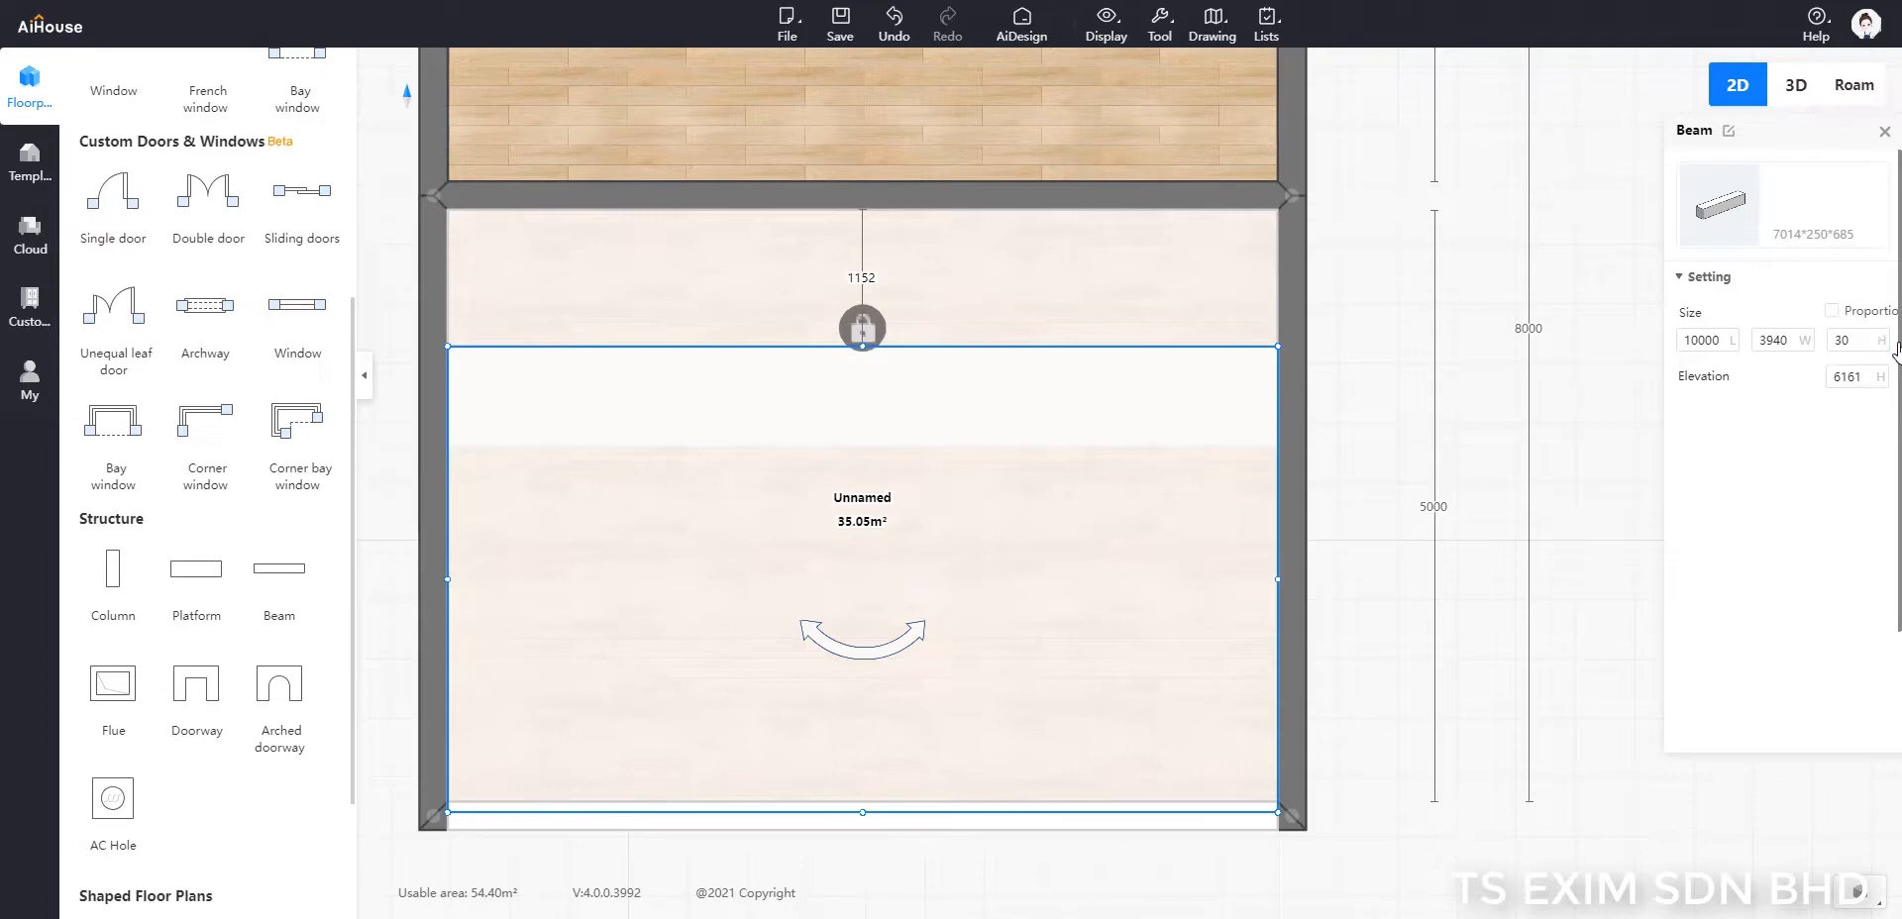
{"action": "double_click", "coordinate": [1835, 377]}
{"action": "type", "text": "3000"}
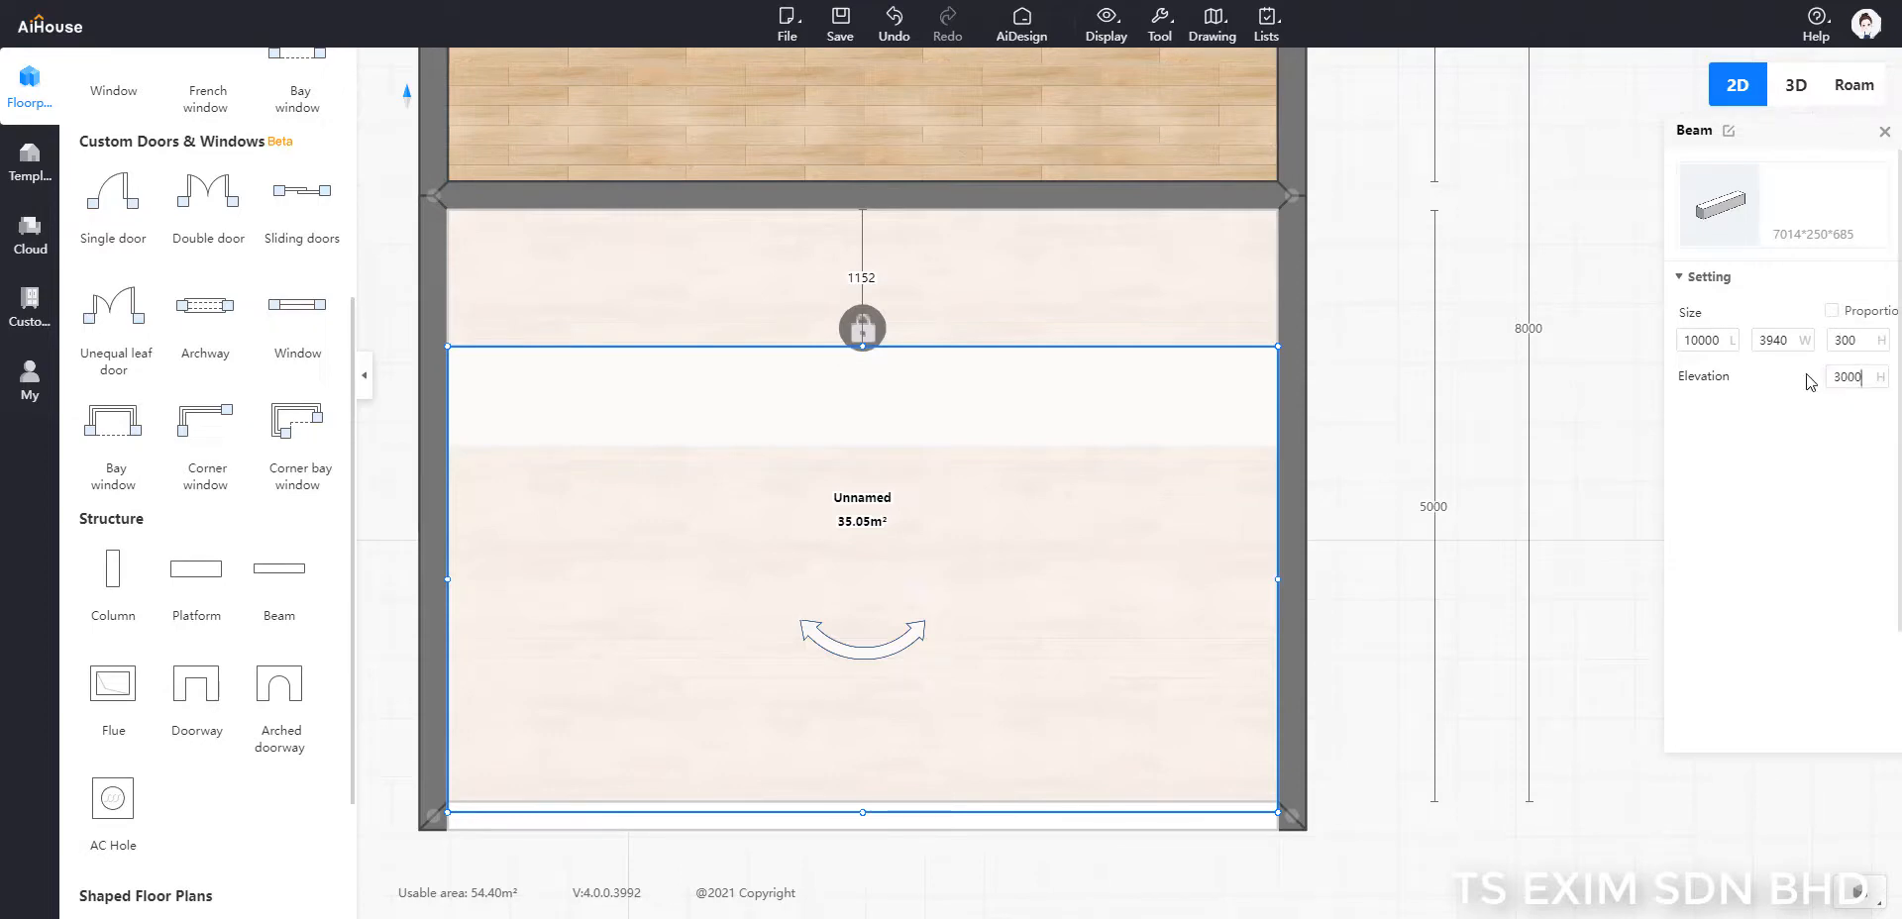
{"action": "left_click", "coordinate": [1414, 603]}
Step: Move the second beam towards the room's open front and set its distance to the dividing wall to 1307 mm
{"action": "left_click", "coordinate": [1027, 475]}
{"action": "left_click", "coordinate": [929, 287]}
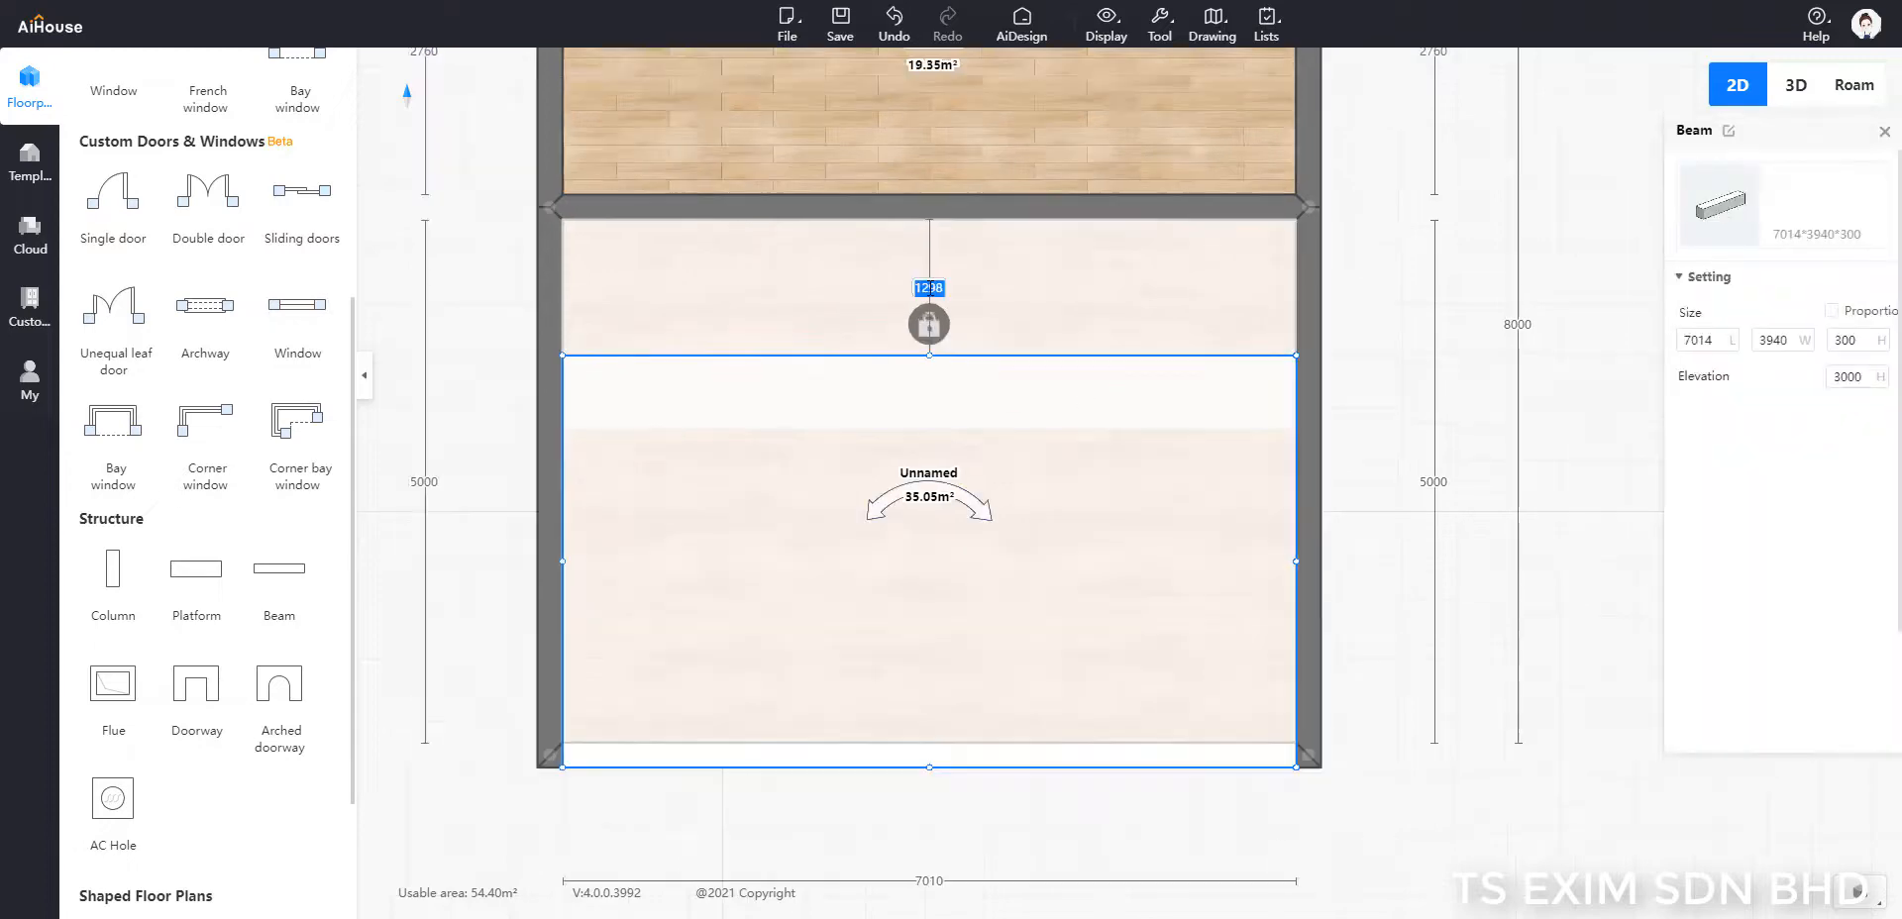
{"action": "key", "text": "Return"}
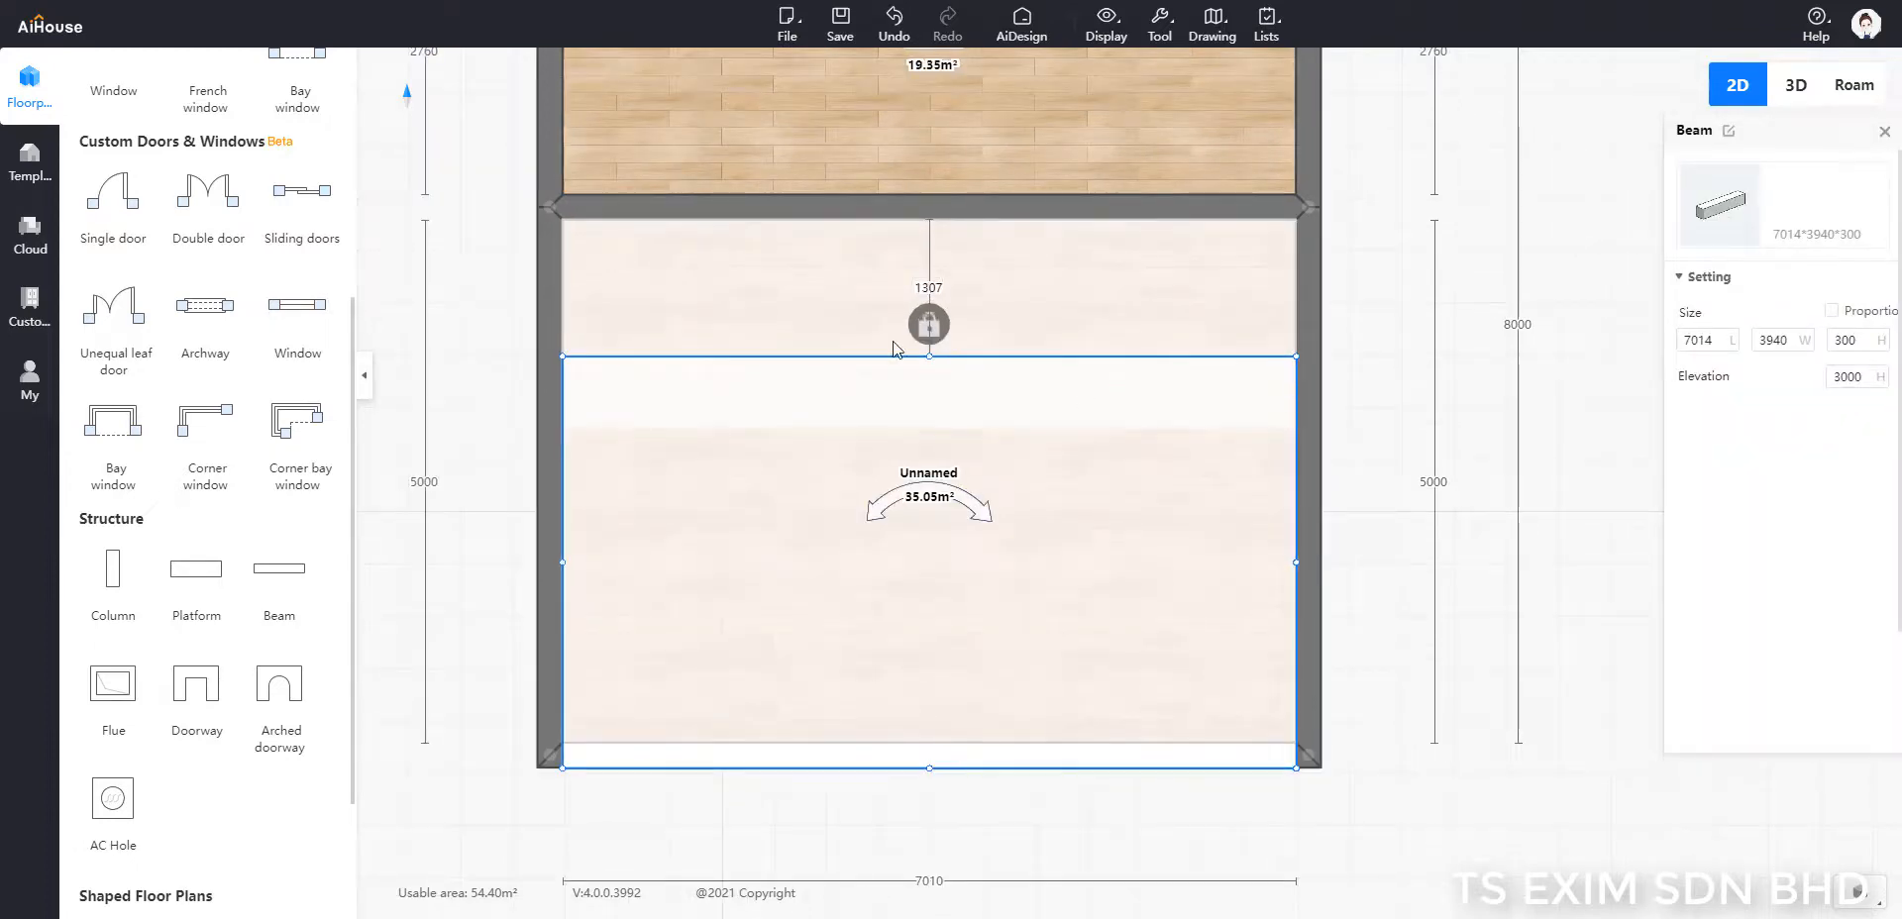
Step: Set the front beam's elevation to 2990 mm in the Roam view
{"action": "left_click", "coordinate": [1853, 87]}
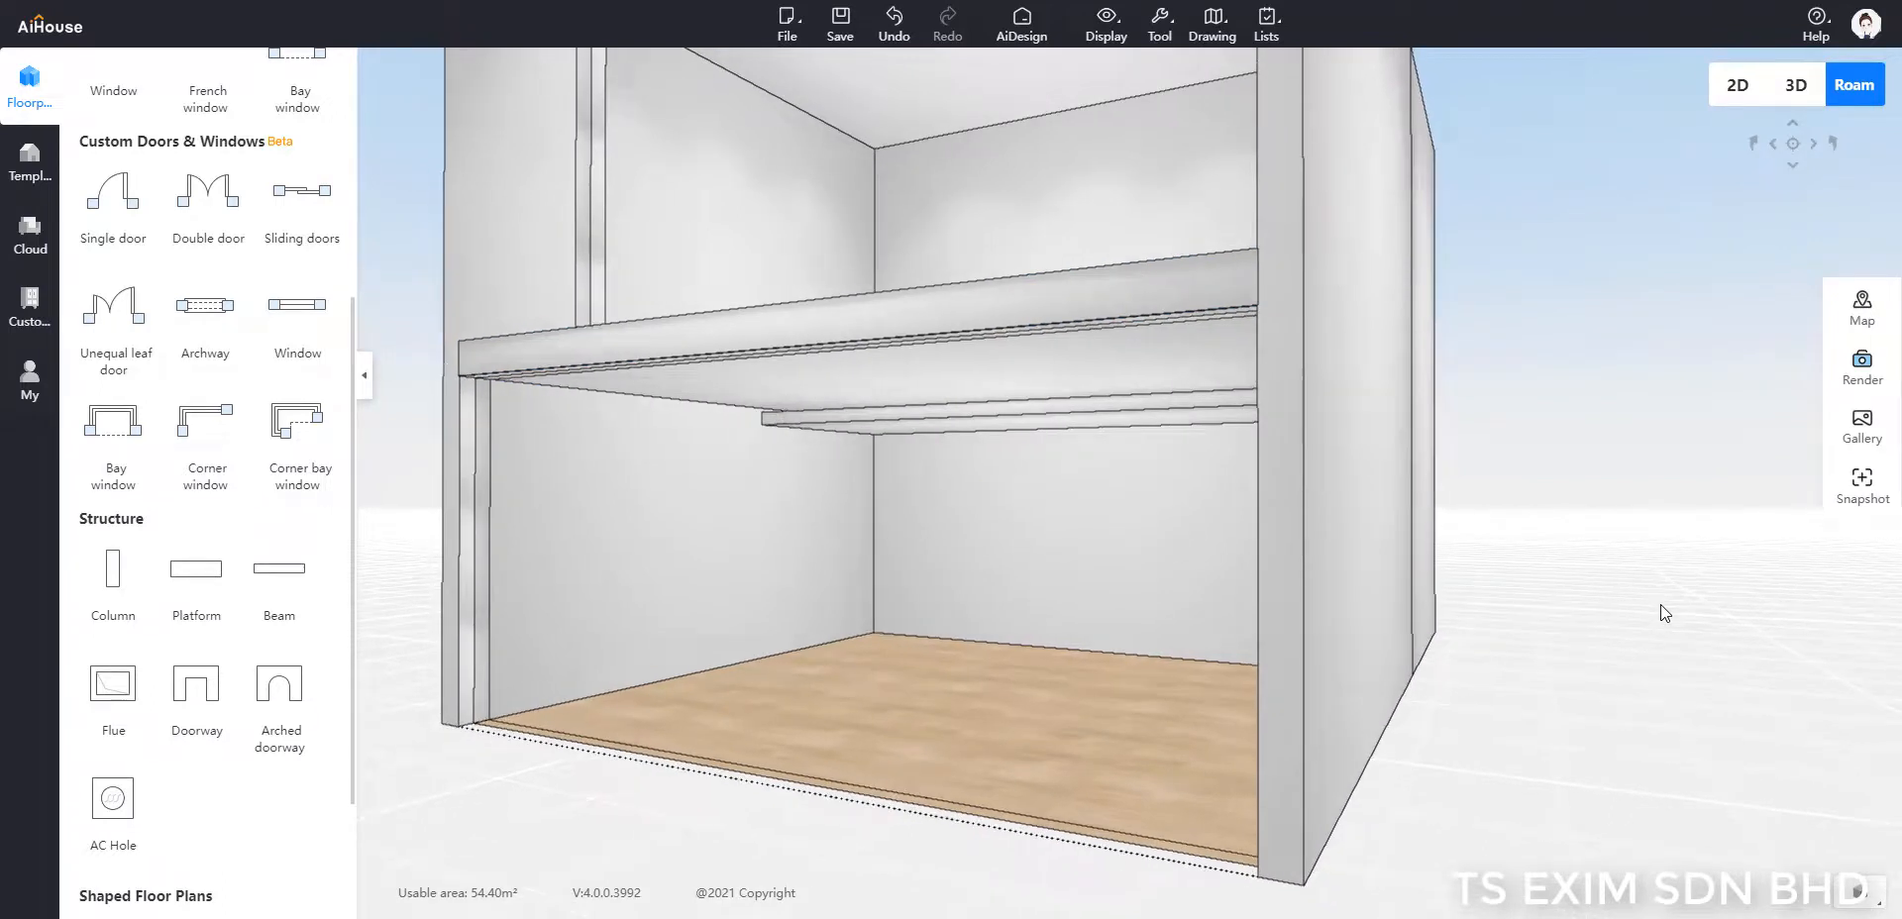
{"action": "scroll", "coordinate": [1660, 604], "scroll_direction": "down", "scroll_amount": 1}
{"action": "left_click_drag", "start_coordinate": [1655, 777], "coordinate": [1584, 780]}
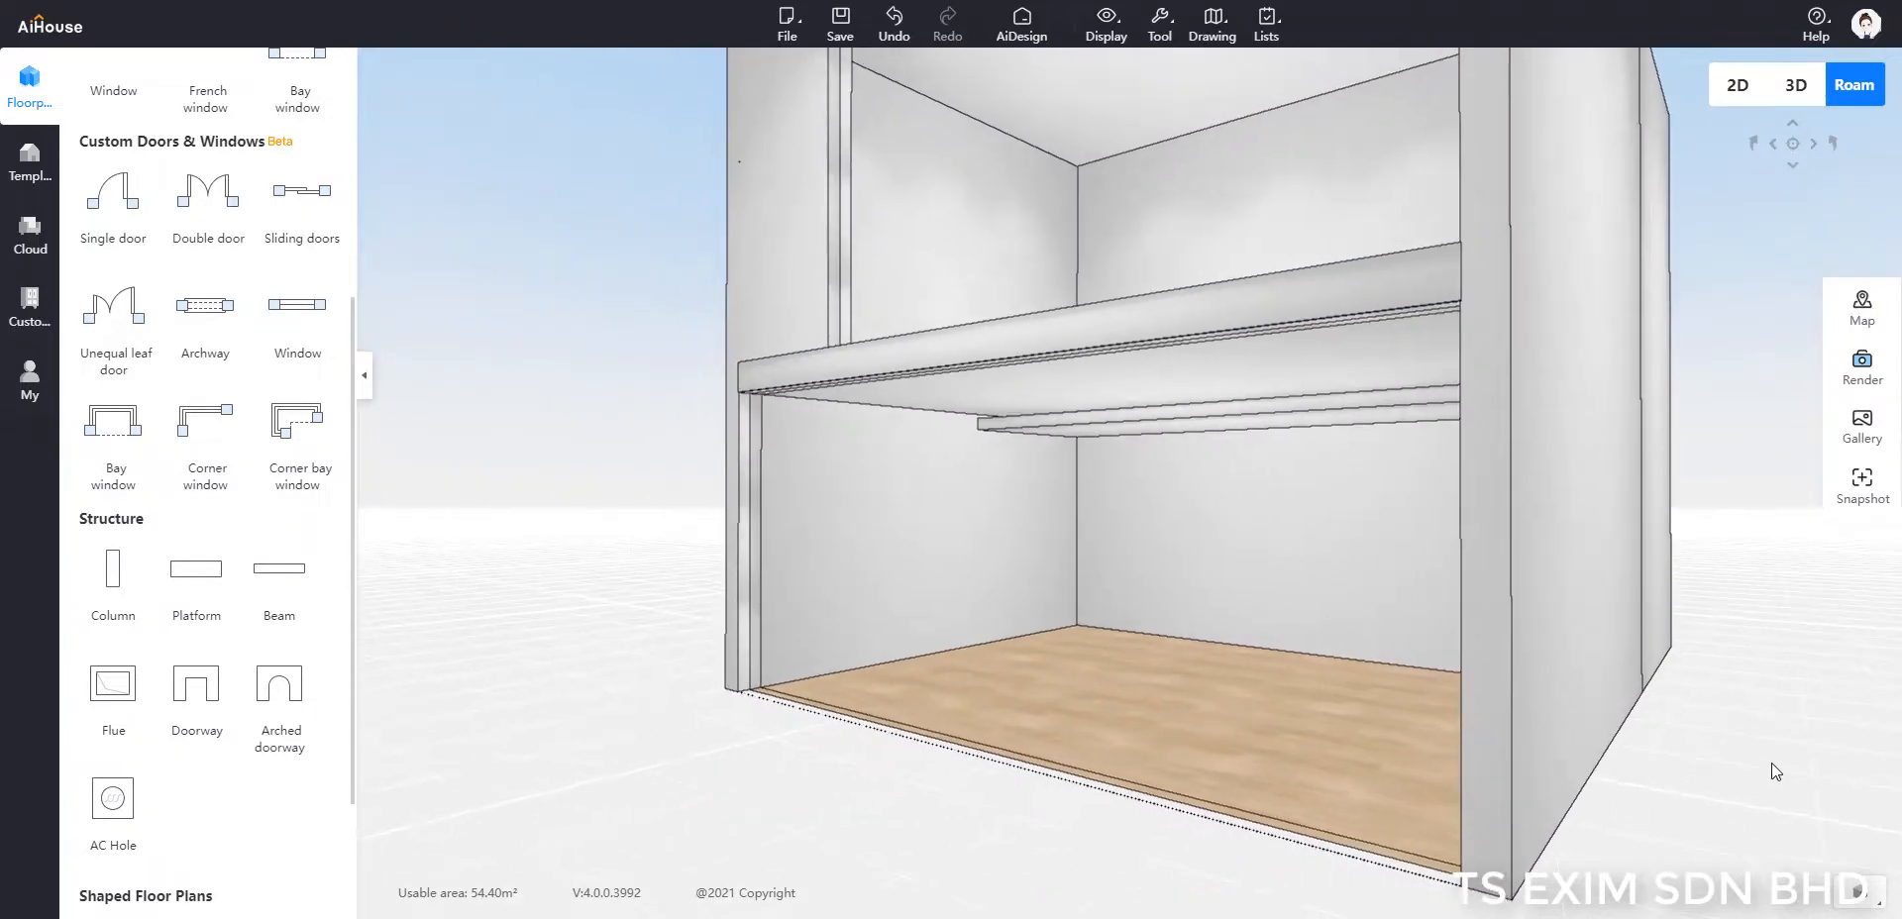
{"action": "right_click_drag", "start_coordinate": [1771, 763], "coordinate": [1653, 761]}
{"action": "left_click", "coordinate": [1221, 307]}
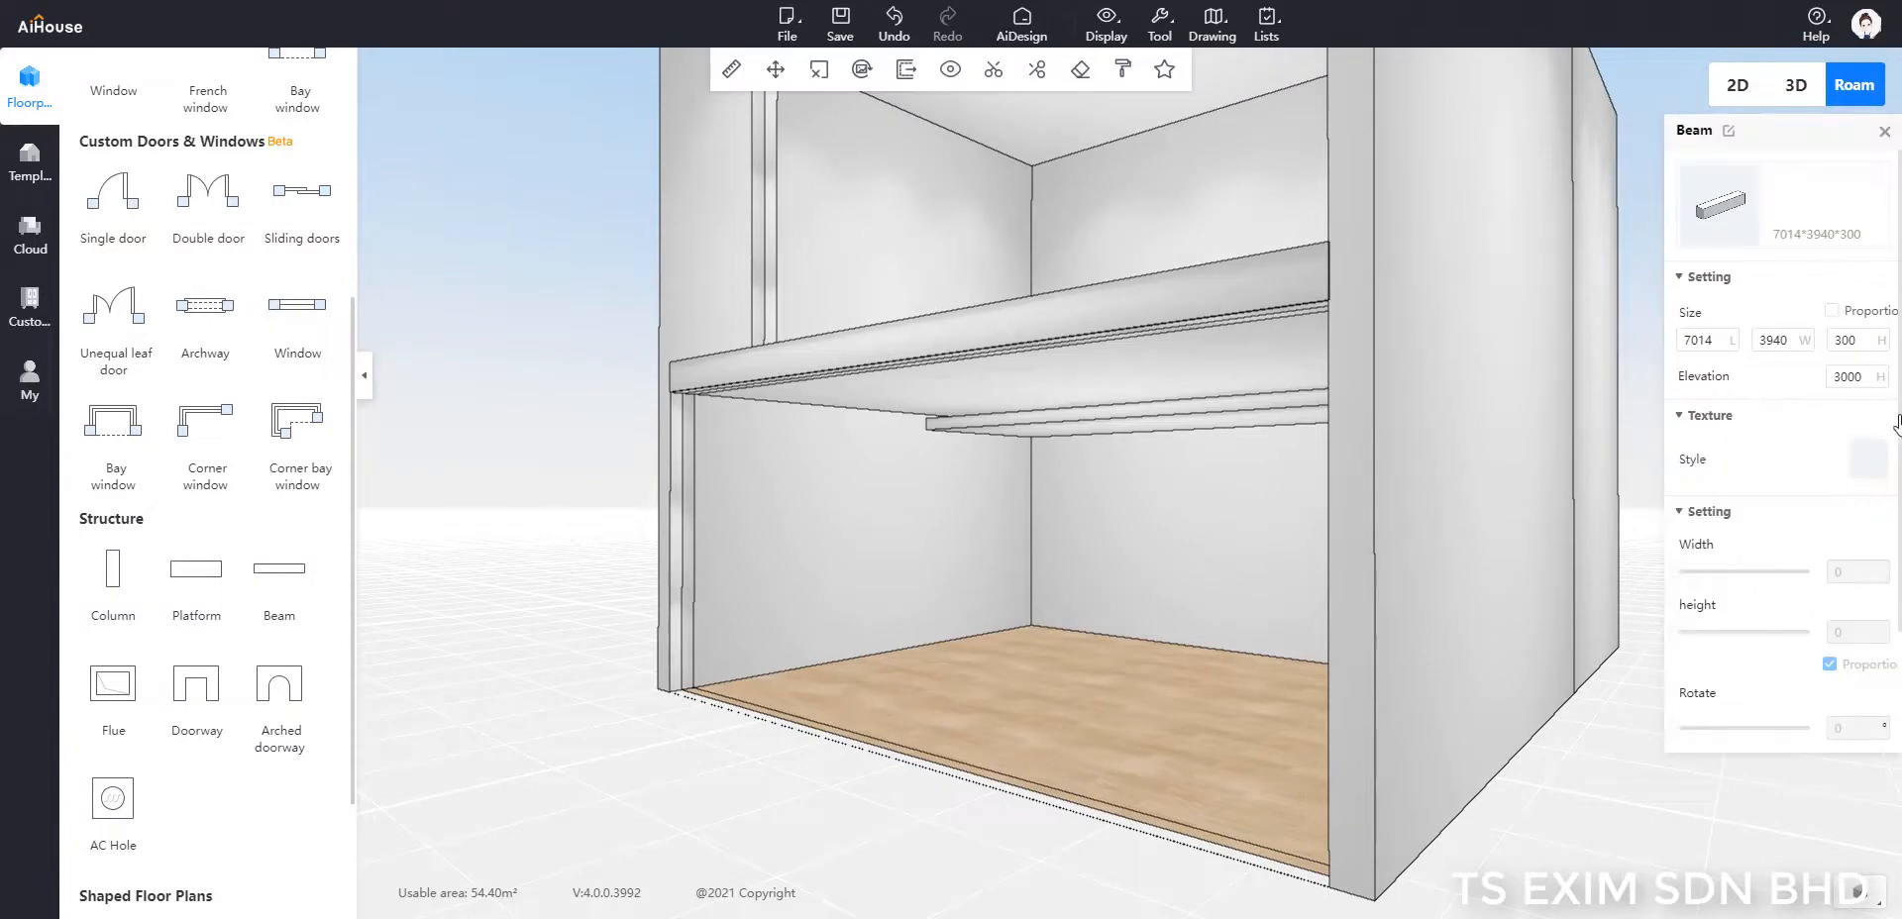
{"action": "left_click_drag", "start_coordinate": [1872, 377], "coordinate": [1785, 388]}
{"action": "type", "text": "2990"}
{"action": "key", "text": "Return"}
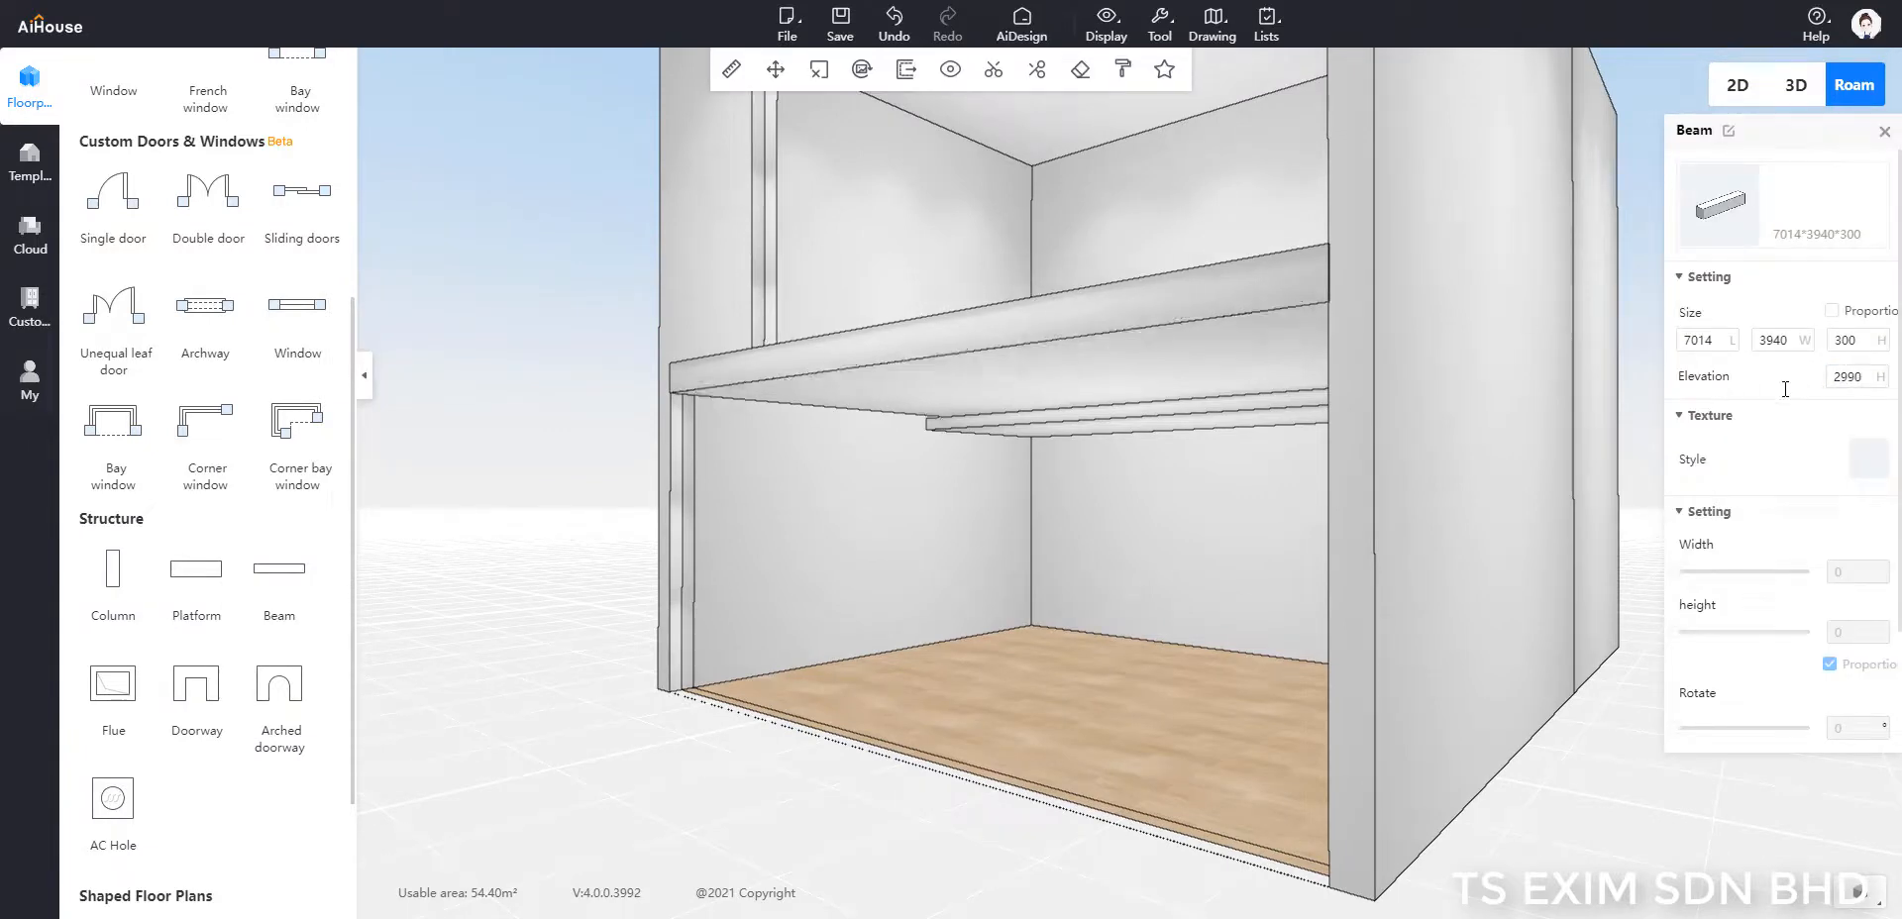
Step: Inspect the front beam's front edge and its fit against the side walls in the Roam view
{"action": "left_click", "coordinate": [602, 325]}
{"action": "scroll", "coordinate": [595, 432], "scroll_direction": "up", "scroll_amount": 3}
{"action": "left_click", "coordinate": [679, 590]}
{"action": "scroll", "coordinate": [632, 787], "scroll_direction": "down", "scroll_amount": 1}
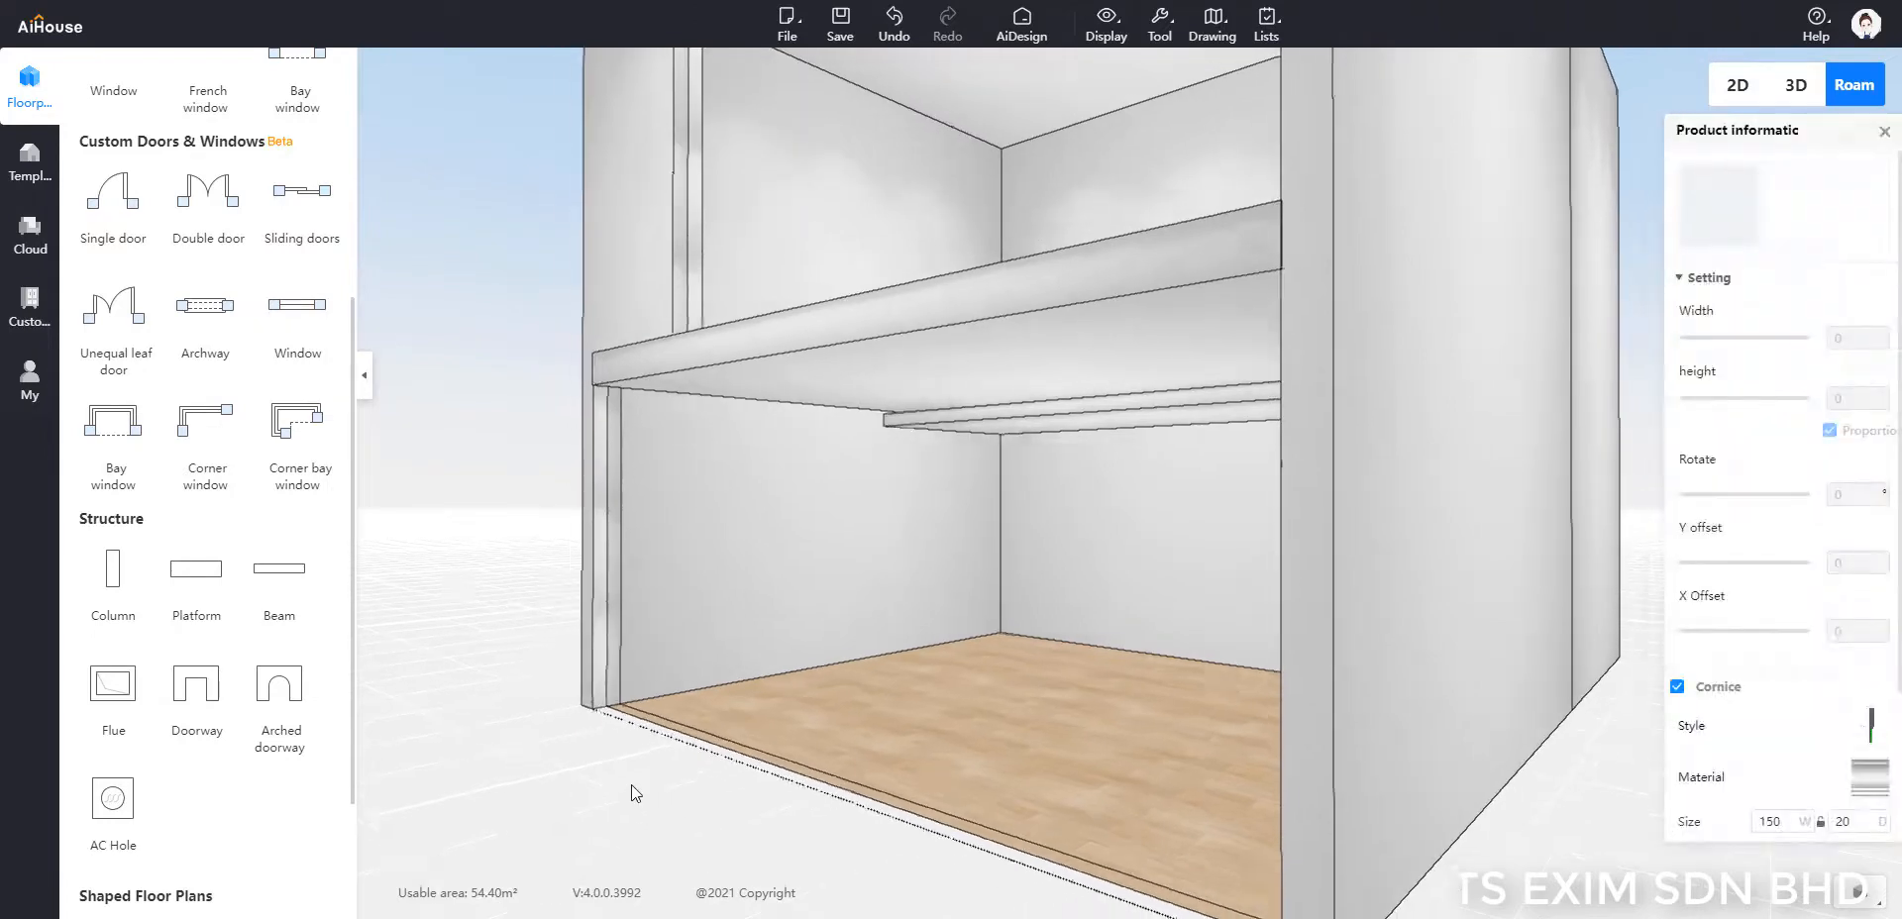
{"action": "left_click_drag", "start_coordinate": [1542, 757], "coordinate": [1559, 697]}
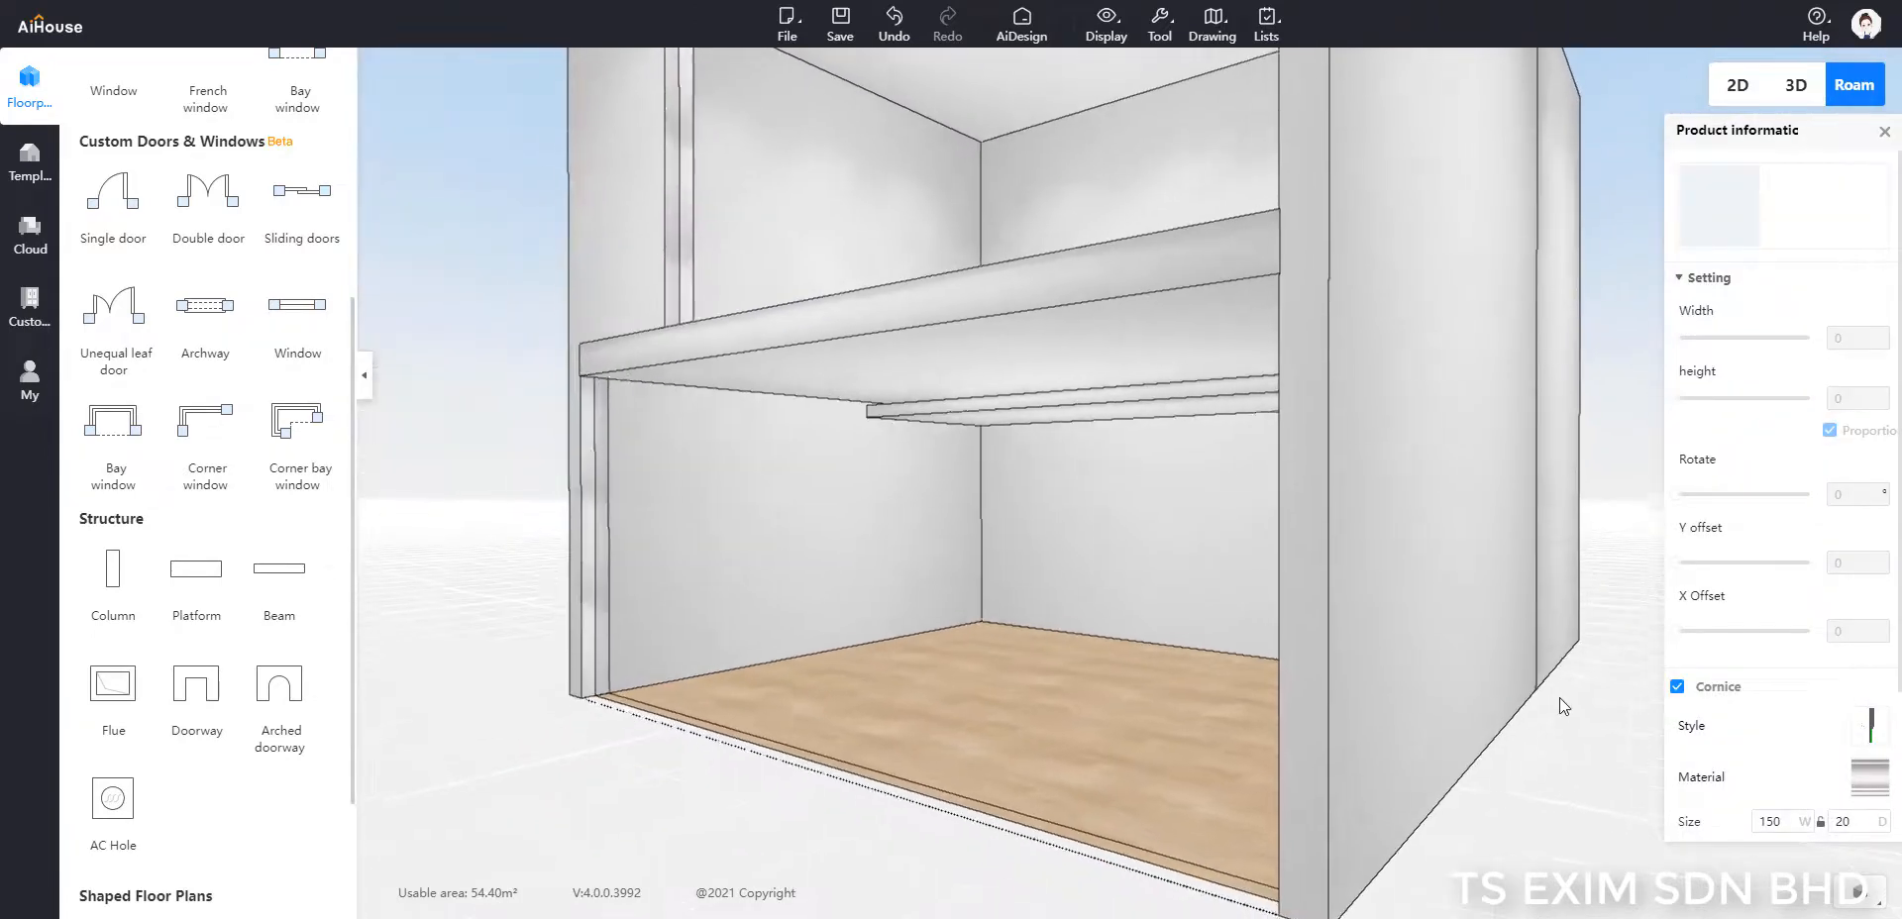
{"action": "right_click_drag", "start_coordinate": [1559, 697], "coordinate": [1601, 735]}
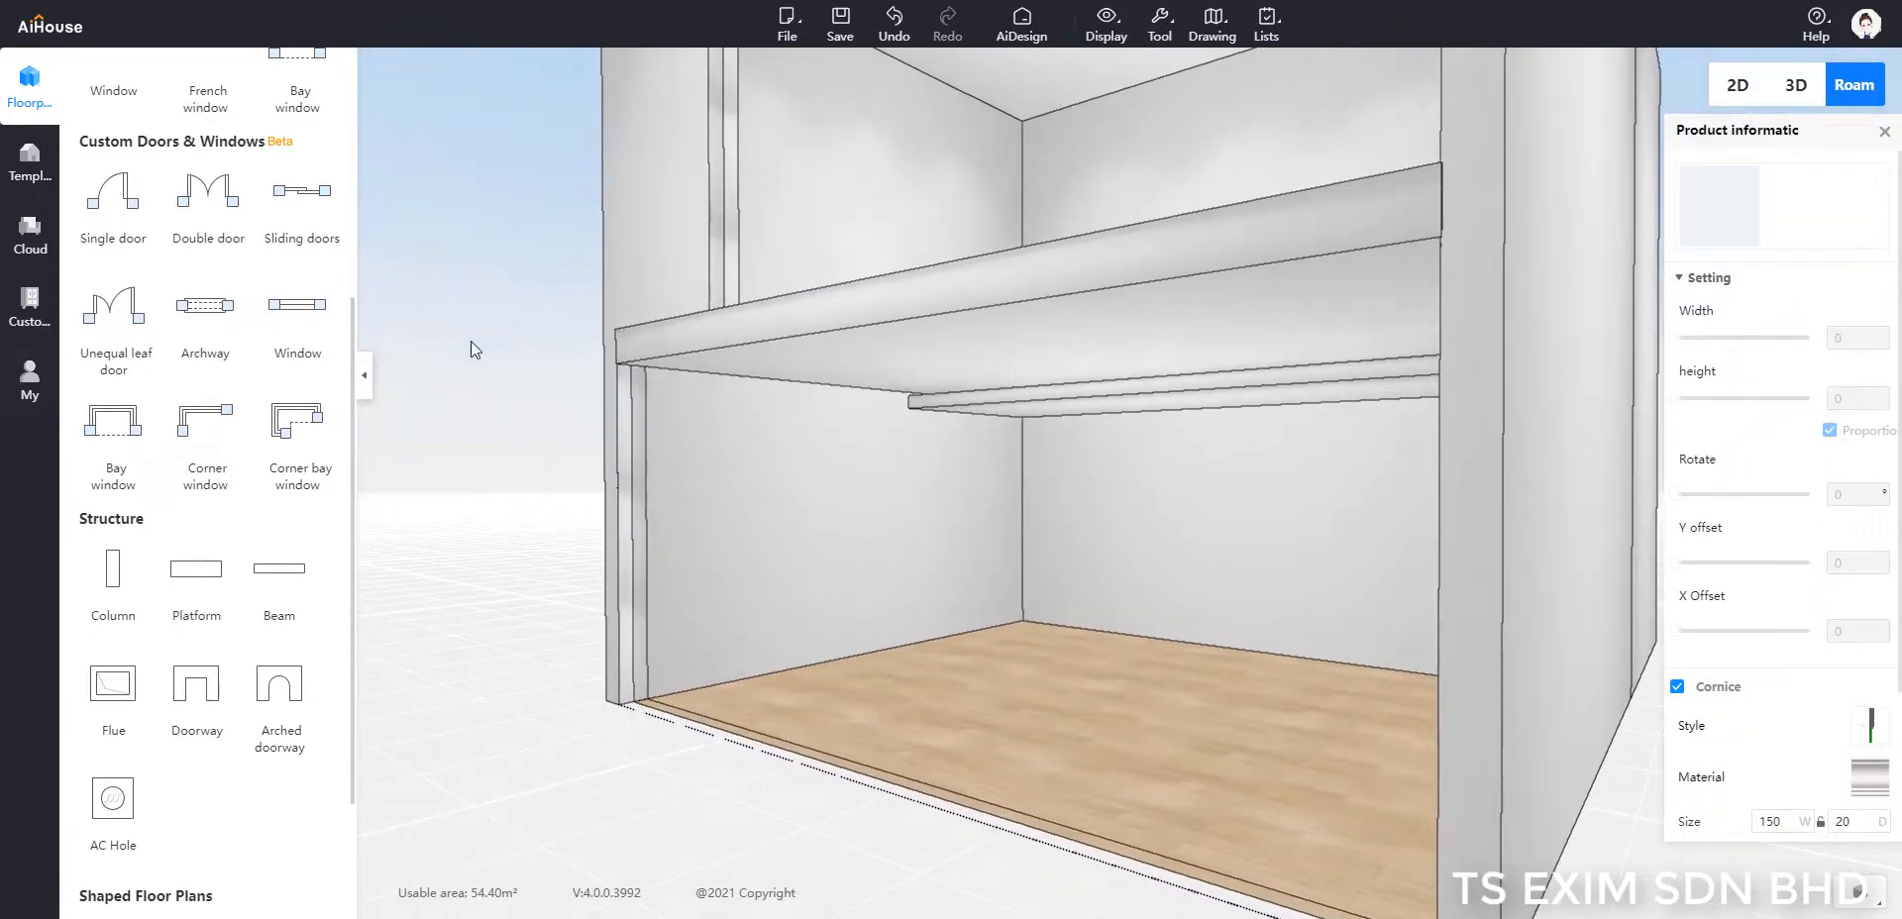
{"action": "right_click_drag", "start_coordinate": [472, 342], "coordinate": [483, 342]}
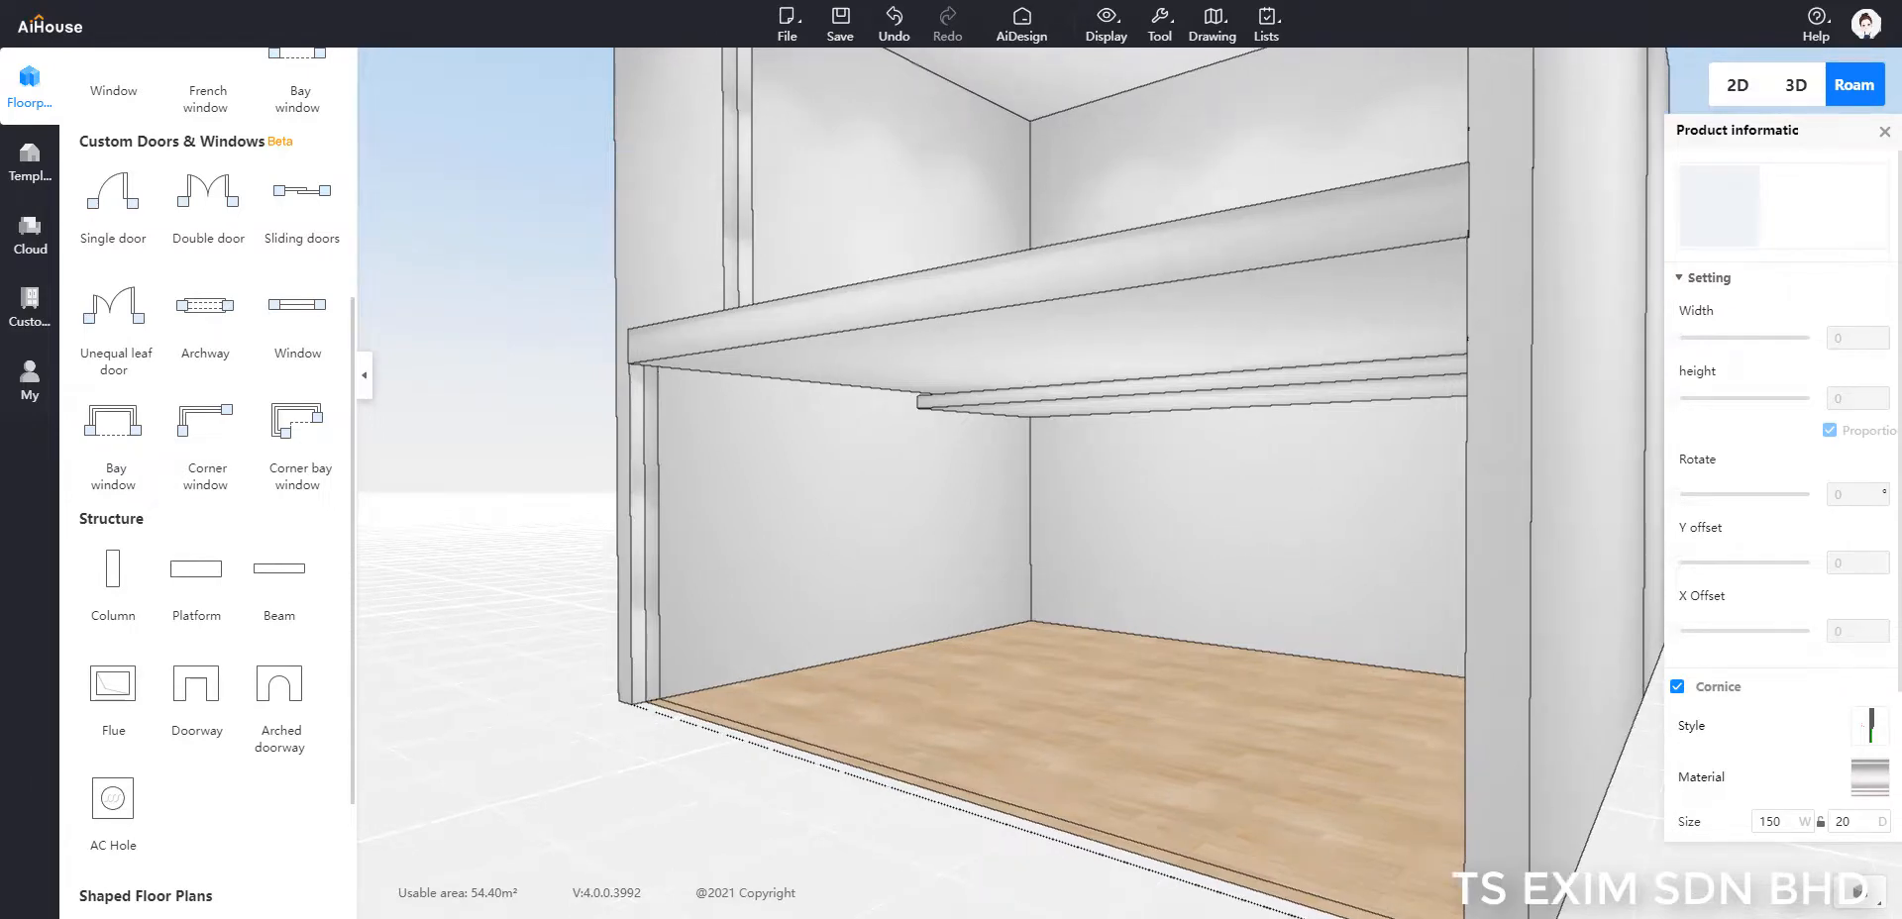
Step: Lock the 3940 mm wide front beam in the 2D plan
{"action": "left_click", "coordinate": [1737, 85]}
{"action": "left_click", "coordinate": [1085, 614]}
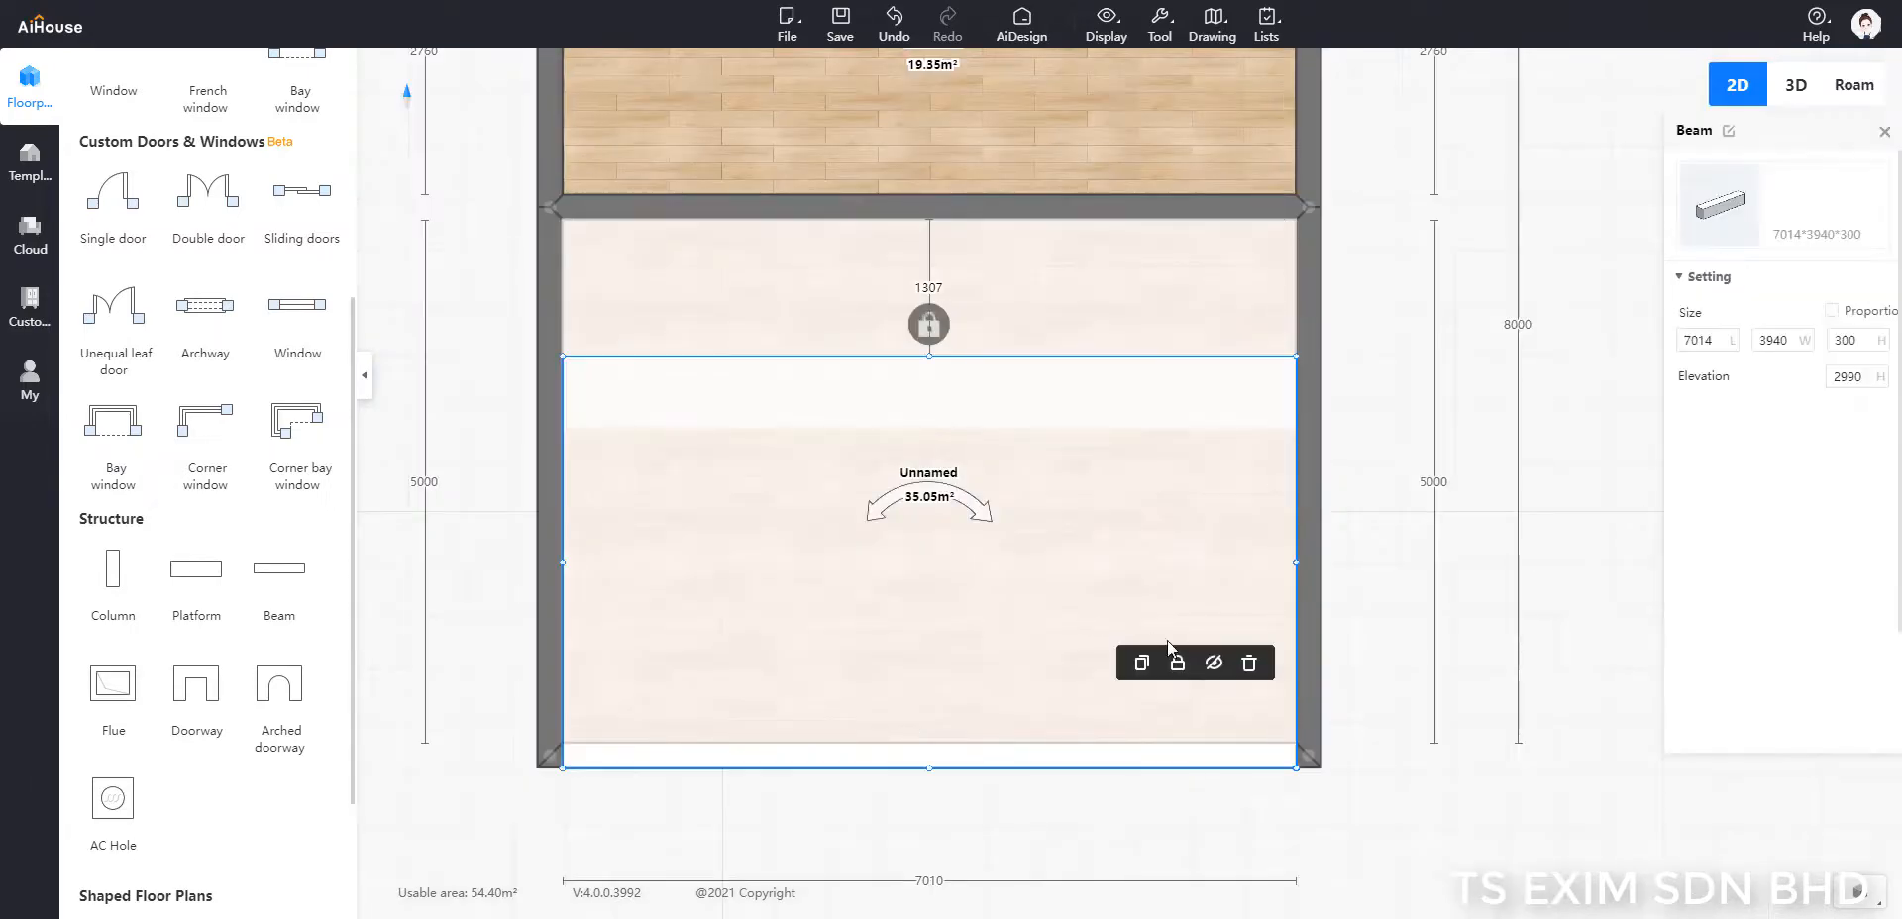
{"action": "left_click", "coordinate": [1177, 663]}
{"action": "left_click", "coordinate": [1446, 638]}
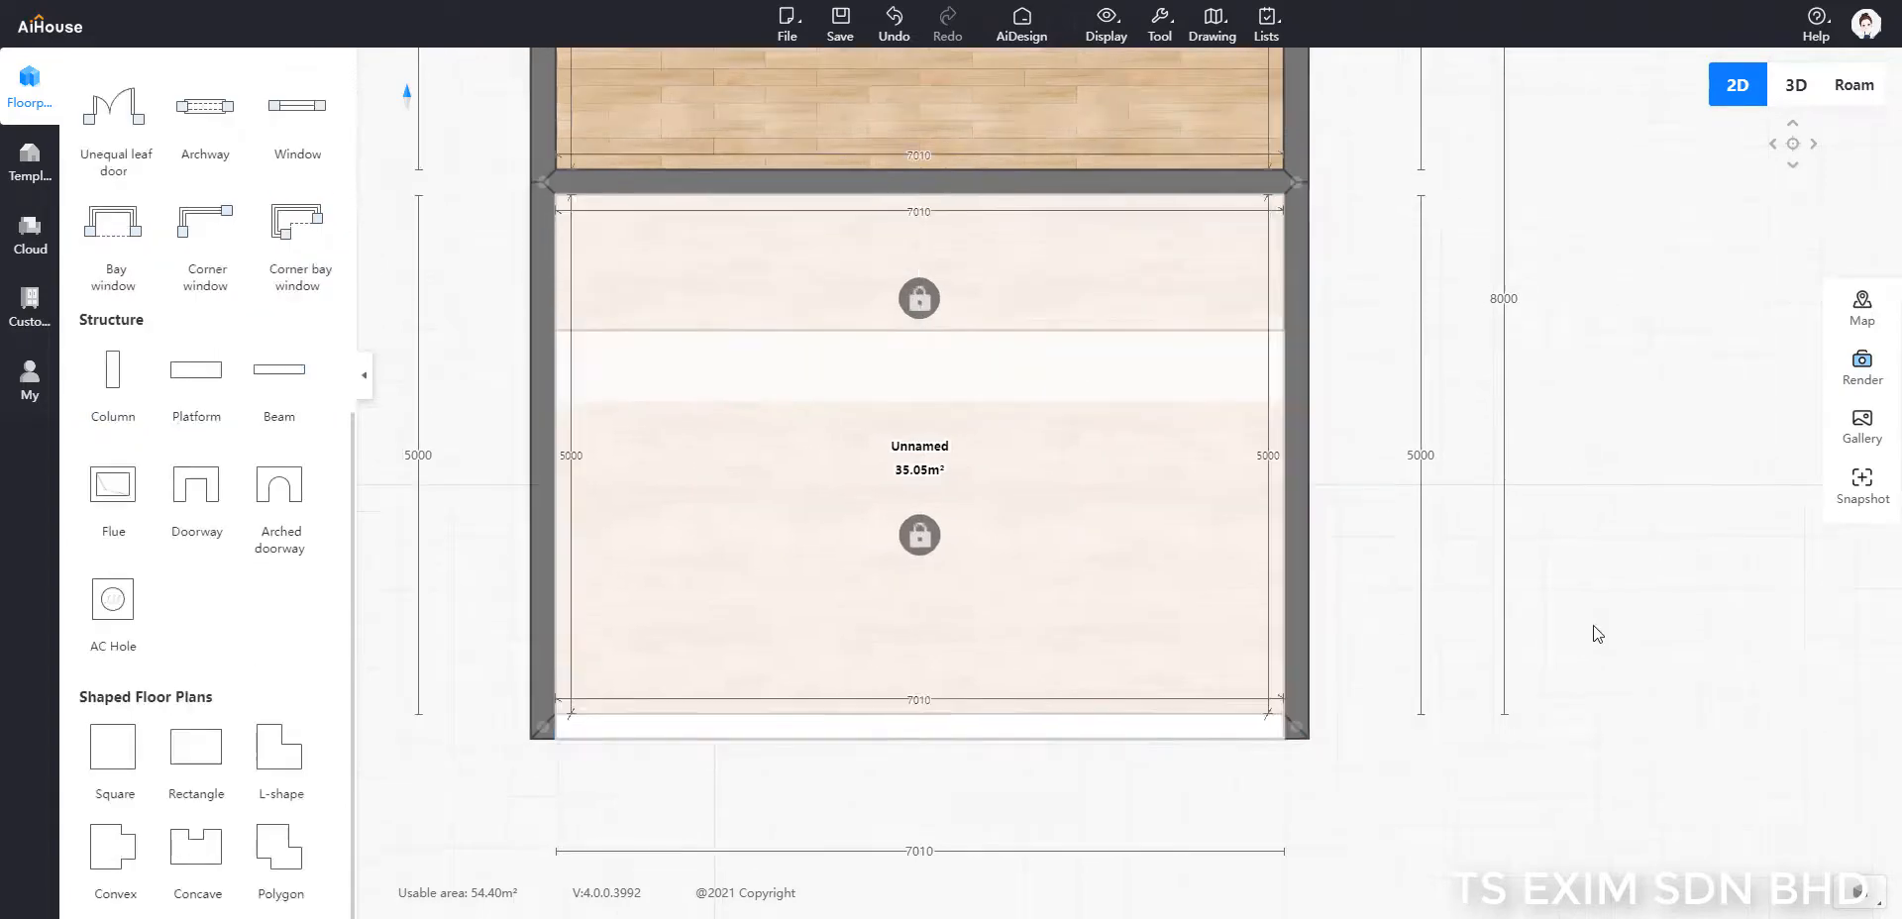
Step: Place a third beam across the larger room between the side walls and set its width to 5620 mm
{"action": "left_click_drag", "start_coordinate": [1596, 636], "coordinate": [1596, 629]}
{"action": "left_click", "coordinate": [287, 382]}
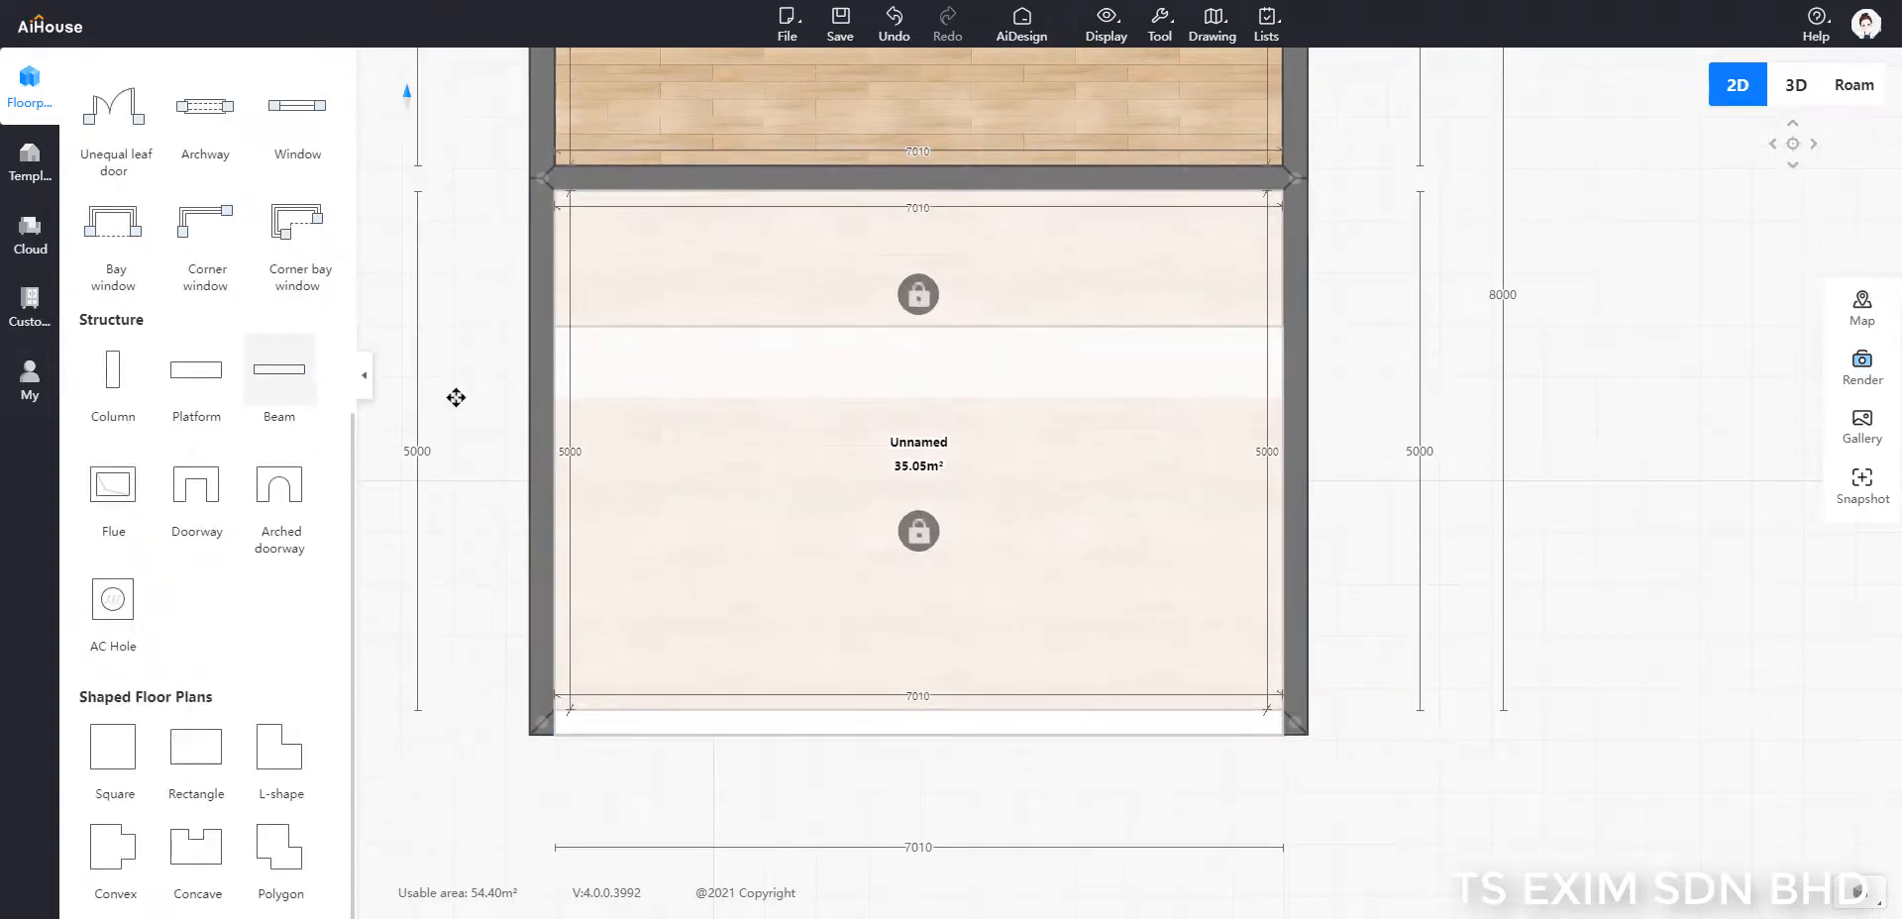
{"action": "left_click", "coordinate": [834, 431]}
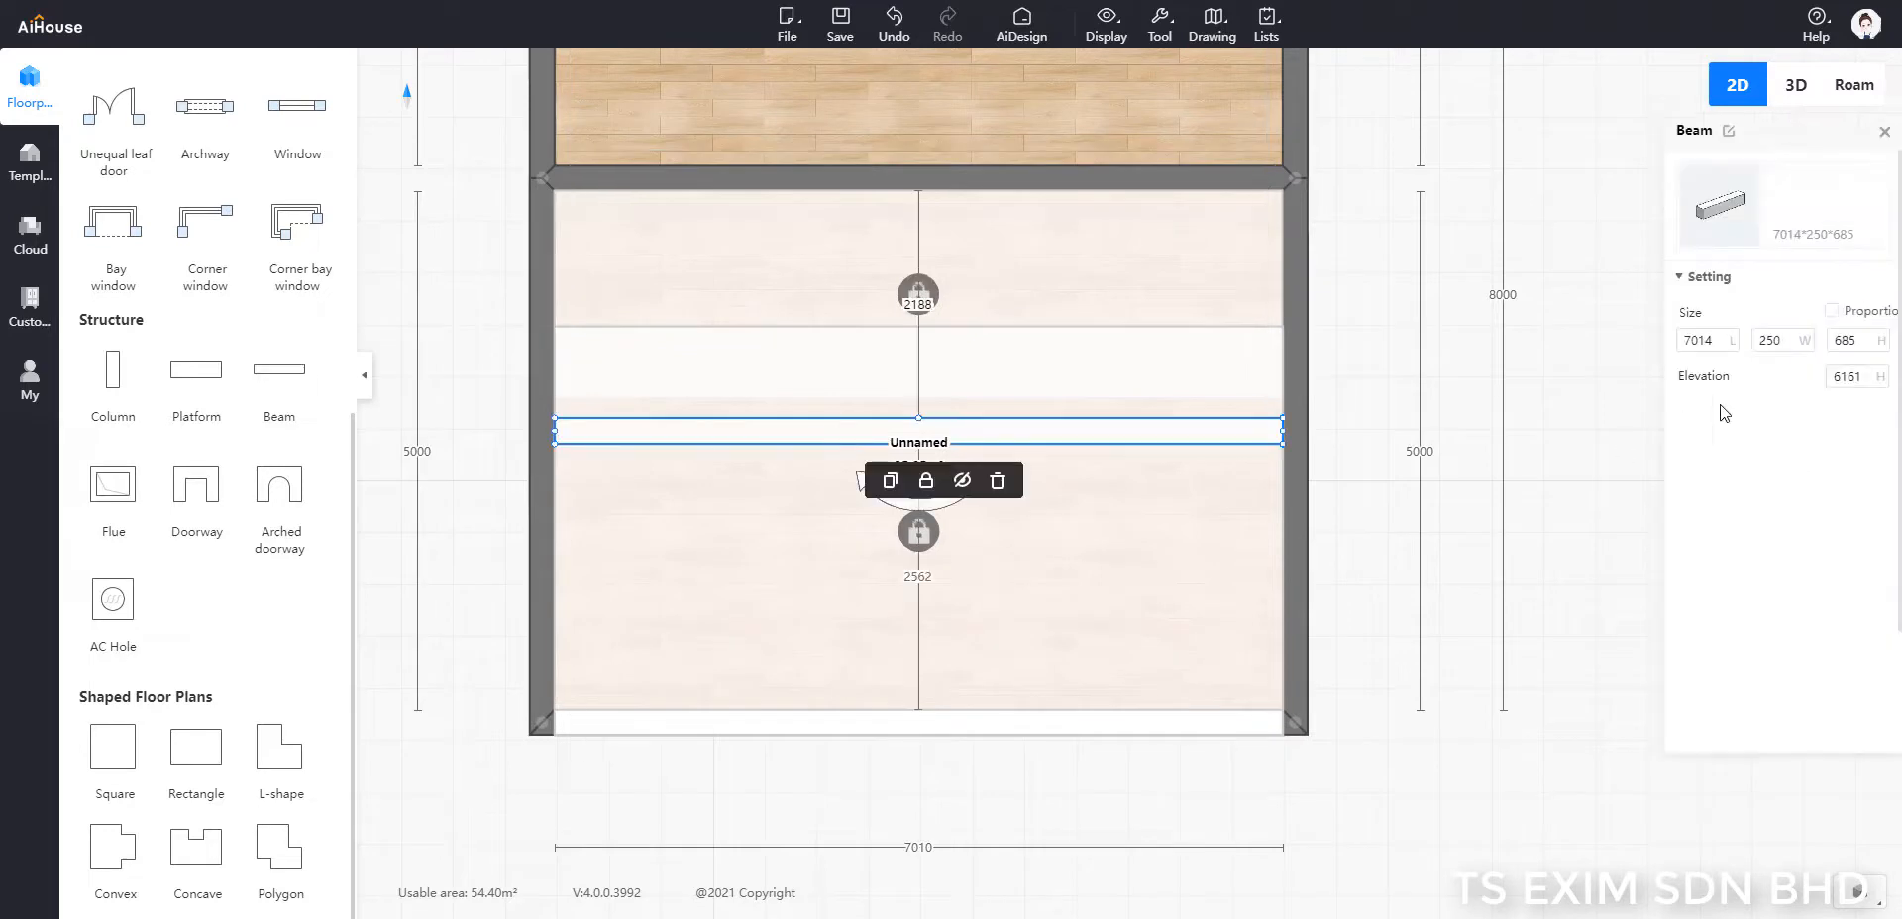
{"action": "double_click", "coordinate": [1733, 355]}
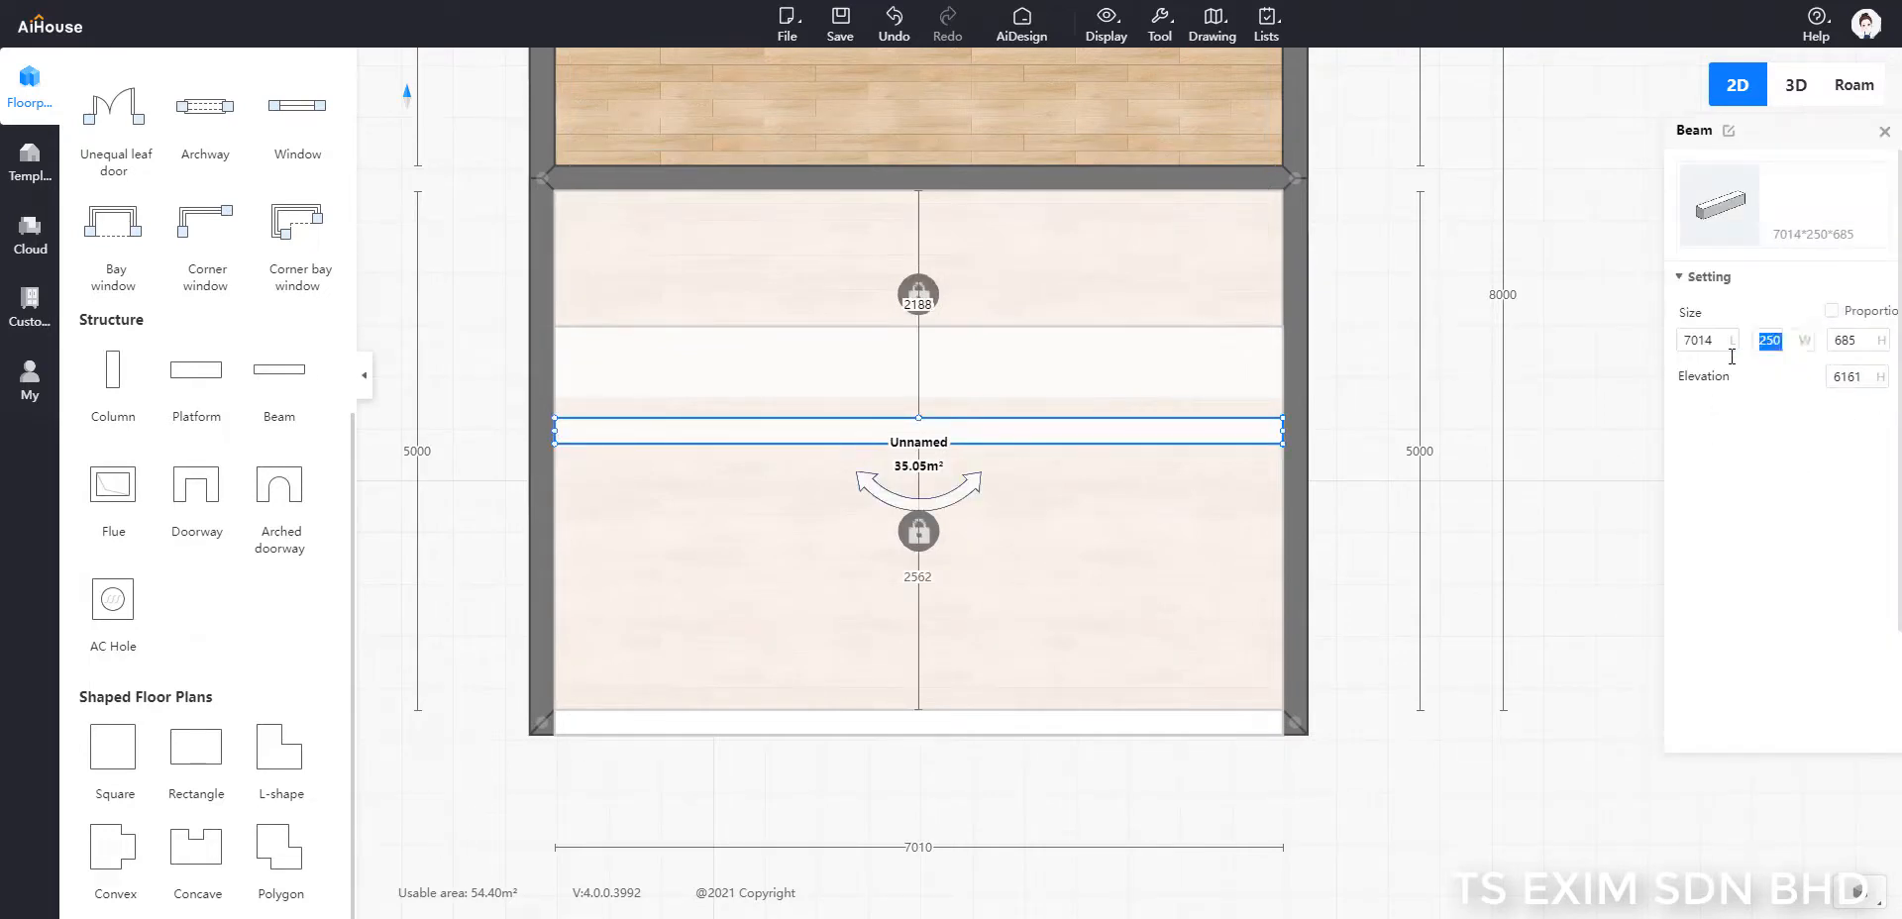
{"action": "type", "text": "5620"}
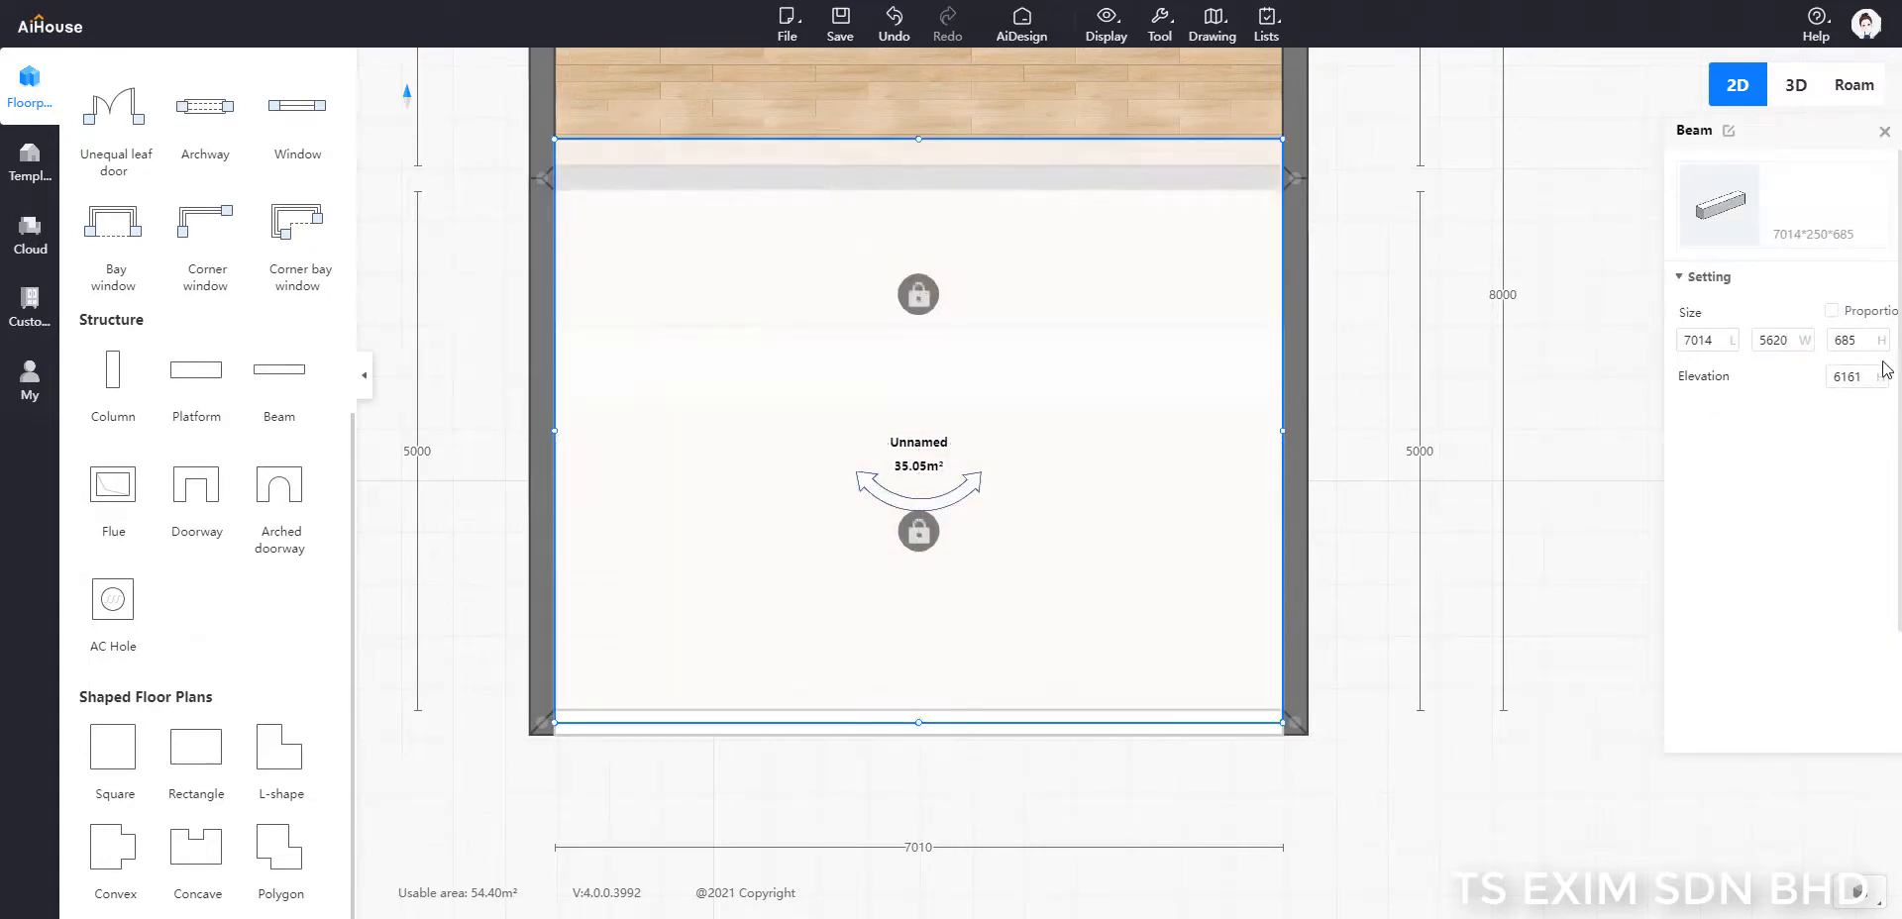
Step: Set the third beam's height to 150 mm and its elevation to 3300 mm
{"action": "double_click", "coordinate": [1846, 341]}
{"action": "type", "text": "150"}
{"action": "left_click", "coordinate": [1843, 377]}
{"action": "left_click_drag", "start_coordinate": [1866, 378], "coordinate": [1802, 386]}
{"action": "type", "text": "33"}
{"action": "key", "text": "Return"}
Step: Move the third beam off the dividing wall towards the open front and set its distance to that wall to 0
{"action": "left_click", "coordinate": [1015, 416]}
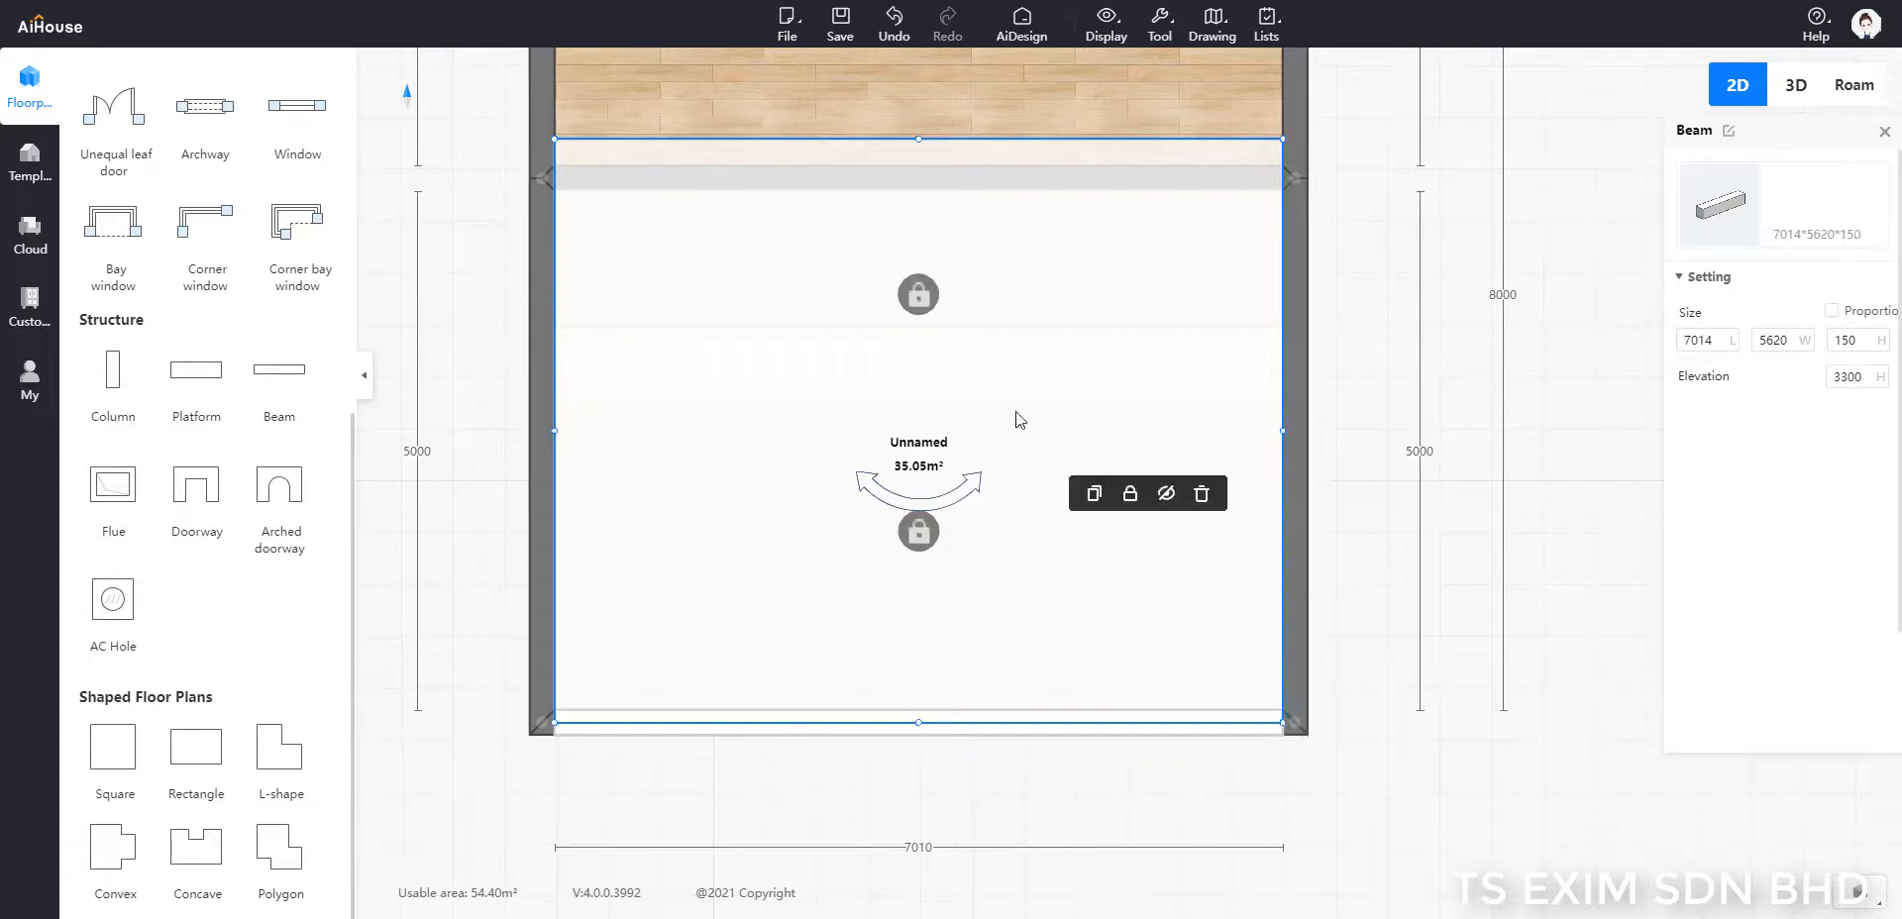
{"action": "mouse_move", "coordinate": [1021, 432]}
{"action": "left_mouse_down"}
{"action": "mouse_move", "coordinate": [1014, 479]}
{"action": "mouse_move", "coordinate": [1007, 445]}
{"action": "left_mouse_up"}
{"action": "scroll", "coordinate": [1049, 293], "scroll_direction": "down", "scroll_amount": 1}
{"action": "key", "text": "Down"}
{"action": "key", "text": "Down"}
{"action": "key", "text": "Down"}
{"action": "key", "text": "Down"}
{"action": "key", "text": "Down"}
{"action": "key", "text": "Down"}
{"action": "key", "text": "Down"}
{"action": "key", "text": "Down"}
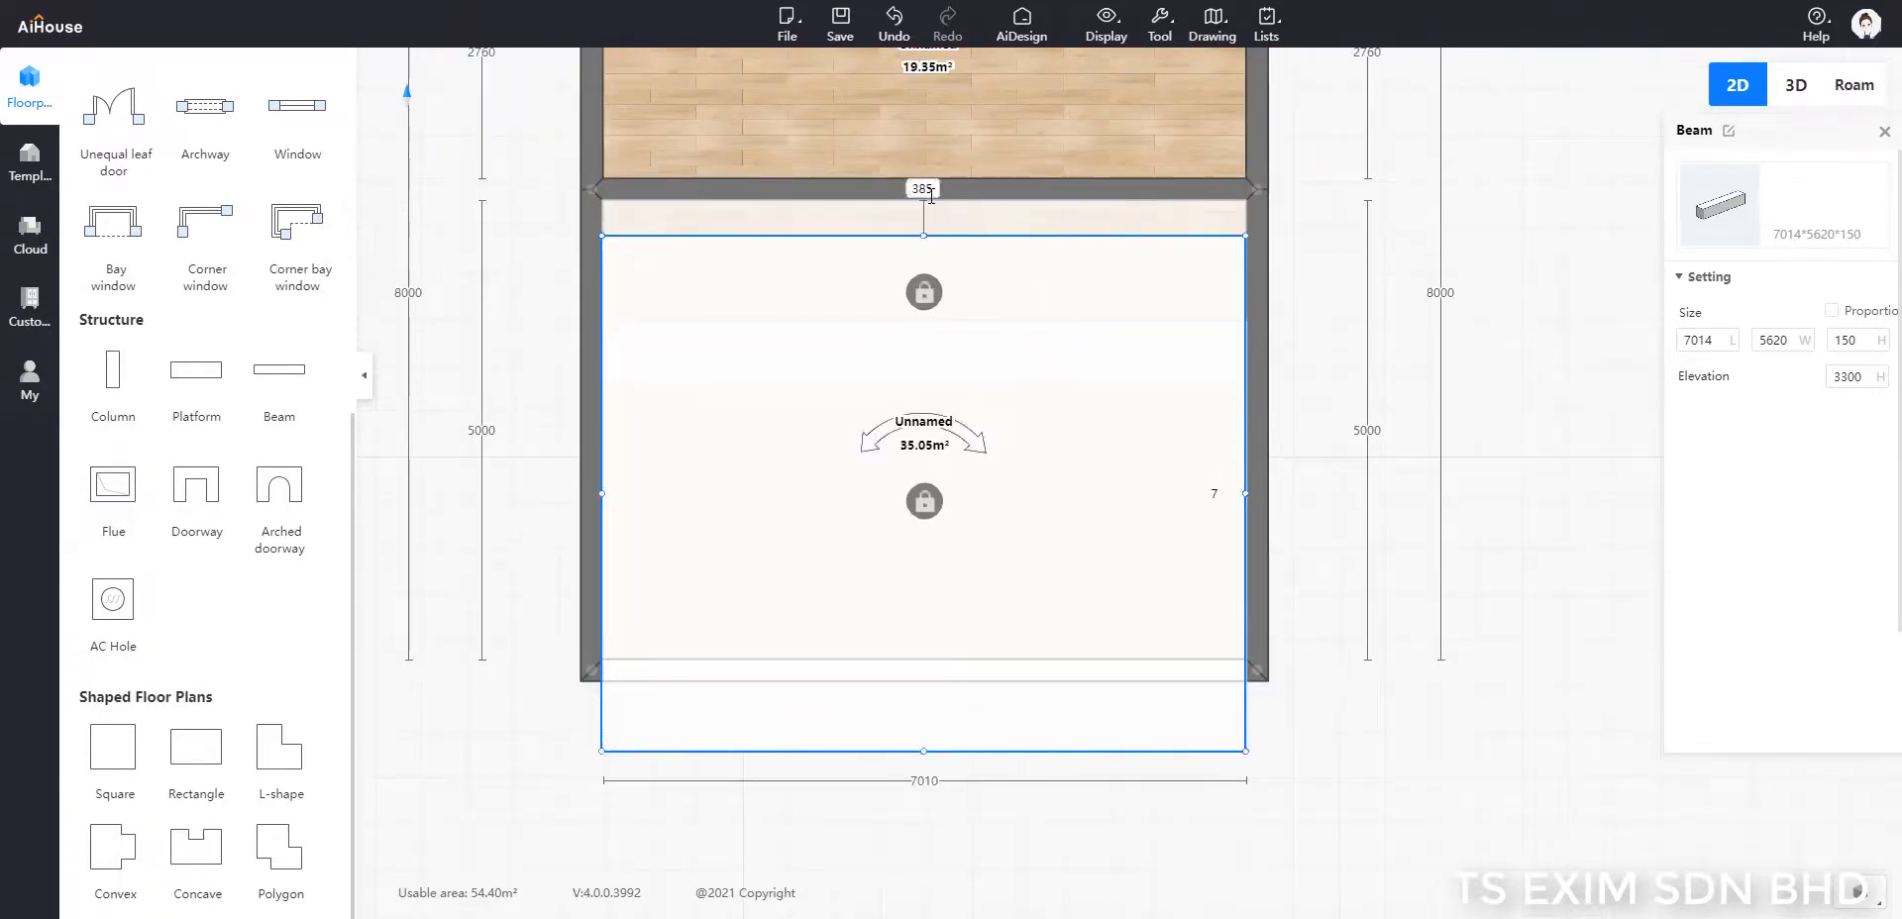
{"action": "left_click", "coordinate": [924, 189]}
{"action": "type", "text": "0"}
{"action": "key", "text": "Return"}
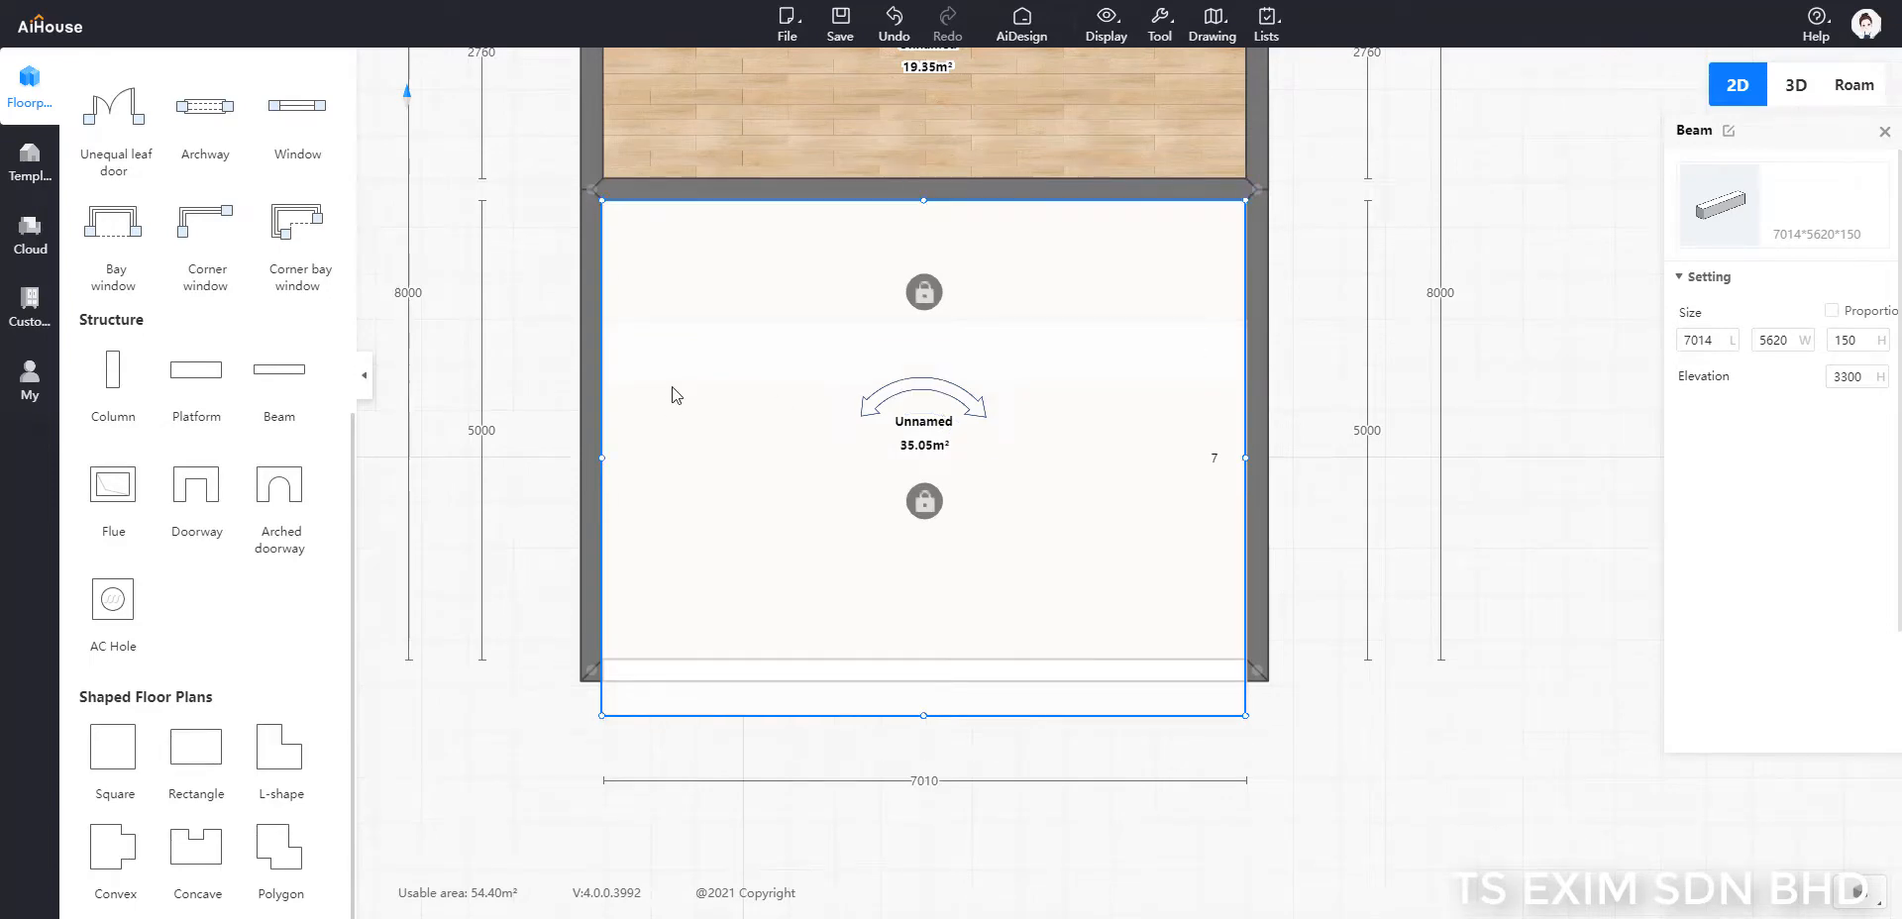
Step: Examine the third beam's overhang past the facade in the Roam view
{"action": "left_click", "coordinate": [1853, 88]}
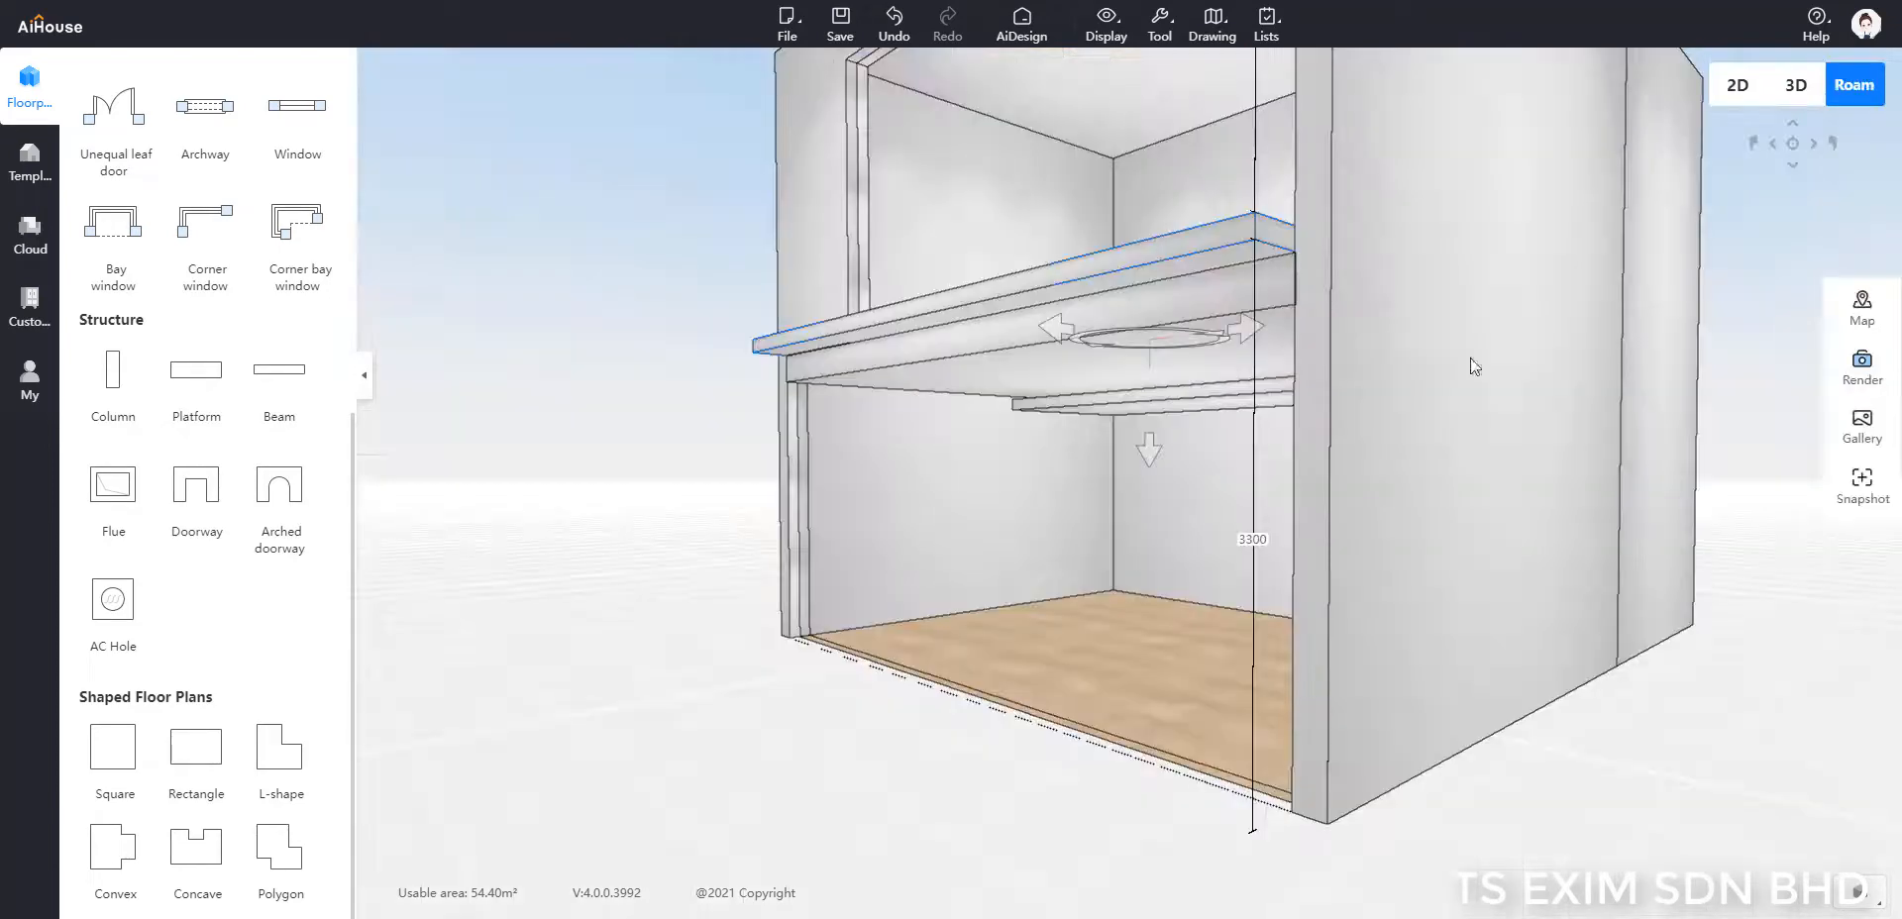
{"action": "left_click", "coordinate": [1649, 800]}
{"action": "left_click_drag", "start_coordinate": [1714, 703], "coordinate": [1532, 775]}
{"action": "key", "text": "w"}
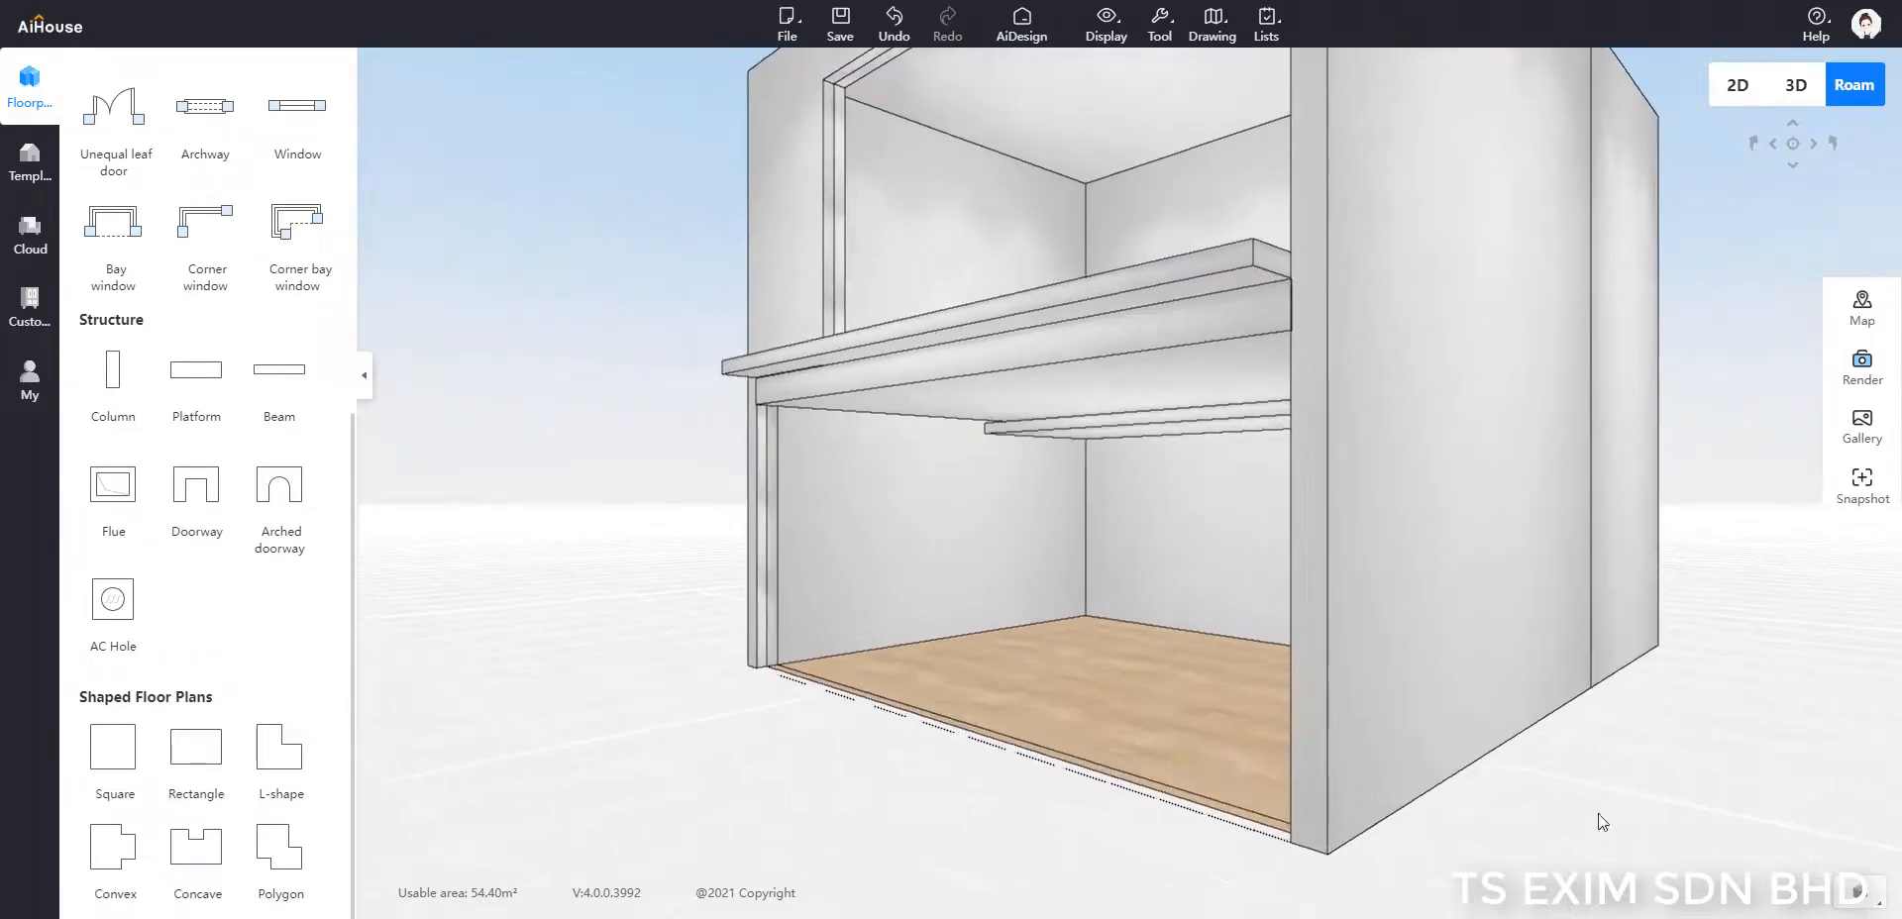
{"action": "left_click_drag", "start_coordinate": [1074, 799], "coordinate": [1454, 284]}
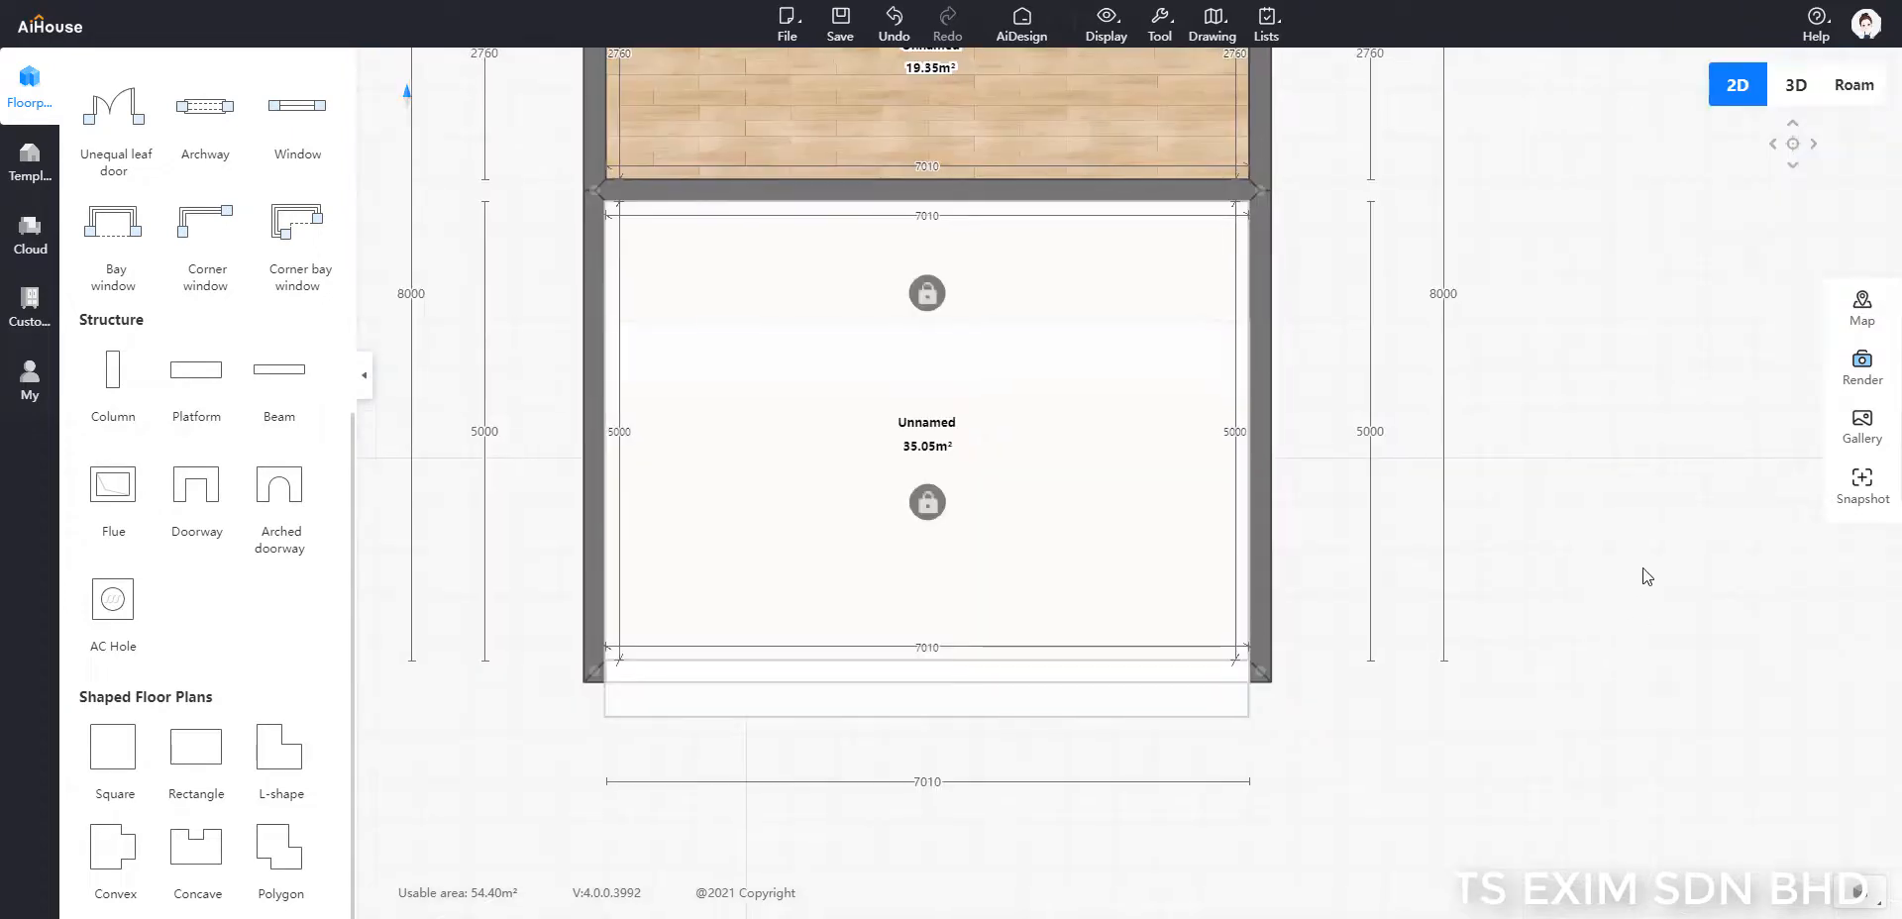
Step: Lock the overhanging 5620 mm wide beam in the 2D plan and return to the Roam view of the facade
{"action": "left_click", "coordinate": [1137, 716]}
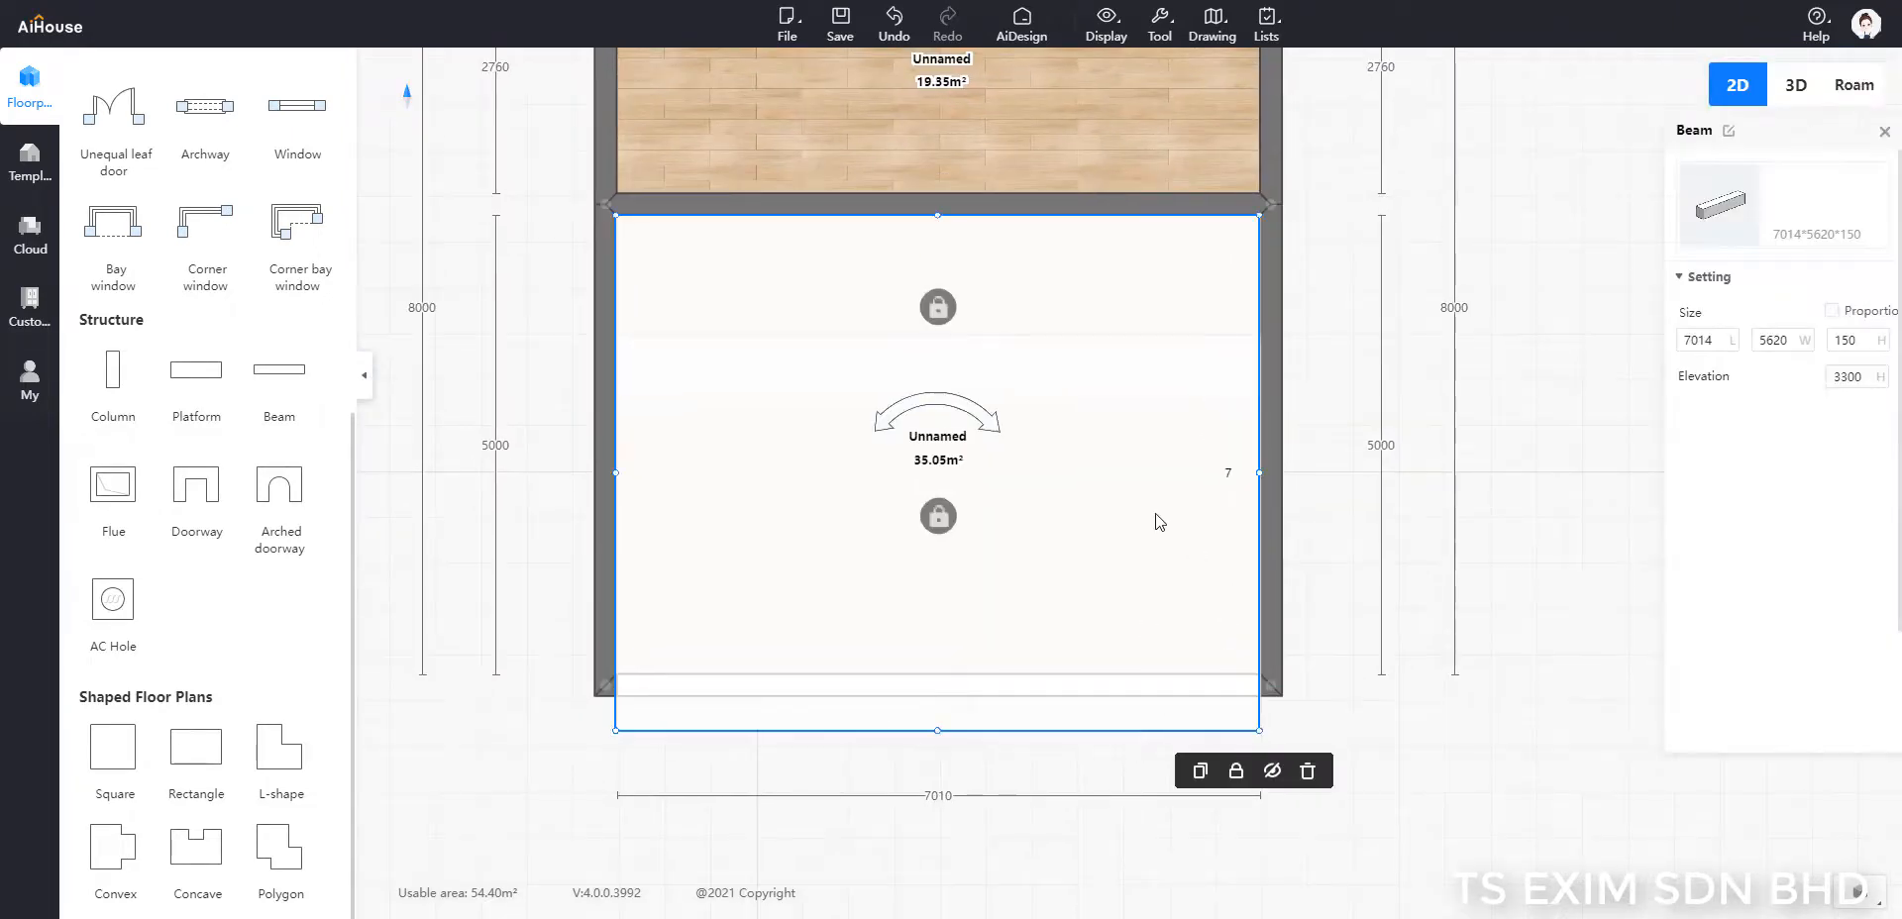
{"action": "left_click", "coordinate": [1453, 716]}
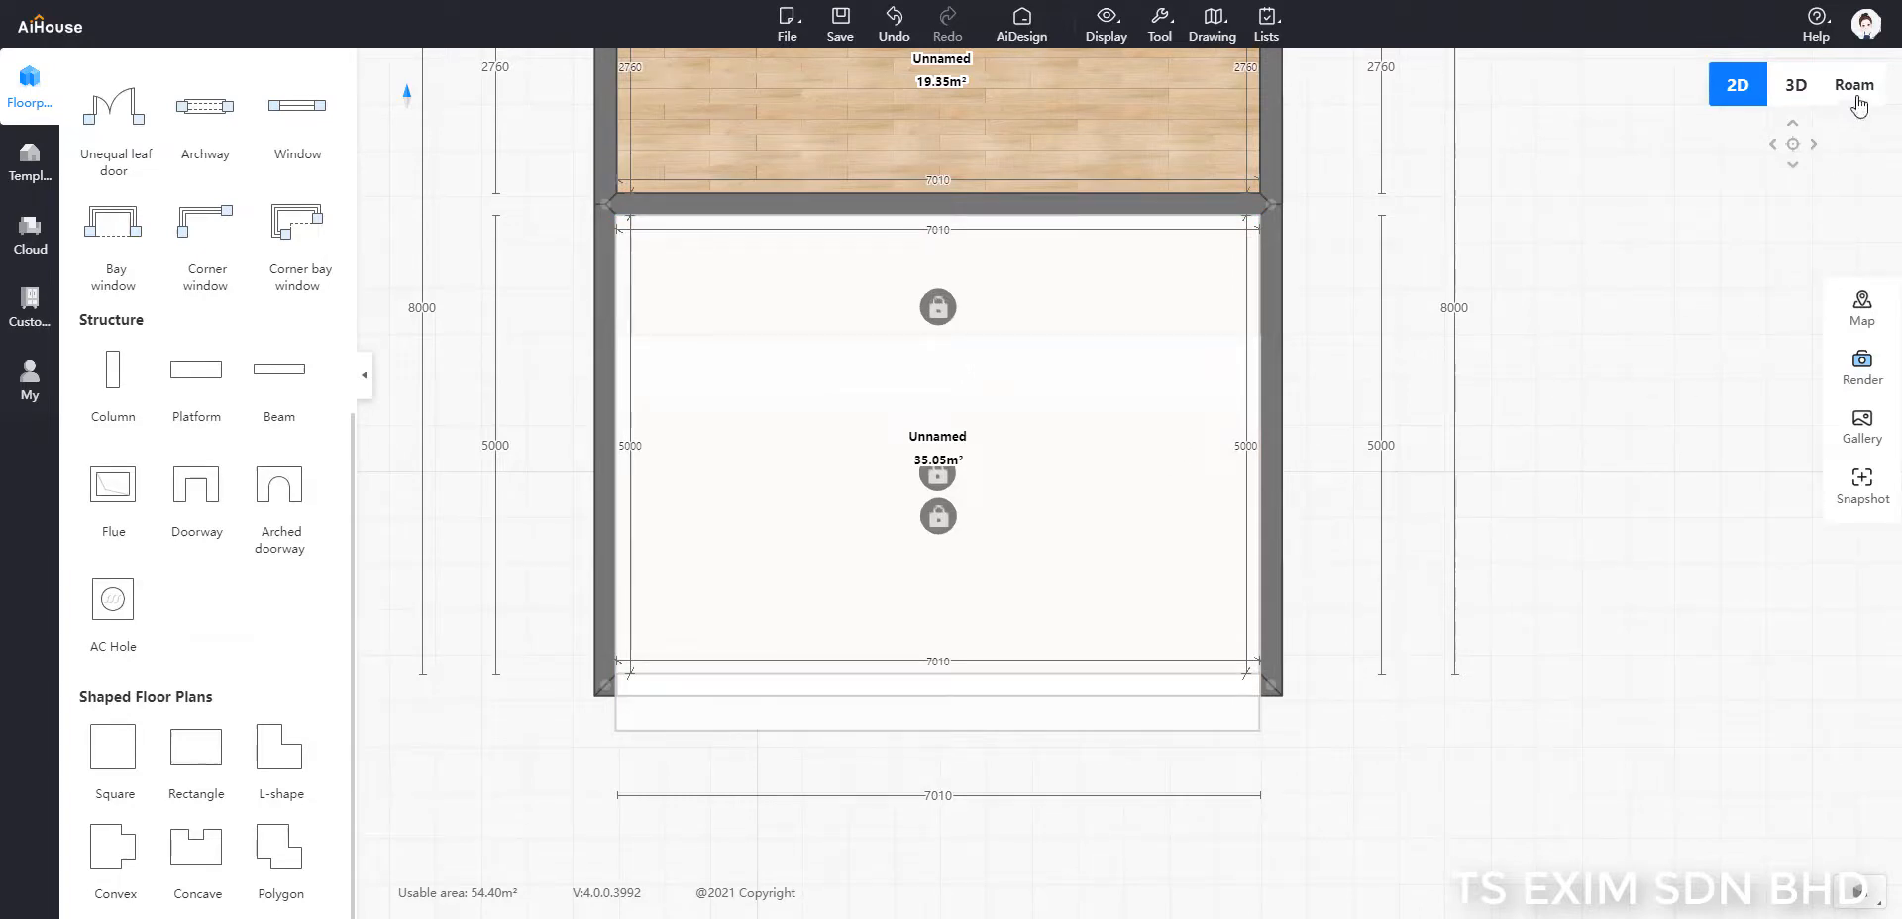
{"action": "left_click", "coordinate": [1852, 91]}
{"action": "scroll", "coordinate": [1732, 674], "scroll_direction": "down", "scroll_amount": 1}
{"action": "scroll", "coordinate": [1754, 713], "scroll_direction": "up", "scroll_amount": 4}
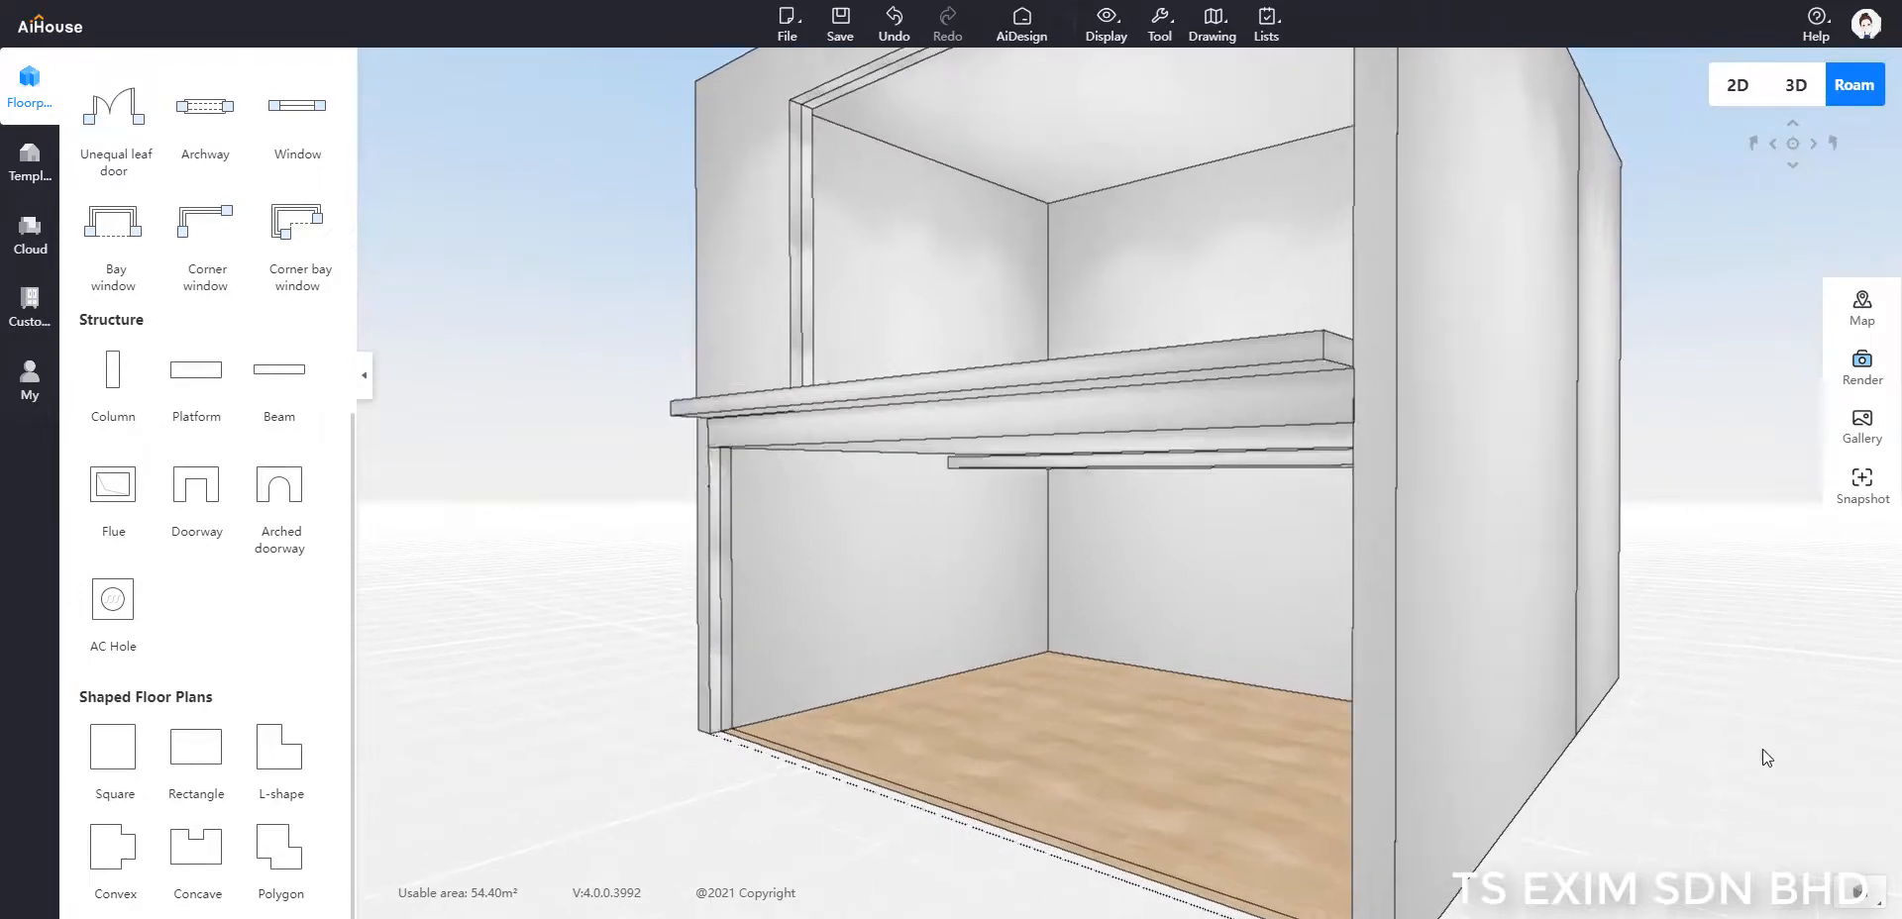
Step: Place a double door in the 2D plan on the dividing wall, near its western end
{"action": "mouse_move", "coordinate": [1763, 749]}
{"action": "left_mouse_down"}
{"action": "mouse_move", "coordinate": [1779, 746]}
{"action": "mouse_move", "coordinate": [1768, 781]}
{"action": "left_mouse_up"}
{"action": "key", "text": "a"}
{"action": "key", "text": "w"}
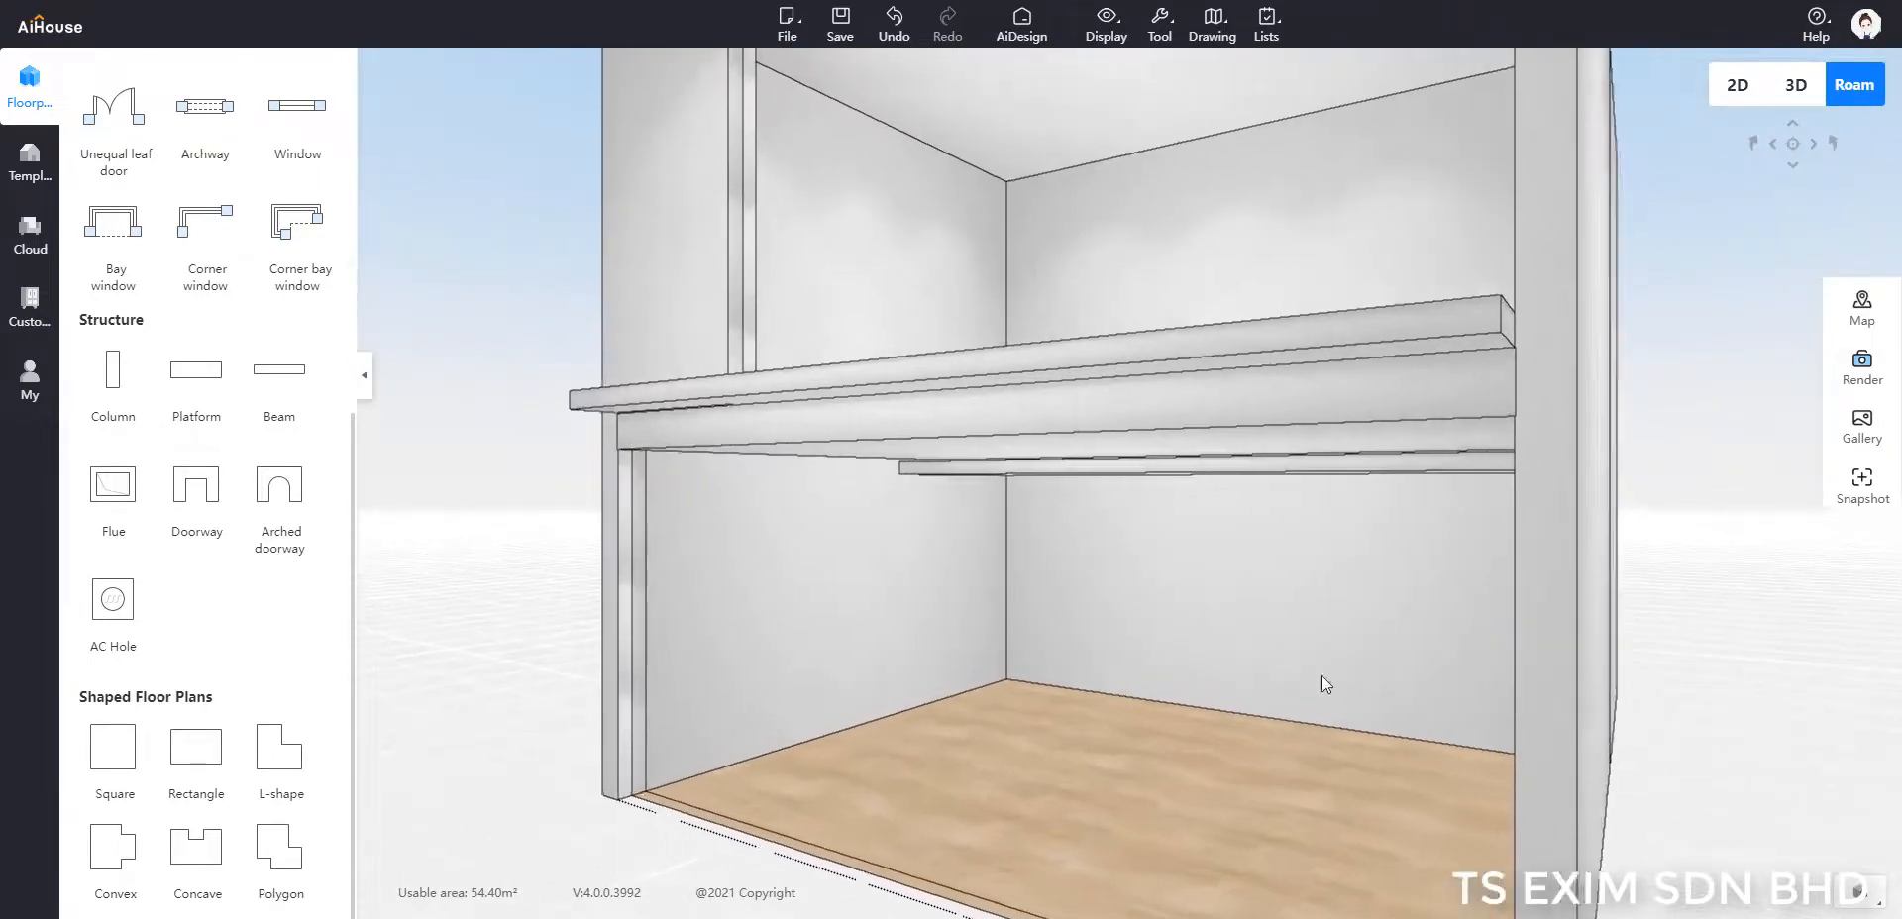
{"action": "left_click", "coordinate": [1739, 87]}
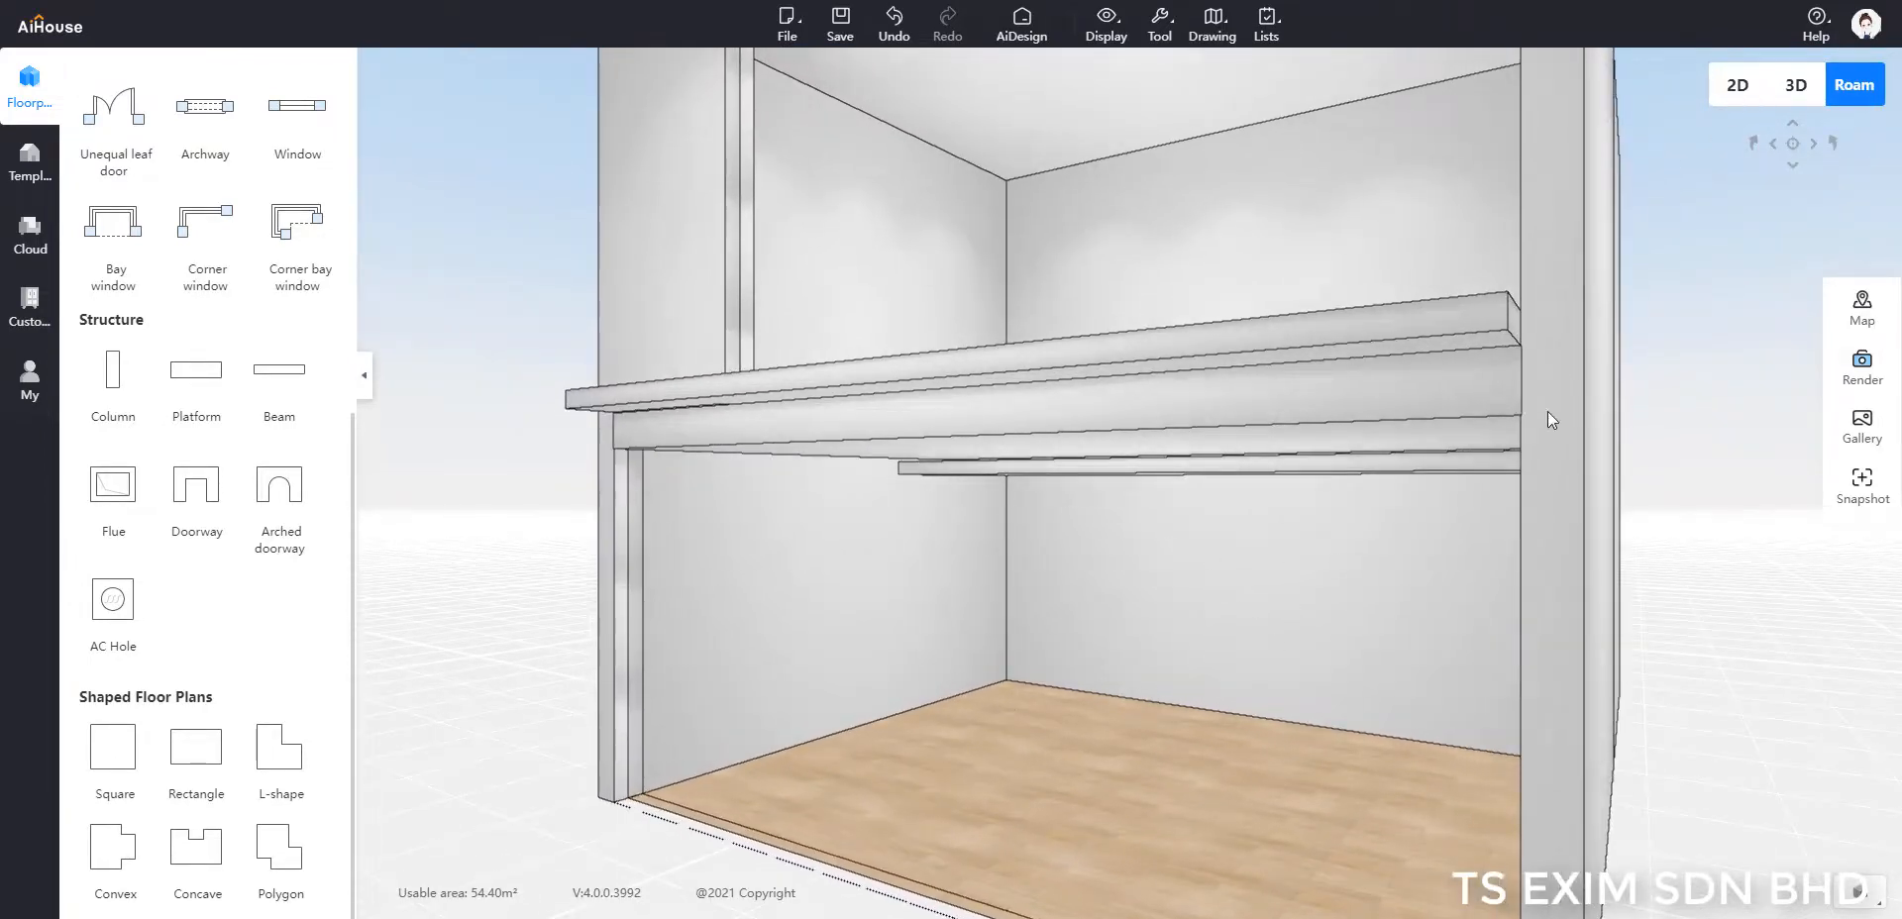
{"action": "left_click_drag", "start_coordinate": [1692, 447], "coordinate": [1732, 478]}
{"action": "scroll", "coordinate": [199, 335], "scroll_direction": "up", "scroll_amount": 5}
{"action": "left_click", "coordinate": [207, 240]}
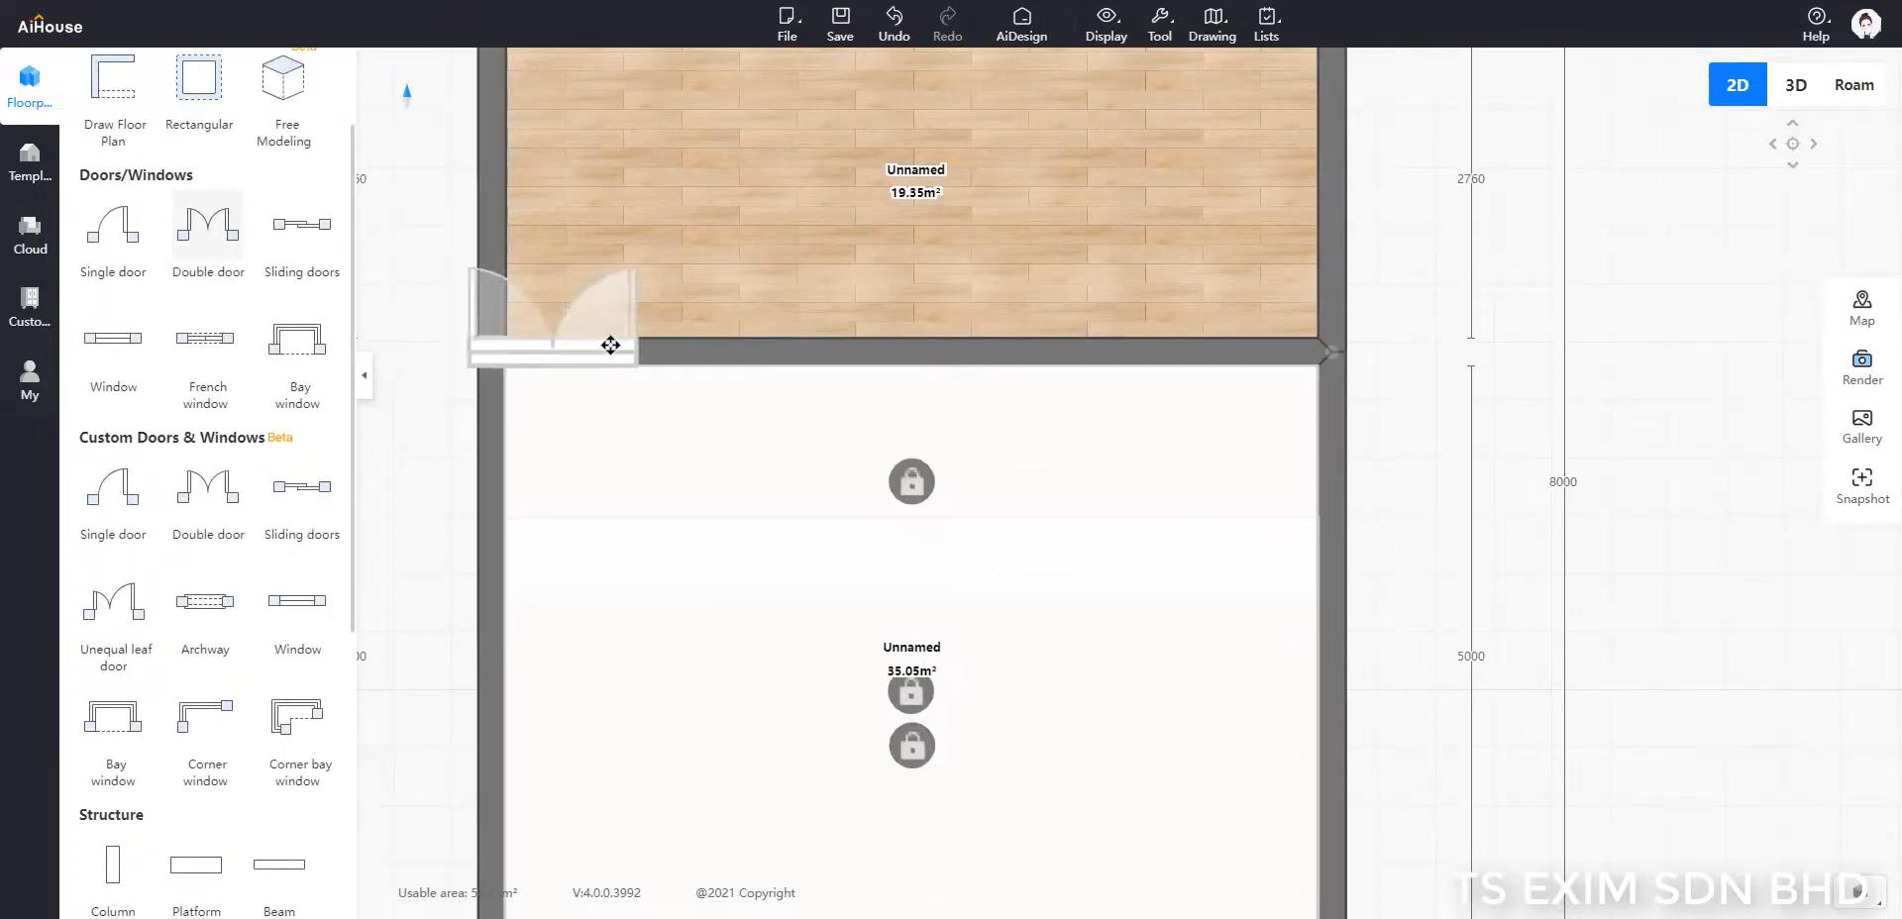
{"action": "left_click", "coordinate": [610, 344]}
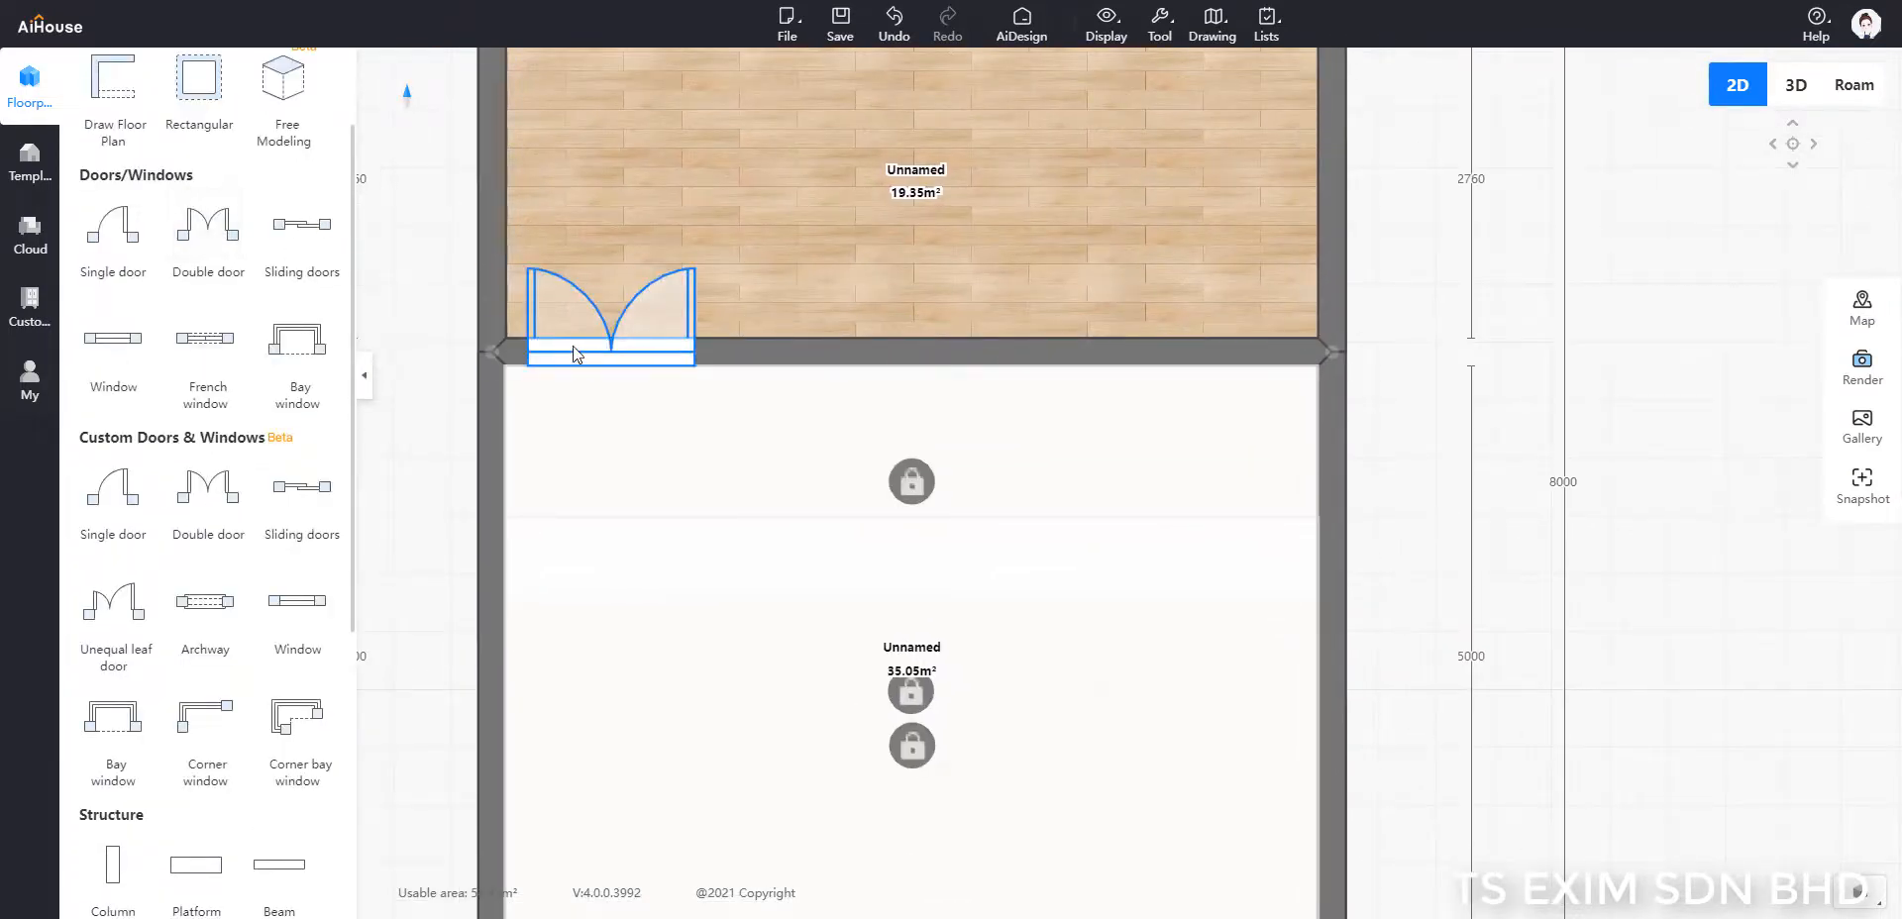
Step: Set the double door's length to 1600 mm and its height to 2700 mm
{"action": "left_click", "coordinate": [576, 354]}
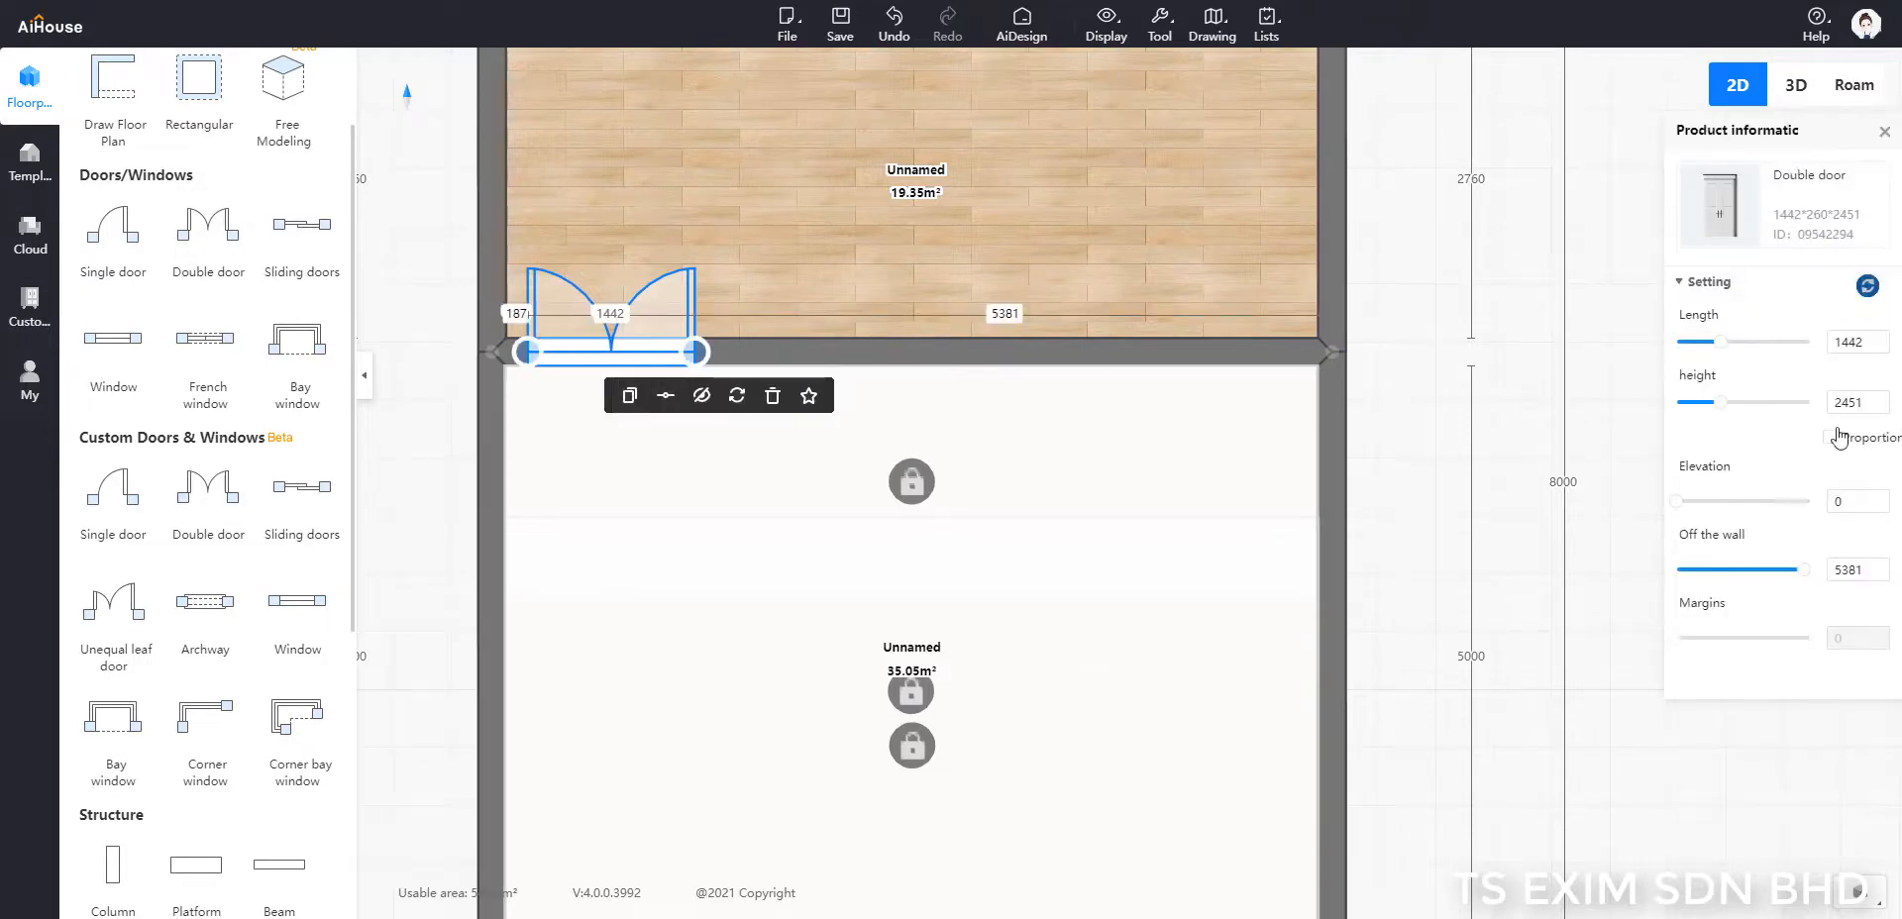
{"action": "left_click_drag", "start_coordinate": [1866, 344], "coordinate": [1823, 339]}
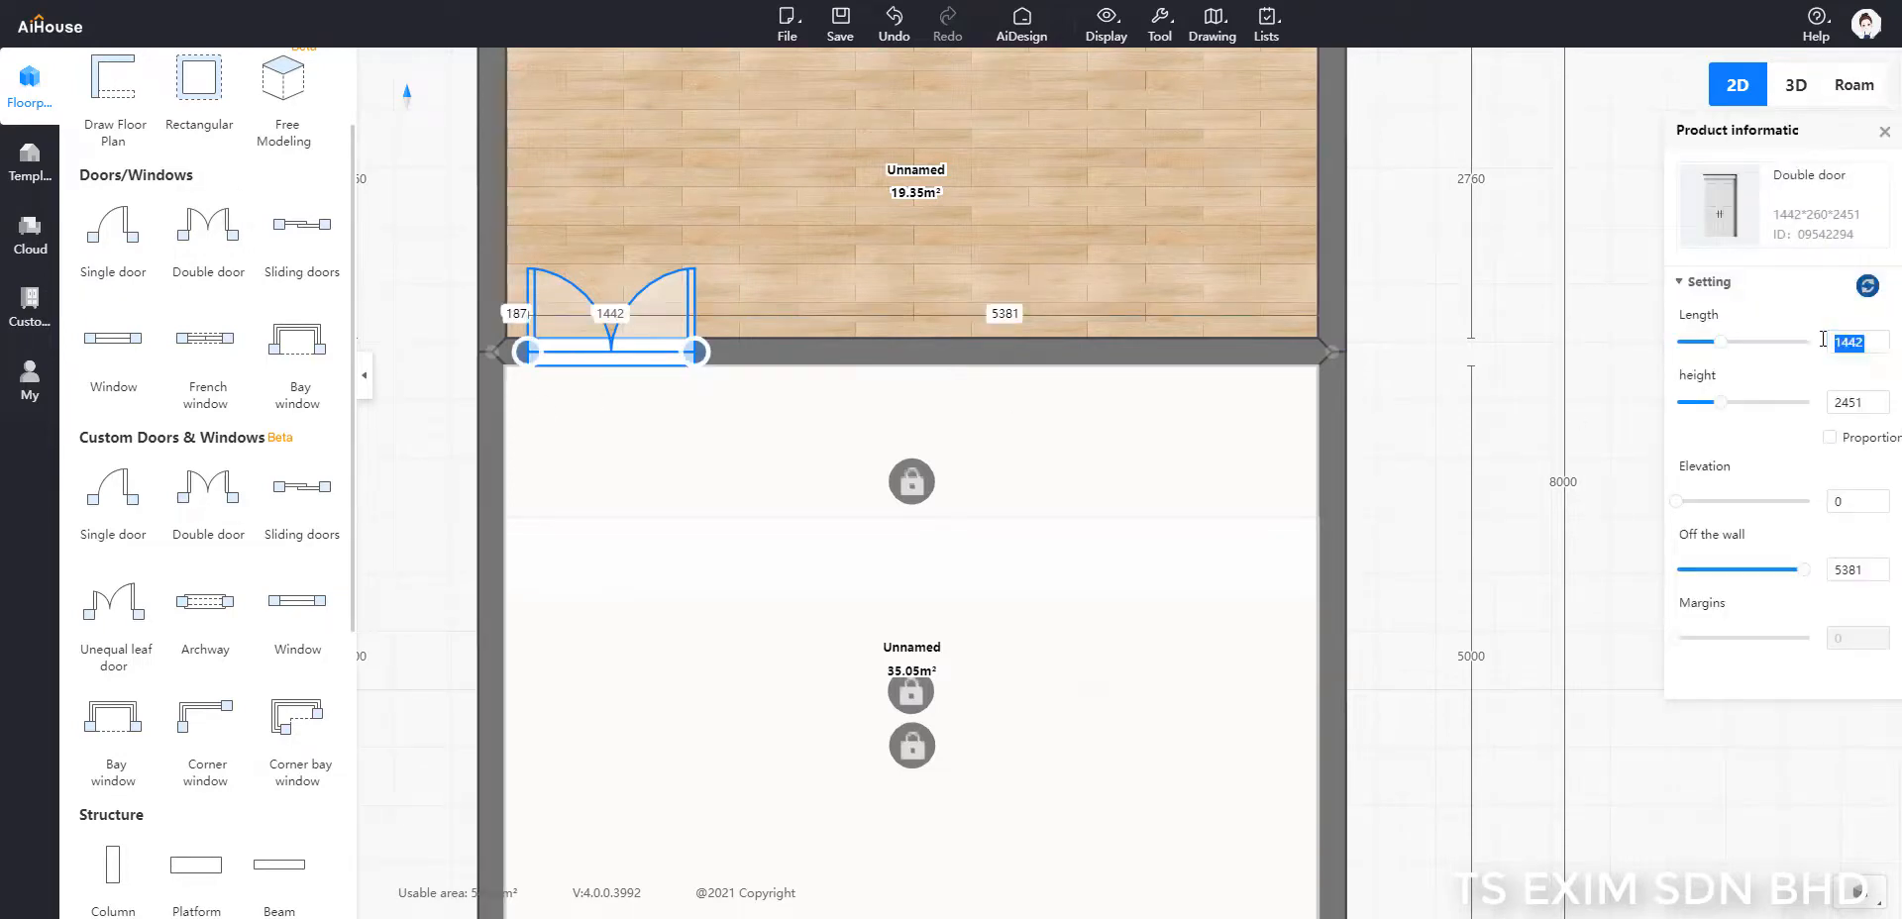
{"action": "type", "text": "1600"}
{"action": "key", "text": "Return"}
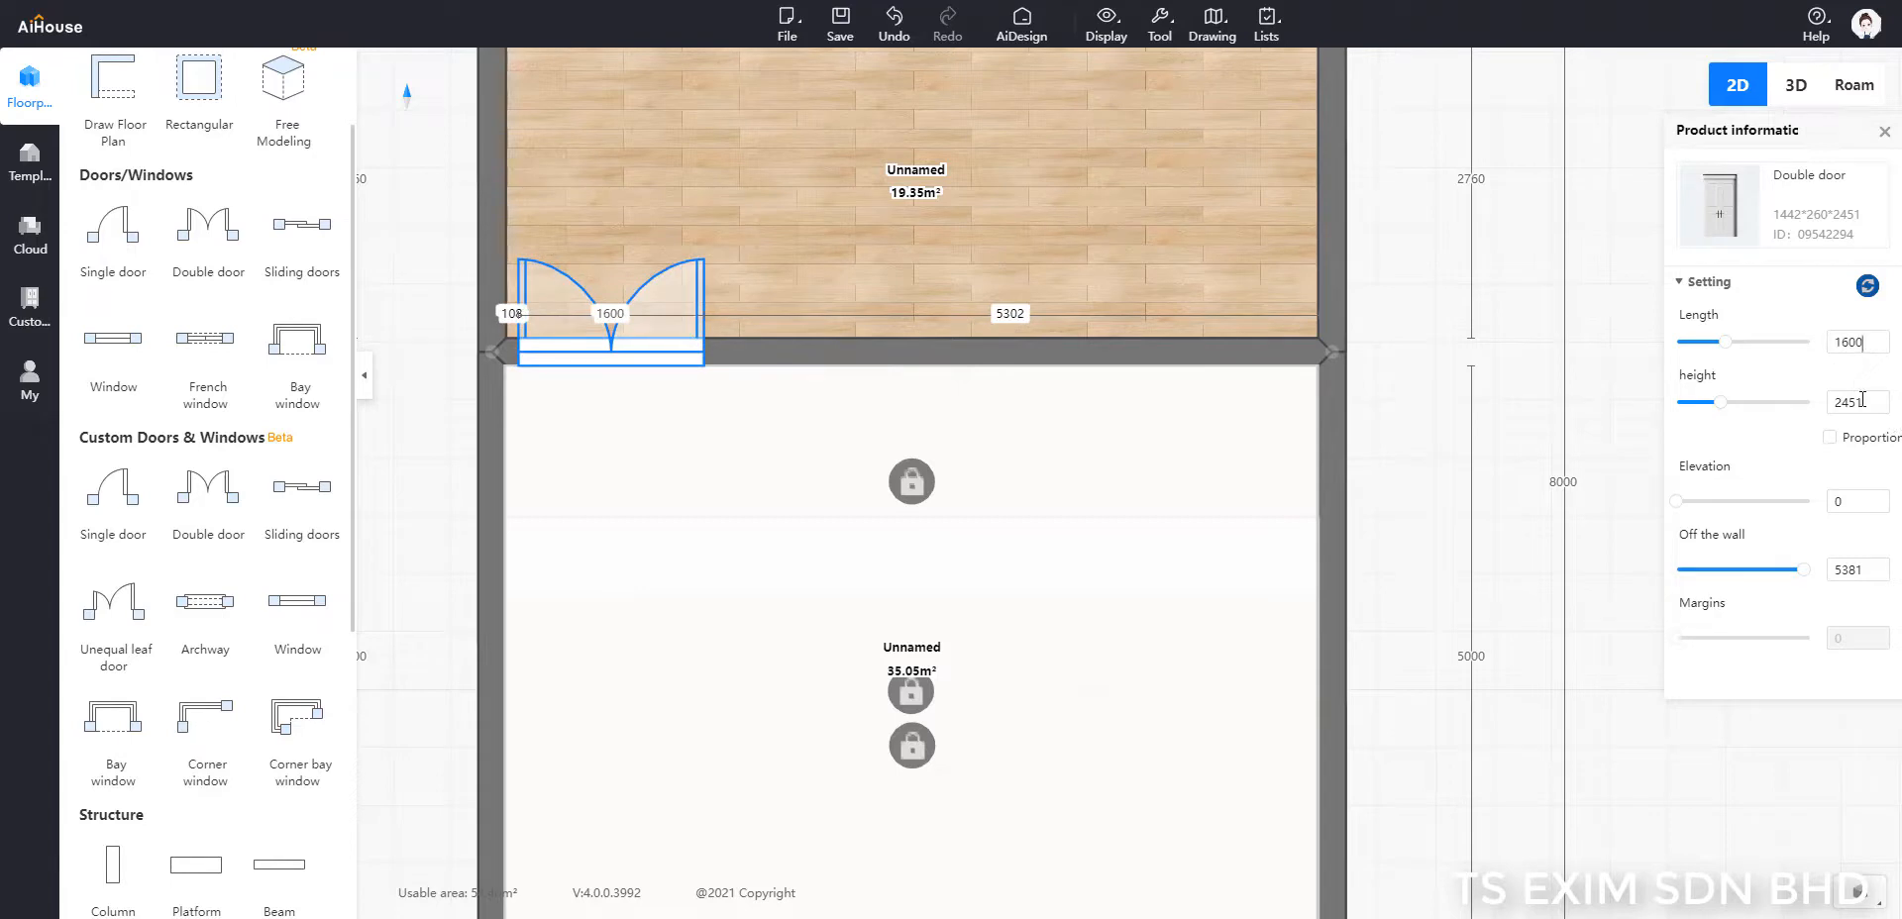
{"action": "left_click_drag", "start_coordinate": [1862, 400], "coordinate": [1797, 397]}
{"action": "type", "text": "2700"}
{"action": "left_click", "coordinate": [1497, 306]}
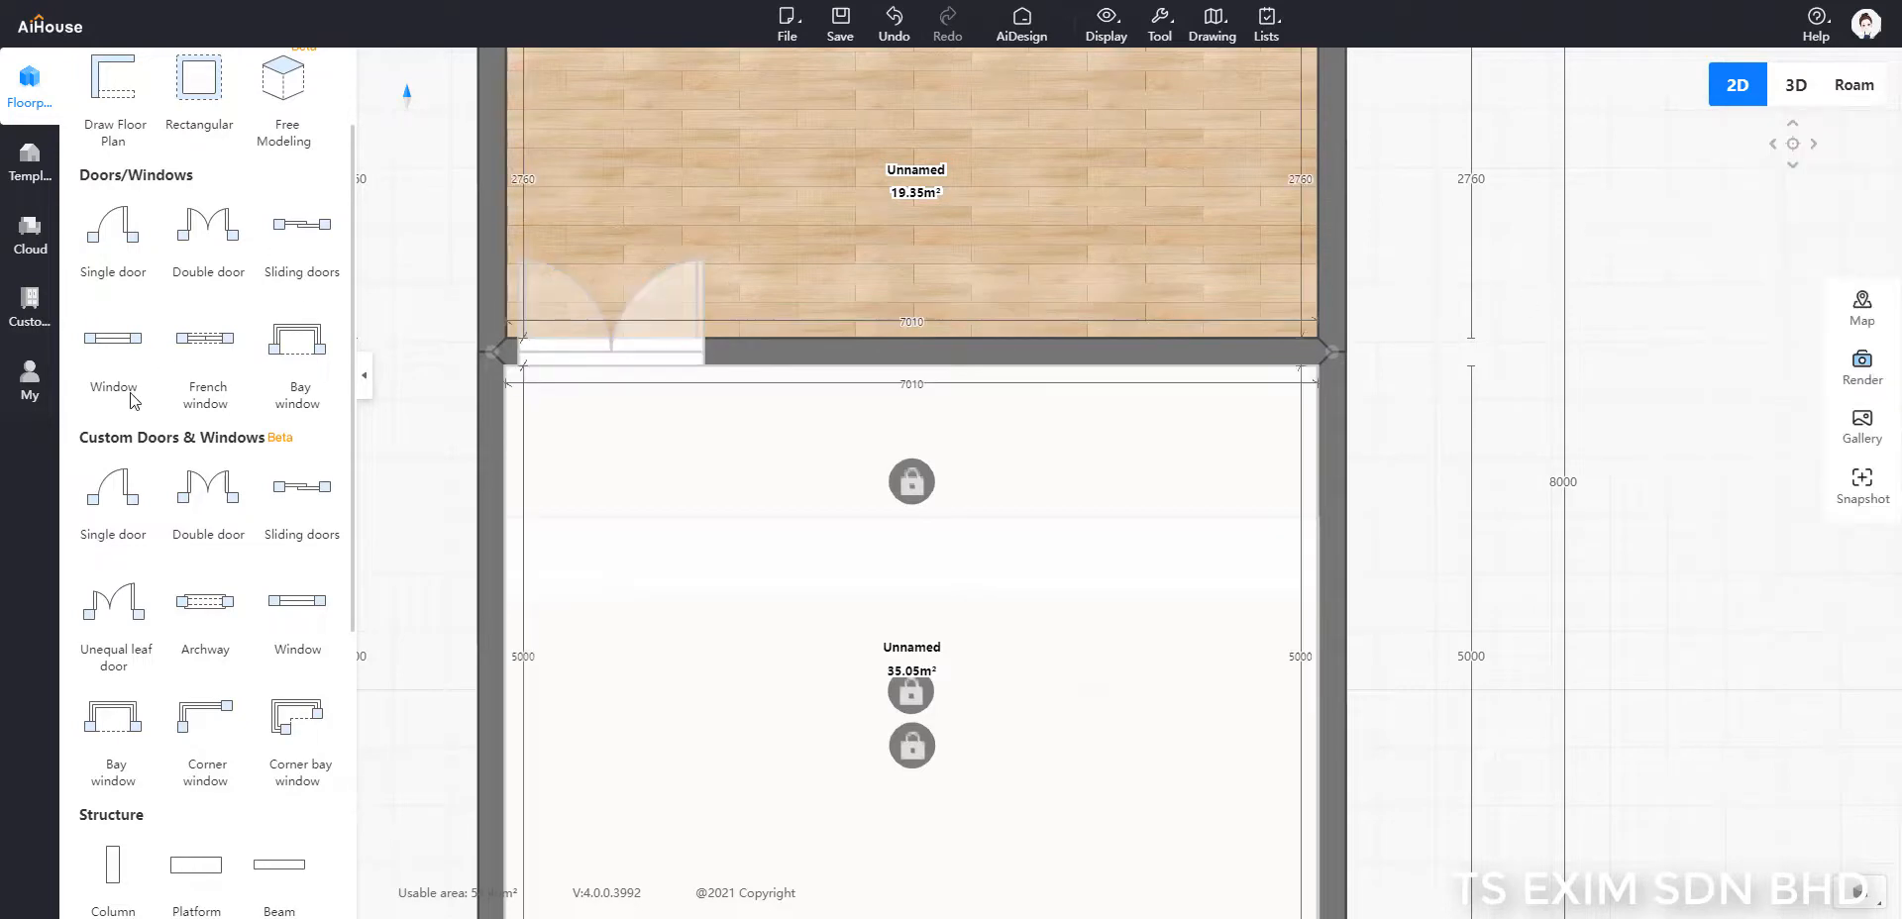
Step: Place a standard window in the dividing wall east of the double door and set its length to 4300 mm
{"action": "scroll", "coordinate": [307, 368], "scroll_direction": "up", "scroll_amount": 2}
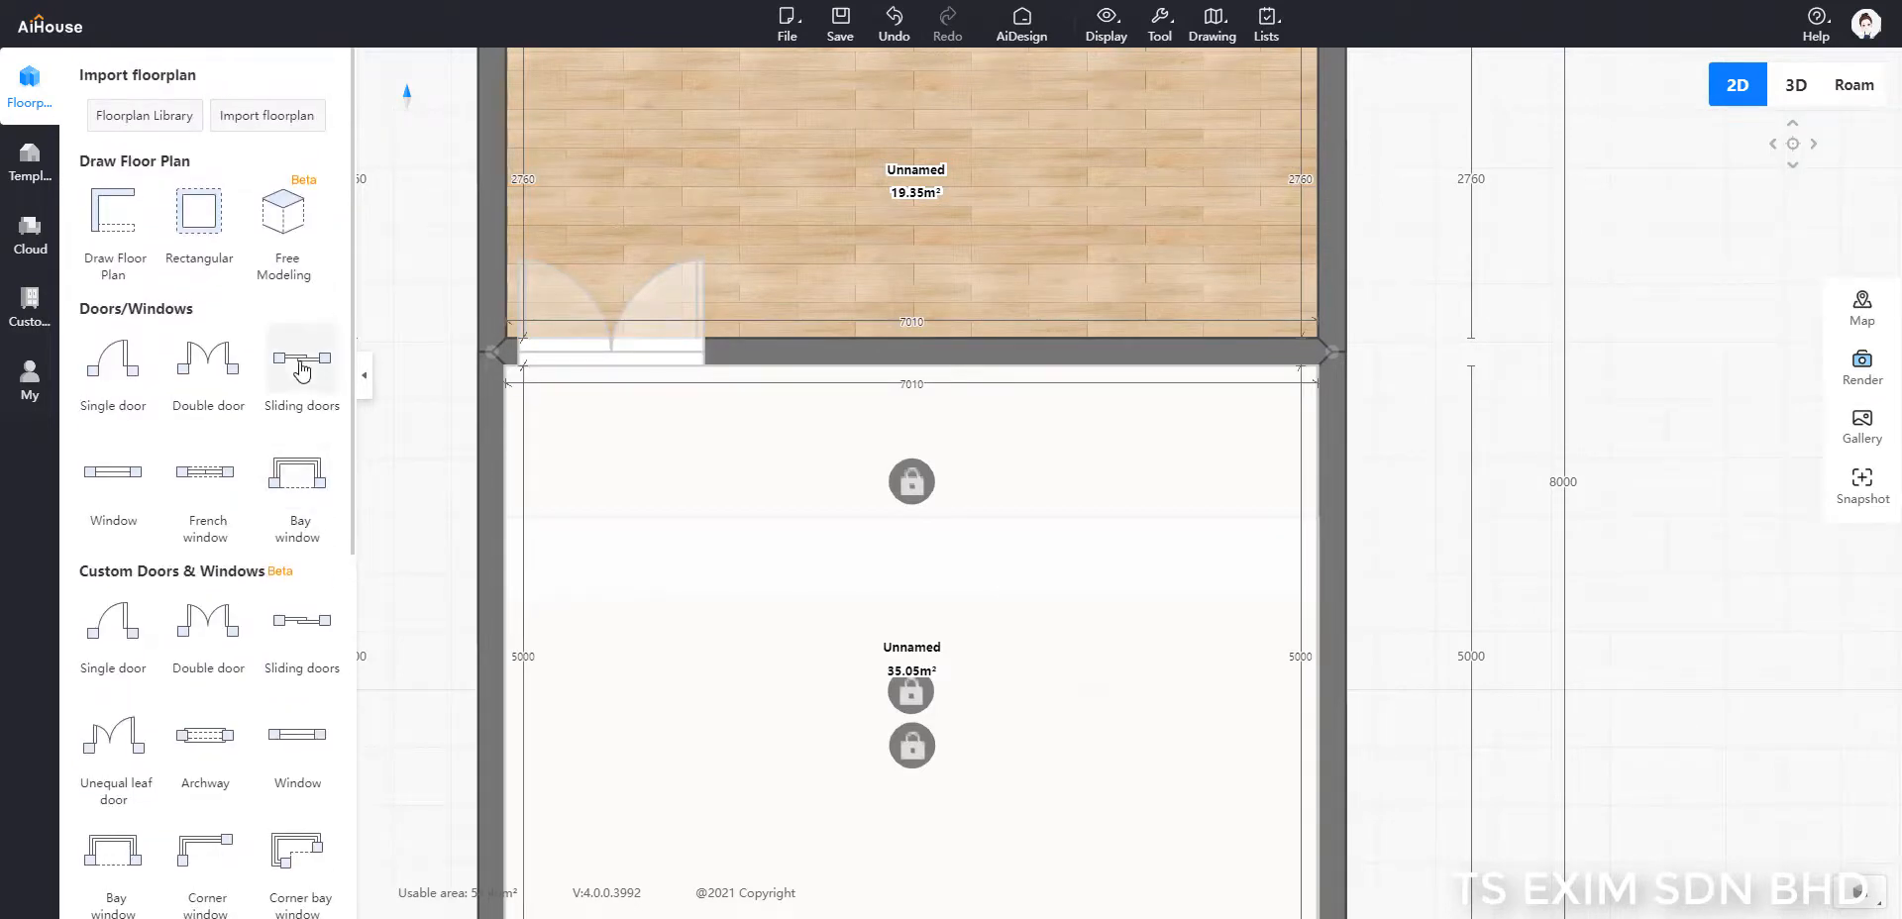
{"action": "left_click", "coordinate": [113, 473]}
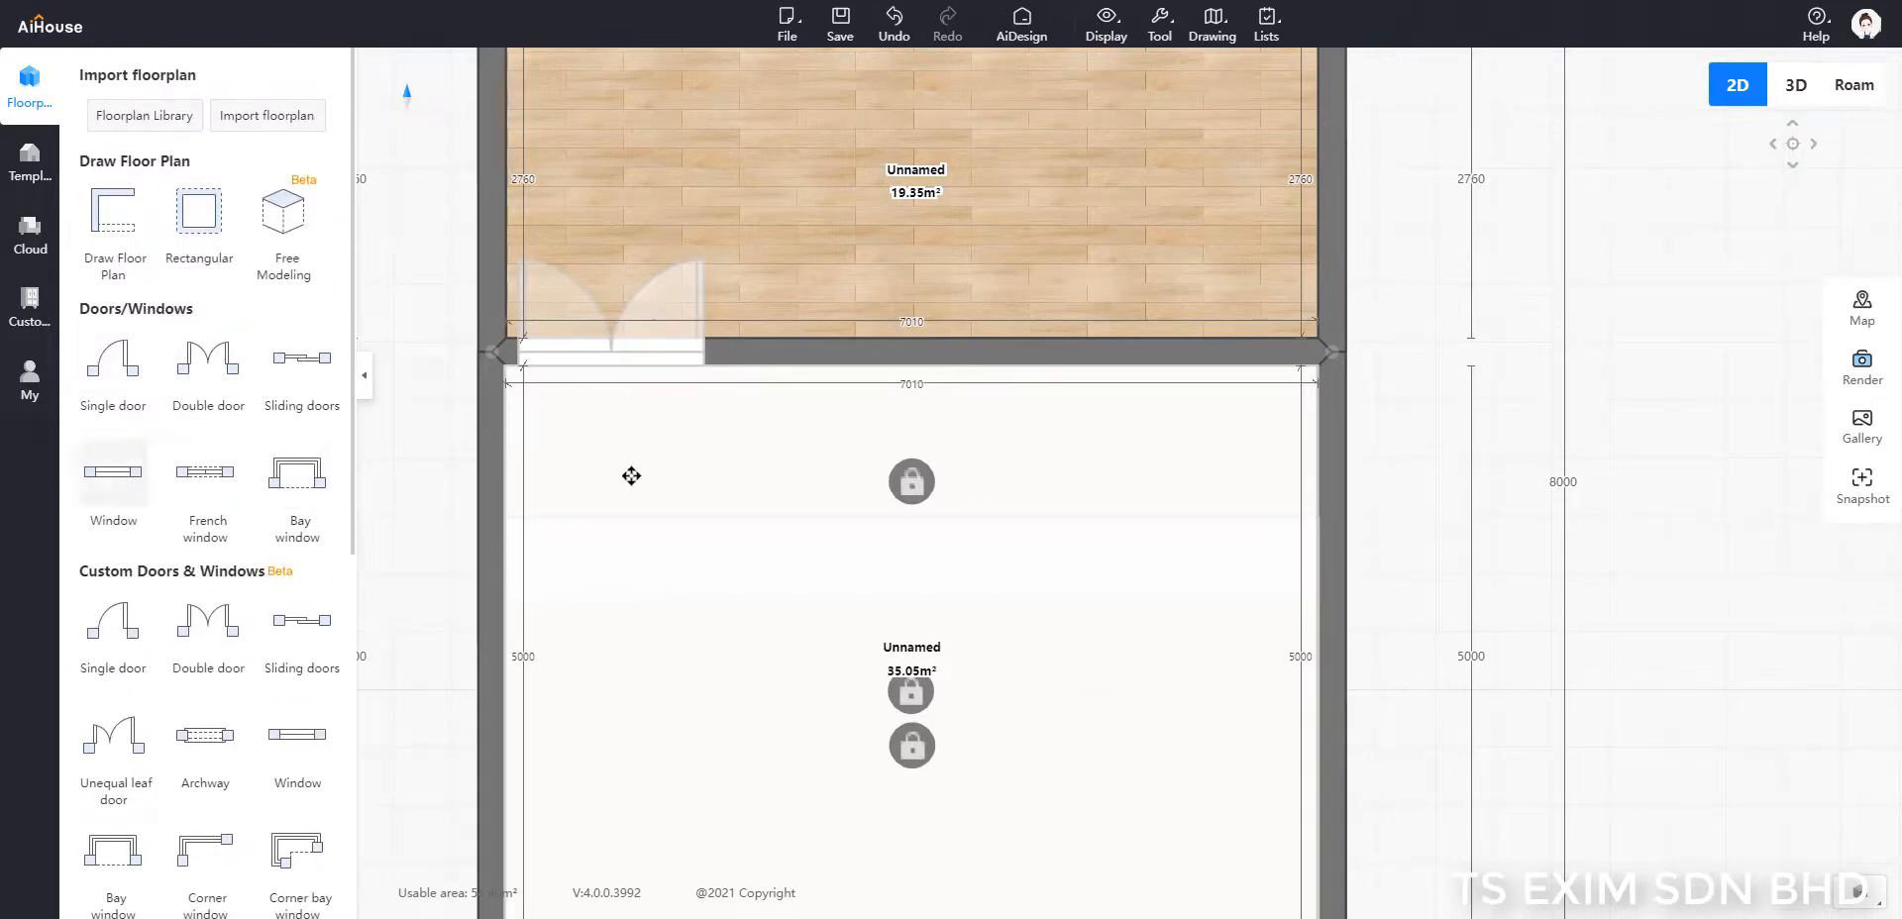
{"action": "left_click", "coordinate": [1040, 372]}
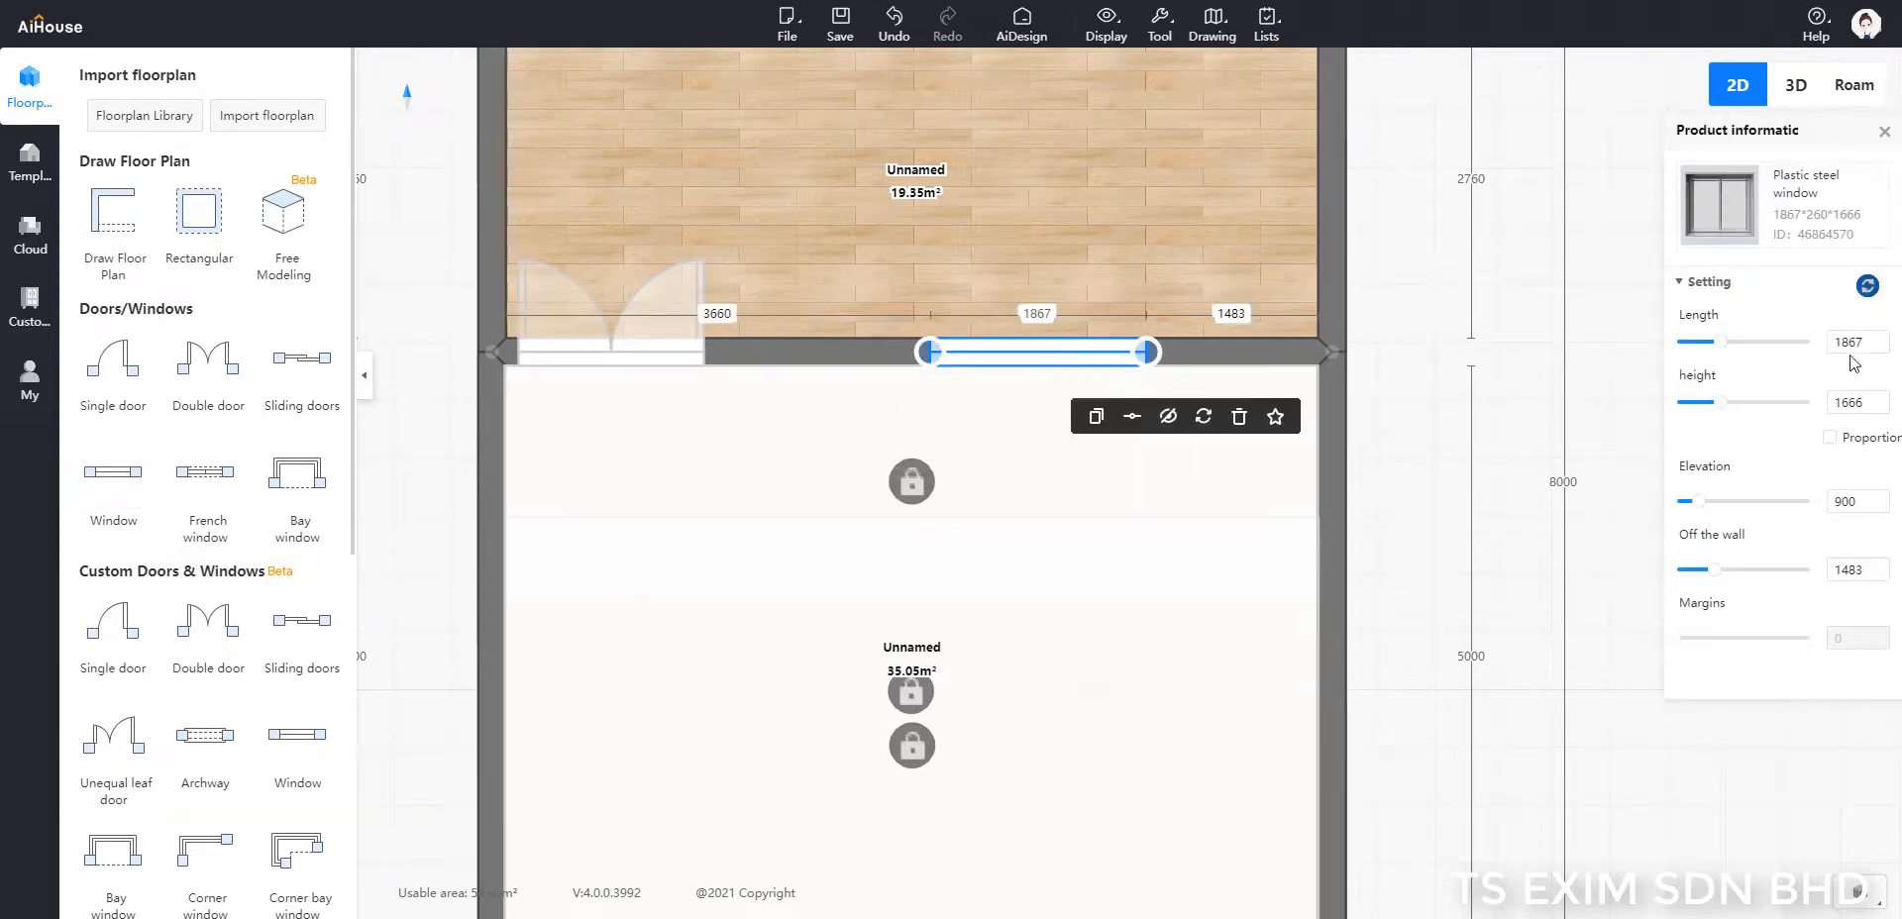
{"action": "left_click_drag", "start_coordinate": [1865, 343], "coordinate": [1819, 343]}
{"action": "type", "text": "4300"}
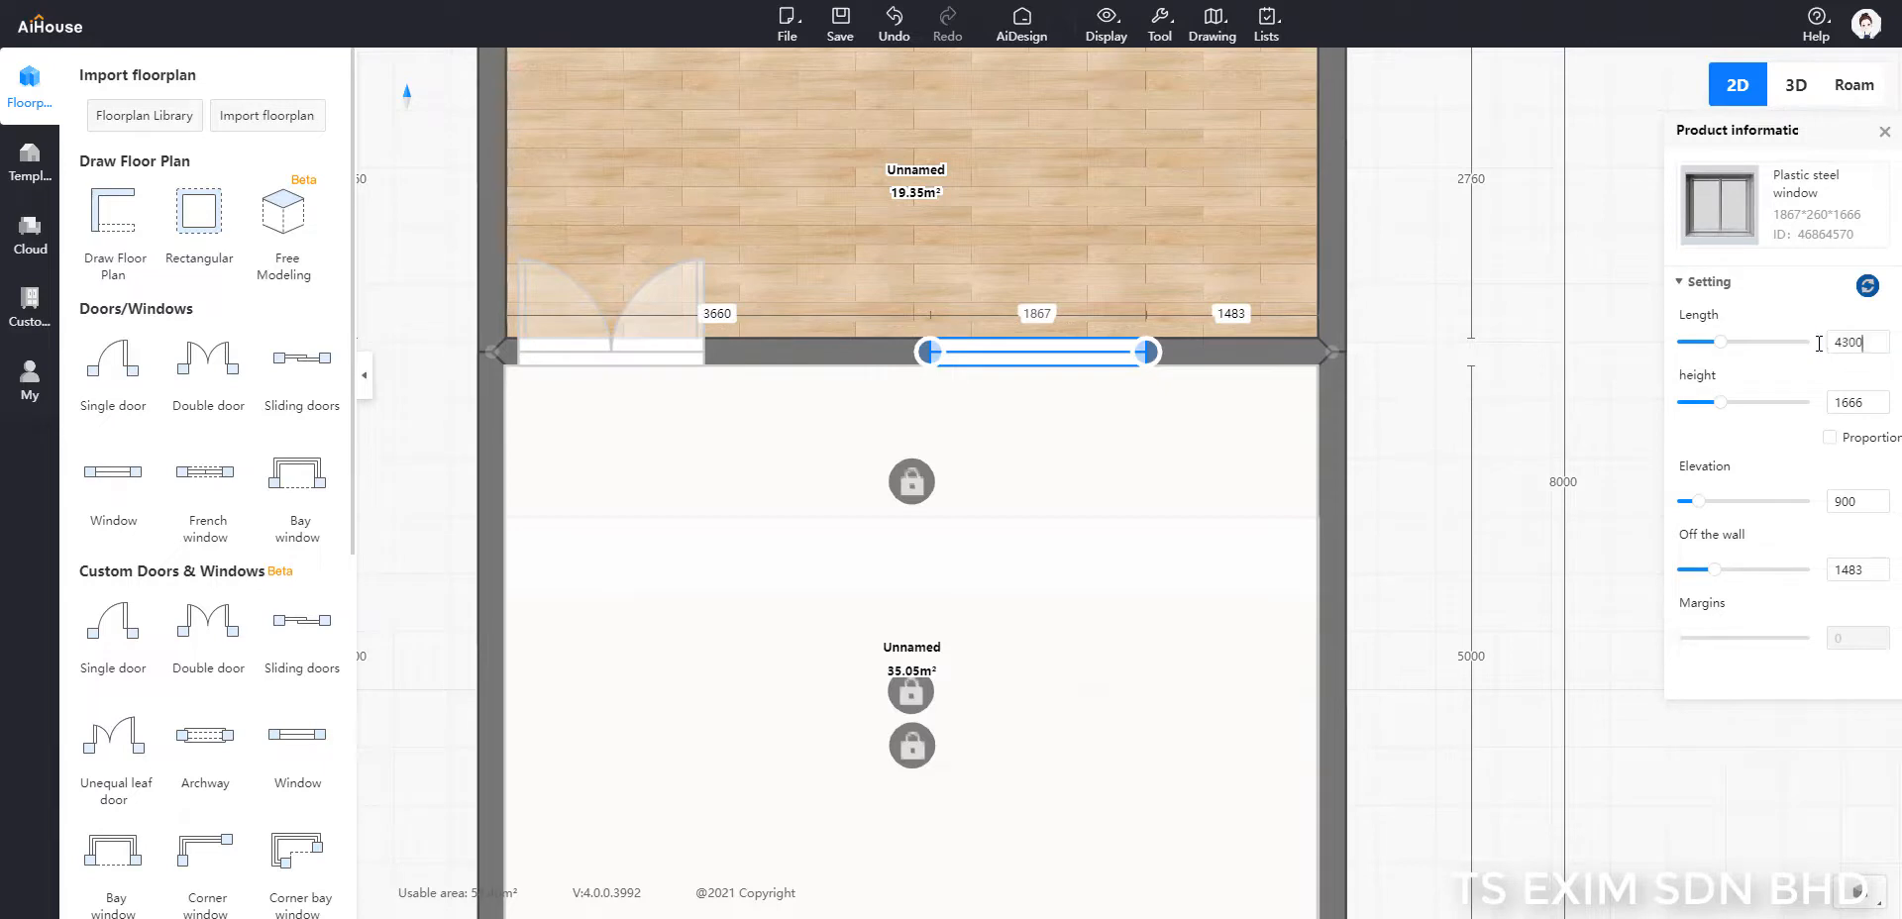
{"action": "key", "text": "Return"}
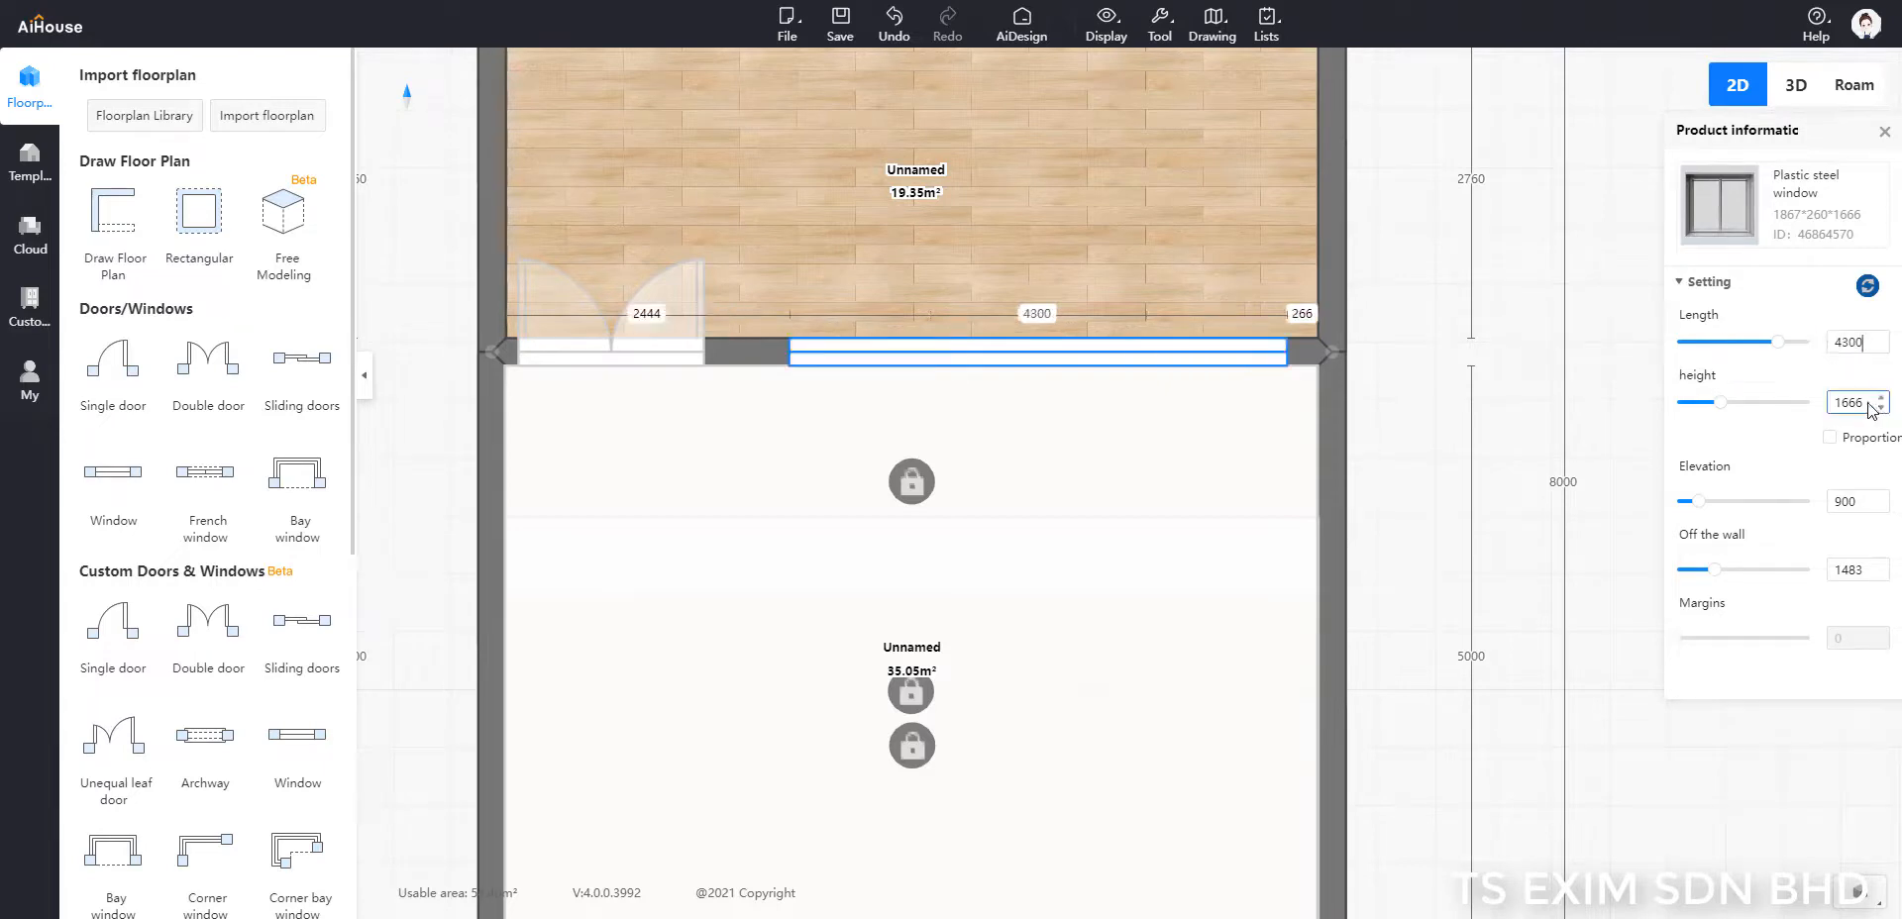
Step: Set the dividing-wall window's height to 2150 mm and its elevation to 450 mm
{"action": "left_click_drag", "start_coordinate": [1866, 403], "coordinate": [1802, 405]}
{"action": "type", "text": "2150"}
{"action": "left_click", "coordinate": [1837, 506]}
{"action": "left_click_drag", "start_coordinate": [1811, 505], "coordinate": [1800, 505]}
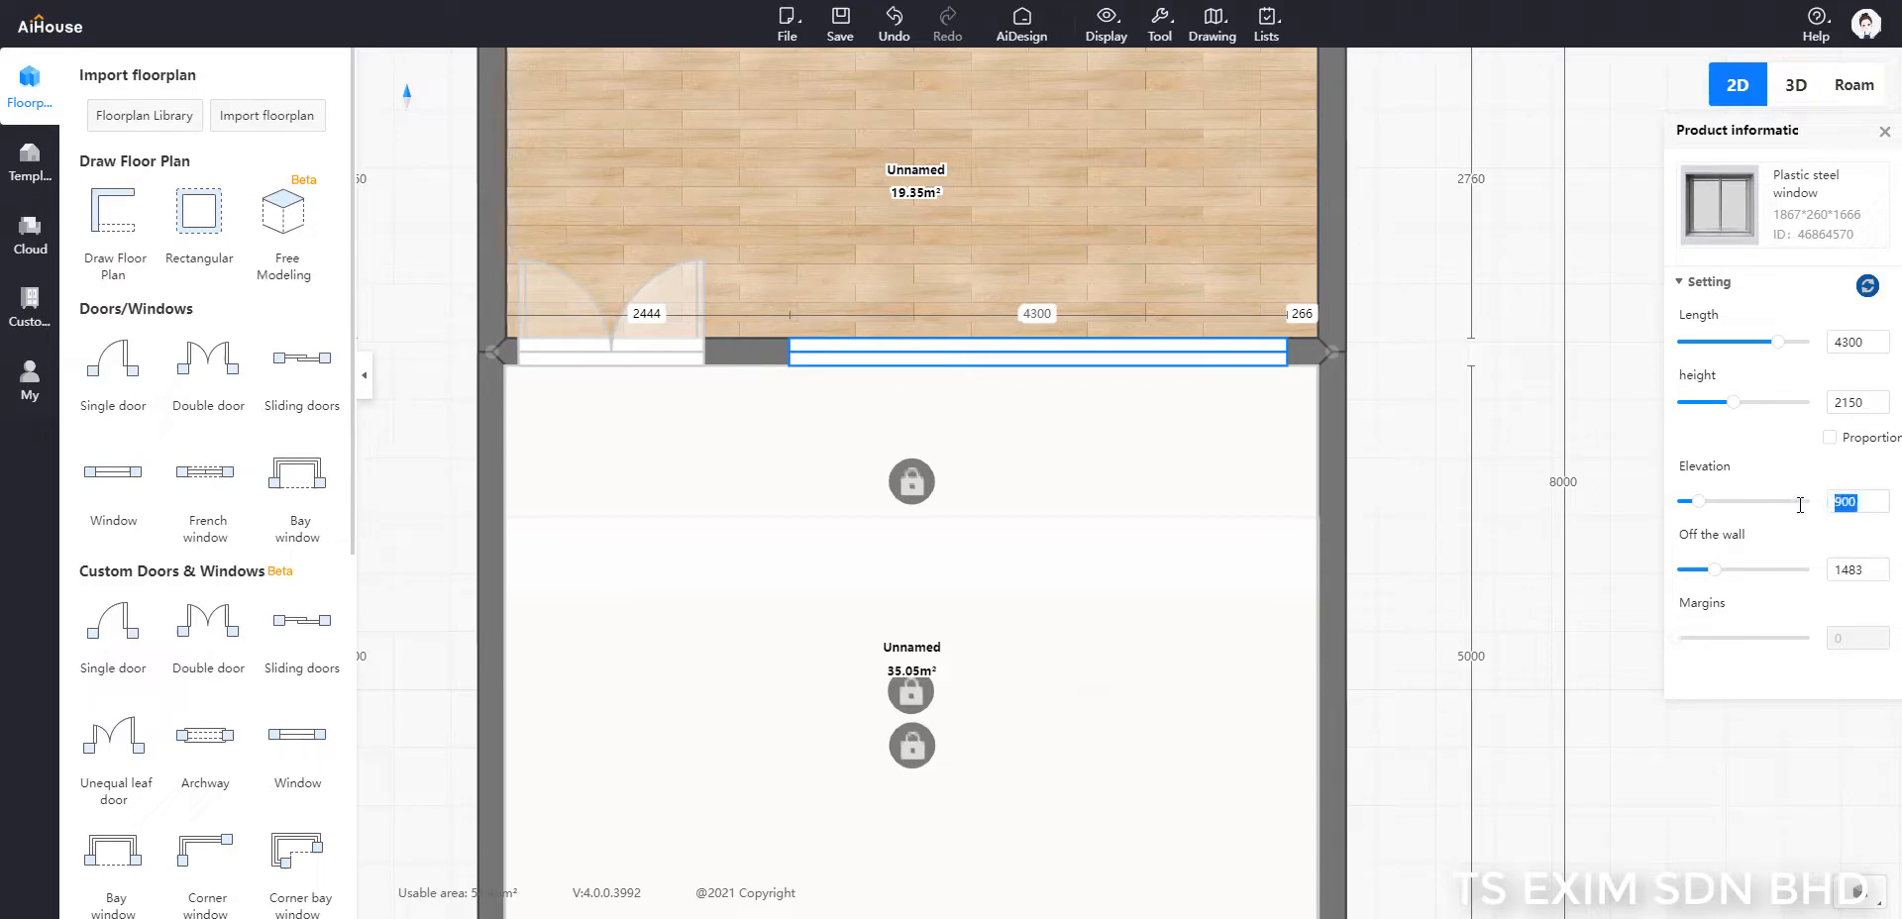
{"action": "type", "text": "450"}
{"action": "left_click", "coordinate": [1391, 381]}
{"action": "left_click", "coordinate": [1186, 355]}
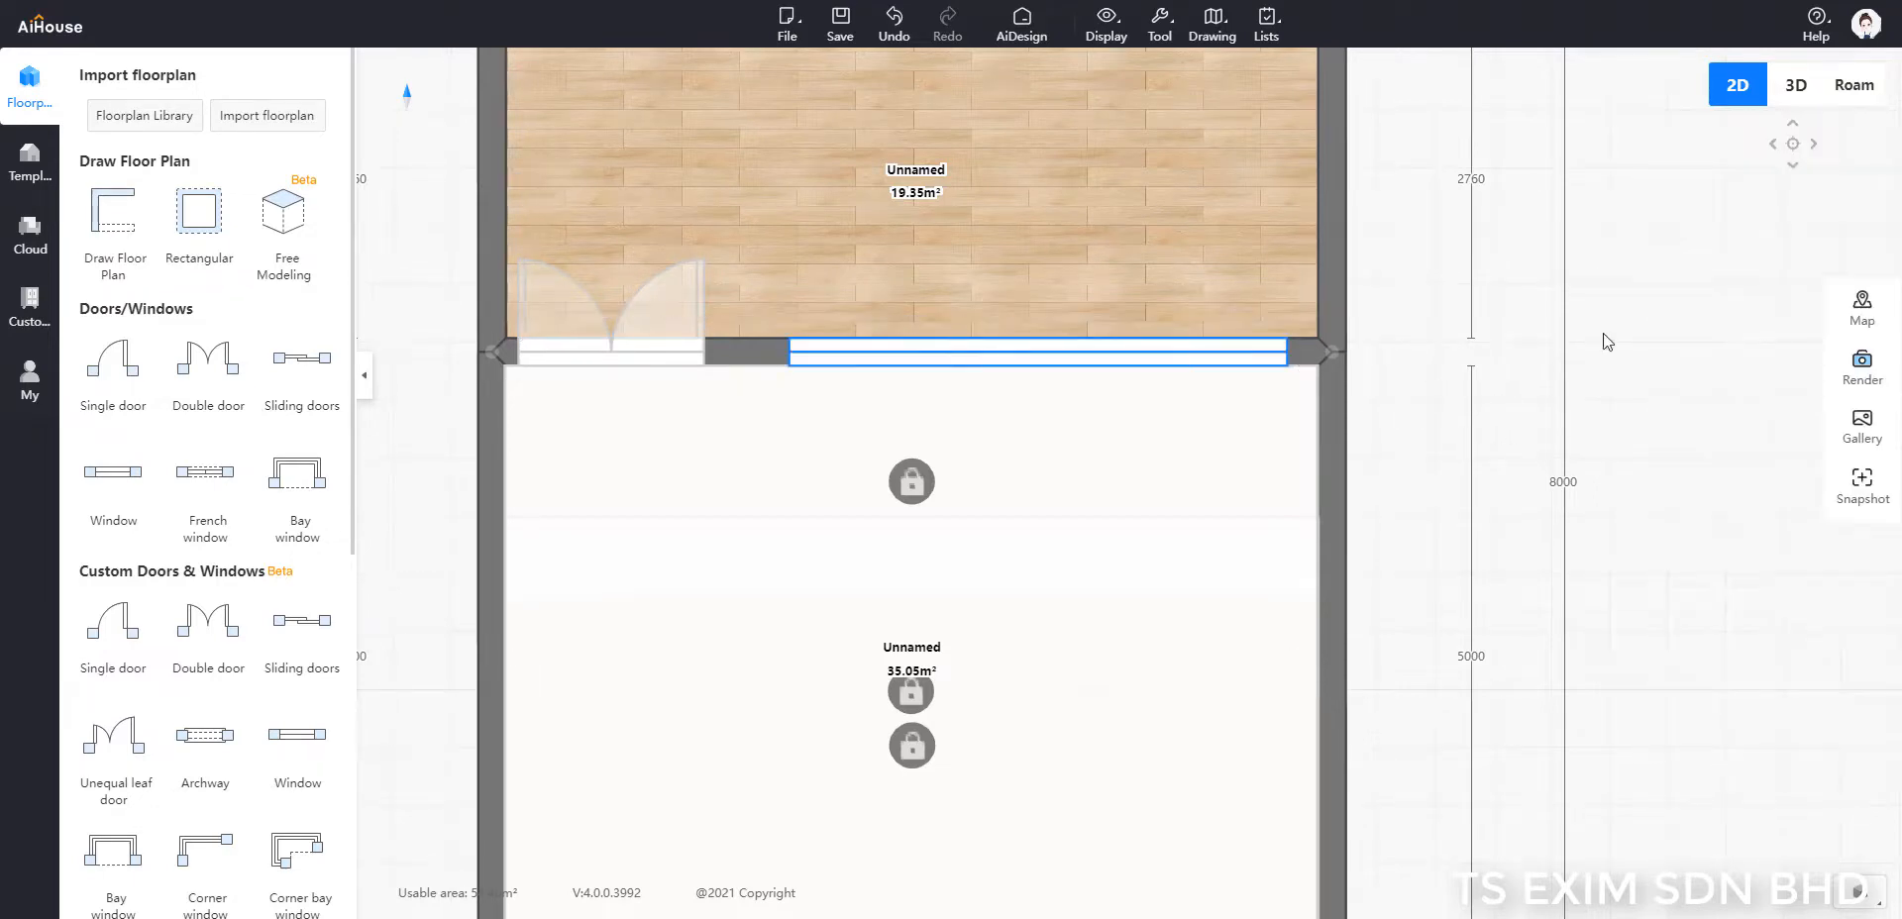
{"action": "left_click", "coordinate": [1495, 229]}
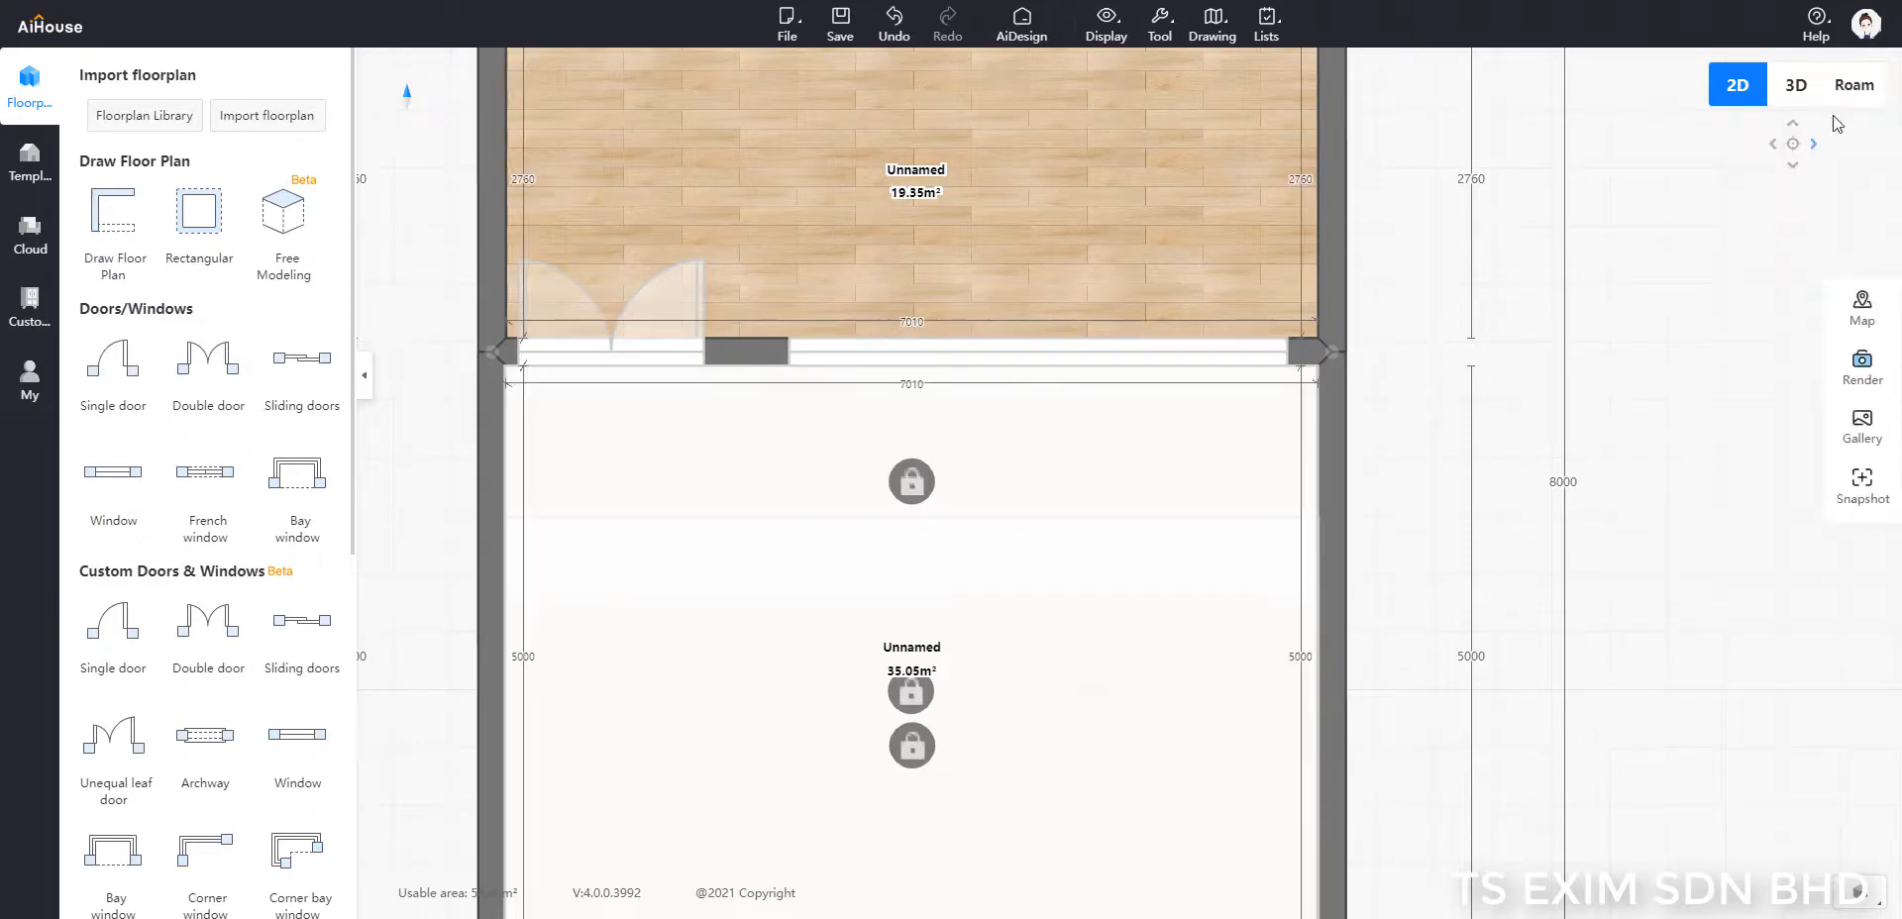
Step: In the Roam view, replace the dividing-wall window with the undivided single-pane glass model from the Plastic-steel category
{"action": "left_click", "coordinate": [1854, 87]}
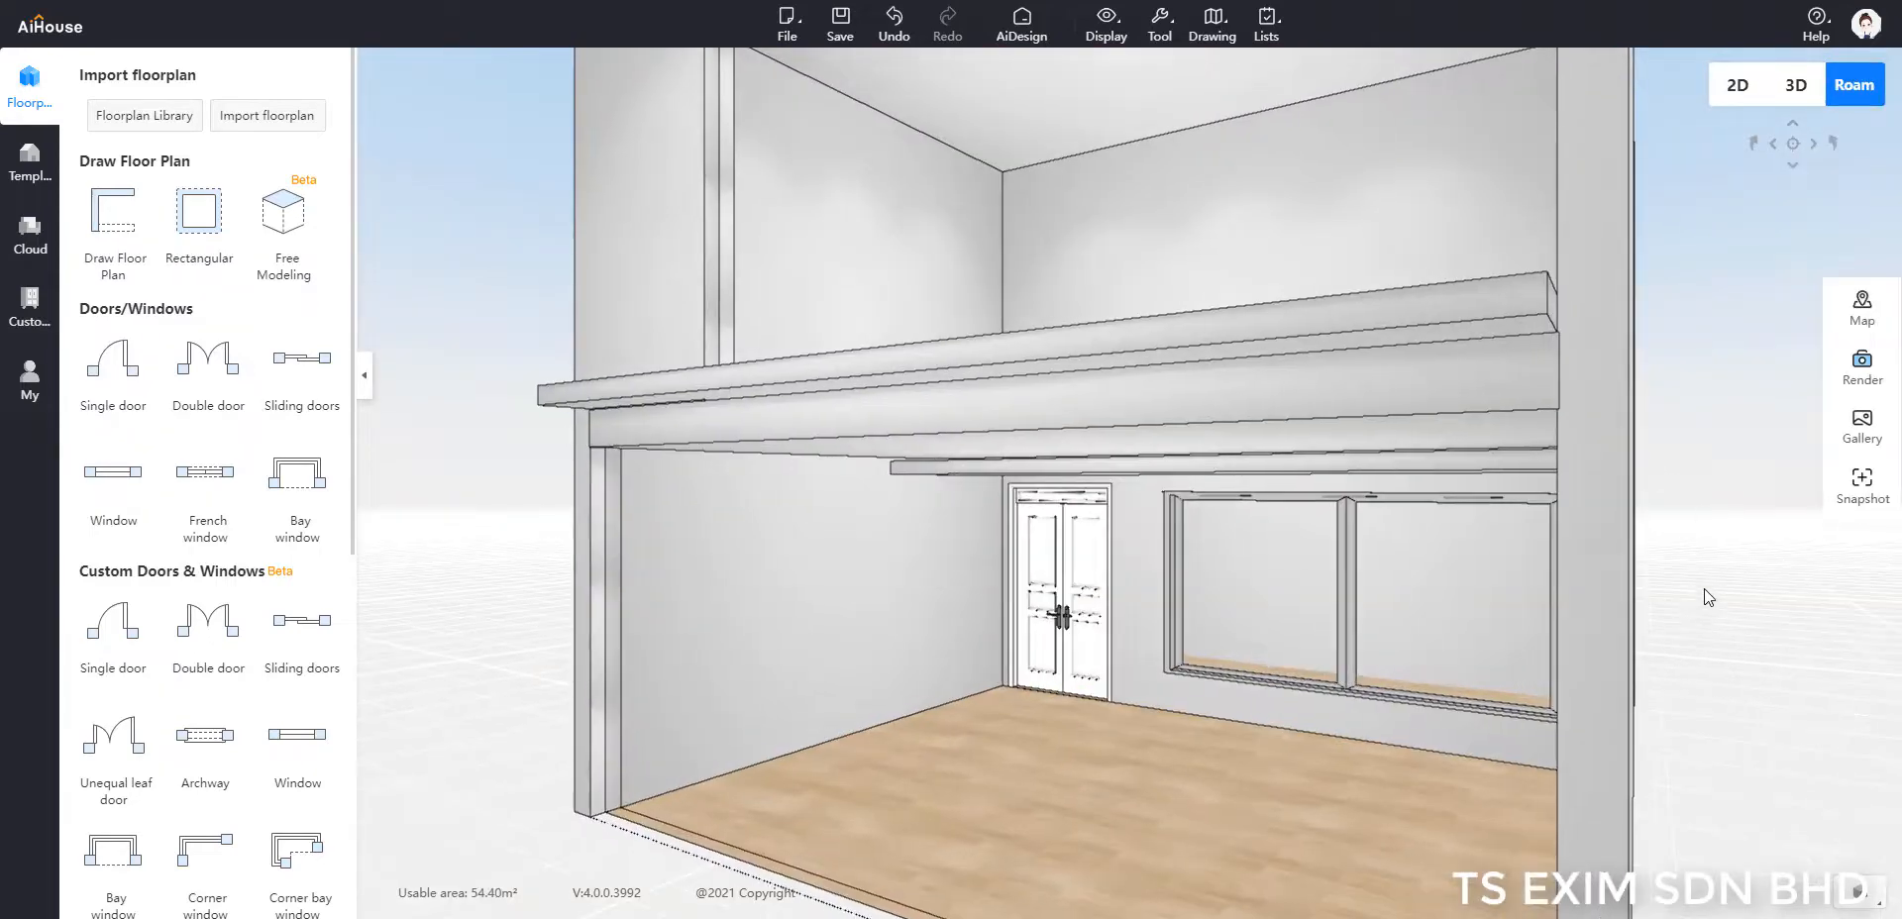
{"action": "left_click_drag", "start_coordinate": [1704, 588], "coordinate": [1744, 593]}
{"action": "scroll", "coordinate": [1716, 608], "scroll_direction": "up", "scroll_amount": 2}
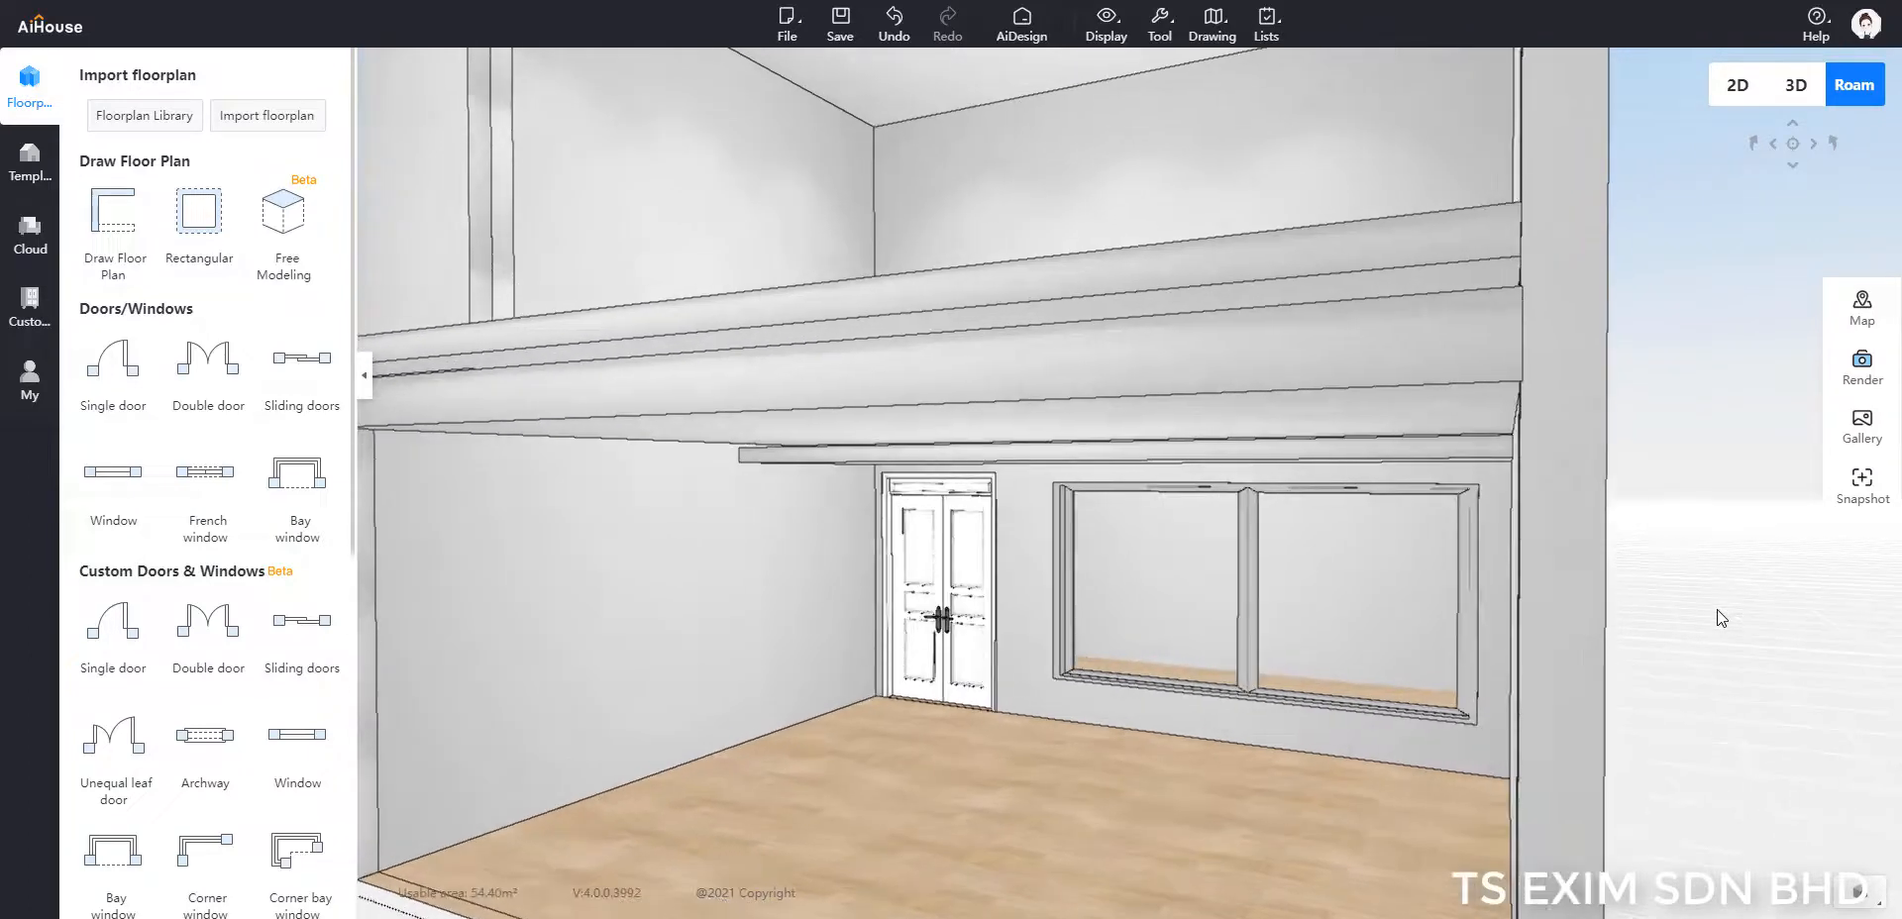
{"action": "left_click", "coordinate": [1072, 600]}
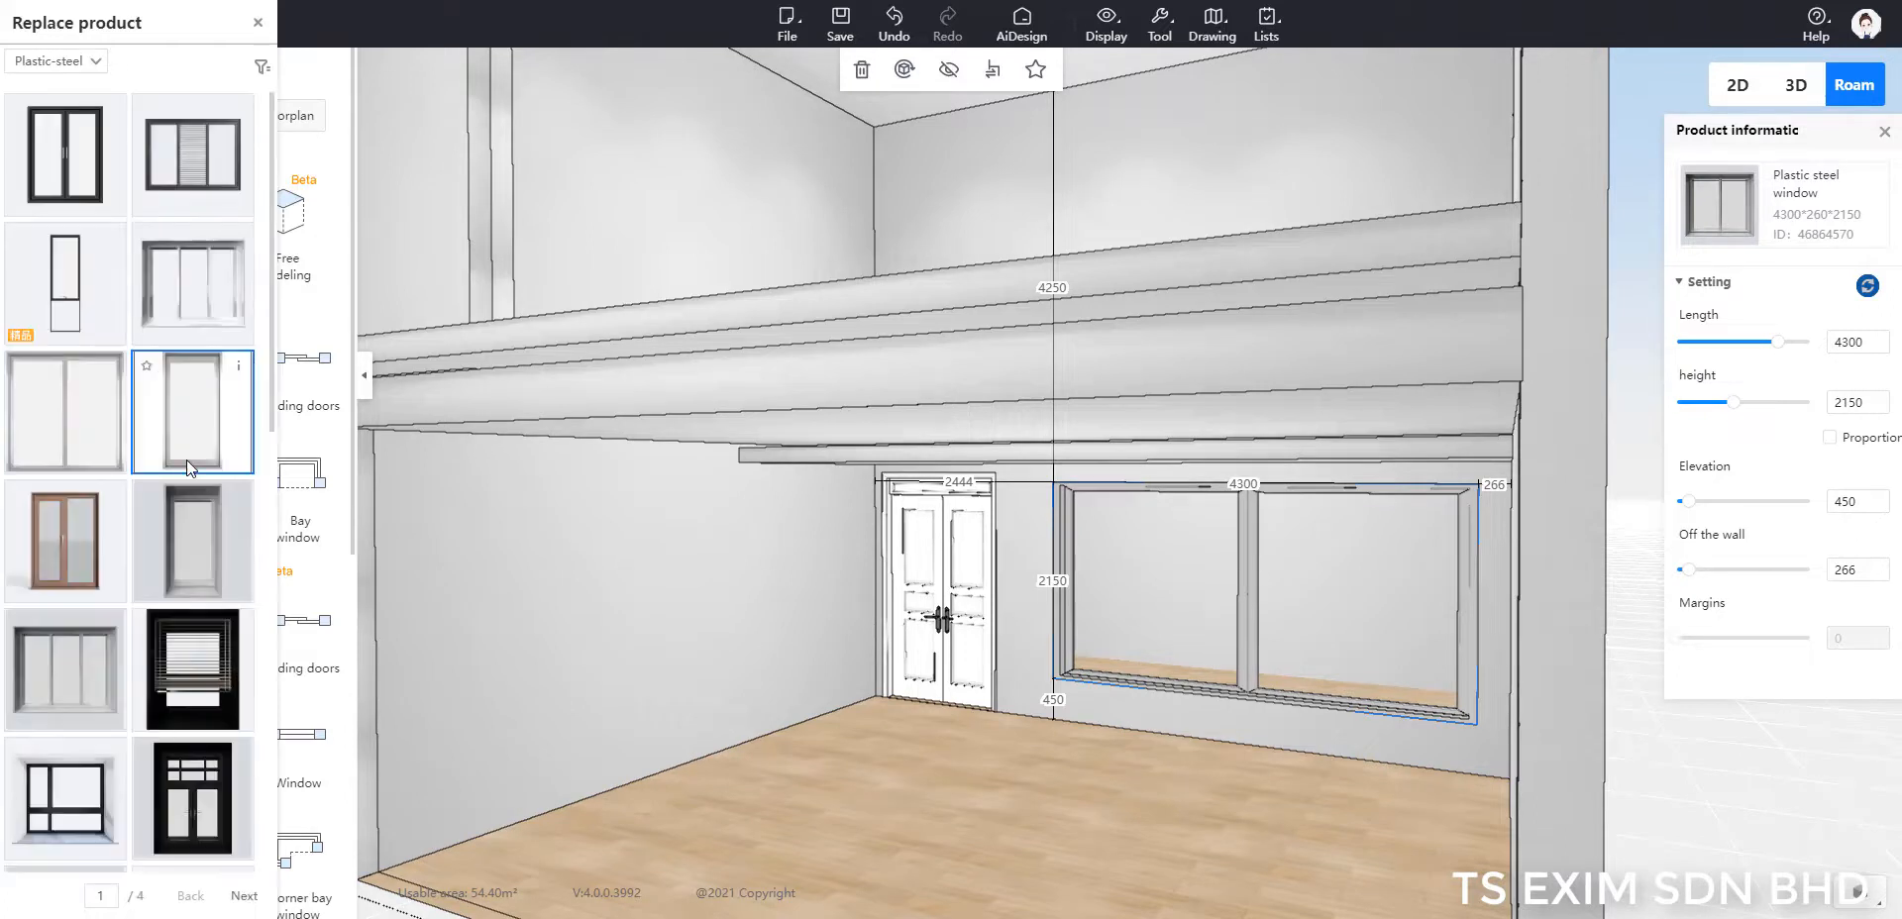
{"action": "scroll", "coordinate": [198, 525], "scroll_direction": "down", "scroll_amount": 1}
{"action": "scroll", "coordinate": [212, 557], "scroll_direction": "down", "scroll_amount": 5}
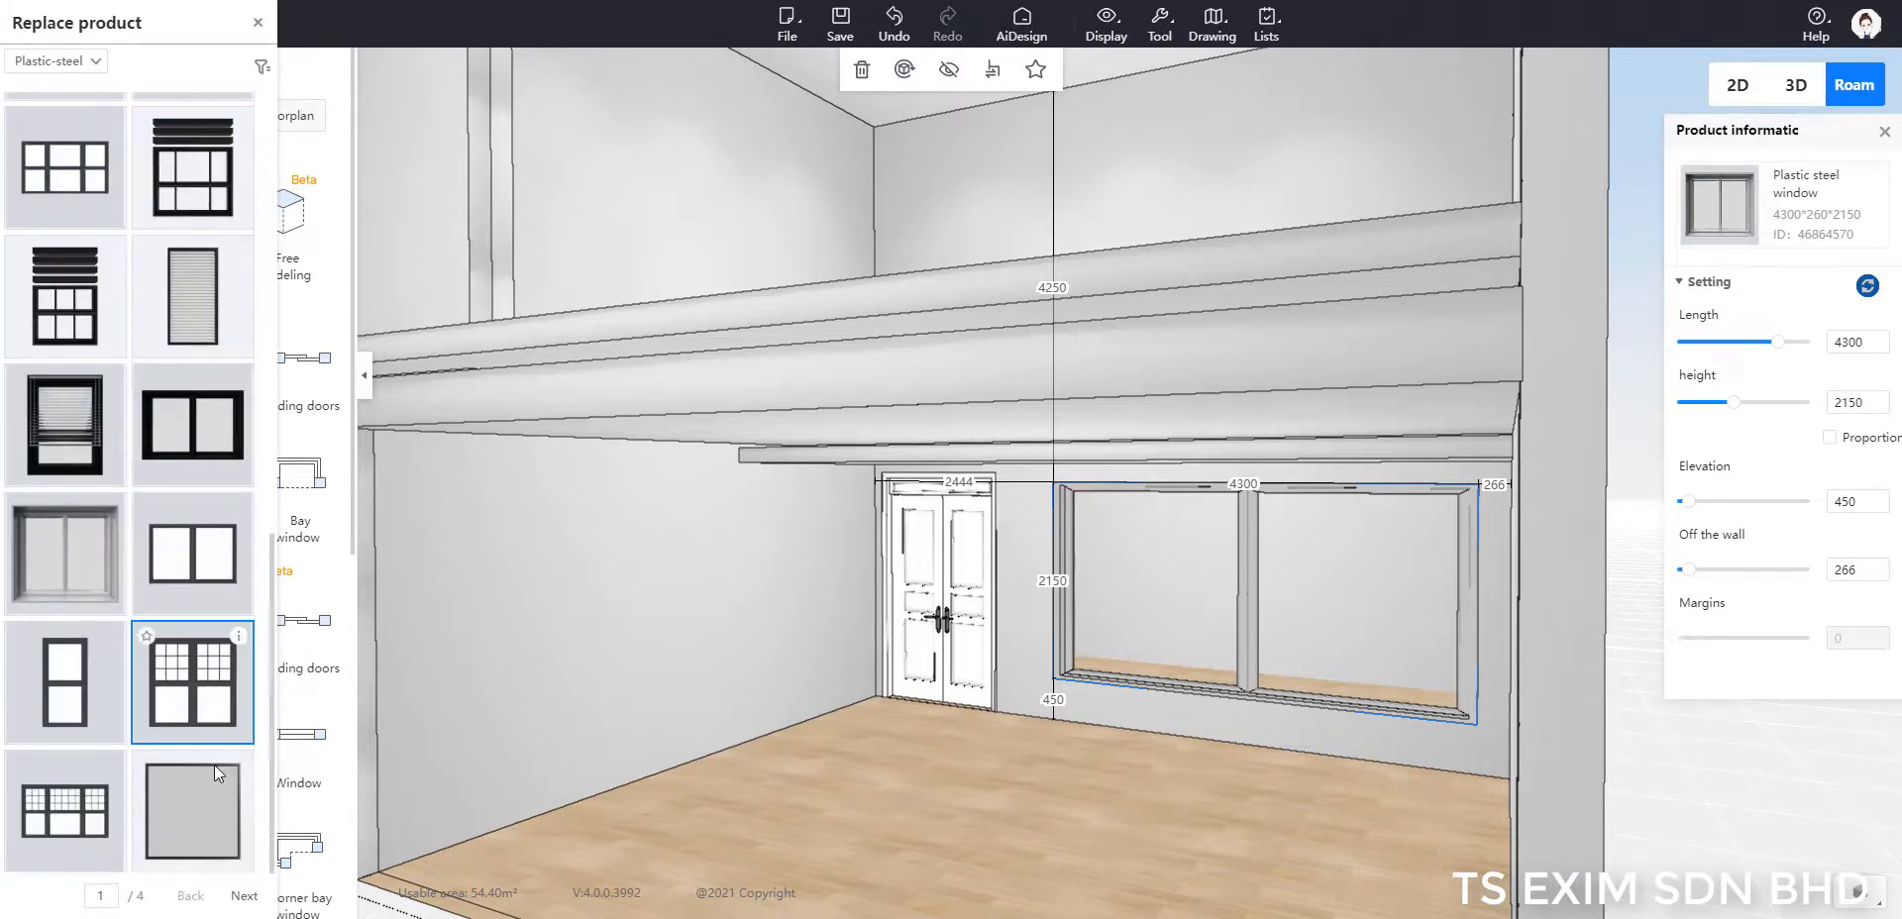
{"action": "left_click", "coordinate": [181, 818]}
{"action": "left_click", "coordinate": [919, 513]}
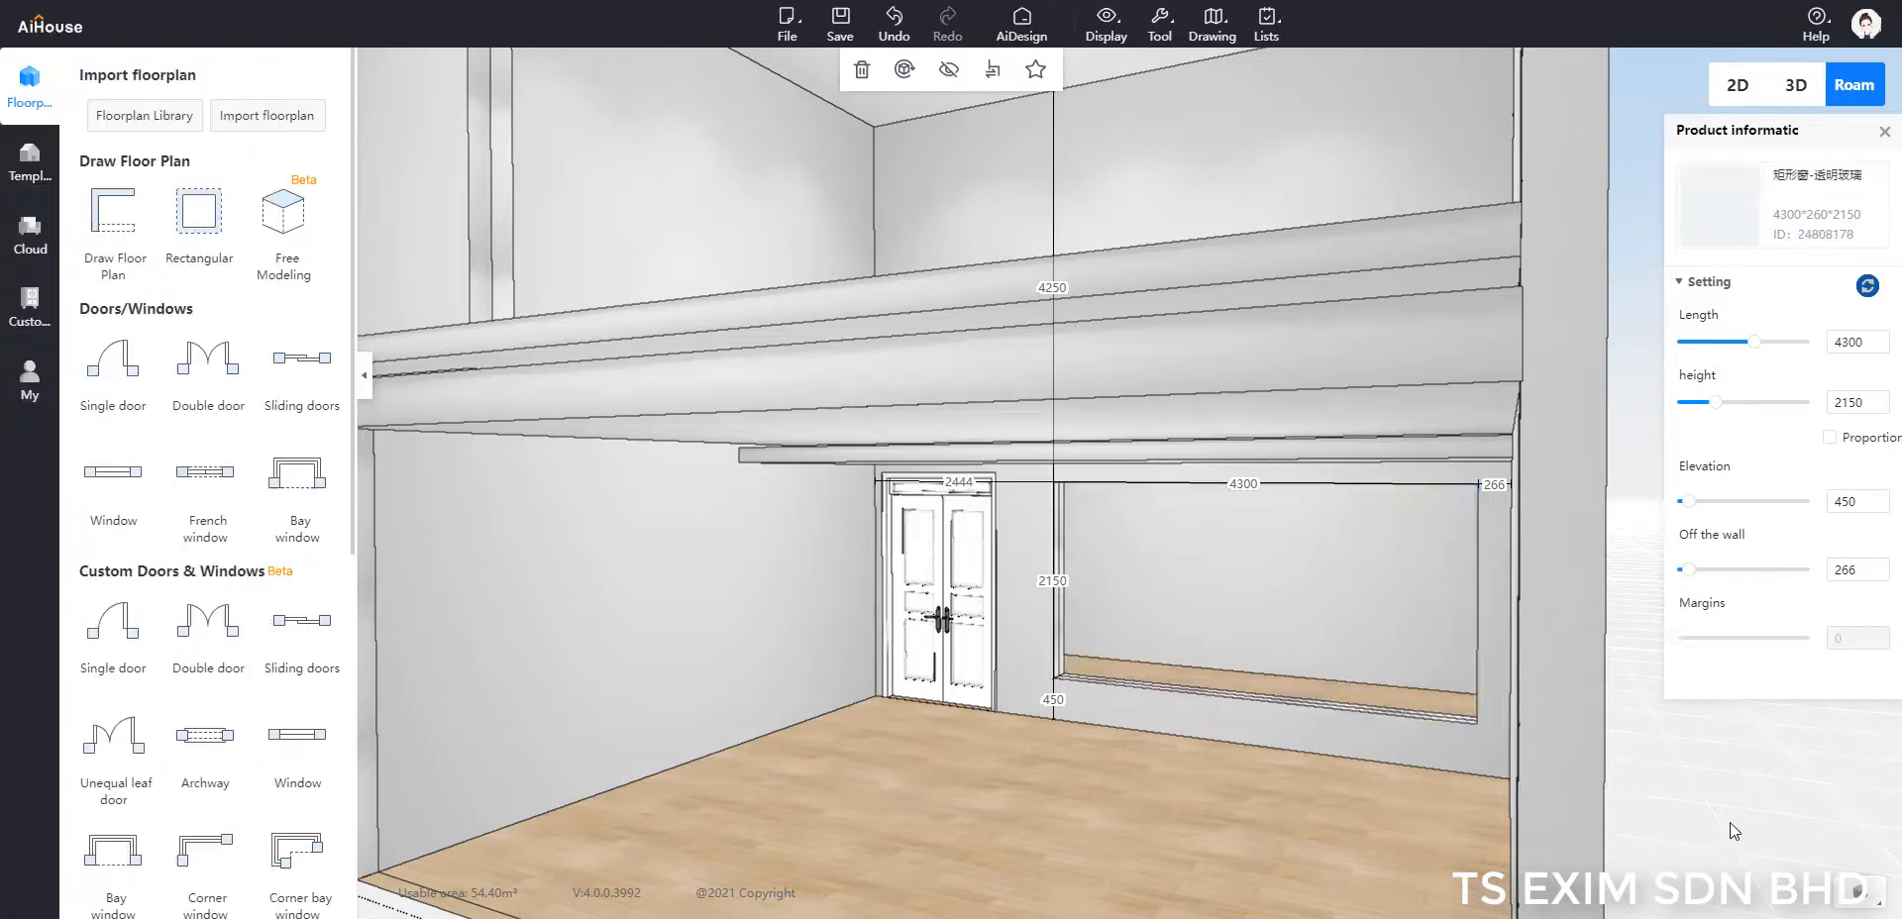
{"action": "left_click", "coordinate": [1770, 828]}
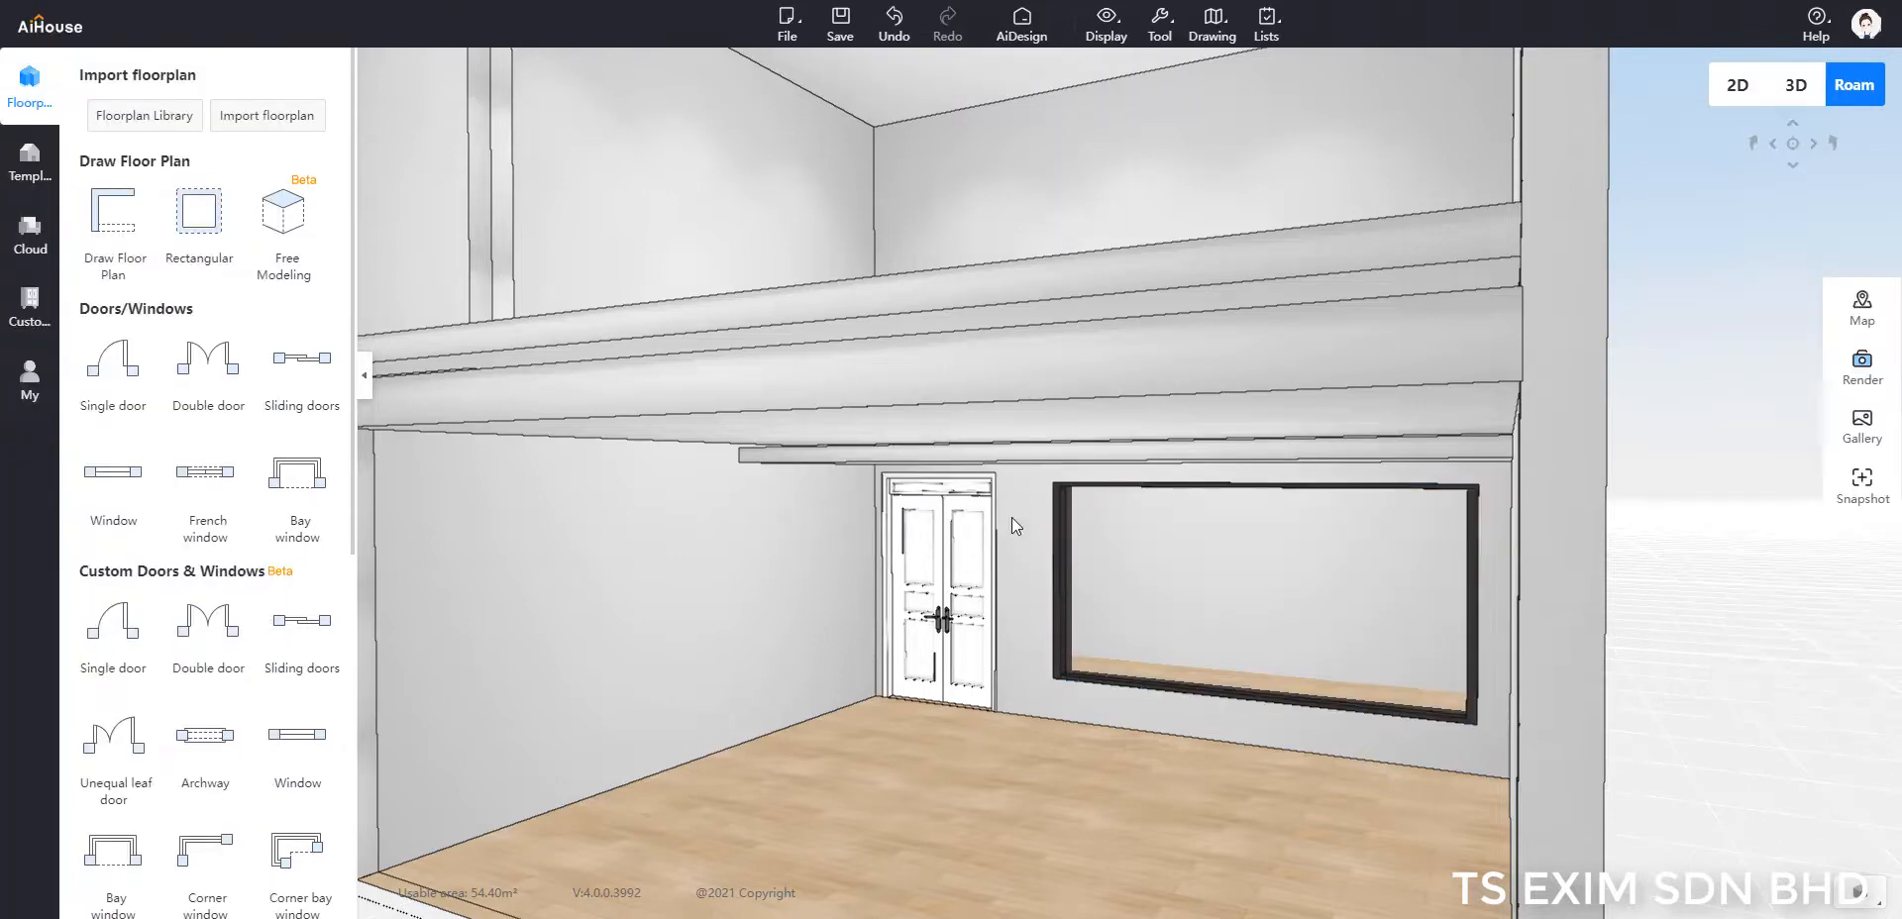
Step: Place a 400 mm column in the 2D plan against the dividing wall and stretch it about 4922 mm towards the open front
{"action": "scroll", "coordinate": [1667, 553], "scroll_direction": "down", "scroll_amount": 5}
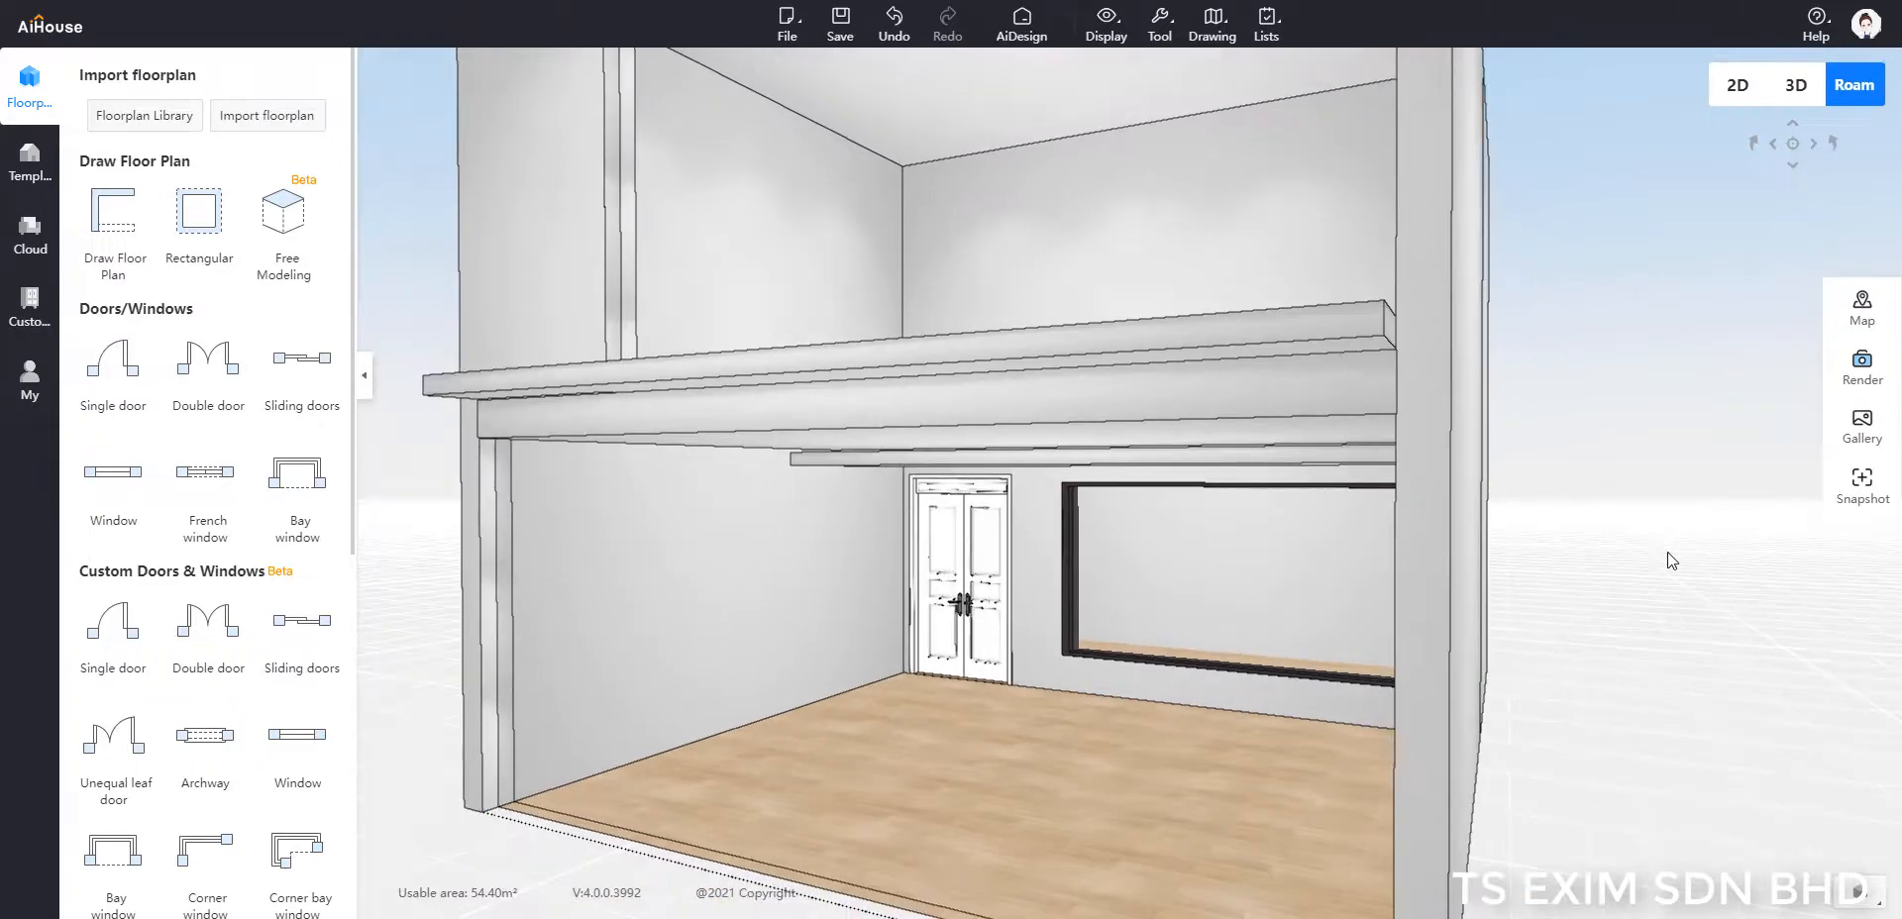
{"action": "scroll", "coordinate": [1675, 532], "scroll_direction": "up", "scroll_amount": 3}
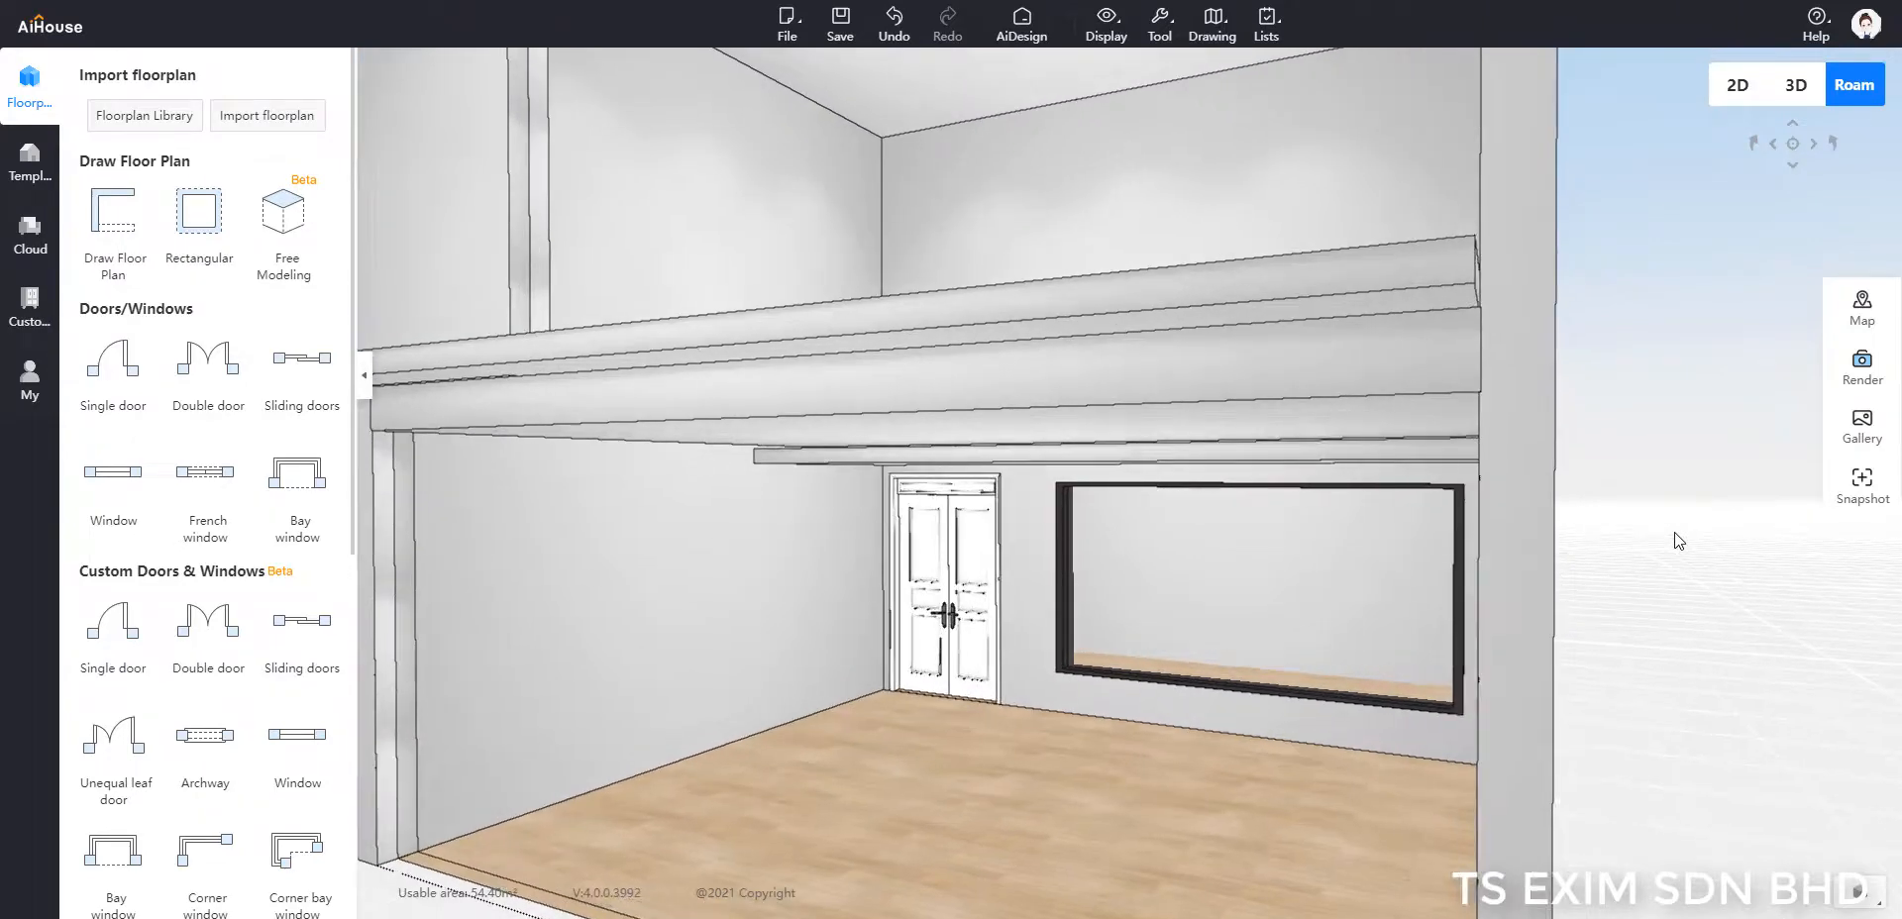
{"action": "key", "text": "q"}
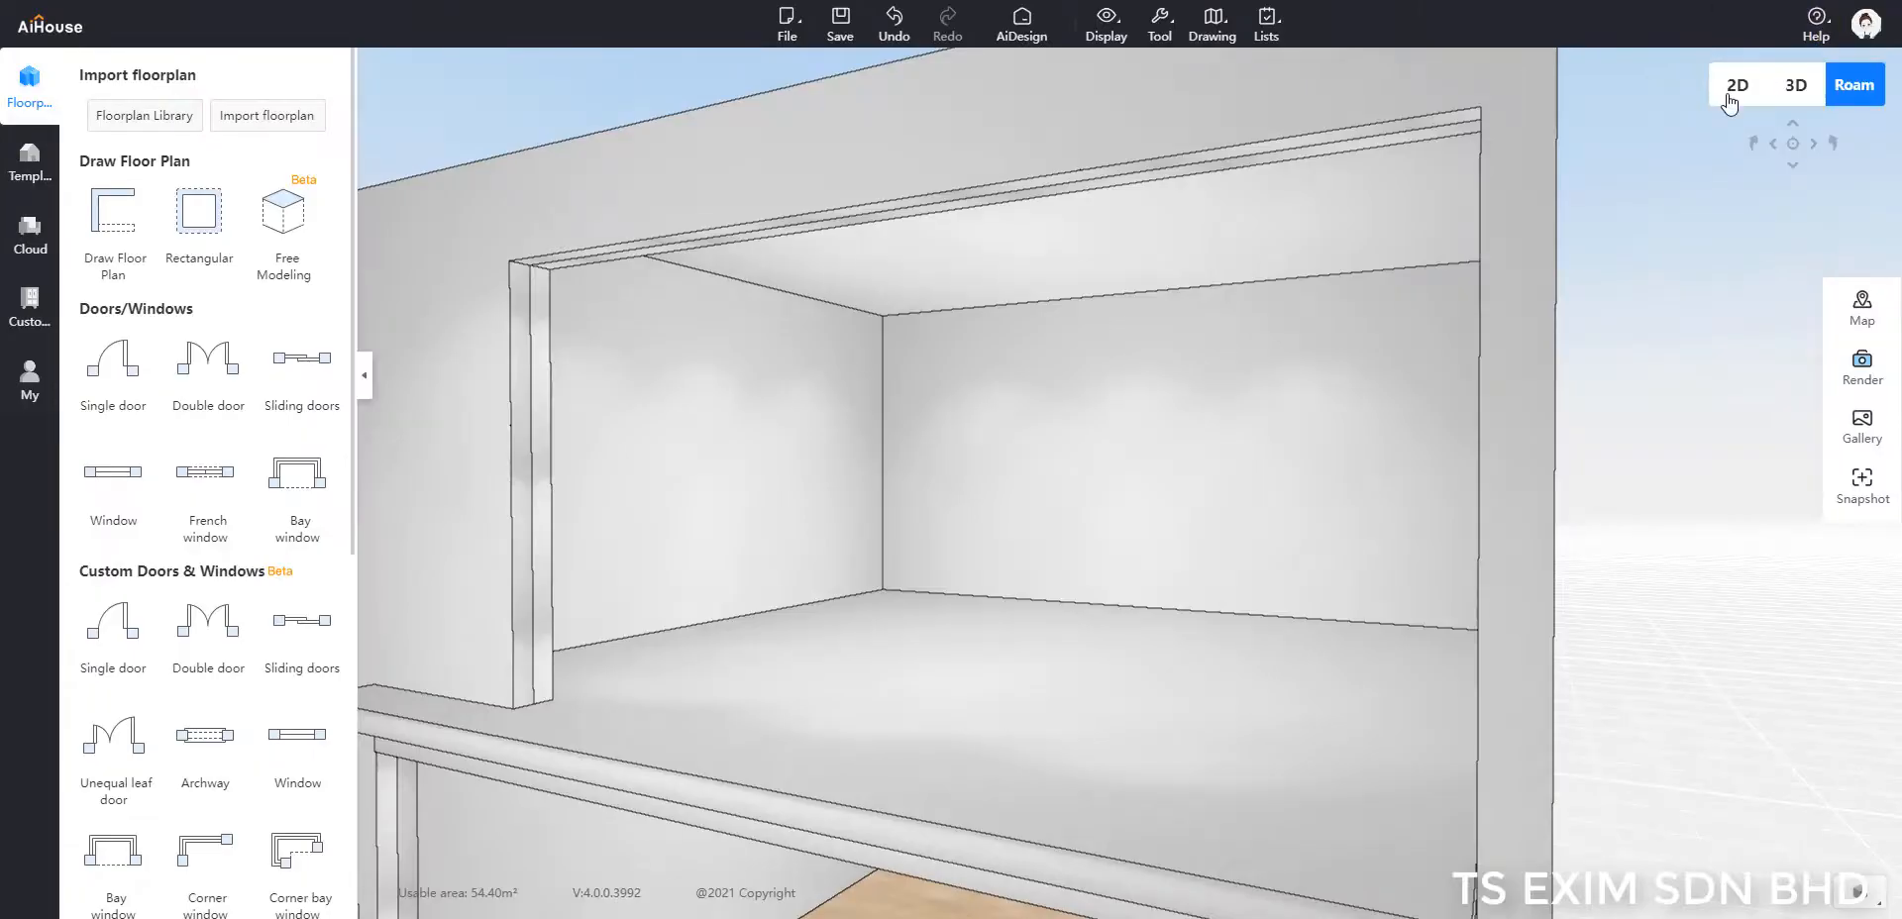
{"action": "left_click", "coordinate": [1736, 87]}
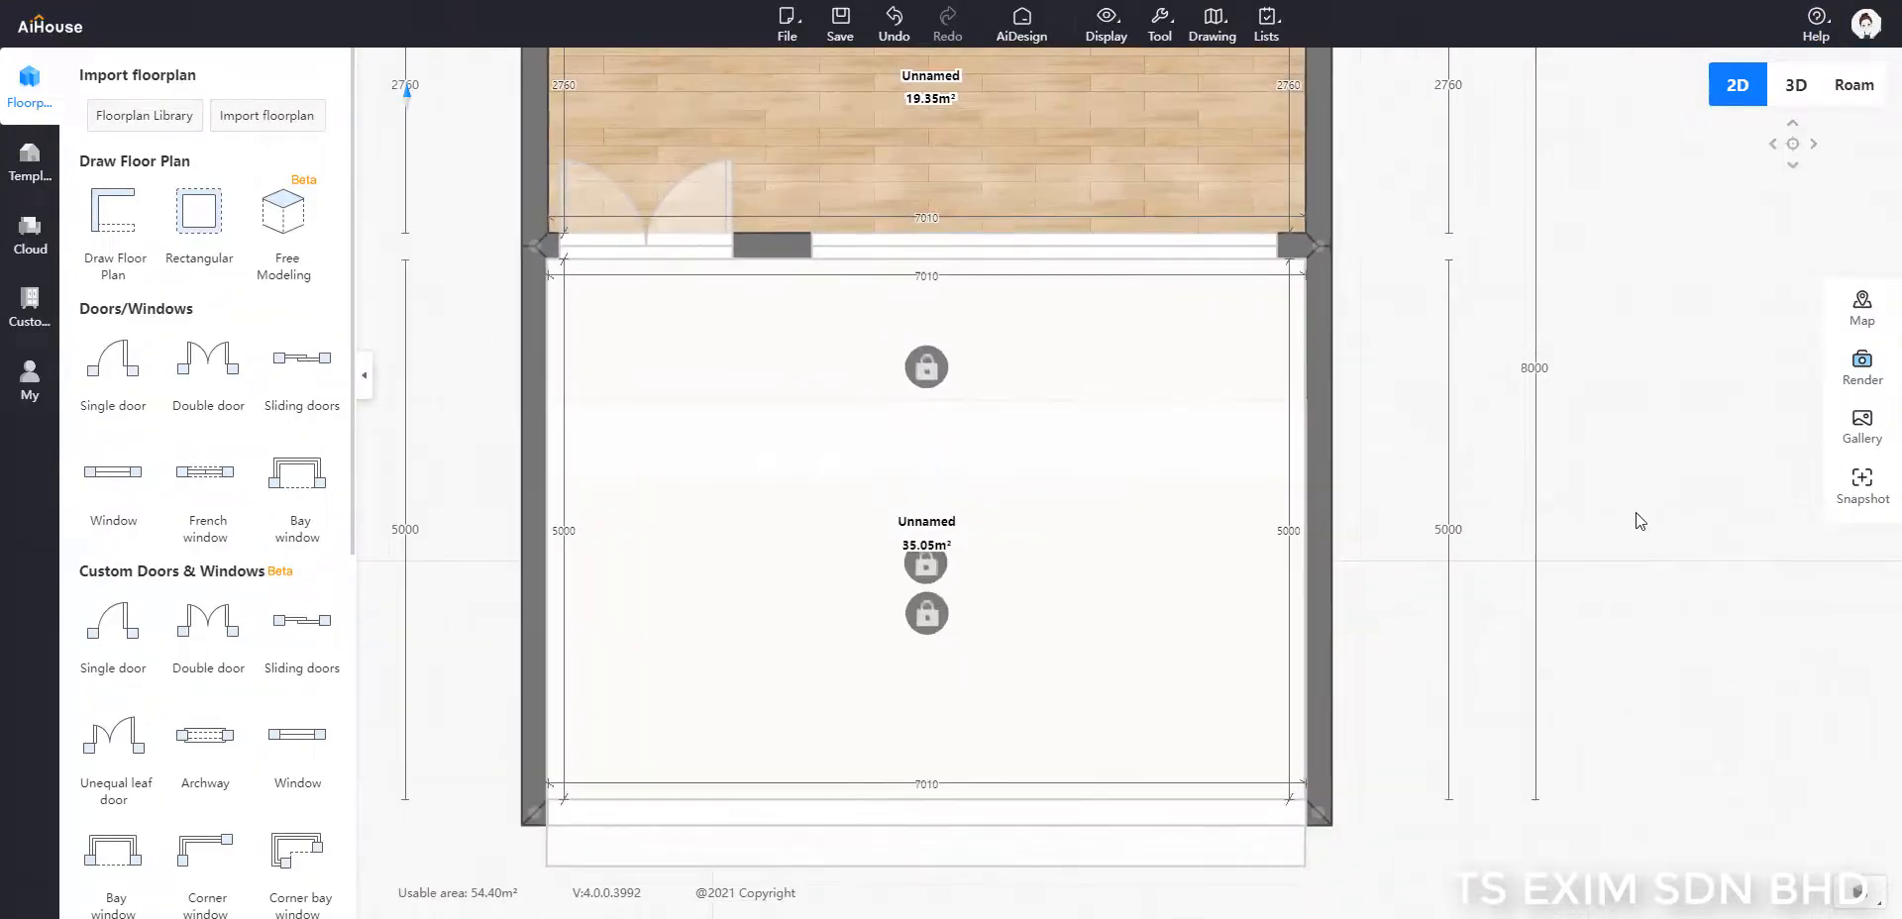
{"action": "scroll", "coordinate": [158, 495], "scroll_direction": "down", "scroll_amount": 6}
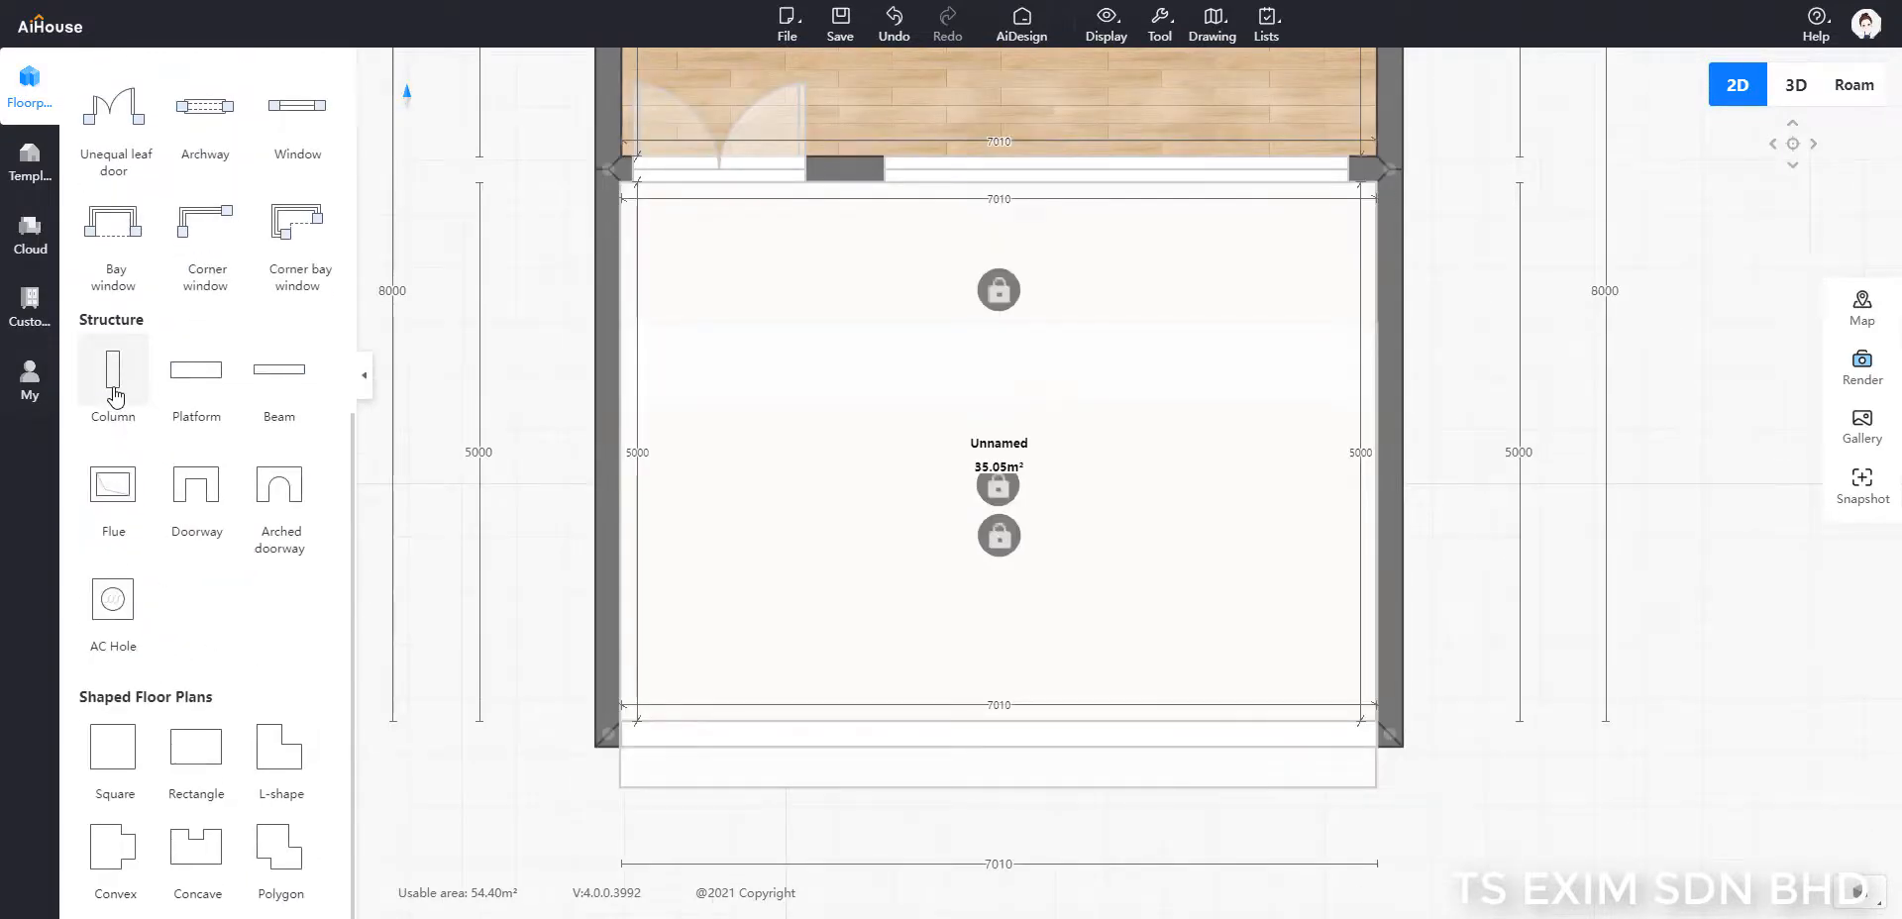
{"action": "left_click", "coordinate": [113, 394]}
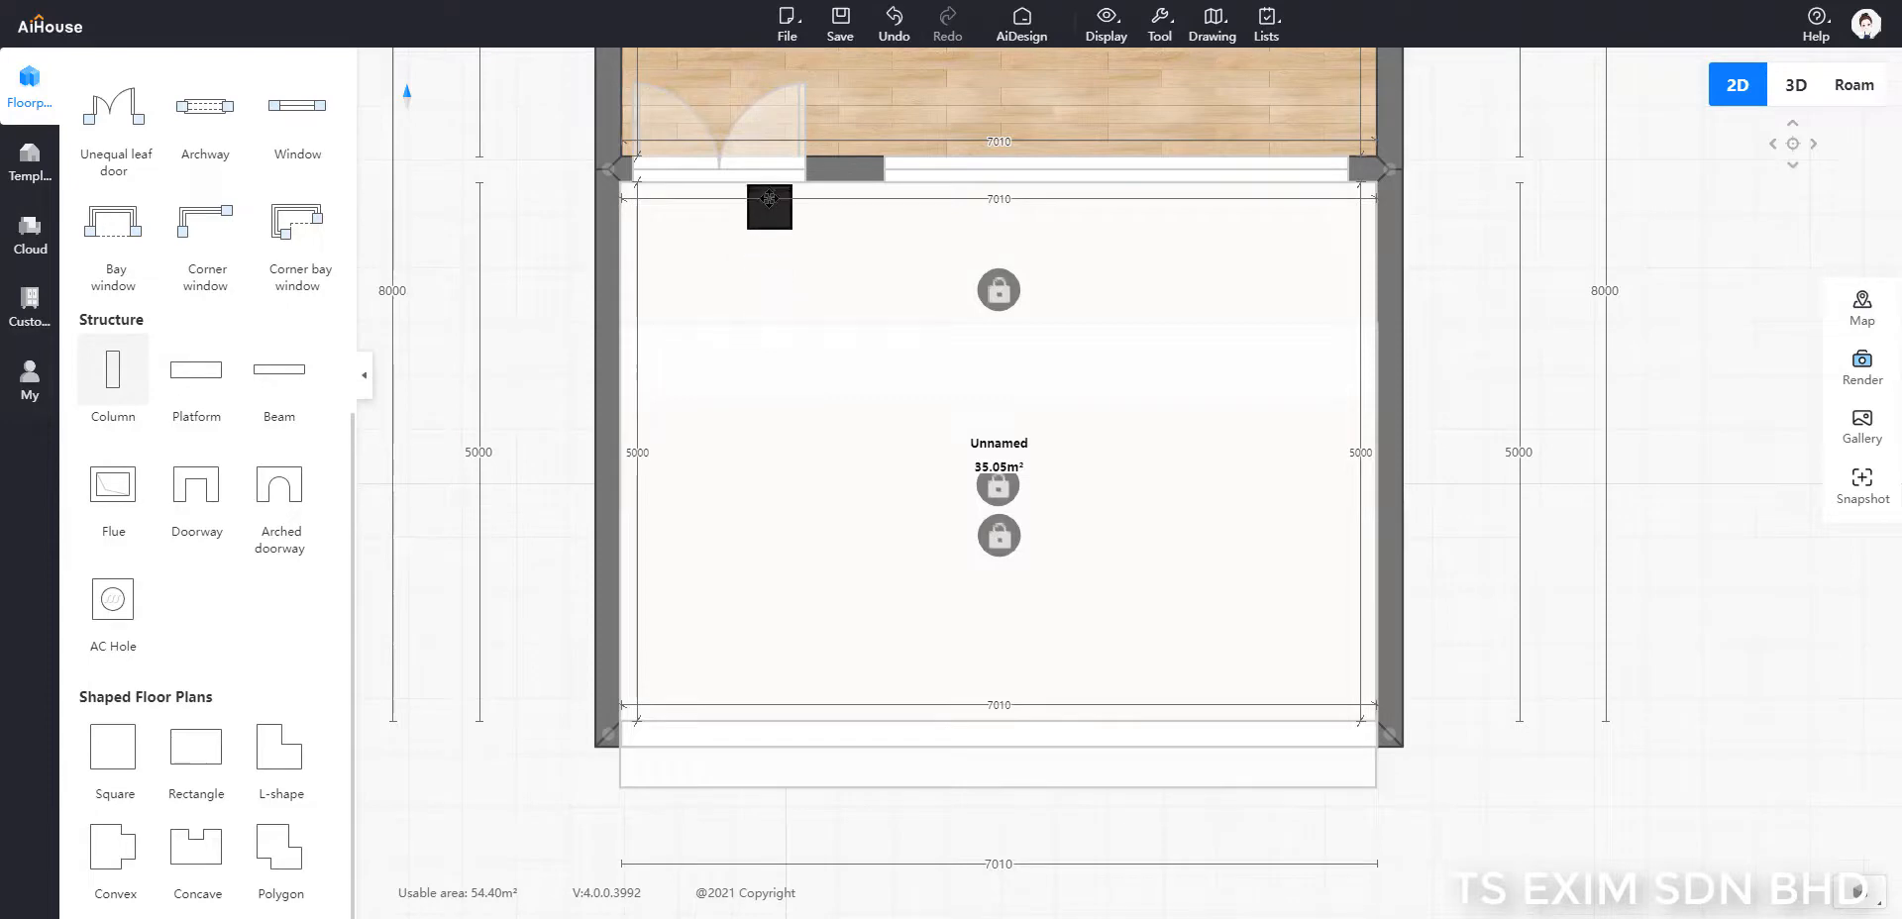
{"action": "left_click", "coordinate": [771, 203]}
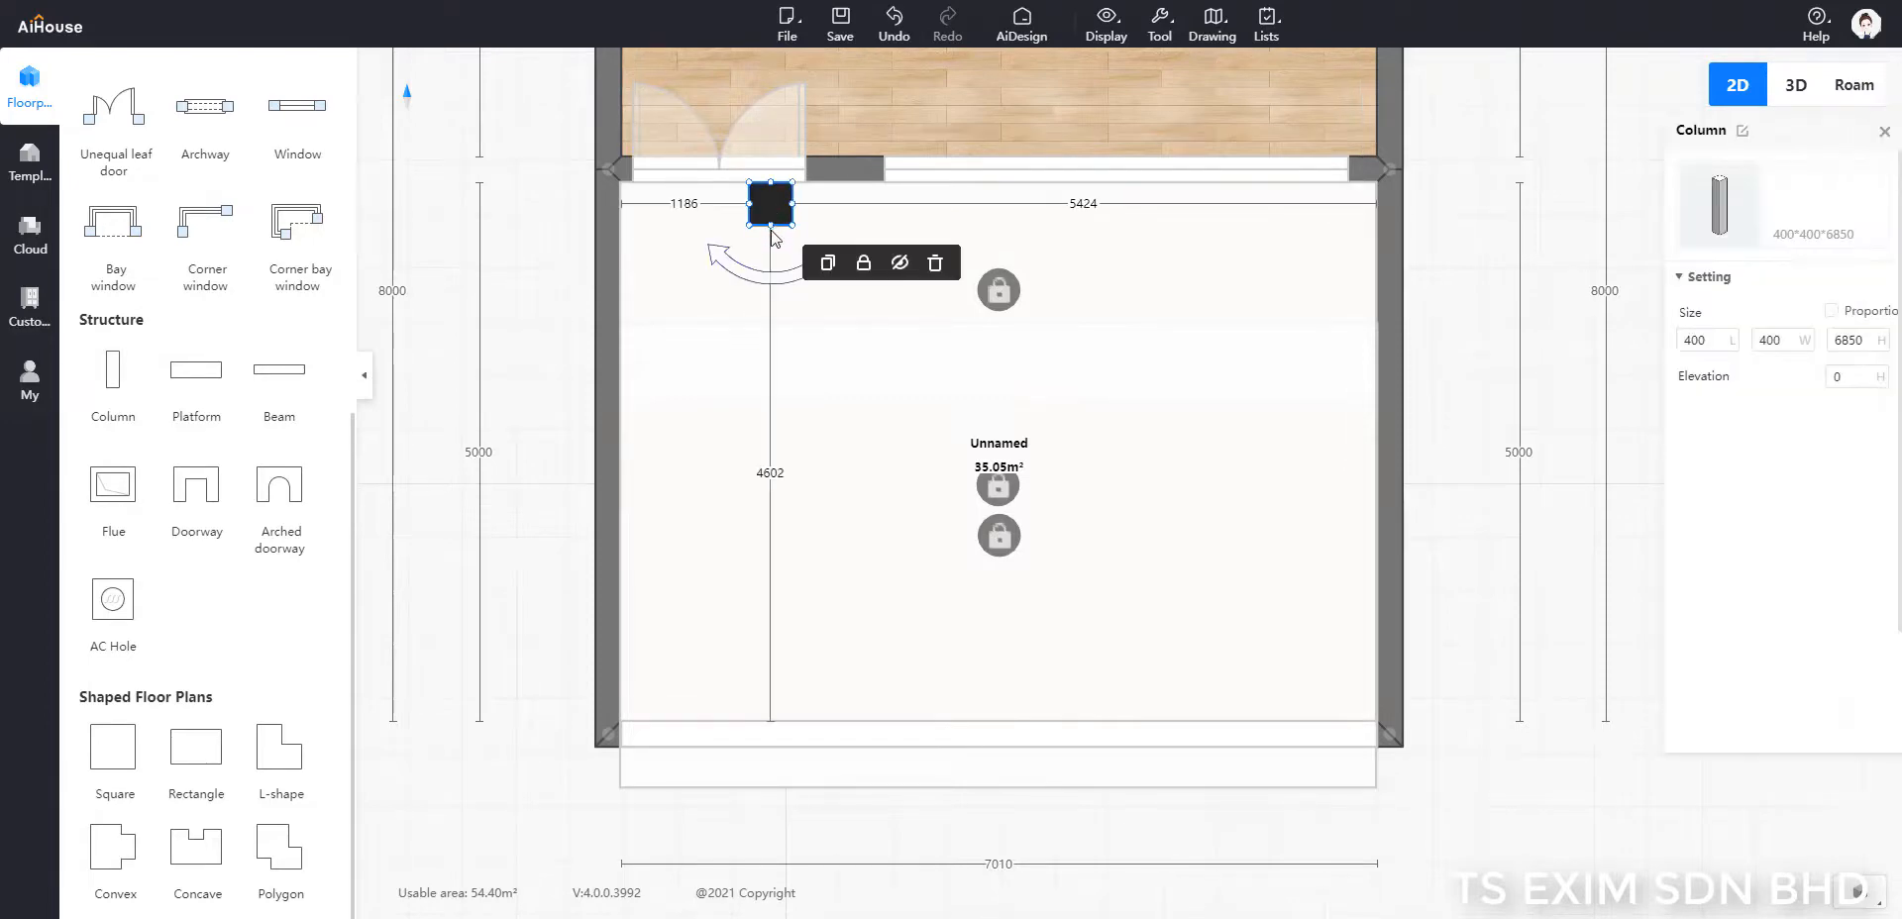
{"action": "left_click_drag", "start_coordinate": [770, 226], "coordinate": [790, 713]}
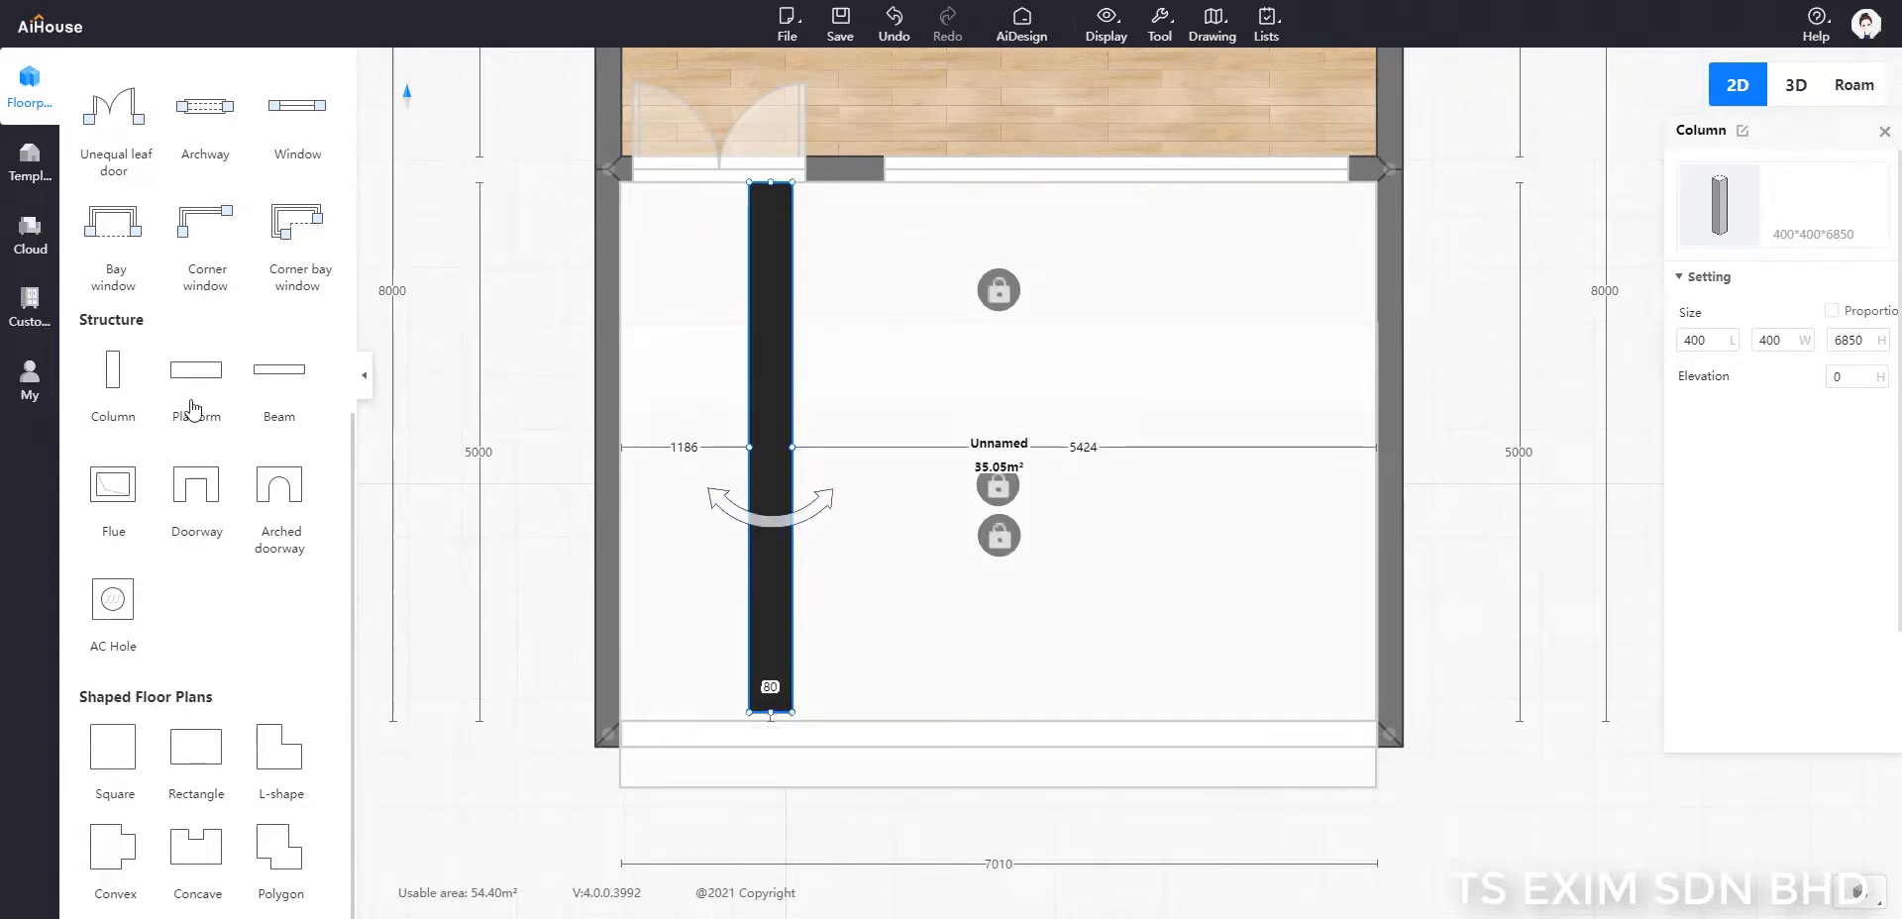
Step: Insert a standard window into the middle stretch of the elongated column and select the column
{"action": "scroll", "coordinate": [272, 327], "scroll_direction": "up", "scroll_amount": 5}
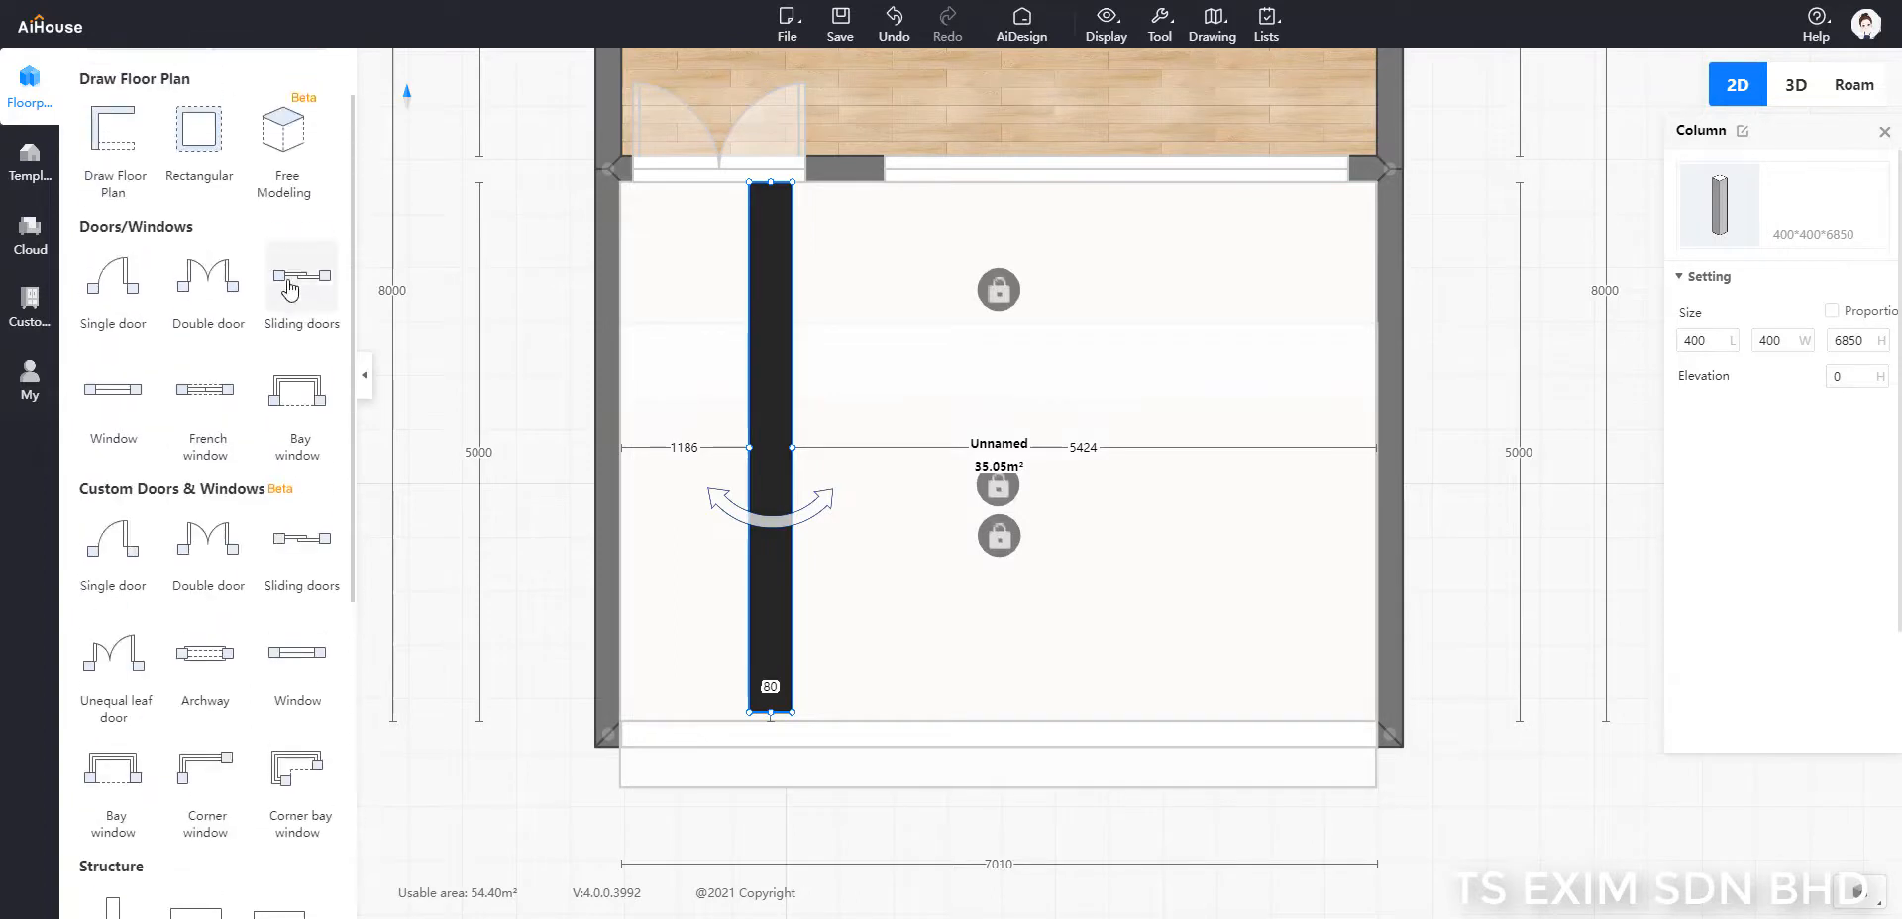
{"action": "left_click", "coordinate": [113, 392]}
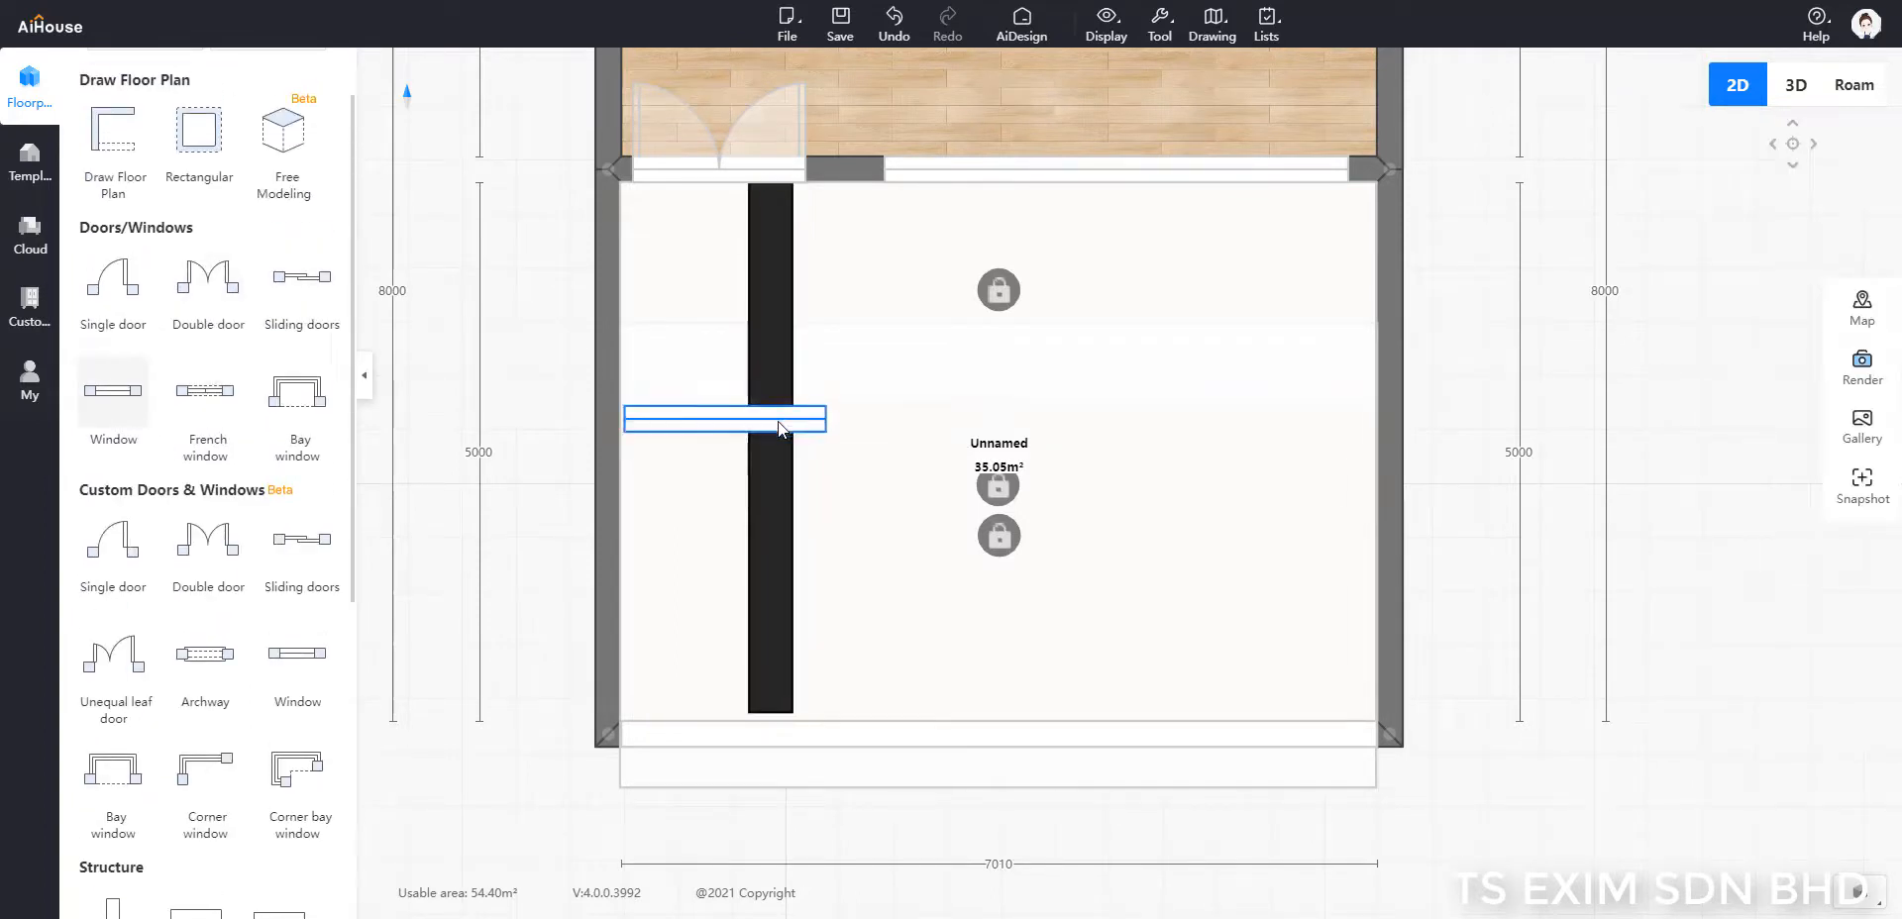
{"action": "left_click", "coordinate": [775, 413]}
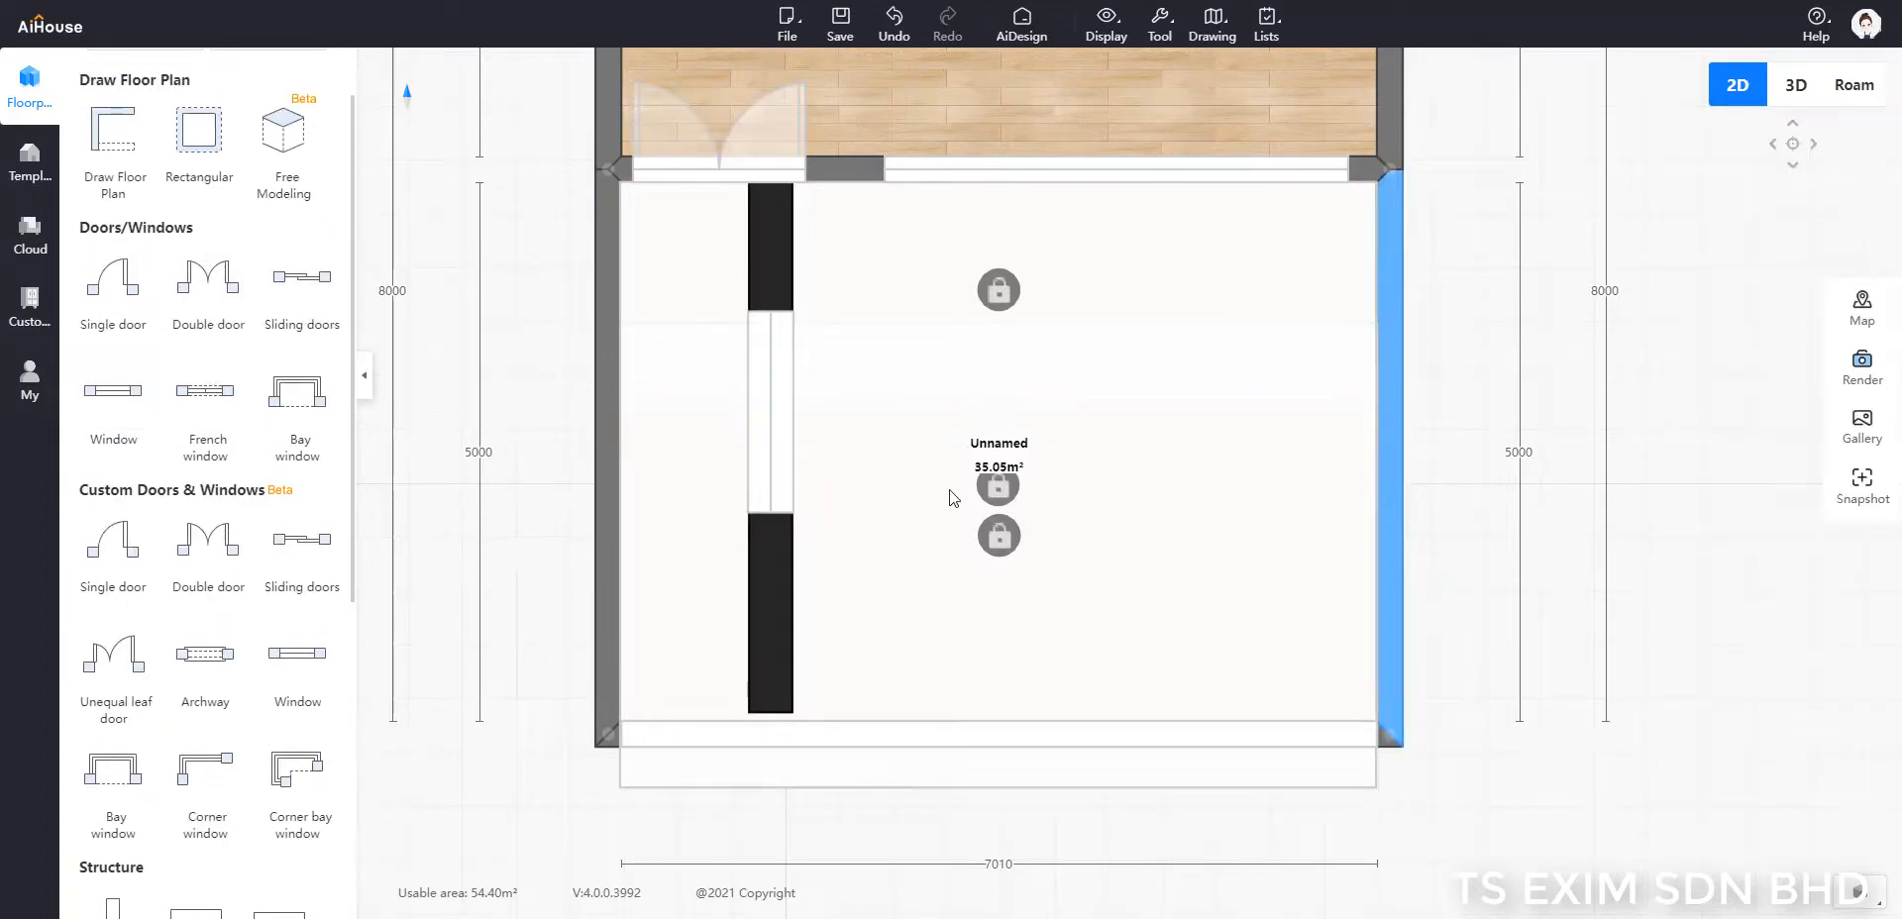
{"action": "left_click", "coordinate": [778, 350]}
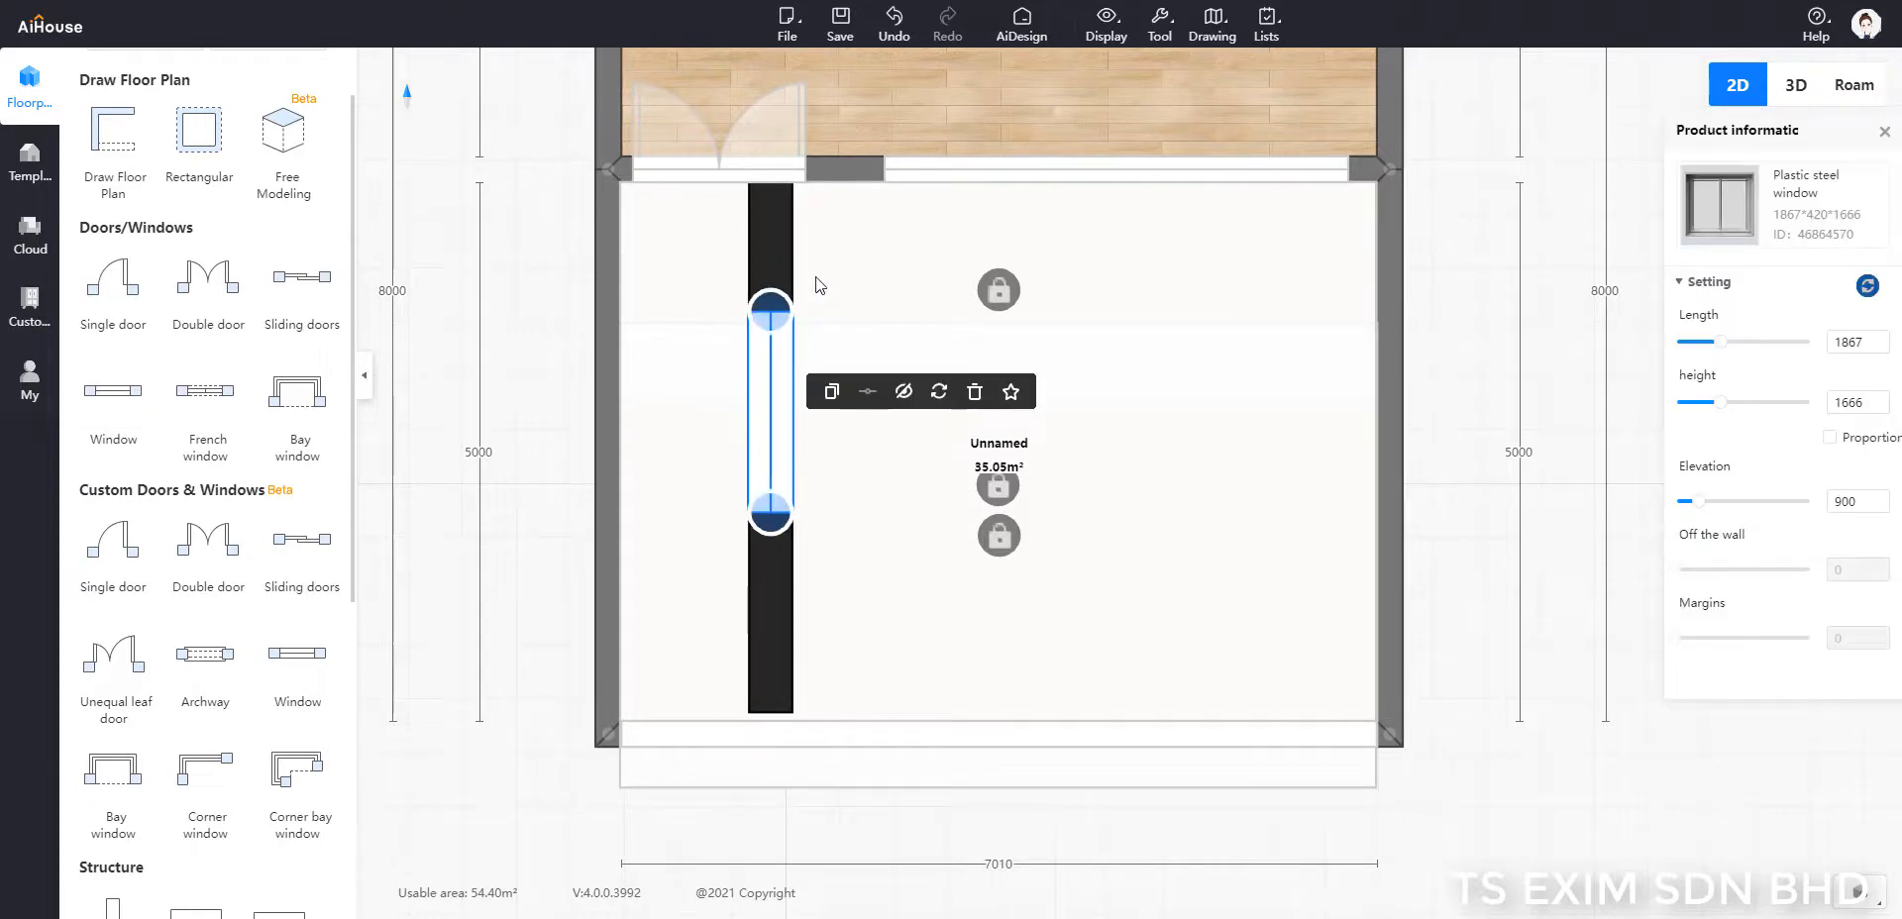
{"action": "left_click", "coordinate": [782, 253]}
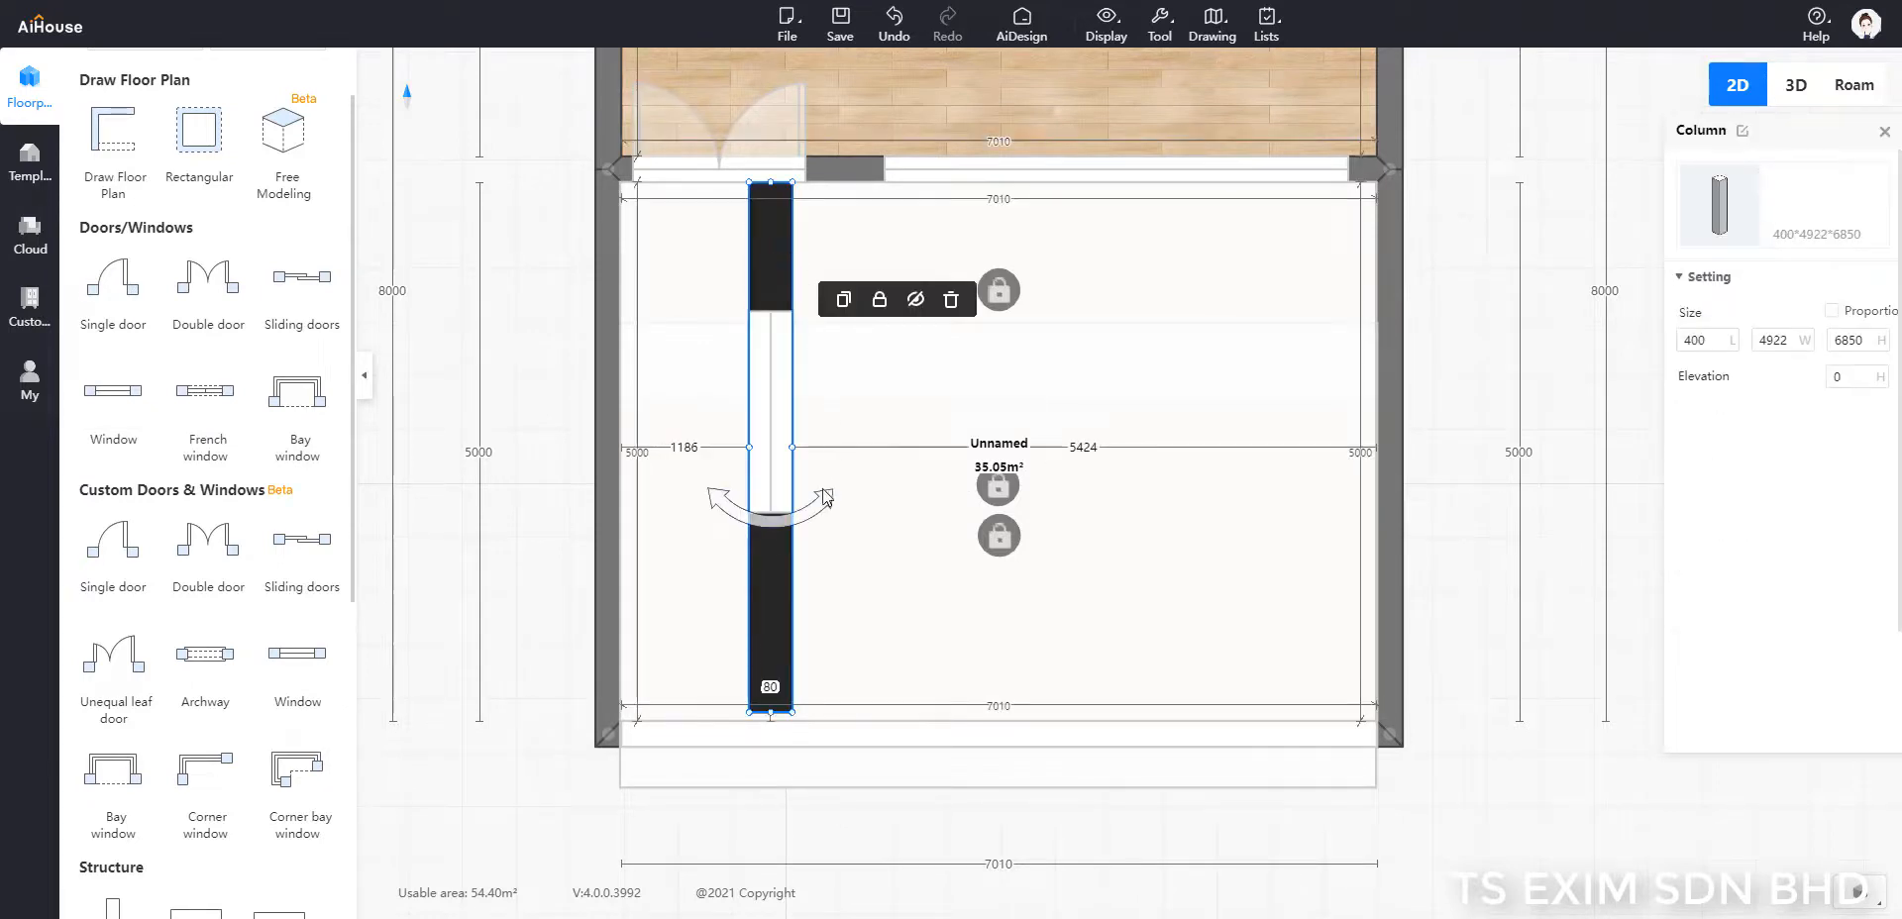
Step: Thin the windowed column to a thickness of 150 mm
{"action": "left_click_drag", "start_coordinate": [795, 447], "coordinate": [779, 447]}
{"action": "left_click", "coordinate": [492, 413]}
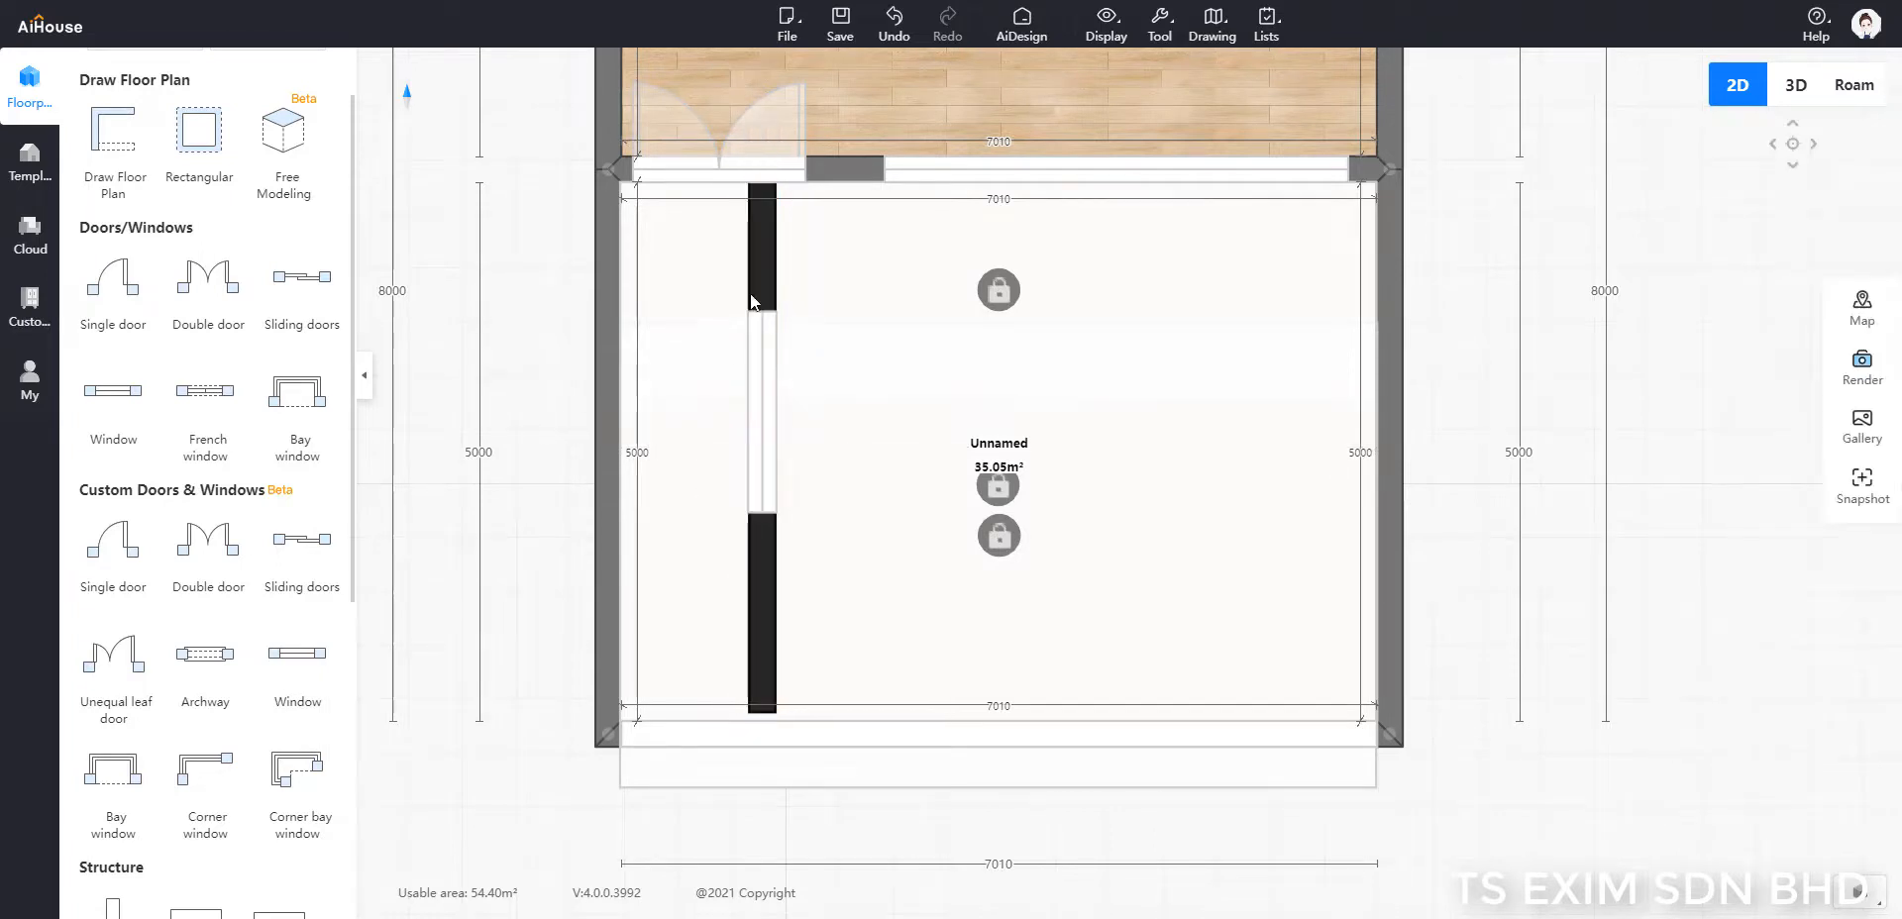
{"action": "left_click", "coordinate": [757, 249]}
{"action": "left_click", "coordinate": [1711, 337]}
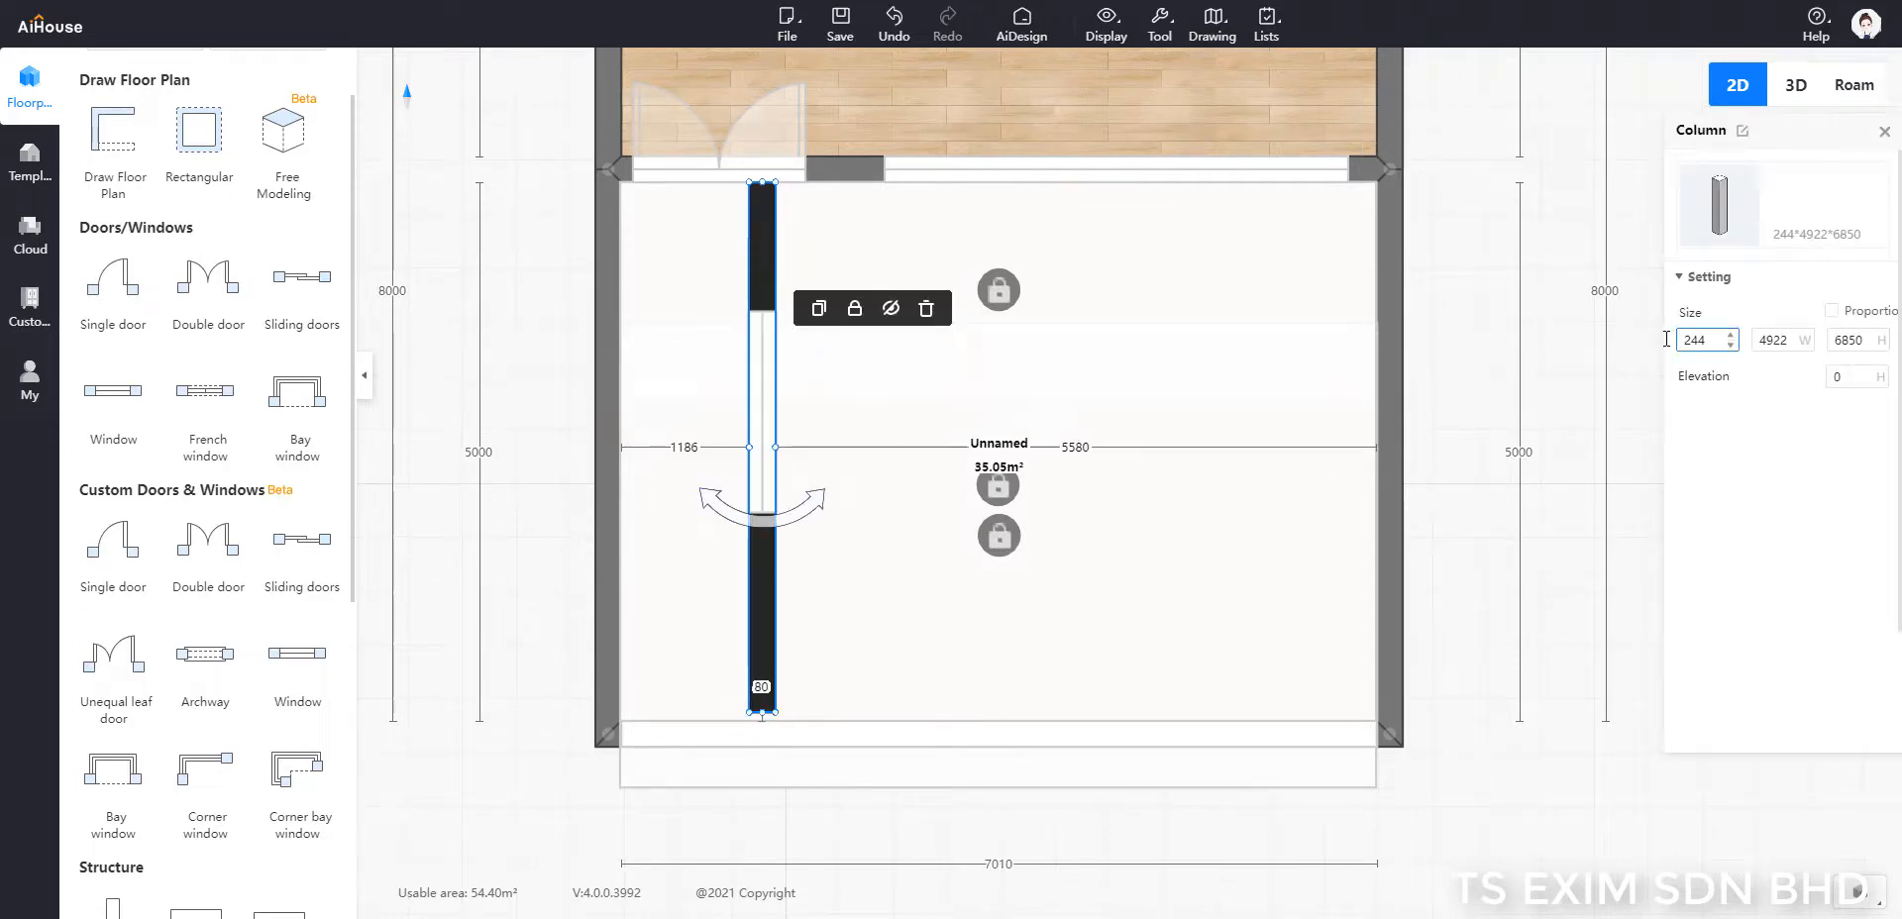
{"action": "key", "text": "ctrl+a"}
{"action": "type", "text": "150"}
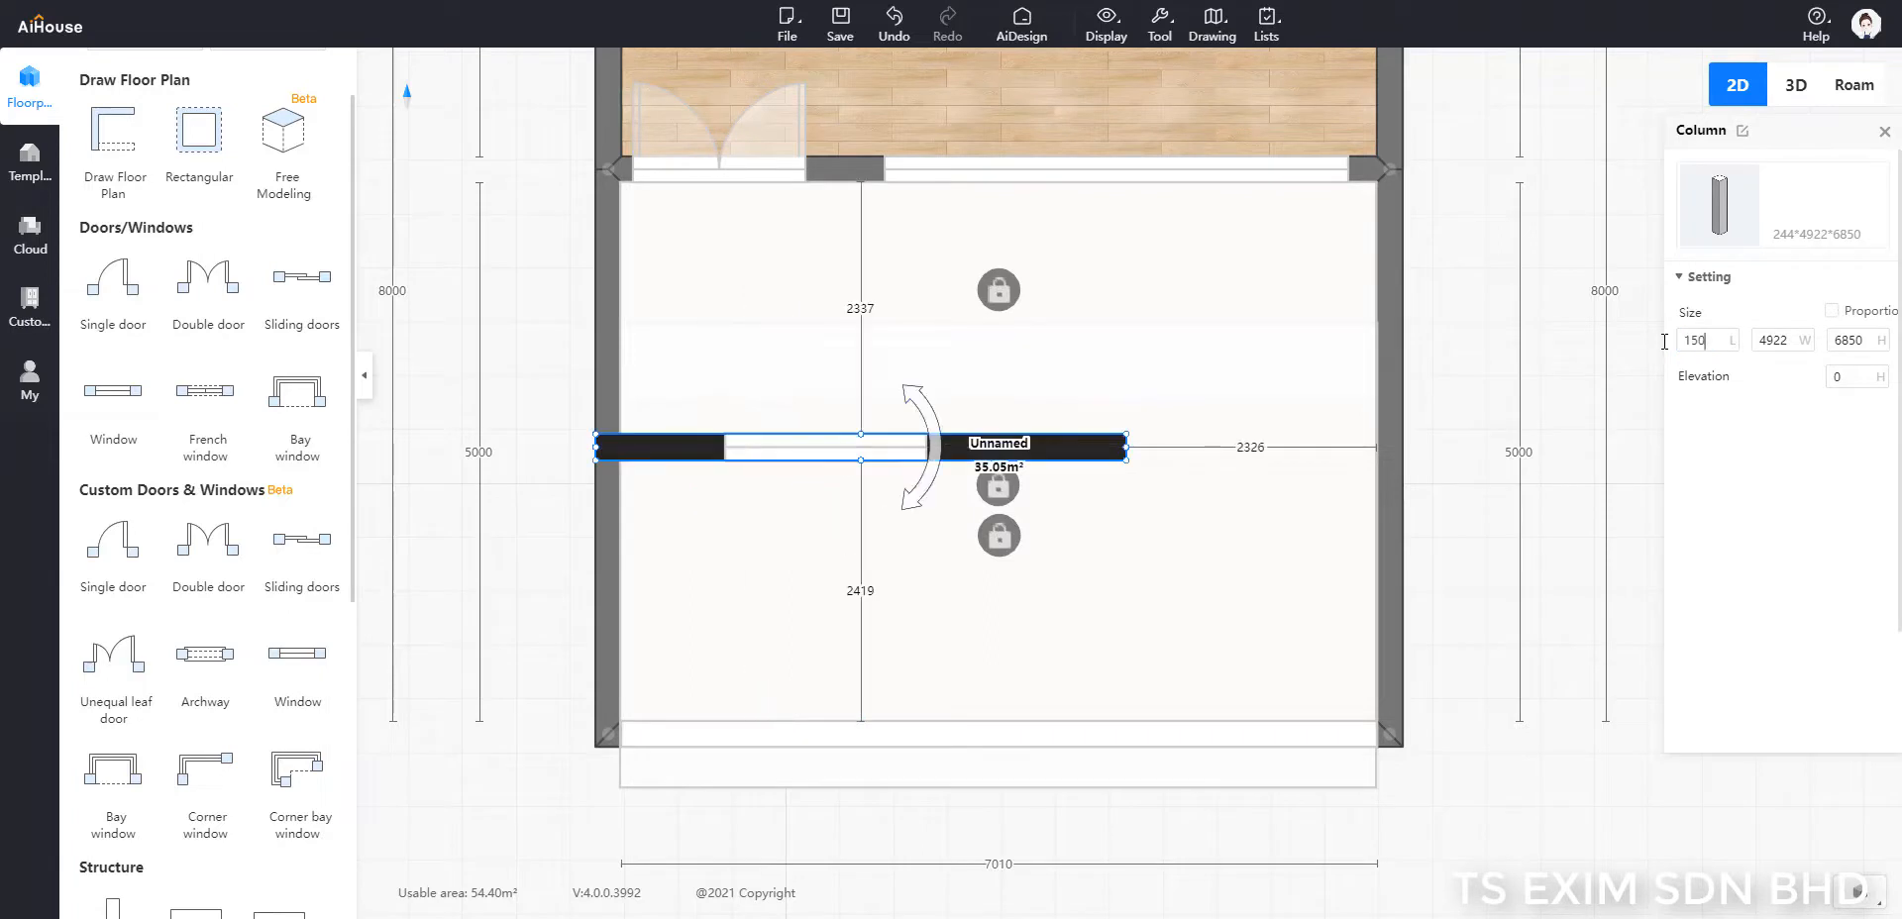
{"action": "key", "text": "Return"}
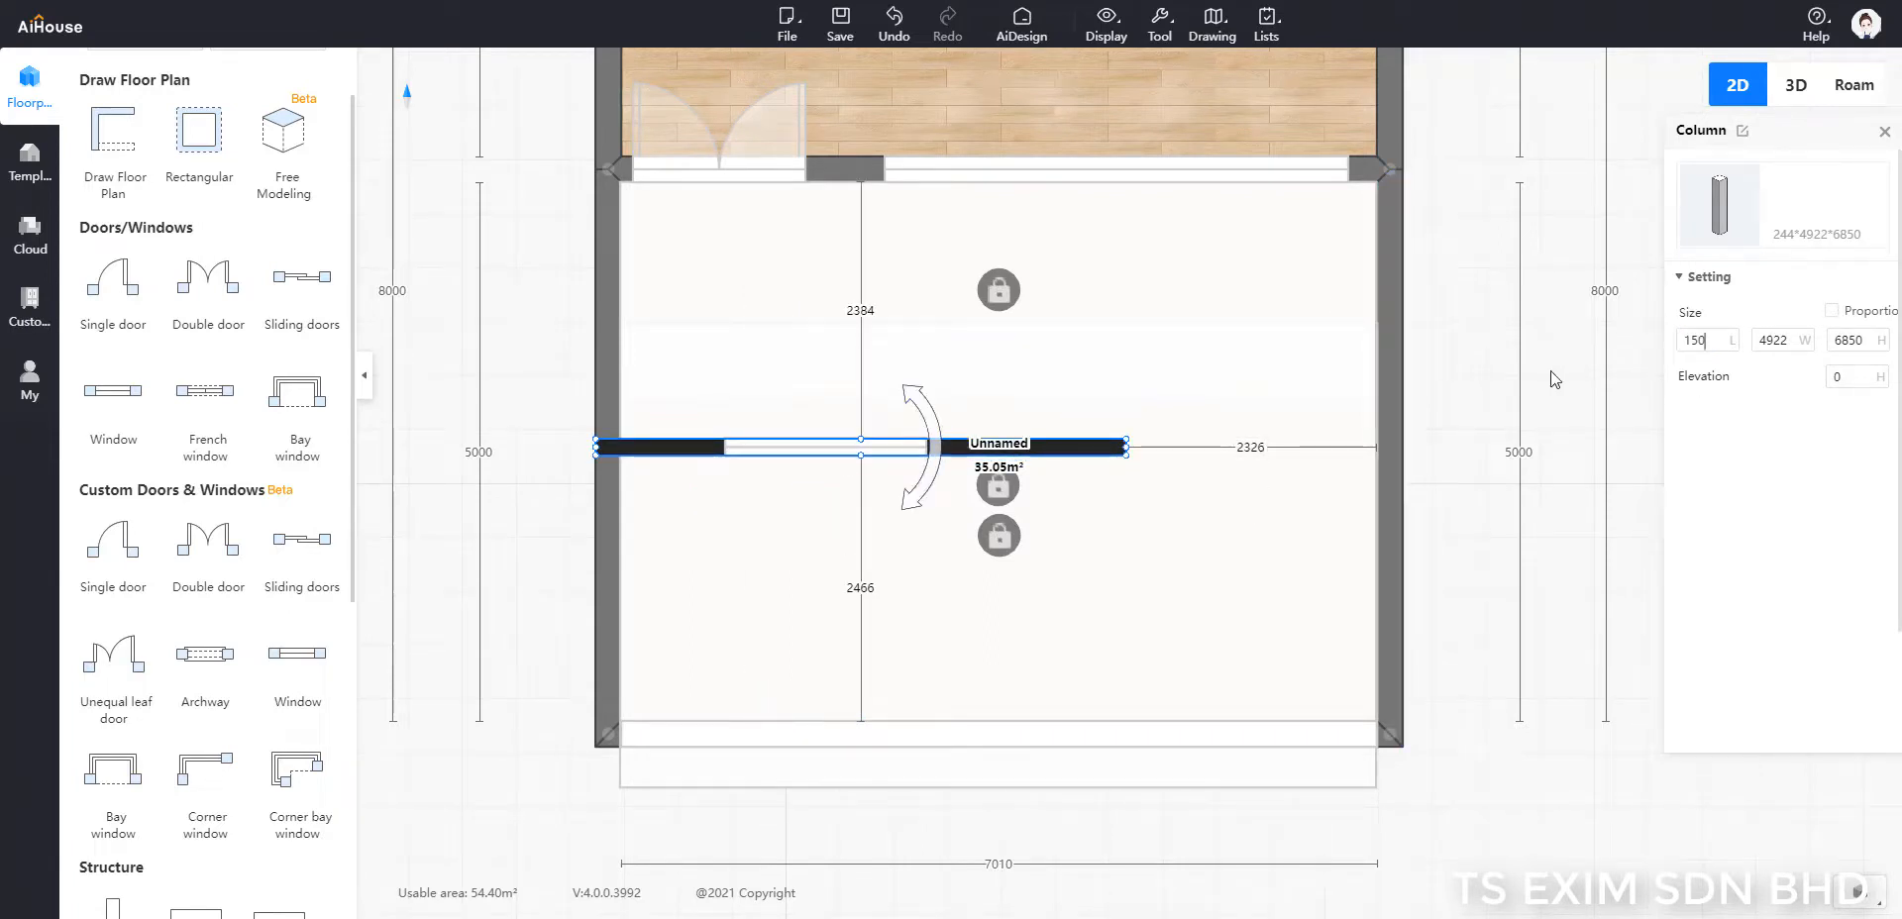
{"action": "left_click", "coordinate": [1269, 538]}
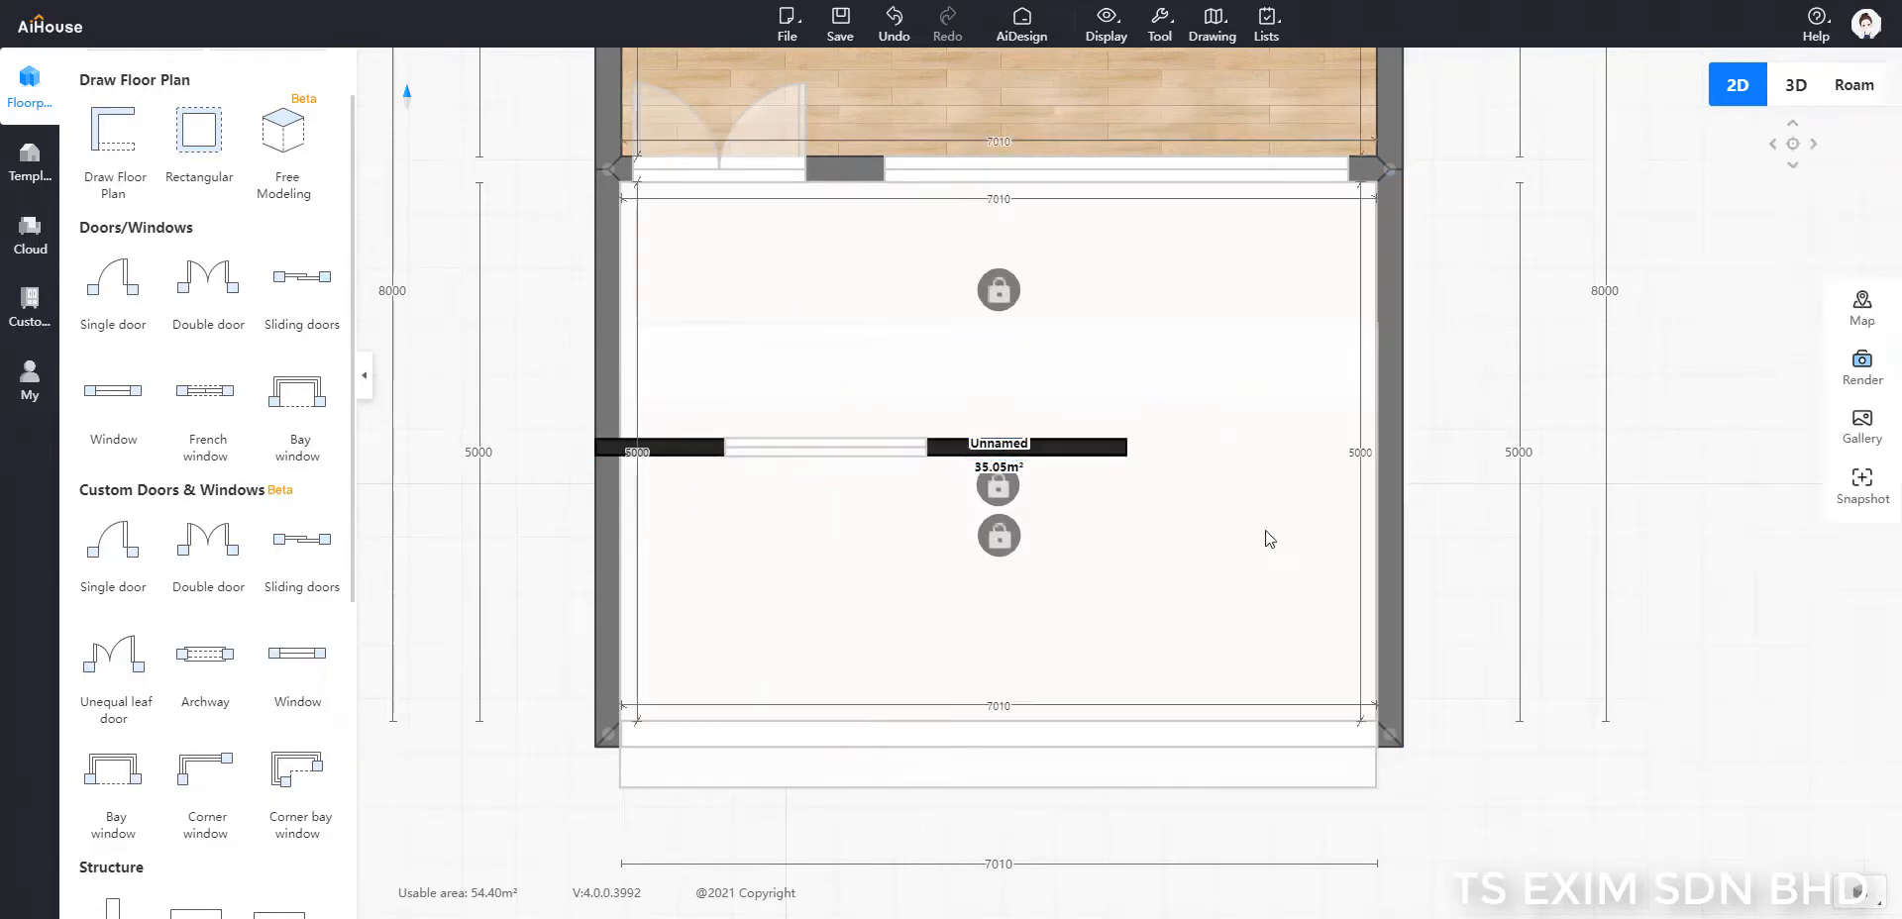
Step: Set the column window's length to 600 mm and its height to 300 mm
{"action": "left_click", "coordinate": [845, 464]}
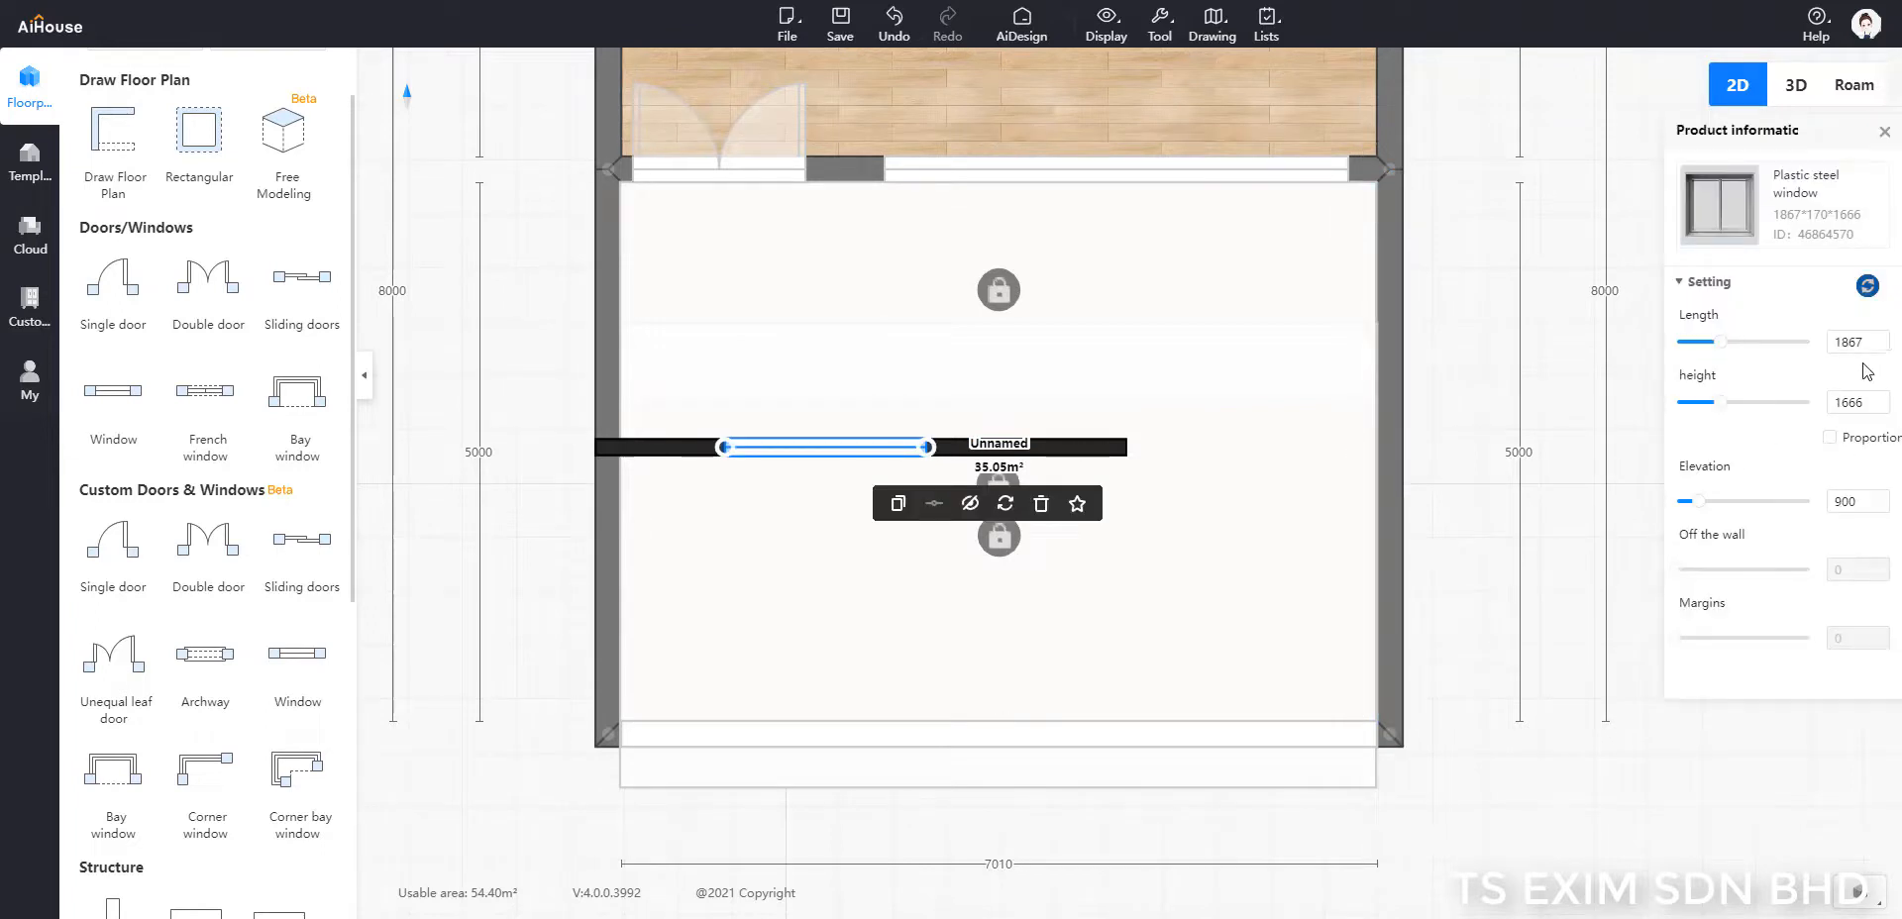
{"action": "double_click", "coordinate": [1857, 344]}
{"action": "type", "text": "600"}
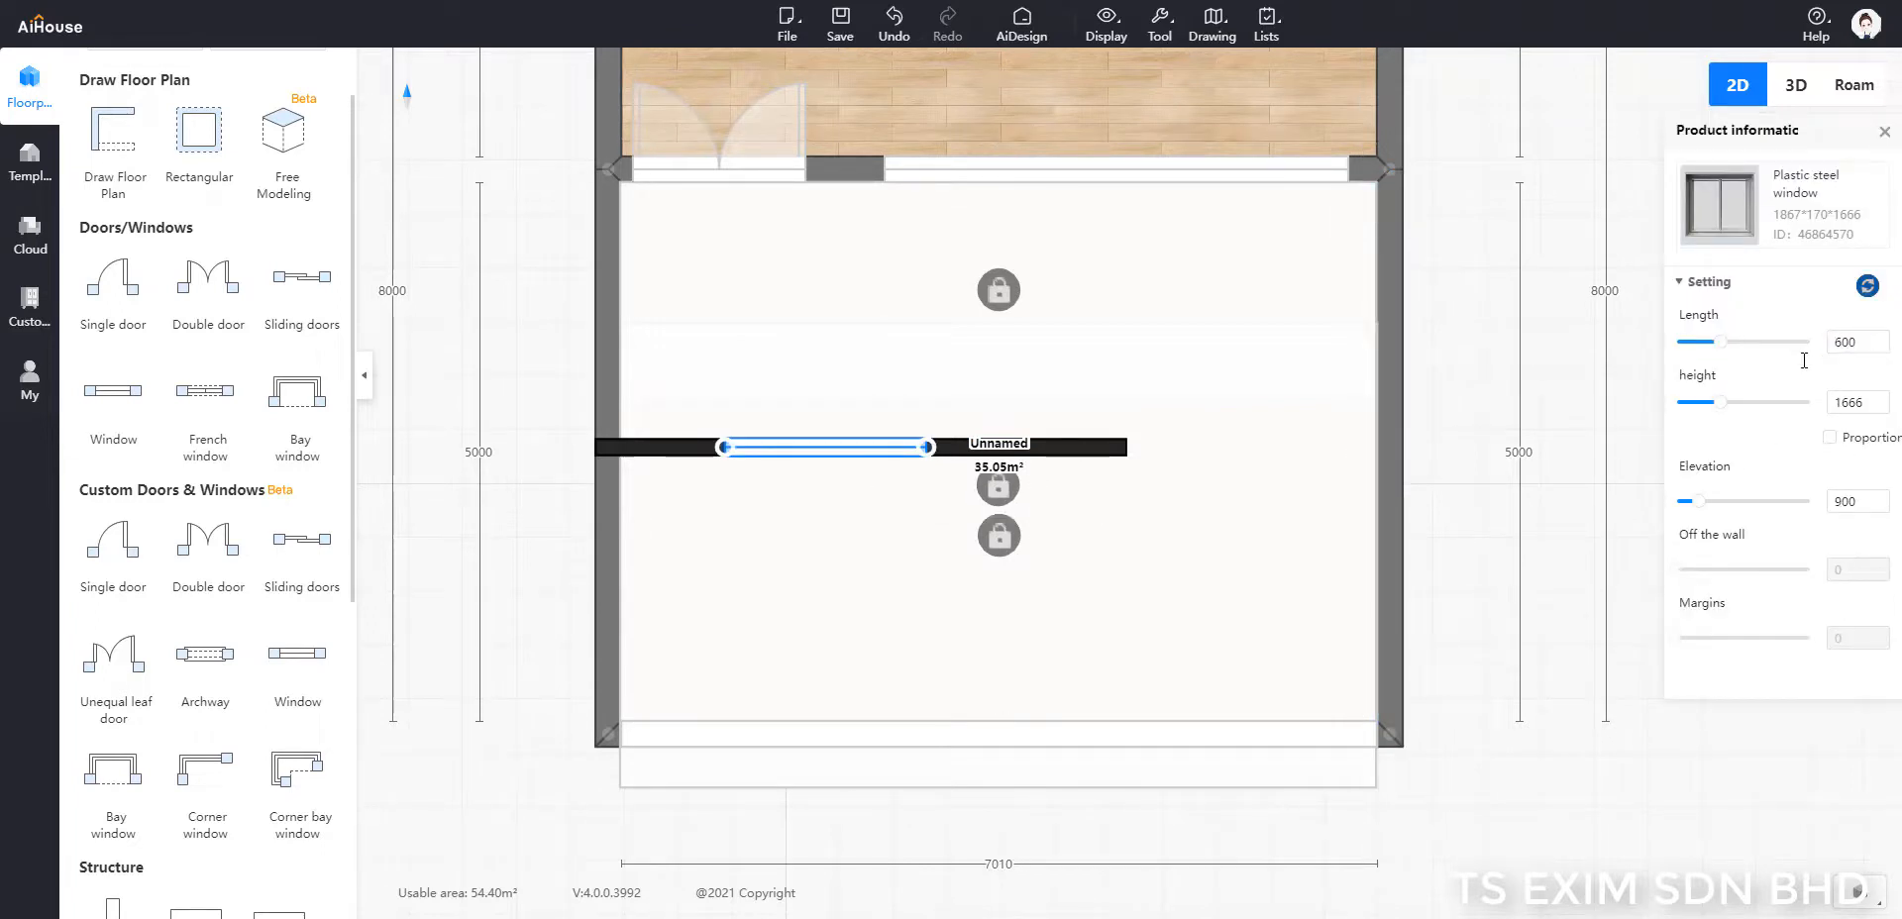
{"action": "double_click", "coordinate": [1853, 403]}
{"action": "type", "text": "300"}
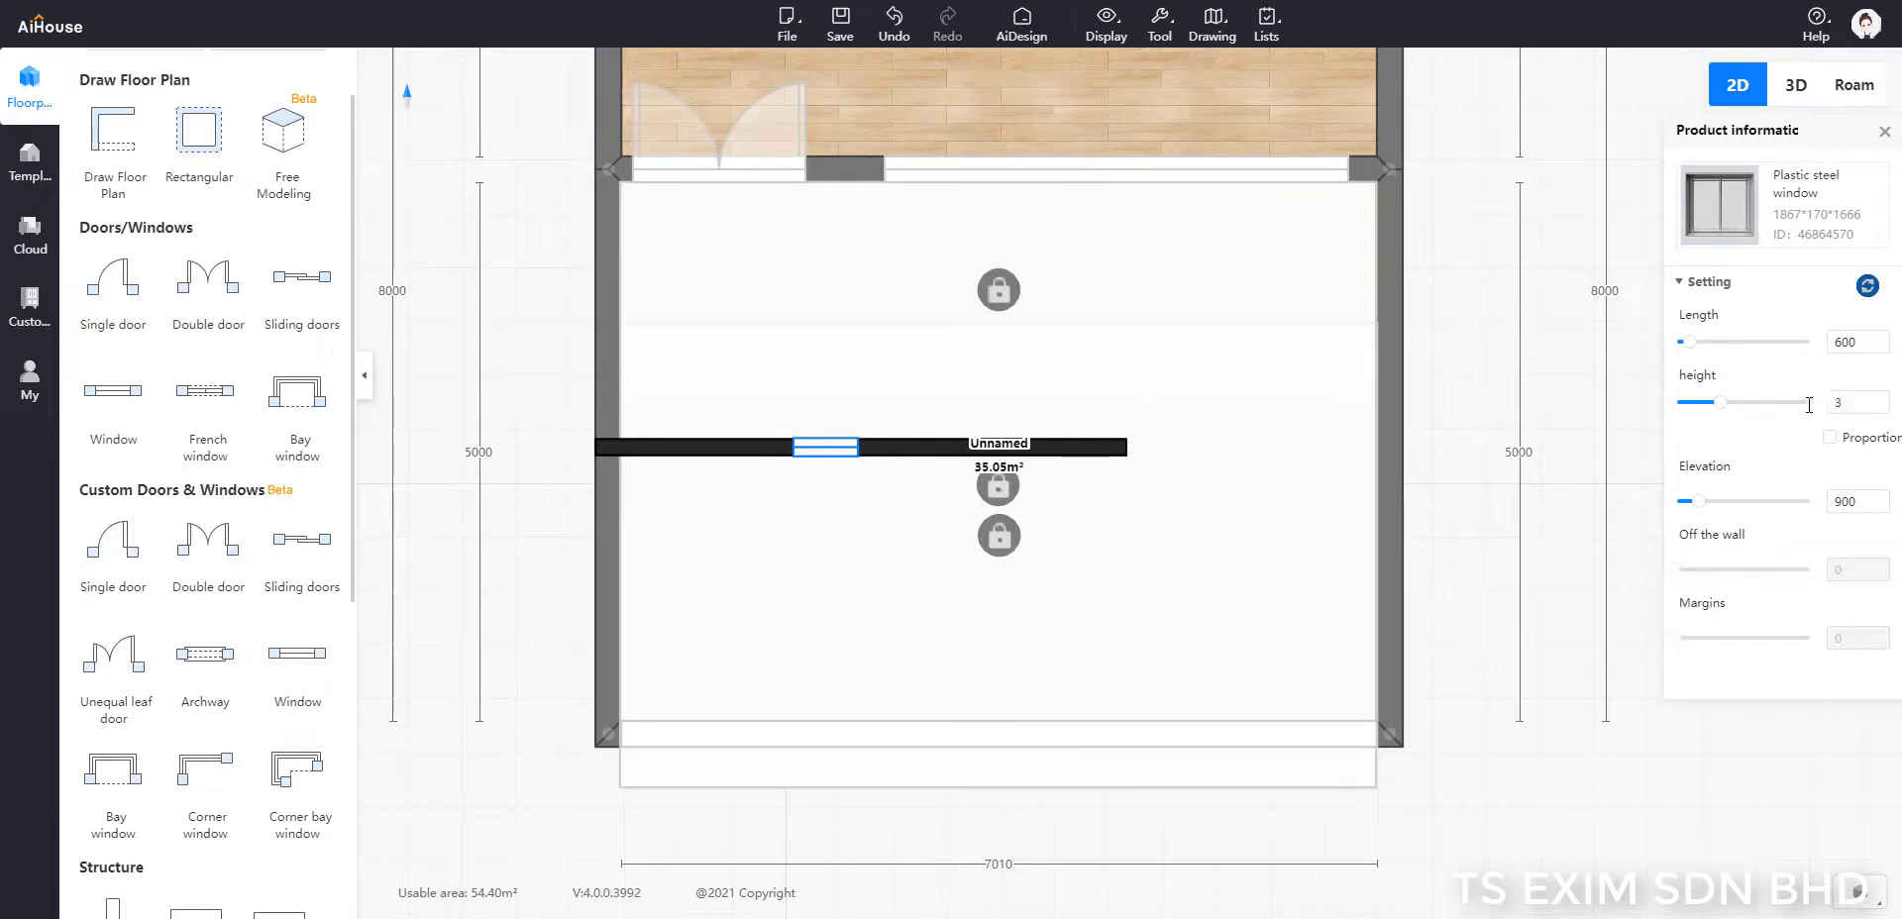
{"action": "left_click", "coordinate": [654, 395]}
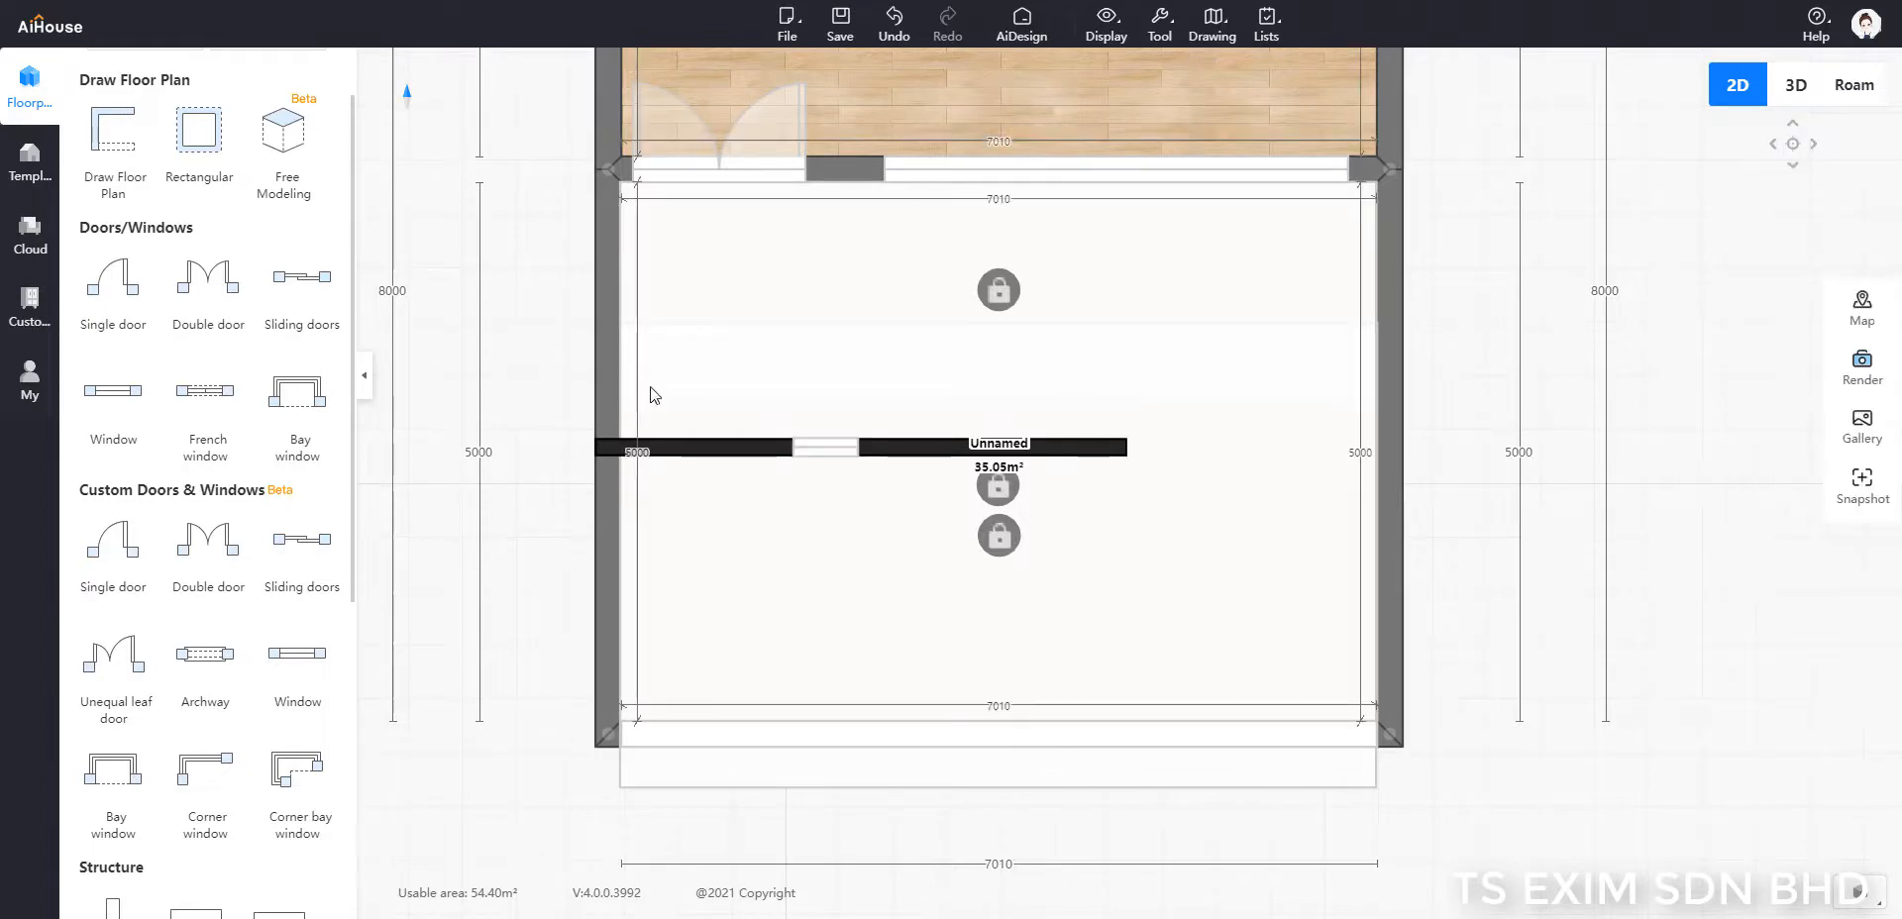
Step: Rotate the windowed column 90° so that it runs from the dividing wall towards the open front
{"action": "left_click", "coordinate": [697, 442]}
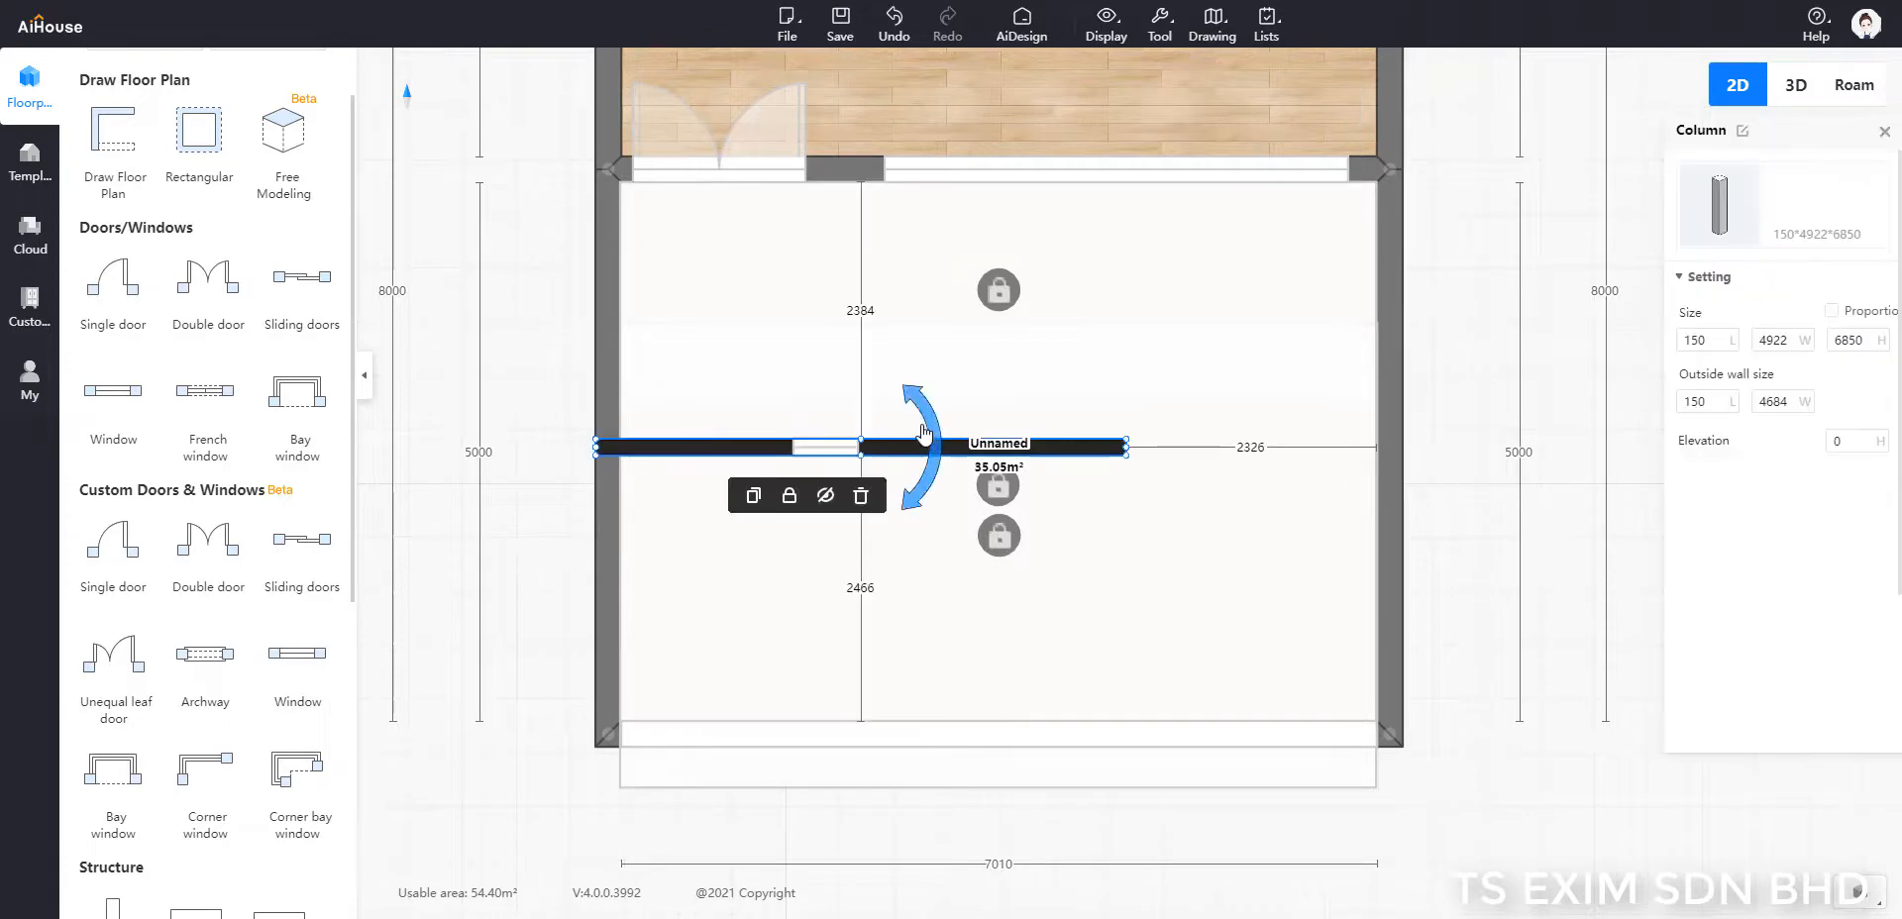
{"action": "left_click_drag", "start_coordinate": [932, 421], "coordinate": [859, 364]}
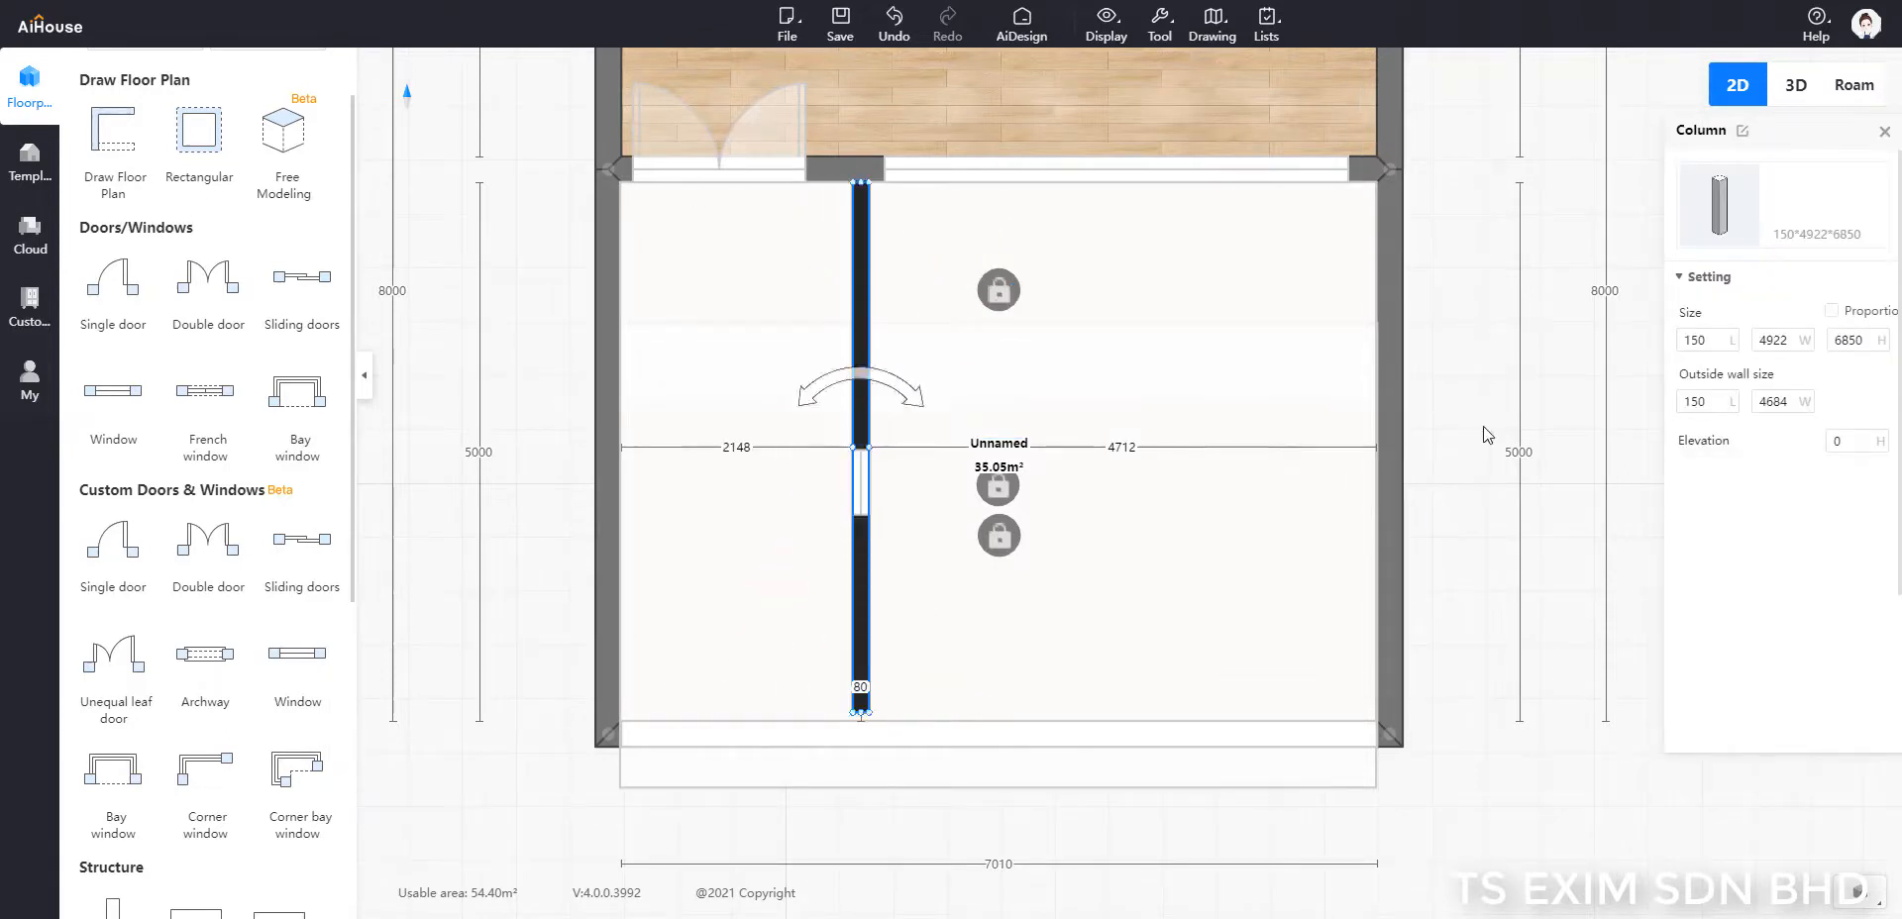
{"action": "left_click", "coordinate": [737, 385]}
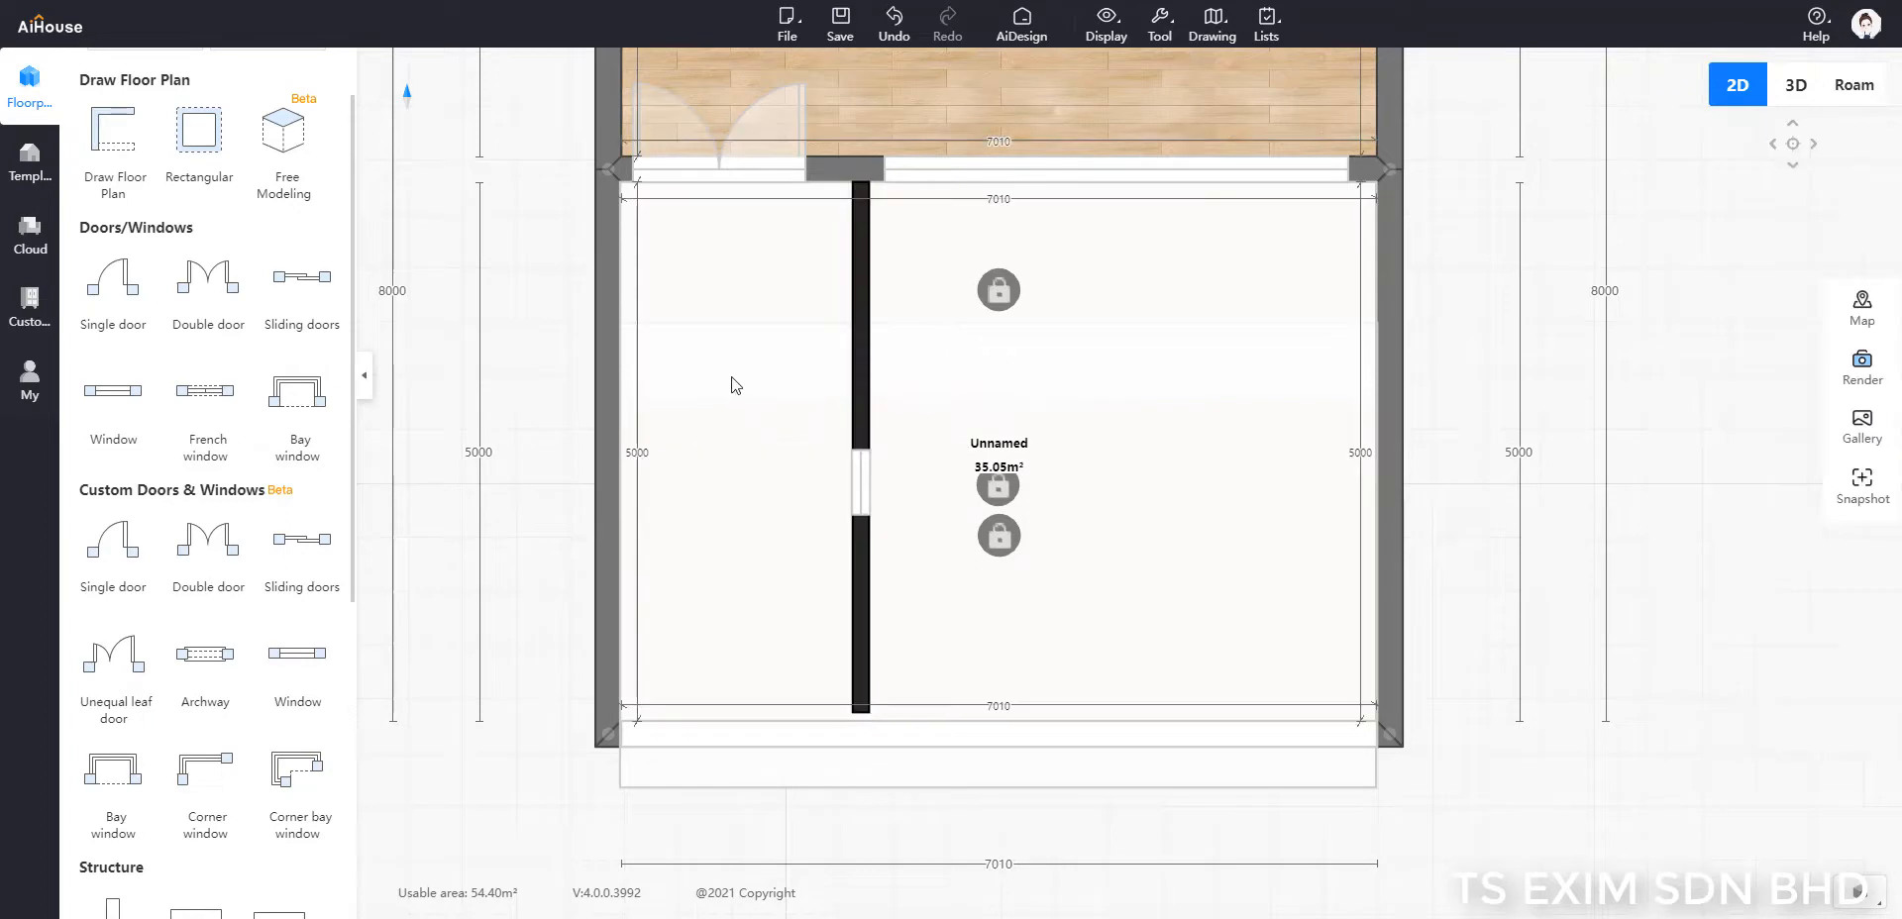
Step: Set the distance between the windowed column and the nearer side wall to 1400 mm
{"action": "left_click", "coordinate": [861, 252]}
{"action": "left_click", "coordinate": [741, 450]}
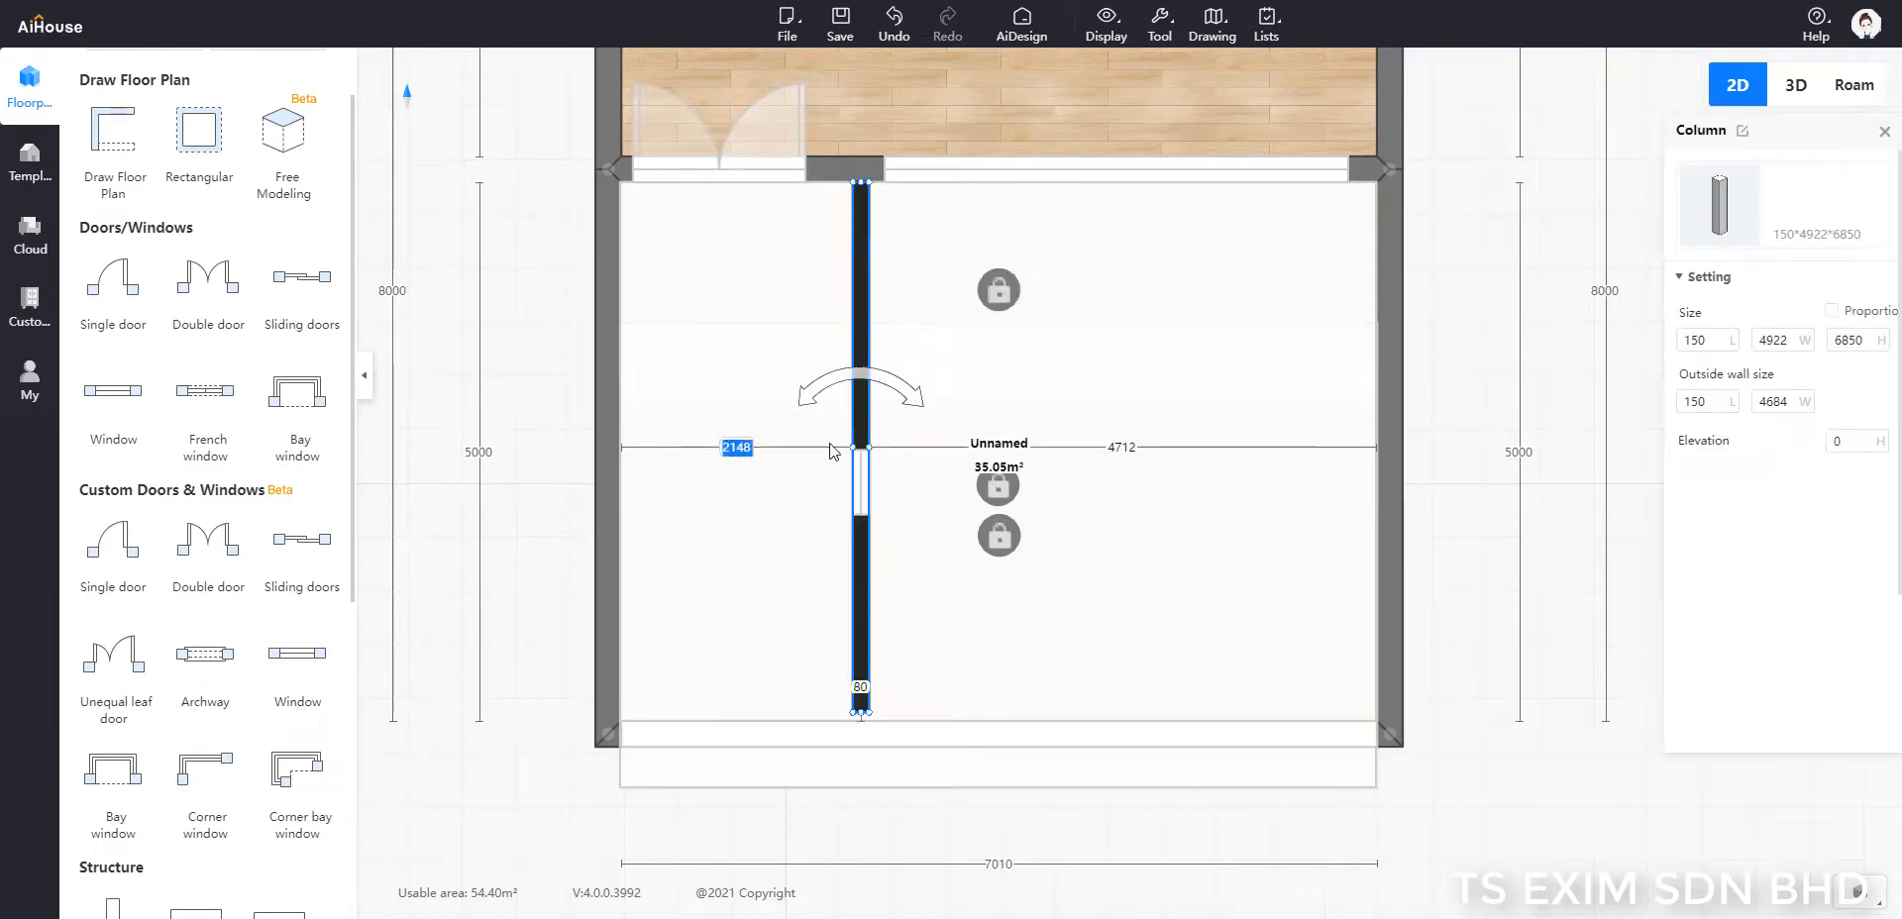
{"action": "type", "text": "1400"}
{"action": "key", "text": "Return"}
{"action": "left_click", "coordinate": [527, 301]}
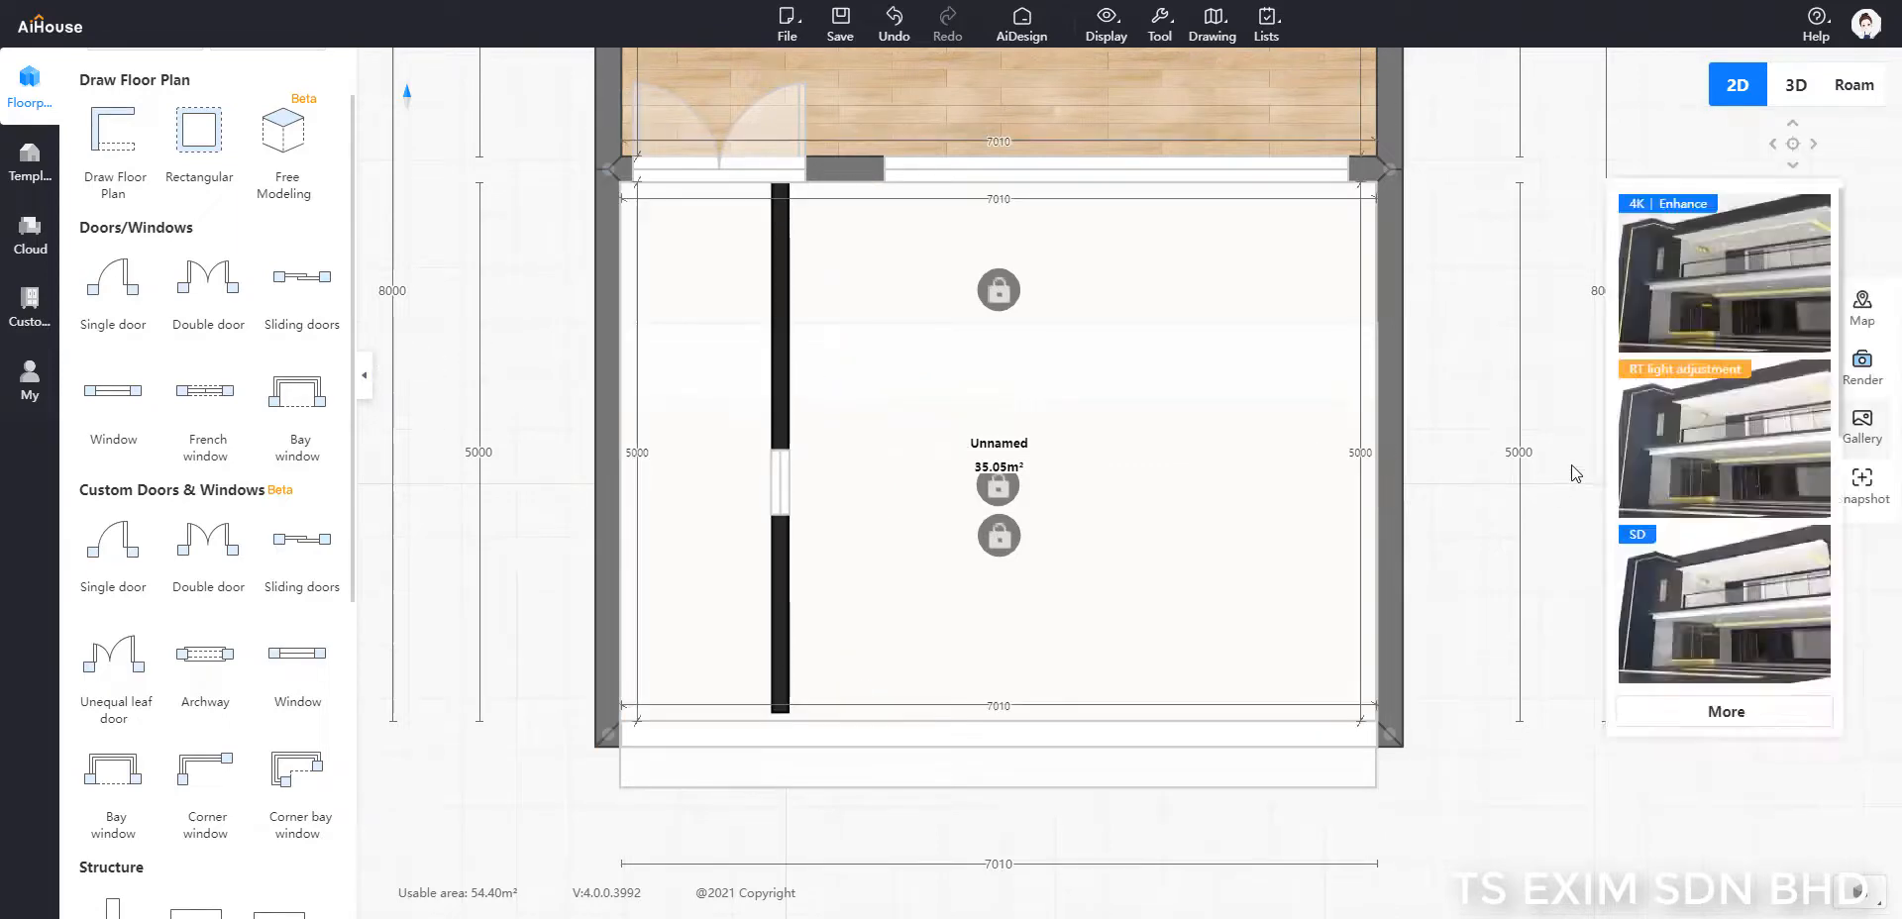
Step: In the 2D plan, stretch the column's front end to the front opening, making it about 5239 mm long
{"action": "left_click", "coordinate": [1854, 87]}
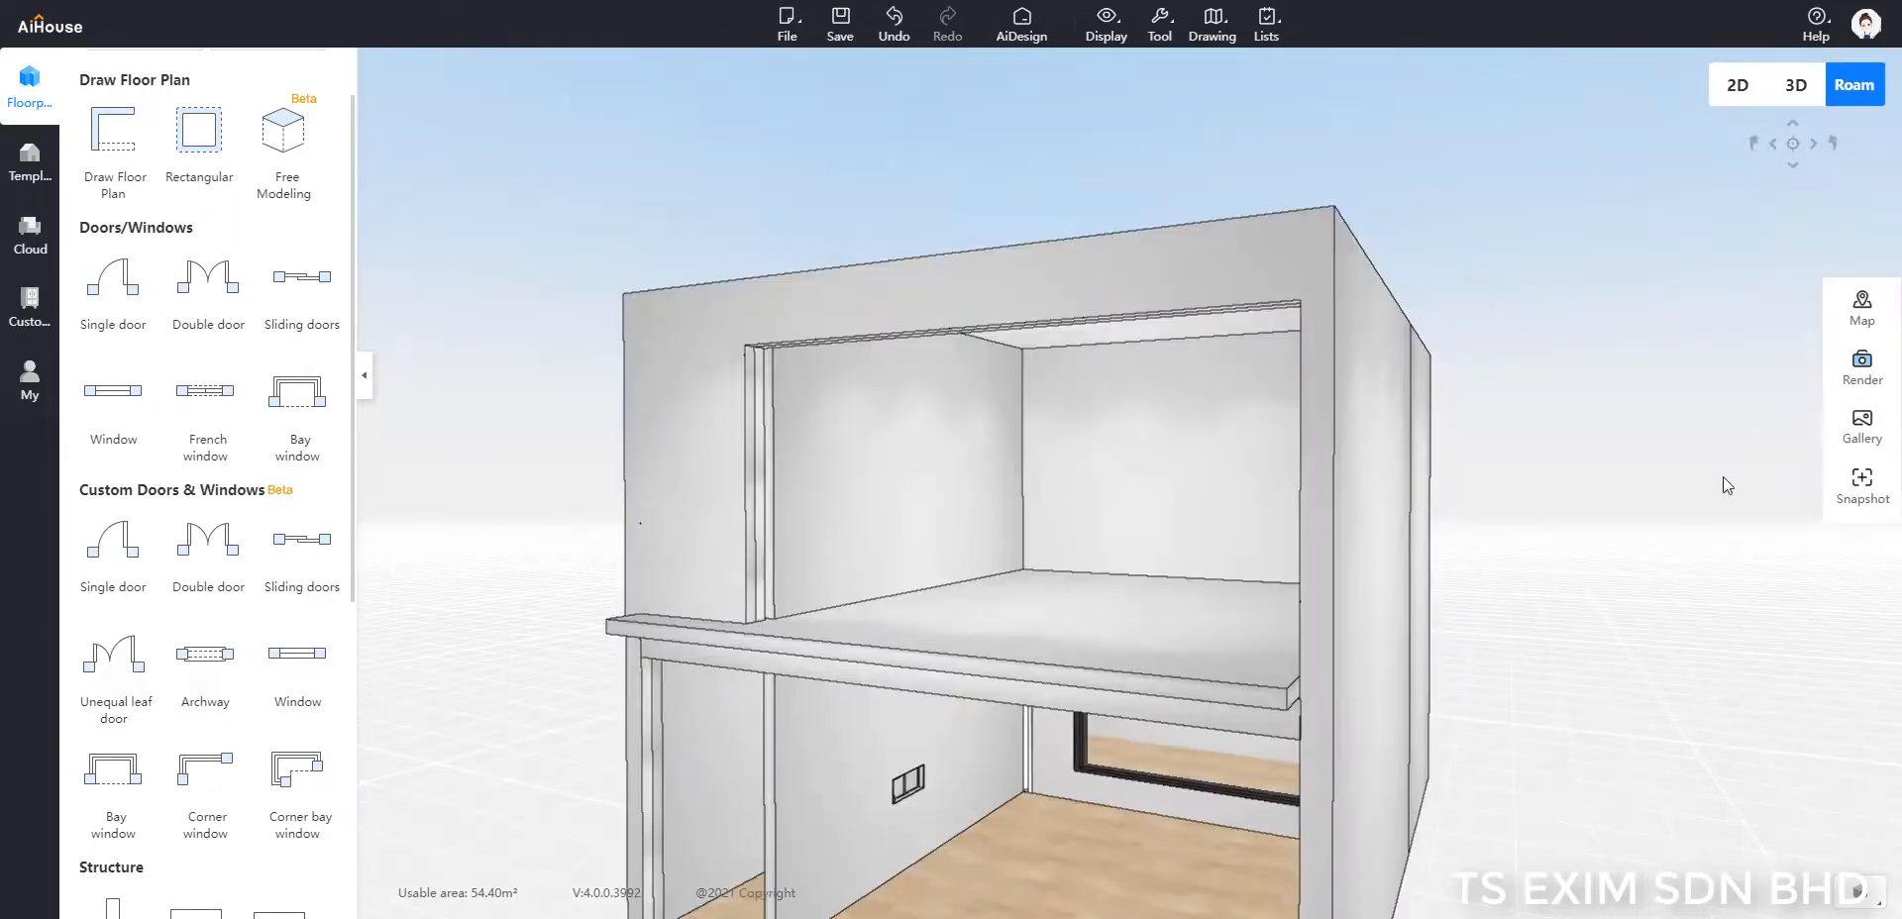
{"action": "left_click", "coordinate": [1737, 87]}
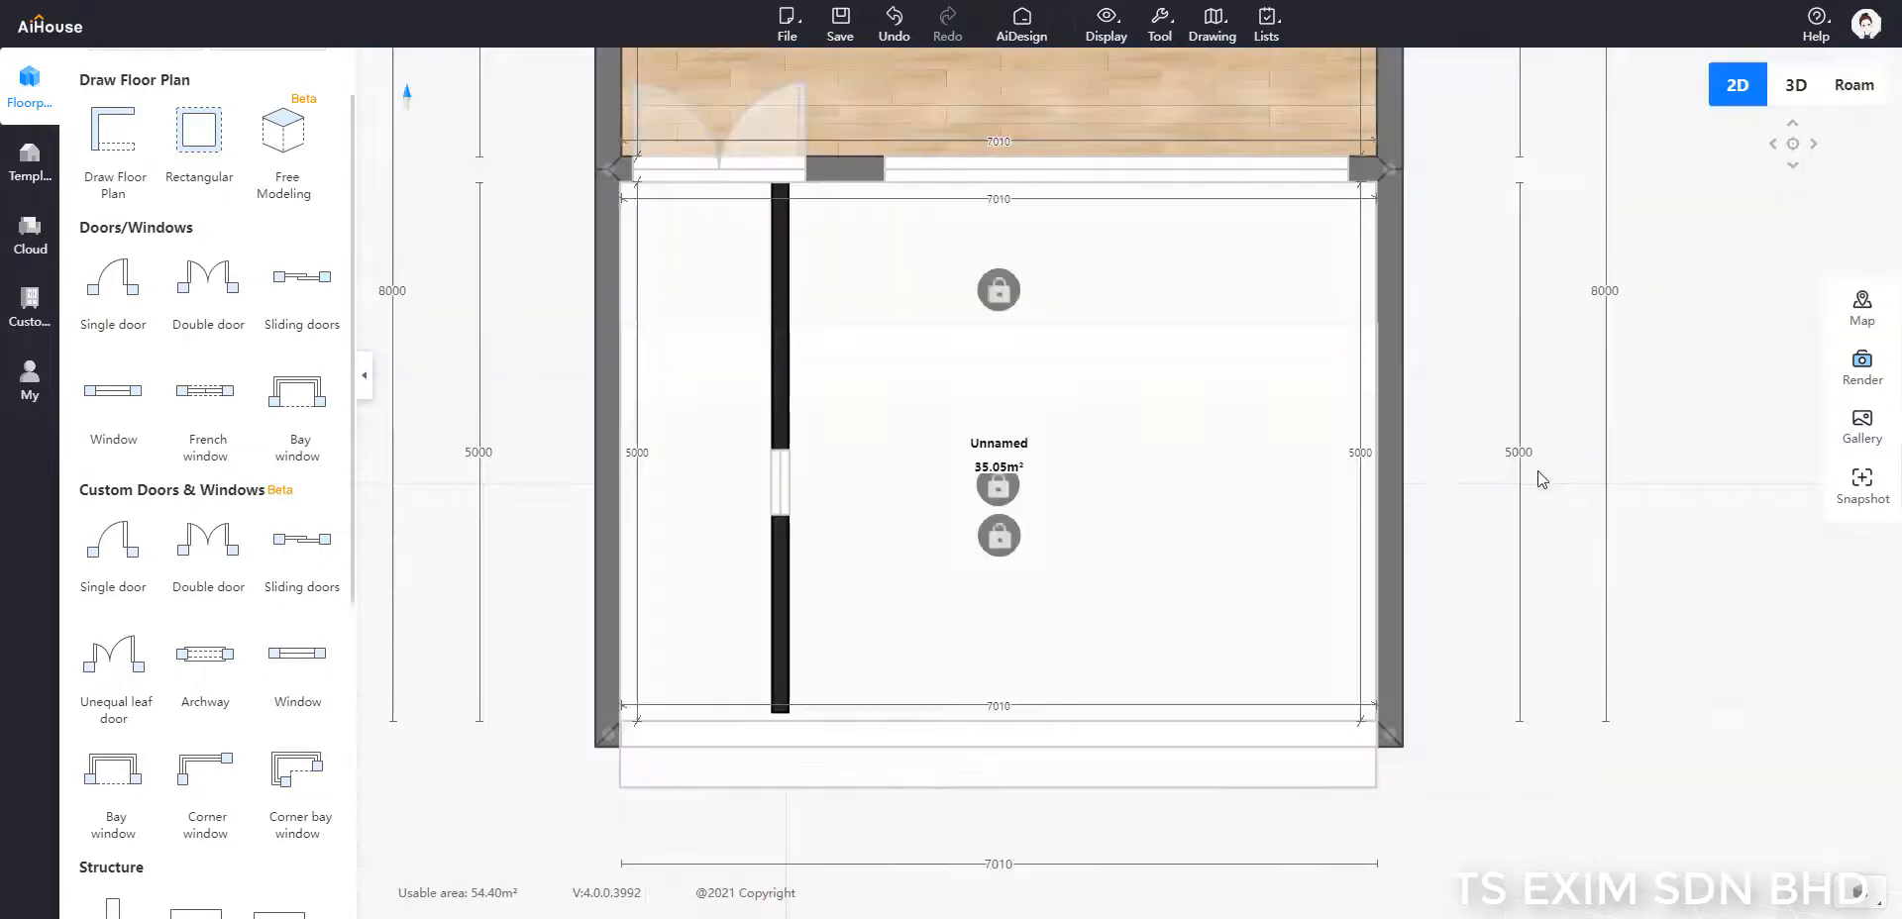
{"action": "left_click", "coordinate": [781, 646]}
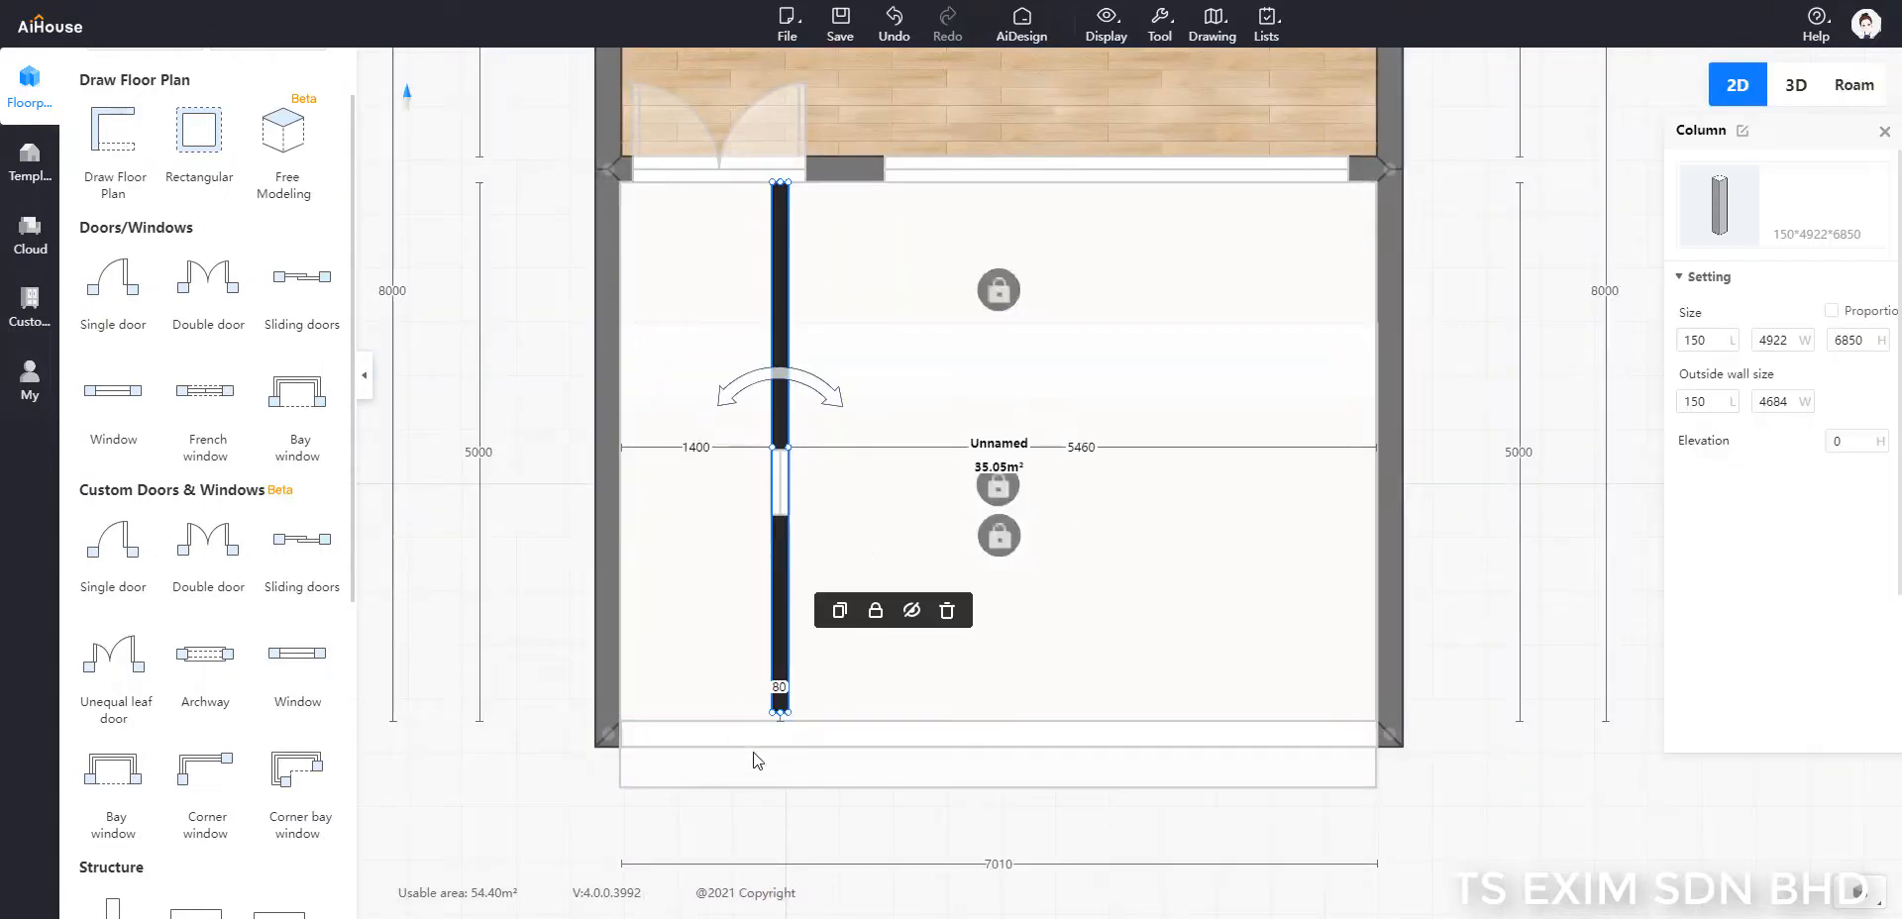
{"action": "scroll", "coordinate": [782, 748], "scroll_direction": "up", "scroll_amount": 1}
{"action": "scroll", "coordinate": [783, 748], "scroll_direction": "up", "scroll_amount": 2}
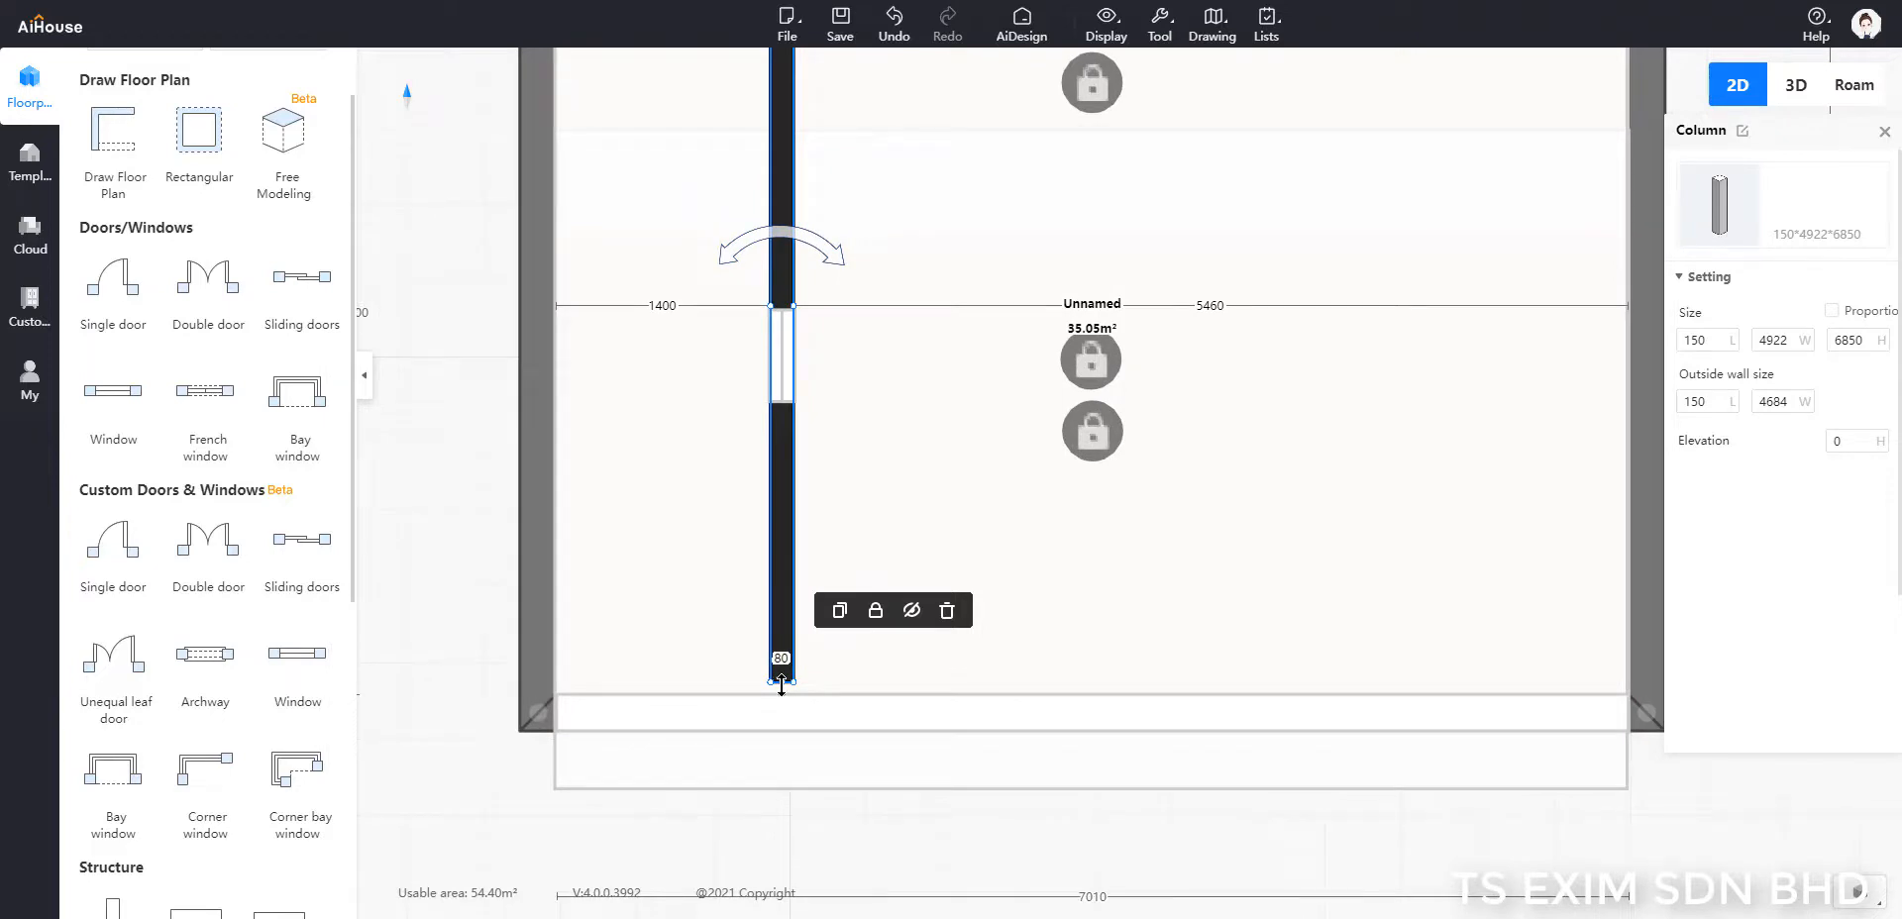
{"action": "left_click_drag", "start_coordinate": [782, 687], "coordinate": [782, 727]}
{"action": "left_click_drag", "start_coordinate": [783, 738], "coordinate": [785, 741]}
{"action": "left_click", "coordinate": [497, 597]}
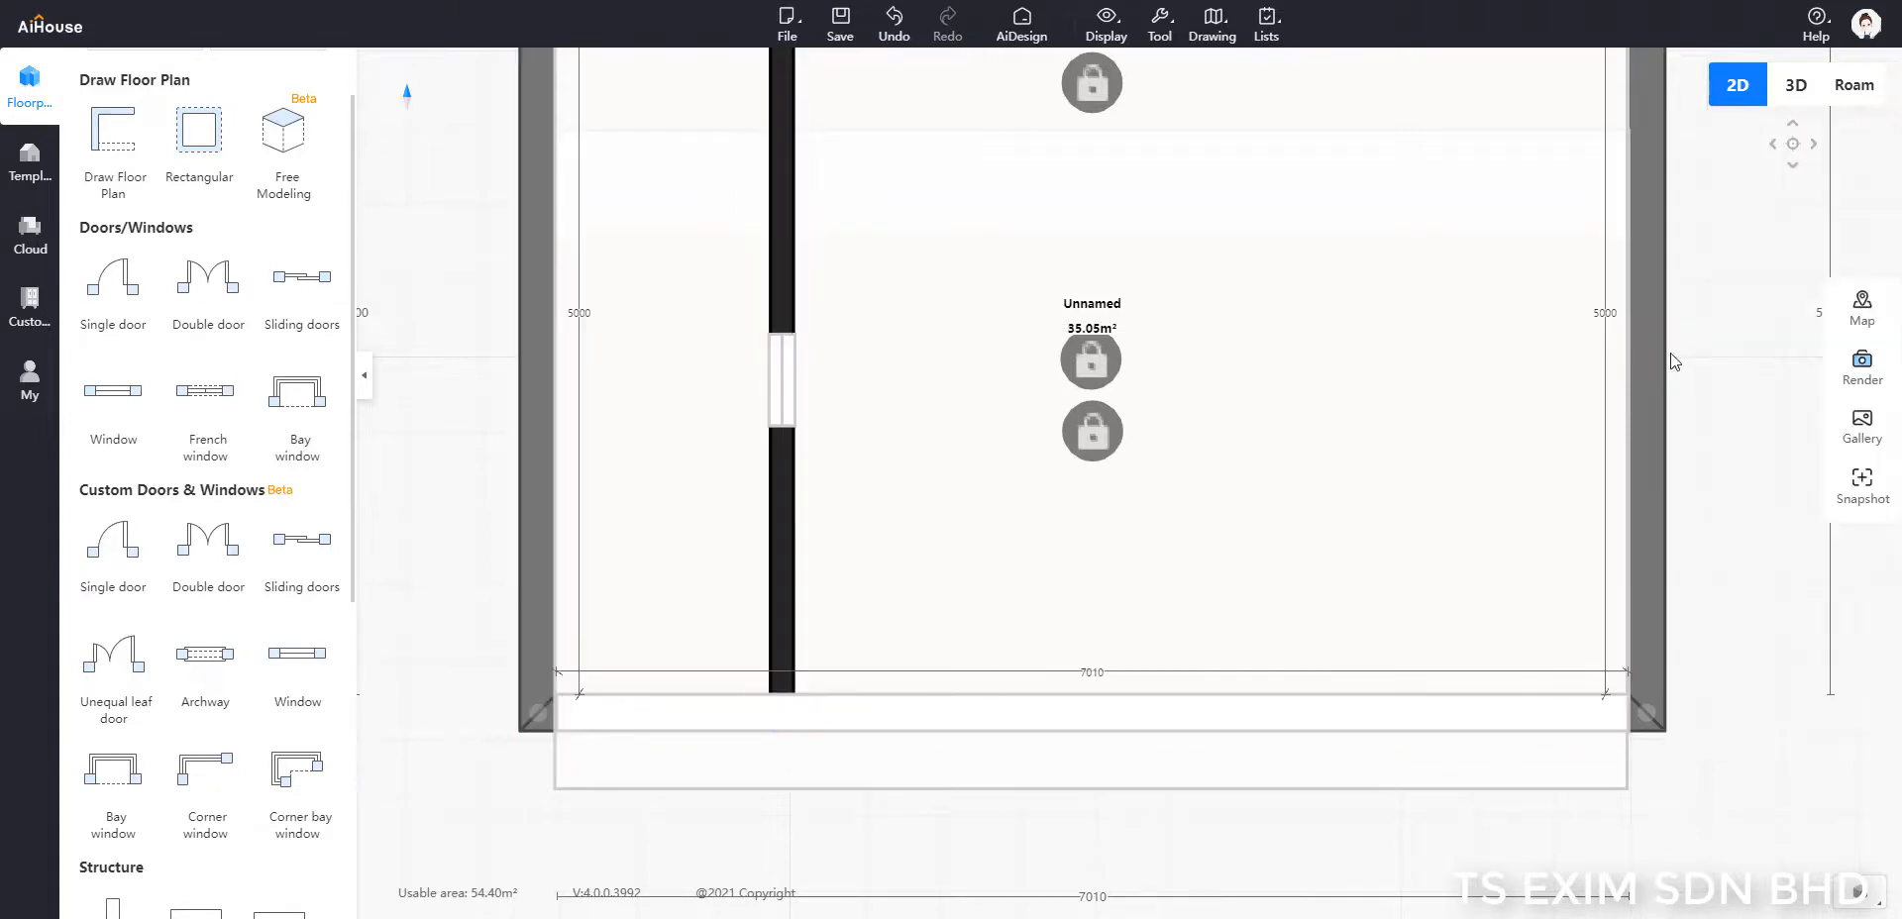
Step: In the Roam view, set the partition column's height to 2950 mm and its elevation to 3450 mm
{"action": "left_click", "coordinate": [1847, 95]}
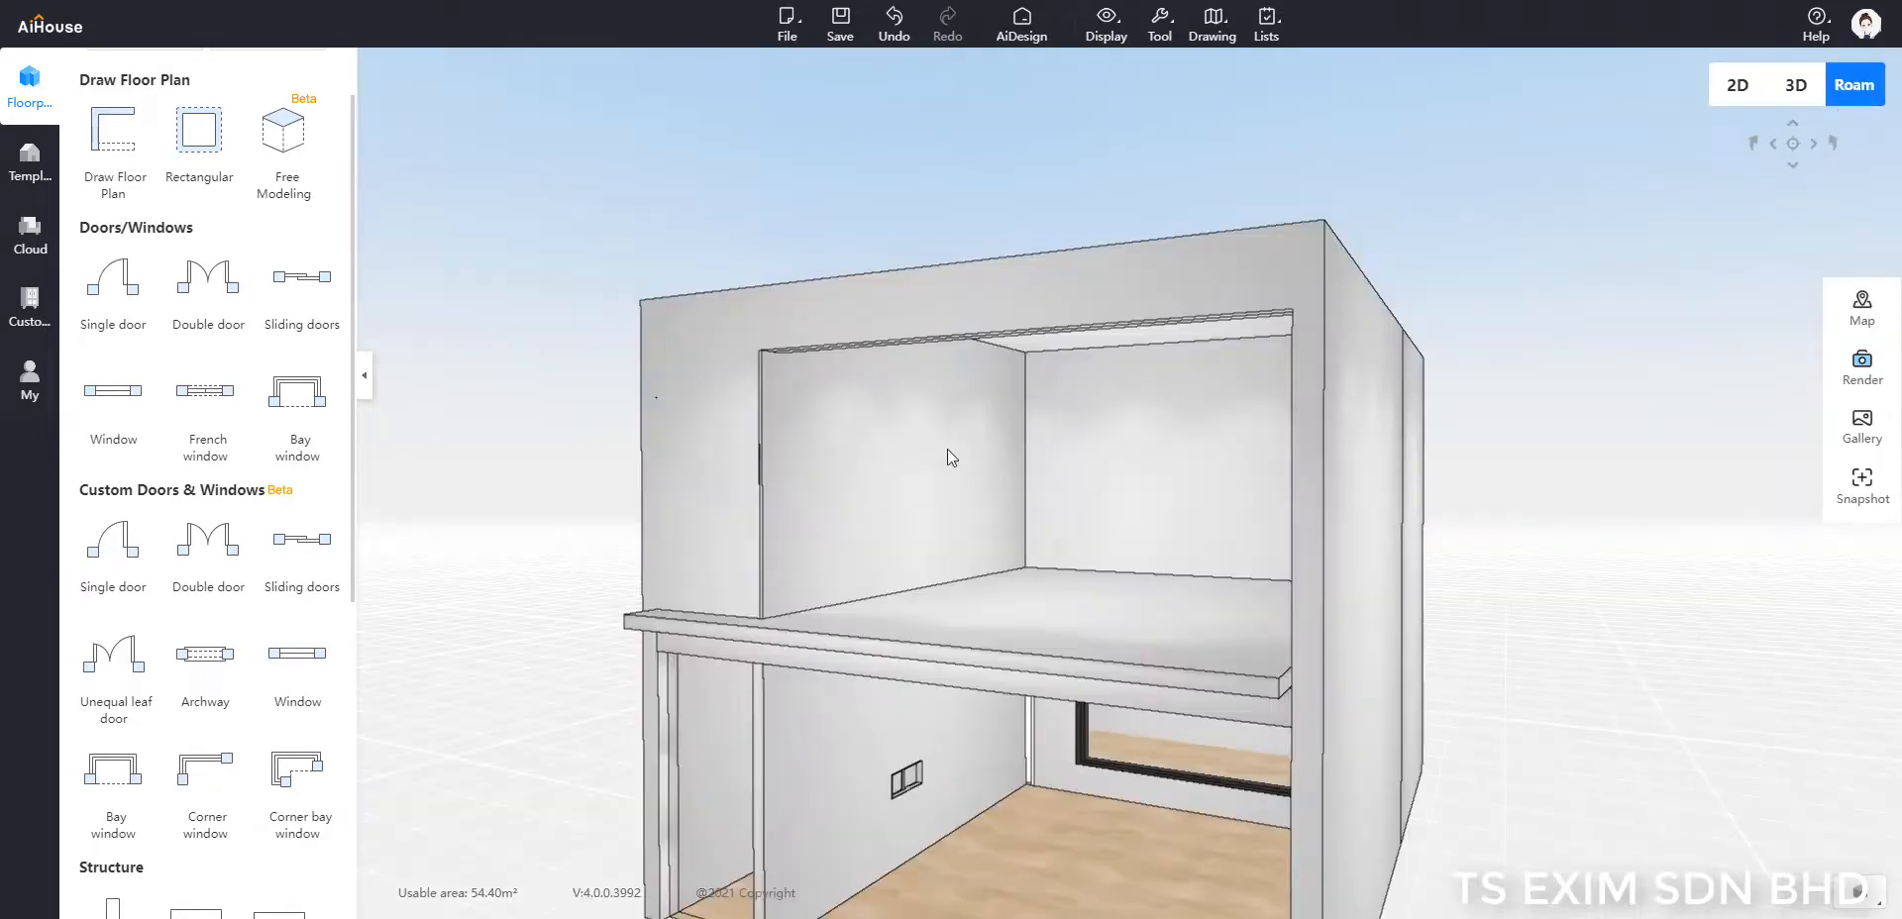
{"action": "scroll", "coordinate": [1175, 480], "scroll_direction": "up", "scroll_amount": 3}
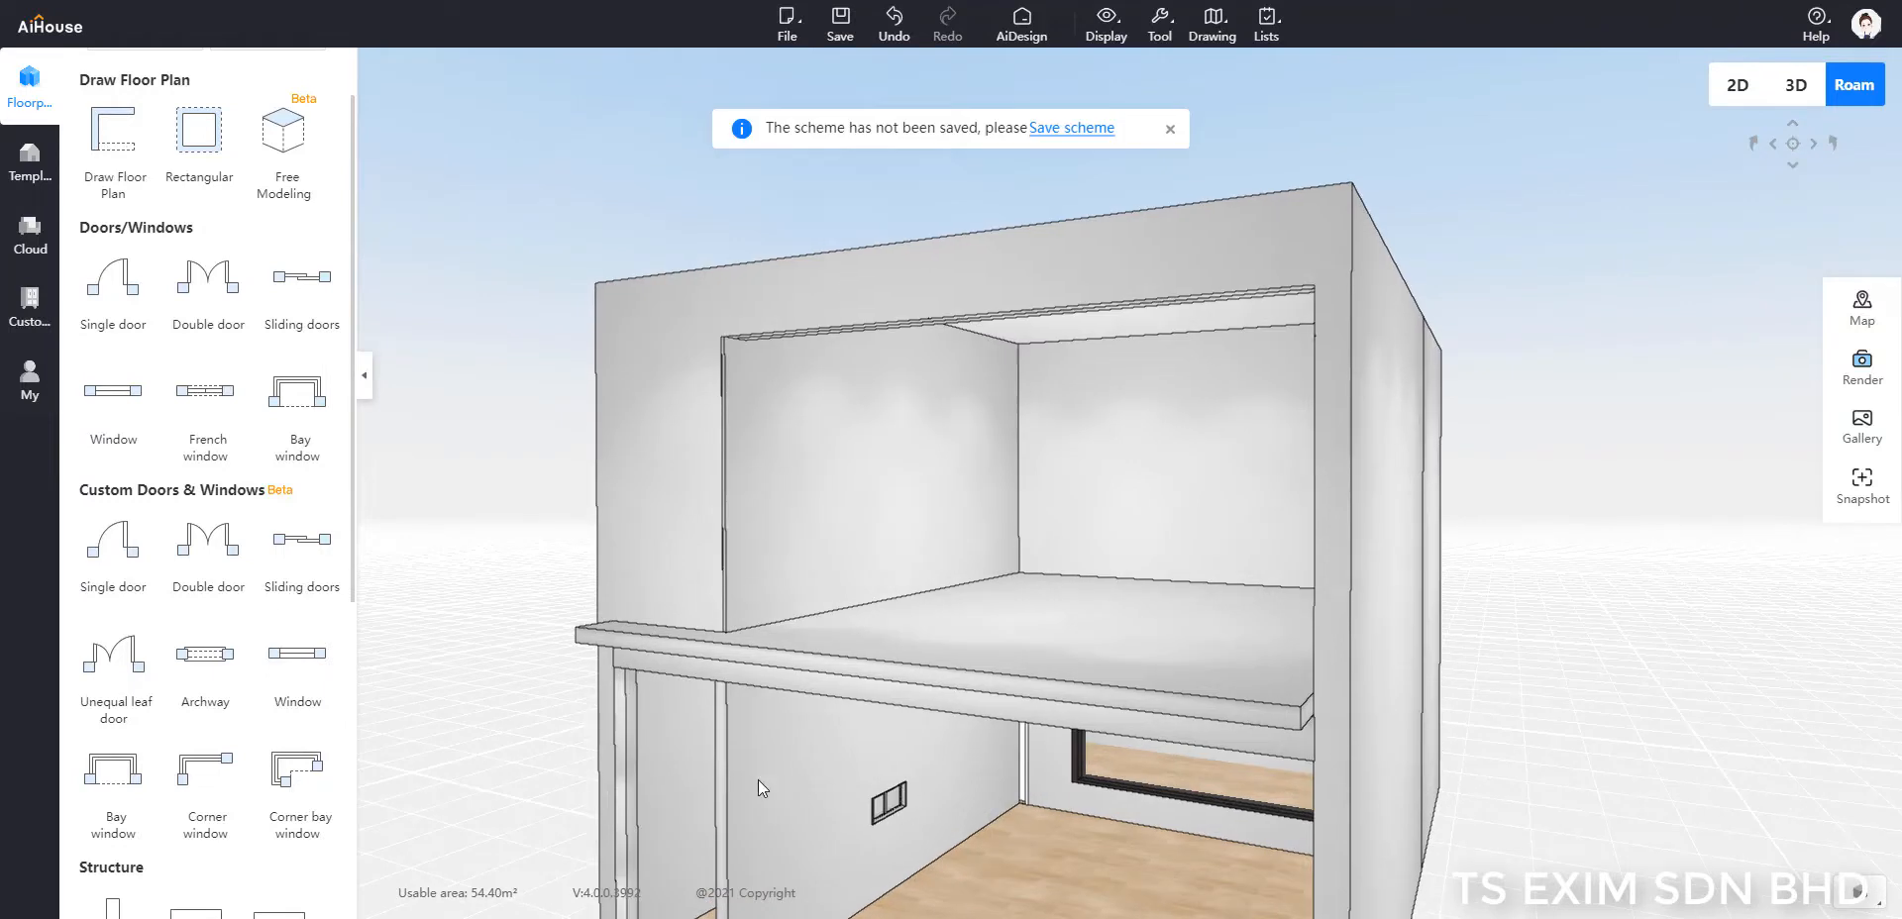
{"action": "left_click", "coordinate": [758, 783]}
{"action": "left_click_drag", "start_coordinate": [1863, 340], "coordinate": [1807, 343]}
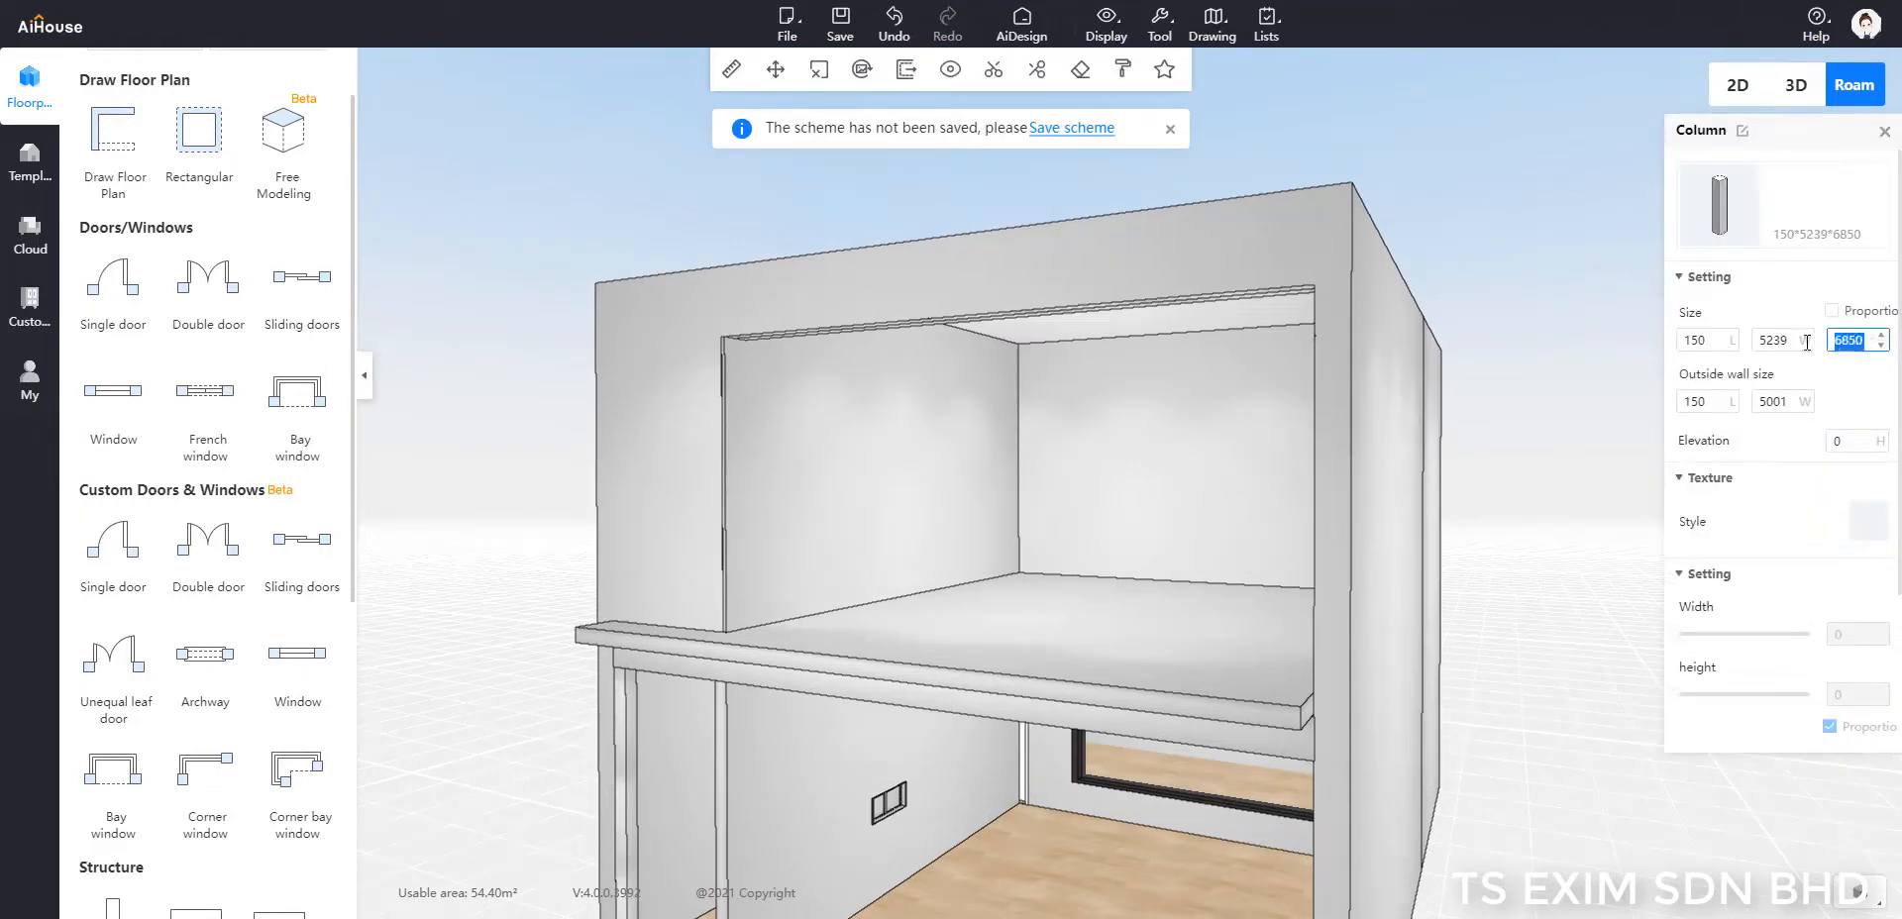
{"action": "type", "text": "29"}
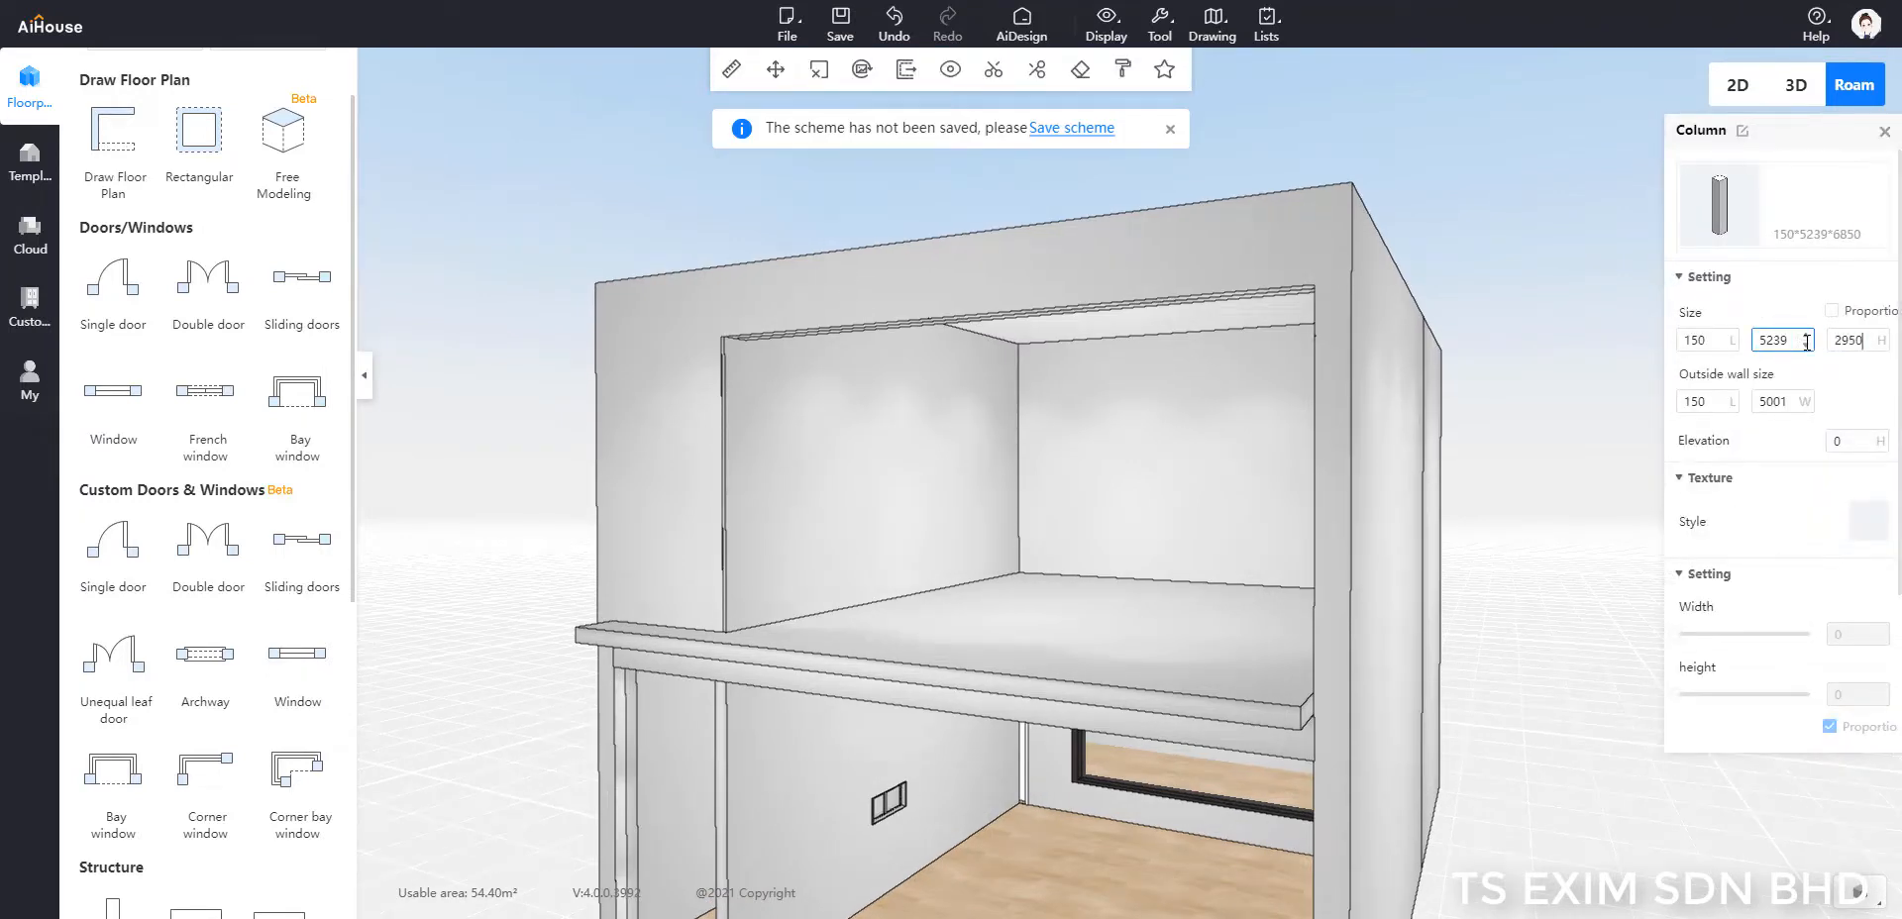
{"action": "key", "text": "Return"}
{"action": "left_click", "coordinate": [1846, 442]}
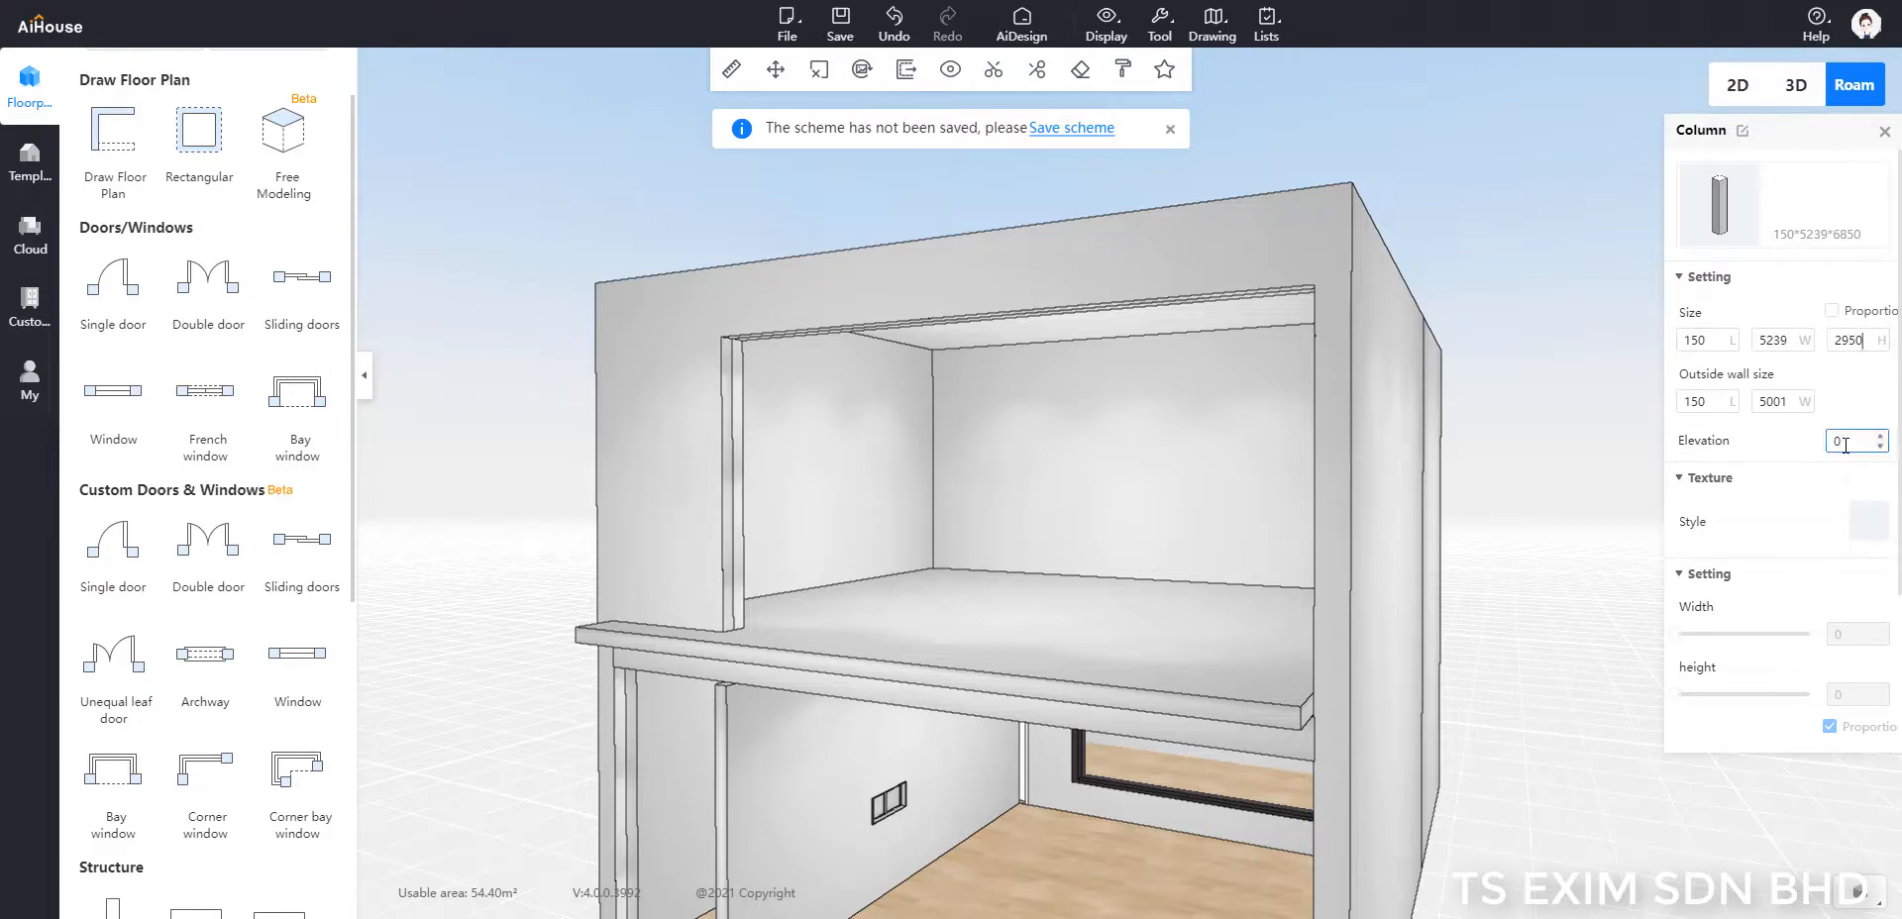
{"action": "double_click", "coordinate": [1824, 443]}
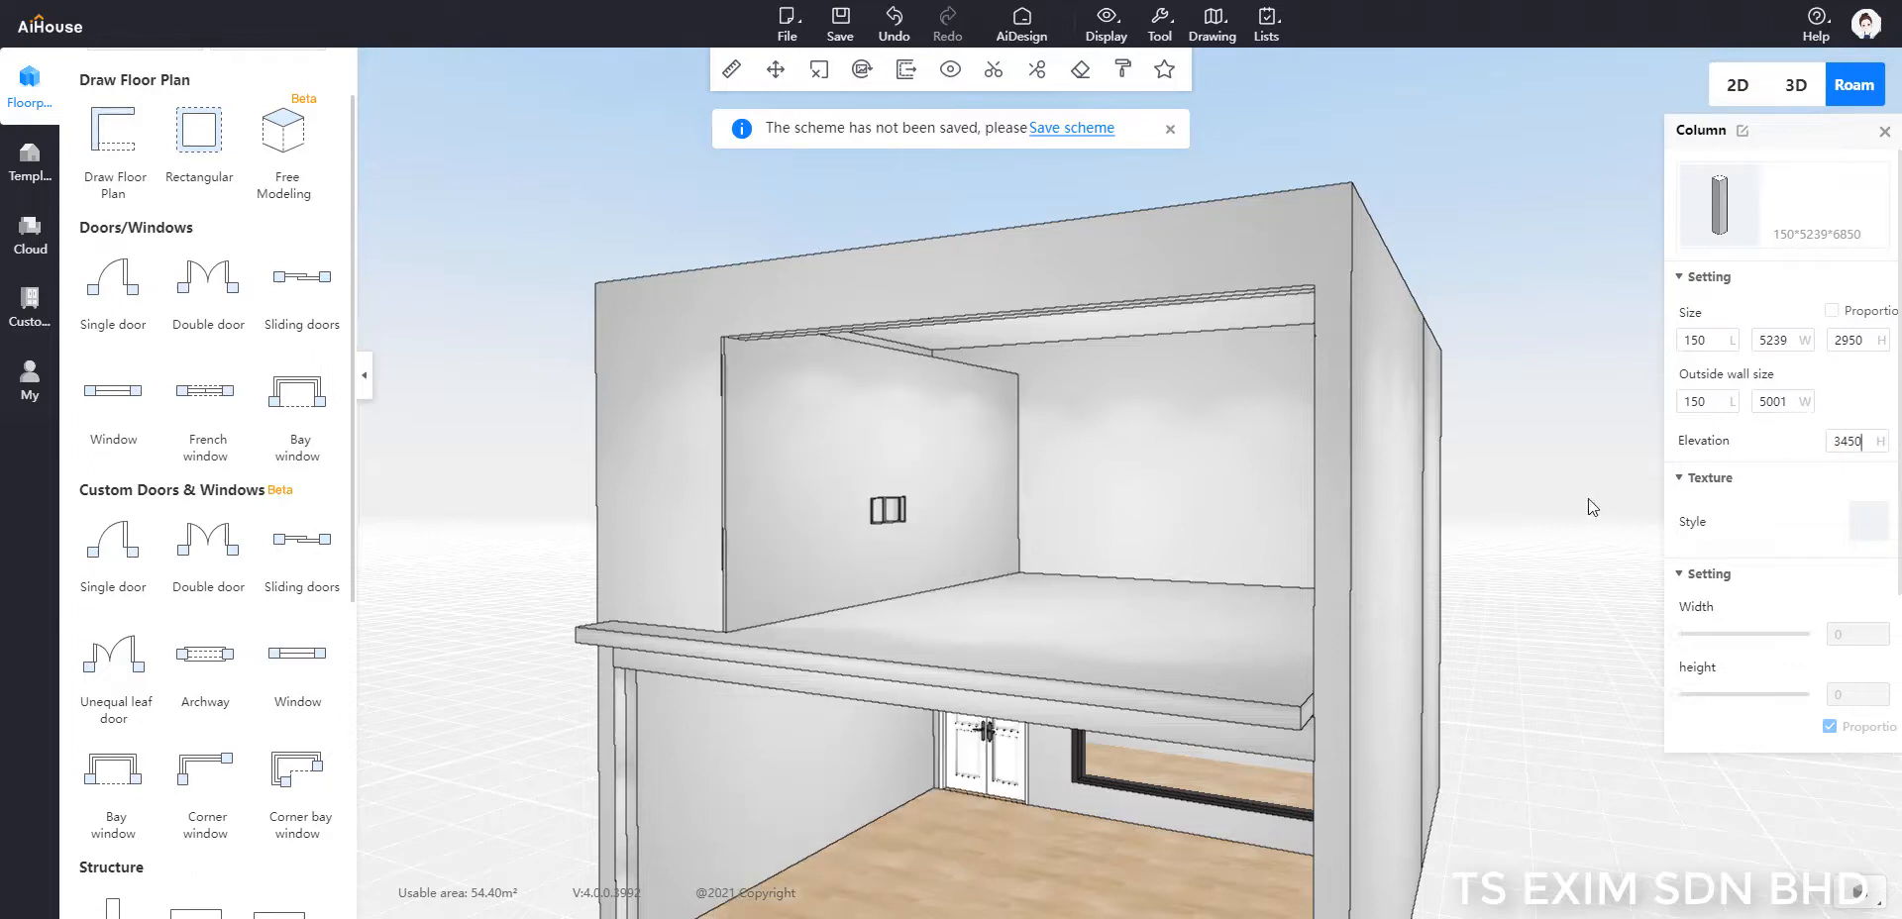
Step: Set the elevation of the small window in the upper-floor partition to 5600 mm
{"action": "scroll", "coordinate": [1099, 533], "scroll_direction": "up", "scroll_amount": 1}
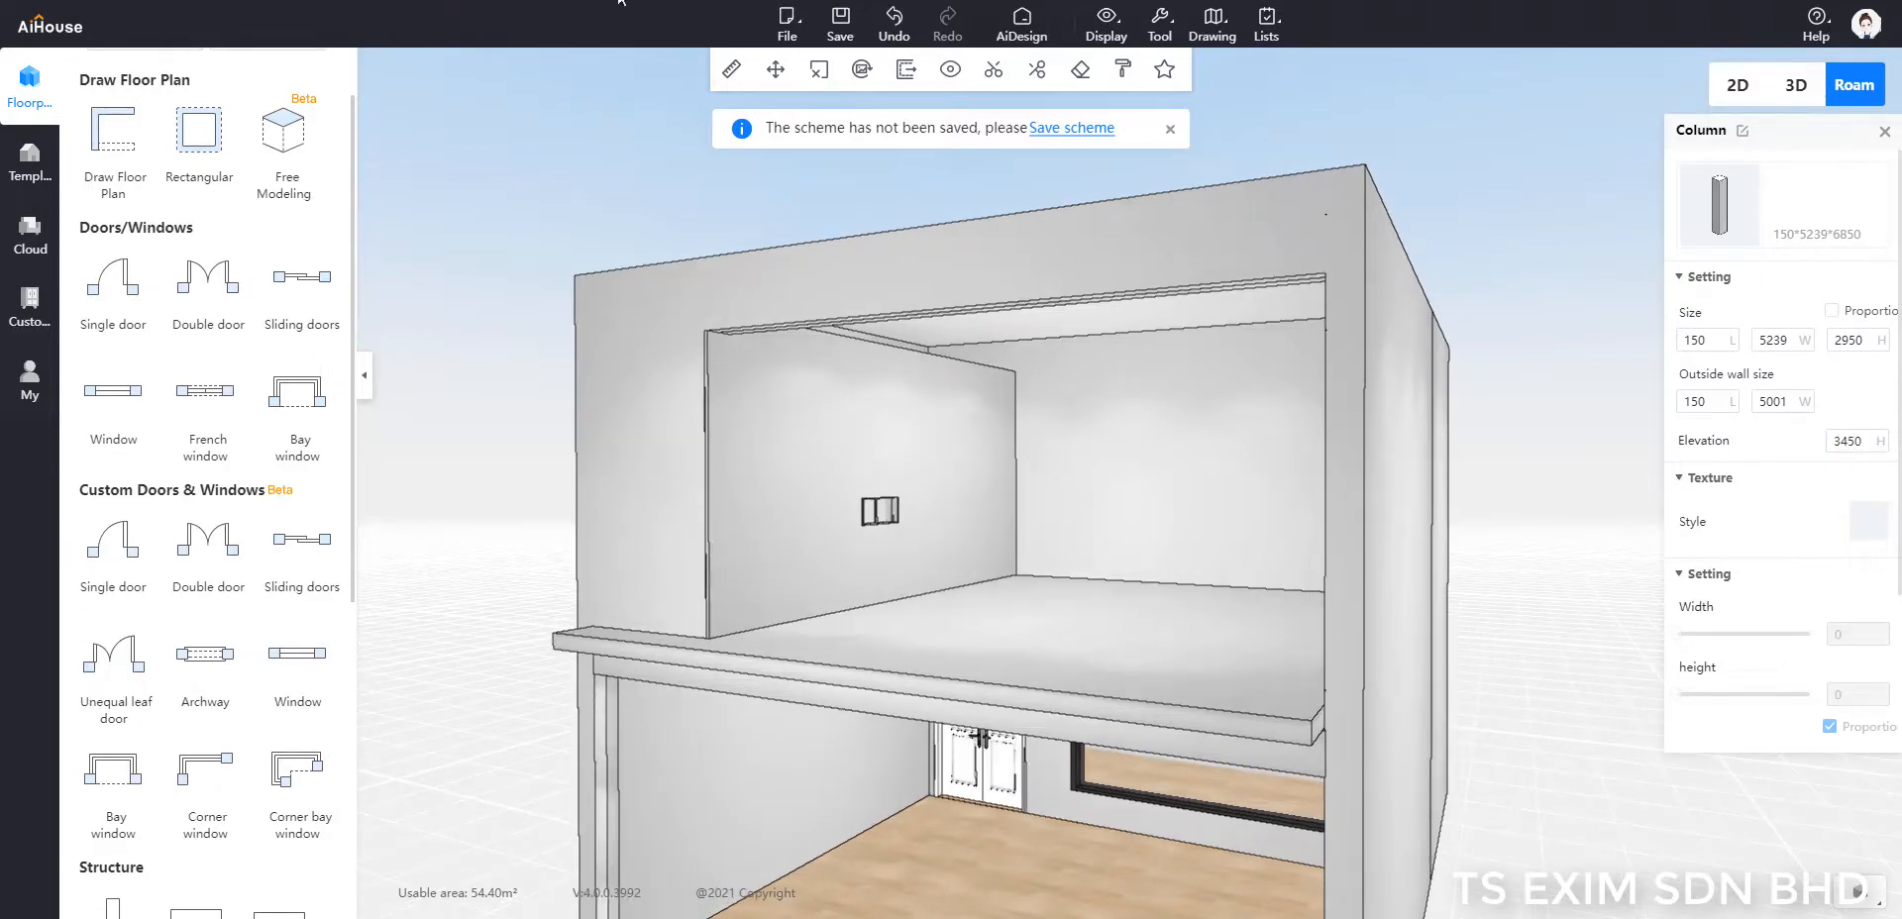
{"action": "left_click", "coordinate": [895, 515]}
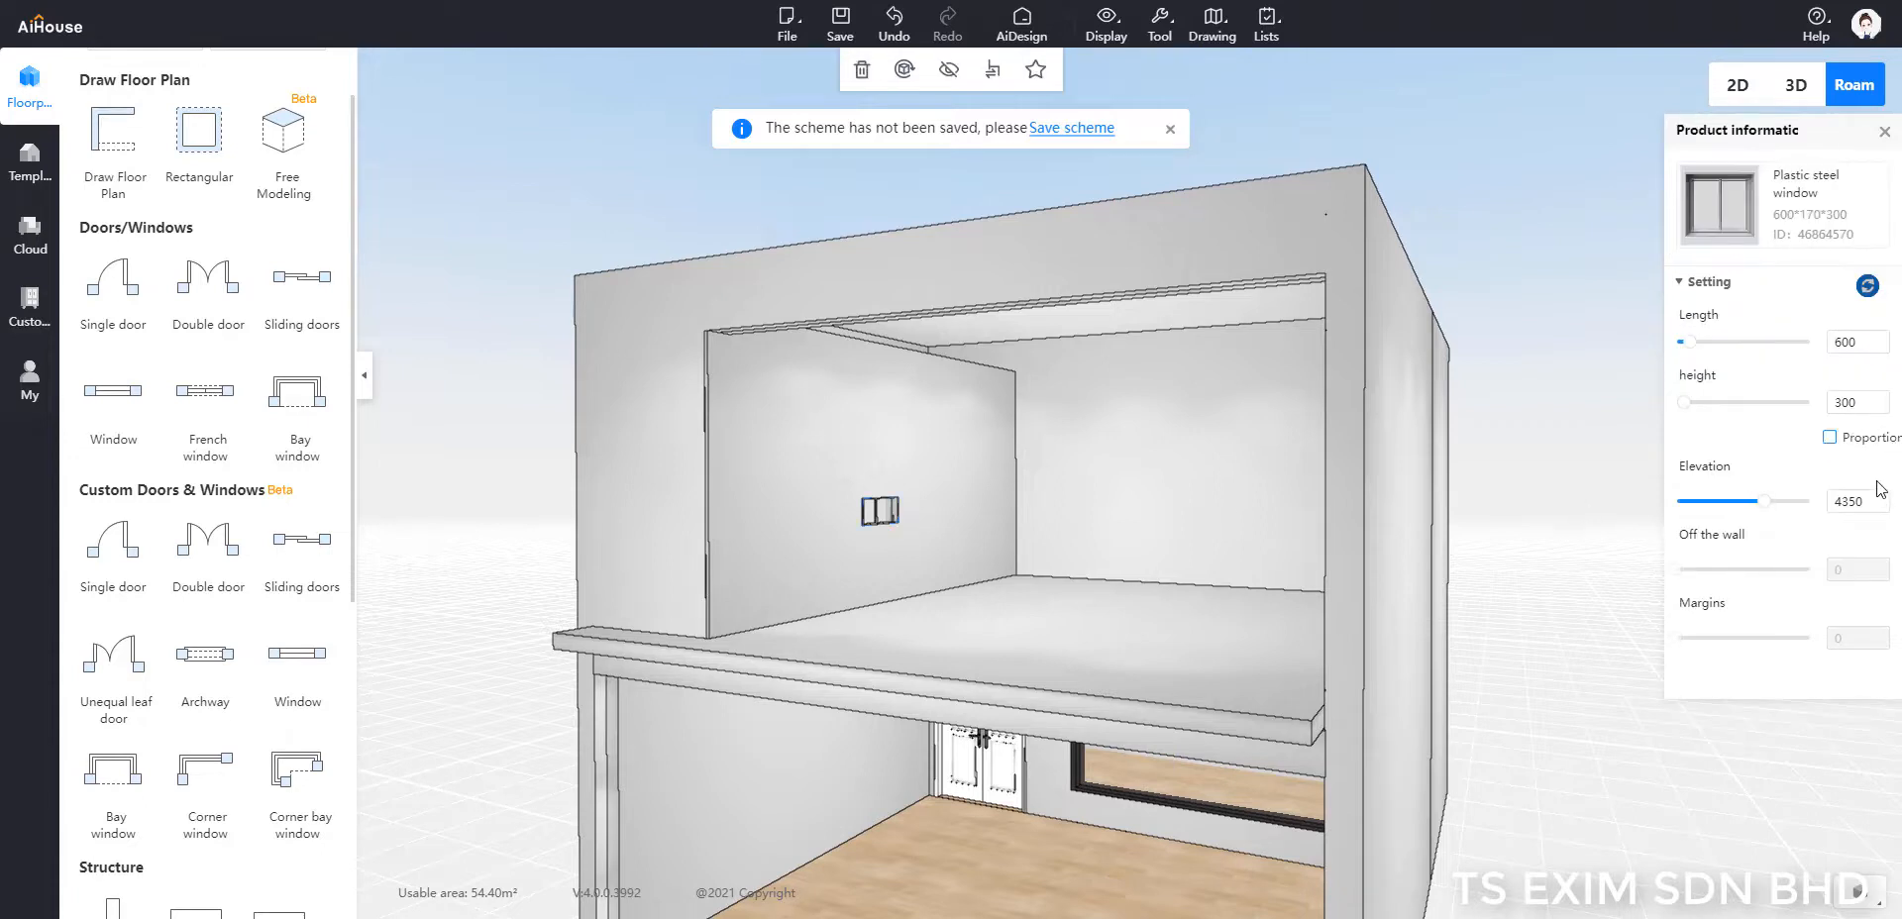
{"action": "left_click_drag", "start_coordinate": [1867, 502], "coordinate": [1818, 510]}
{"action": "type", "text": "5600"}
{"action": "key", "text": "Return"}
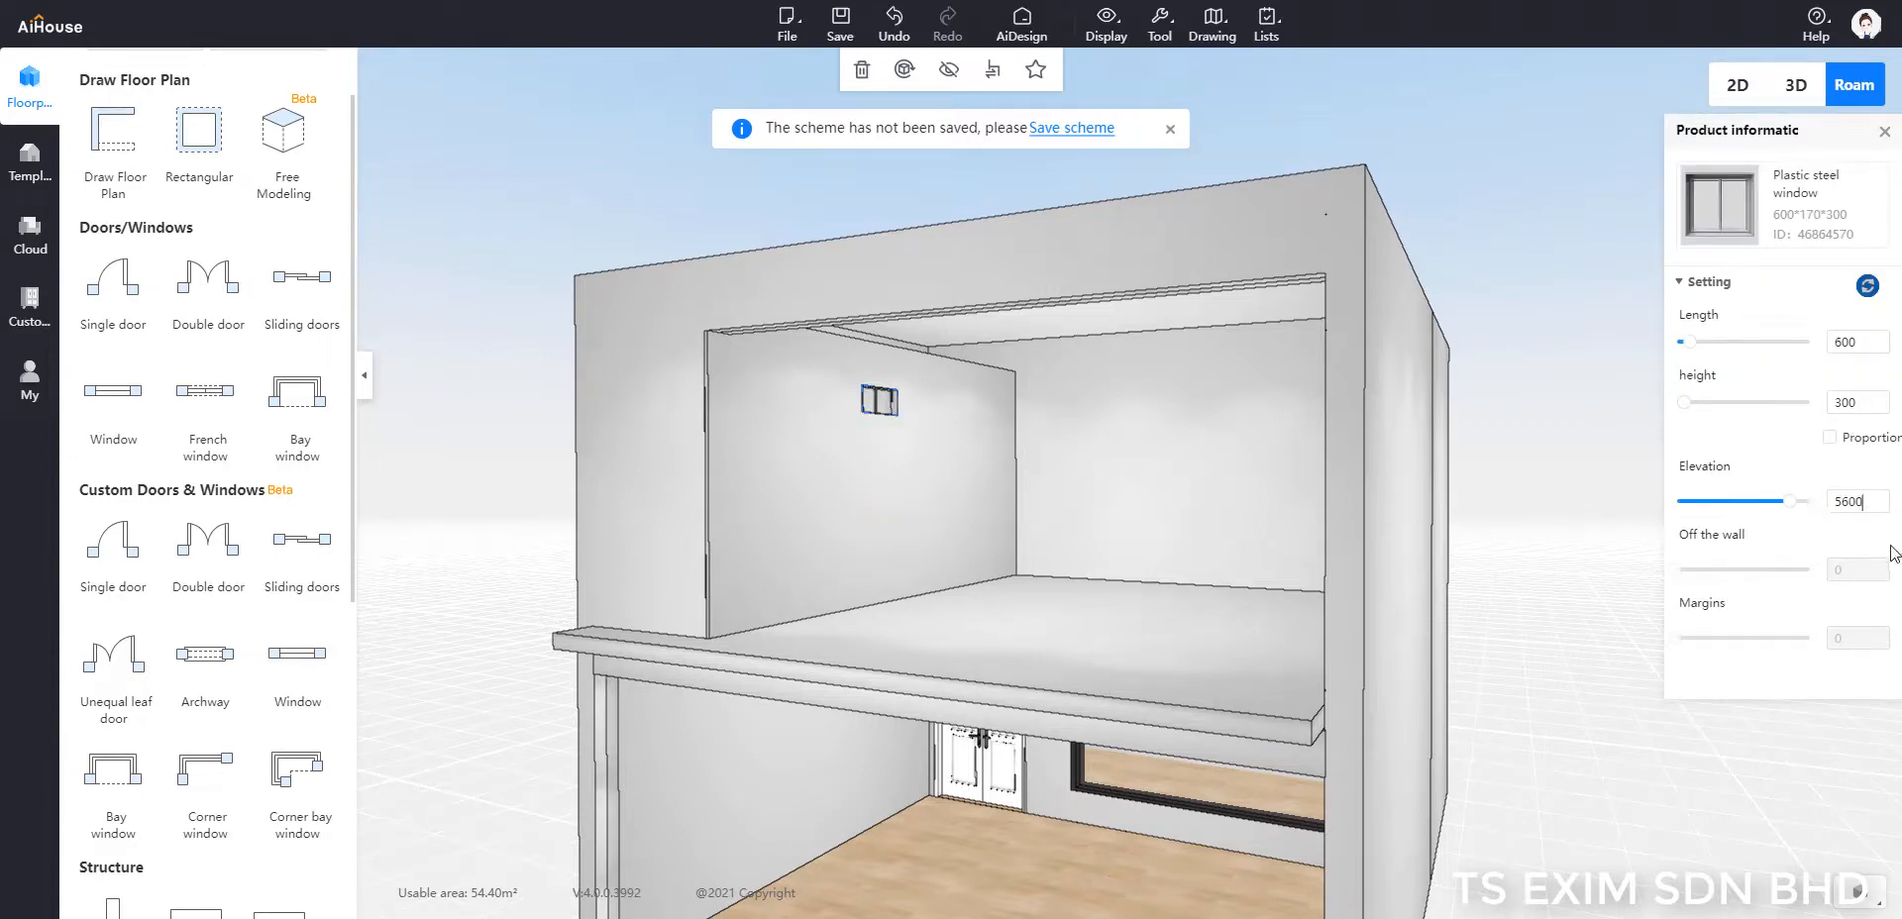
Step: Move the small window along the partition towards the open front in the 2D plan and check it in the Roam view
{"action": "left_click", "coordinate": [1735, 99]}
{"action": "left_click", "coordinate": [792, 421]}
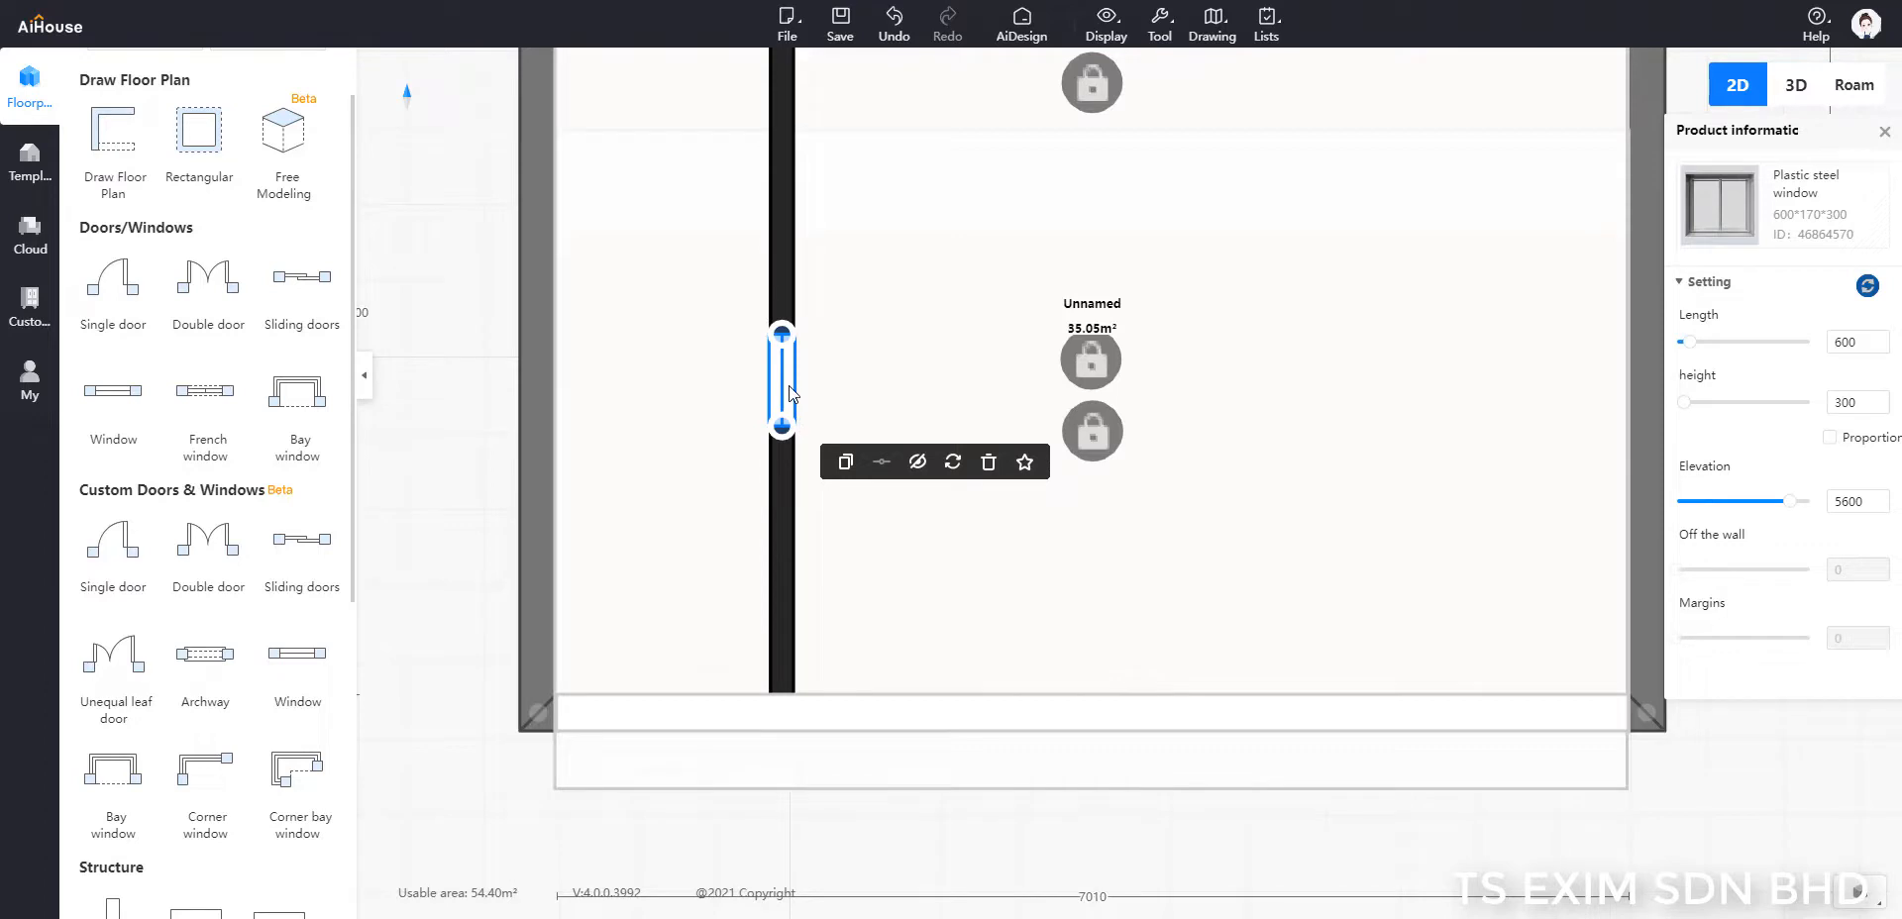
{"action": "left_click_drag", "start_coordinate": [791, 394], "coordinate": [794, 479]}
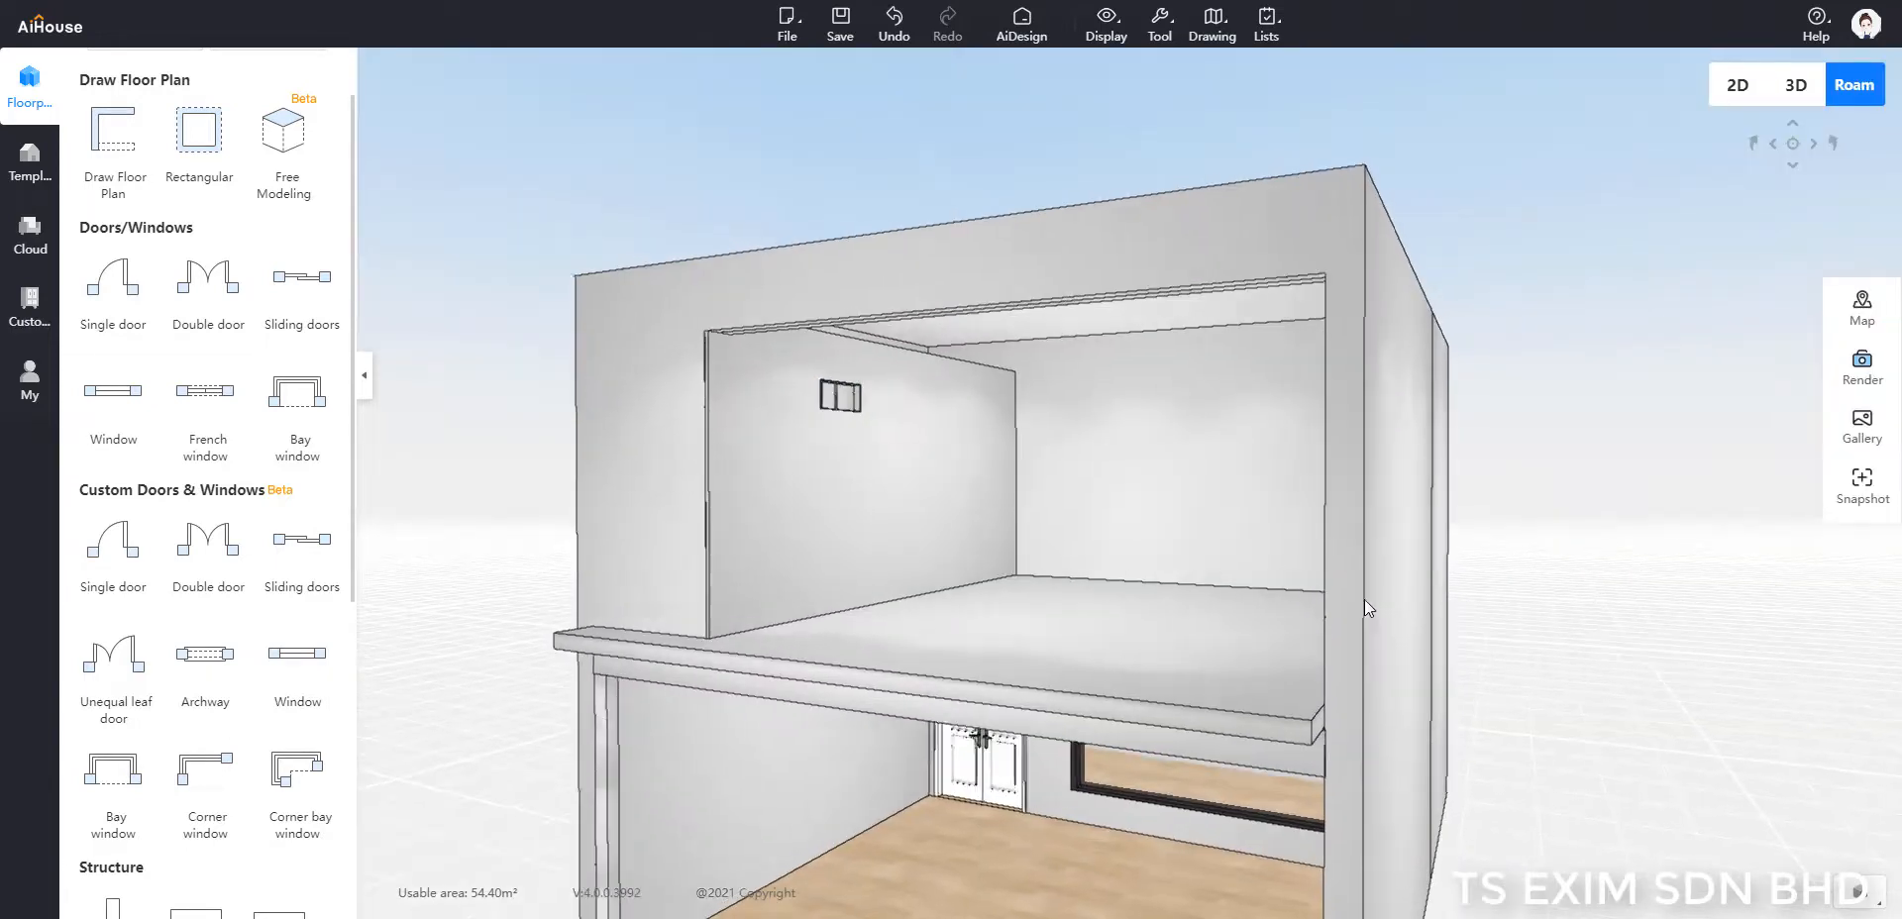
{"action": "scroll", "coordinate": [1516, 542], "scroll_direction": "down", "scroll_amount": 4}
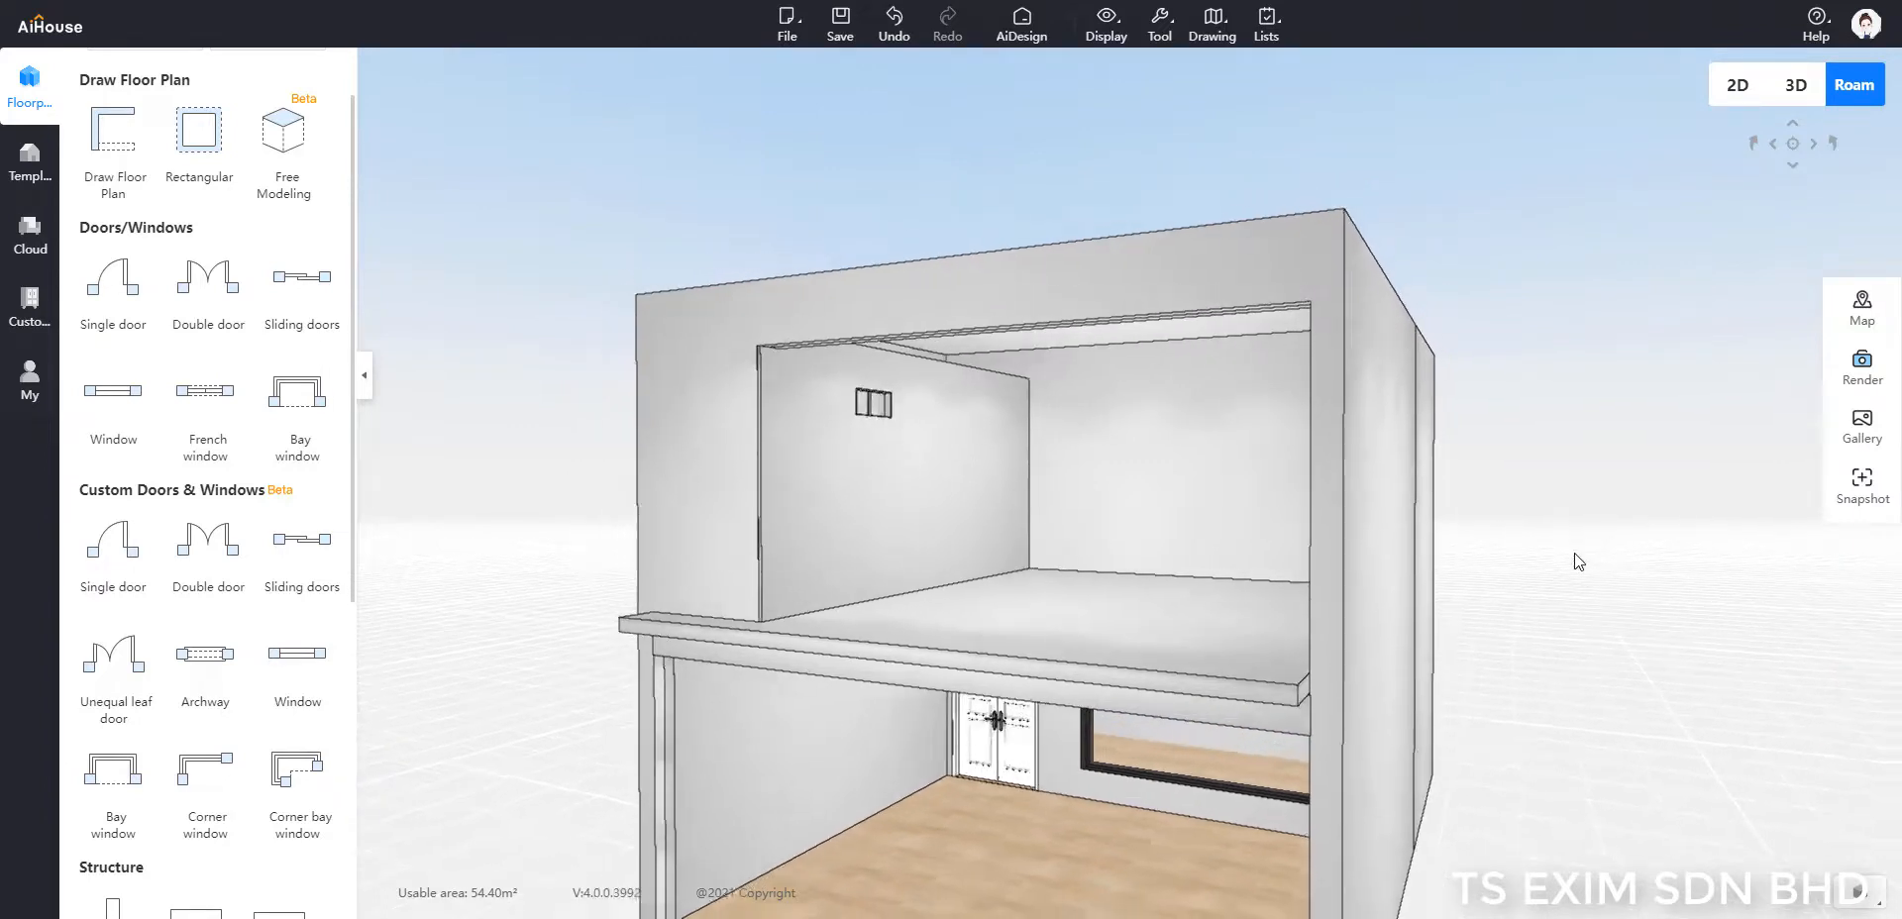
{"action": "scroll", "coordinate": [1423, 522], "scroll_direction": "down", "scroll_amount": 1}
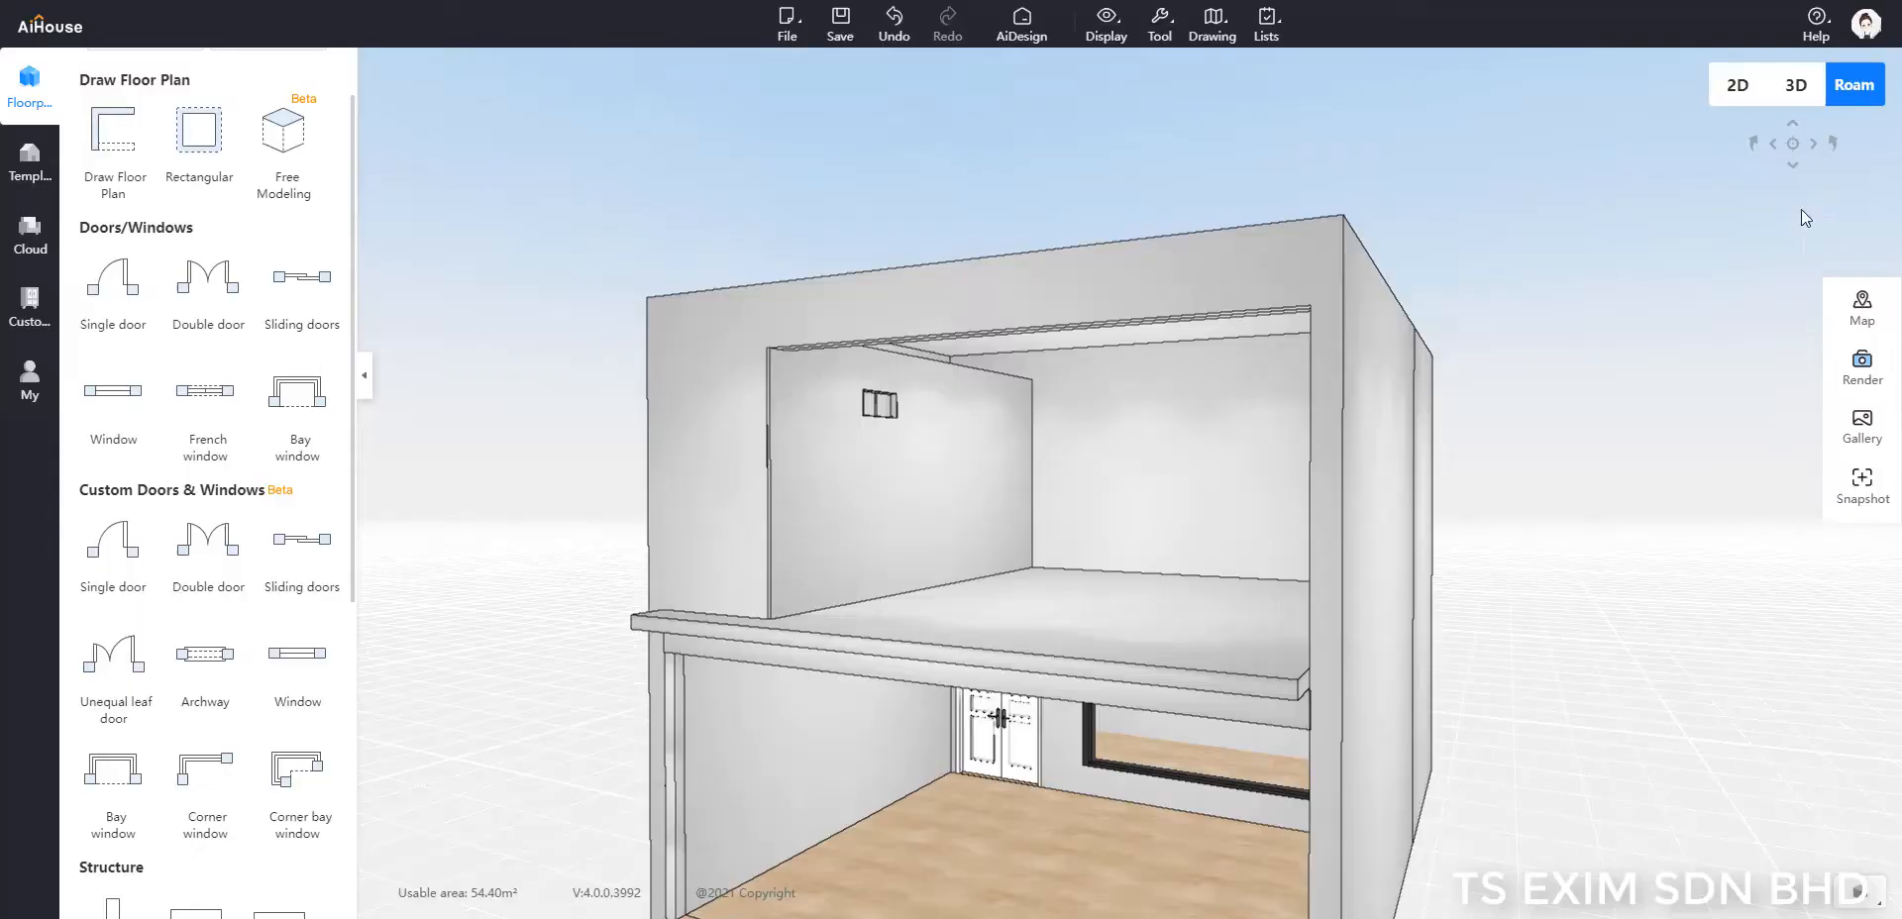
Step: Lock the windowed partition column in the 2D plan
{"action": "left_click", "coordinate": [1738, 84]}
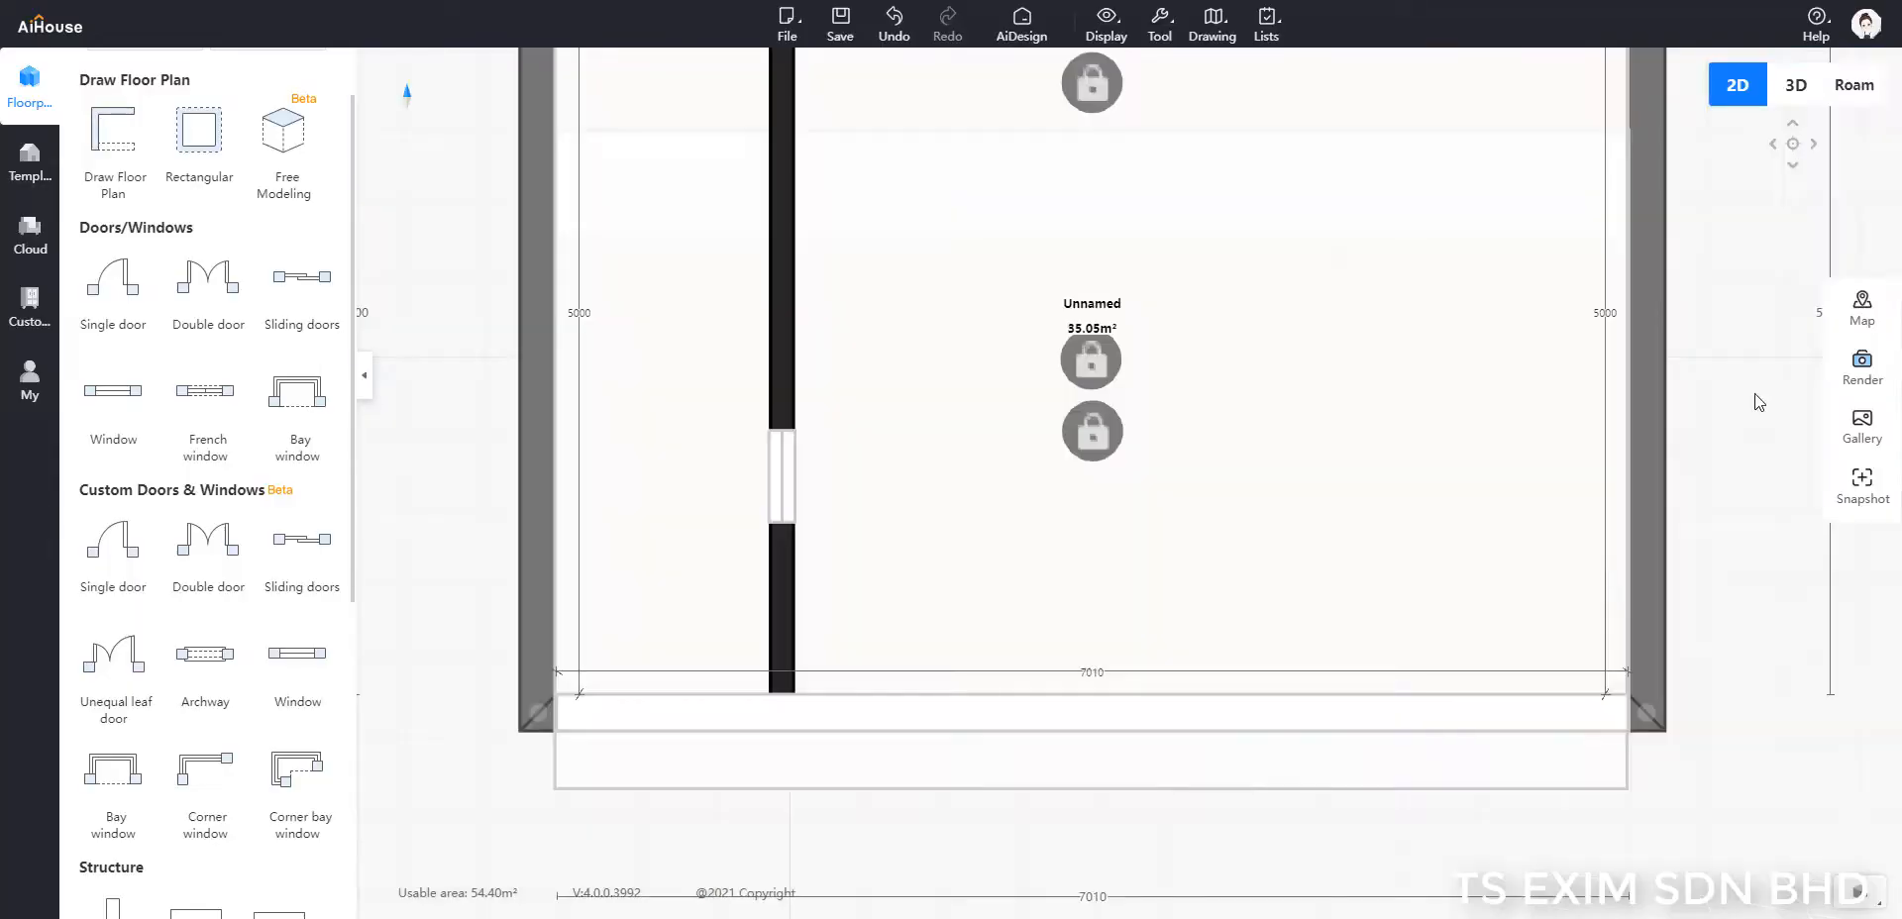
{"action": "left_click", "coordinate": [896, 360]}
{"action": "left_click", "coordinate": [984, 410]}
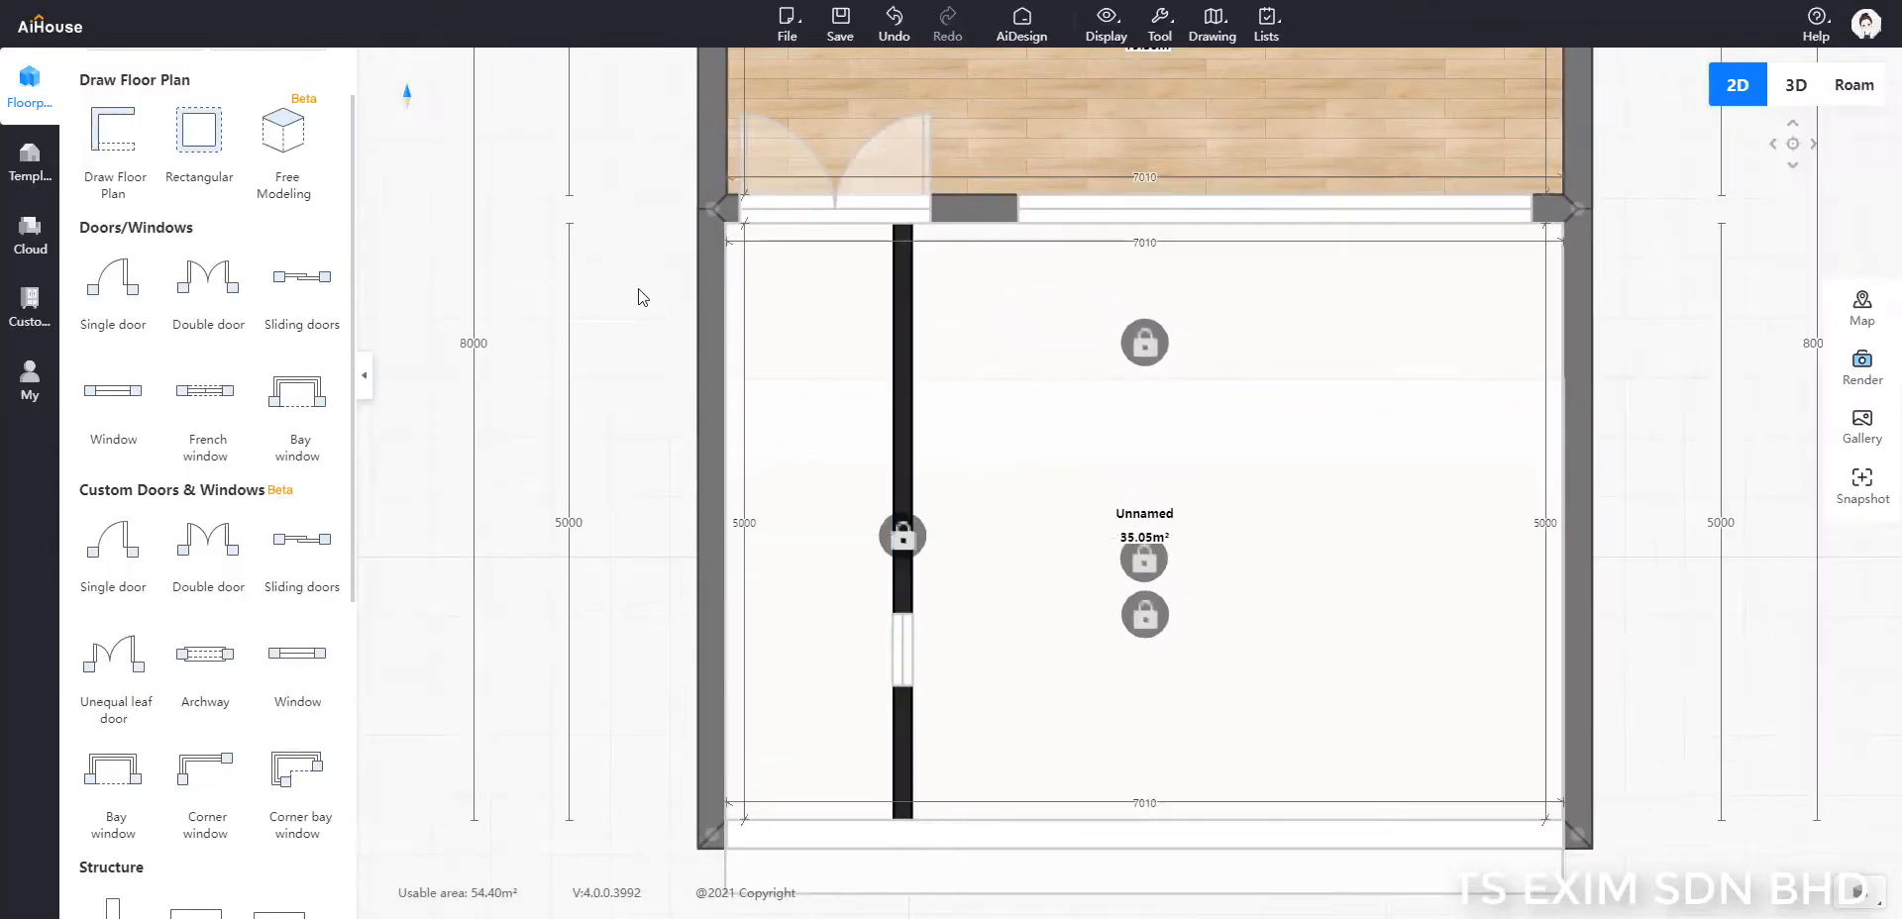
Step: Place a 400 mm column about 5412 mm long between the partition and the far side wall, about 1996 mm from the dividing wall
{"action": "scroll", "coordinate": [114, 676], "scroll_direction": "down", "scroll_amount": 3}
{"action": "left_click_drag", "start_coordinate": [114, 676], "coordinate": [918, 463]}
{"action": "left_click_drag", "start_coordinate": [1239, 436], "coordinate": [1242, 462]}
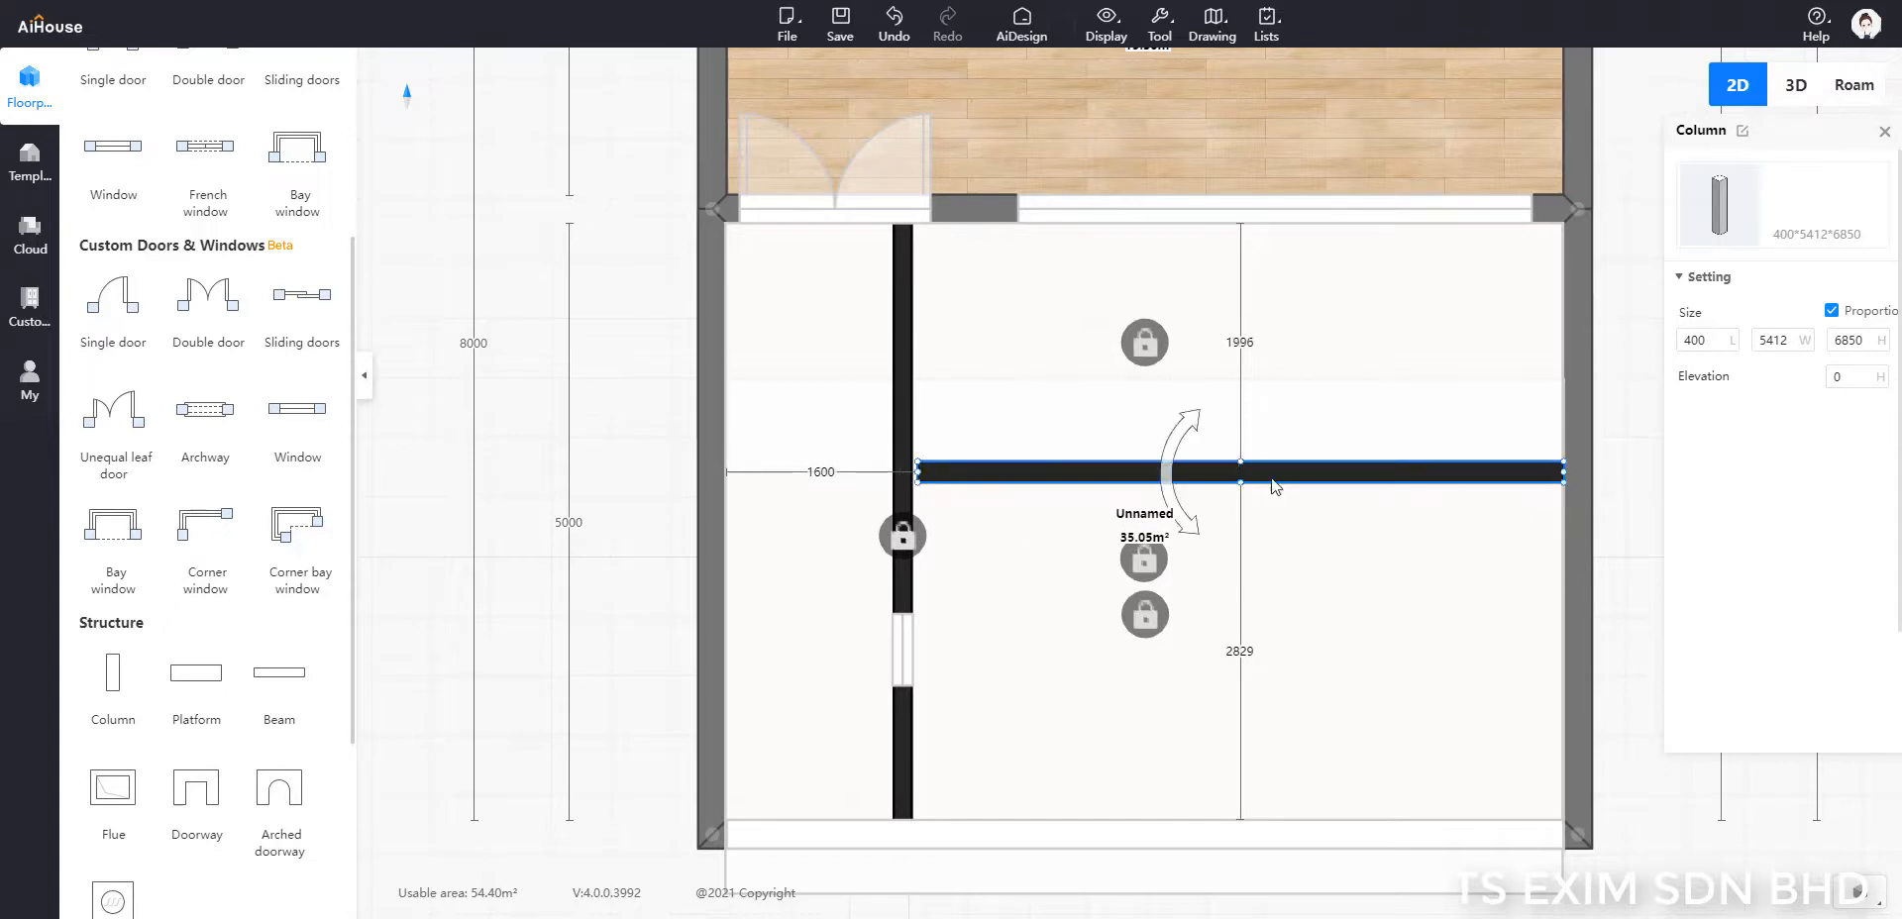
Step: Set the new cross column's thickness to 150 mm with its proportions locked
{"action": "left_click", "coordinate": [1088, 427]}
{"action": "left_click", "coordinate": [1031, 477]}
{"action": "left_click_drag", "start_coordinate": [1710, 342], "coordinate": [1658, 354]}
{"action": "type", "text": "150"}
{"action": "key", "text": "Return"}
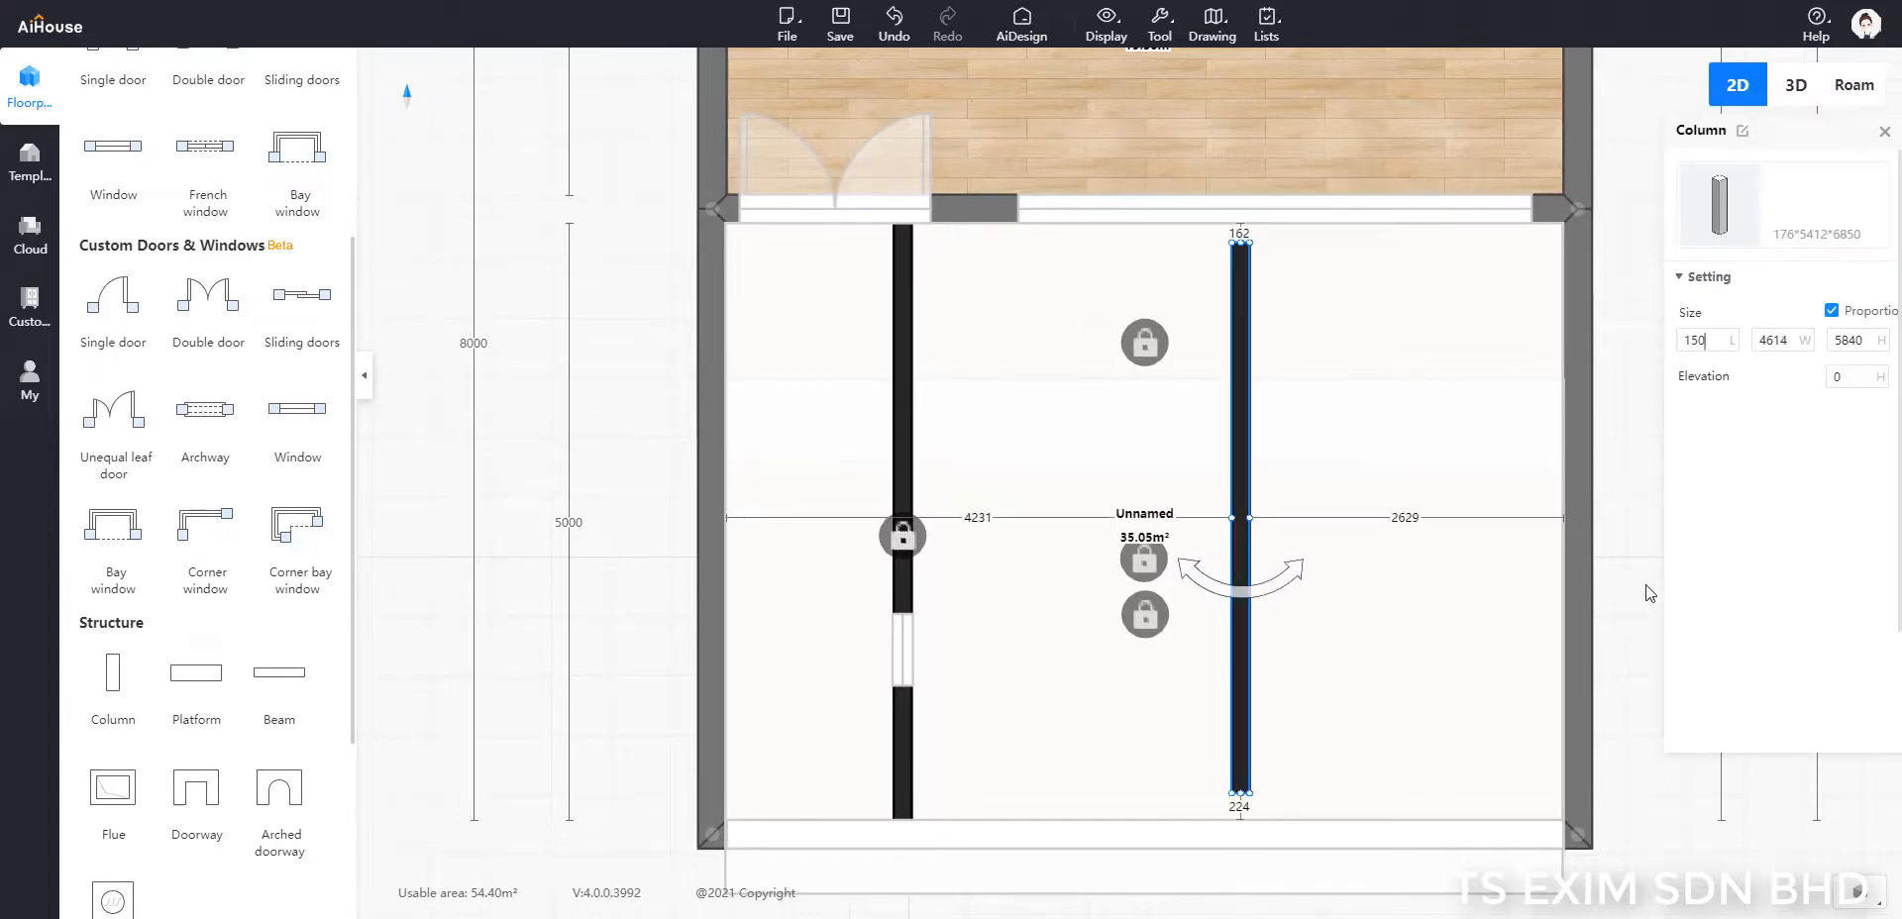
Step: Insert a sliding door into the 150 mm column and set it to 3600 mm long and 2400 mm high
{"action": "left_click", "coordinate": [299, 297]}
{"action": "left_click", "coordinate": [1244, 474]}
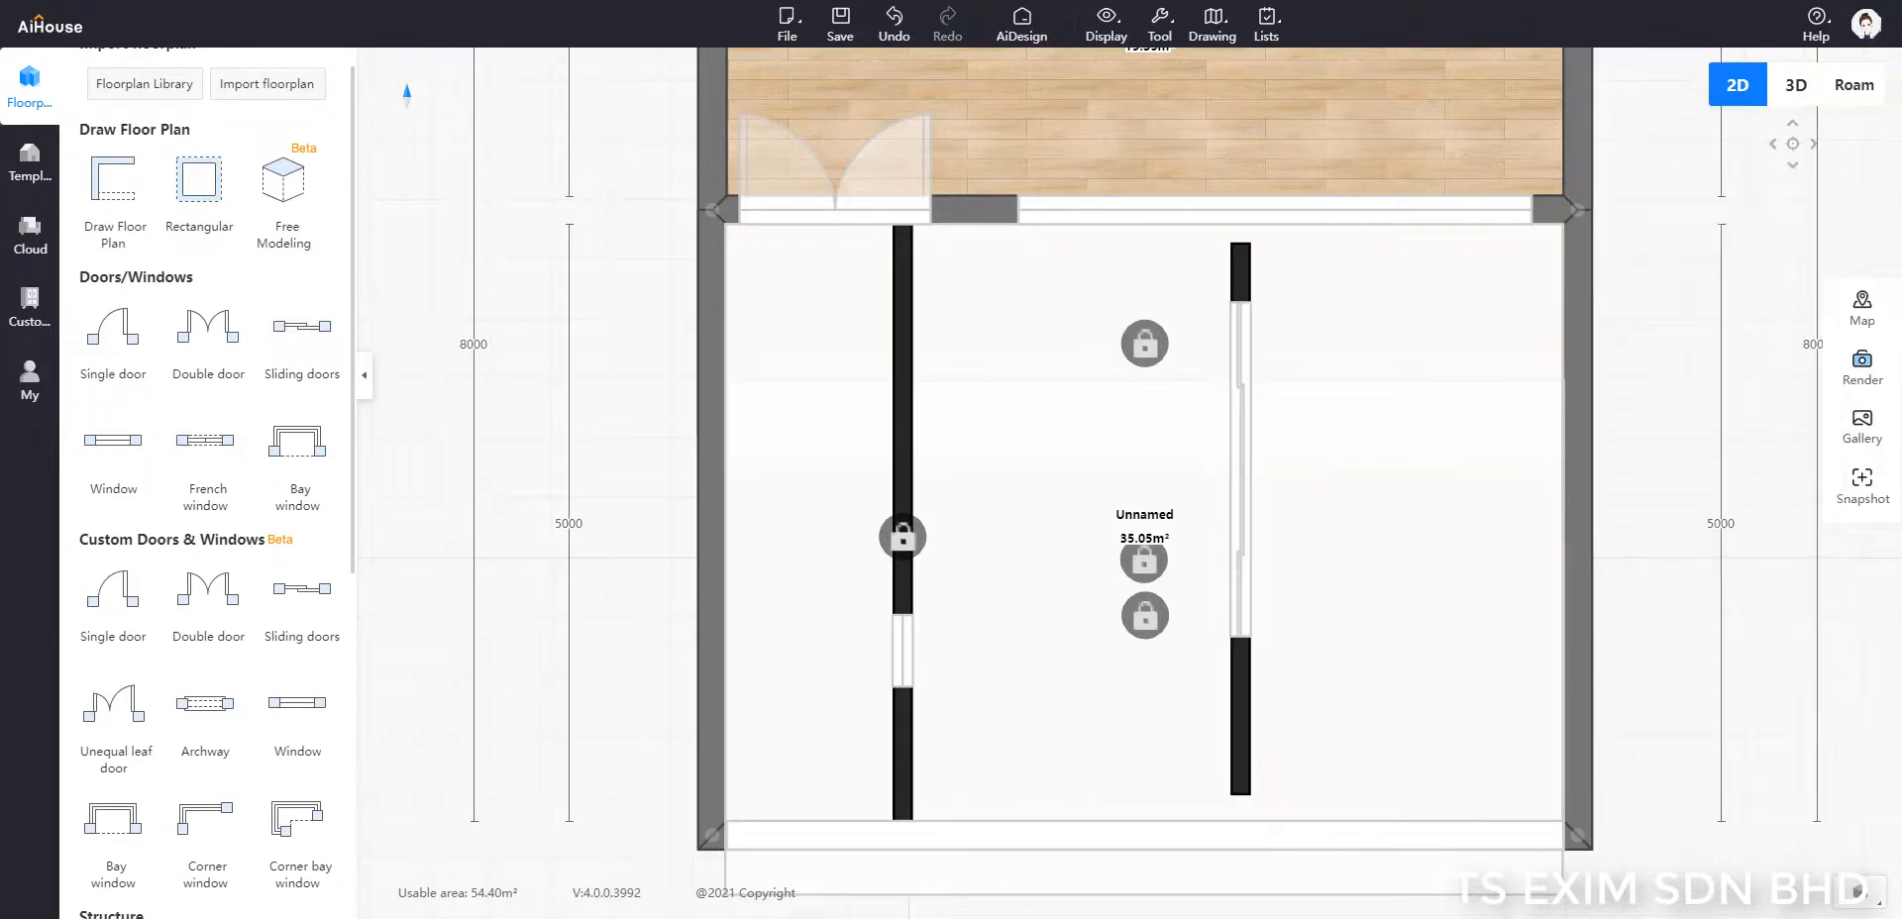
{"action": "left_click", "coordinate": [1252, 468]}
{"action": "type", "text": "3600"}
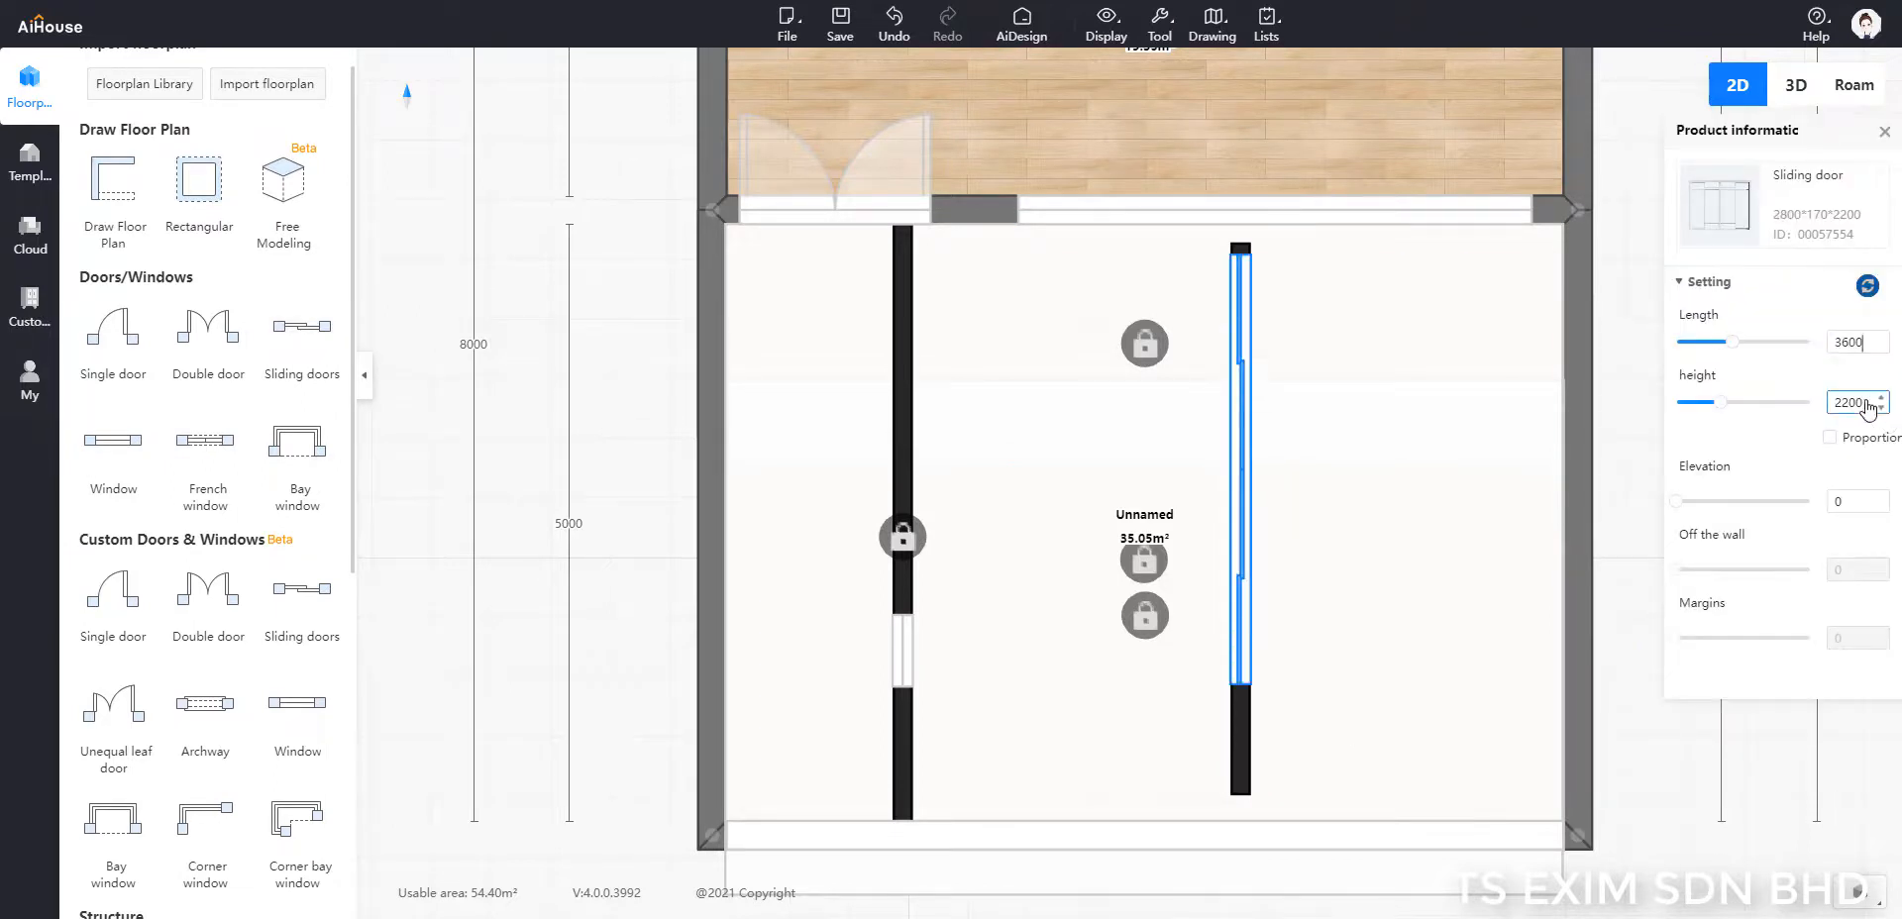
{"action": "left_click_drag", "start_coordinate": [1868, 408], "coordinate": [1814, 412]}
{"action": "type", "text": "2400"}
{"action": "left_click", "coordinate": [1645, 356]}
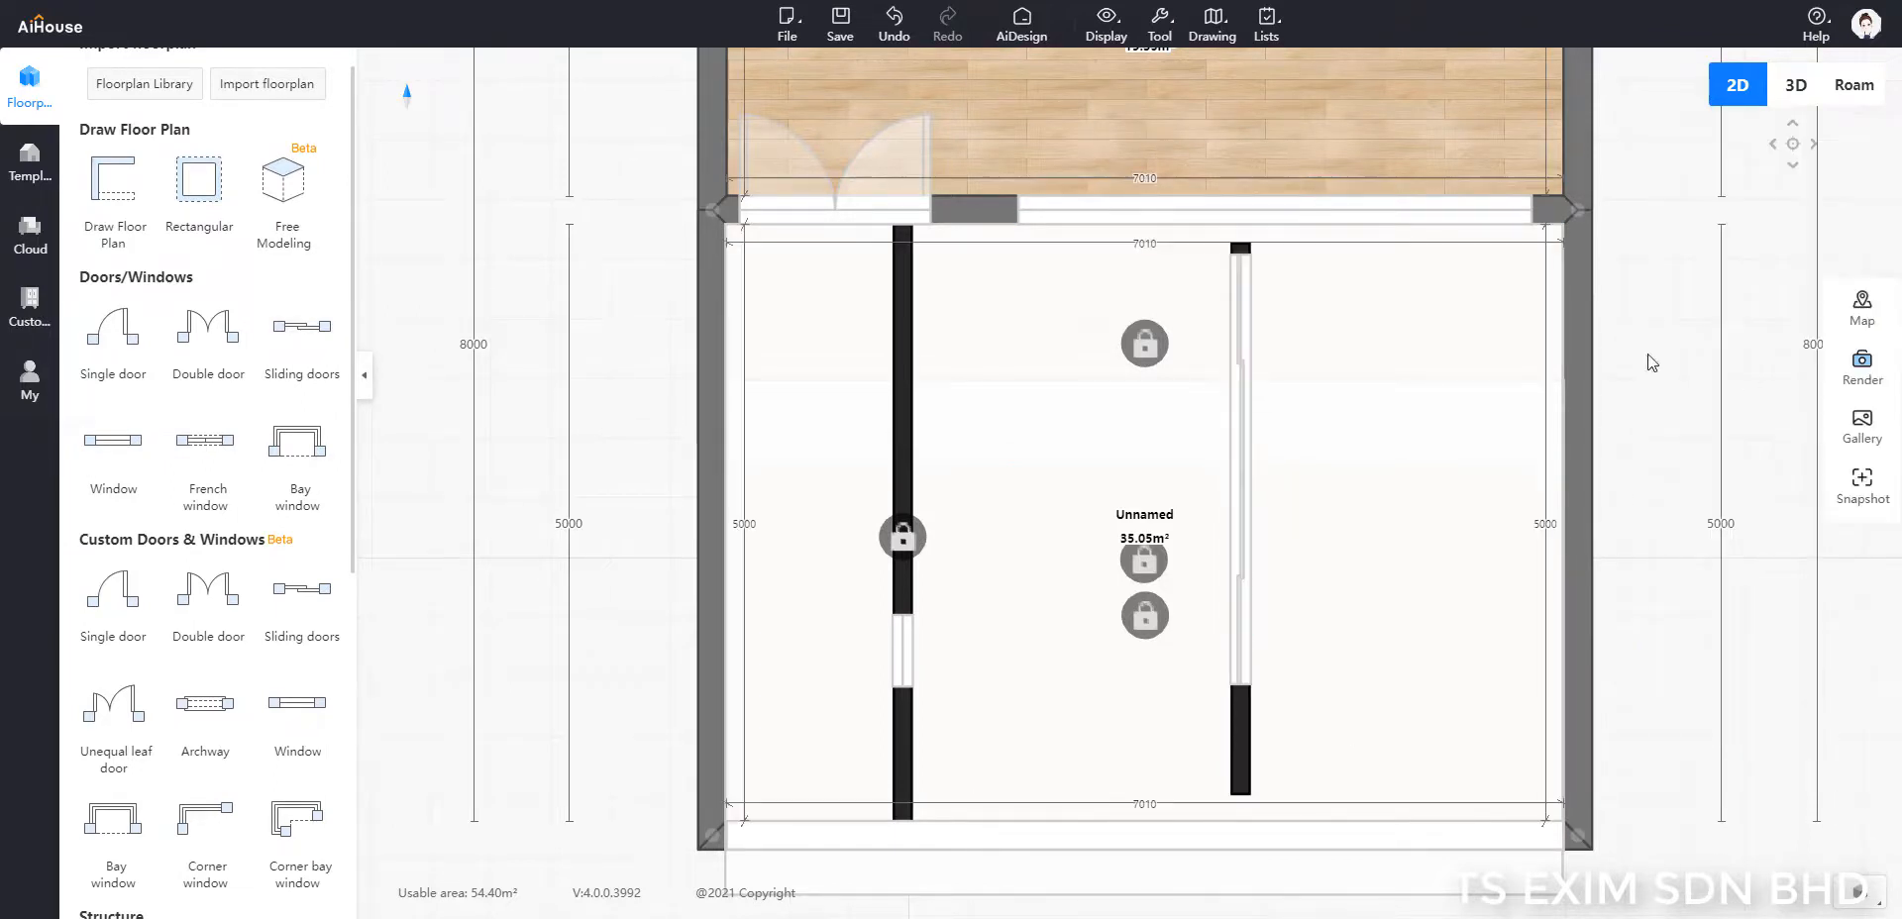
Step: Rotate the sliding-door column to run across the room and extend it to about 5035 mm so it meets the windowed partition
{"action": "left_click", "coordinate": [1246, 734]}
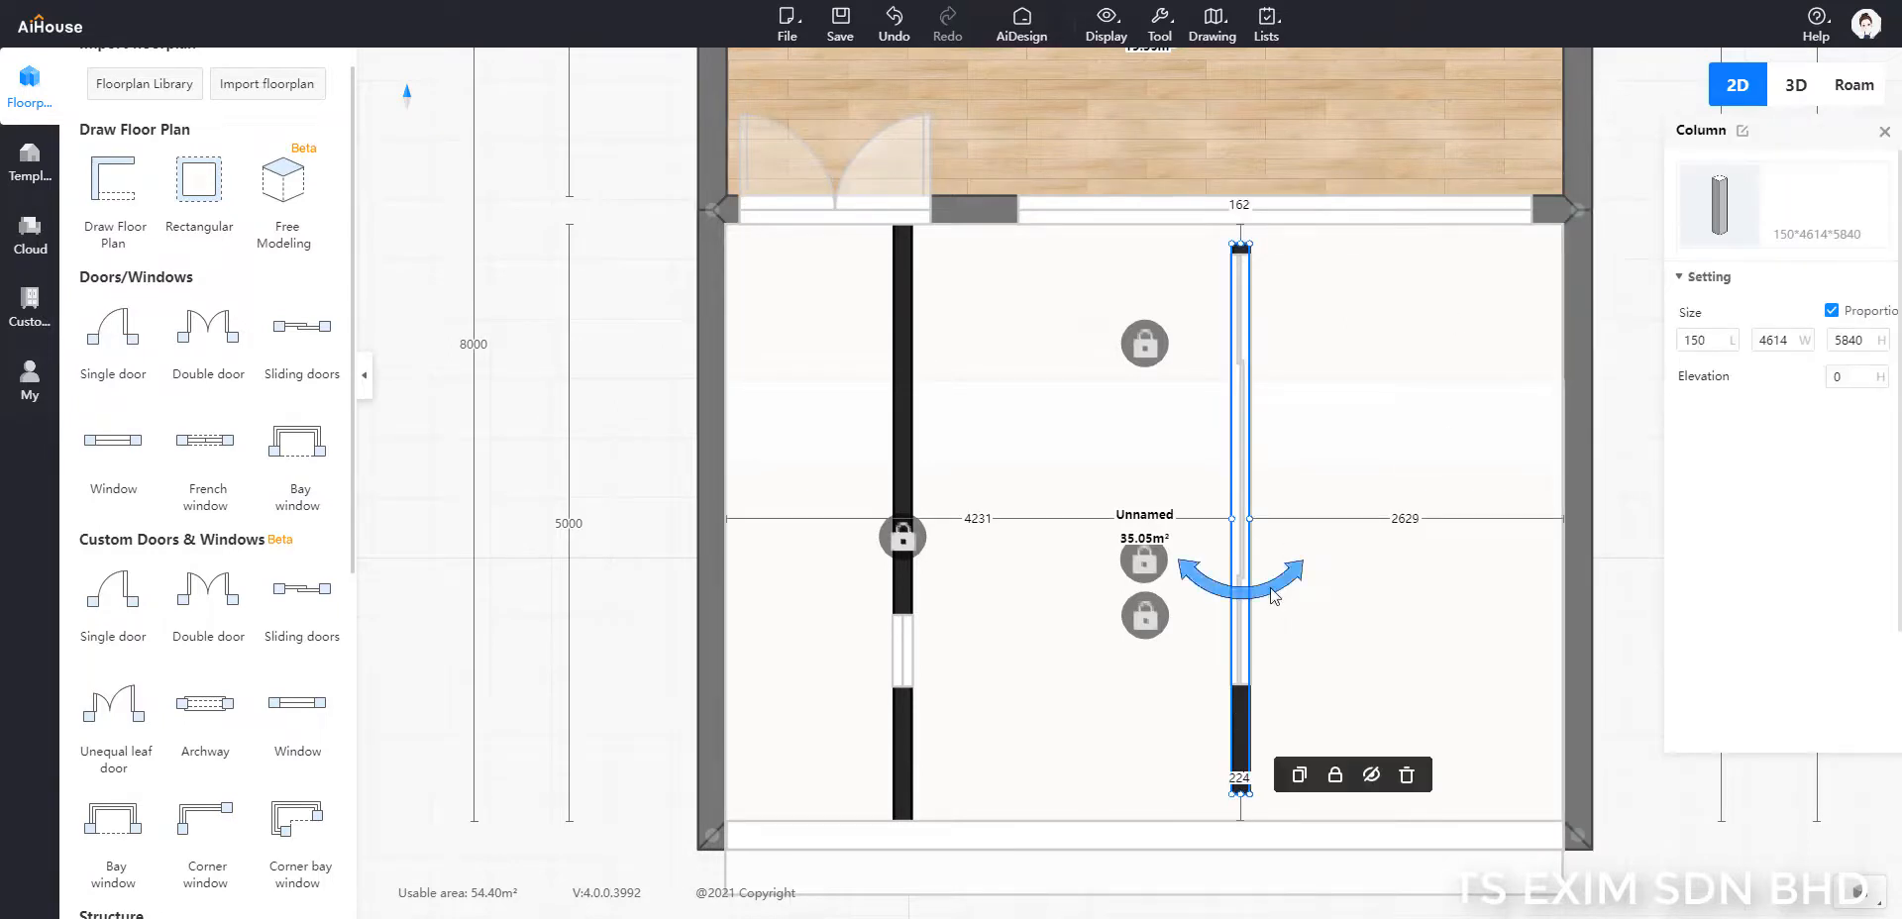
{"action": "left_click_drag", "start_coordinate": [1241, 584], "coordinate": [1147, 518]}
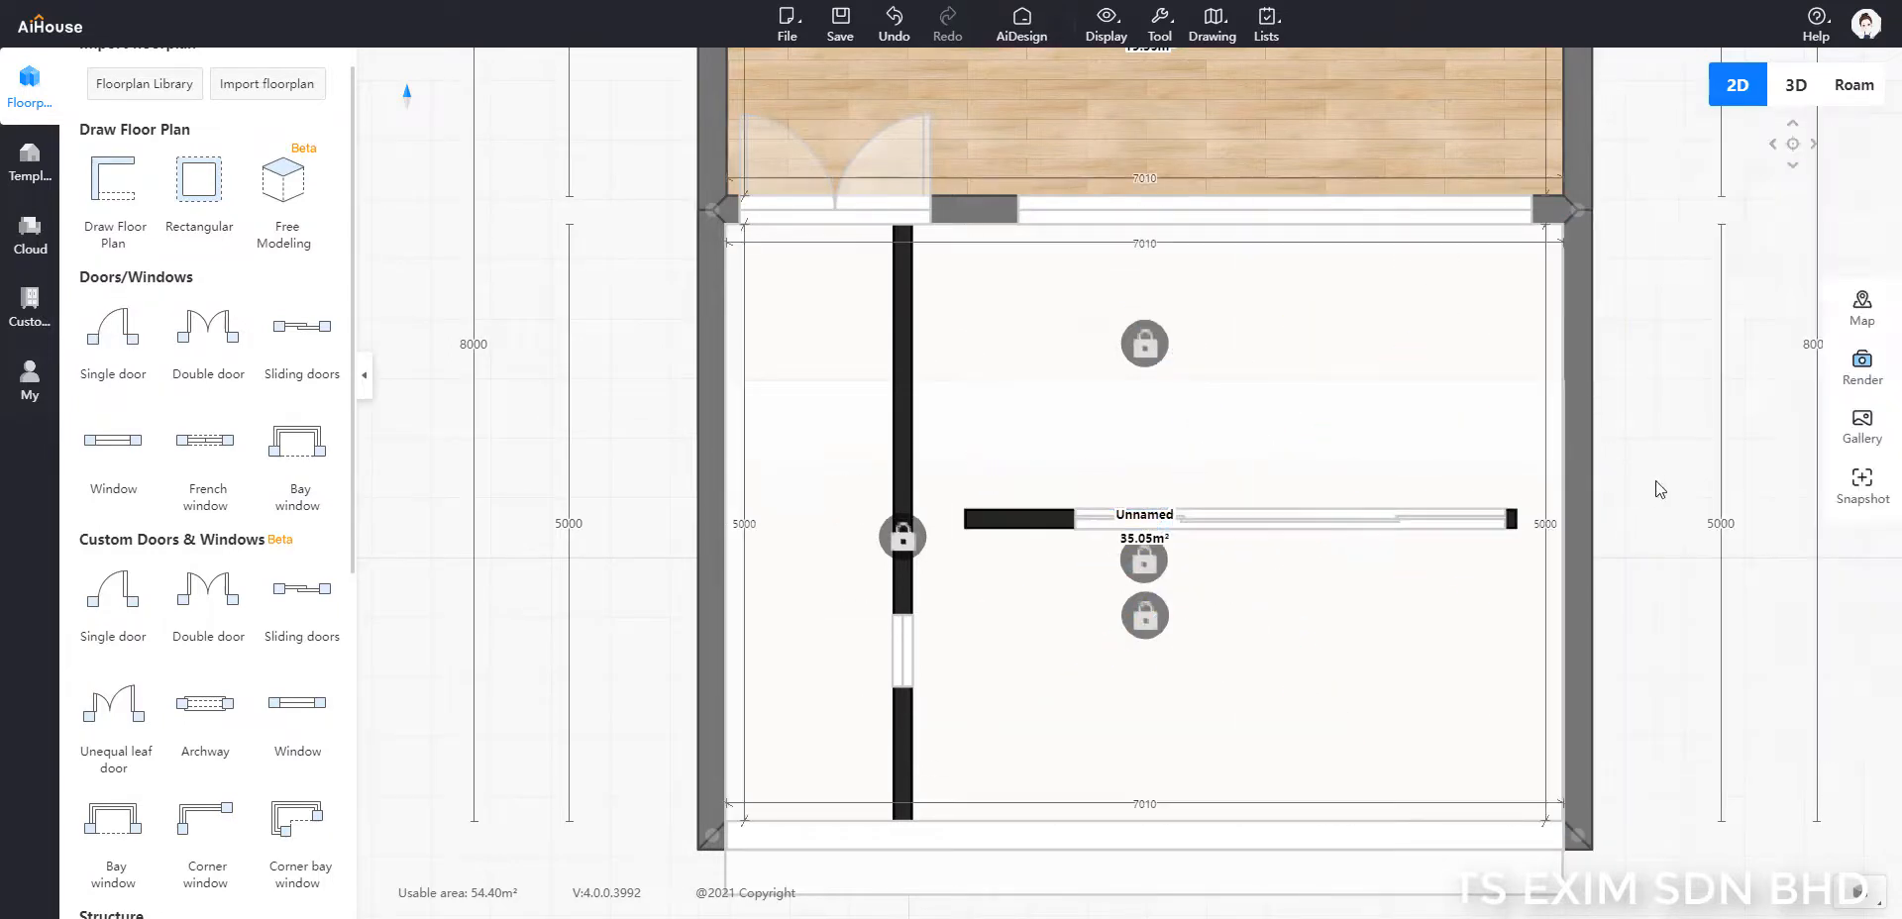
{"action": "scroll", "coordinate": [991, 512], "scroll_direction": "up", "scroll_amount": 1}
{"action": "left_click", "coordinate": [829, 507]}
{"action": "left_click_drag", "start_coordinate": [828, 507], "coordinate": [767, 508]}
{"action": "left_click", "coordinate": [750, 354]}
{"action": "left_click", "coordinate": [873, 499]}
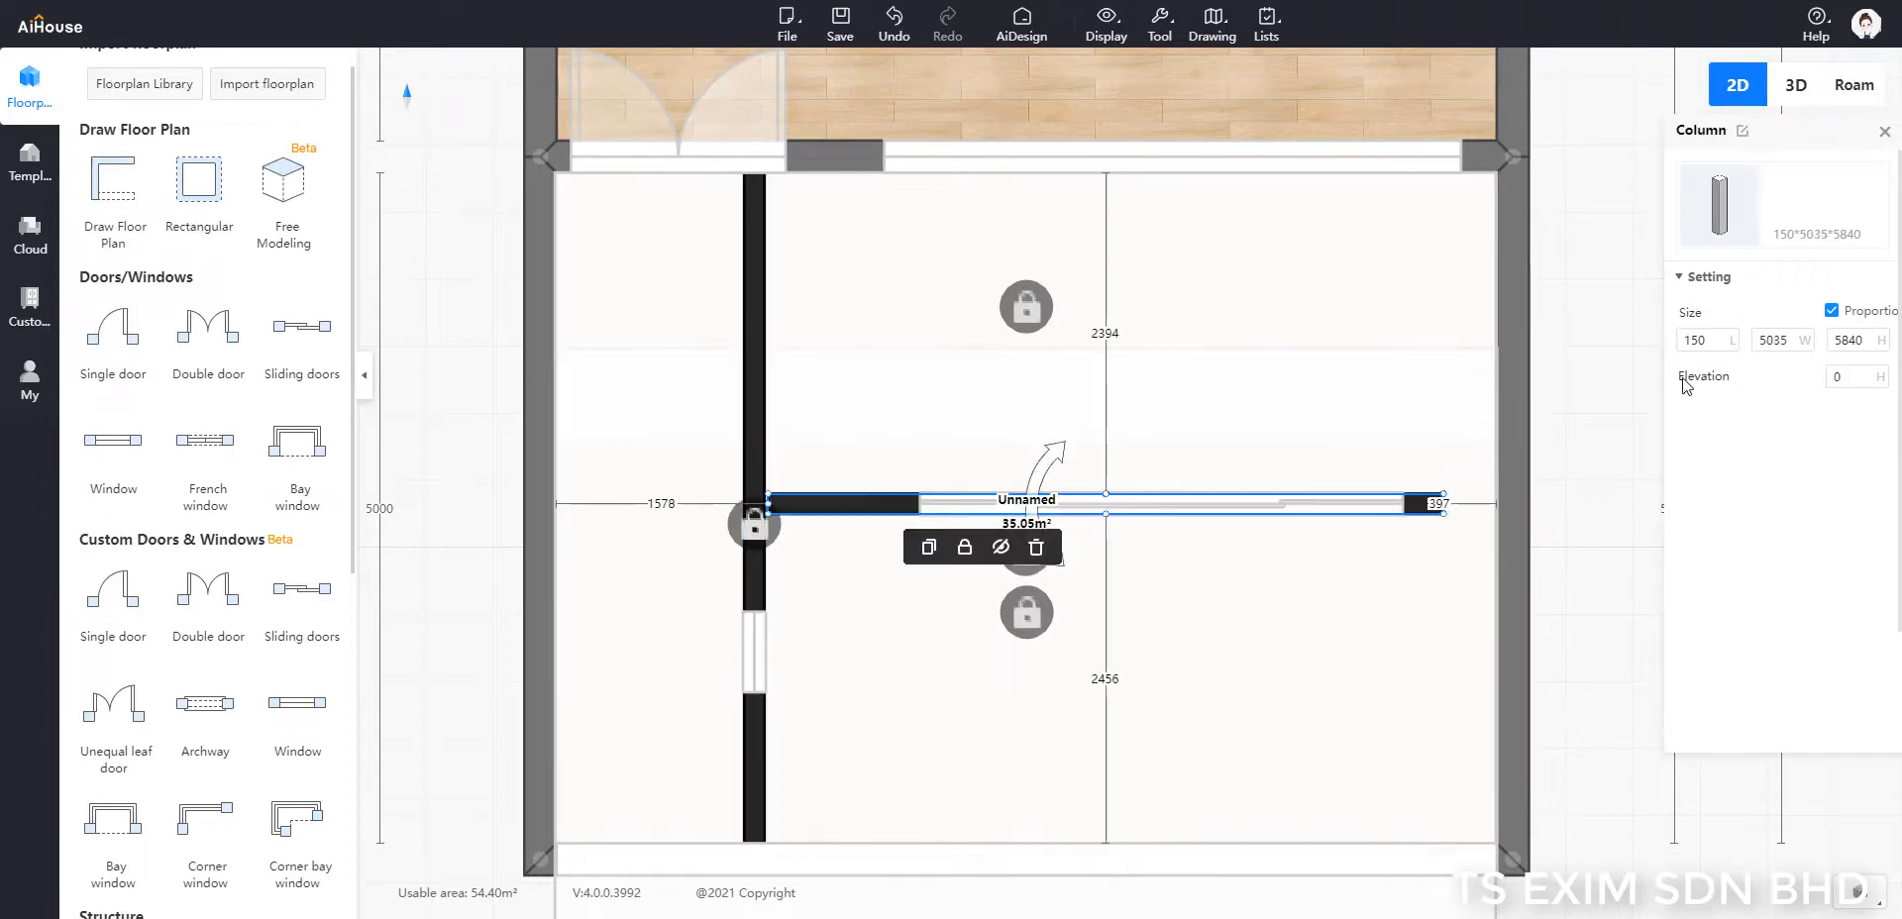
Step: Set the sliding-door column's width to 5460 mm and place it flush against the far side wall at 0 mm
{"action": "left_click_drag", "start_coordinate": [1793, 342], "coordinate": [1725, 355]}
{"action": "type", "text": "5460"}
{"action": "left_click_drag", "start_coordinate": [1107, 570], "coordinate": [1181, 507]}
{"action": "type", "text": "0"}
{"action": "key", "text": "Return"}
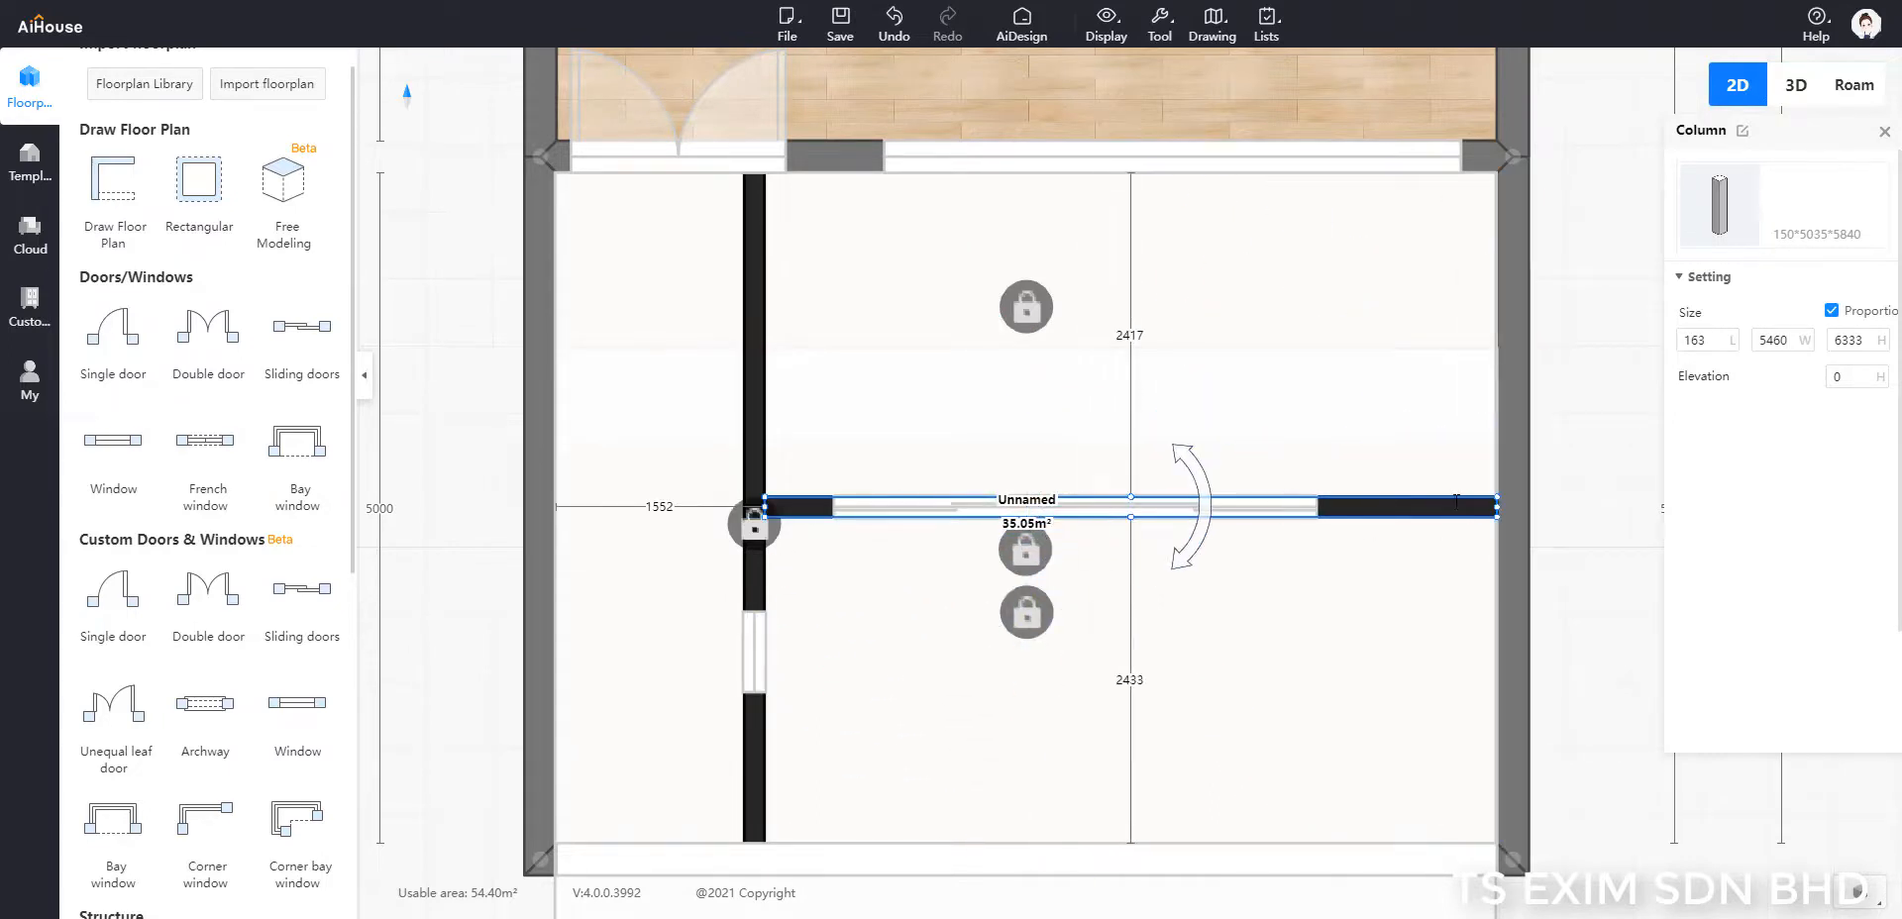
Step: Position the sliding-door column 2450 mm from the dividing wall
{"action": "left_click", "coordinate": [1135, 335]}
{"action": "type", "text": "2450"}
{"action": "key", "text": "Return"}
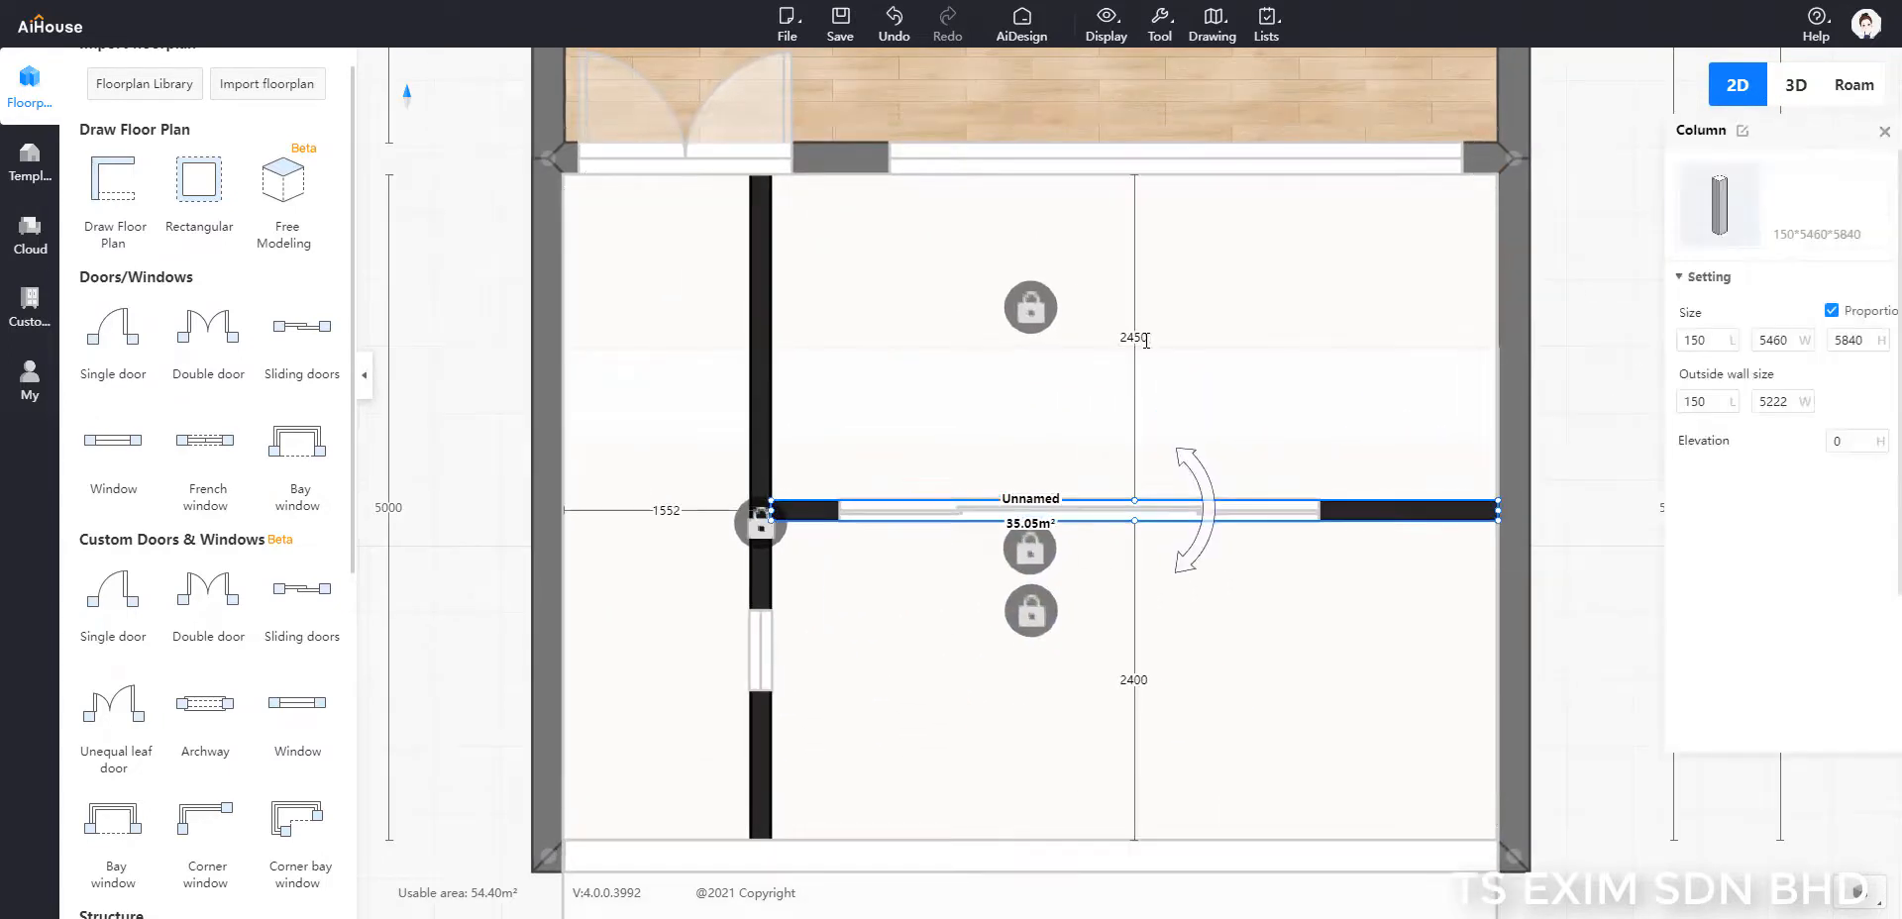
Step: Move the sliding door along its column towards the far side wall and check it in the Roam view
{"action": "left_click", "coordinate": [1286, 512]}
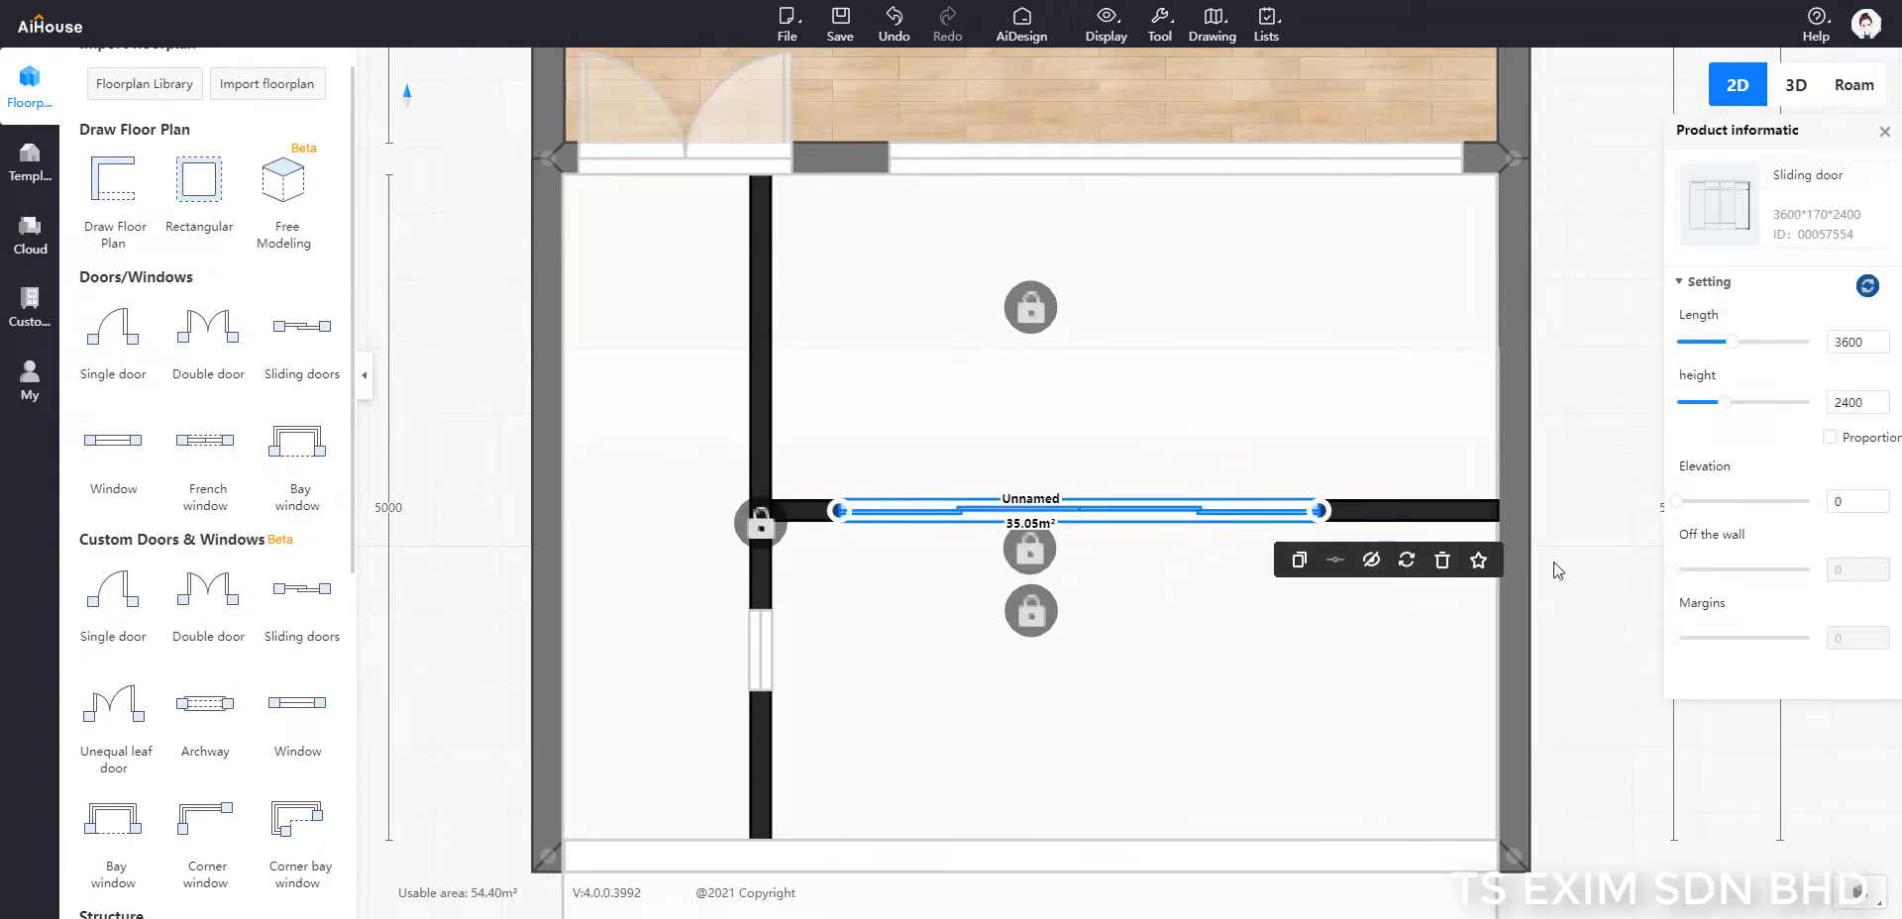
{"action": "mouse_move", "coordinate": [1167, 516]}
{"action": "left_mouse_down"}
{"action": "mouse_move", "coordinate": [1210, 517]}
{"action": "mouse_move", "coordinate": [1194, 517]}
{"action": "left_mouse_up"}
{"action": "left_click", "coordinate": [1855, 86]}
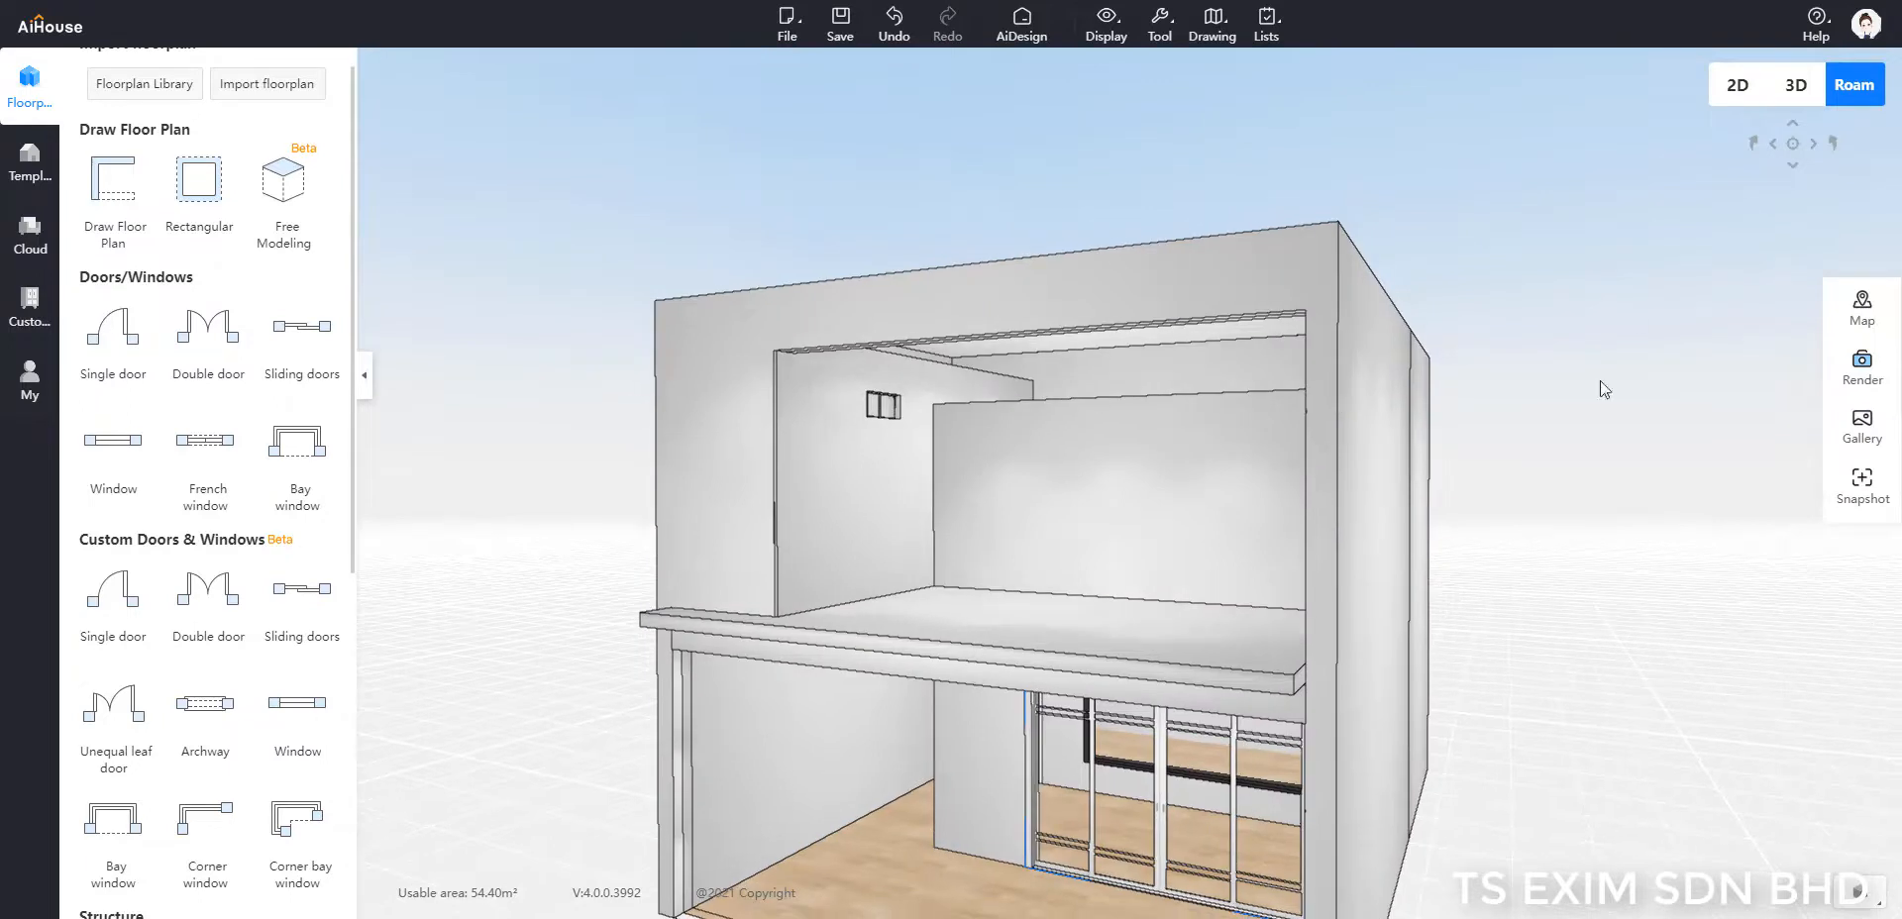
Step: Turn off proportional scaling for the sliding-door column in the 2D plan, then set its height to 2950 mm and elevation to 3450 mm
{"action": "left_click", "coordinate": [1753, 93]}
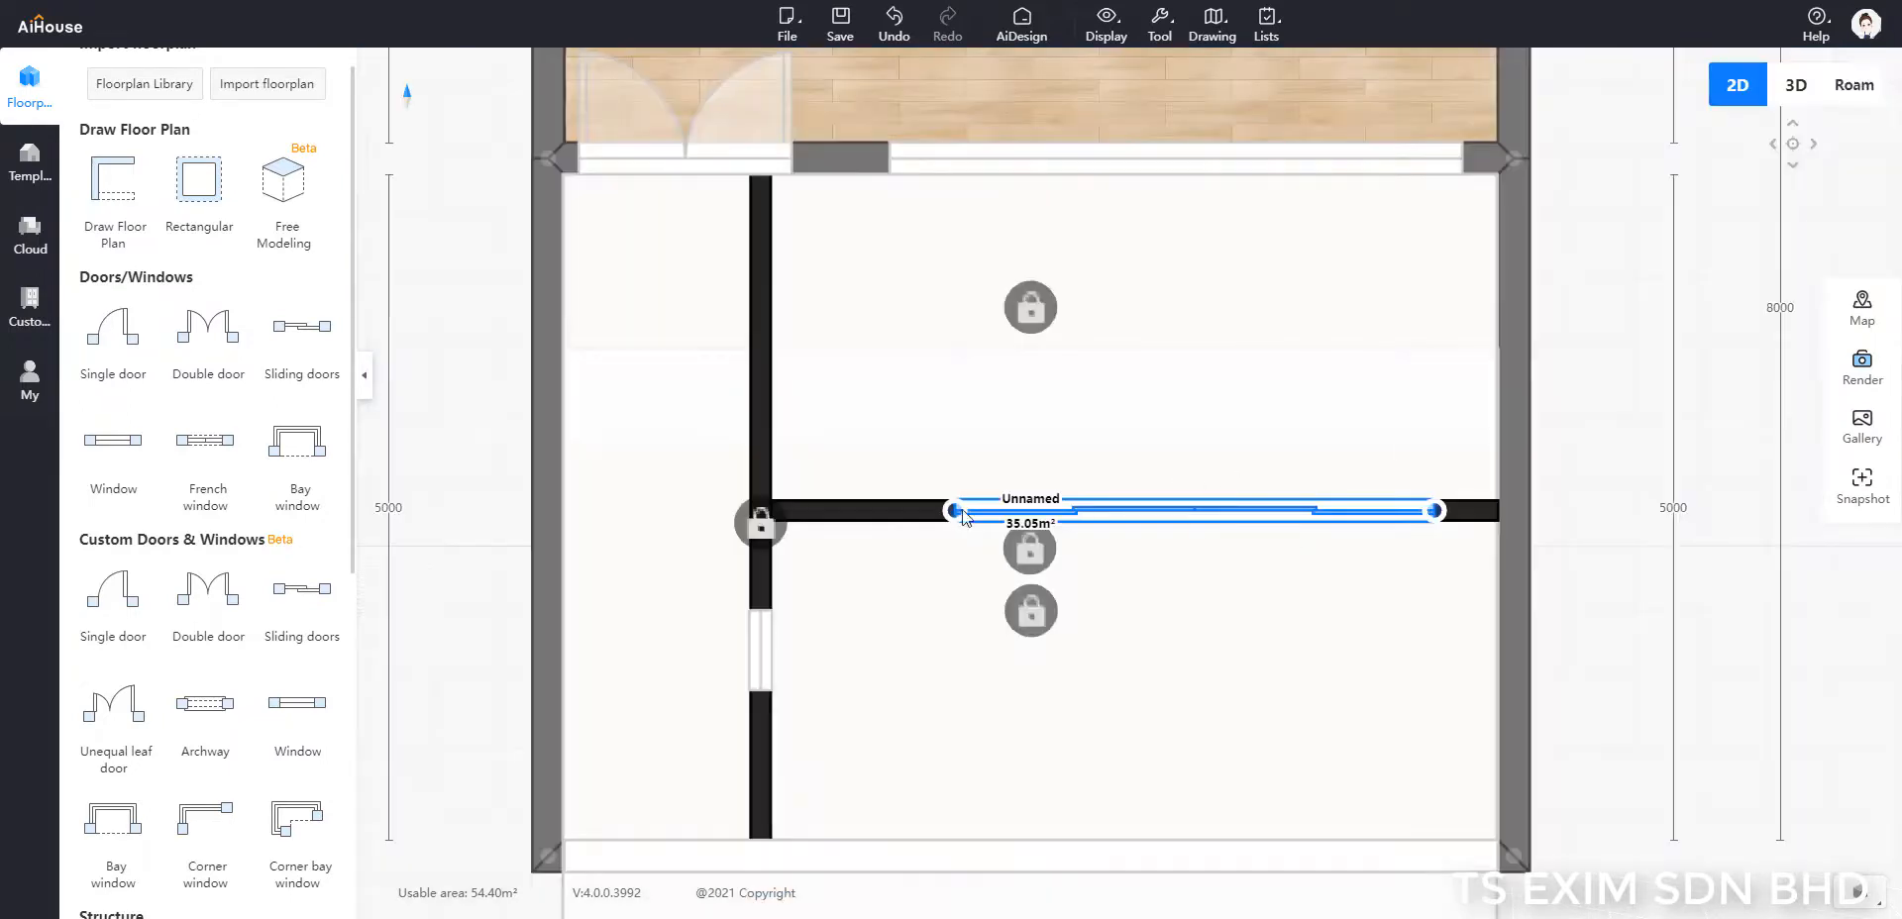
{"action": "left_click", "coordinate": [825, 510]}
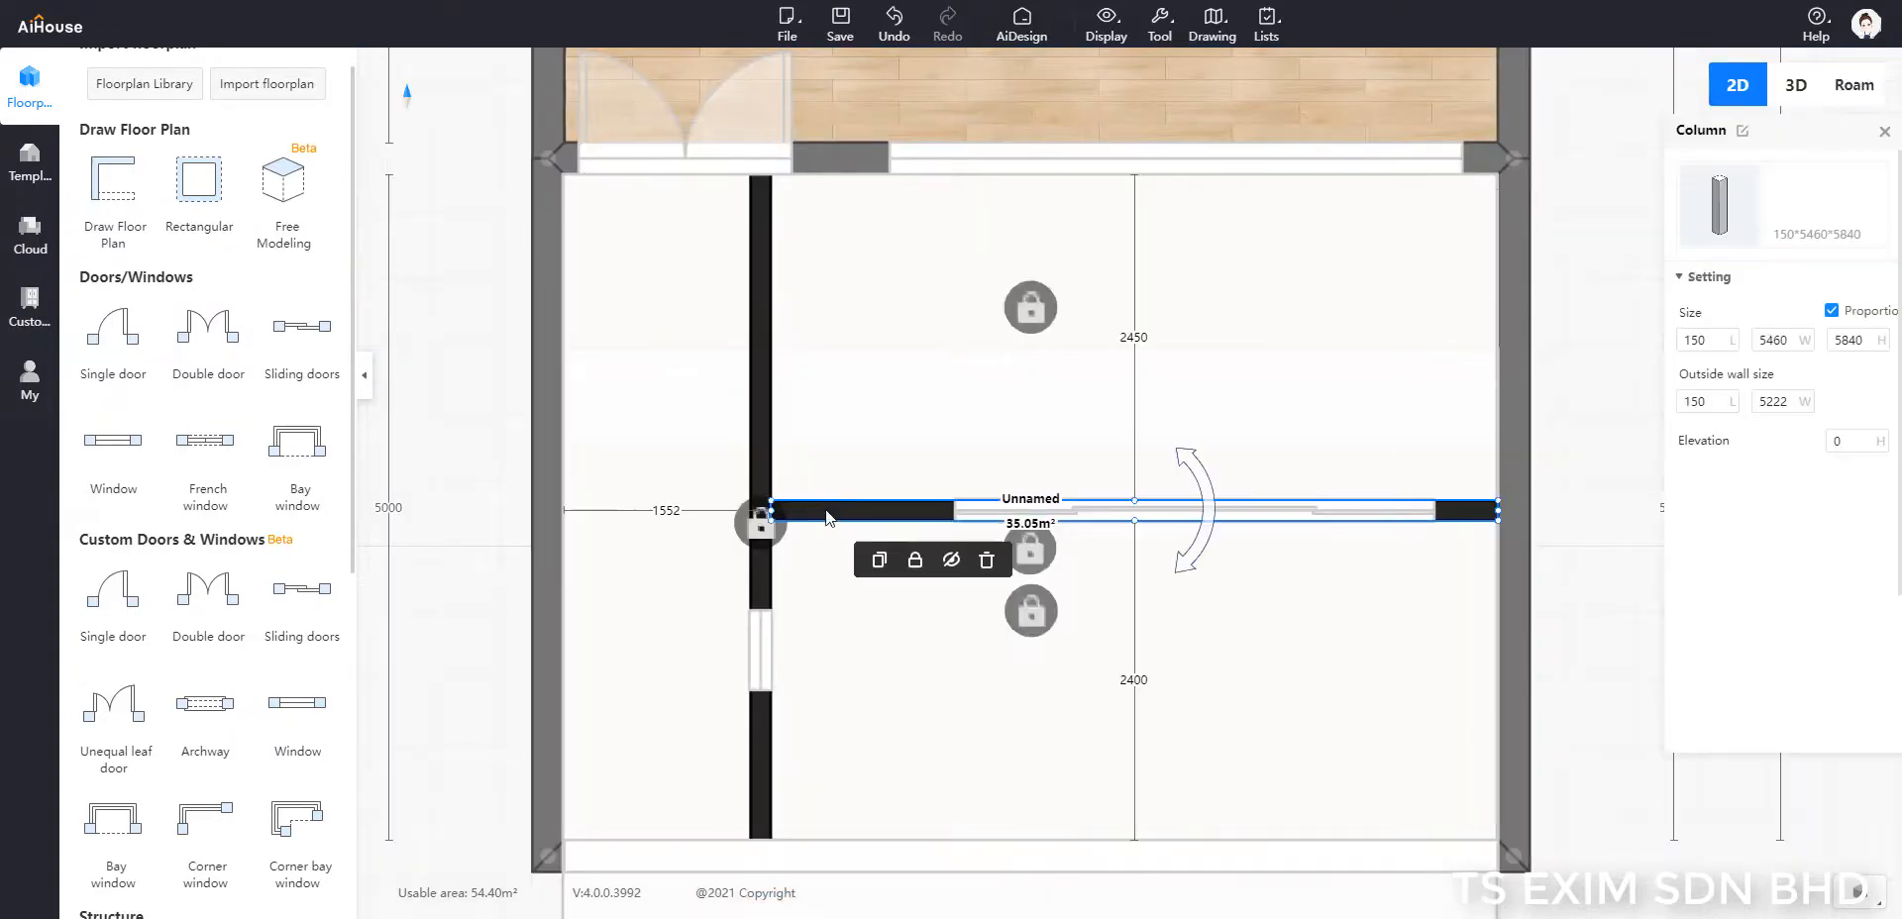
{"action": "left_click", "coordinate": [1853, 442]}
{"action": "left_click_drag", "start_coordinate": [1852, 442], "coordinate": [1795, 447]}
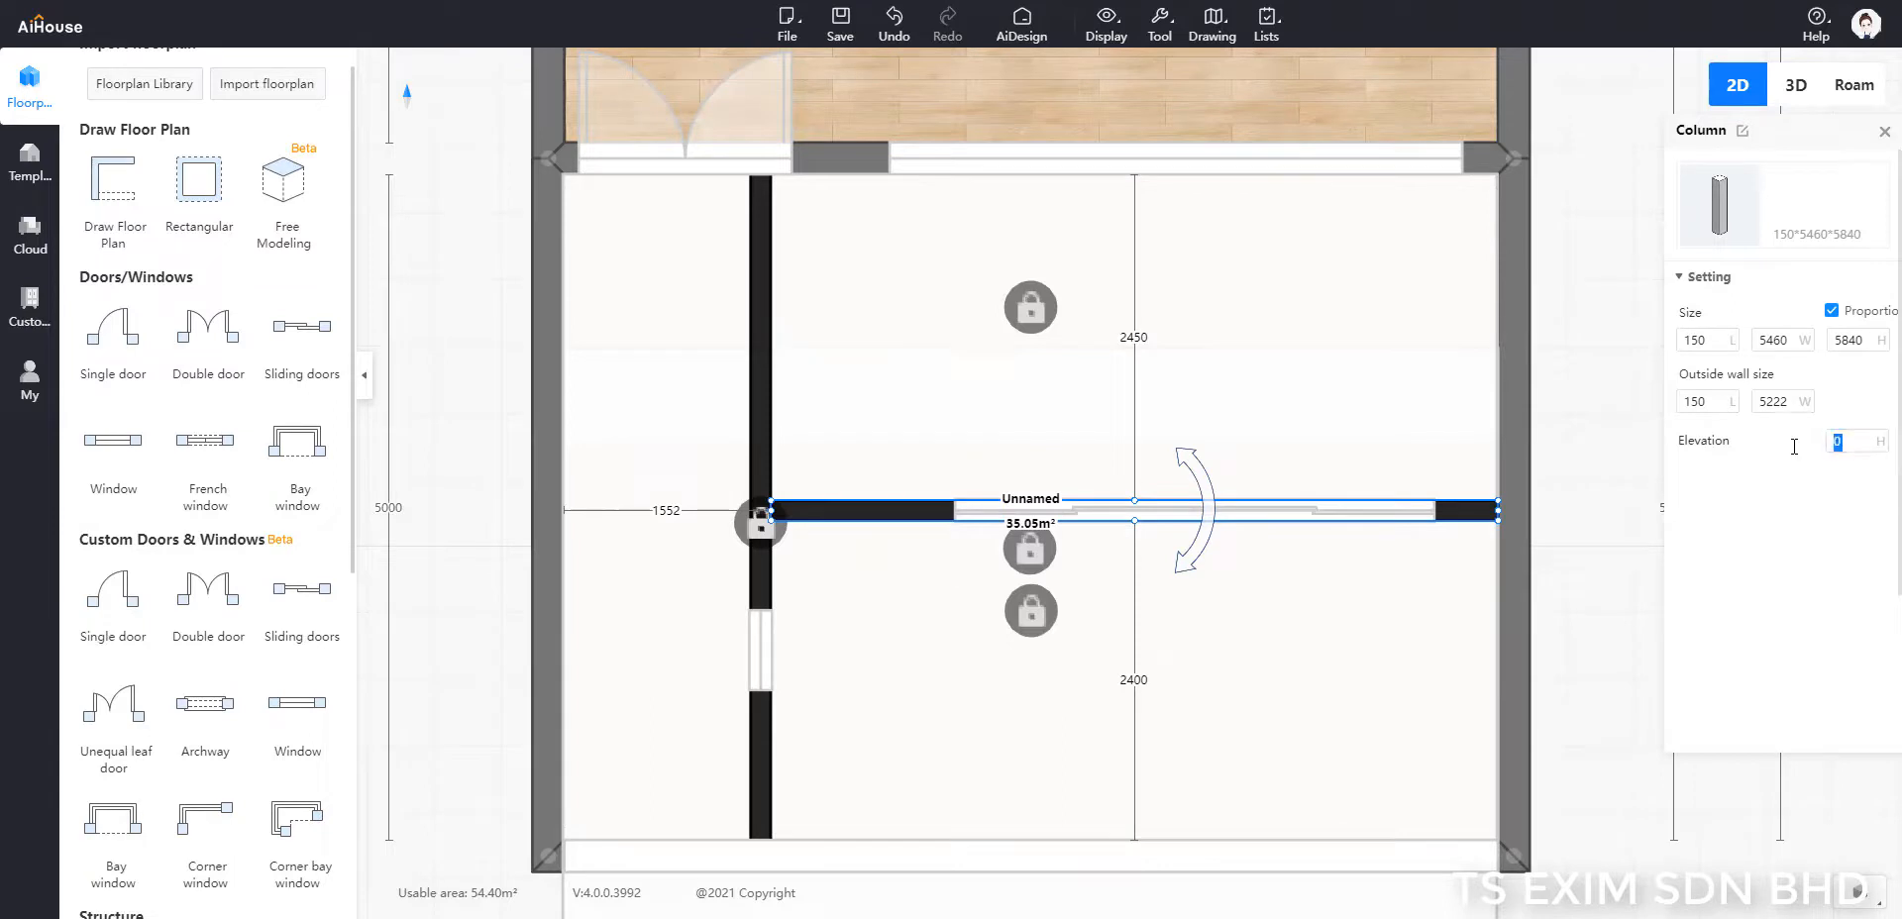
{"action": "left_click", "coordinate": [1831, 312]}
{"action": "left_click", "coordinate": [1859, 342]}
{"action": "left_click_drag", "start_coordinate": [1866, 340], "coordinate": [1817, 340]}
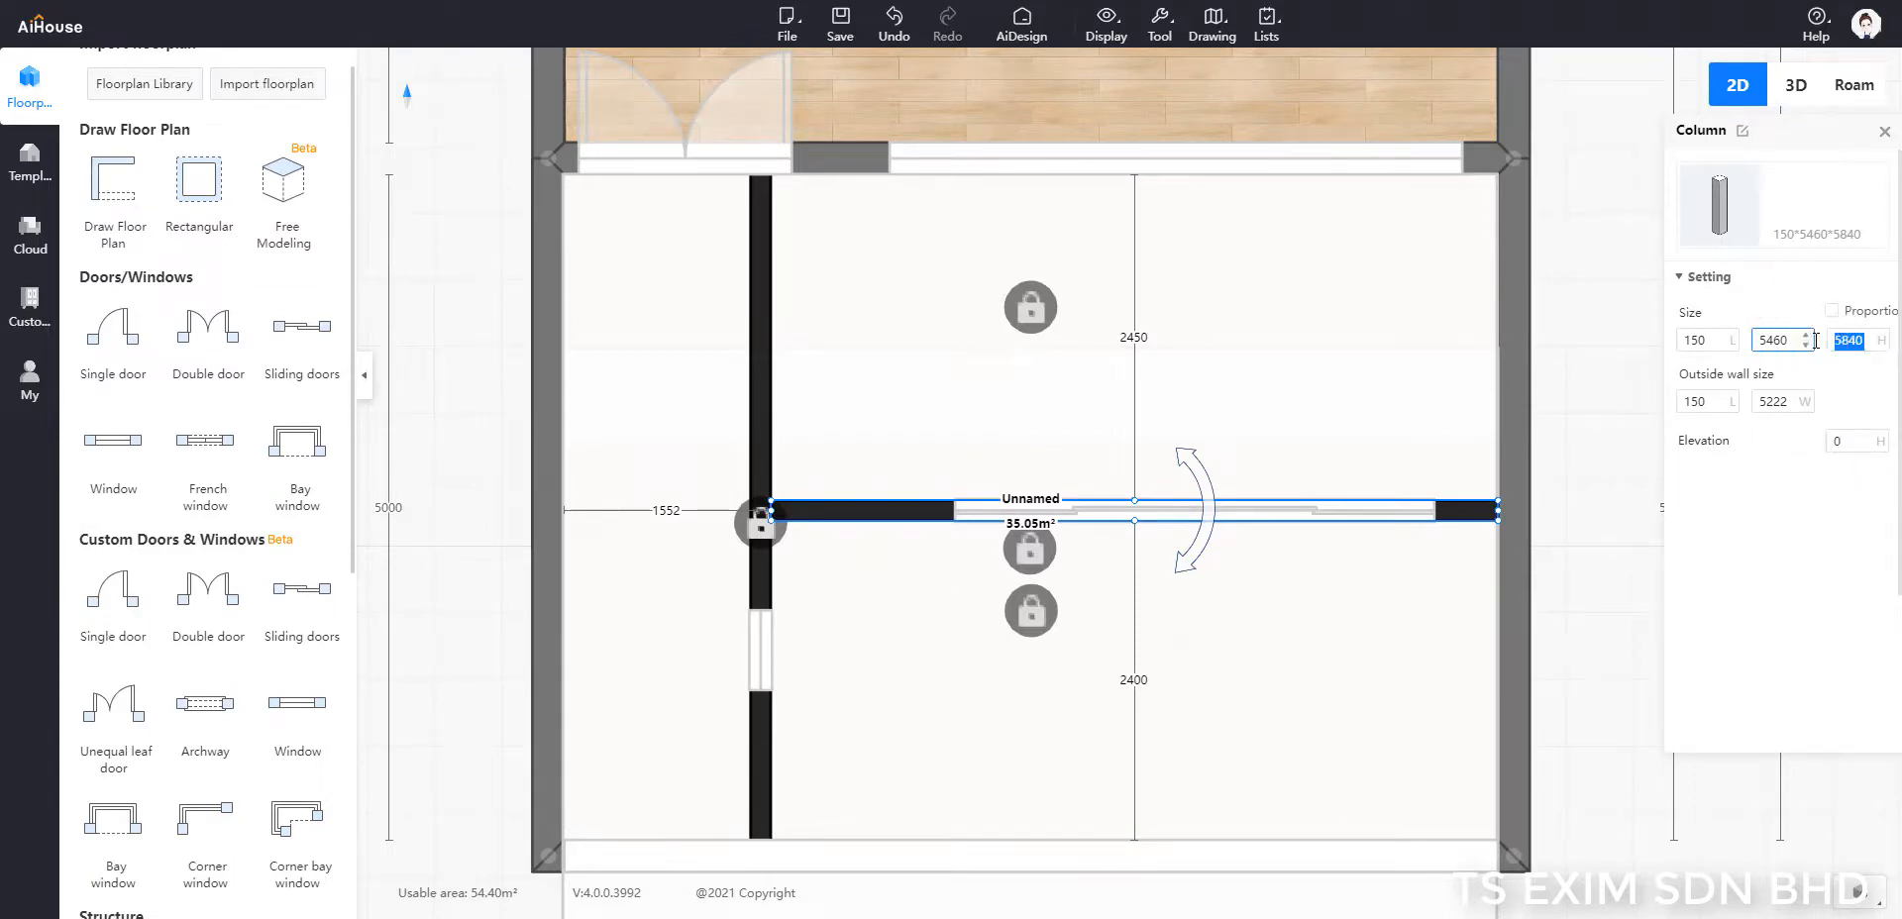
{"action": "type", "text": "29"}
{"action": "left_click", "coordinate": [1853, 442]}
{"action": "left_click_drag", "start_coordinate": [1852, 441], "coordinate": [1793, 445]}
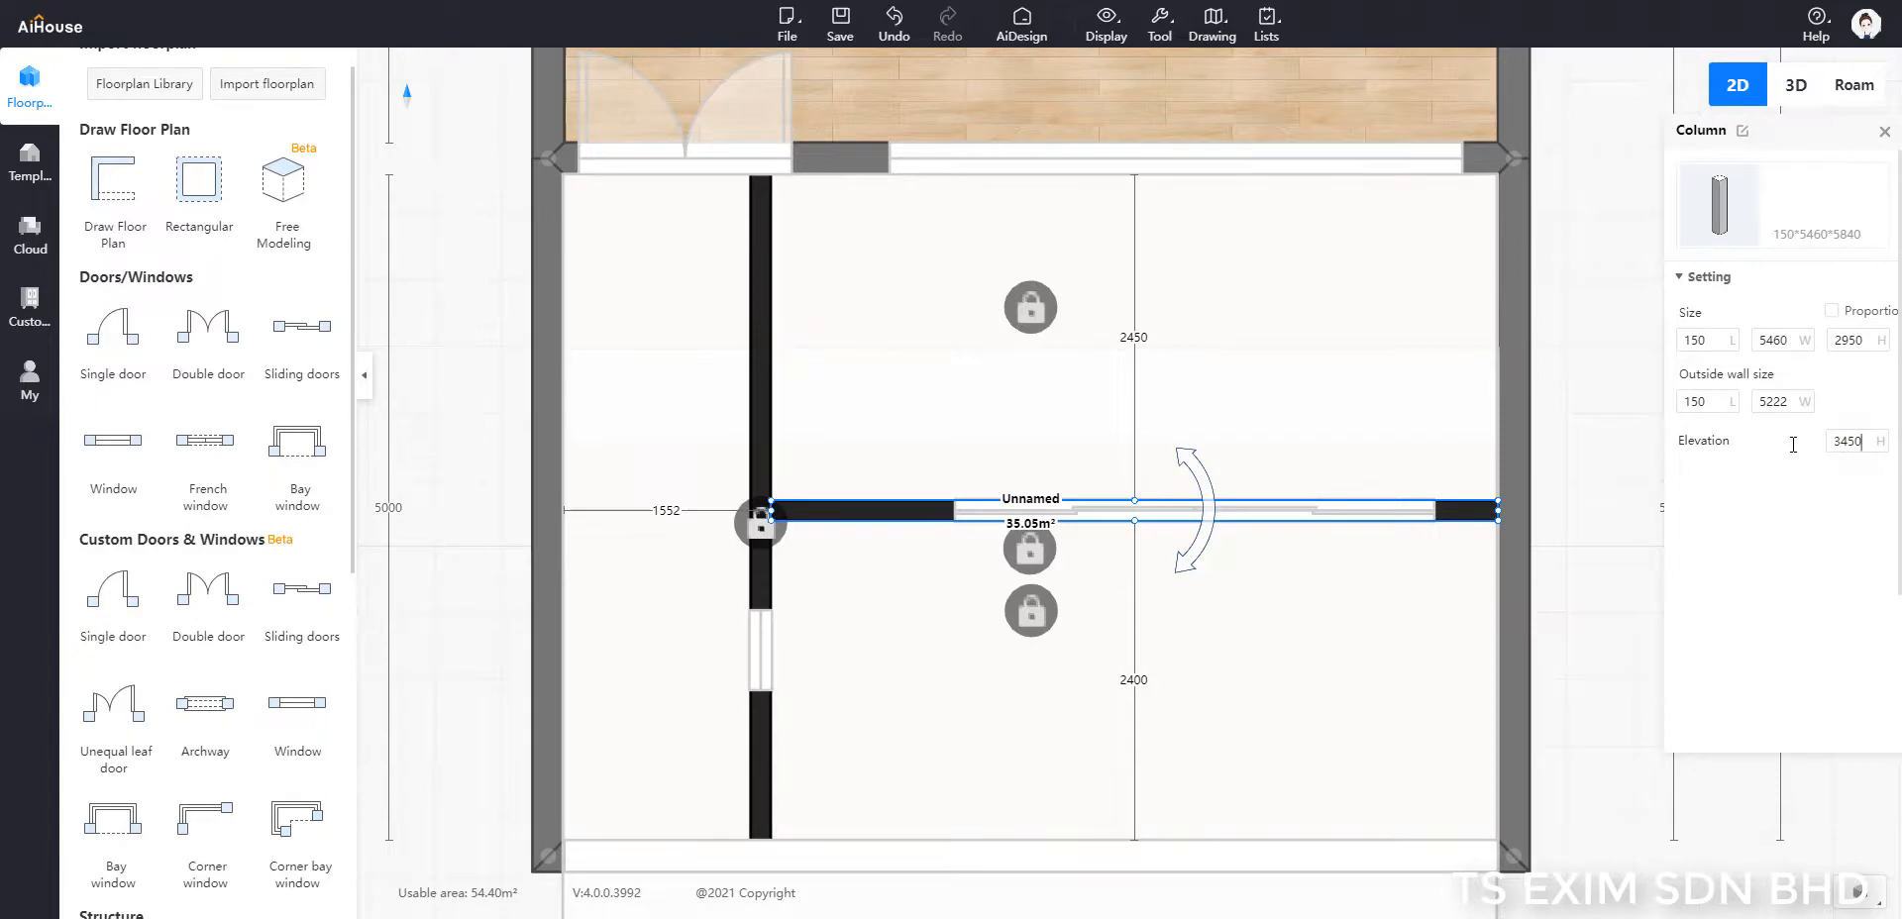
{"action": "left_click", "coordinate": [1638, 360]}
Step: Inspect the raised sliding-door partition and the whole facade from outside in the Roam view
{"action": "left_click", "coordinate": [1854, 84]}
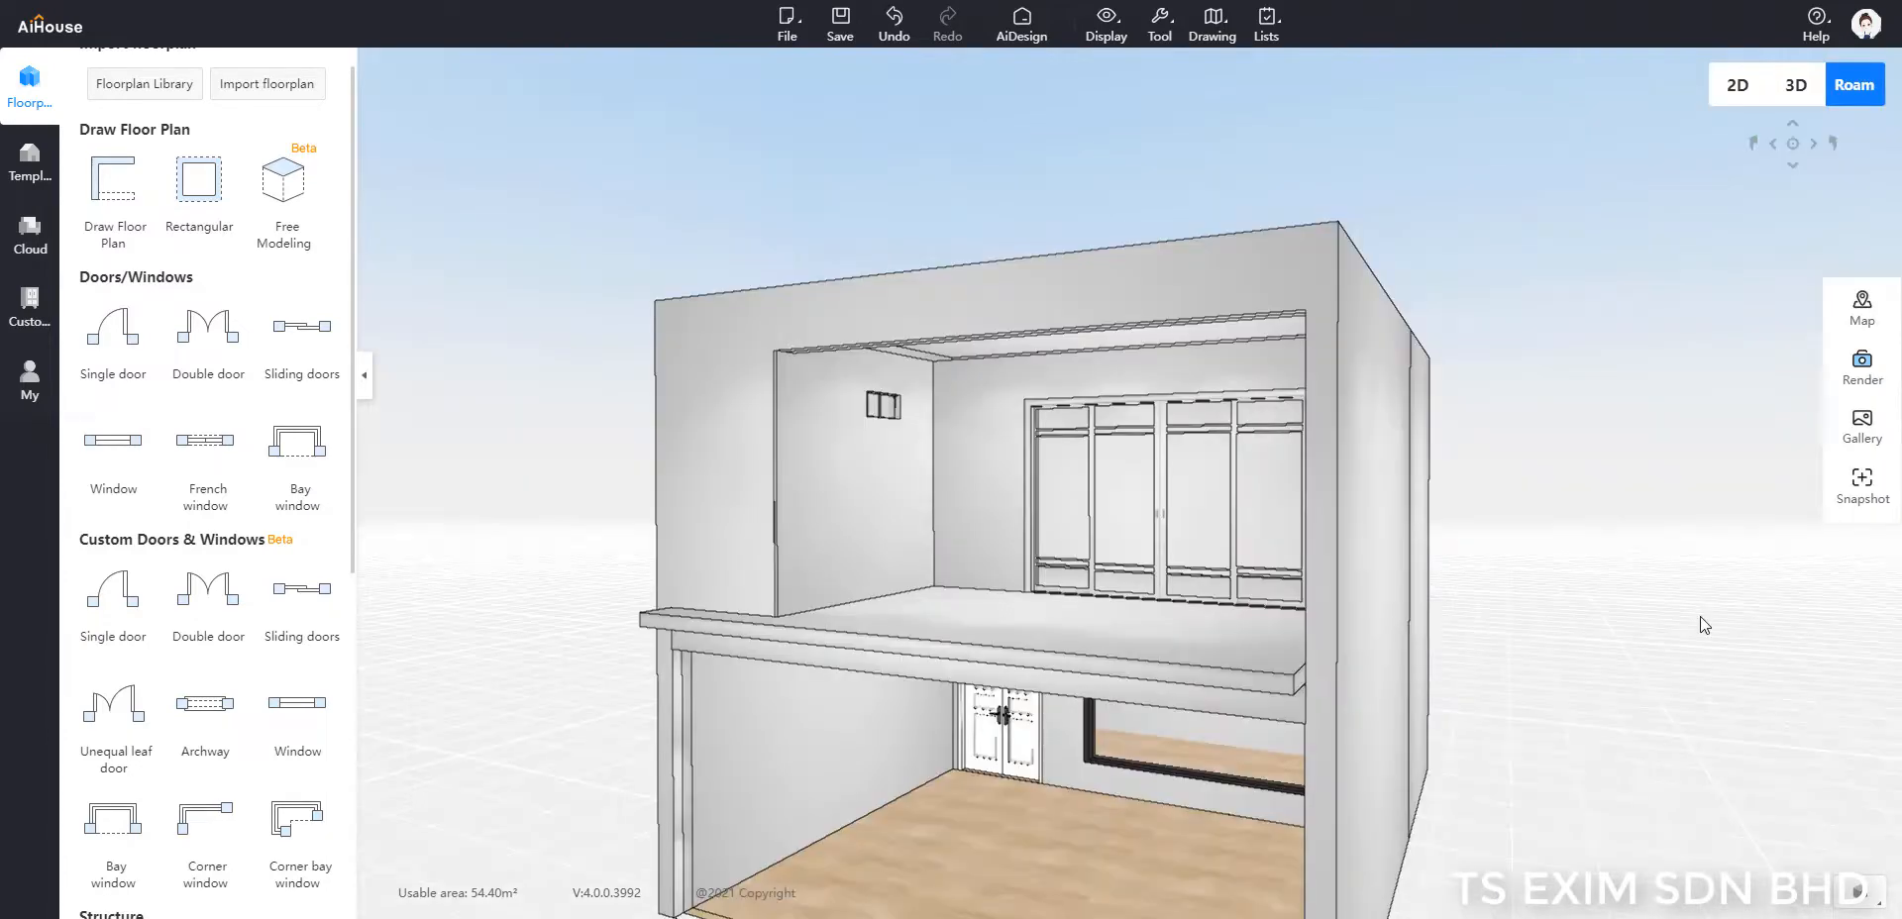
{"action": "scroll", "coordinate": [1666, 630], "scroll_direction": "up", "scroll_amount": 4}
{"action": "scroll", "coordinate": [1666, 630], "scroll_direction": "down", "scroll_amount": 6}
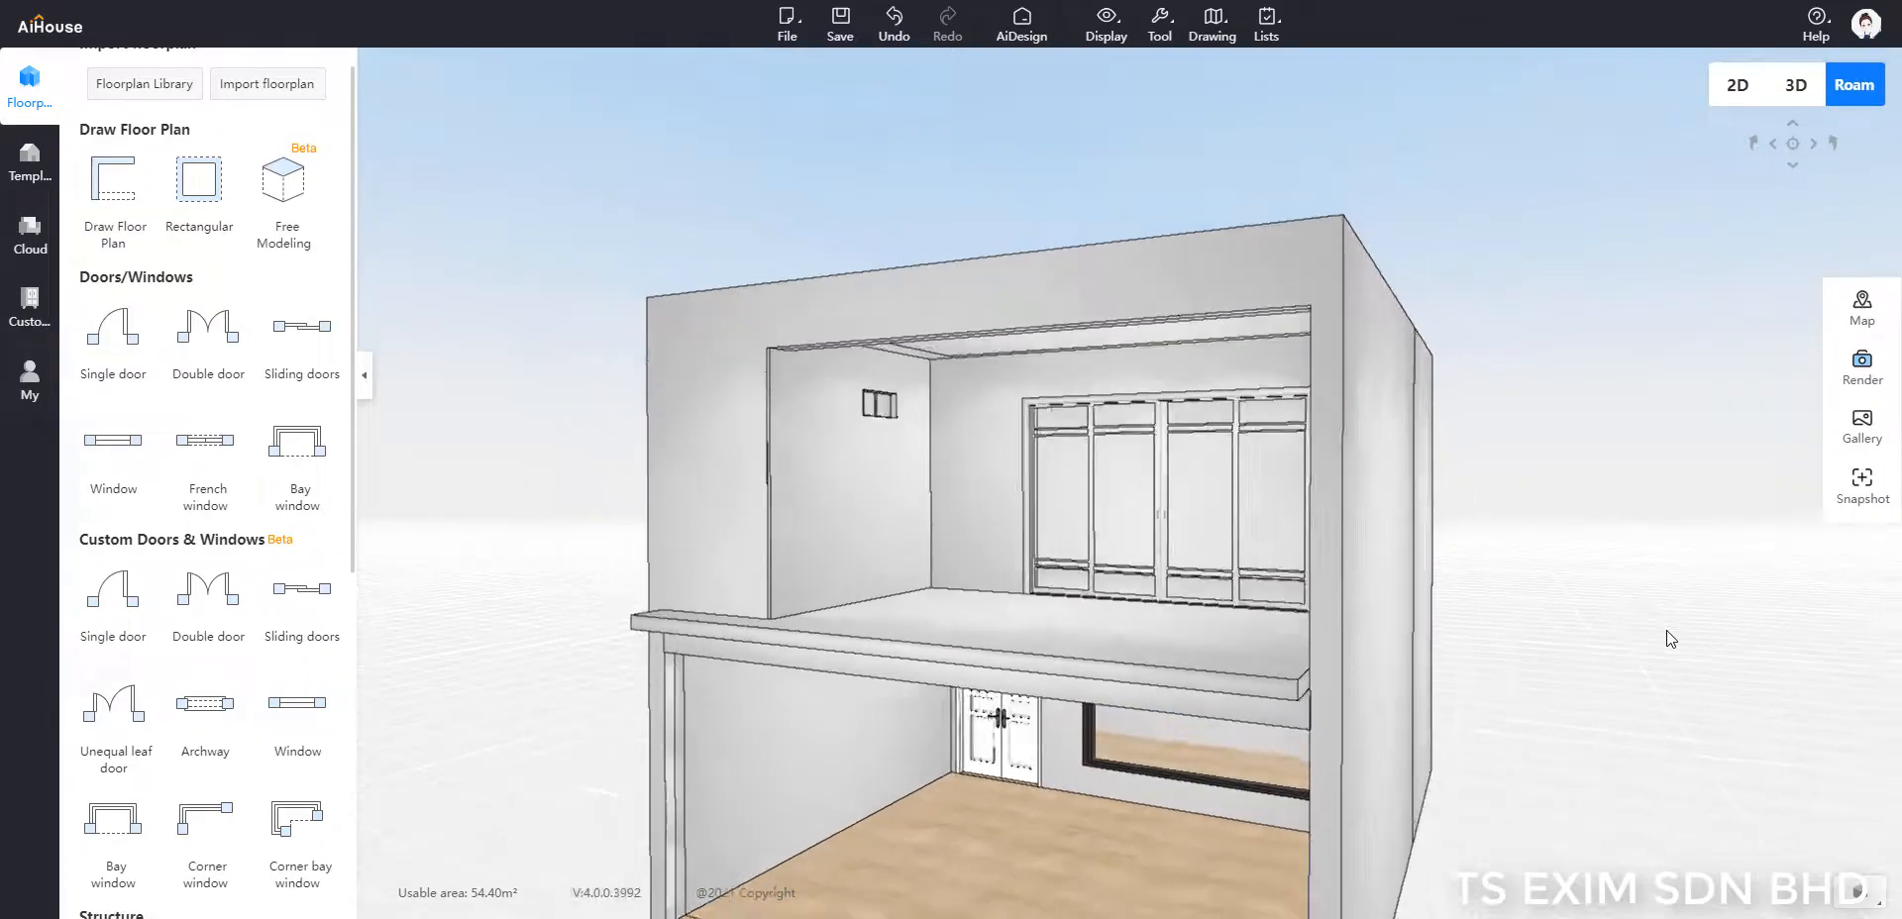
{"action": "scroll", "coordinate": [1666, 630], "scroll_direction": "down", "scroll_amount": 3}
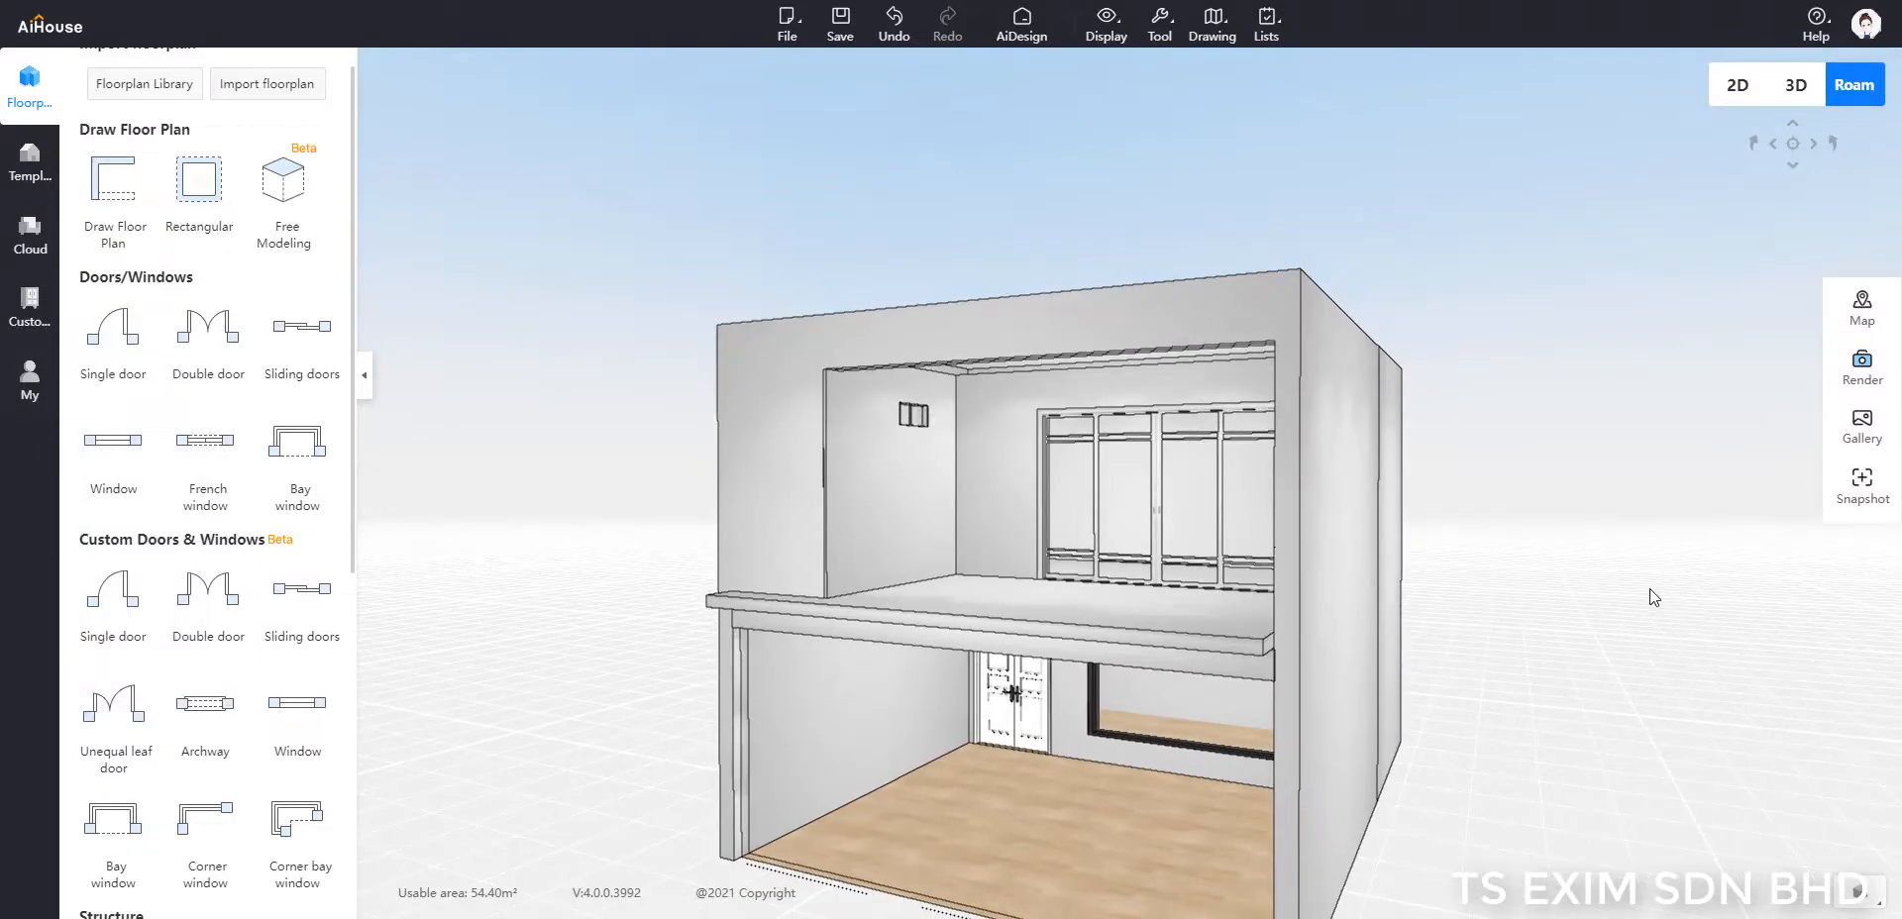
{"action": "key", "text": "e"}
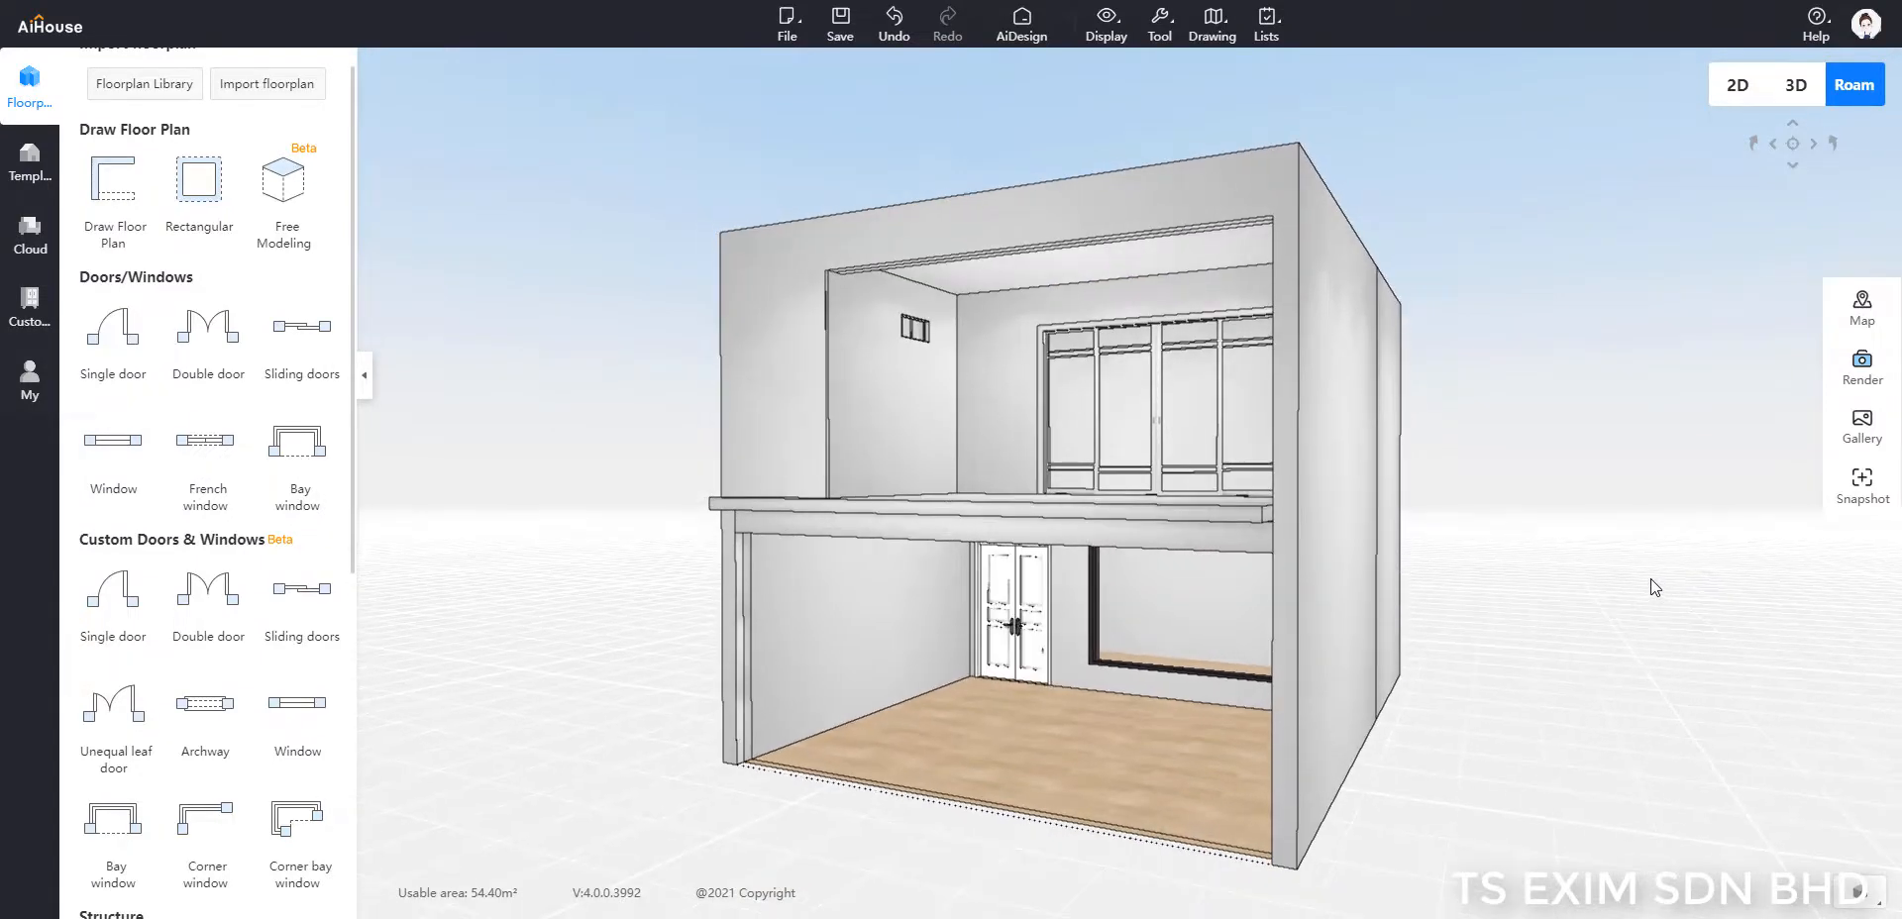
{"action": "scroll", "coordinate": [1498, 419], "scroll_direction": "up", "scroll_amount": 3}
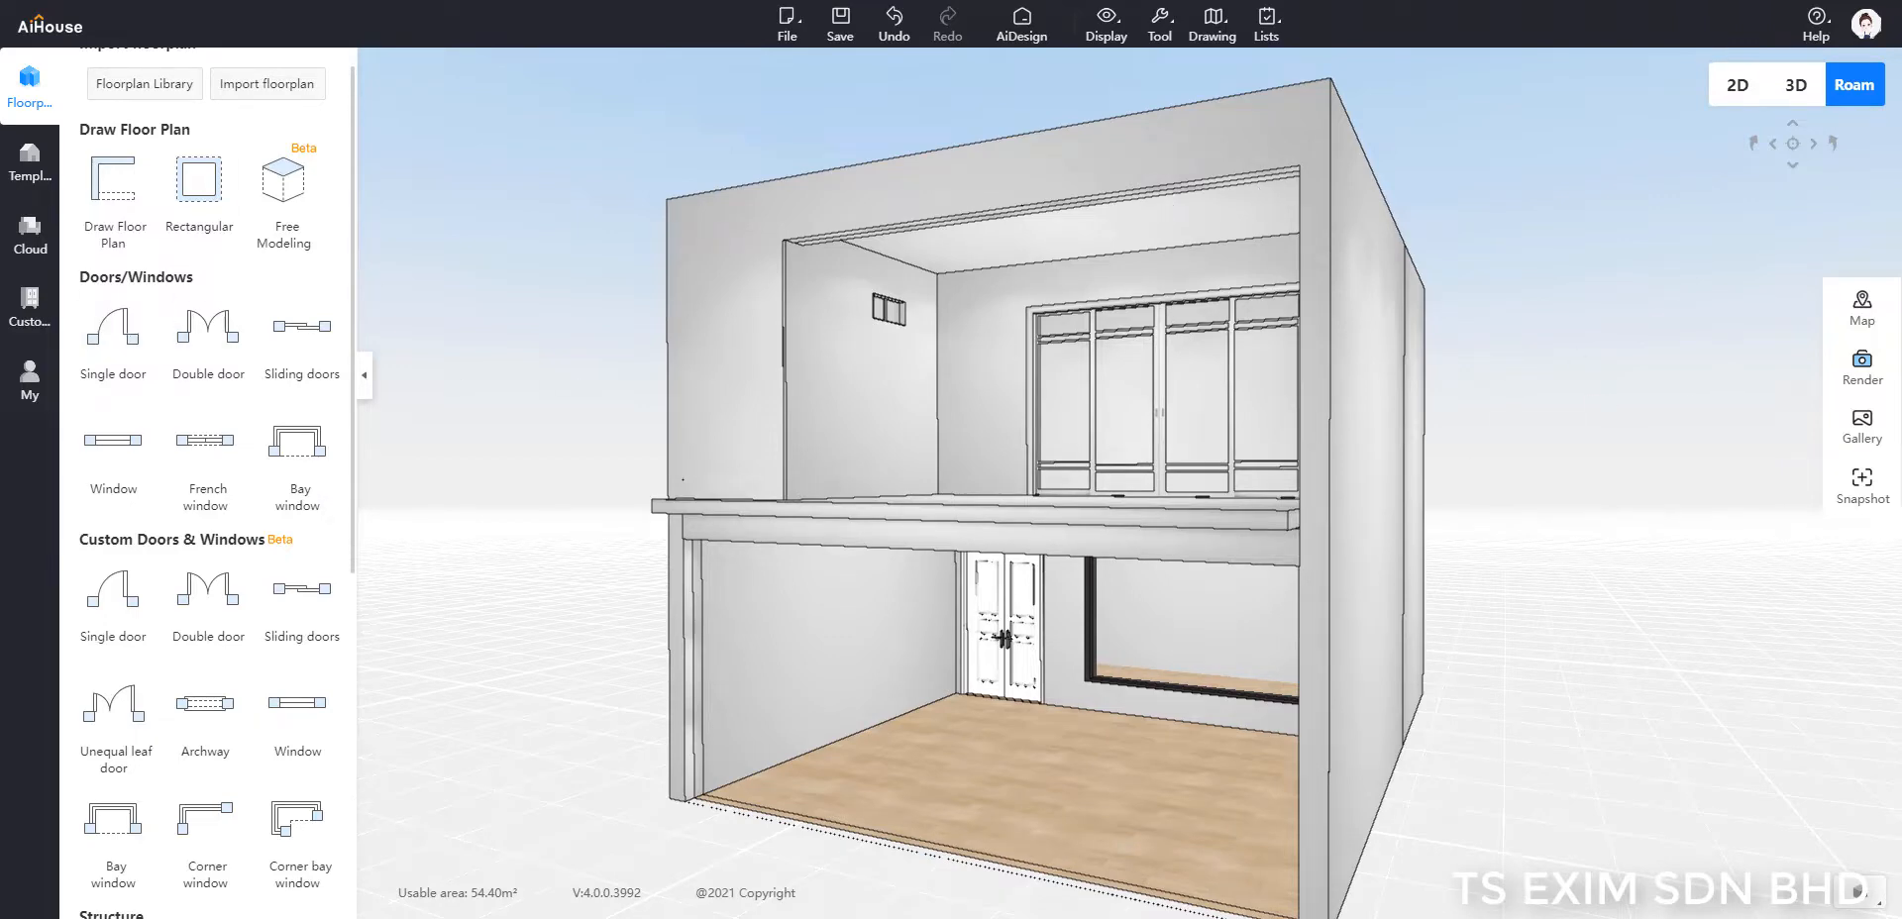
Step: Enter the custom design module and set the current storey height to 6450 mm in the wall settings
{"action": "left_click", "coordinate": [38, 324]}
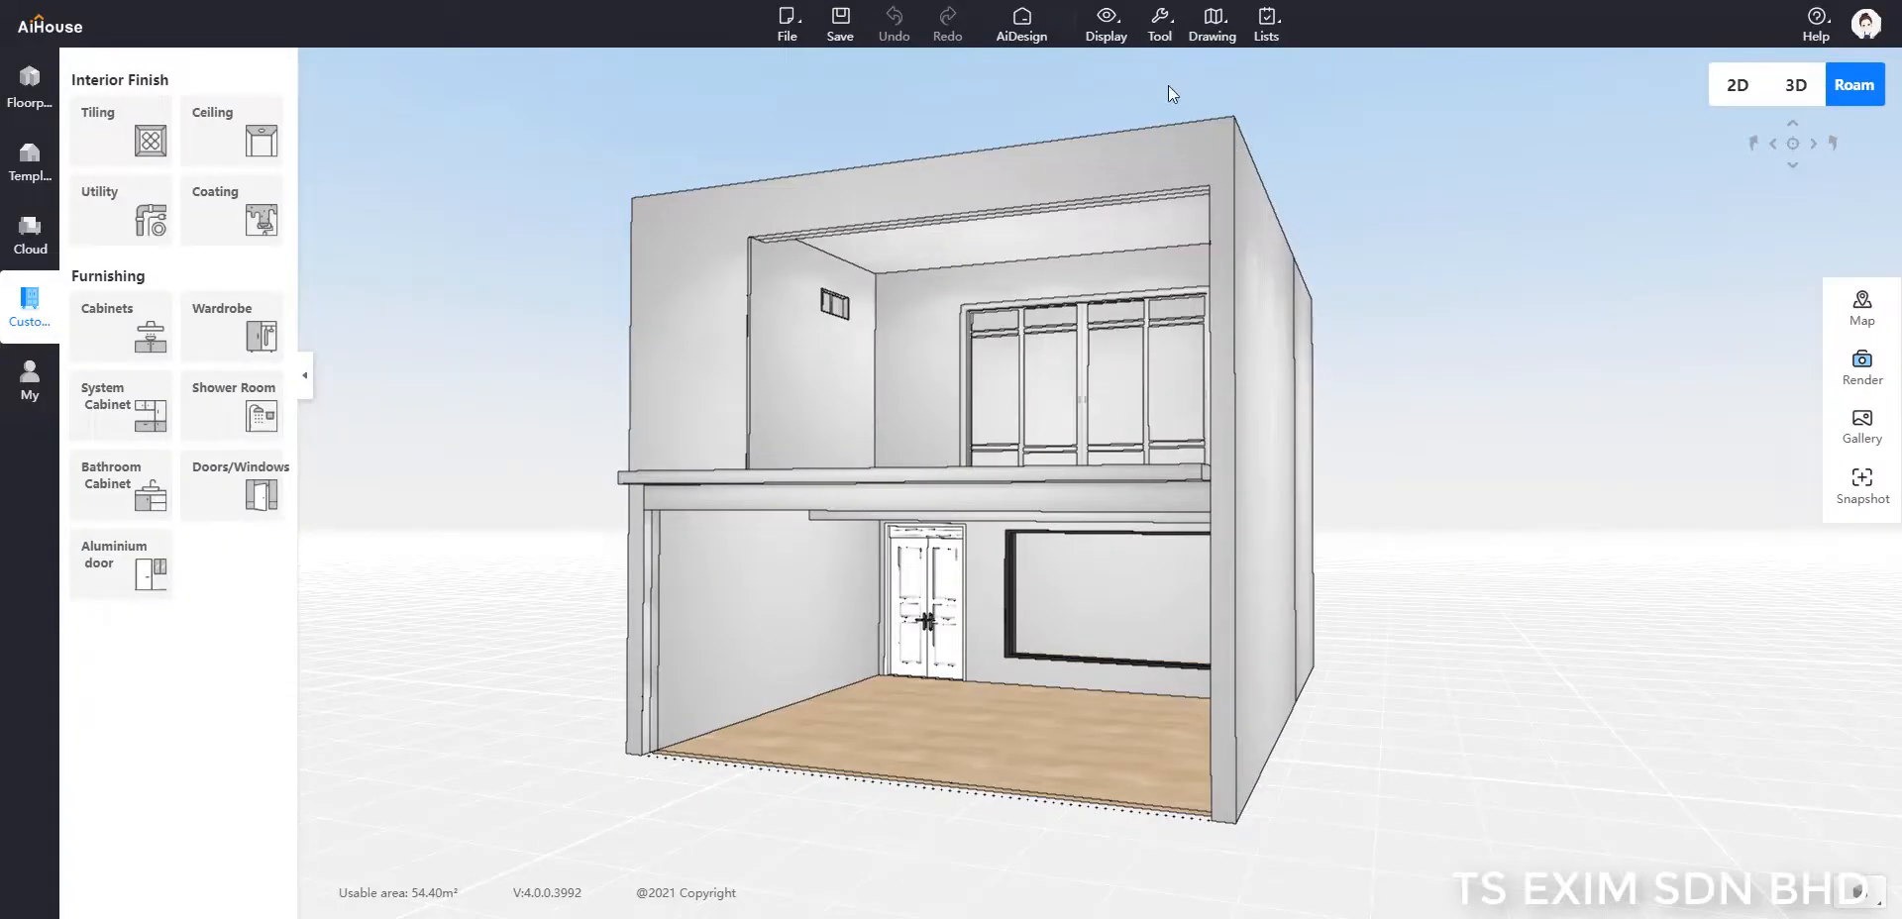
{"action": "left_click", "coordinate": [1159, 25]}
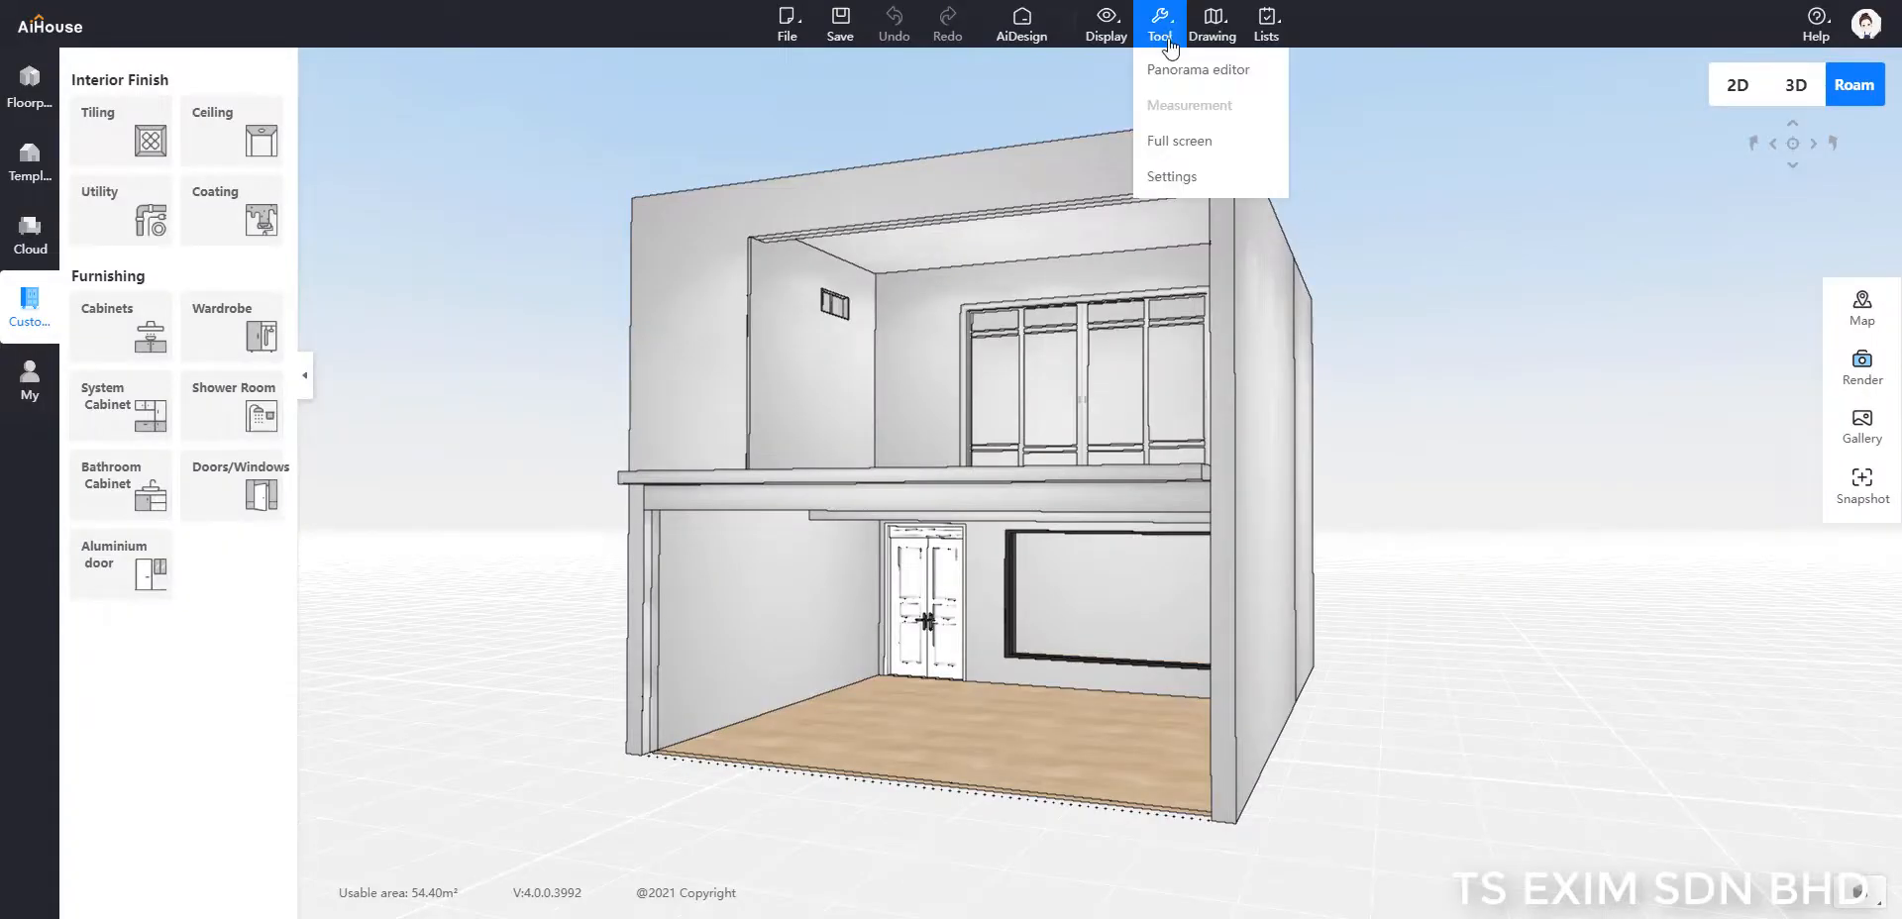
{"action": "left_click", "coordinate": [1172, 176]}
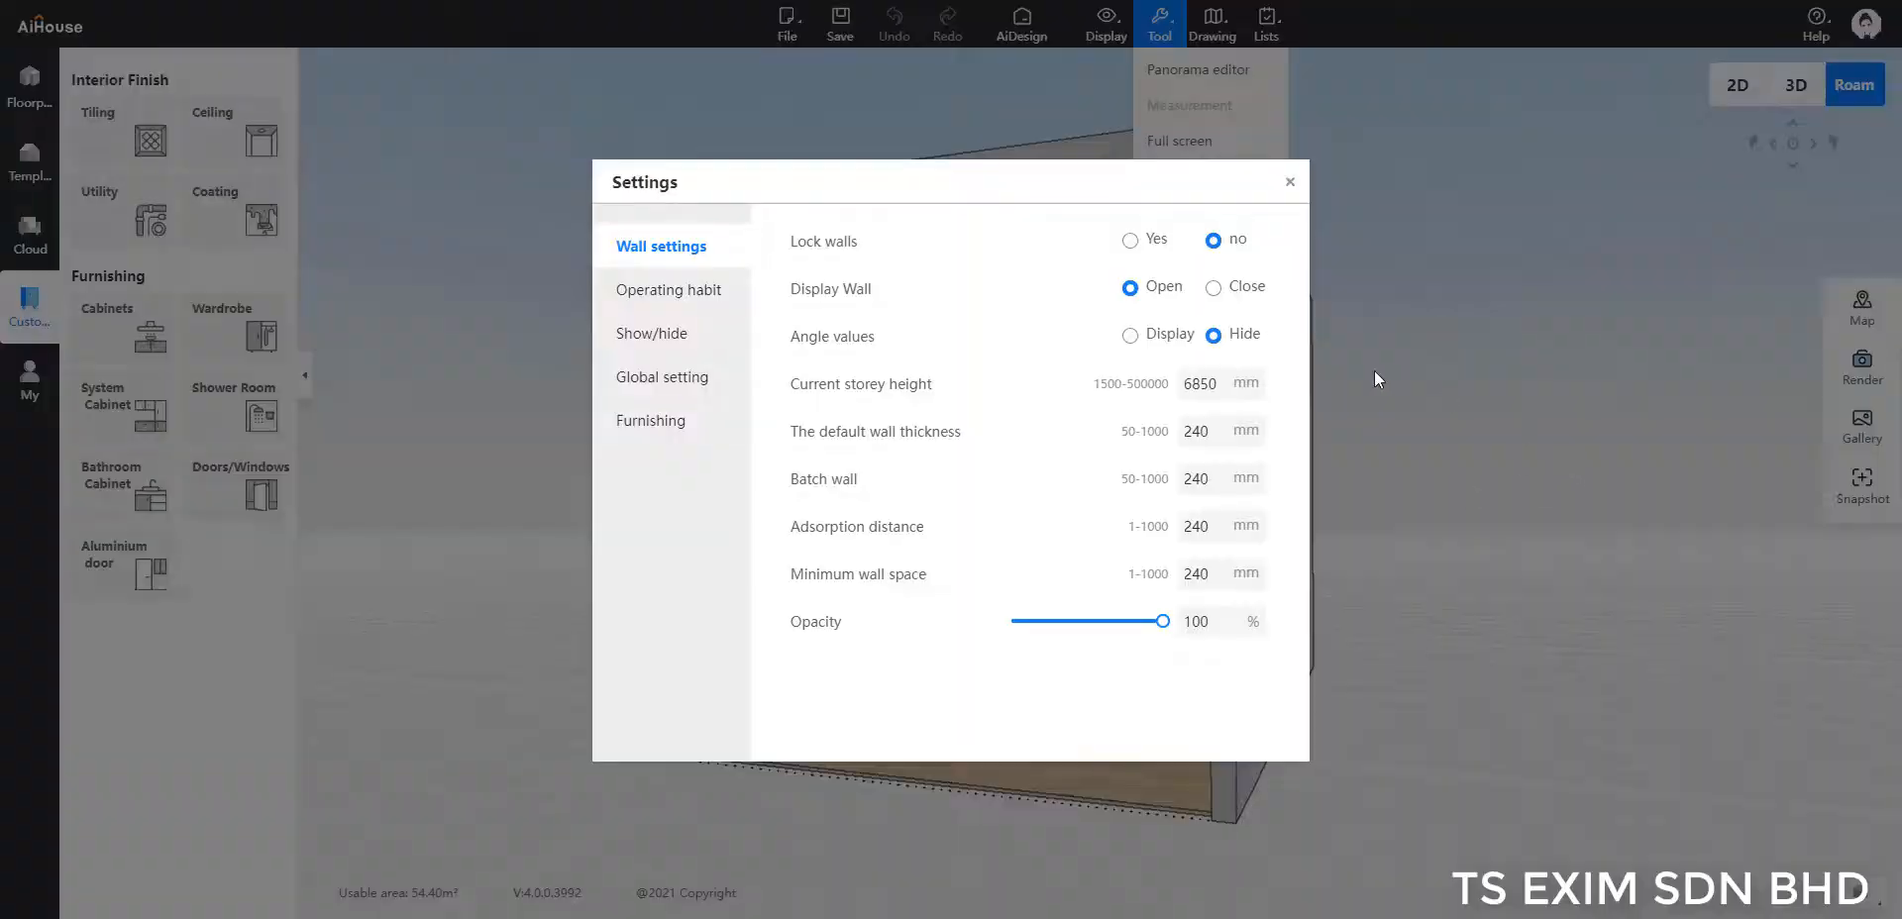
{"action": "double_click", "coordinate": [1175, 388]}
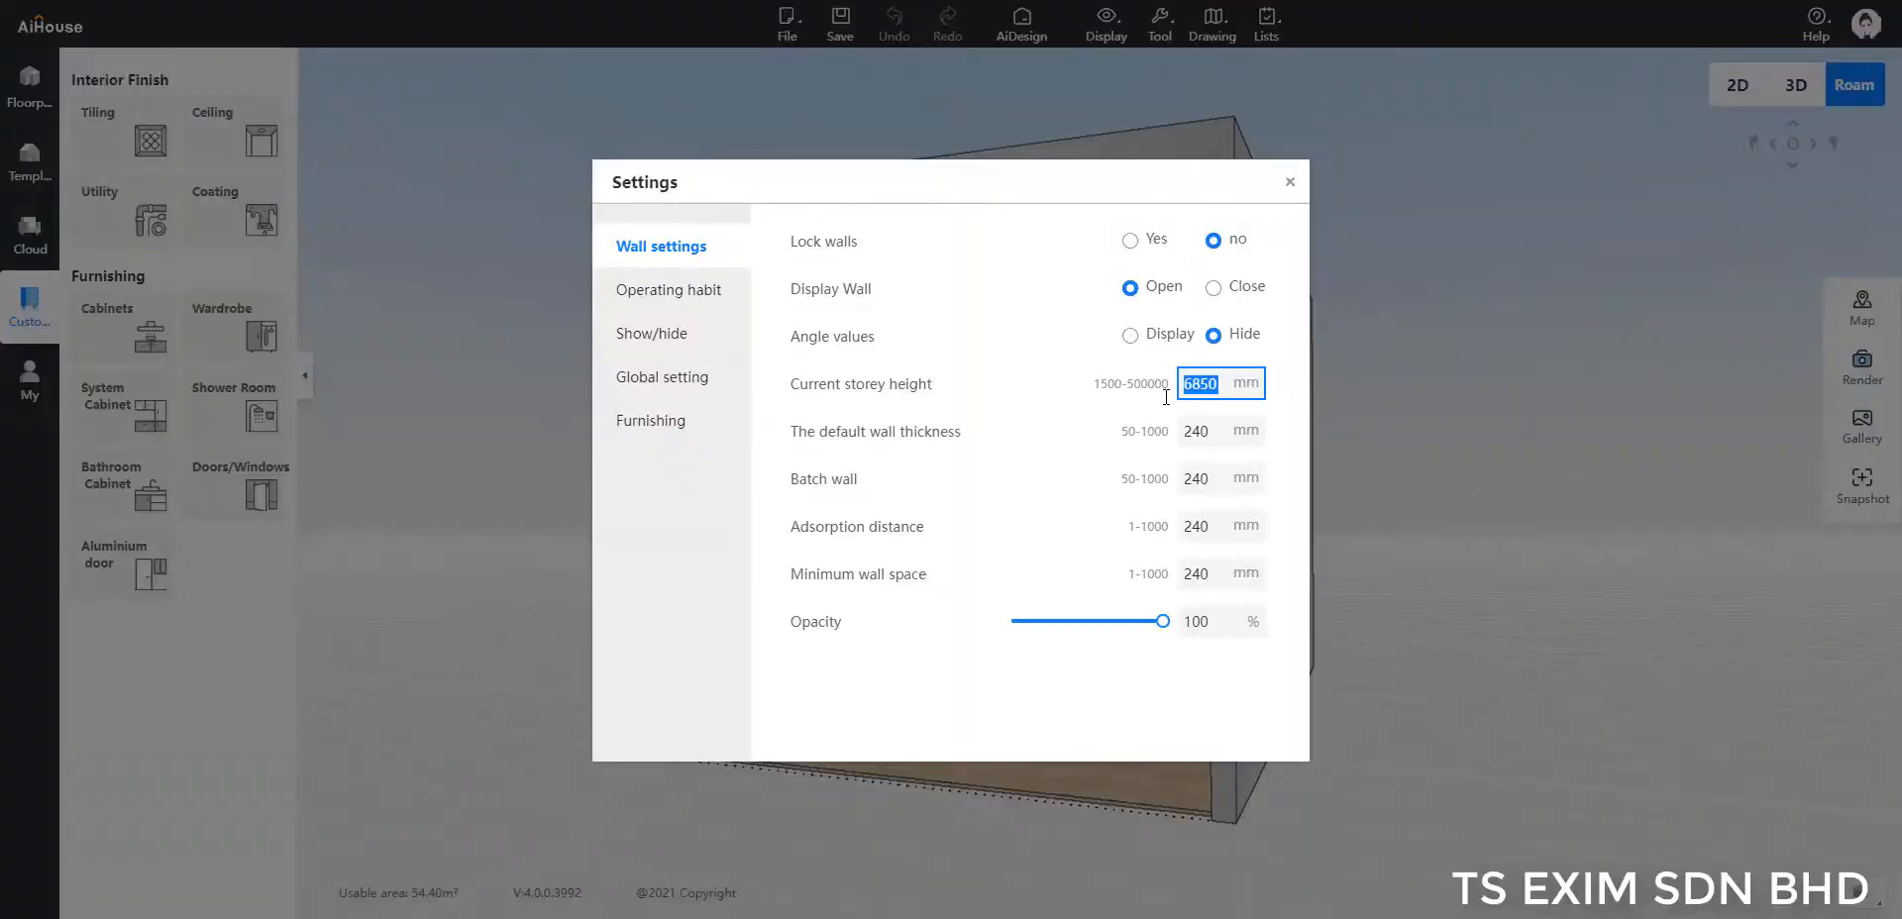
{"action": "type", "text": "6450"}
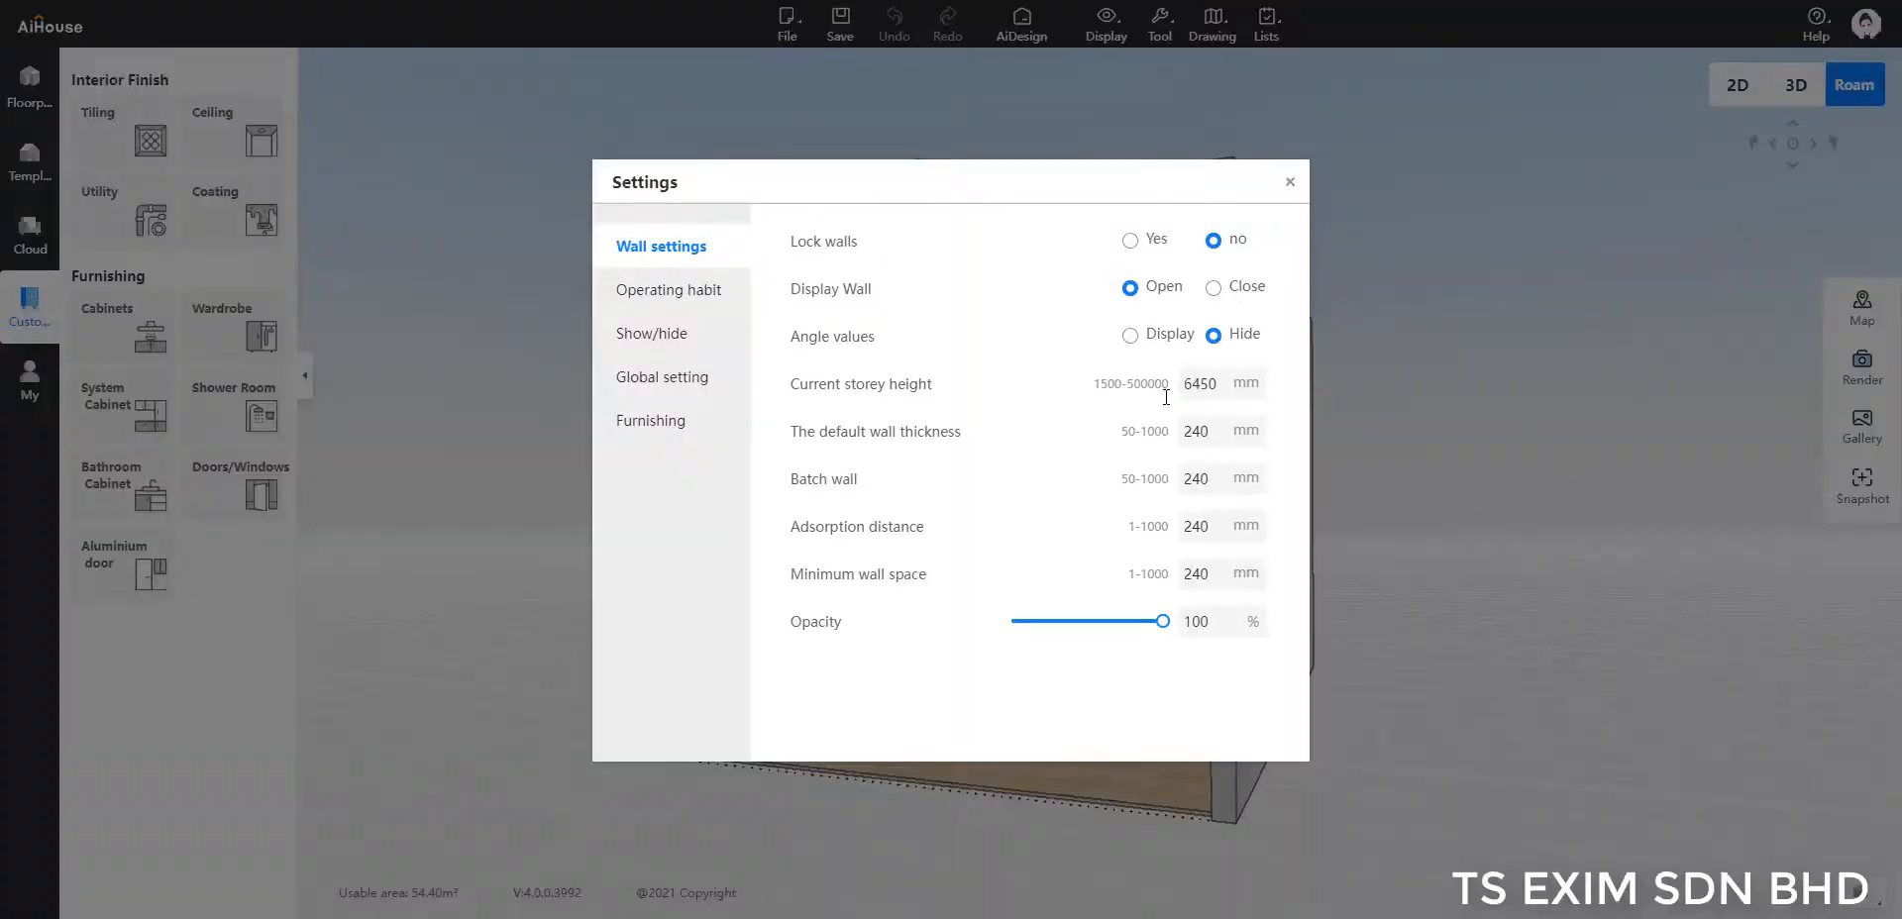
{"action": "left_click", "coordinate": [1290, 183]}
{"action": "scroll", "coordinate": [1536, 416], "scroll_direction": "up", "scroll_amount": 1}
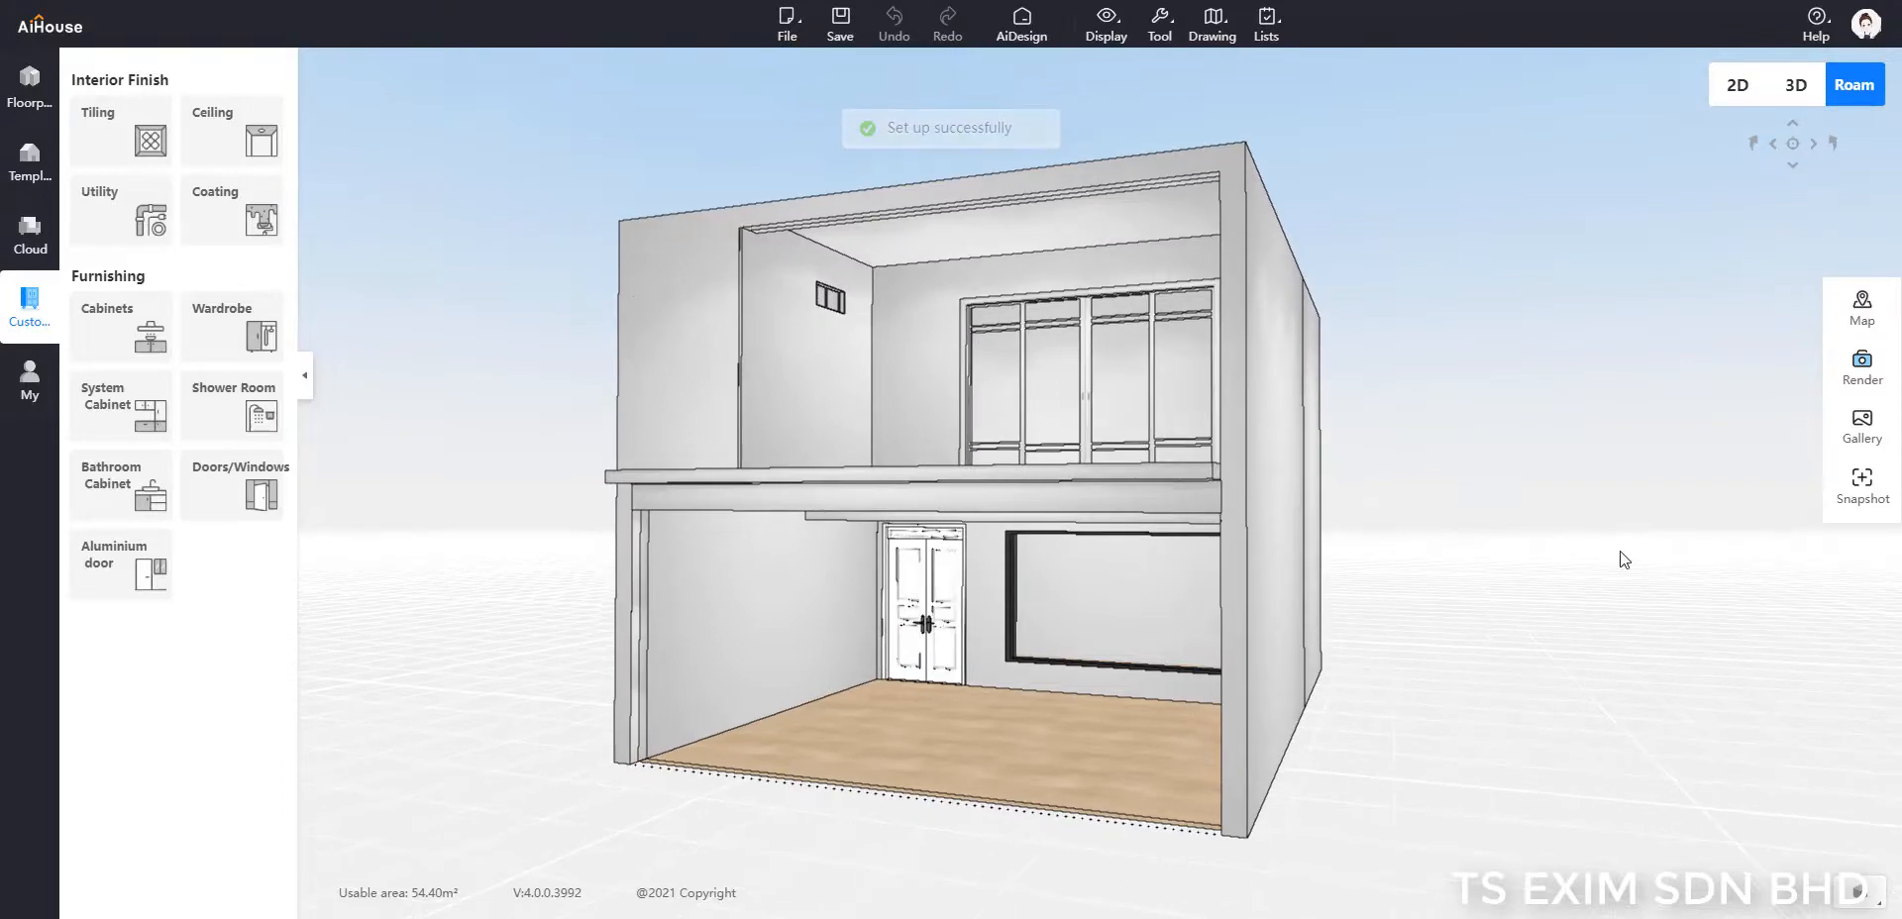
Step: Open the room's ceiling in the Ceiling Design editor and bring the upper floor close in the 3D preview
{"action": "left_click", "coordinate": [238, 143]}
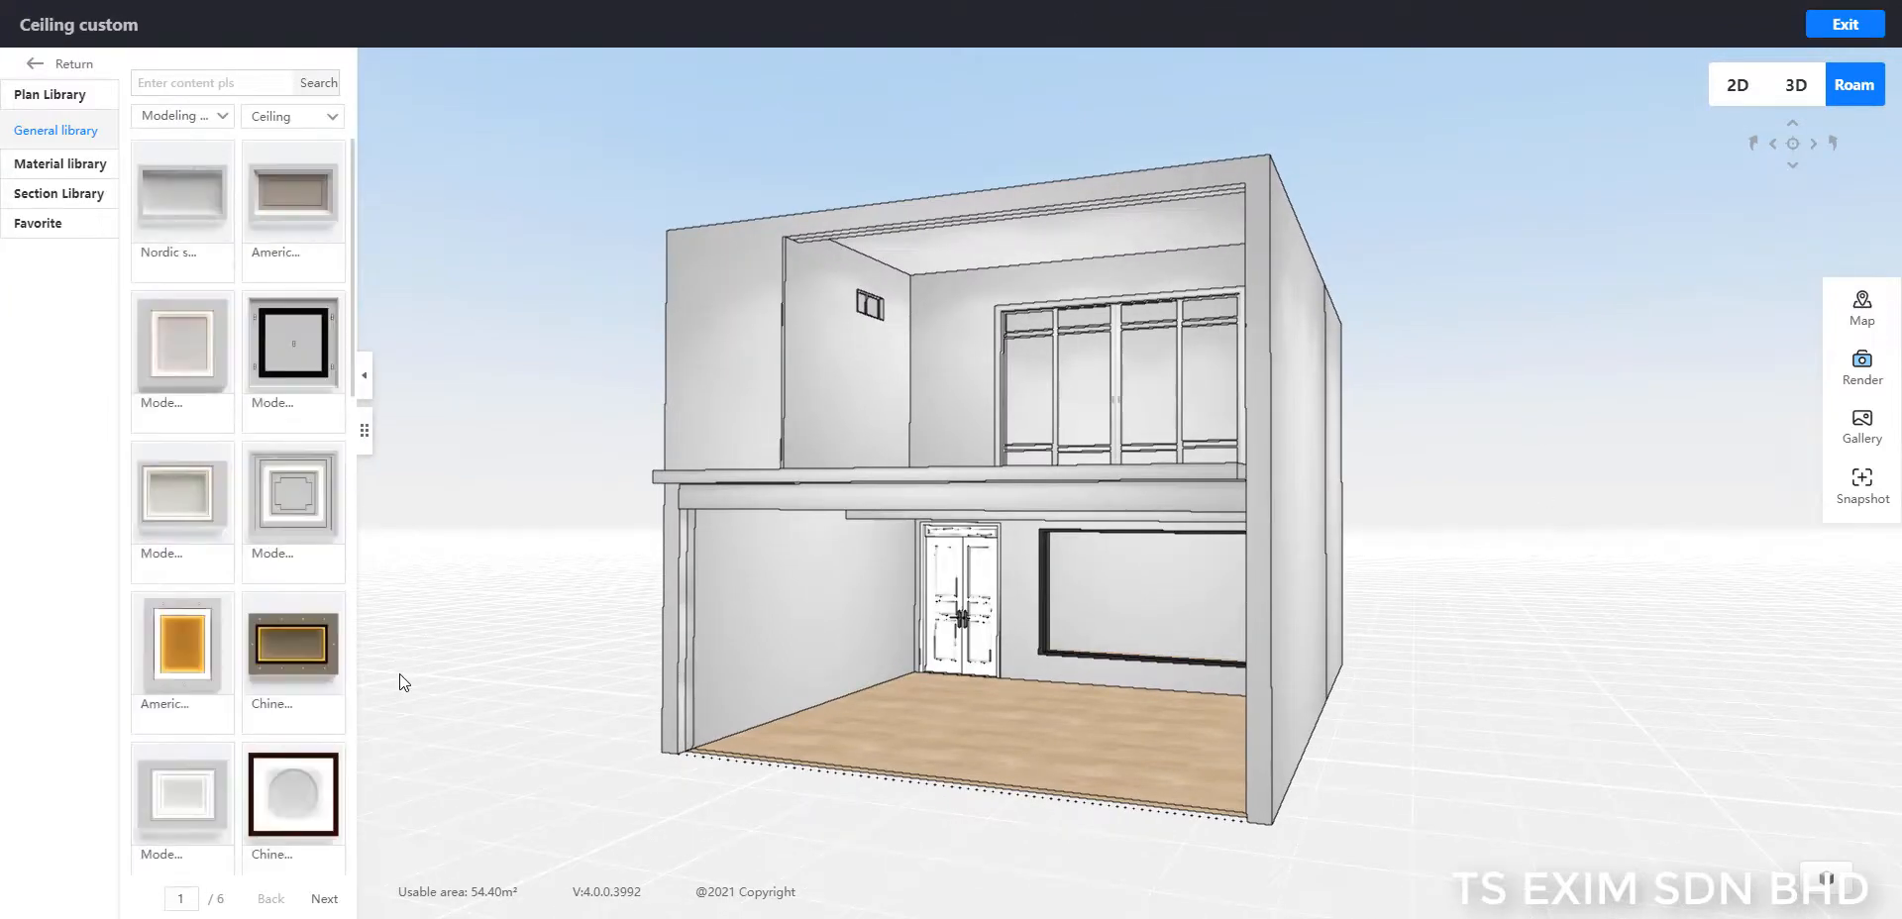
{"action": "left_click", "coordinate": [1015, 238]}
{"action": "scroll", "coordinate": [1723, 454], "scroll_direction": "down", "scroll_amount": 1}
{"action": "left_click_drag", "start_coordinate": [1735, 378], "coordinate": [1448, 355]}
{"action": "scroll", "coordinate": [1709, 608], "scroll_direction": "up", "scroll_amount": 3}
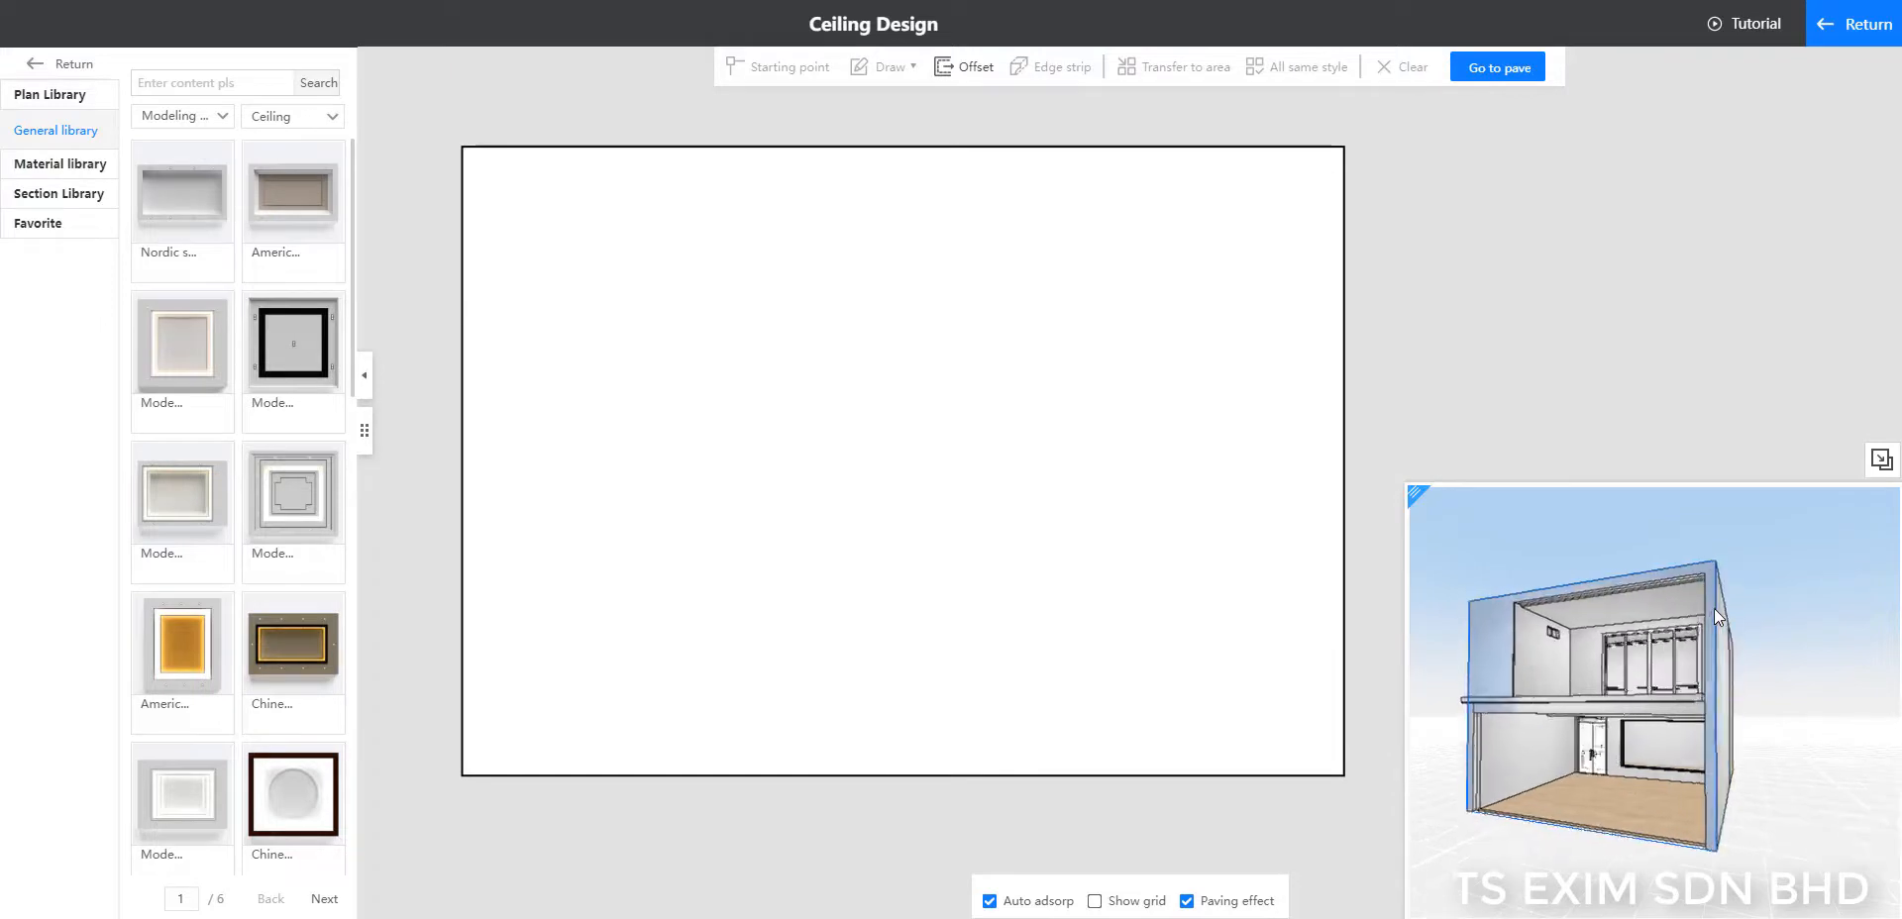
{"action": "scroll", "coordinate": [1601, 330], "scroll_direction": "up", "scroll_amount": 2}
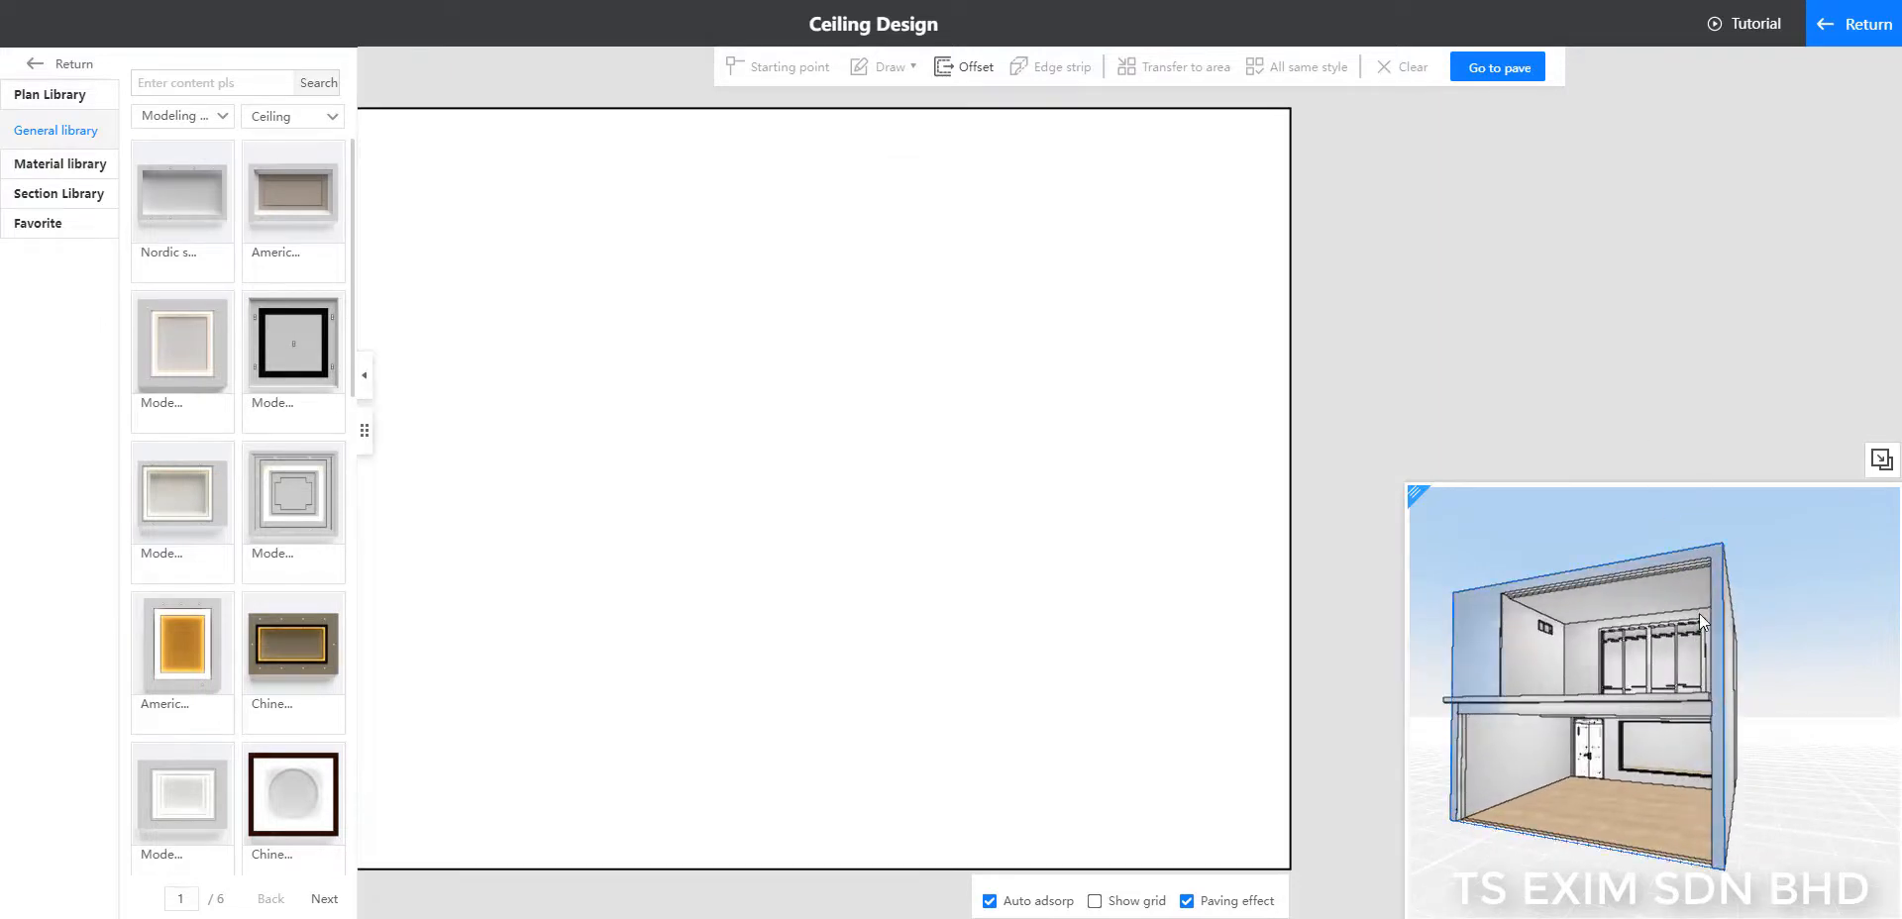
{"action": "scroll", "coordinate": [1387, 426], "scroll_direction": "down", "scroll_amount": 1}
{"action": "scroll", "coordinate": [1611, 610], "scroll_direction": "up", "scroll_amount": 1}
{"action": "scroll", "coordinate": [1611, 610], "scroll_direction": "up", "scroll_amount": 1}
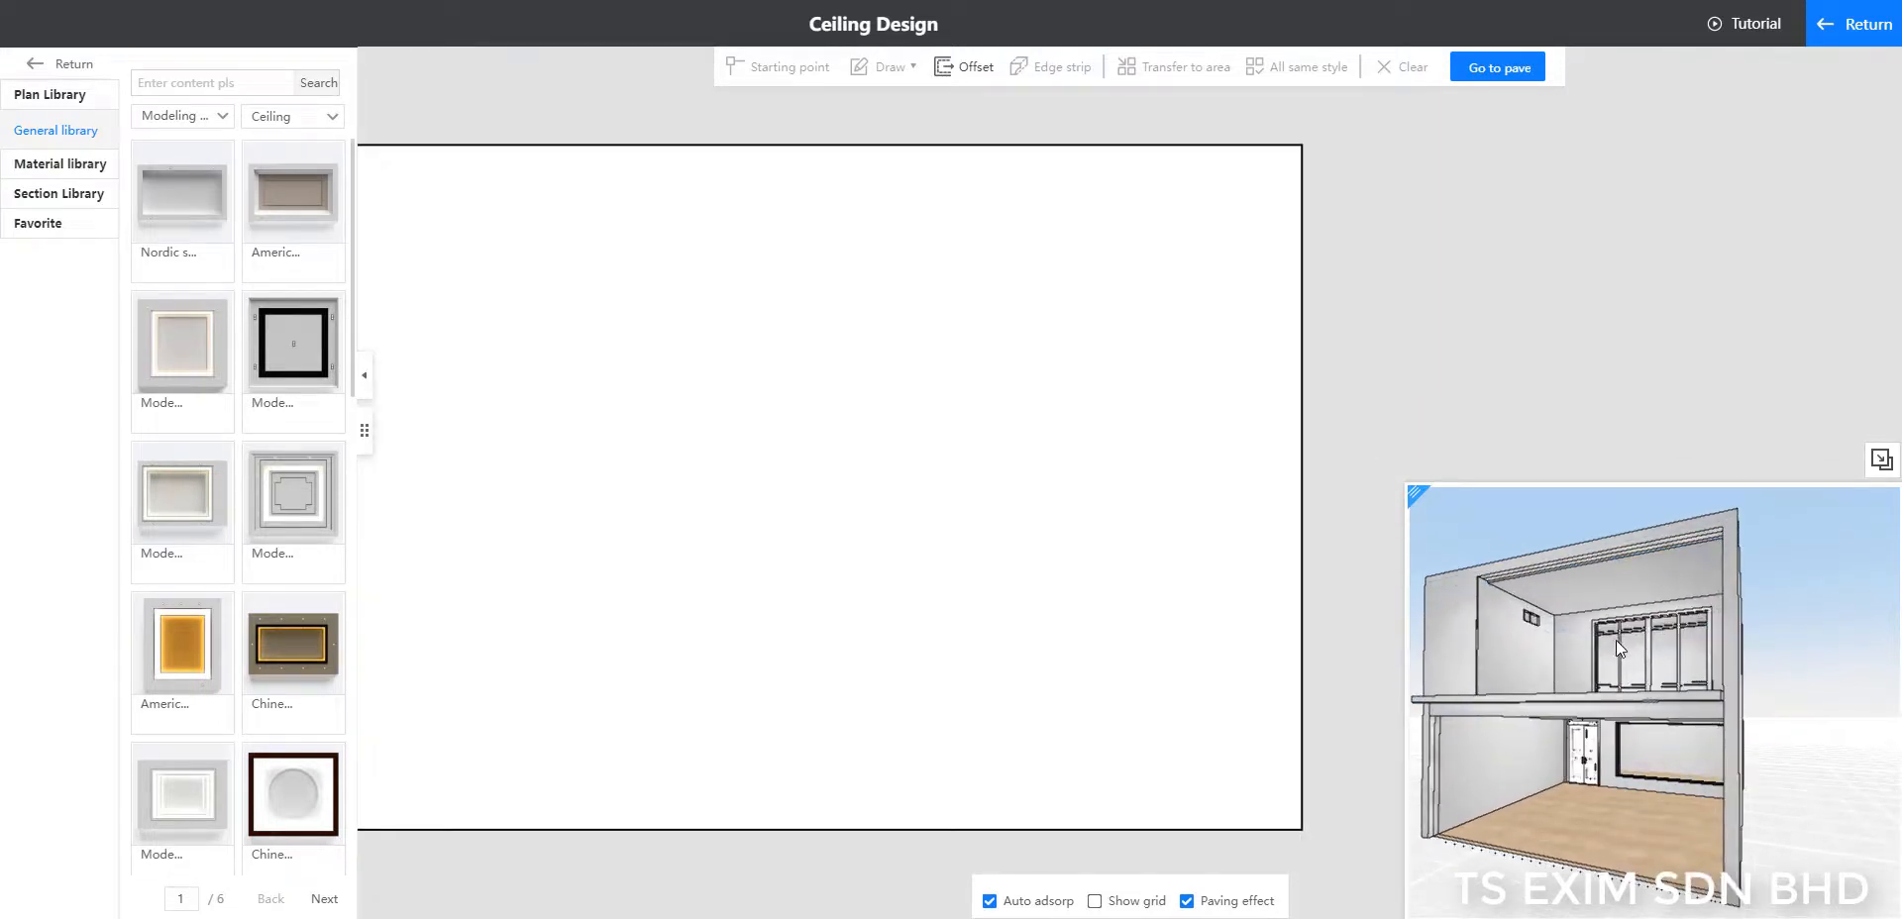
{"action": "scroll", "coordinate": [1179, 420], "scroll_direction": "down", "scroll_amount": 2}
{"action": "scroll", "coordinate": [1188, 406], "scroll_direction": "up", "scroll_amount": 1}
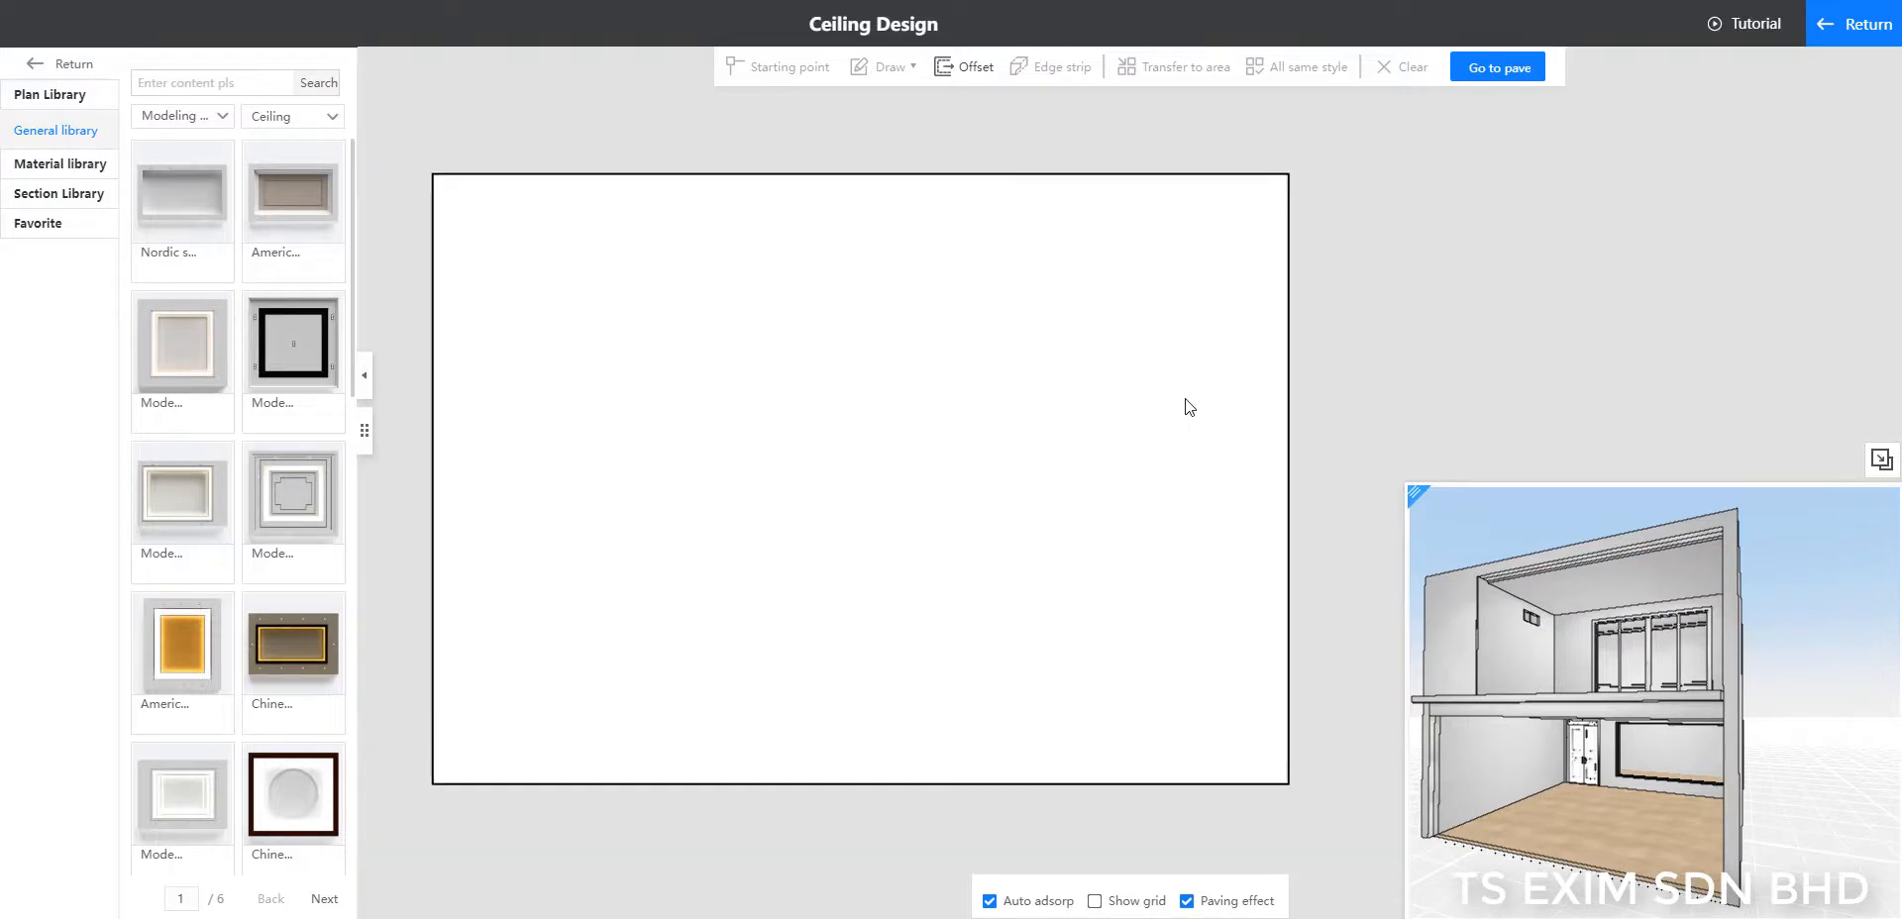
{"action": "scroll", "coordinate": [1634, 589], "scroll_direction": "up", "scroll_amount": 2}
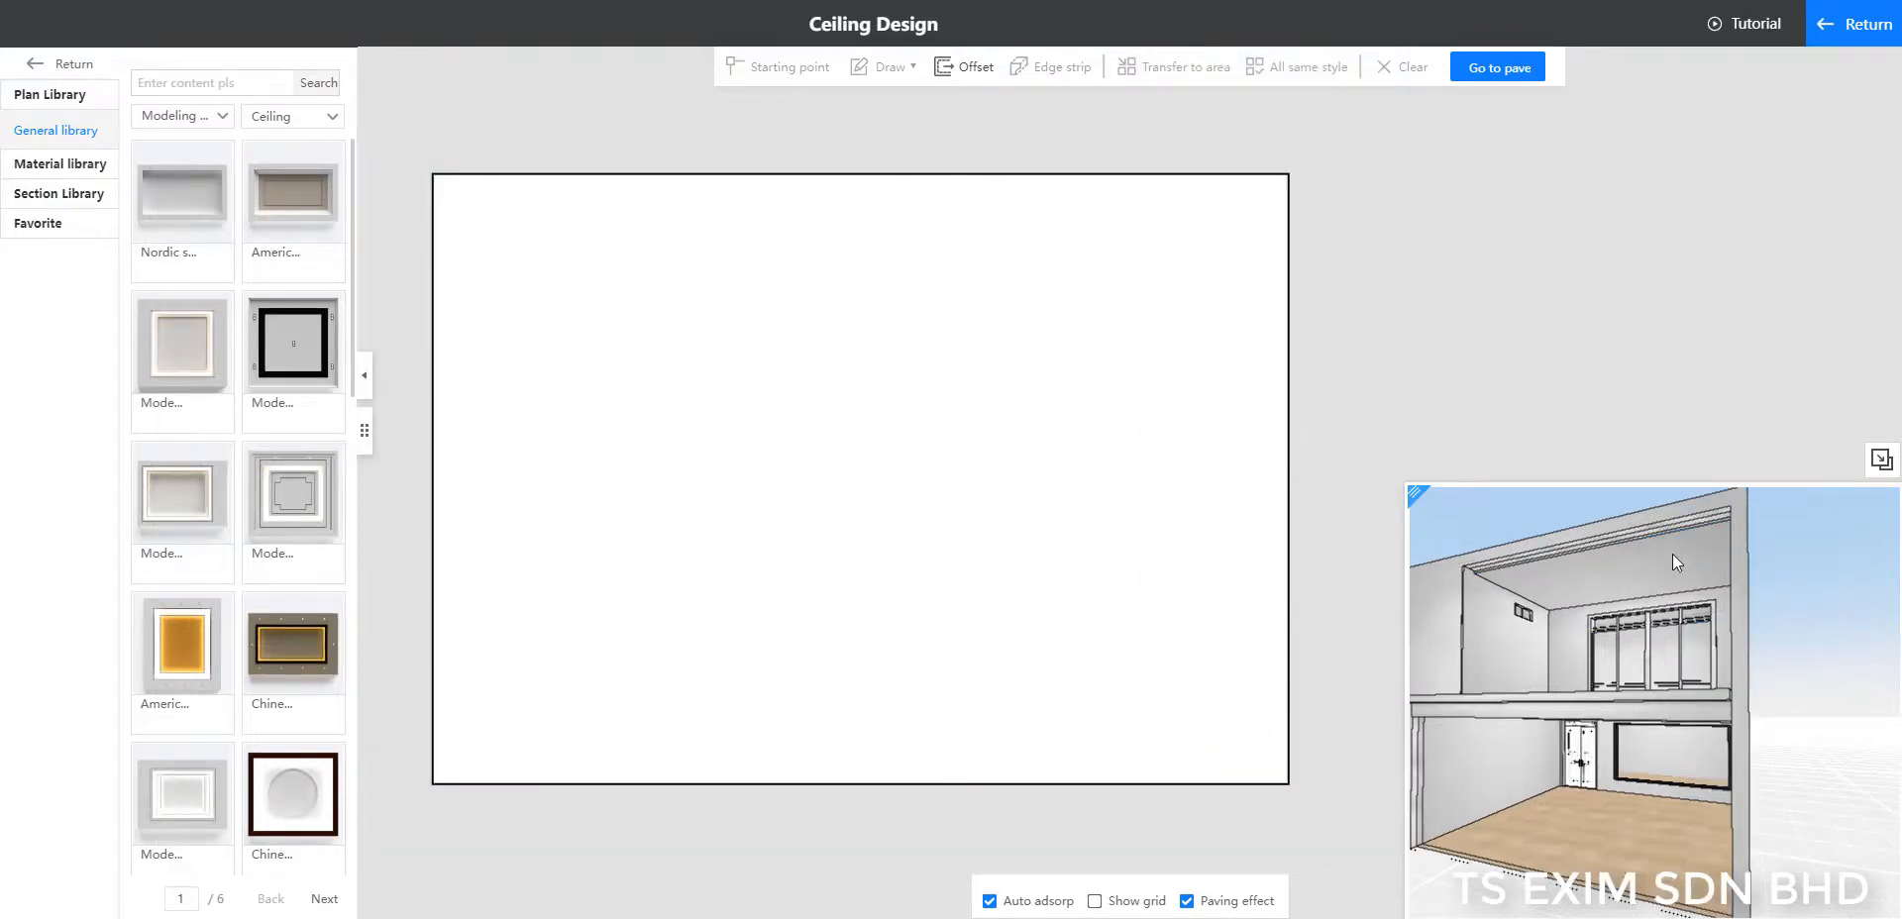
Step: Draw a rectangular structural layer about 5210 by 5990 mm from the ceiling's upper-right corner, extending past its lower edge
{"action": "left_click", "coordinate": [1672, 558]}
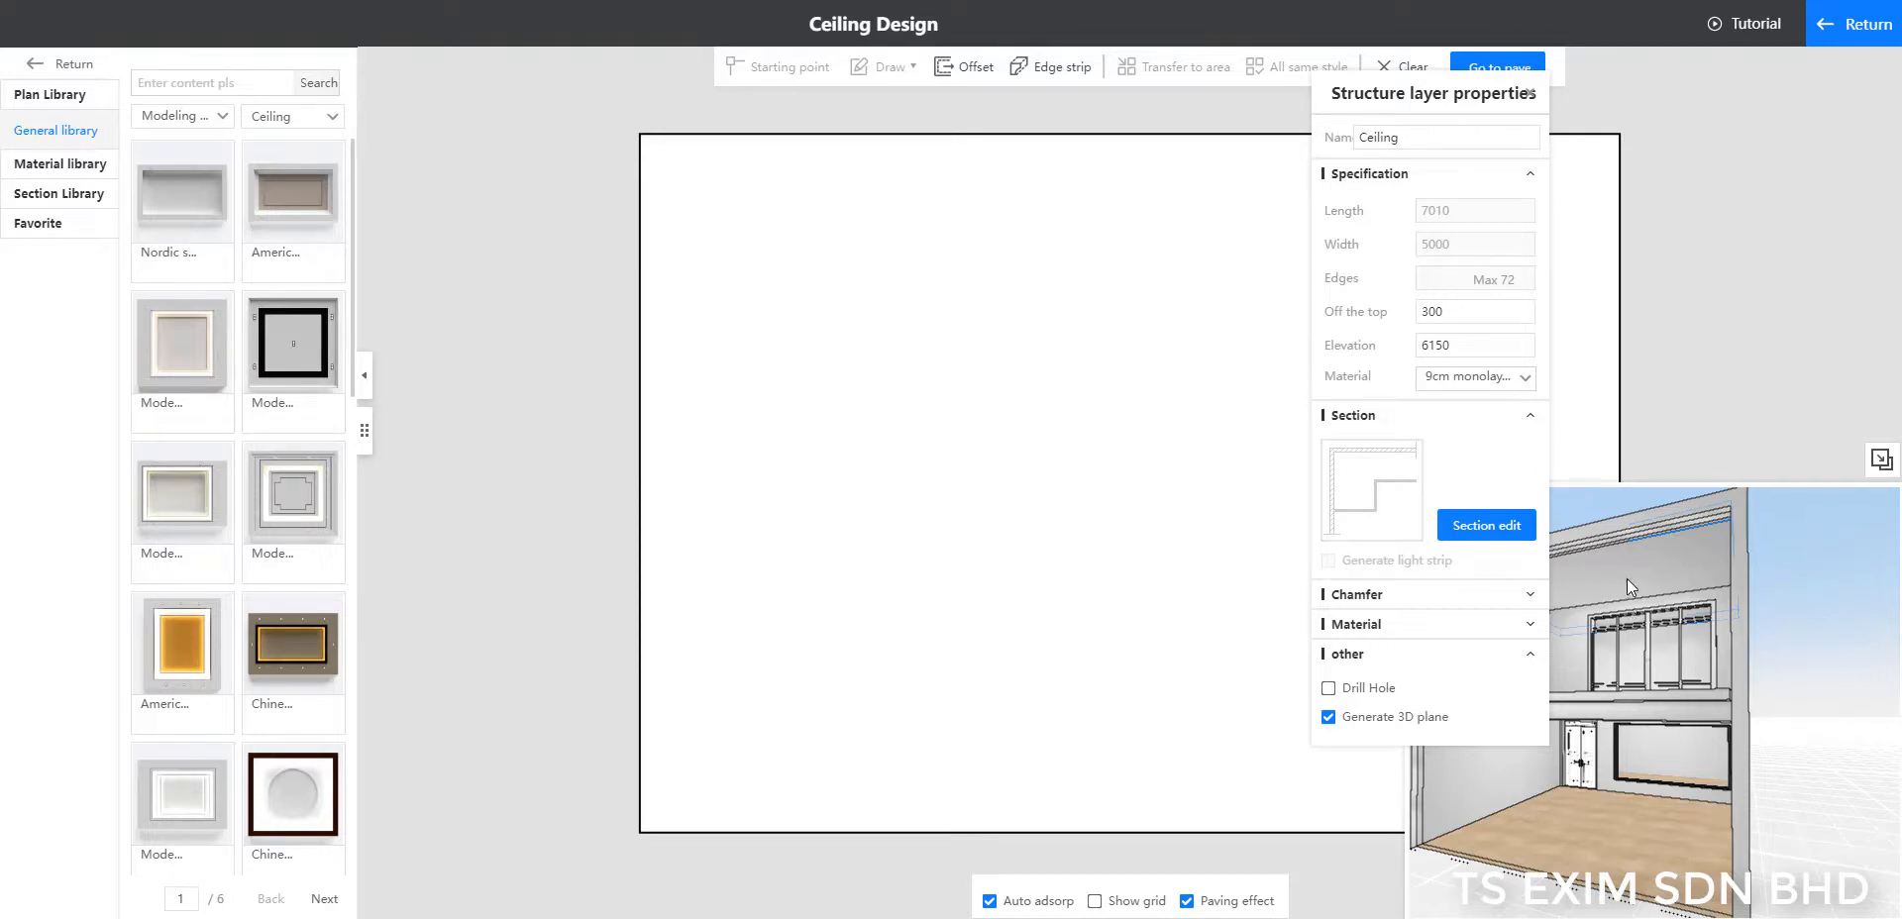
{"action": "left_click", "coordinate": [1533, 97]}
{"action": "left_click_drag", "start_coordinate": [1778, 286], "coordinate": [1563, 281]}
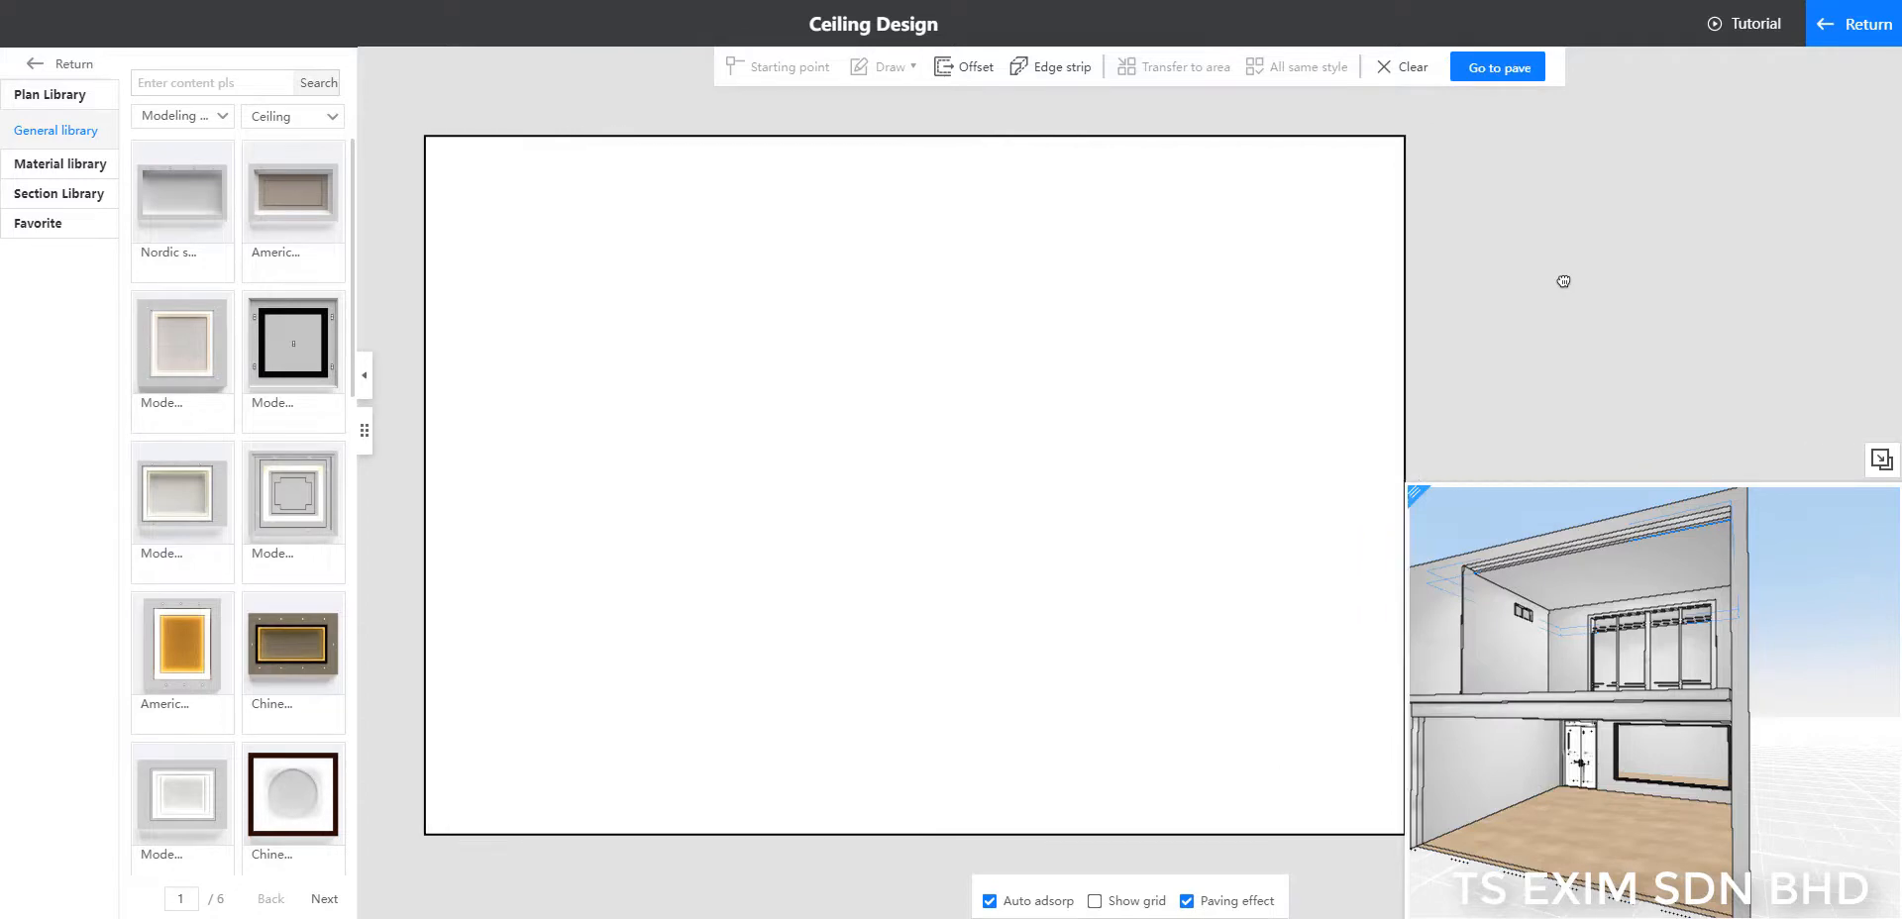
{"action": "scroll", "coordinate": [1575, 280], "scroll_direction": "down", "scroll_amount": 1}
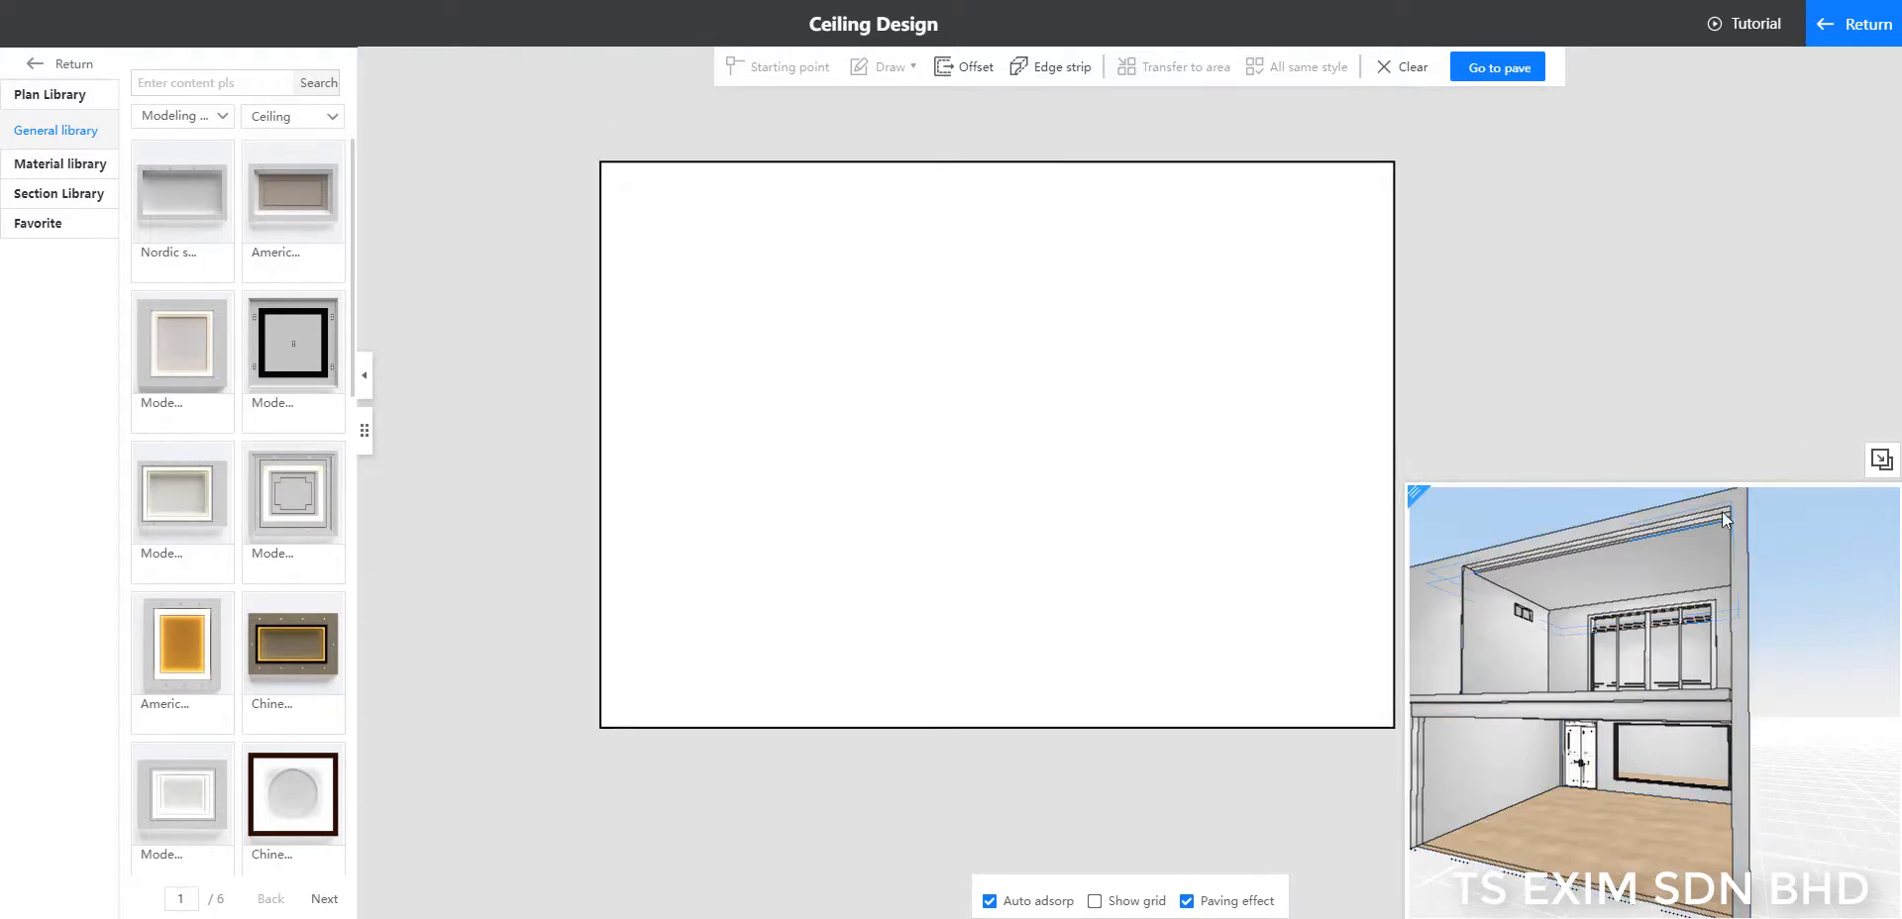
{"action": "left_click", "coordinate": [926, 299]}
{"action": "left_click", "coordinate": [870, 72]}
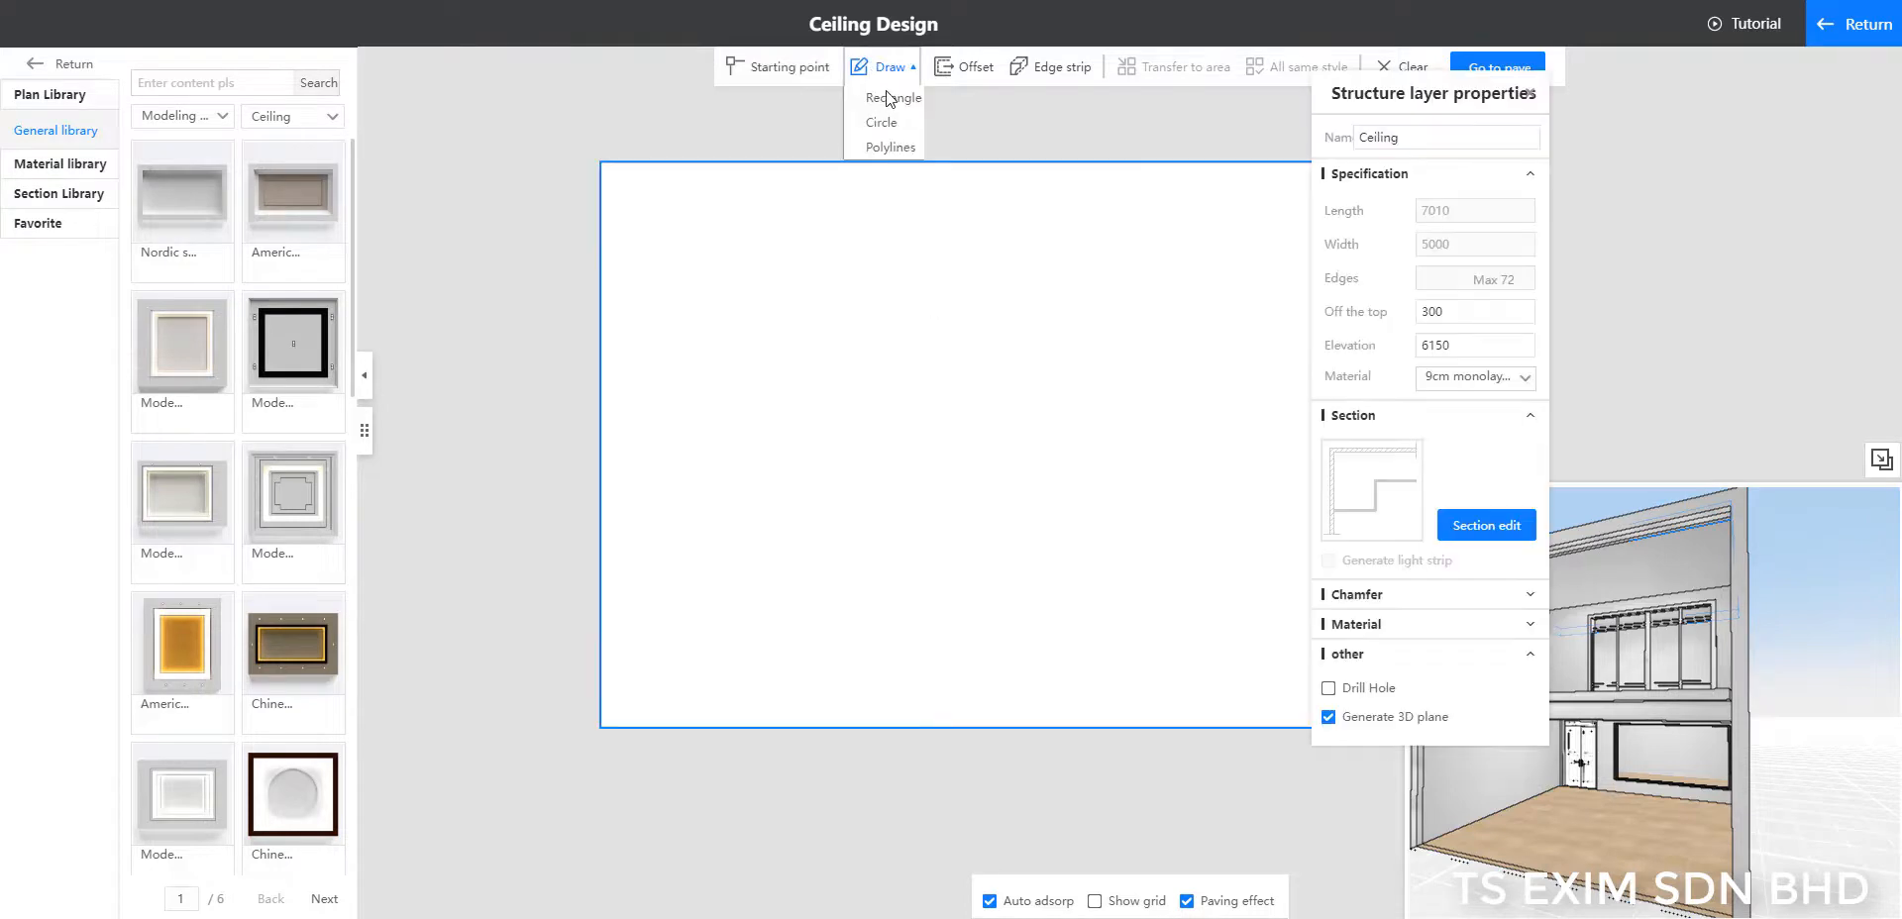
{"action": "left_click", "coordinate": [887, 94]}
{"action": "scroll", "coordinate": [1050, 110], "scroll_direction": "down", "scroll_amount": 1}
{"action": "middle_click_drag", "start_coordinate": [1049, 119], "coordinate": [853, 127]}
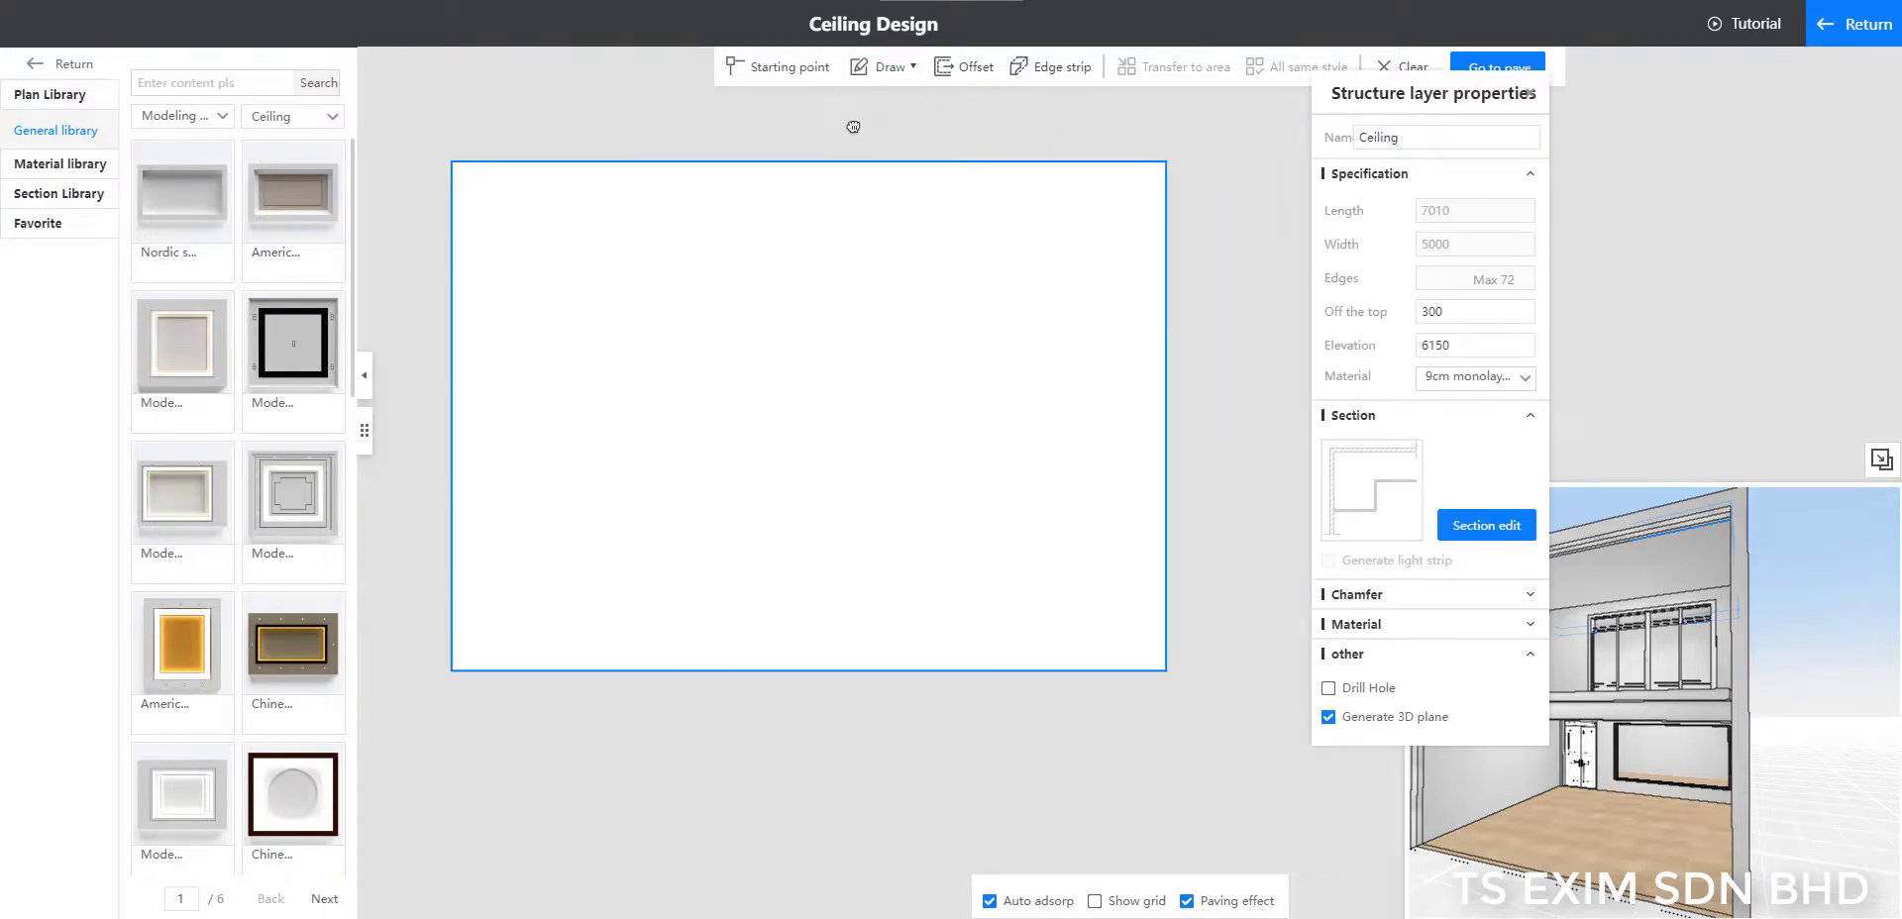
{"action": "left_click", "coordinate": [1166, 161]}
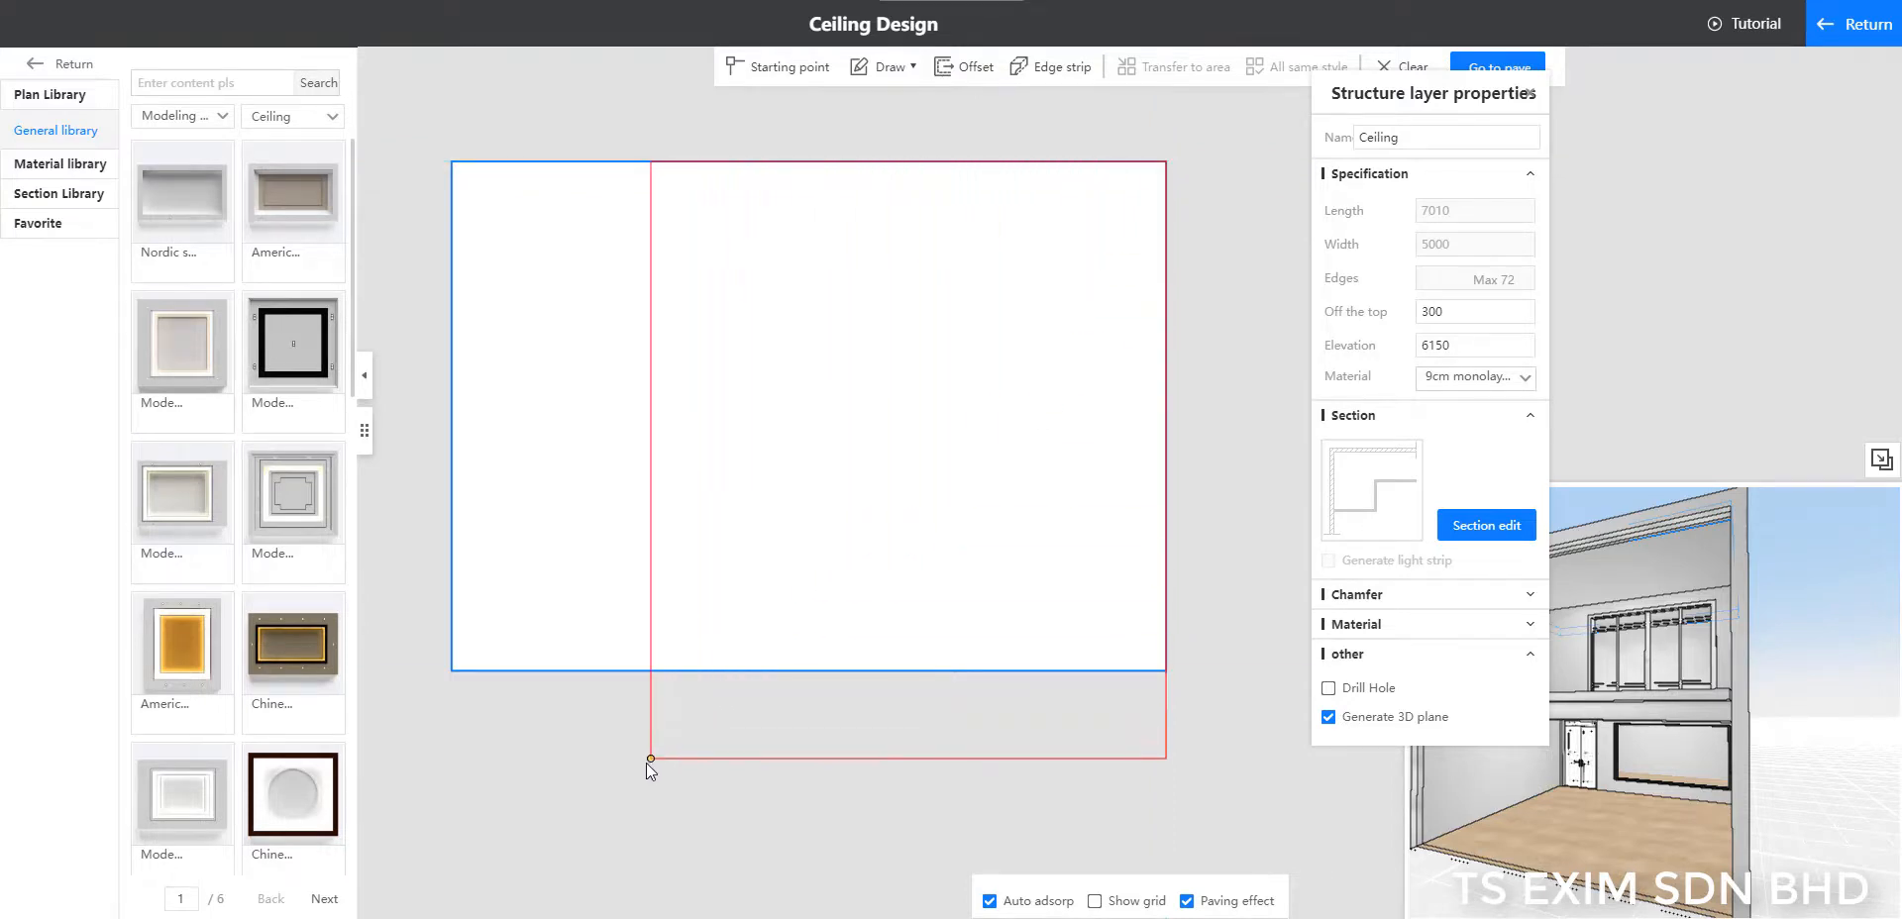
{"action": "left_click", "coordinate": [635, 771]}
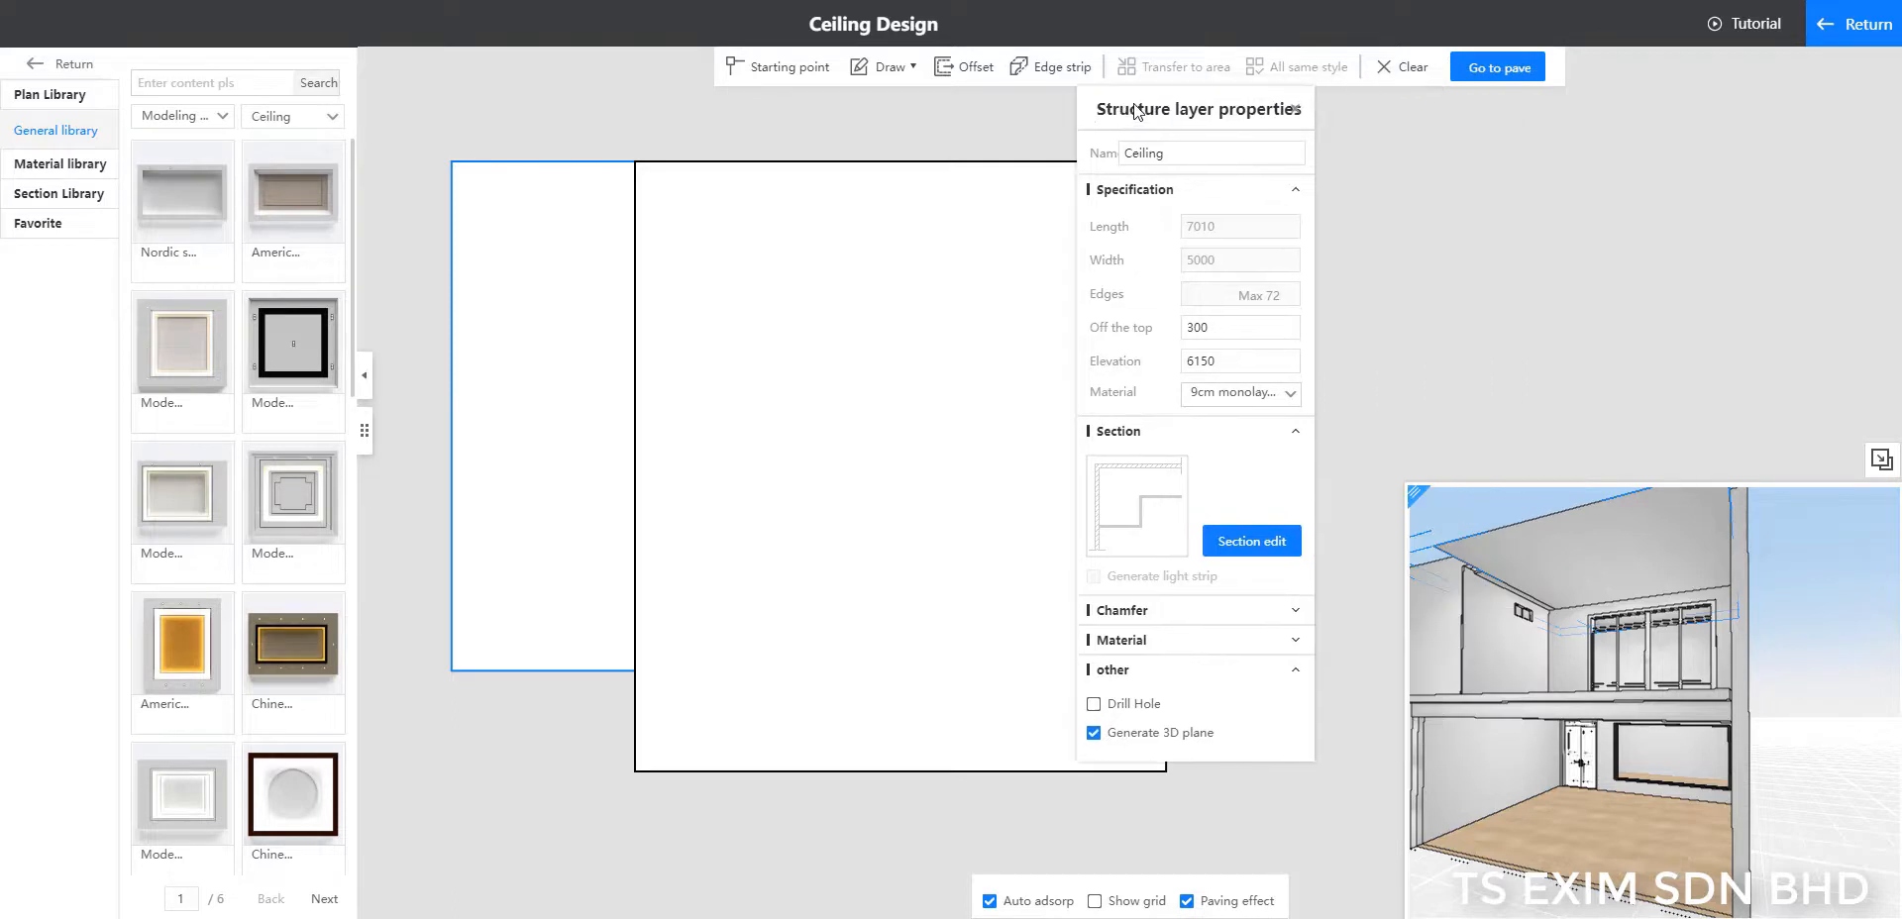
Step: Set the structural layer's gap to the ceiling's left edge to 1560 mm and to its right edge to 0
{"action": "left_click", "coordinate": [979, 360]}
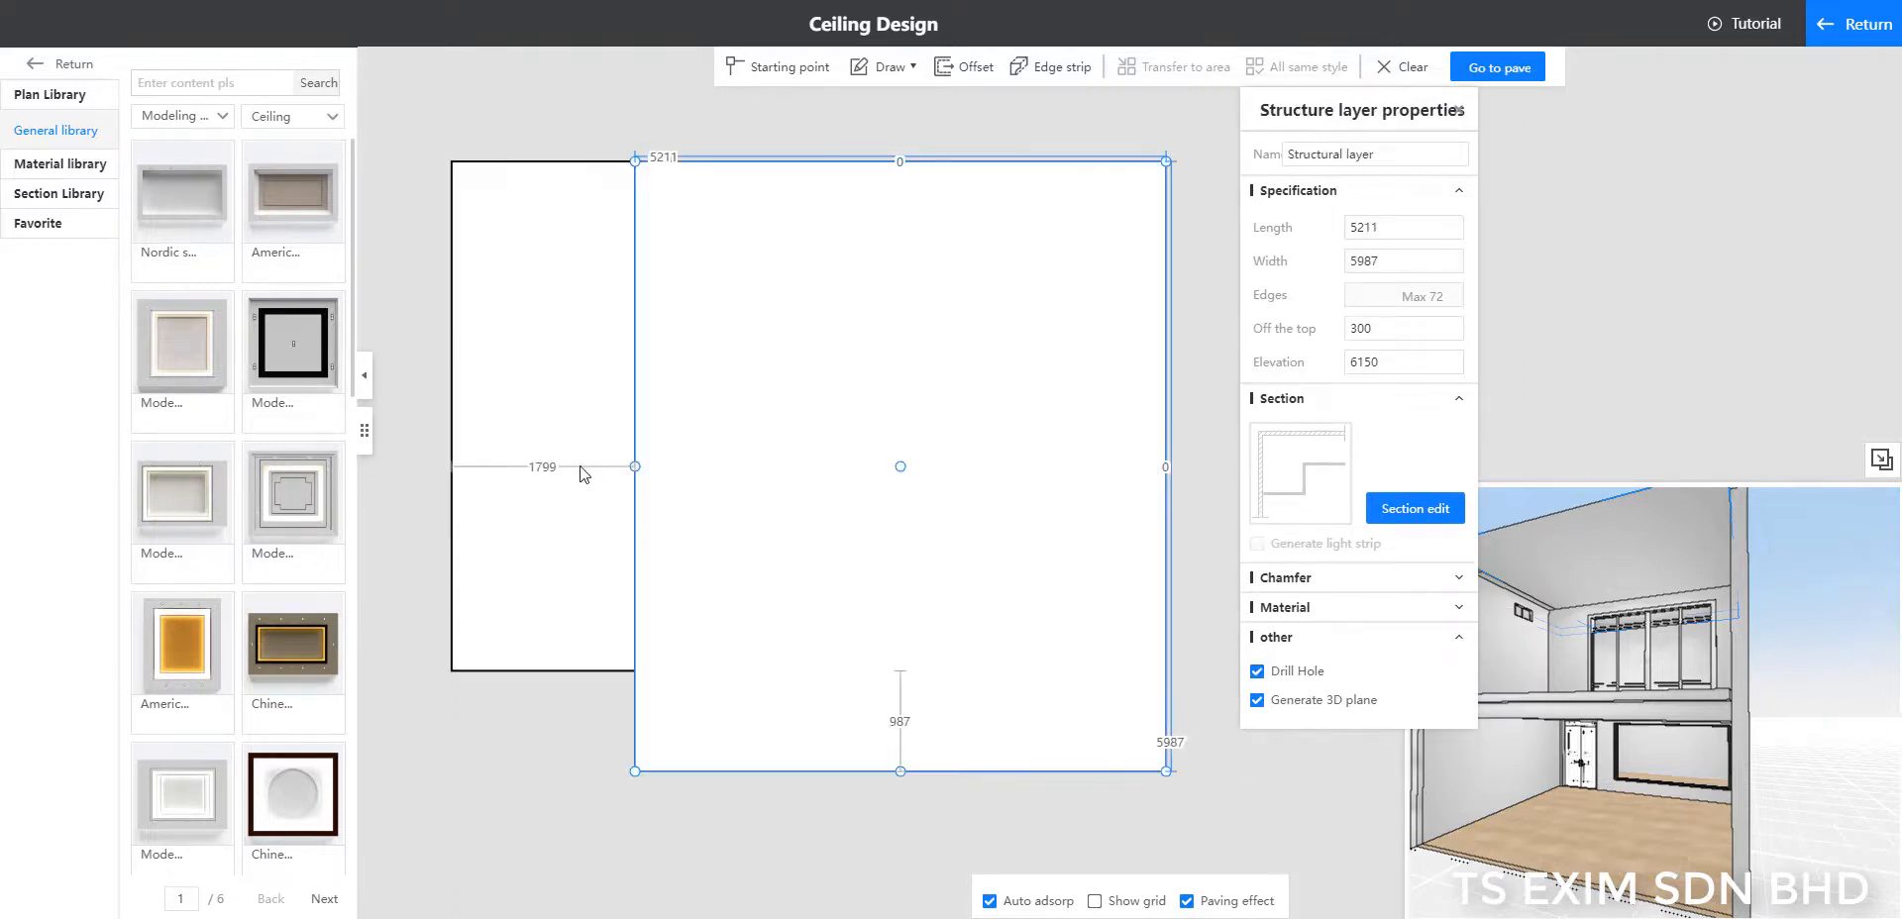
{"action": "left_click", "coordinate": [543, 466]}
{"action": "key", "text": "BackSpace"}
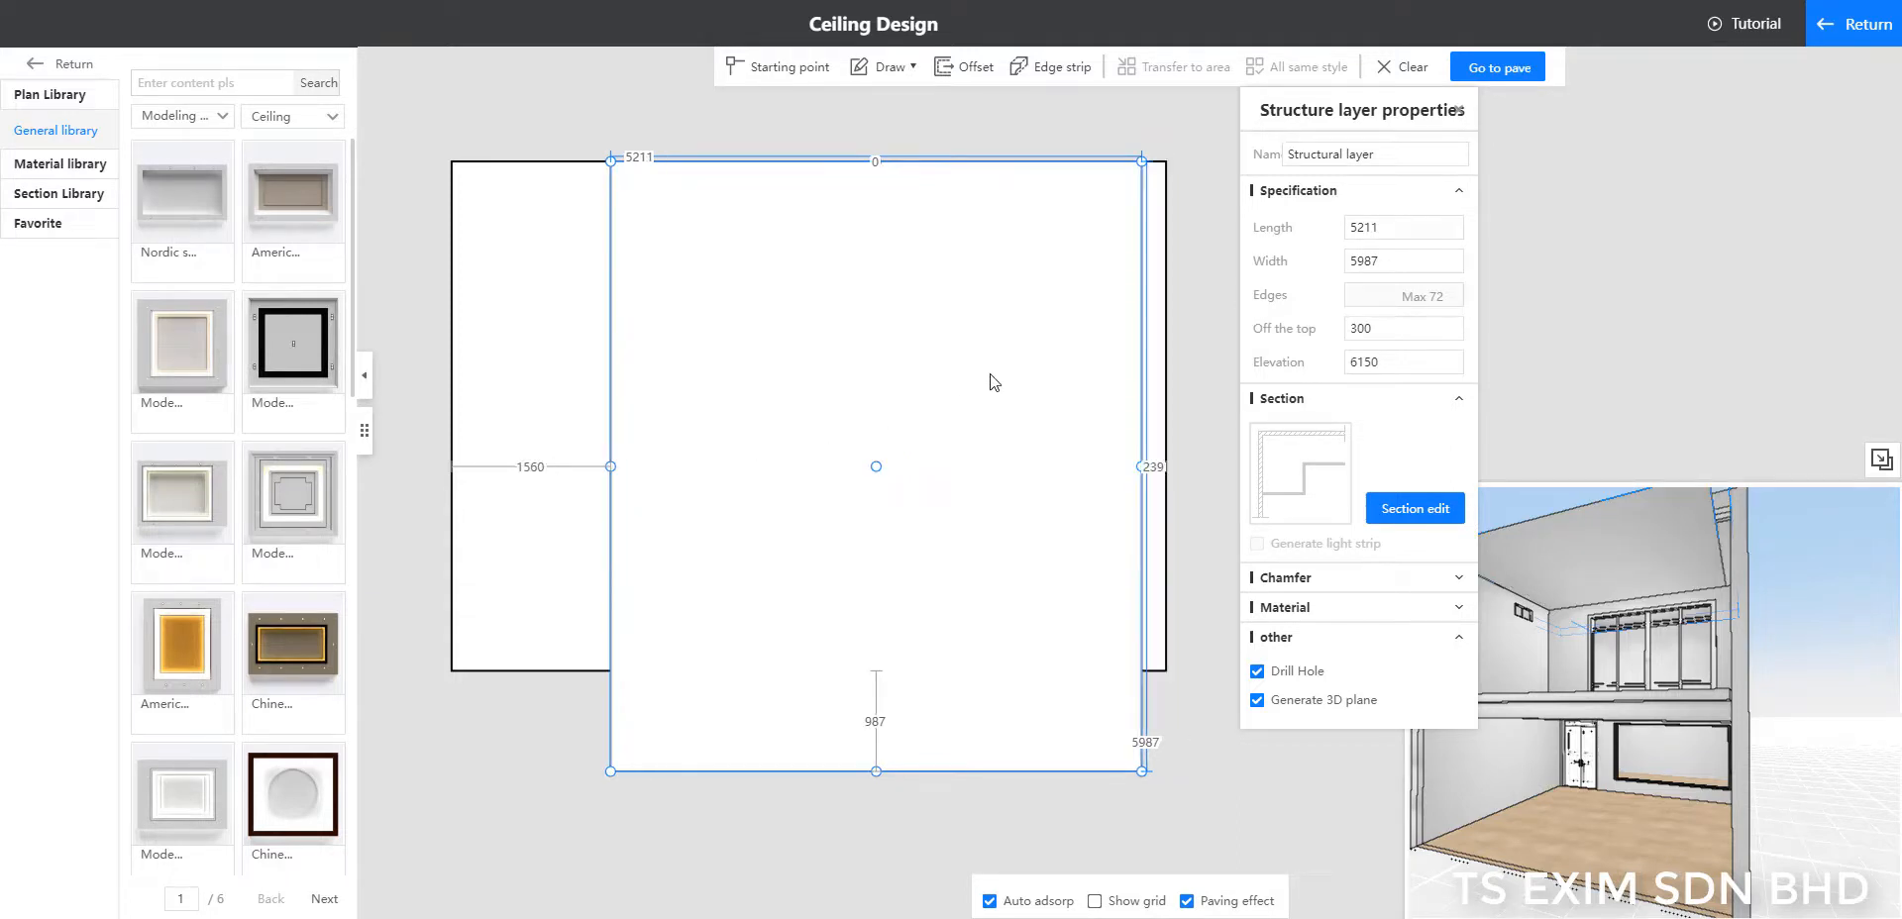
{"action": "double_click", "coordinate": [1152, 467]}
{"action": "type", "text": "0"}
{"action": "key", "text": "Return"}
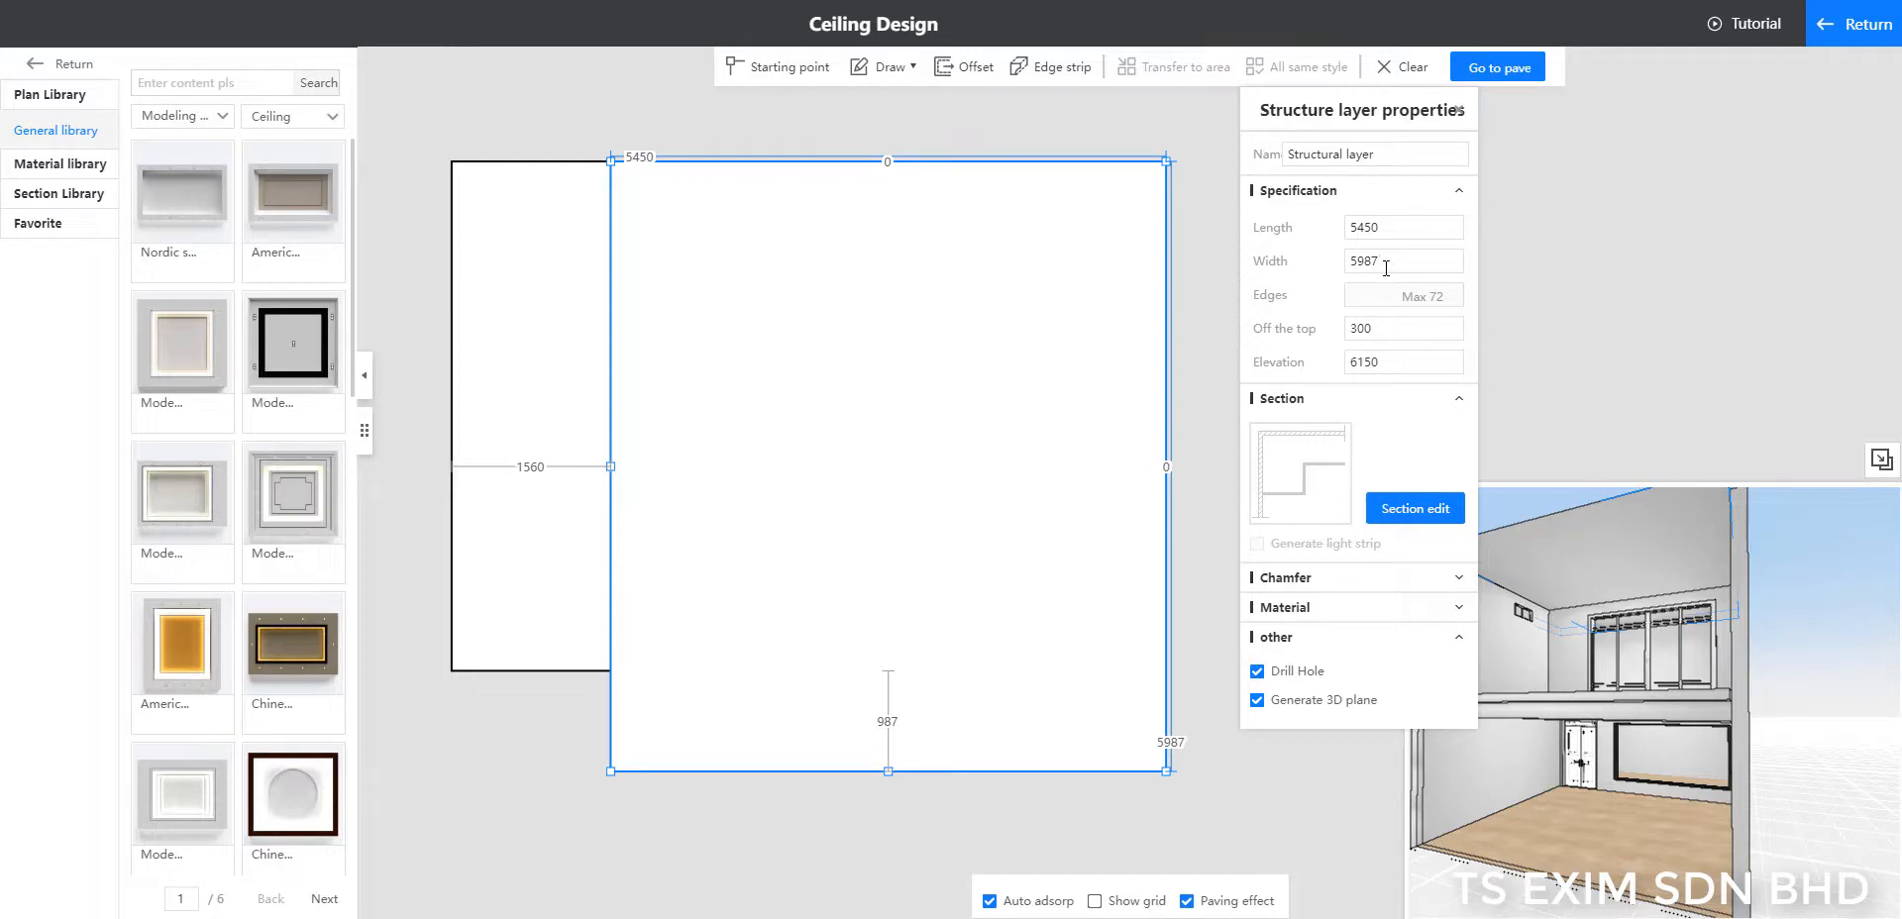
Step: Set the structural layer's width to 5620 mm and its gap to the ceiling's upper edge to 0
{"action": "left_click_drag", "start_coordinate": [1386, 267], "coordinate": [1322, 268]}
{"action": "type", "text": "5620"}
{"action": "key", "text": "Return"}
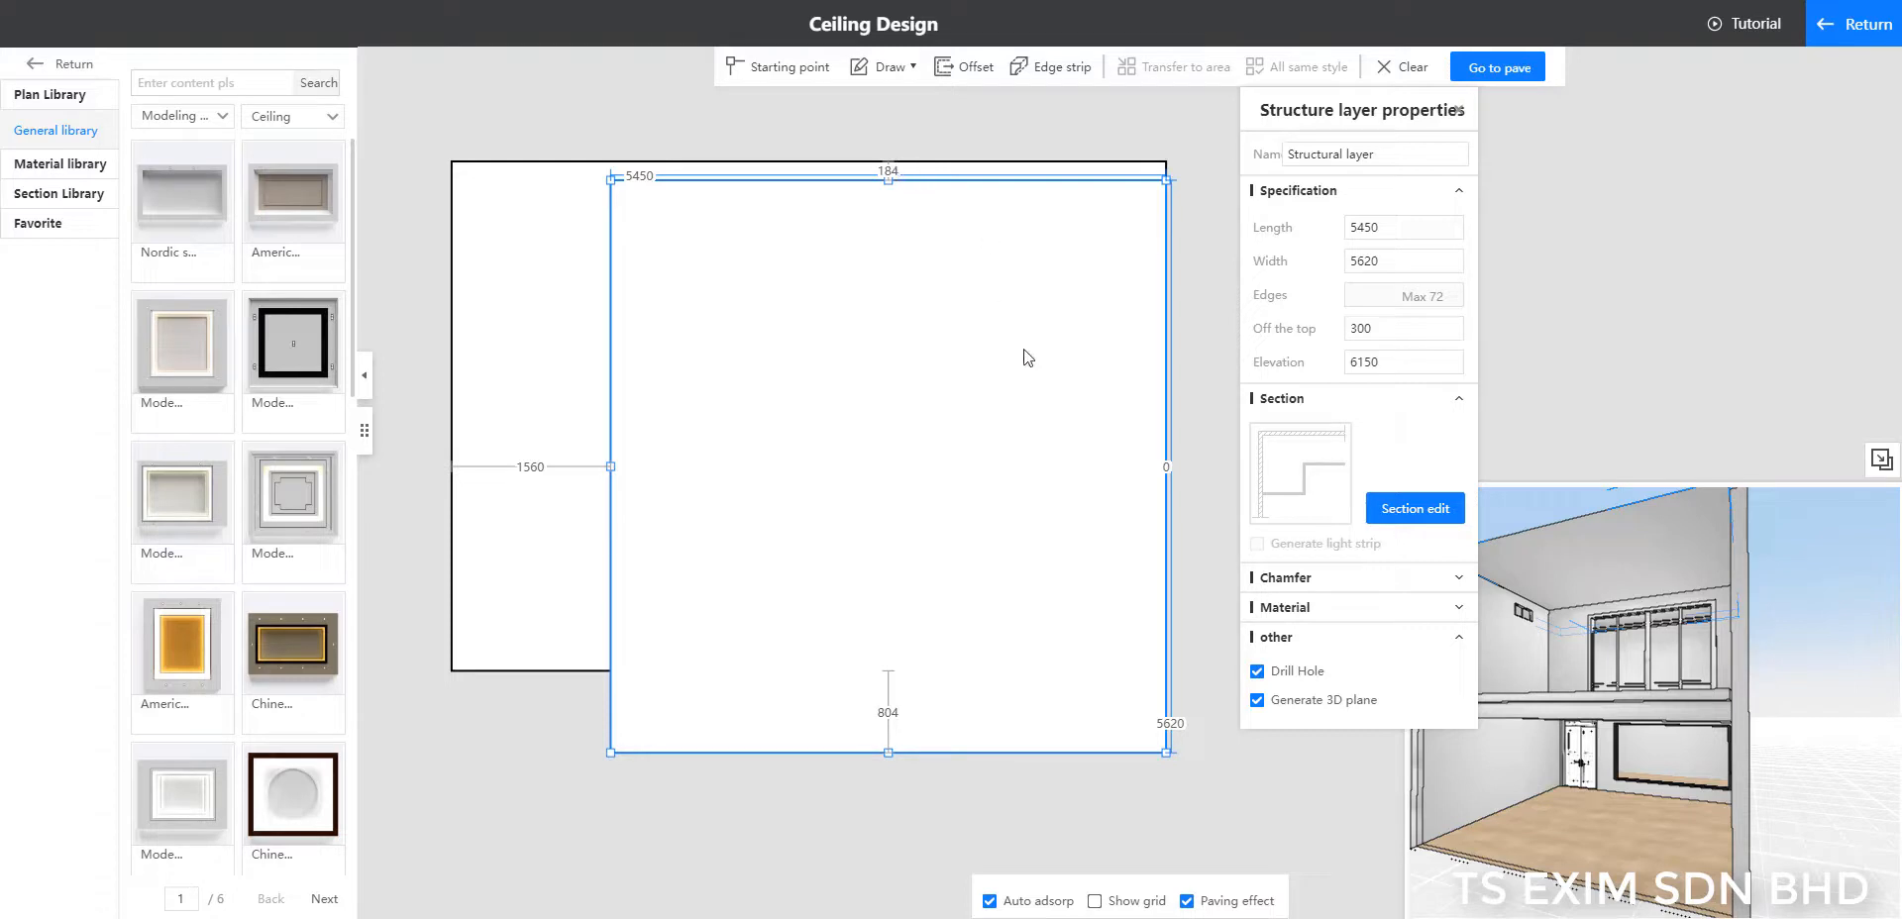
{"action": "left_click", "coordinate": [919, 386]}
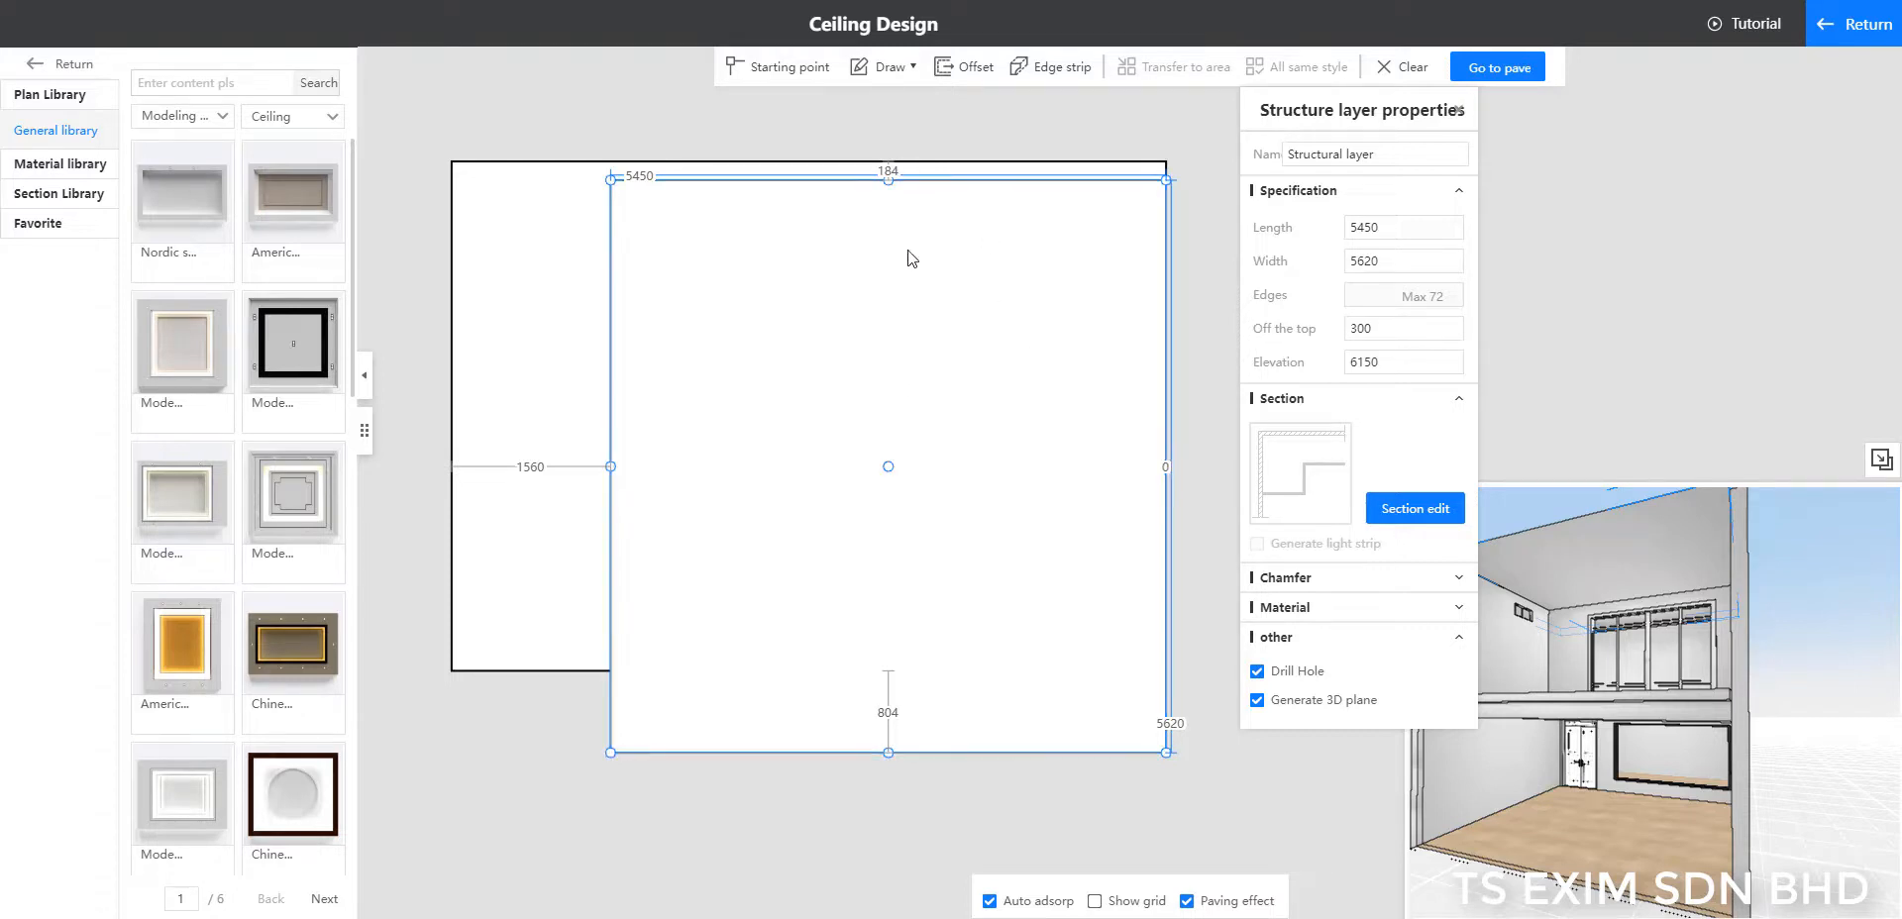
{"action": "left_click", "coordinate": [889, 171]}
{"action": "type", "text": "0"}
{"action": "key", "text": "Return"}
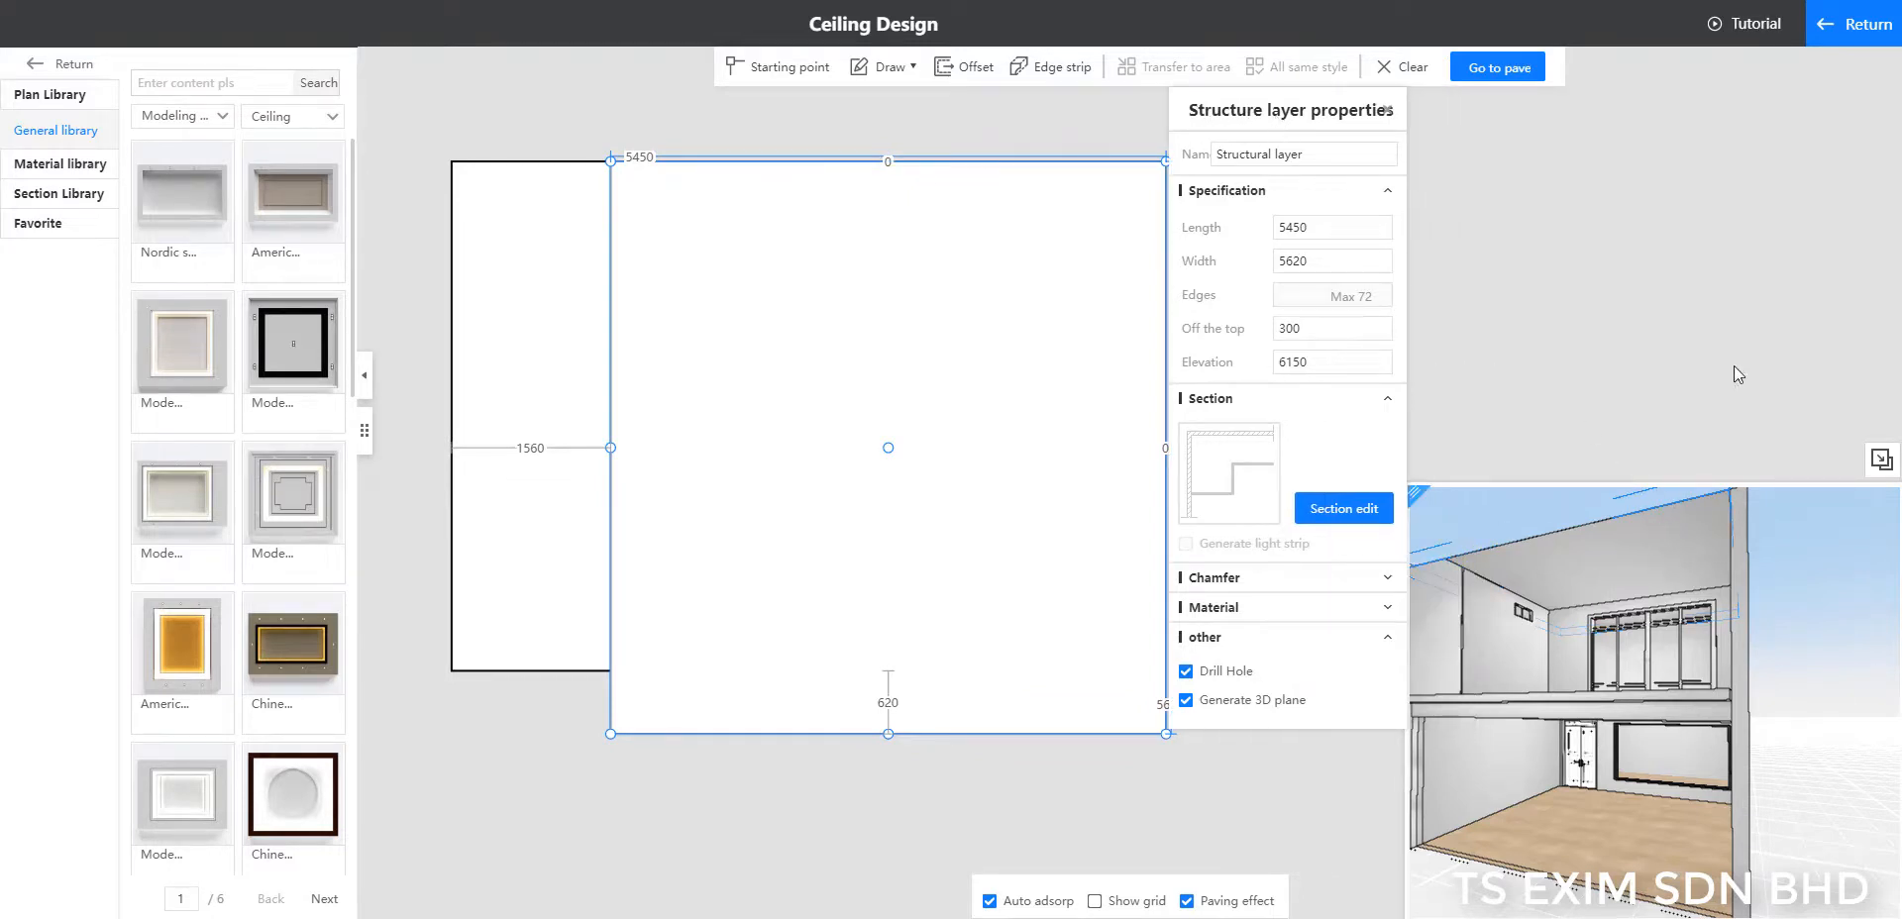
Step: Return from the ceiling editor to the Roam view and exit the ceiling customization module
{"action": "left_click", "coordinate": [1855, 32]}
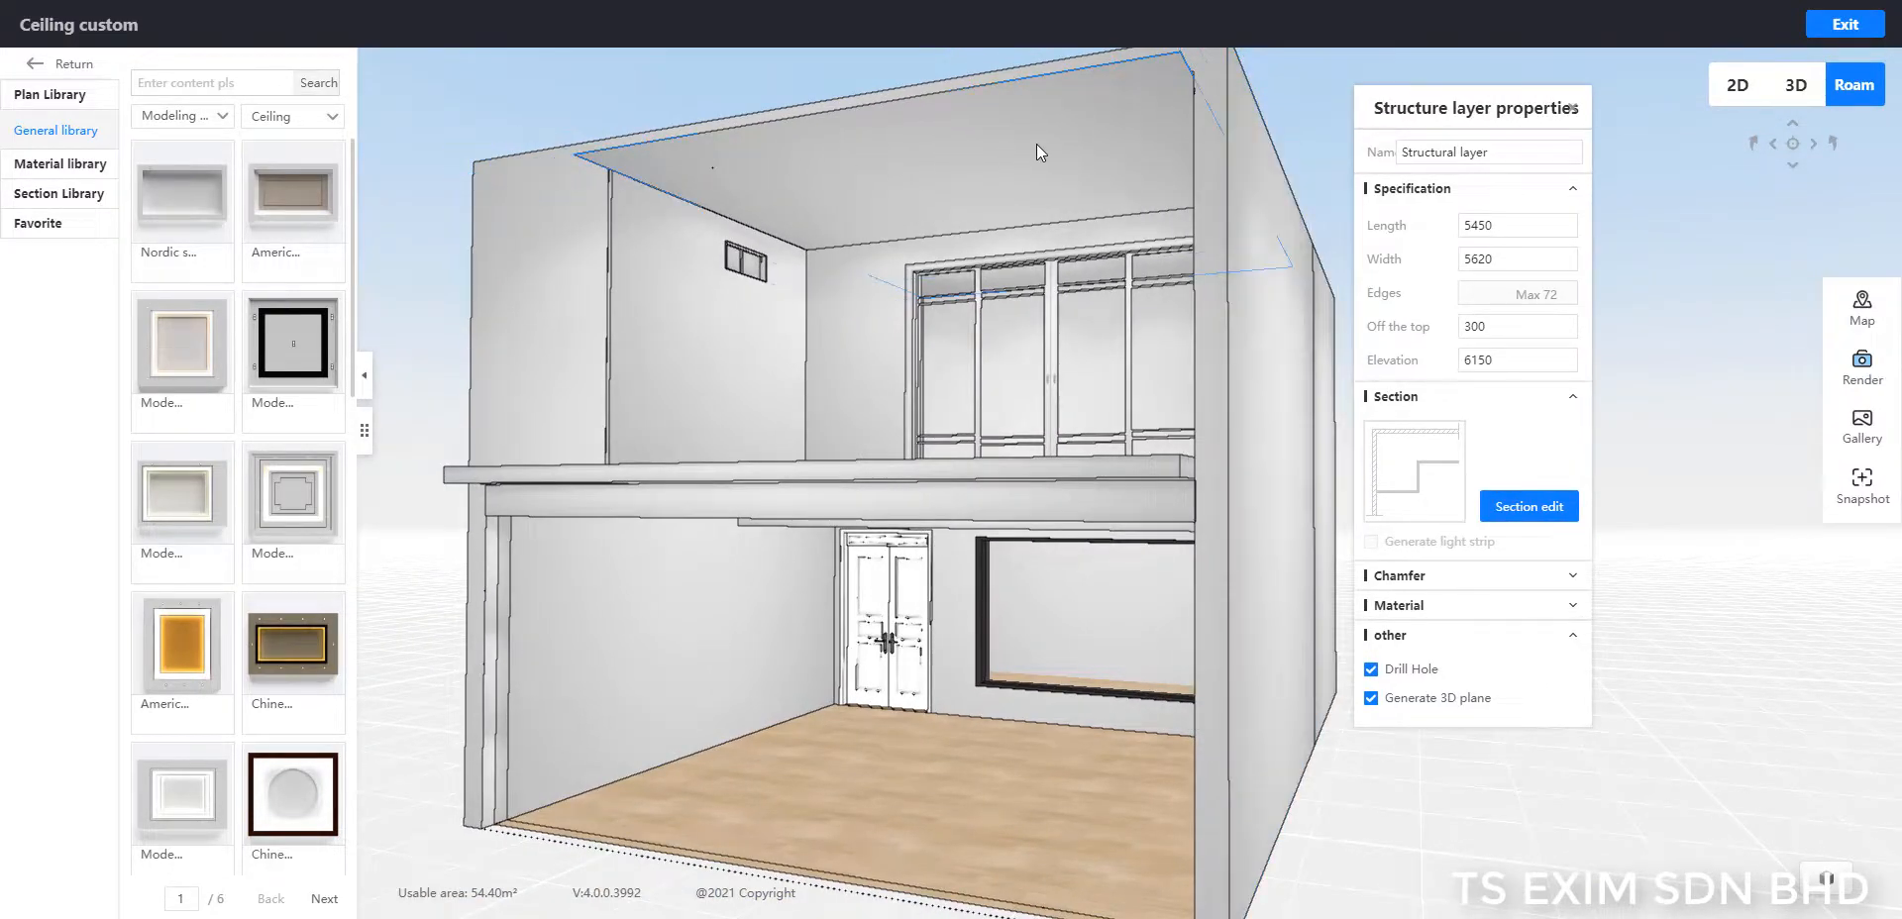
{"action": "left_click", "coordinate": [1585, 111]}
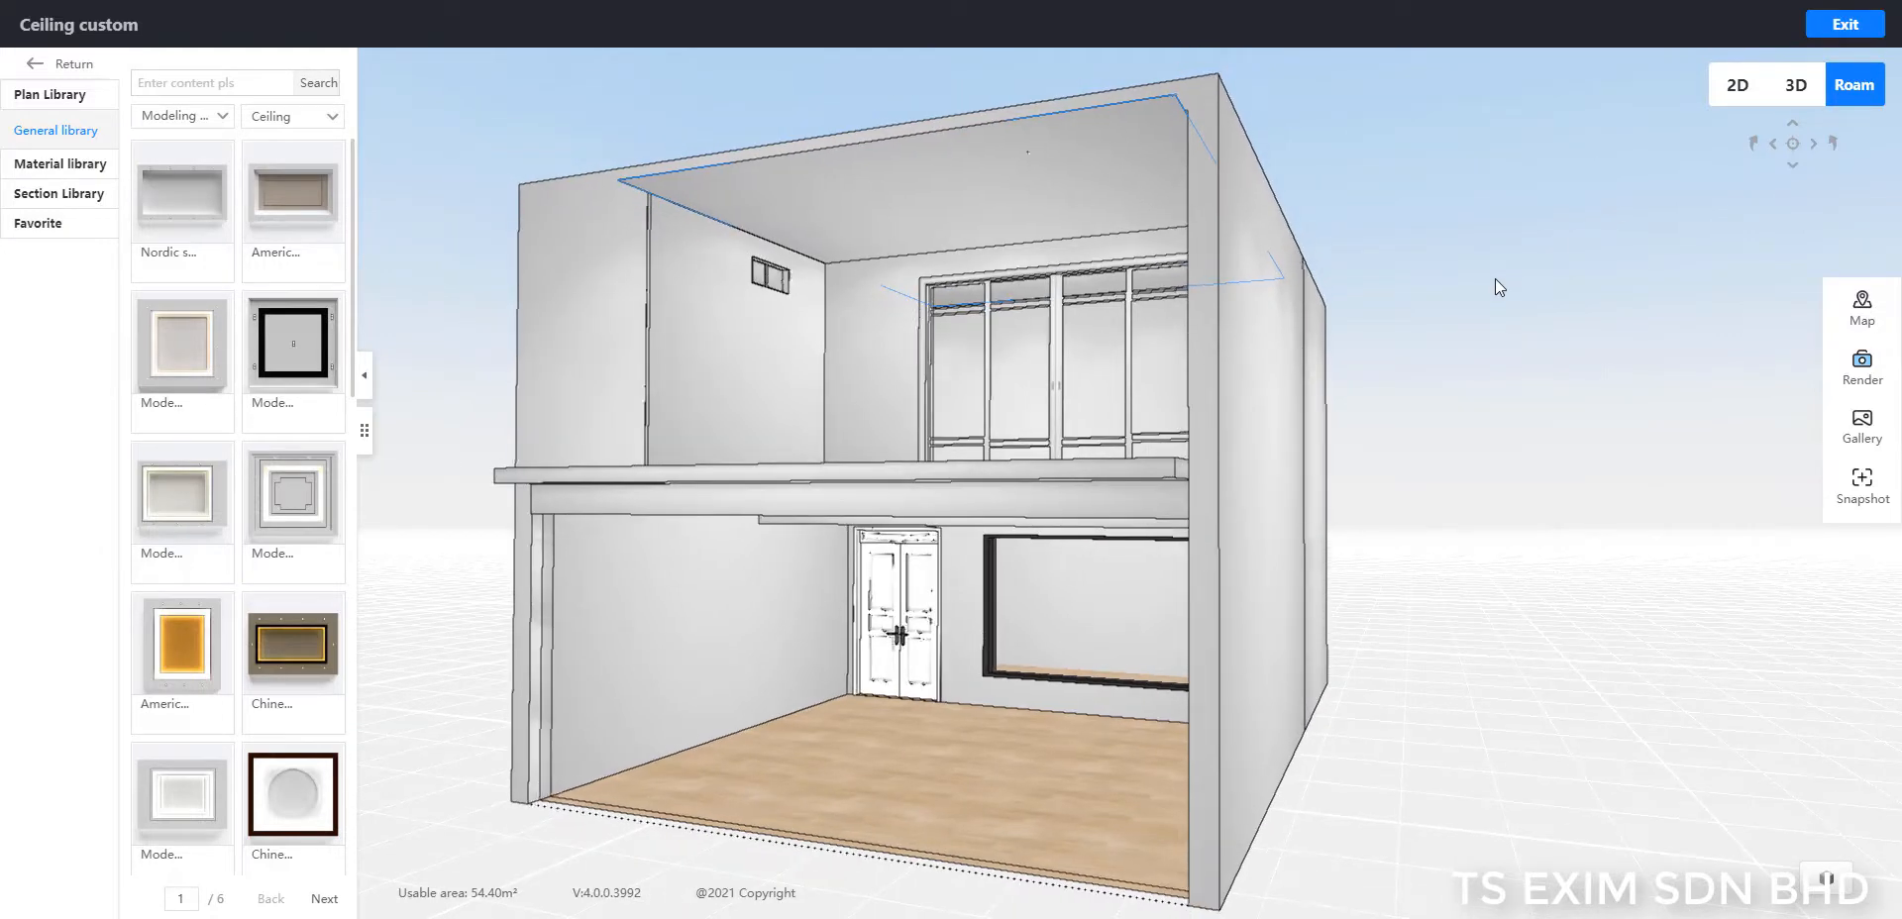
{"action": "left_click", "coordinate": [1845, 24]}
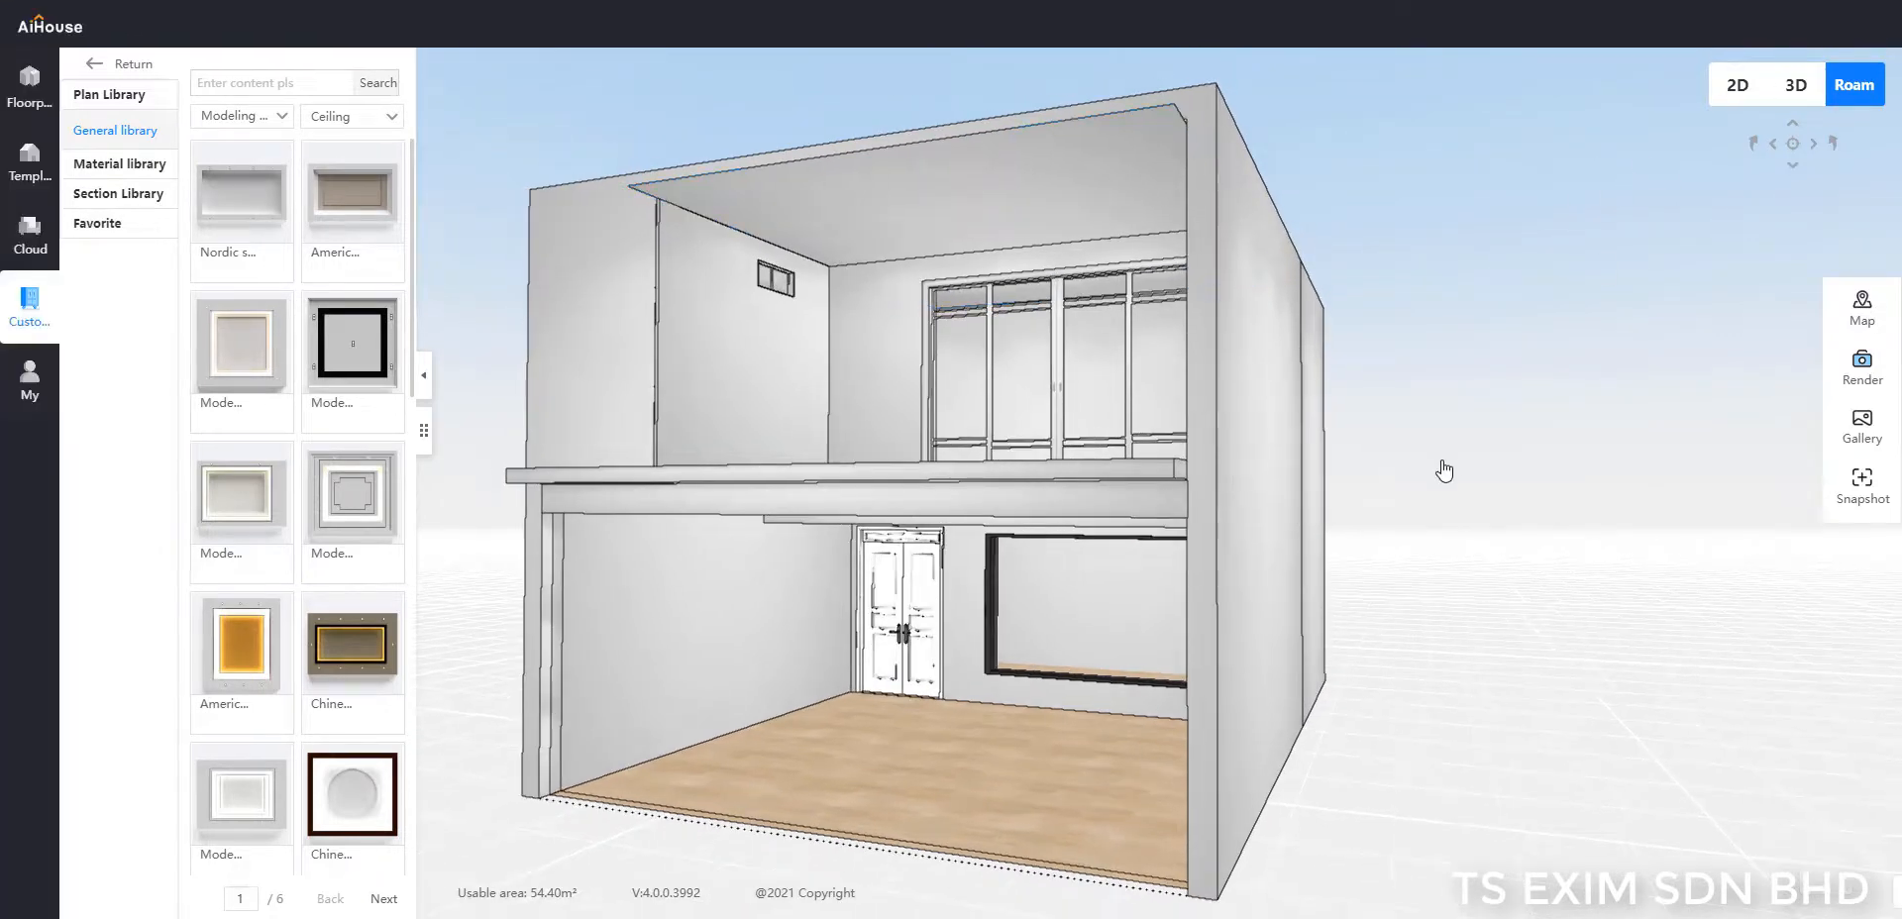
Step: Set the current storey height to 7300 mm in the wall settings and close the settings
{"action": "left_click", "coordinate": [1161, 28]}
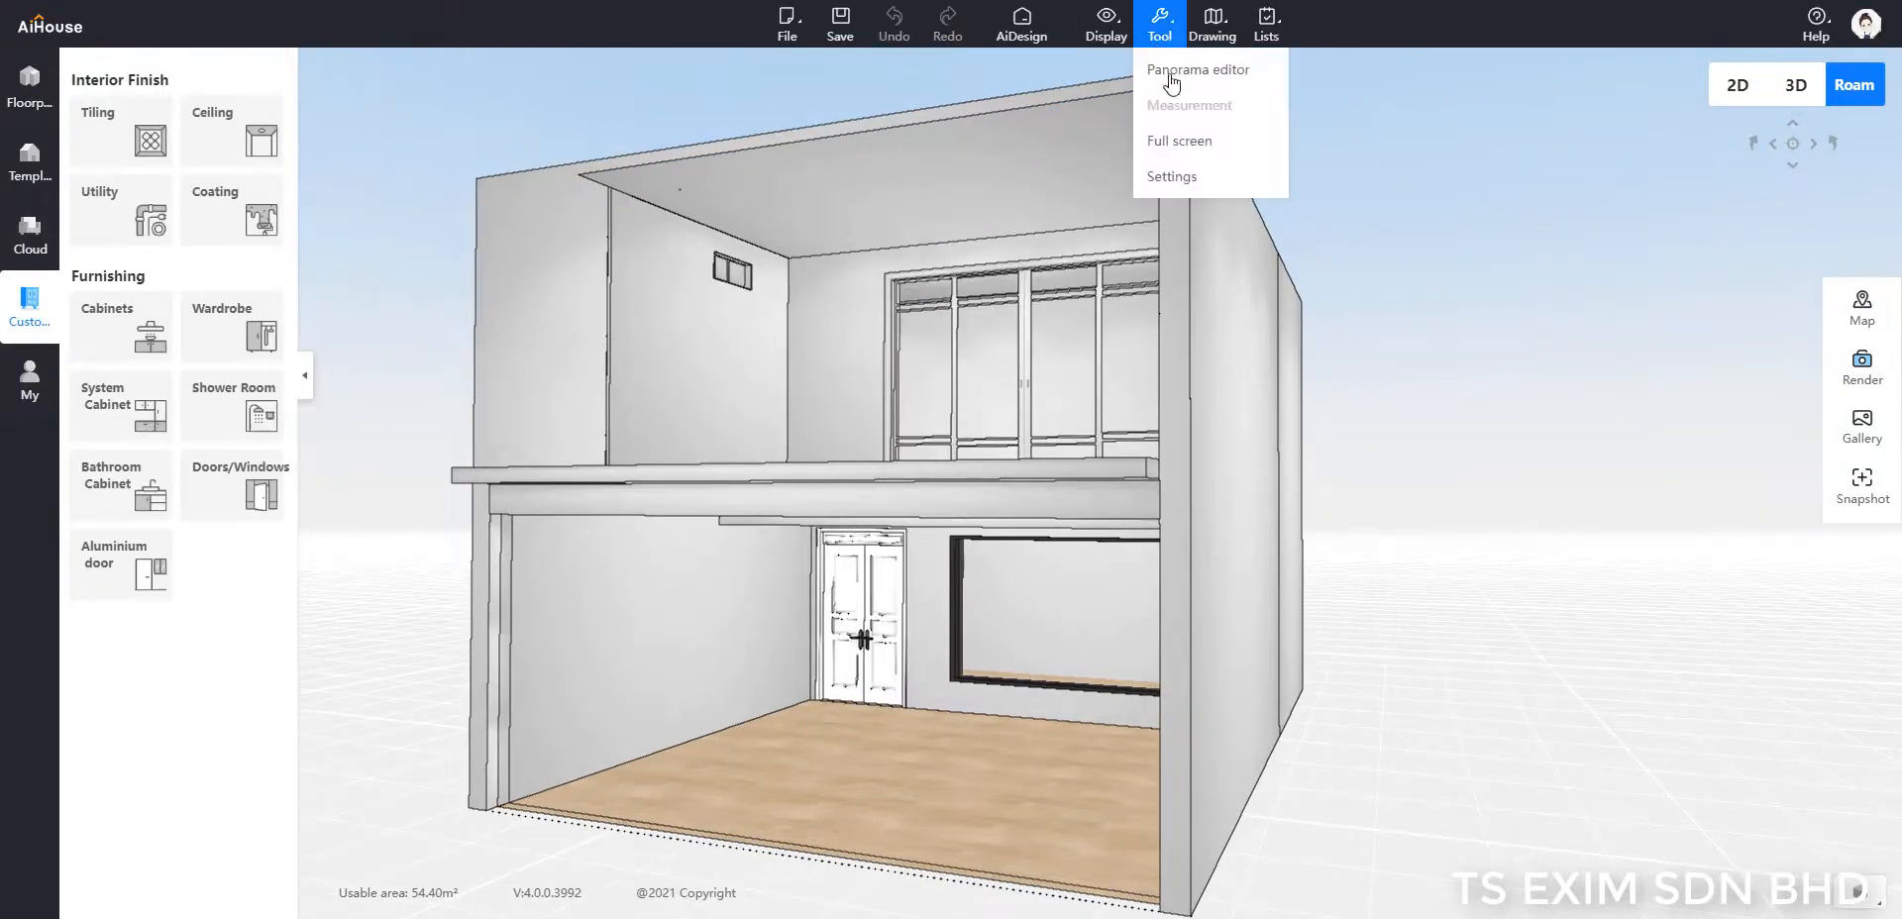
{"action": "left_click", "coordinate": [1179, 178]}
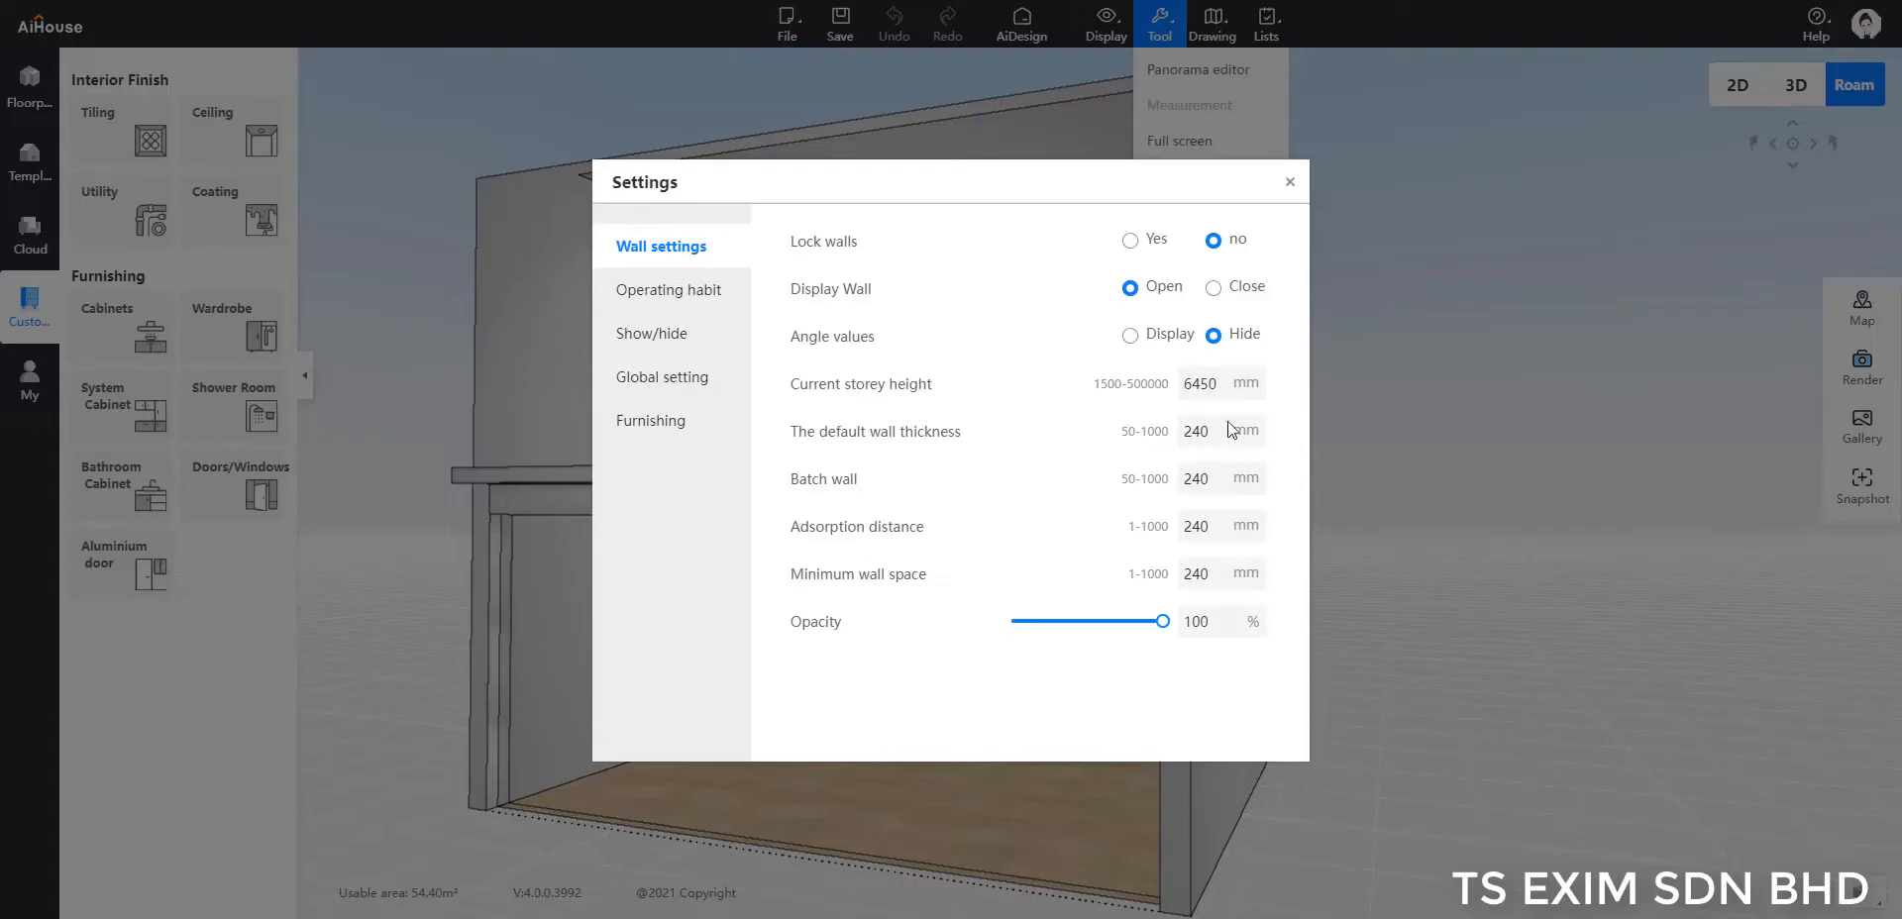
{"action": "left_click_drag", "start_coordinate": [1225, 386], "coordinate": [1166, 386]}
{"action": "type", "text": "7"}
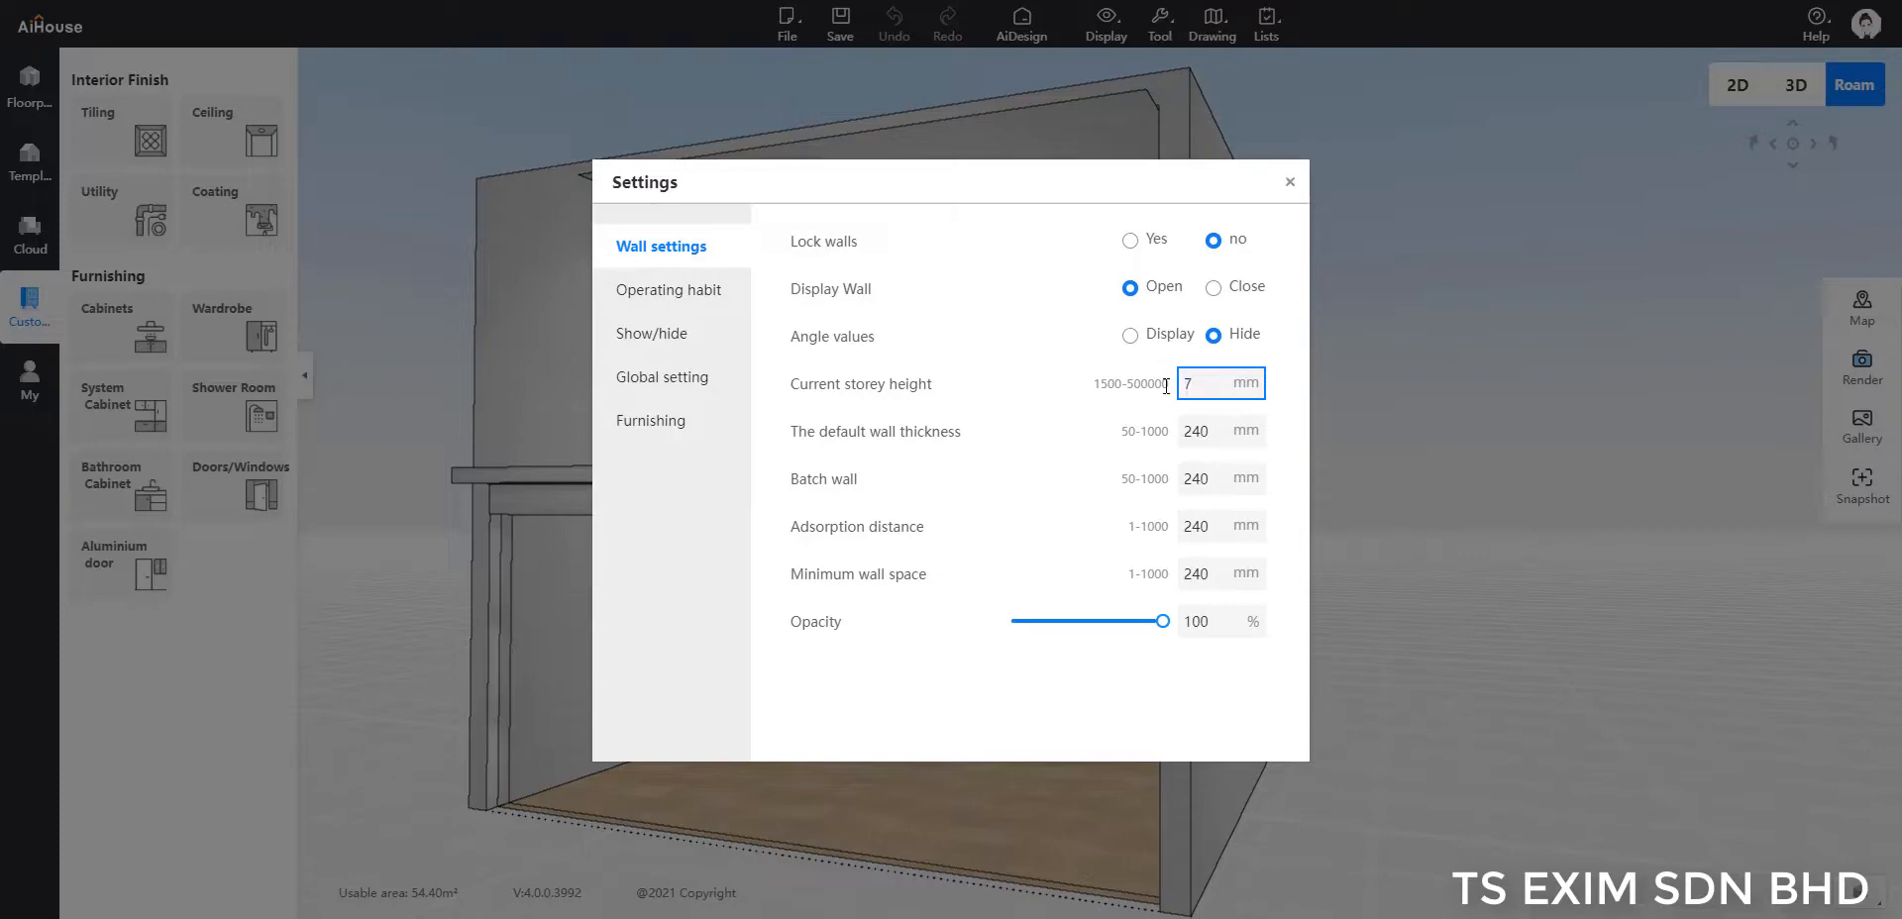
{"action": "type", "text": "300"}
{"action": "key", "text": "Return"}
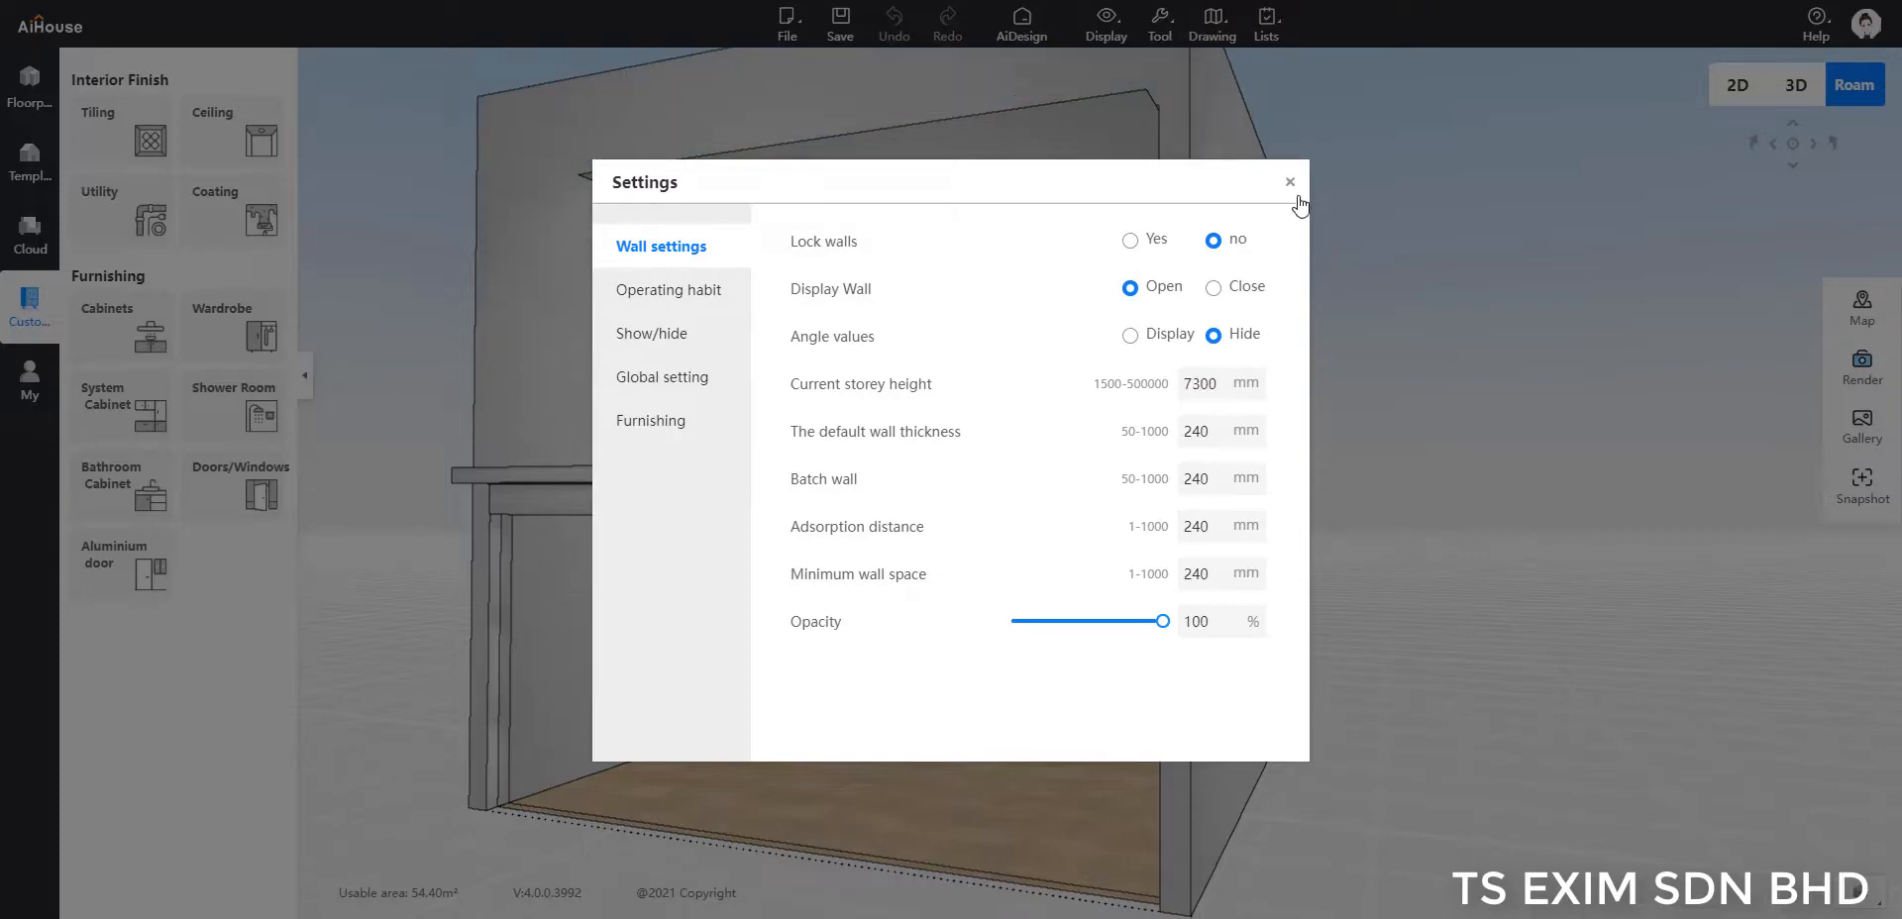
{"action": "left_click", "coordinate": [1291, 183]}
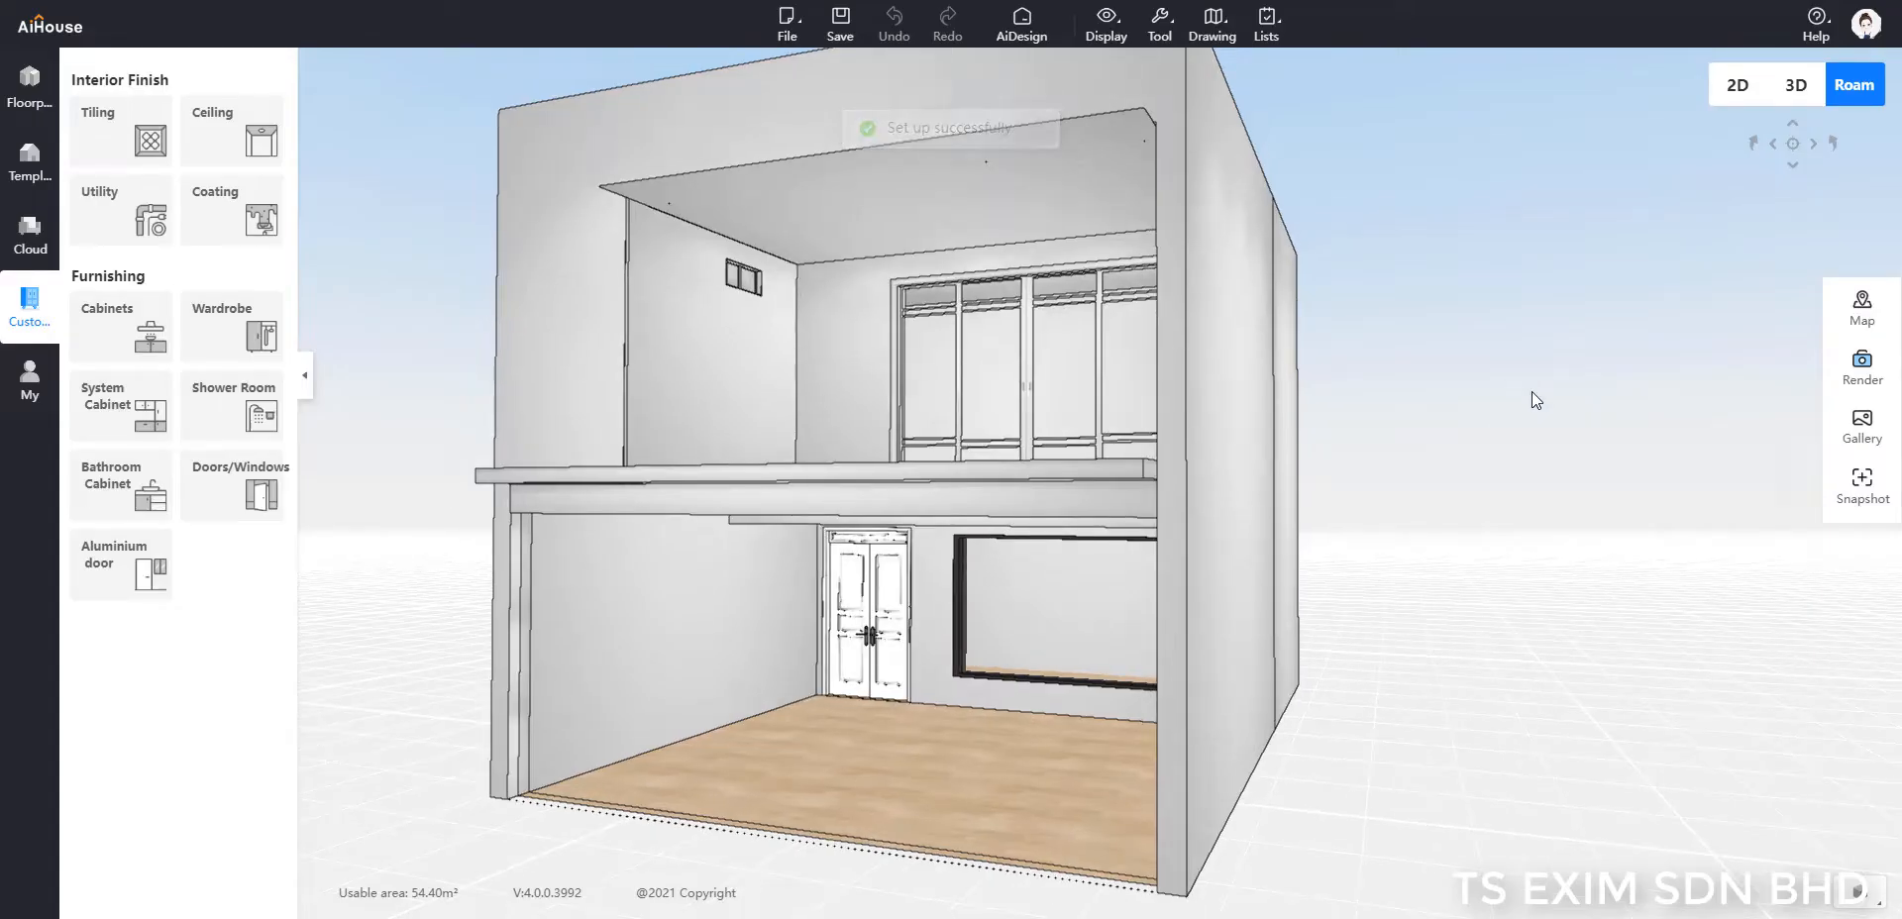
Step: Reopen the upper-floor ceiling in the Ceiling Design editor and select the drawn structural layer
{"action": "left_click", "coordinate": [896, 169]}
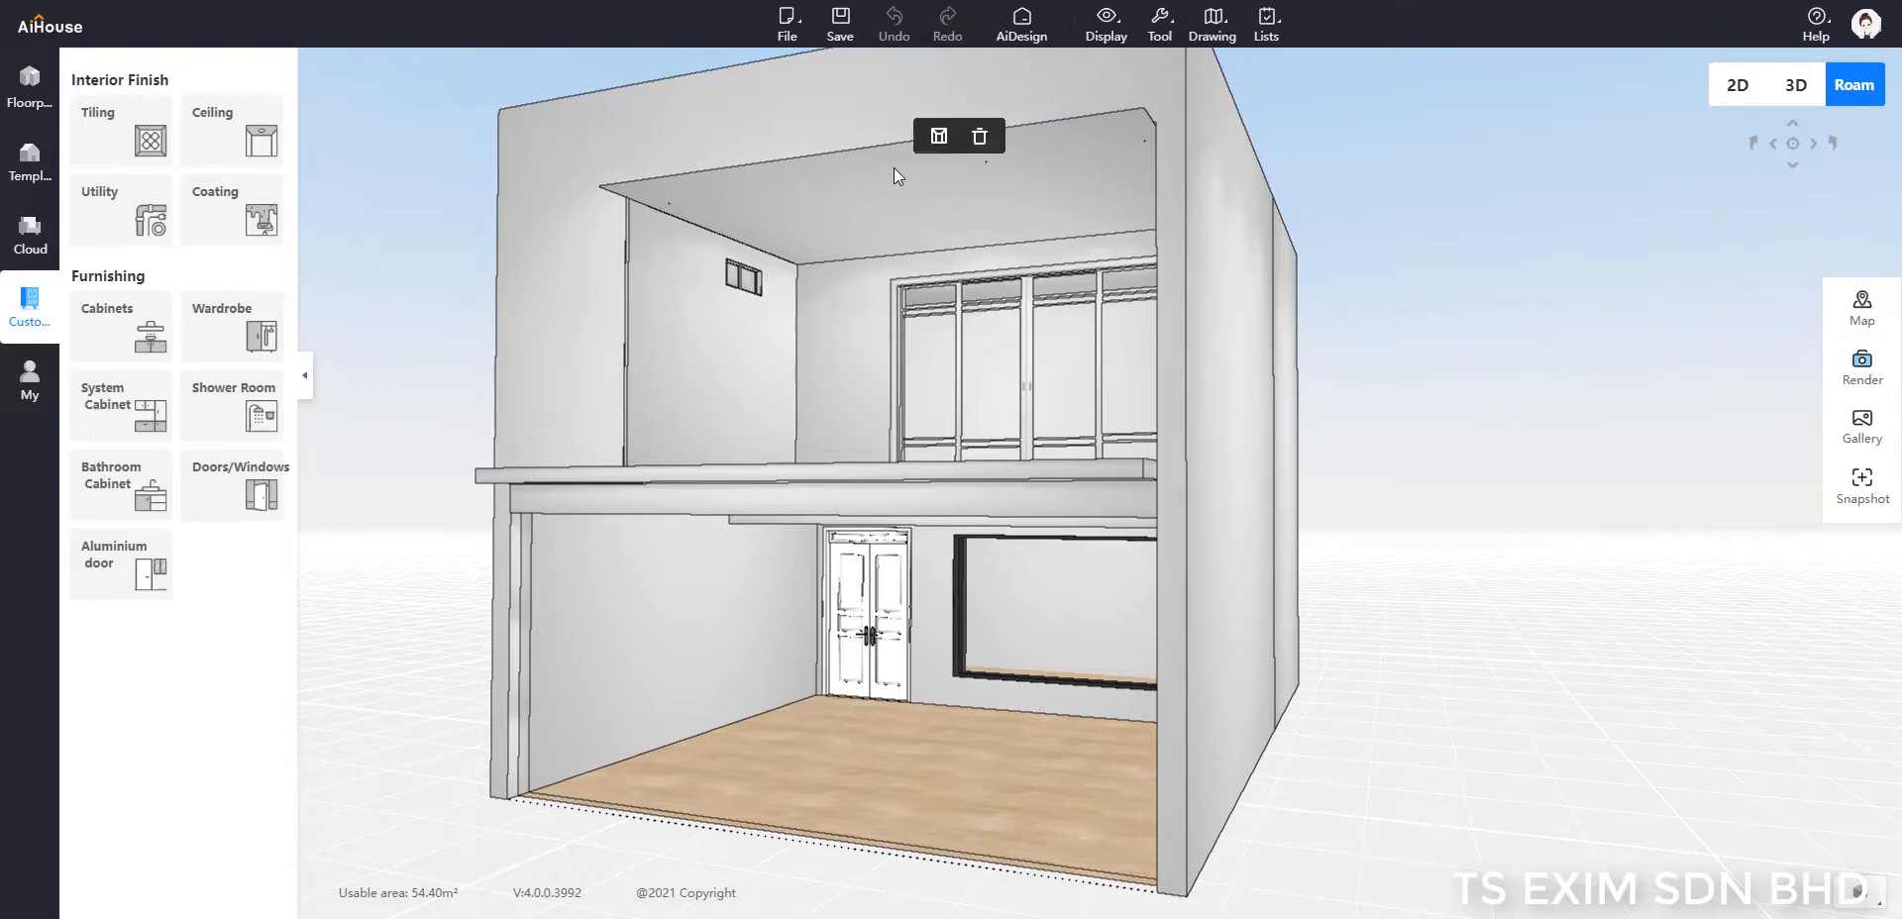
{"action": "left_click", "coordinate": [951, 137]}
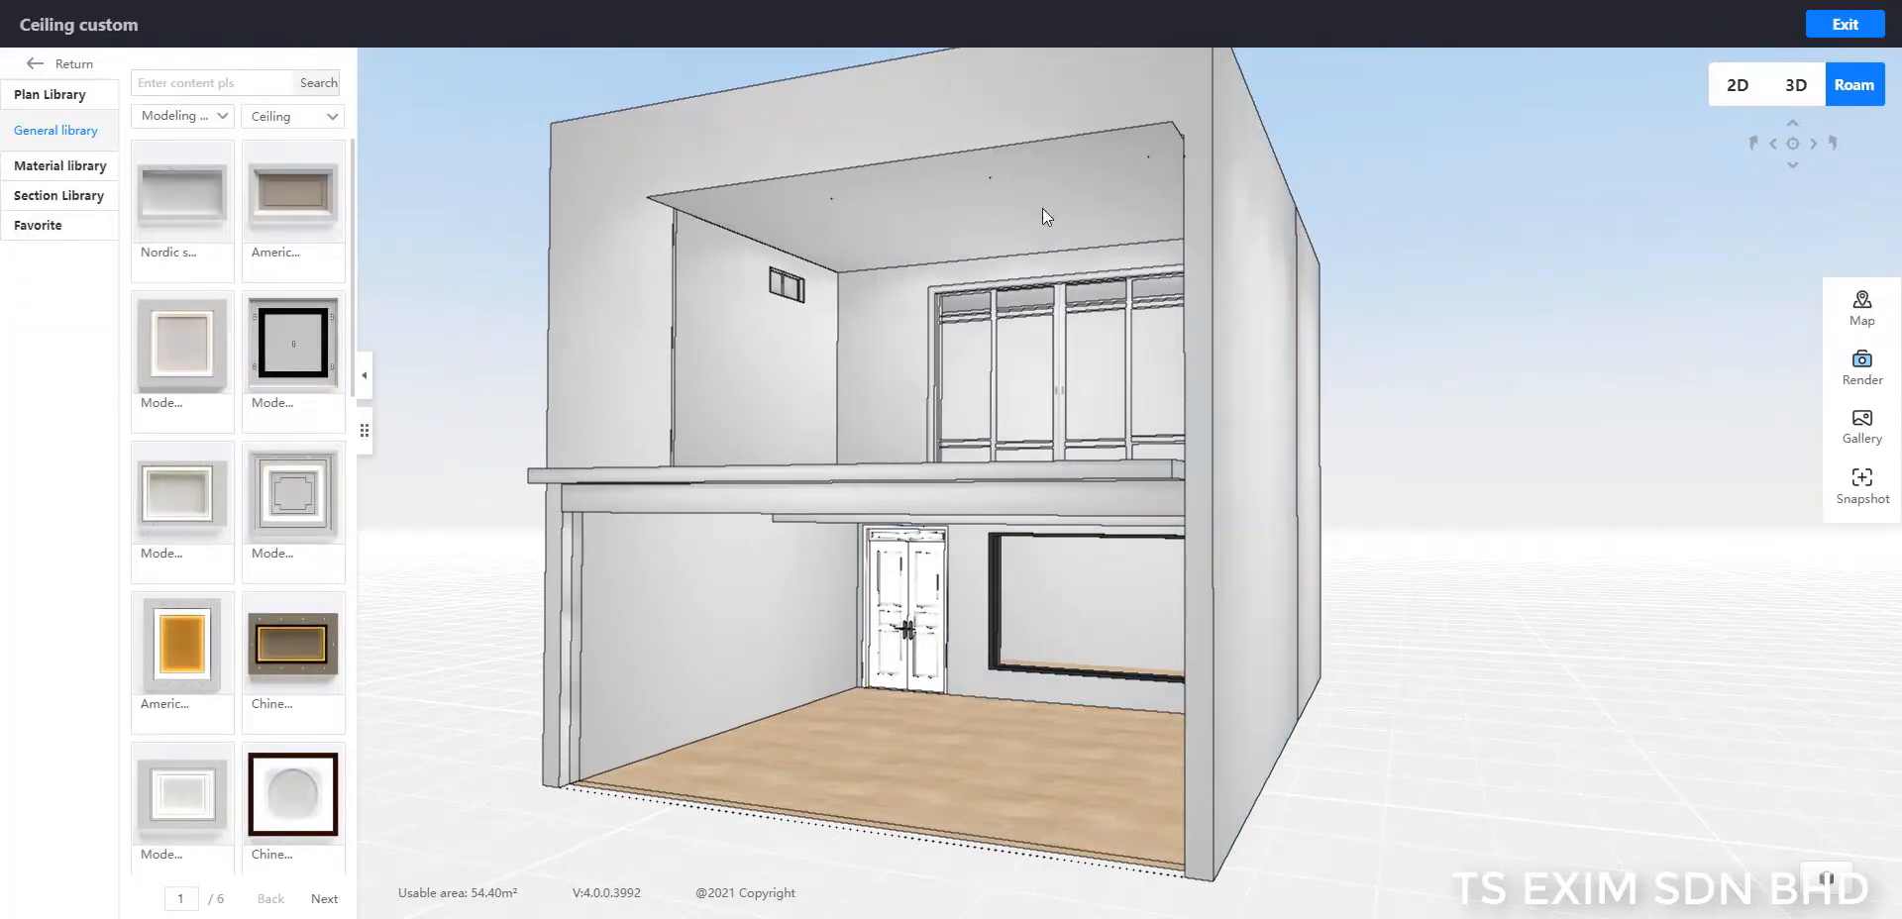
{"action": "left_click", "coordinate": [1034, 193]}
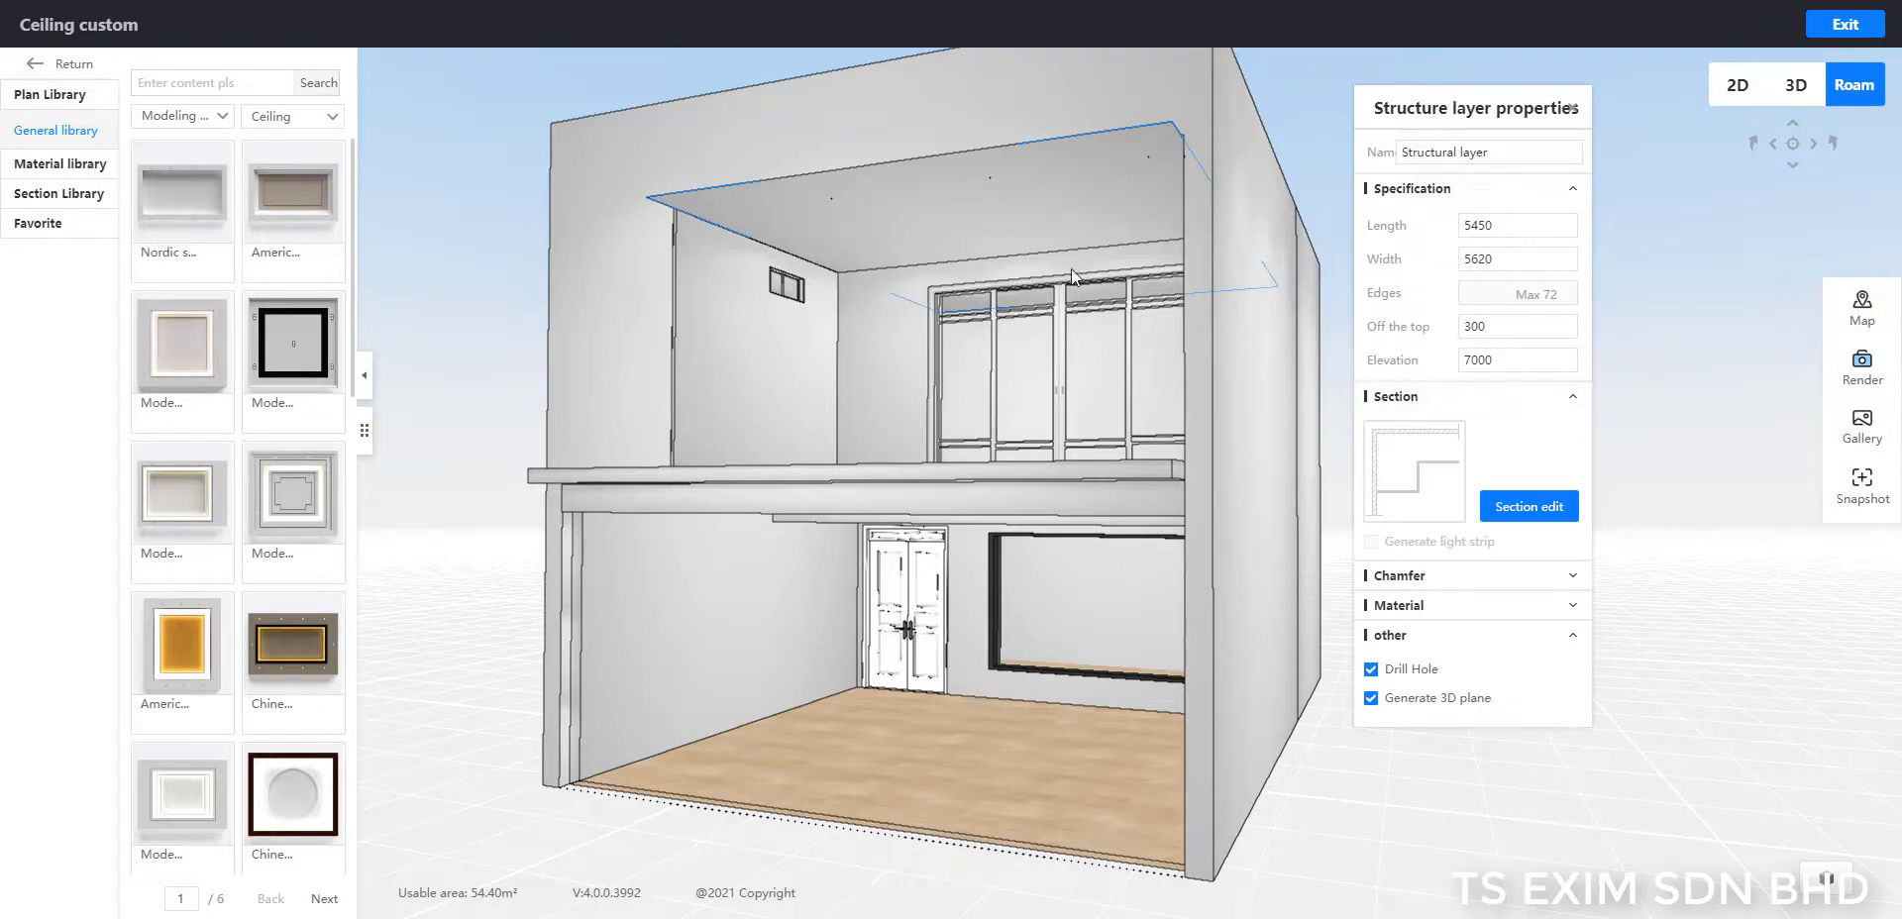
{"action": "double_click", "coordinate": [1001, 192]}
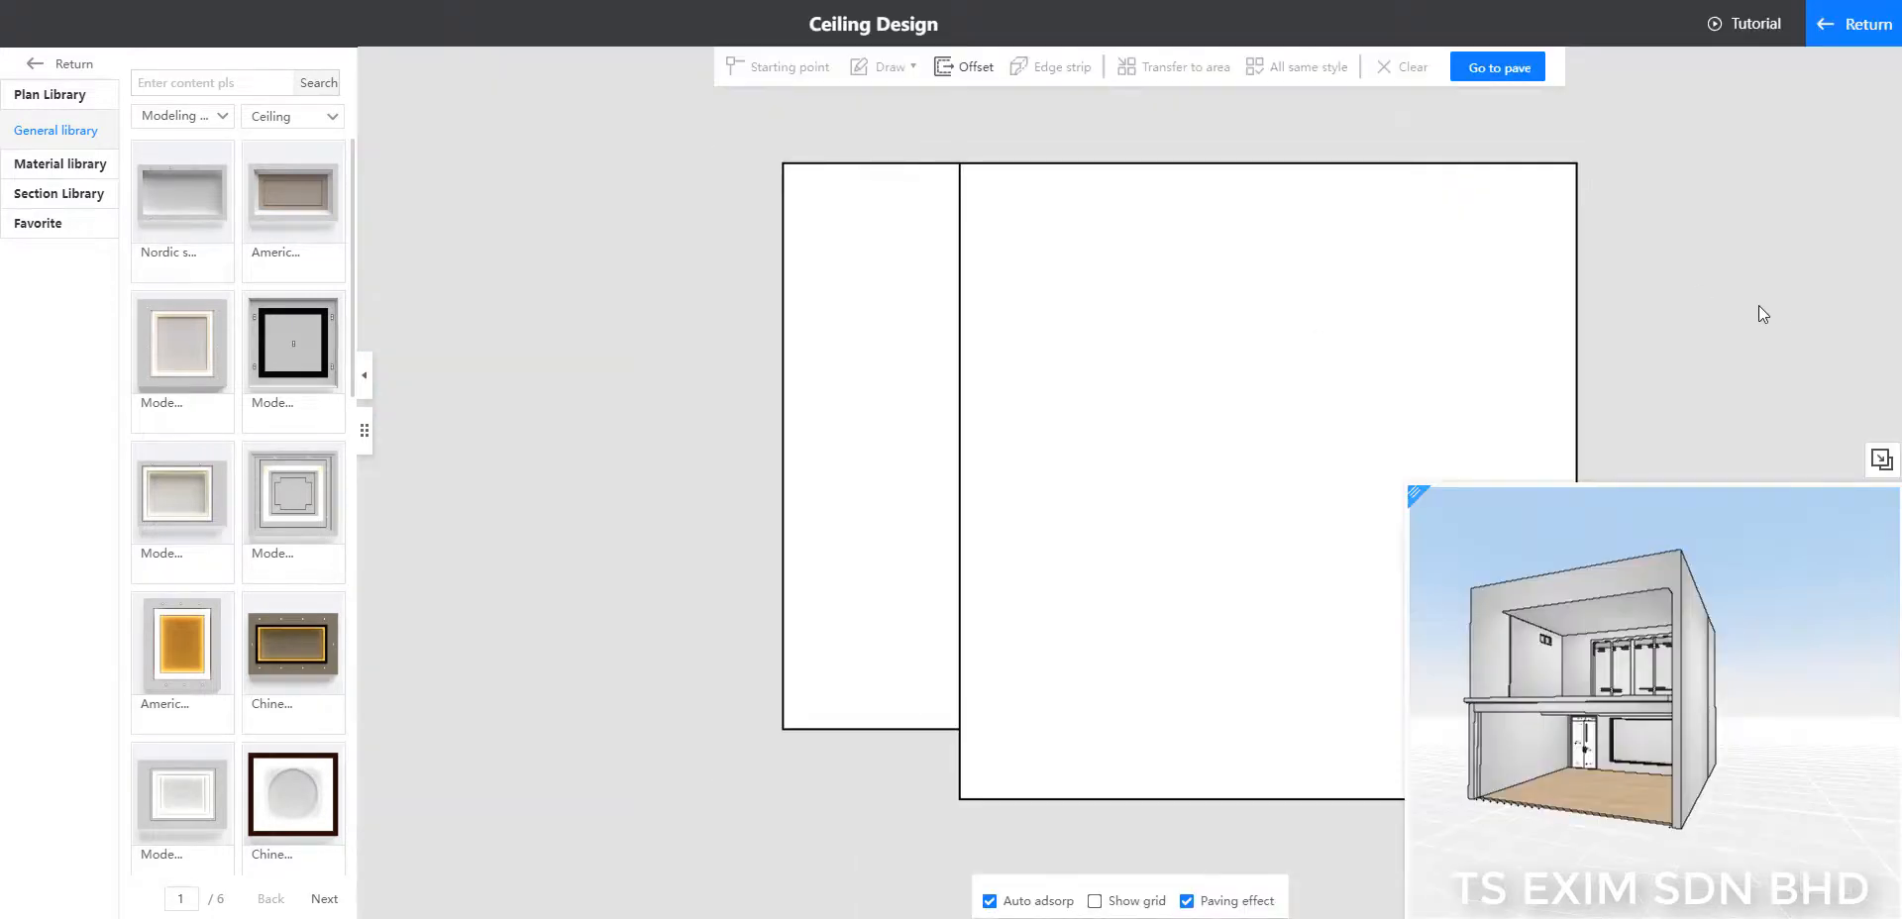
{"action": "left_click", "coordinate": [1140, 266]}
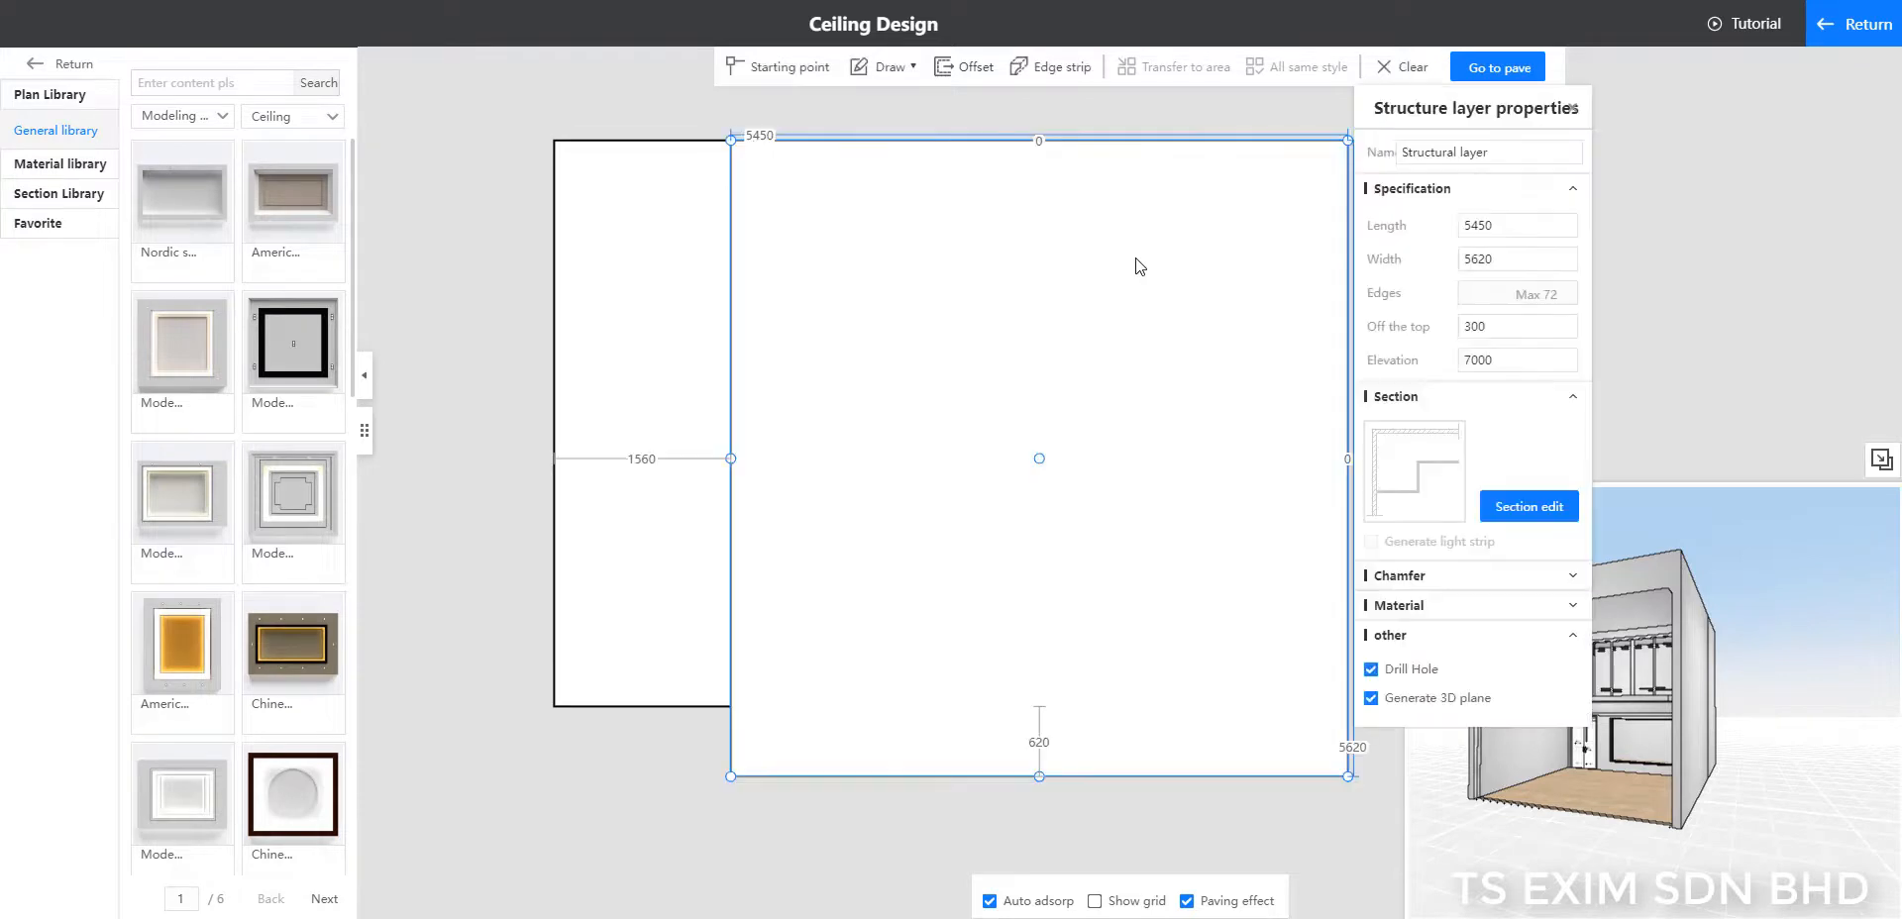
Step: Set the structural layer's elevation to 6850 mm
{"action": "left_click_drag", "start_coordinate": [1541, 123], "coordinate": [1708, 134]}
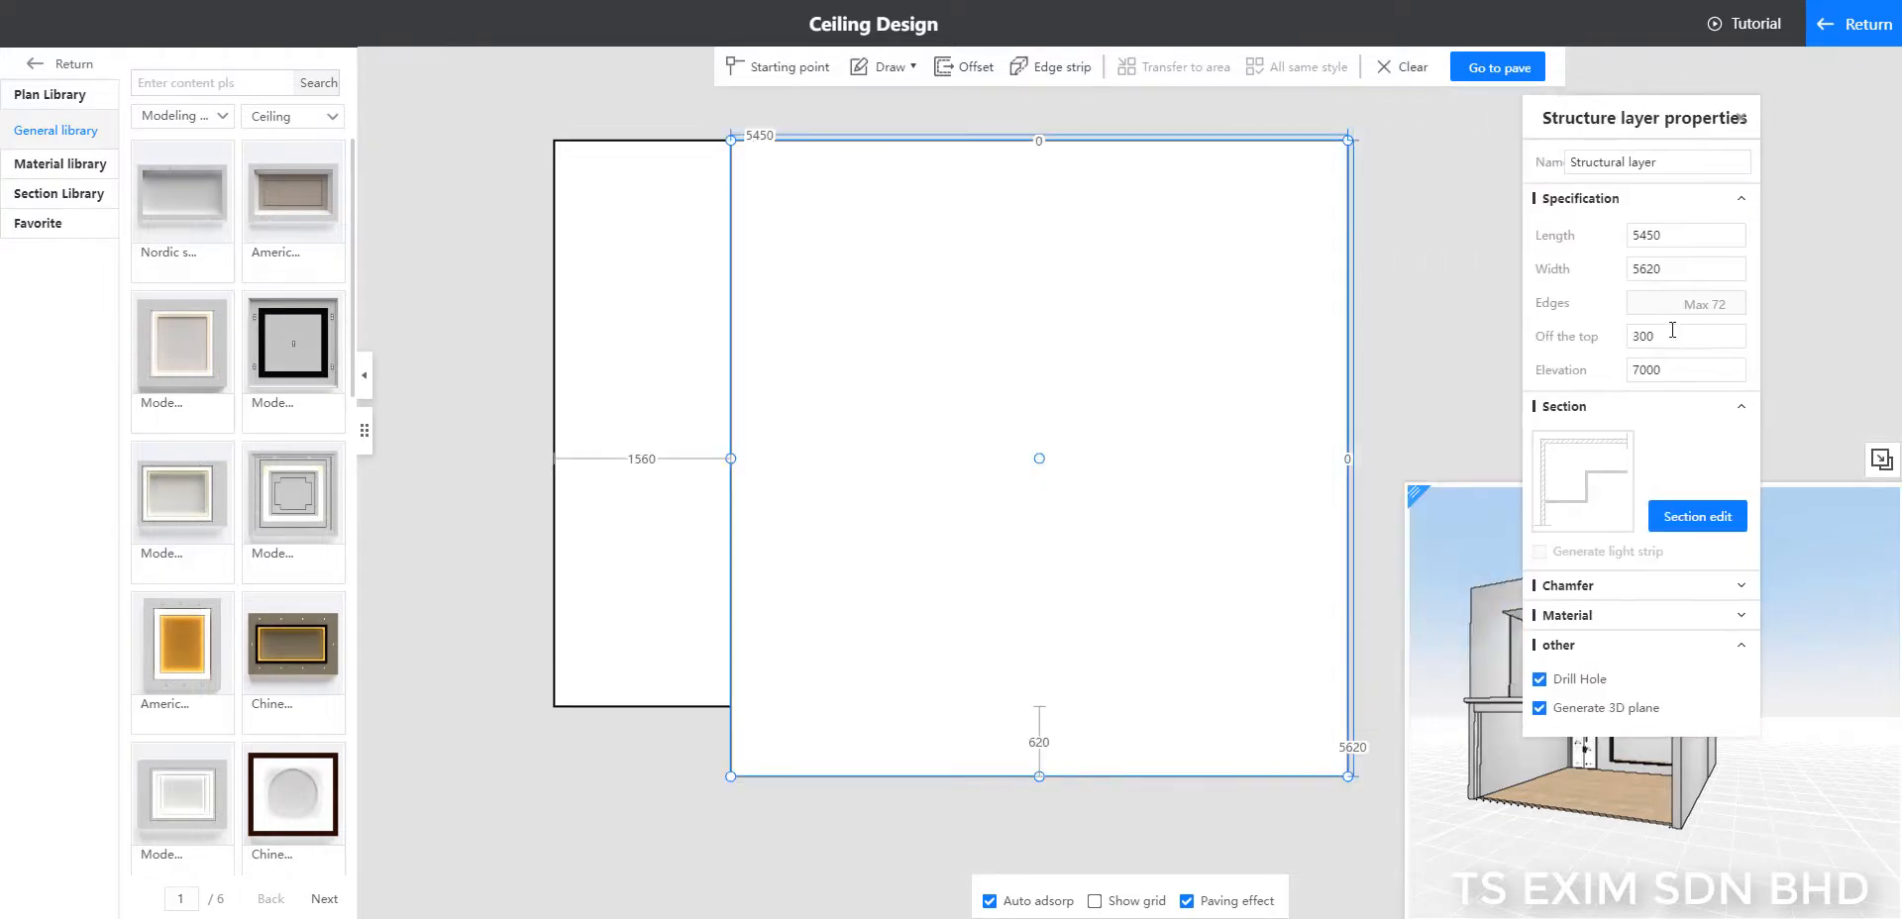
{"action": "left_click", "coordinate": [1605, 376]}
{"action": "type", "text": "6850"}
{"action": "key", "text": "Return"}
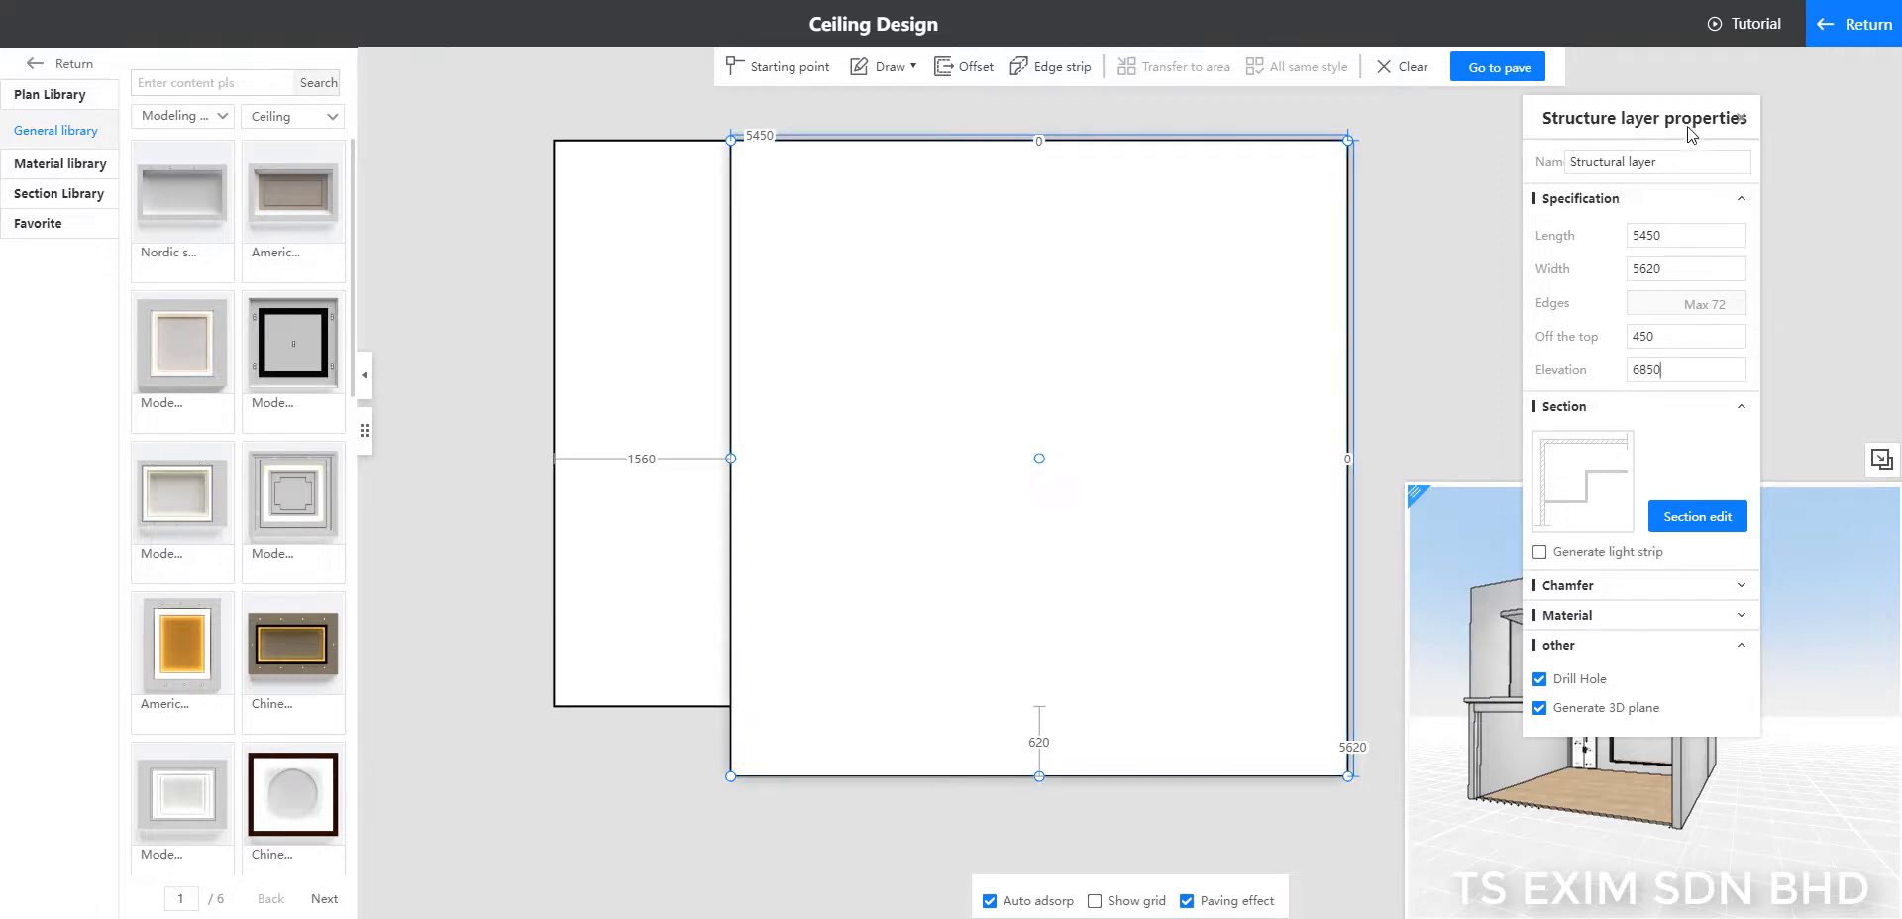
Step: Try an elevation of 7000 mm for the structural layer for comparison and restore it to 6850 mm
{"action": "left_click_drag", "start_coordinate": [1700, 135], "coordinate": [1426, 135]}
{"action": "left_click_drag", "start_coordinate": [1355, 373], "coordinate": [1295, 378]}
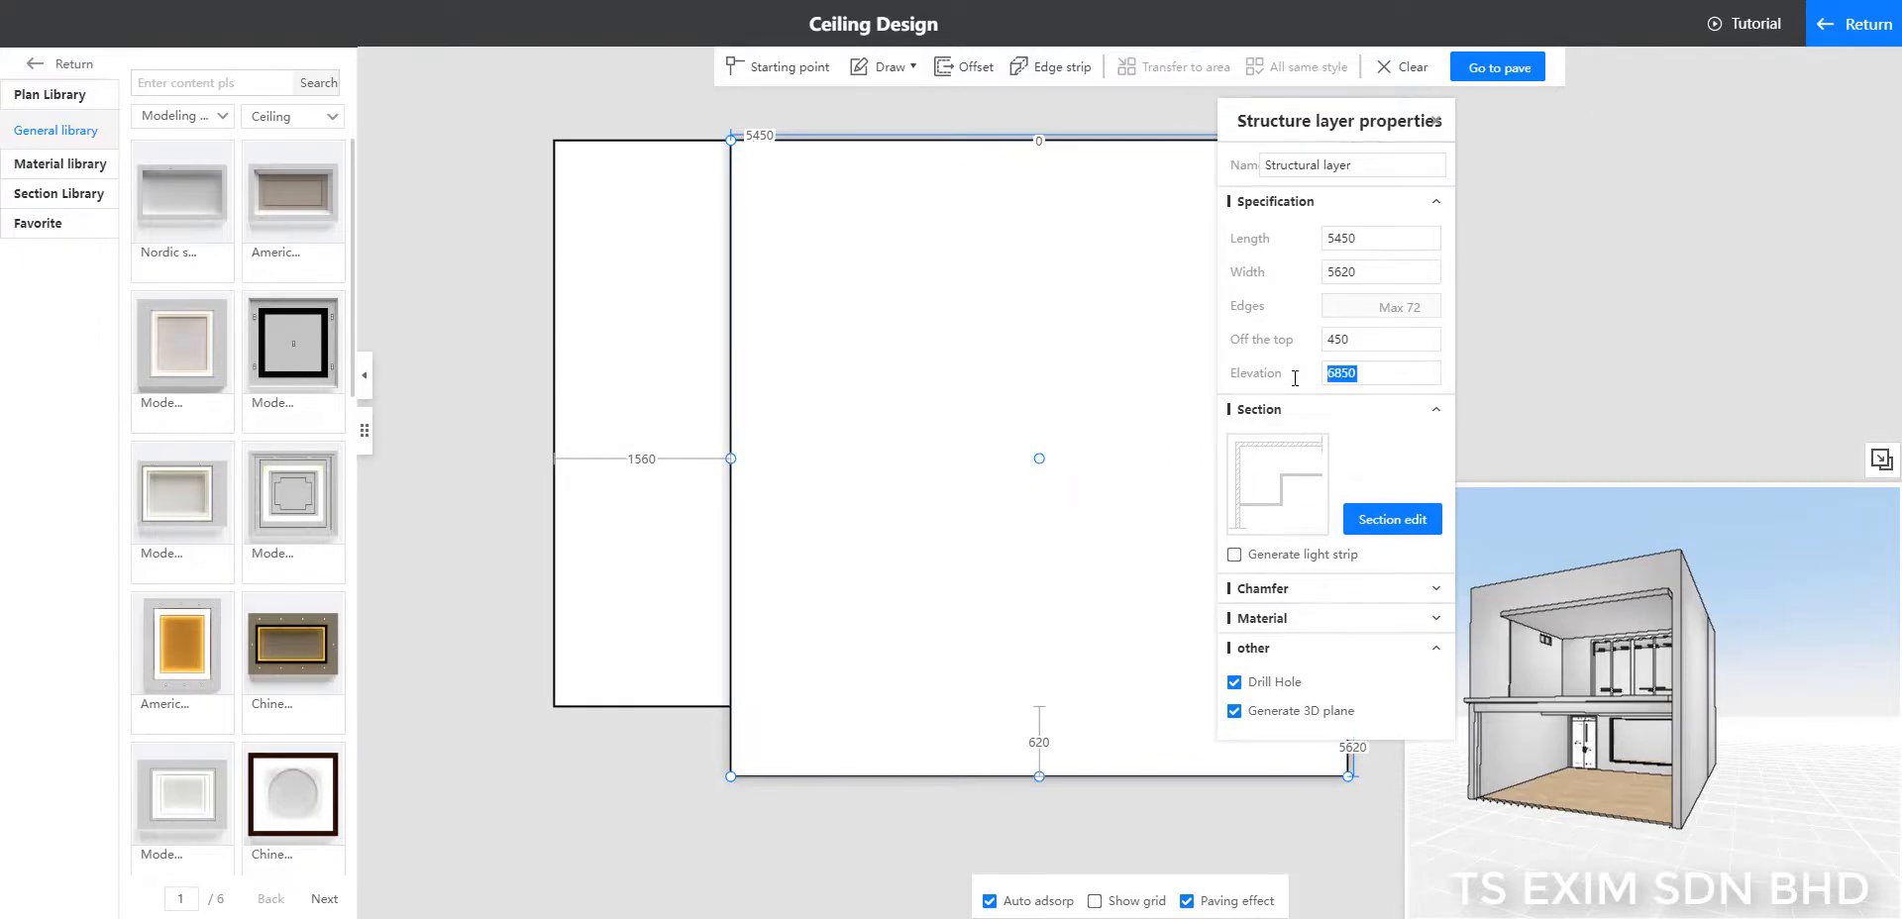
{"action": "type", "text": "7000"}
{"action": "key", "text": "Return"}
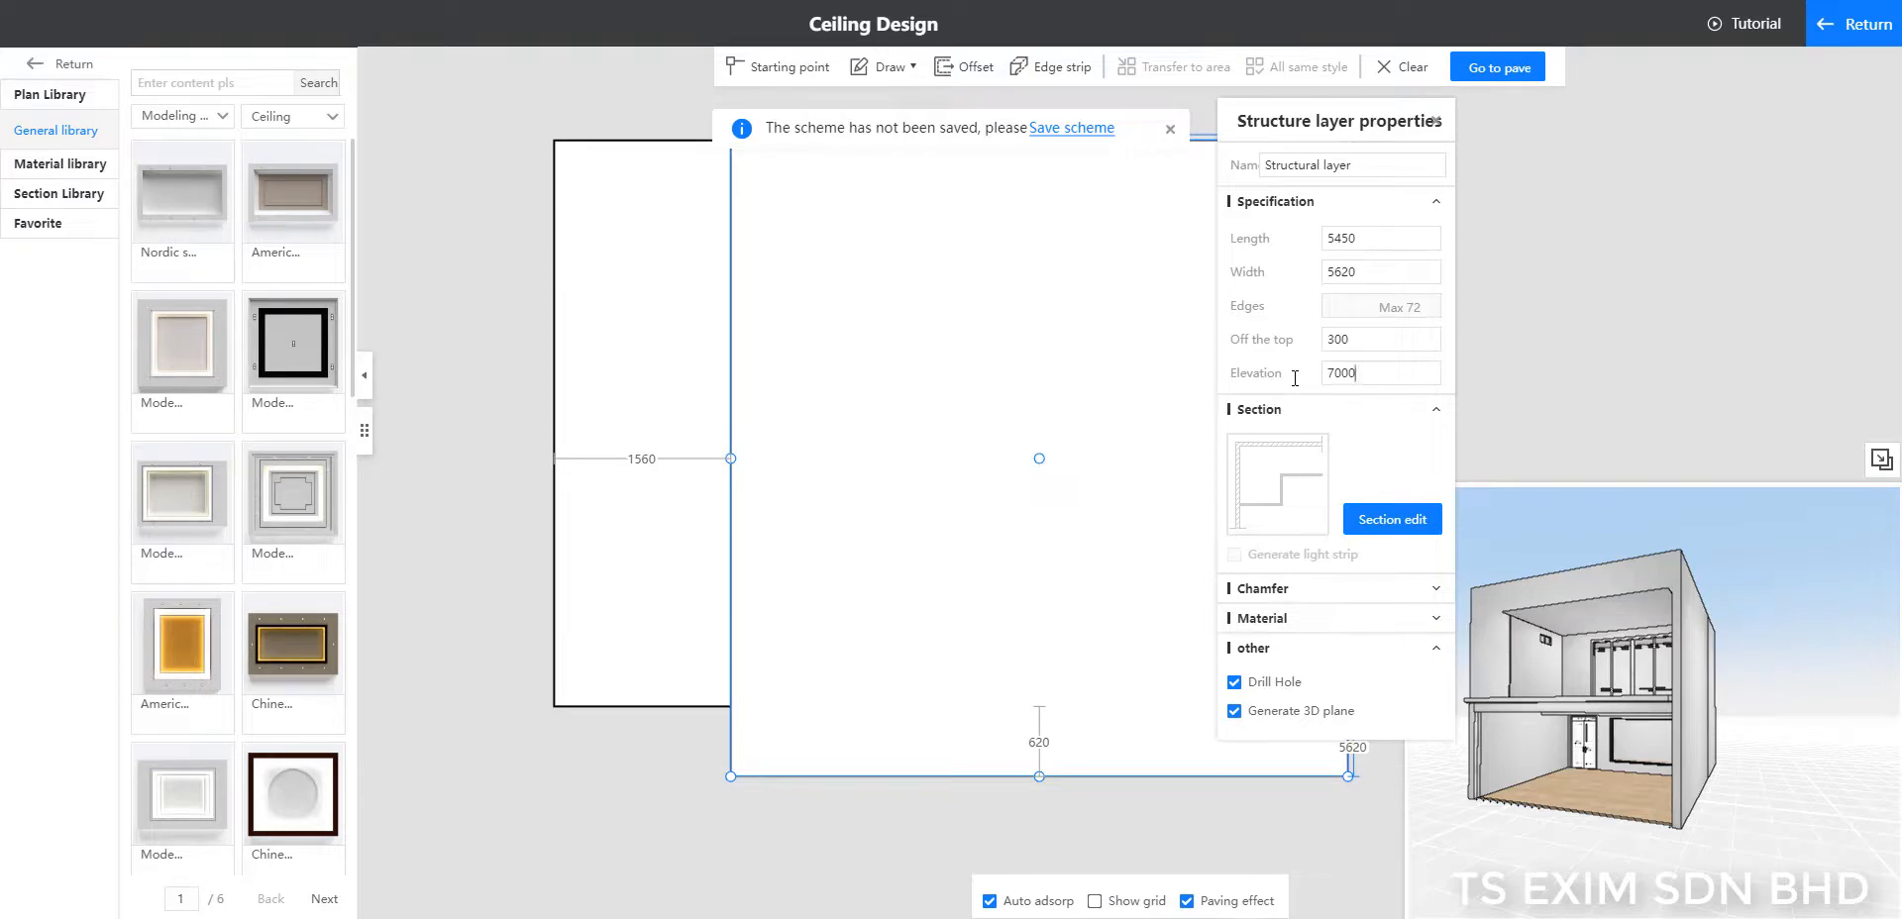
{"action": "left_click_drag", "start_coordinate": [1360, 373], "coordinate": [1328, 382]}
{"action": "type", "text": "6850"}
{"action": "key", "text": "Return"}
Step: Enlarge the 3D preview and inspect the lowered structural layer above the upper floor up close
{"action": "scroll", "coordinate": [1595, 622], "scroll_direction": "up", "scroll_amount": 3}
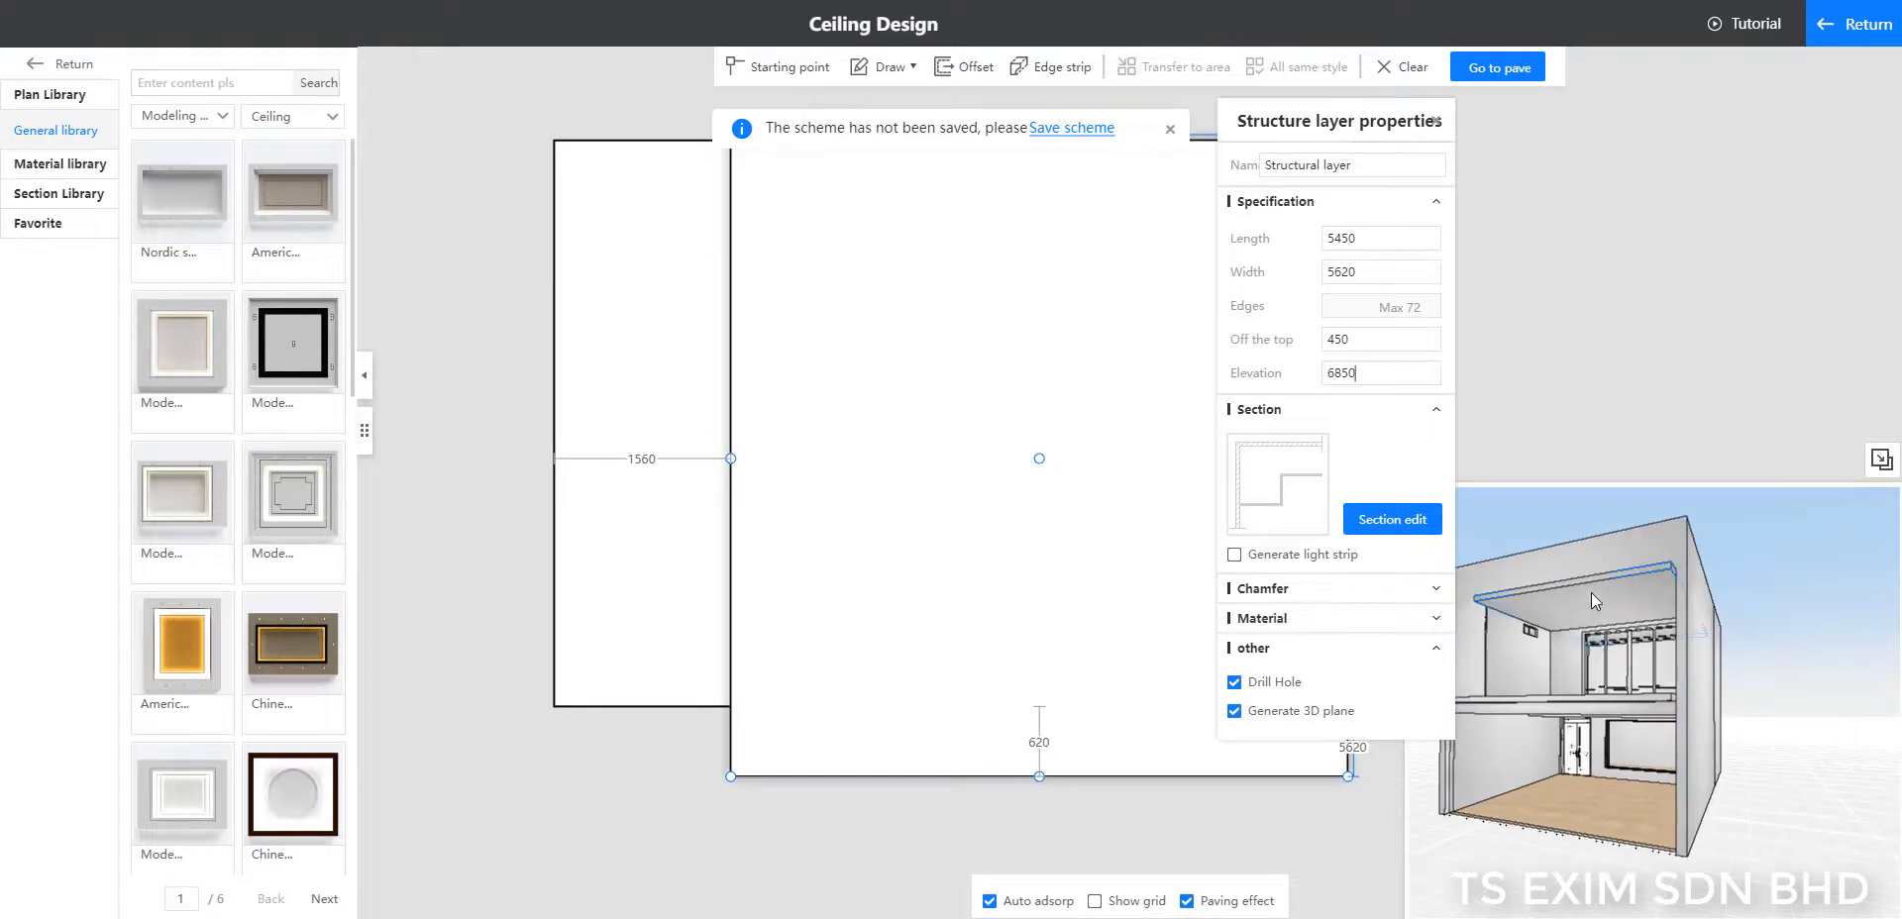
{"action": "scroll", "coordinate": [1578, 594], "scroll_direction": "up", "scroll_amount": 2}
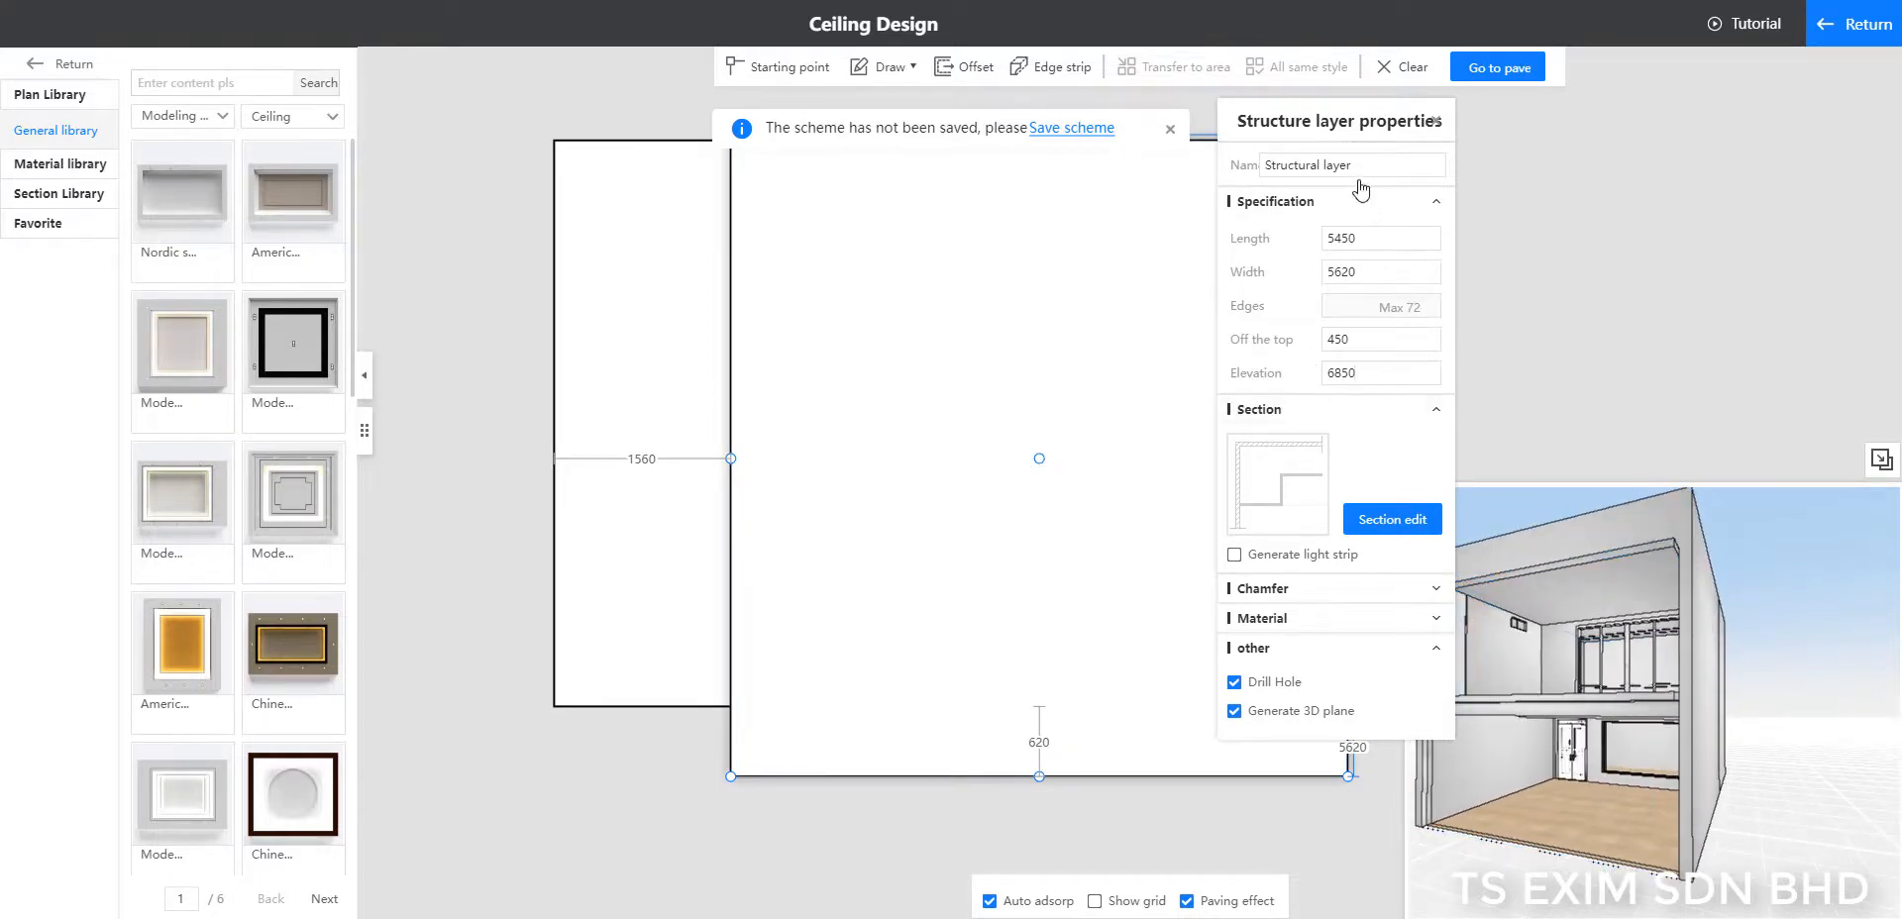
{"action": "left_click_drag", "start_coordinate": [1351, 129], "coordinate": [1862, 126]}
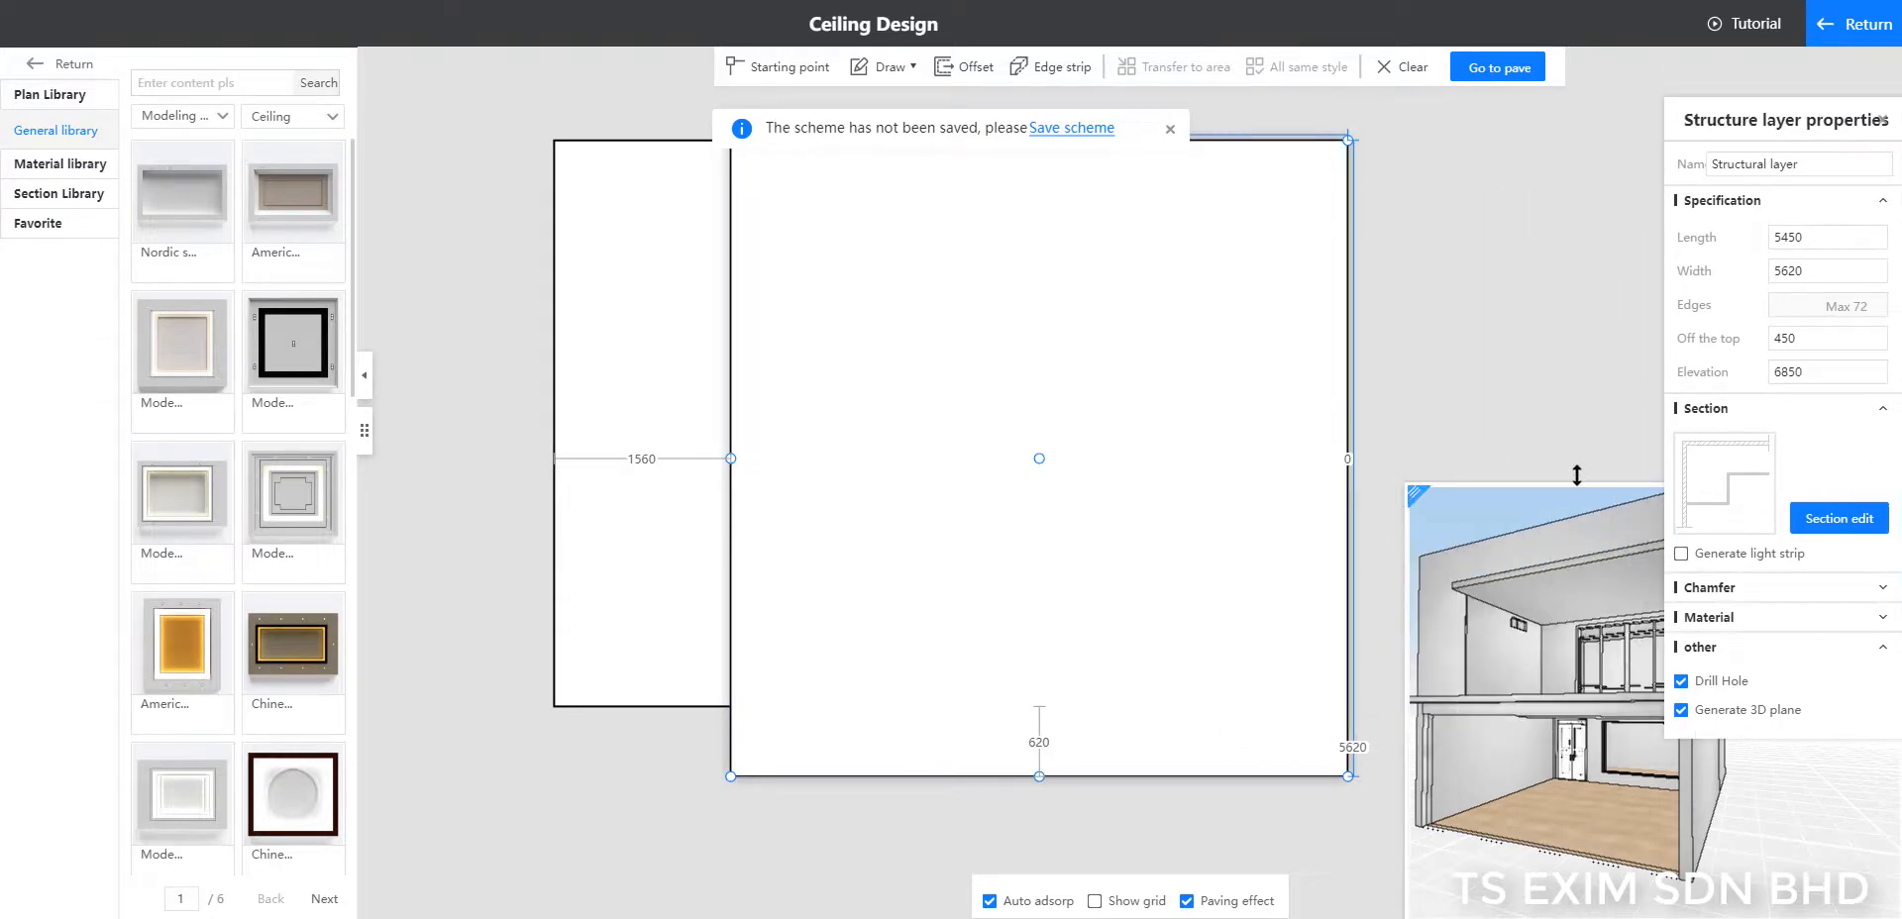
{"action": "left_click", "coordinate": [1170, 129]}
{"action": "left_click_drag", "start_coordinate": [1421, 384], "coordinate": [1217, 377]}
{"action": "scroll", "coordinate": [1502, 621], "scroll_direction": "up", "scroll_amount": 3}
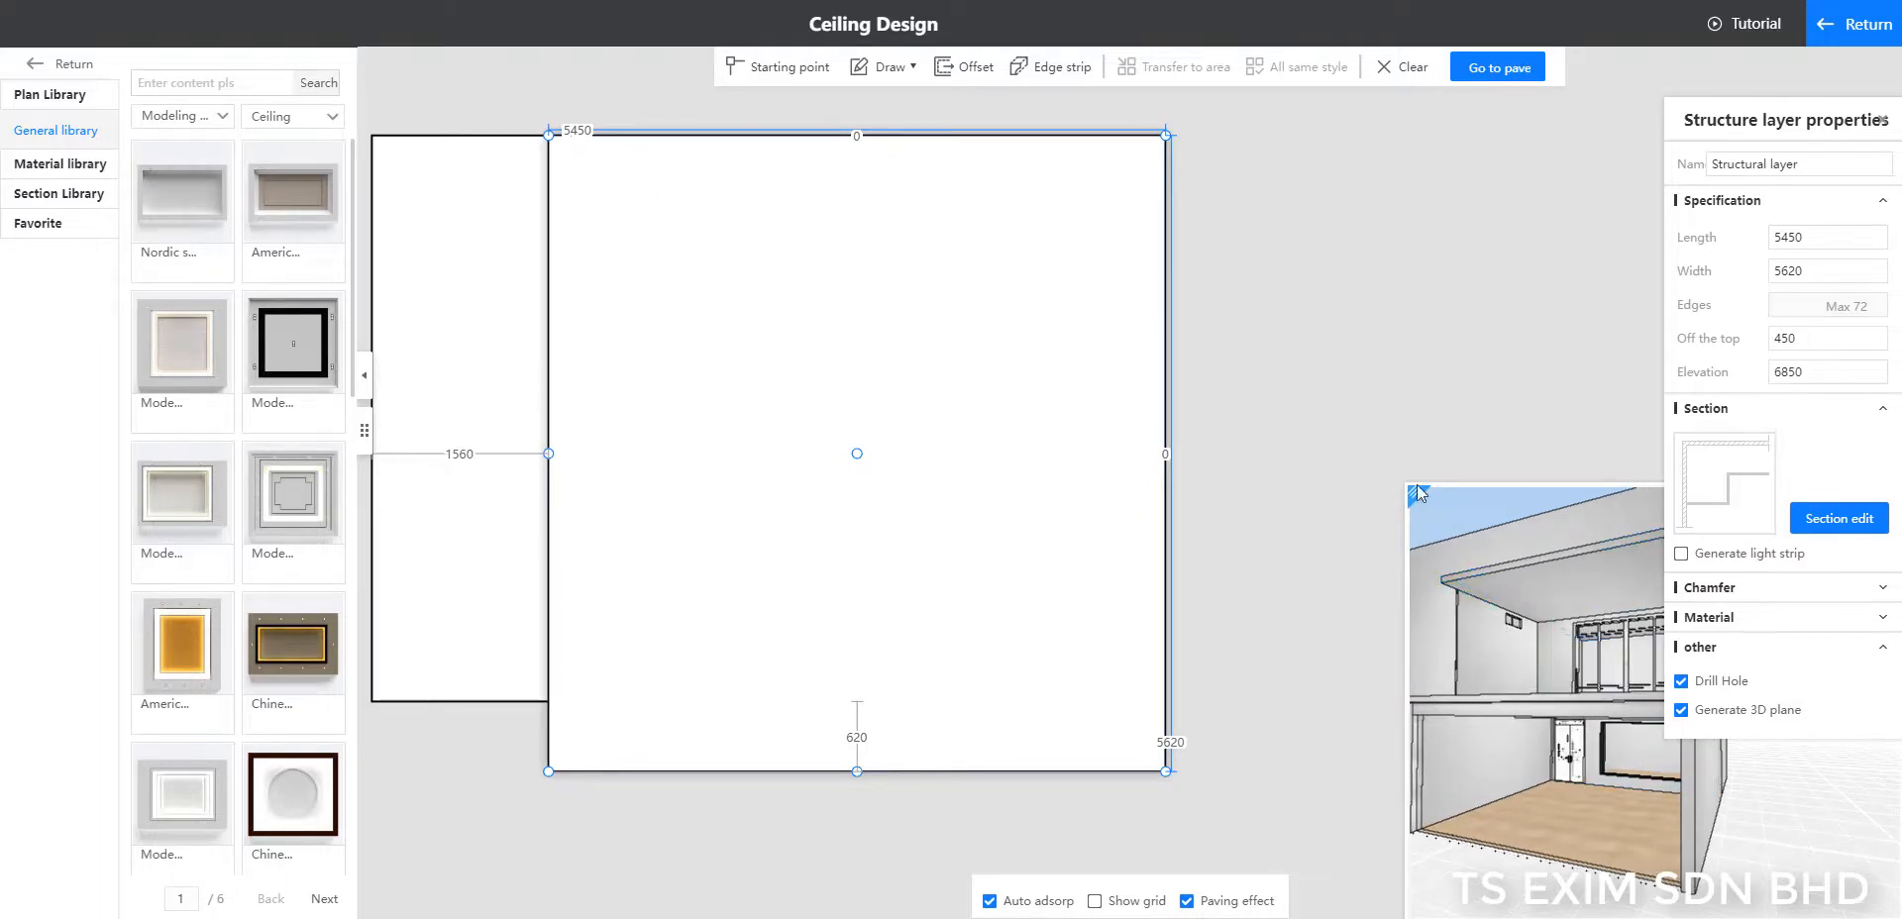
{"action": "left_click_drag", "start_coordinate": [1406, 485], "coordinate": [1395, 476]}
{"action": "left_click_drag", "start_coordinate": [1272, 389], "coordinate": [1253, 382]}
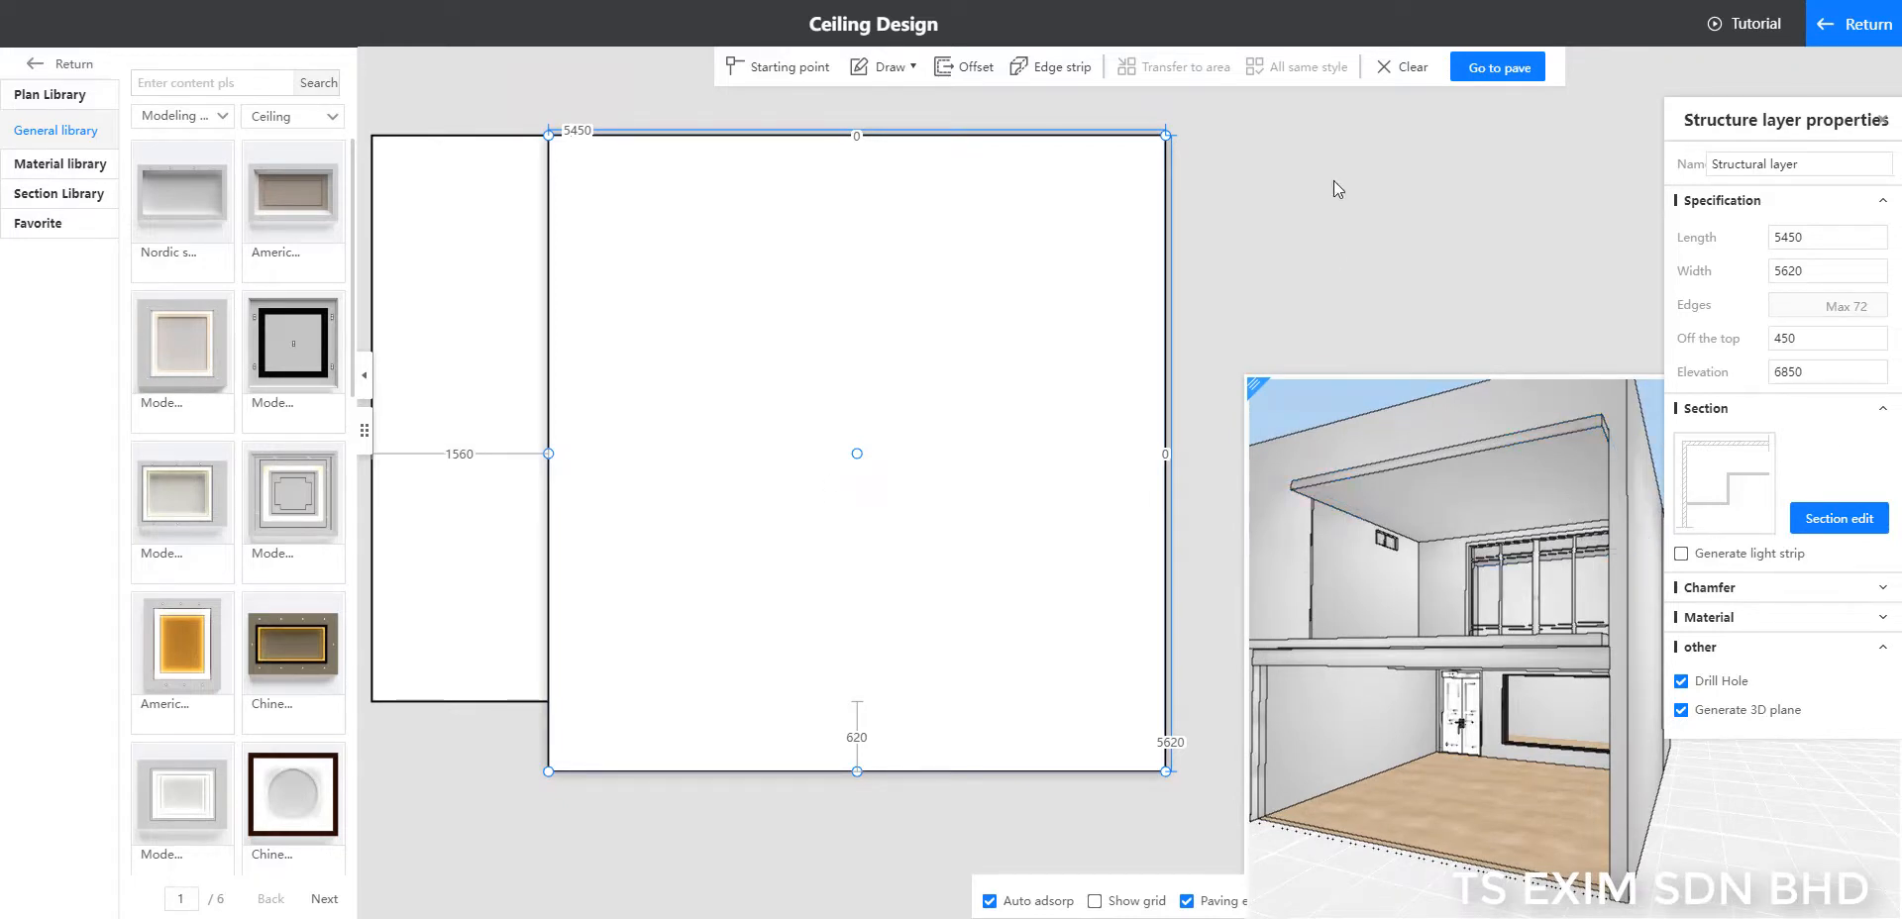
Step: Draw a closed L-shaped polyline along the right and lower edges of the structural layer in the plan
{"action": "left_click_drag", "start_coordinate": [1357, 173], "coordinate": [1368, 175]}
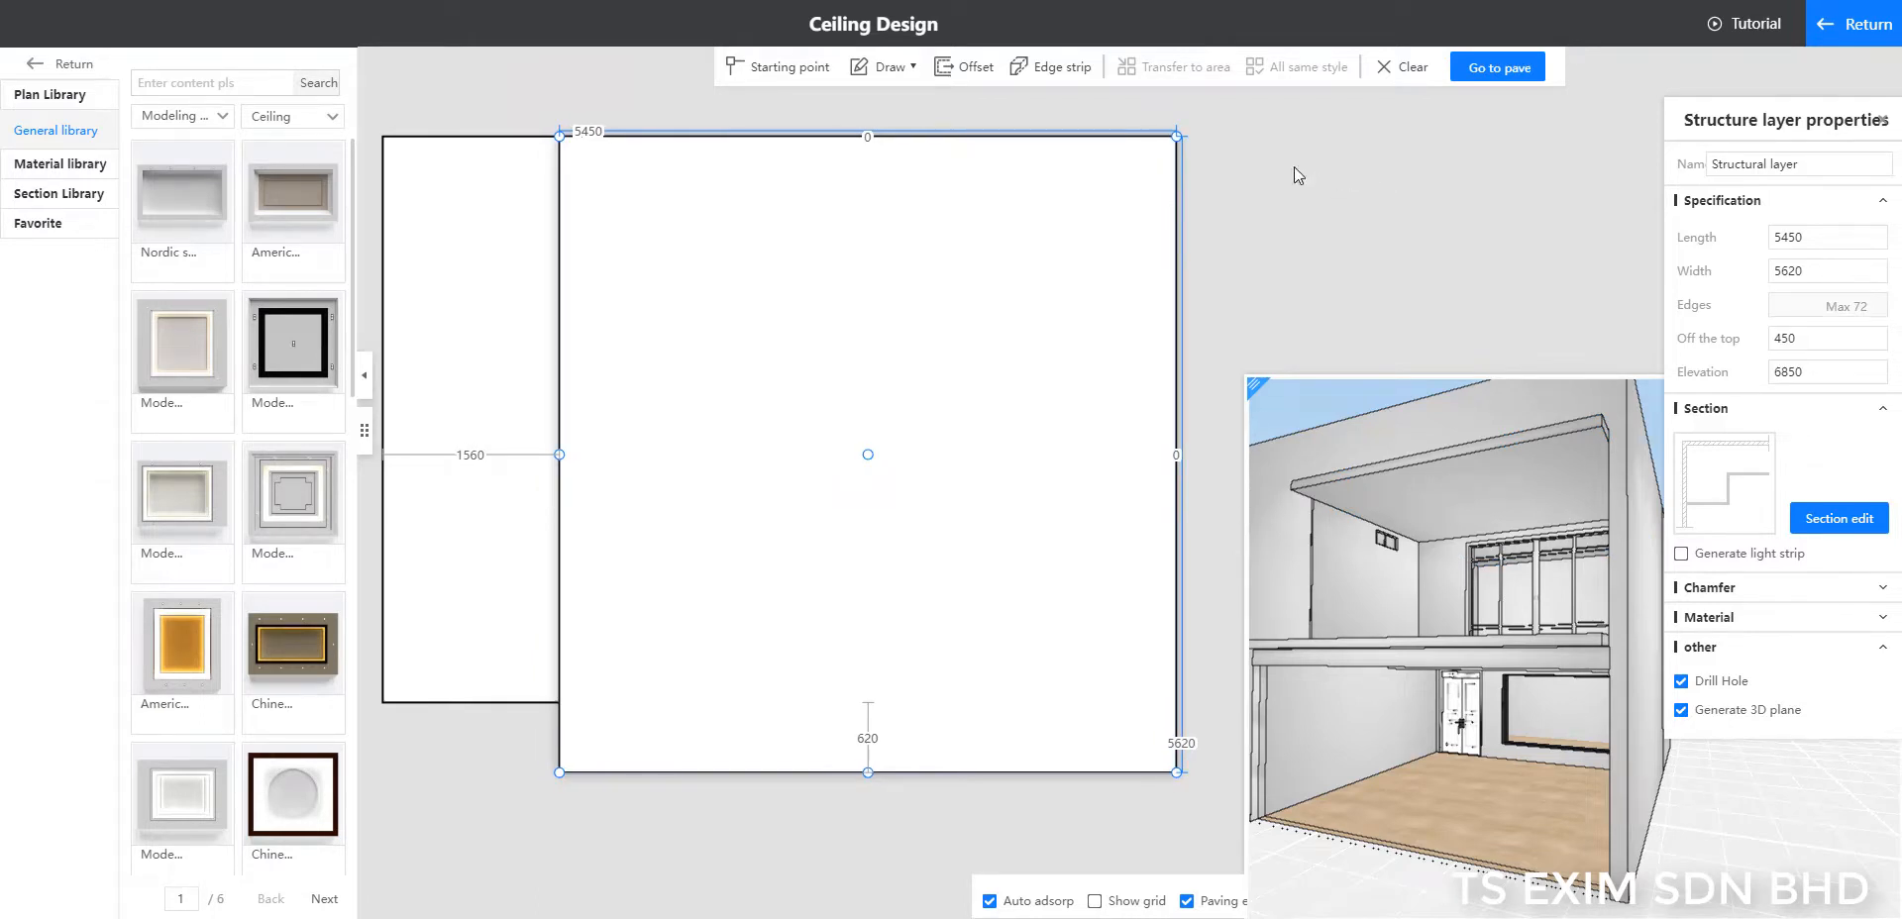
{"action": "left_click", "coordinate": [890, 69]}
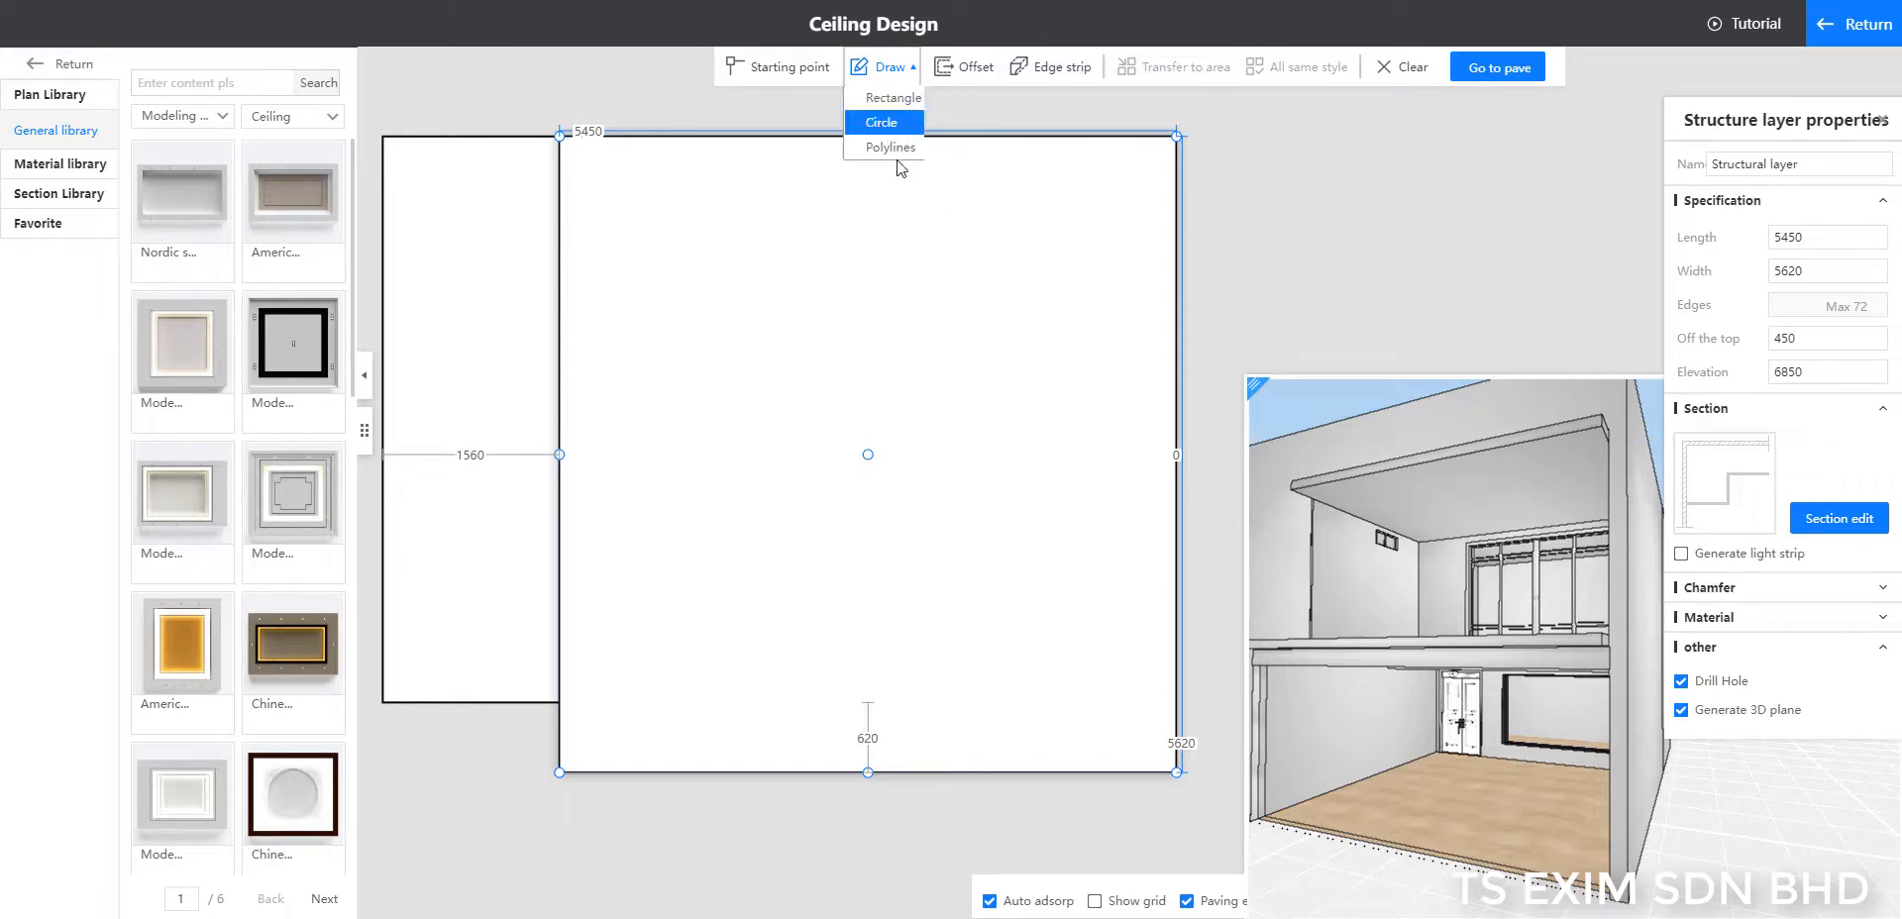
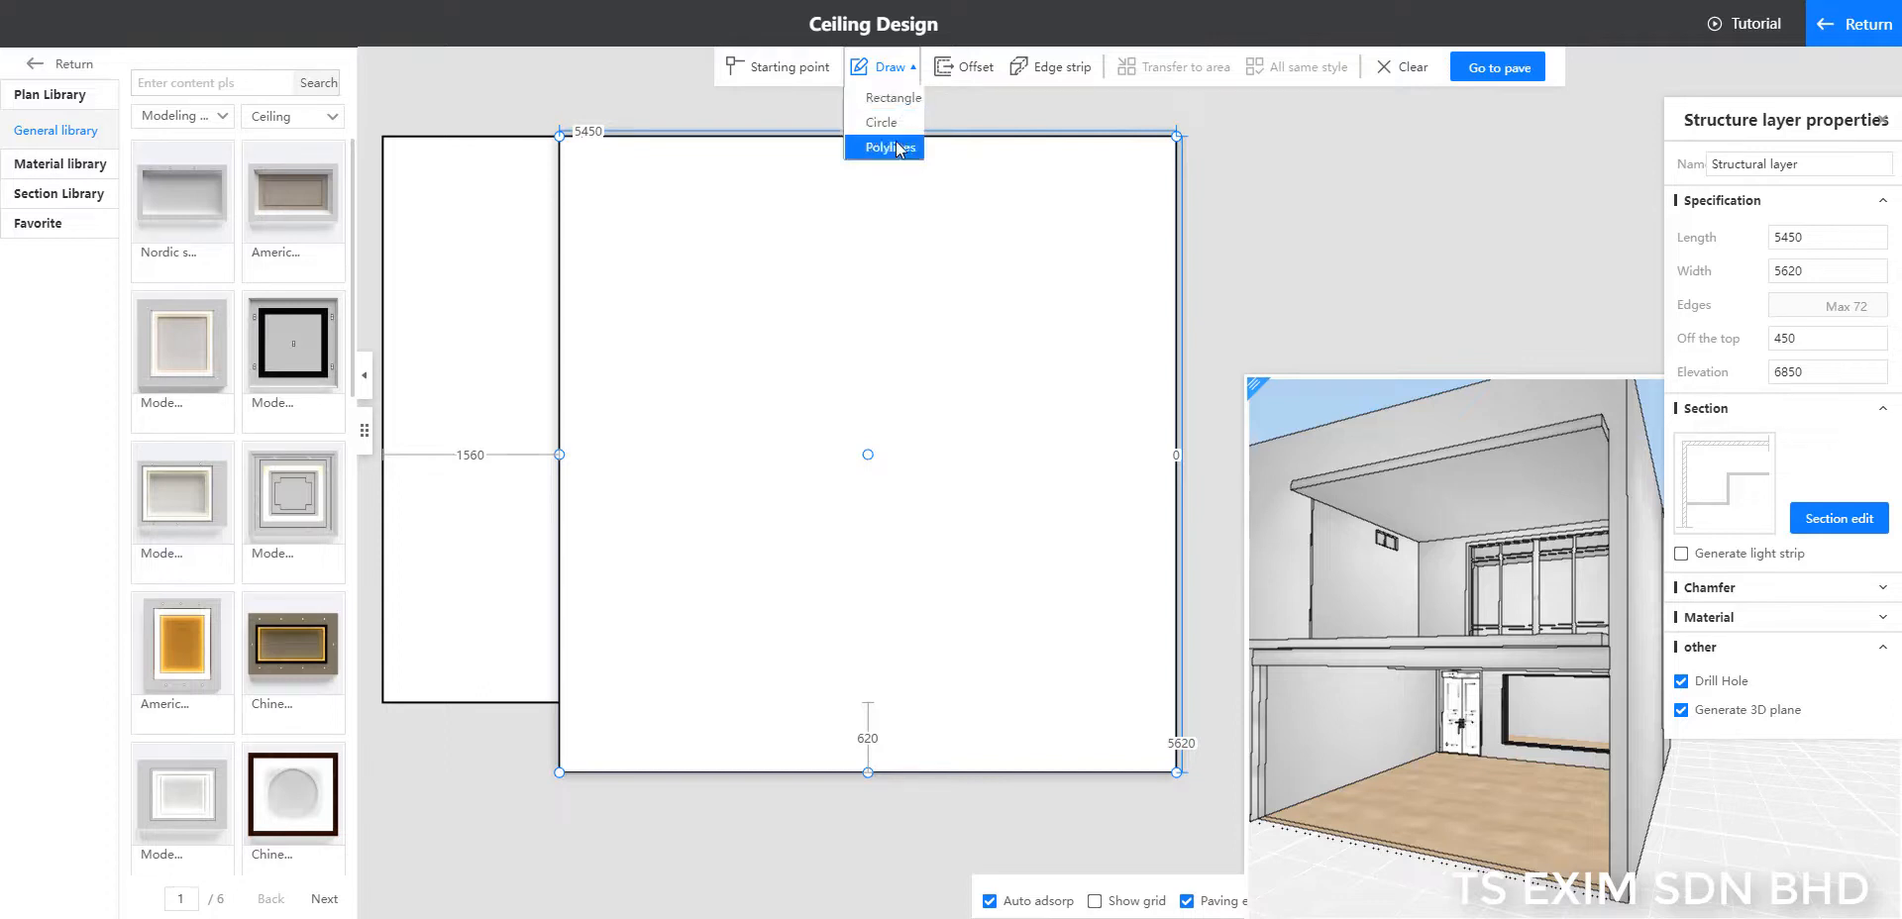
{"action": "left_click", "coordinate": [896, 109]}
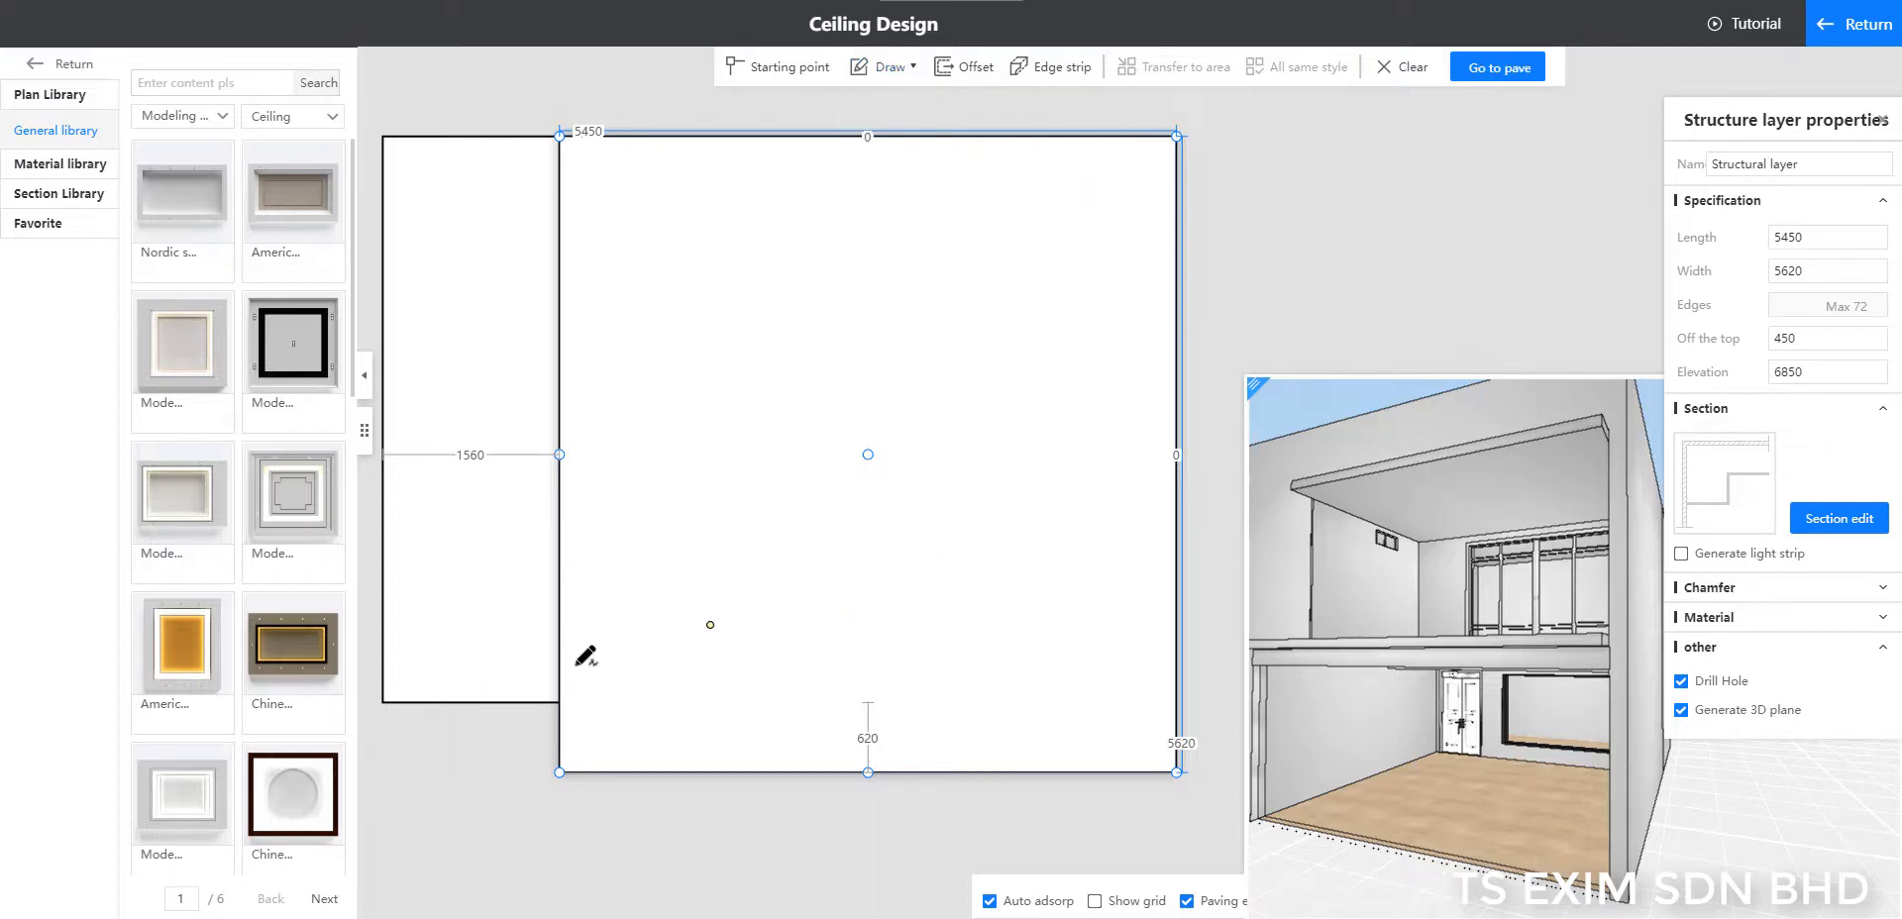
{"action": "left_click", "coordinate": [1178, 138]}
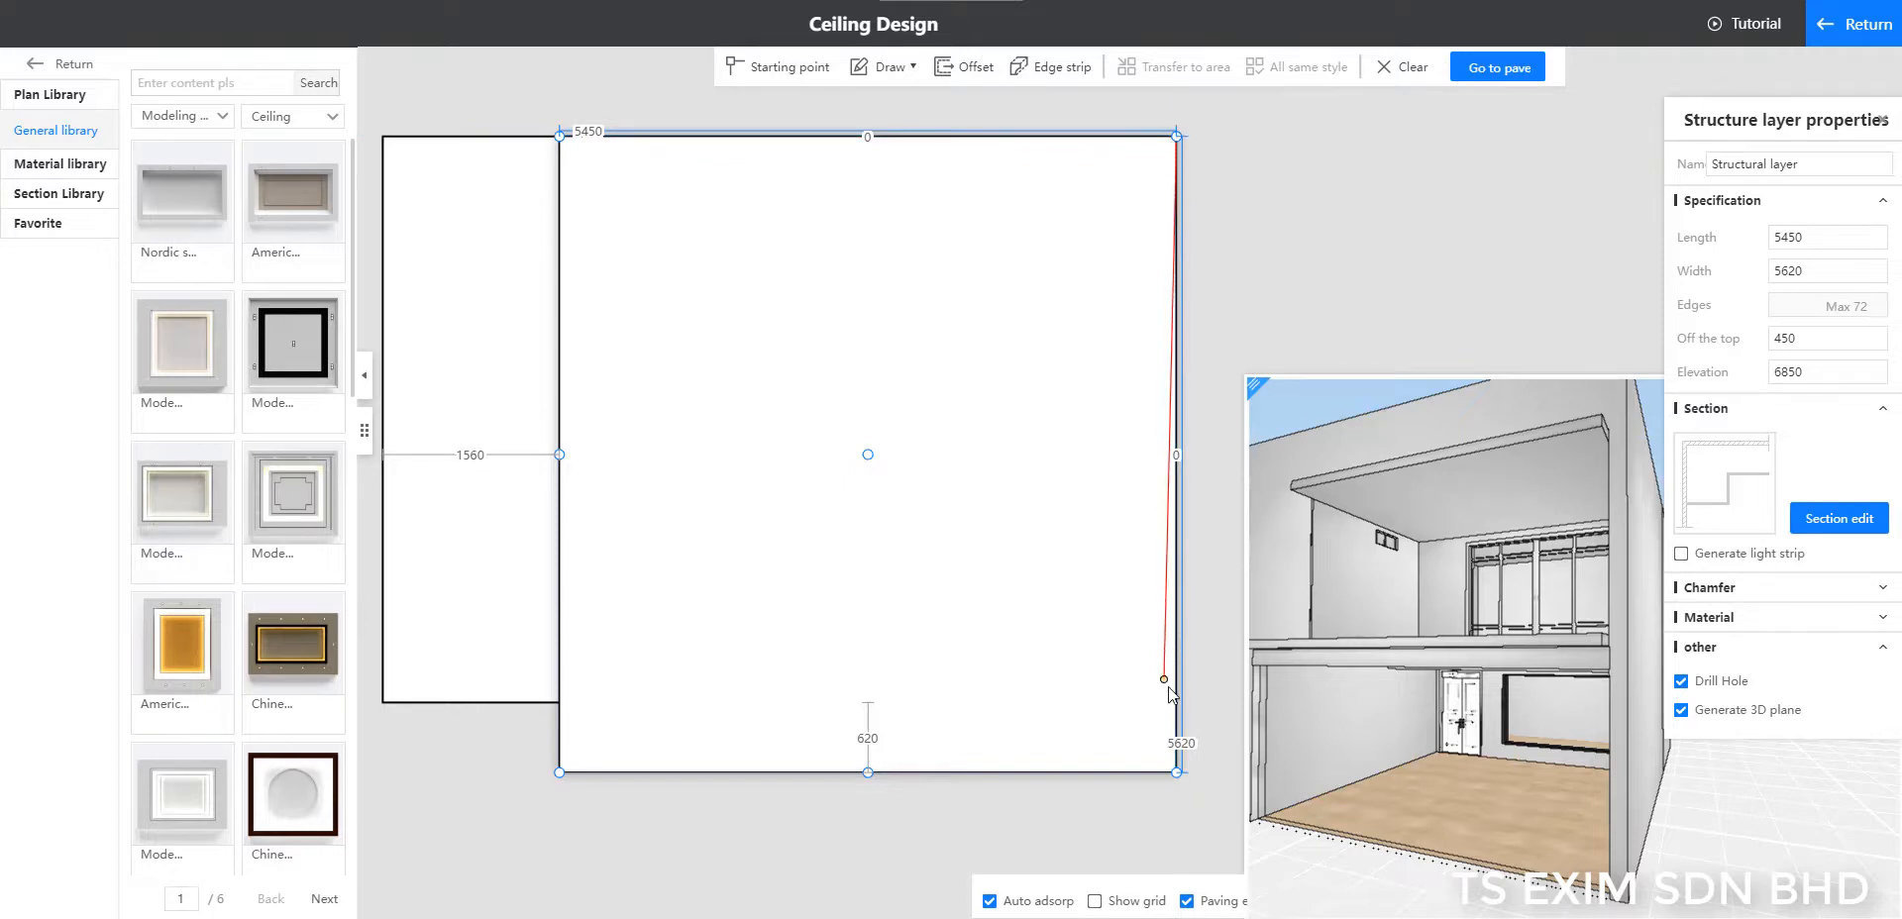
{"action": "left_click", "coordinate": [1178, 774]}
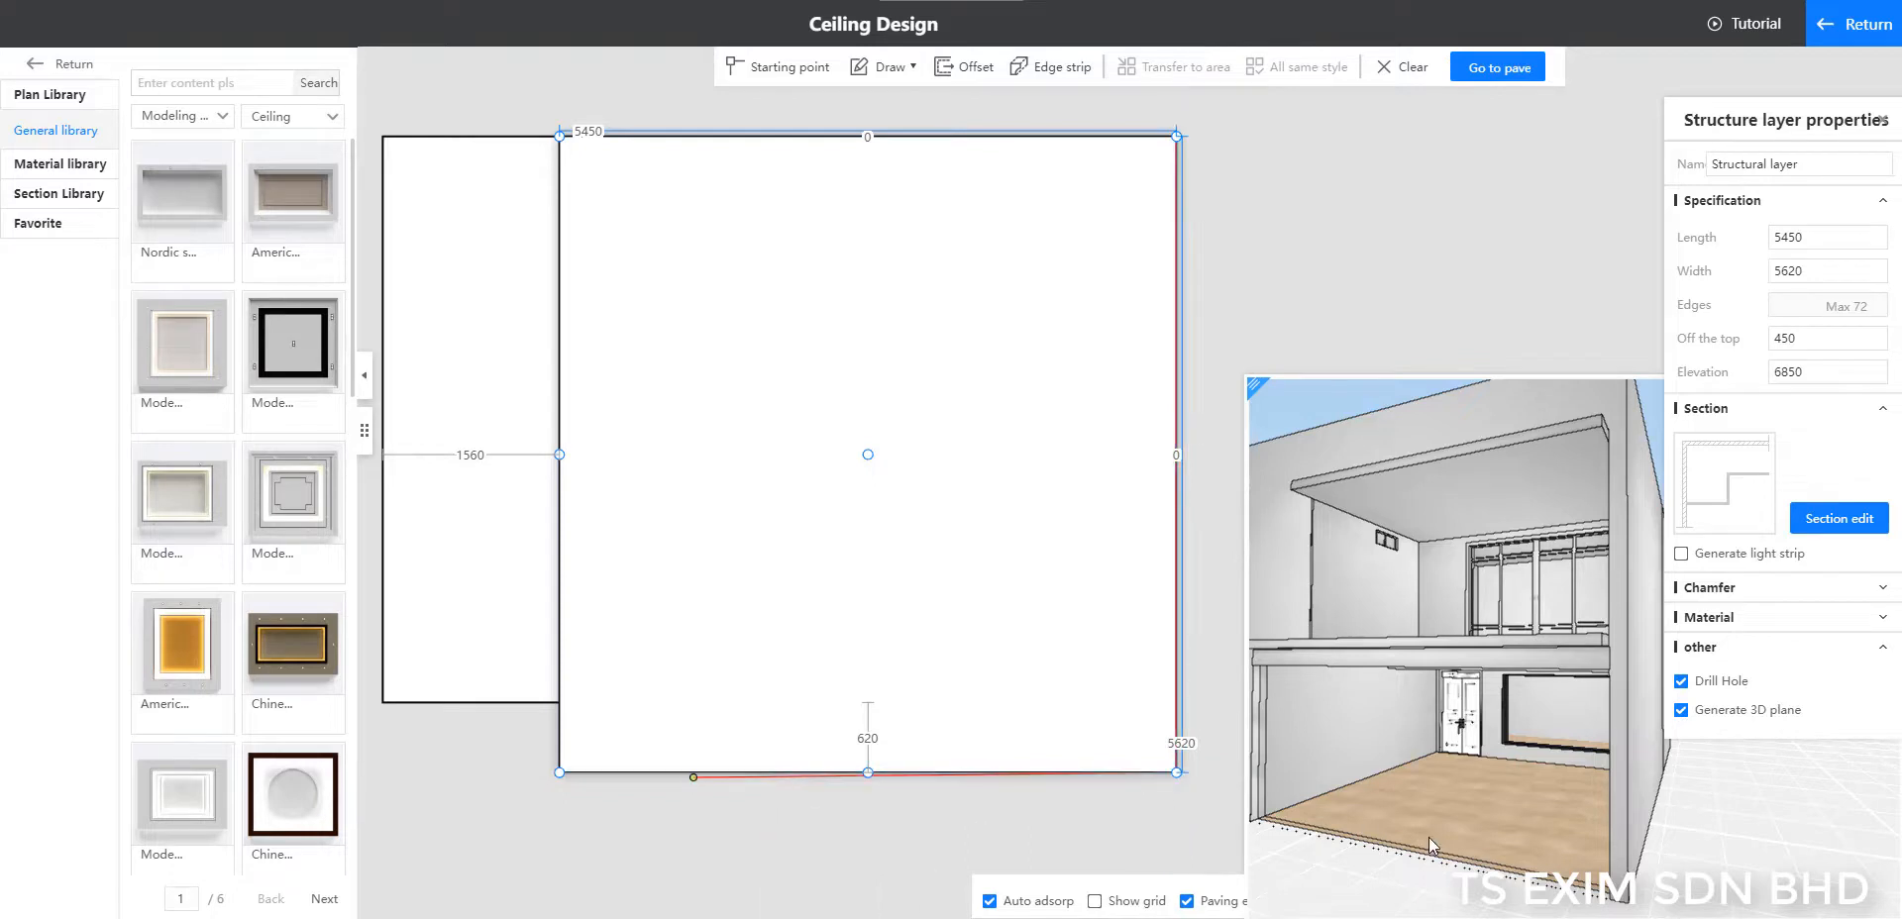
{"action": "left_click", "coordinate": [561, 774]}
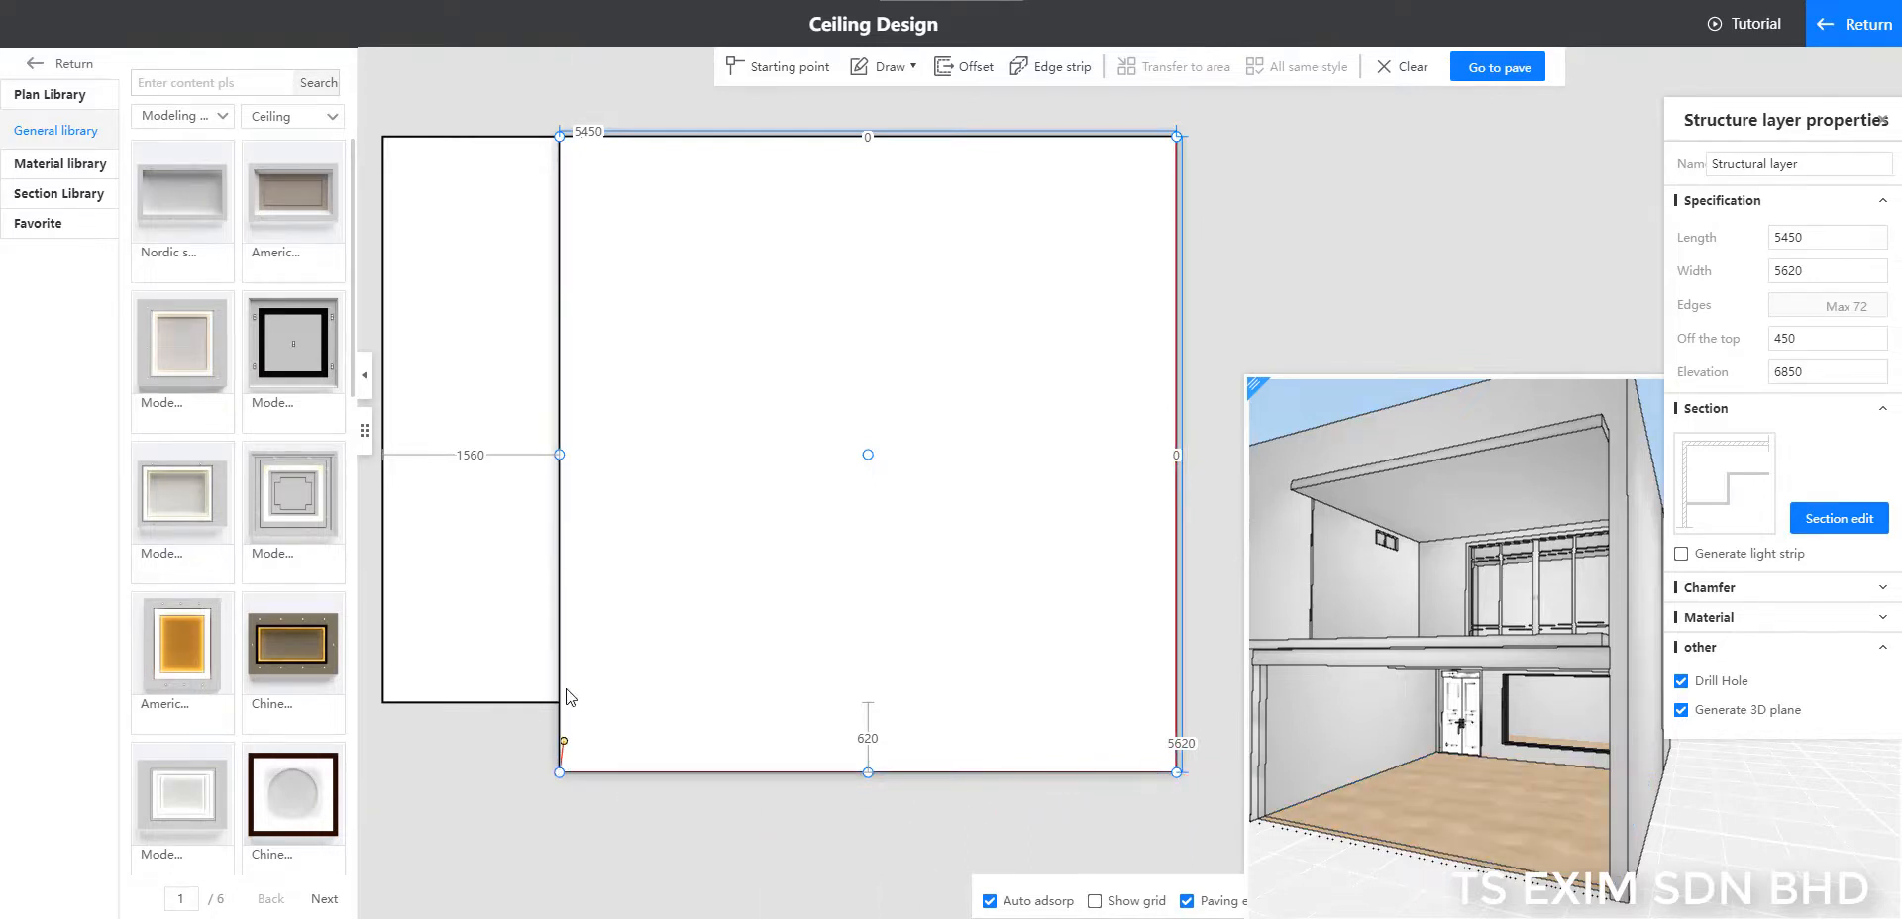
{"action": "left_click", "coordinate": [561, 634]}
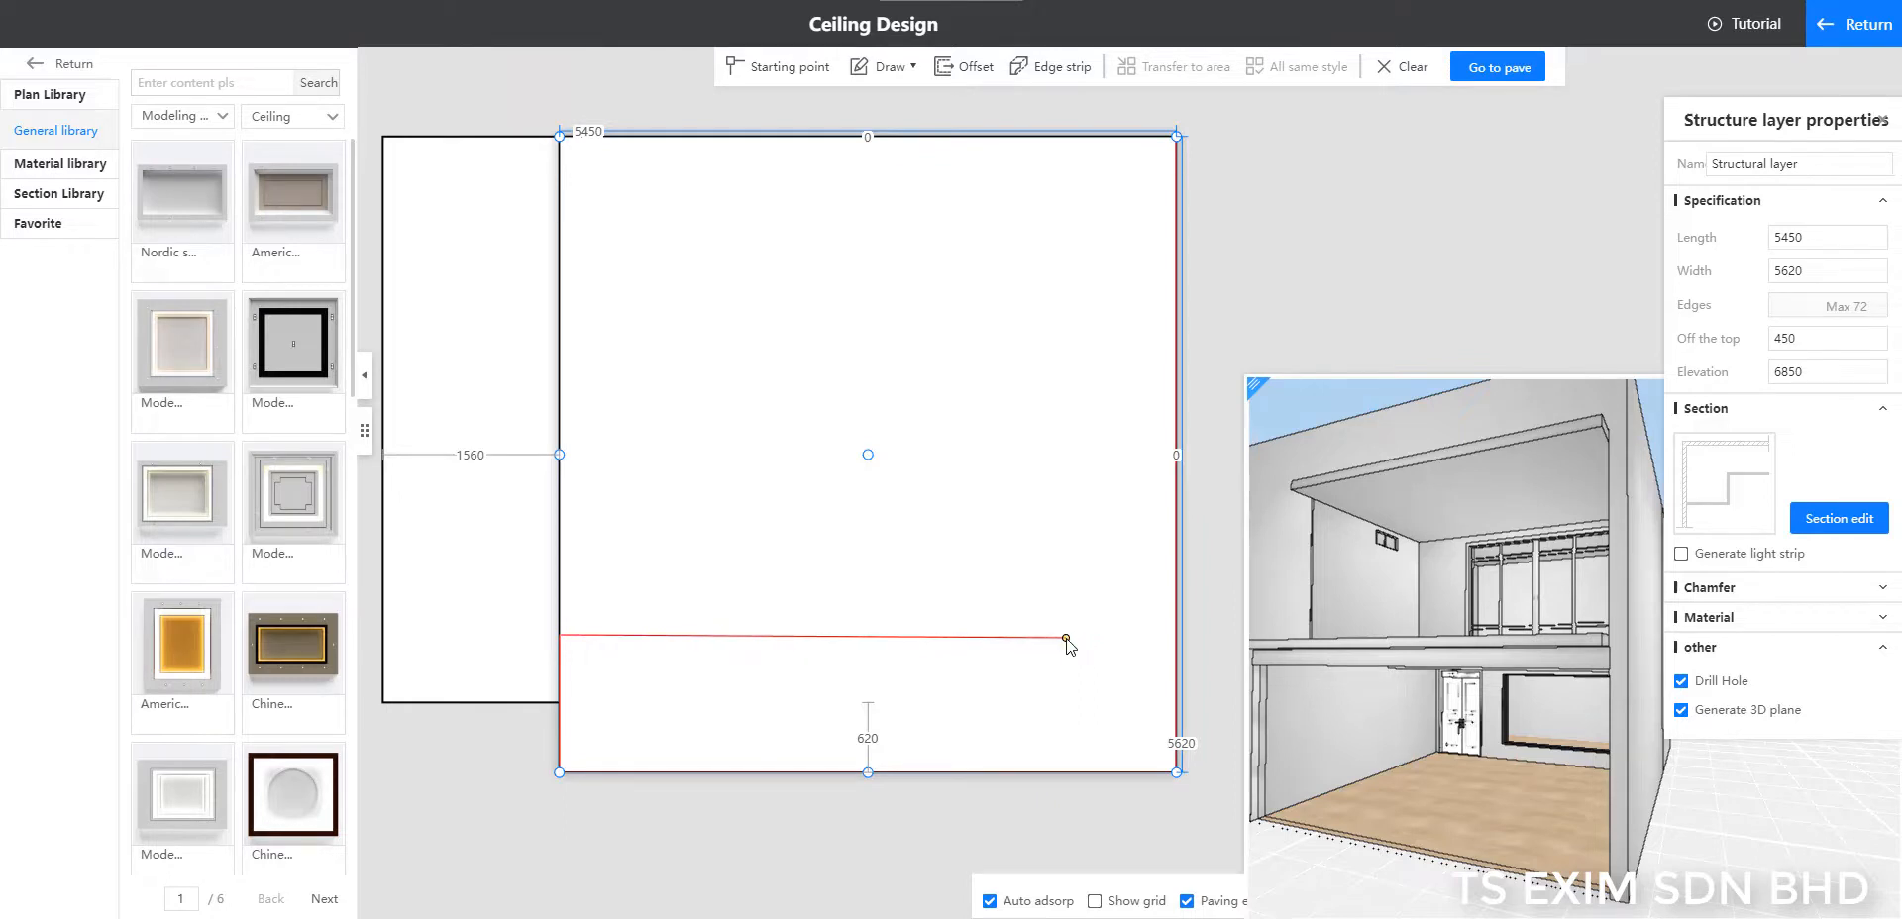
{"action": "left_click", "coordinate": [1067, 639]}
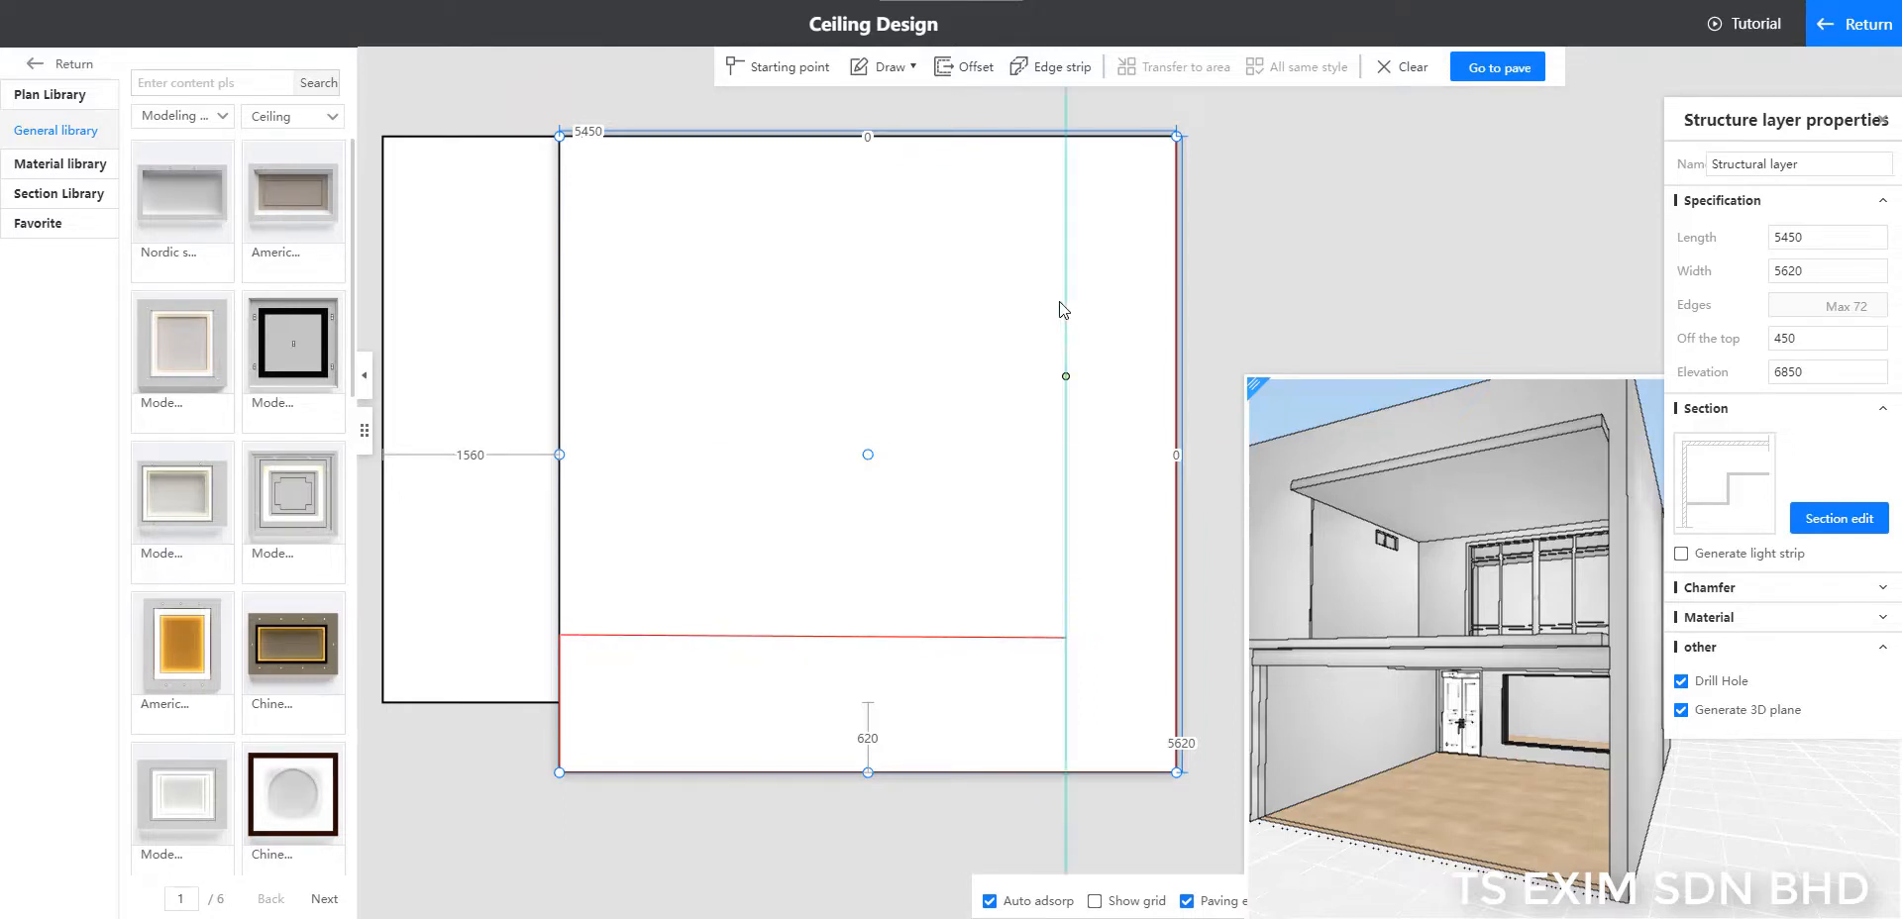
{"action": "left_click", "coordinate": [1066, 137]}
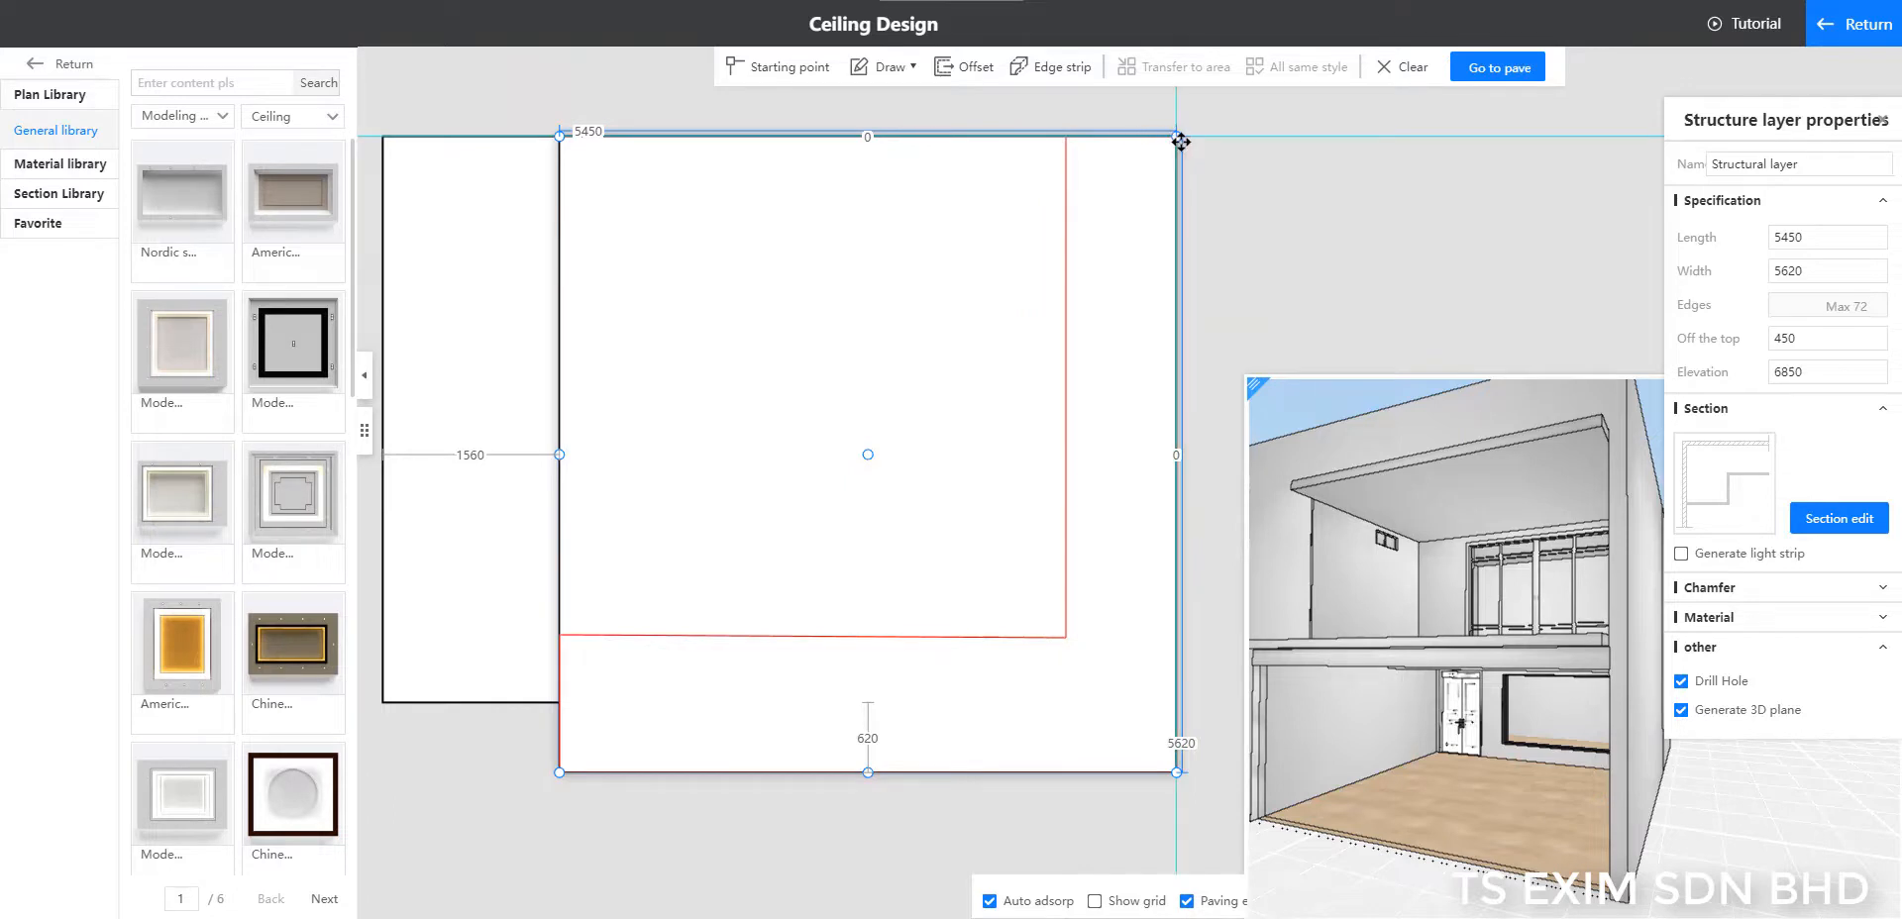
Step: Convert the drawn L-shaped outline into its own area using Transfer to area
{"action": "left_click", "coordinate": [1204, 220]}
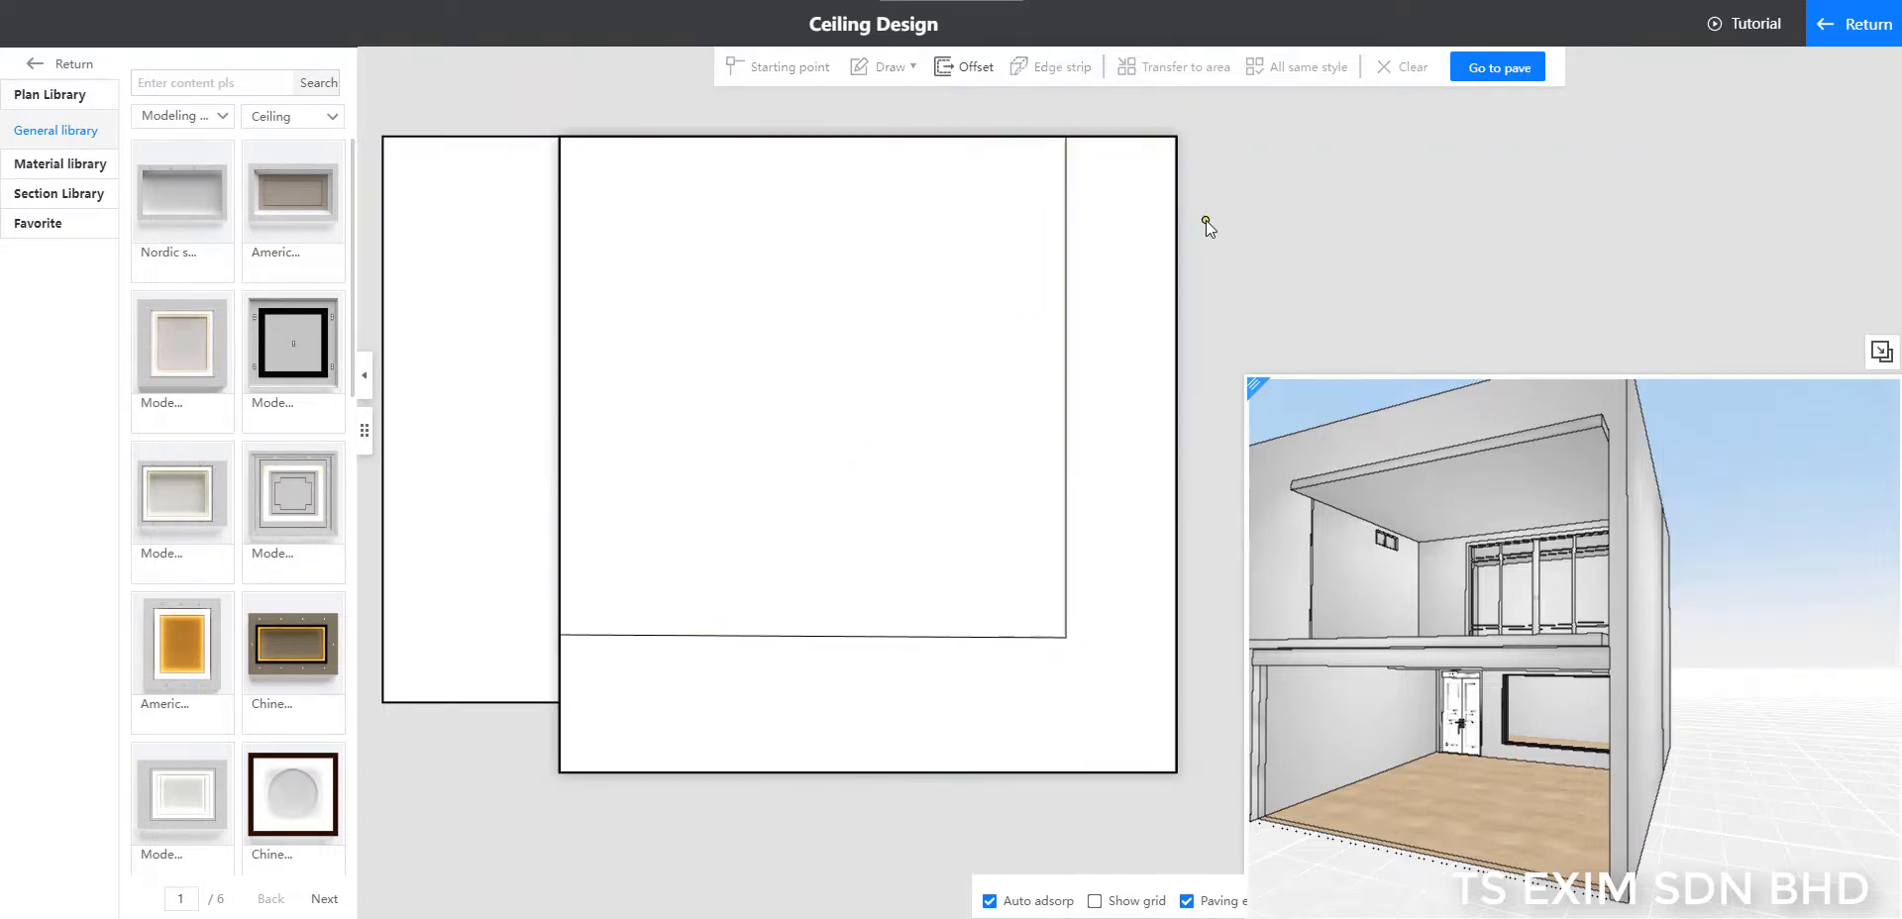
{"action": "left_click", "coordinate": [1067, 274]}
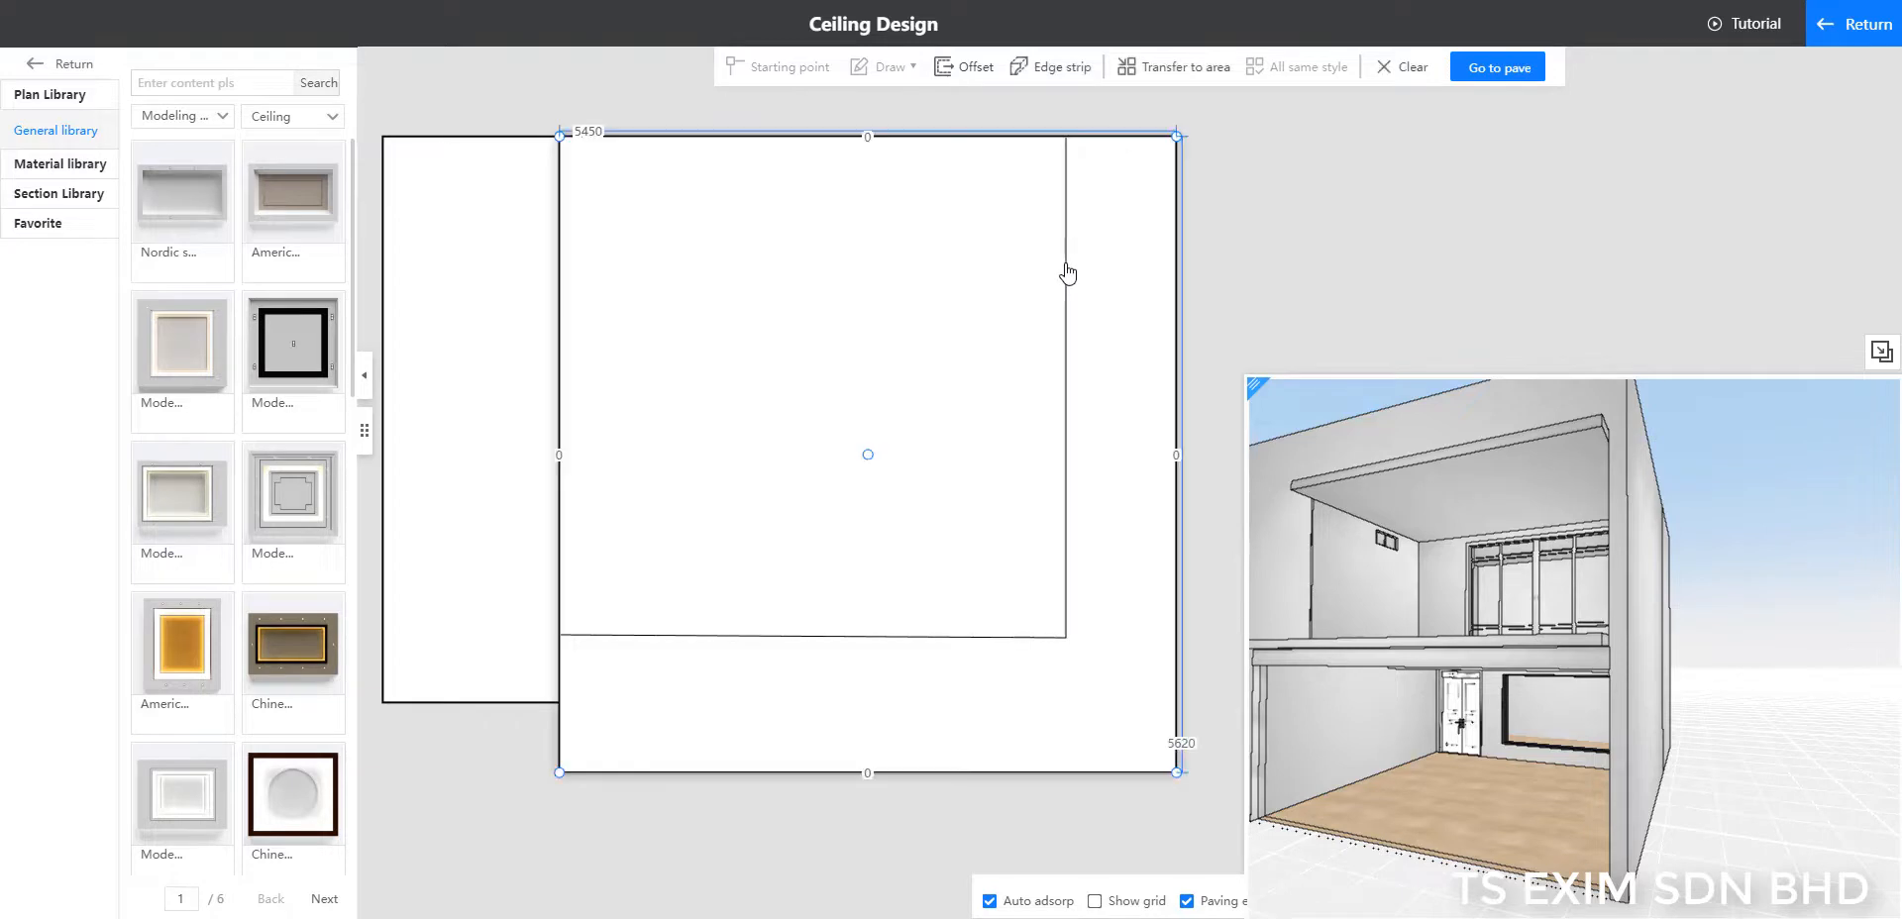
{"action": "left_click", "coordinate": [1216, 74]}
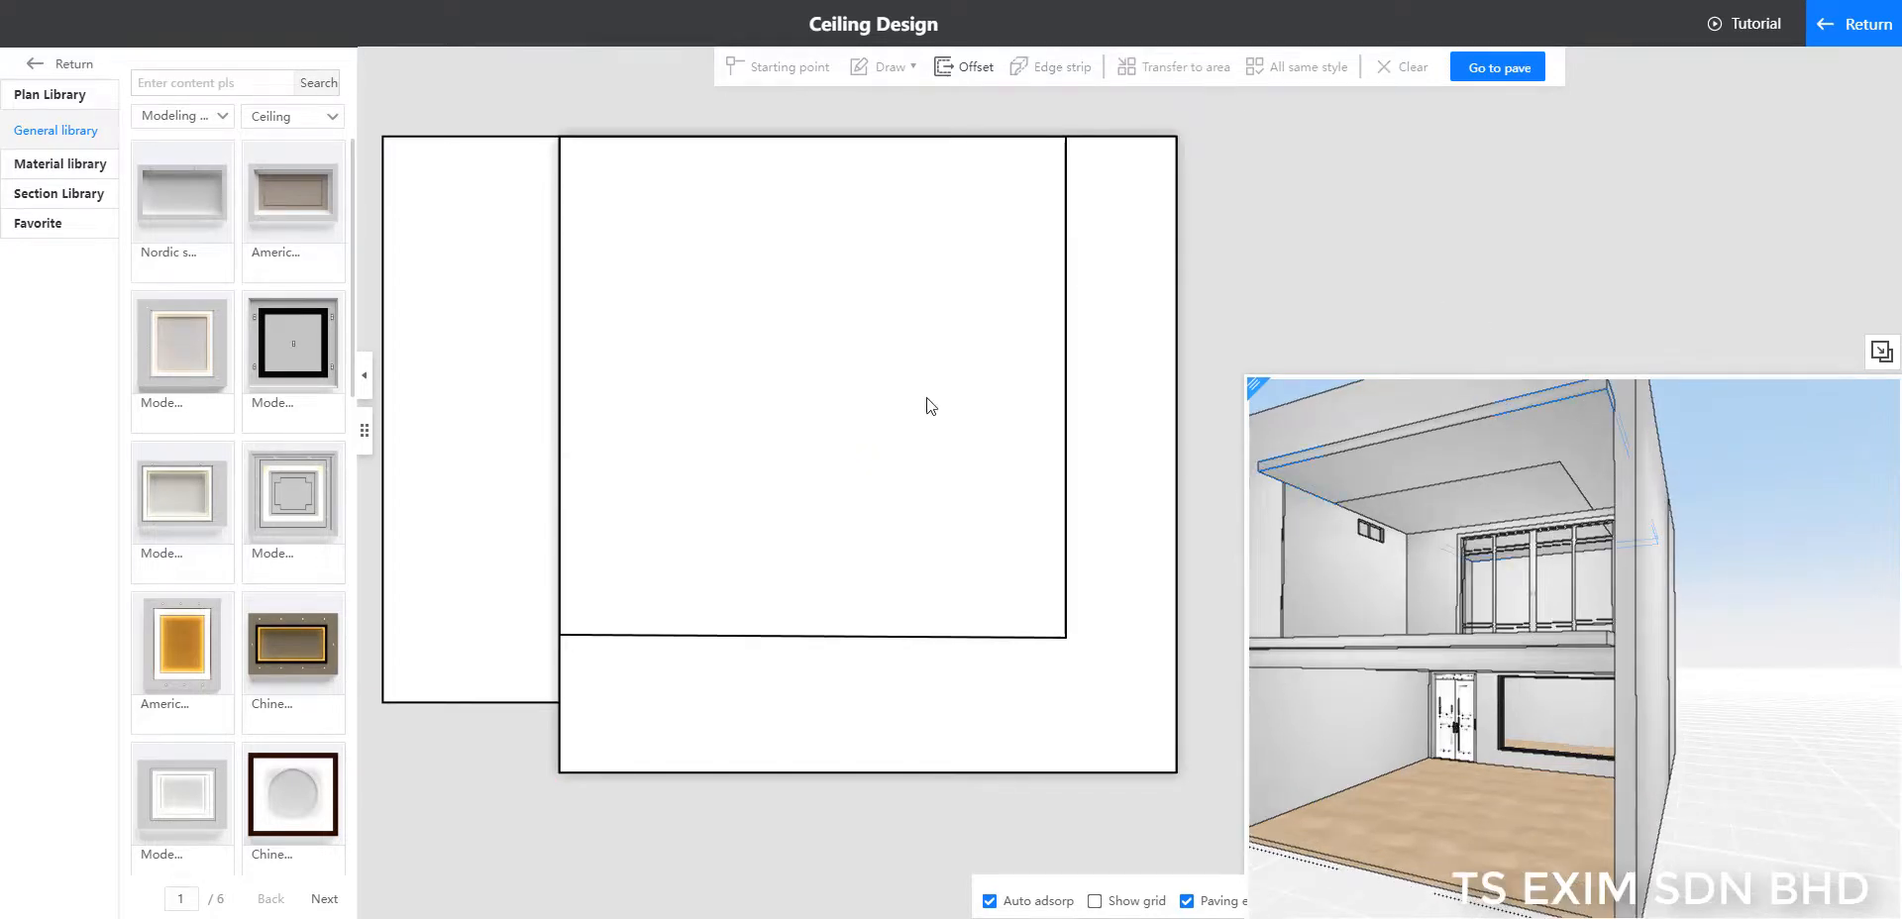
Step: Set the 5450 x 5620 structural layer's distance off the top to 300 mm
{"action": "left_click", "coordinate": [987, 382]}
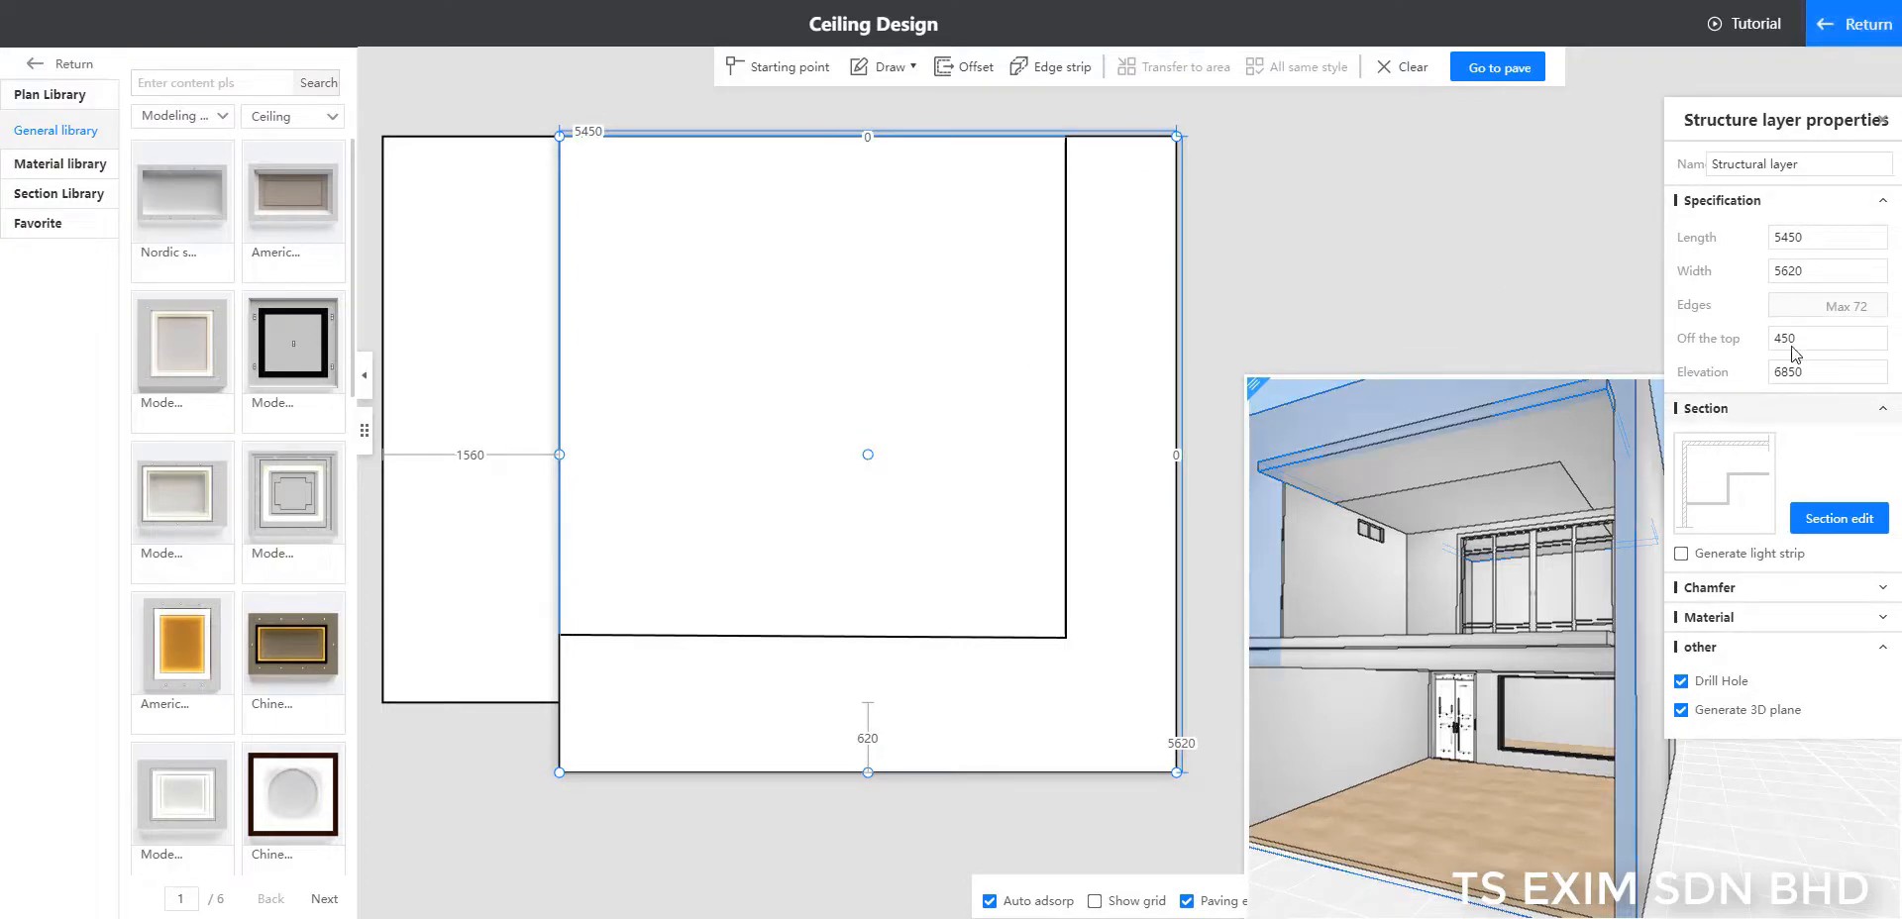
{"action": "left_click_drag", "start_coordinate": [1796, 338], "coordinate": [1748, 354]}
{"action": "type", "text": "300"}
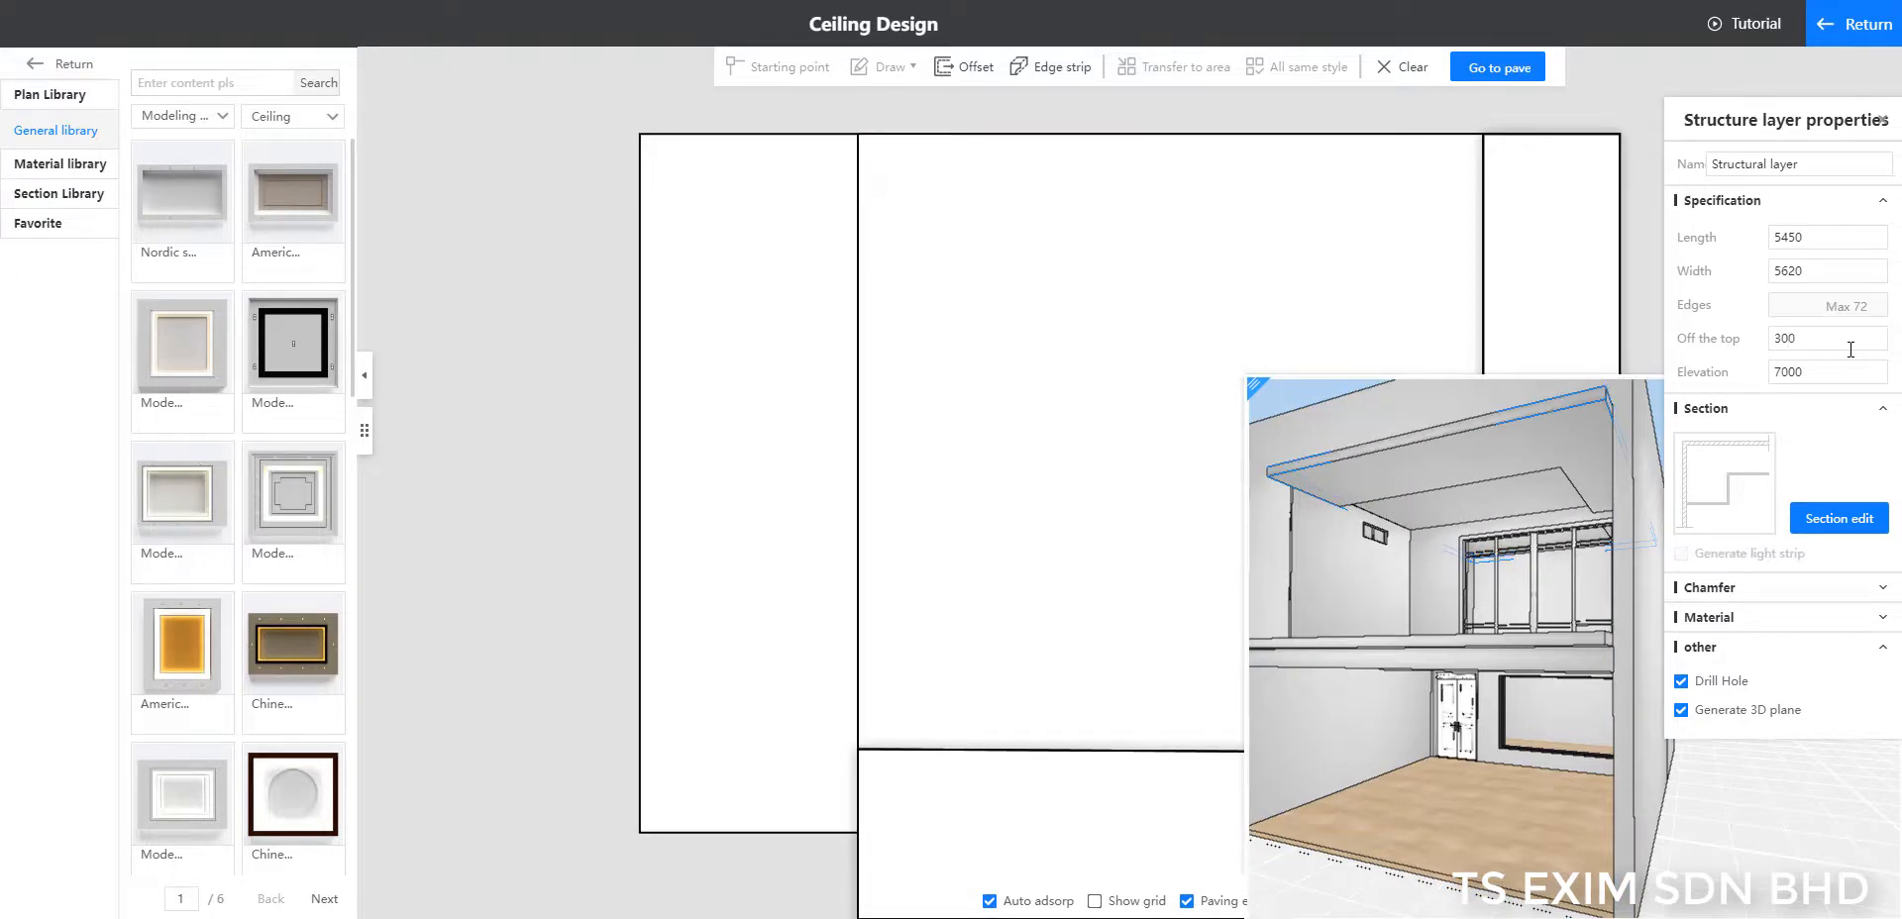
Step: Examine the edited ceiling layers in the plan and the 3D preview
{"action": "left_click", "coordinate": [1117, 297]}
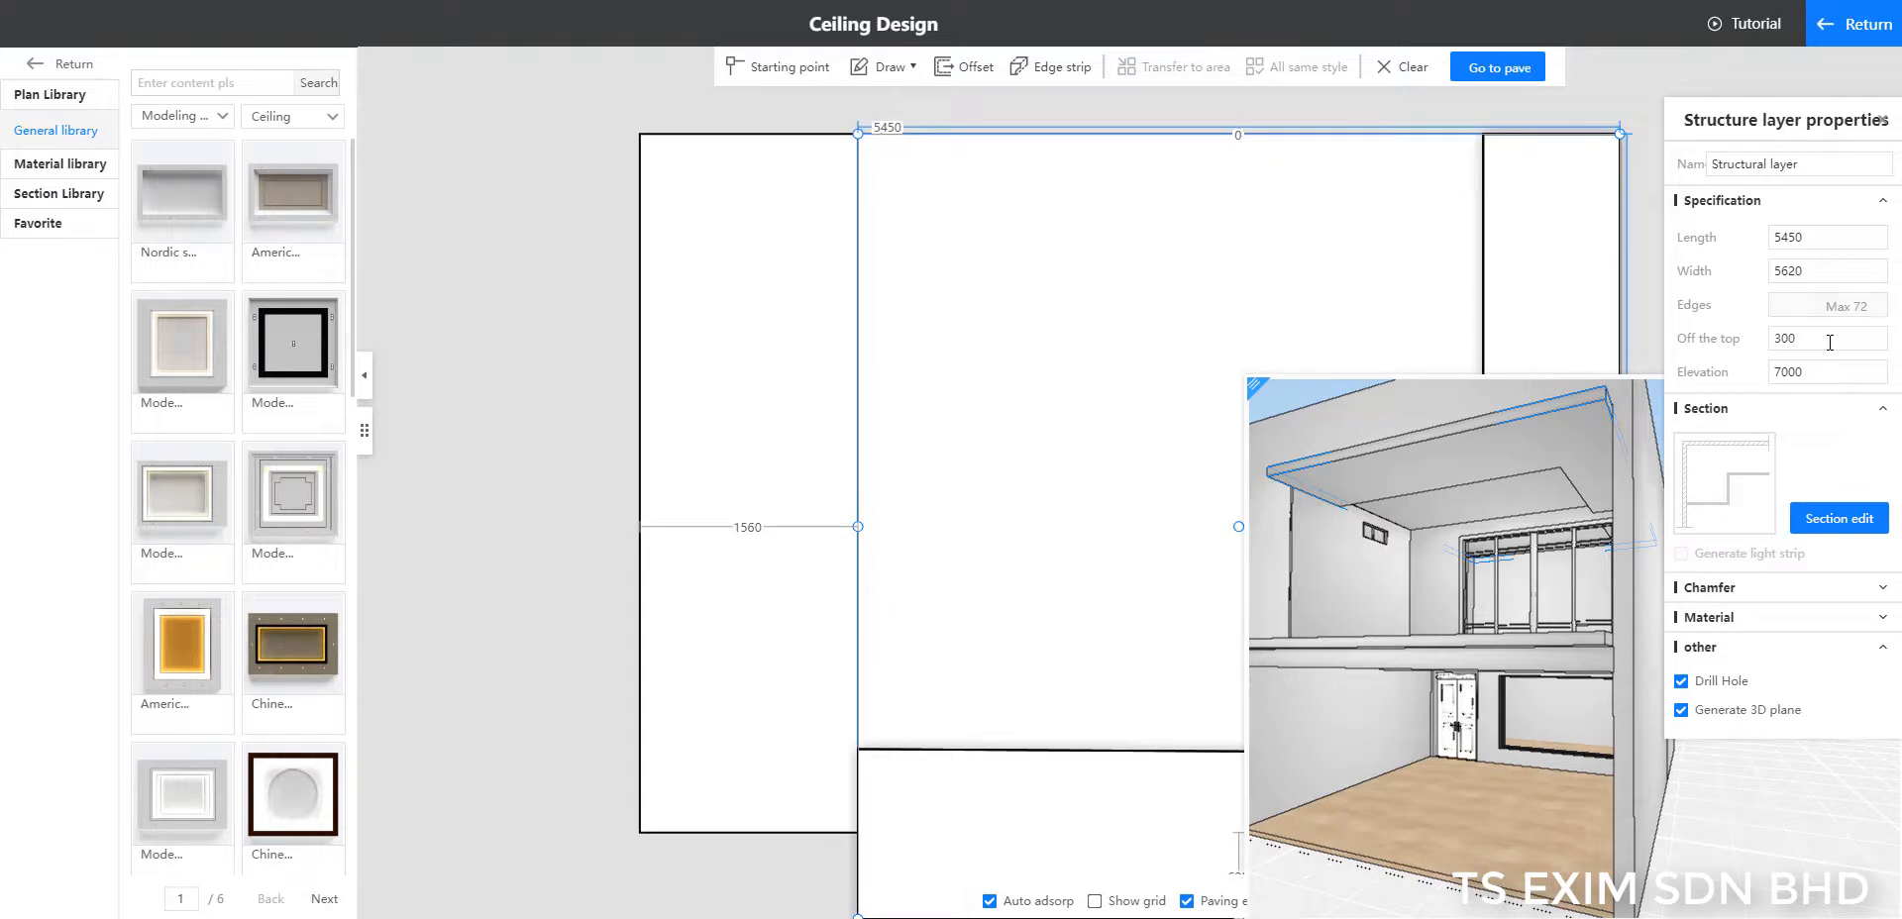
{"action": "left_click", "coordinate": [1498, 497]}
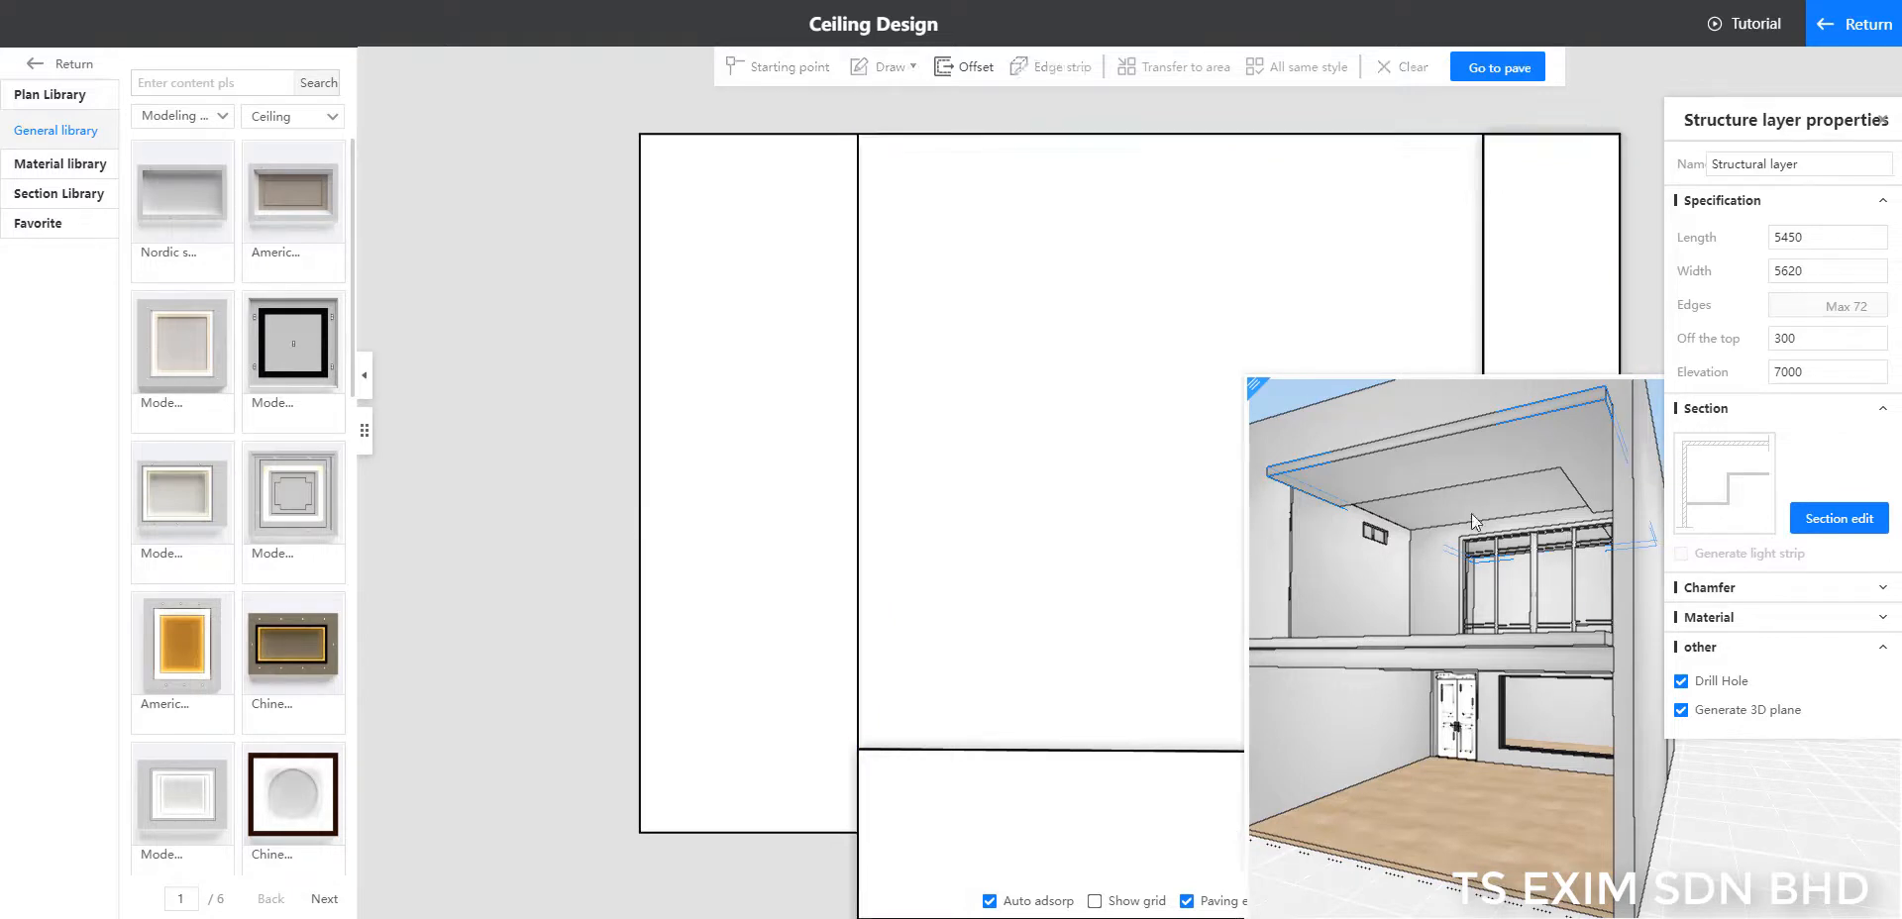
{"action": "scroll", "coordinate": [1190, 278], "scroll_direction": "down", "scroll_amount": 2}
{"action": "left_click_drag", "start_coordinate": [1241, 259], "coordinate": [1017, 226]}
{"action": "scroll", "coordinate": [1445, 505], "scroll_direction": "up", "scroll_amount": 1}
{"action": "scroll", "coordinate": [1445, 505], "scroll_direction": "up", "scroll_amount": 1}
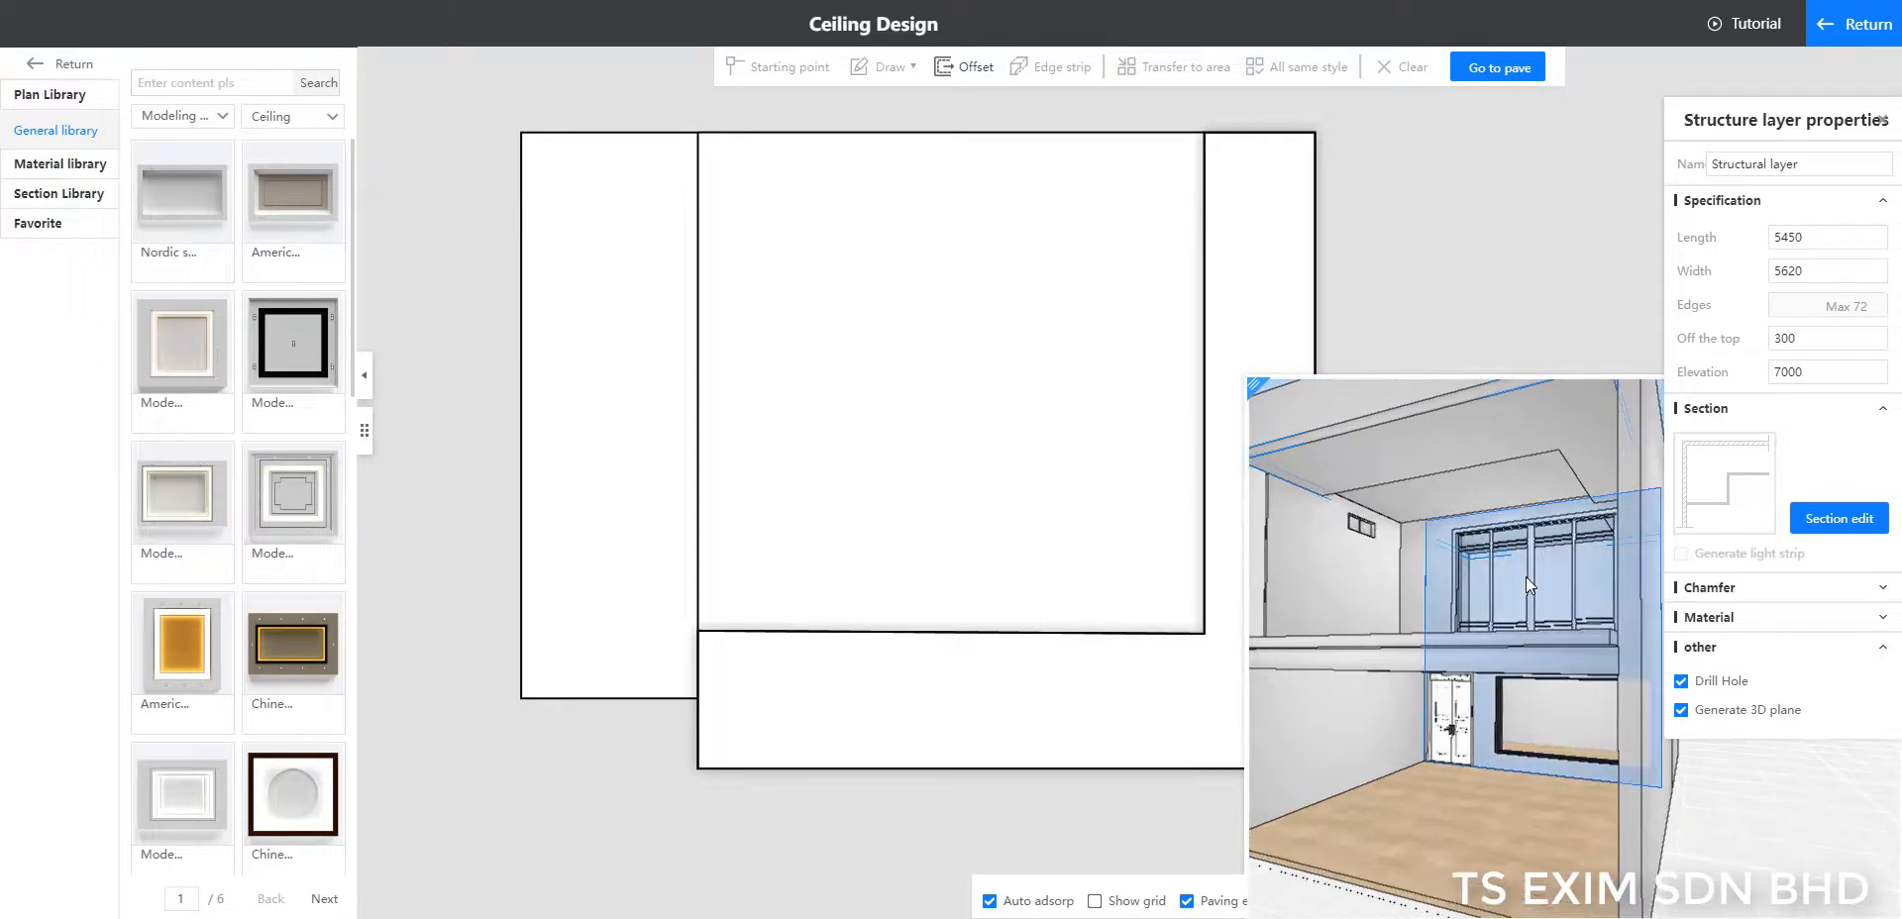
{"action": "left_click_drag", "start_coordinate": [1513, 234], "coordinate": [1423, 264]}
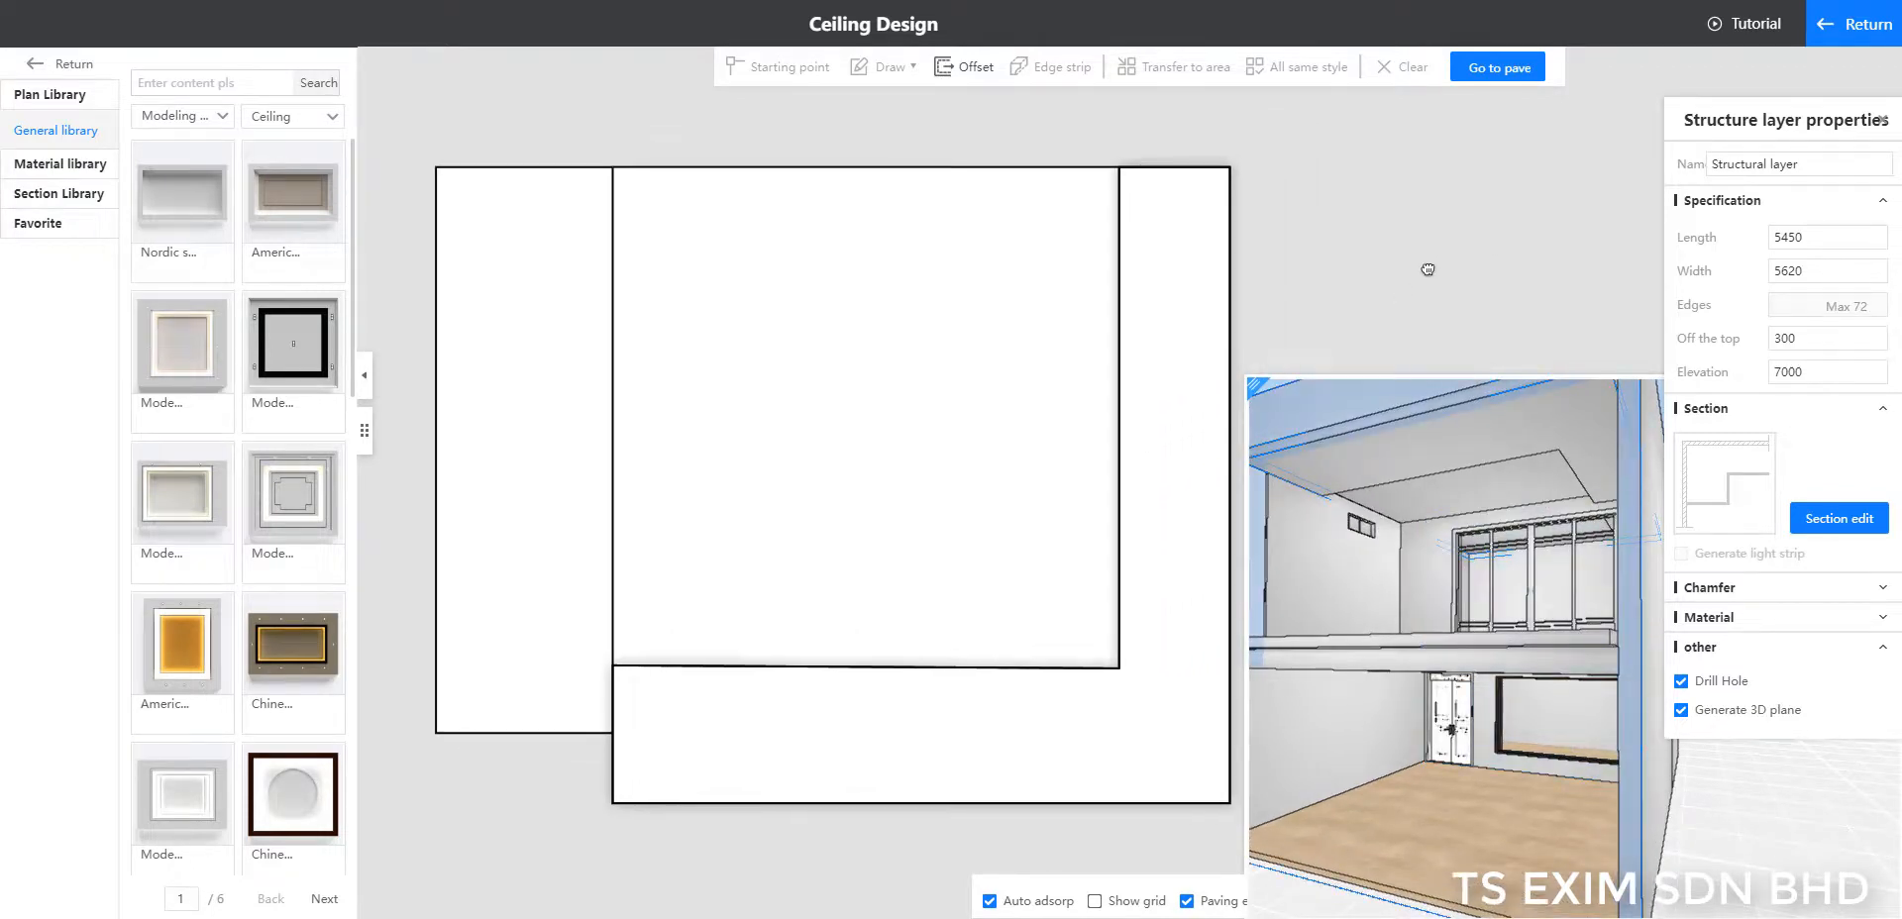
{"action": "scroll", "coordinate": [1555, 505], "scroll_direction": "down", "scroll_amount": 1}
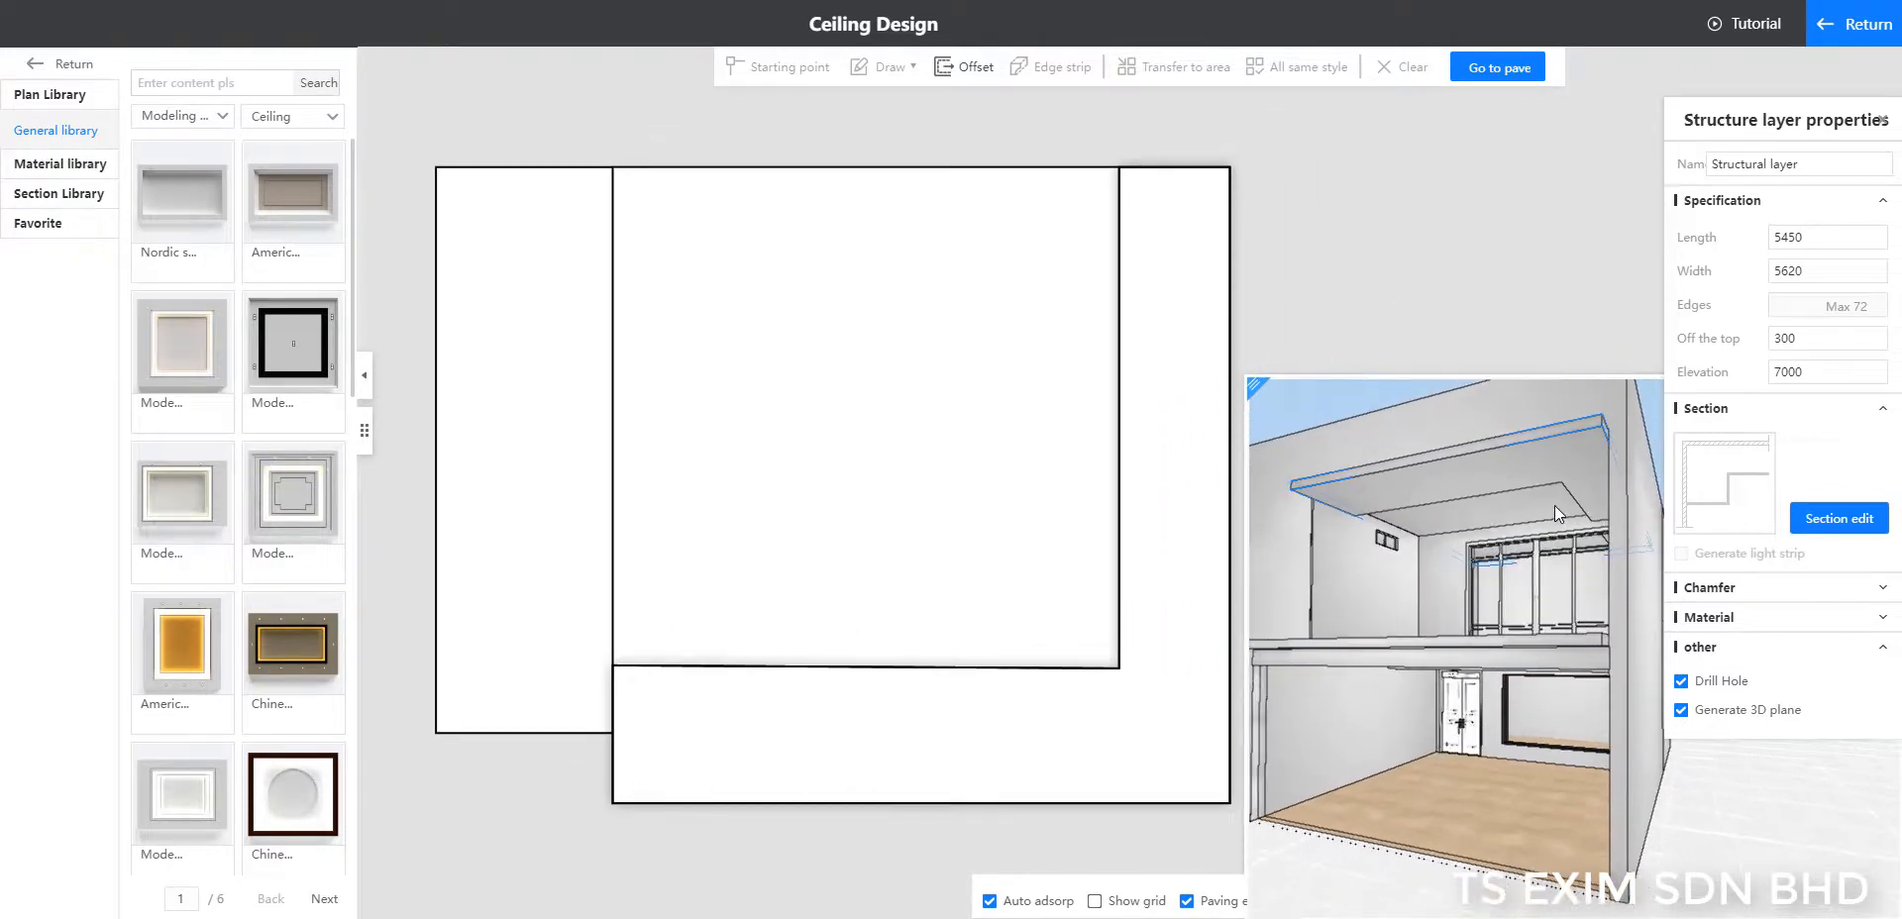
Step: Draw a rectangle about 4033 x 3963 mm inside the upper-left area enclosed by the L-shaped layer
{"action": "left_click", "coordinate": [810, 278]}
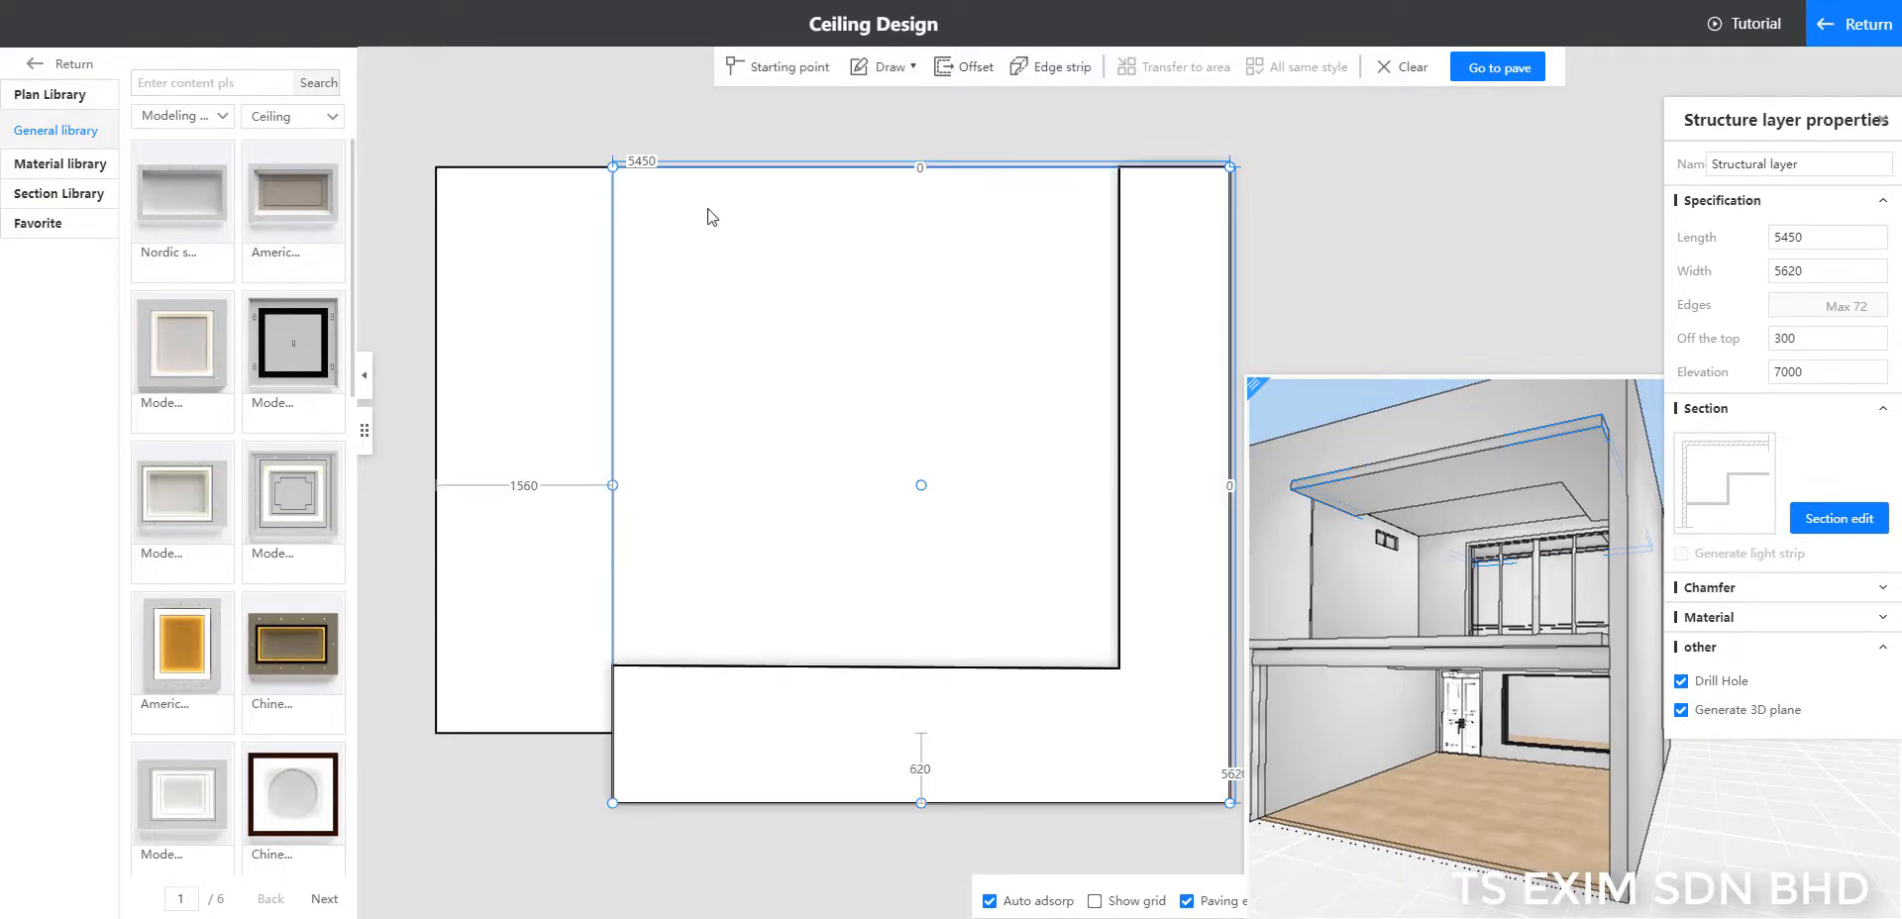
{"action": "left_click", "coordinate": [543, 261]}
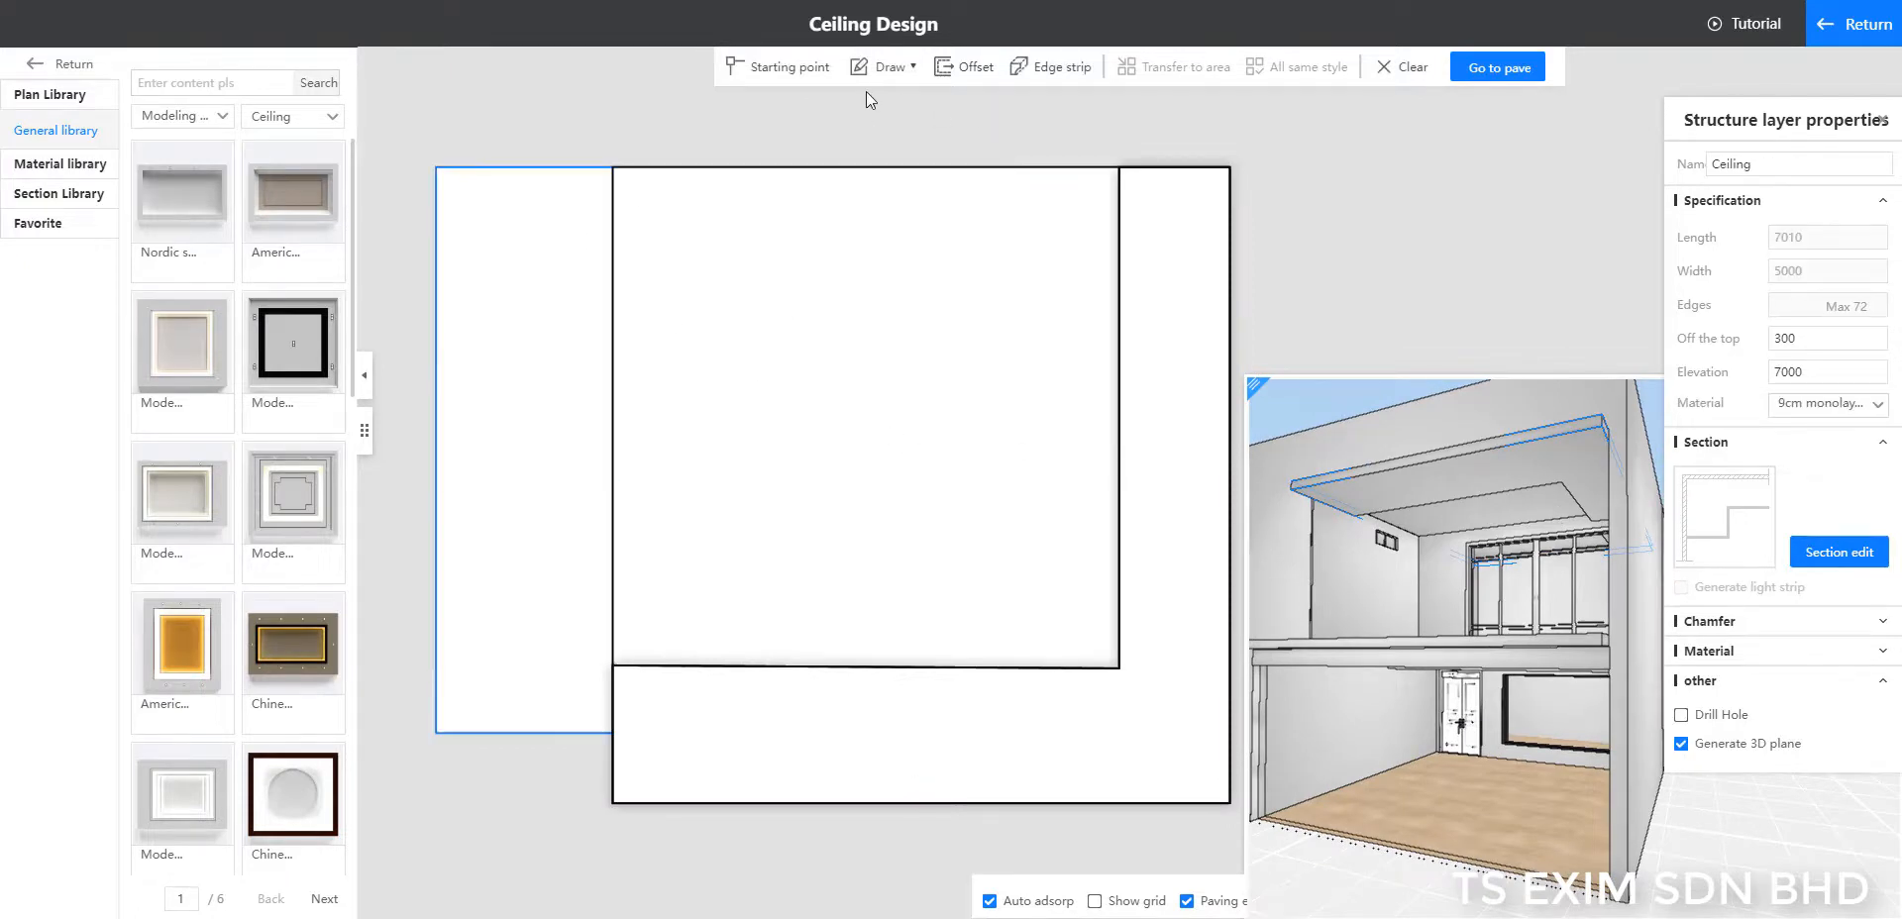
{"action": "left_click", "coordinate": [889, 67]}
{"action": "left_click", "coordinate": [891, 99]}
{"action": "left_click", "coordinate": [637, 192]}
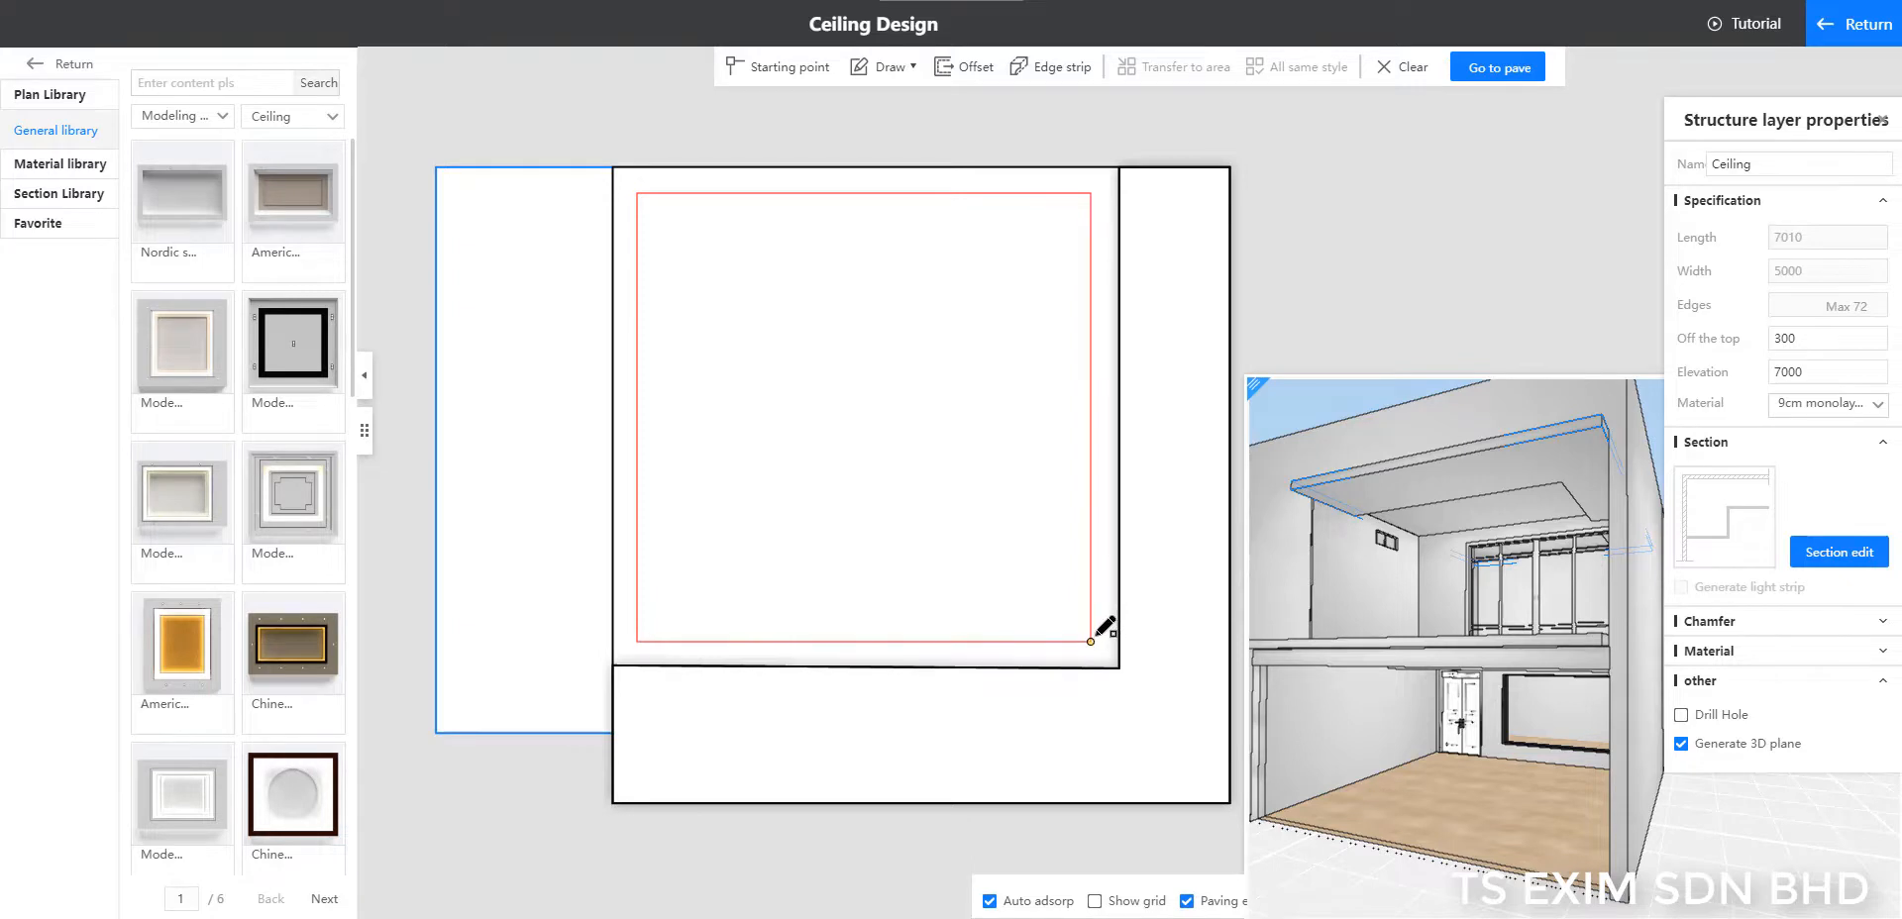
{"action": "left_click", "coordinate": [1094, 641]}
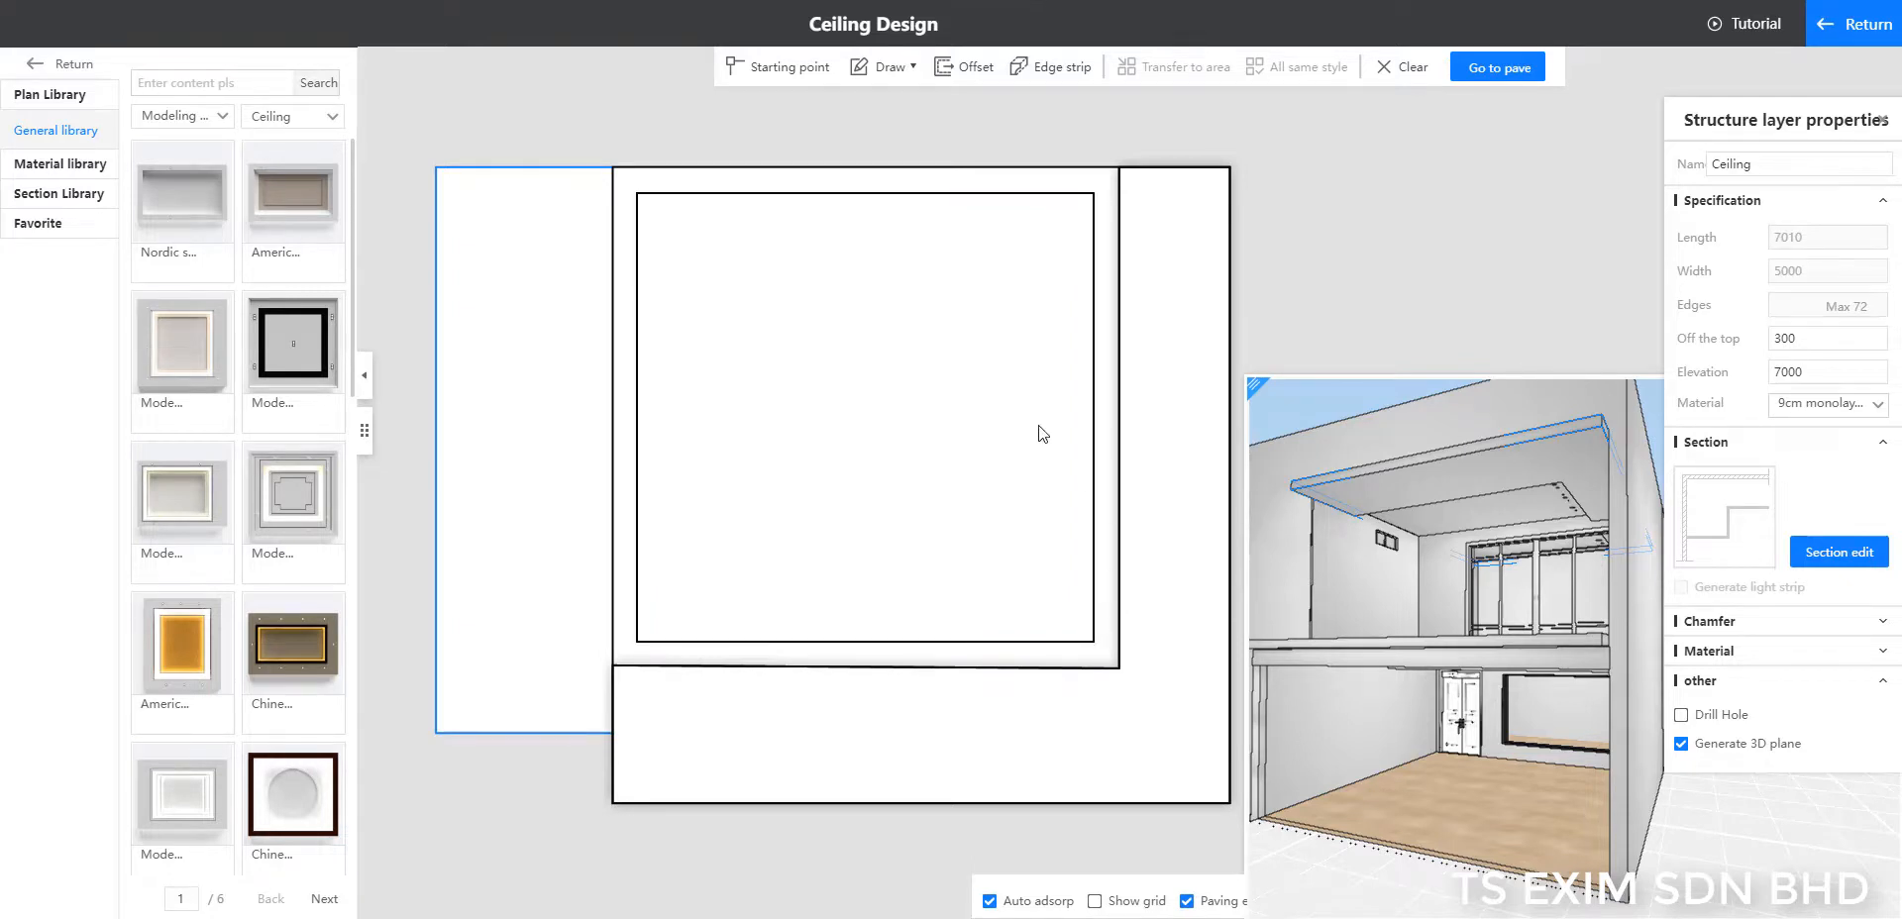
Step: Set the new inner rectangle's elevation to 6850 mm
{"action": "left_click", "coordinate": [936, 387]}
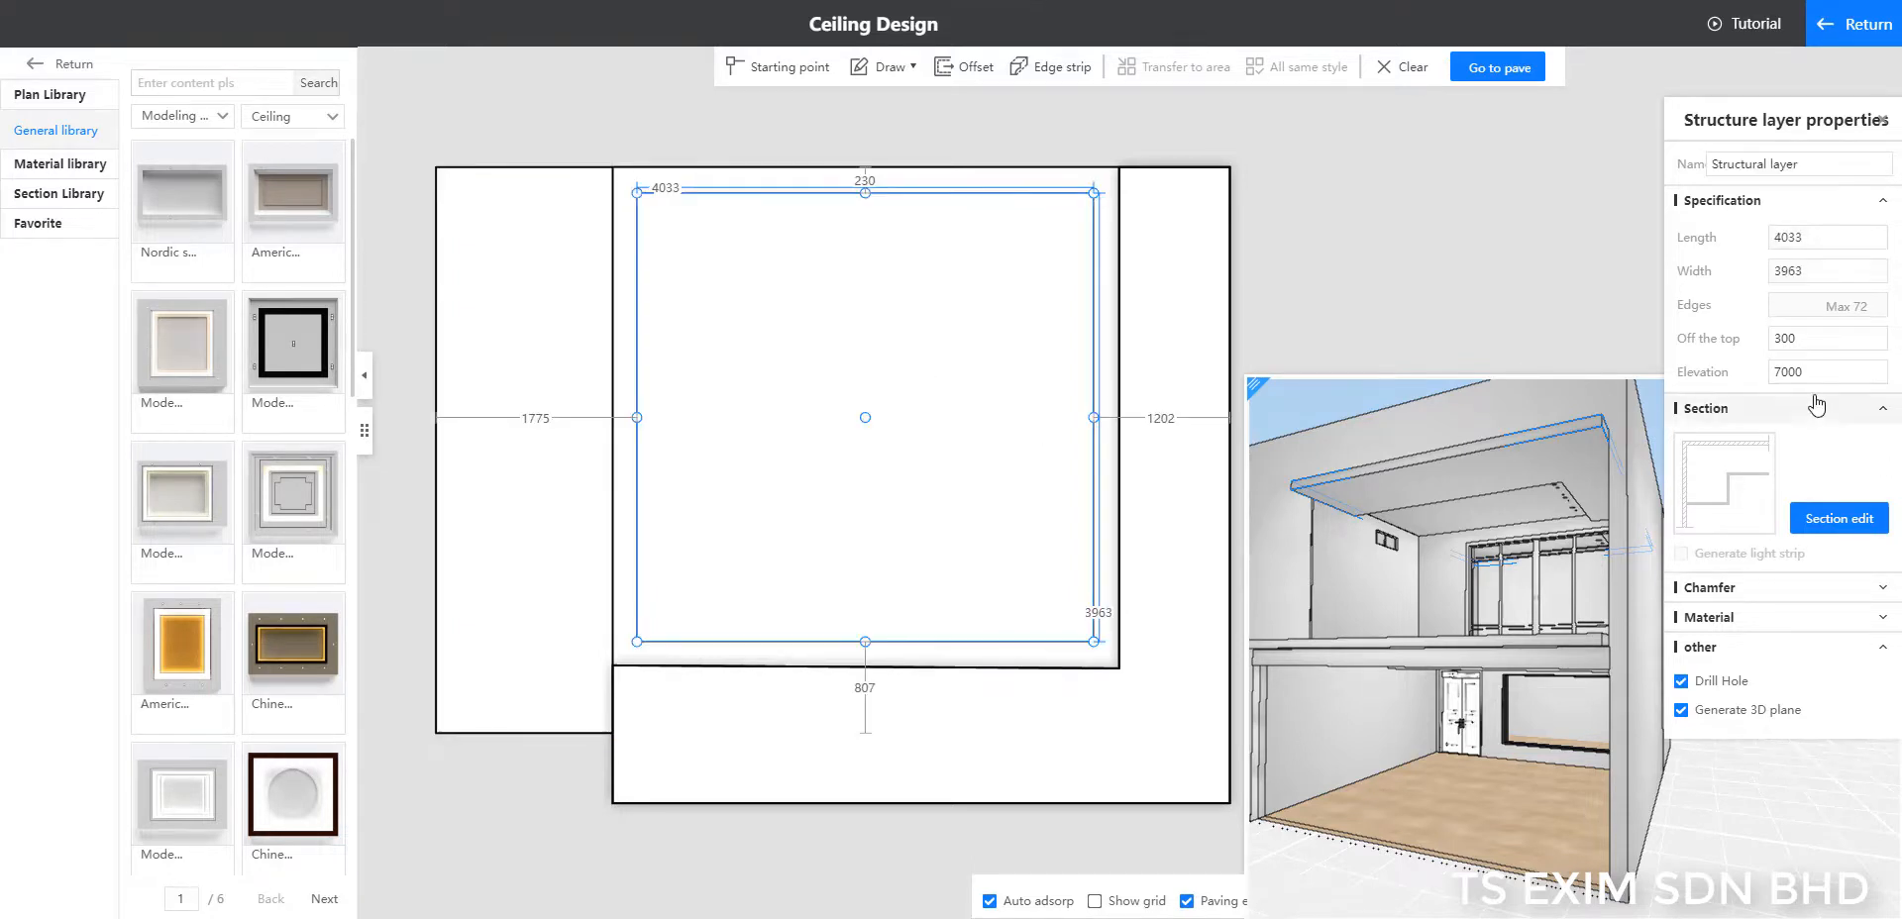
{"action": "left_click_drag", "start_coordinate": [1805, 371], "coordinate": [1746, 370]}
{"action": "type", "text": "68"}
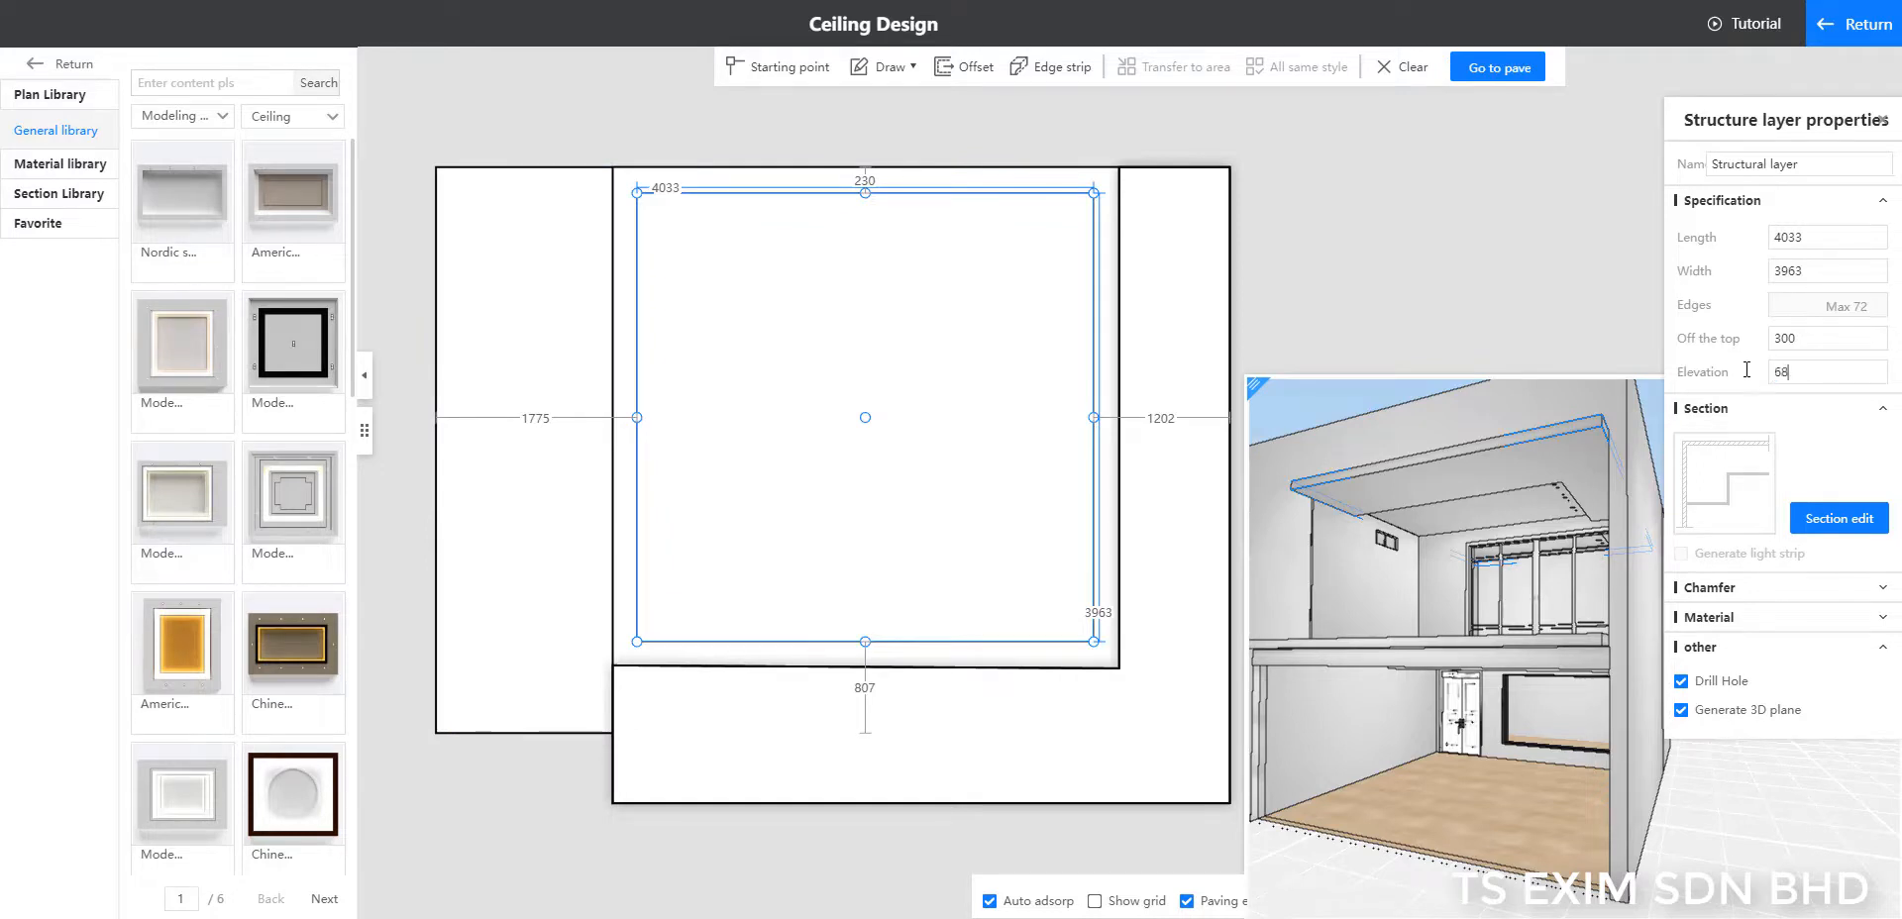
{"action": "type", "text": "50"}
{"action": "key", "text": "Return"}
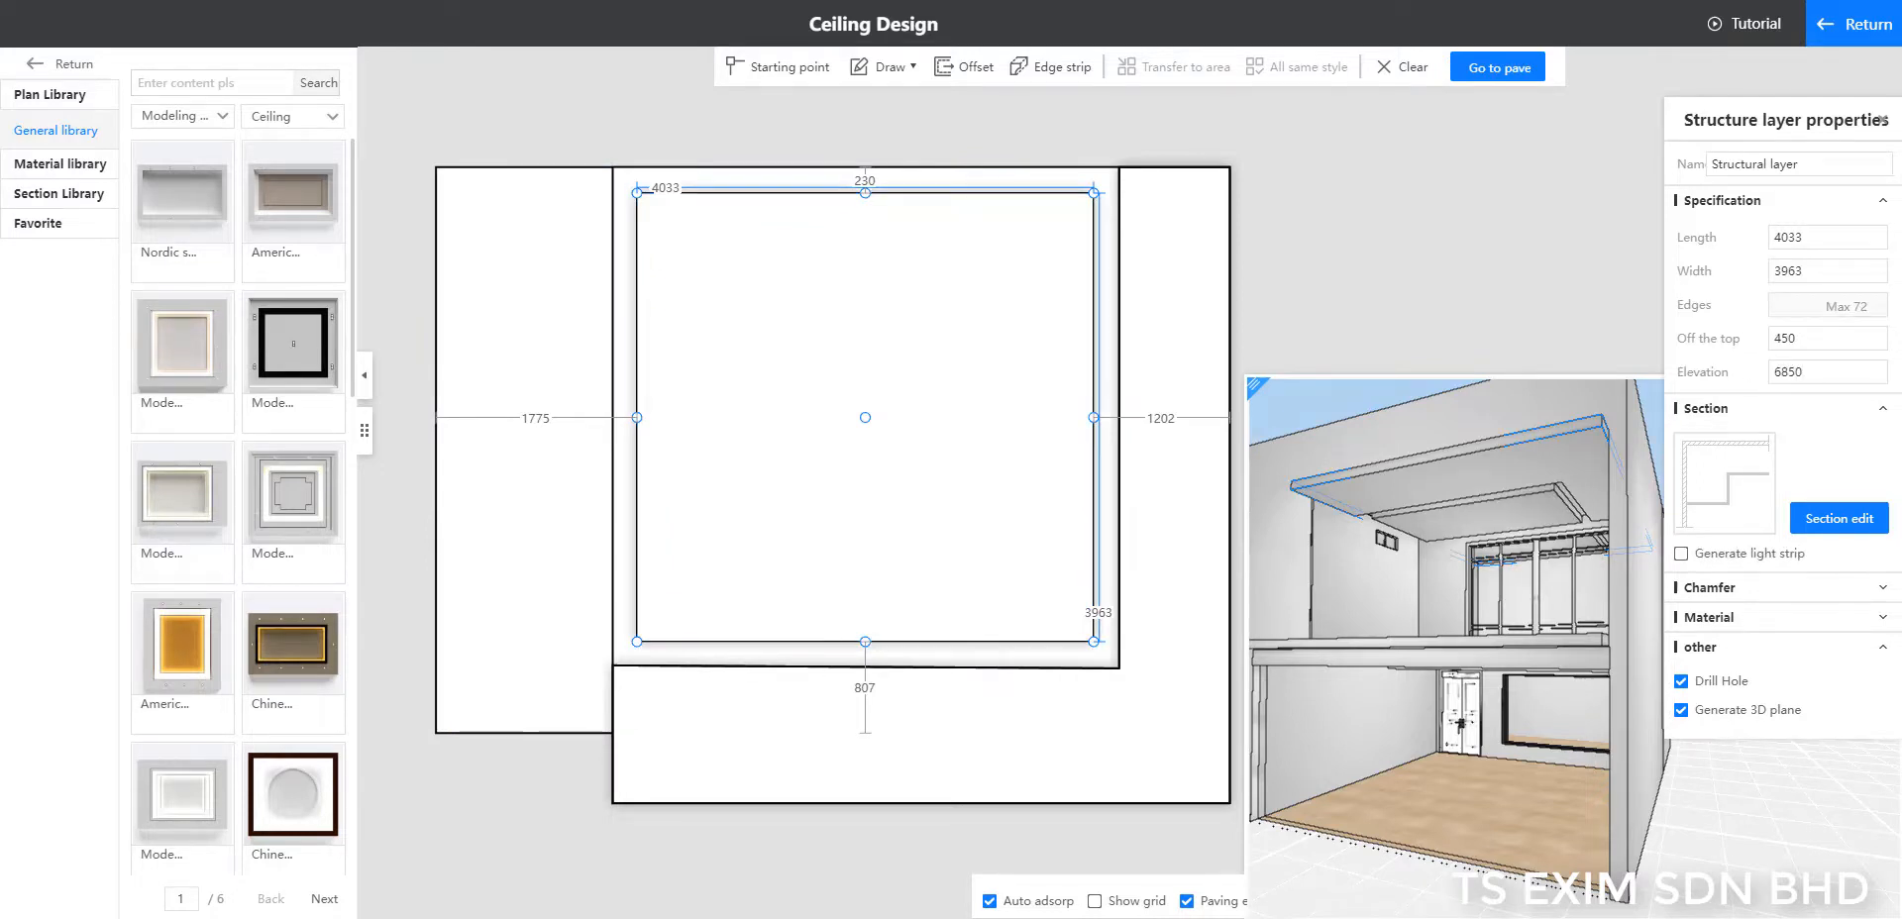
Step: Extend the inner rectangle's left edge by setting its distance from the ceiling's left boundary to 1560 mm
{"action": "scroll", "coordinate": [1144, 270], "scroll_direction": "up", "scroll_amount": 2}
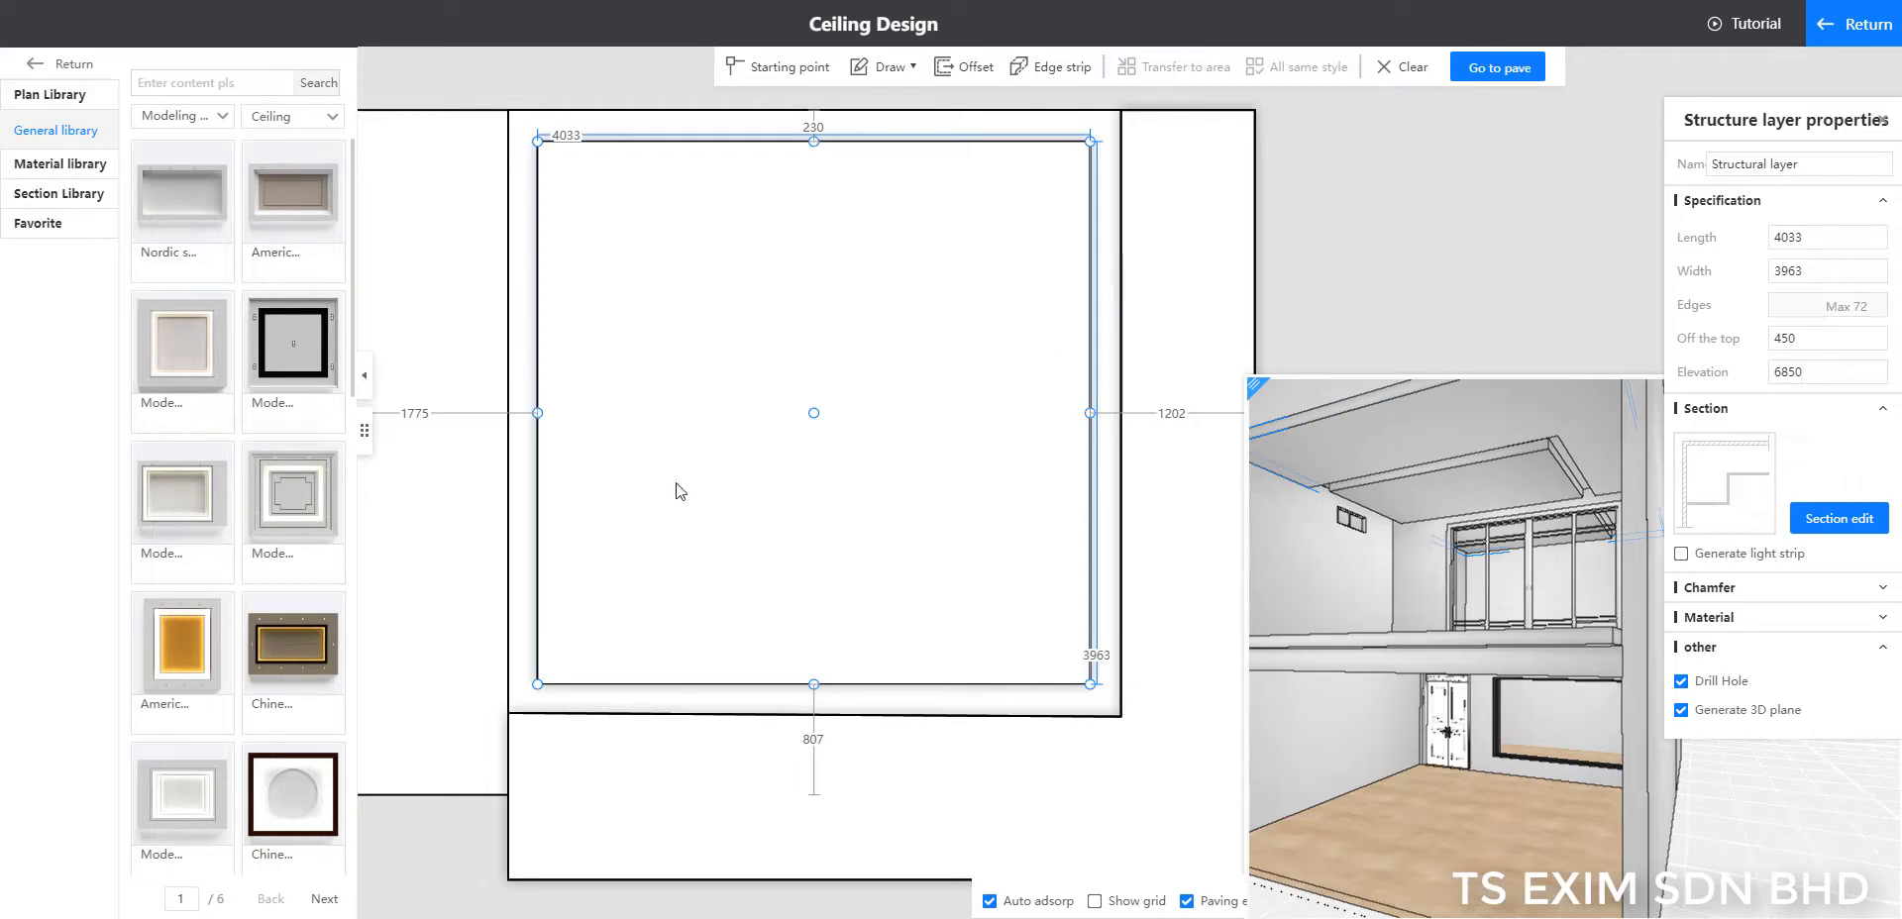
{"action": "left_click", "coordinate": [612, 417]}
{"action": "left_click", "coordinate": [662, 410]}
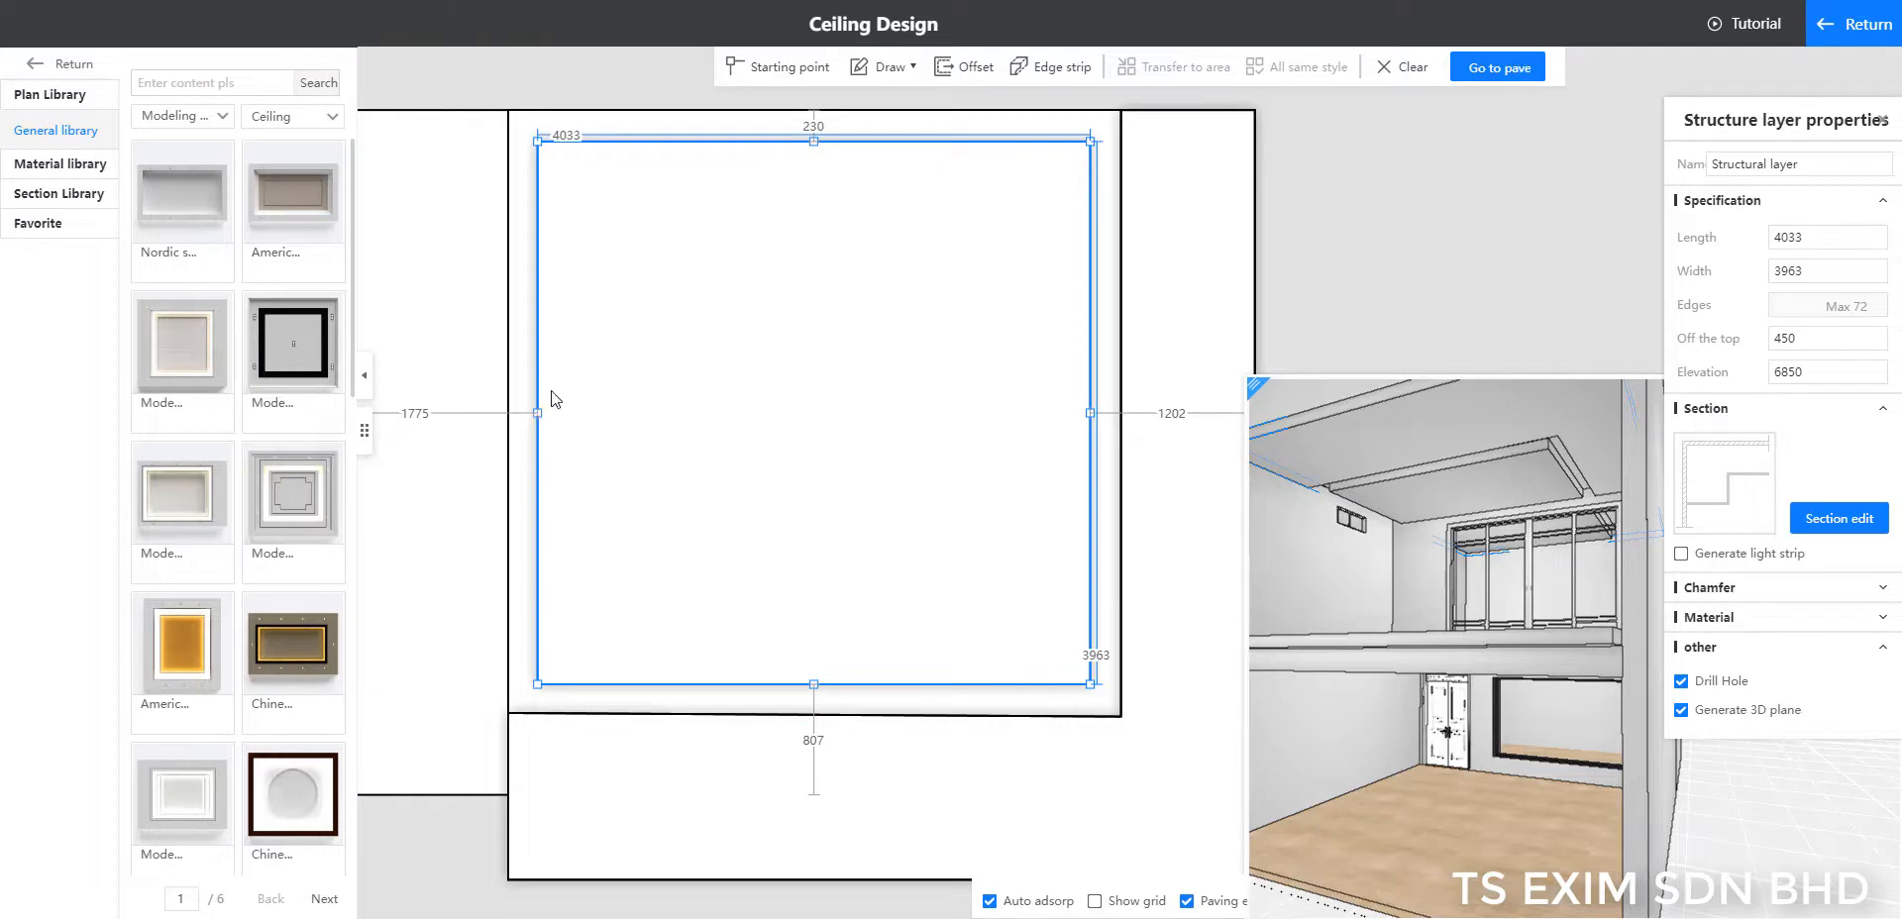
{"action": "scroll", "coordinate": [590, 426], "scroll_direction": "down", "scroll_amount": 2}
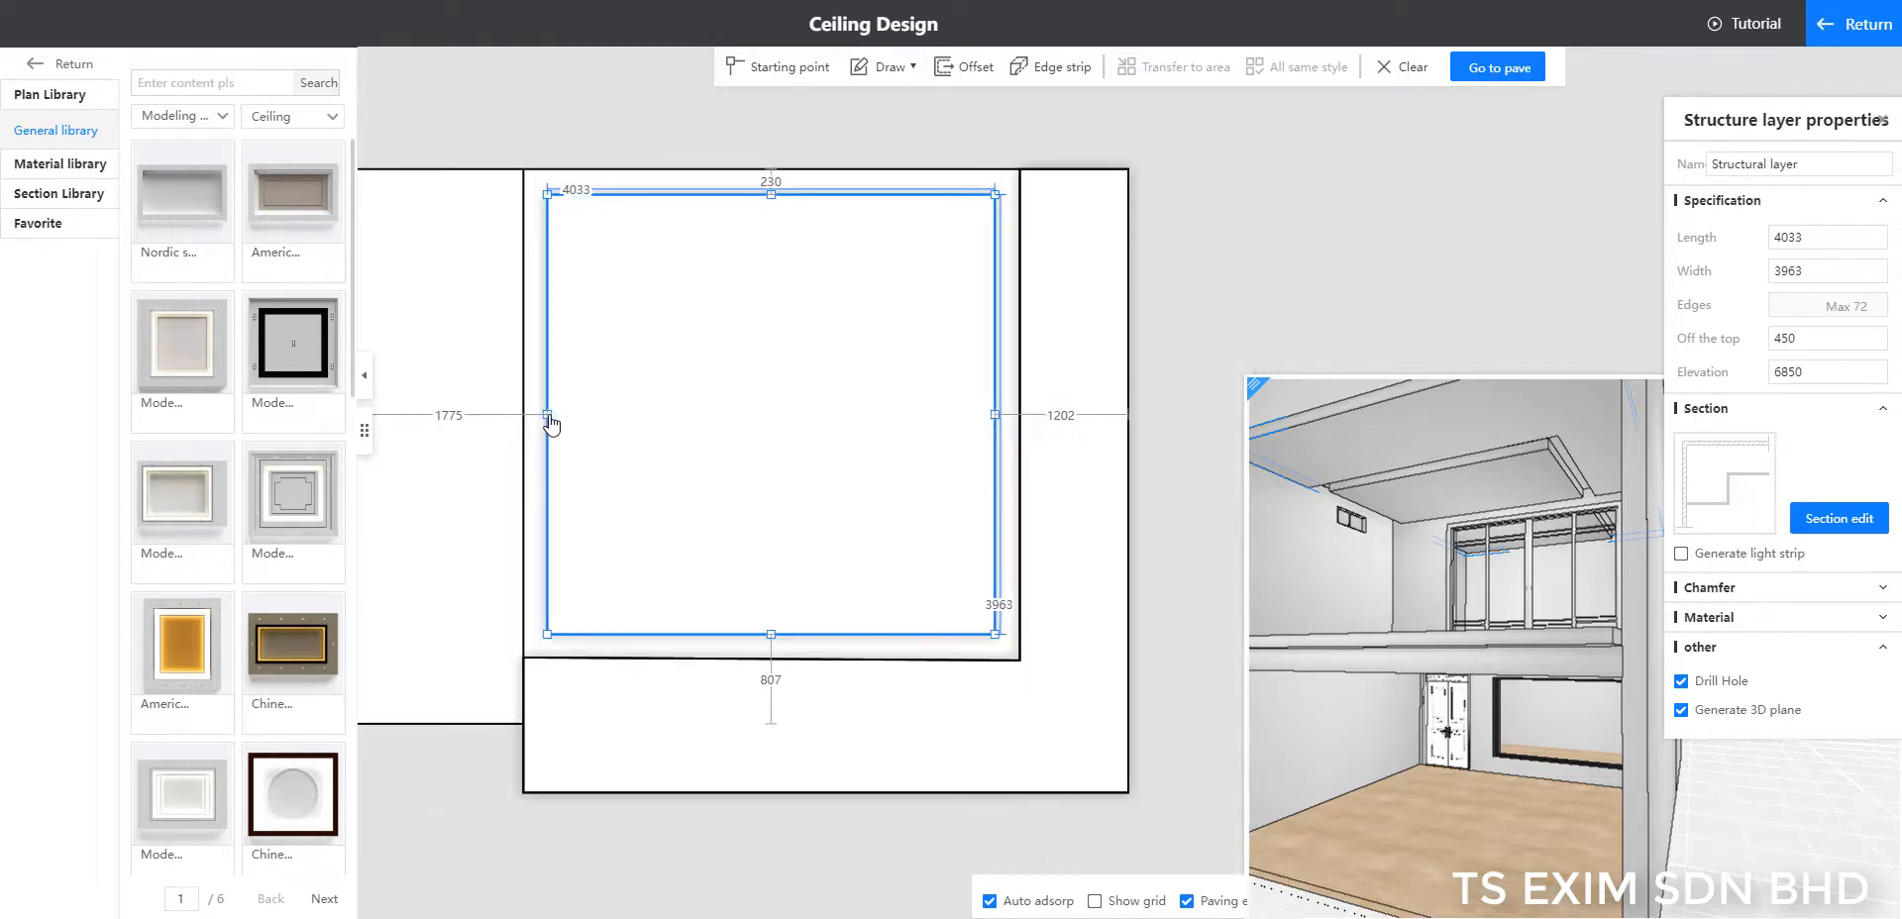
{"action": "scroll", "coordinate": [726, 421], "scroll_direction": "down", "scroll_amount": 2}
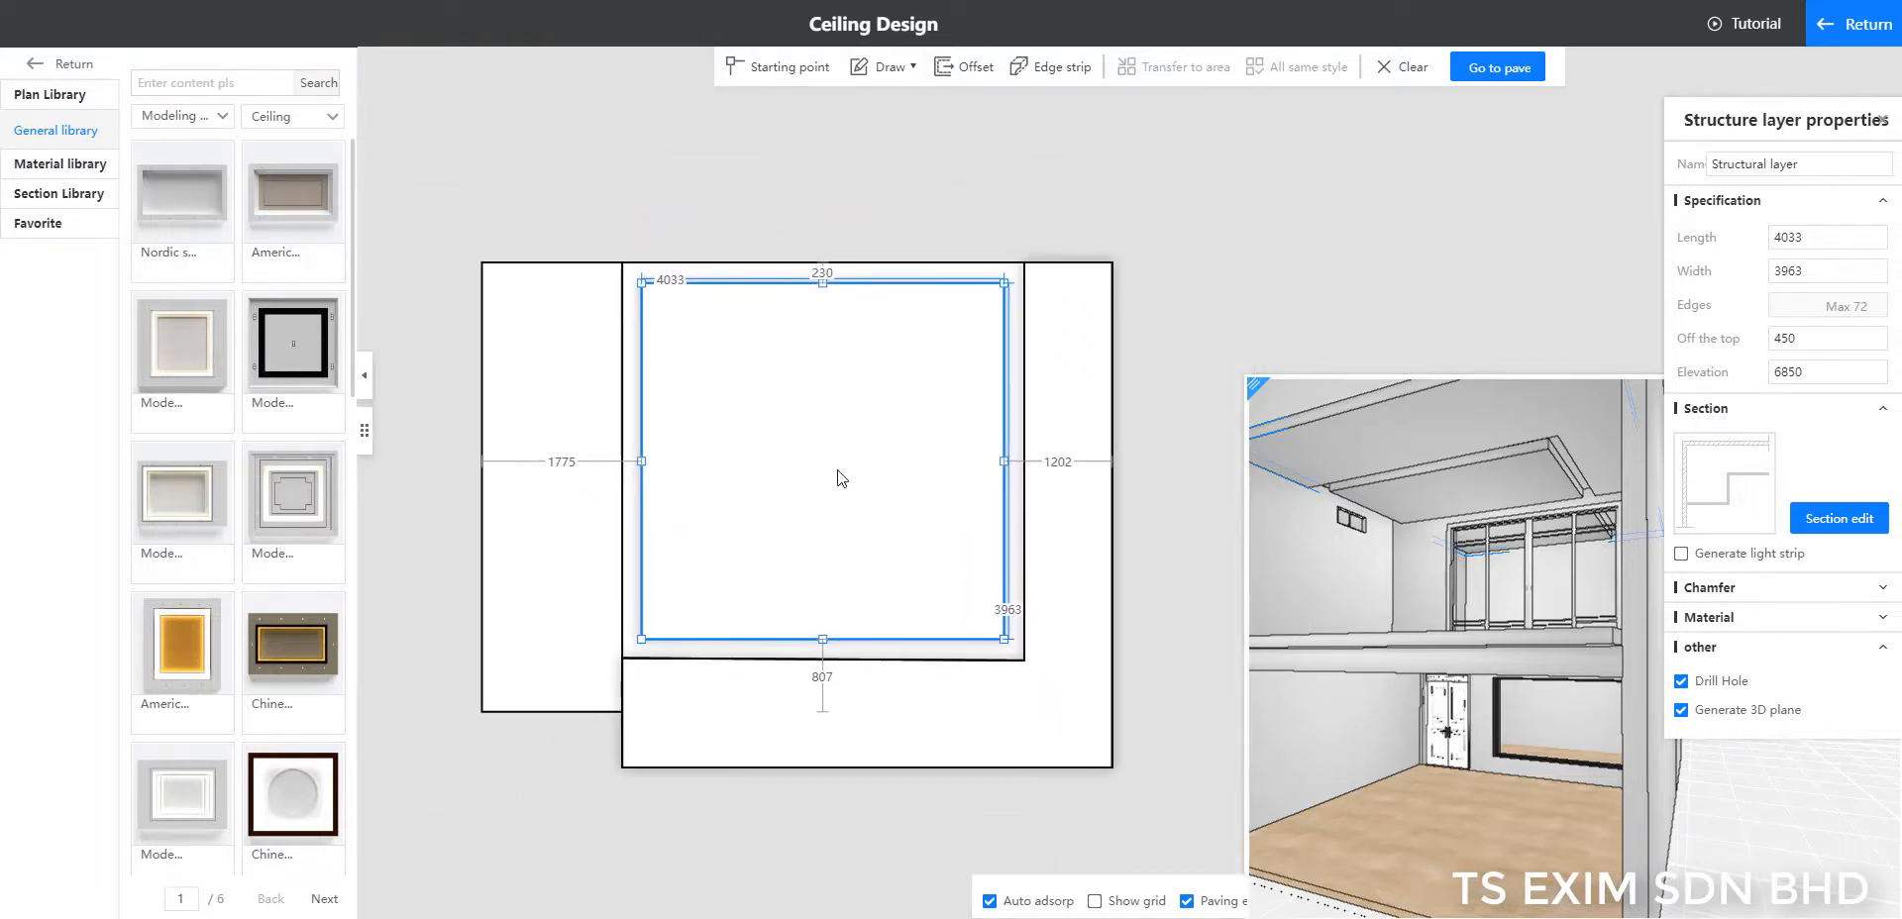
{"action": "scroll", "coordinate": [672, 481], "scroll_direction": "up", "scroll_amount": 2}
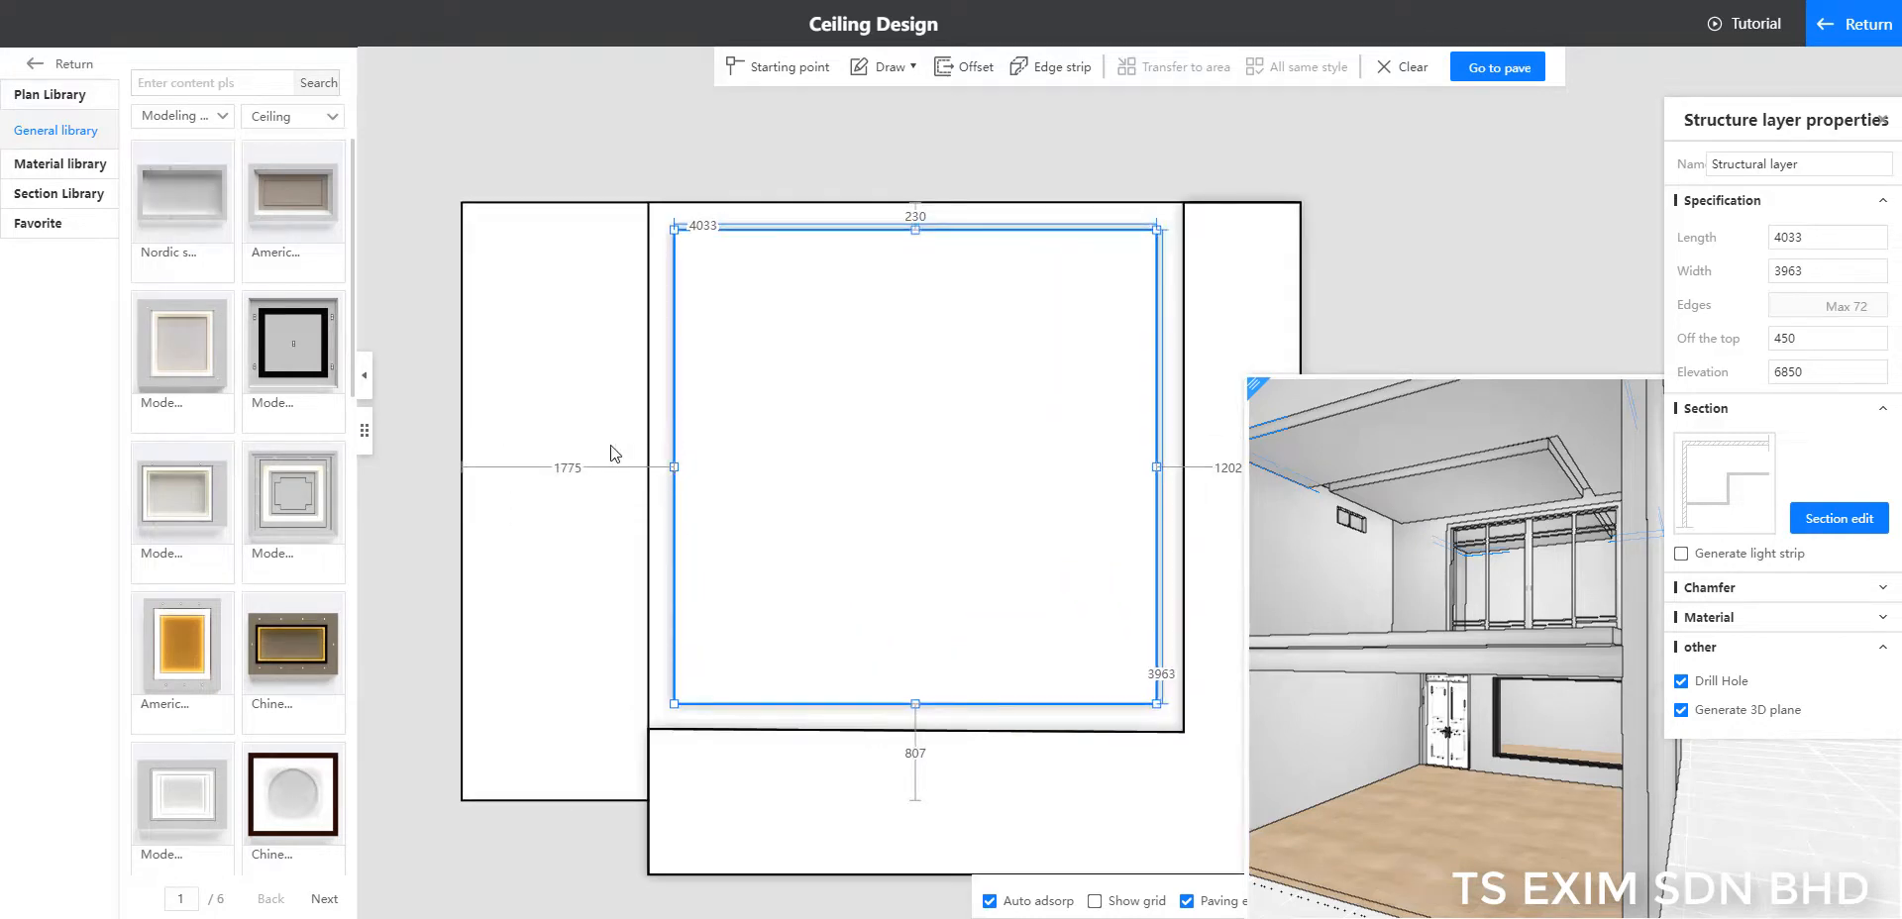
{"action": "left_click", "coordinate": [583, 467]}
{"action": "type", "text": "1"}
{"action": "key", "text": "Return"}
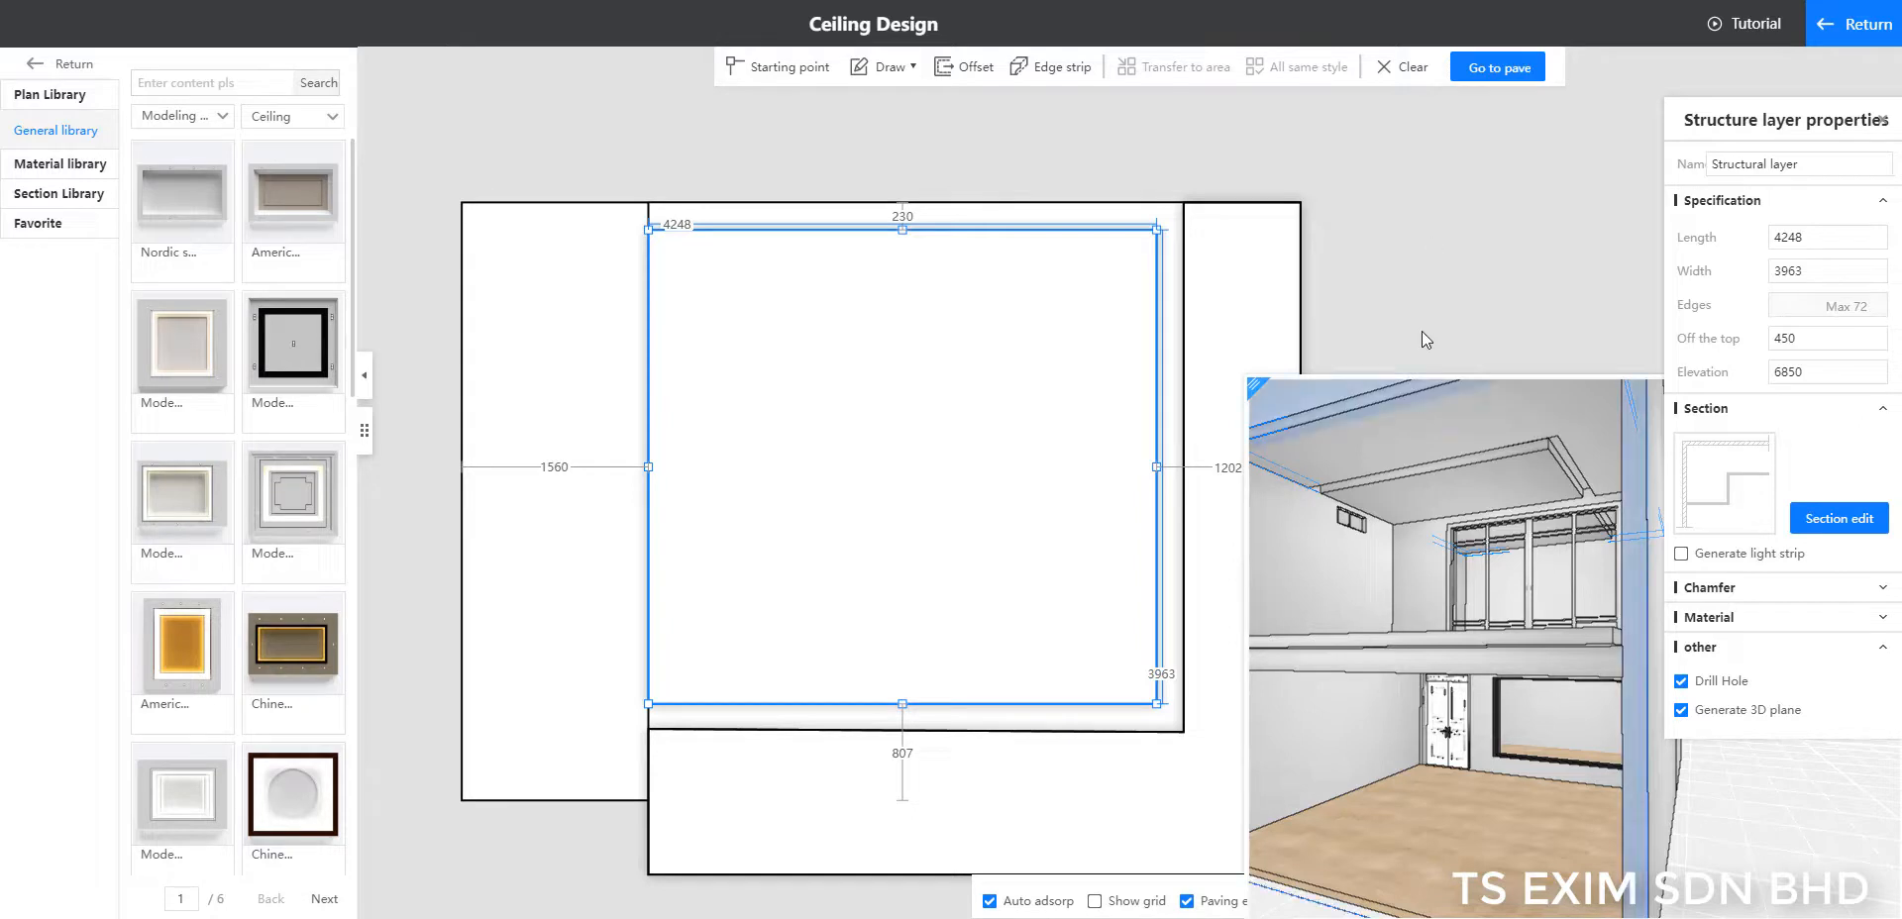
Step: Select the L-shaped layer's vertical inner edge beside the rectangle and open its elevation properties
{"action": "left_click", "coordinate": [1185, 327]}
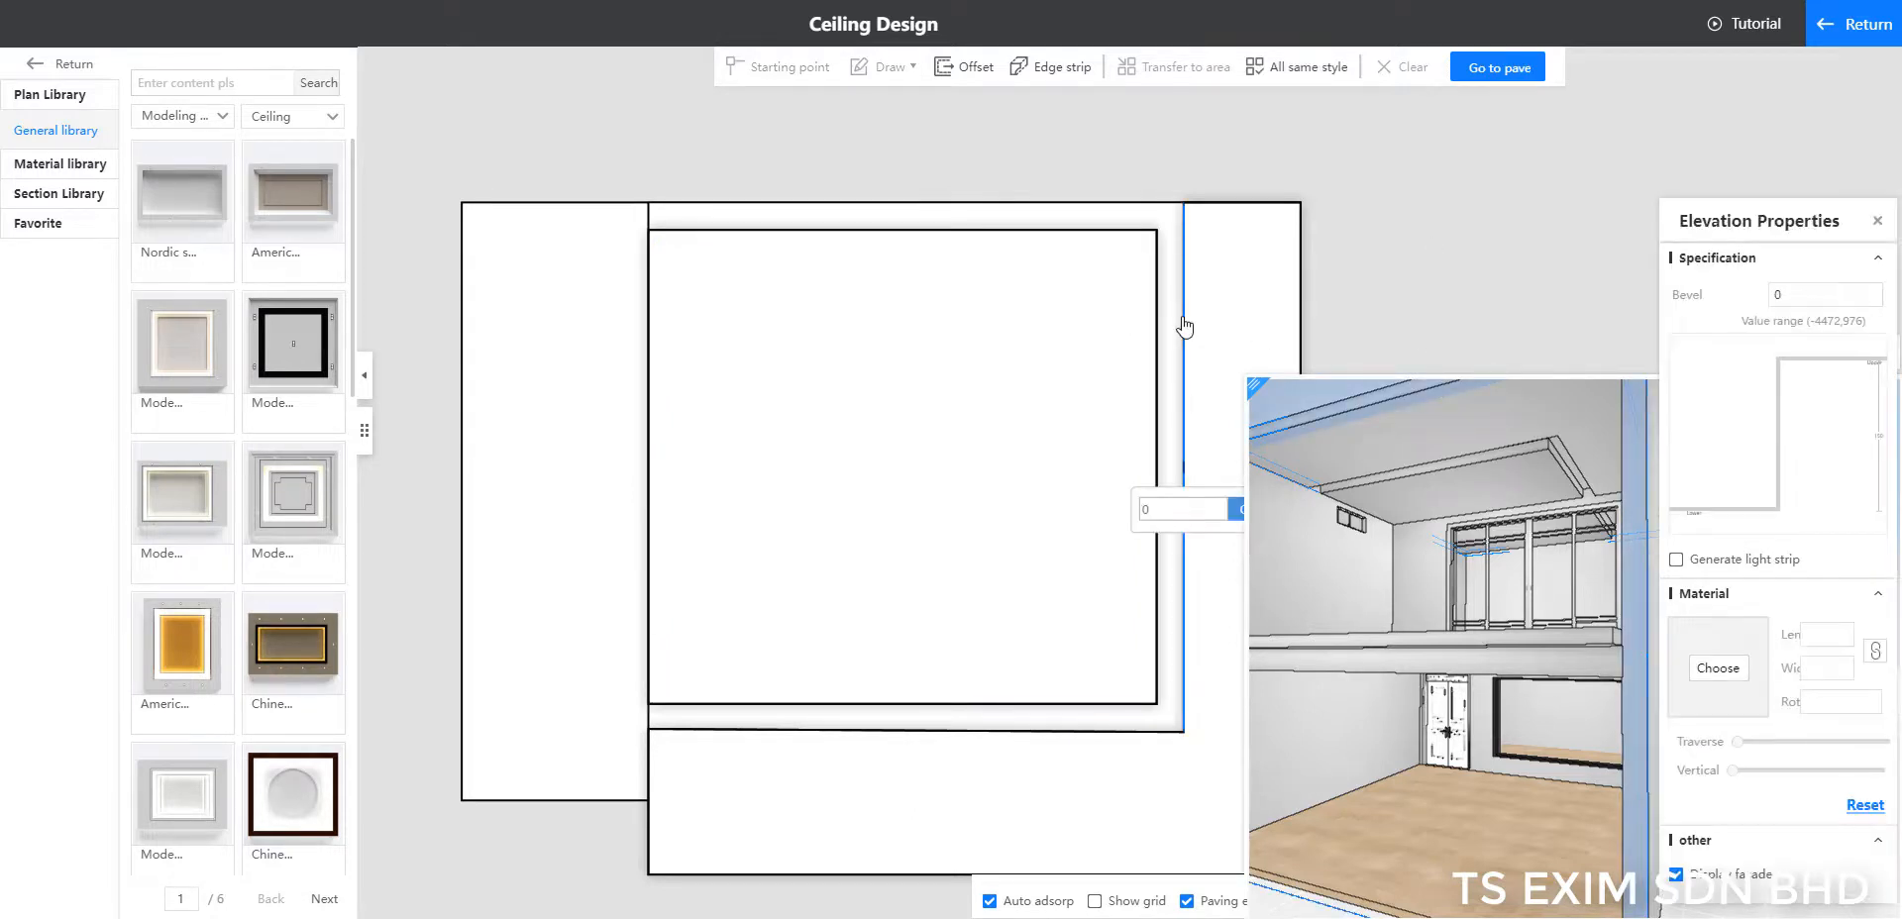
Step: Generate light strips on the ceiling edges along the right and lower sides of the inner panel, and return to the 3D view
{"action": "left_click", "coordinate": [1676, 561]}
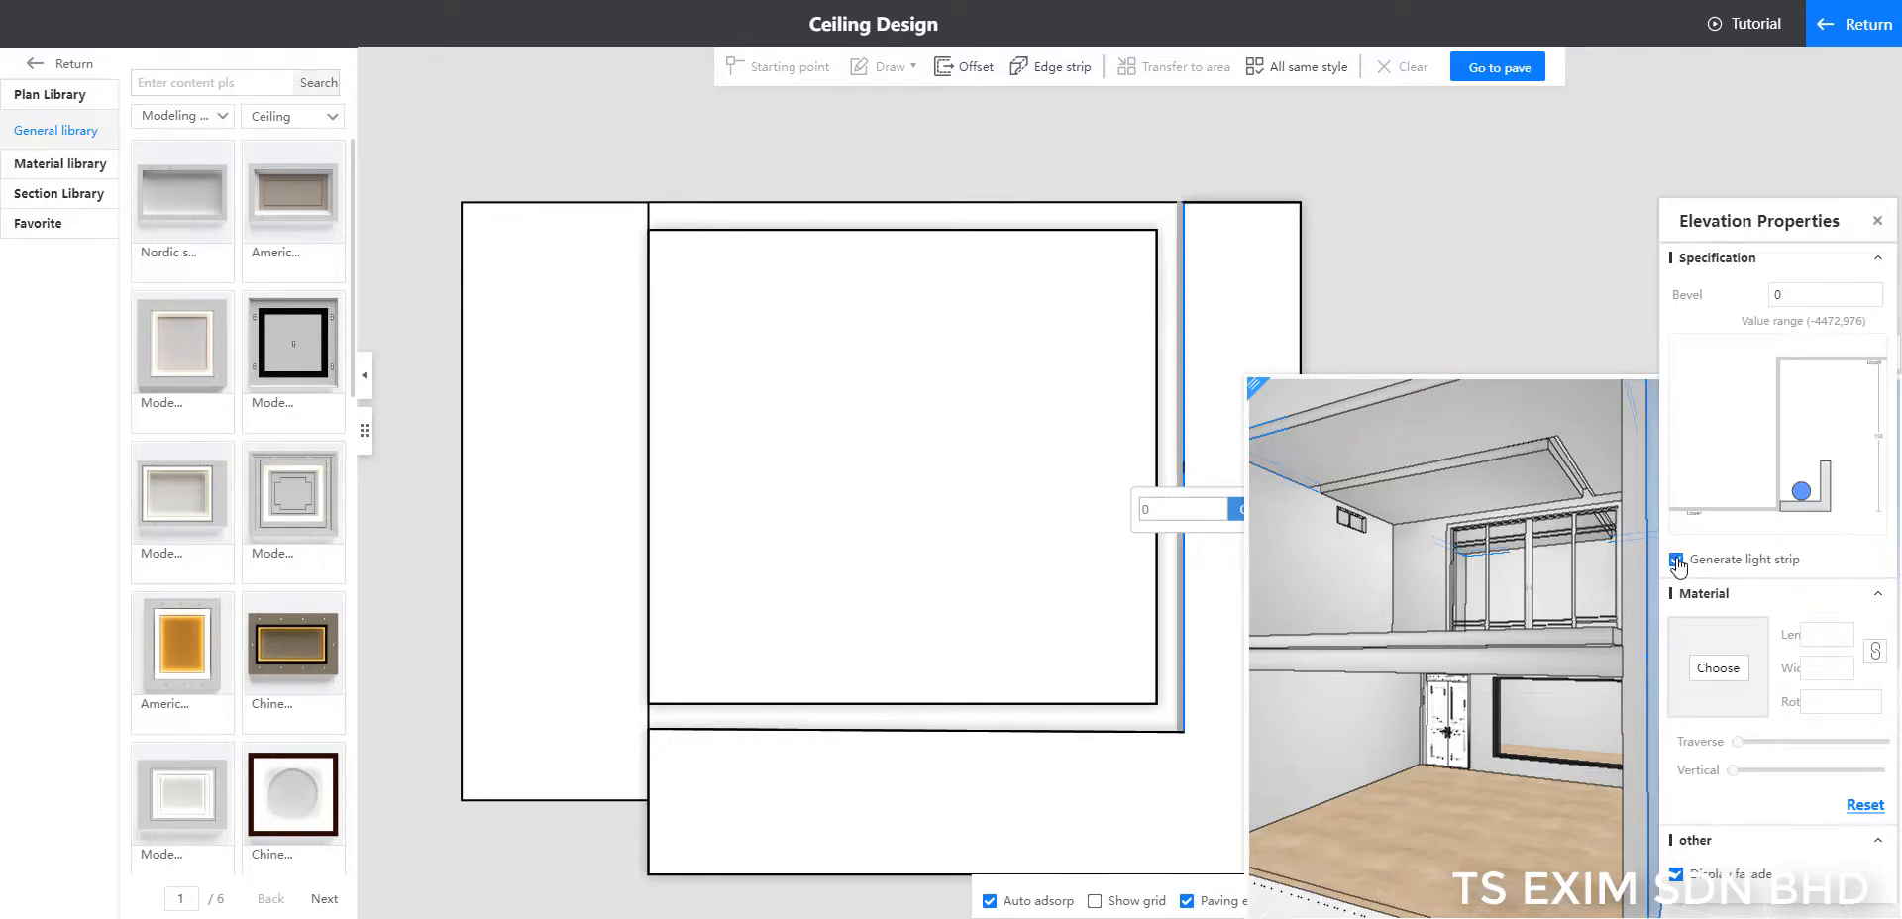
{"action": "left_click", "coordinate": [1167, 732]}
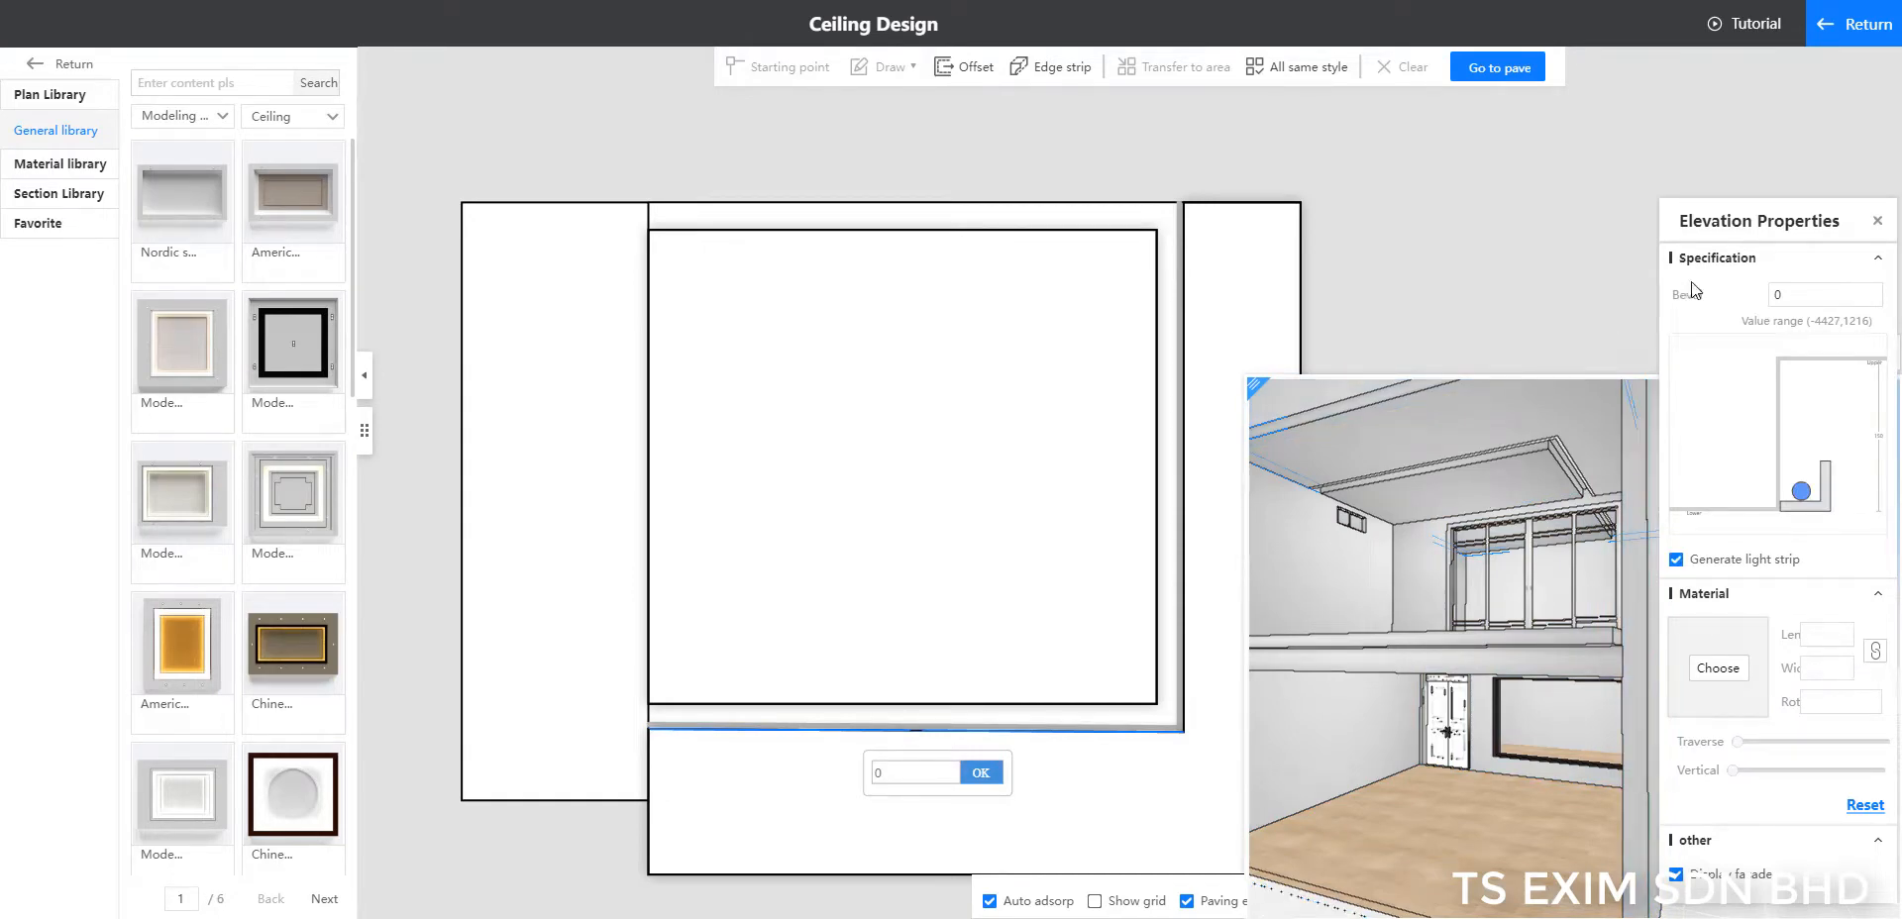
{"action": "left_click", "coordinate": [1847, 24]}
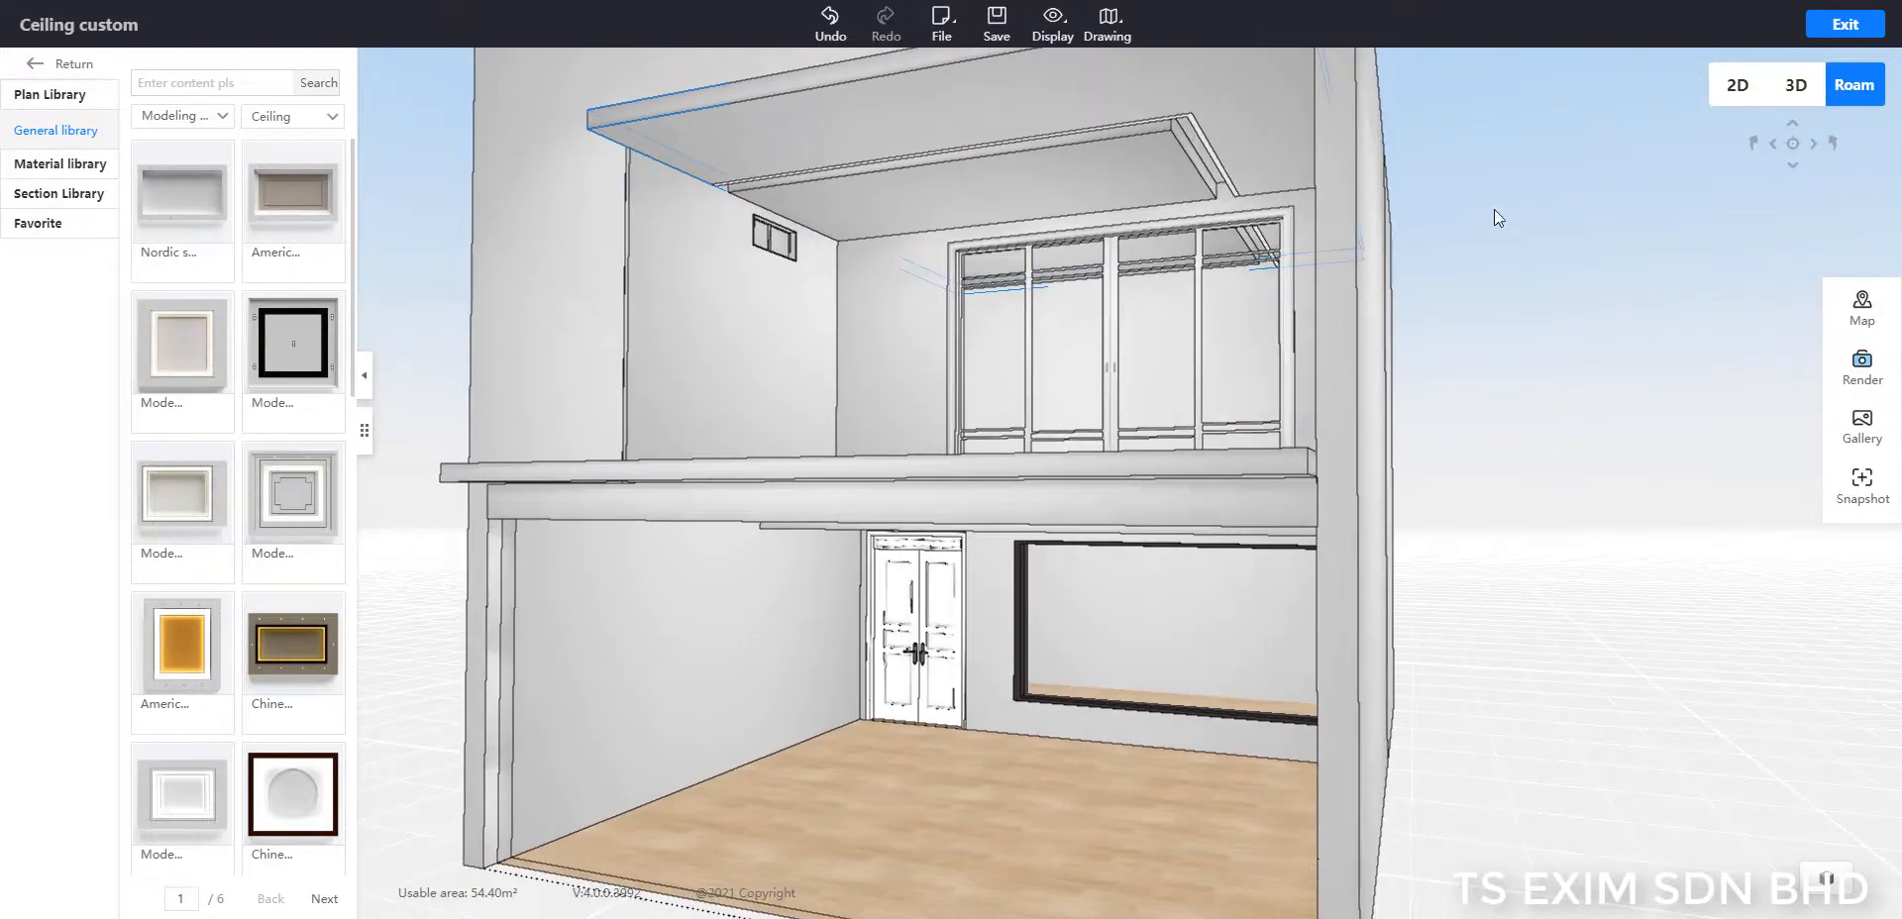
Step: Reopen the upper-floor ceiling for editing and open the section properties of the light-strip edge below the inner panel
{"action": "double_click", "coordinate": [1246, 133]}
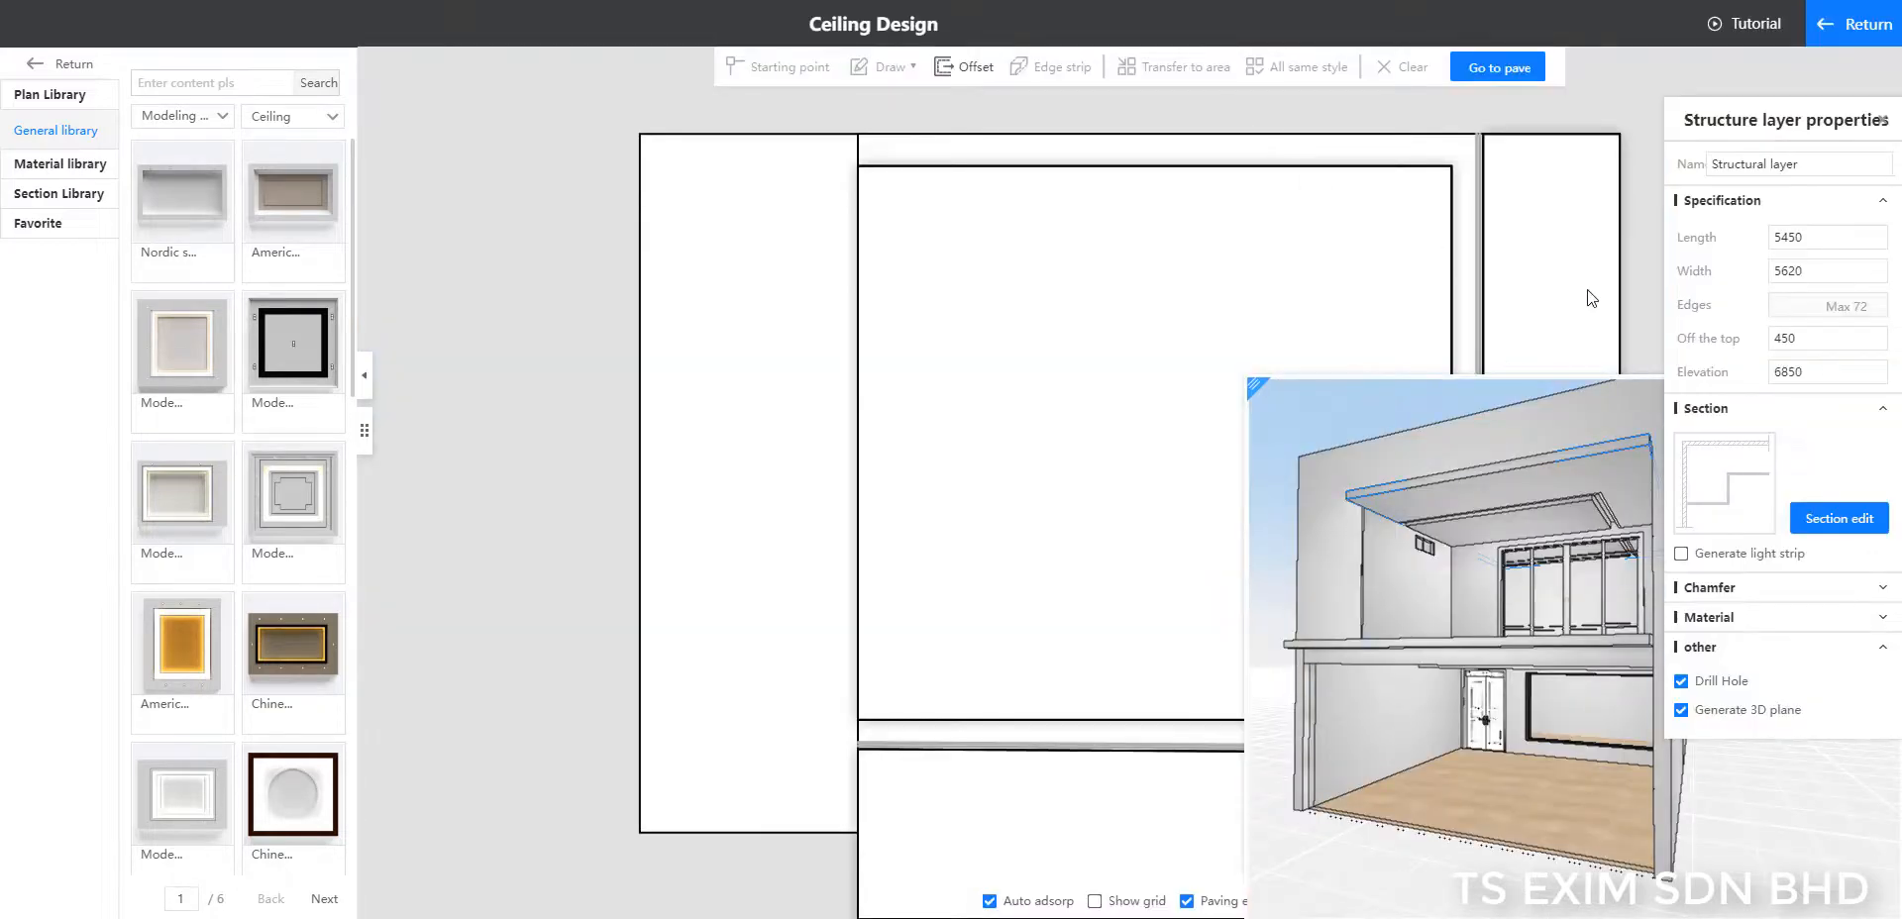
{"action": "left_click_drag", "start_coordinate": [1337, 248], "coordinate": [1139, 148]}
{"action": "scroll", "coordinate": [1218, 346], "scroll_direction": "up", "scroll_amount": 4}
{"action": "scroll", "coordinate": [1569, 509], "scroll_direction": "up", "scroll_amount": 5}
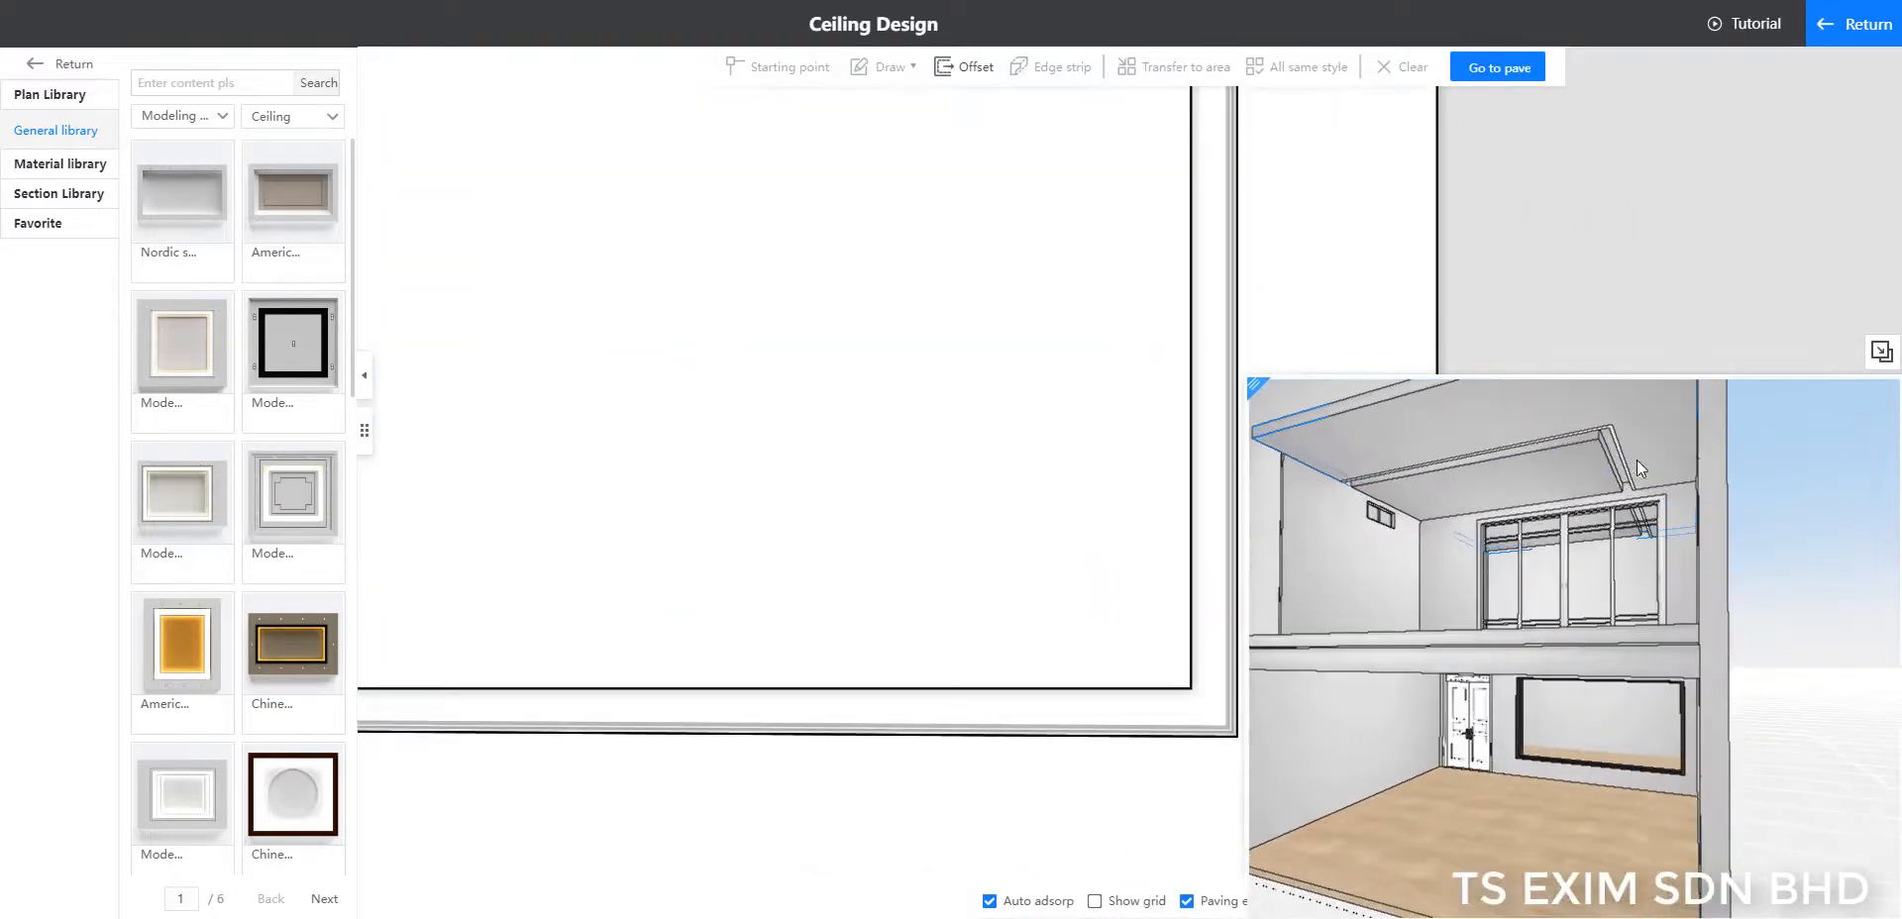
{"action": "left_click_drag", "start_coordinate": [1606, 434], "coordinate": [1563, 506]}
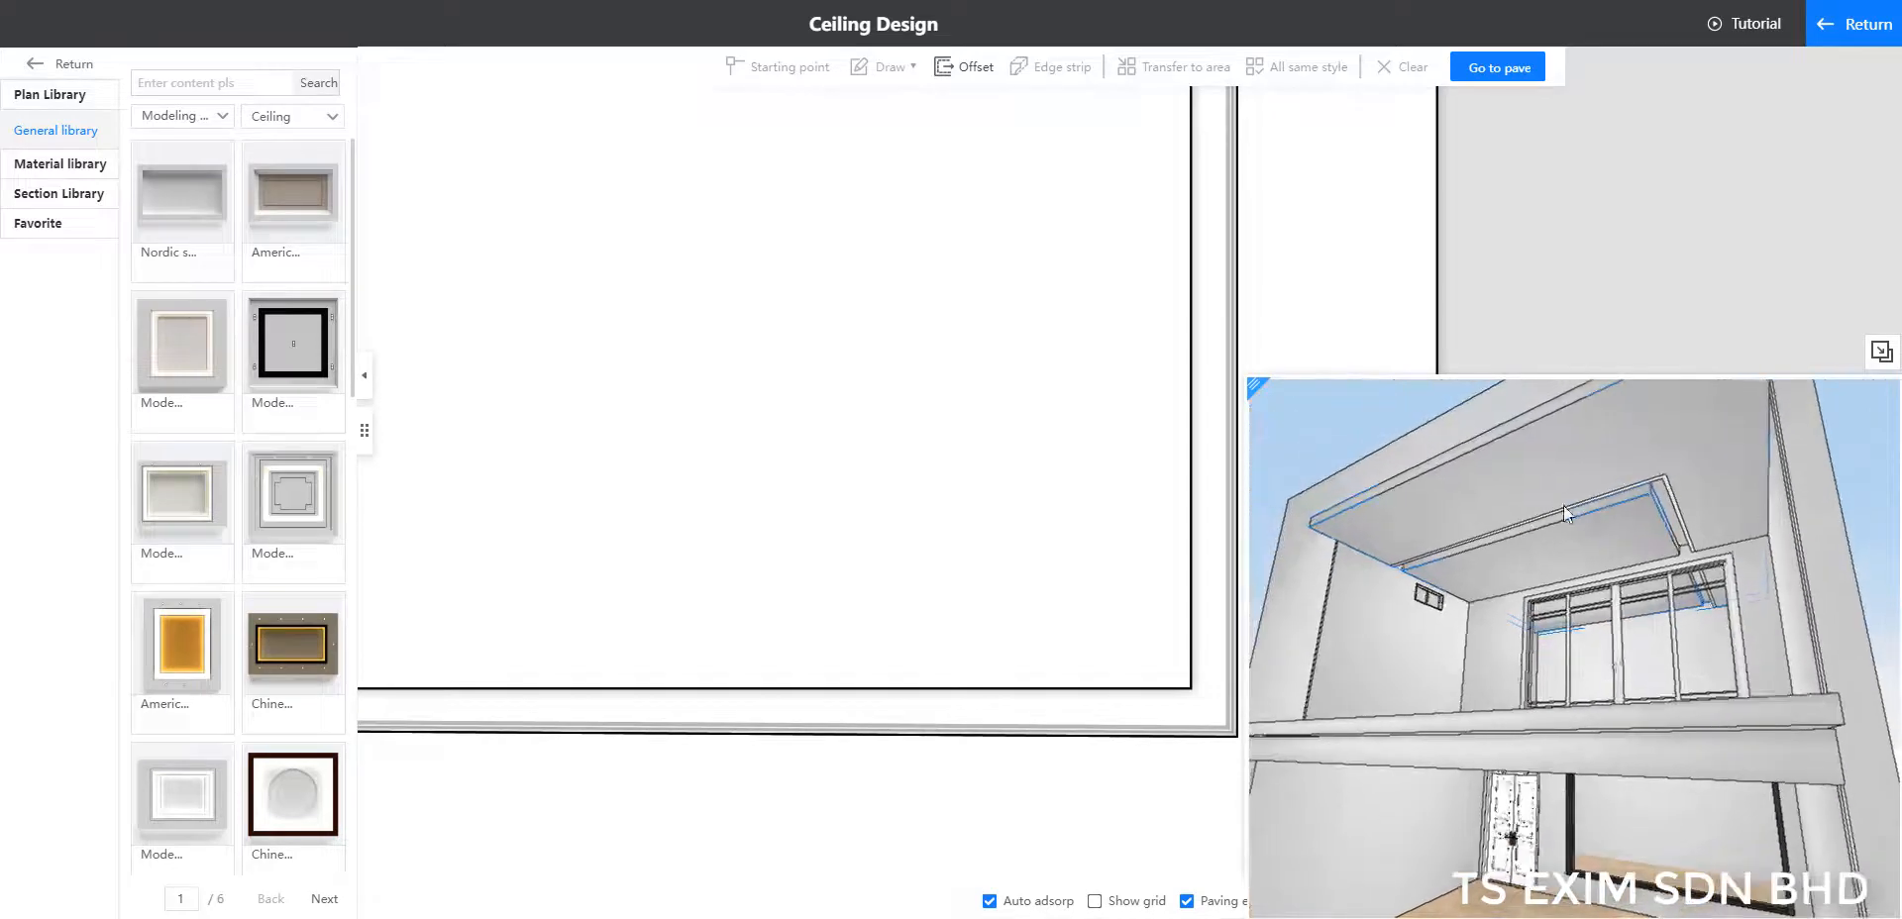
{"action": "scroll", "coordinate": [1347, 535], "scroll_direction": "up", "scroll_amount": 5}
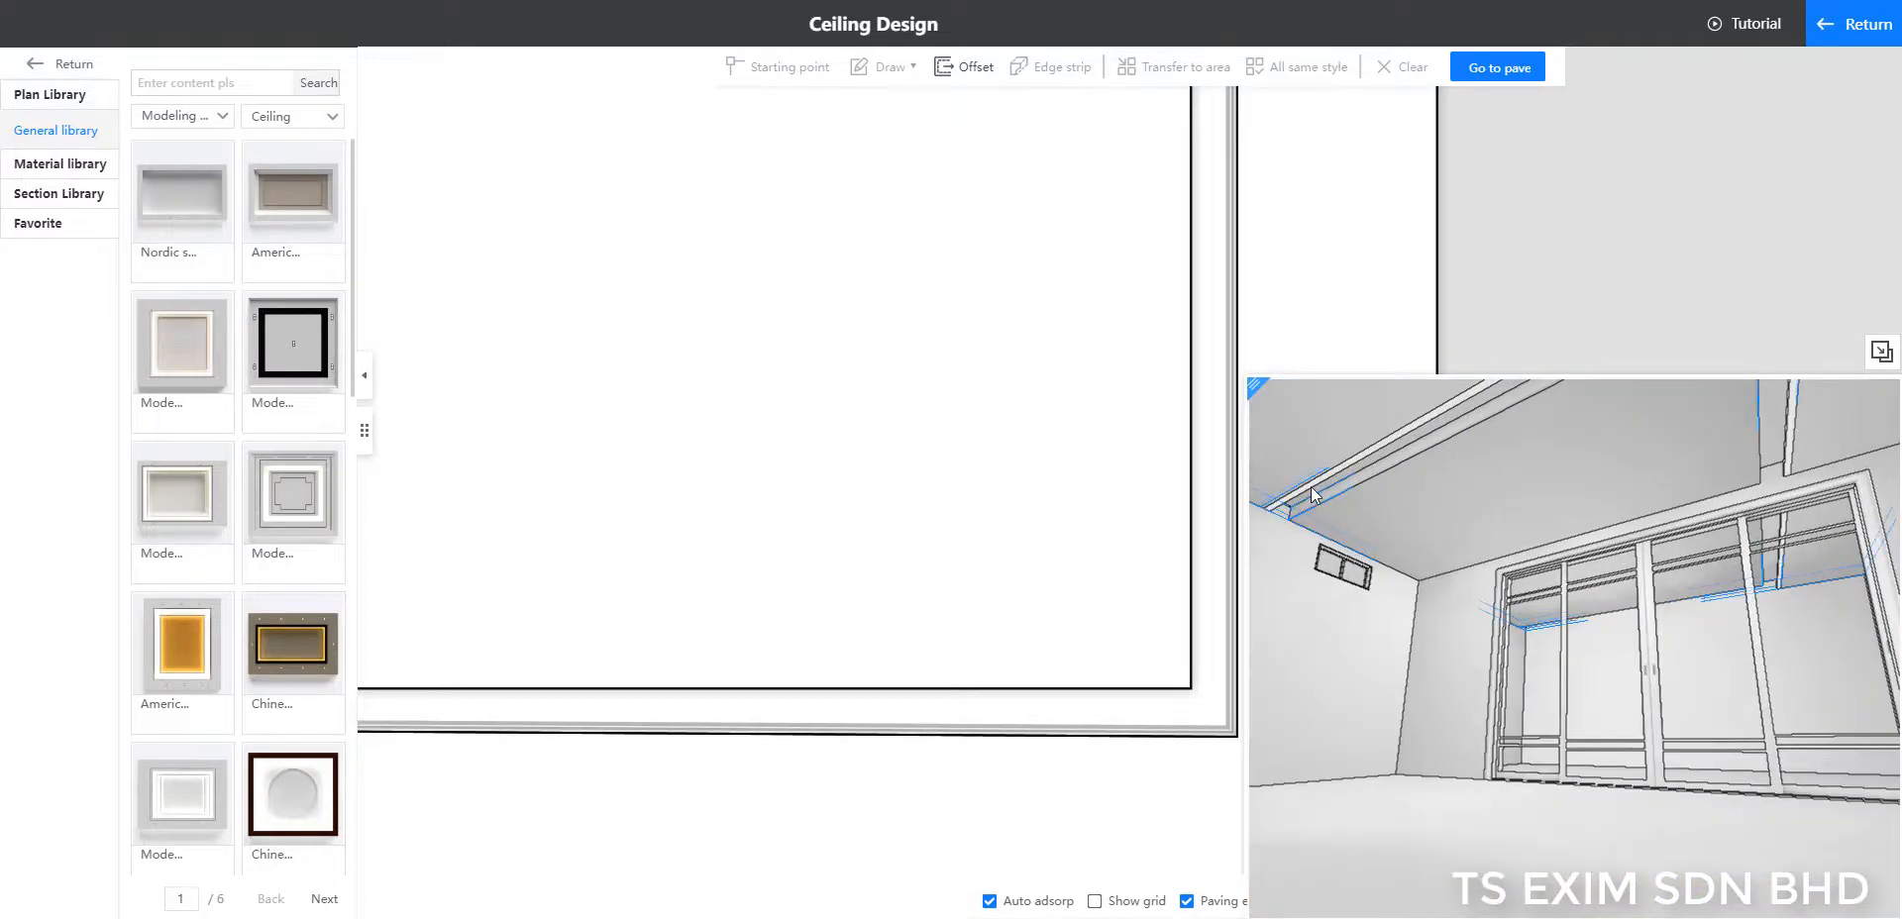
{"action": "left_click", "coordinate": [1310, 486]}
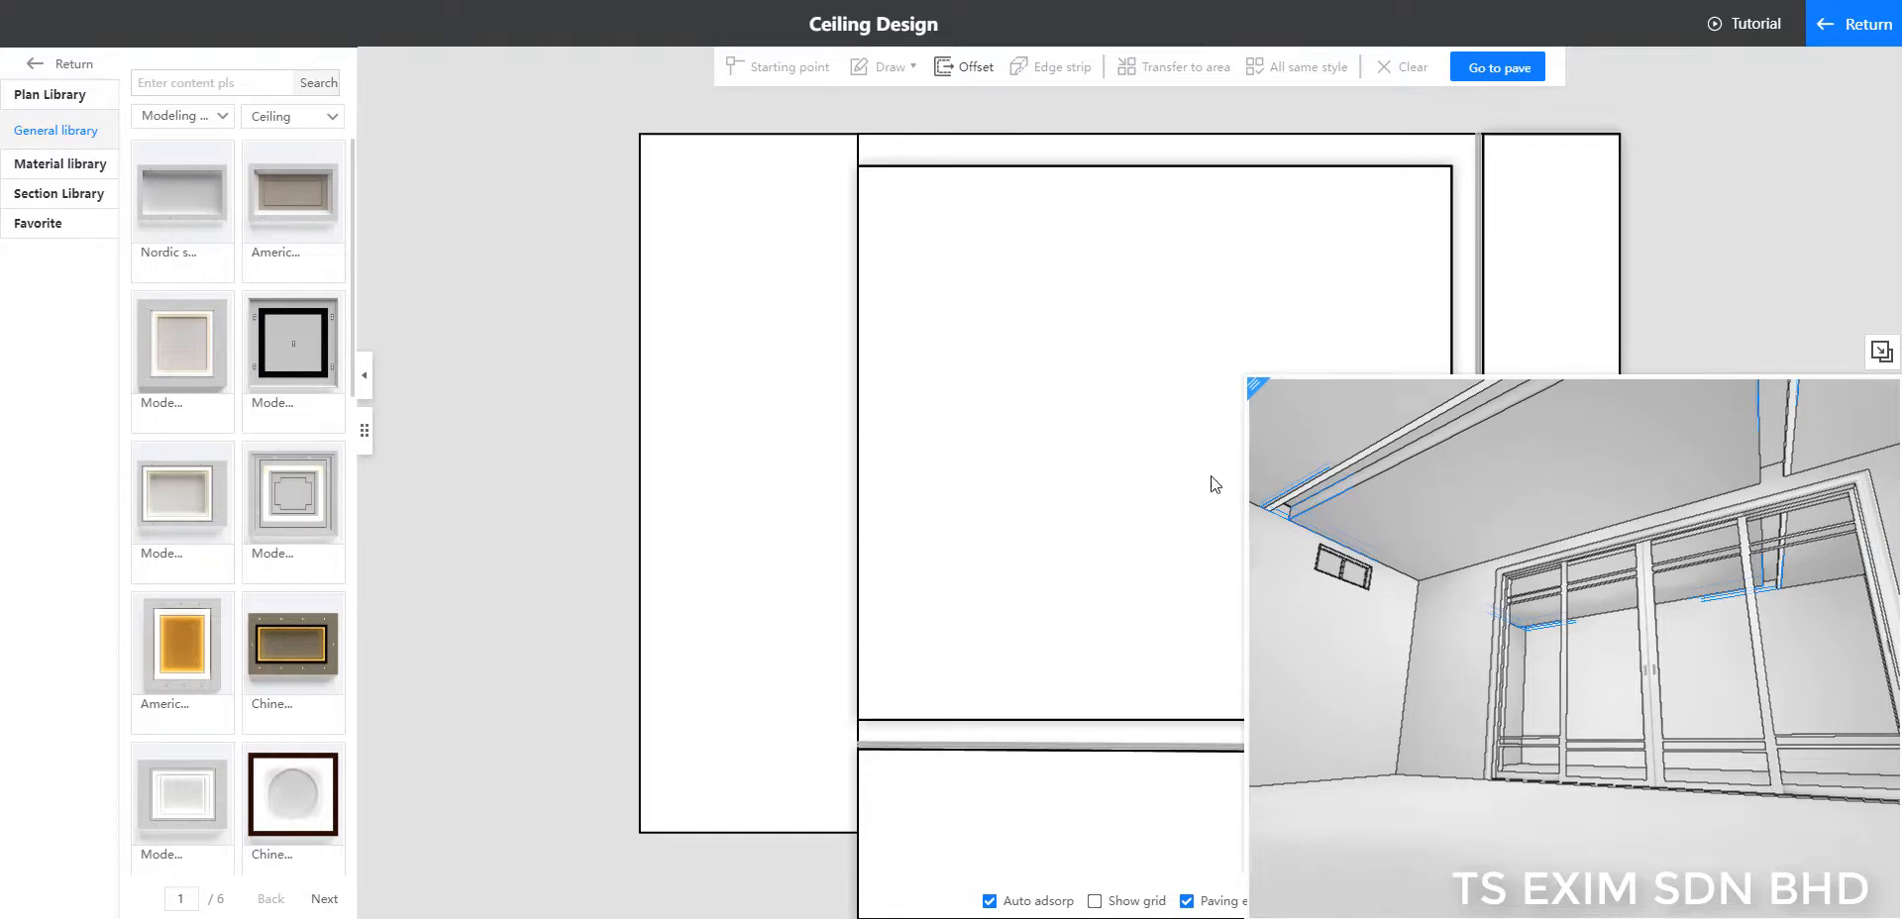
{"action": "left_click", "coordinate": [1084, 590]}
{"action": "left_click", "coordinate": [1002, 761]}
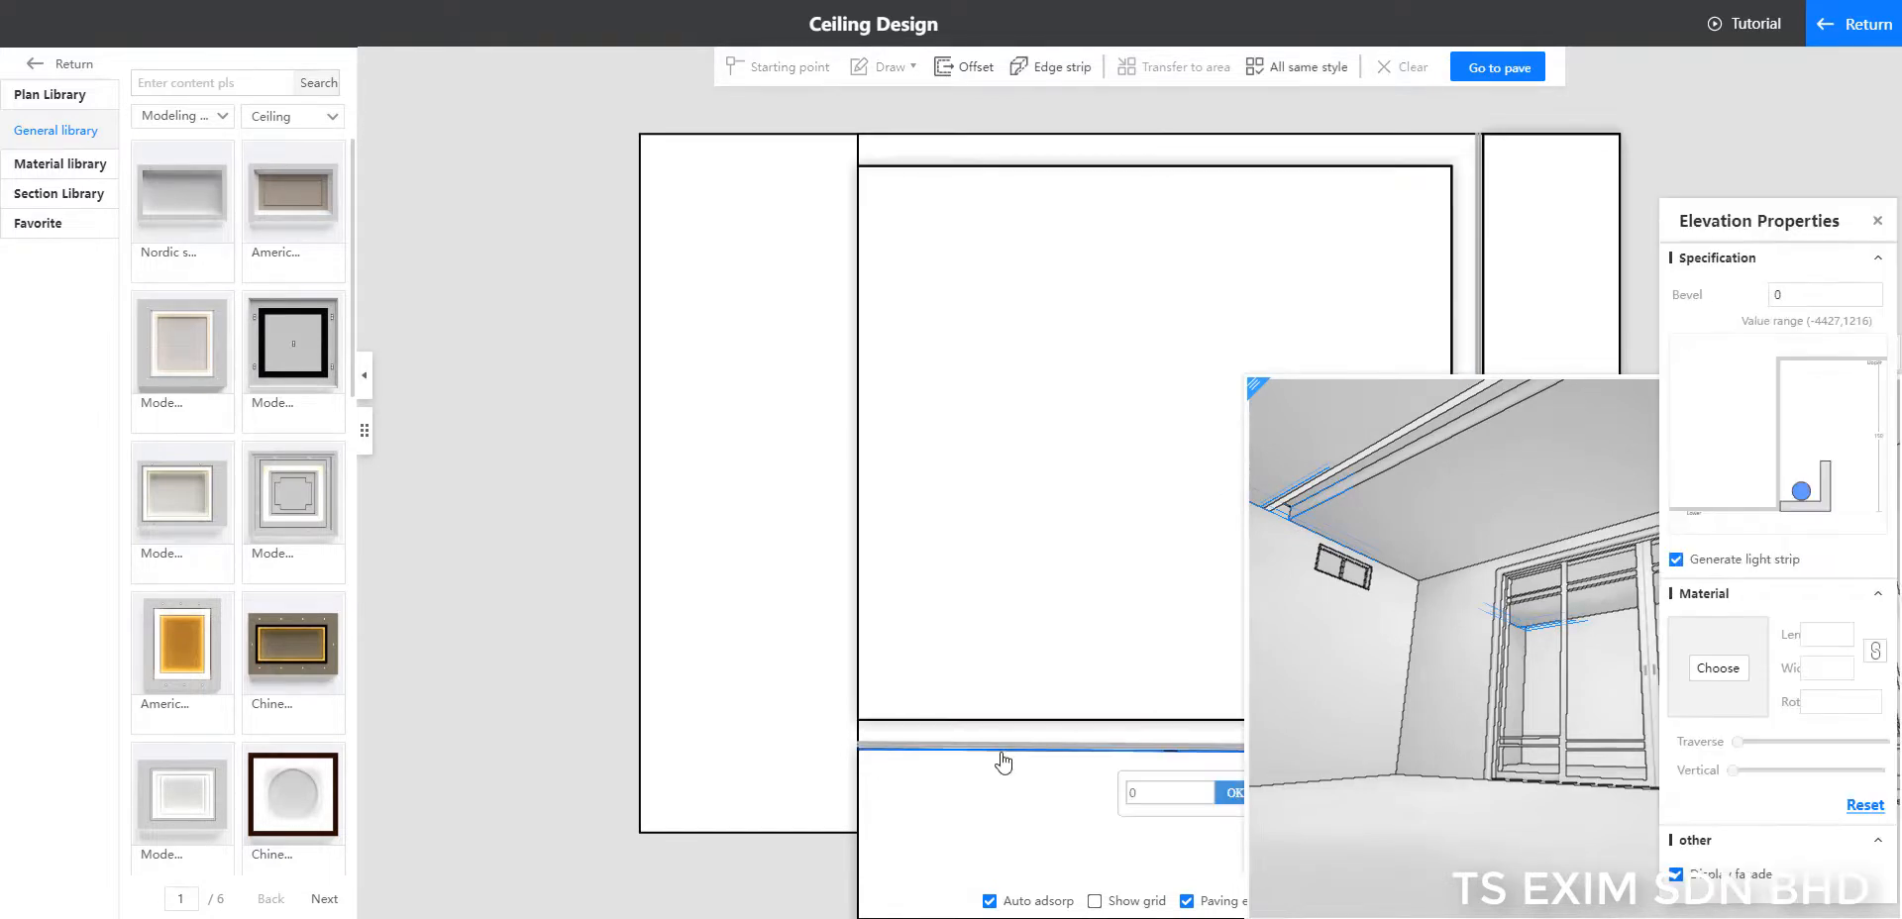
{"action": "left_click", "coordinate": [1783, 436]}
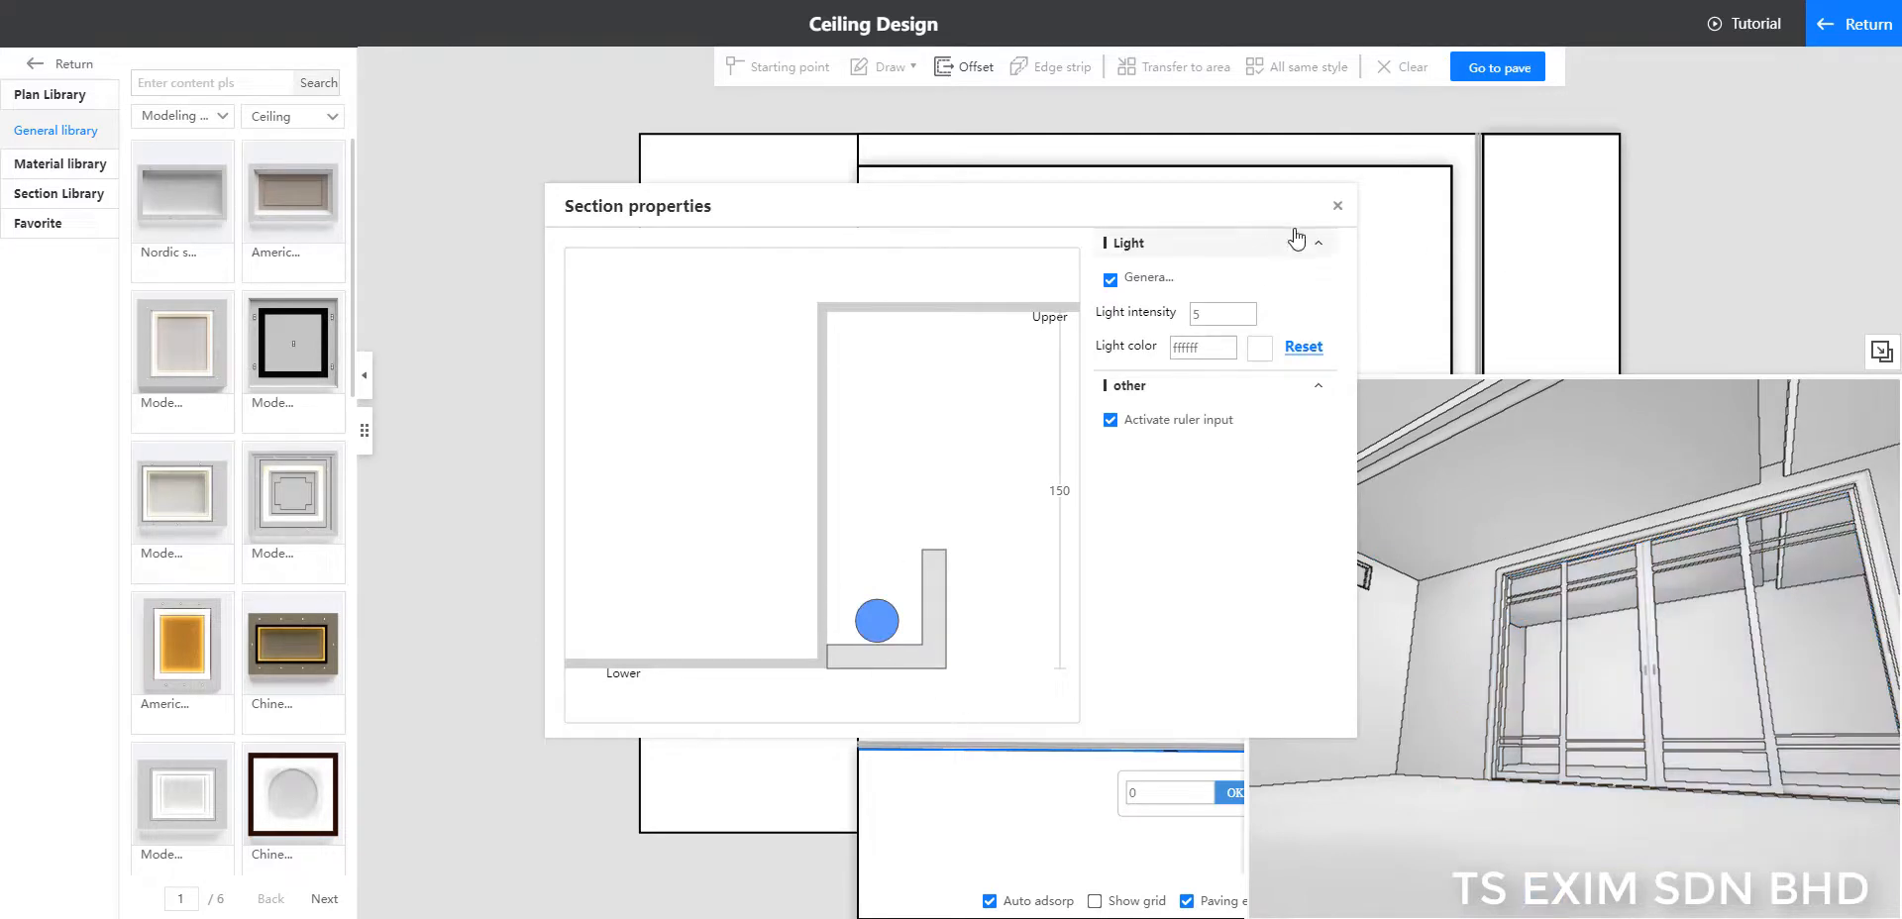
Step: Delete the L-shaped lip from the edge section and move the round light tube up beside the upper ceiling level
{"action": "left_click", "coordinate": [931, 663]}
{"action": "key", "text": "Delete"}
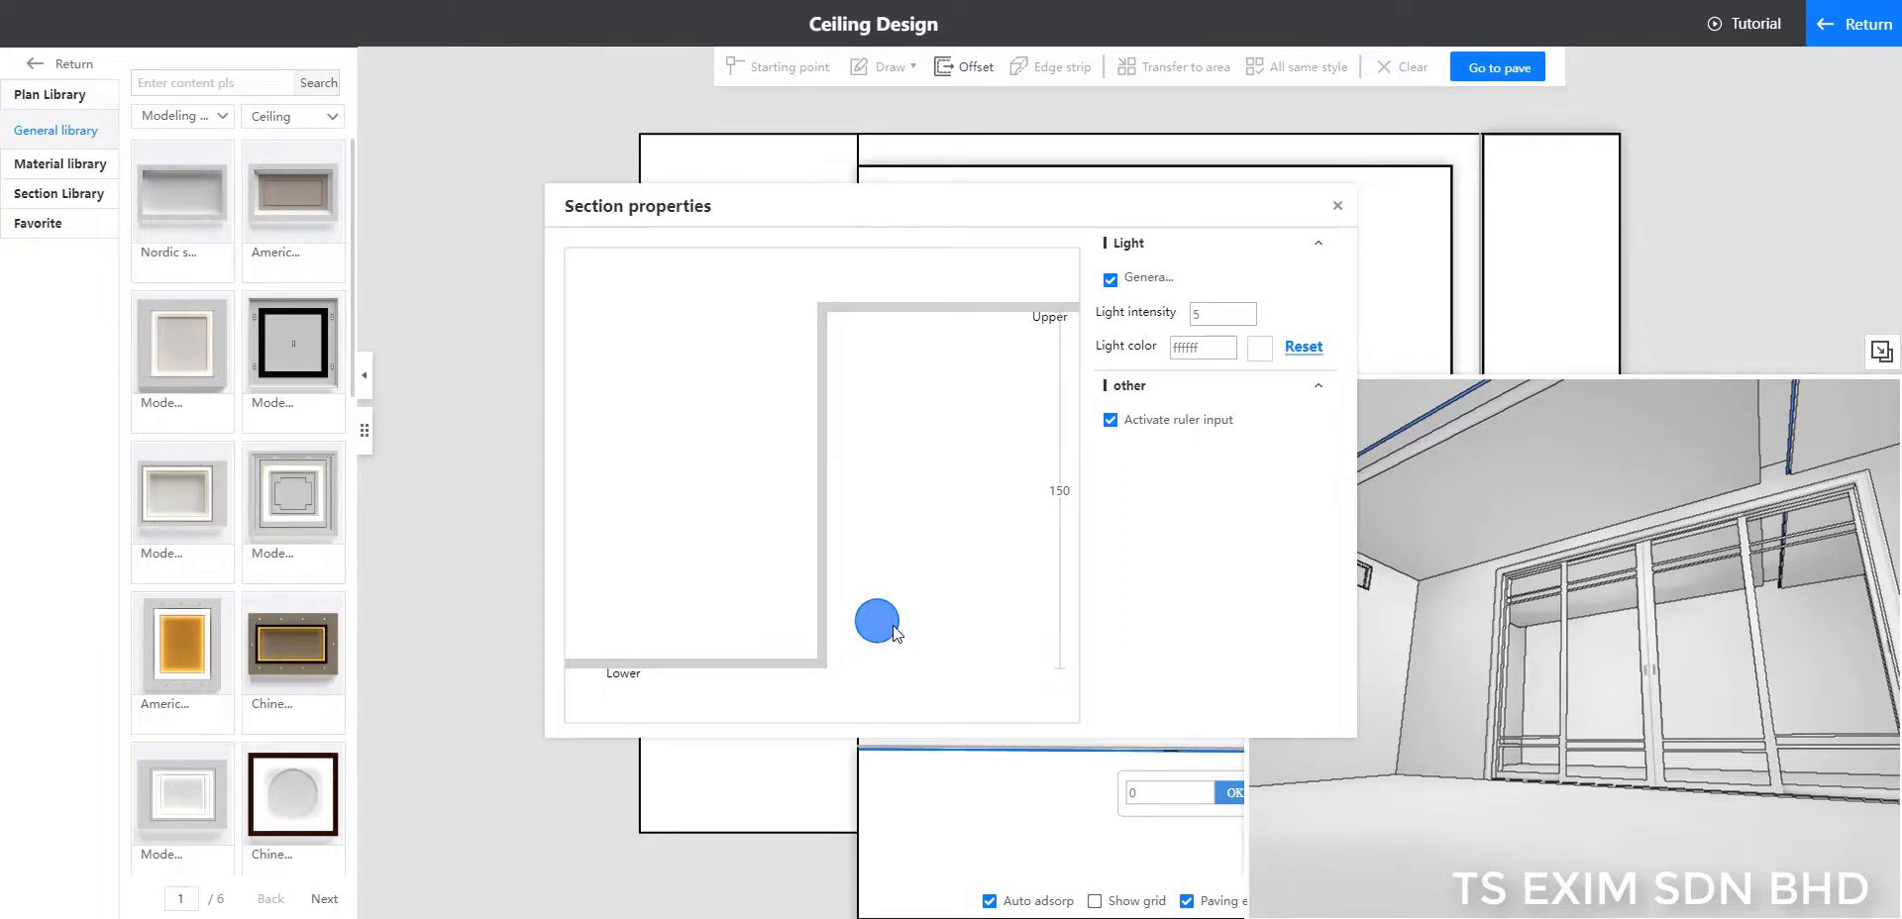
{"action": "left_click", "coordinate": [877, 621]}
{"action": "left_click_drag", "start_coordinate": [891, 634], "coordinate": [1088, 376]}
{"action": "scroll", "coordinate": [1024, 364], "scroll_direction": "down", "scroll_amount": 1}
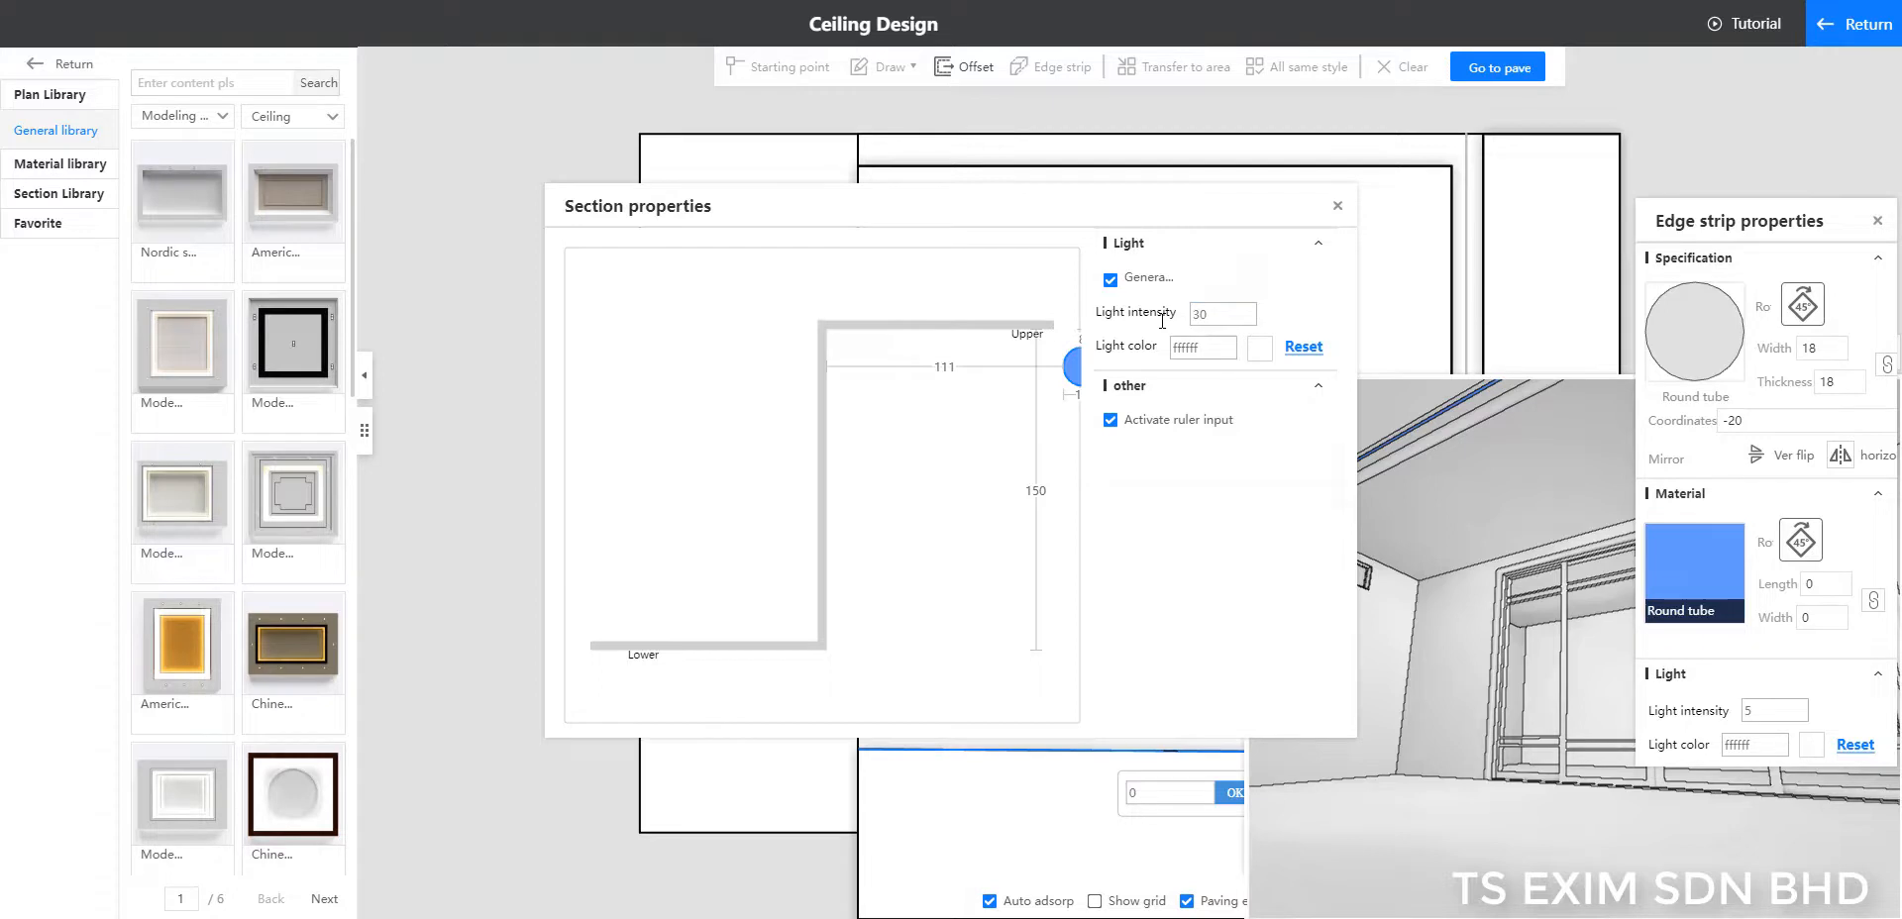
Step: Set the round tube's width and light intensity to 30 and reposition it 109 from the vertical face of the section
{"action": "left_click_drag", "start_coordinate": [1116, 222], "coordinate": [917, 223]}
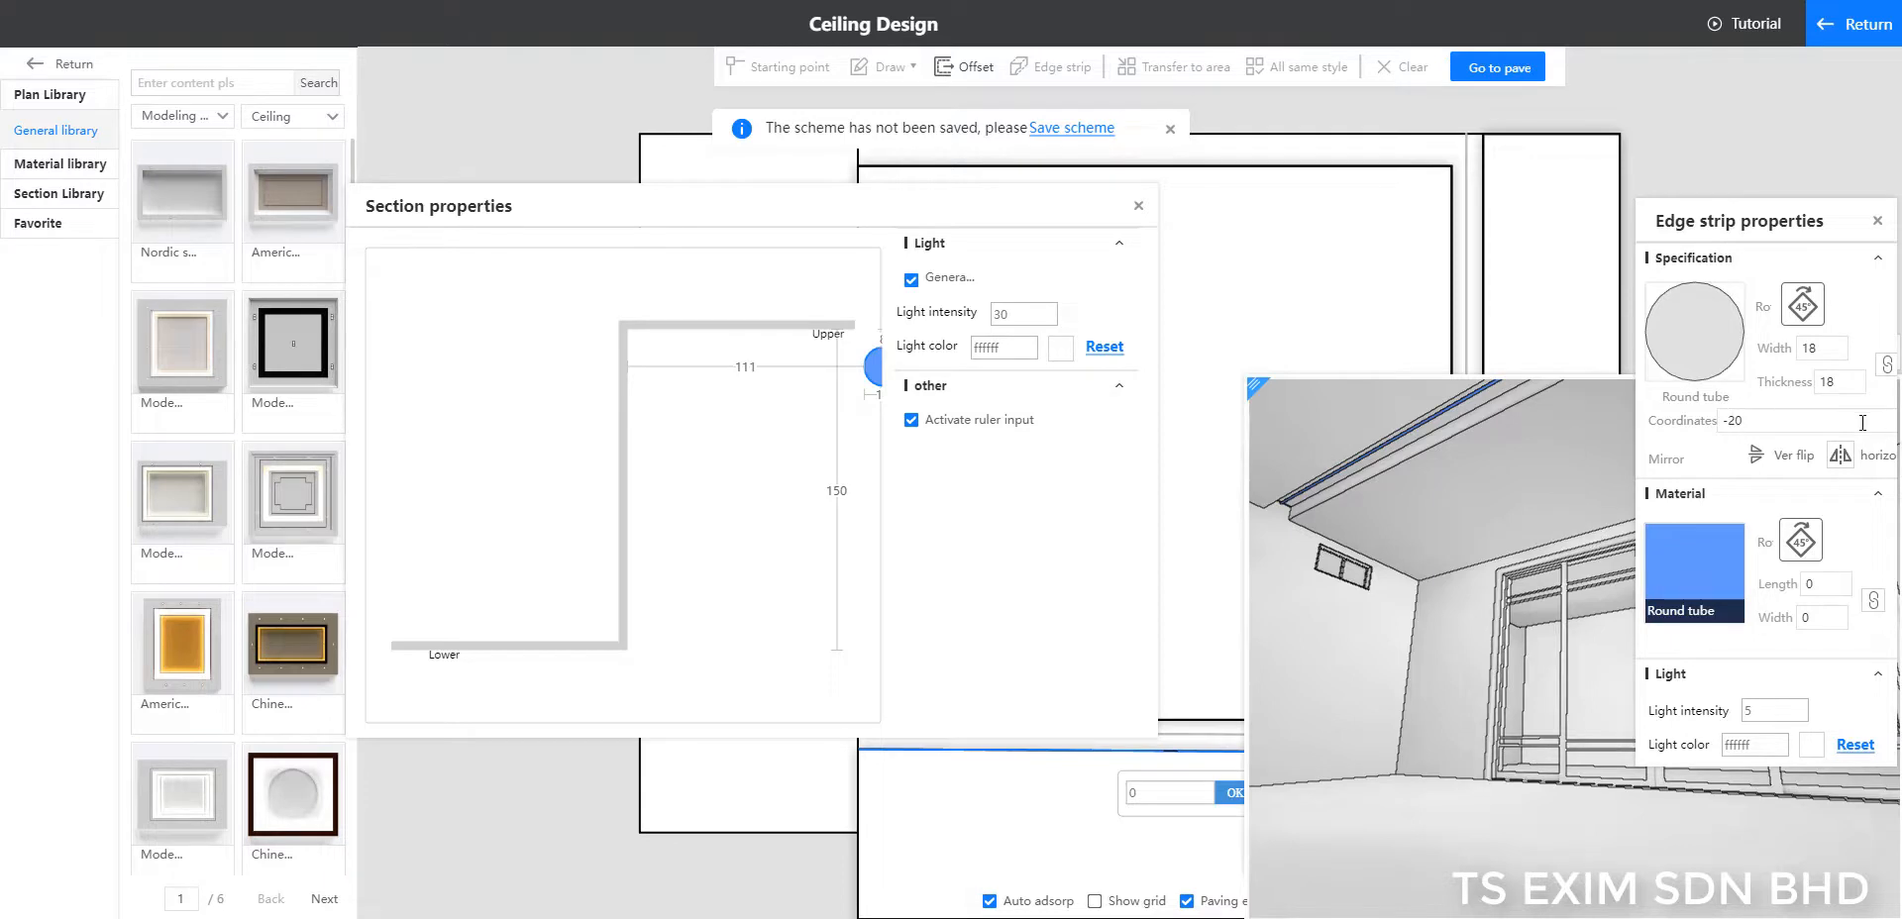
{"action": "left_click_drag", "start_coordinate": [1836, 353], "coordinate": [1783, 362]}
{"action": "type", "text": "30"}
{"action": "key", "text": "Return"}
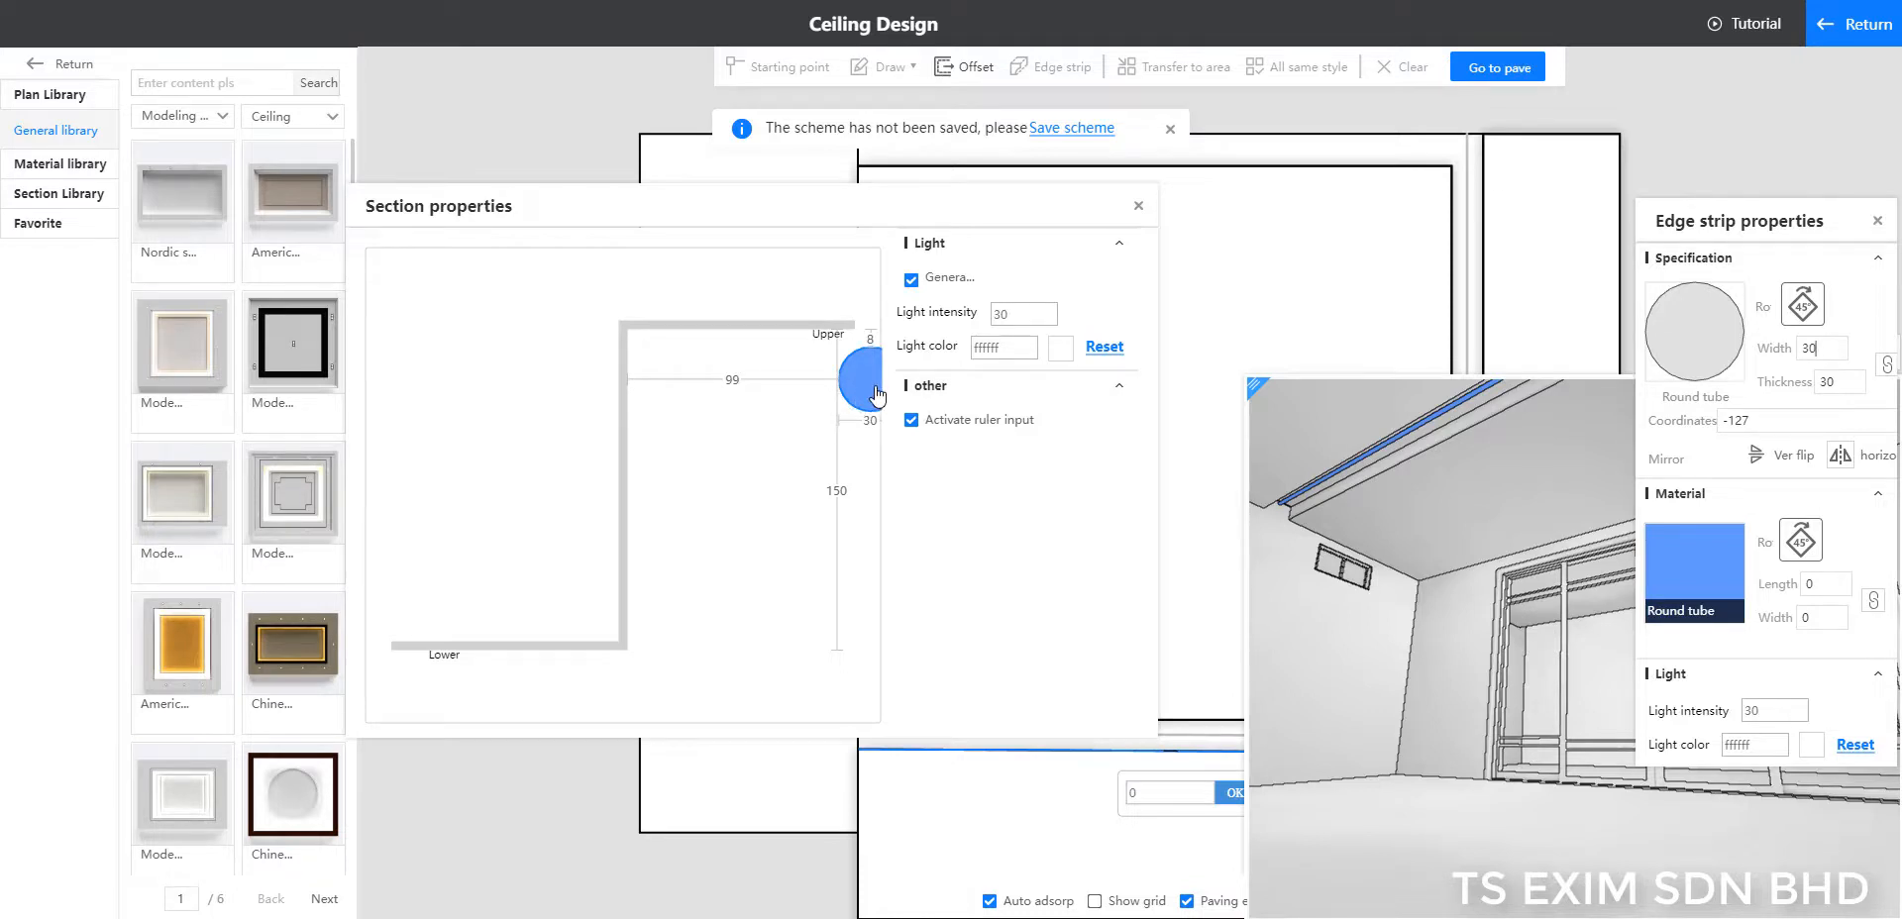
{"action": "left_click_drag", "start_coordinate": [876, 396], "coordinate": [901, 391]}
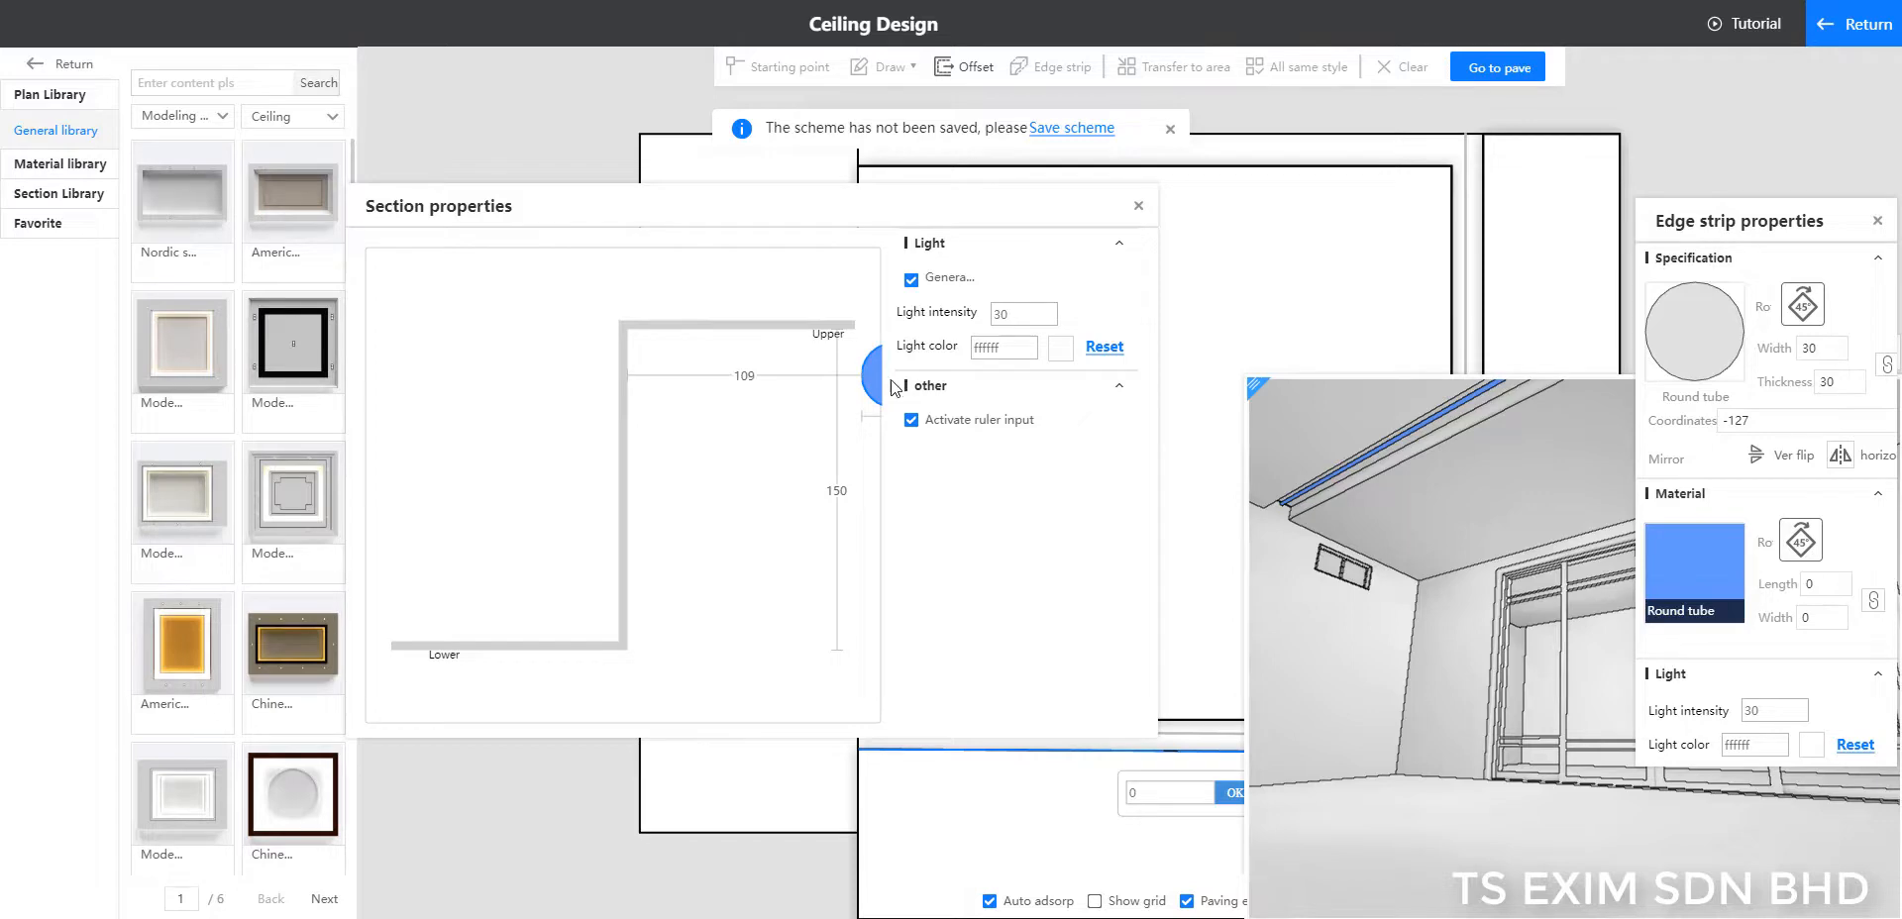
{"action": "left_click", "coordinate": [1138, 205]}
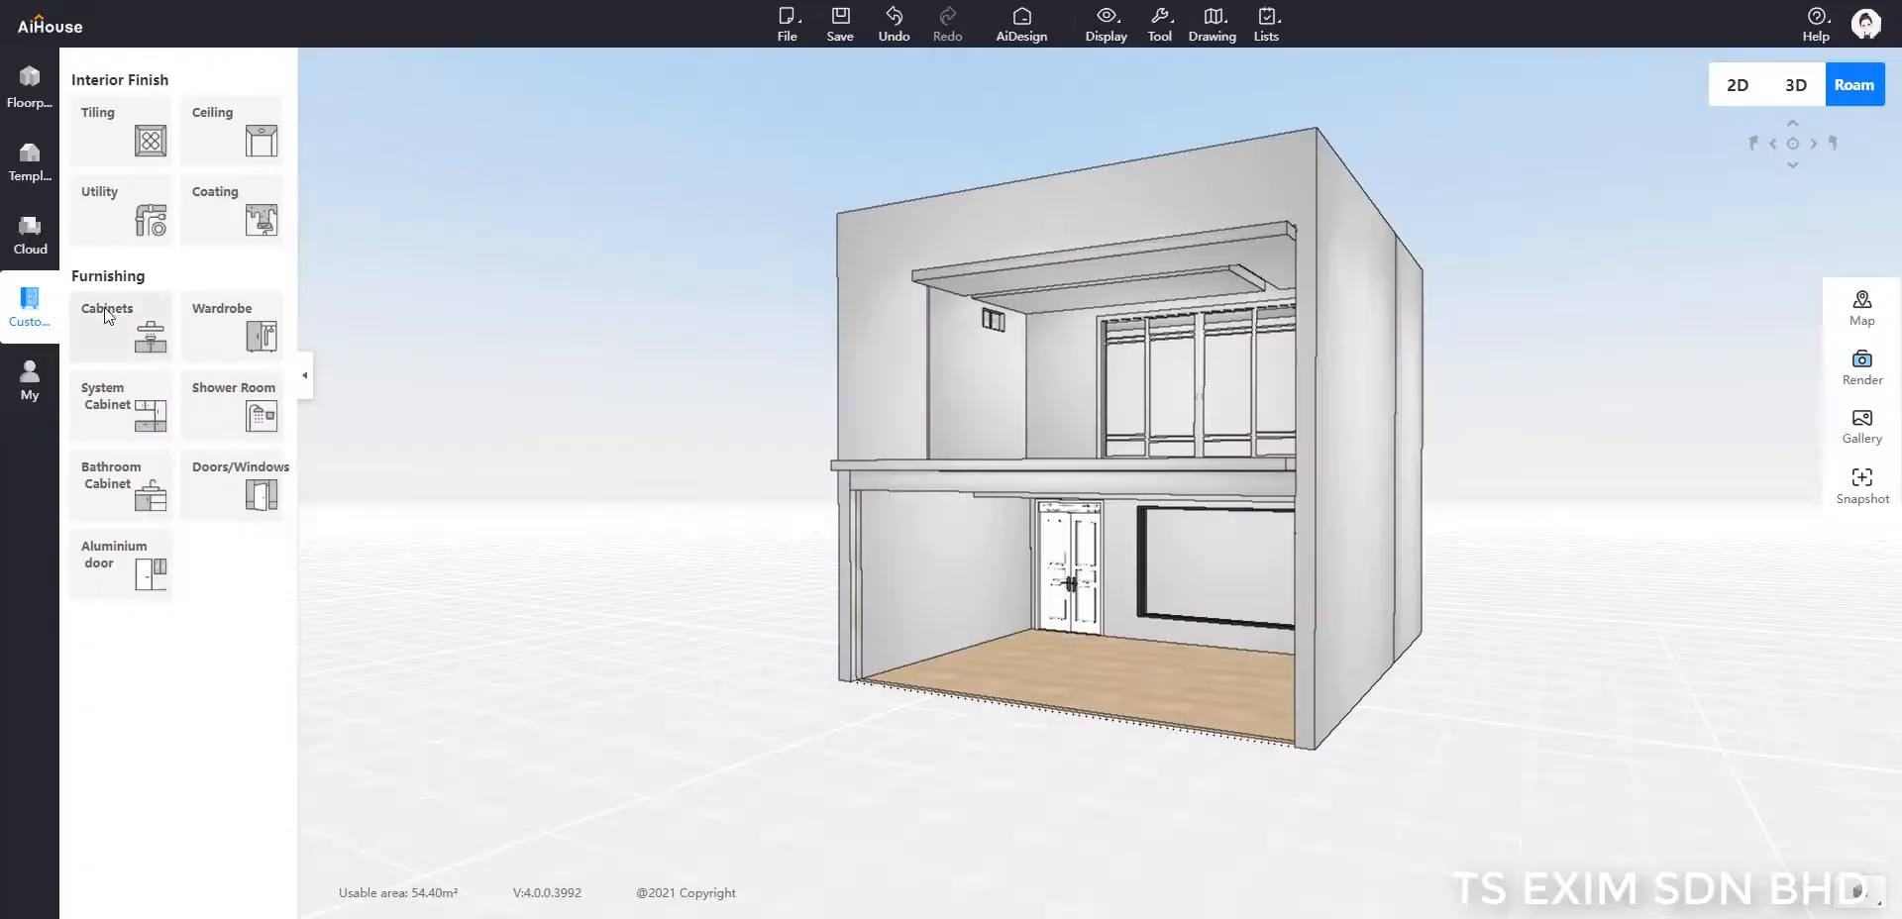
Step: Start a kitchen cabinet design, search the library for "super" and place the Super panel (unlimited) on the ground beside the house
{"action": "left_click", "coordinate": [102, 317]}
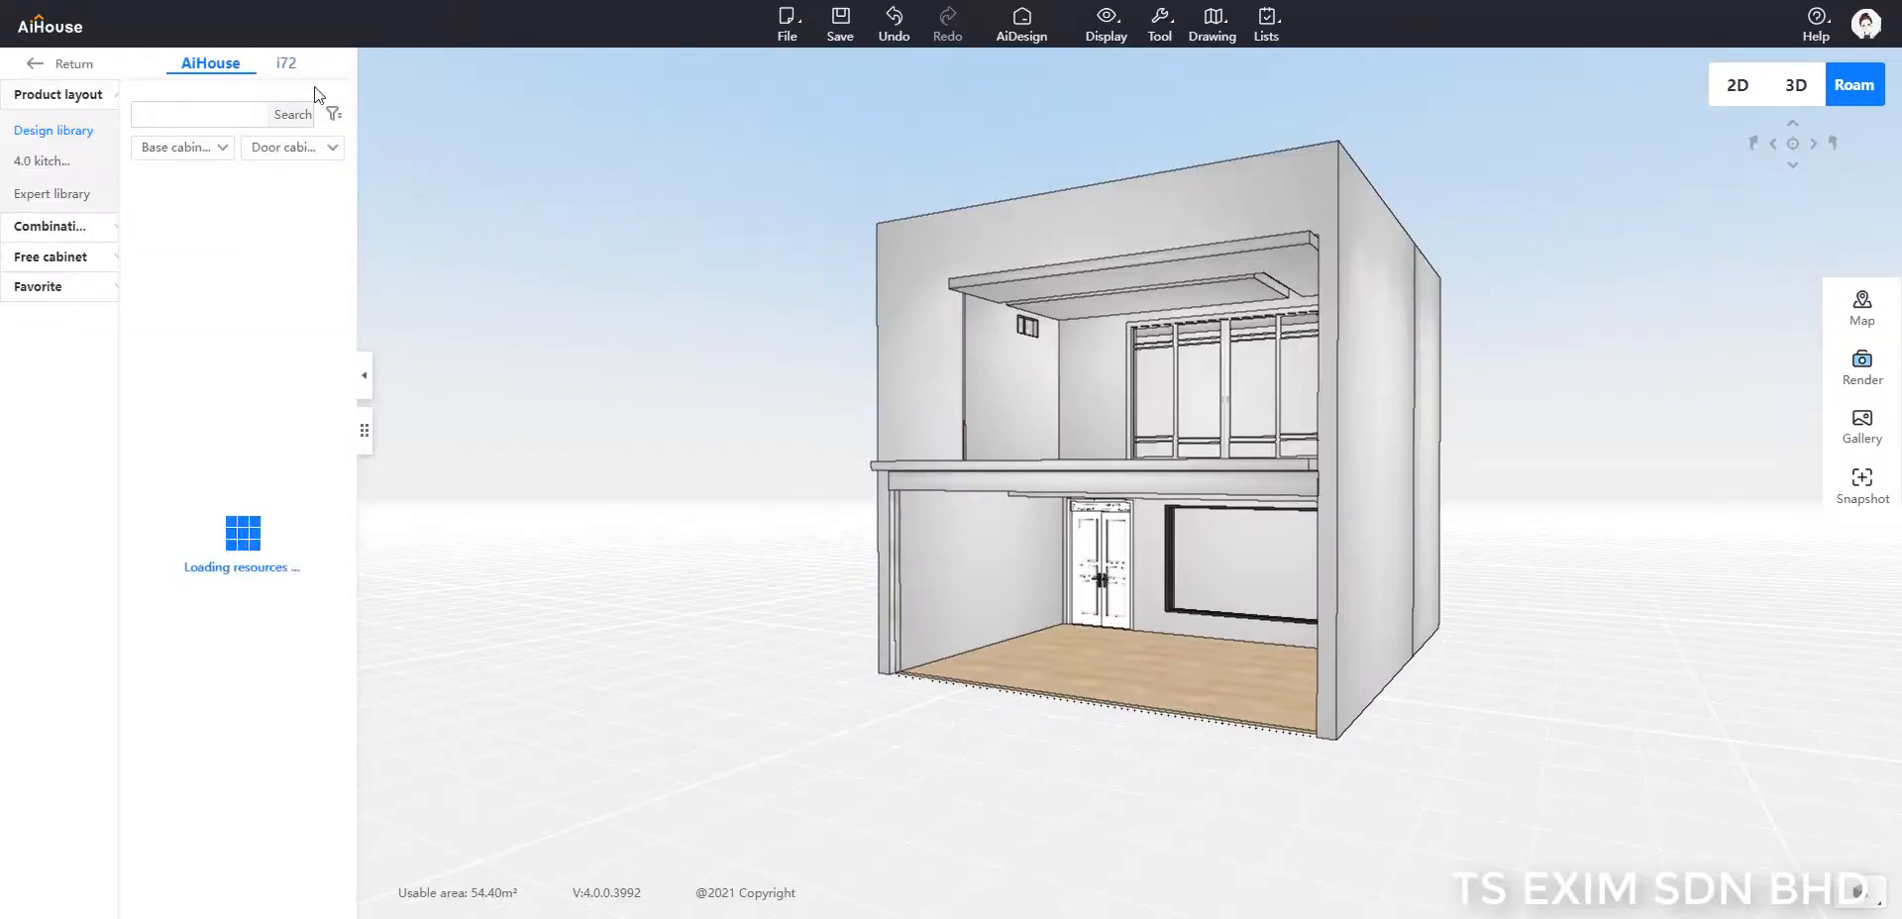
{"action": "left_click", "coordinate": [184, 116]}
{"action": "type", "text": "supe"}
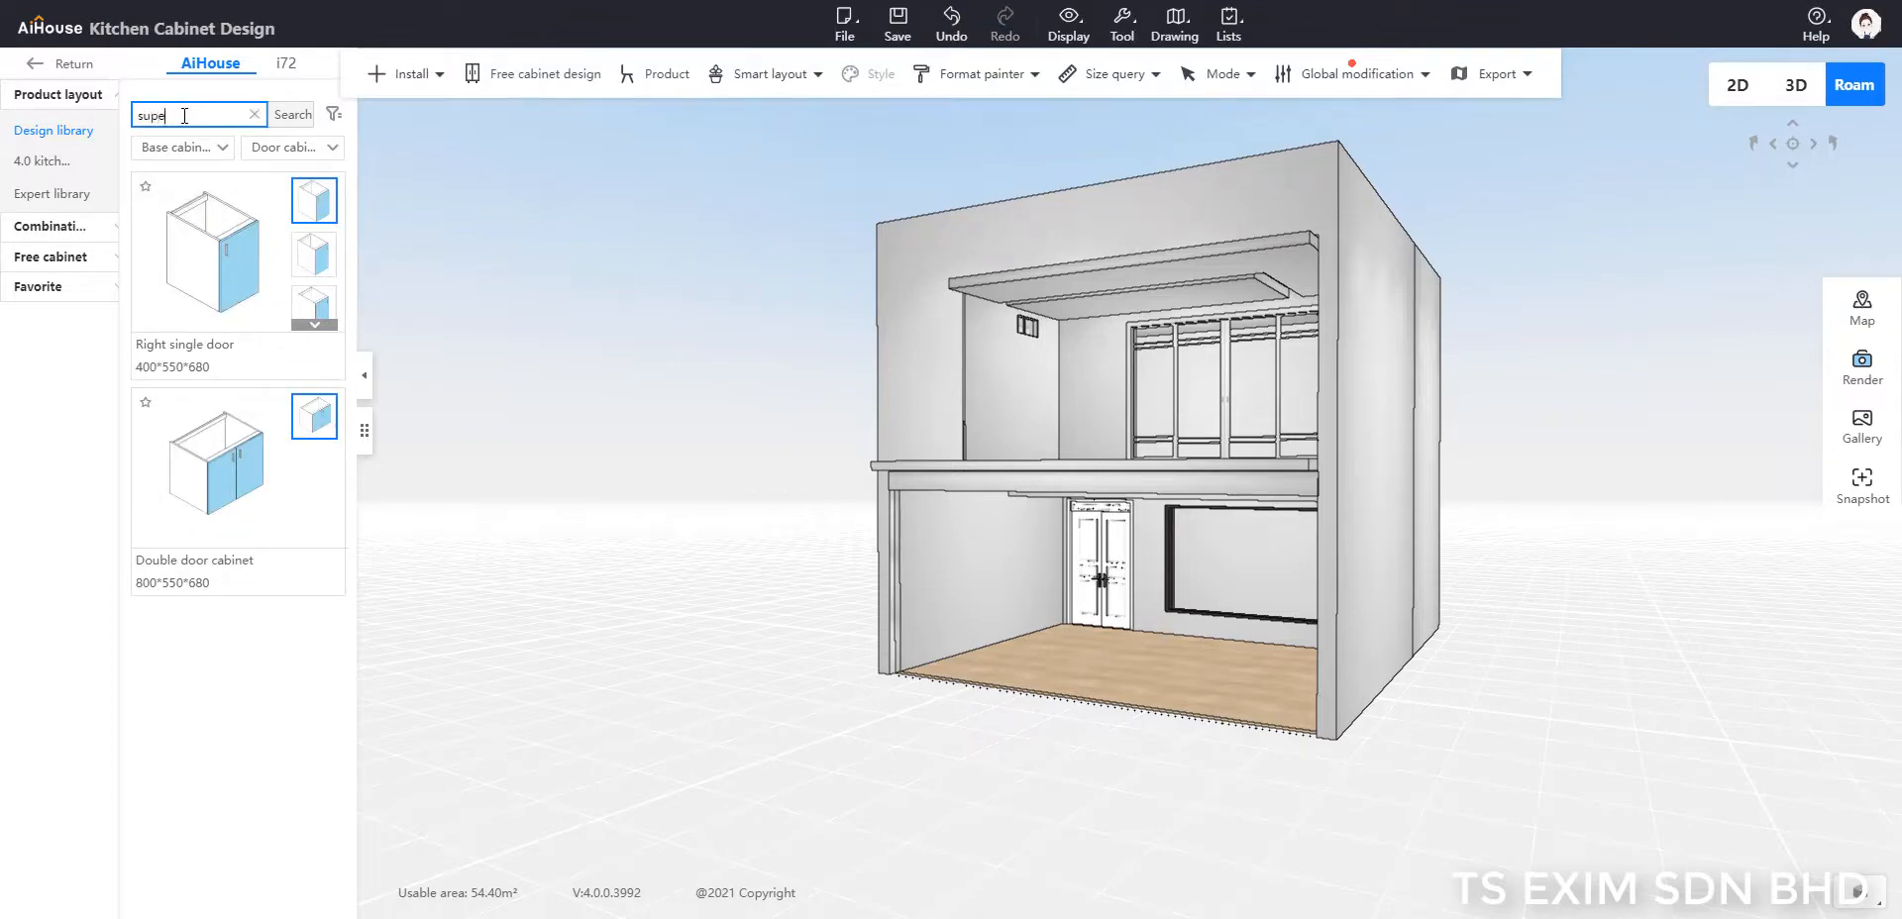
{"action": "type", "text": "r"}
{"action": "key", "text": "Return"}
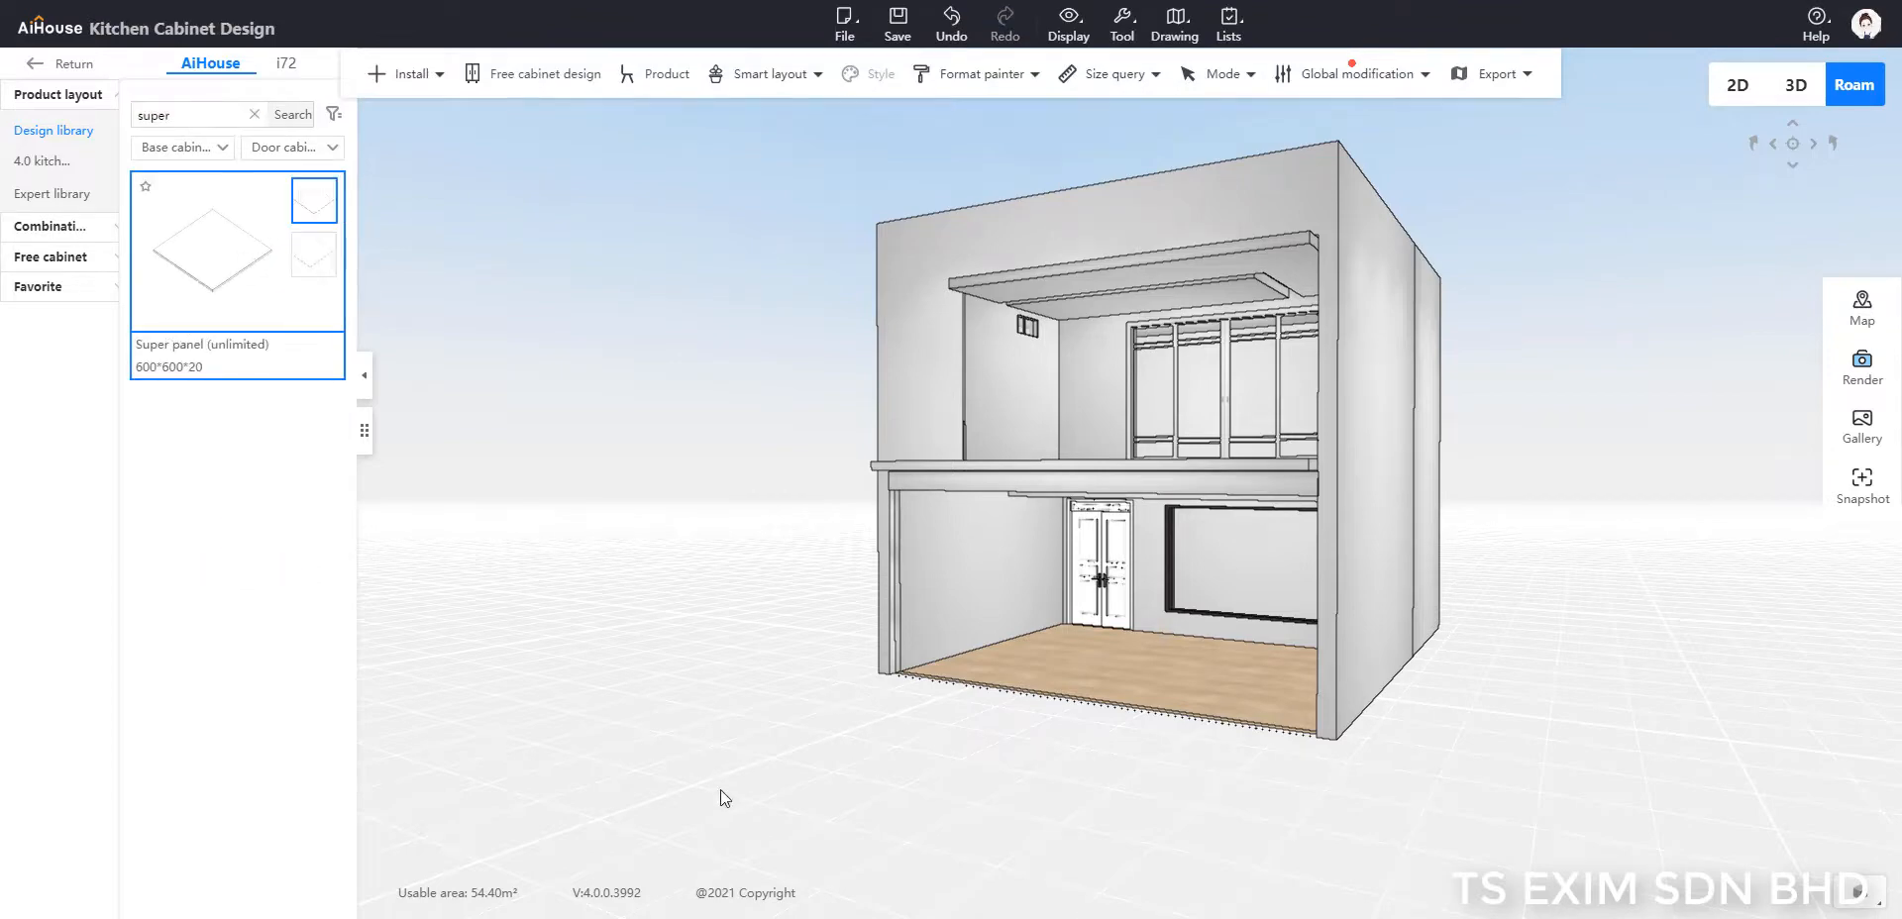
{"action": "left_click", "coordinate": [759, 766]}
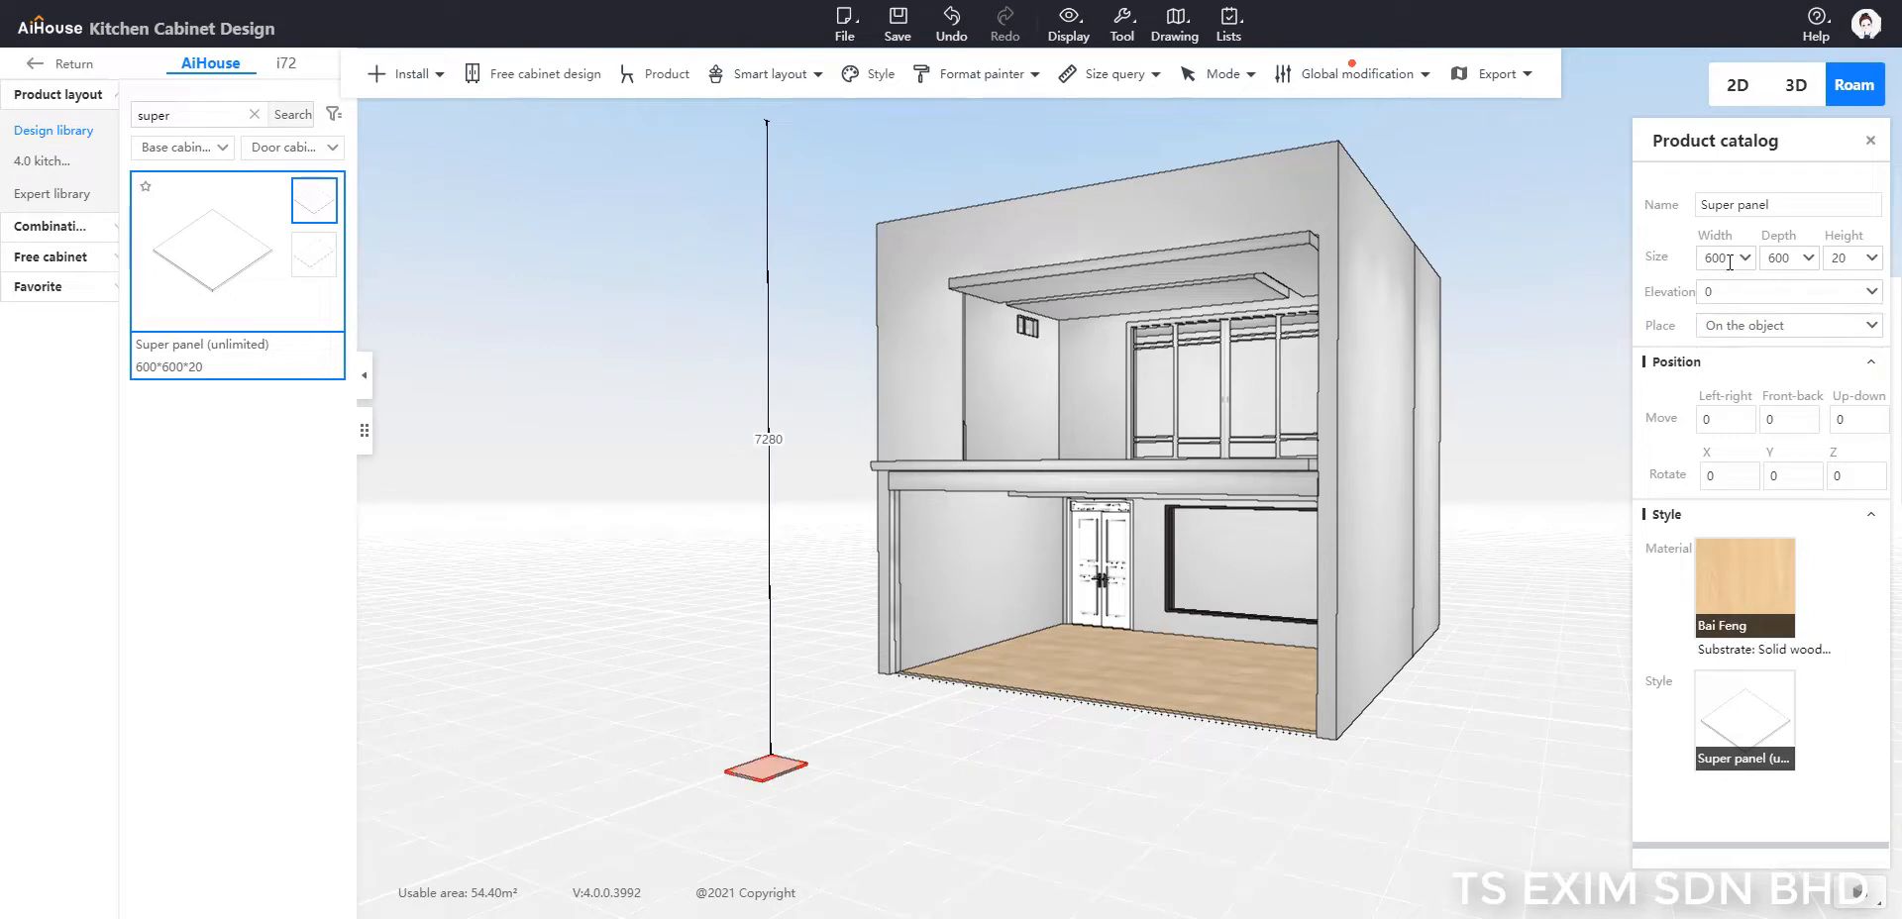
Step: Set the super panel's width to 7000 and depth to 1500
{"action": "left_click_drag", "start_coordinate": [1730, 263], "coordinate": [1690, 266]}
{"action": "type", "text": "7000"}
{"action": "key", "text": "Return"}
{"action": "left_click", "coordinate": [1764, 260]}
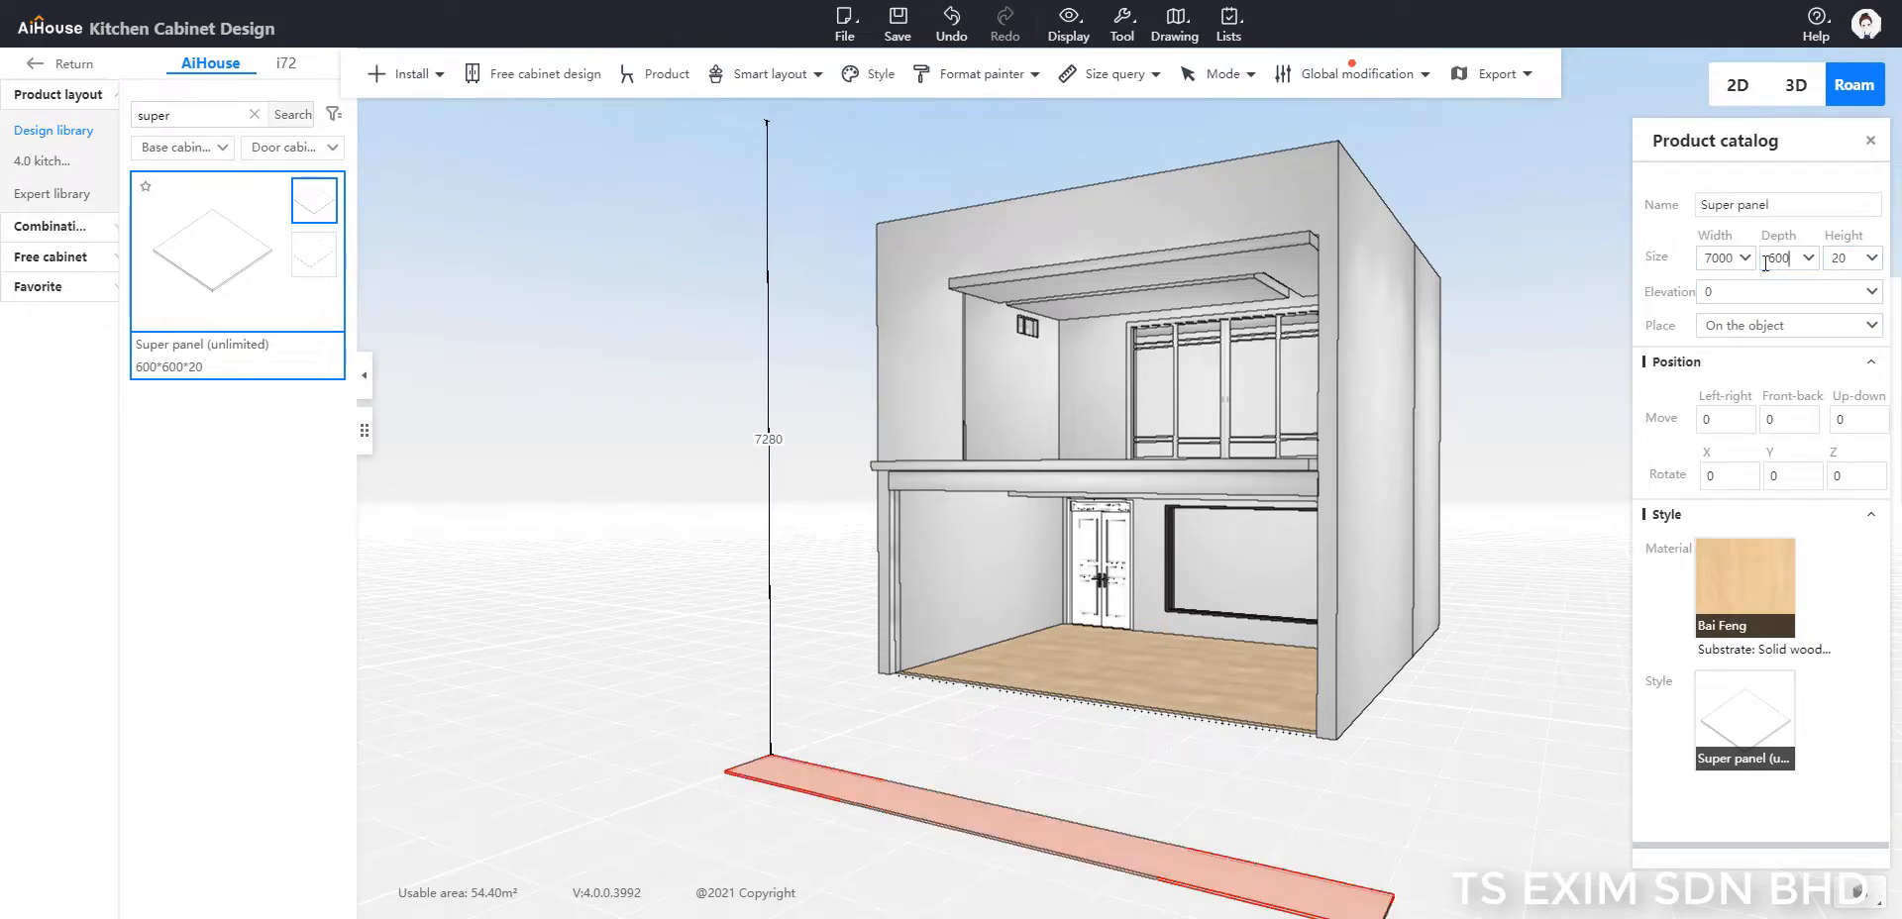
{"action": "double_click", "coordinate": [1765, 260]}
{"action": "type", "text": "1500"}
{"action": "key", "text": "Return"}
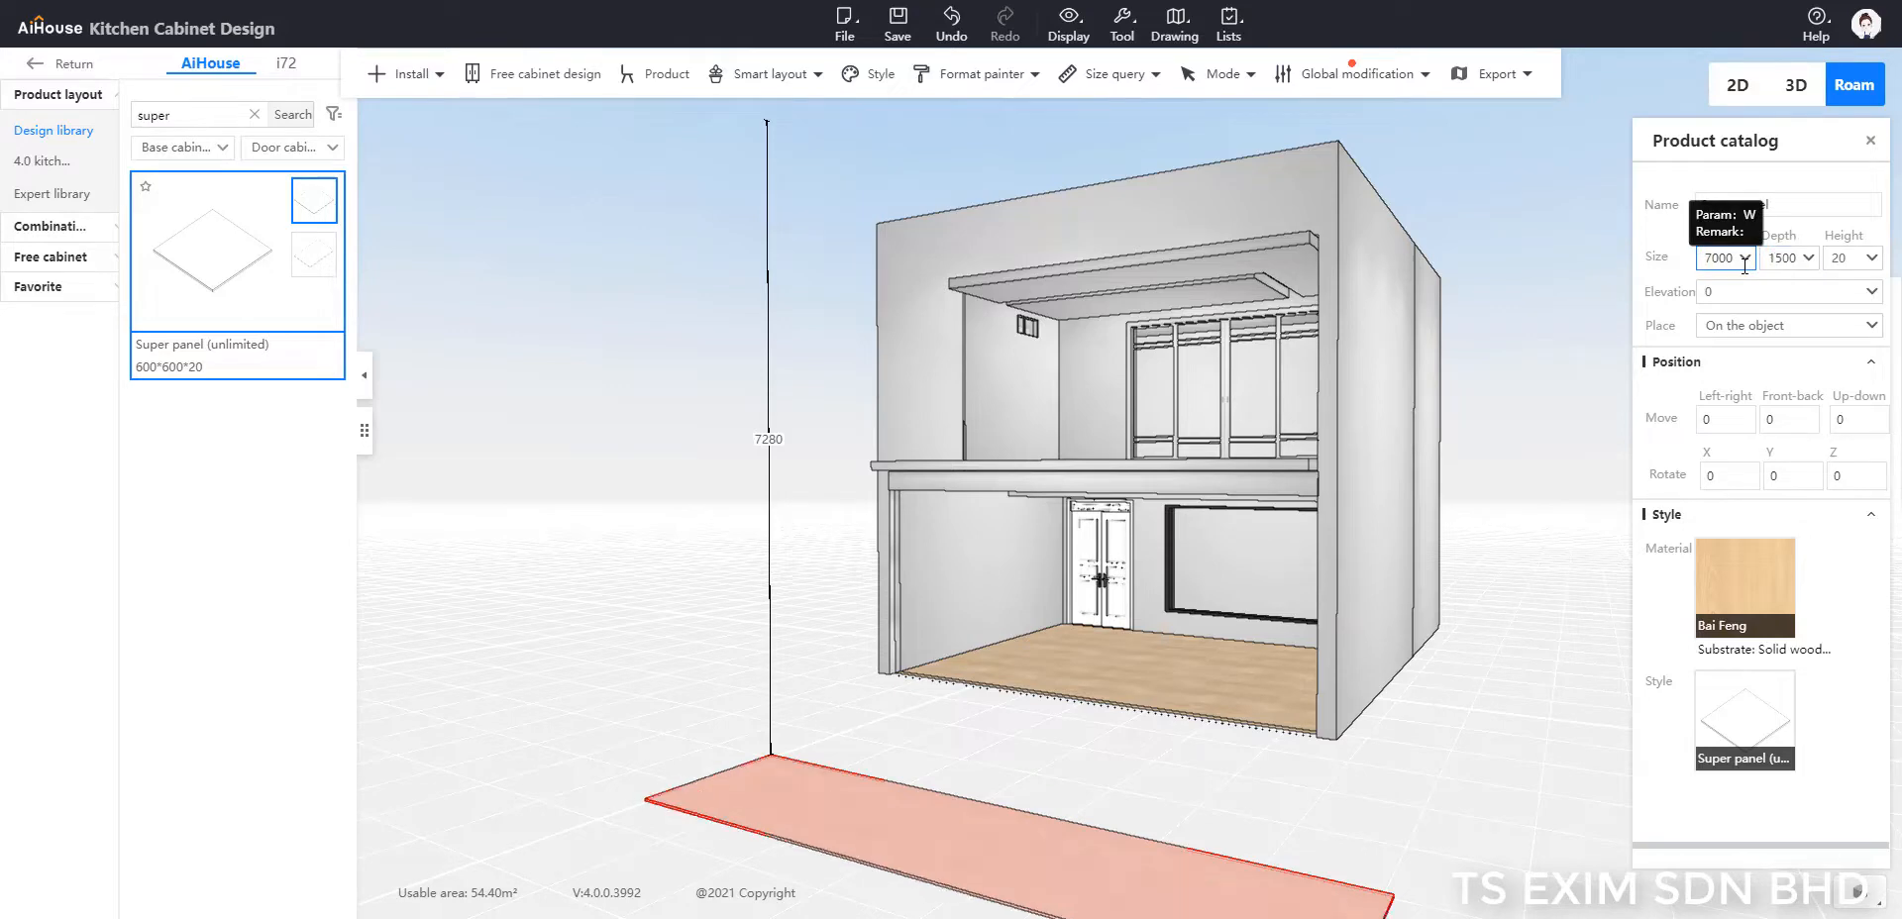
Step: Open the super panel's board for vertex editing and delete its rectangular outline
{"action": "left_click_drag", "start_coordinate": [1275, 822], "coordinate": [1345, 722]}
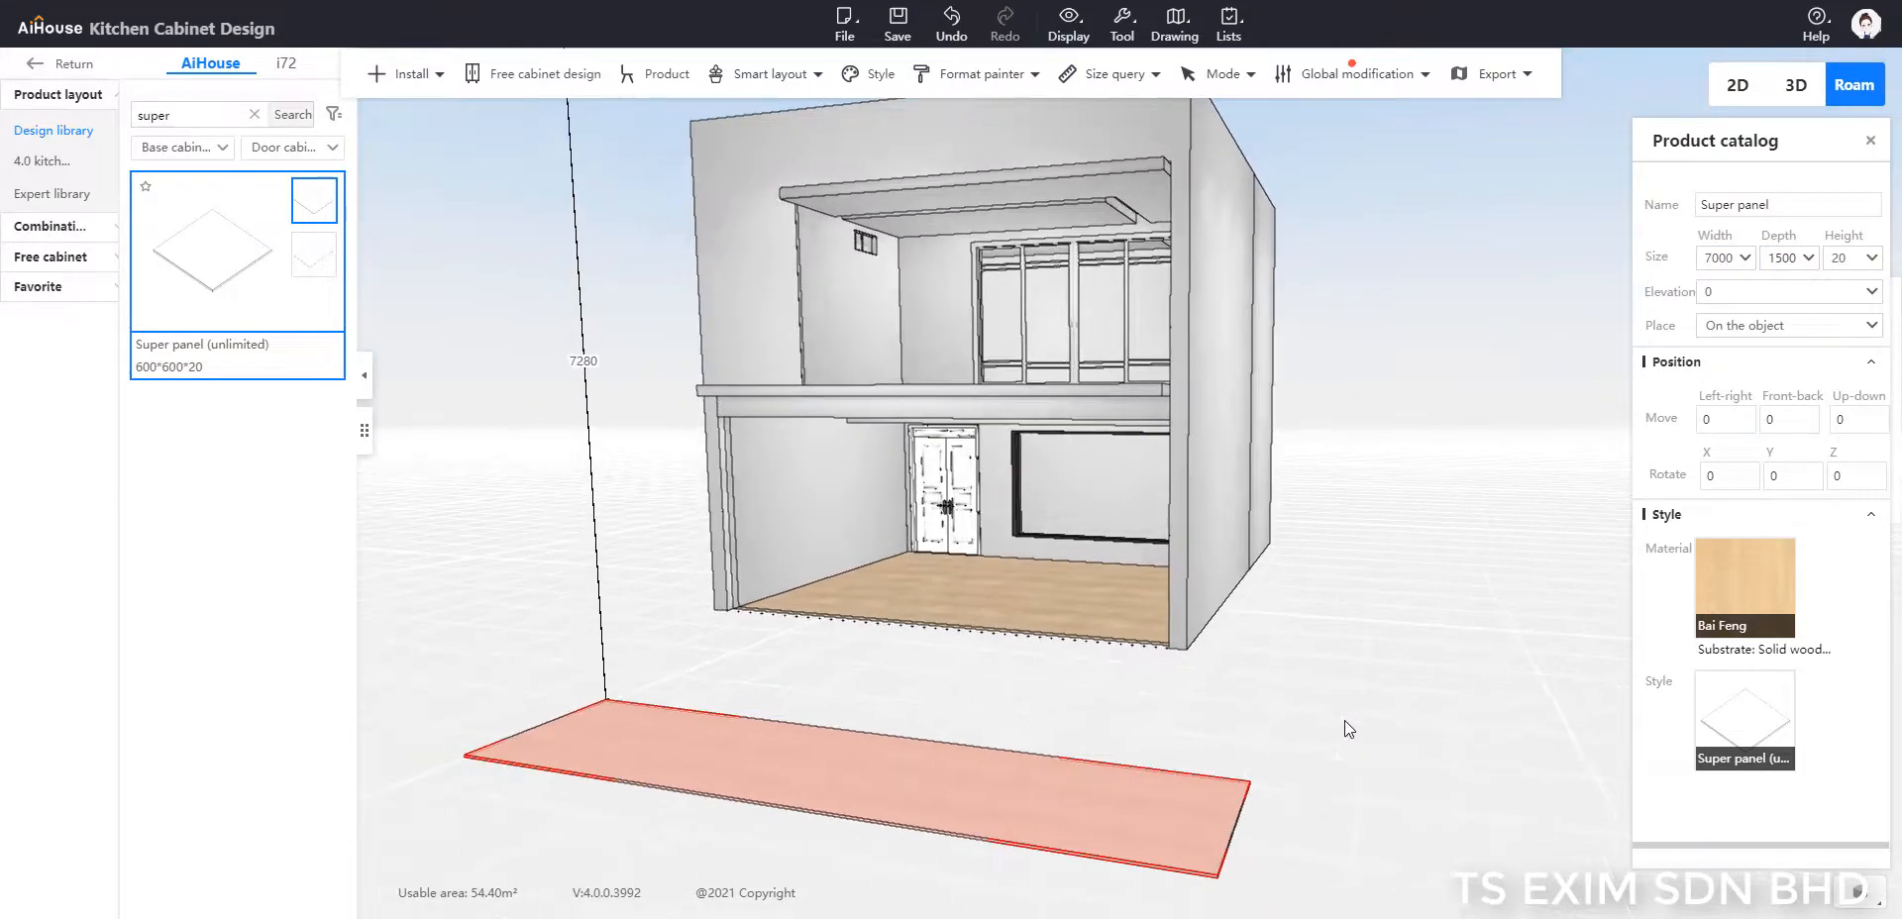
{"action": "key", "text": "b"}
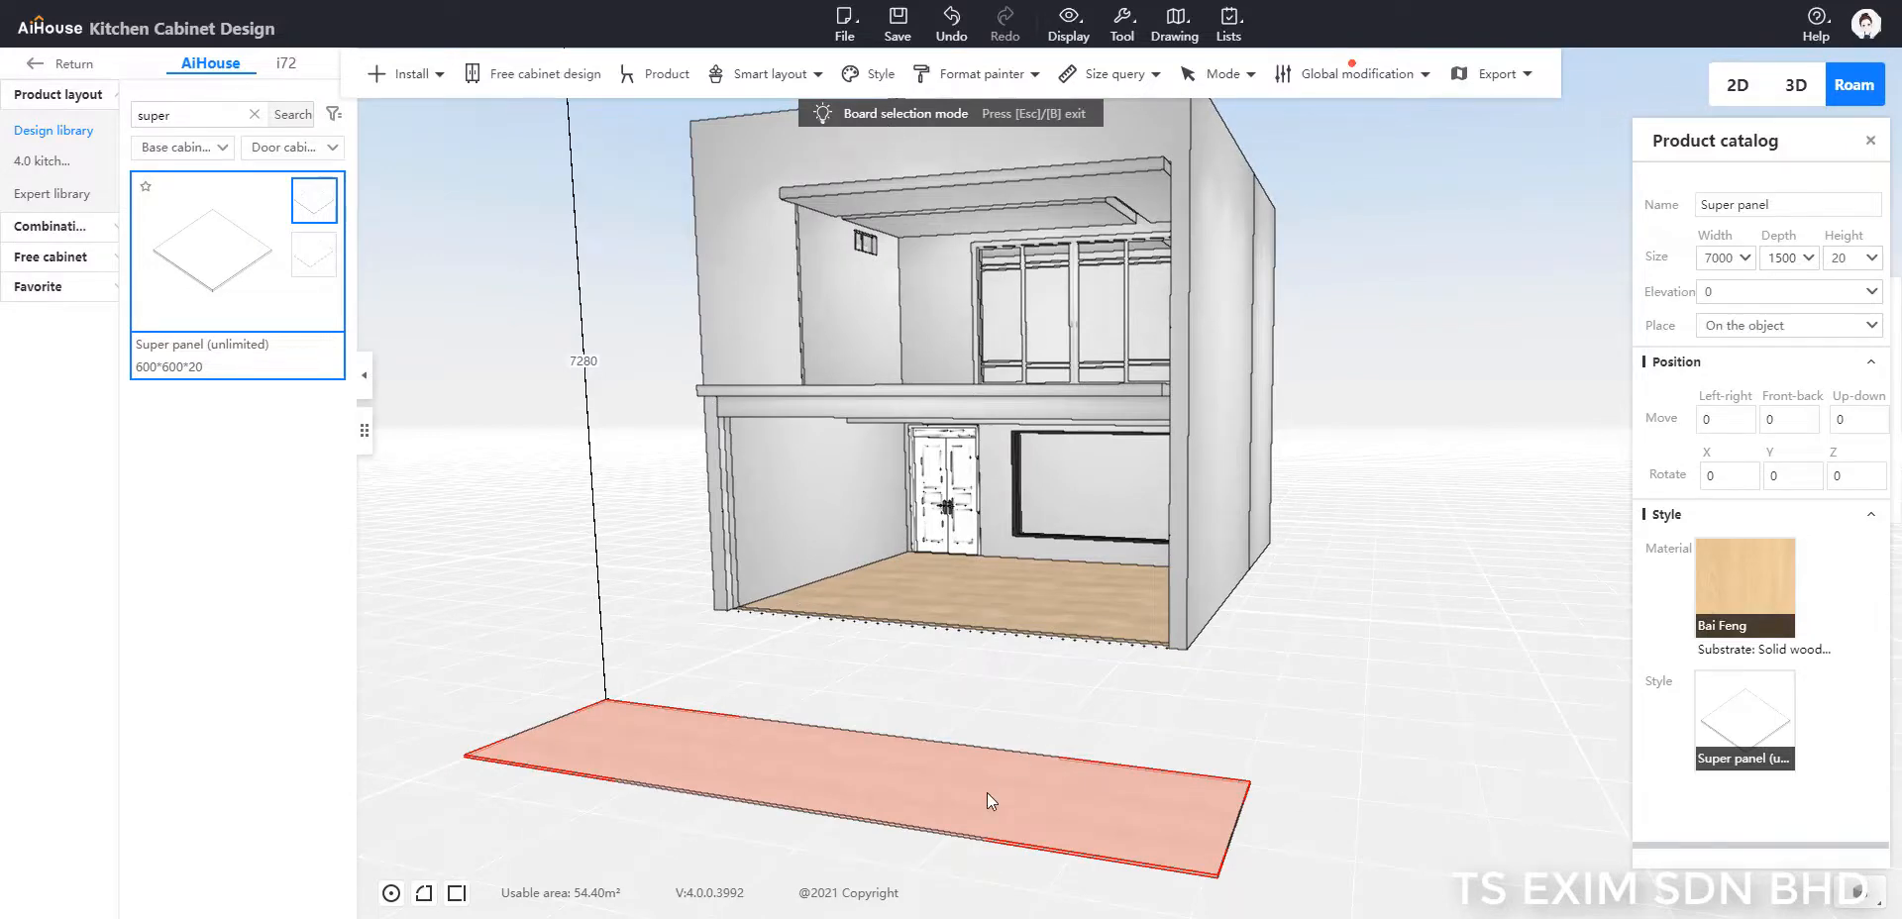
{"action": "right_click", "coordinate": [1050, 794]}
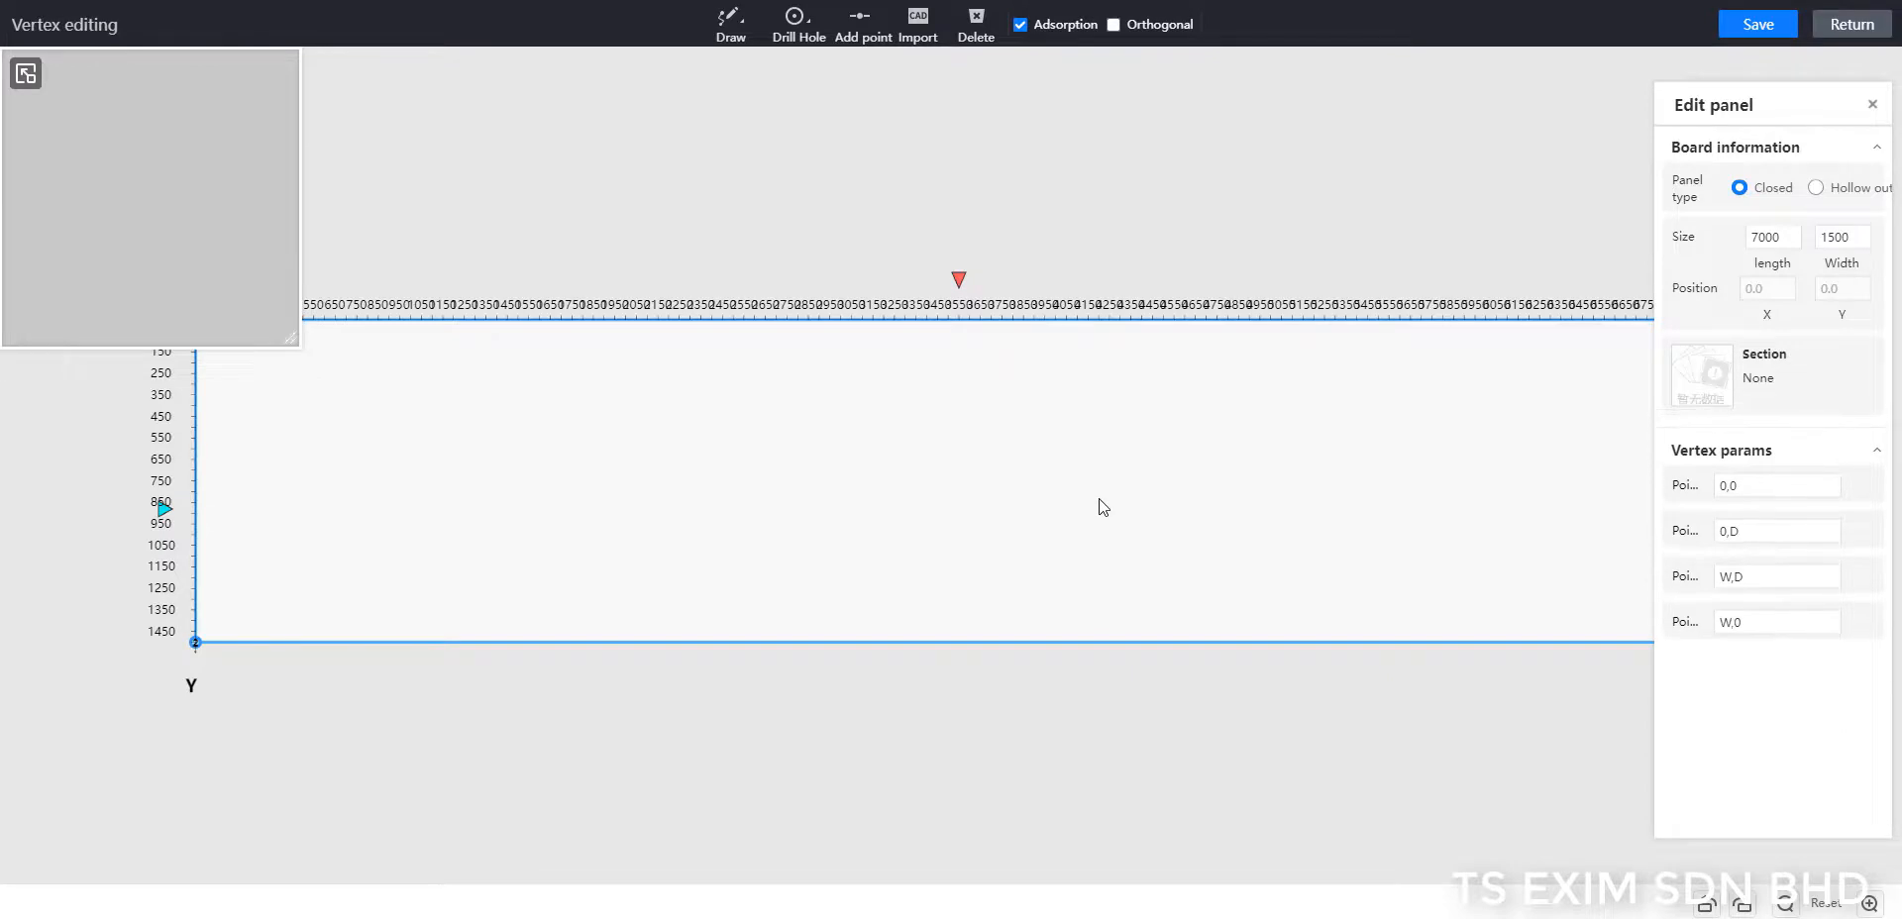
{"action": "key", "text": "Delete"}
{"action": "scroll", "coordinate": [1200, 499], "scroll_direction": "down", "scroll_amount": 4}
{"action": "scroll", "coordinate": [1200, 499], "scroll_direction": "up", "scroll_amount": 1}
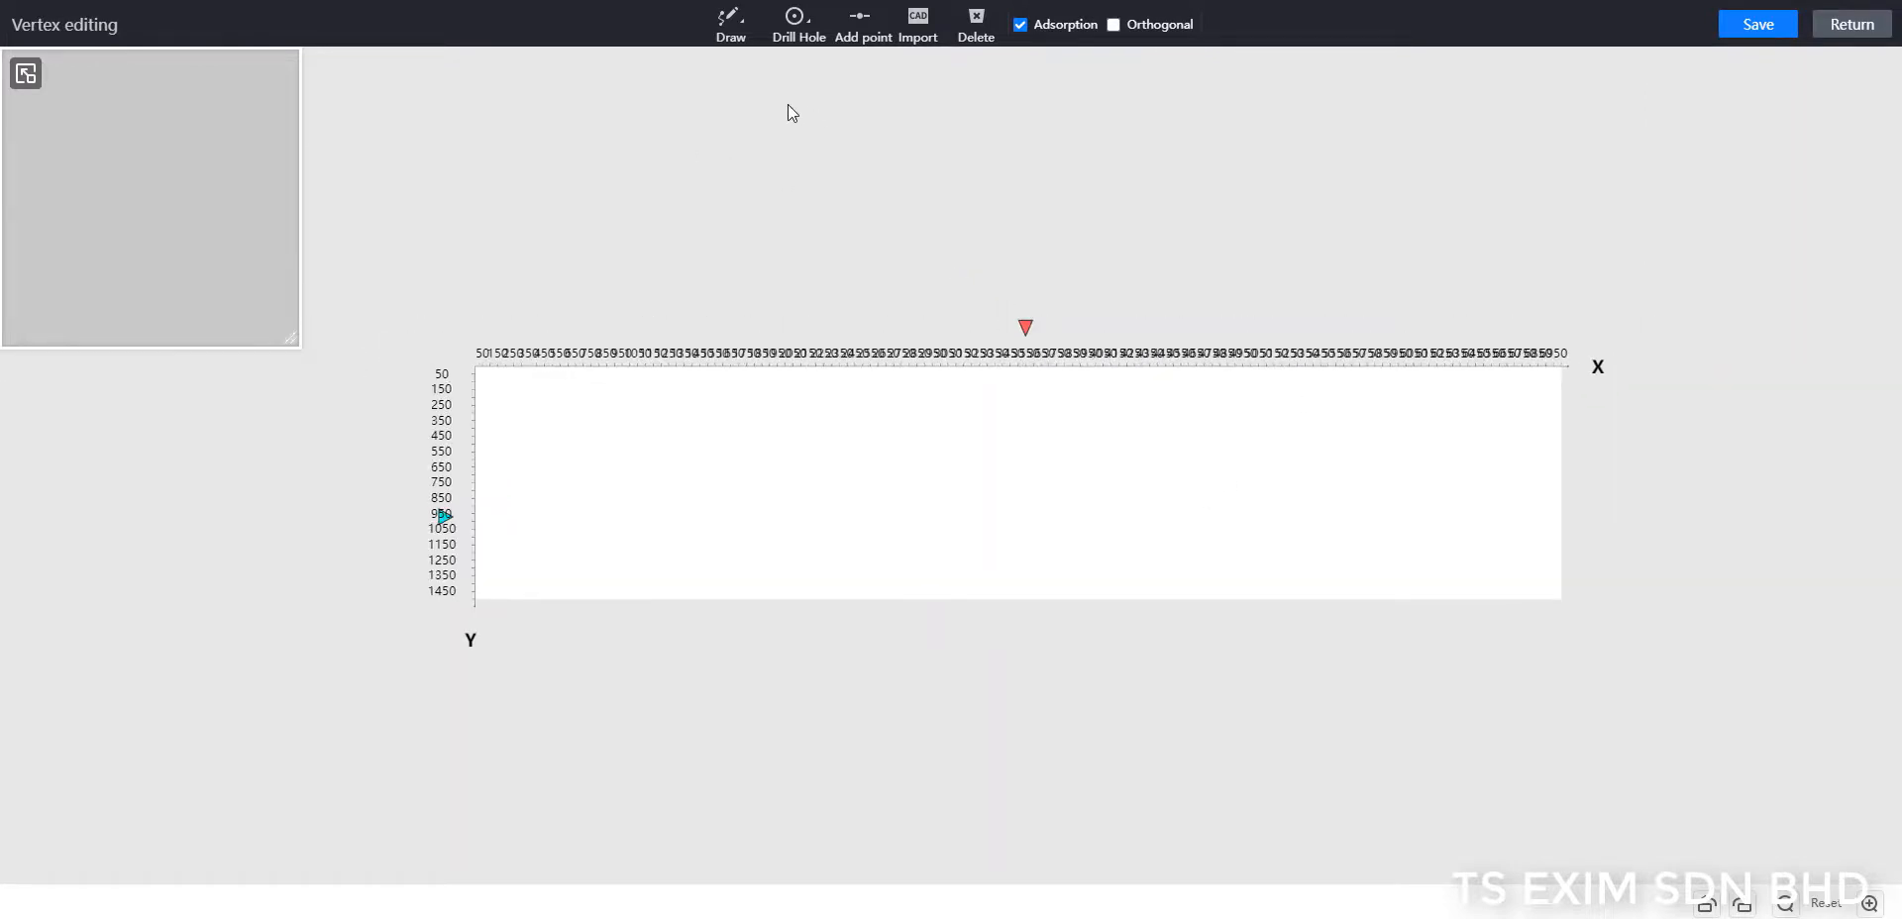
Step: Draw an L-shaped outline about 150 wide along the panel's upper and right edges and save the vertex edit
{"action": "mouse_move", "coordinate": [731, 25]}
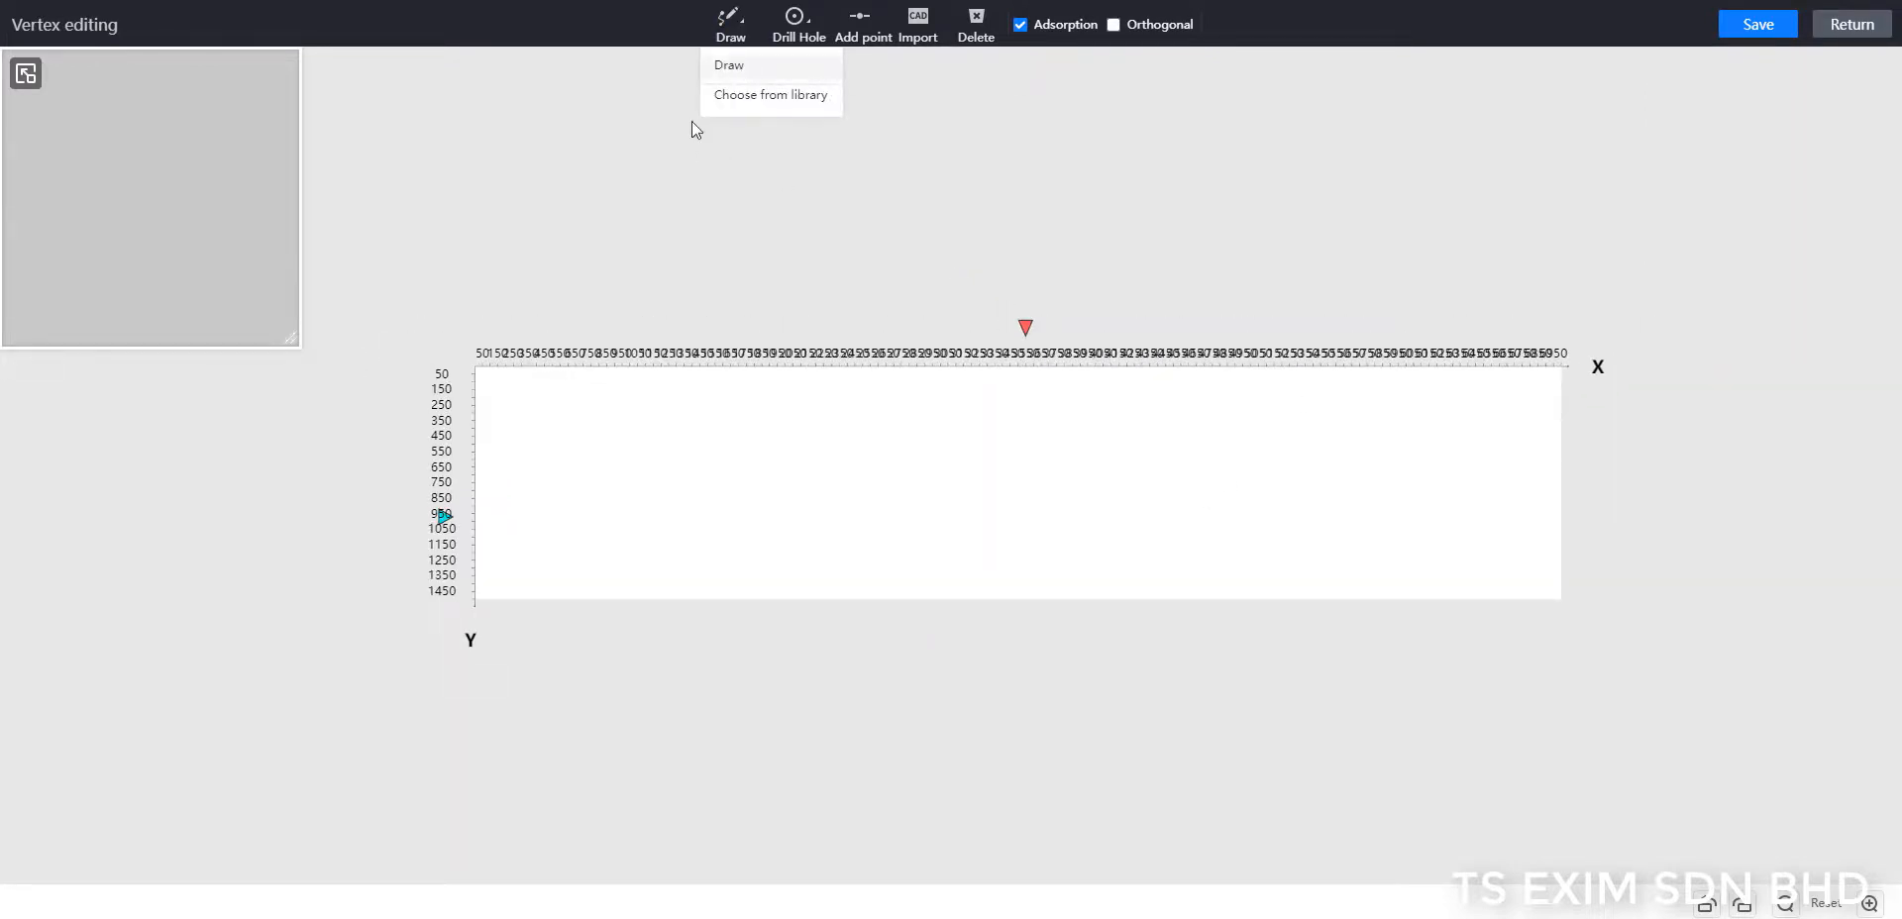
{"action": "left_click", "coordinate": [726, 64]}
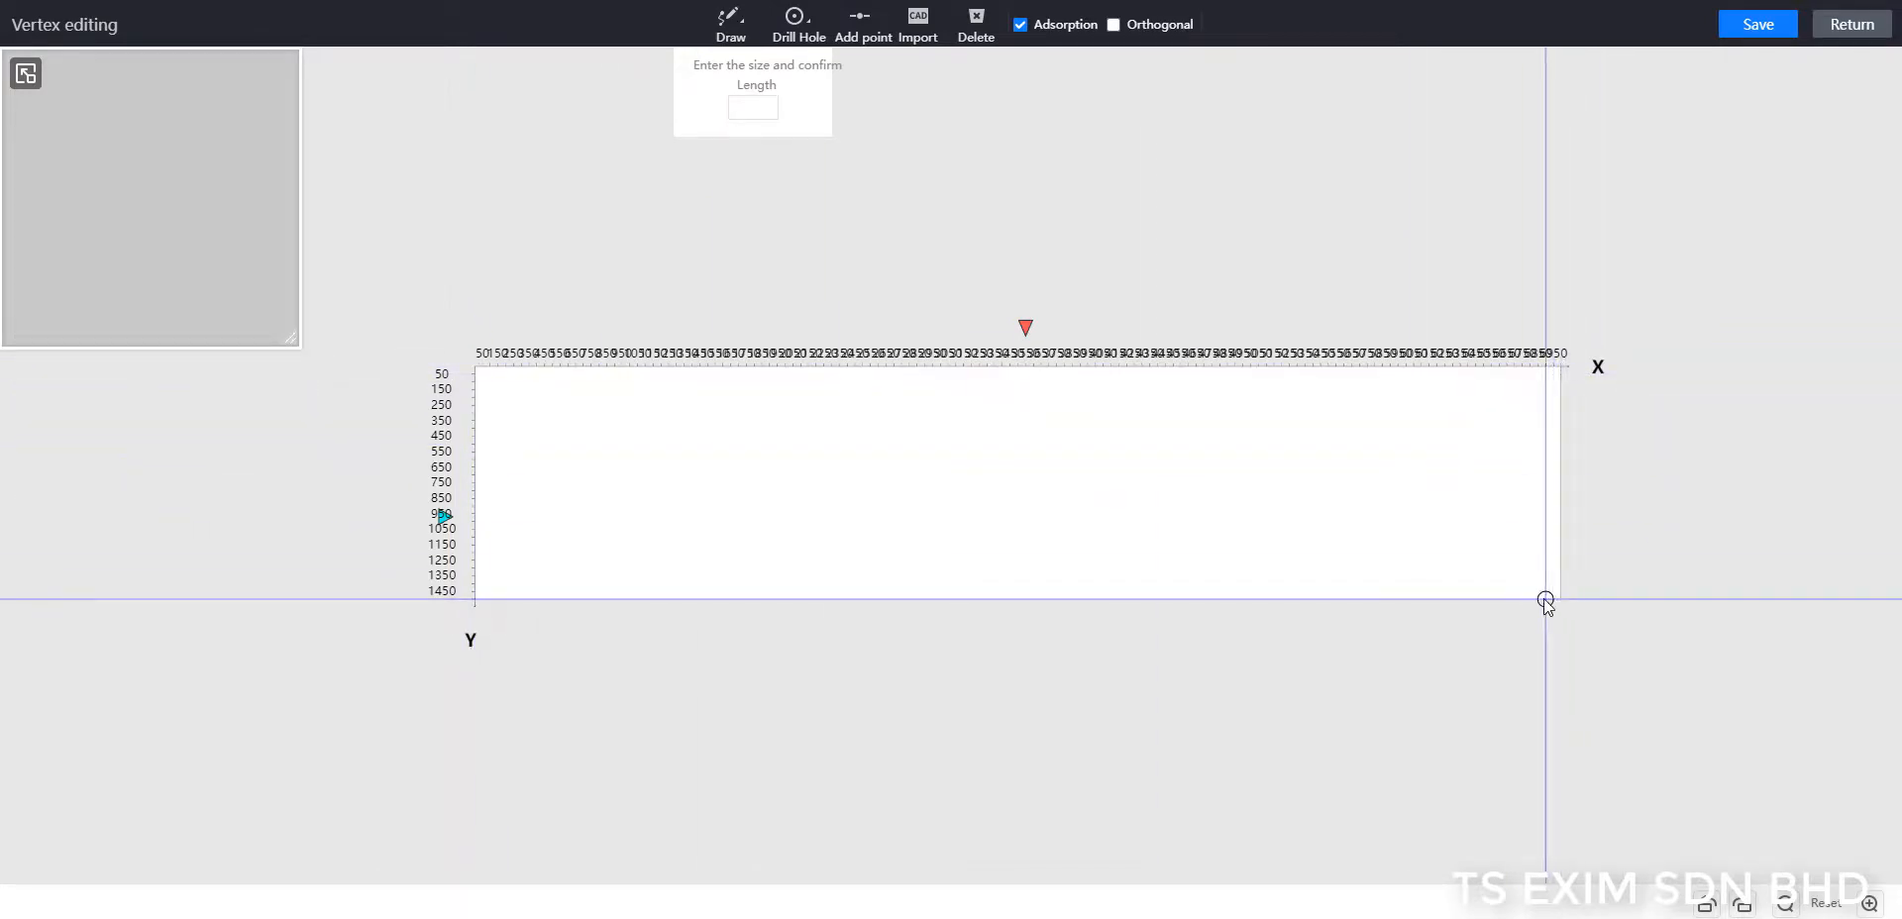
{"action": "scroll", "coordinate": [1550, 601], "scroll_direction": "up", "scroll_amount": 3}
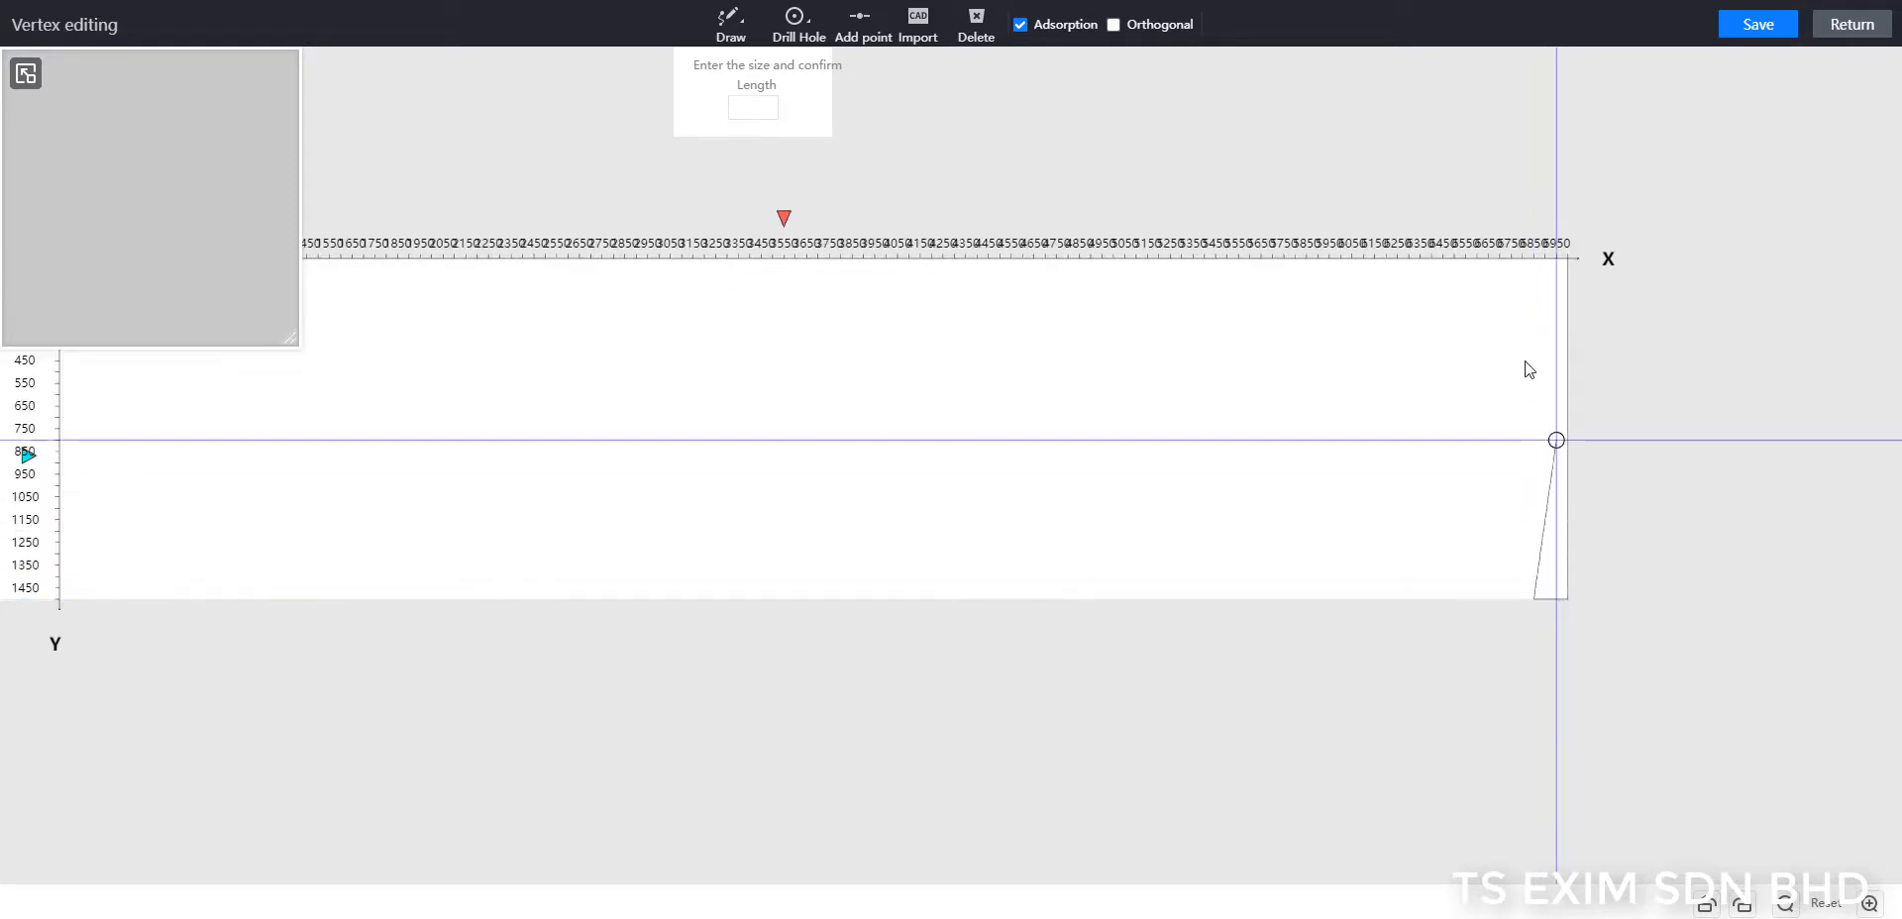
{"action": "left_click", "coordinate": [1535, 293]}
{"action": "middle_click_drag", "start_coordinate": [963, 291], "coordinate": [1637, 396]}
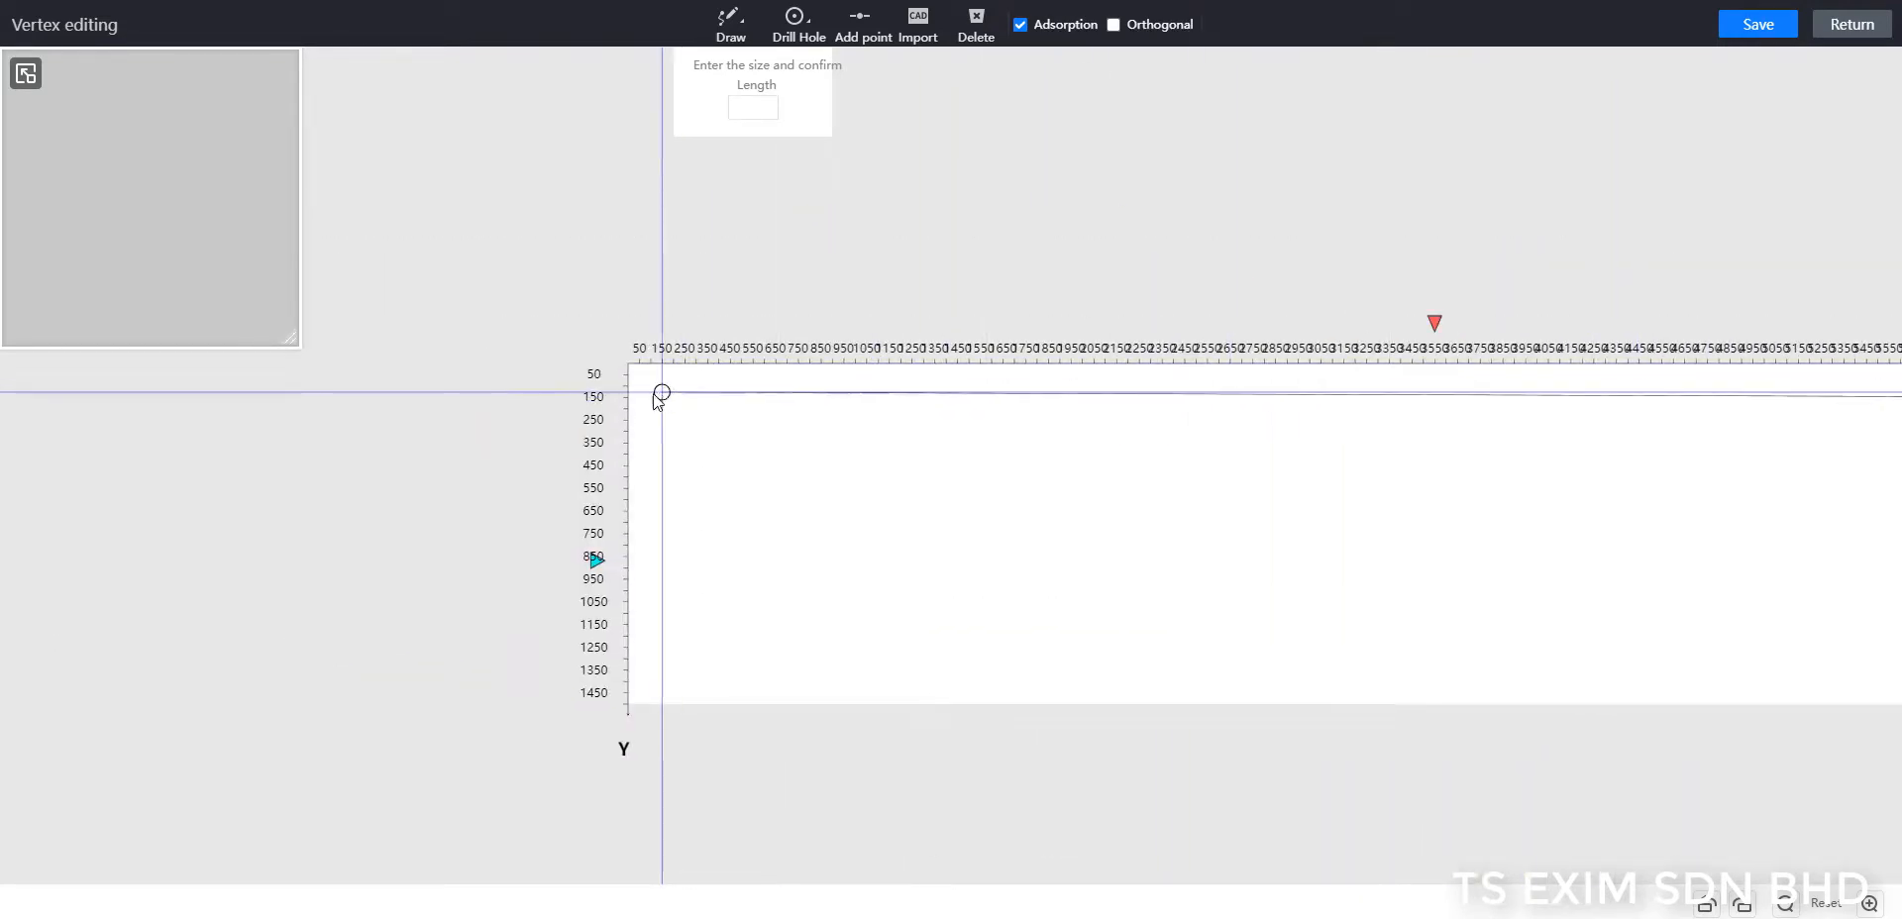
{"action": "scroll", "coordinate": [658, 395], "scroll_direction": "up", "scroll_amount": 1}
{"action": "scroll", "coordinate": [648, 400], "scroll_direction": "up", "scroll_amount": 1}
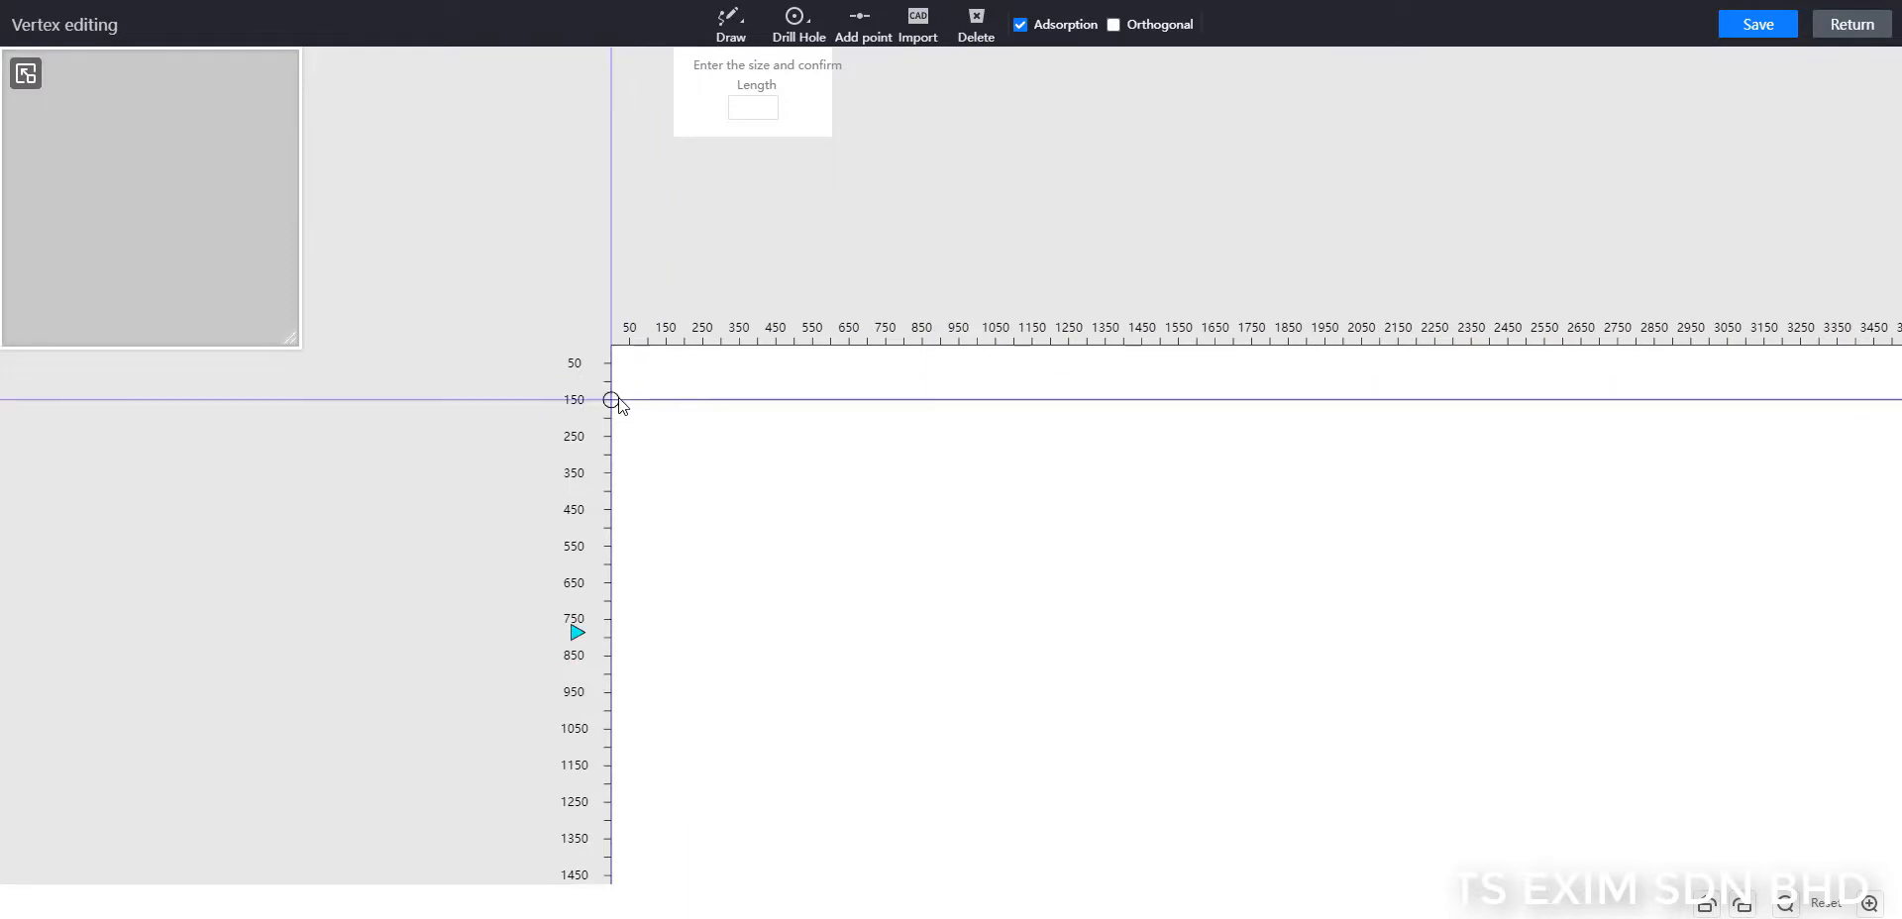
{"action": "left_click", "coordinate": [614, 348]}
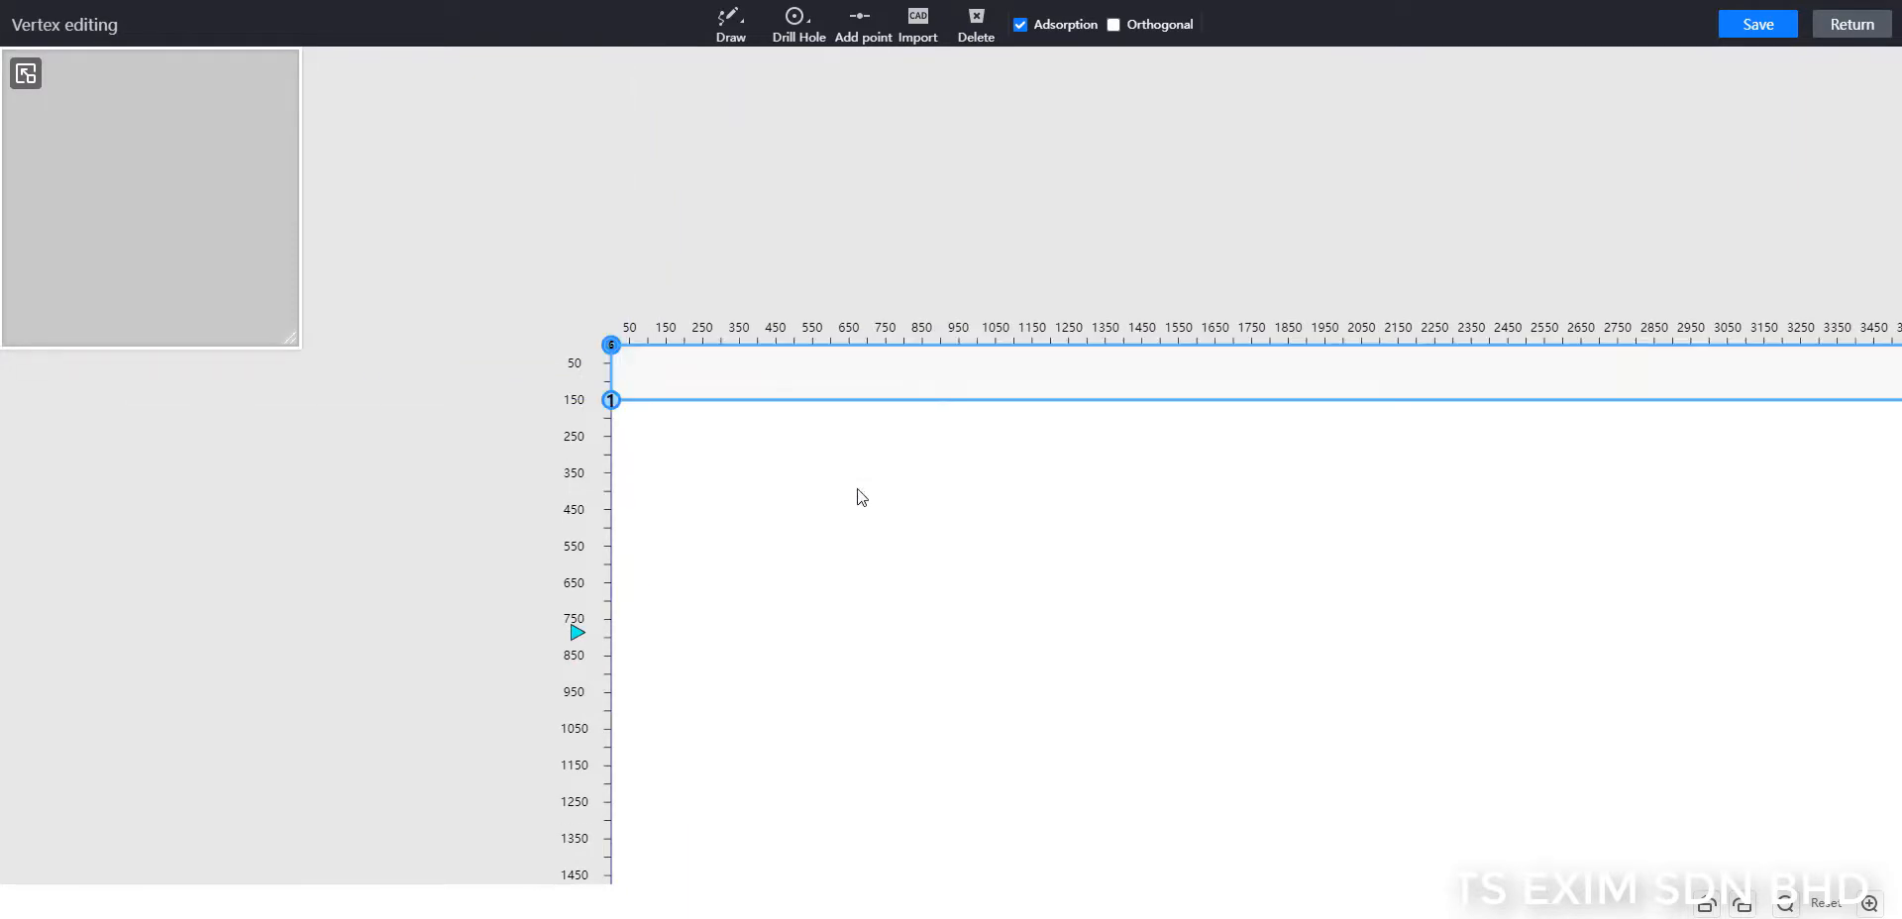
{"action": "left_click", "coordinate": [1755, 26]}
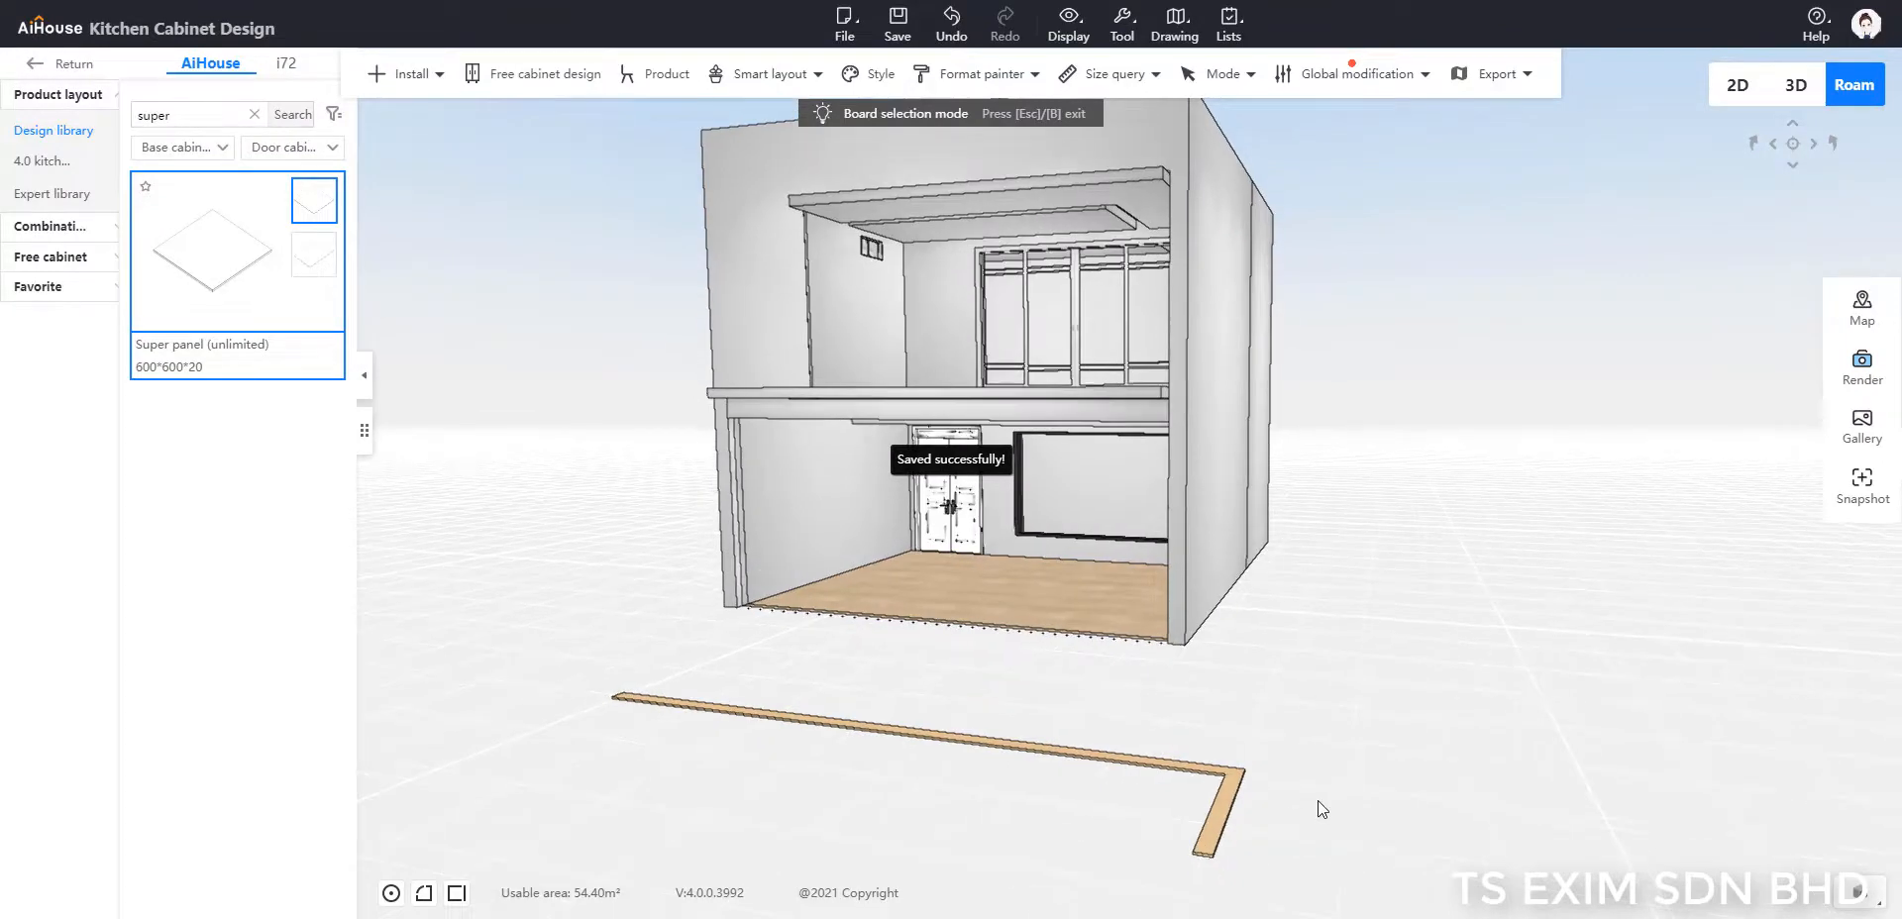
Step: Set the L-shaped super panel's height to 1500
{"action": "left_click", "coordinate": [1234, 783]}
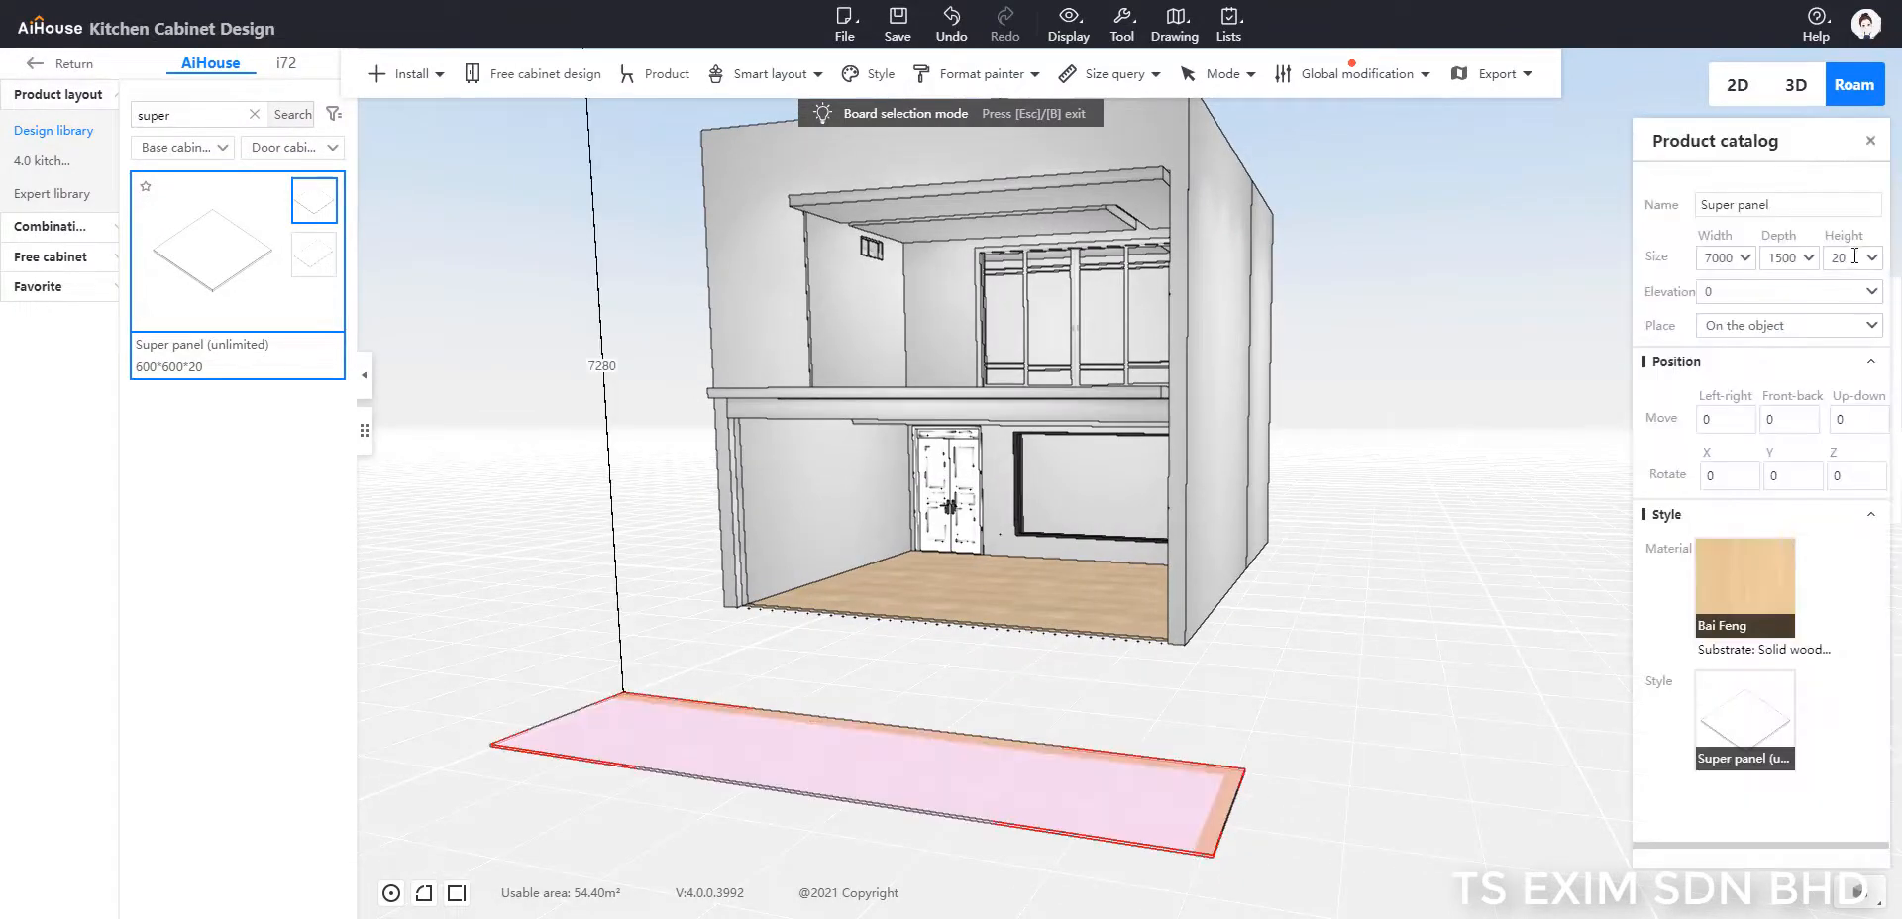
{"action": "left_click_drag", "start_coordinate": [1856, 259], "coordinate": [1772, 270]}
{"action": "type", "text": "15"}
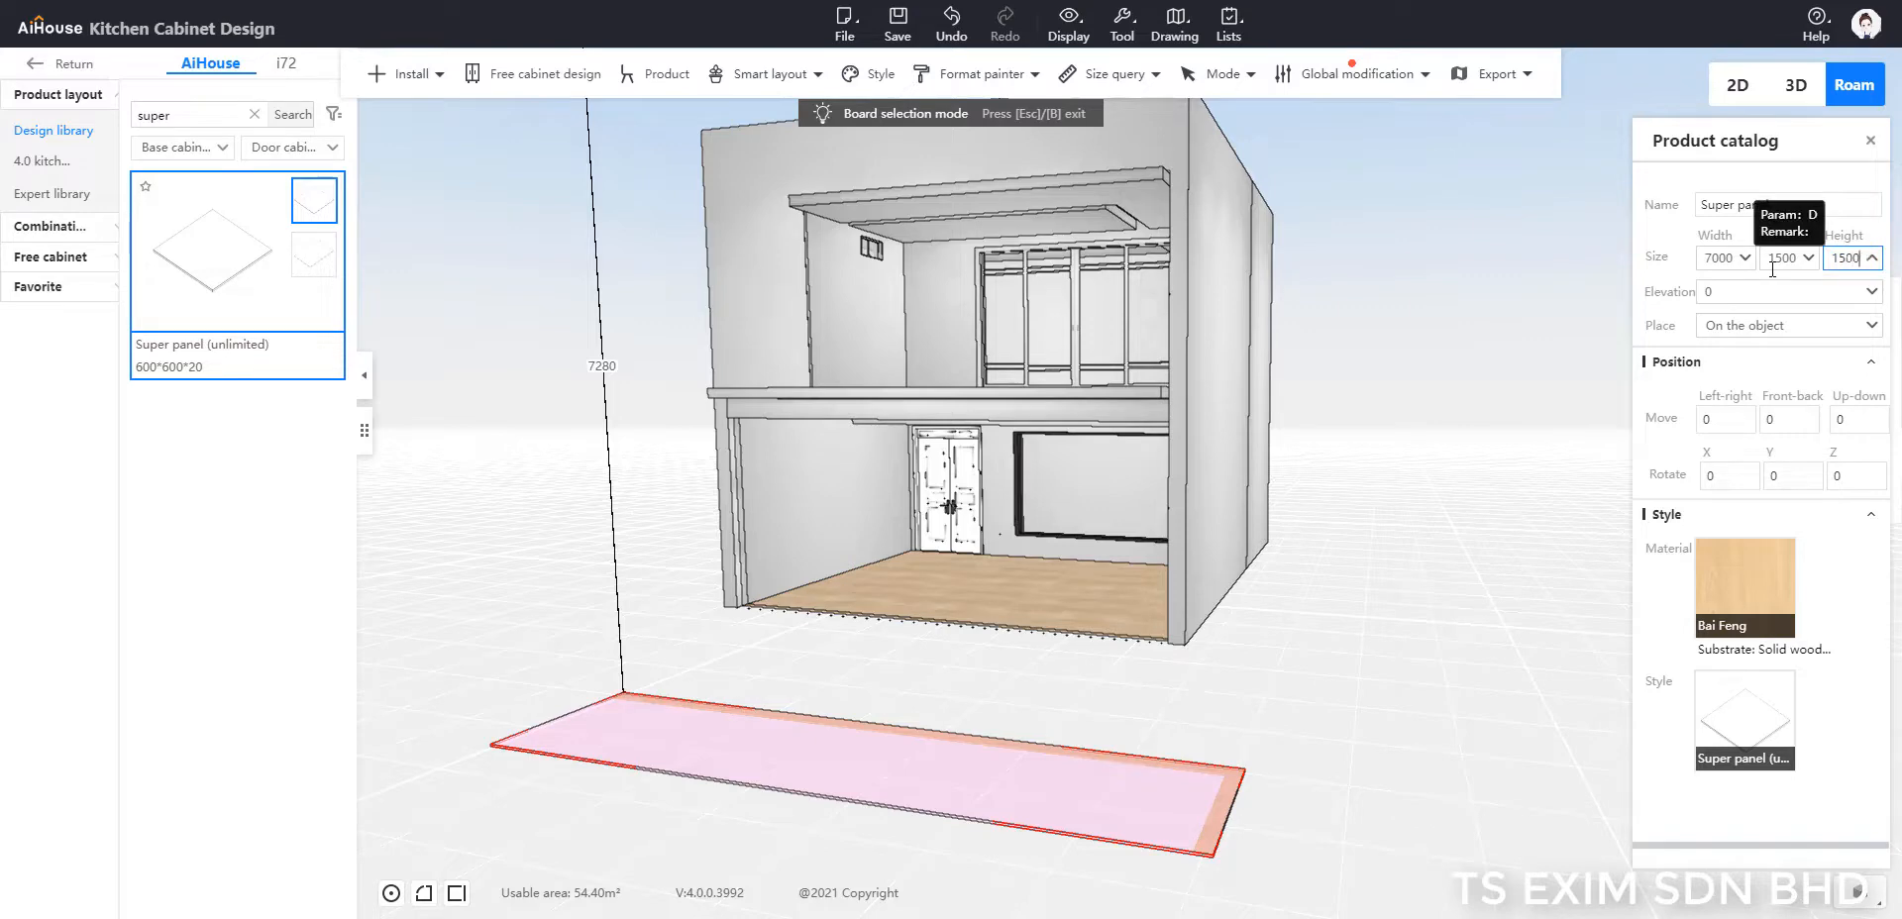
{"action": "type", "text": "00"}
{"action": "key", "text": "Return"}
{"action": "left_click", "coordinate": [1417, 573]}
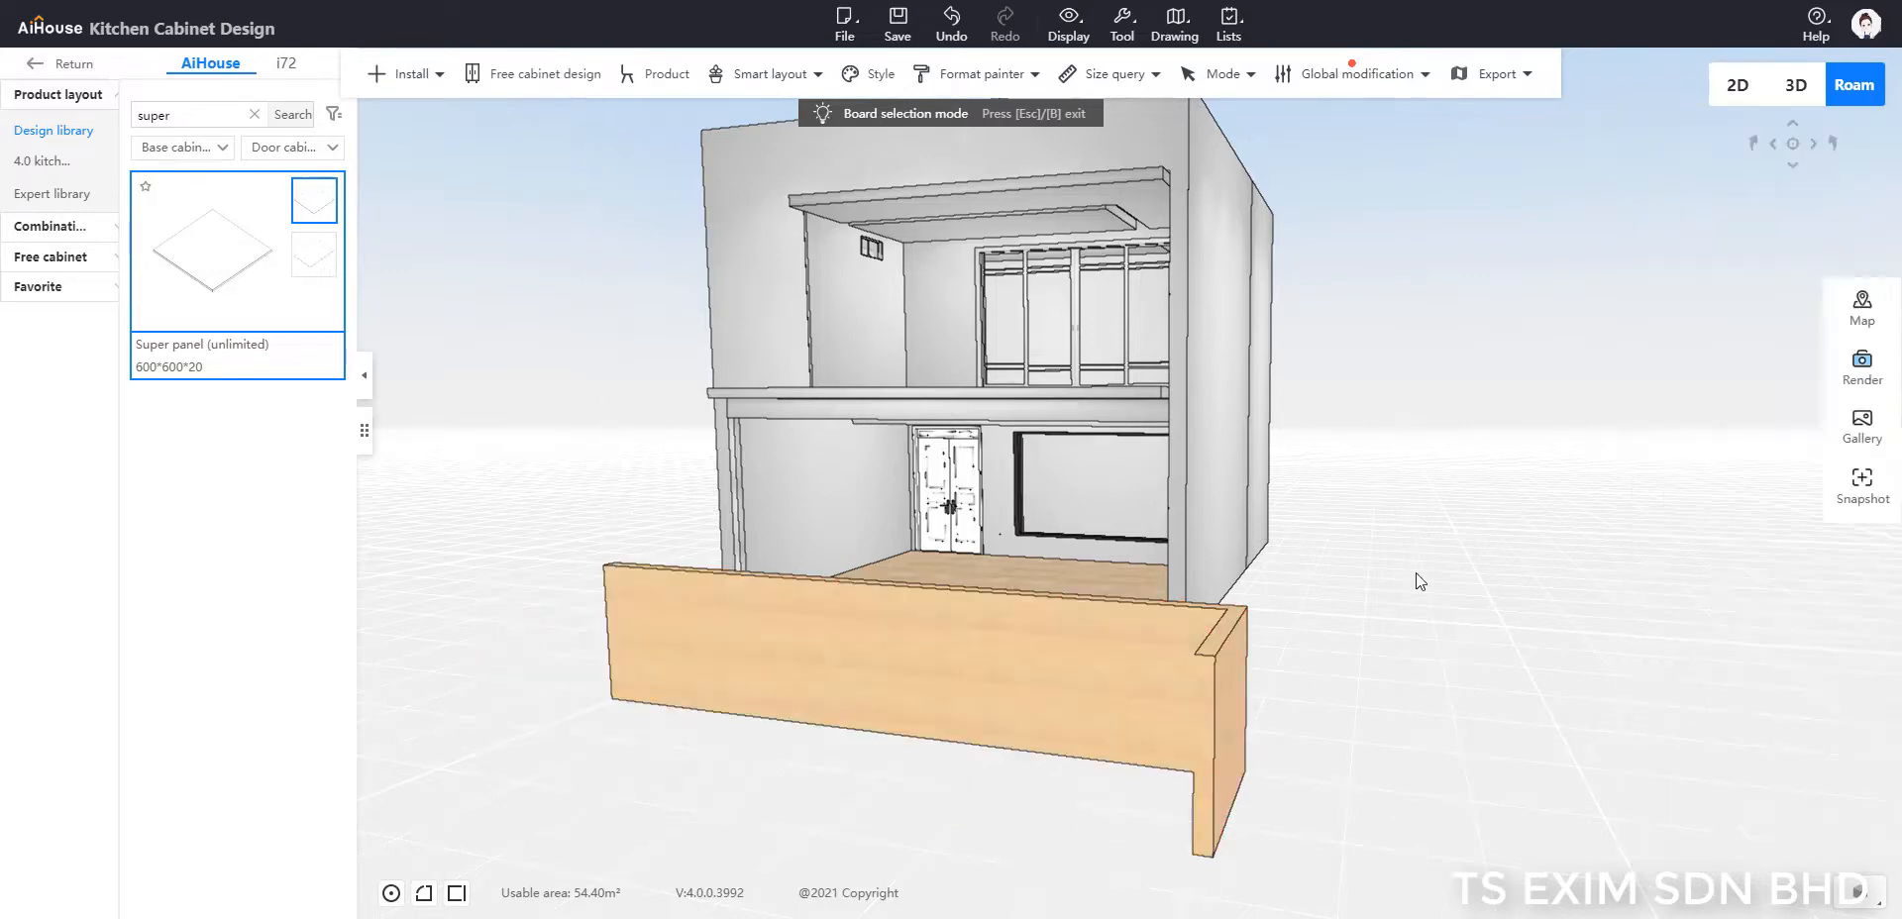
Step: Duplicate the L-shaped panel and place the copy directly beside the original on the ground
{"action": "scroll", "coordinate": [1449, 562], "scroll_direction": "down", "scroll_amount": 2}
{"action": "key", "text": "a"}
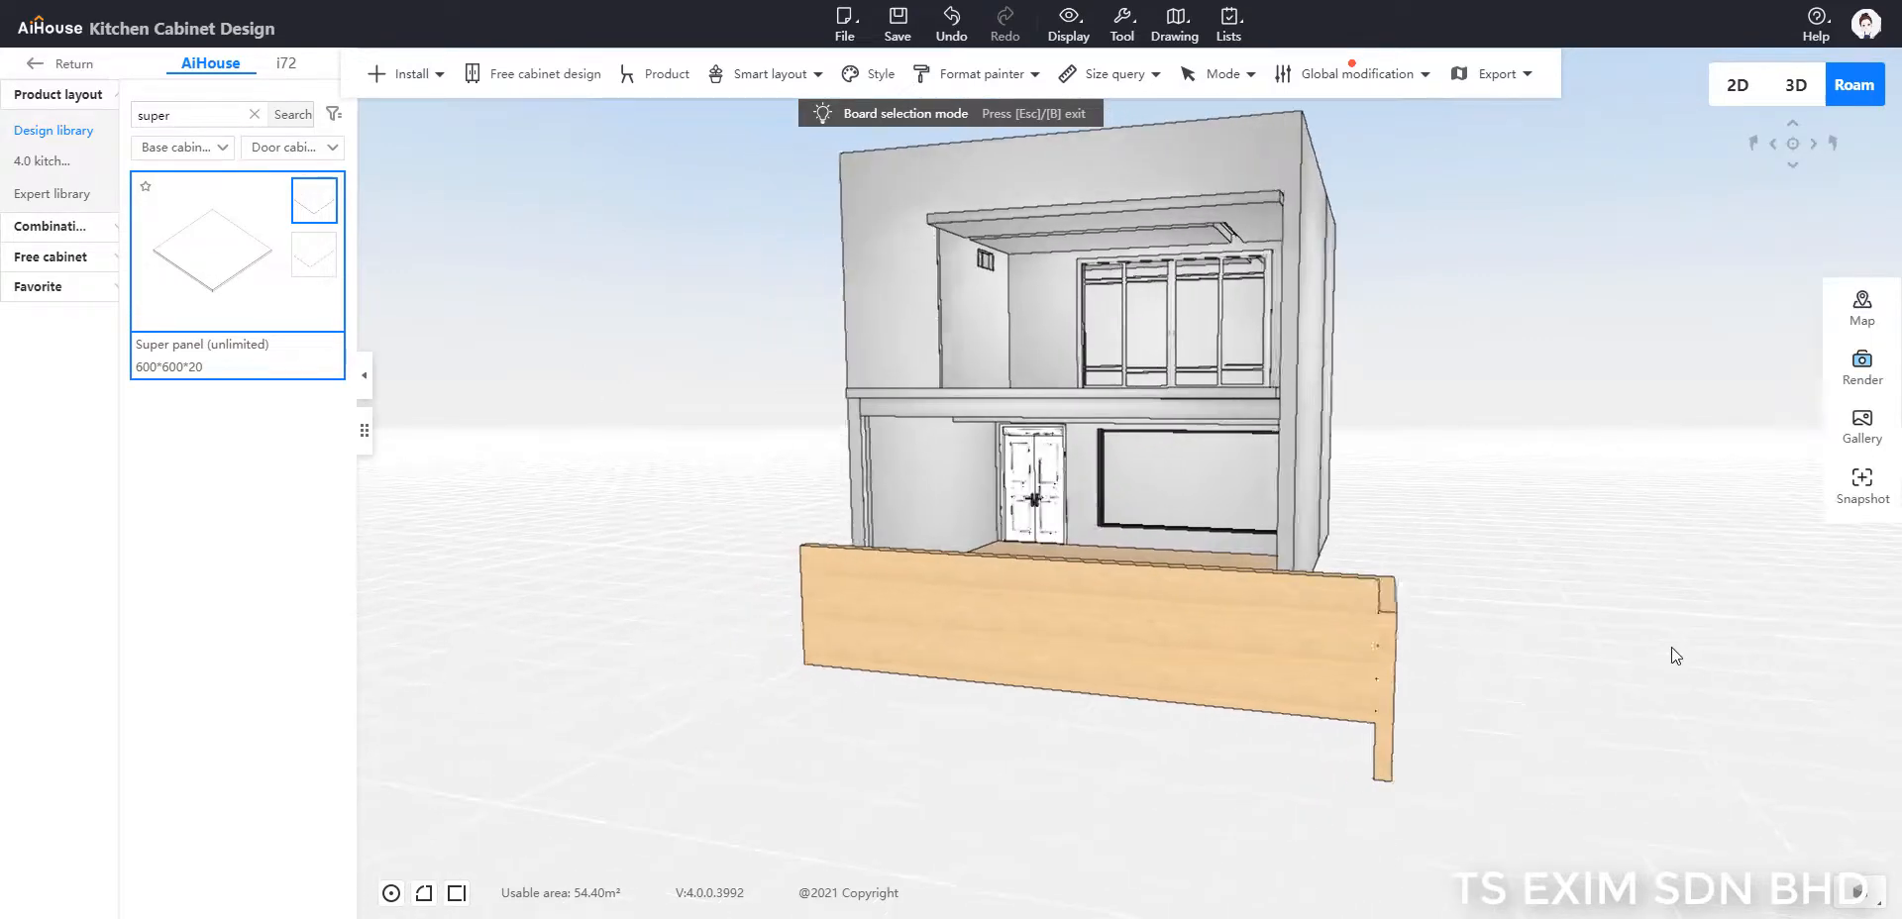
{"action": "key", "text": "d"}
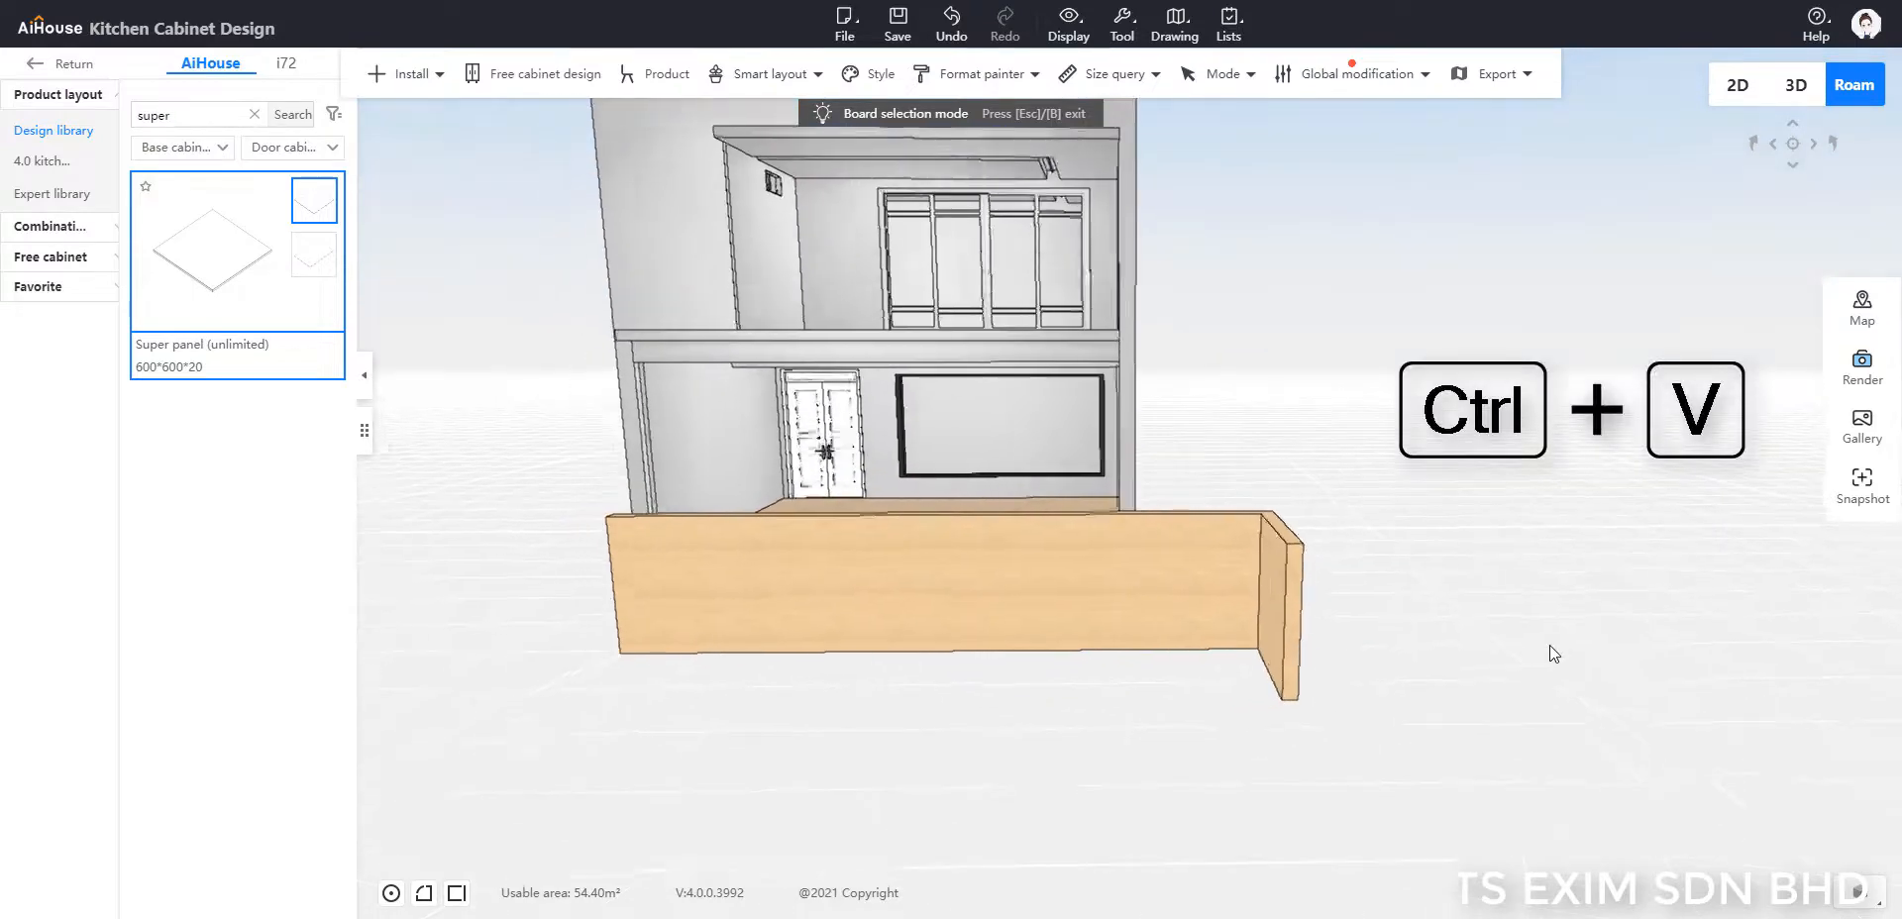
{"action": "left_click_drag", "start_coordinate": [1210, 729], "coordinate": [1513, 665]}
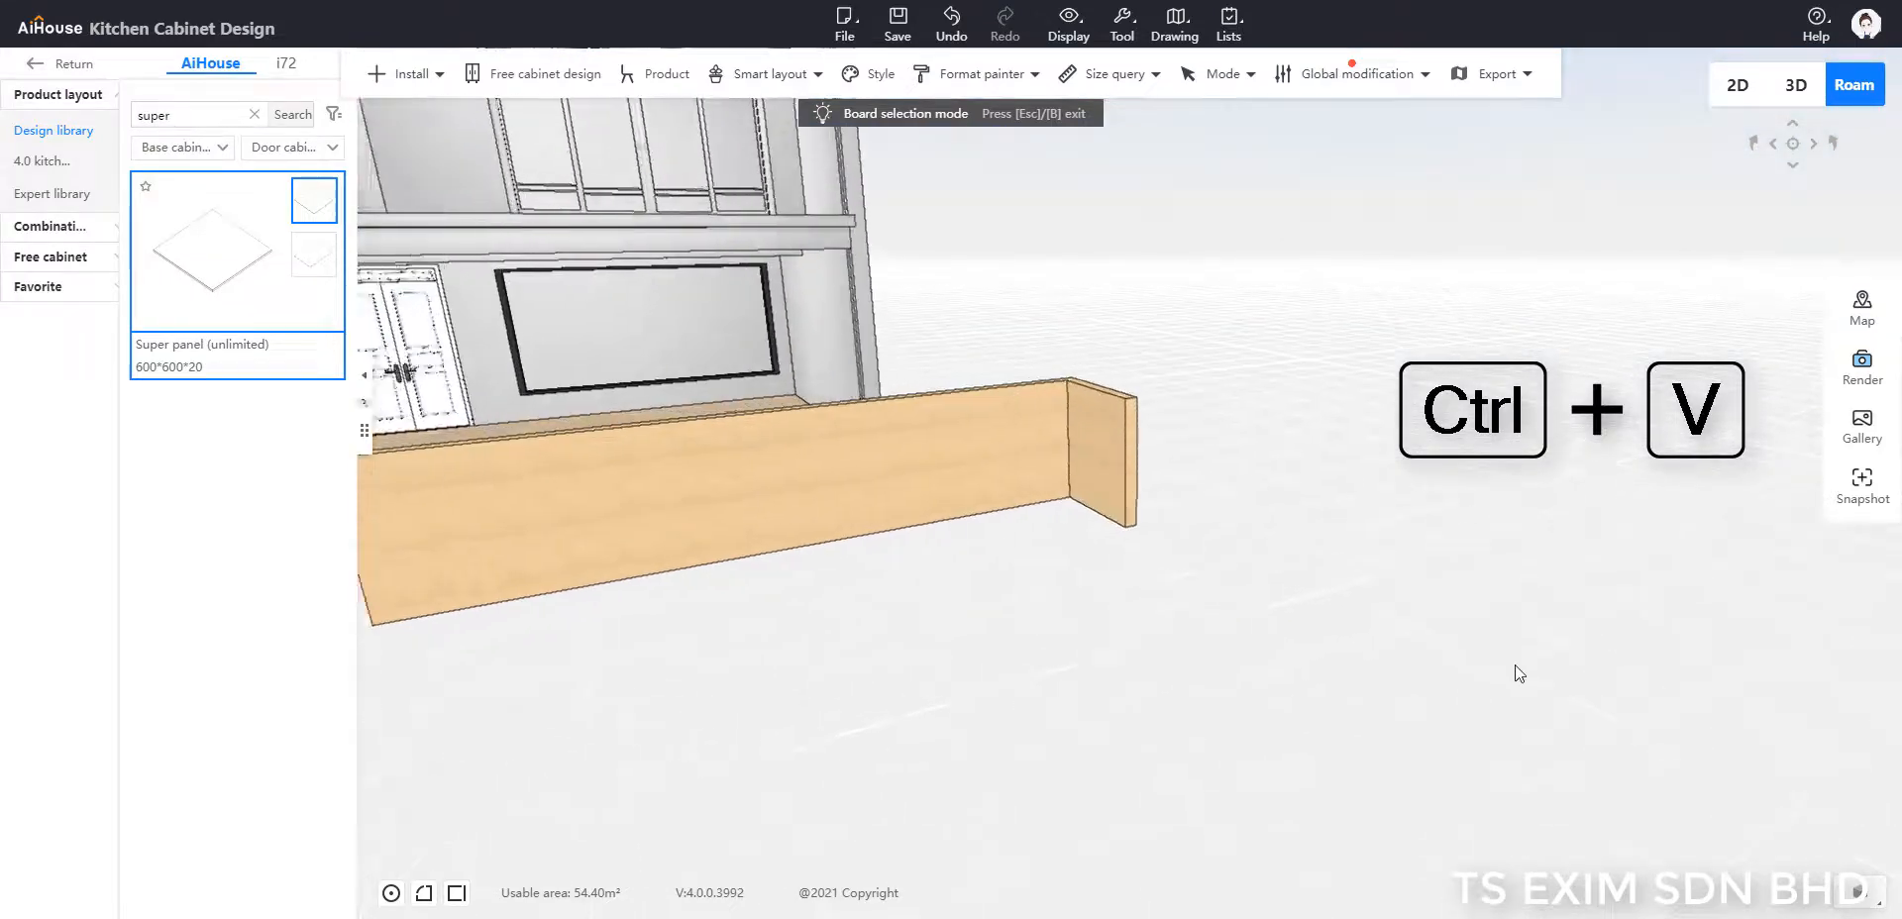
{"action": "scroll", "coordinate": [1198, 643], "scroll_direction": "down", "scroll_amount": 3}
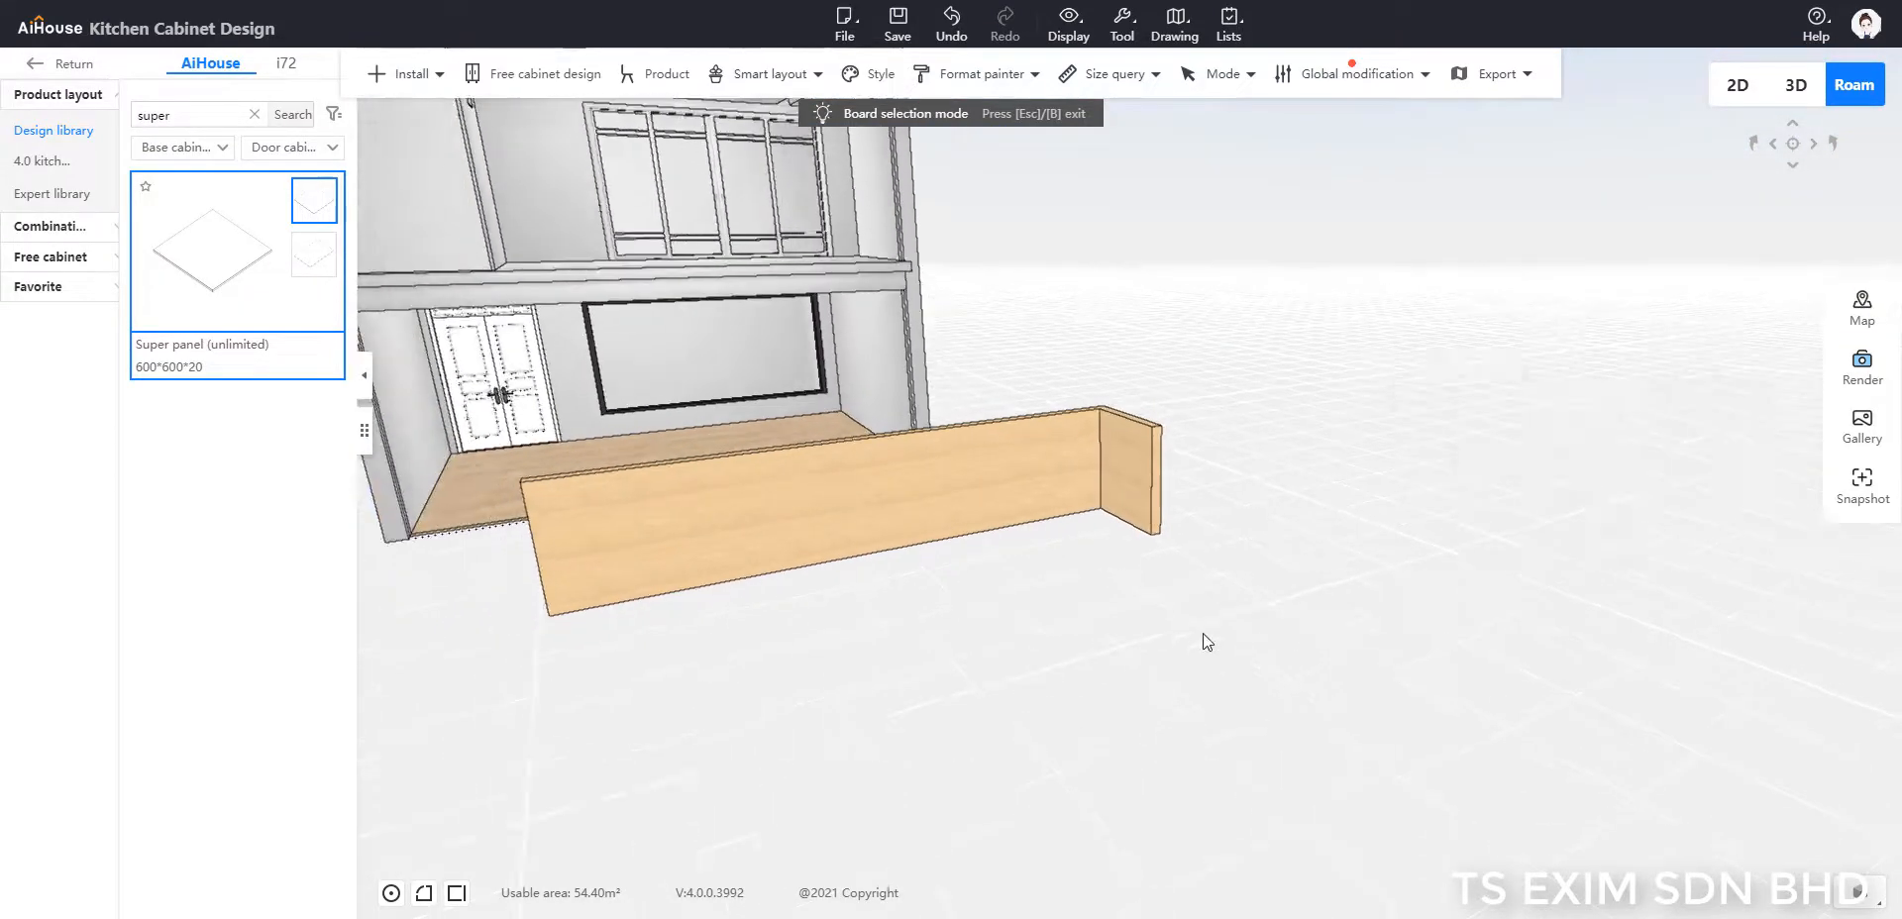
{"action": "left_click", "coordinate": [1094, 488]}
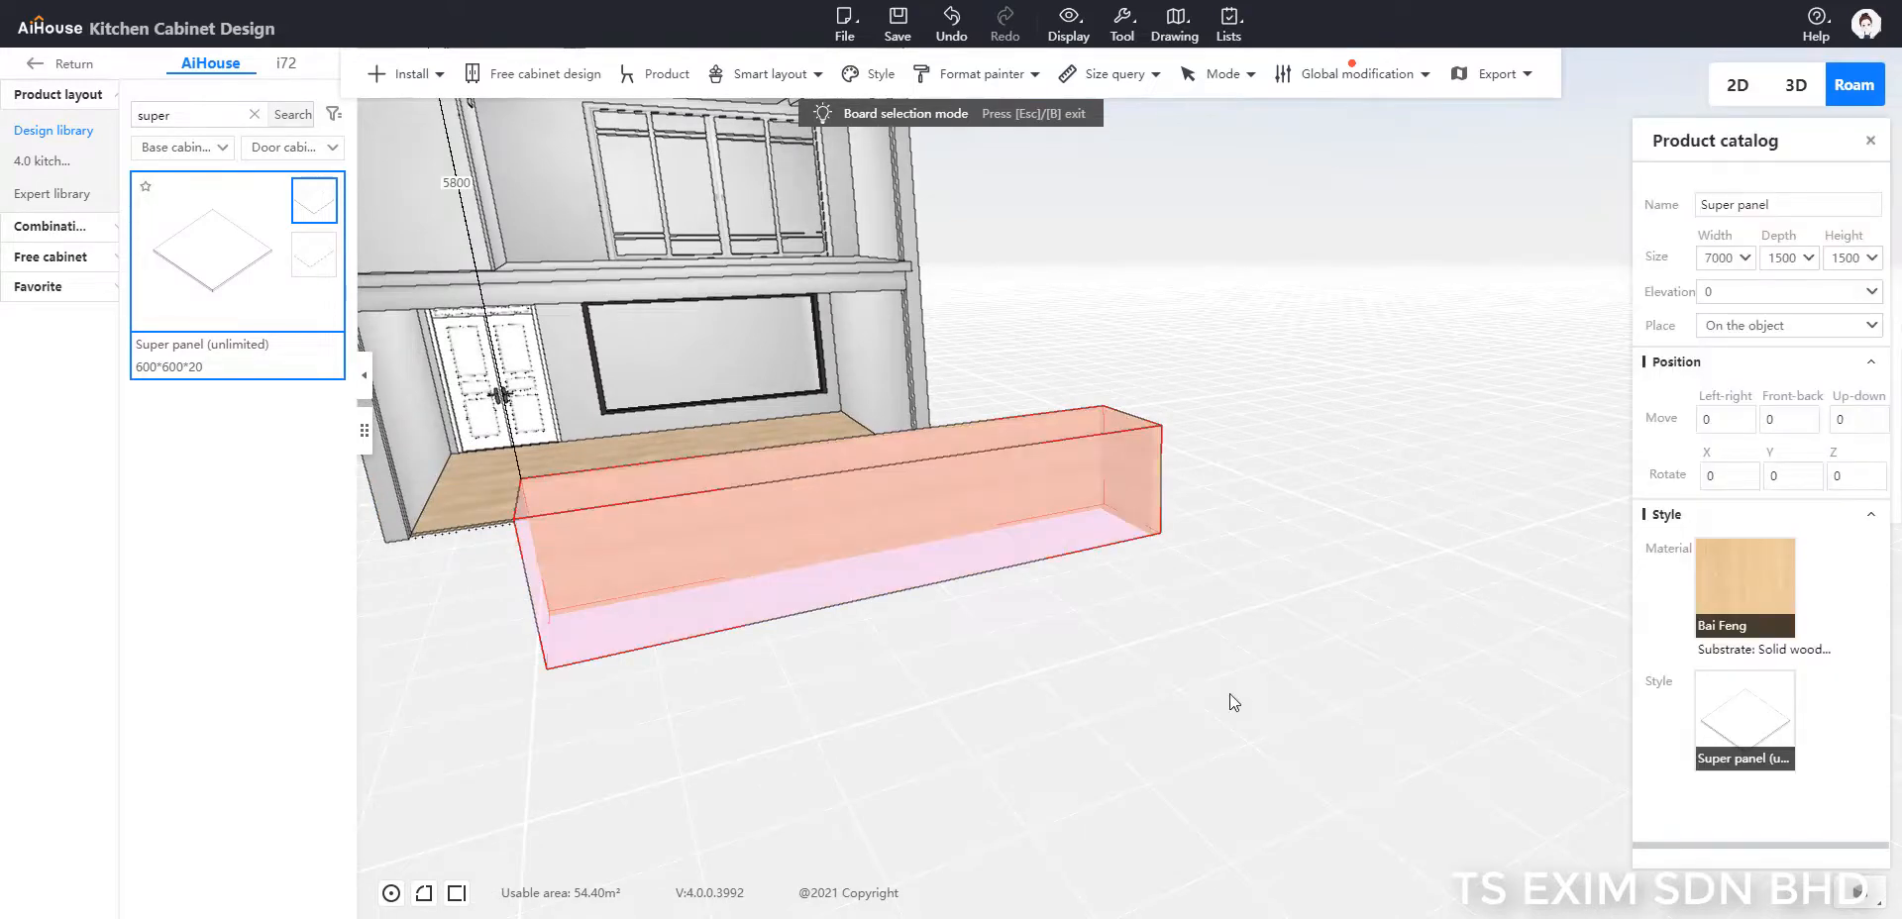
{"action": "key", "text": "ctrl+v"}
{"action": "left_click", "coordinate": [1264, 658]}
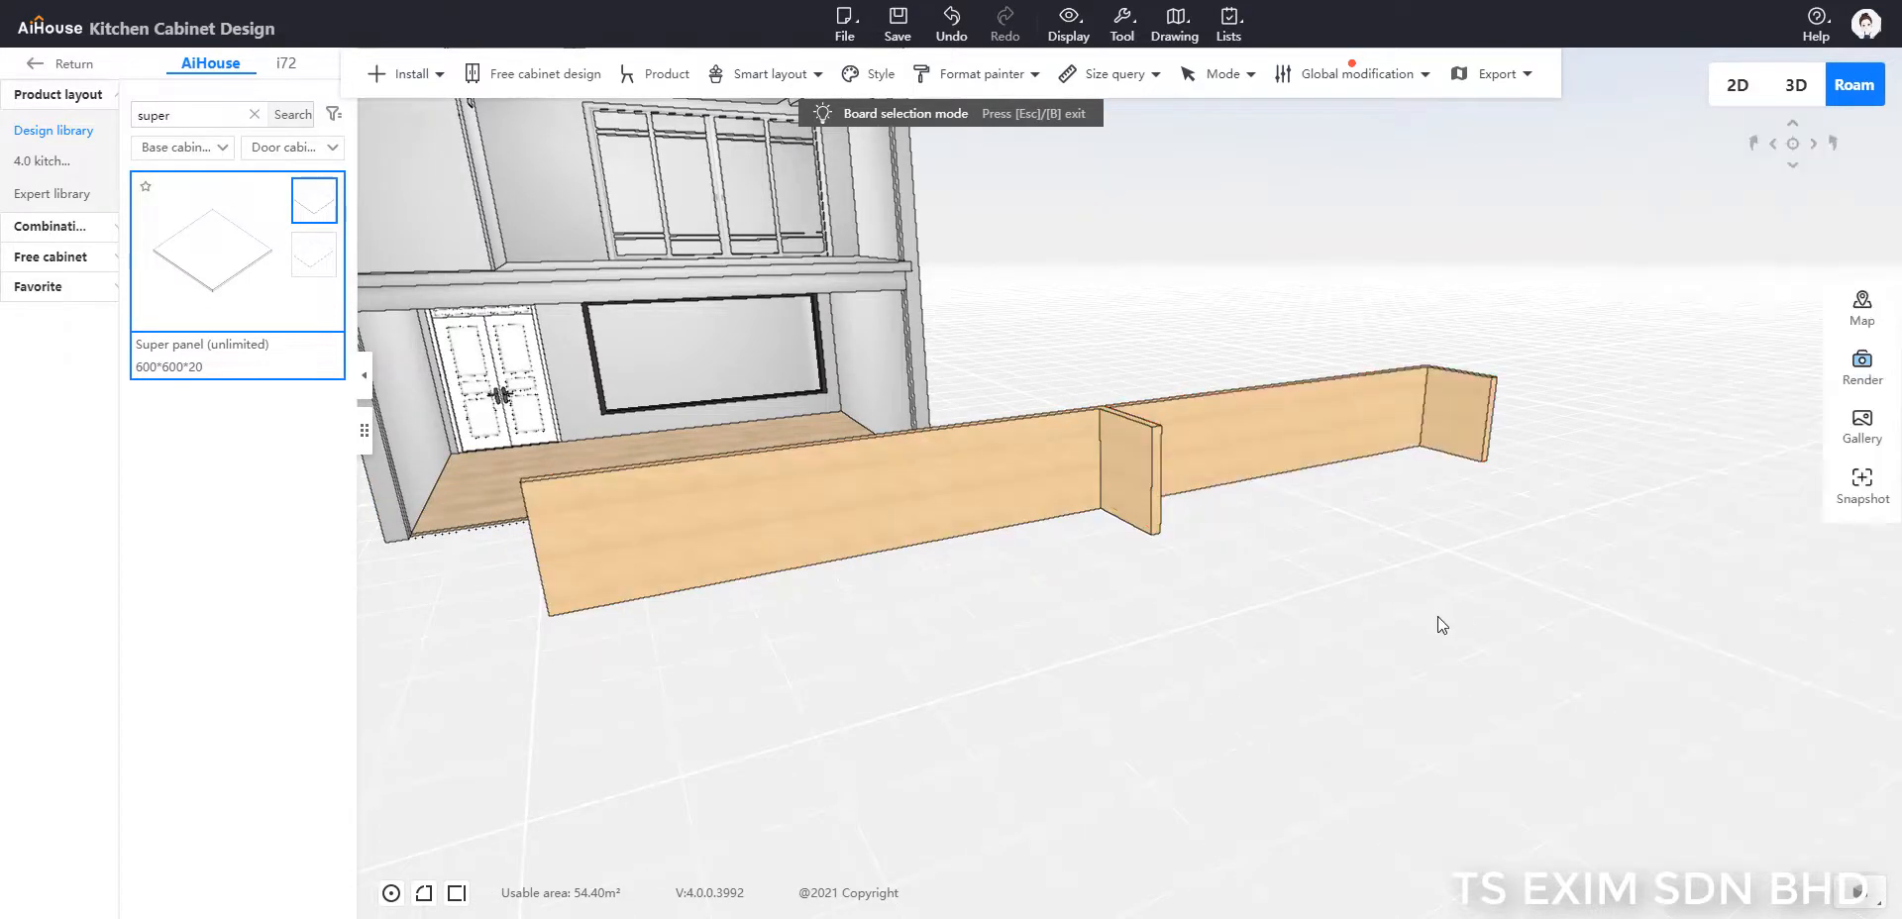
Step: Set the copied panel's width to 6850, depth to 1150 and height to 1200
{"action": "key", "text": "w"}
{"action": "key", "text": "d"}
{"action": "left_click", "coordinate": [1225, 463]}
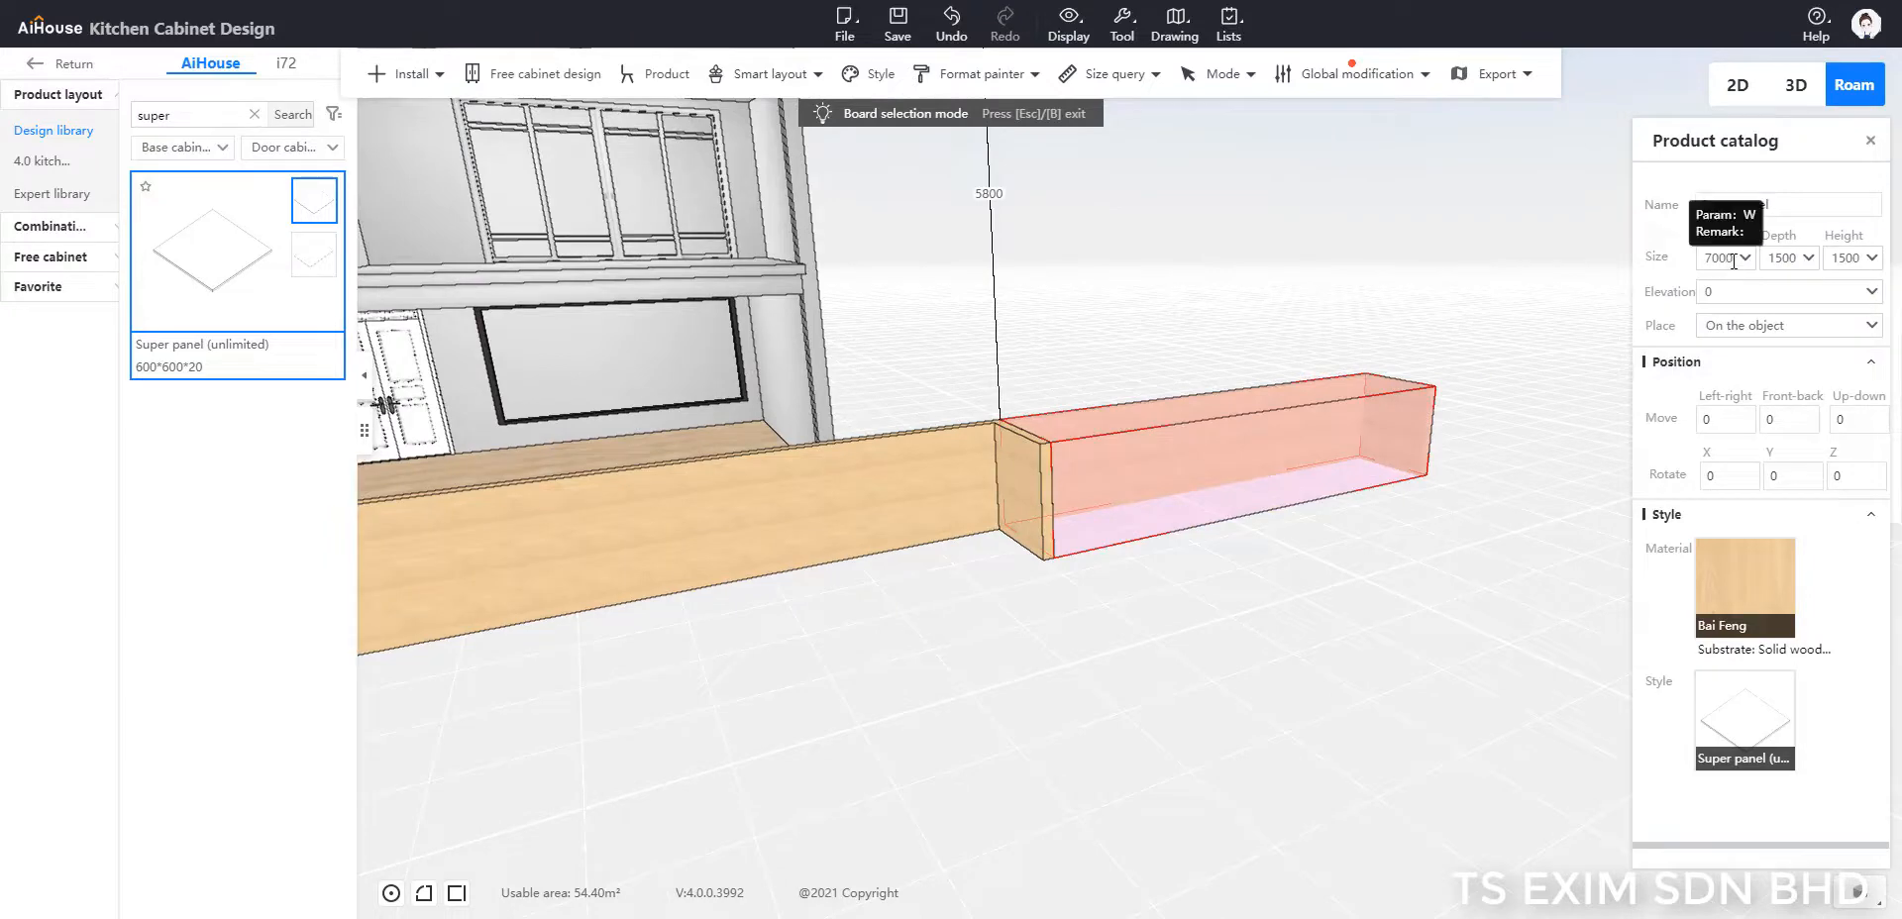
{"action": "left_click_drag", "start_coordinate": [1724, 260], "coordinate": [1681, 266]}
{"action": "type", "text": "6850"}
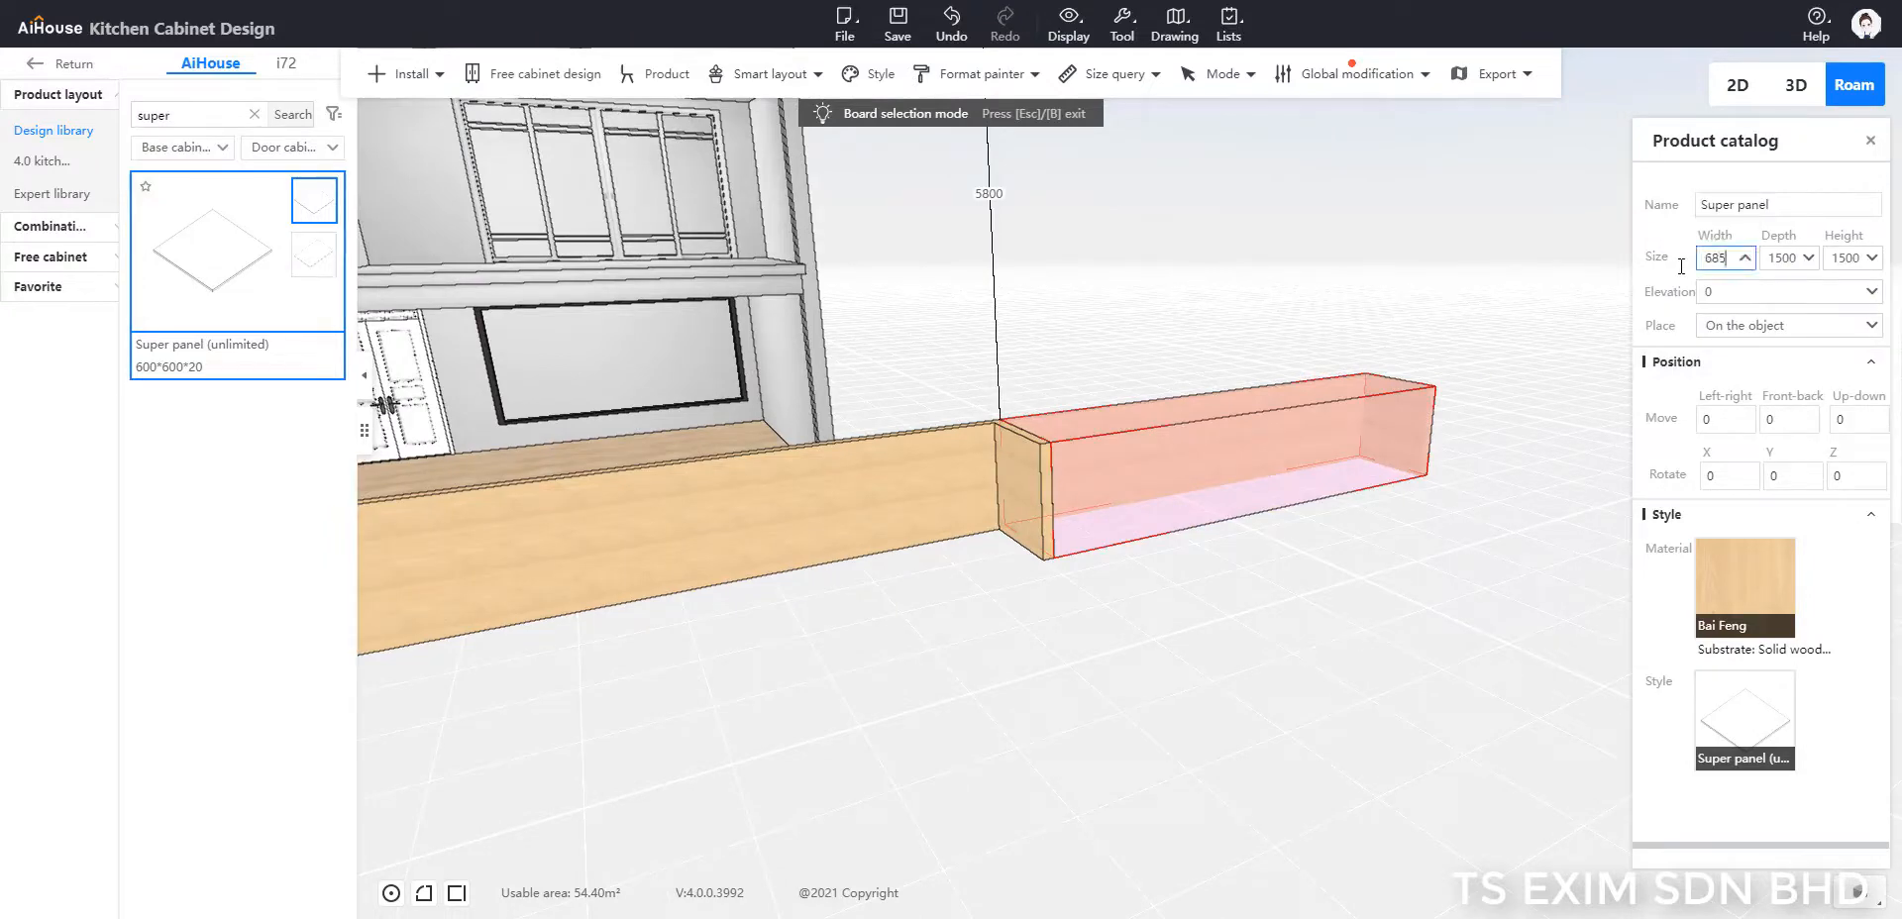
{"action": "key", "text": "Return"}
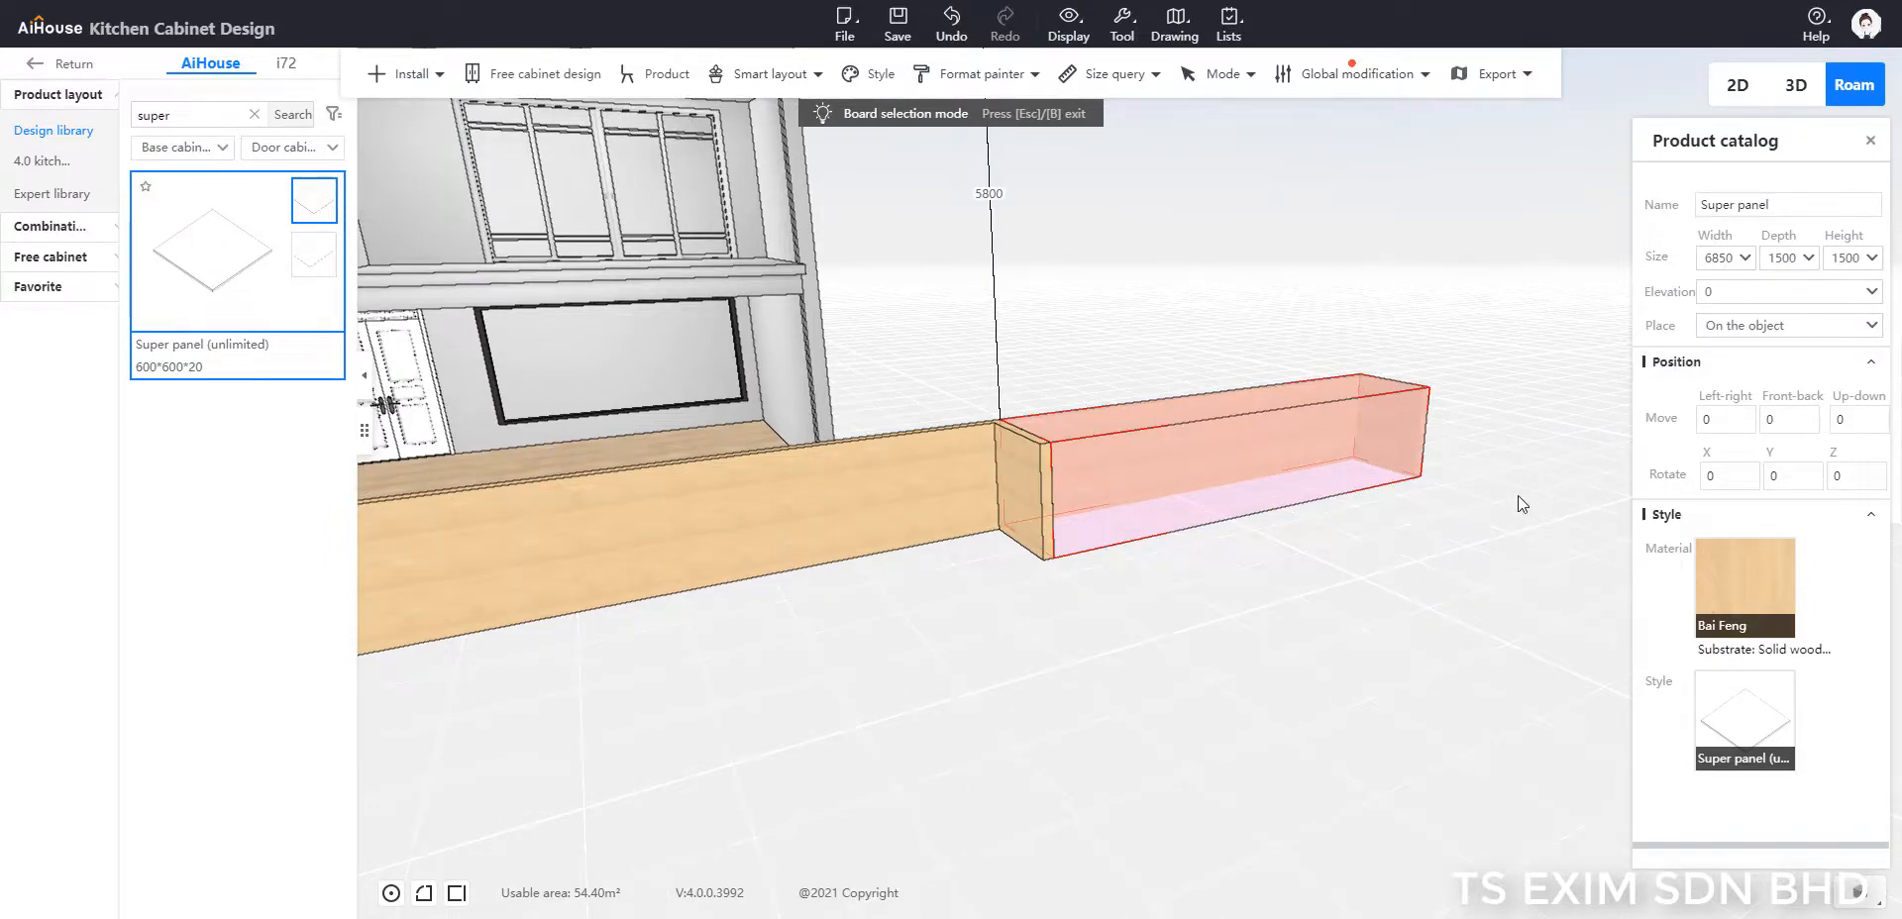
{"action": "double_click", "coordinate": [1783, 258]}
{"action": "type", "text": "1150"}
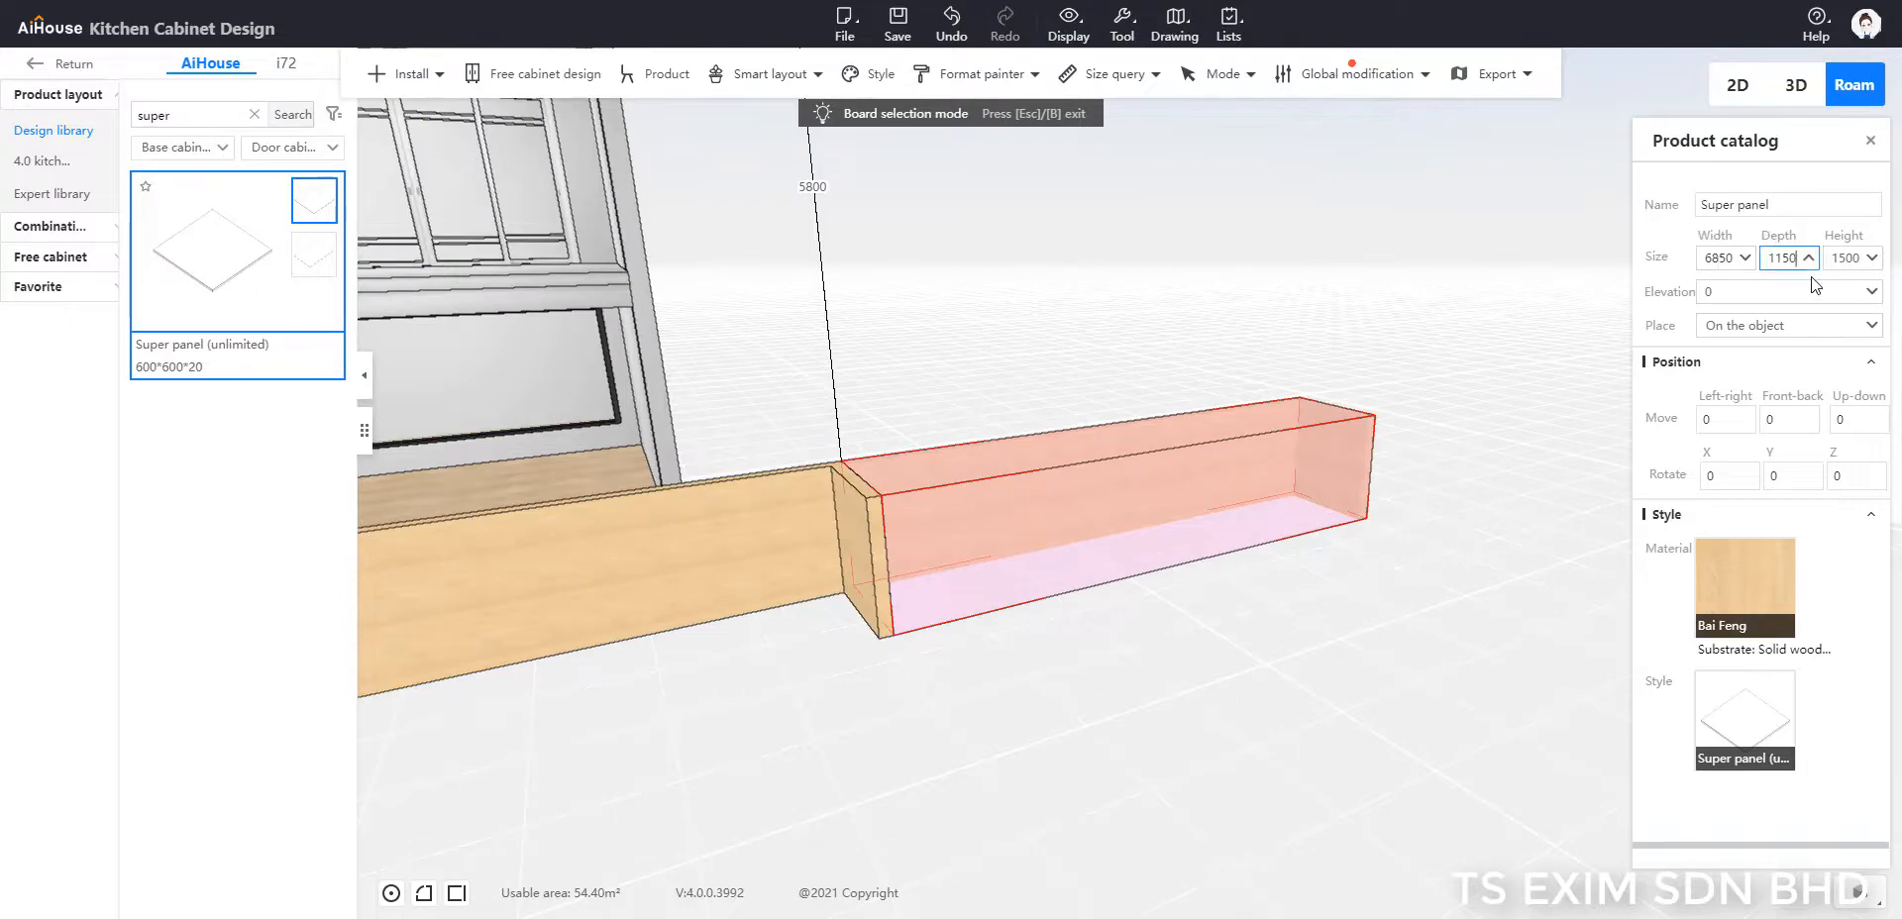
{"action": "key", "text": "Return"}
{"action": "double_click", "coordinate": [1845, 258]}
{"action": "type", "text": "1200"}
{"action": "key", "text": "Return"}
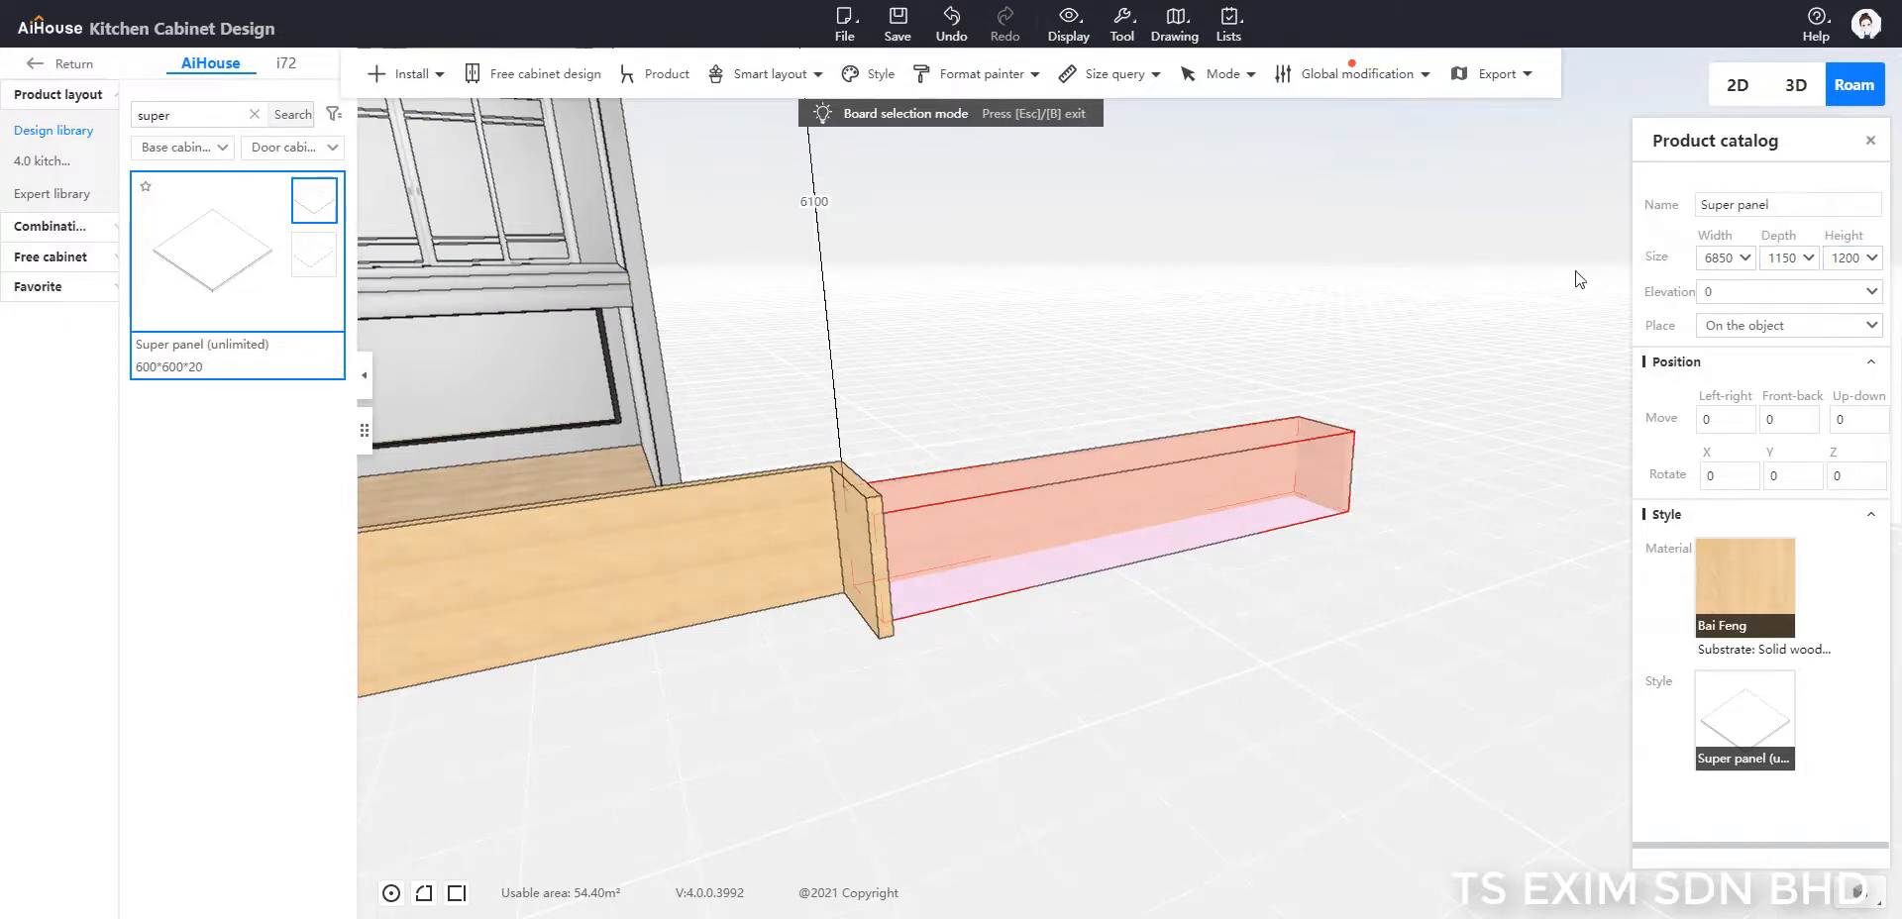
Step: Move the smaller copied panel over to the original L-shaped panel
{"action": "left_click_drag", "start_coordinate": [1494, 725], "coordinate": [1464, 664]}
{"action": "left_click_drag", "start_coordinate": [1397, 518], "coordinate": [911, 557]}
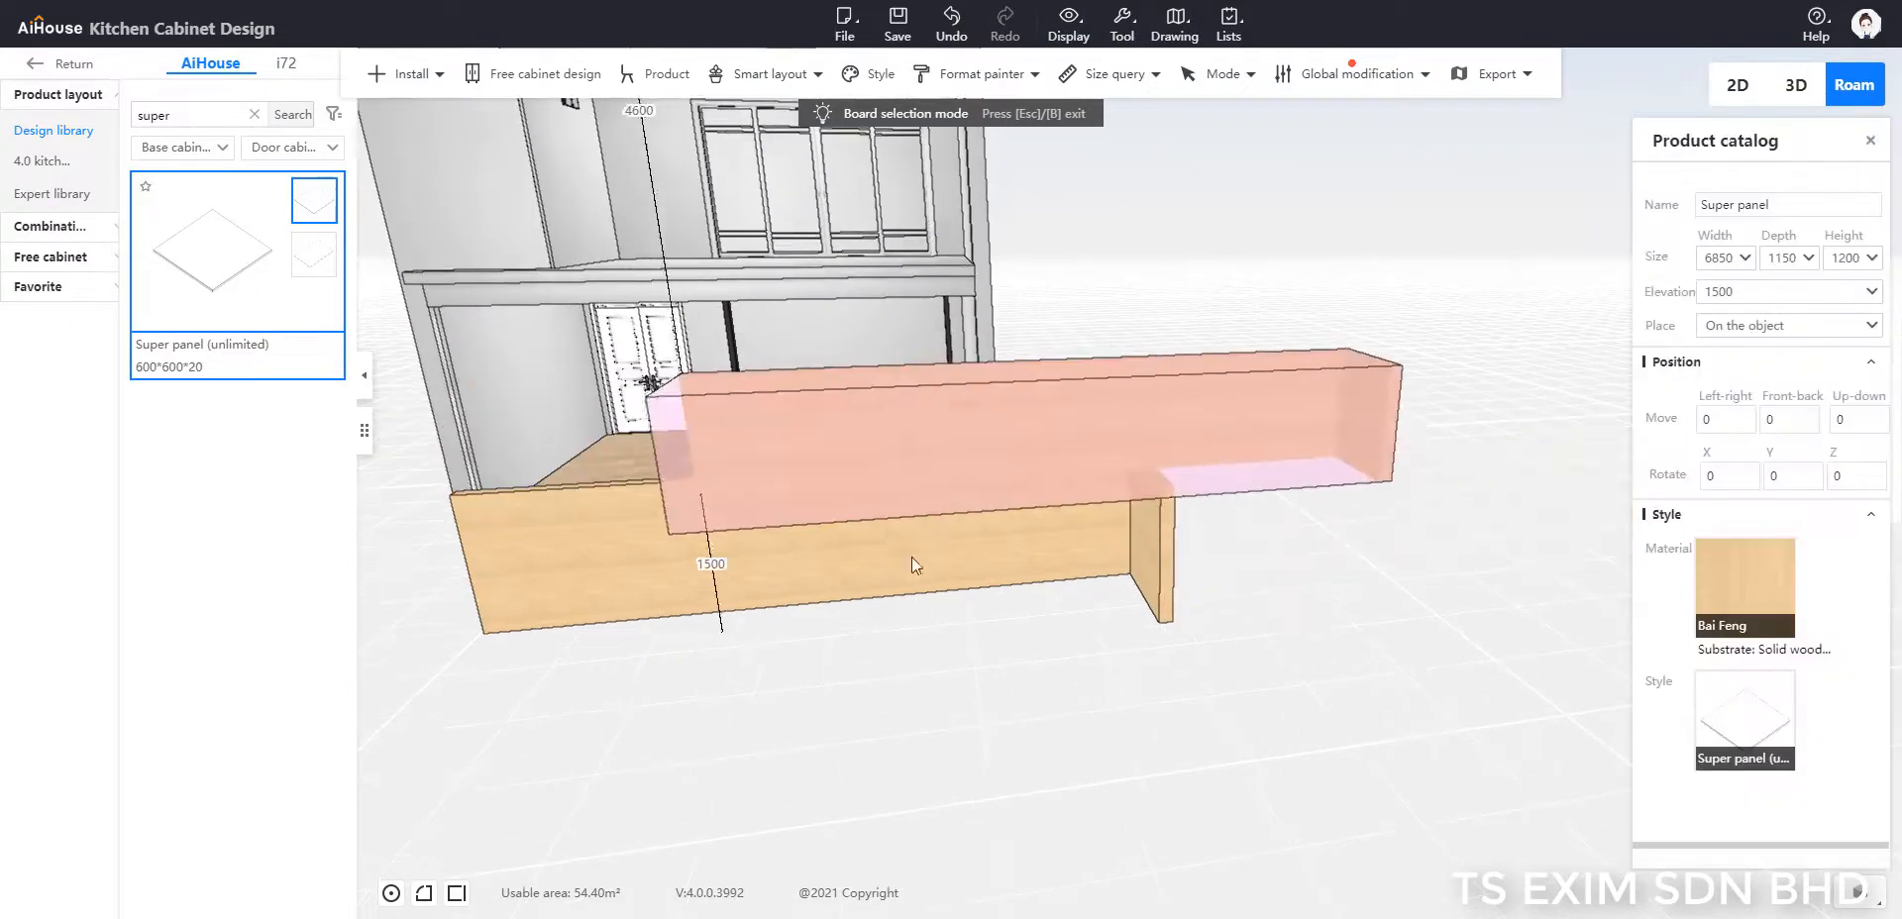
{"action": "left_click_drag", "start_coordinate": [1393, 551], "coordinate": [1603, 752]}
Step: Shift the smaller panel by -150 in the left-right direction and set its elevation to 0
{"action": "left_click", "coordinate": [1429, 482]}
{"action": "left_click", "coordinate": [1718, 421]}
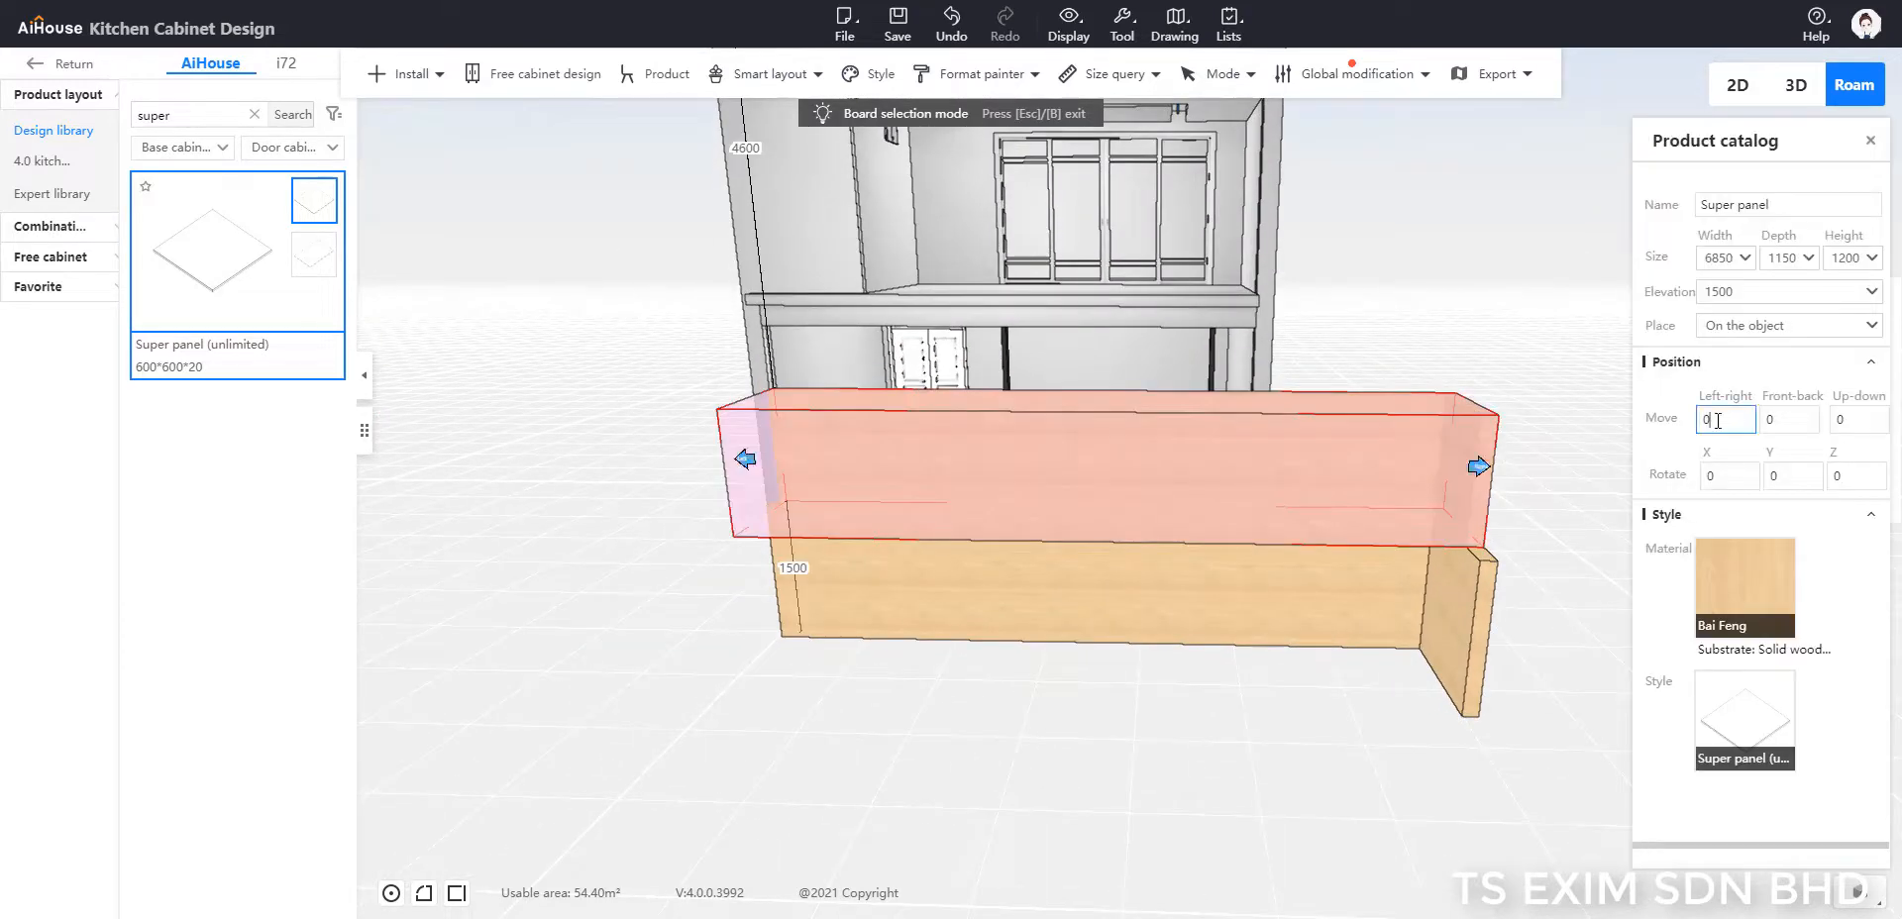
{"action": "left_click_drag", "start_coordinate": [1718, 420], "coordinate": [1648, 423]}
{"action": "type", "text": "150"}
{"action": "key", "text": "Return"}
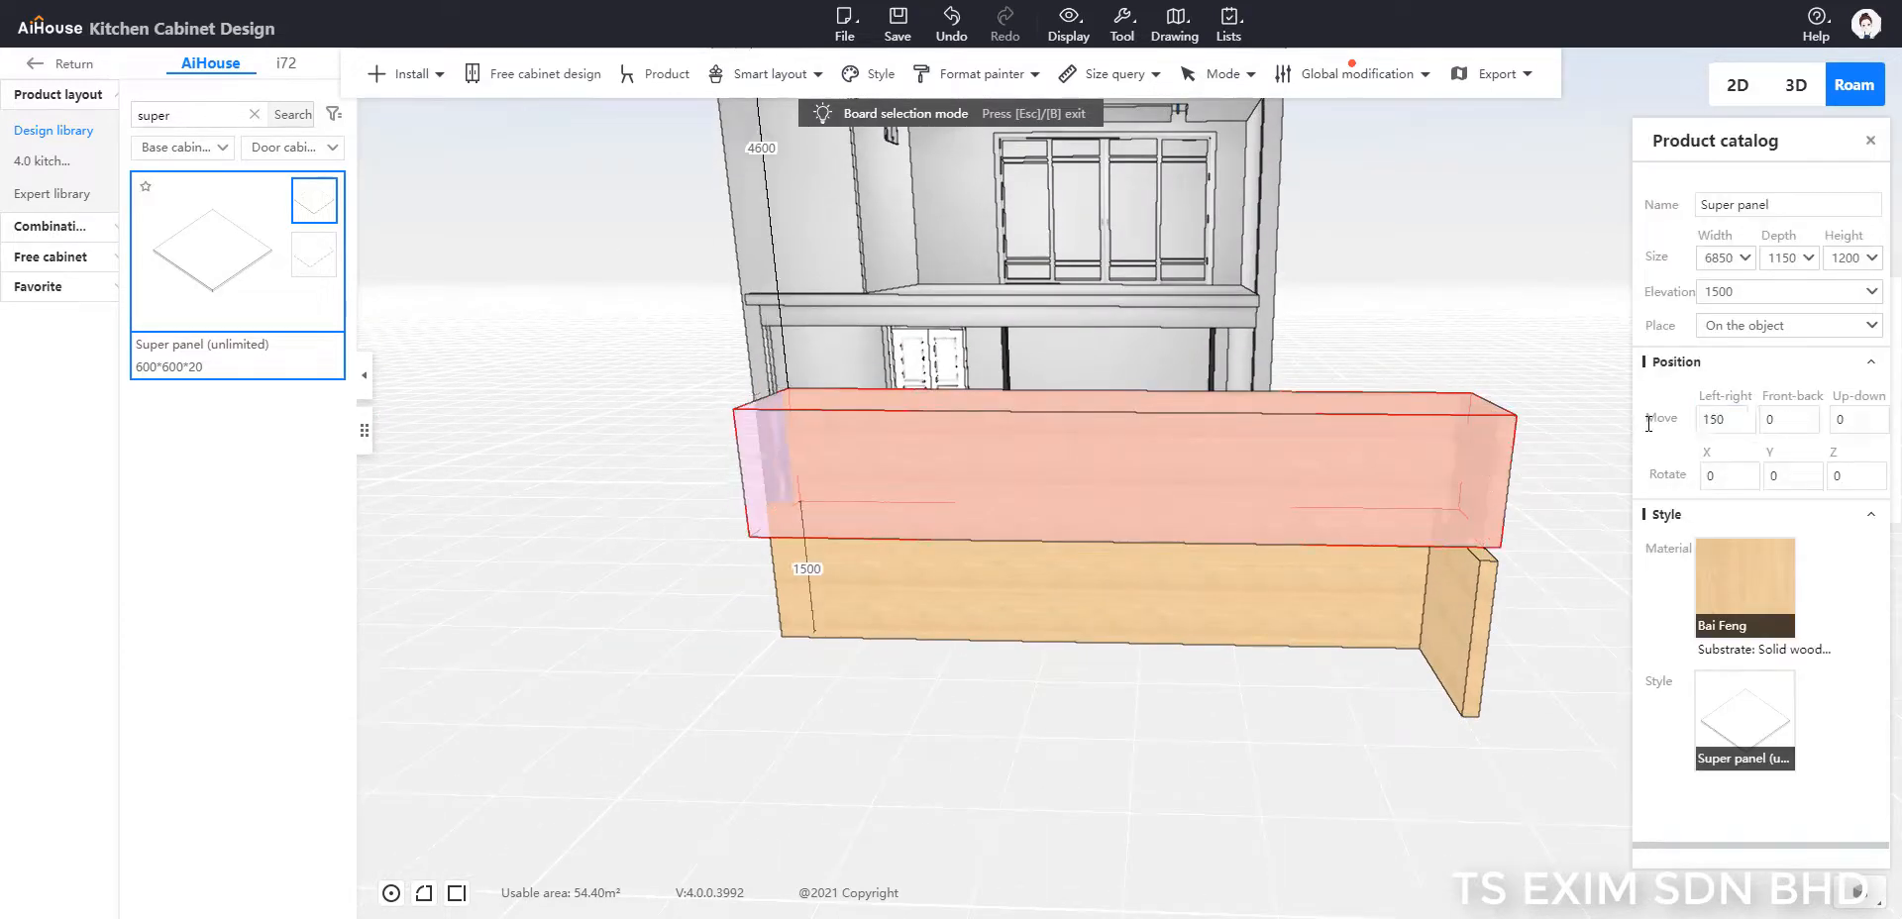
{"action": "left_click", "coordinate": [1701, 420]}
{"action": "type", "text": "-"}
{"action": "key", "text": "Return"}
{"action": "left_click_drag", "start_coordinate": [1733, 293], "coordinate": [1643, 293]}
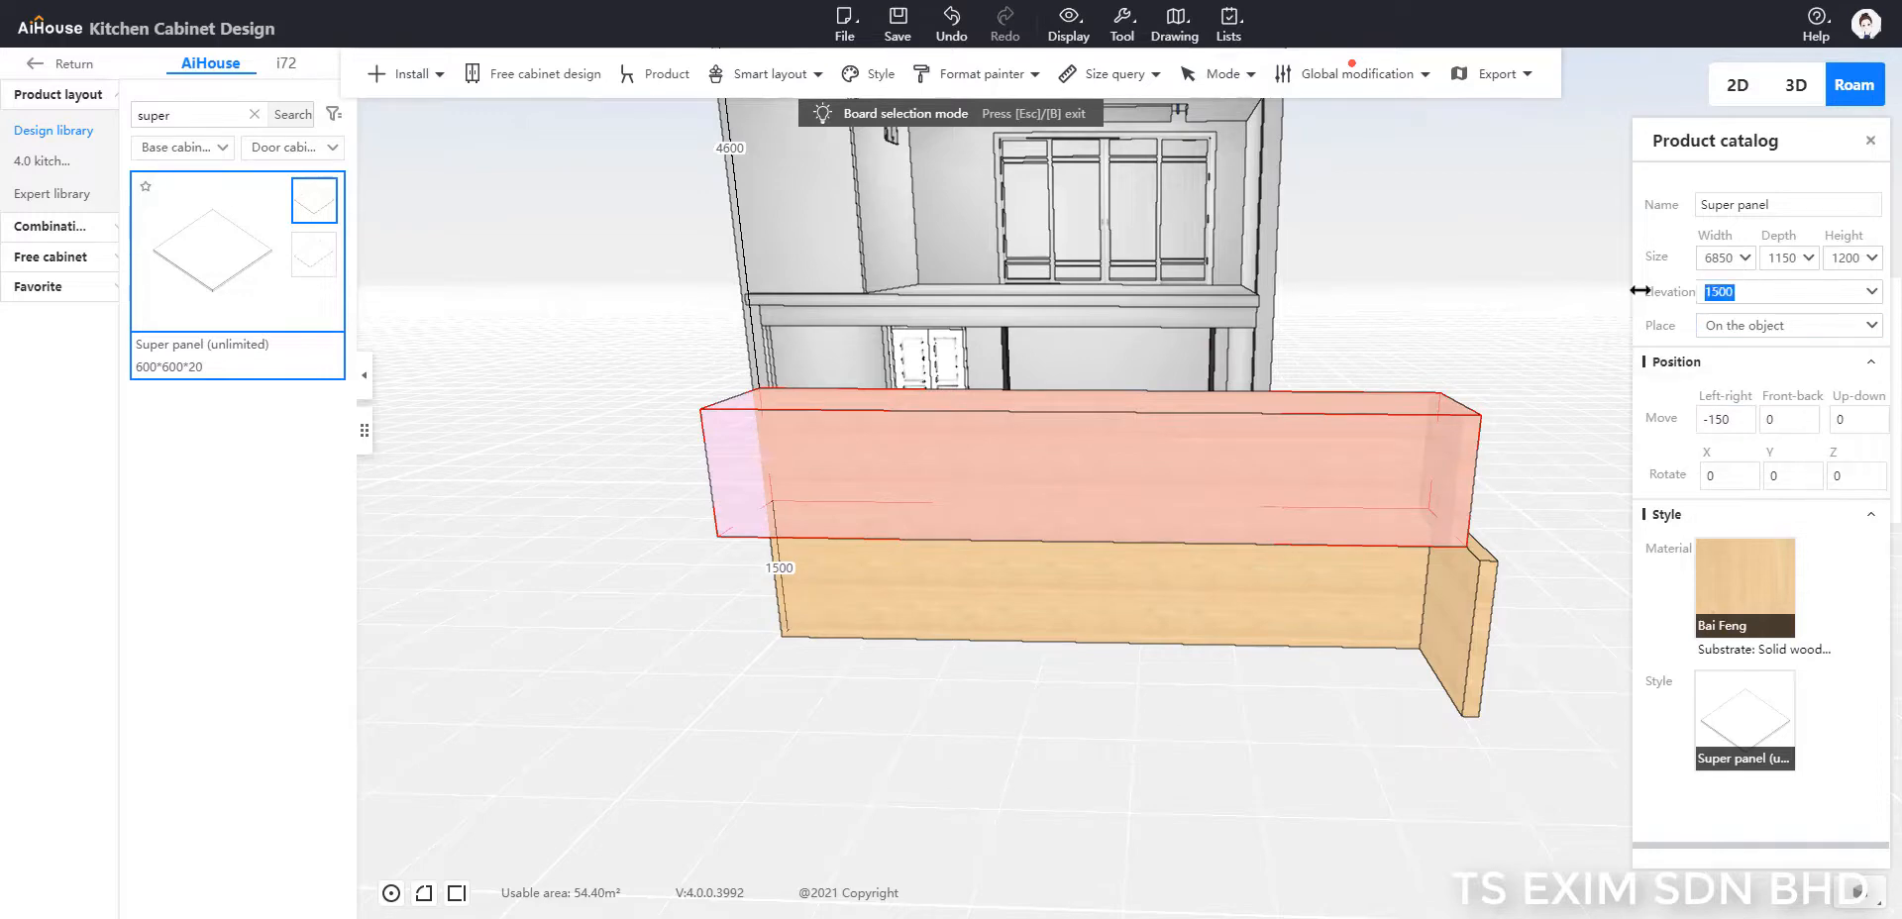
{"action": "type", "text": "0"}
{"action": "key", "text": "Return"}
Step: Shift the smaller panel by 150 in the front-back direction so it nests against the larger panel
{"action": "left_click", "coordinate": [1458, 736]}
{"action": "left_click", "coordinate": [1436, 612]}
{"action": "mouse_move", "coordinate": [1781, 422]}
{"action": "left_mouse_down"}
{"action": "mouse_move", "coordinate": [1706, 423]}
{"action": "mouse_move", "coordinate": [1749, 424]}
{"action": "left_mouse_up"}
{"action": "type", "text": "-150"}
{"action": "key", "text": "Return"}
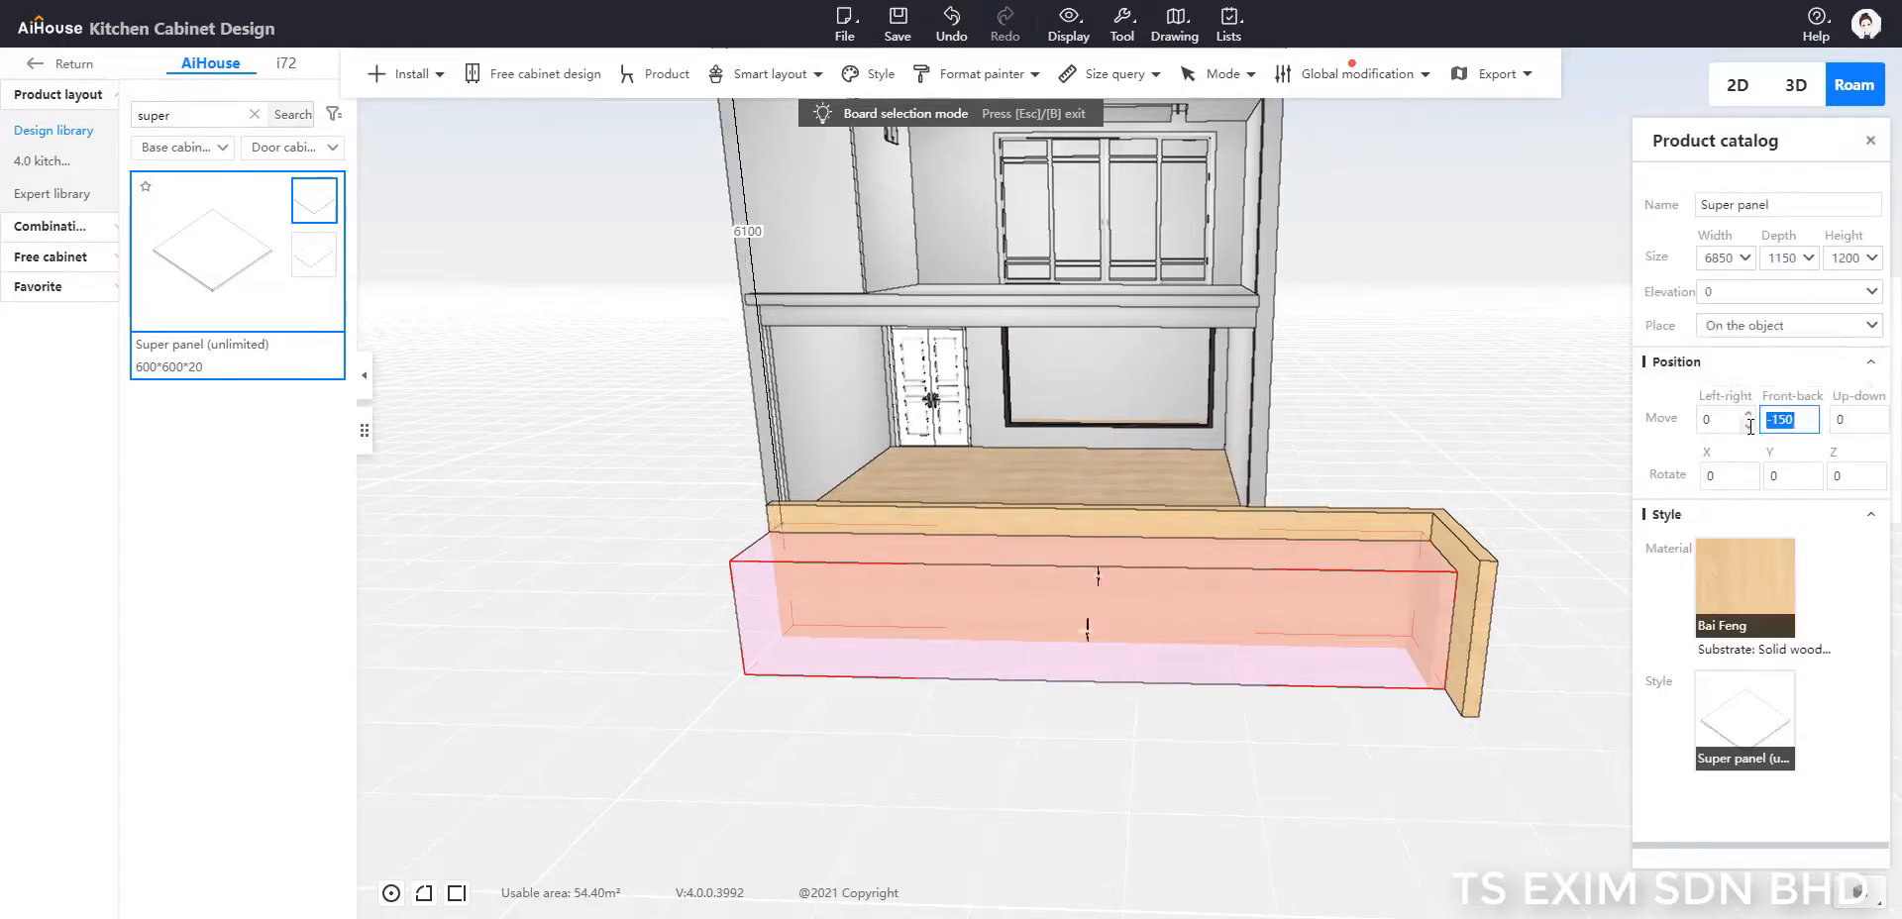
{"action": "type", "text": "150"}
{"action": "key", "text": "Return"}
Step: Group the two nested L-shaped panels into one combination without saving it as a favorite
{"action": "left_click", "coordinate": [1496, 457]}
{"action": "left_click_drag", "start_coordinate": [1496, 456], "coordinate": [1204, 704]}
{"action": "scroll", "coordinate": [1288, 728], "scroll_direction": "up", "scroll_amount": 3}
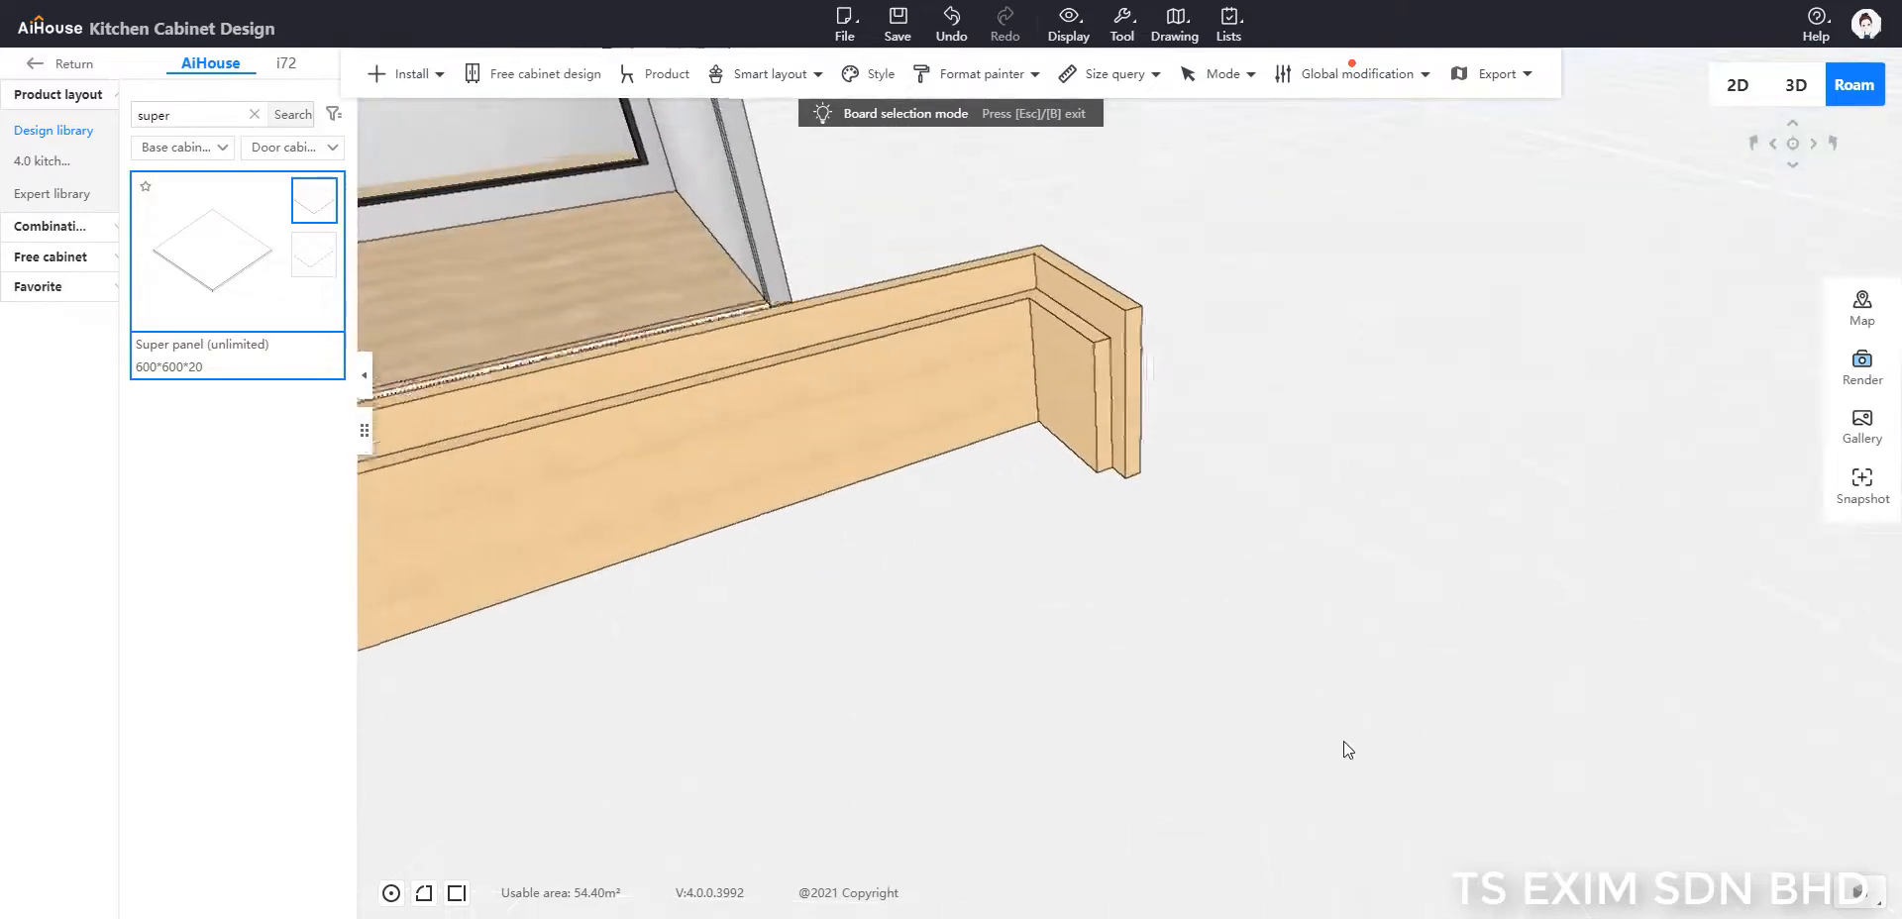
{"action": "left_click_drag", "start_coordinate": [1343, 741], "coordinate": [1431, 694]}
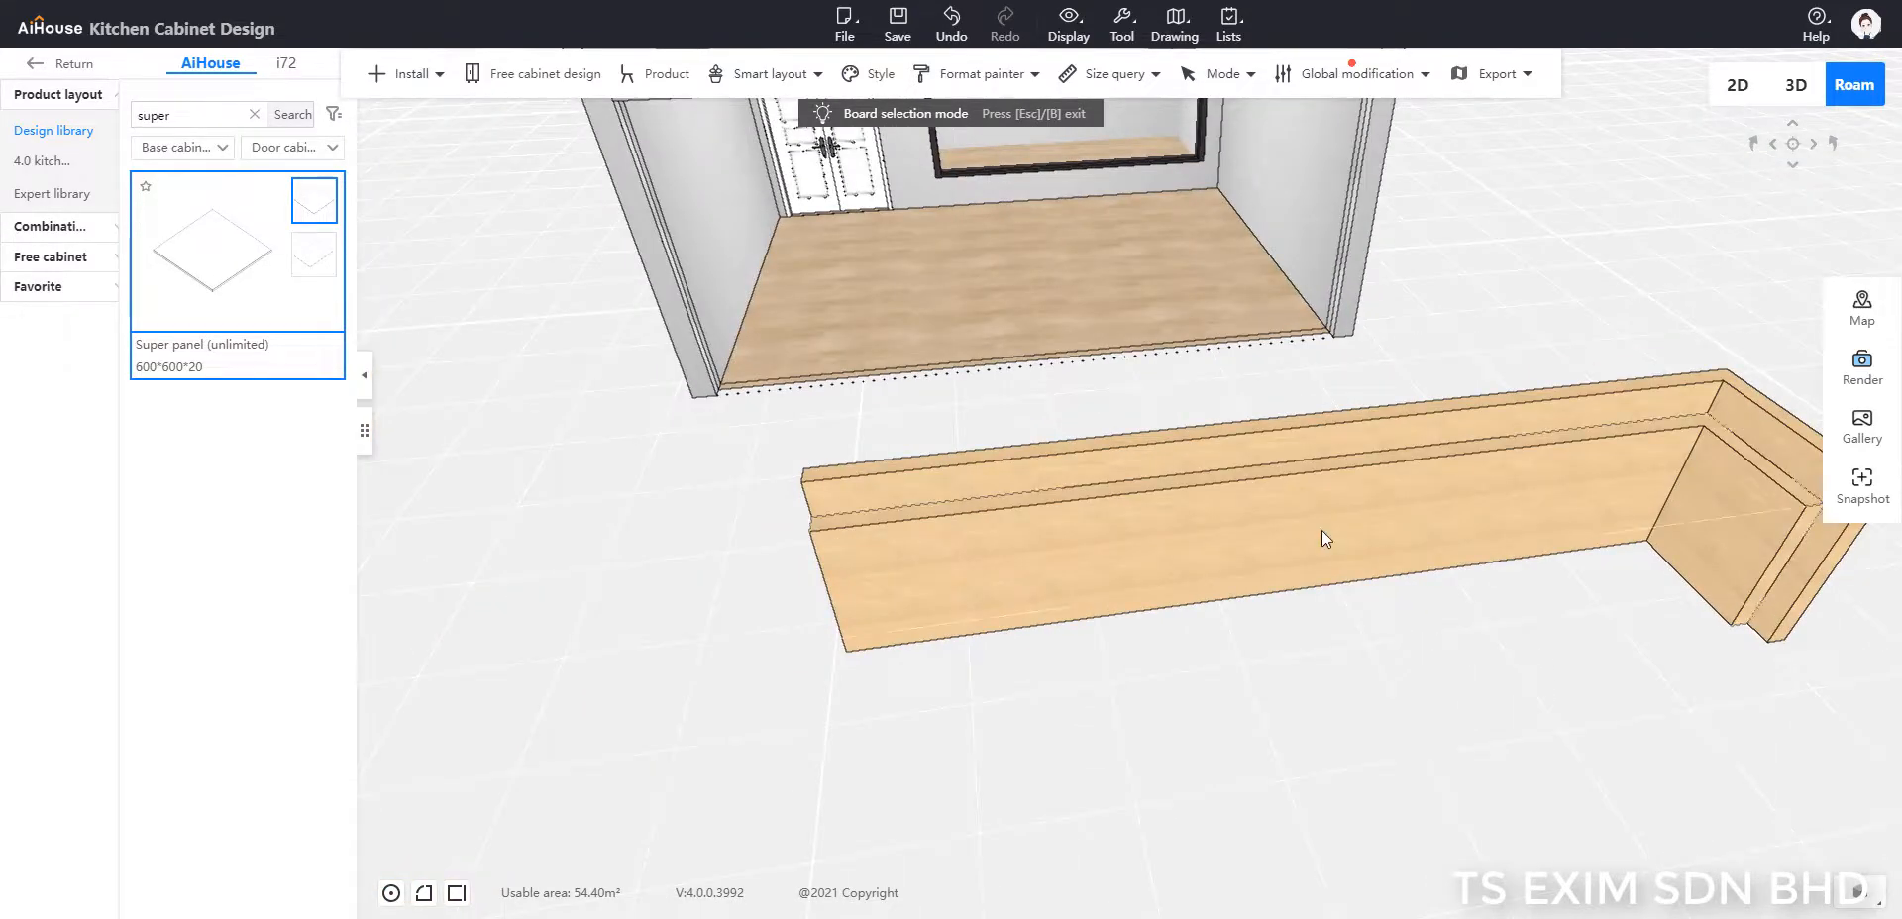
{"action": "left_click", "coordinate": [1322, 531]}
{"action": "key", "text": "ctrl+g"}
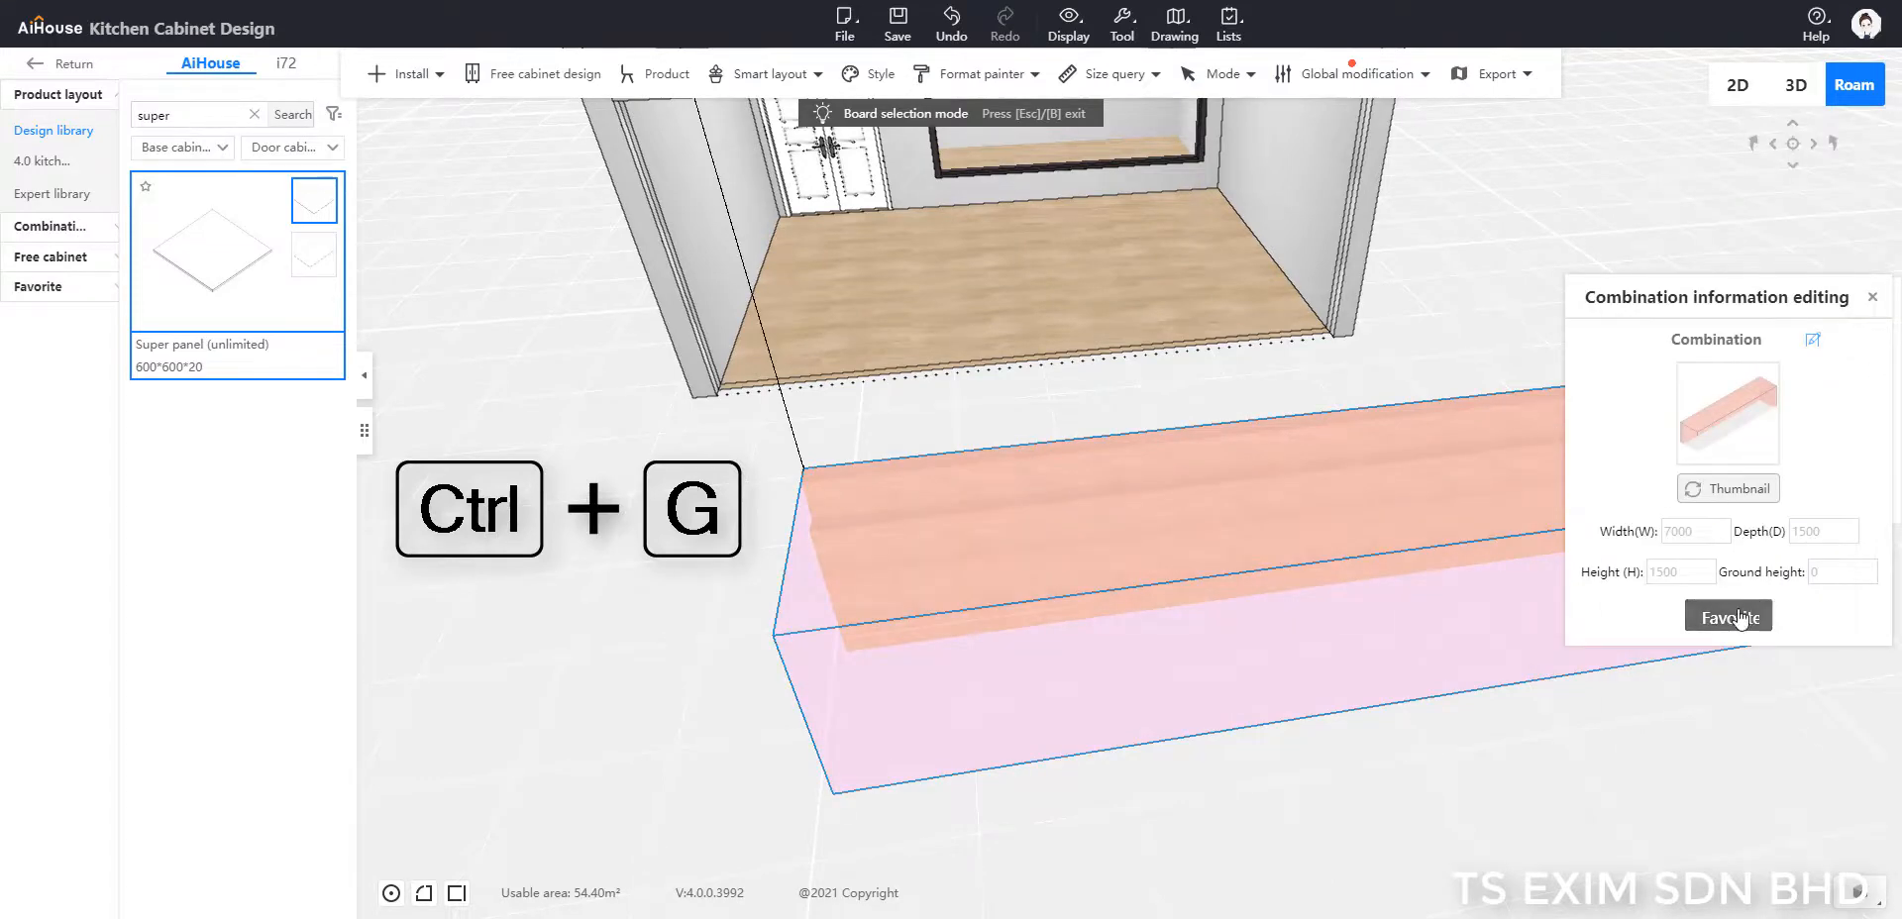
{"action": "left_click", "coordinate": [1872, 296]}
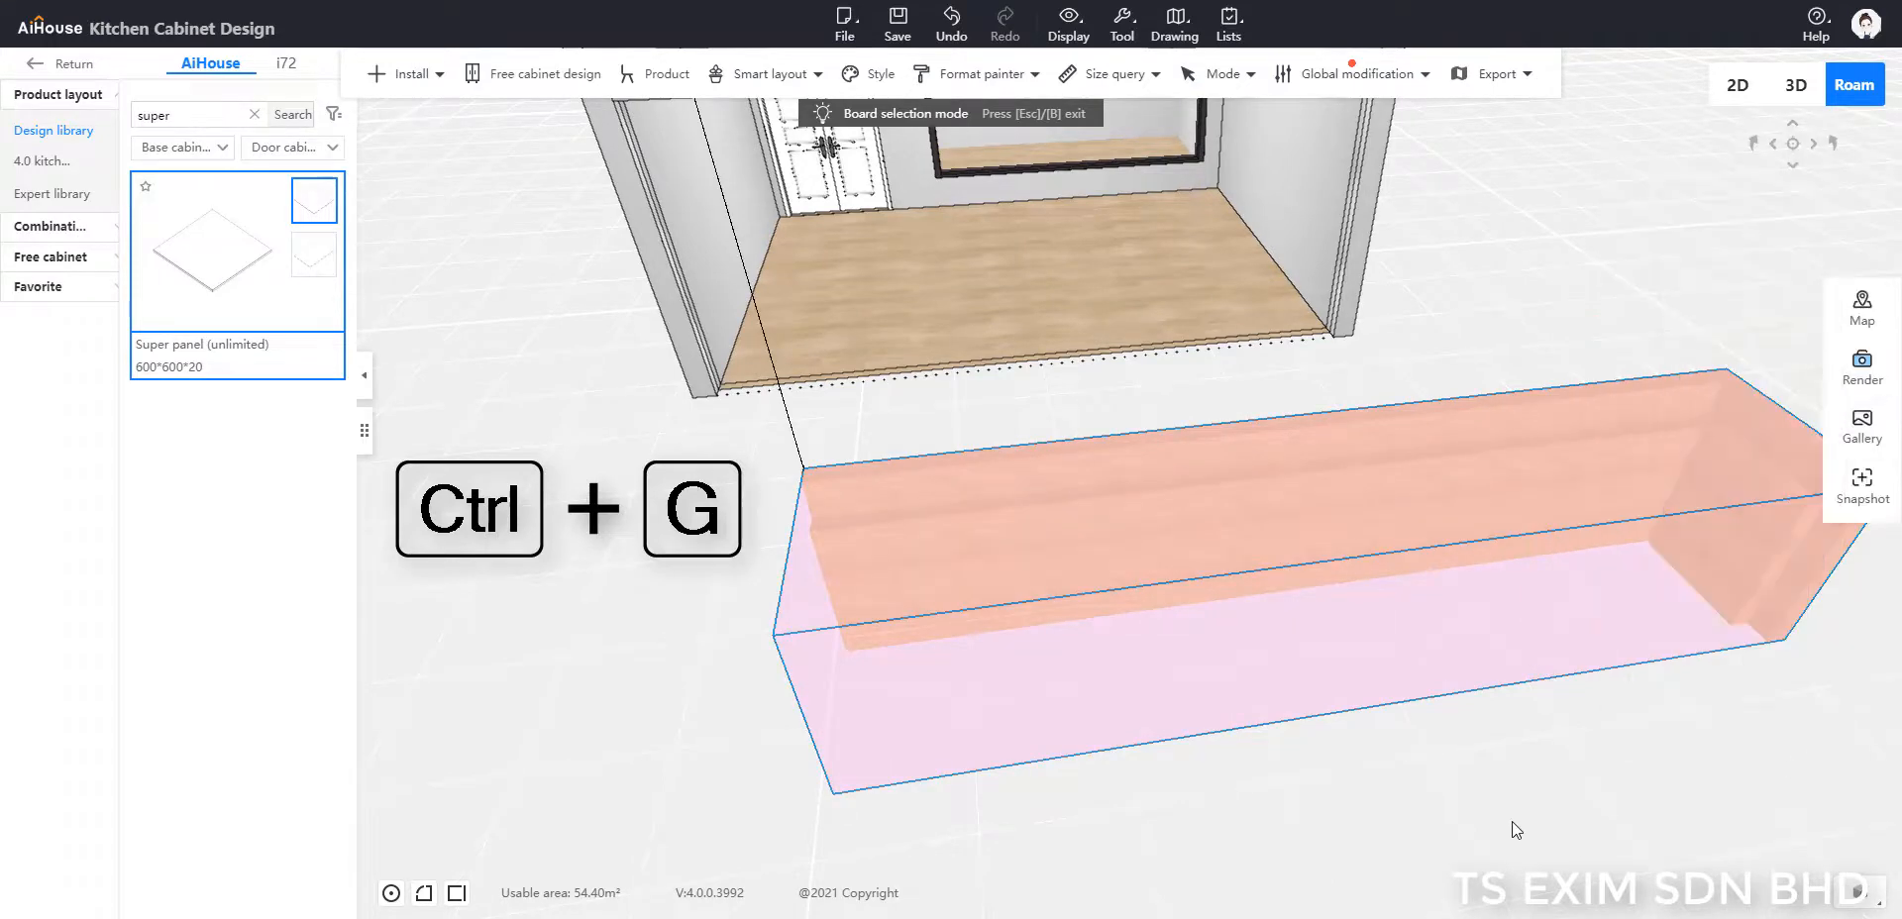
Step: Select the whole panel combination and set its Y rotation to 270
{"action": "right_click_drag", "start_coordinate": [1512, 822], "coordinate": [1252, 450]}
{"action": "left_click", "coordinate": [1489, 801]}
{"action": "left_click", "coordinate": [1252, 449], "text": "shift"}
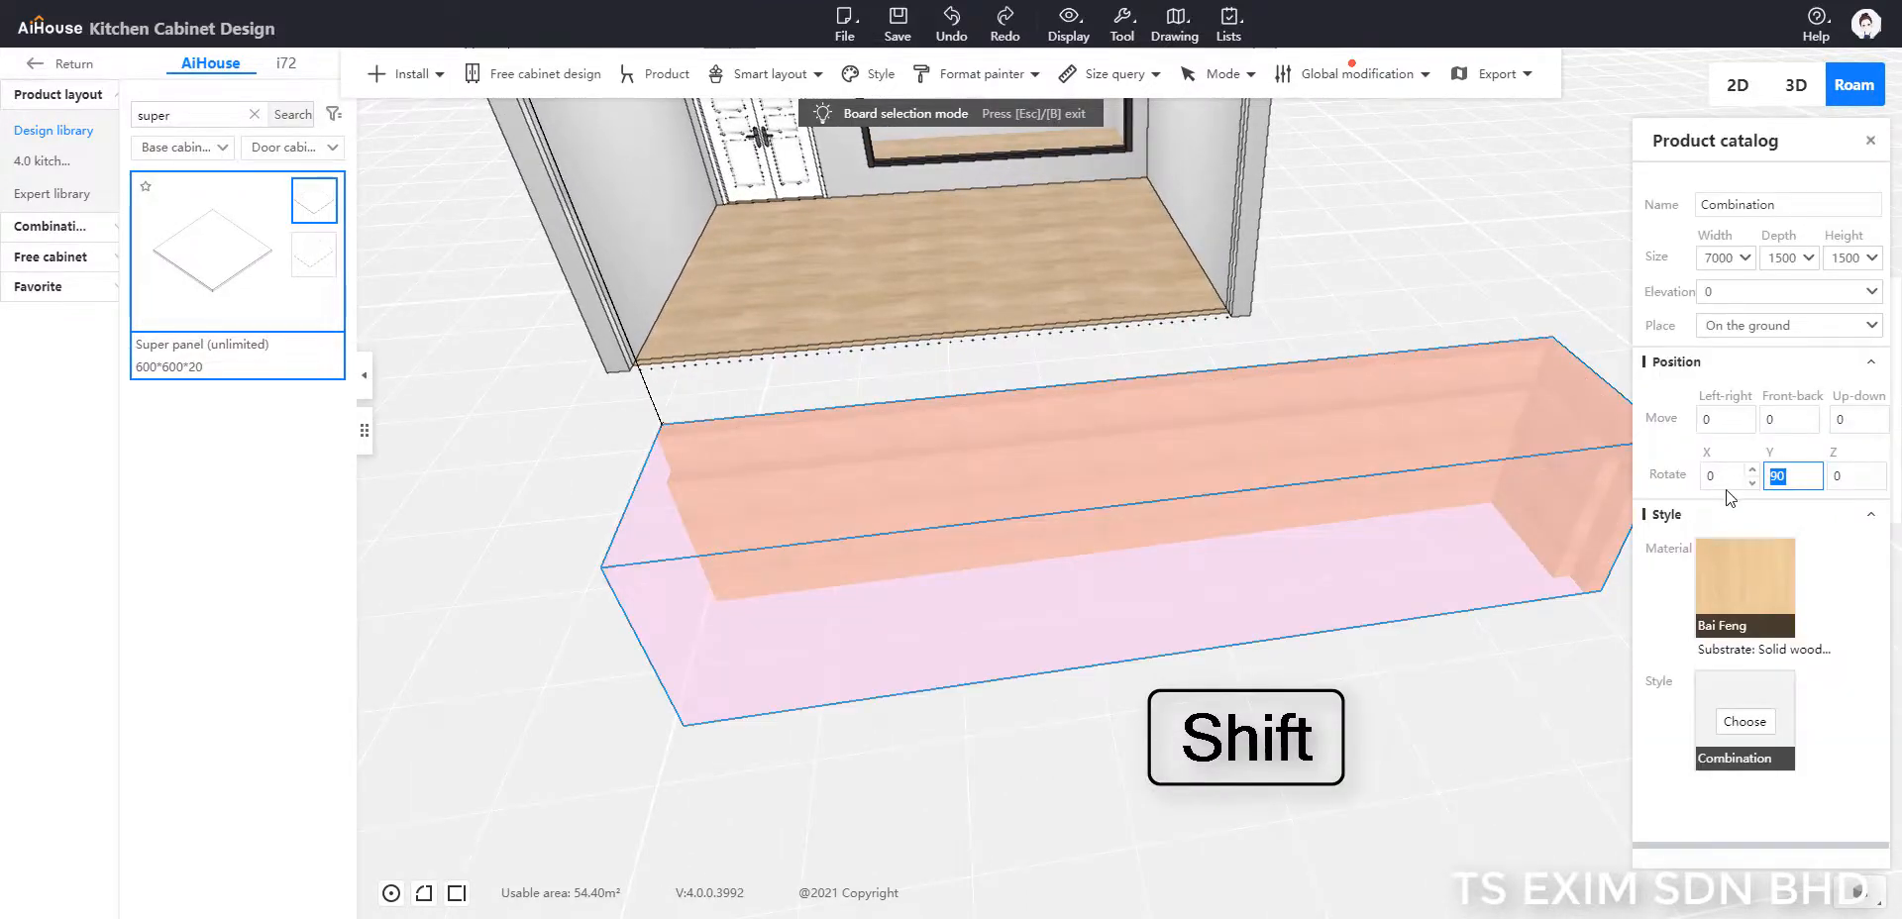
{"action": "key", "text": "Return"}
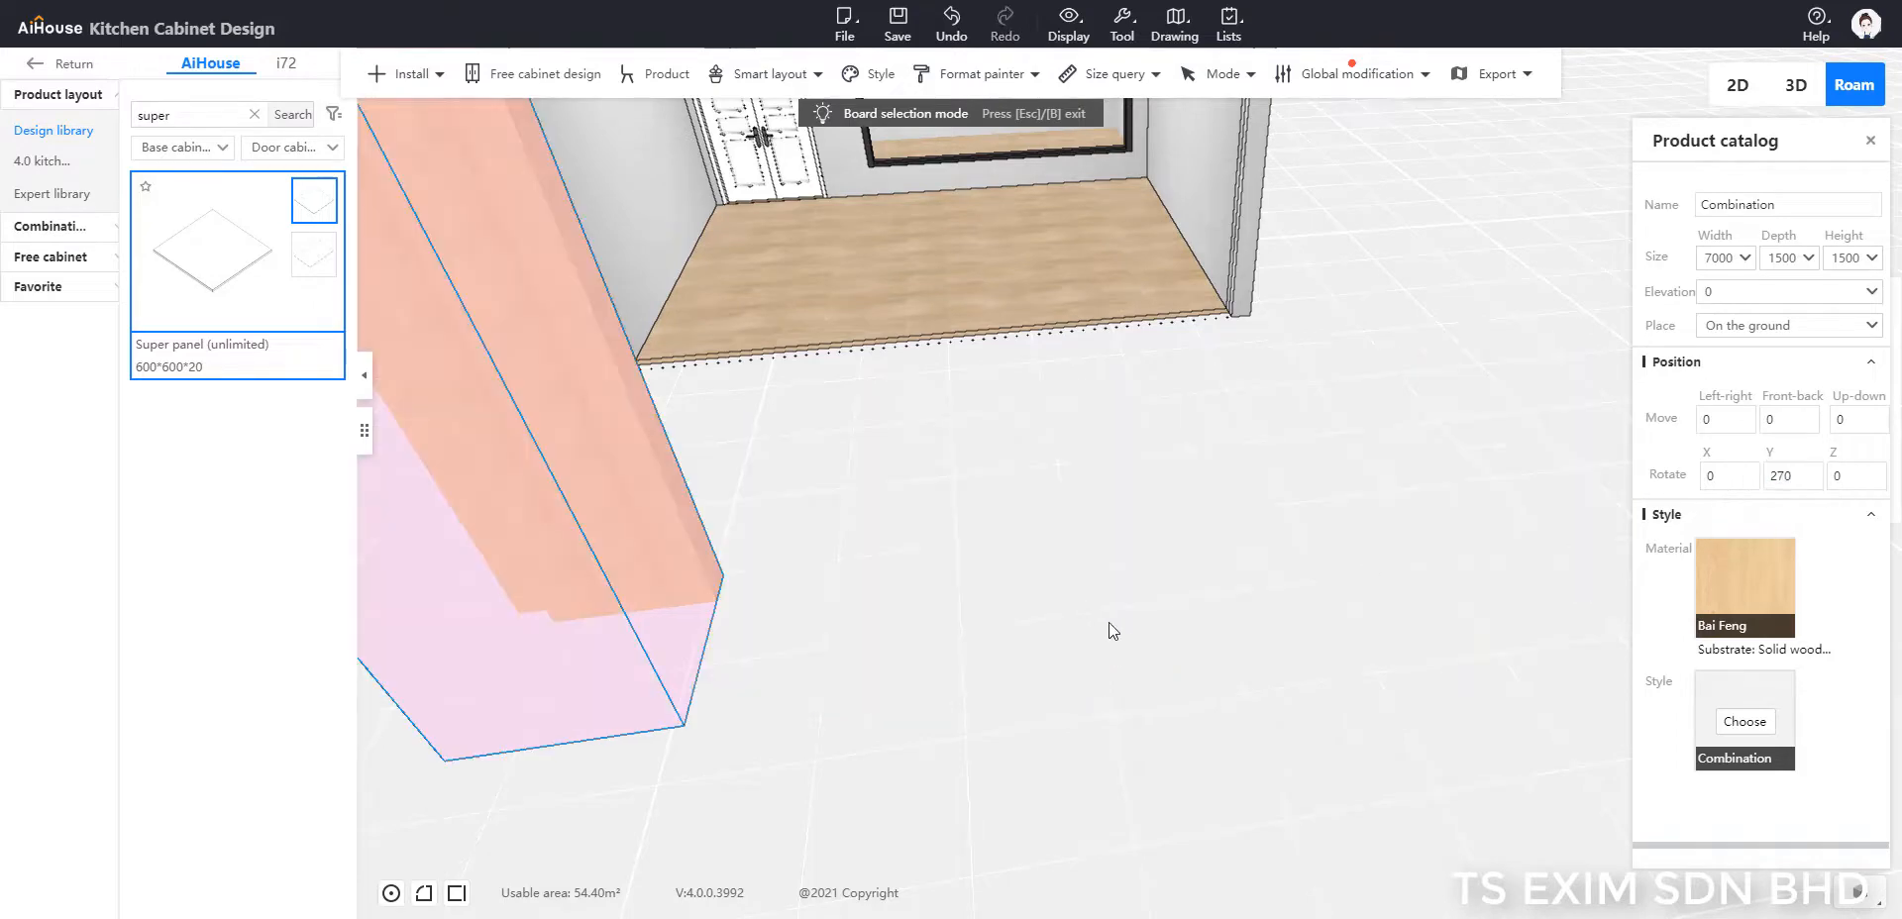
{"action": "left_click", "coordinate": [1100, 624]}
Step: Set the upright panel combination's X rotation to 90
{"action": "key", "text": "Left"}
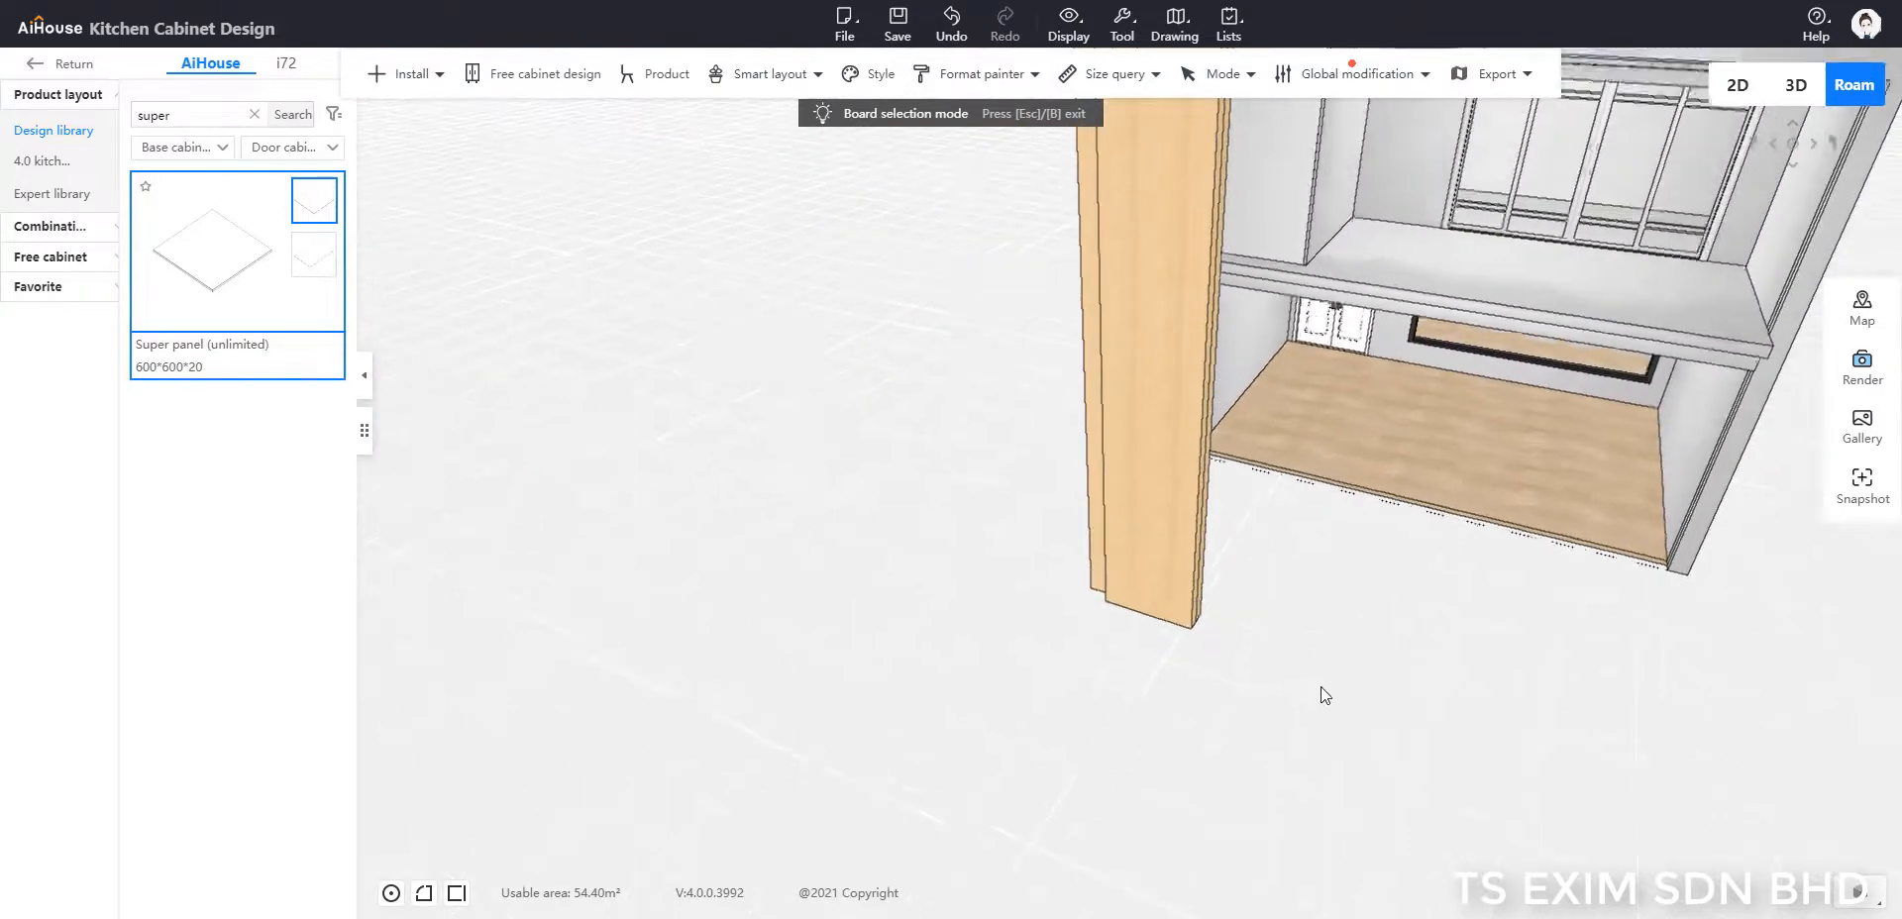
{"action": "left_click", "coordinate": [1160, 556]}
{"action": "left_click", "coordinate": [1159, 556]}
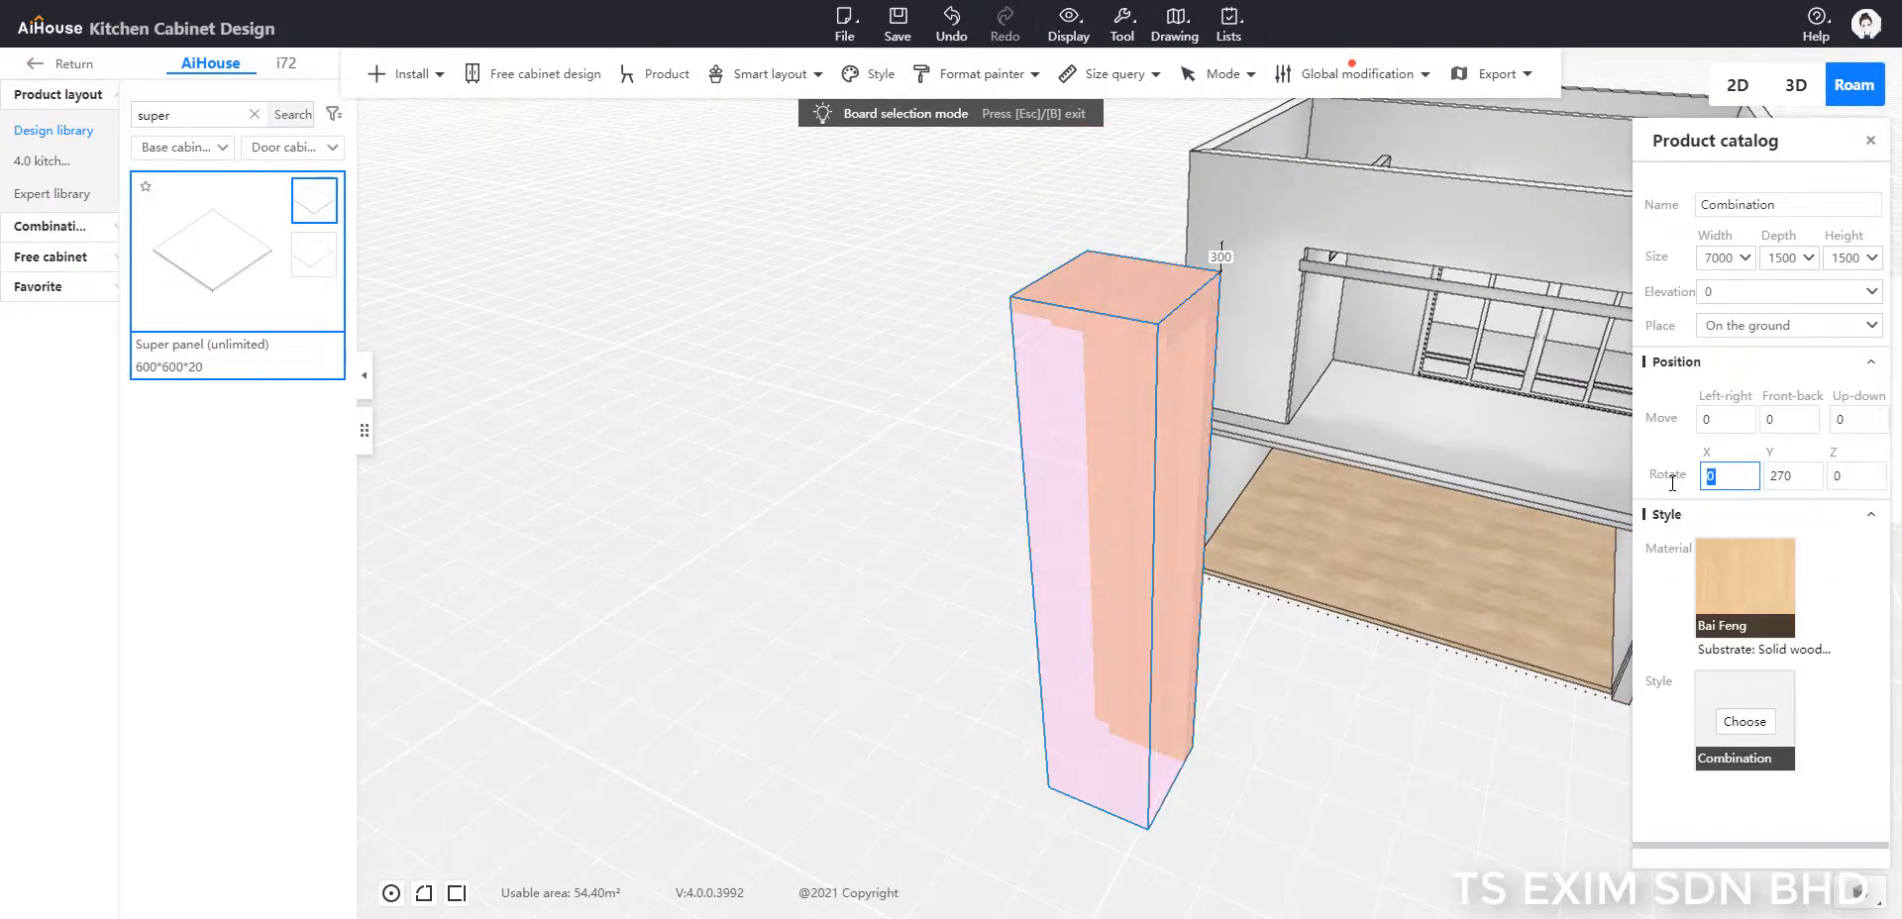
{"action": "type", "text": "90"}
{"action": "key", "text": "Return"}
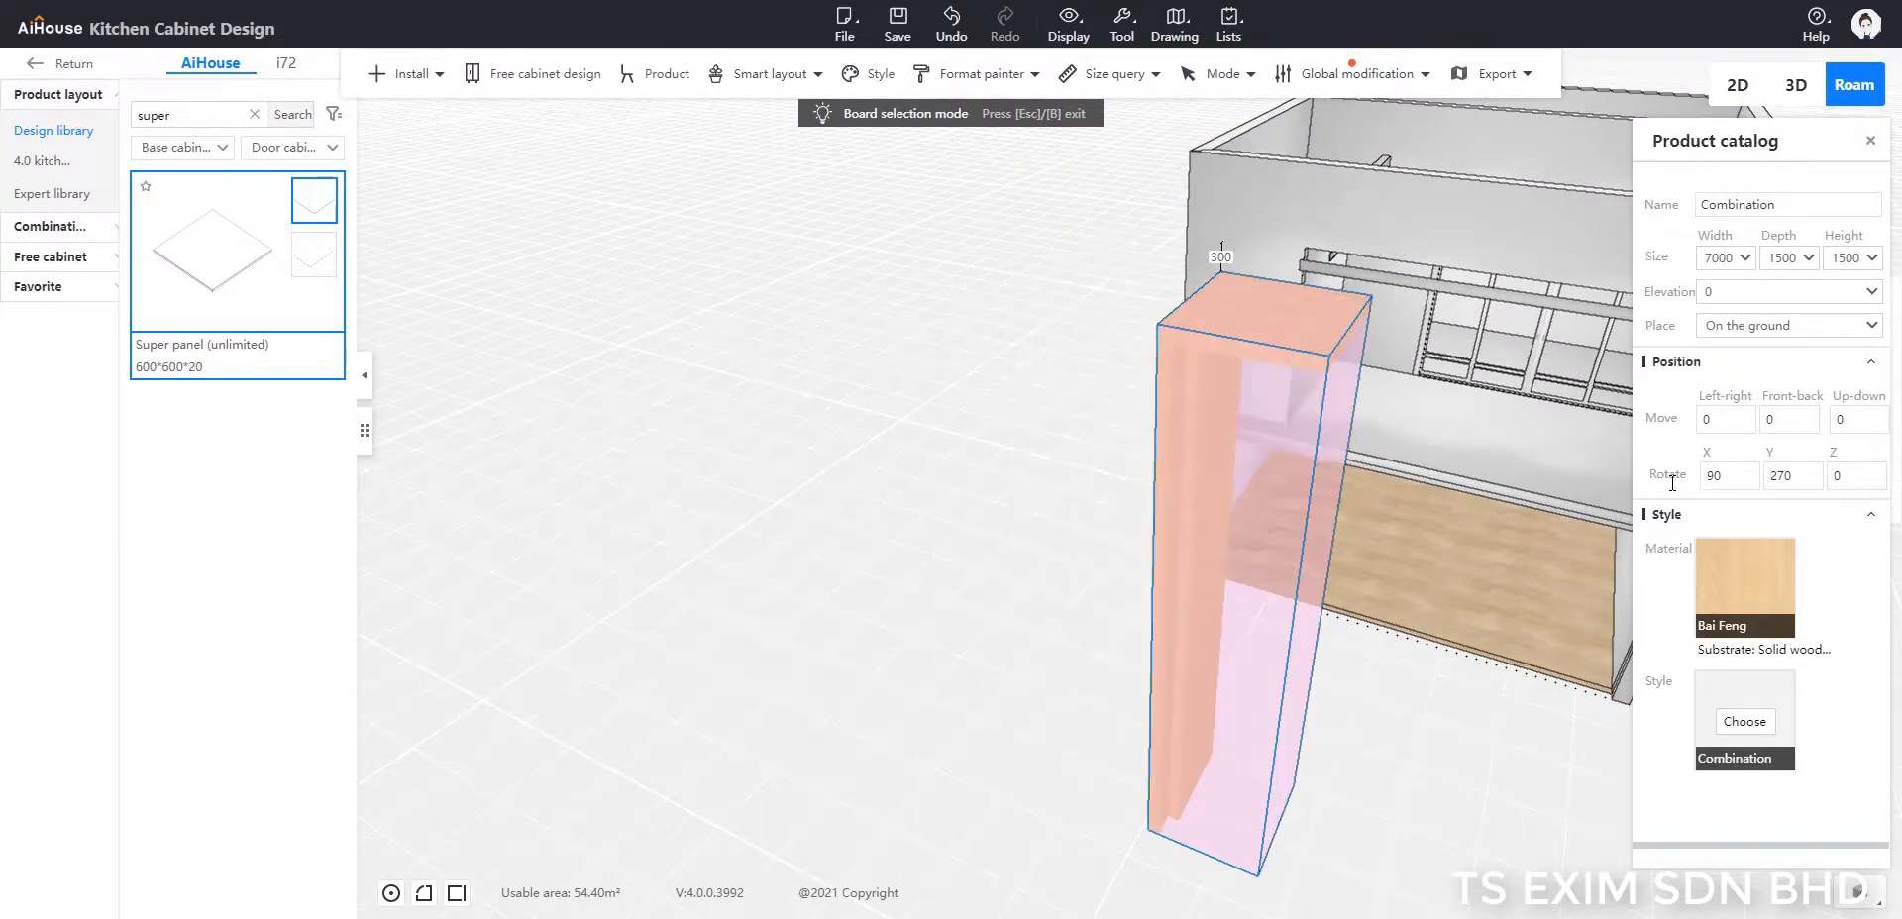
{"action": "left_click", "coordinate": [1410, 770]}
Step: Move the upright panel combination closer to the front corner of the house with three-axis movement
{"action": "left_click_drag", "start_coordinate": [1518, 795], "coordinate": [1074, 526]}
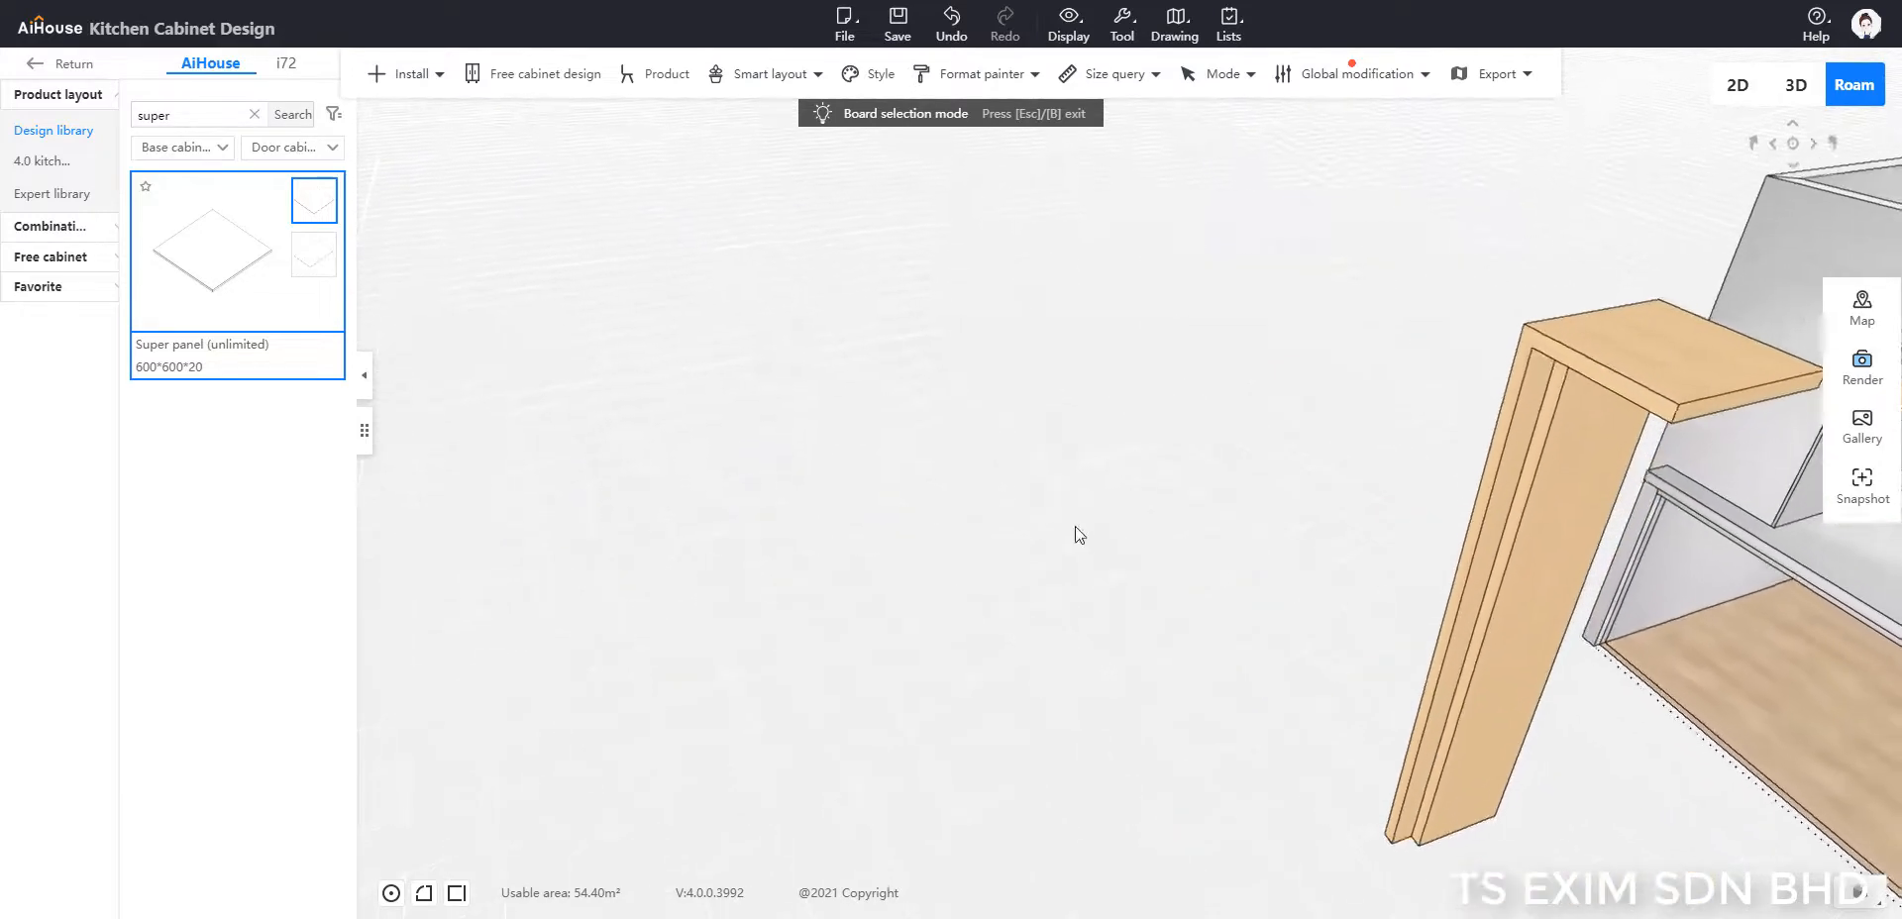
{"action": "left_click", "coordinate": [1358, 694]}
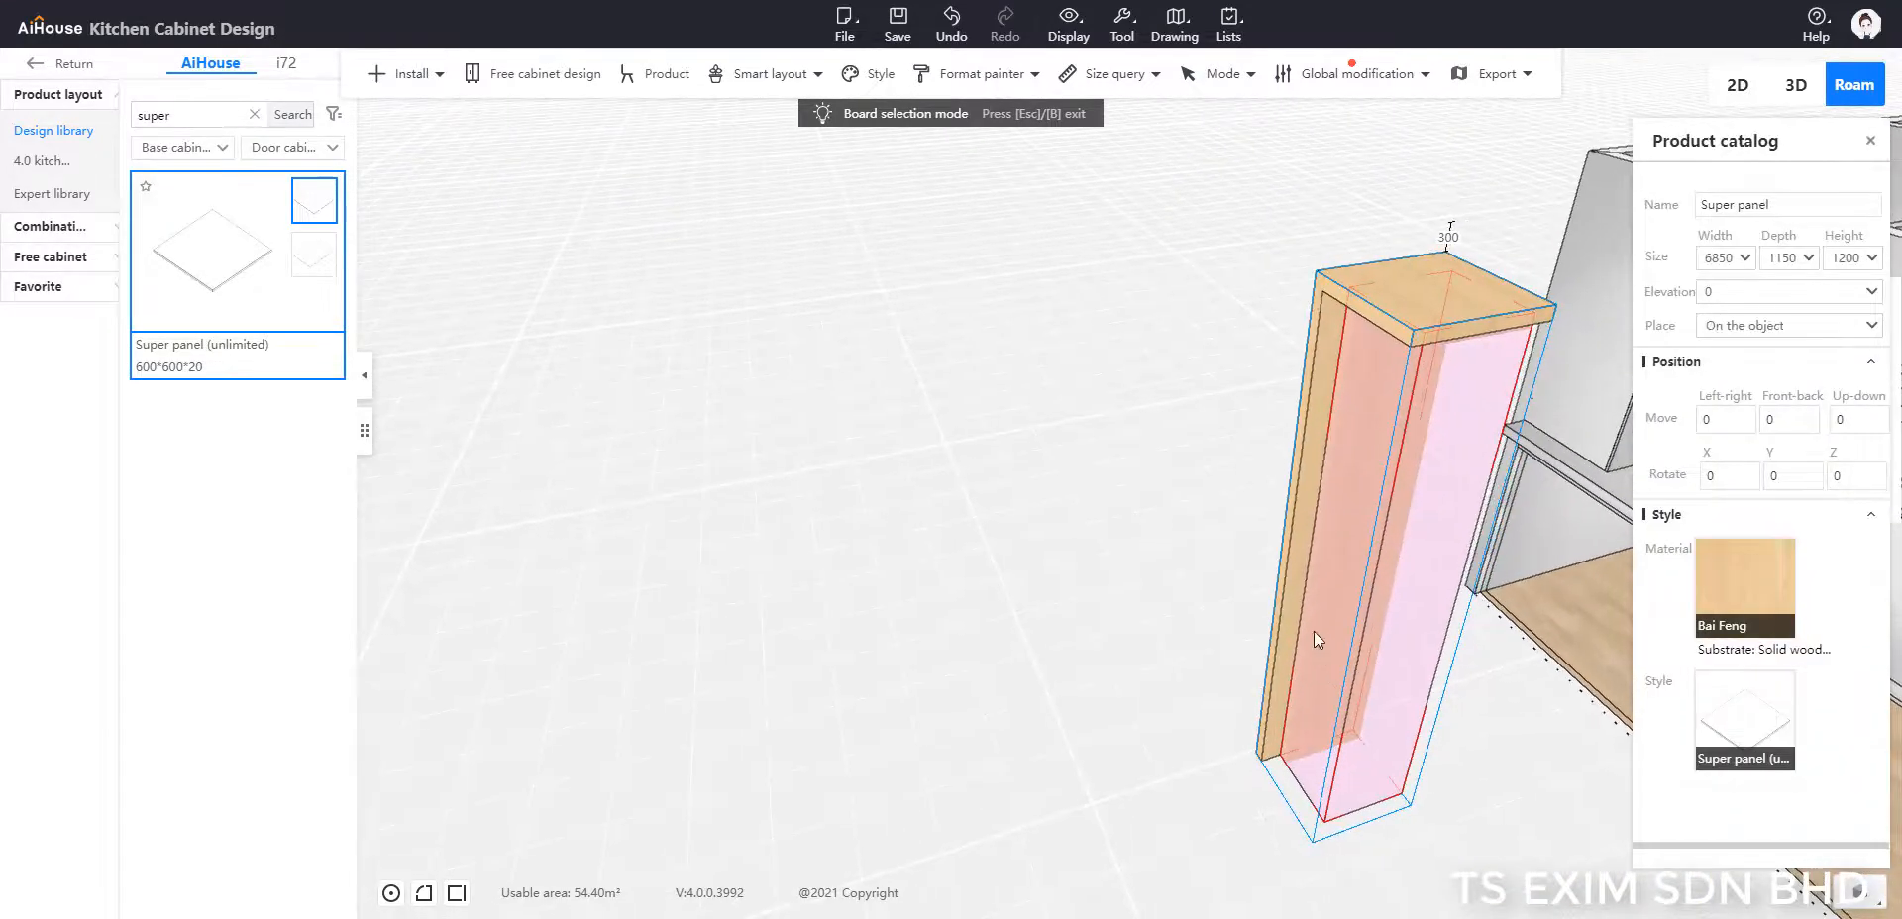
{"action": "left_click", "coordinate": [1288, 613]}
{"action": "left_click_drag", "start_coordinate": [1033, 733], "coordinate": [749, 688]}
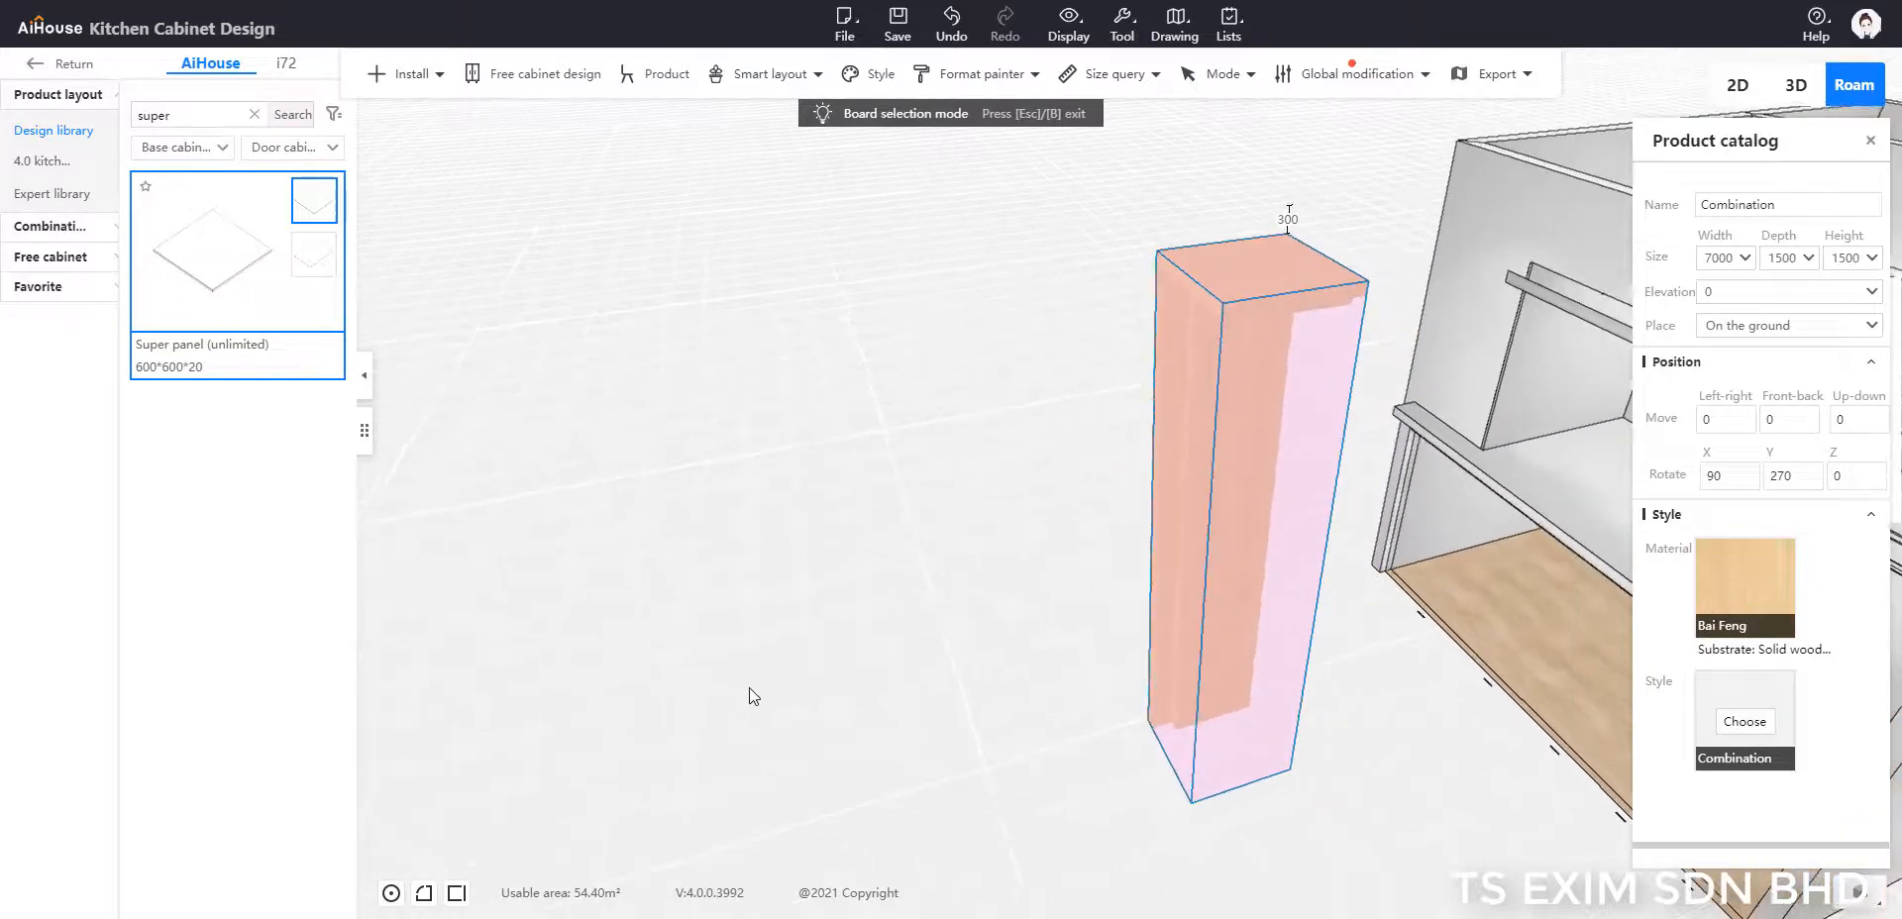
{"action": "key", "text": "c"}
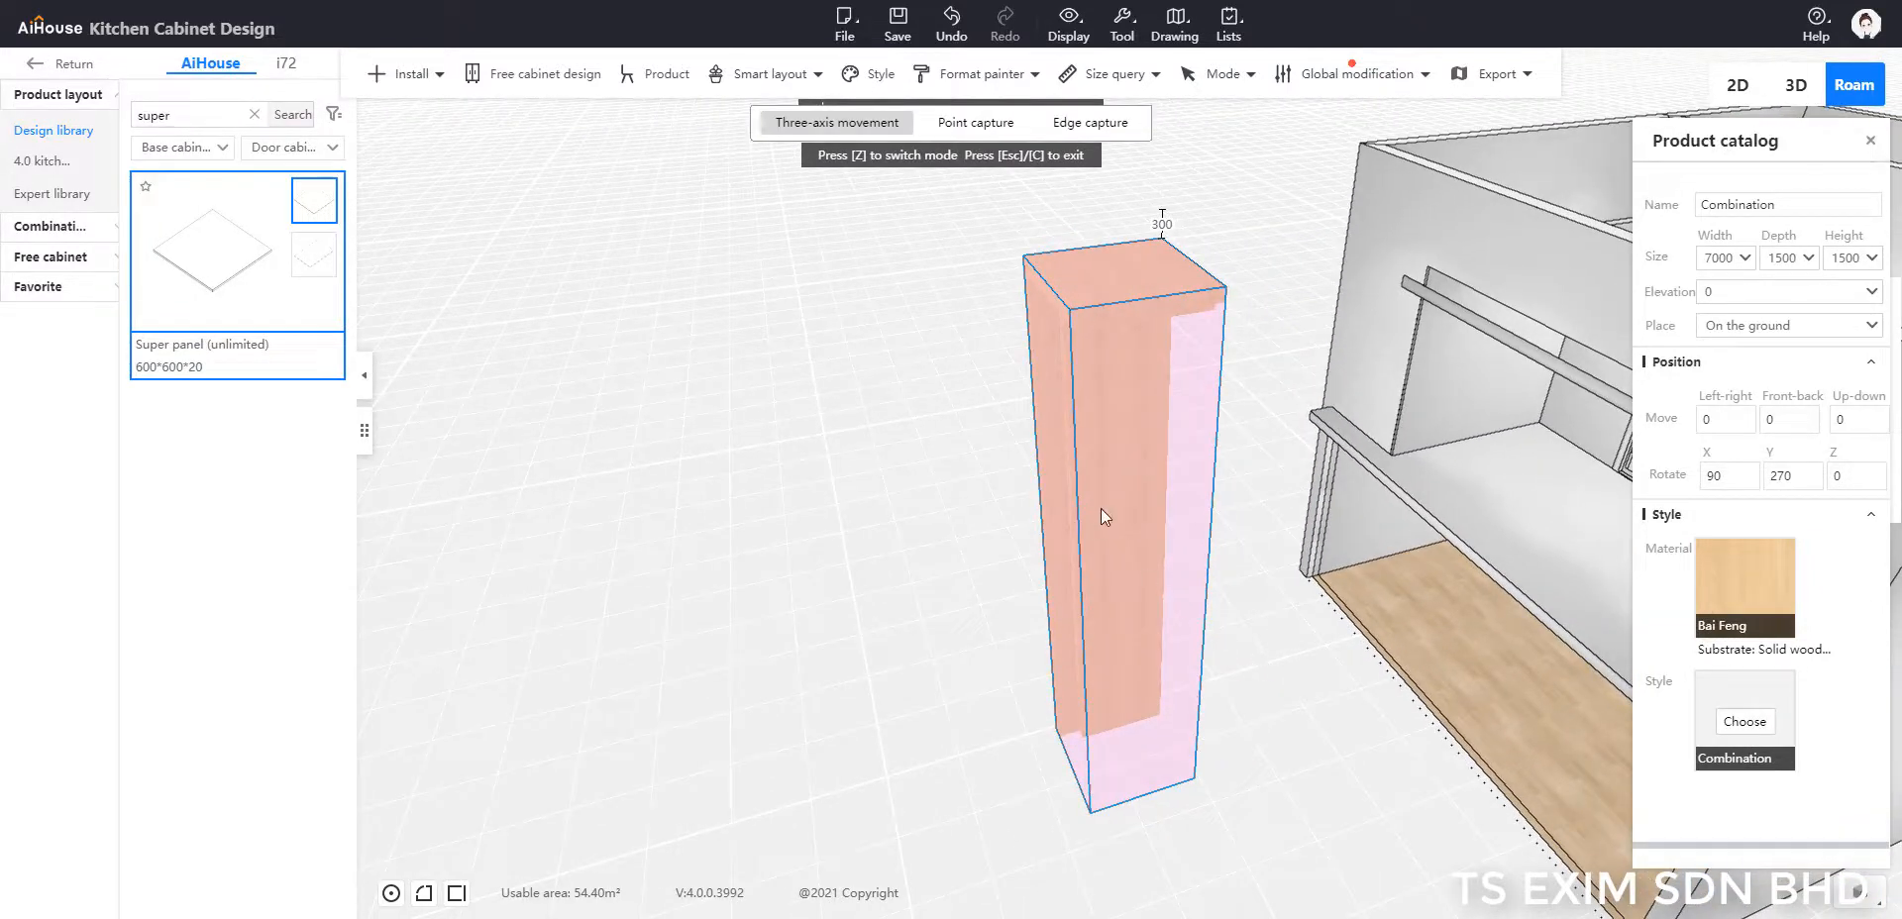
{"action": "scroll", "coordinate": [1001, 543], "scroll_direction": "down", "scroll_amount": 1}
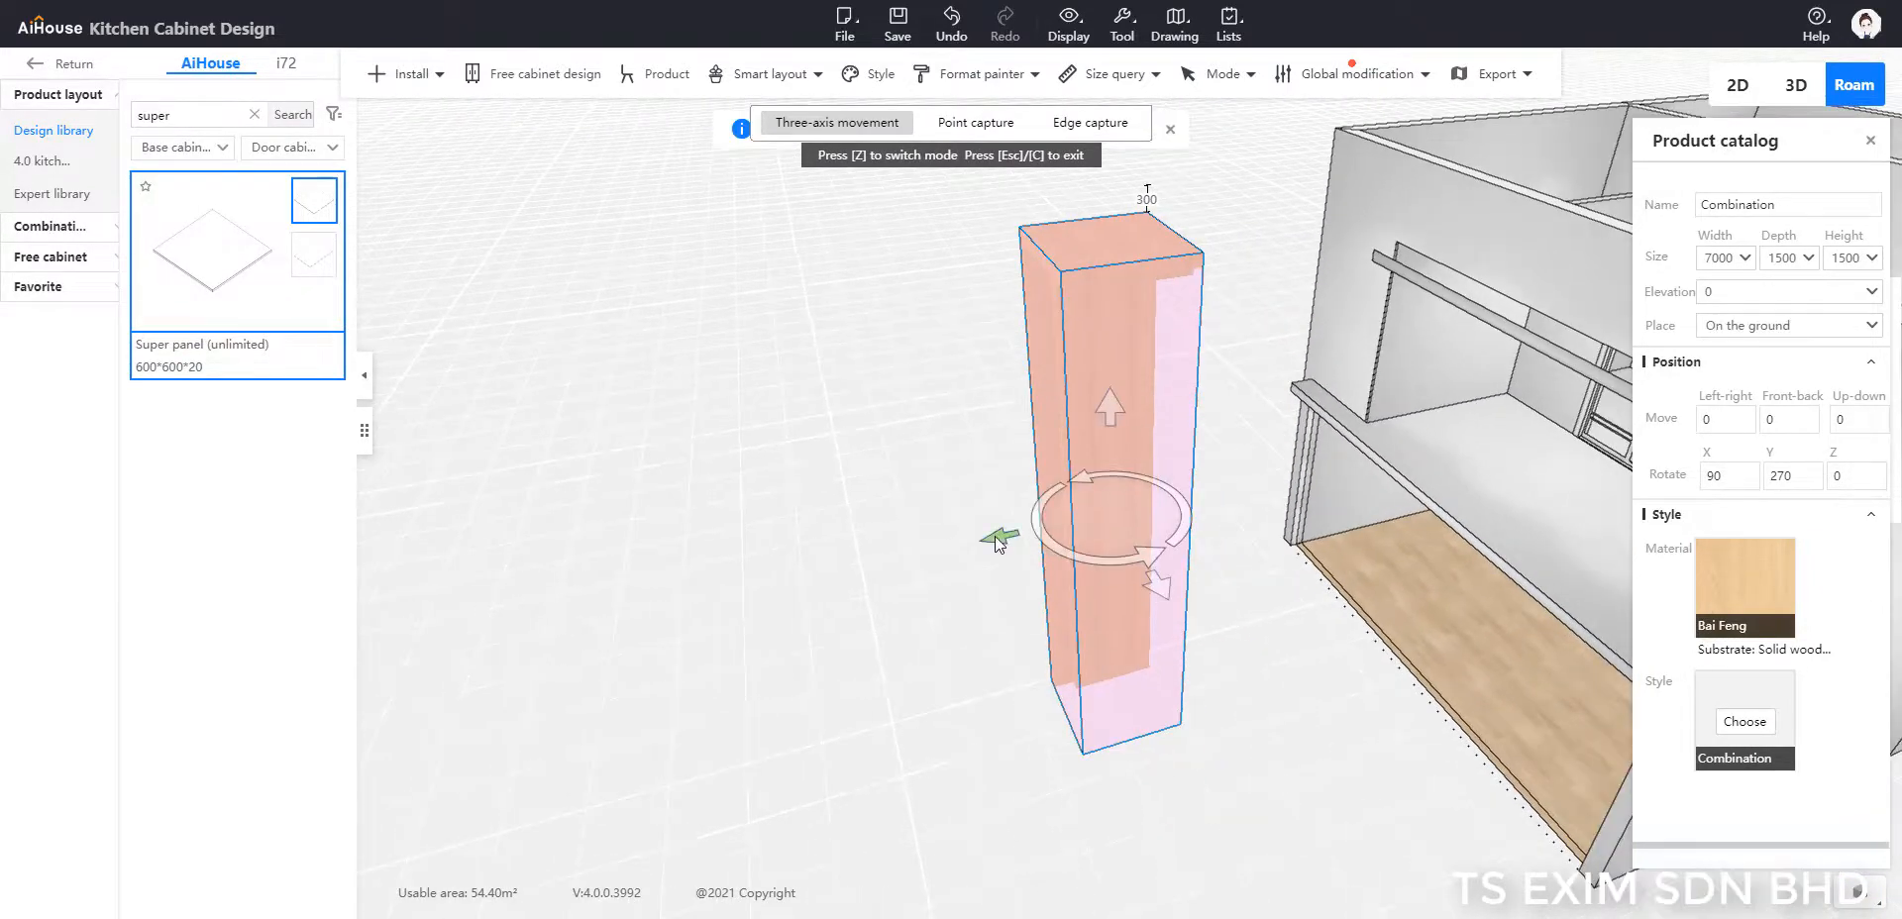
{"action": "left_click_drag", "start_coordinate": [1028, 544], "coordinate": [1193, 502]}
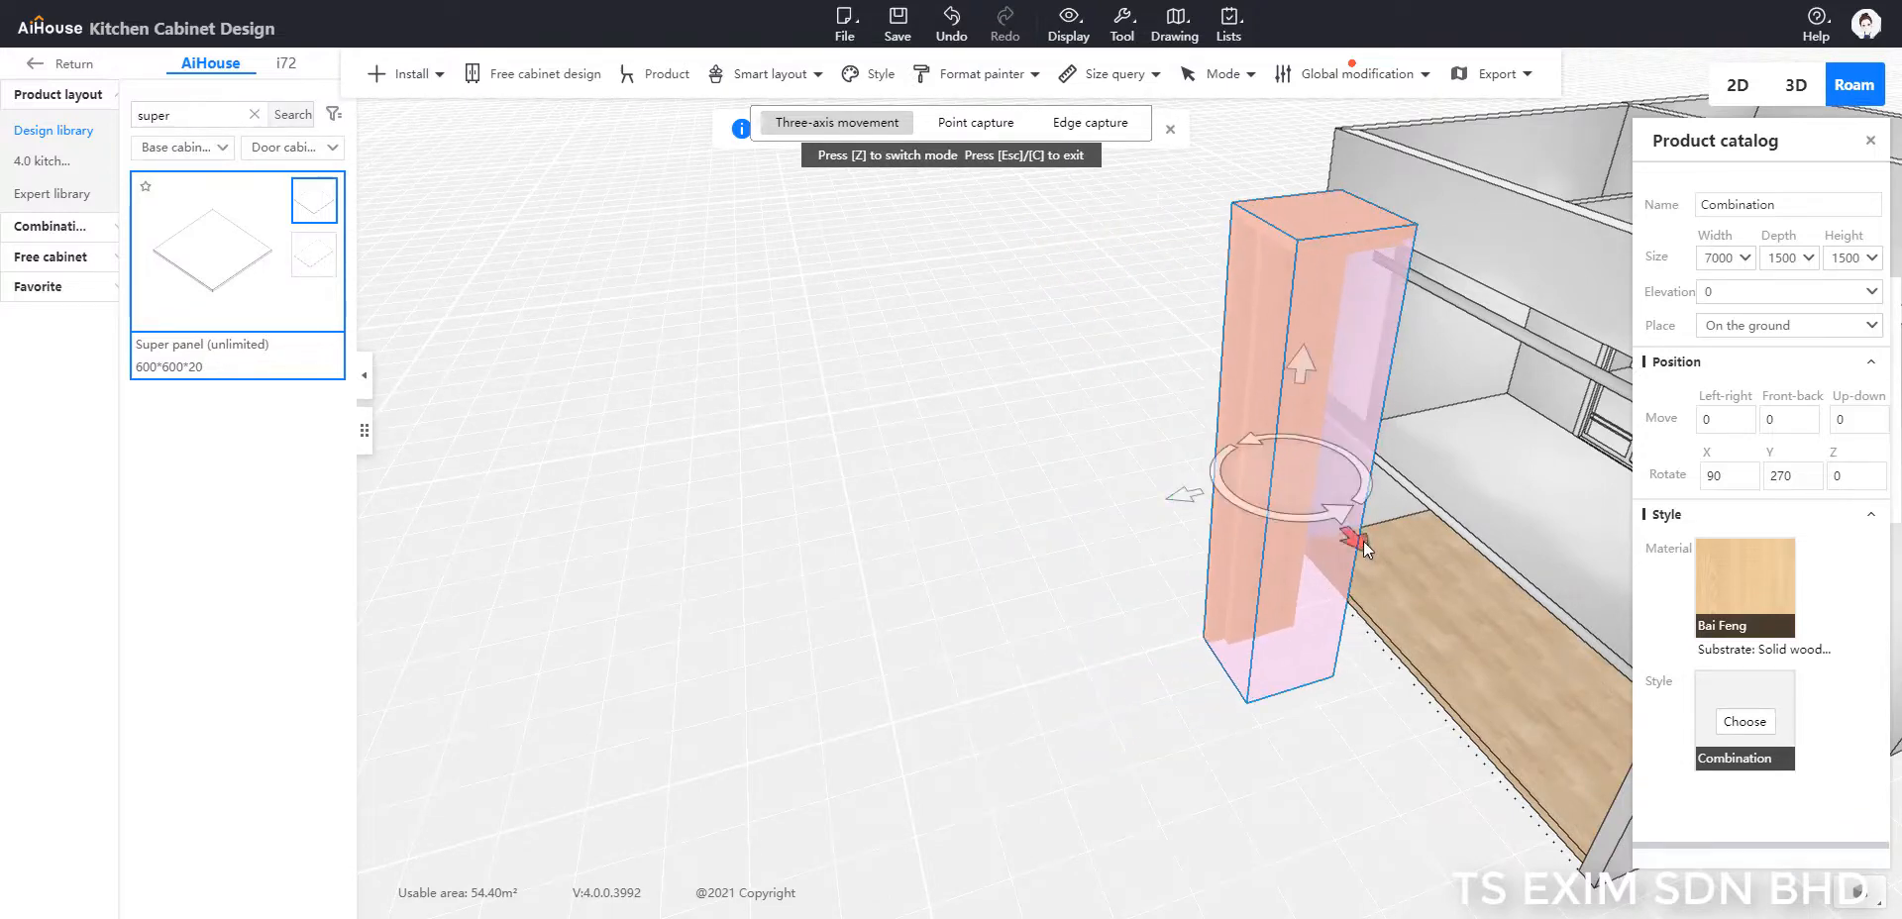
{"action": "left_click_drag", "start_coordinate": [1358, 540], "coordinate": [1290, 481]}
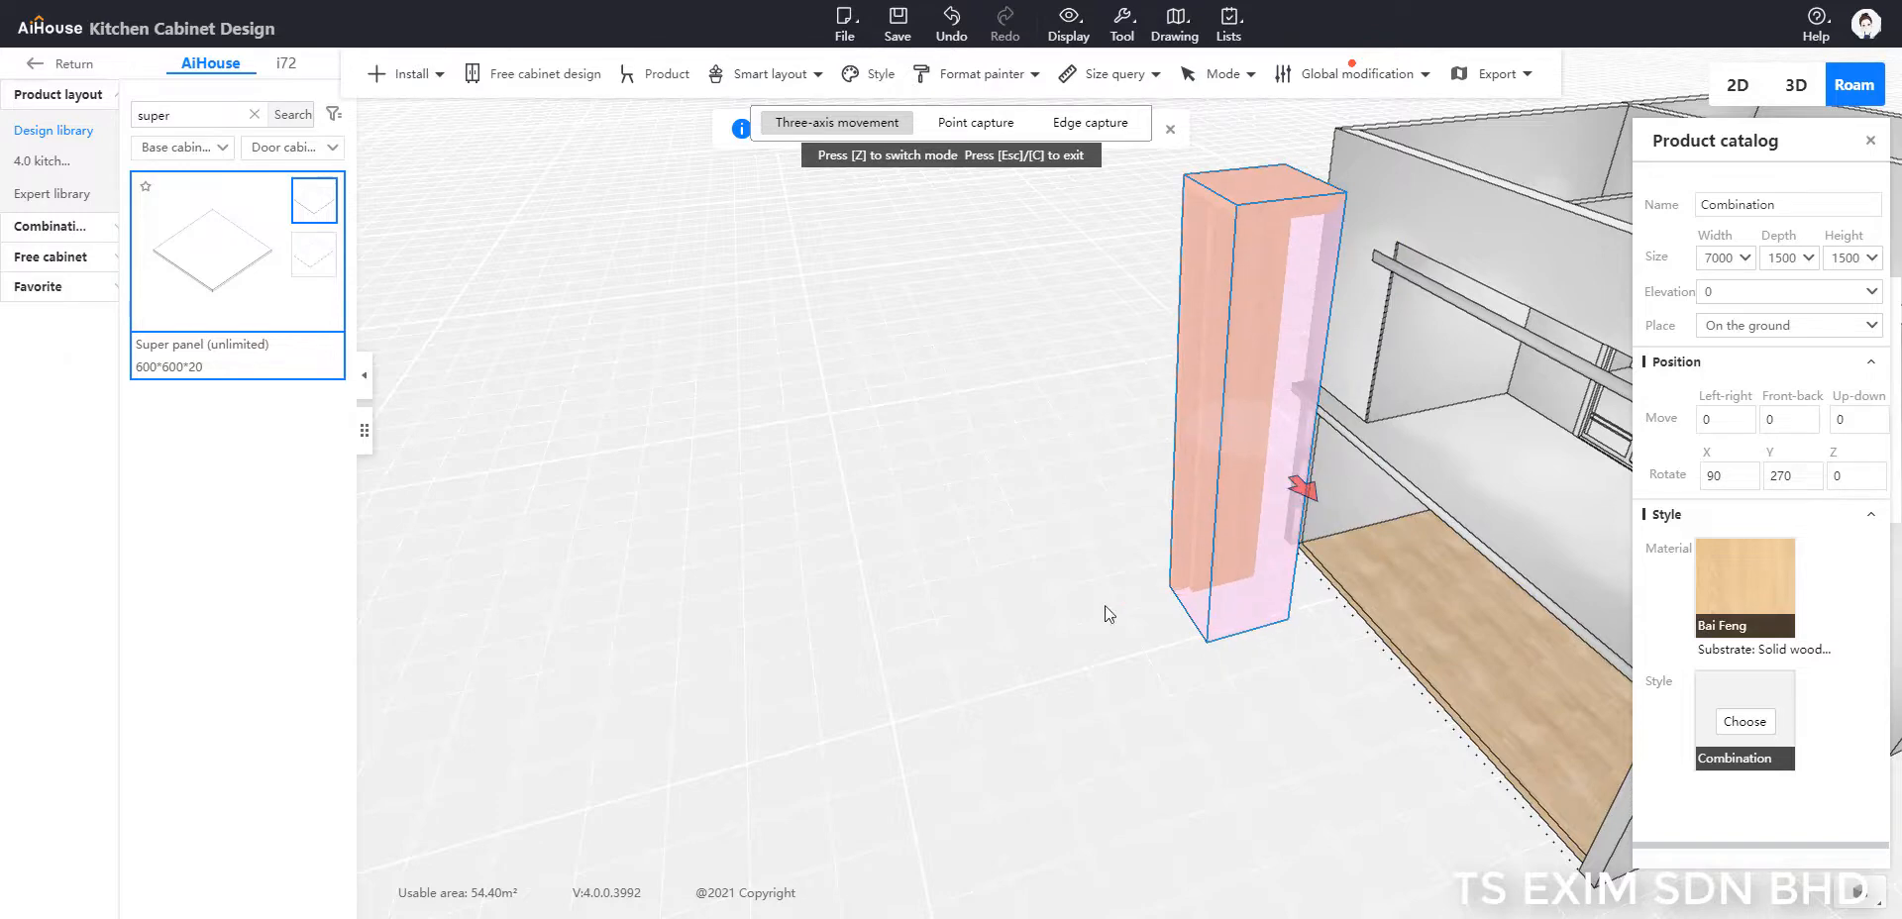
Step: Shift the panel combination flush against the front end of the house's side wall, then deselect it
{"action": "left_click_drag", "start_coordinate": [1132, 711], "coordinate": [1033, 783]}
{"action": "left_click_drag", "start_coordinate": [1144, 874], "coordinate": [884, 764]}
{"action": "right_click_drag", "start_coordinate": [885, 765], "coordinate": [996, 814]}
{"action": "left_click_drag", "start_coordinate": [1028, 757], "coordinate": [1414, 872]}
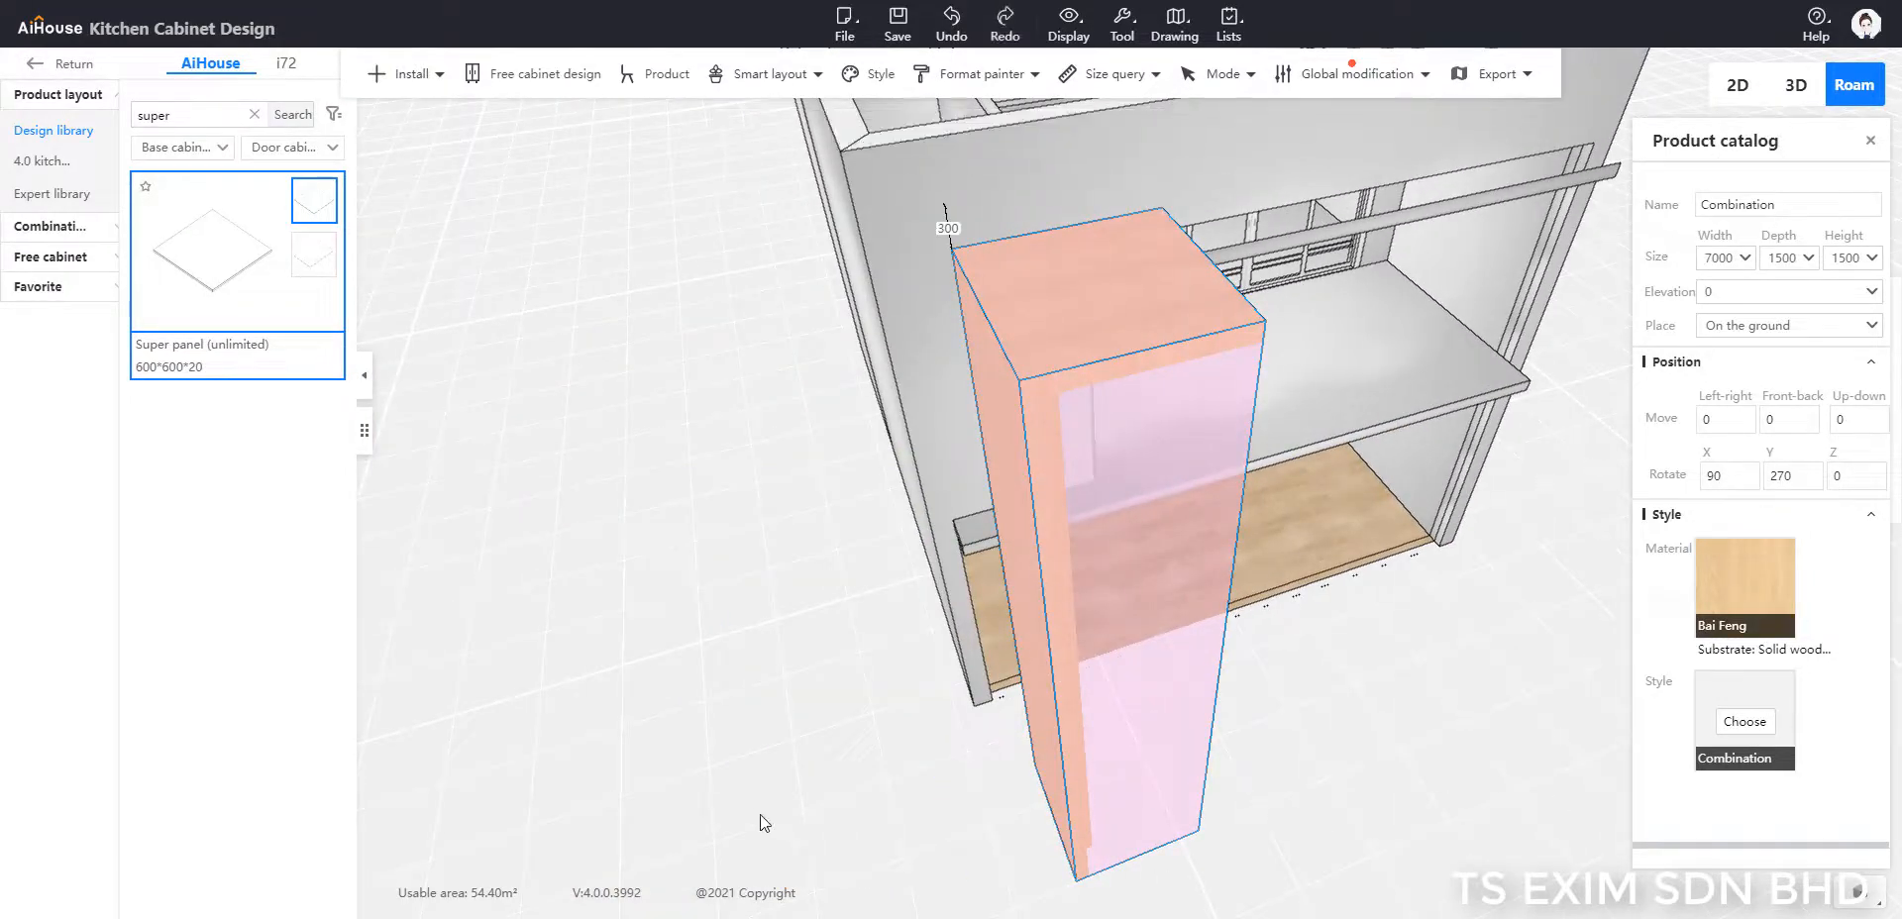
{"action": "left_click_drag", "start_coordinate": [759, 814], "coordinate": [1205, 776]}
{"action": "left_click", "coordinate": [1201, 776]}
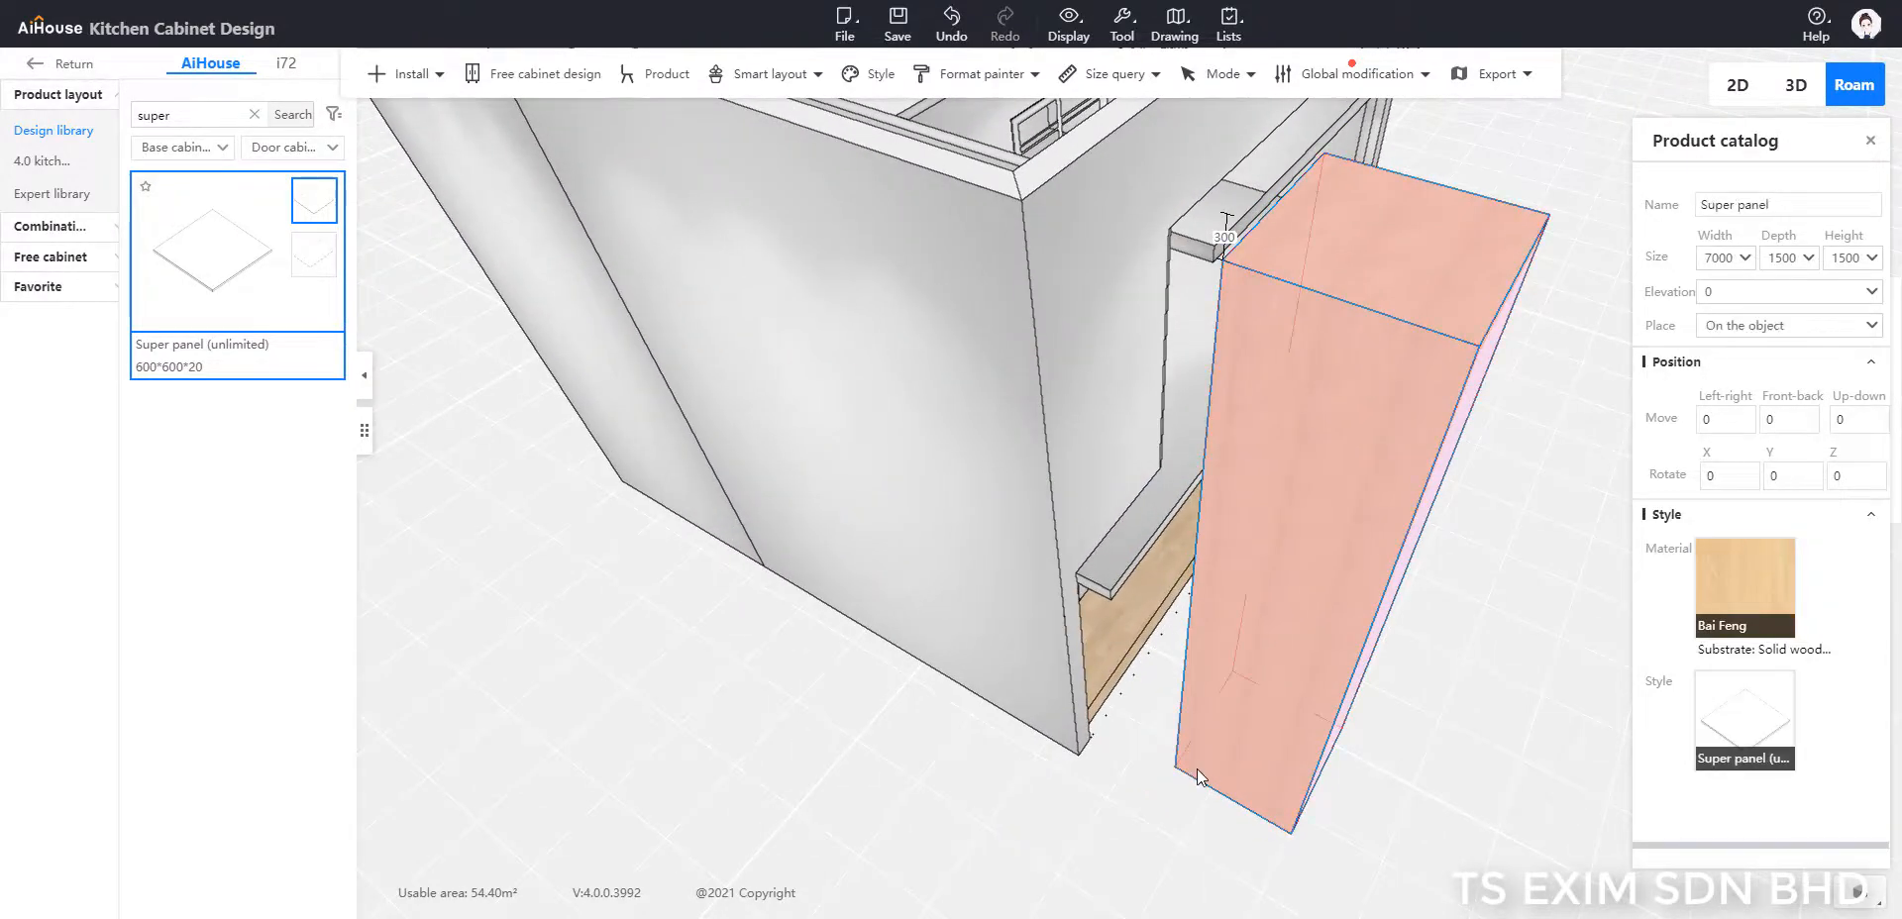
{"action": "left_click", "coordinate": [1204, 769]}
{"action": "left_click_drag", "start_coordinate": [1205, 769], "coordinate": [1163, 734]}
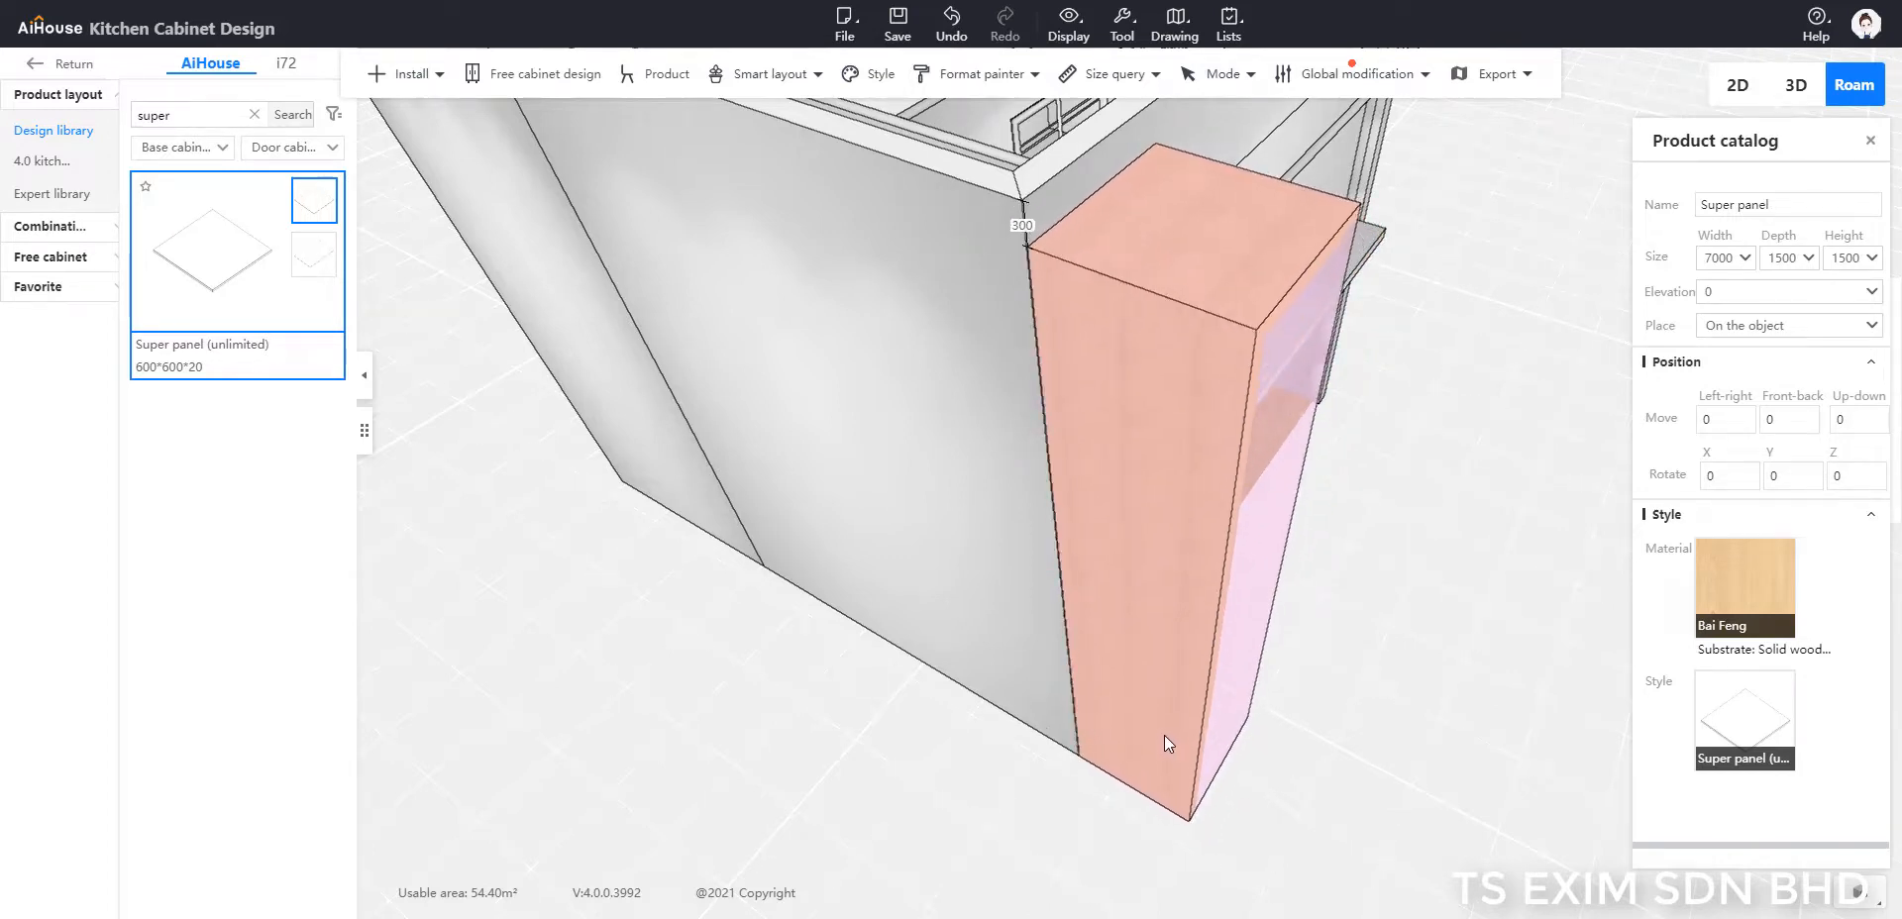
{"action": "left_click_drag", "start_coordinate": [1315, 823], "coordinate": [676, 560]}
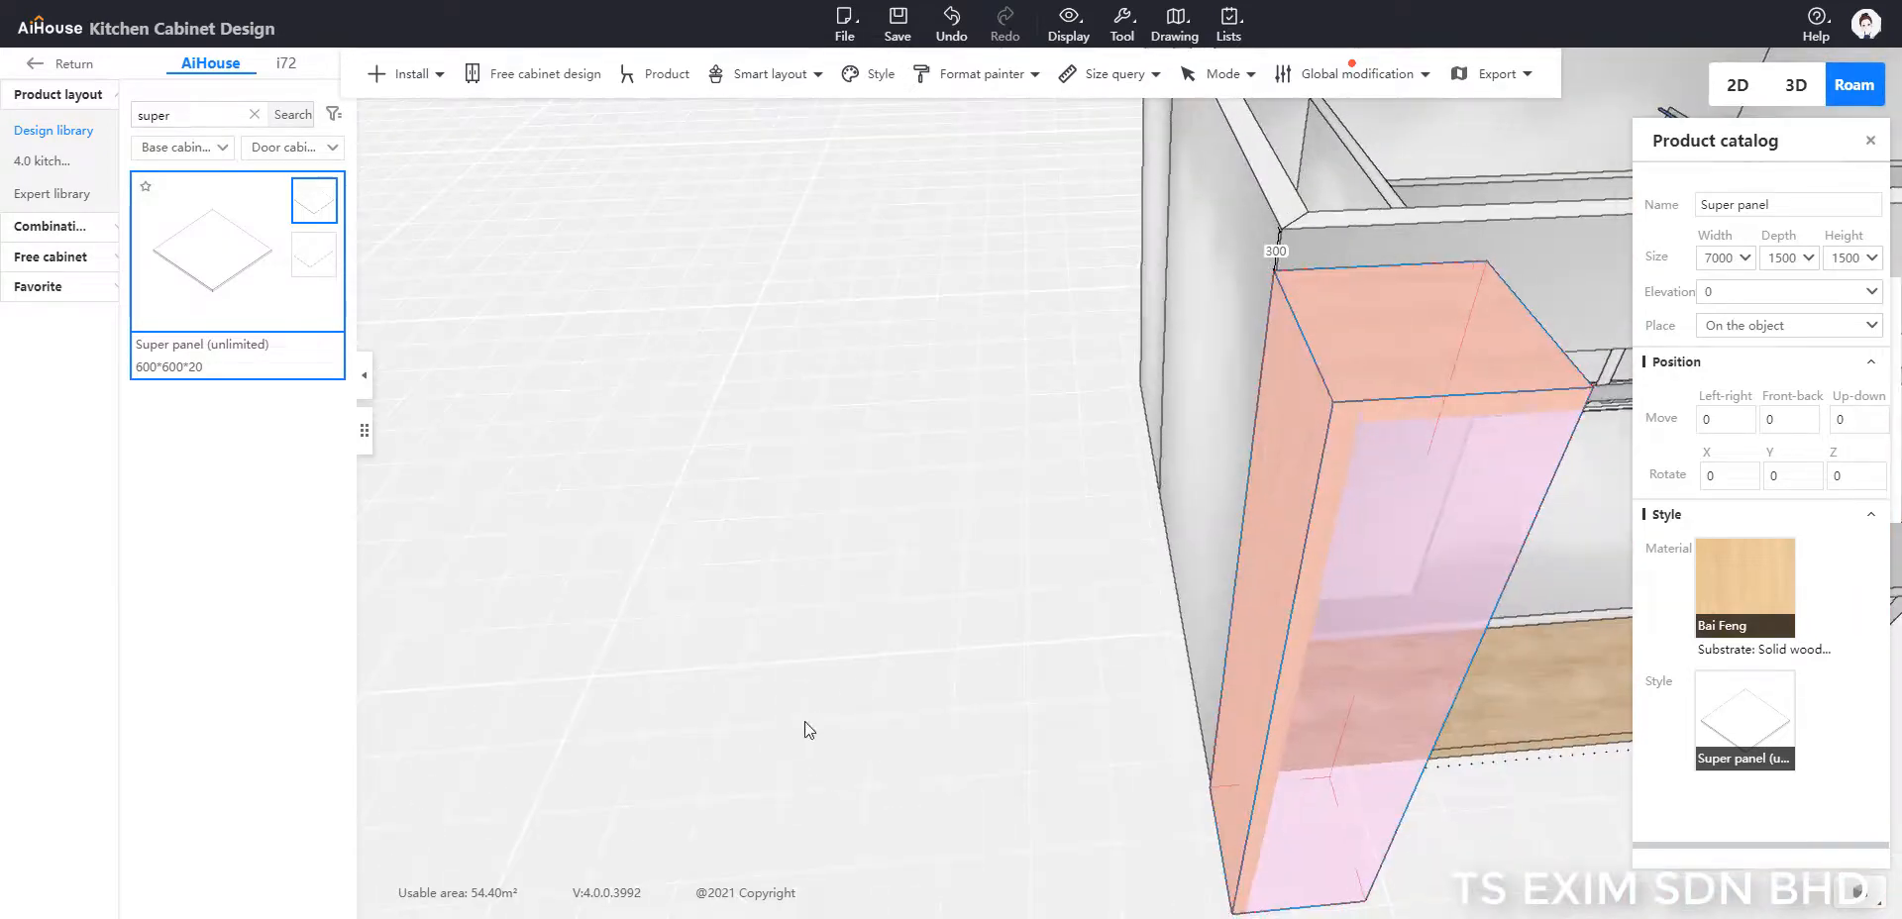
{"action": "left_click_drag", "start_coordinate": [805, 722], "coordinate": [813, 692]}
{"action": "left_click_drag", "start_coordinate": [888, 804], "coordinate": [1125, 904]}
{"action": "left_click", "coordinate": [1205, 876]}
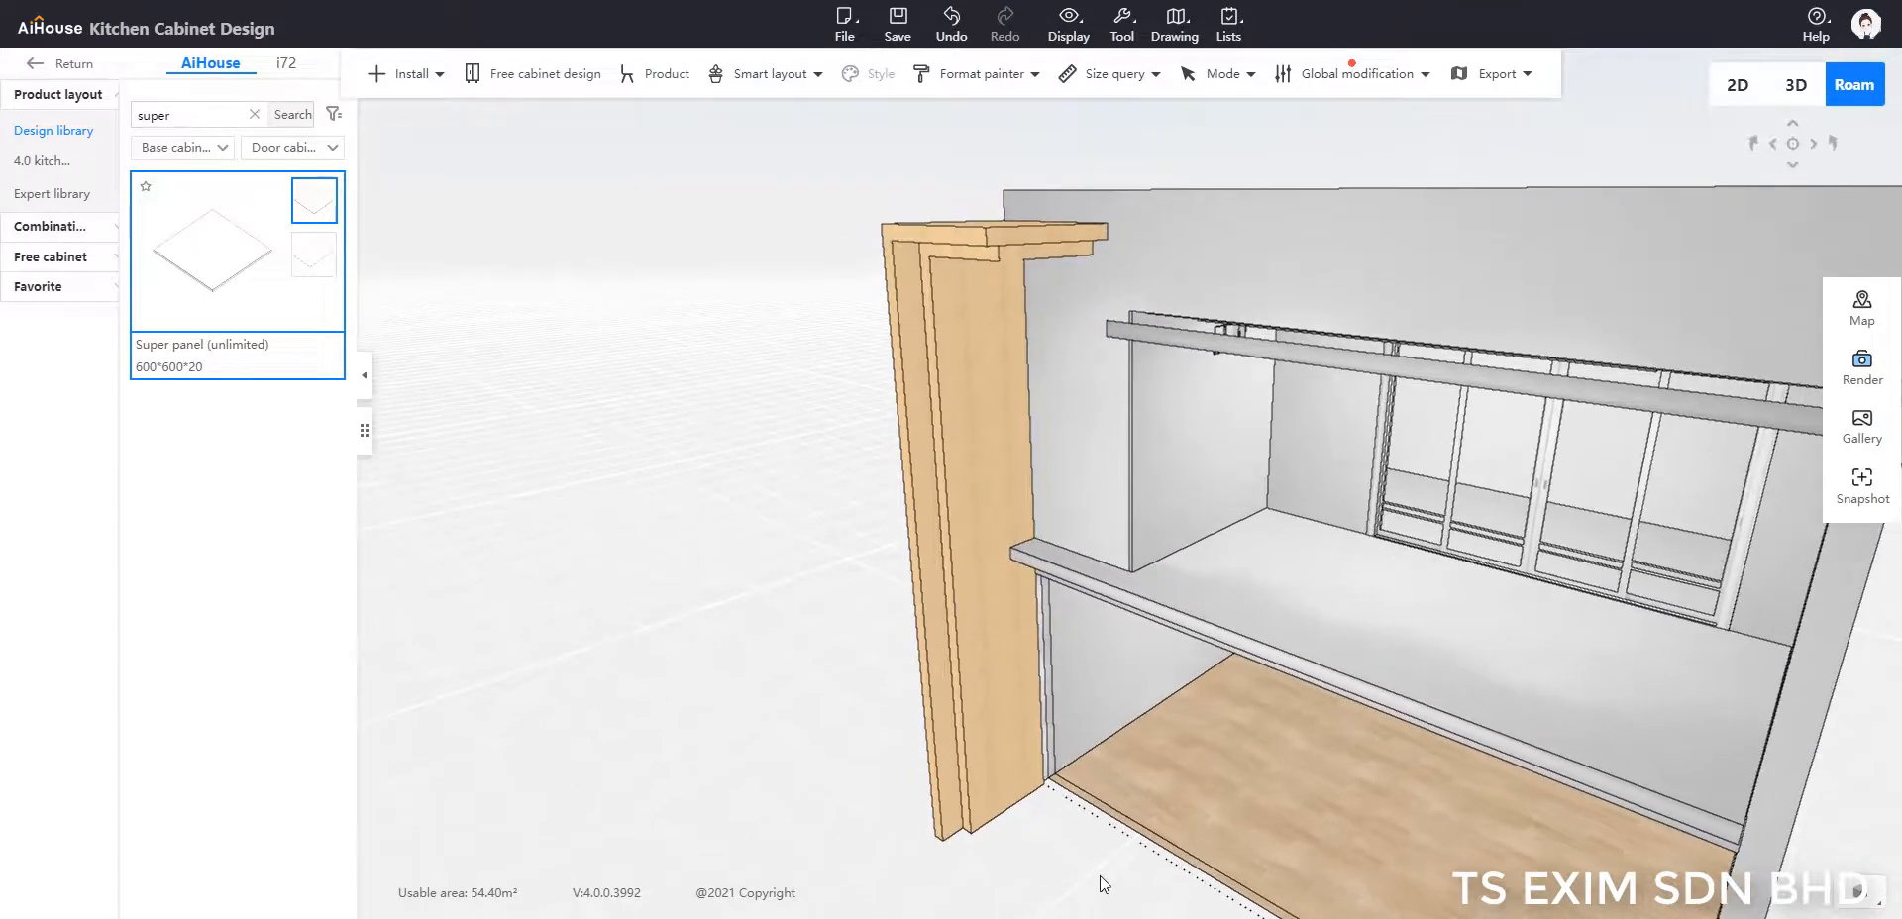
Step: Leave the kitchen cabinet design and open the full space in Free Modeling
{"action": "left_click_drag", "start_coordinate": [1084, 829], "coordinate": [1317, 602]}
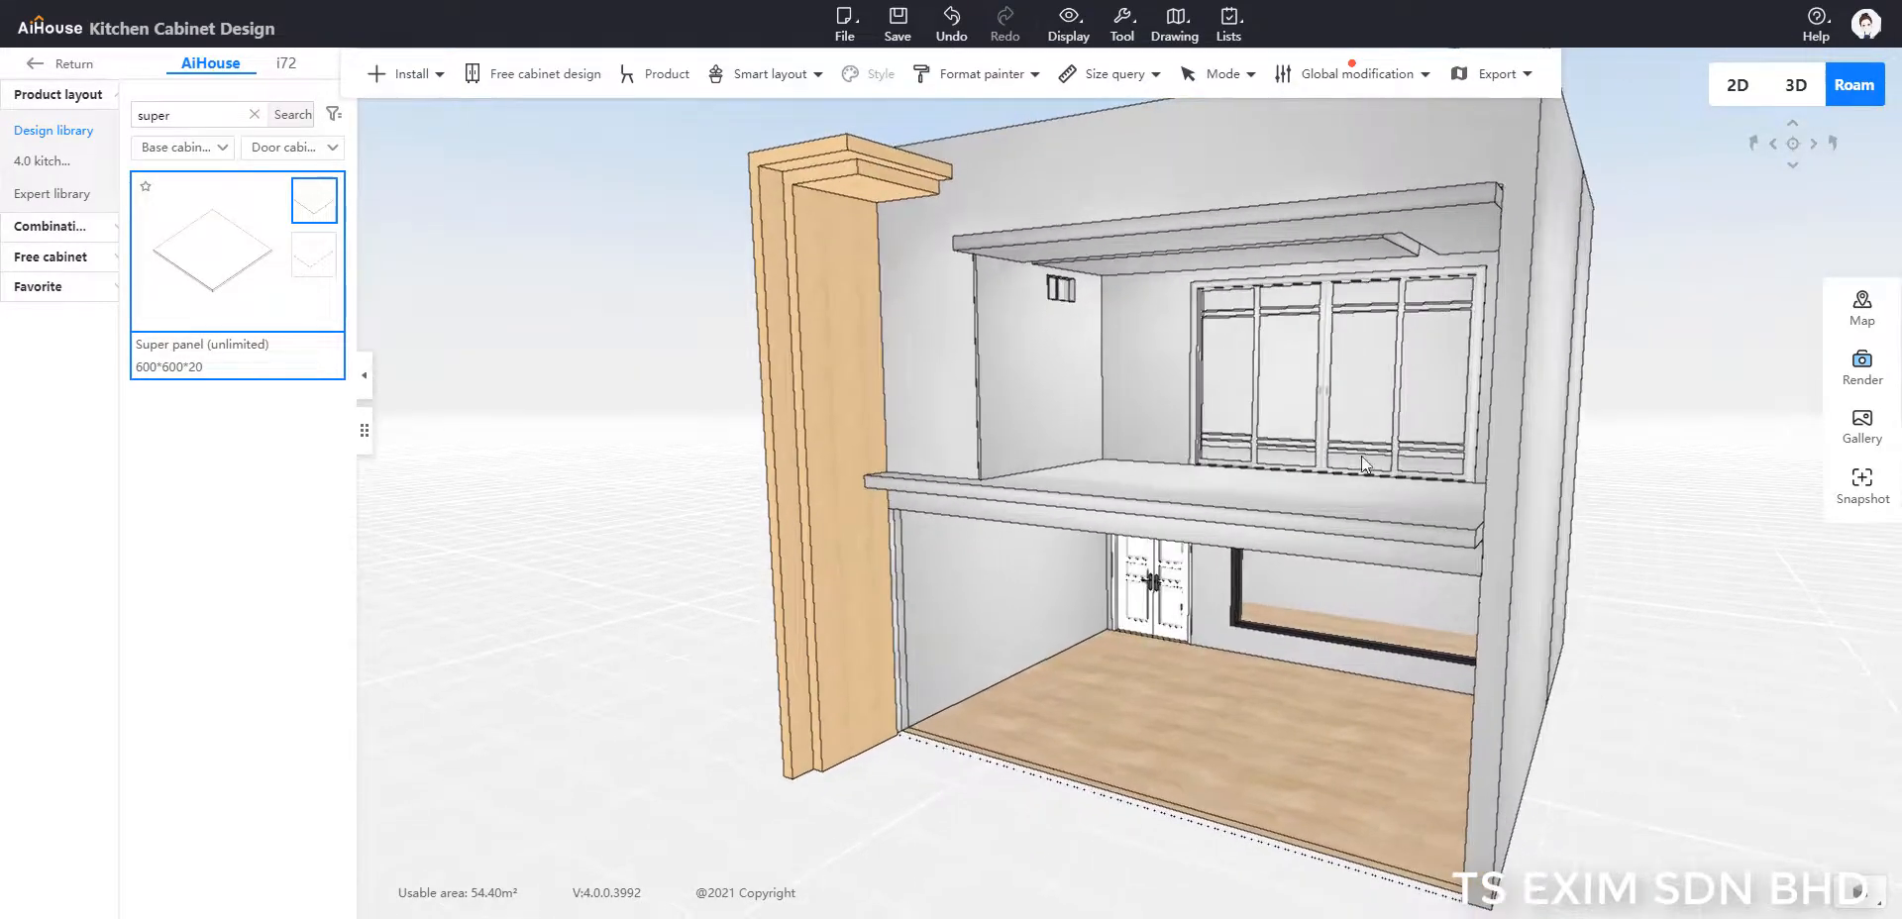
{"action": "left_click_drag", "start_coordinate": [1513, 563], "coordinate": [1683, 692]}
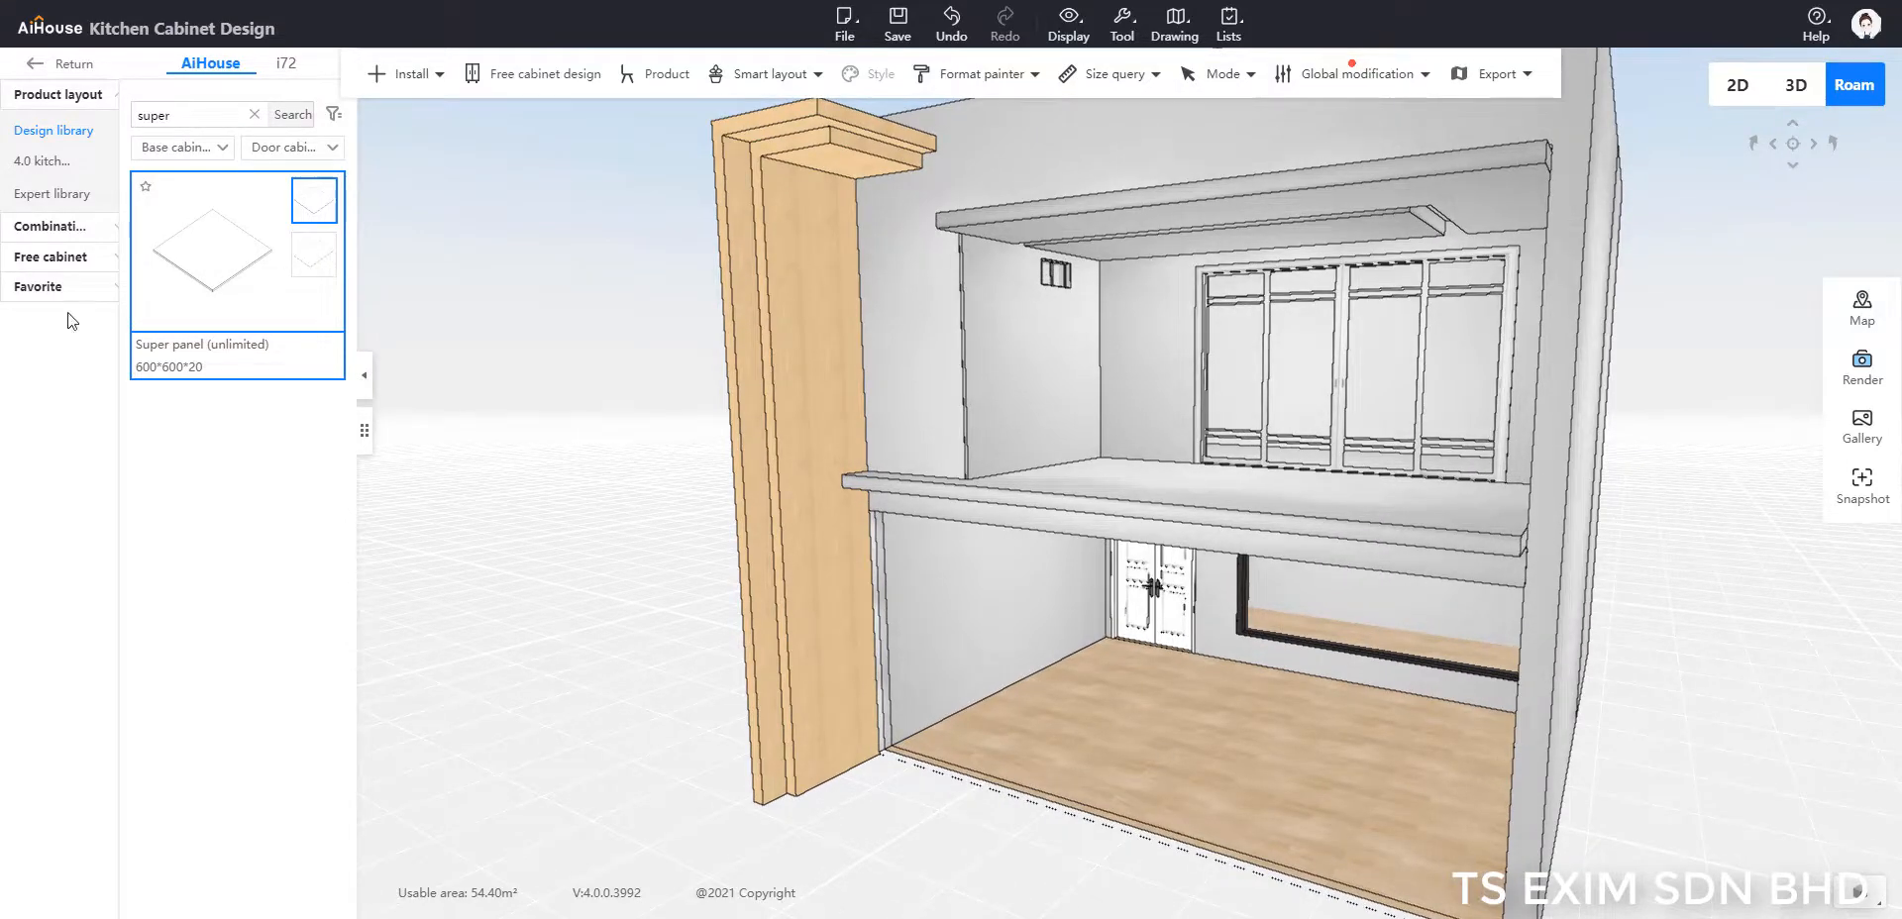
{"action": "left_click_drag", "start_coordinate": [5, 651], "coordinate": [1617, 692]}
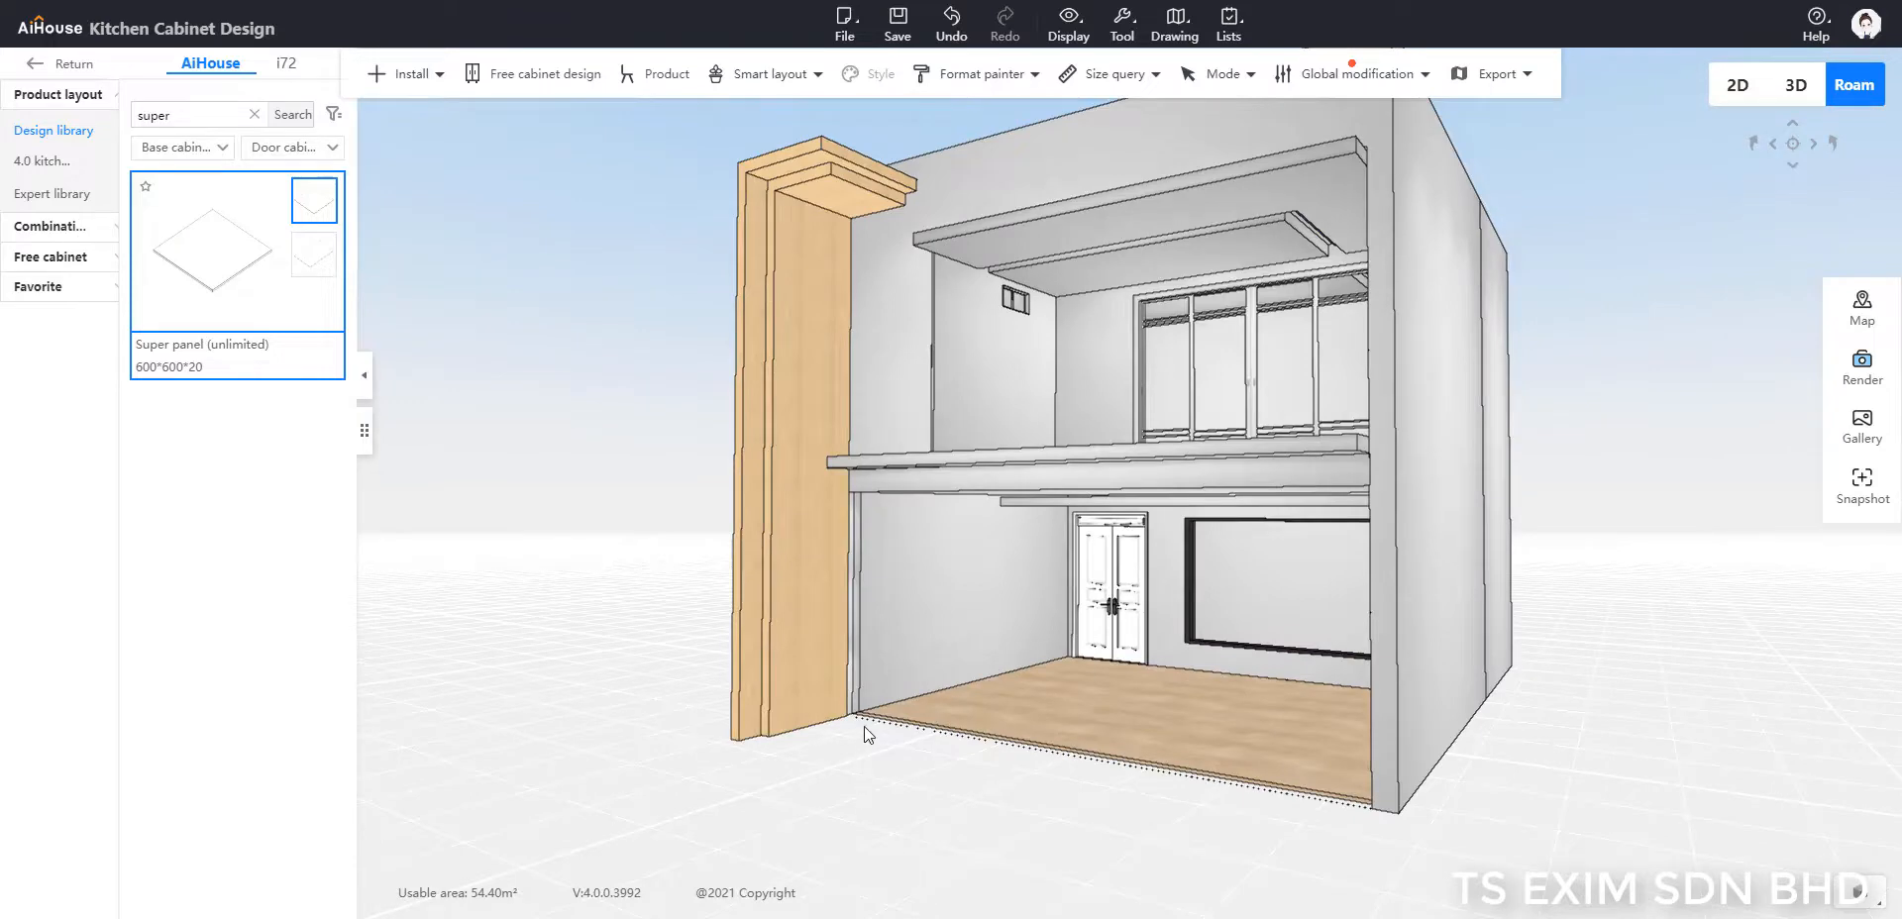
{"action": "left_click", "coordinate": [73, 65]}
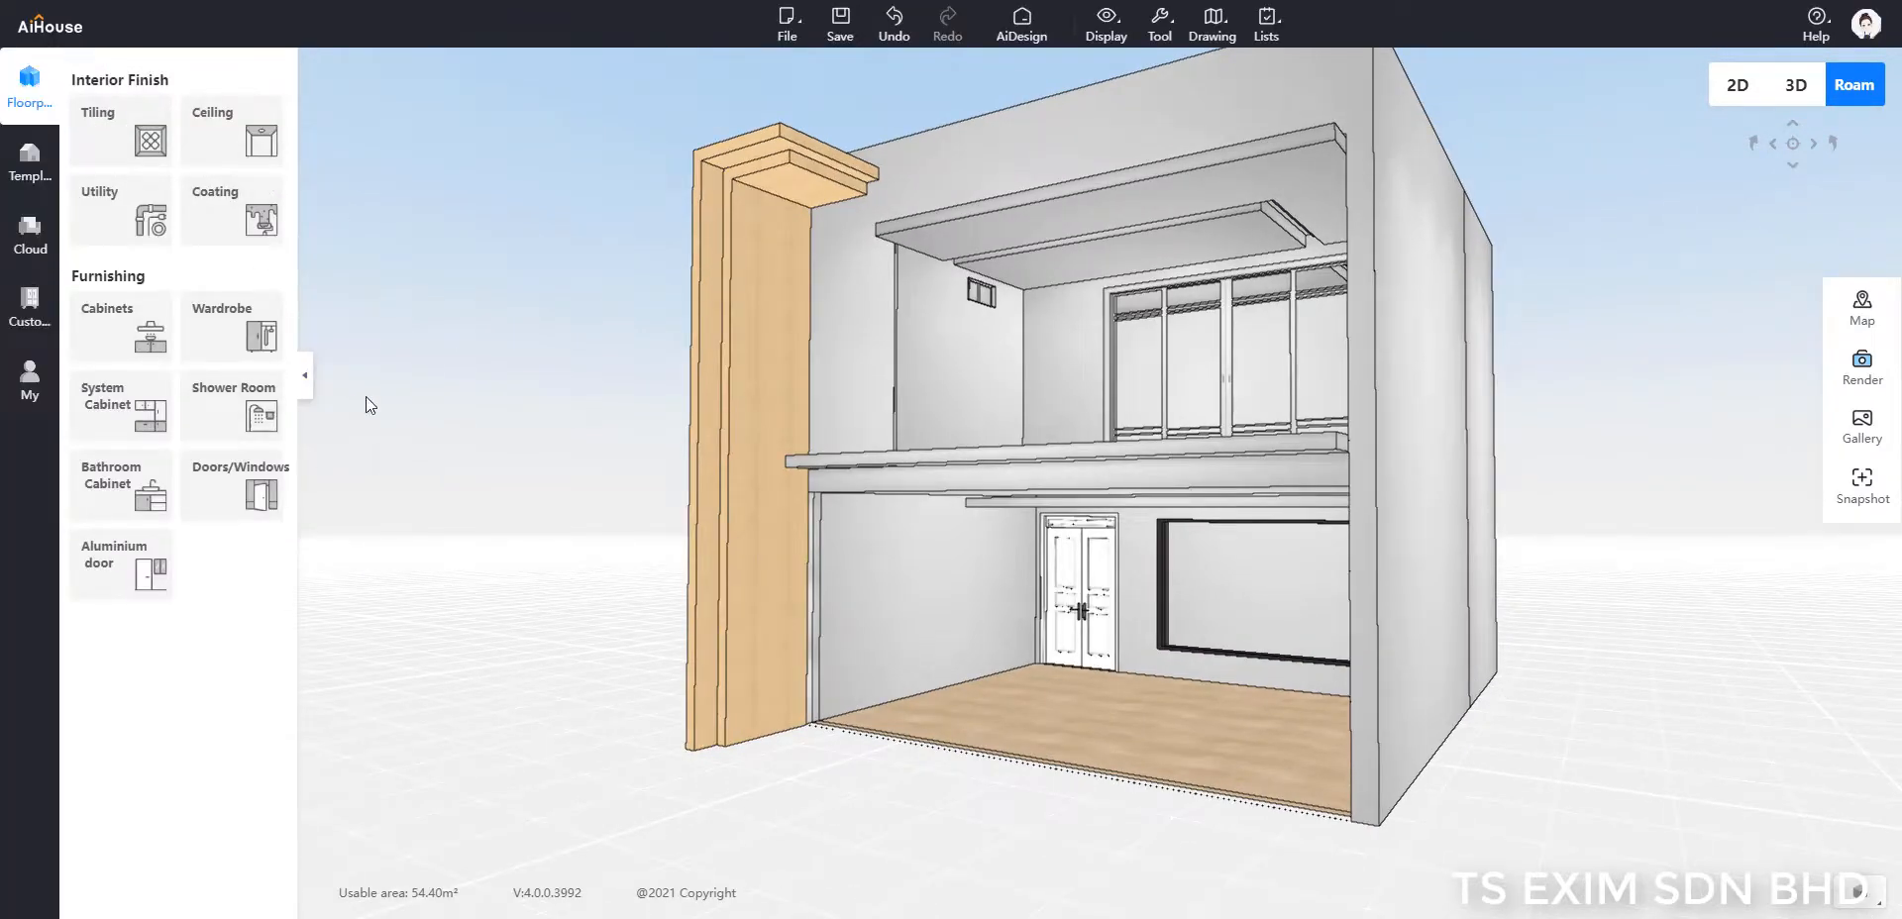
{"action": "left_click", "coordinate": [286, 216]}
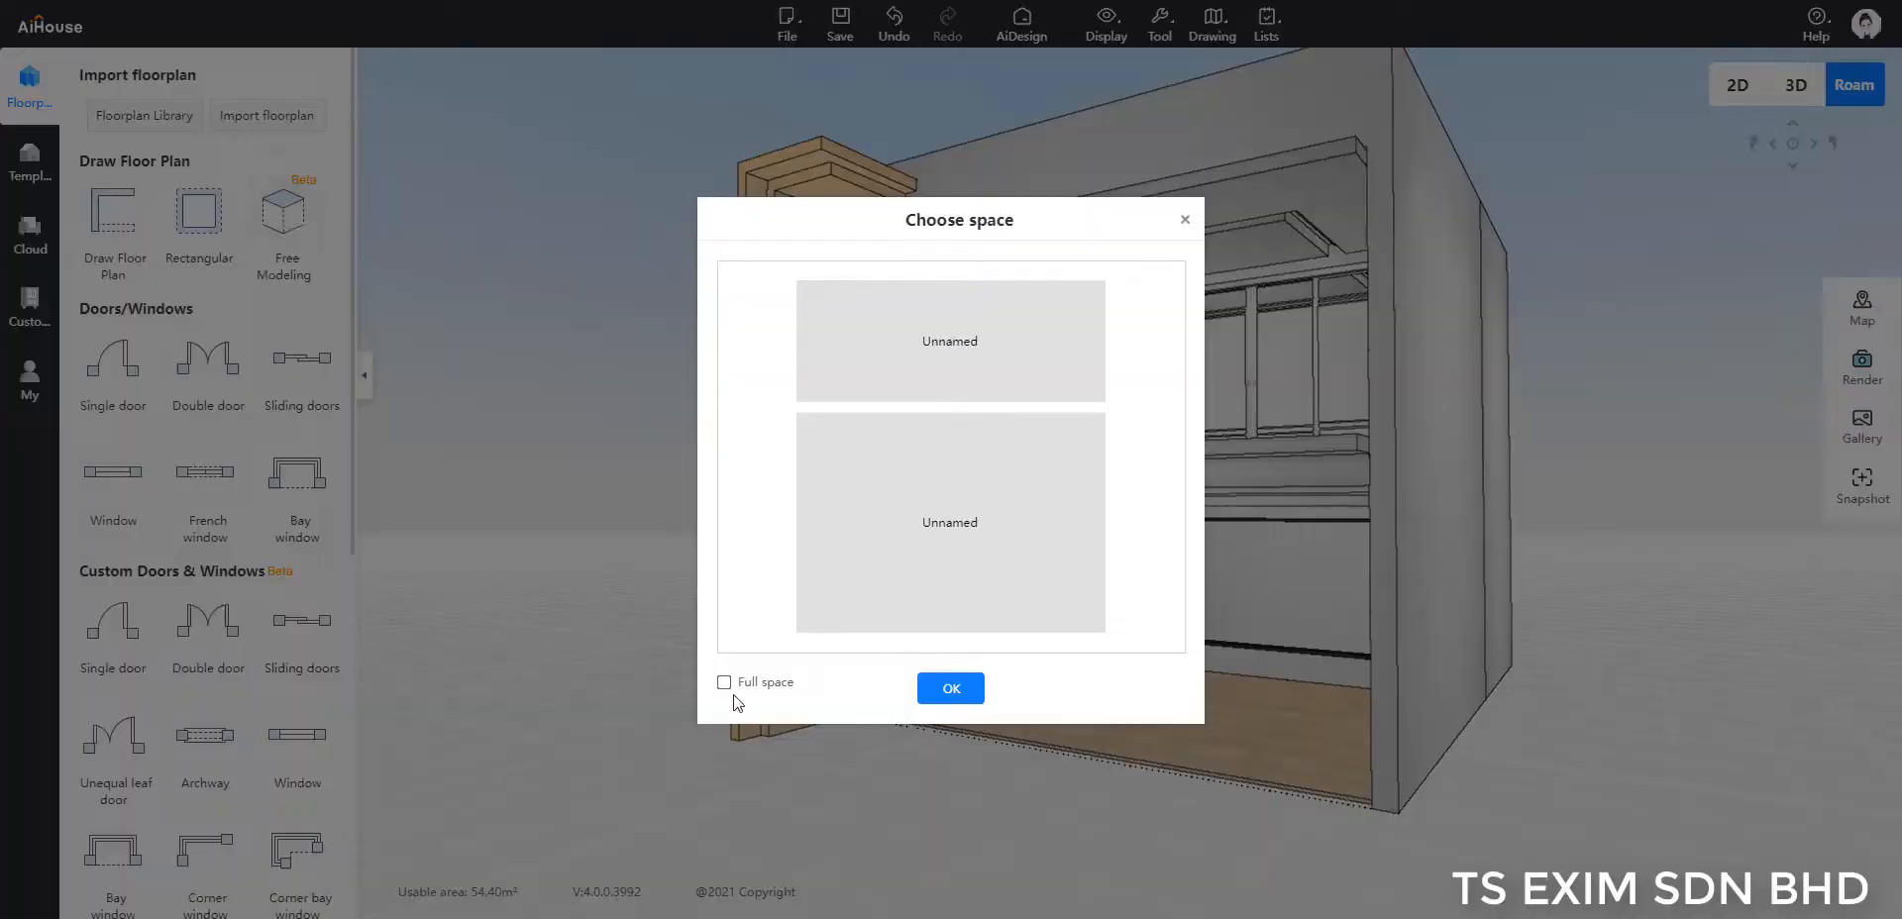
{"action": "left_click", "coordinate": [748, 691]}
{"action": "left_click", "coordinate": [952, 689]}
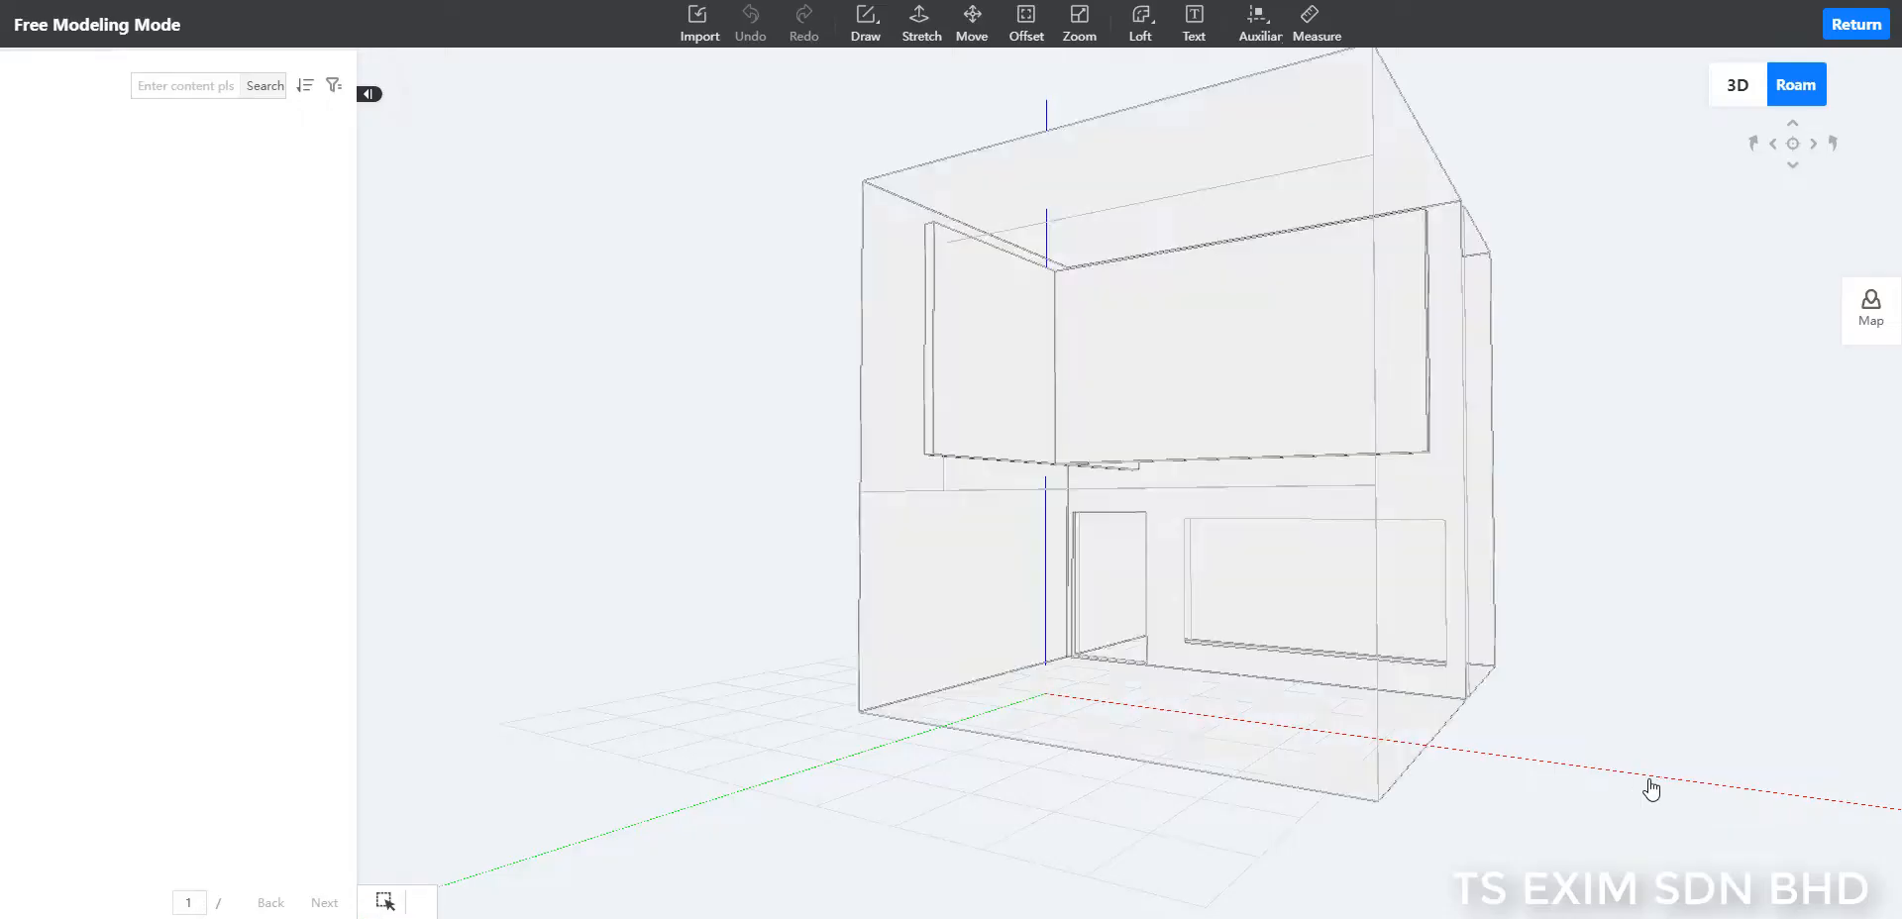
Step: Place auxiliary guide lines along both side edges of the ground floor, extending out past the front of the house
{"action": "left_click_drag", "start_coordinate": [1638, 632], "coordinate": [1458, 793]}
{"action": "key", "text": "a"}
{"action": "key", "text": "w"}
{"action": "key", "text": "s"}
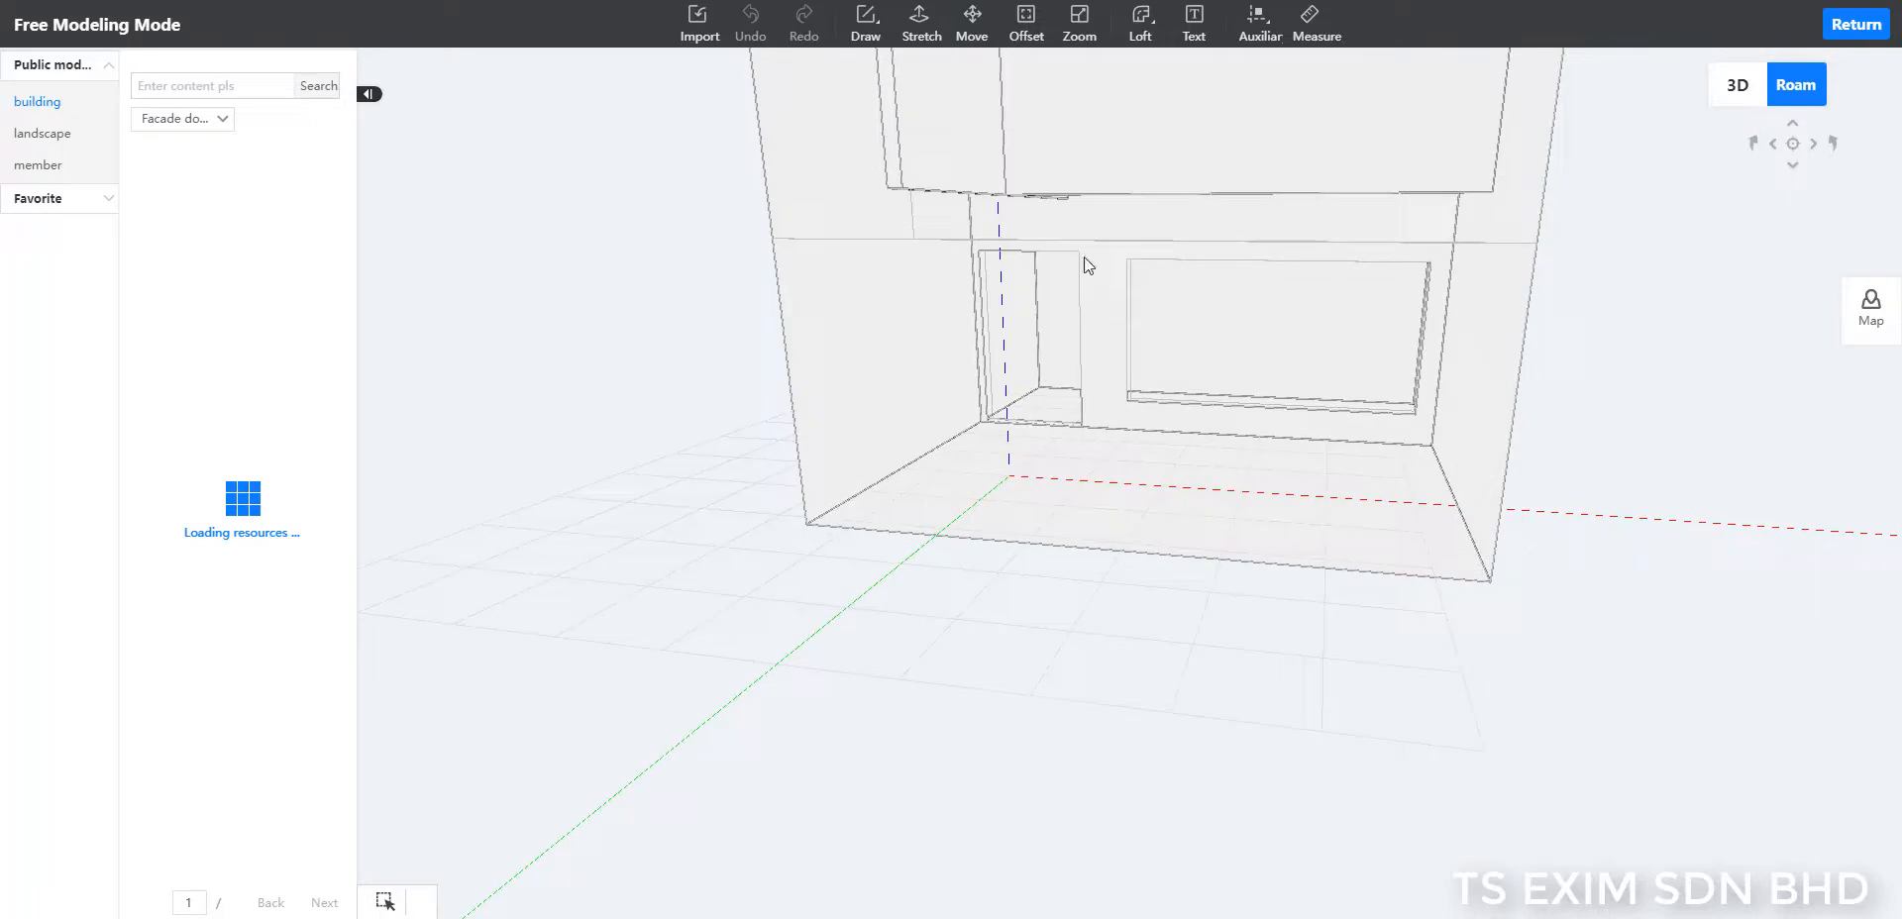
{"action": "left_click", "coordinate": [1256, 22]}
{"action": "left_click", "coordinate": [1262, 76]}
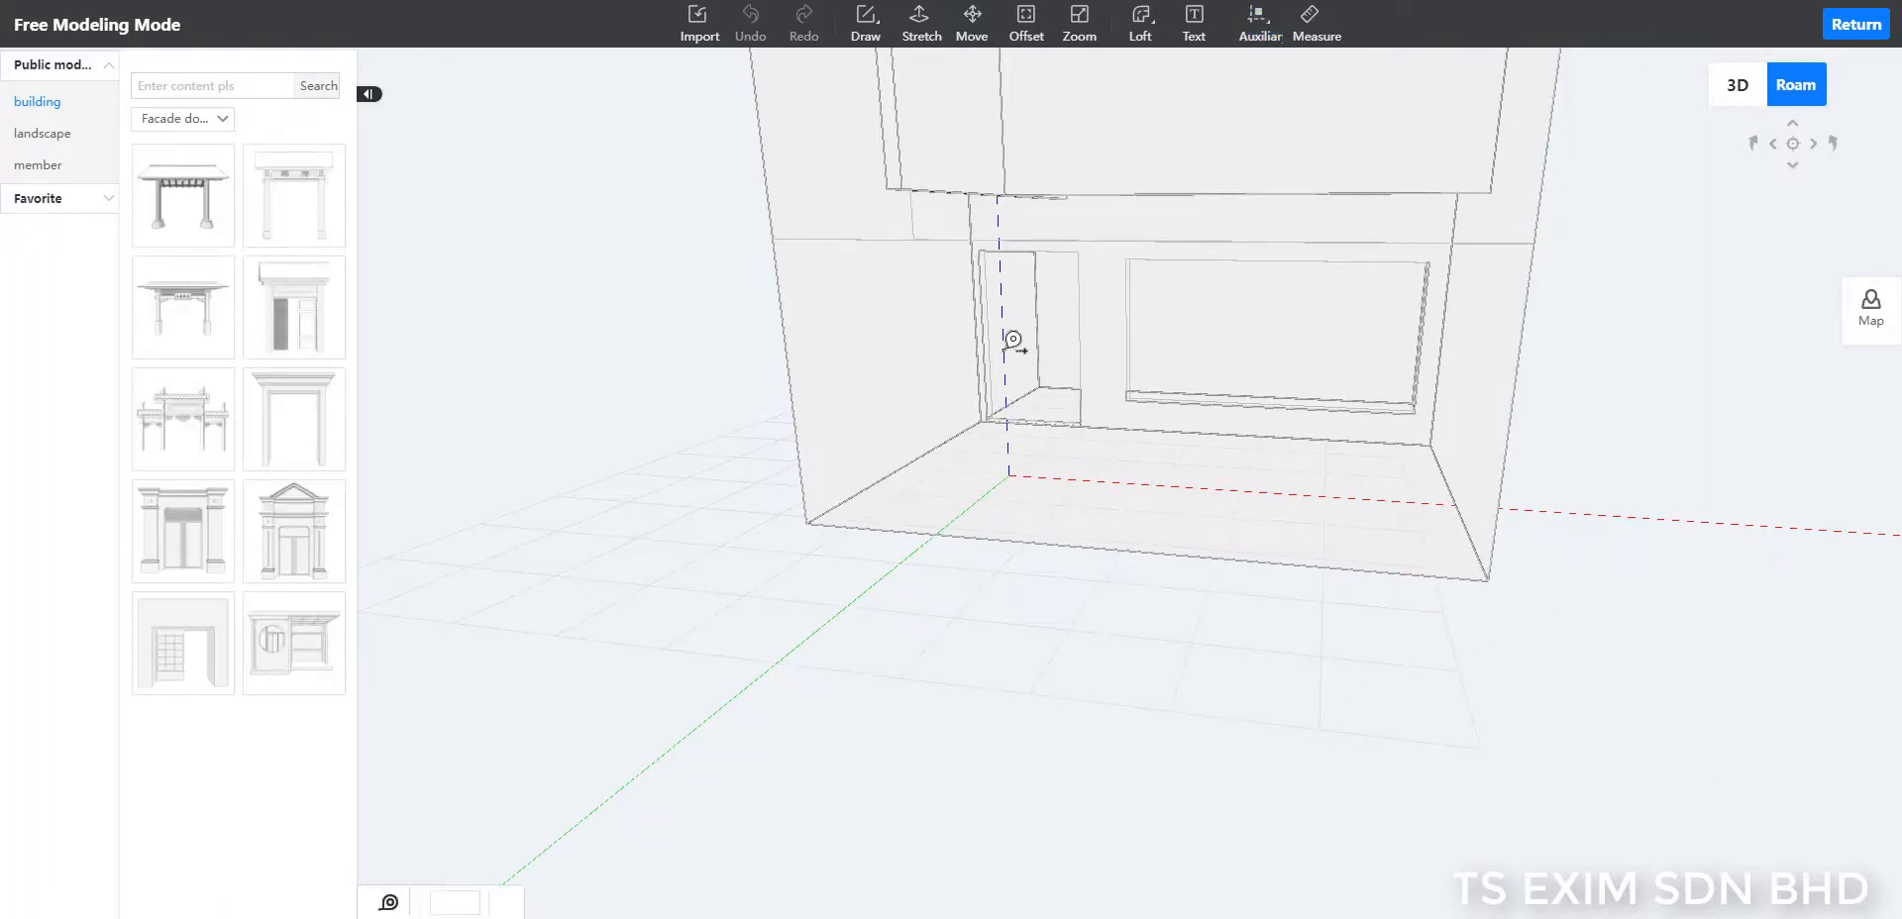
{"action": "left_click", "coordinate": [904, 464]}
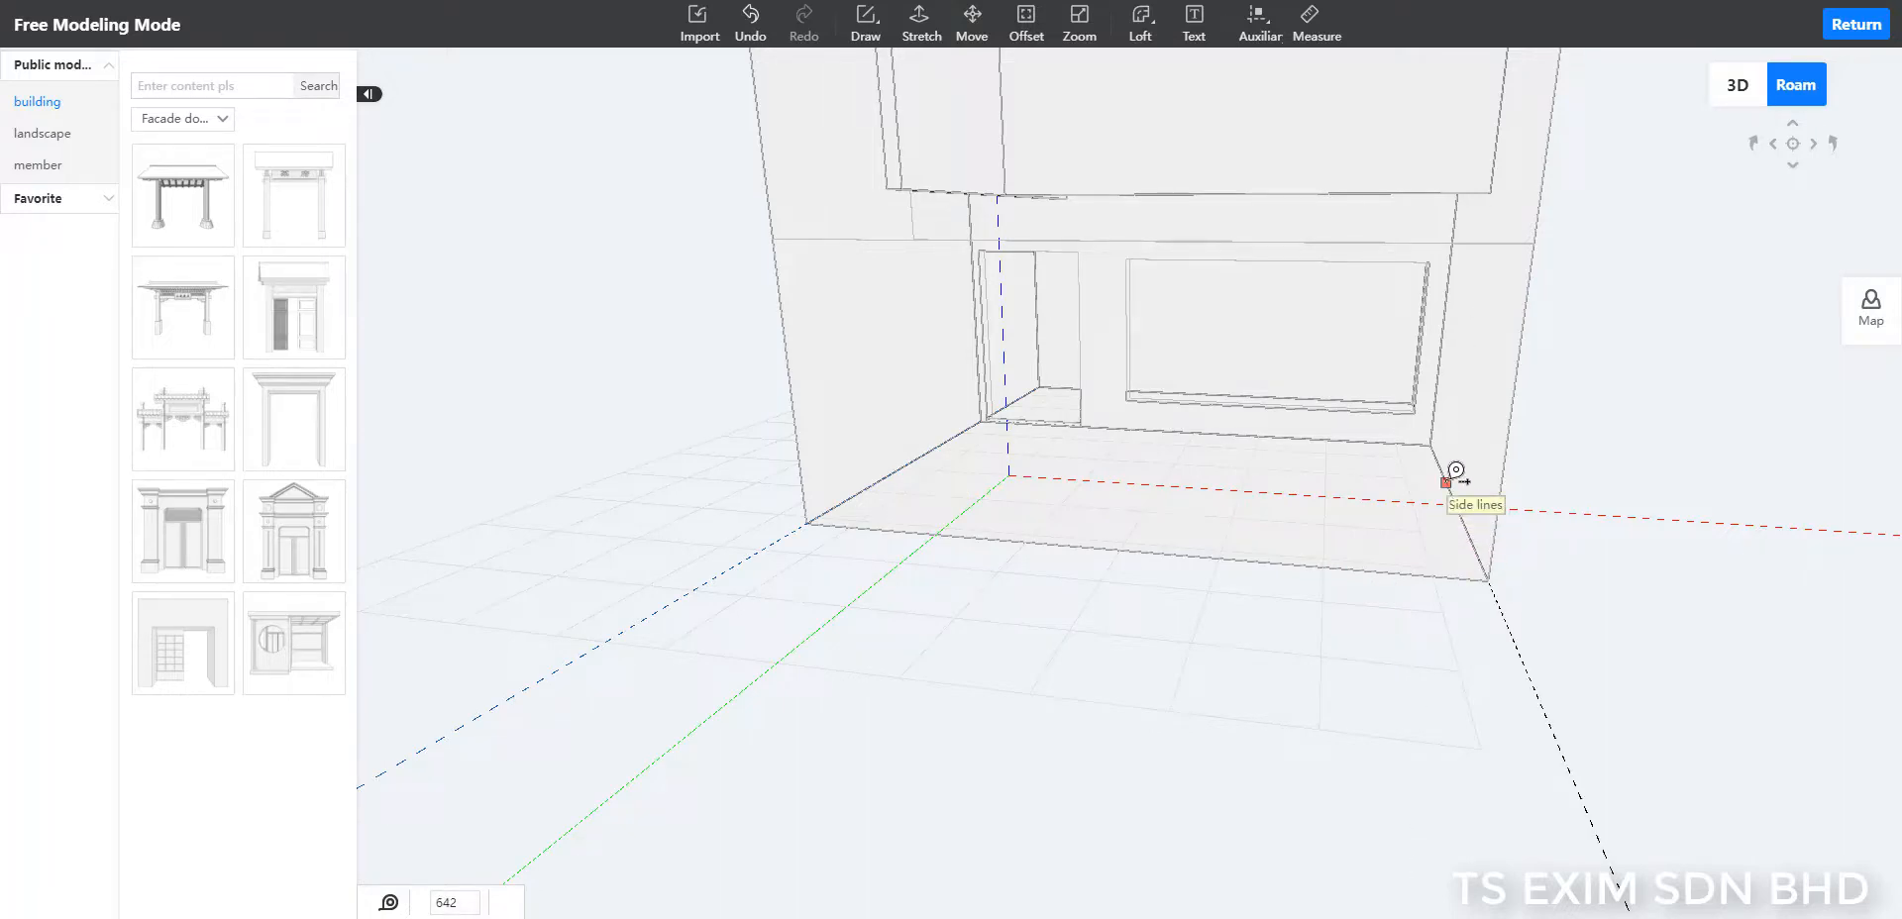
{"action": "scroll", "coordinate": [1289, 448], "scroll_direction": "up", "scroll_amount": 1}
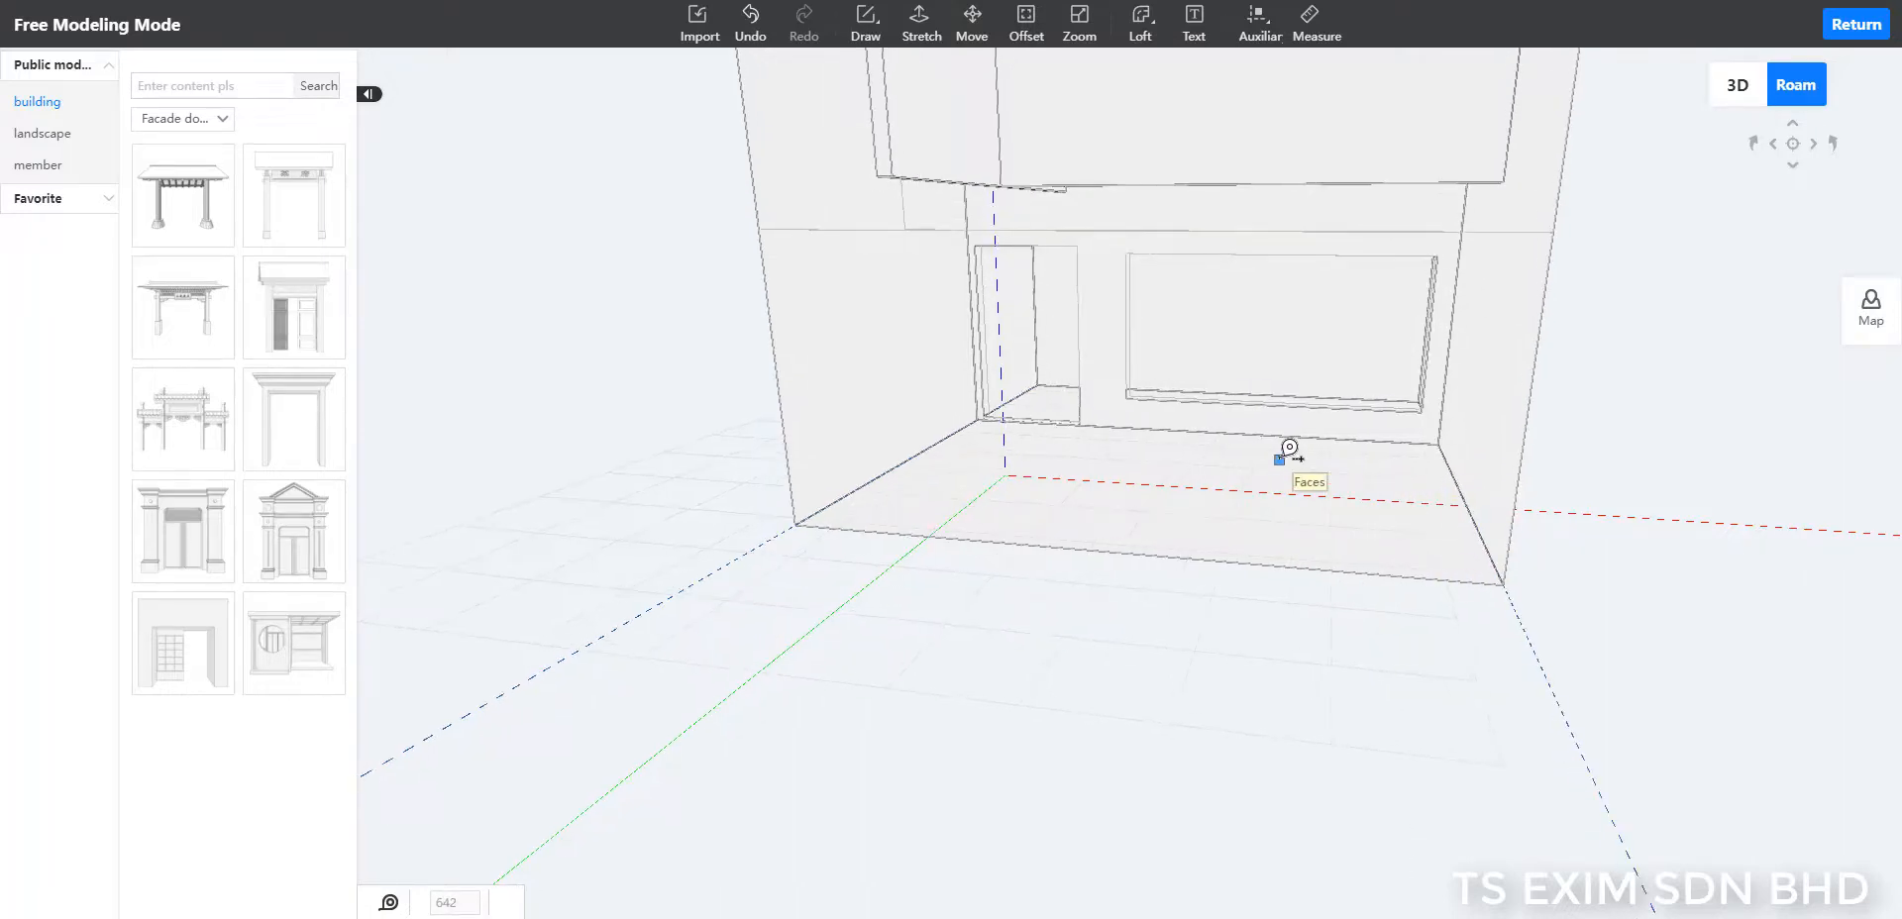
{"action": "key", "text": "Escape"}
Step: Draw a 7010 by 8011 rectangle from the rear floor corner between the two guide lines, reaching out in front of the house
{"action": "scroll", "coordinate": [1264, 472], "scroll_direction": "up", "scroll_amount": 3}
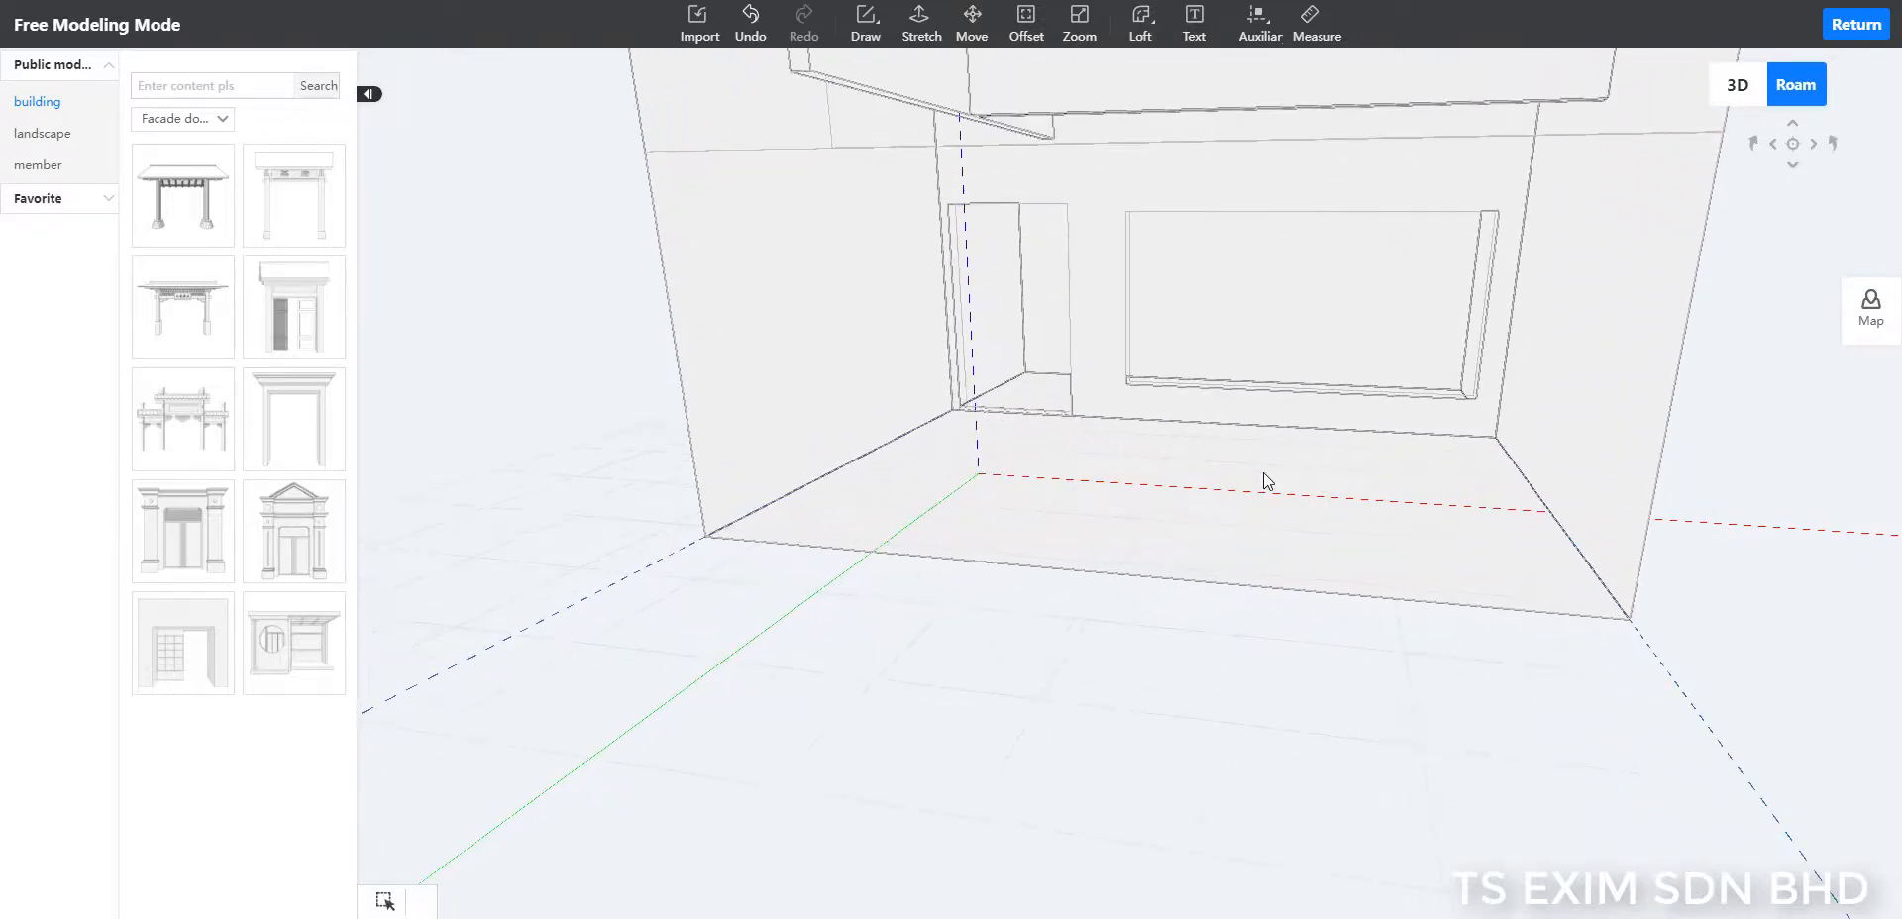
{"action": "scroll", "coordinate": [1263, 472], "scroll_direction": "up", "scroll_amount": 2}
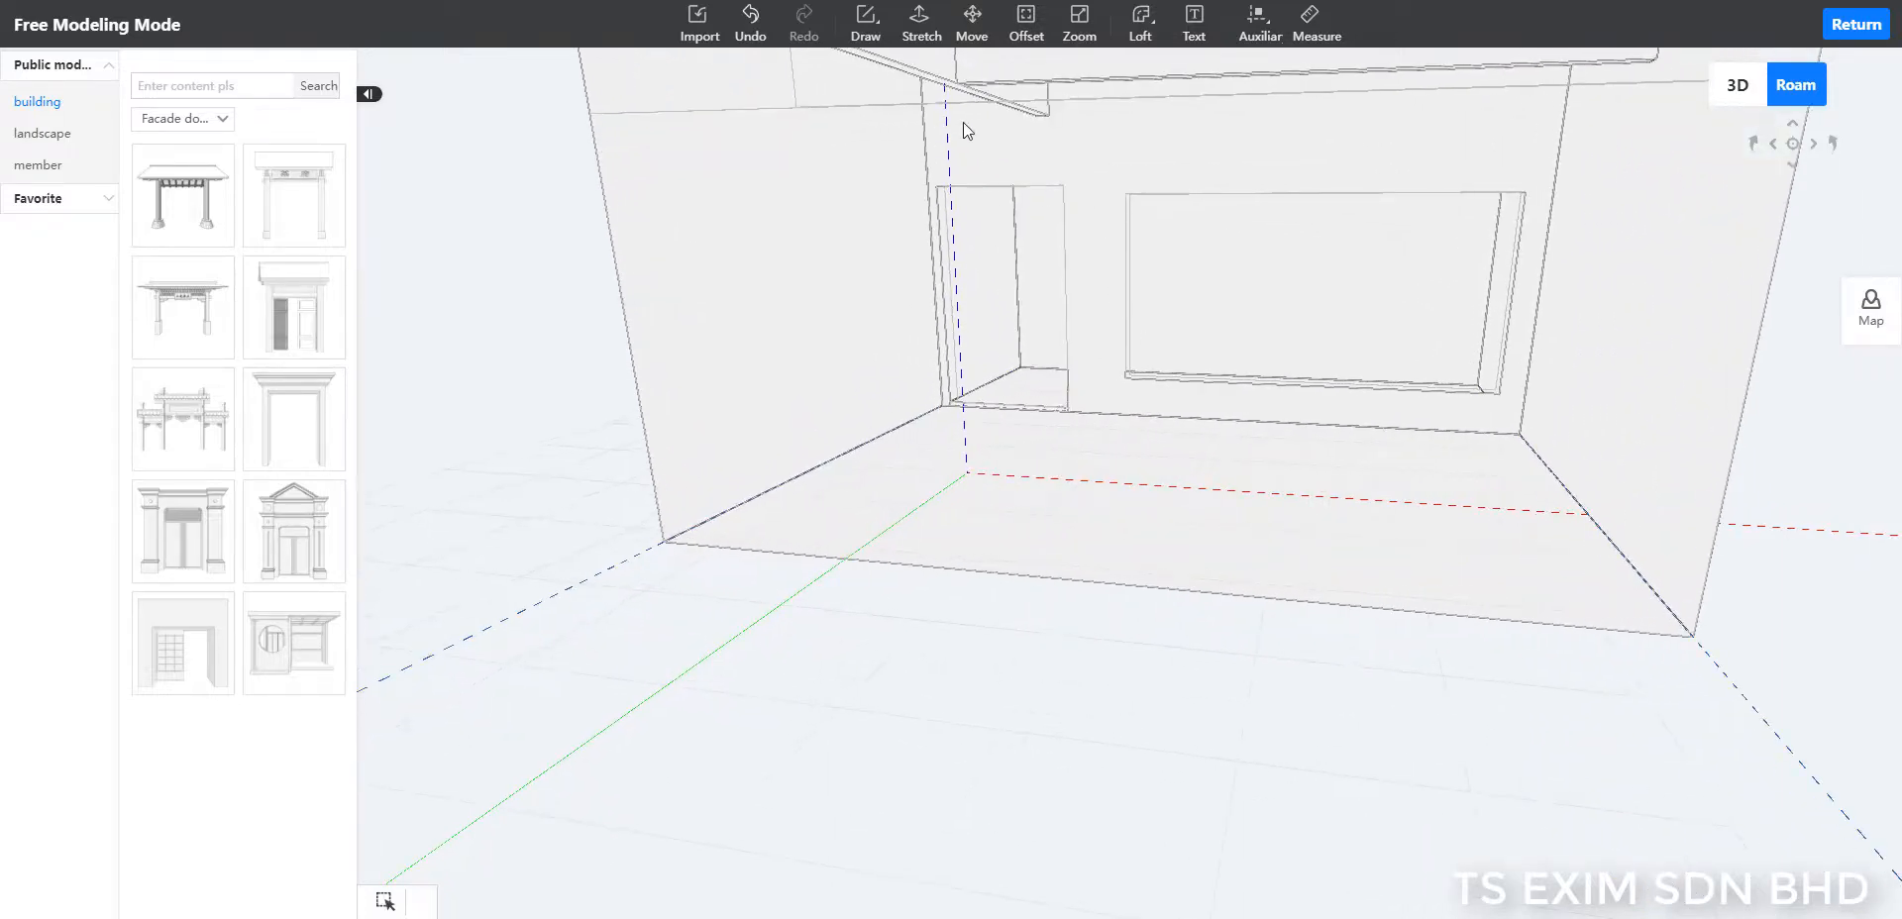
{"action": "left_click", "coordinate": [869, 45]}
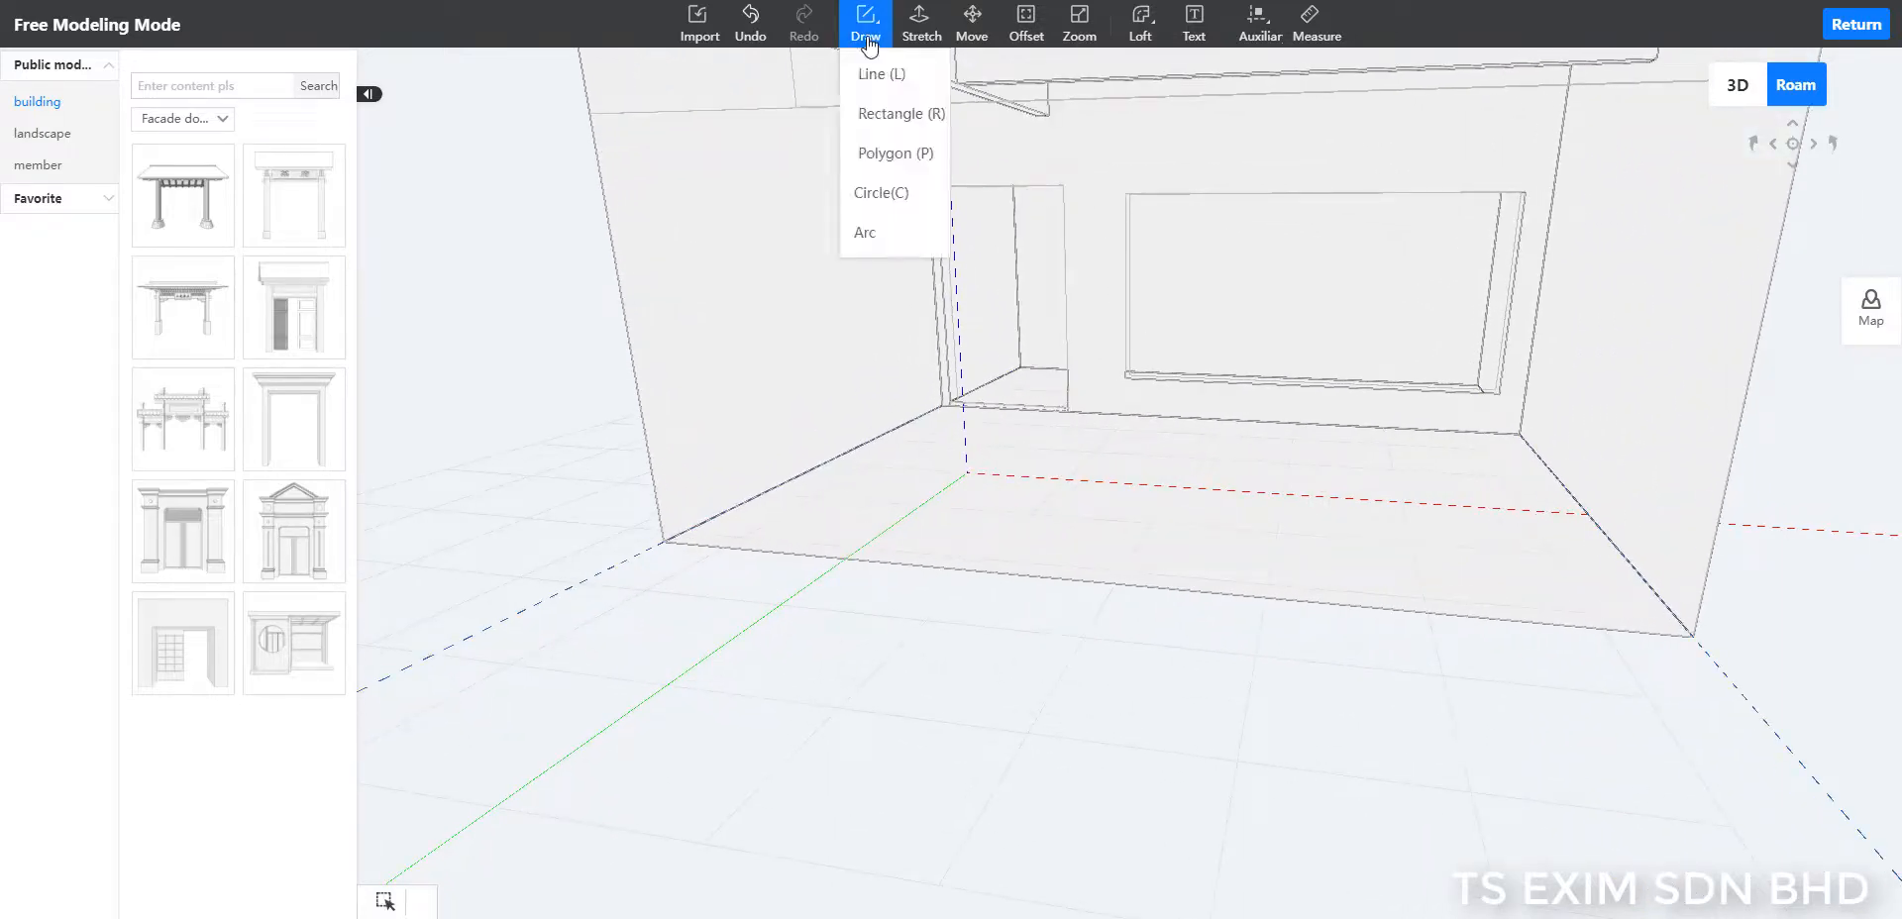
{"action": "left_click", "coordinate": [888, 112]}
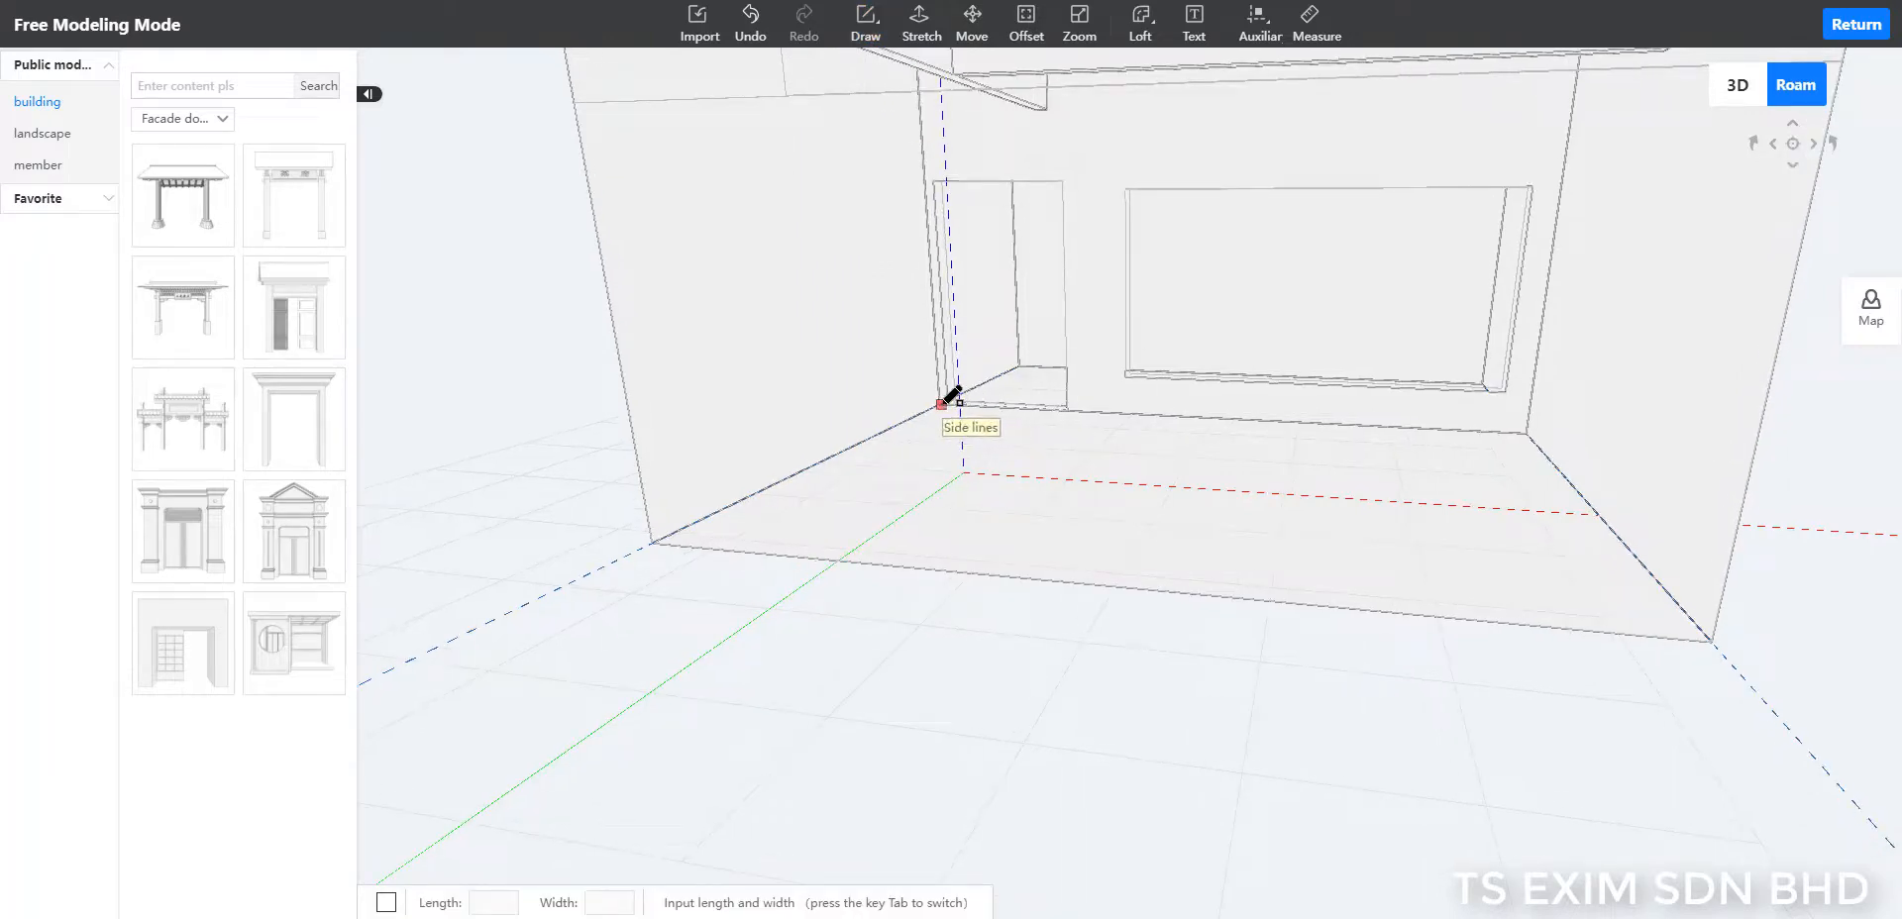
{"action": "left_click", "coordinate": [949, 396]}
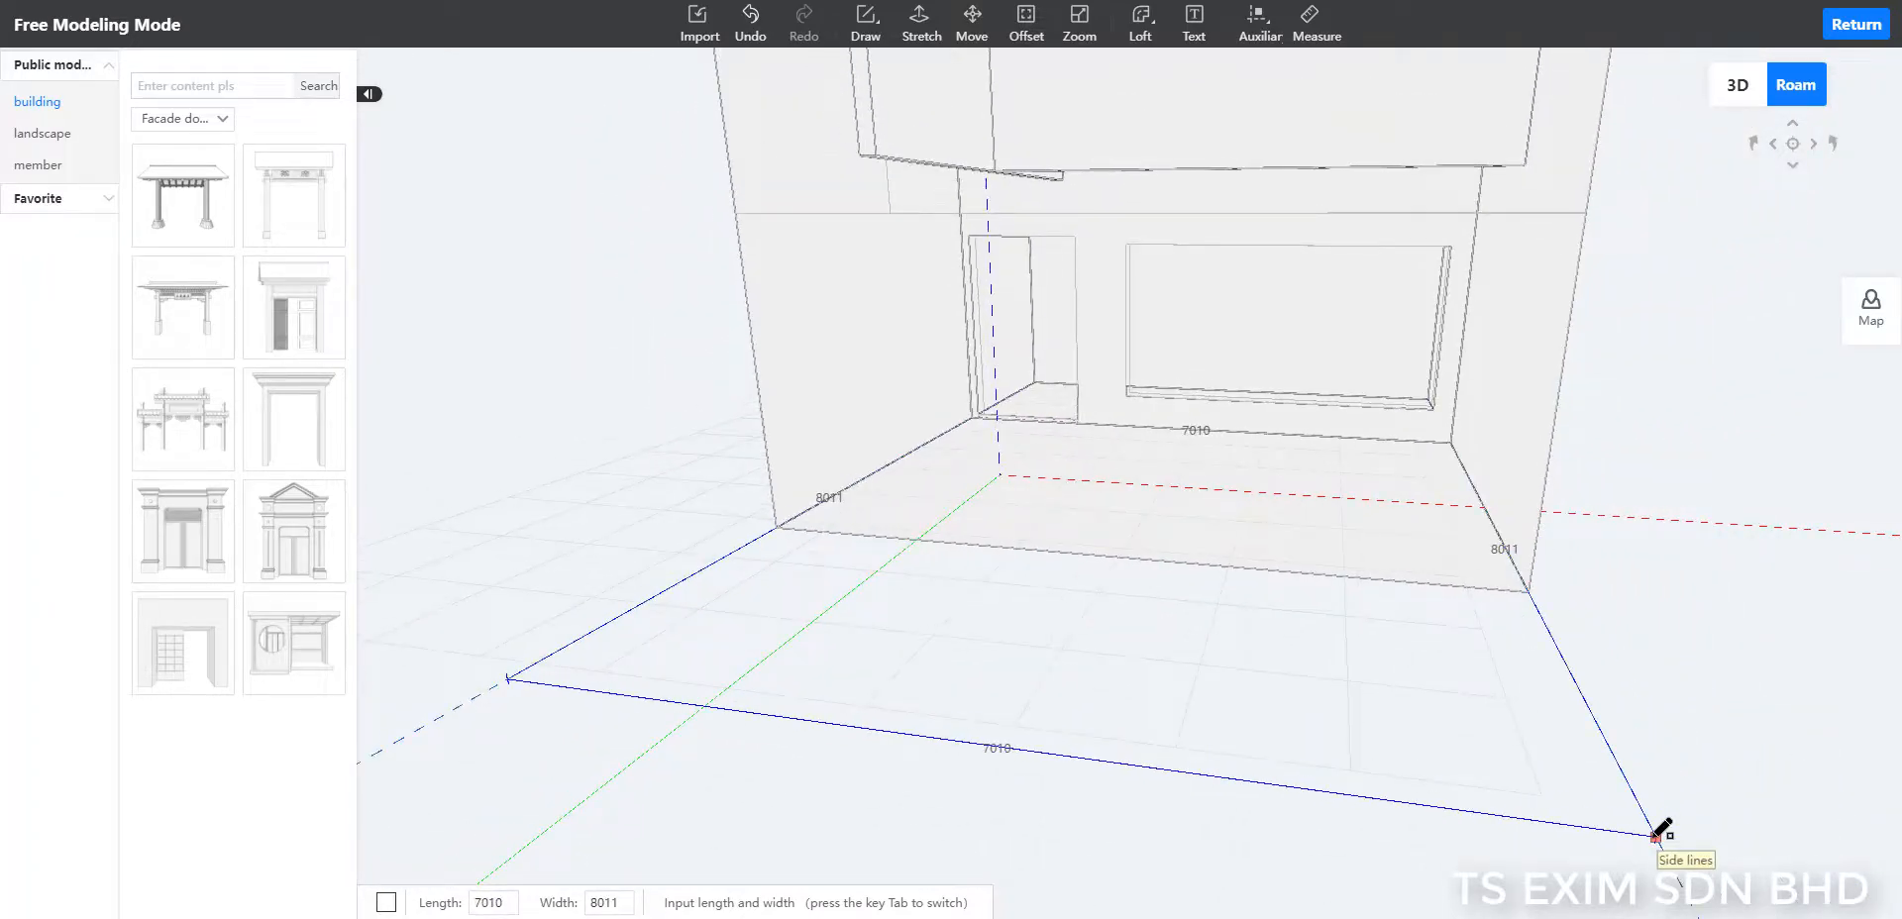
{"action": "left_click", "coordinate": [1657, 834]}
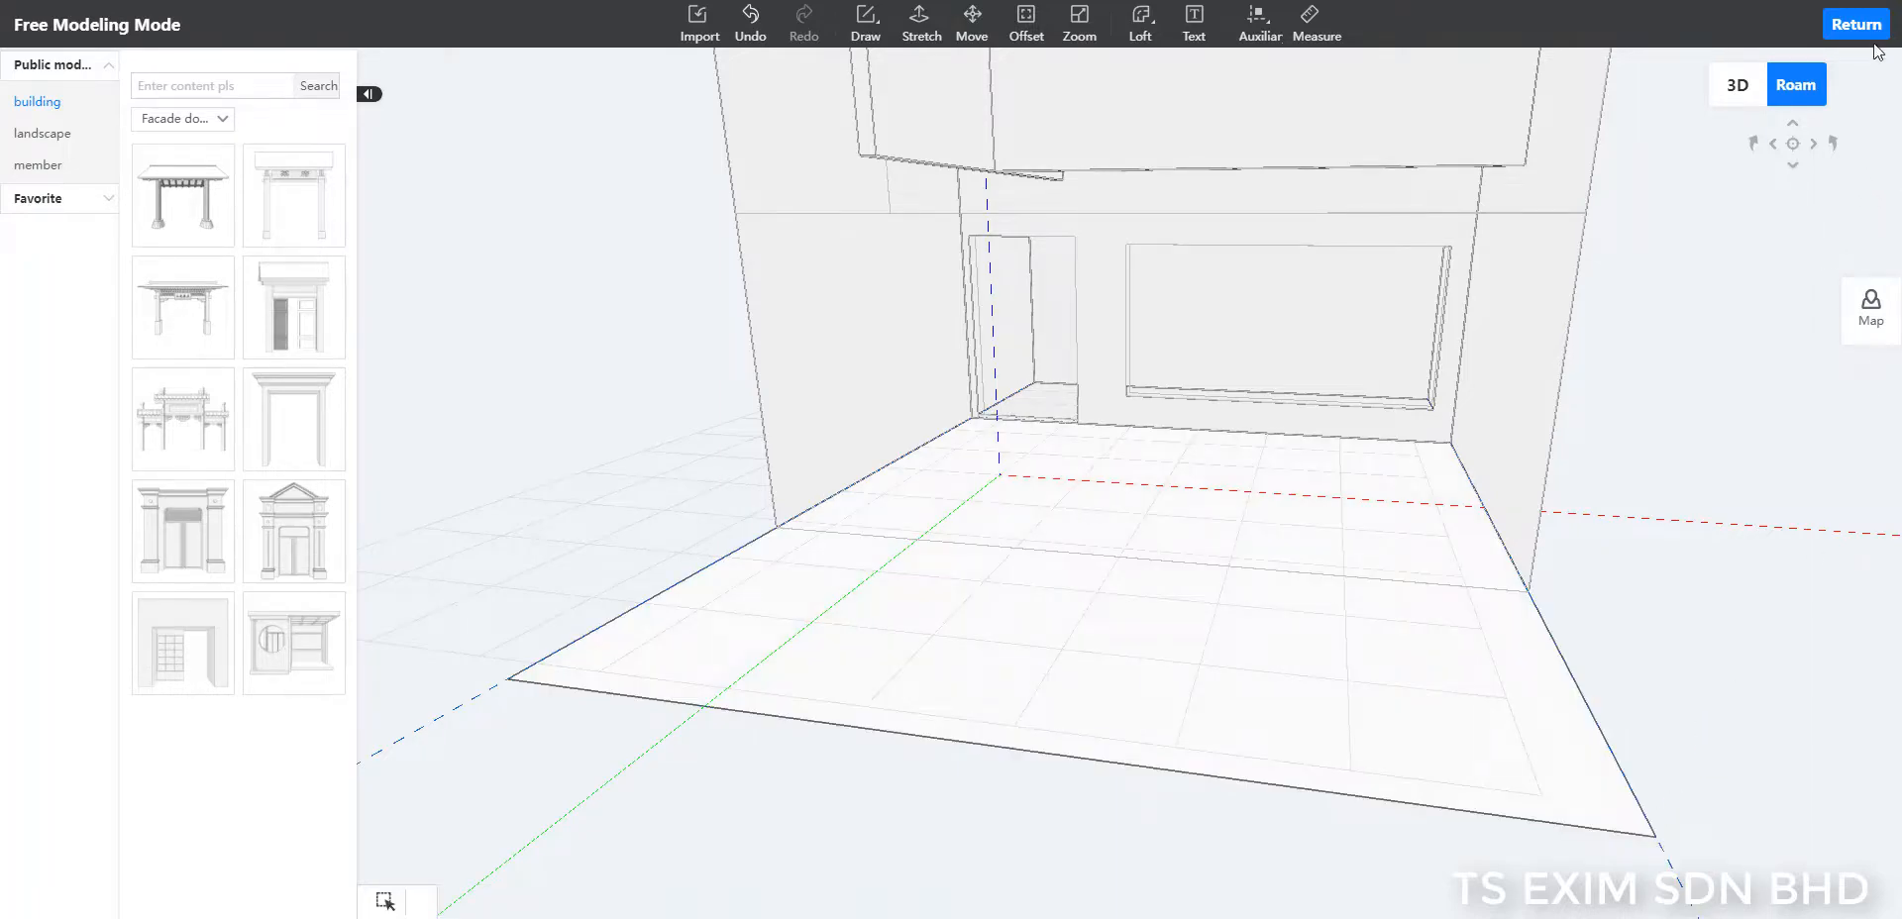
Step: Stretch the new floor rectangle upward by 1 to give it thickness
{"action": "left_click", "coordinate": [1367, 481]}
{"action": "left_click", "coordinate": [917, 28]}
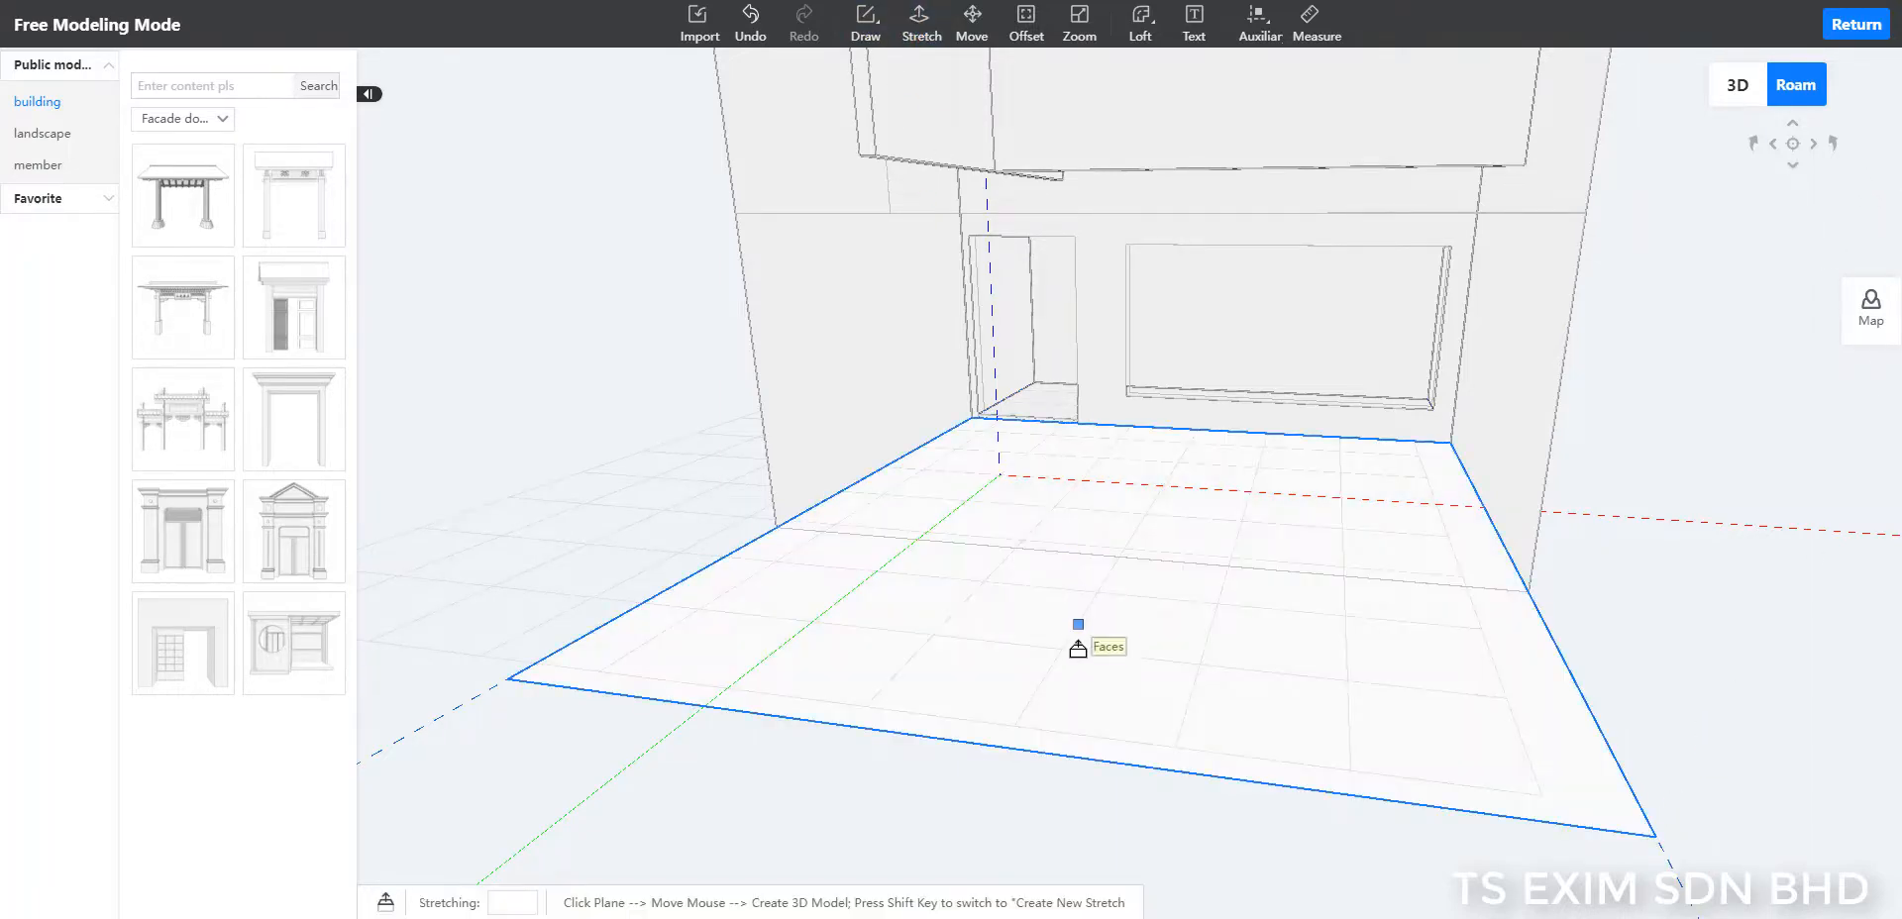
{"action": "left_click", "coordinate": [1078, 632]}
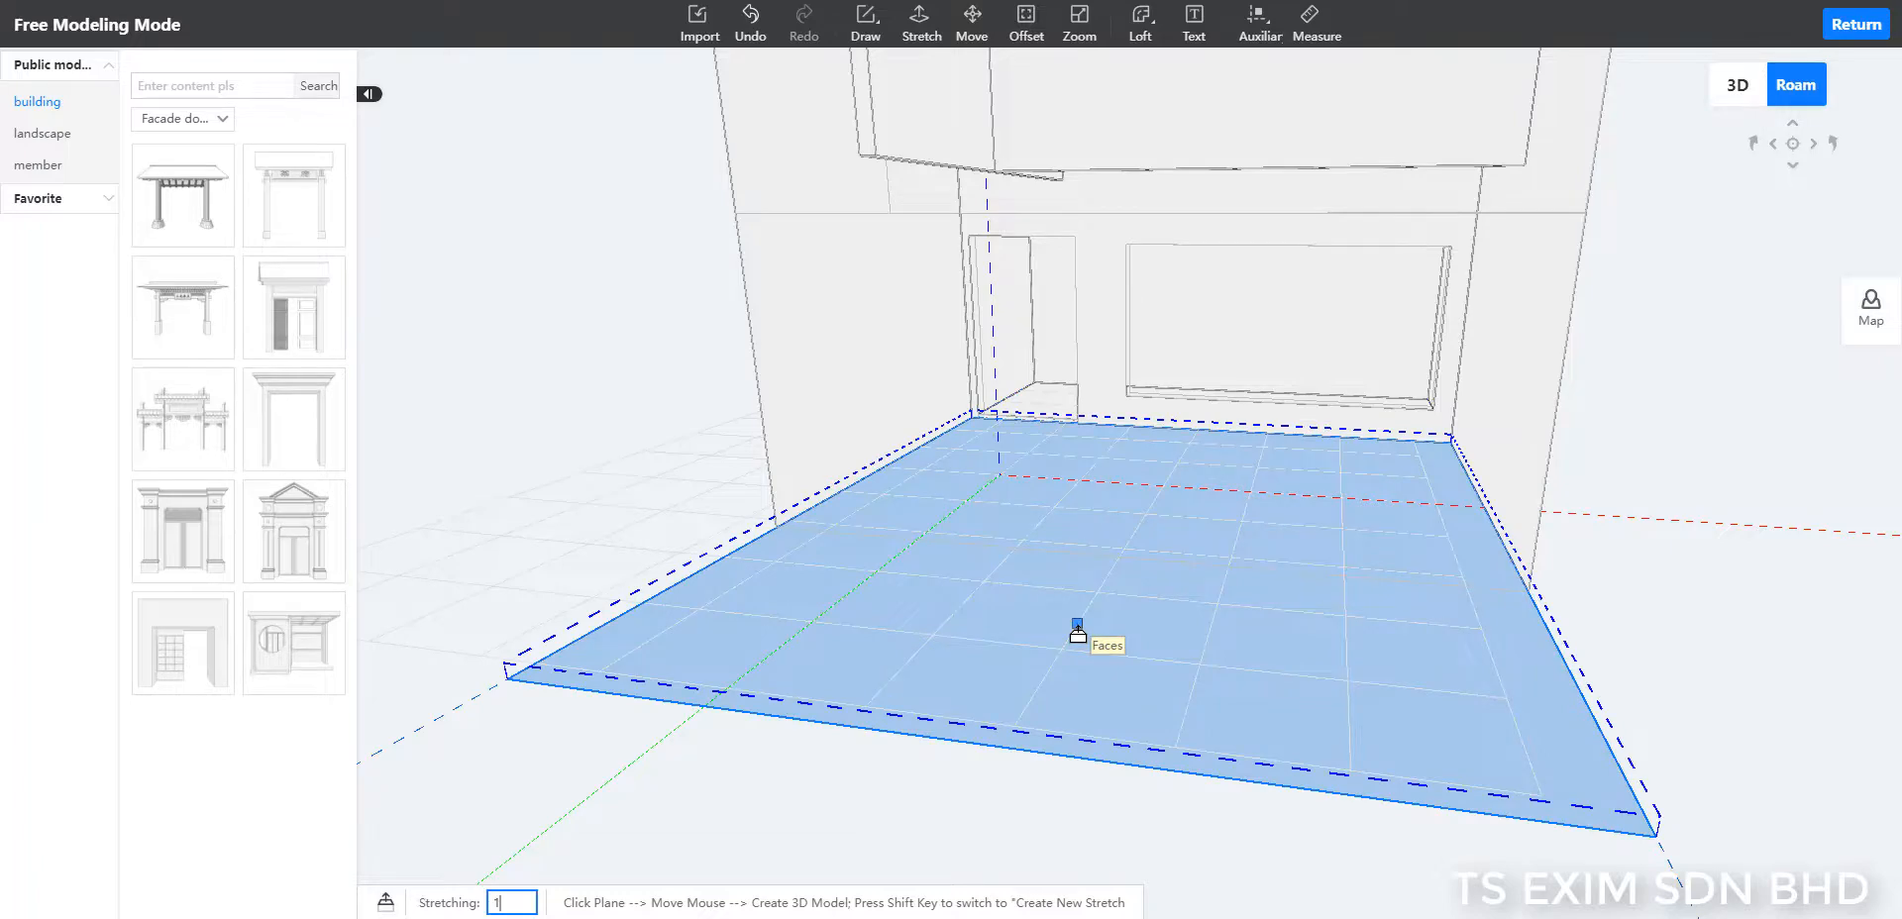
{"action": "key", "text": "Return"}
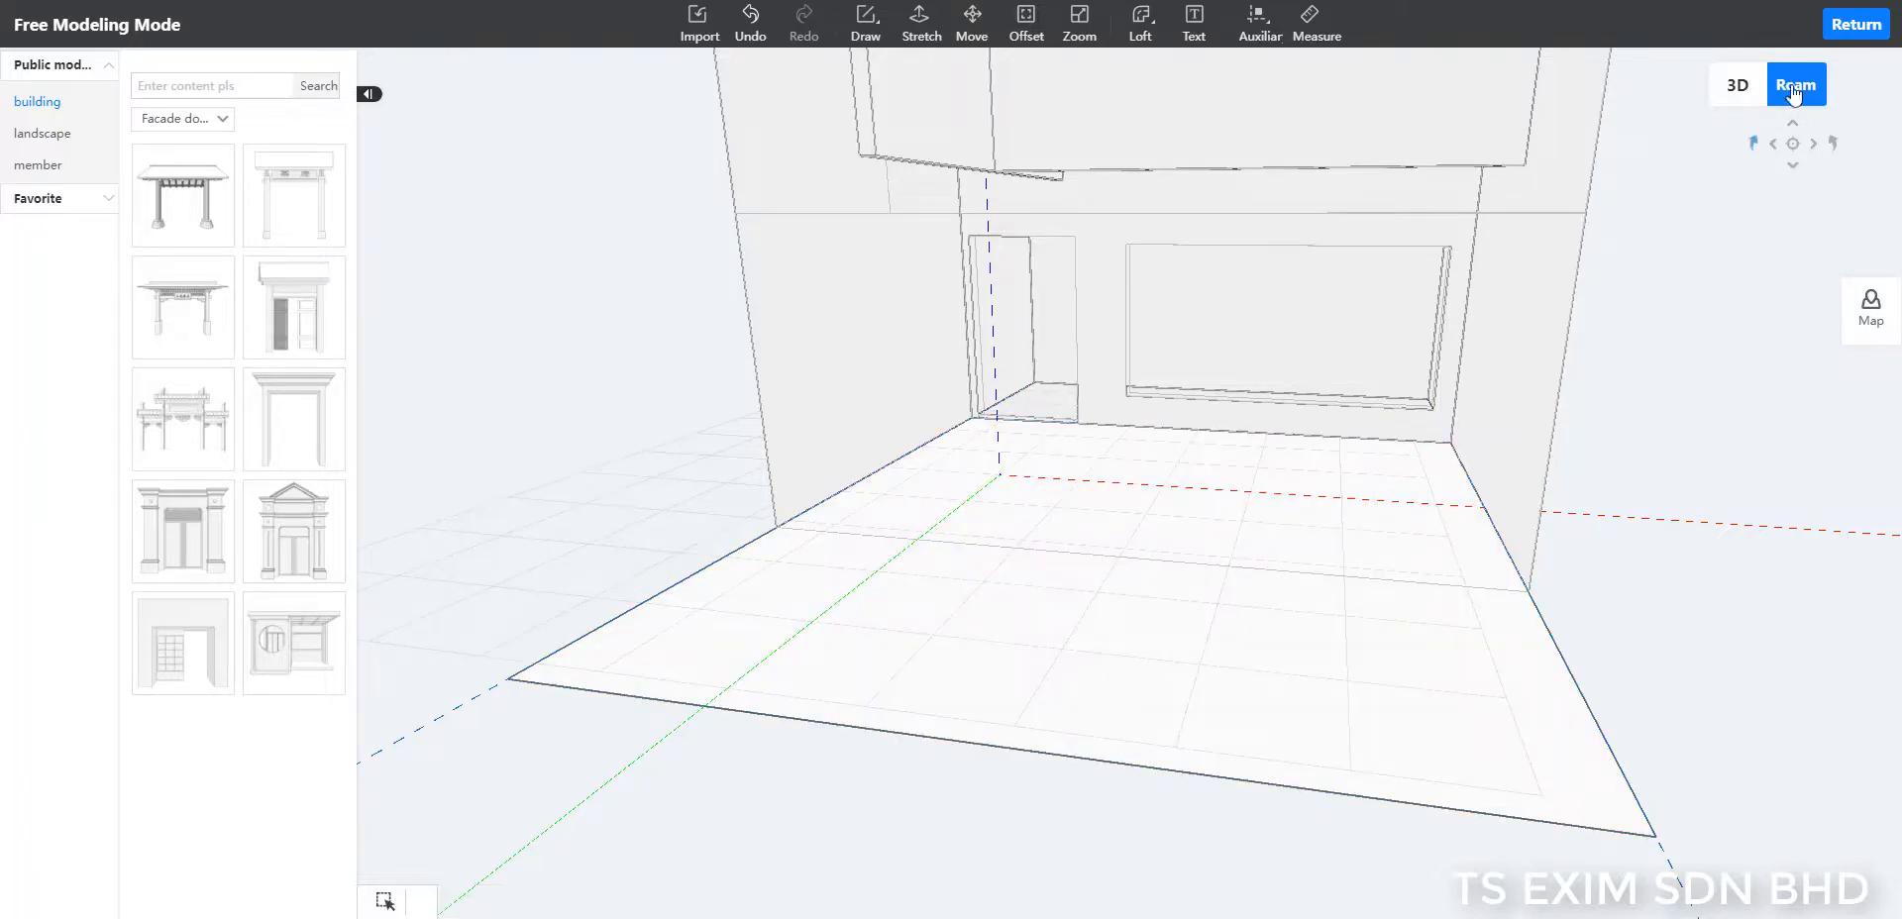
Step: Return from Free Modeling to the main design and open the custom tiling workspace
{"action": "left_click", "coordinate": [1834, 36]}
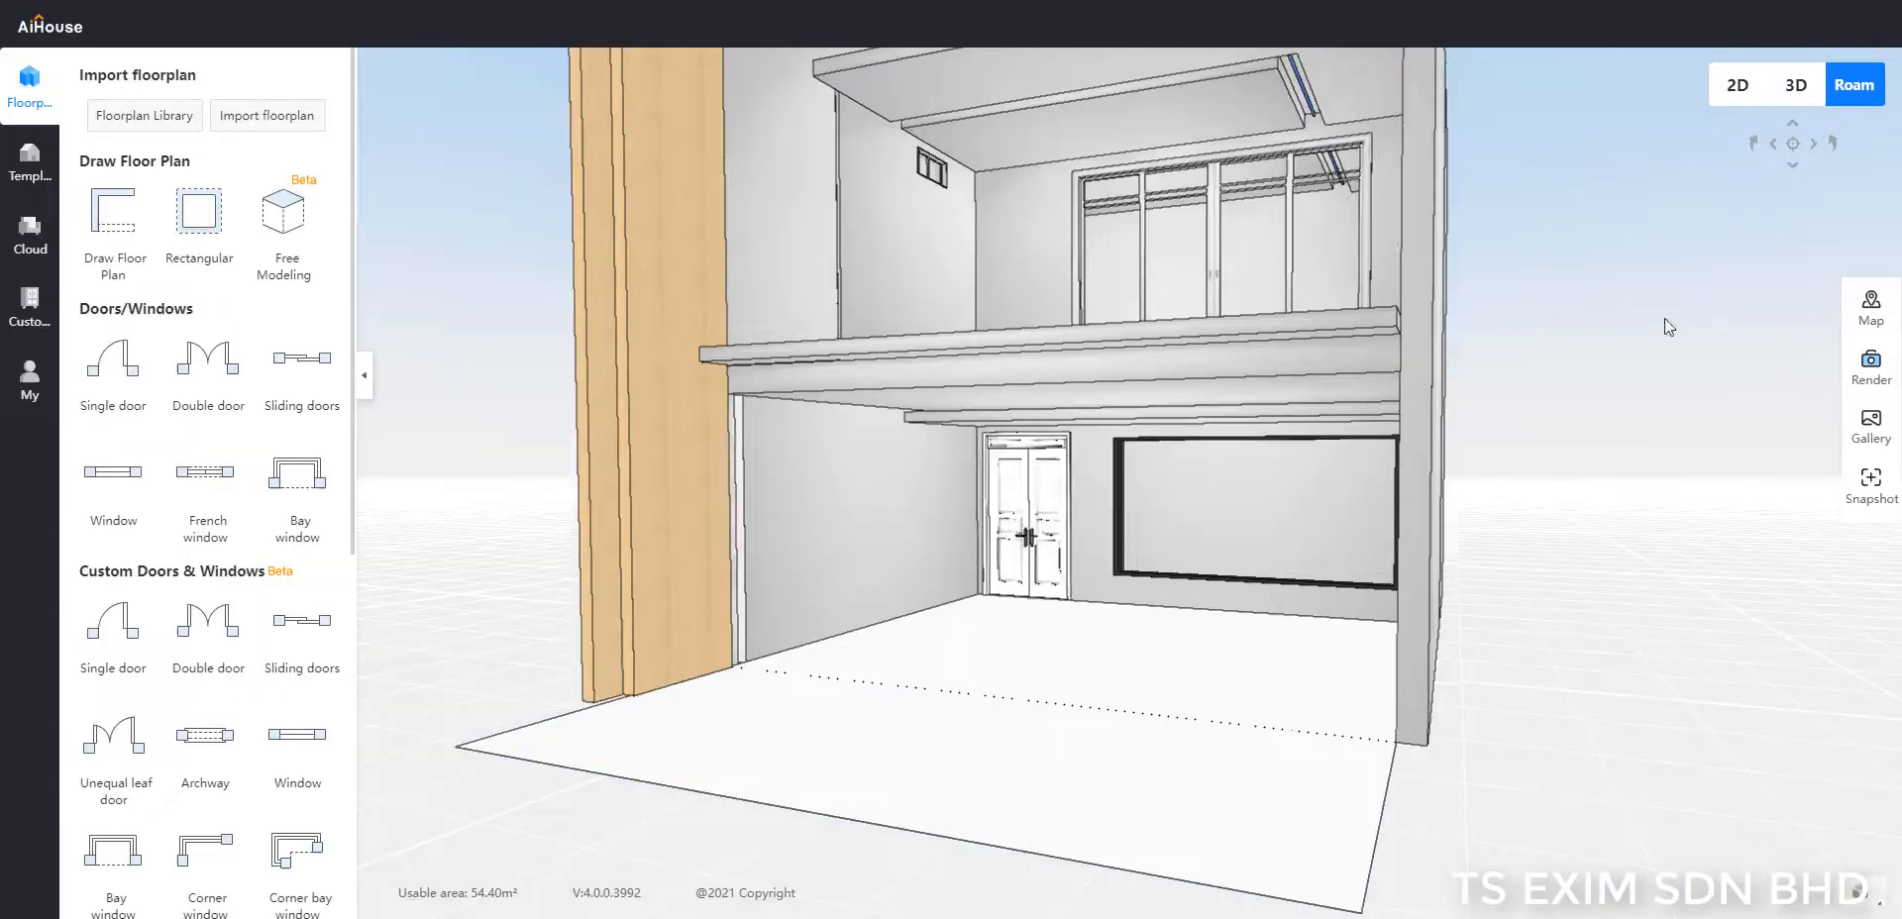
{"action": "left_click_drag", "start_coordinate": [1601, 644], "coordinate": [1235, 760]}
{"action": "scroll", "coordinate": [1519, 711], "scroll_direction": "up", "scroll_amount": 2}
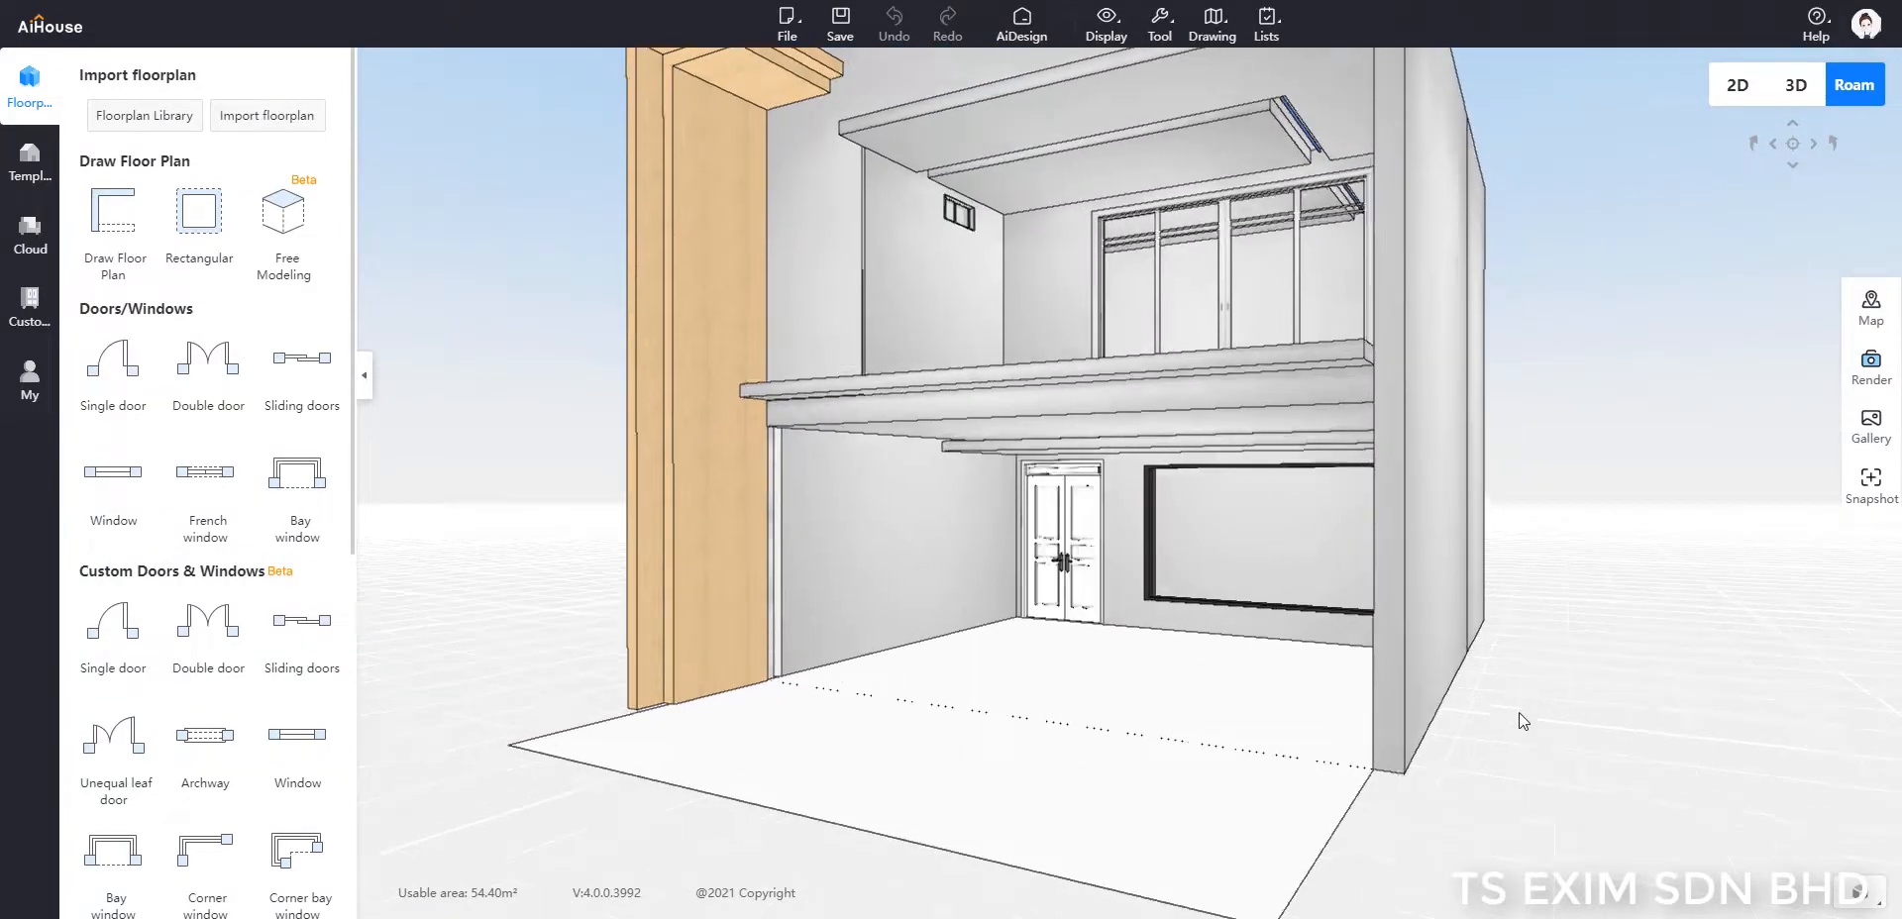
{"action": "scroll", "coordinate": [1625, 788], "scroll_direction": "down", "scroll_amount": 2}
{"action": "left_click_drag", "start_coordinate": [1644, 795], "coordinate": [1566, 764]}
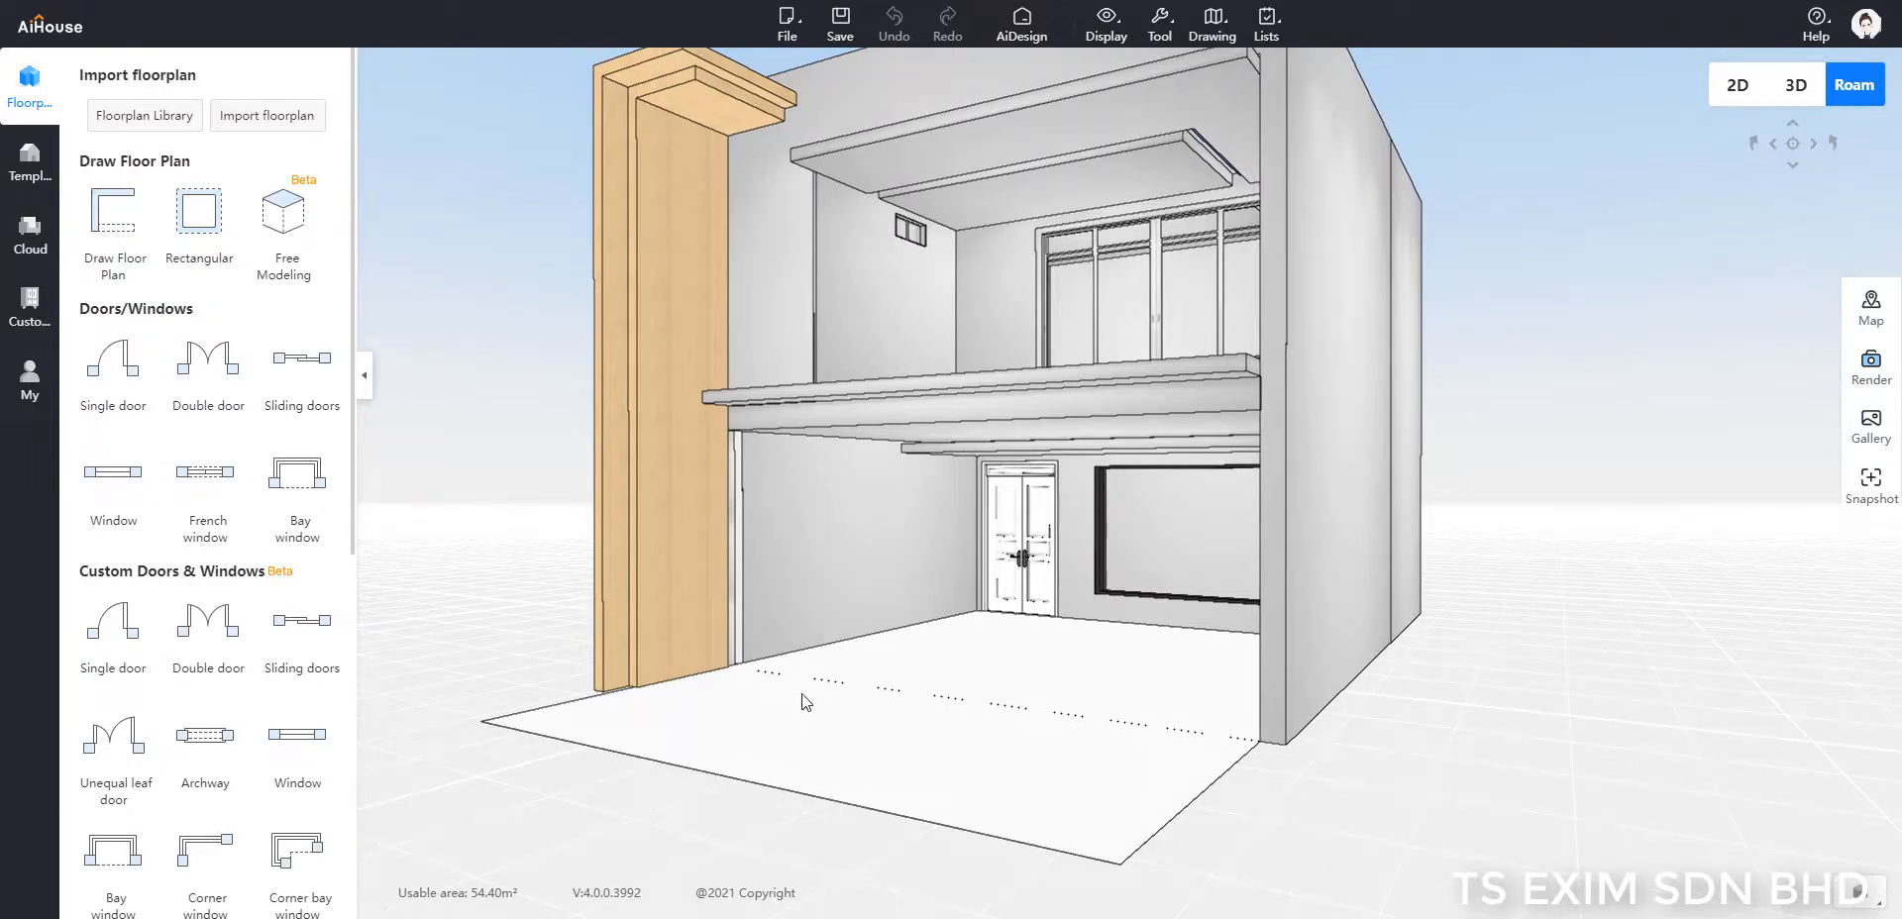
{"action": "left_click", "coordinate": [30, 305]}
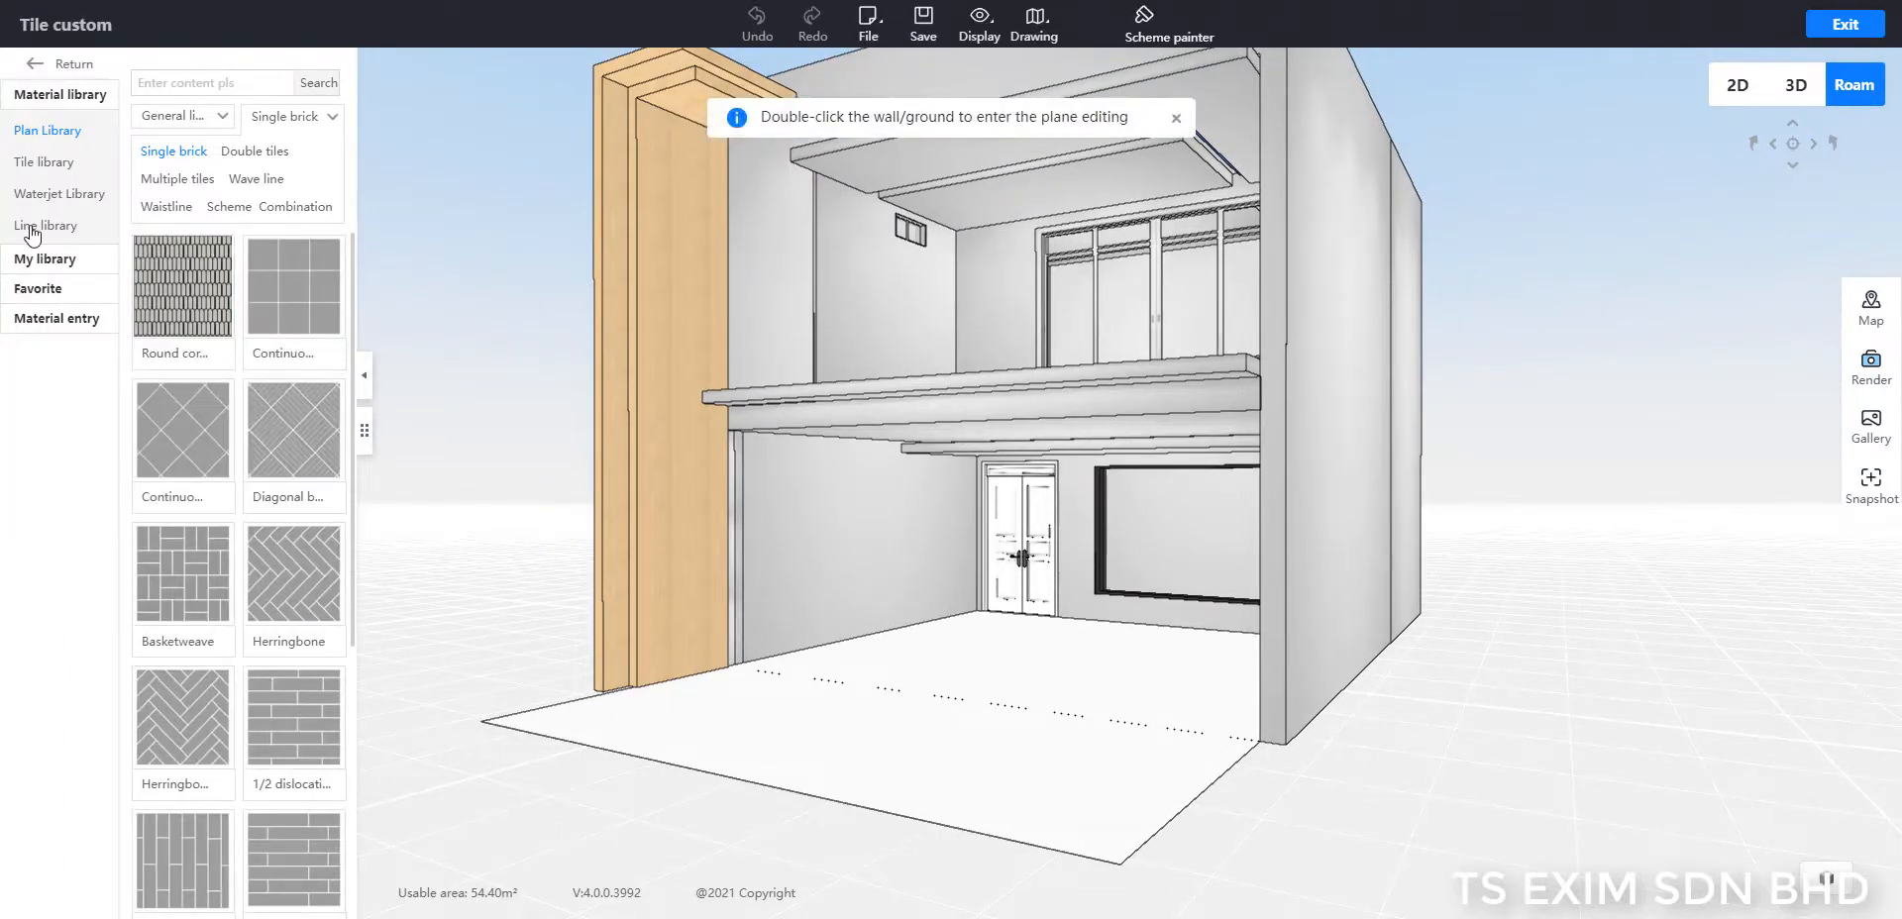
Step: Tile the extended ground floor with the Geometric 1200*600 tile from the tile library and return to the main design
{"action": "left_click", "coordinate": [39, 162]}
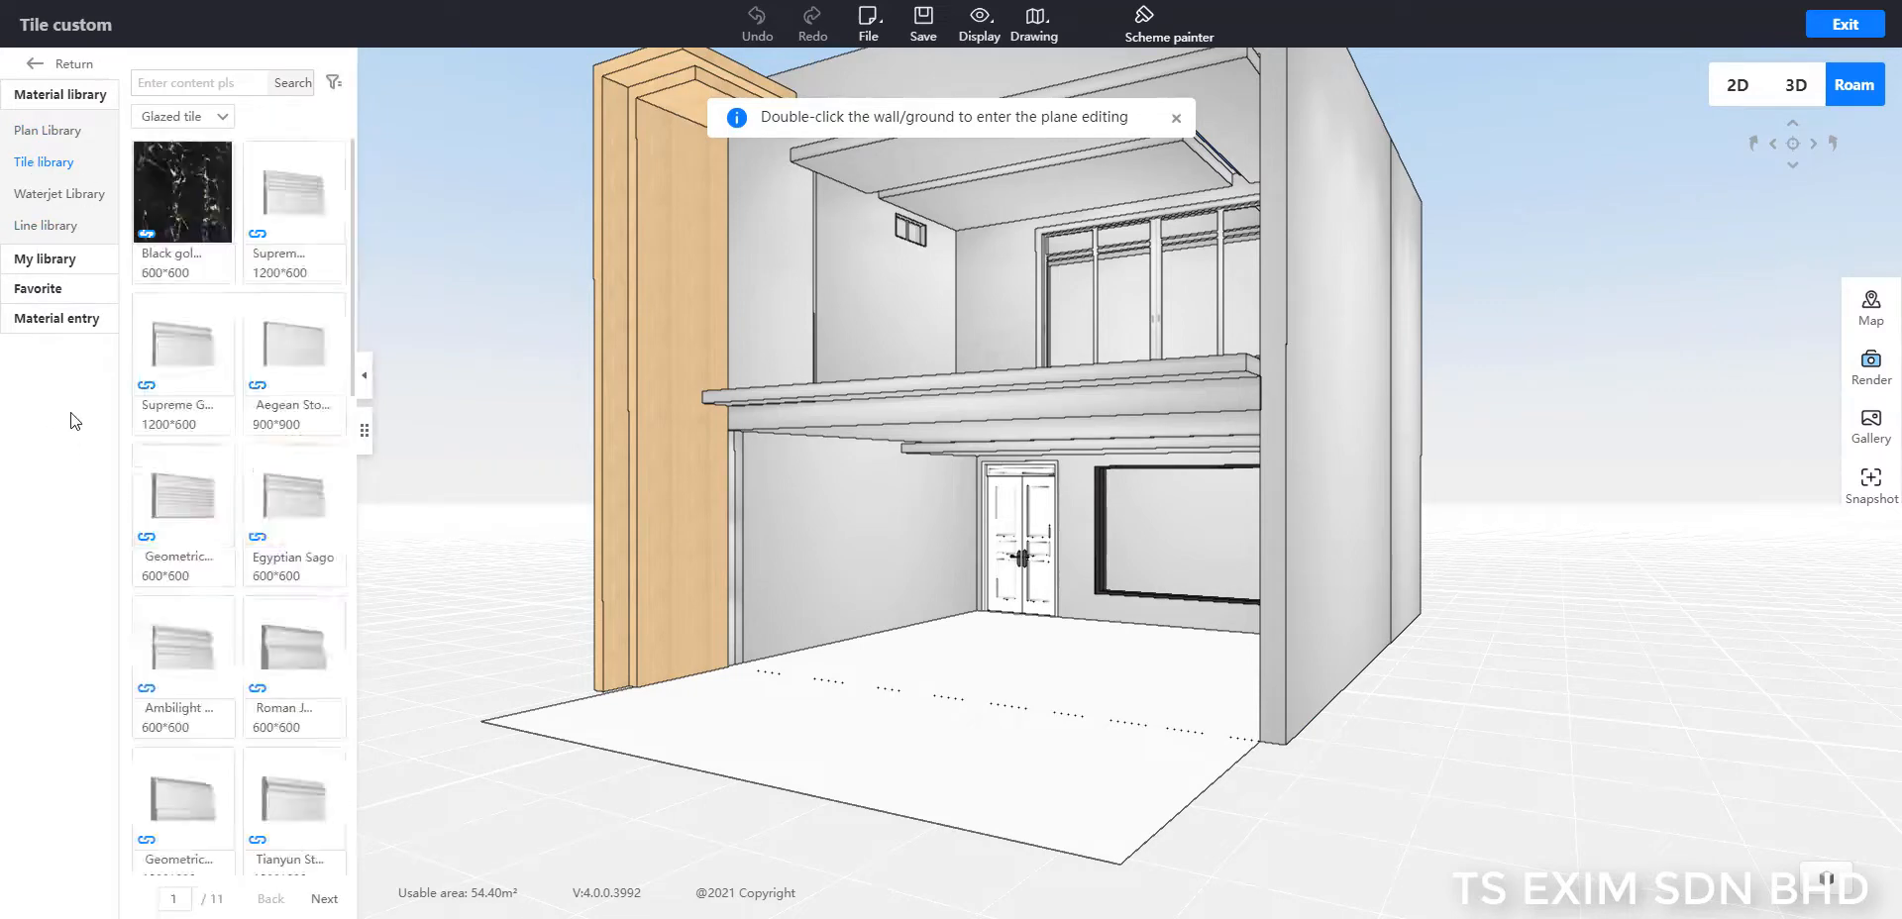
{"action": "scroll", "coordinate": [241, 703], "scroll_direction": "down", "scroll_amount": 3}
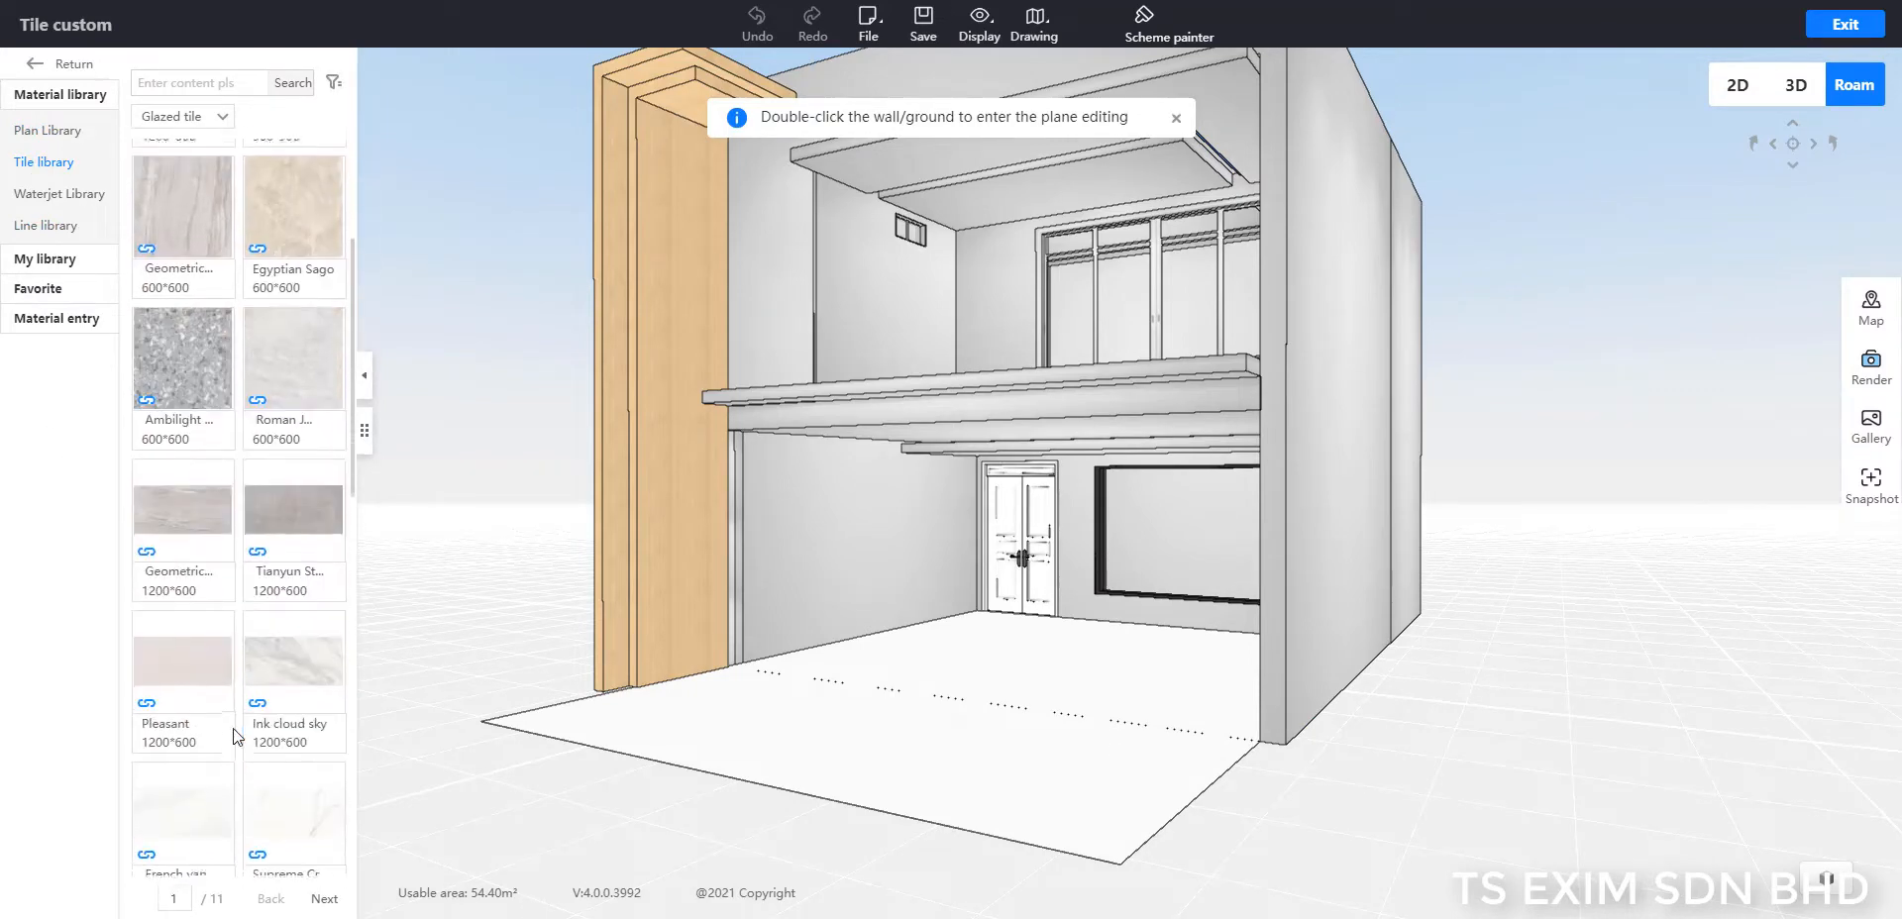
{"action": "left_click_drag", "start_coordinate": [192, 509], "coordinate": [1021, 684]}
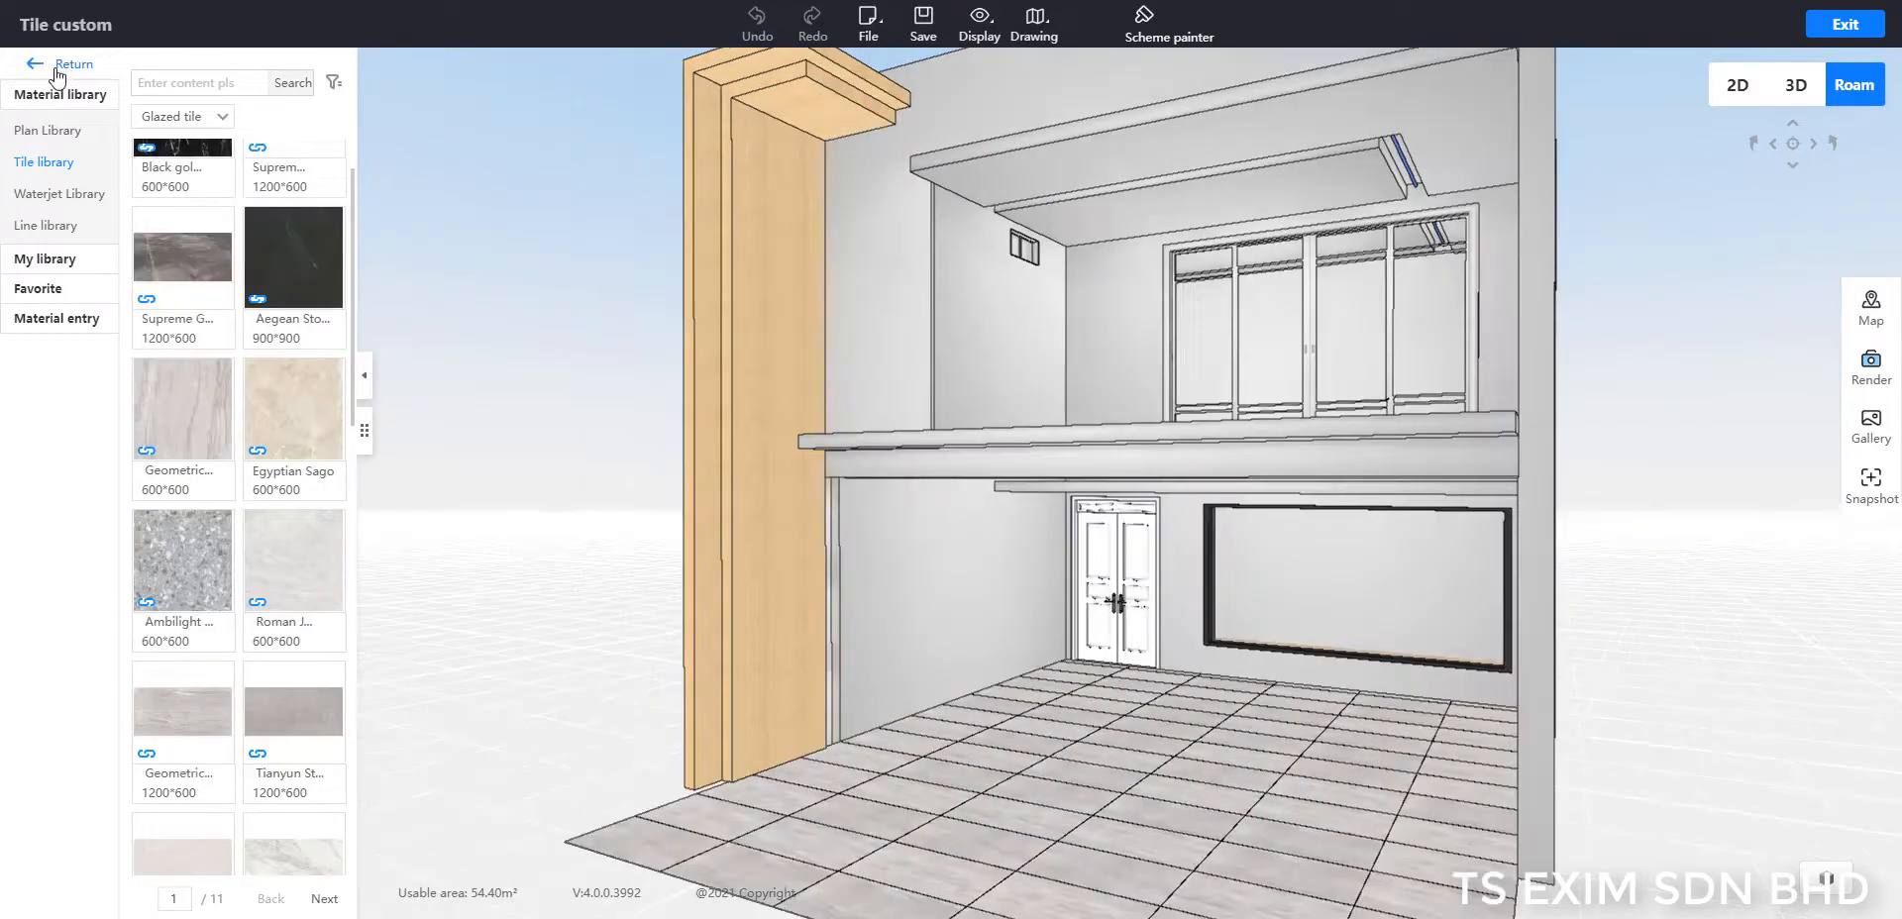
{"action": "left_click", "coordinate": [59, 65]}
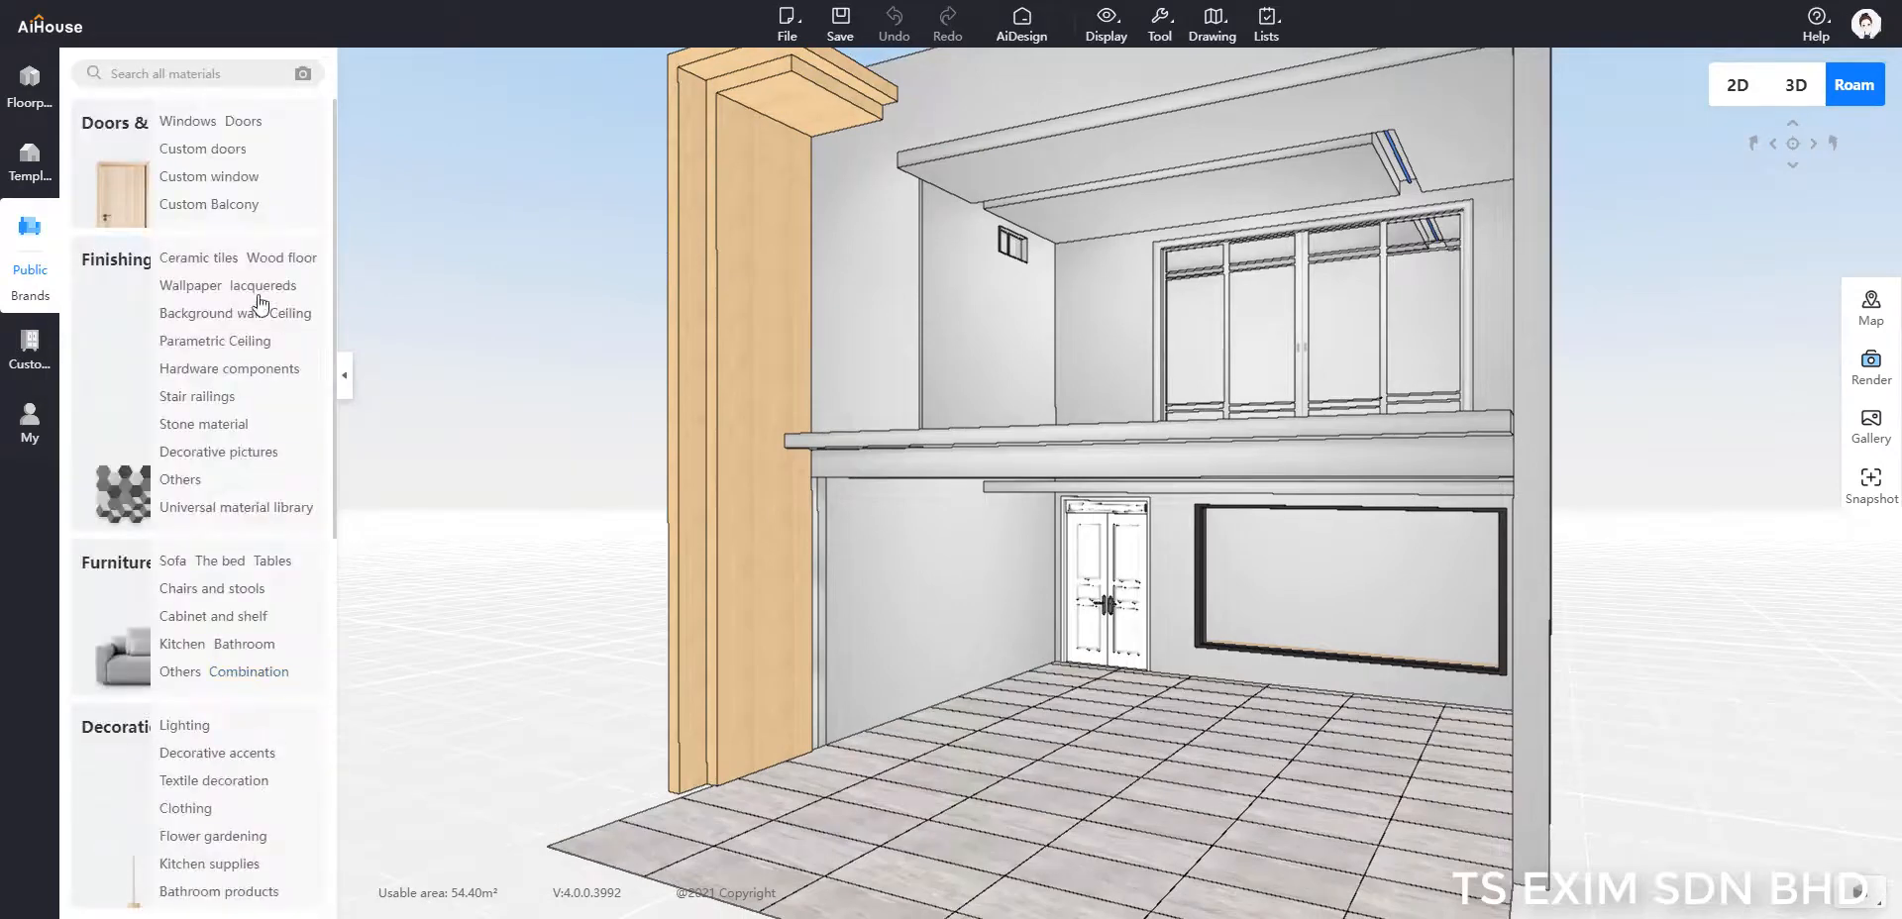
Step: Place a 3.0 universal light strip from the fill lights at the stepped wooden frame on the house front
{"action": "left_click", "coordinate": [184, 726]}
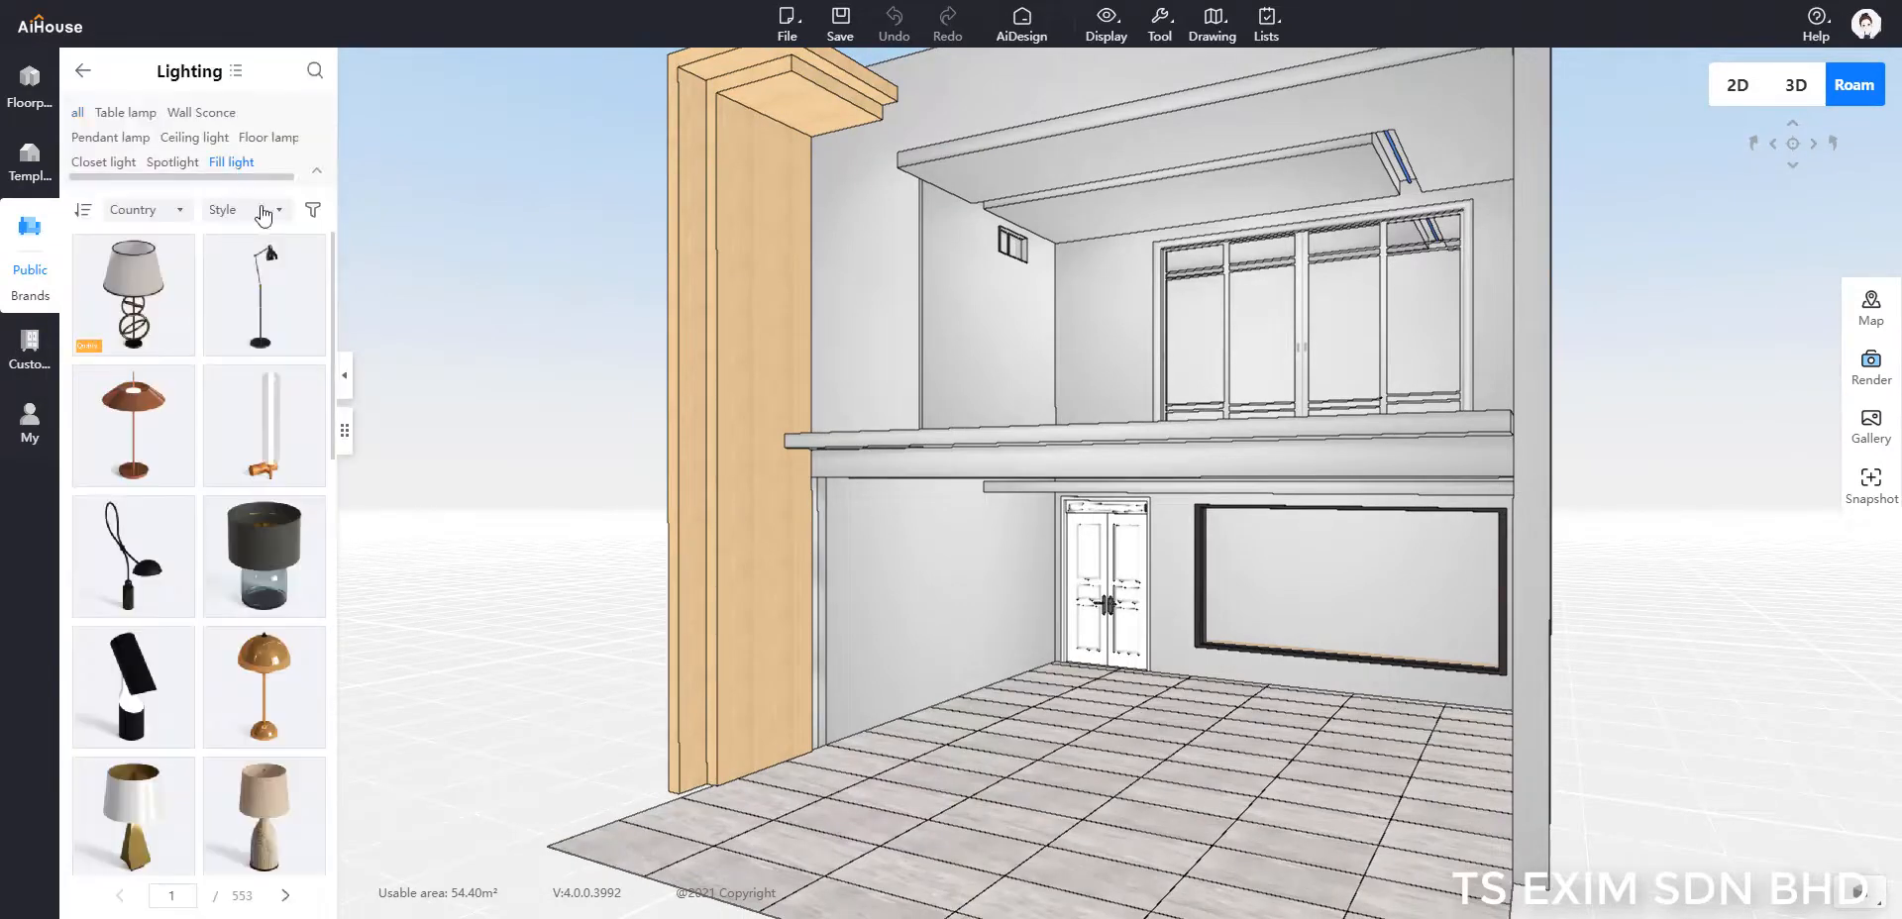
{"action": "left_click_drag", "start_coordinate": [179, 379], "coordinate": [710, 537]}
{"action": "scroll", "coordinate": [709, 535], "scroll_direction": "up", "scroll_amount": 3}
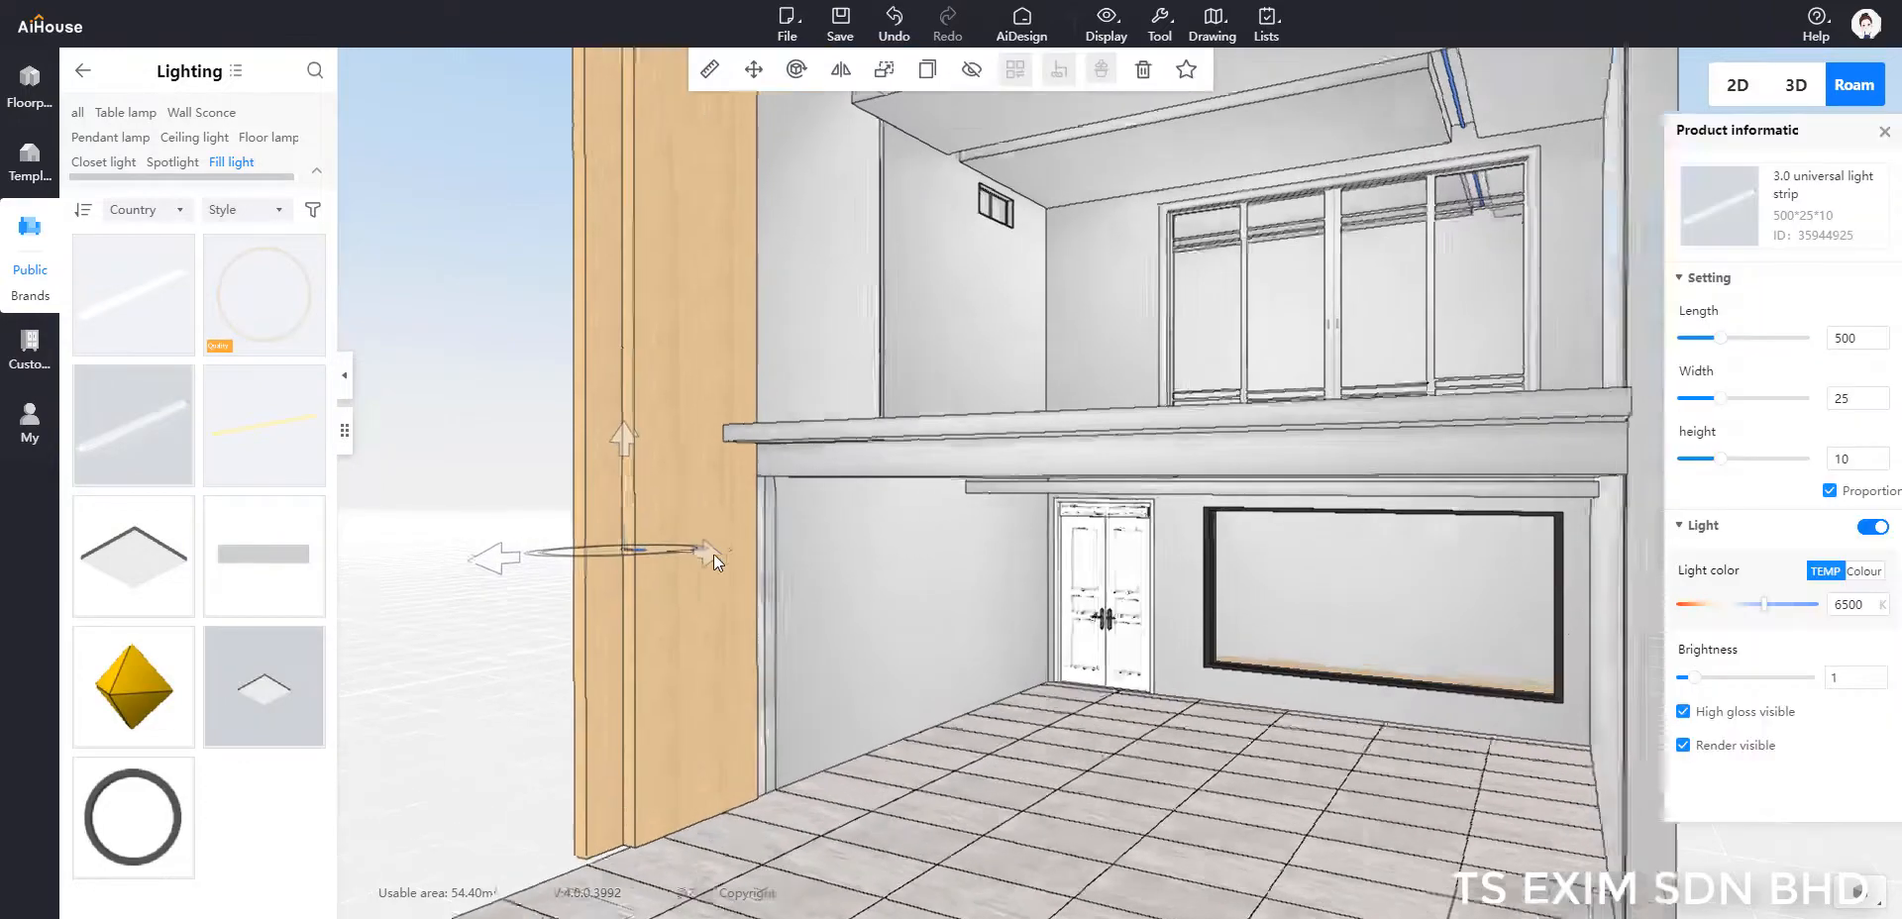
{"action": "scroll", "coordinate": [664, 573], "scroll_direction": "up", "scroll_amount": 1}
{"action": "left_click_drag", "start_coordinate": [615, 597], "coordinate": [747, 697]}
{"action": "scroll", "coordinate": [1045, 560], "scroll_direction": "up", "scroll_amount": 2}
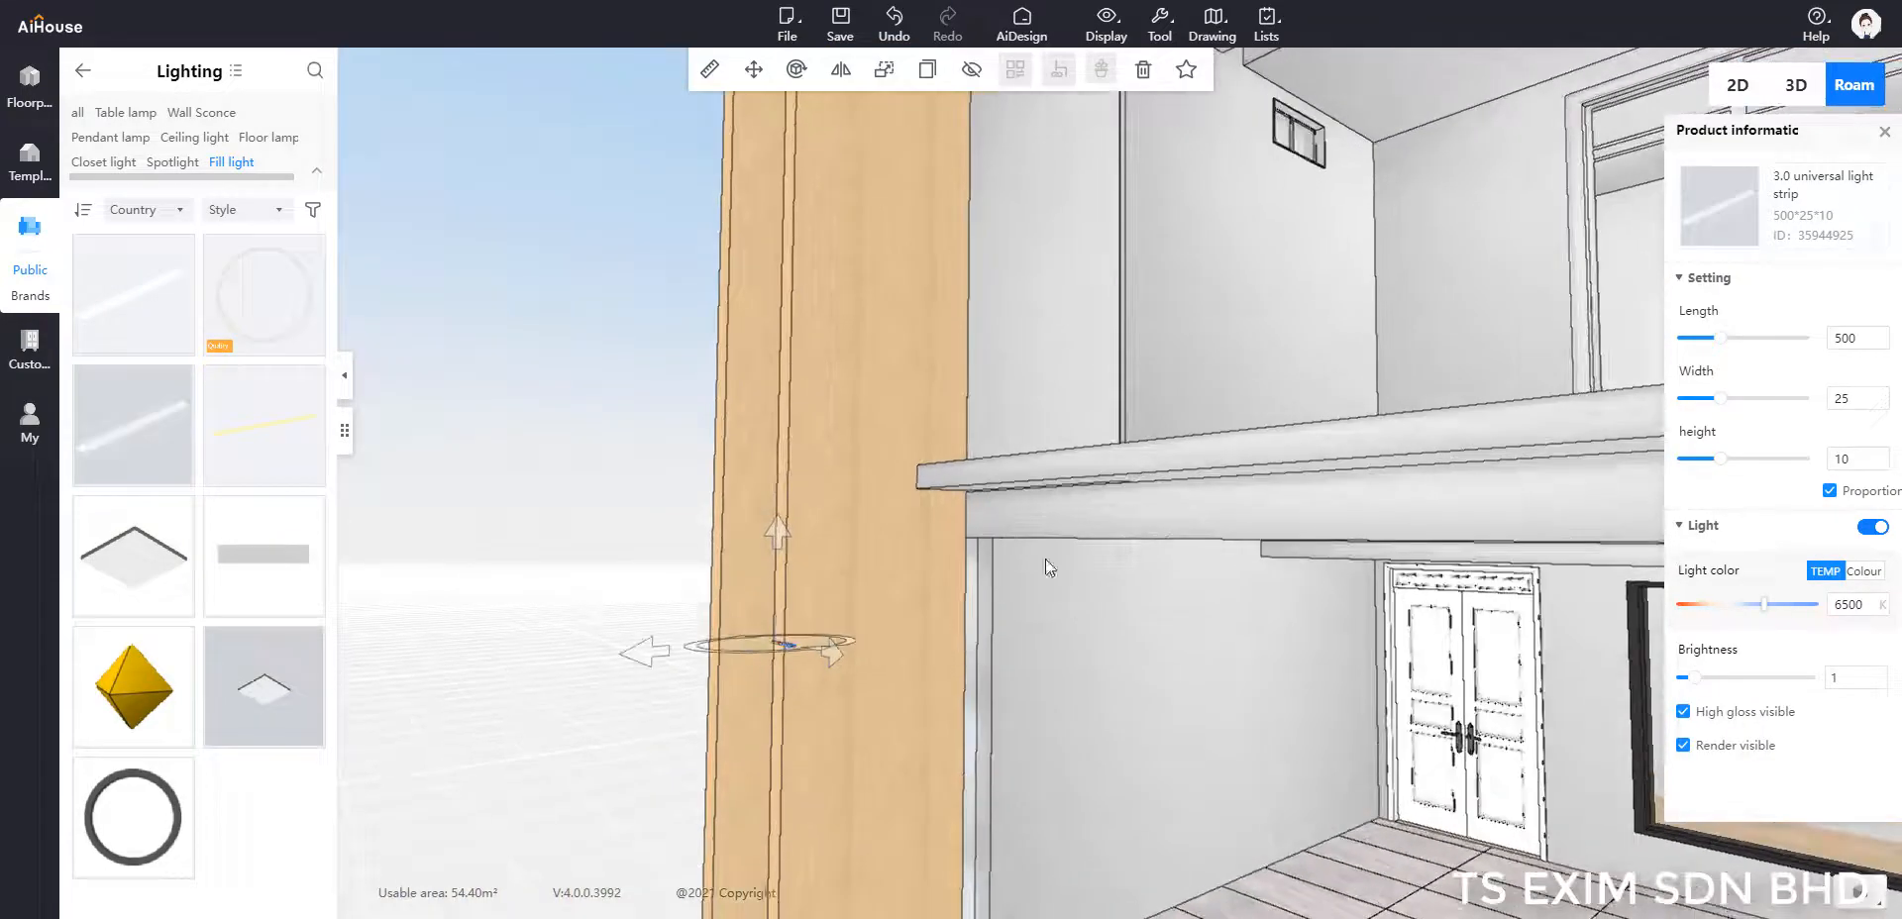
Step: Turn off proportional scaling and size the light strip to length 7000, width 50 and height 5
{"action": "key", "text": "Return"}
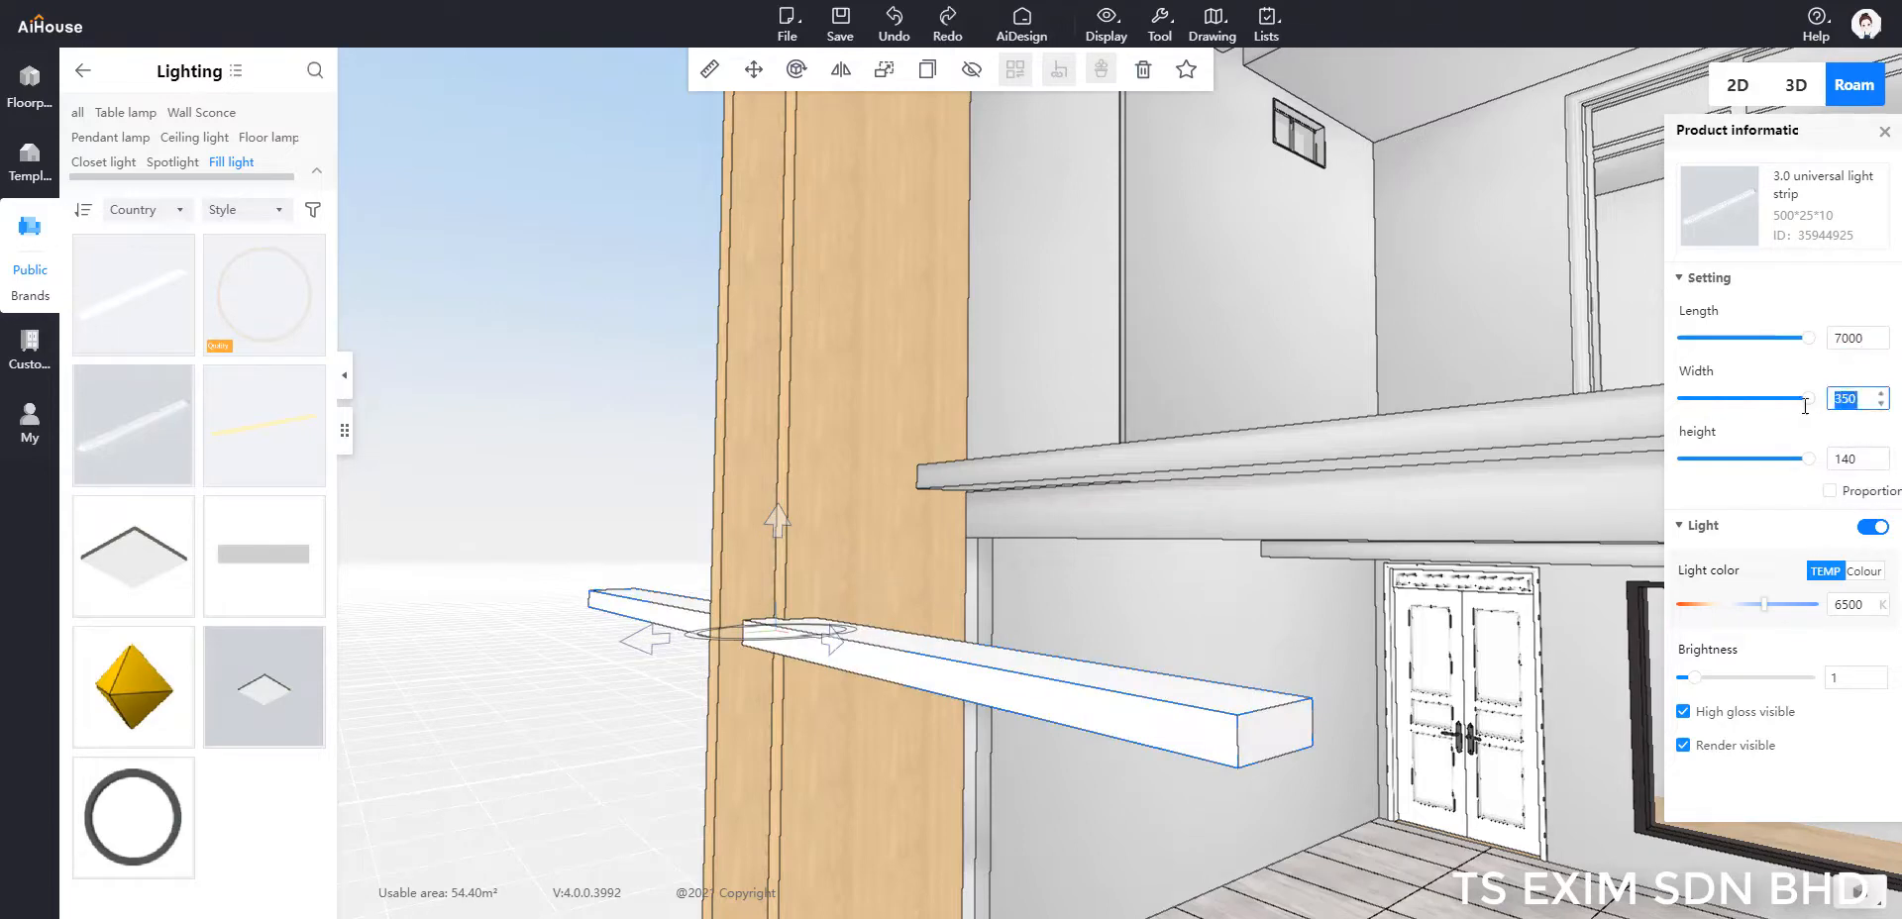
{"action": "type", "text": "50"}
{"action": "key", "text": "Return"}
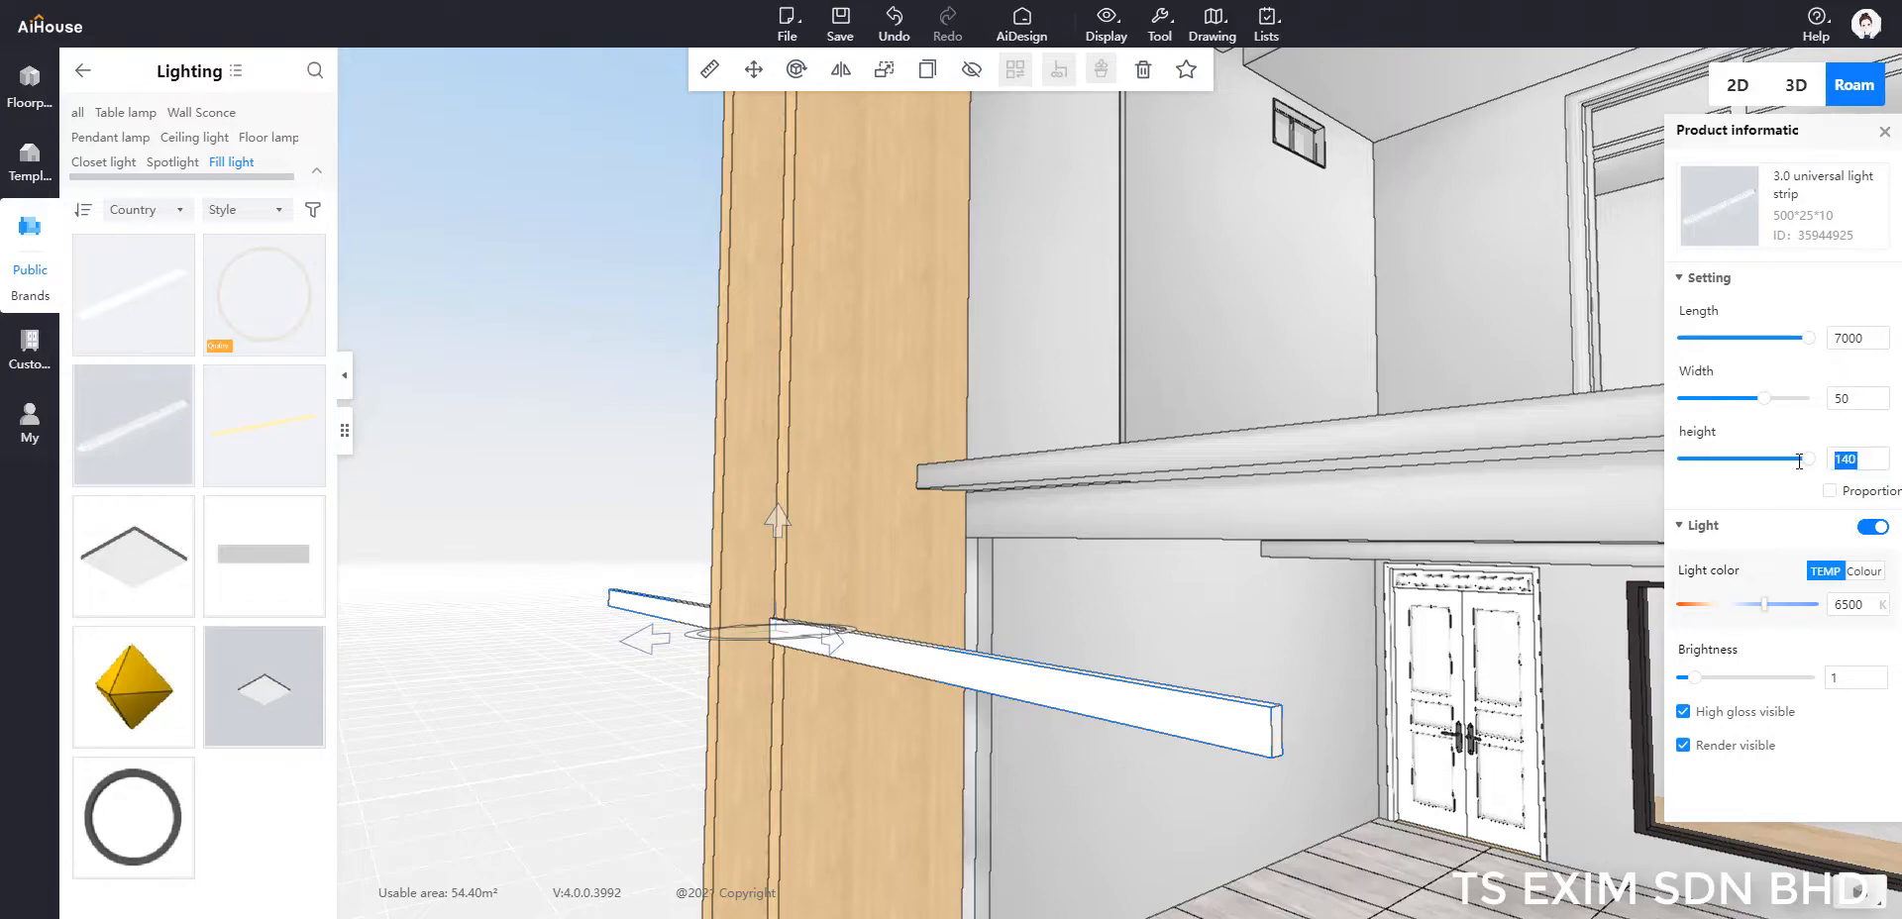
{"action": "type", "text": "5"}
{"action": "left_click_drag", "start_coordinate": [1091, 741], "coordinate": [882, 616]}
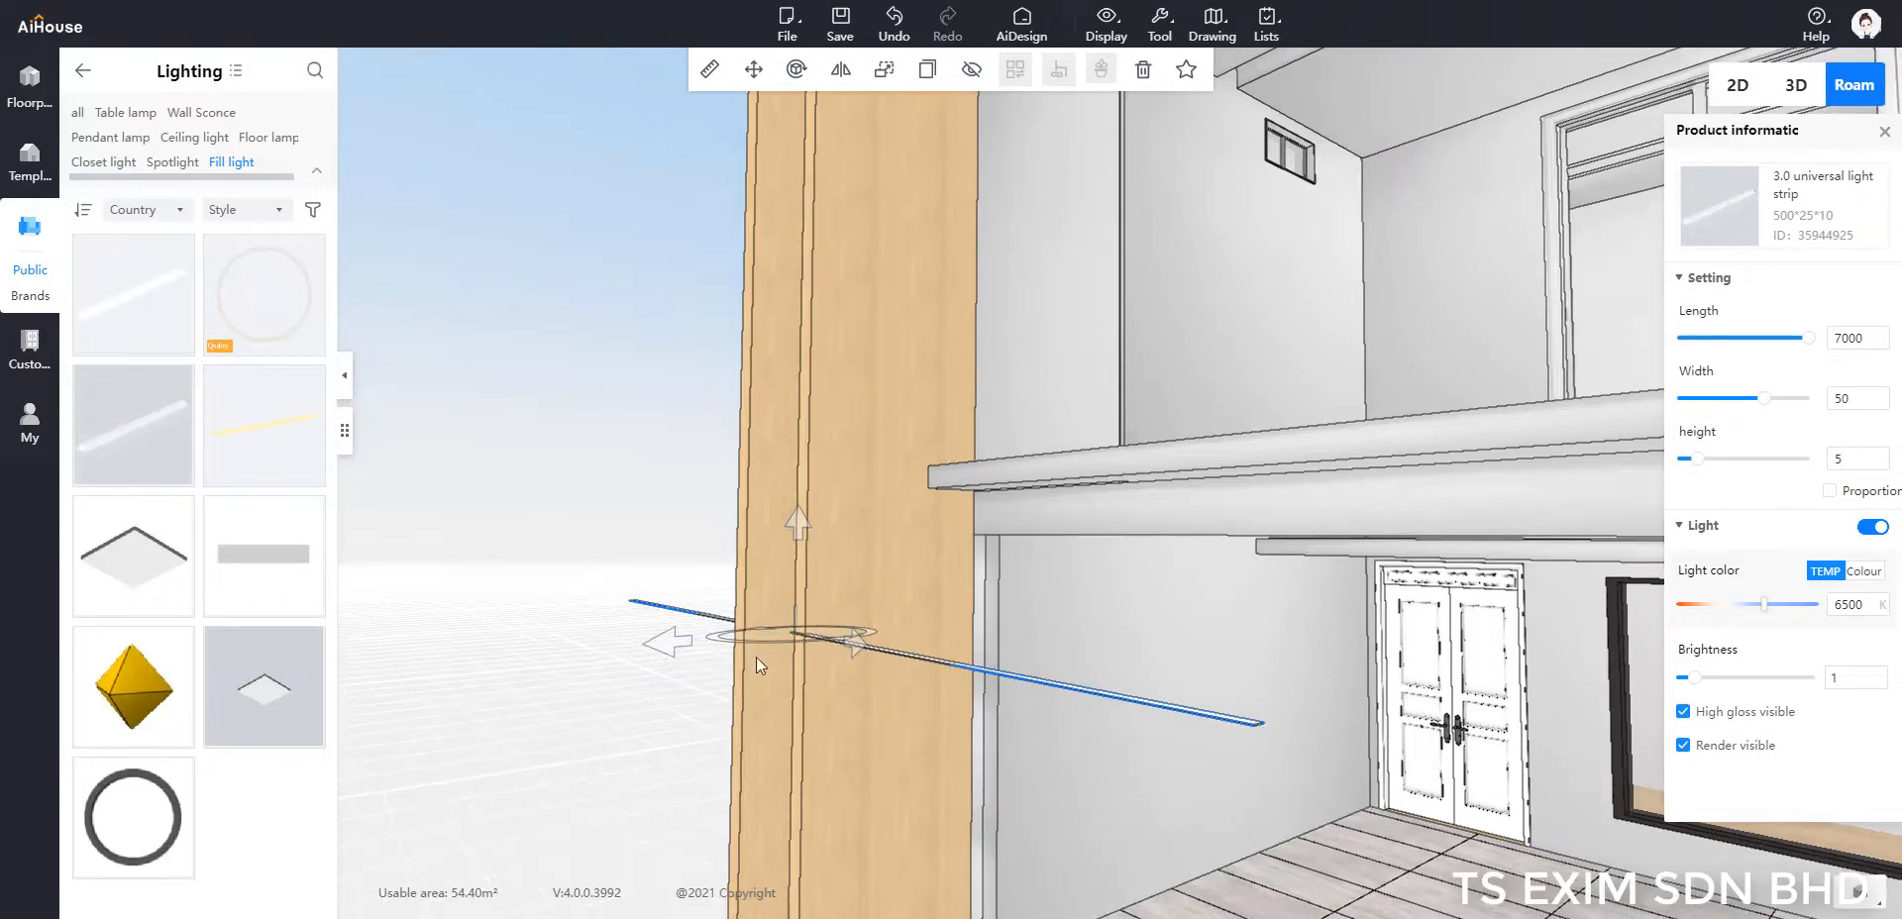
Step: Rotate the light strip to stand upright along the step of the wooden column
{"action": "left_click_drag", "start_coordinate": [631, 557], "coordinate": [715, 491]}
{"action": "left_click", "coordinate": [610, 432]}
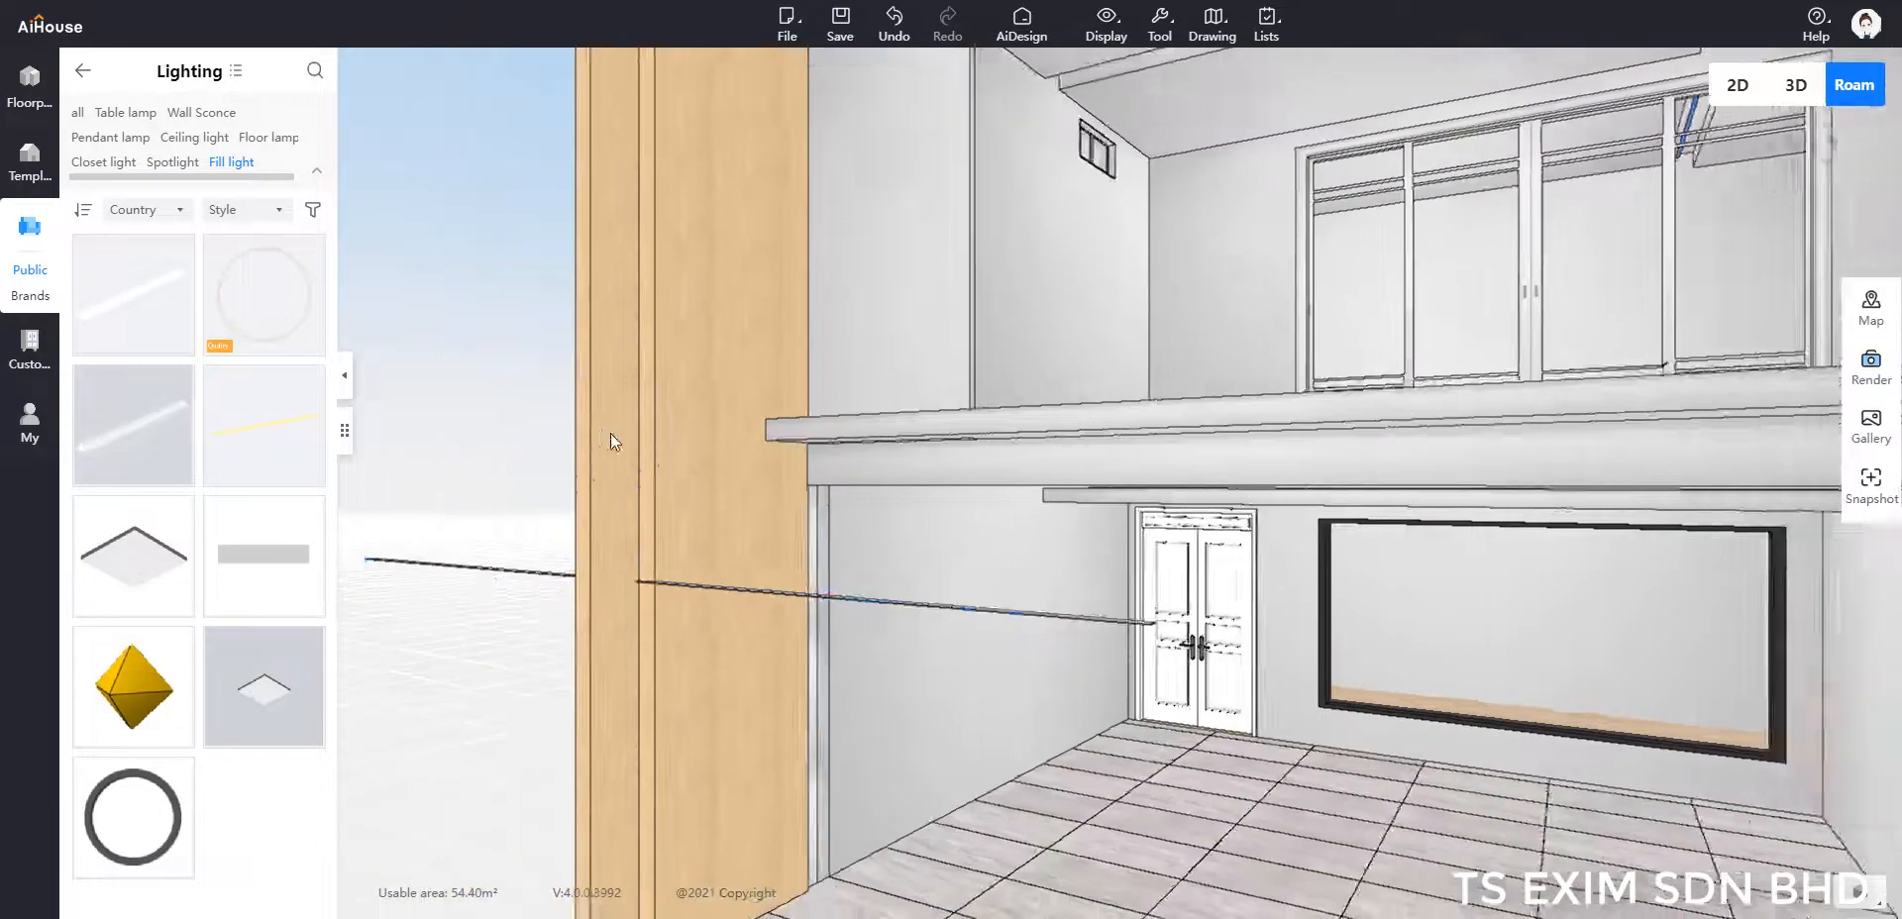
{"action": "left_click_drag", "start_coordinate": [610, 432], "coordinate": [985, 608]}
{"action": "left_click", "coordinate": [984, 609]}
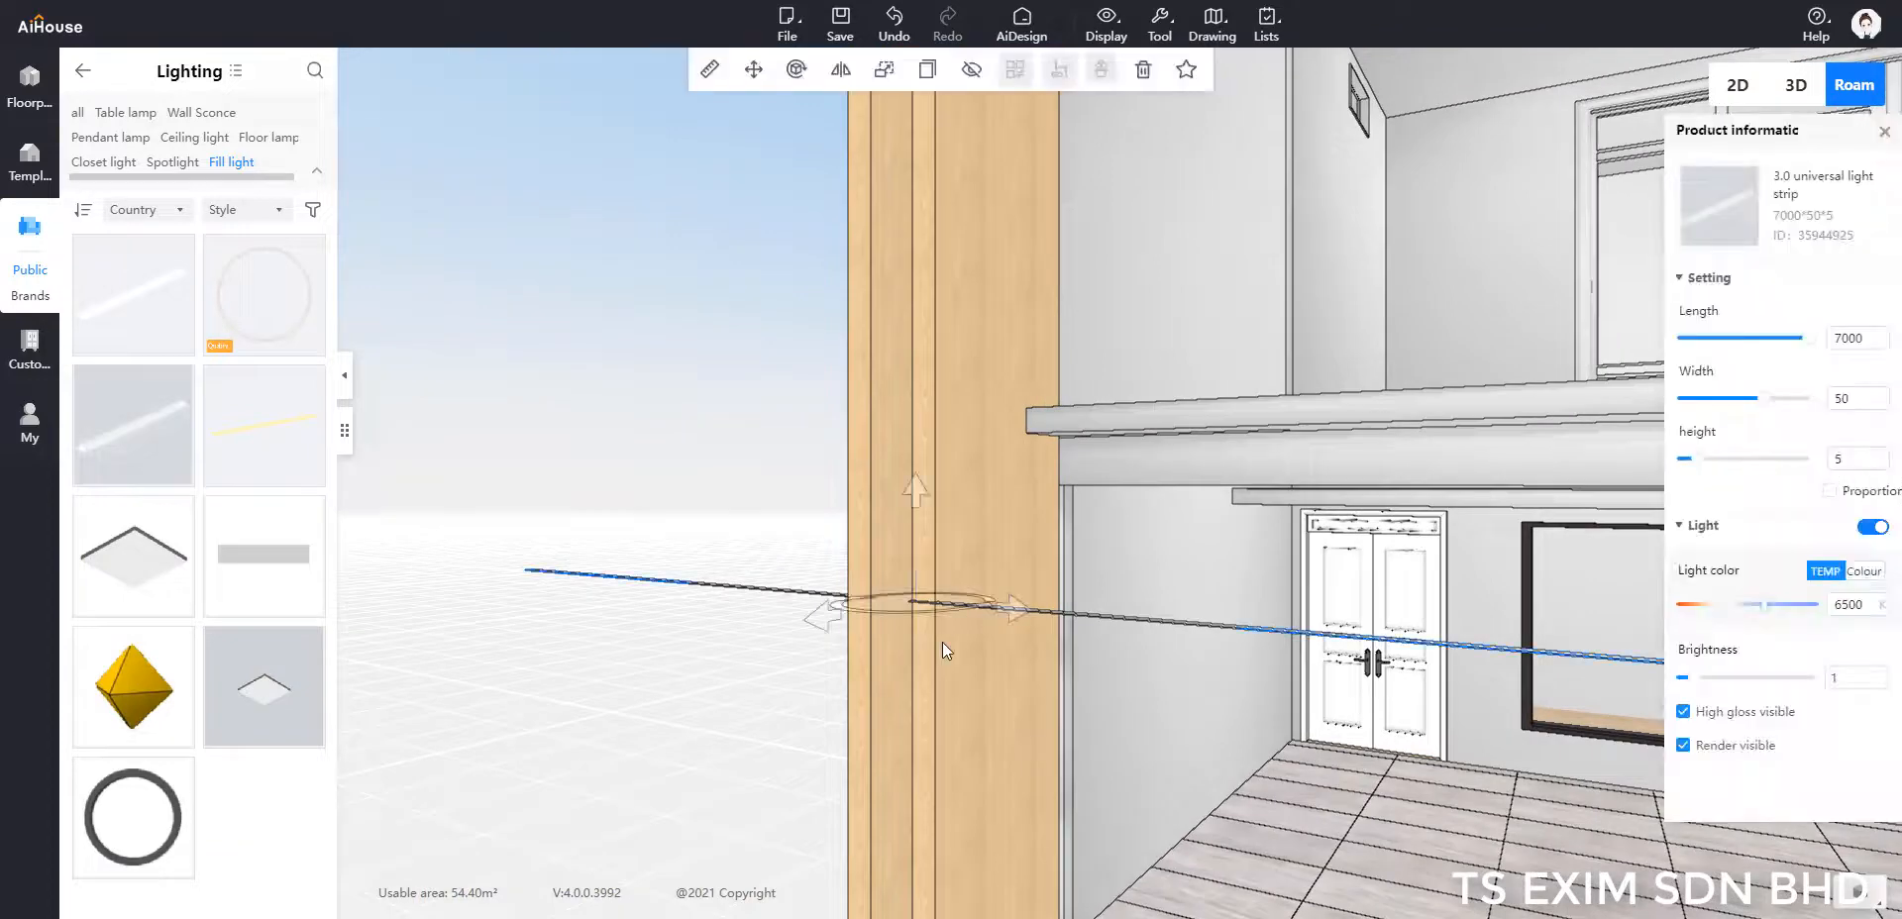
{"action": "key", "text": "space"}
{"action": "scroll", "coordinate": [961, 585], "scroll_direction": "up", "scroll_amount": 5}
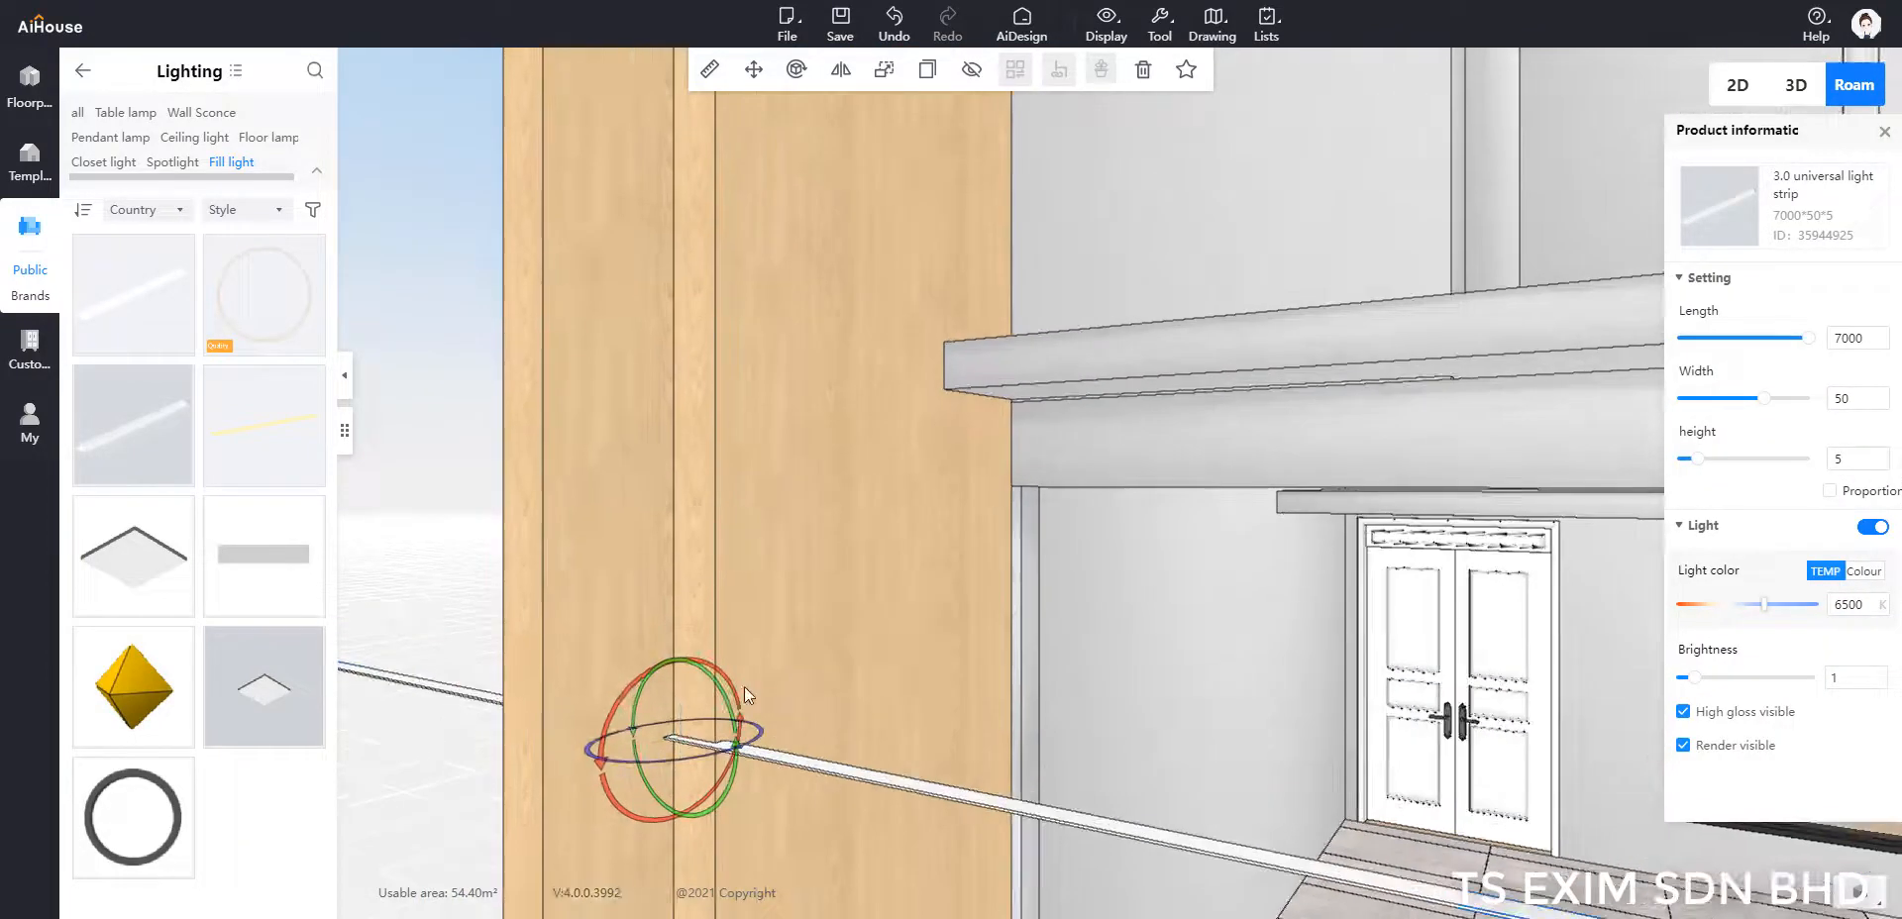
{"action": "left_click_drag", "start_coordinate": [745, 687], "coordinate": [636, 601]}
{"action": "left_click", "coordinate": [717, 763]}
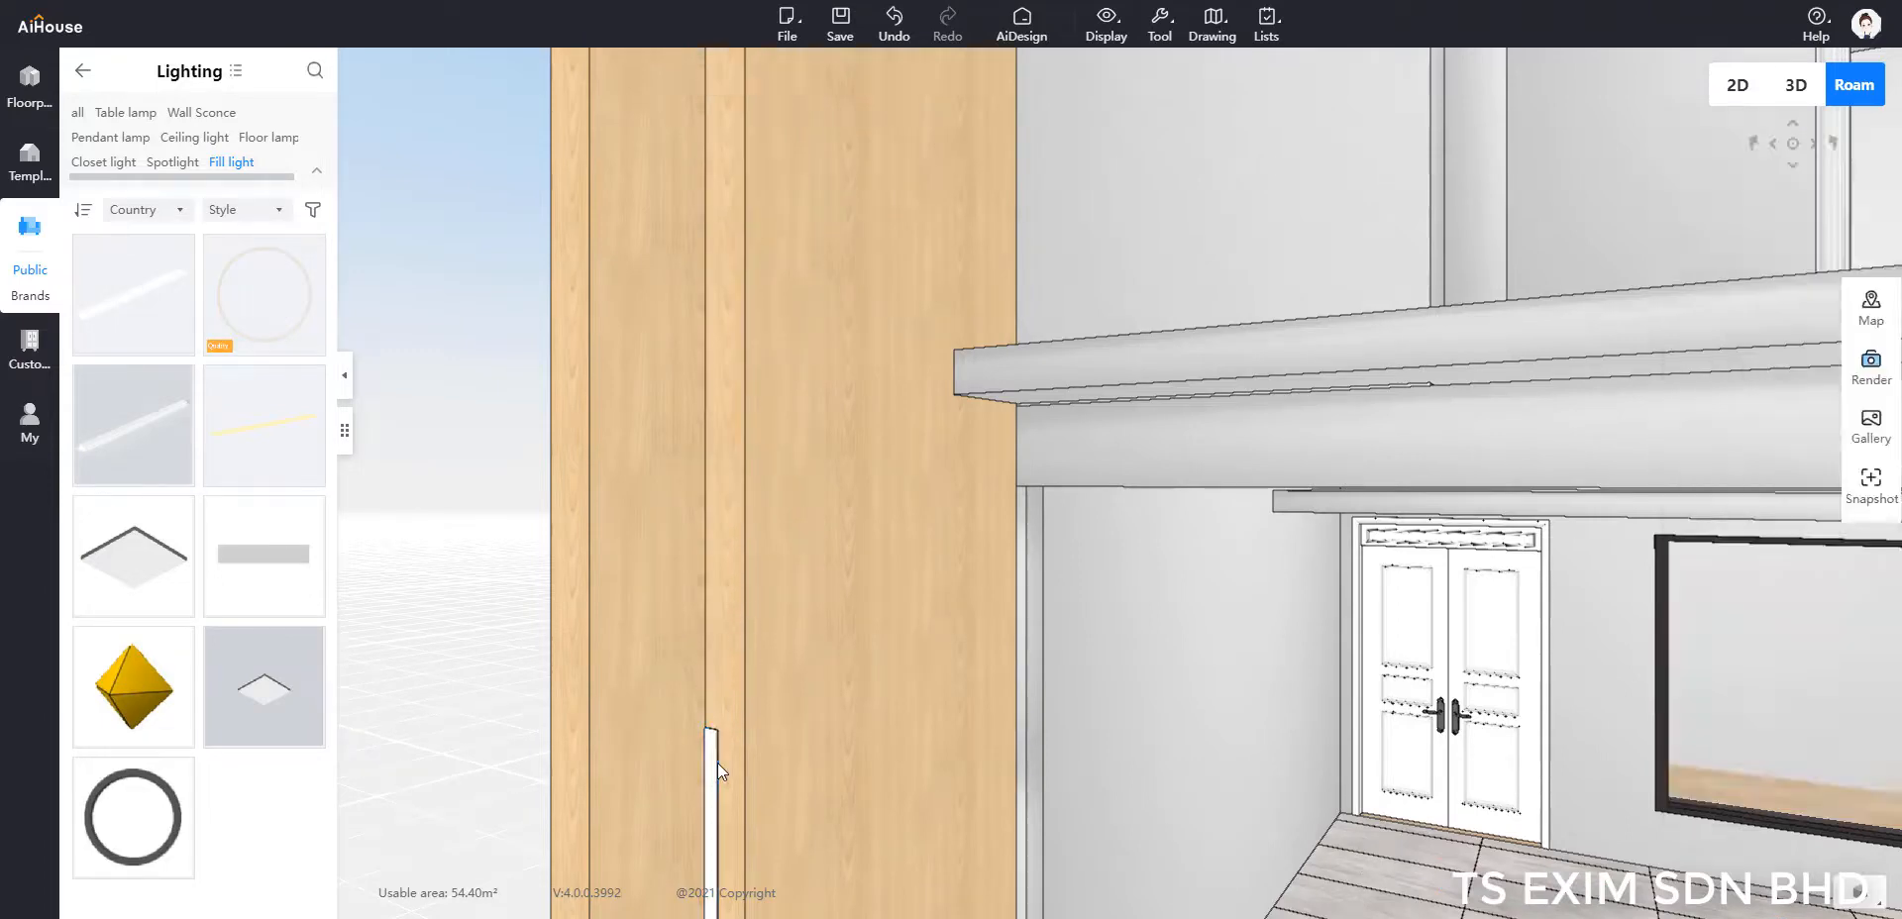
Step: Raise the upright light strip along the recess of the wooden column so it starts at floor level
{"action": "left_click", "coordinate": [715, 761]}
{"action": "scroll", "coordinate": [718, 753], "scroll_direction": "down", "scroll_amount": 5}
{"action": "key", "text": "e"}
{"action": "scroll", "coordinate": [882, 674], "scroll_direction": "down", "scroll_amount": 2}
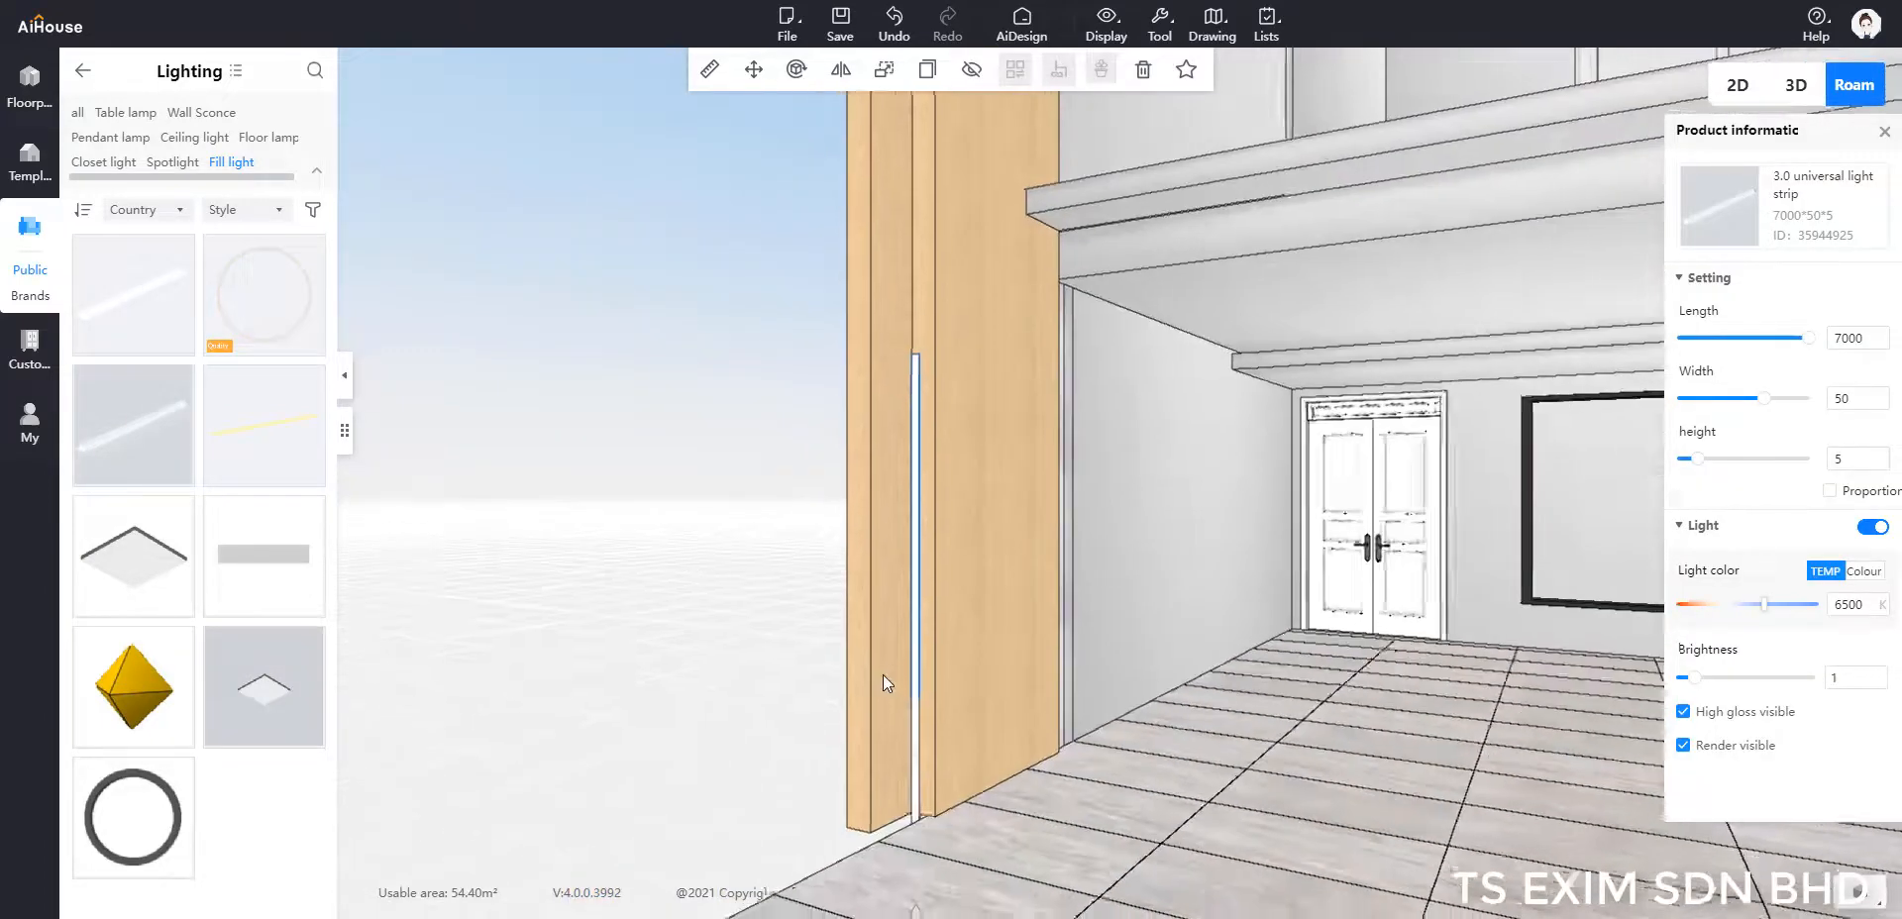
{"action": "scroll", "coordinate": [883, 674], "scroll_direction": "down", "scroll_amount": 1}
{"action": "left_click_drag", "start_coordinate": [934, 870], "coordinate": [955, 412]}
{"action": "left_click", "coordinate": [917, 539]}
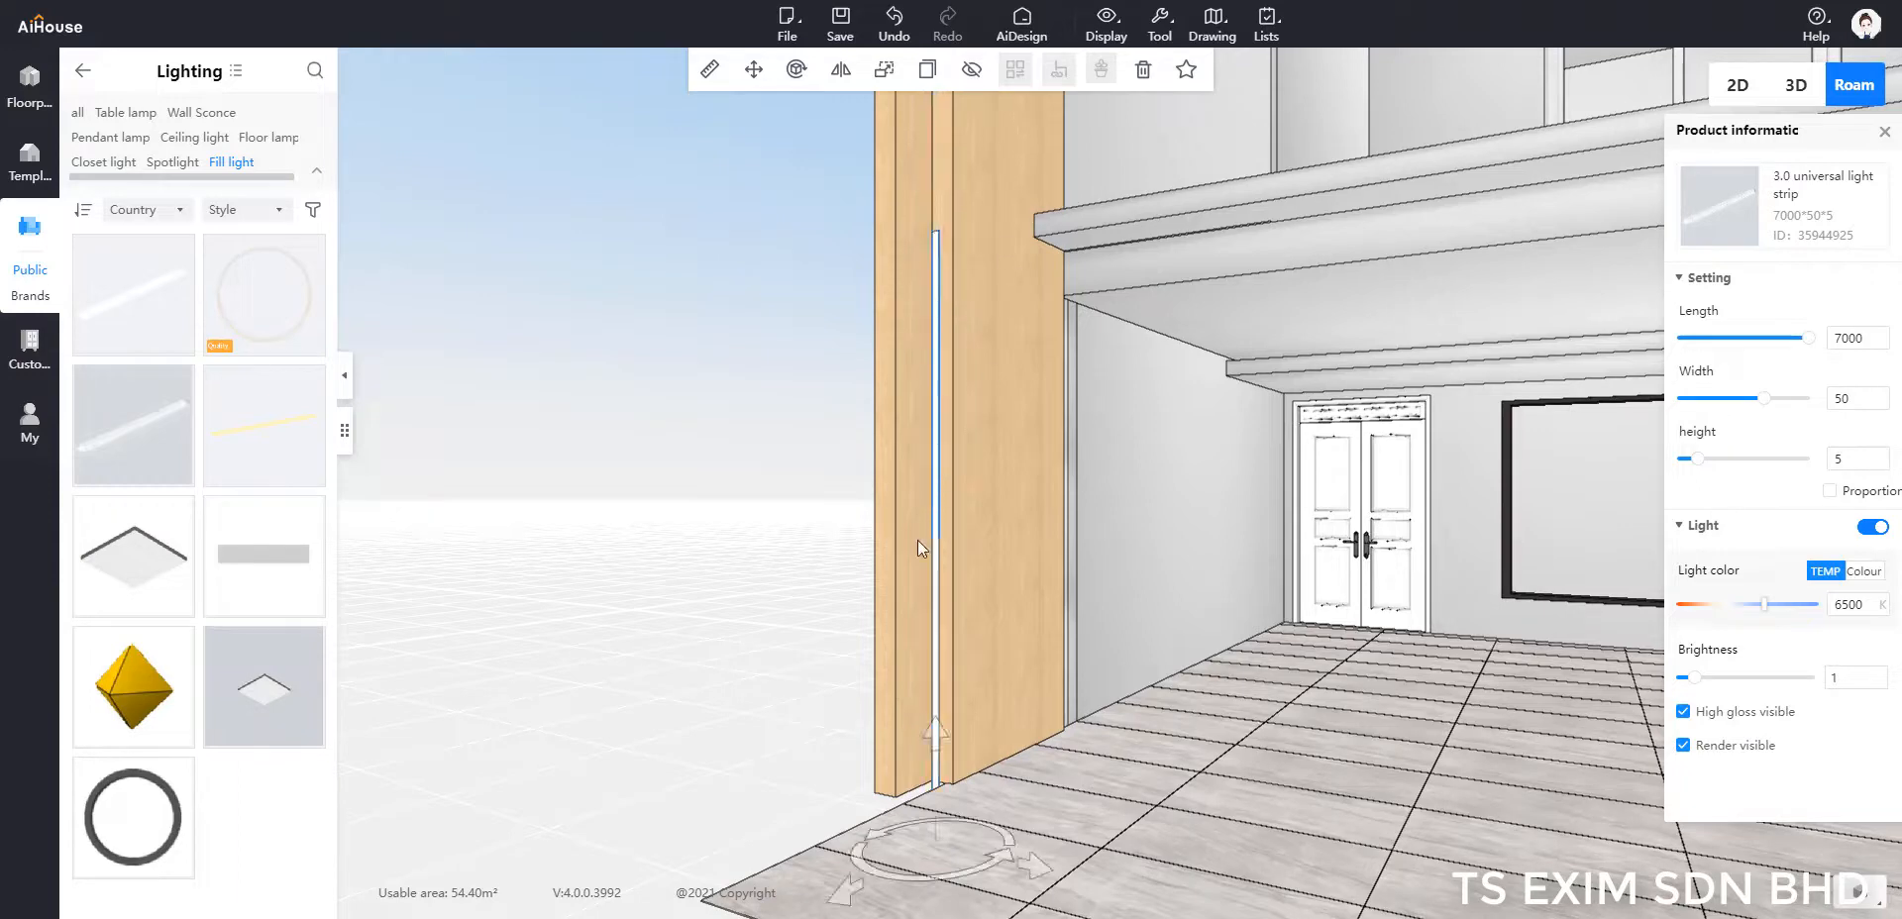
{"action": "left_click_drag", "start_coordinate": [941, 737], "coordinate": [977, 275]}
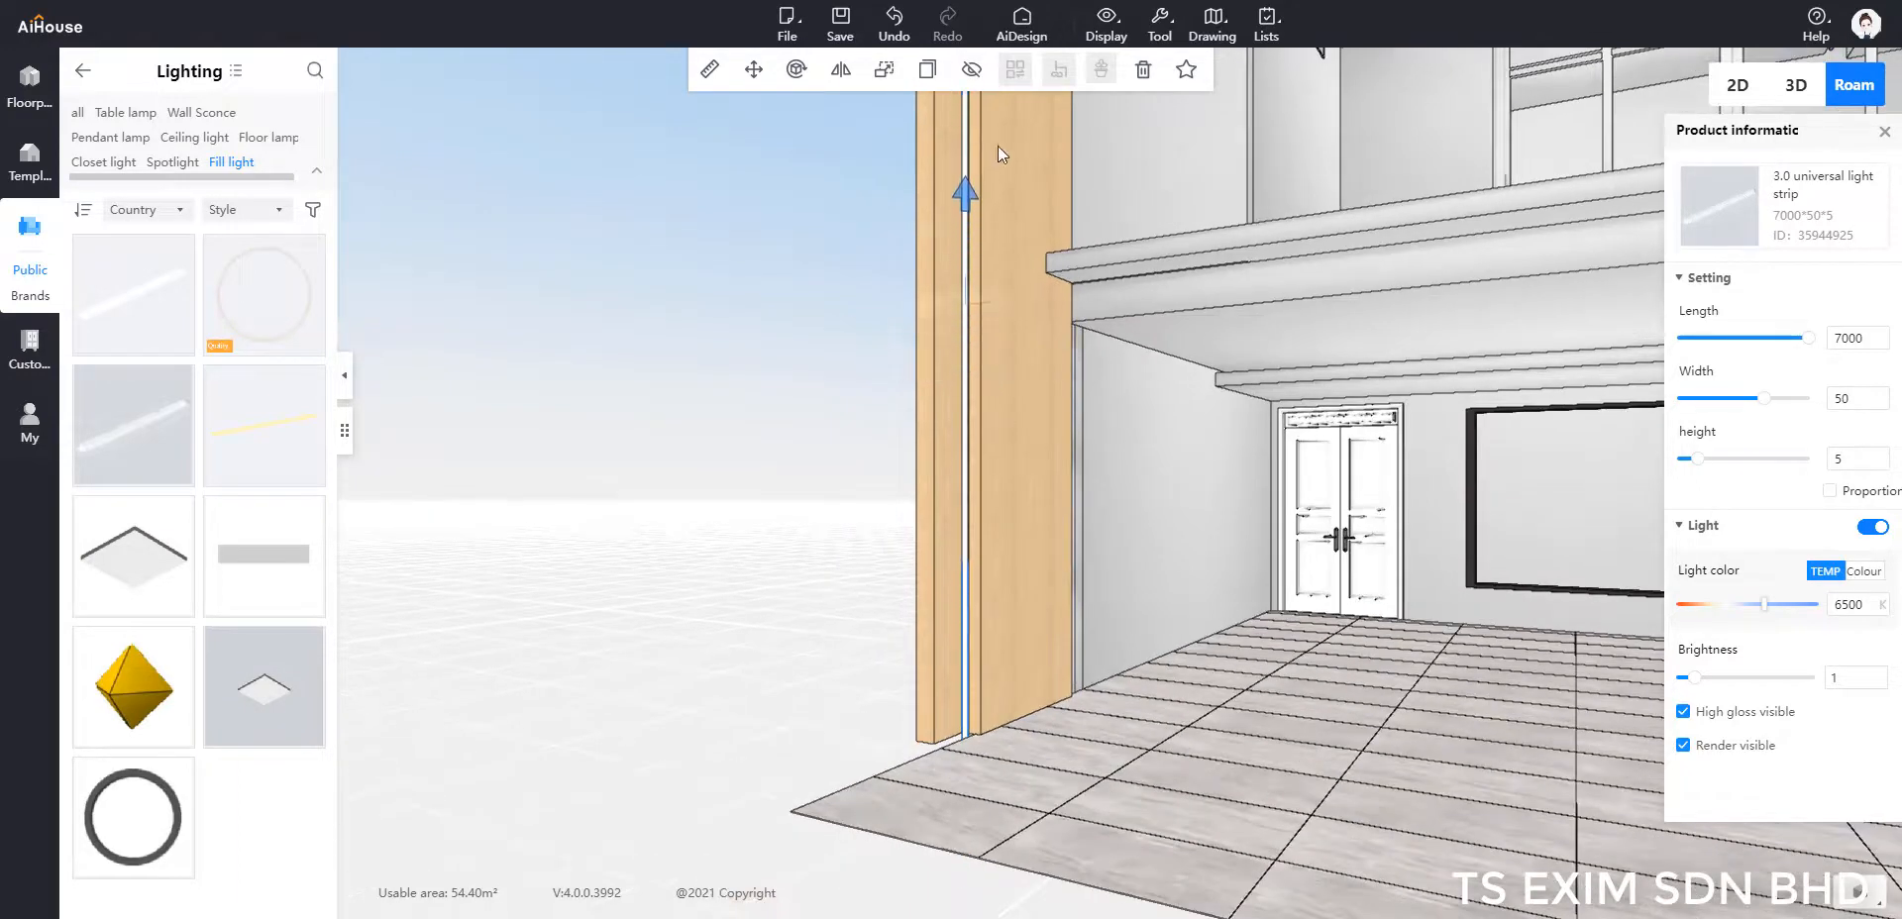
Step: Widen the upright light strip to 150 and shift it slightly into the column's recess
{"action": "left_click", "coordinate": [769, 681]}
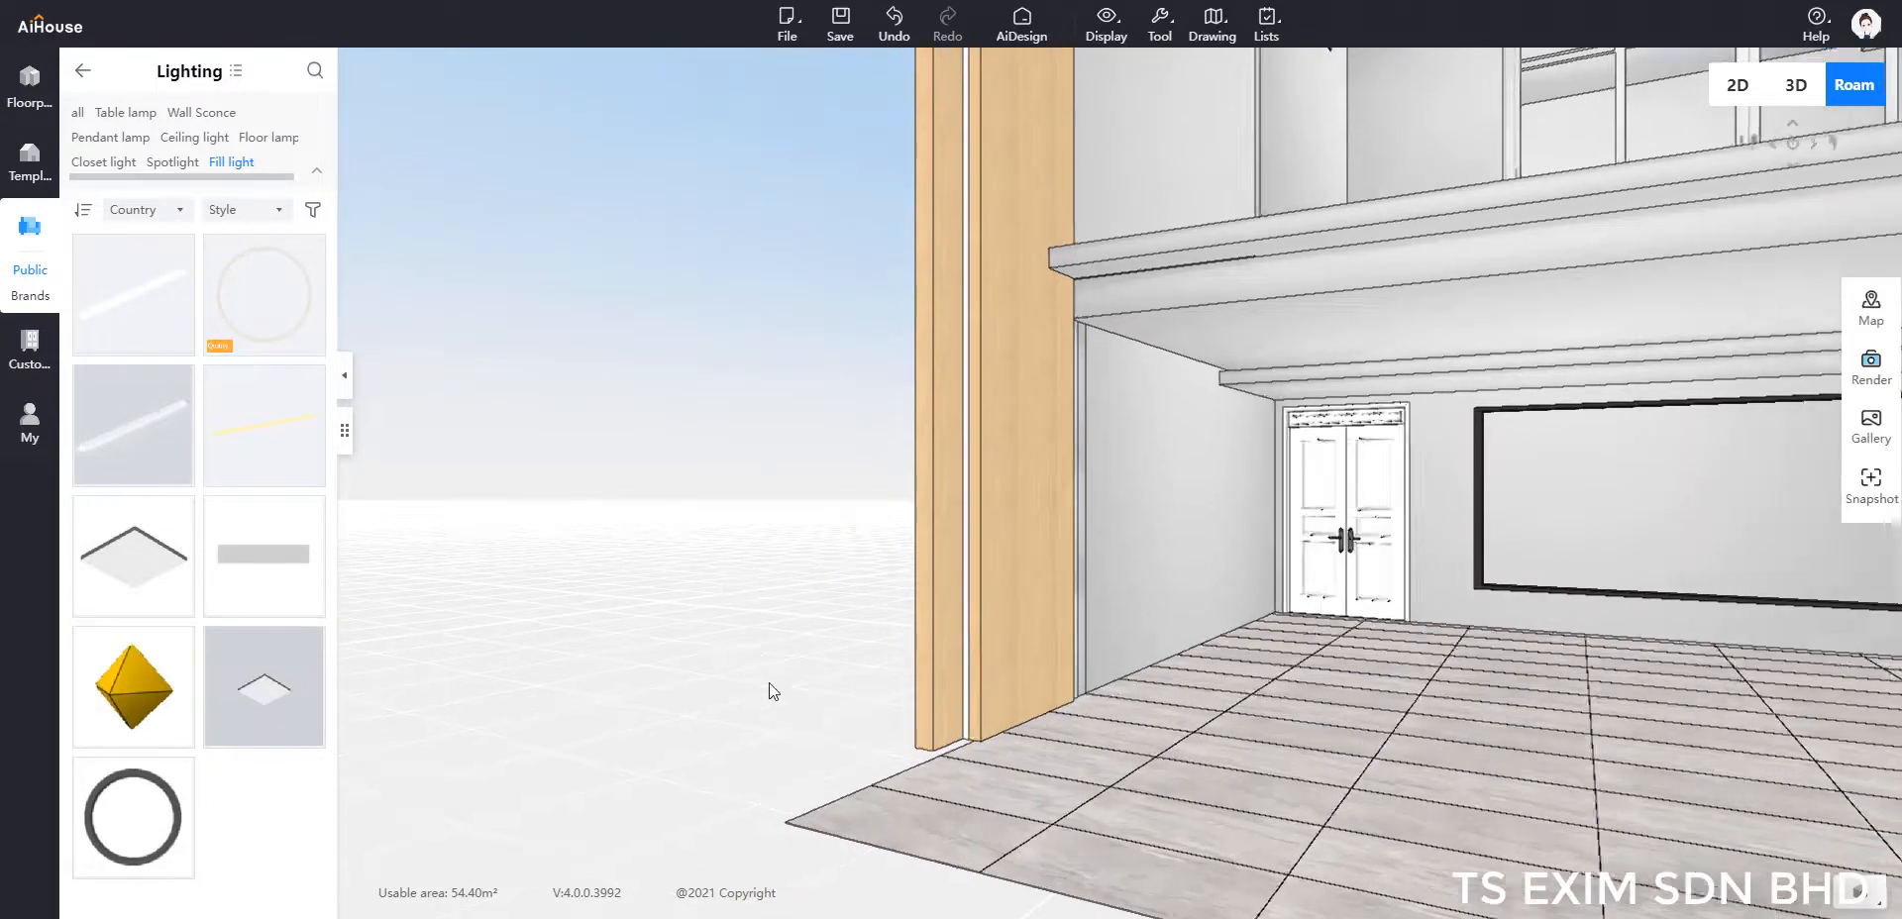
{"action": "left_click_drag", "start_coordinate": [769, 682], "coordinate": [1076, 668]}
{"action": "left_click", "coordinate": [1076, 667]}
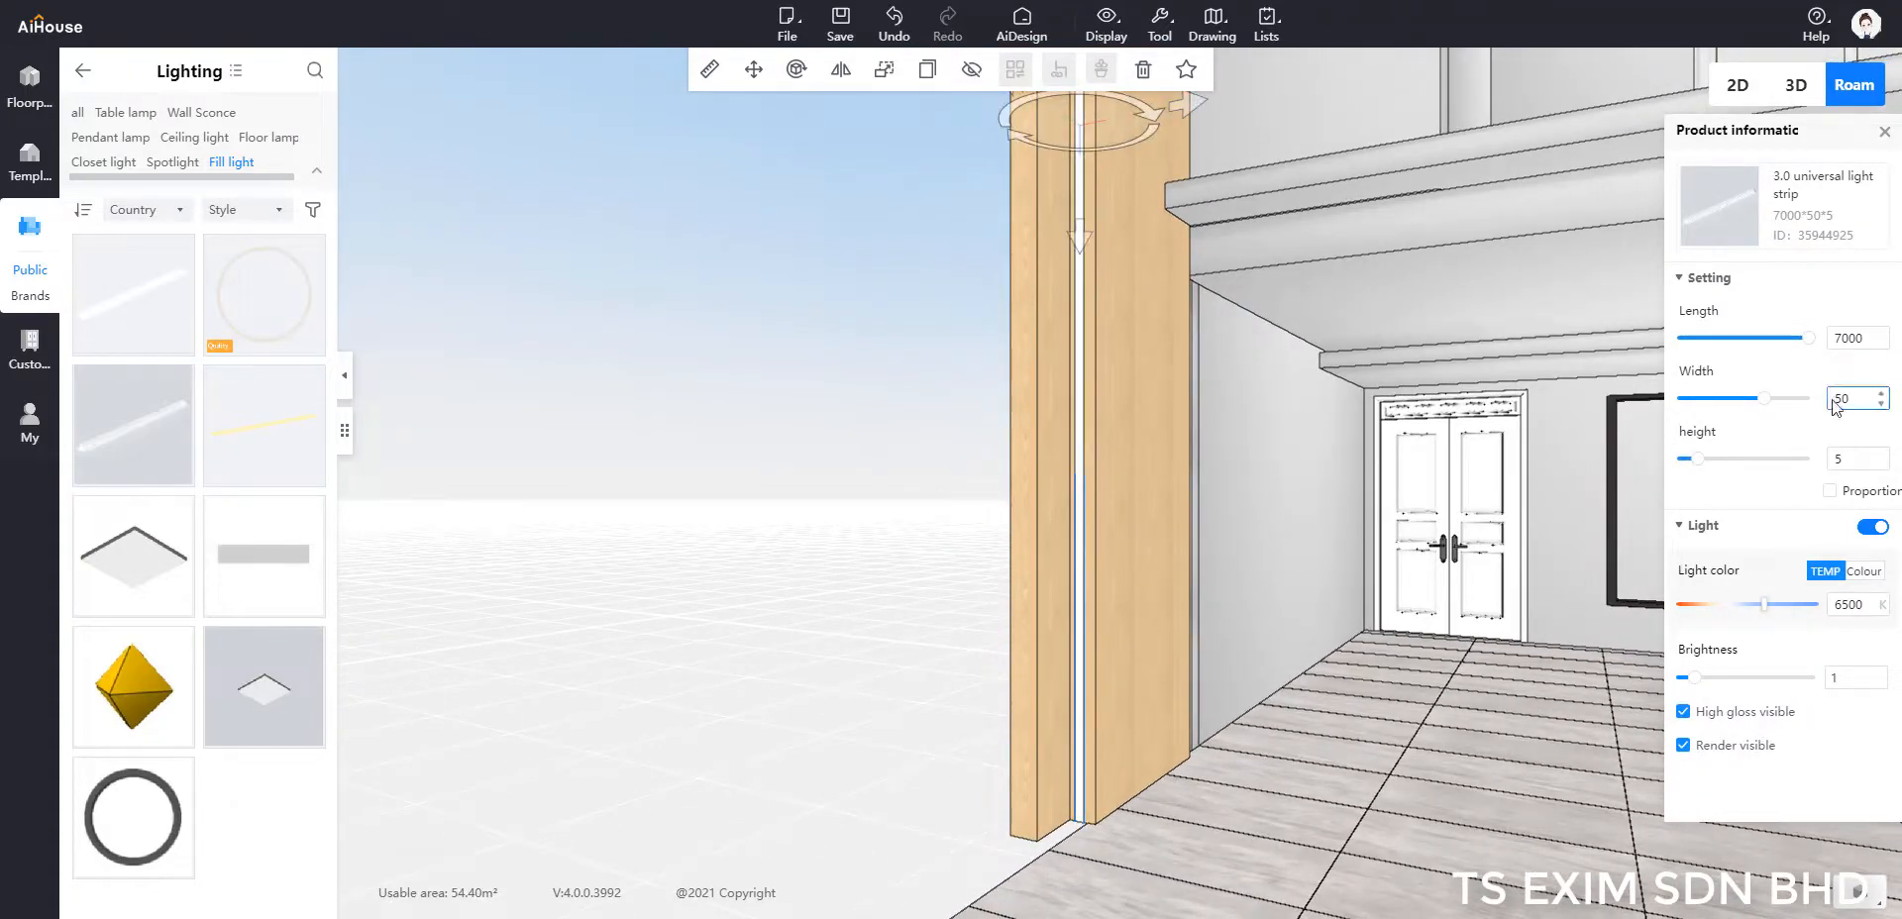
{"action": "left_click", "coordinate": [1826, 455]}
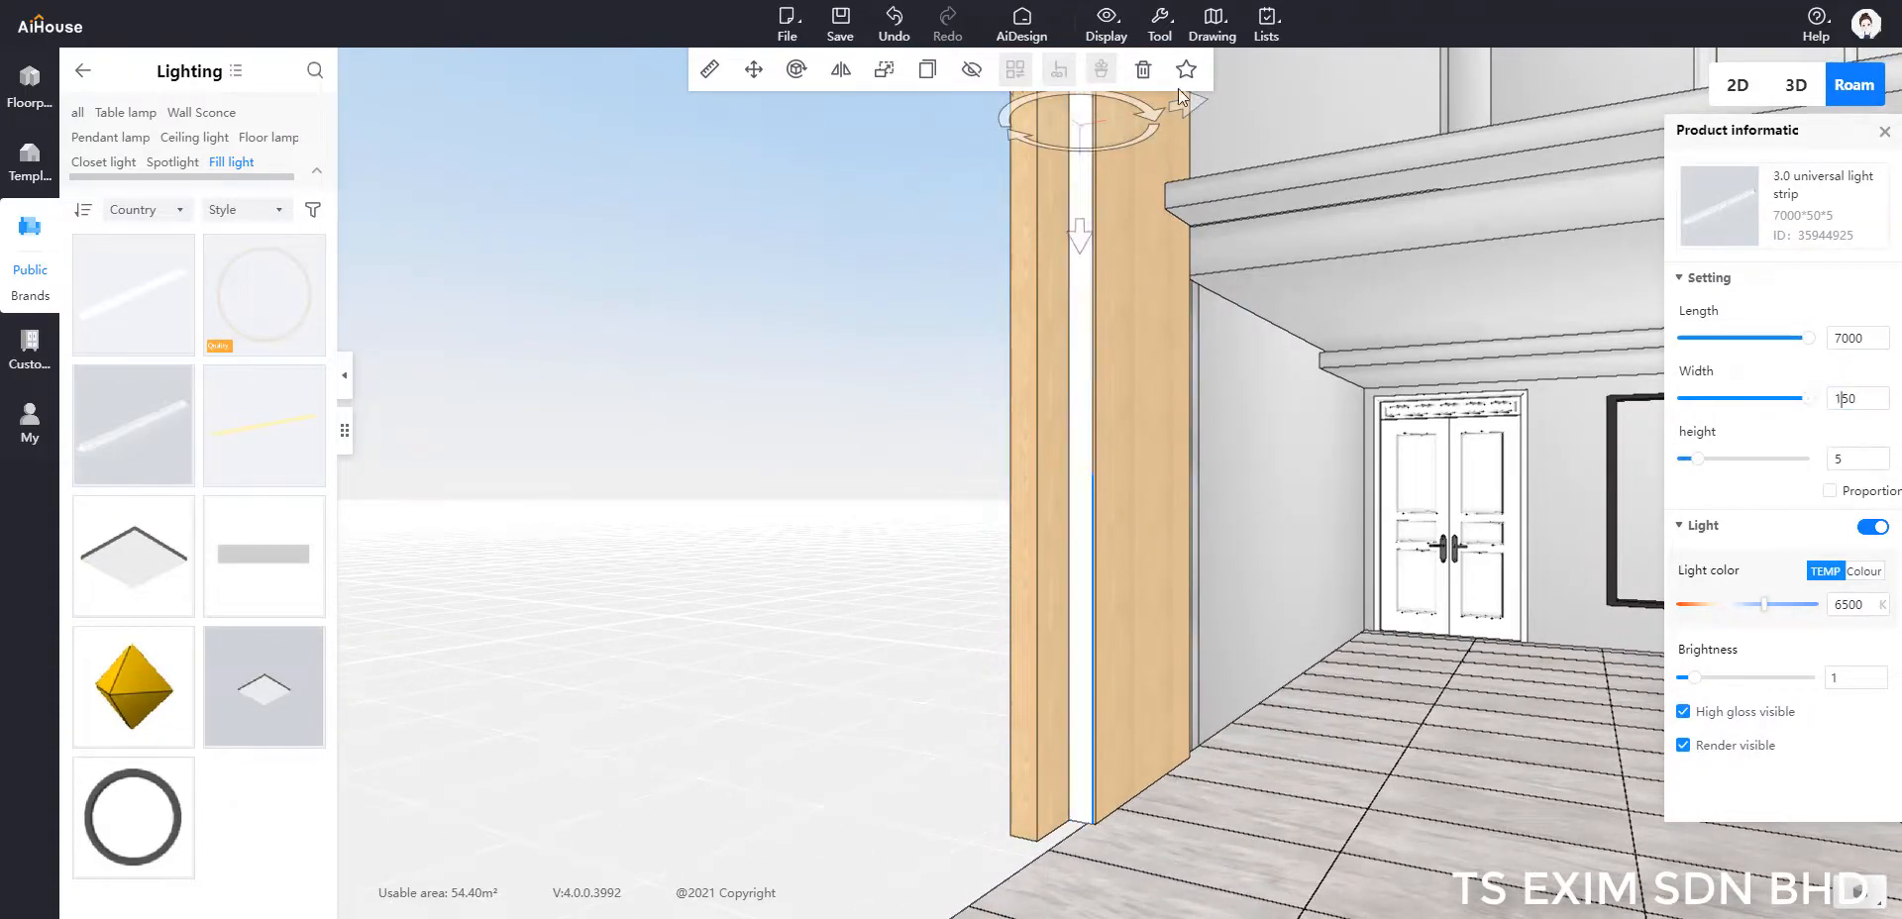
{"action": "left_click_drag", "start_coordinate": [1186, 103], "coordinate": [1195, 101]}
{"action": "left_click", "coordinate": [882, 388]}
Step: Set the upright strip's brightness to 10 and its light colour to orange ffa300
{"action": "scroll", "coordinate": [882, 389], "scroll_direction": "down", "scroll_amount": 3}
{"action": "left_click_drag", "start_coordinate": [882, 436], "coordinate": [1019, 372]}
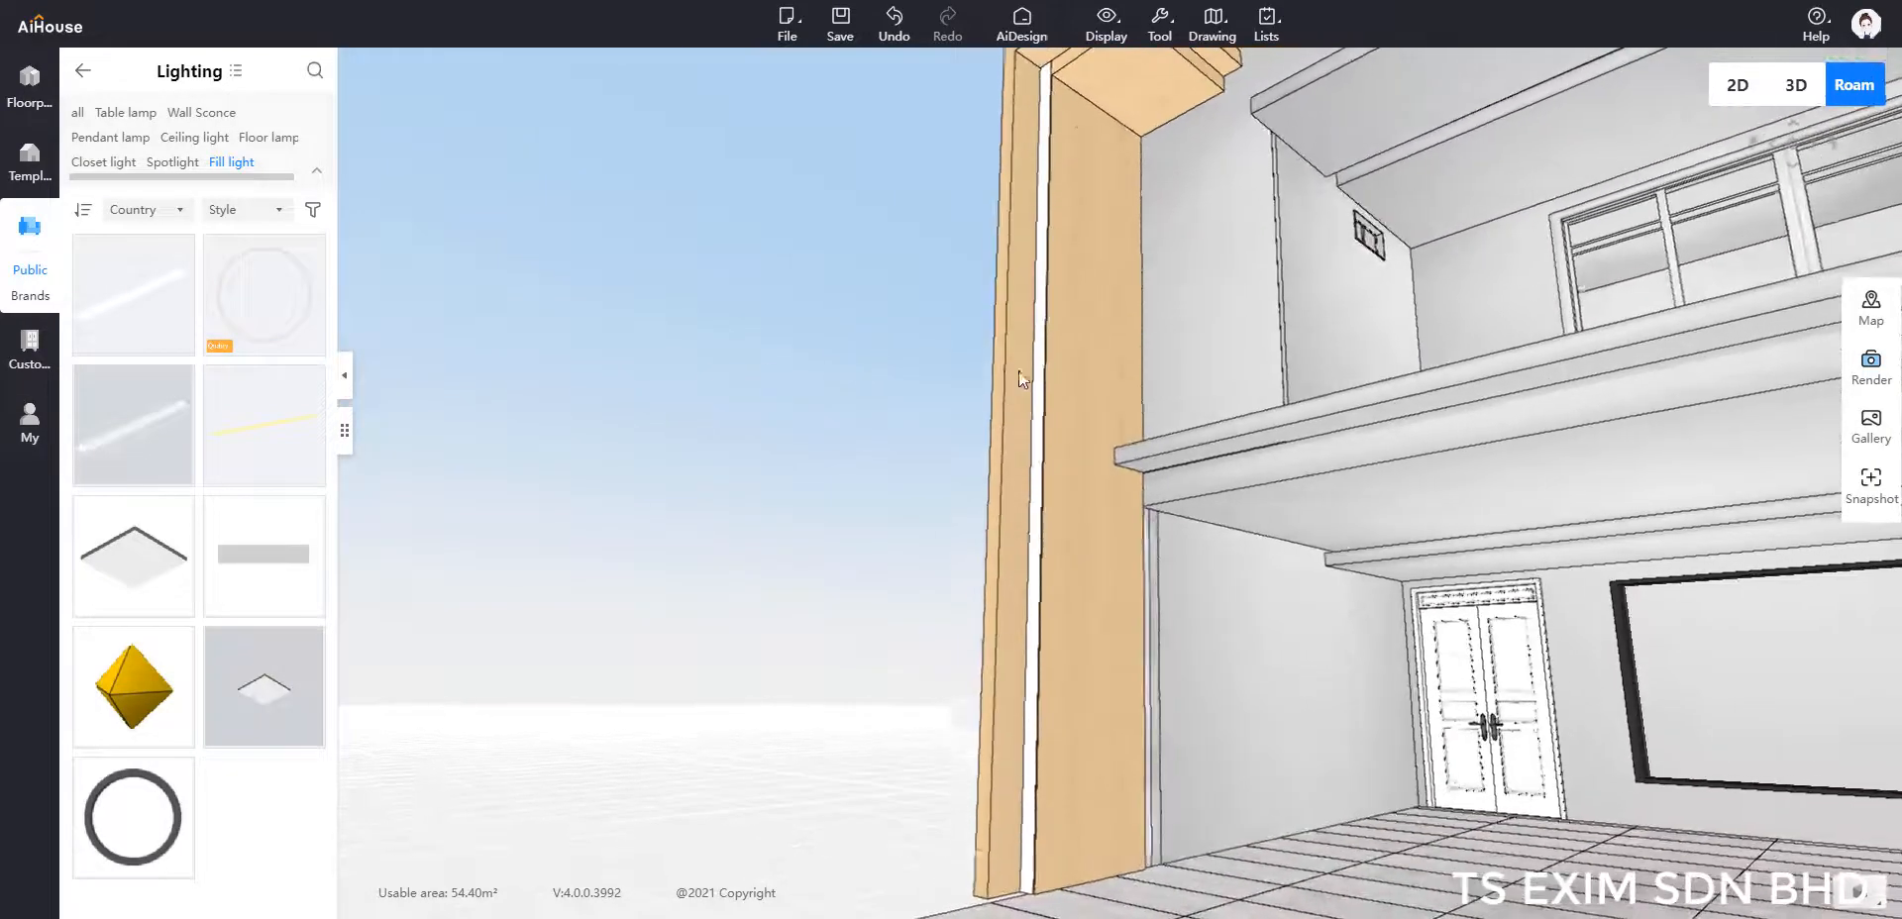
{"action": "left_click", "coordinate": [1043, 313]}
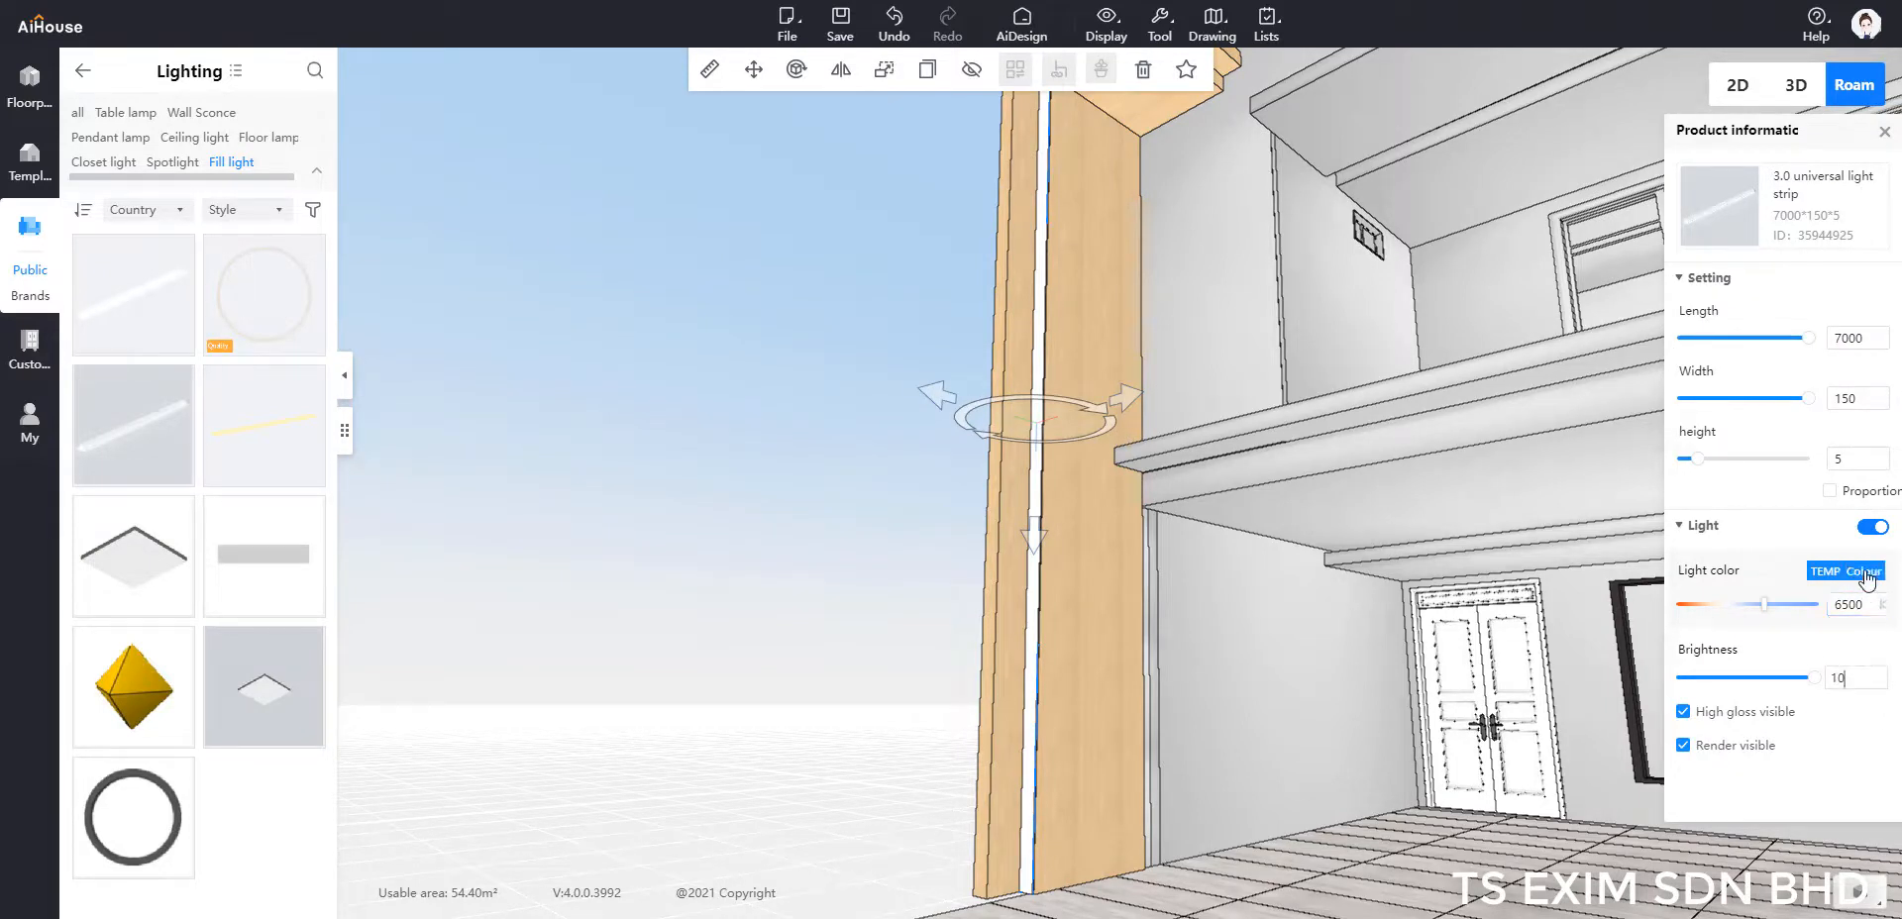
{"action": "left_click", "coordinate": [1882, 609]}
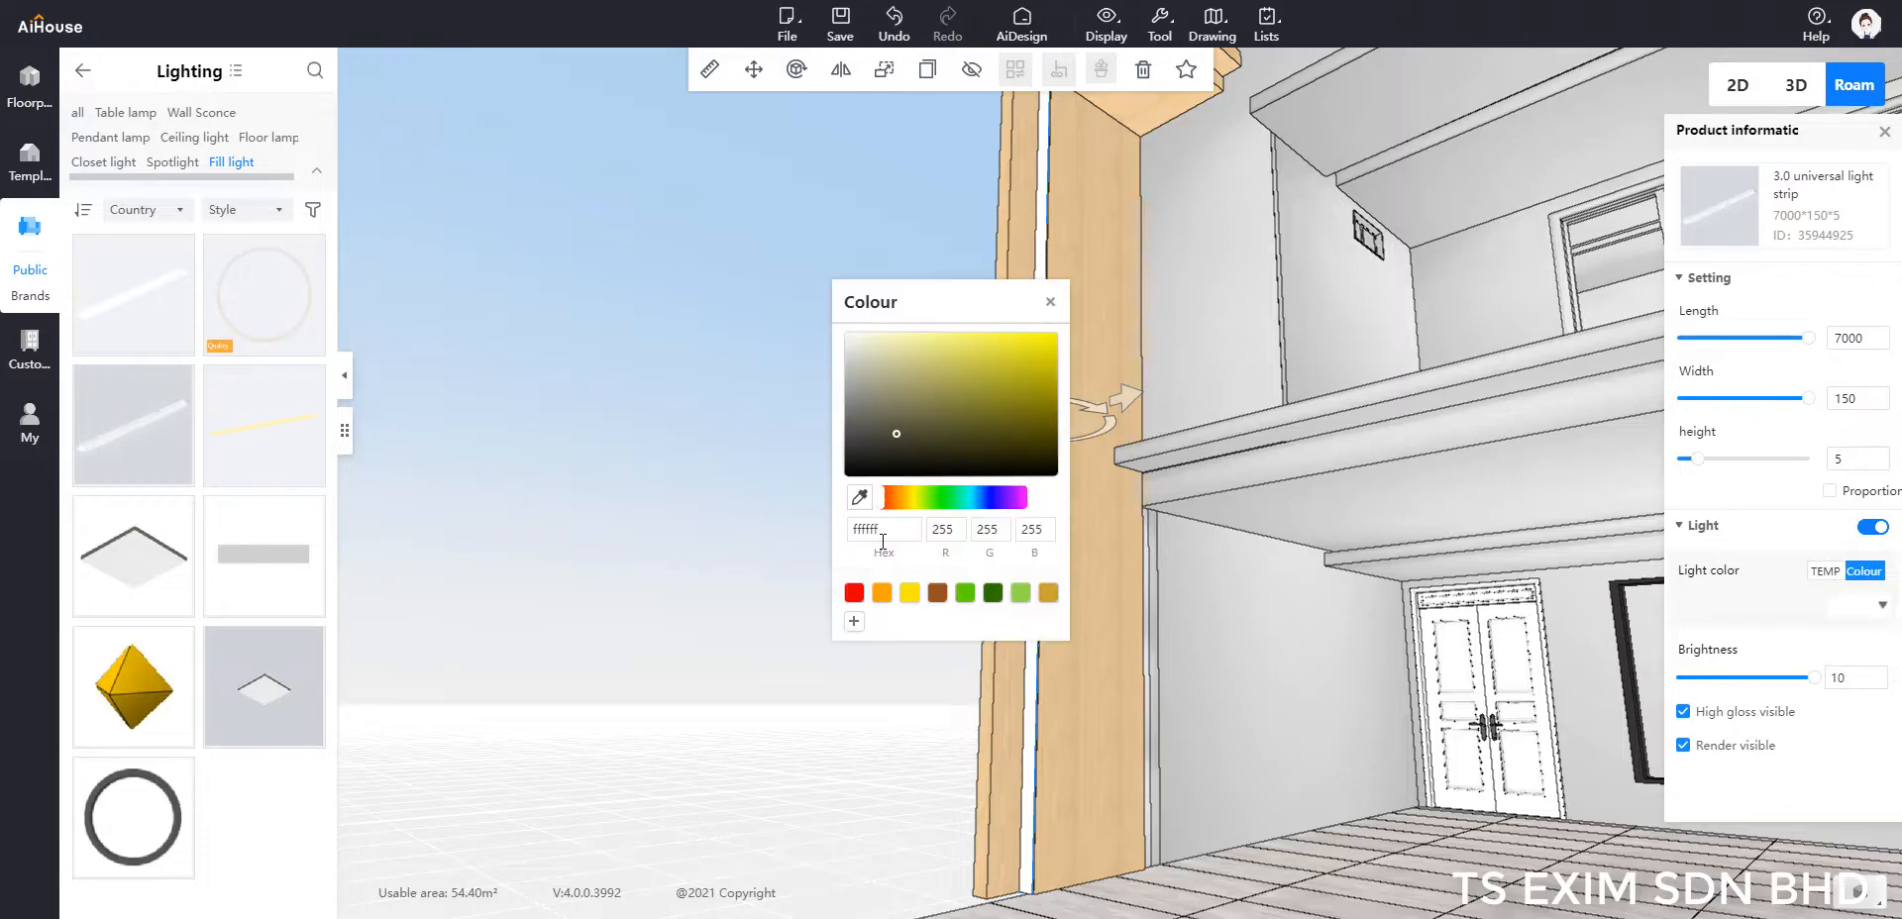
{"action": "left_click", "coordinate": [882, 593]}
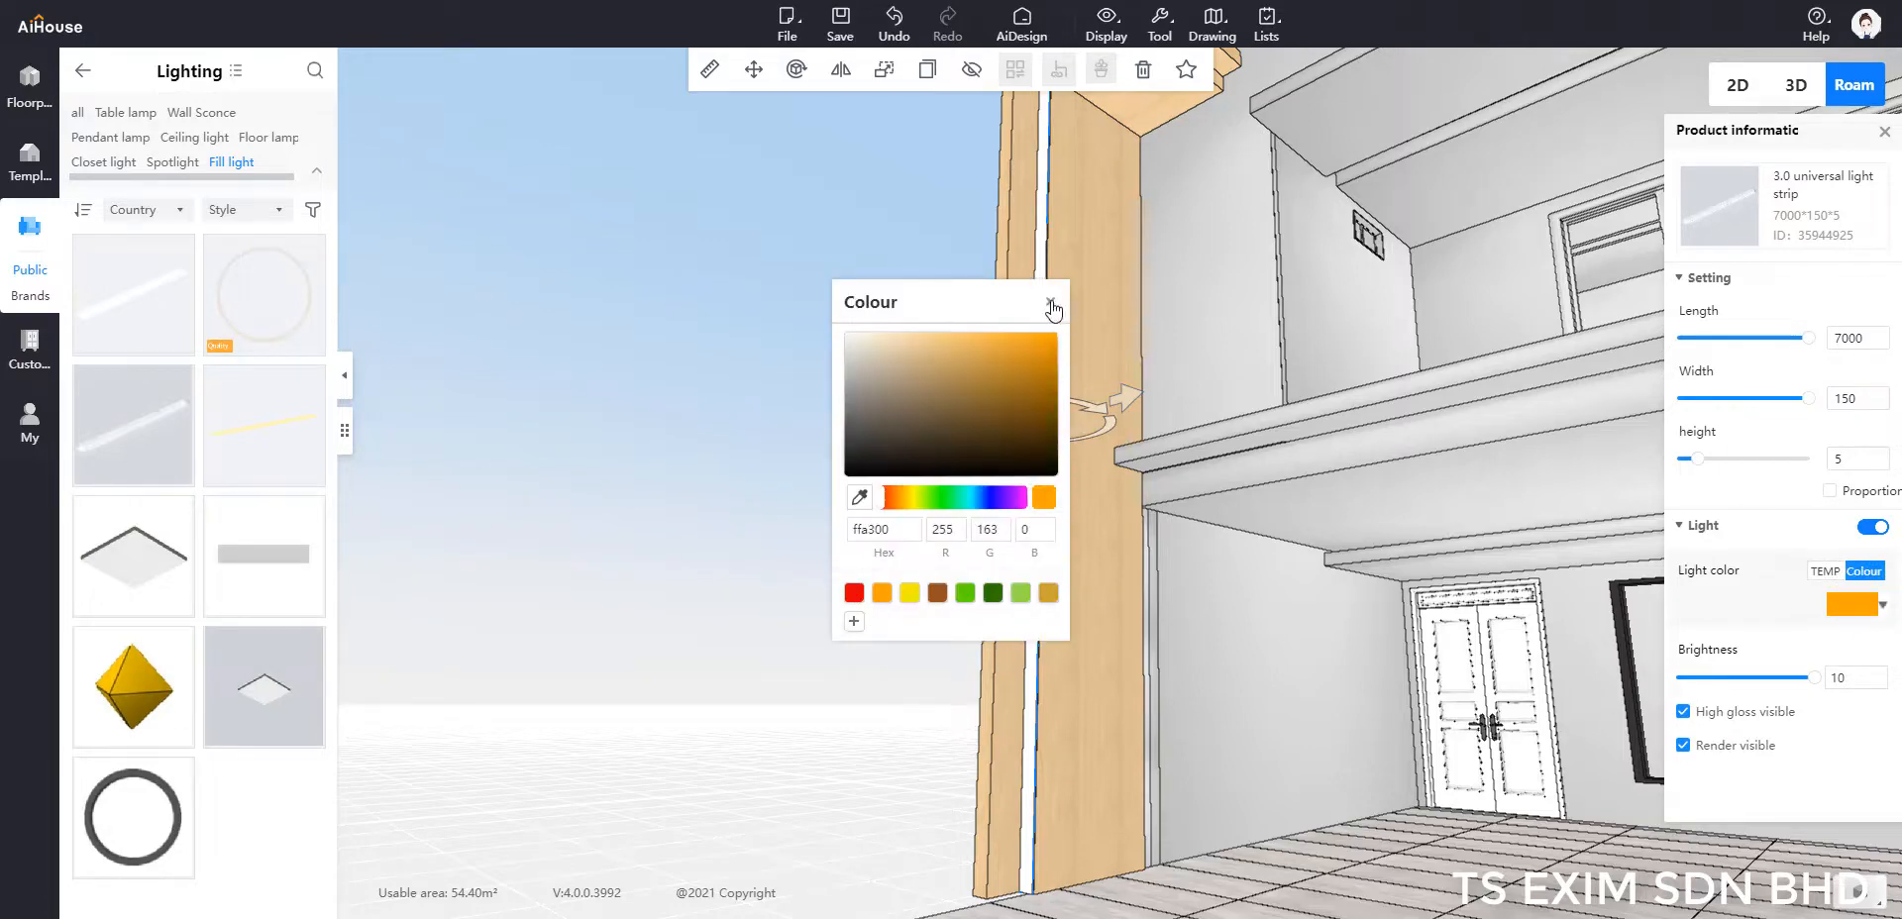
{"action": "key", "text": "Escape"}
{"action": "key", "text": "Escape"}
Step: Duplicate the upright light strip and place the copy beside it on the wooden column
{"action": "scroll", "coordinate": [860, 521], "scroll_direction": "down", "scroll_amount": 5}
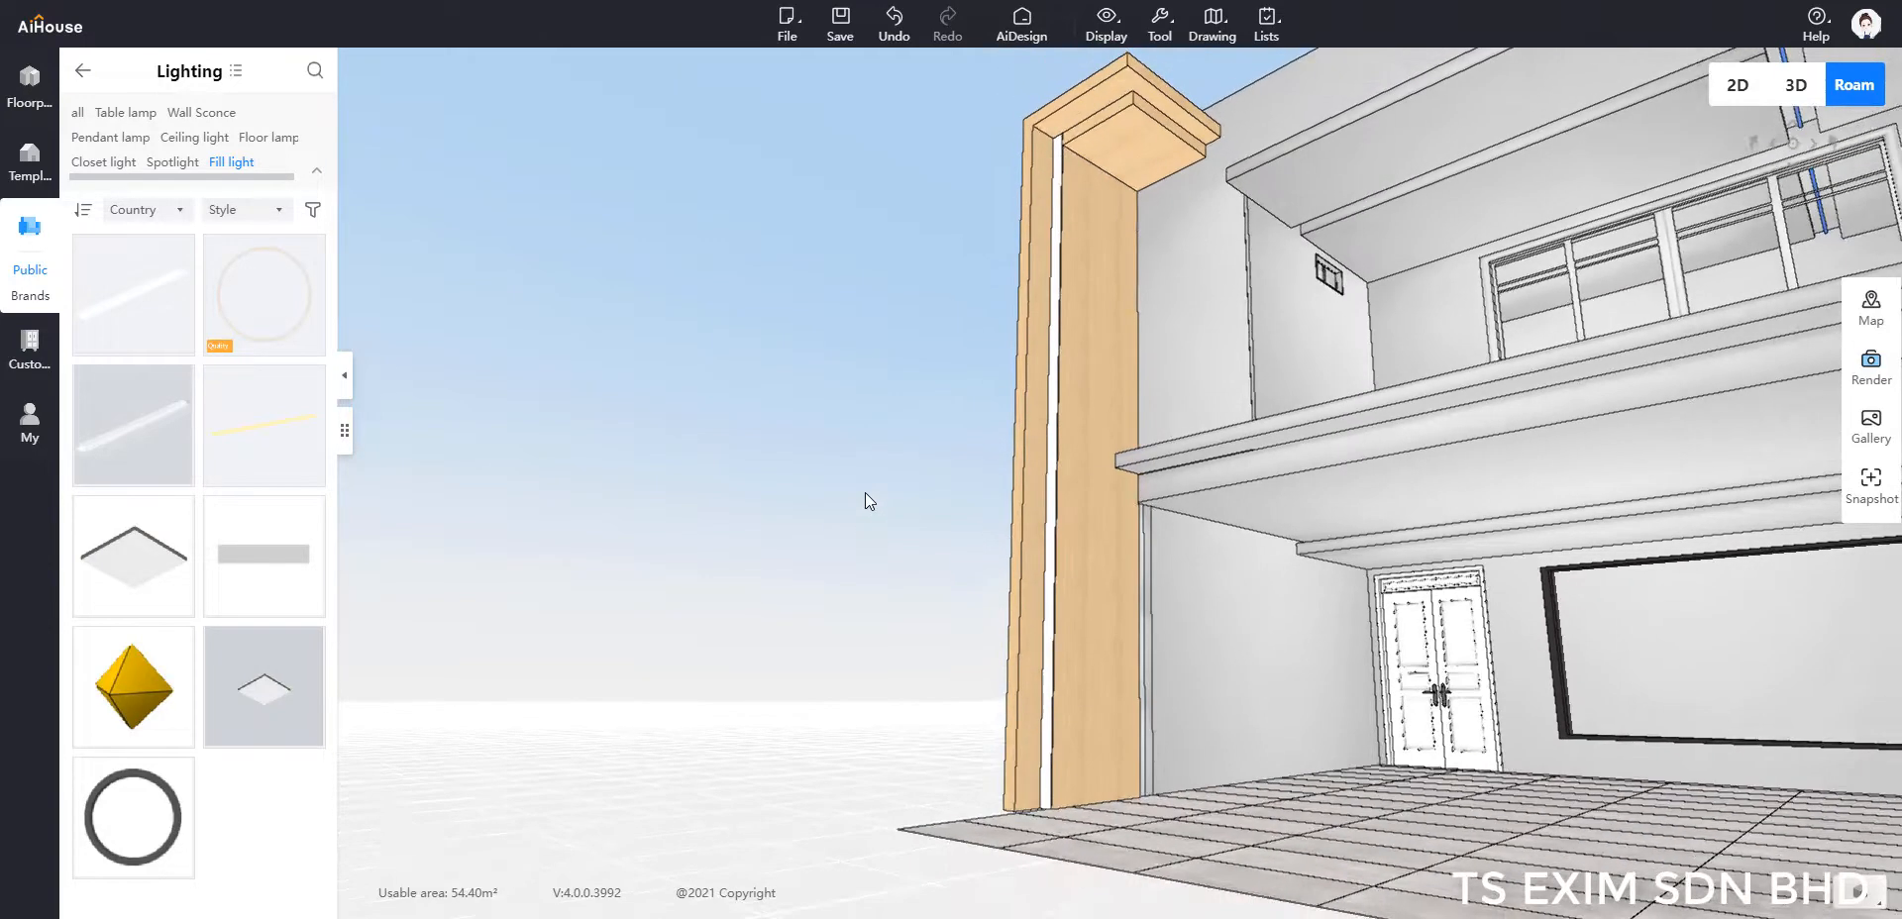
{"action": "scroll", "coordinate": [884, 533], "scroll_direction": "up", "scroll_amount": 5}
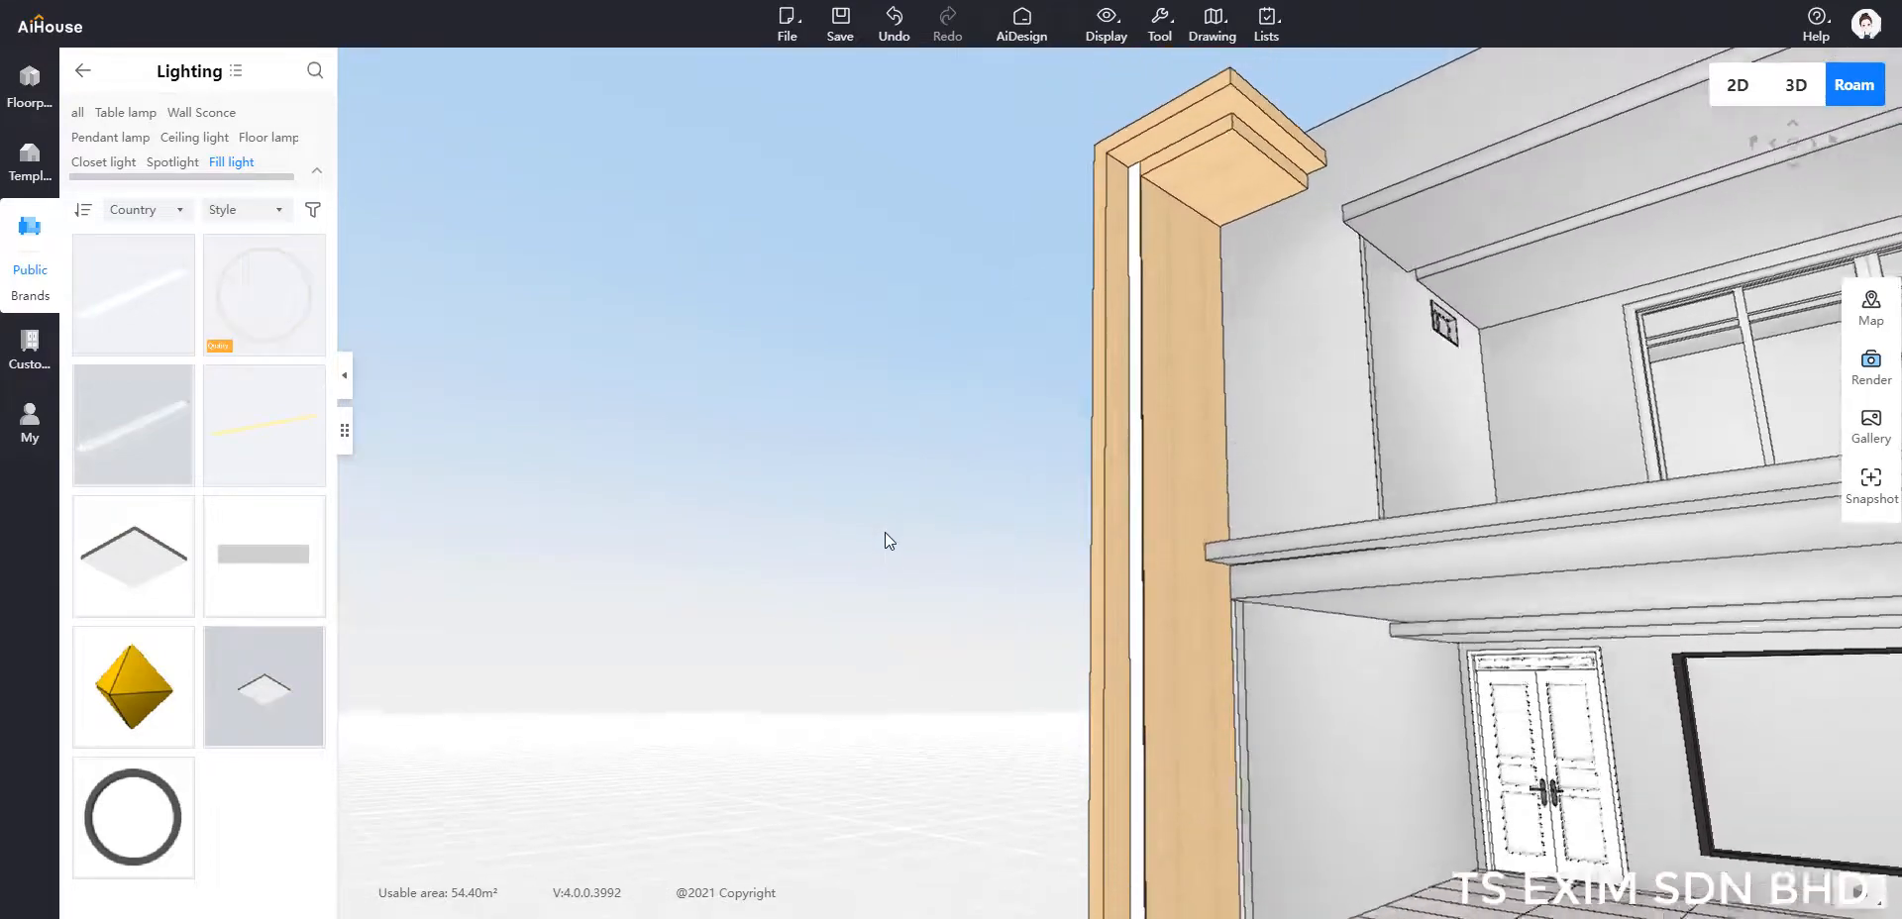
{"action": "scroll", "coordinate": [911, 408], "scroll_direction": "up", "scroll_amount": 5}
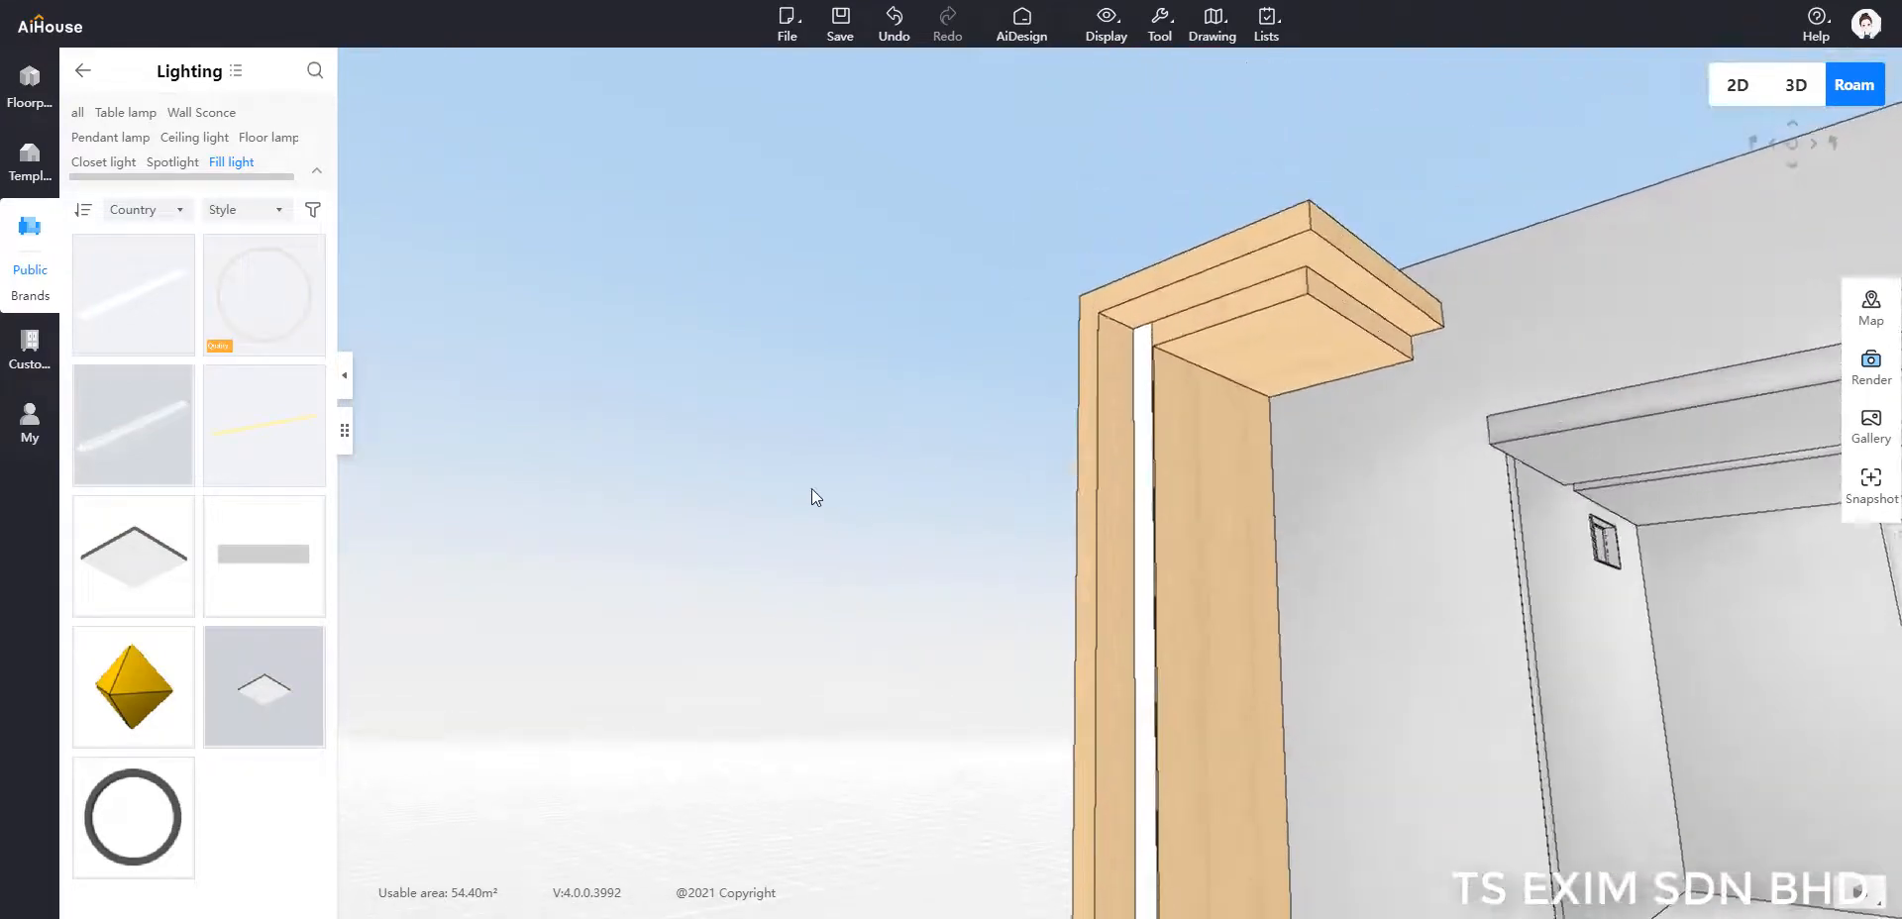
{"action": "left_click_drag", "start_coordinate": [665, 554], "coordinate": [597, 521]}
{"action": "scroll", "coordinate": [713, 312], "scroll_direction": "up", "scroll_amount": 5}
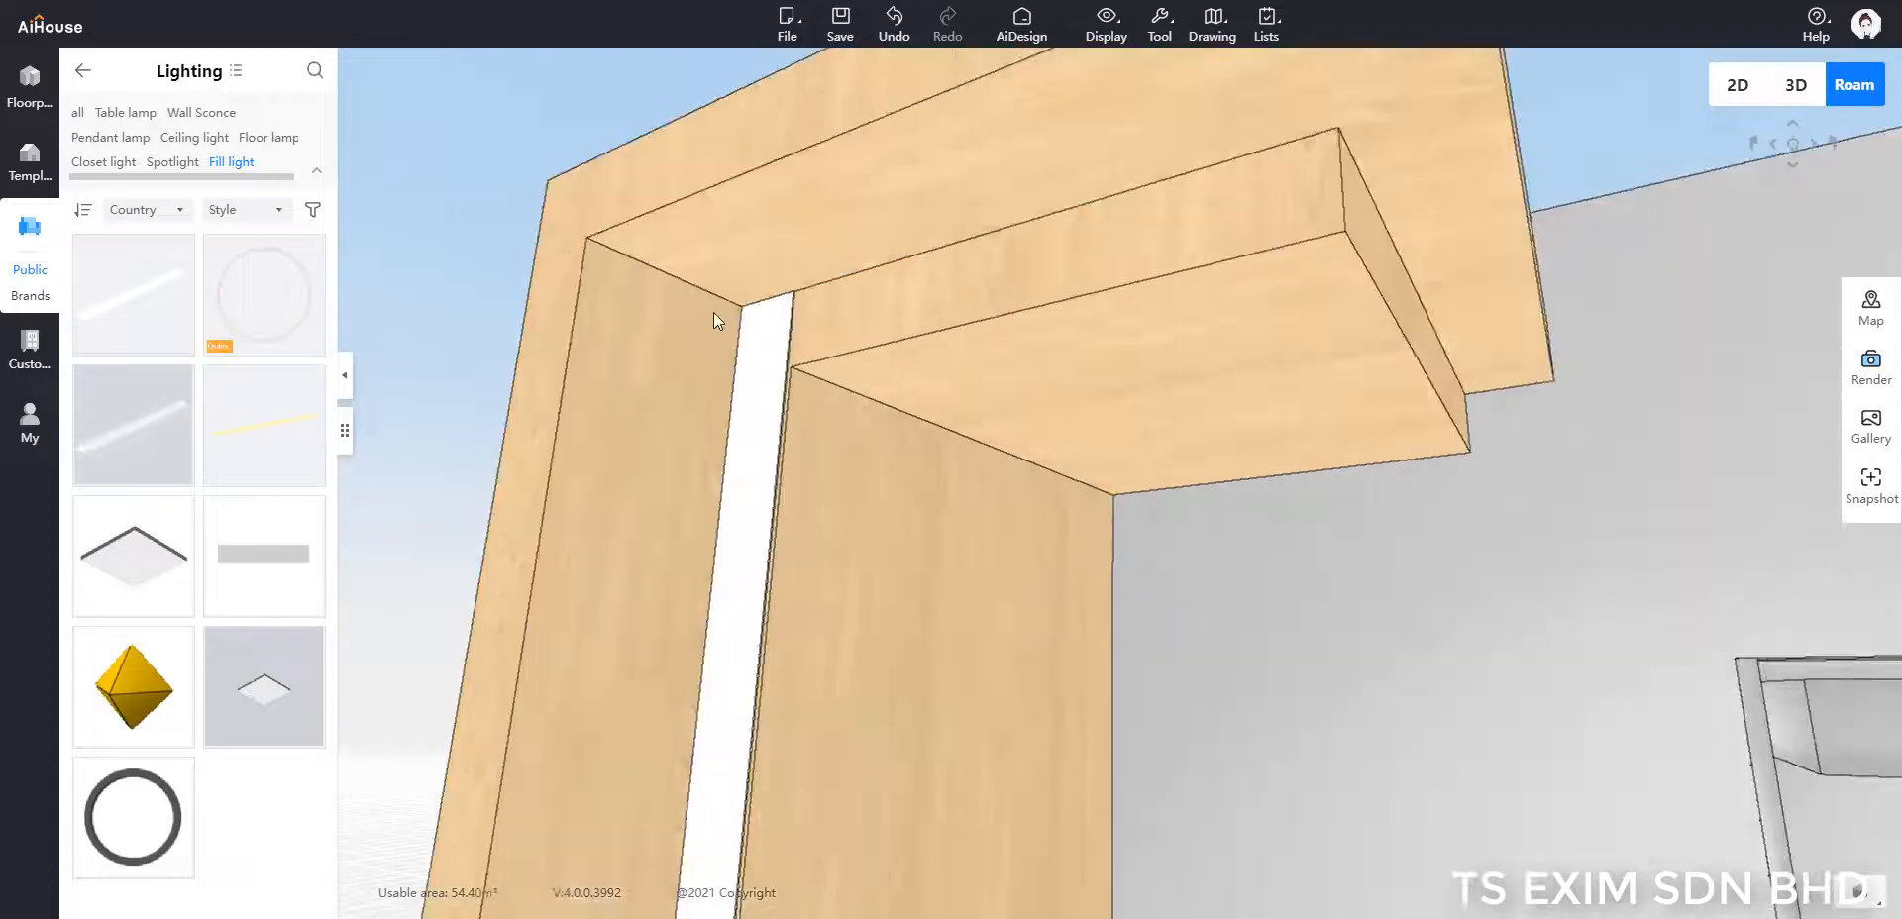
{"action": "scroll", "coordinate": [799, 353], "scroll_direction": "down", "scroll_amount": 2}
{"action": "left_click", "coordinate": [855, 375]}
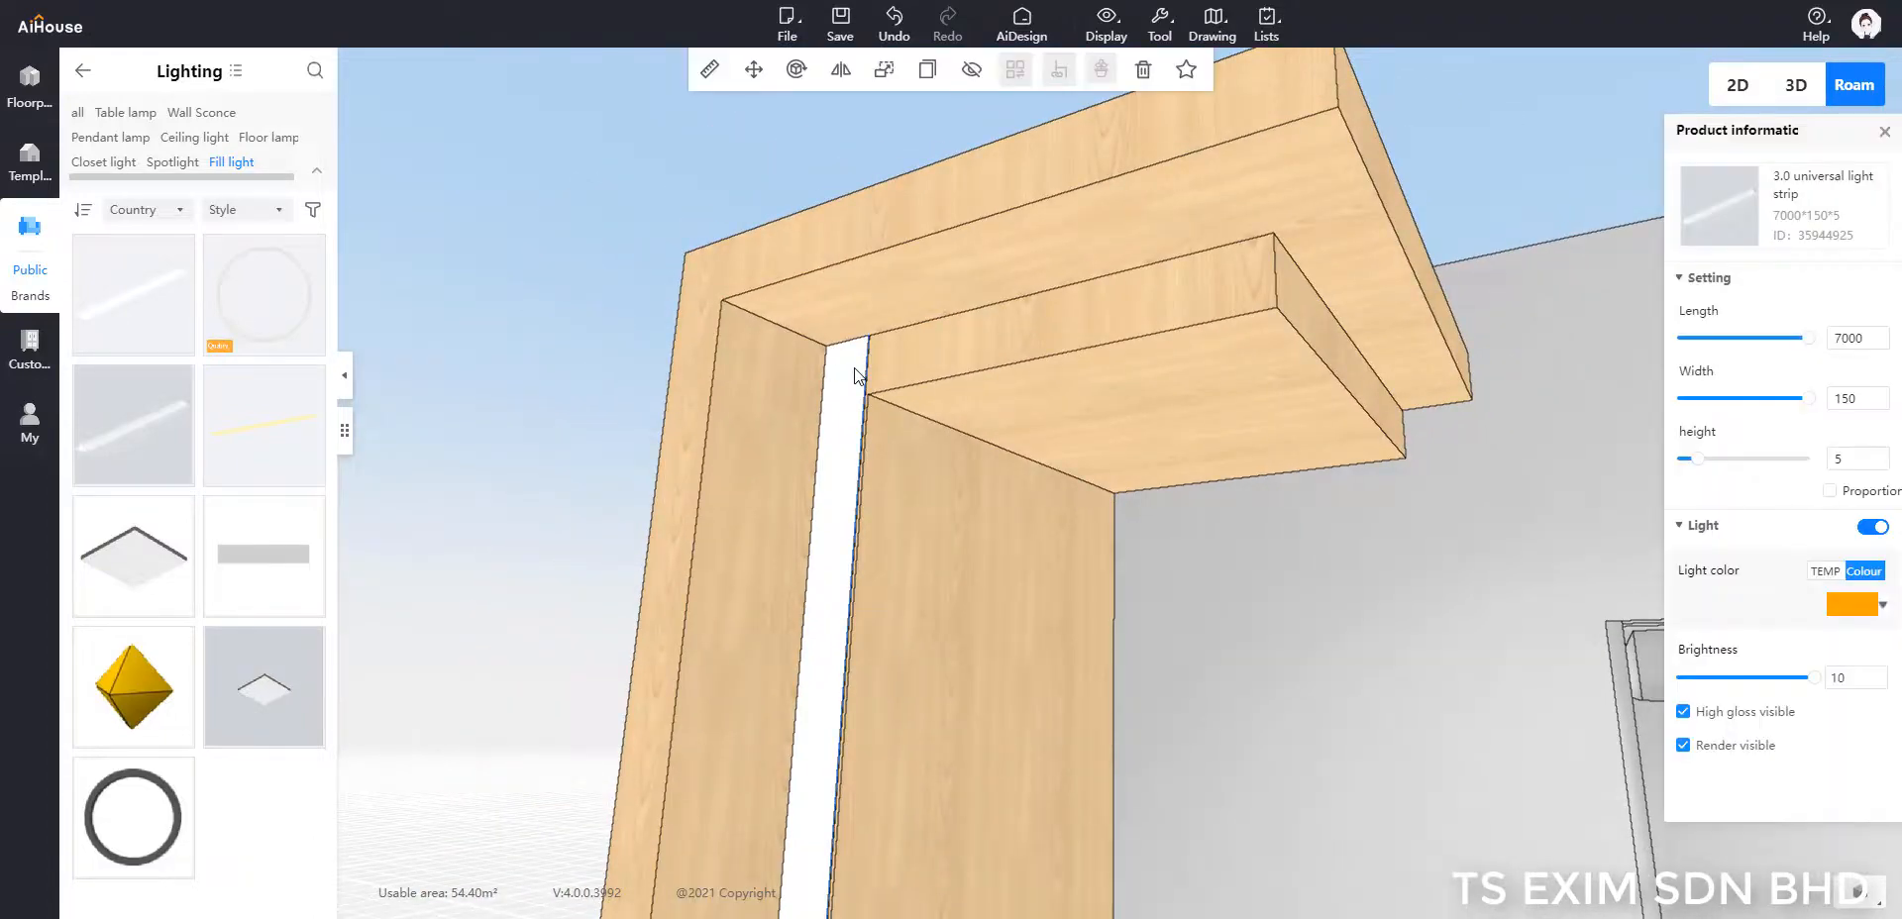
{"action": "scroll", "coordinate": [878, 496], "scroll_direction": "down", "scroll_amount": 4}
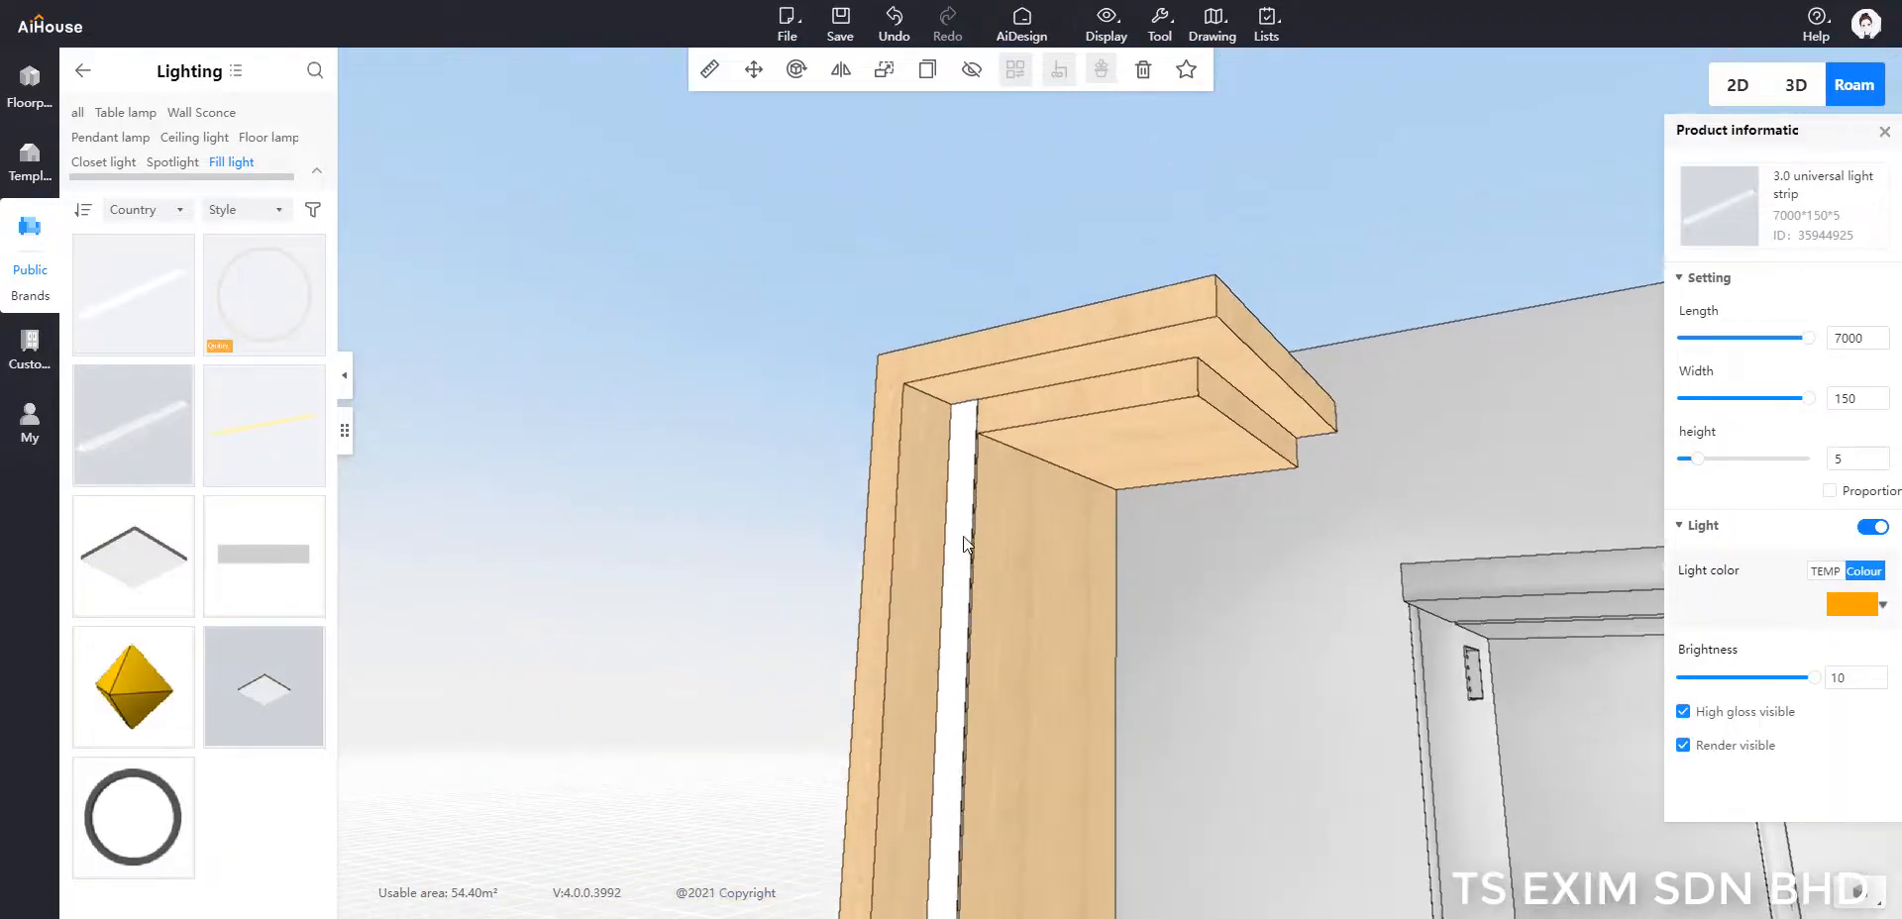
{"action": "left_click_drag", "start_coordinate": [757, 568], "coordinate": [1062, 689]}
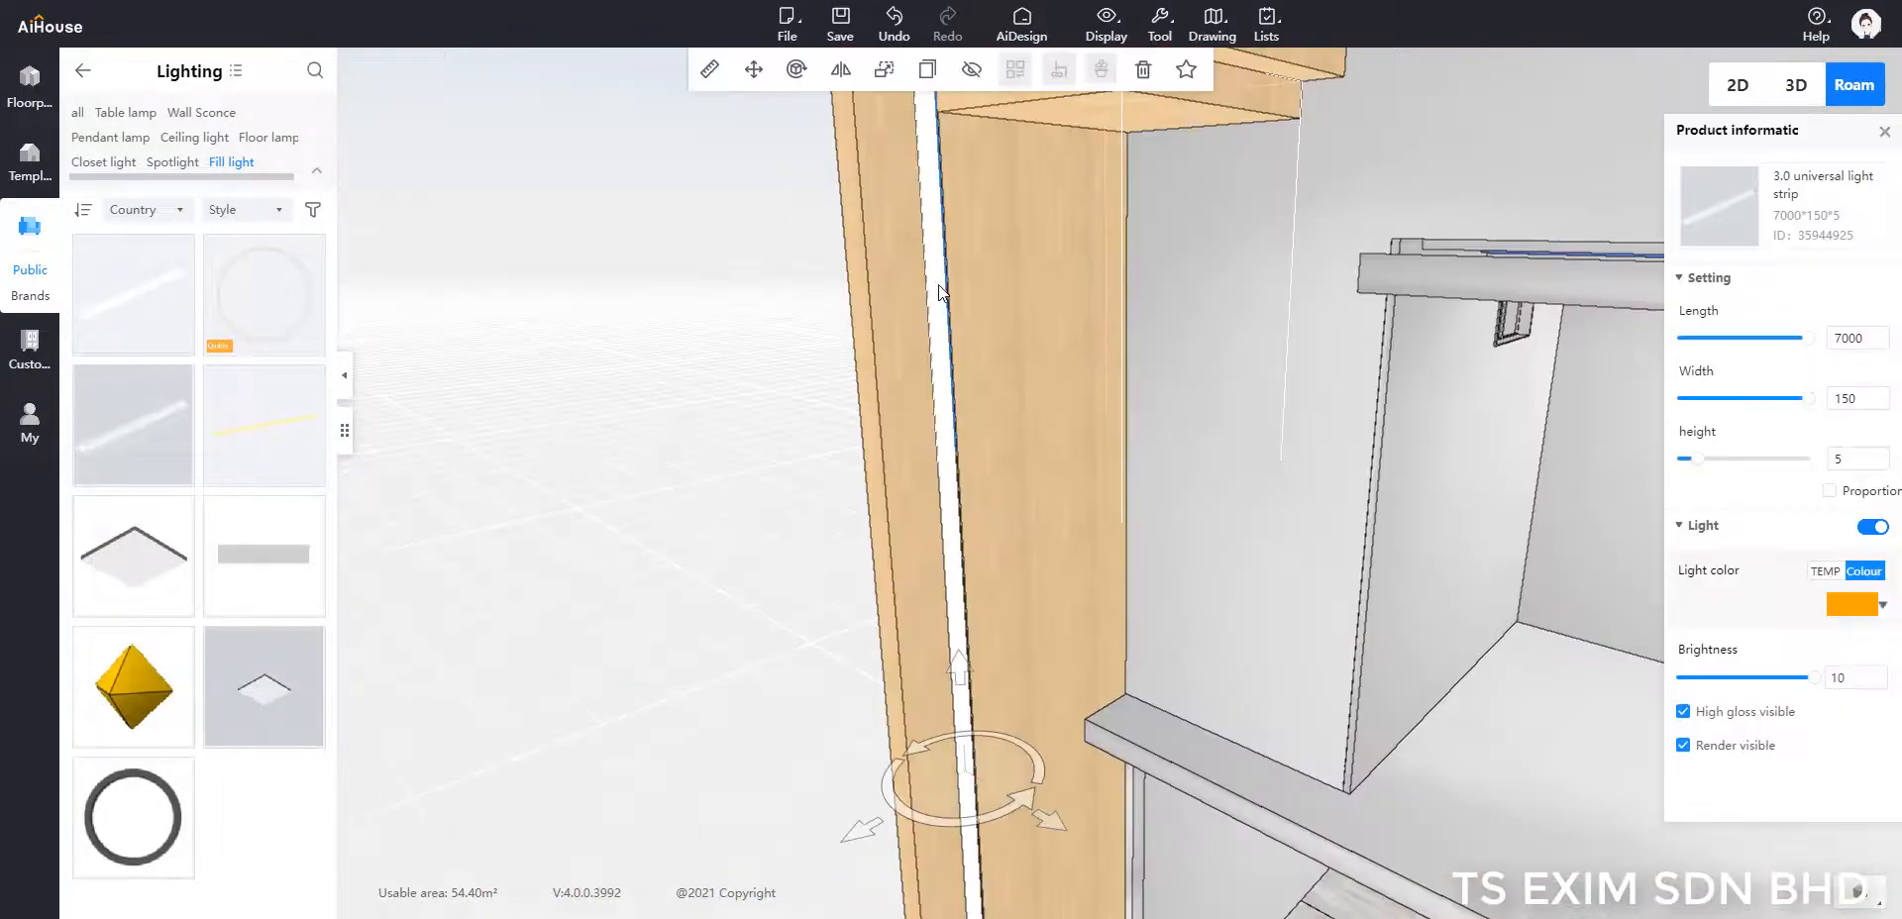
{"action": "left_click_drag", "start_coordinate": [1043, 819], "coordinate": [1105, 846]}
{"action": "left_click", "coordinate": [727, 664]}
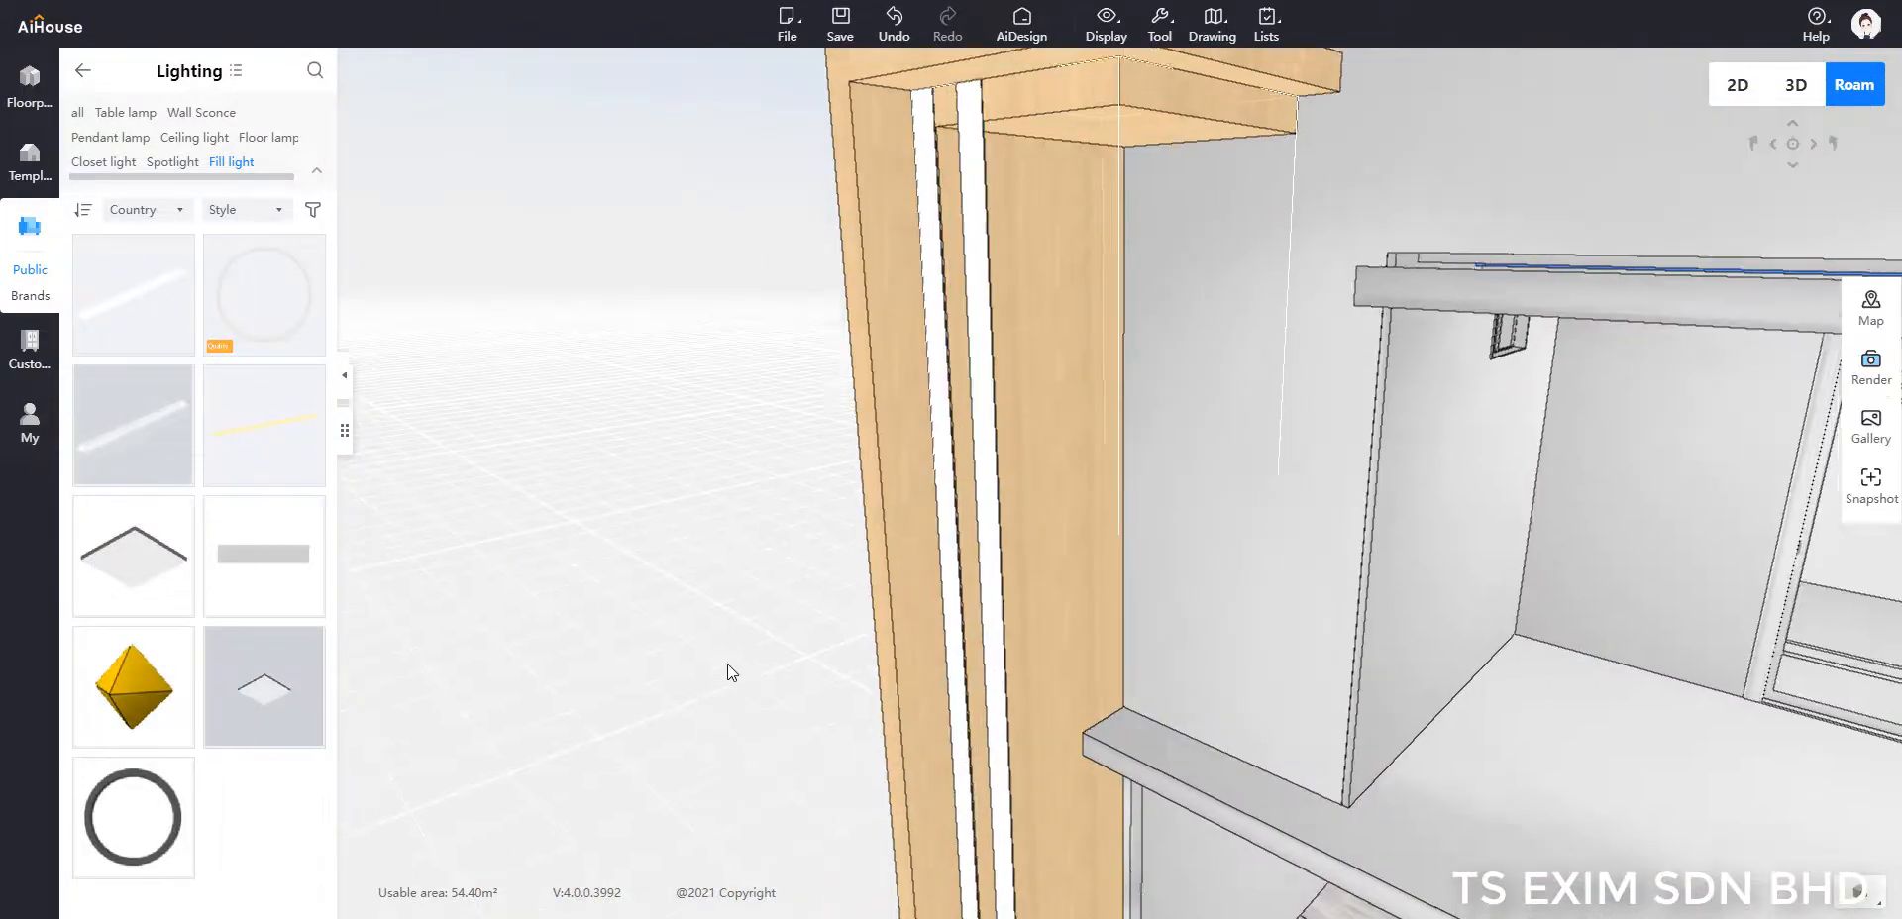
Step: Rotate the copied light strip from upright to horizontal across the front of the house
{"action": "left_click_drag", "start_coordinate": [728, 664], "coordinate": [729, 505]}
{"action": "left_click", "coordinate": [982, 334]}
{"action": "scroll", "coordinate": [1100, 513], "scroll_direction": "down", "scroll_amount": 1}
{"action": "left_click_drag", "start_coordinate": [1090, 526], "coordinate": [1185, 533]}
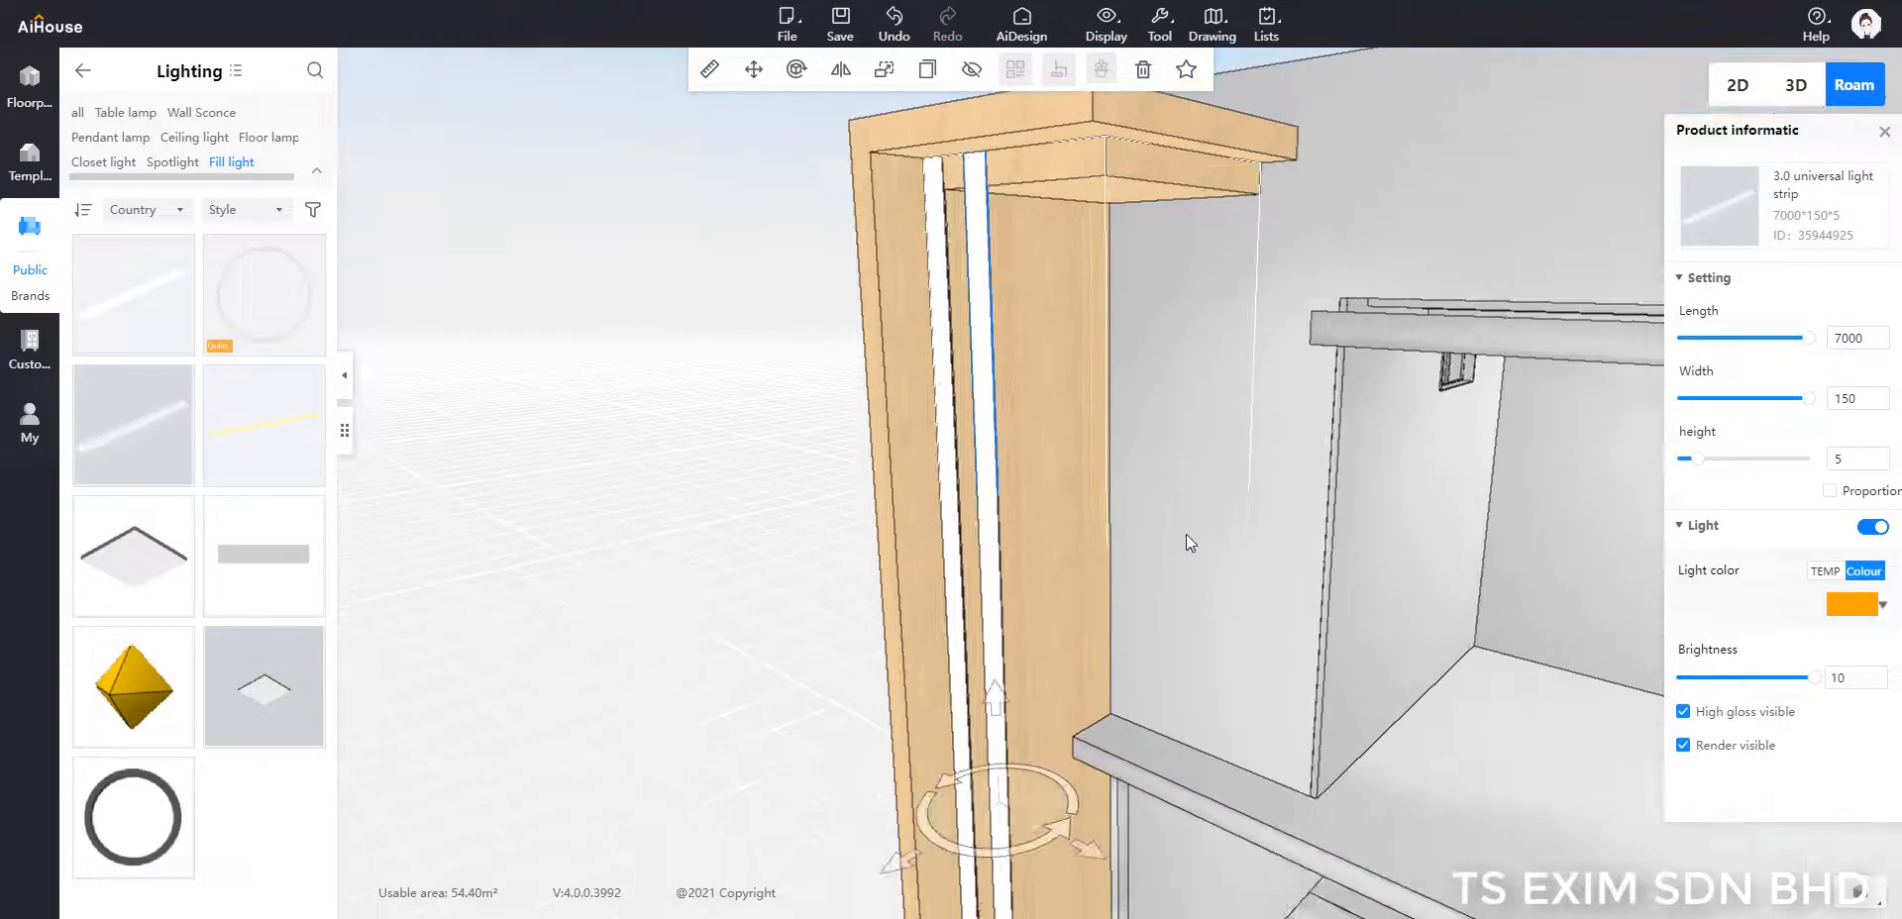
{"action": "key", "text": "r"}
{"action": "left_click_drag", "start_coordinate": [1011, 750], "coordinate": [1282, 564]}
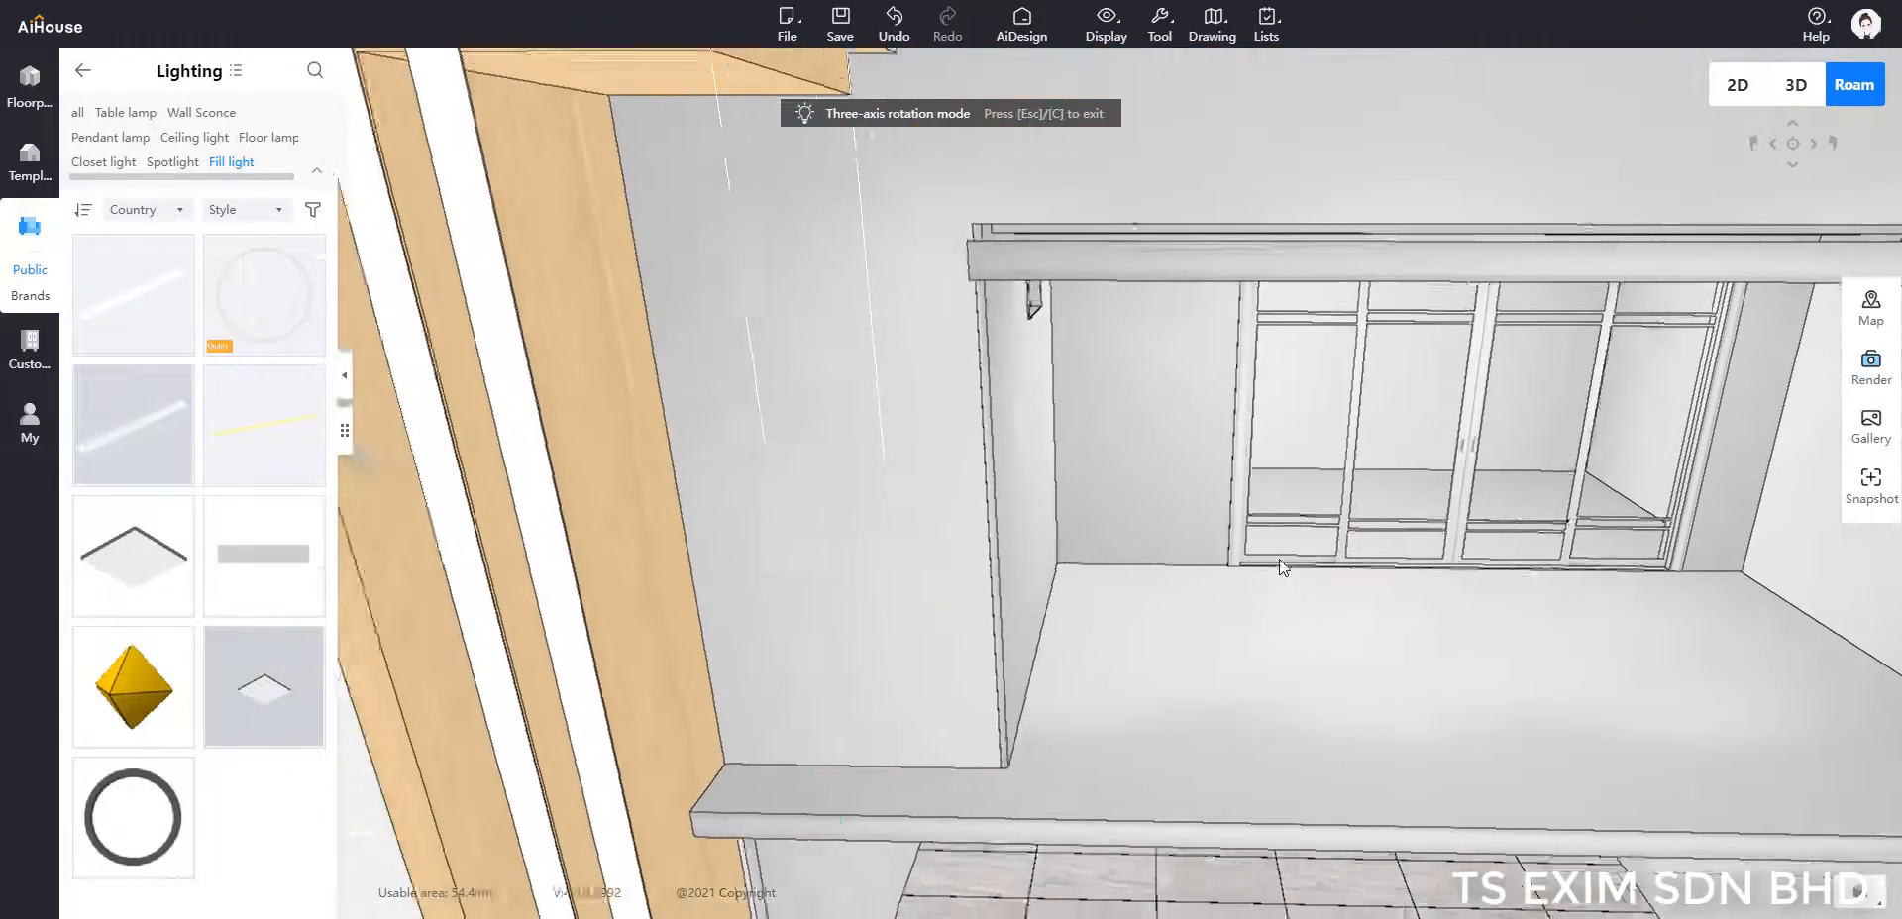
{"action": "scroll", "coordinate": [1282, 563], "scroll_direction": "down", "scroll_amount": 1}
{"action": "left_click", "coordinate": [852, 344]}
{"action": "left_click_drag", "start_coordinate": [978, 771], "coordinate": [977, 838]}
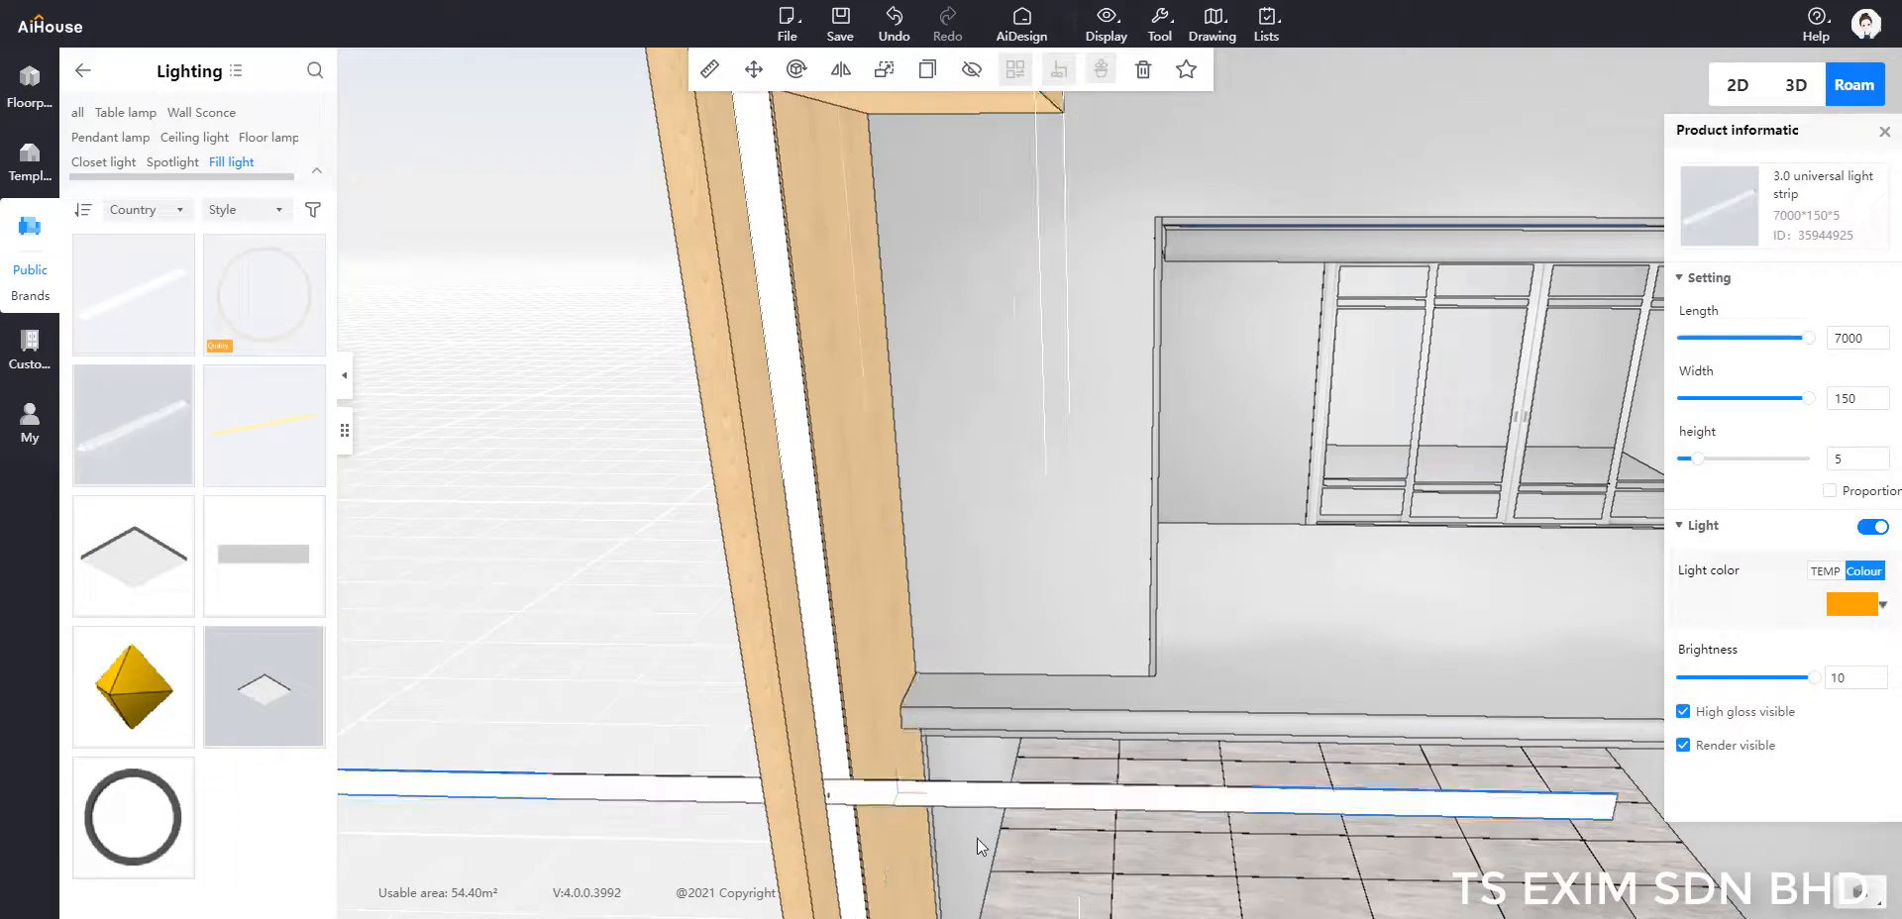
Step: Set the length of the copied horizontal light strip to 1500
{"action": "left_click", "coordinate": [994, 817]}
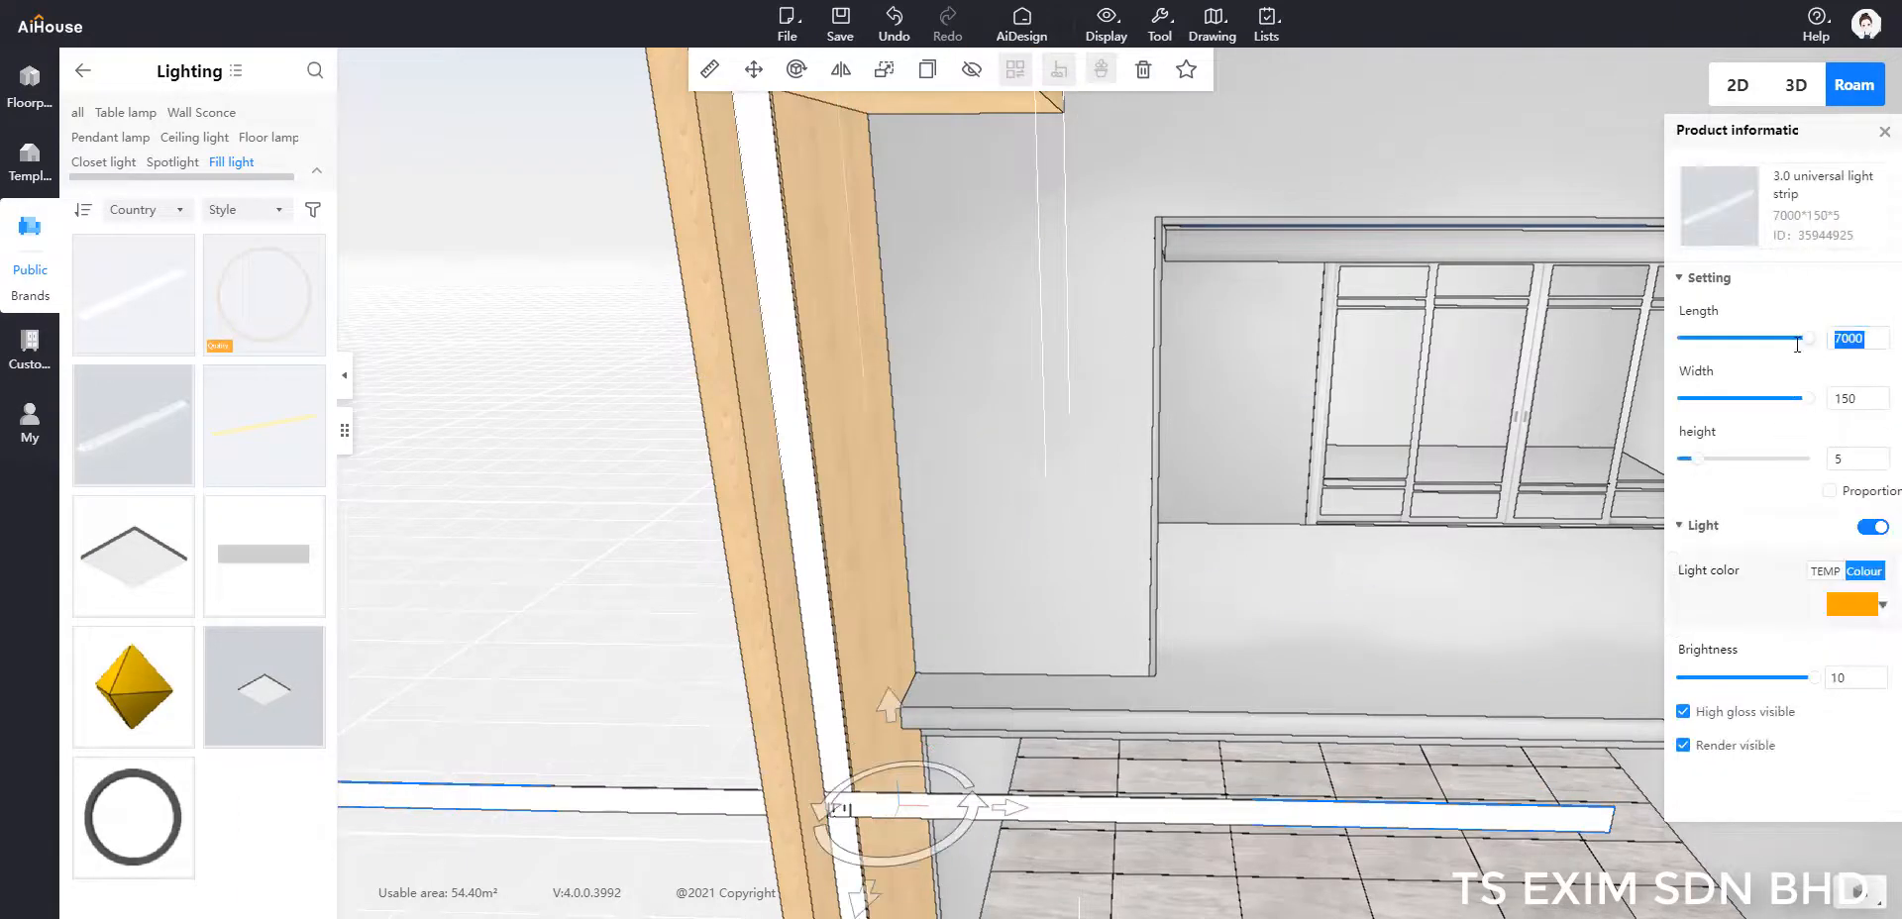
{"action": "key", "text": "Return"}
{"action": "type", "text": "1"}
{"action": "key", "text": "Return"}
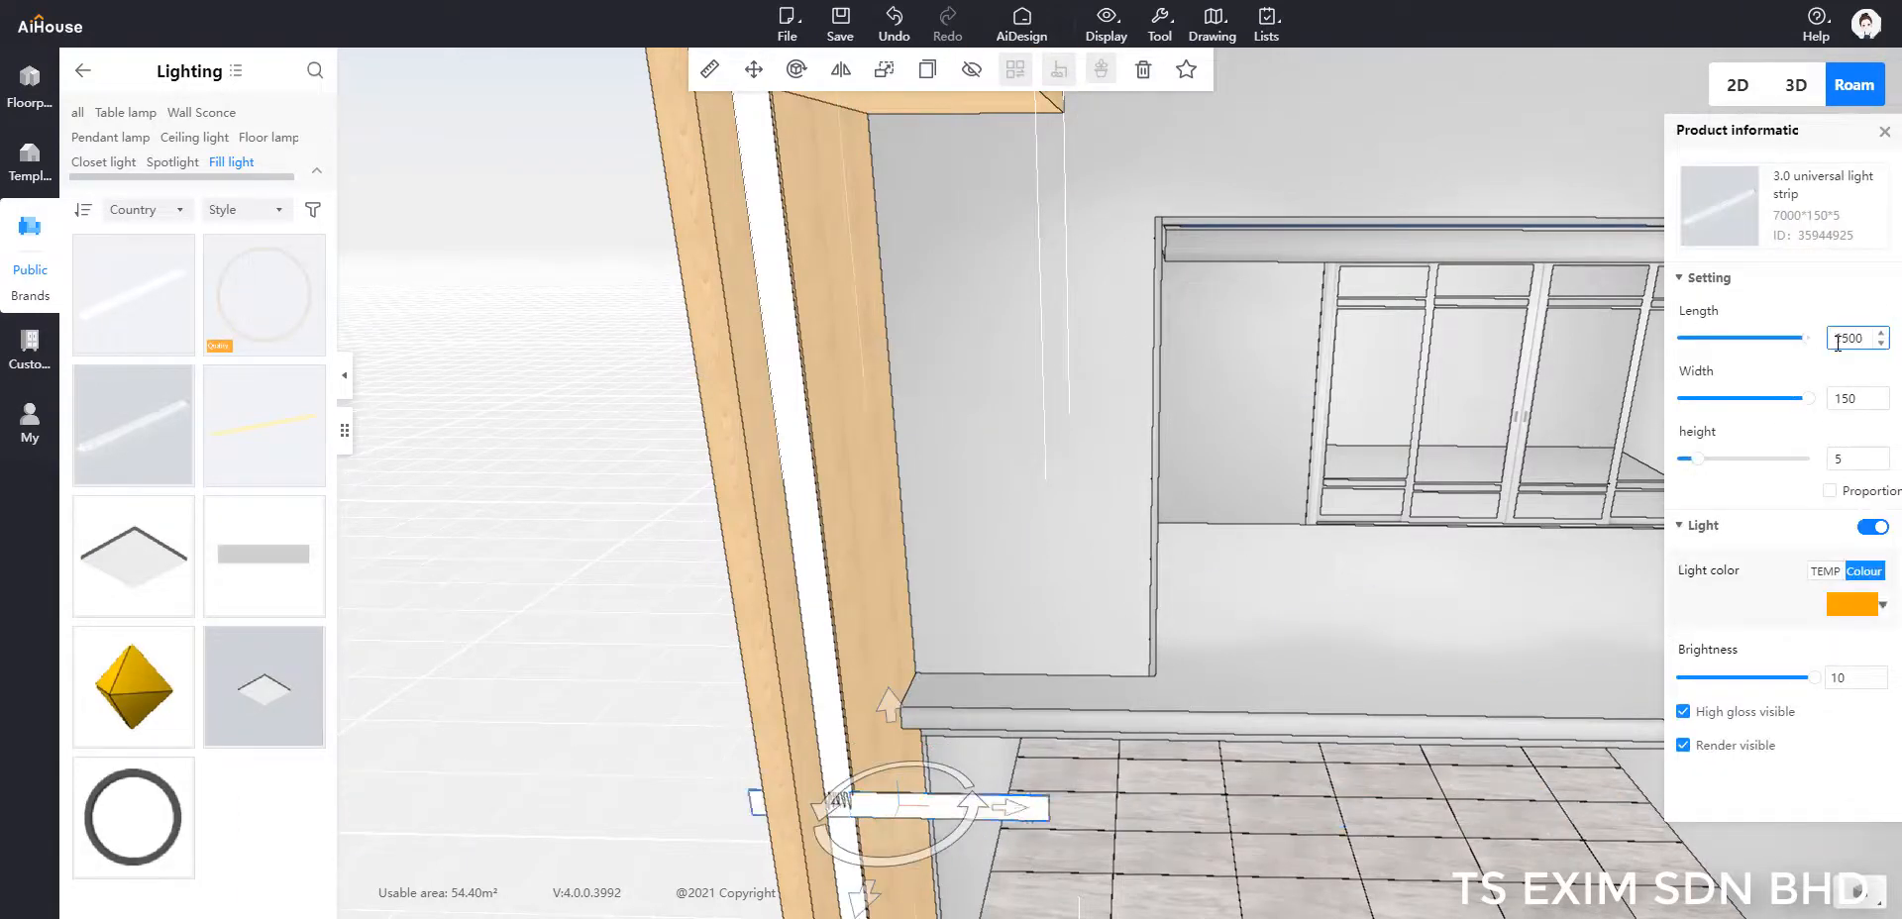
Step: Raise the horizontal light strip up the column into the recess directly beneath the frame's top slab
{"action": "left_click_drag", "start_coordinate": [883, 718], "coordinate": [833, 137]}
{"action": "left_click_drag", "start_coordinate": [584, 555], "coordinate": [561, 678]}
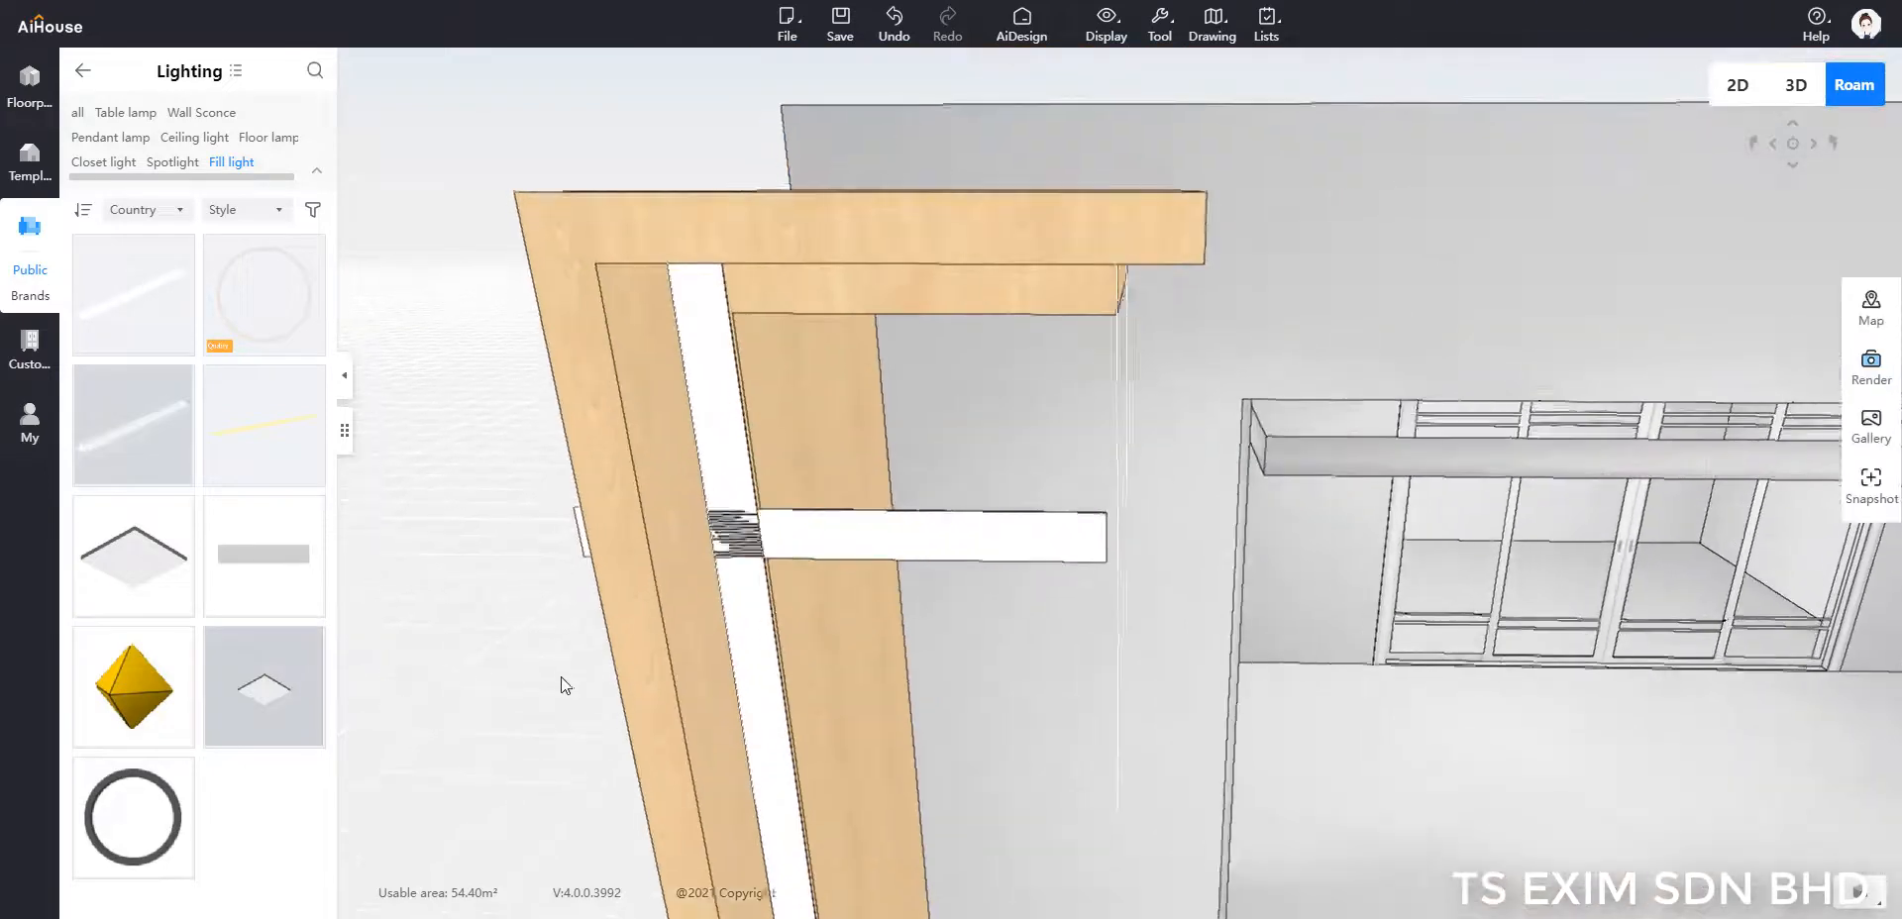
{"action": "left_click", "coordinate": [864, 543]}
{"action": "left_click_drag", "start_coordinate": [841, 436], "coordinate": [897, 156]}
{"action": "left_click_drag", "start_coordinate": [1012, 602], "coordinate": [995, 486]}
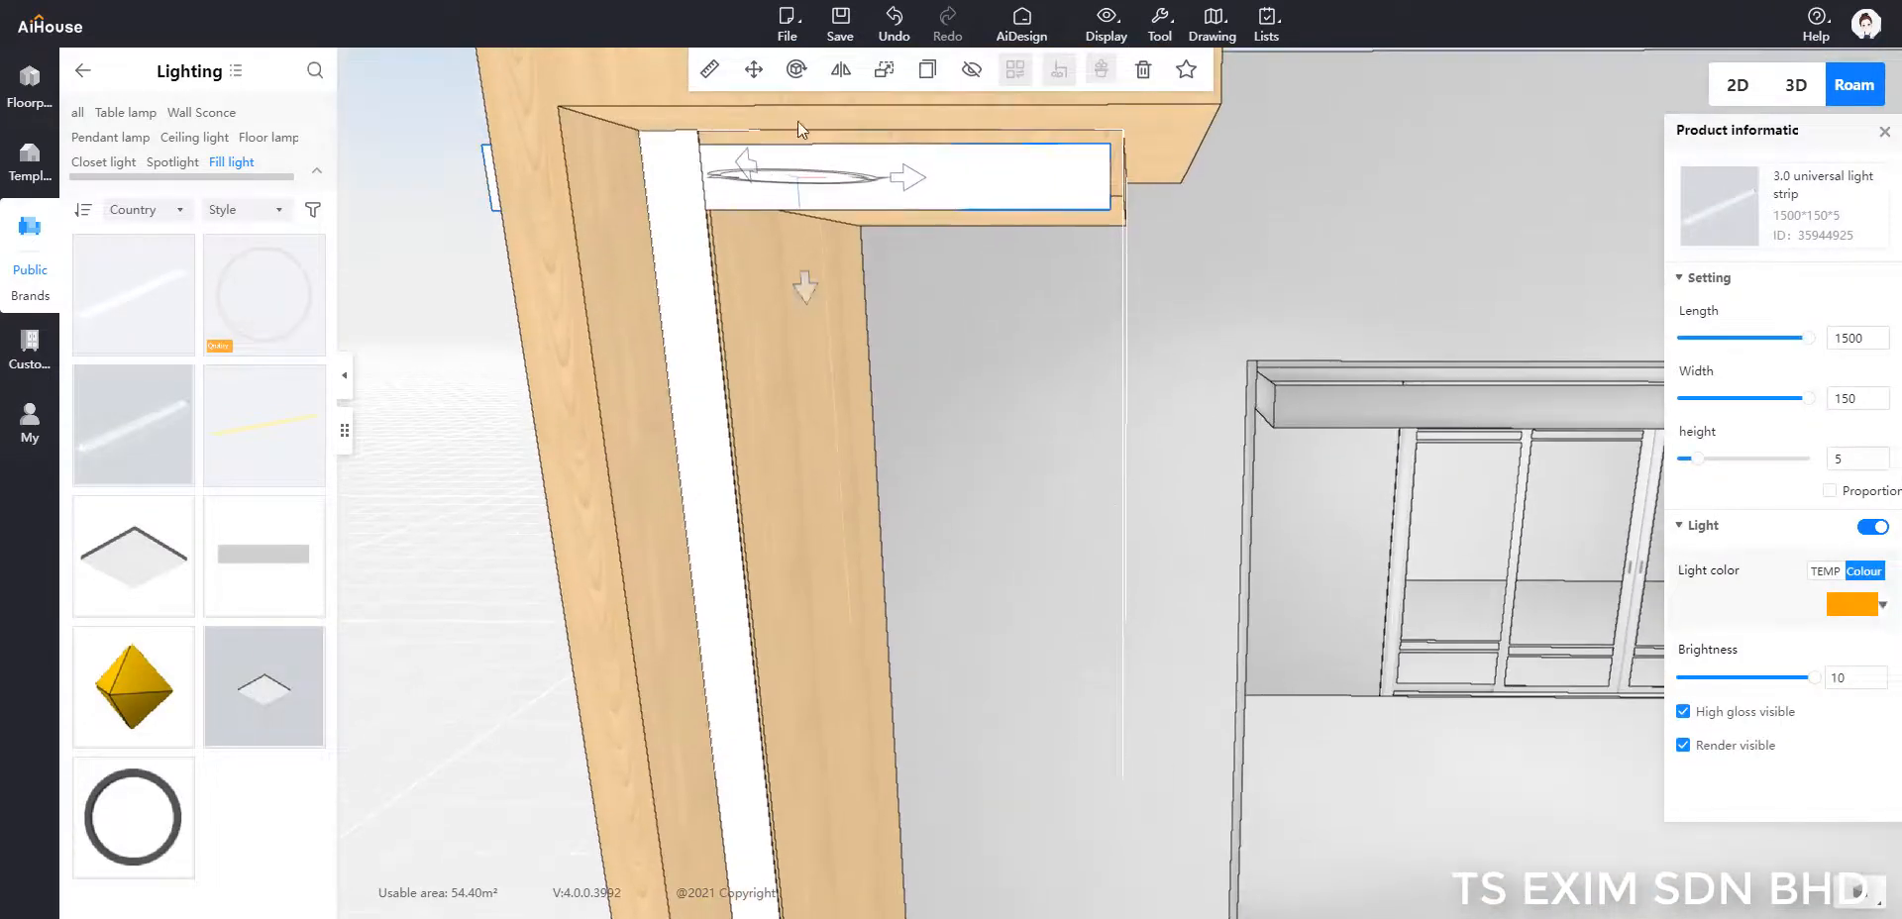
{"action": "mouse_move", "coordinate": [805, 279]}
{"action": "left_mouse_down"}
{"action": "mouse_move", "coordinate": [836, 264]}
{"action": "mouse_move", "coordinate": [811, 275]}
{"action": "left_mouse_up"}
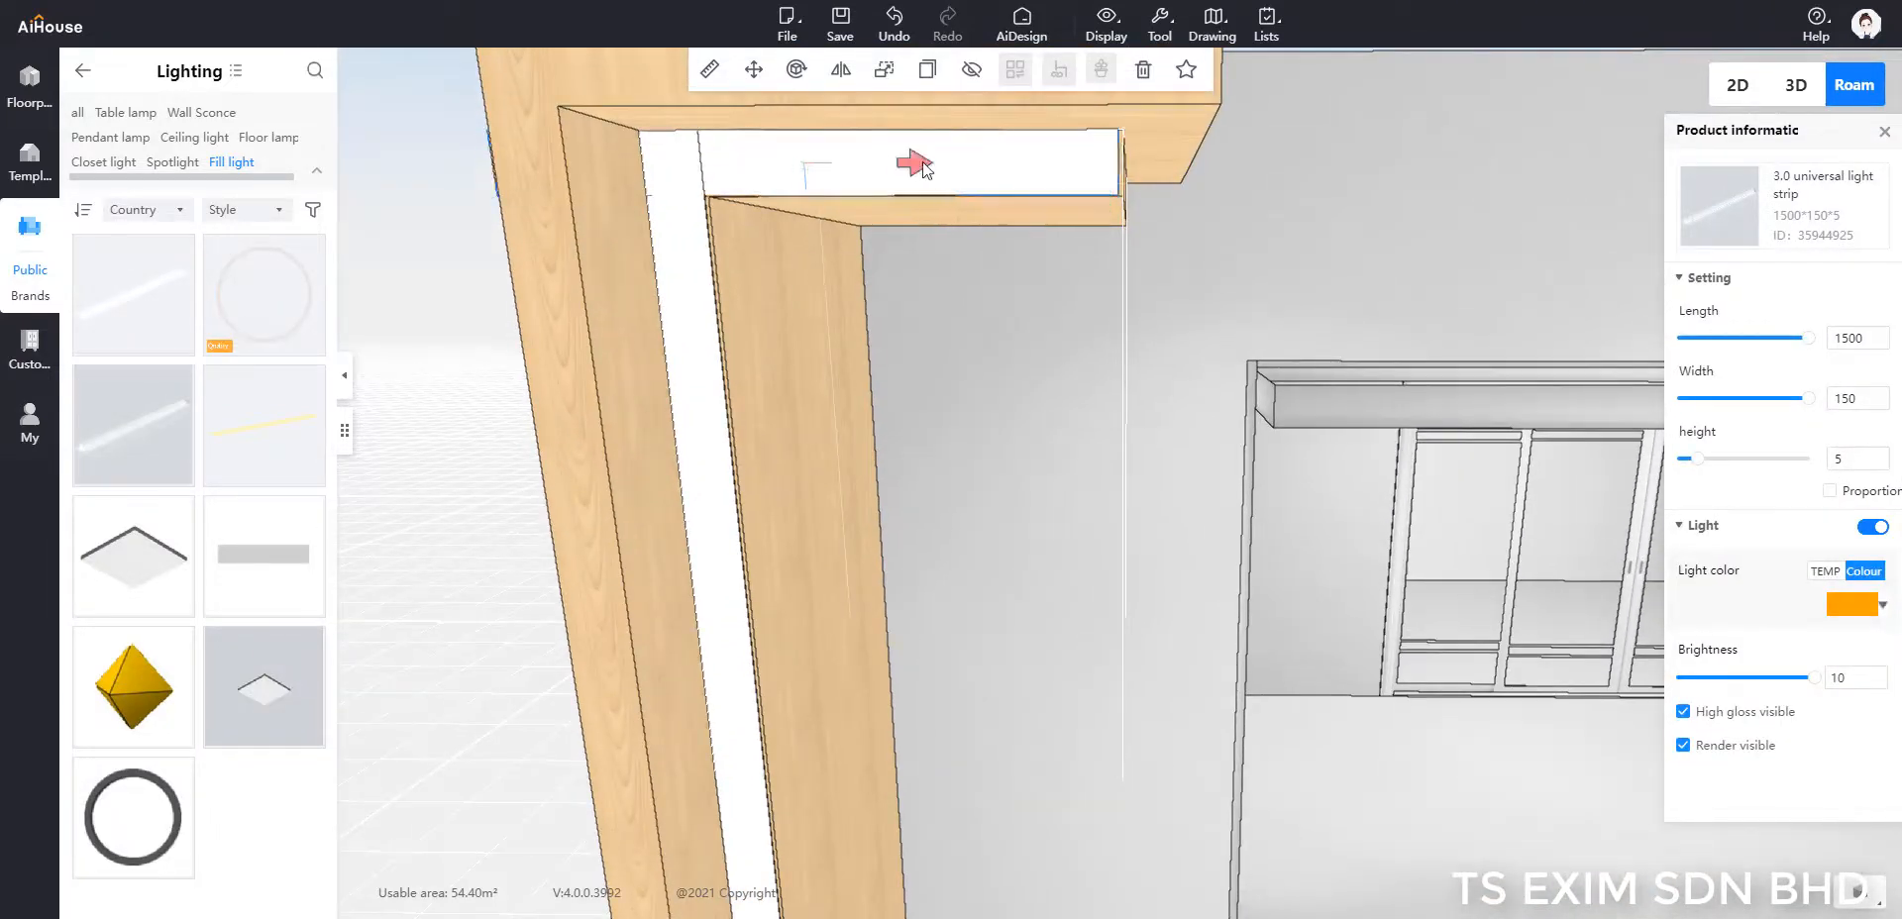
Step: Shift the horizontal light strip along the front recess so it ends at the frame's outer corner
{"action": "left_click_drag", "start_coordinate": [921, 171], "coordinate": [757, 188]}
{"action": "left_click", "coordinate": [467, 359]}
{"action": "scroll", "coordinate": [1132, 573], "scroll_direction": "down", "scroll_amount": 4}
{"action": "left_click_drag", "start_coordinate": [1132, 572], "coordinate": [743, 481]}
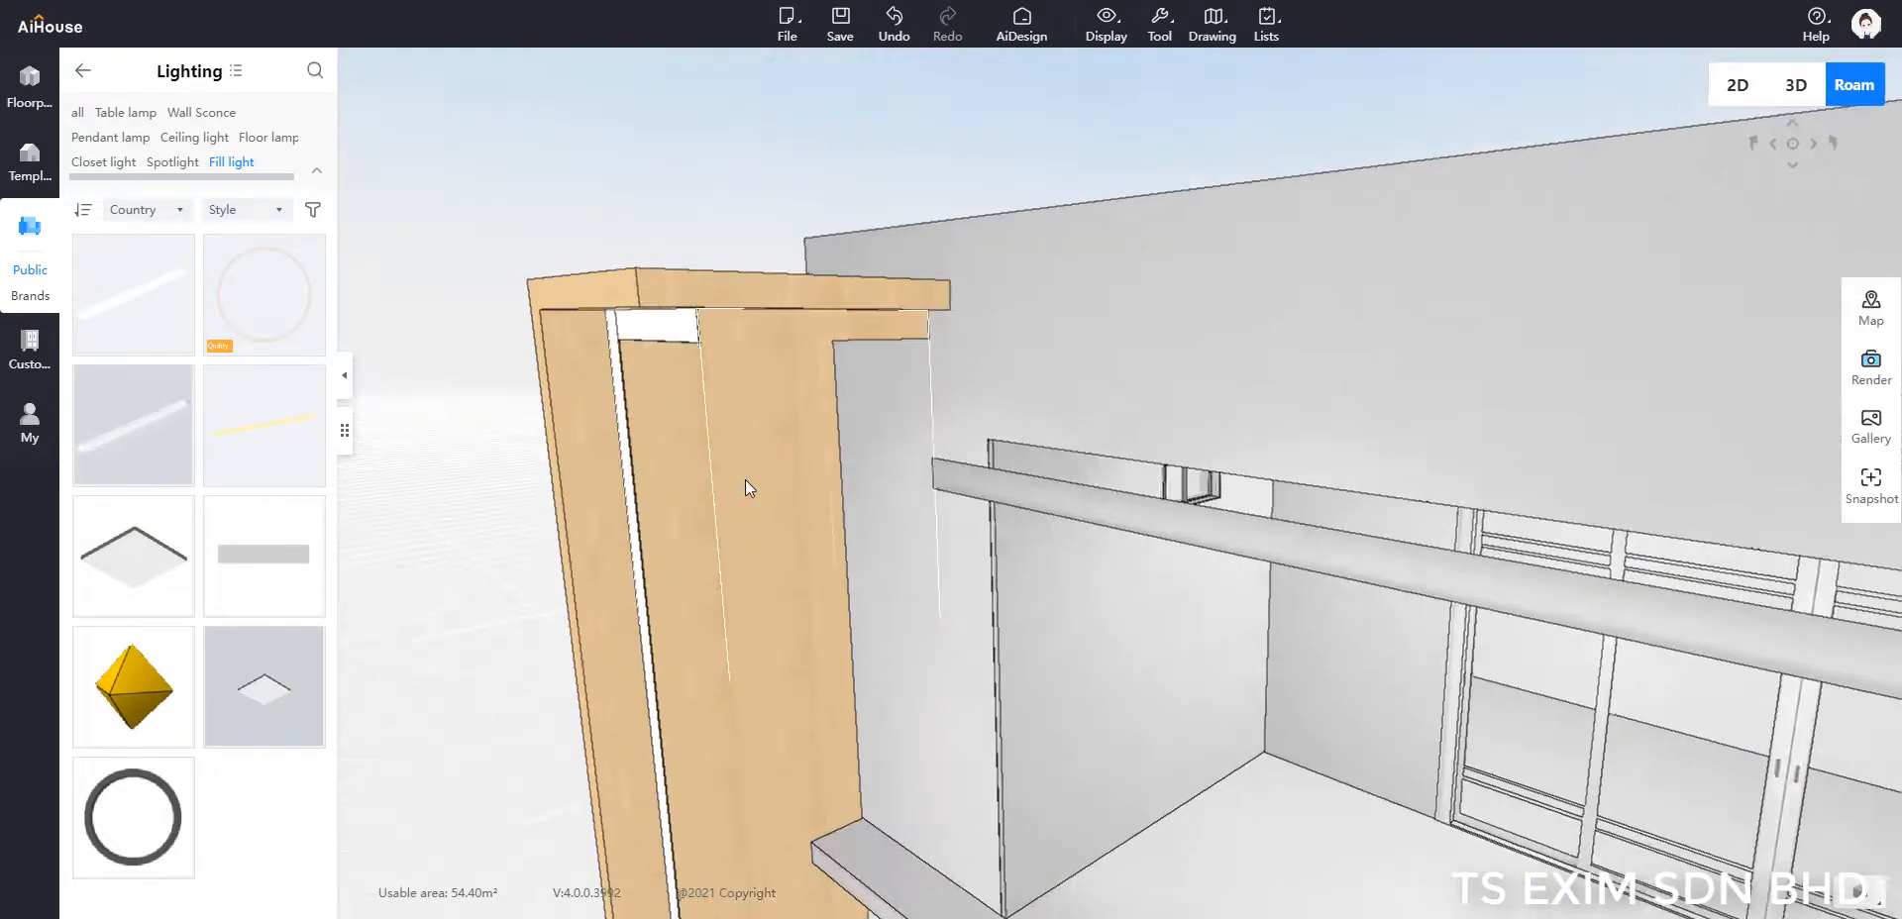
{"action": "scroll", "coordinate": [739, 482], "scroll_direction": "down", "scroll_amount": 2}
{"action": "right_click_drag", "start_coordinate": [739, 482], "coordinate": [966, 562]}
{"action": "scroll", "coordinate": [956, 435], "scroll_direction": "up", "scroll_amount": 3}
{"action": "scroll", "coordinate": [967, 198], "scroll_direction": "up", "scroll_amount": 3}
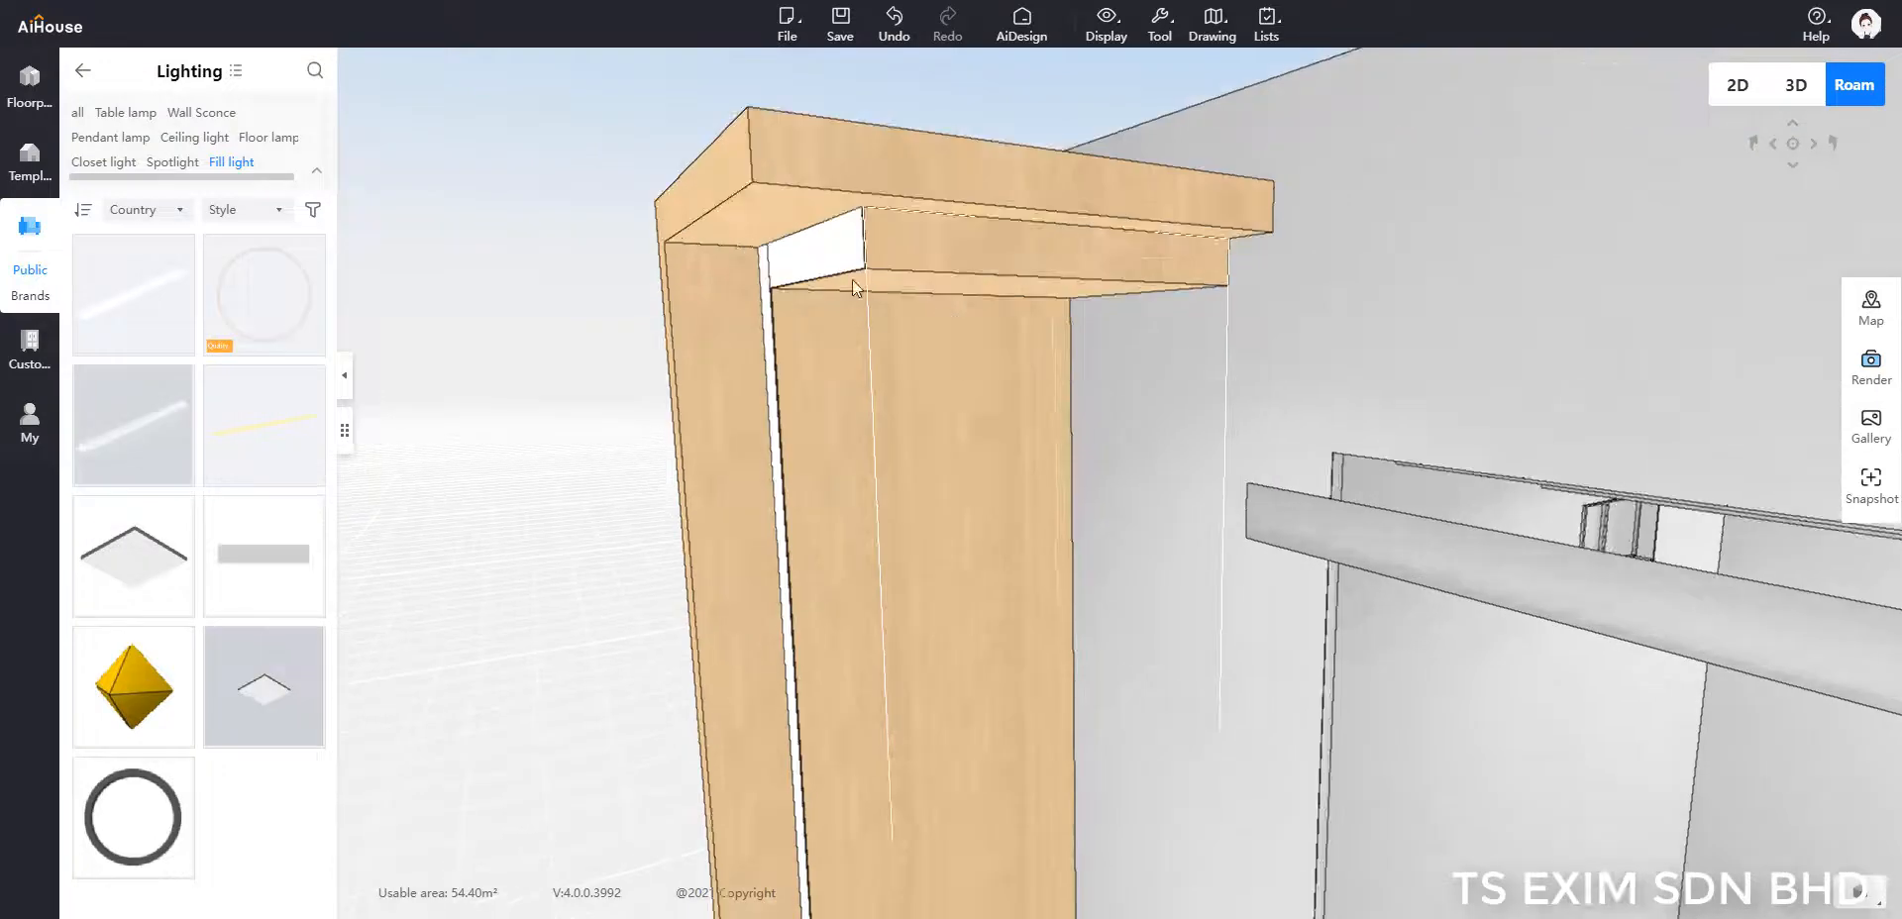
Step: Duplicate the front strip, turn the copy to run along the frame's side, and make it 1111 long
{"action": "left_click", "coordinate": [844, 256]}
{"action": "left_click_drag", "start_coordinate": [856, 255], "coordinate": [1179, 276]}
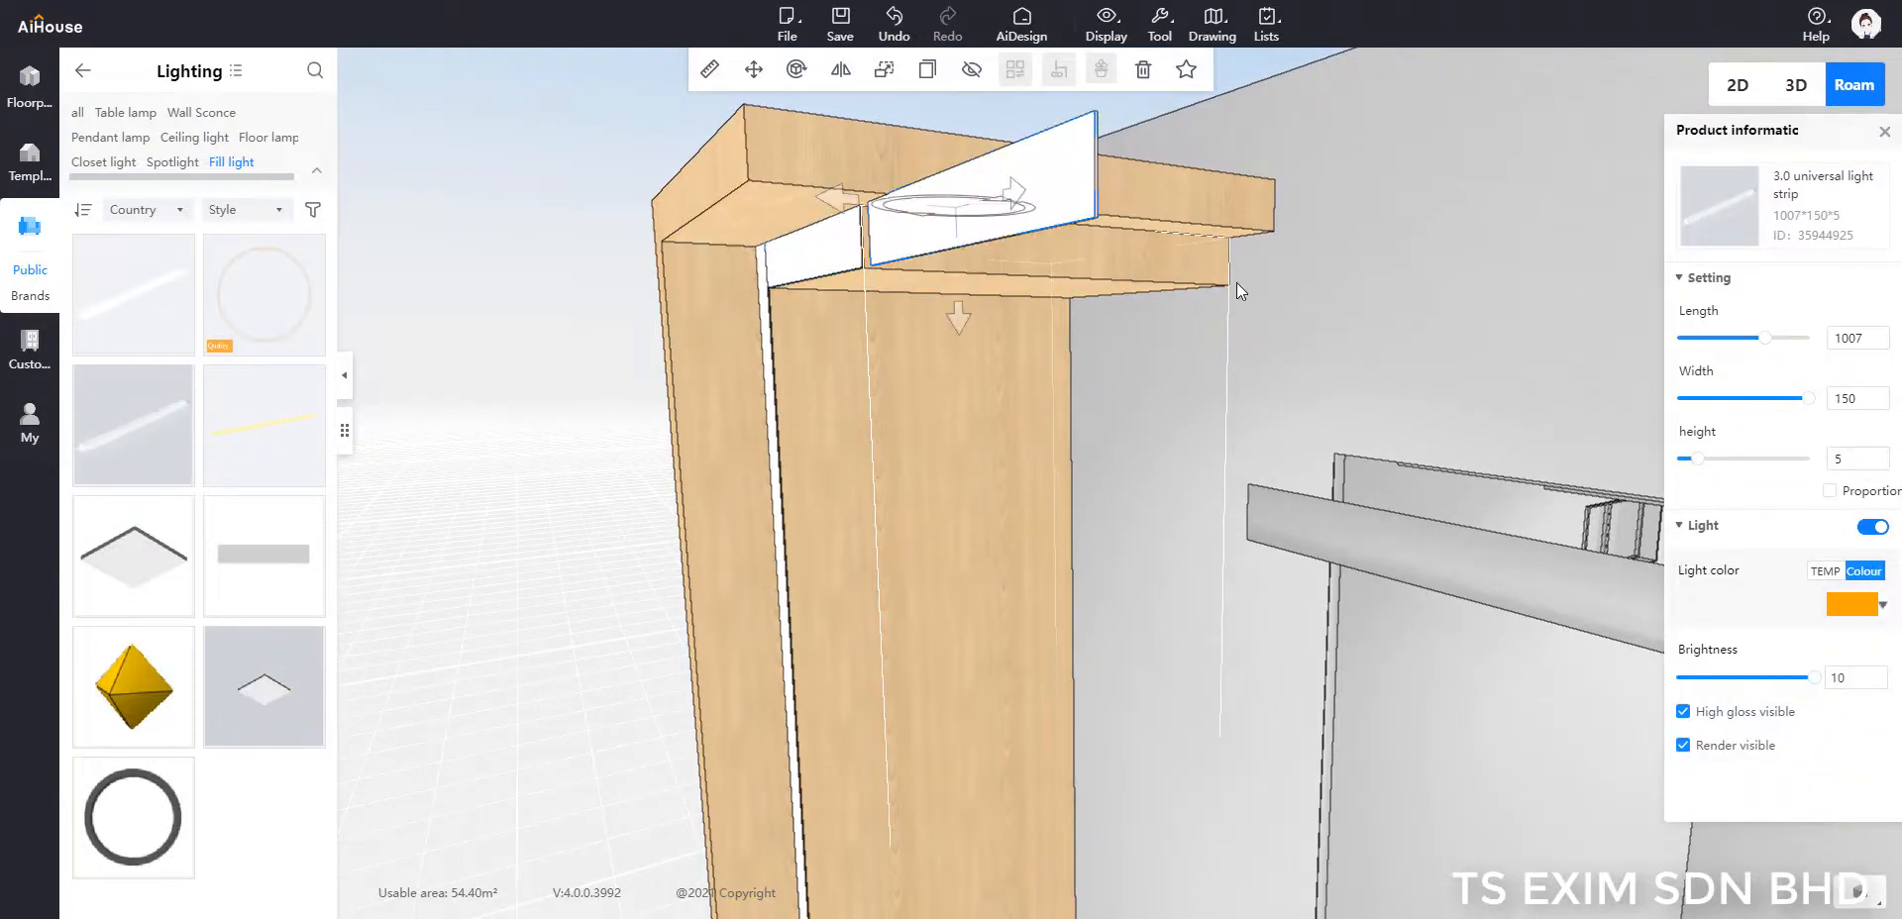
{"action": "key", "text": "q"}
{"action": "left_click_drag", "start_coordinate": [890, 714], "coordinate": [973, 706]}
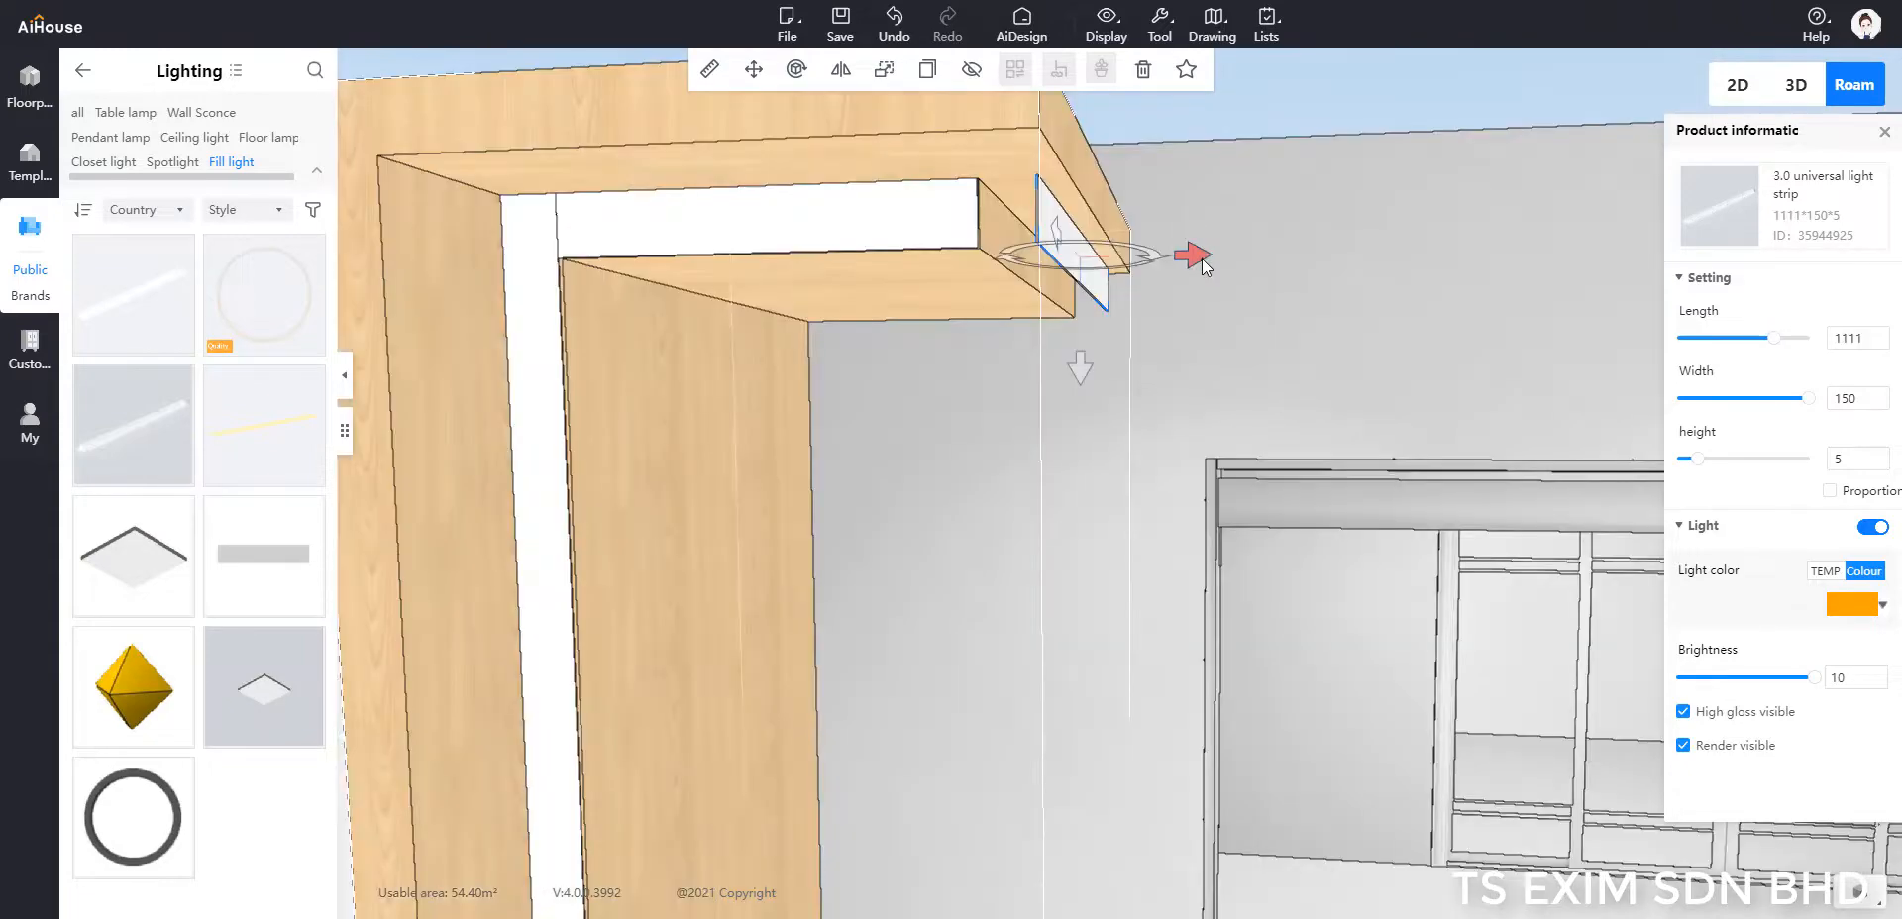
Step: Move the 1111 long light strip into the side recess beneath the frame's top slab
{"action": "left_click_drag", "start_coordinate": [1201, 260], "coordinate": [1147, 263]}
{"action": "key", "text": "s"}
{"action": "left_click", "coordinate": [1012, 497]}
{"action": "left_click_drag", "start_coordinate": [1012, 497], "coordinate": [977, 170]}
{"action": "left_click", "coordinate": [977, 170]}
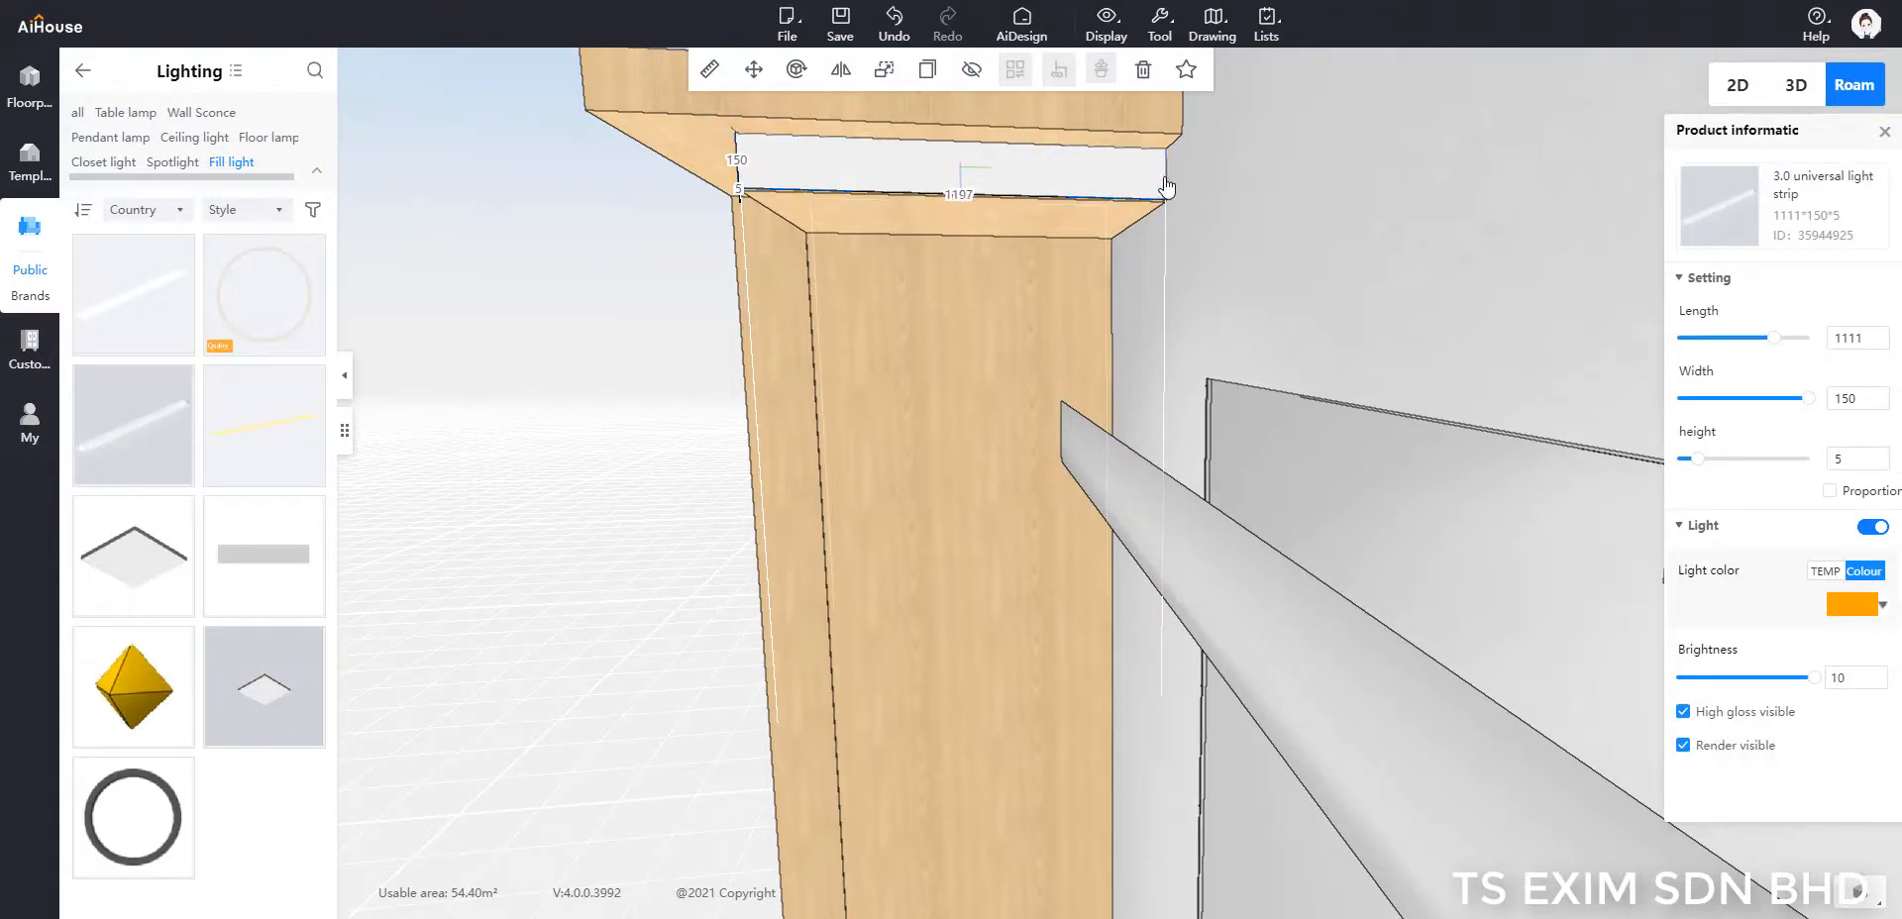
{"action": "left_click", "coordinate": [627, 401]}
{"action": "scroll", "coordinate": [1310, 372], "scroll_direction": "down", "scroll_amount": 4}
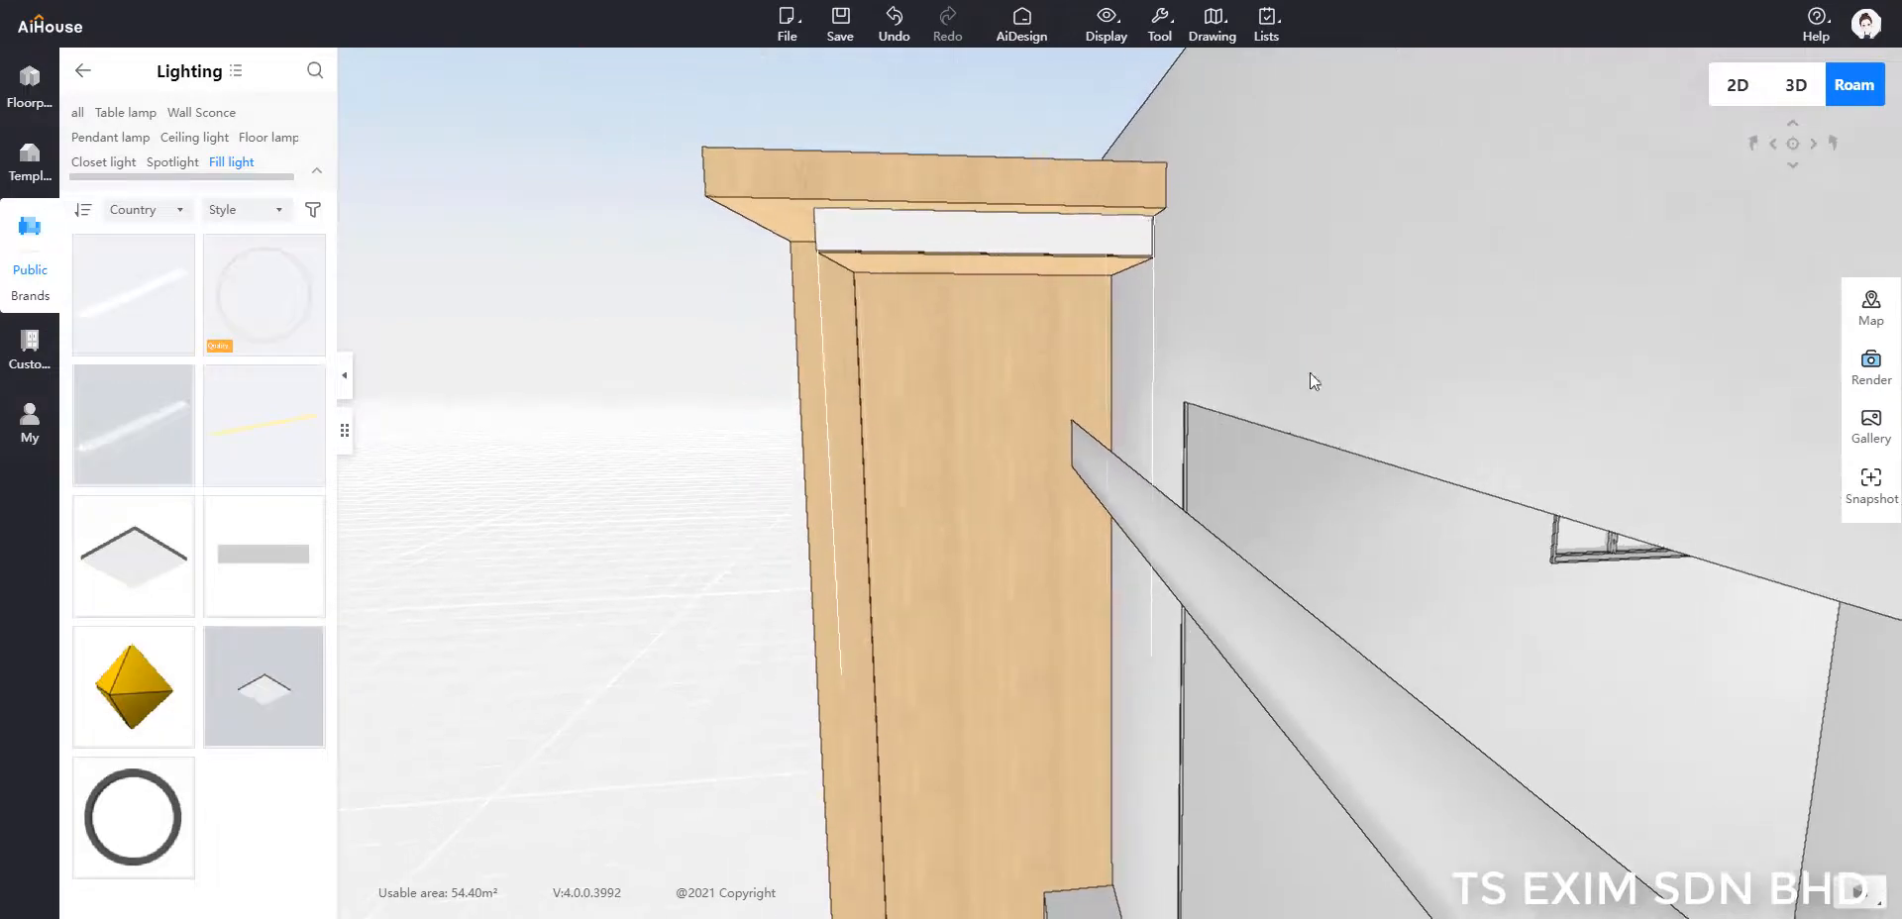
Step: Review the frame's light strips from the full house front and save the design
{"action": "left_click_drag", "start_coordinate": [1295, 371], "coordinate": [1640, 468]}
{"action": "scroll", "coordinate": [1395, 409], "scroll_direction": "down", "scroll_amount": 4}
{"action": "scroll", "coordinate": [1639, 467], "scroll_direction": "down", "scroll_amount": 3}
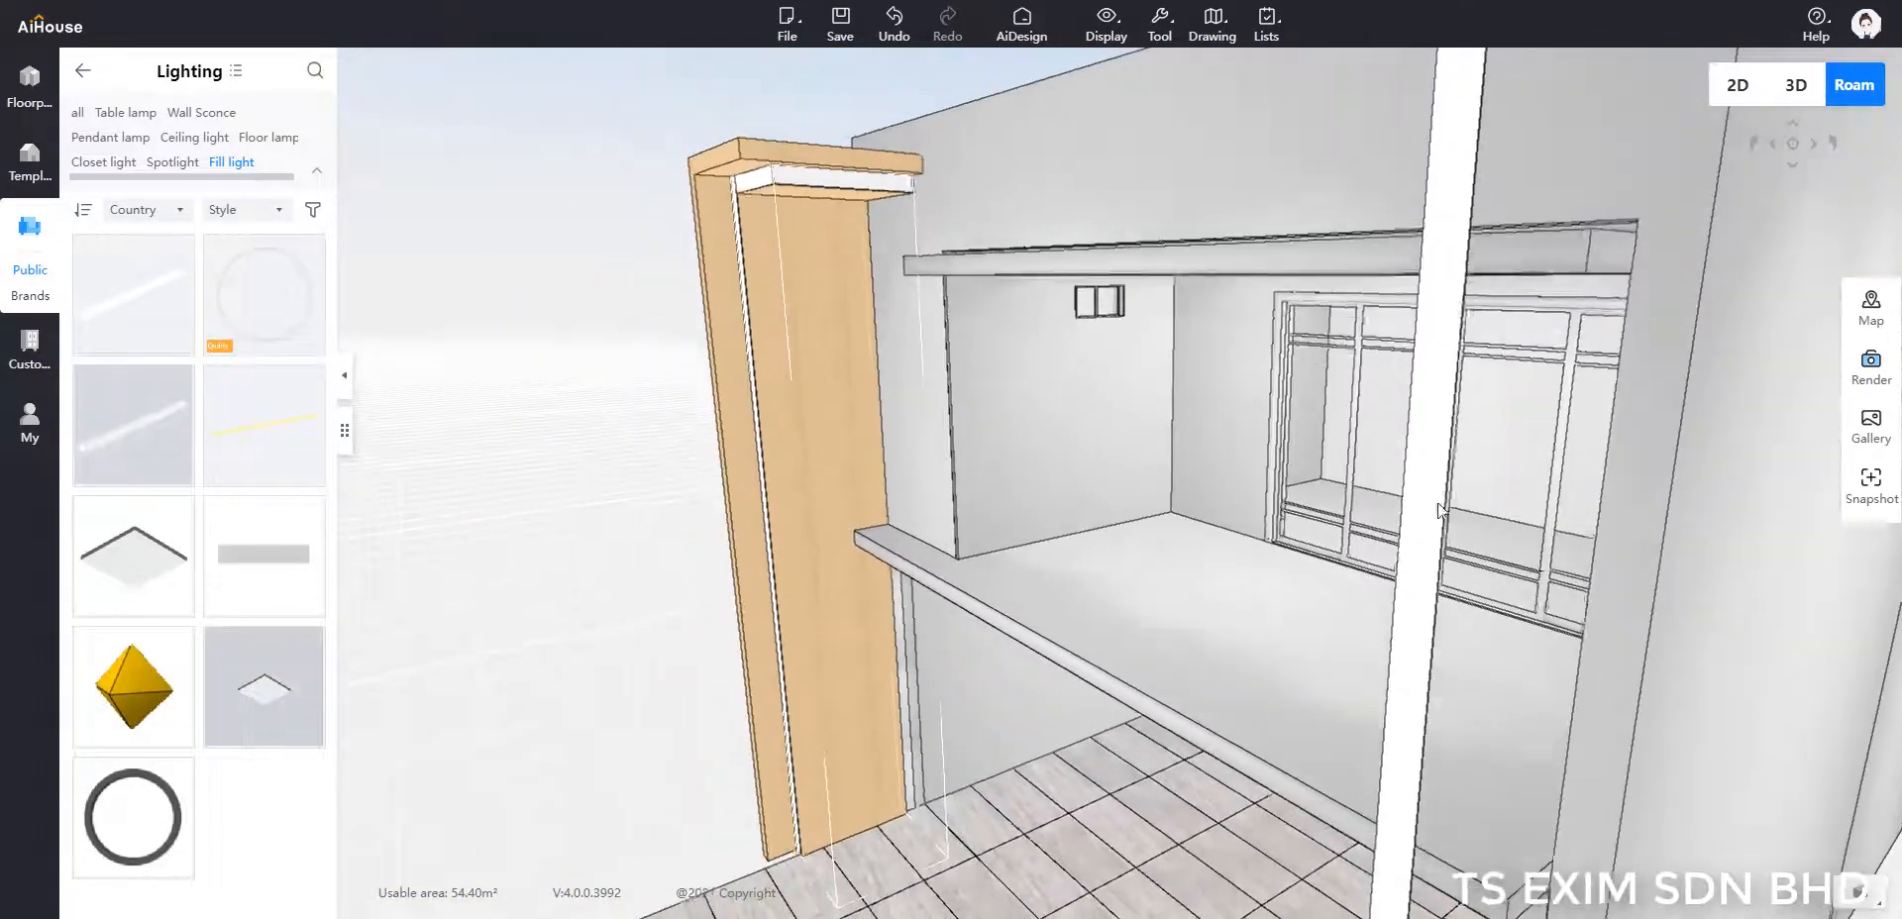
{"action": "left_click_drag", "start_coordinate": [1251, 542], "coordinate": [1625, 572]}
{"action": "scroll", "coordinate": [1414, 544], "scroll_direction": "down", "scroll_amount": 4}
{"action": "scroll", "coordinate": [1585, 664], "scroll_direction": "down", "scroll_amount": 3}
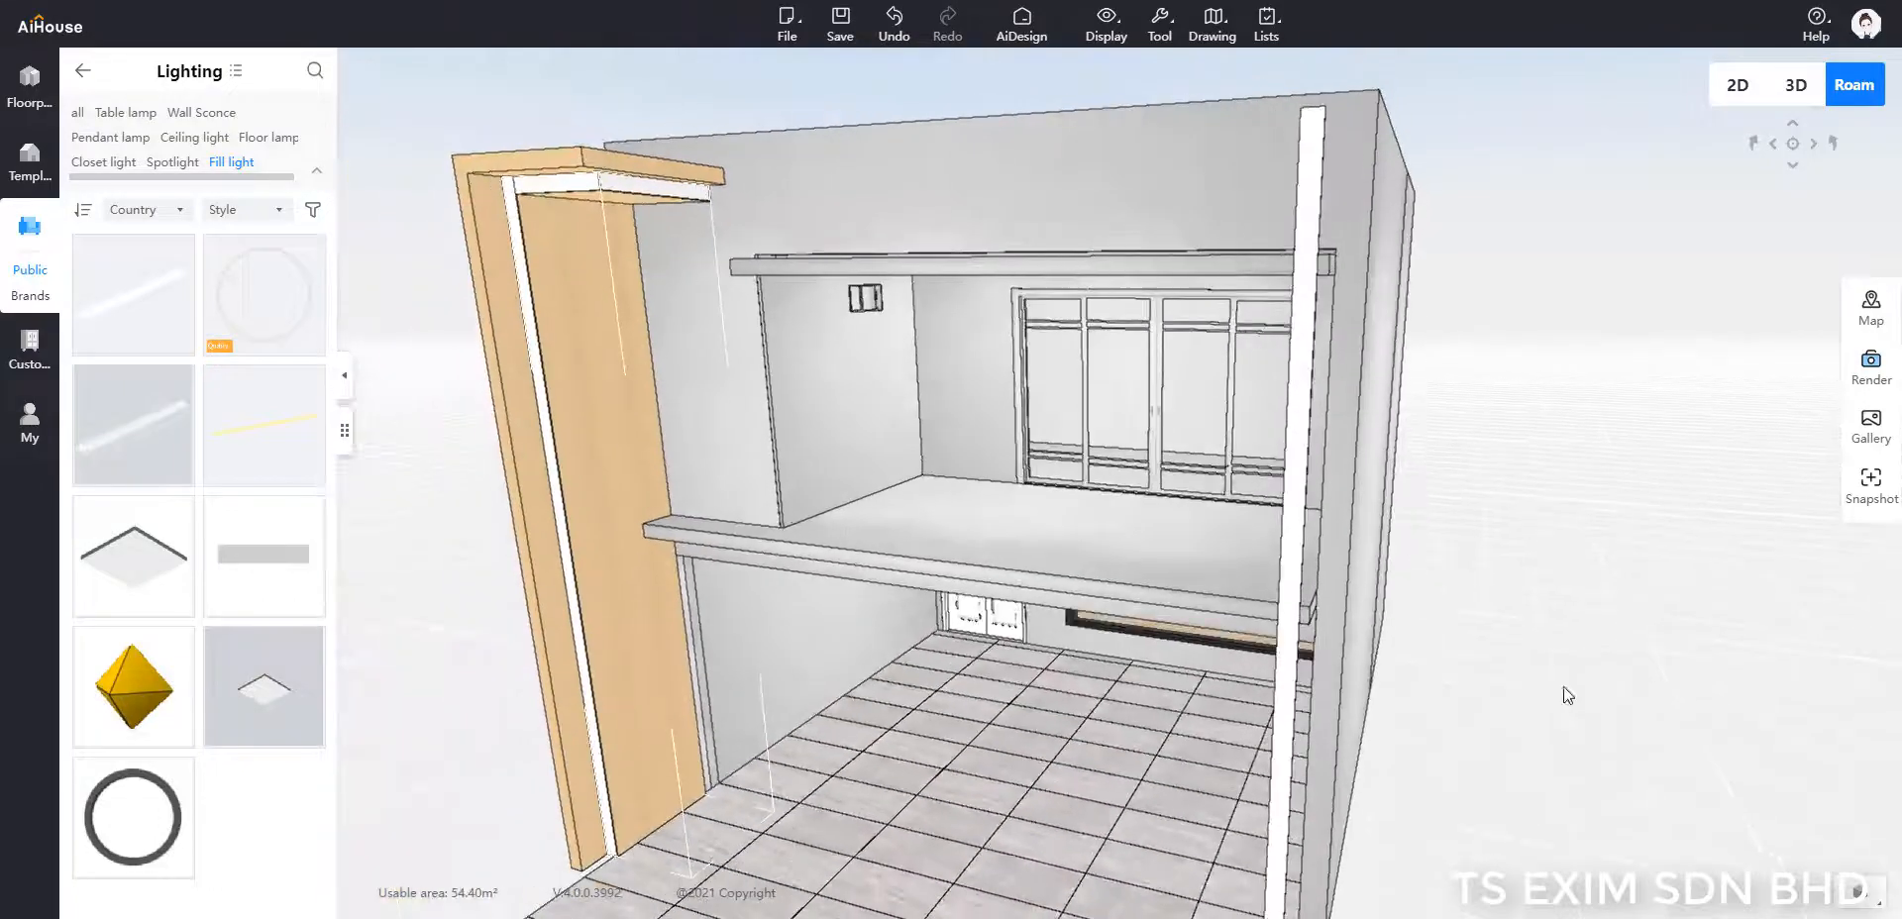
{"action": "left_click_drag", "start_coordinate": [1563, 688], "coordinate": [1658, 684]}
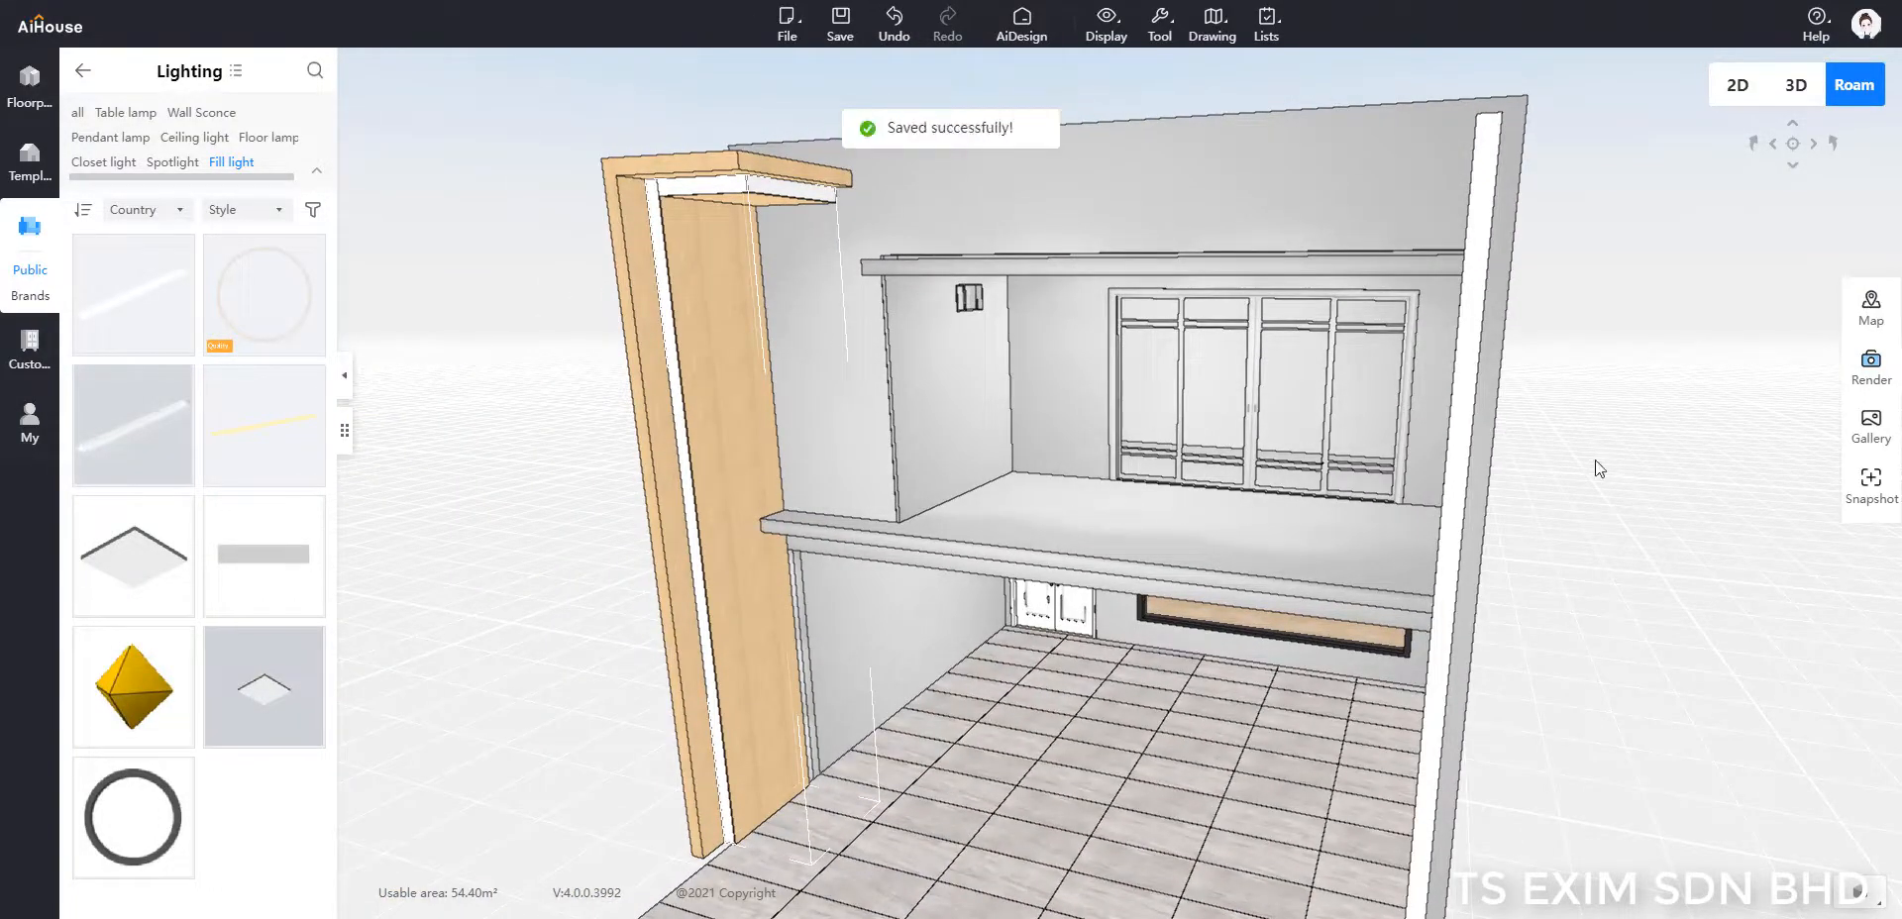
Step: Examine the ground floor entrance, where the tiled floor meets the double door and the window wall
{"action": "scroll", "coordinate": [1674, 604], "scroll_direction": "up", "scroll_amount": 4}
{"action": "left_click_drag", "start_coordinate": [1702, 687], "coordinate": [1745, 671]}
{"action": "scroll", "coordinate": [1760, 717], "scroll_direction": "up", "scroll_amount": 3}
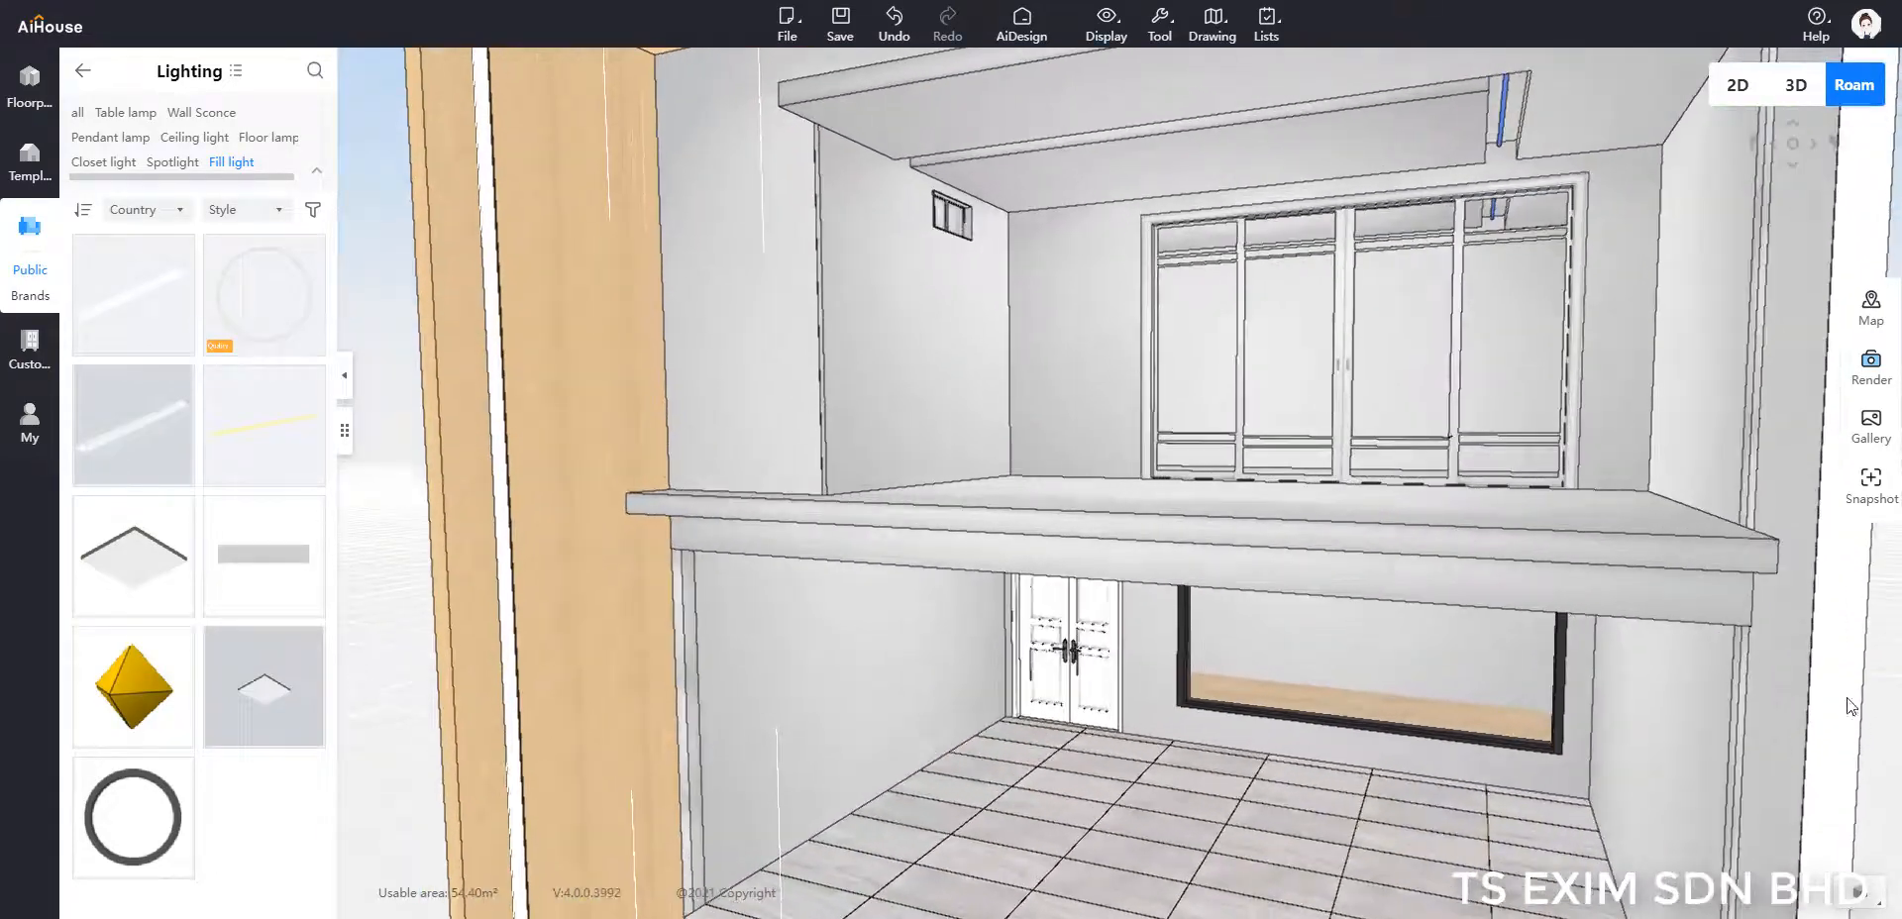
{"action": "scroll", "coordinate": [1844, 707], "scroll_direction": "up", "scroll_amount": 4}
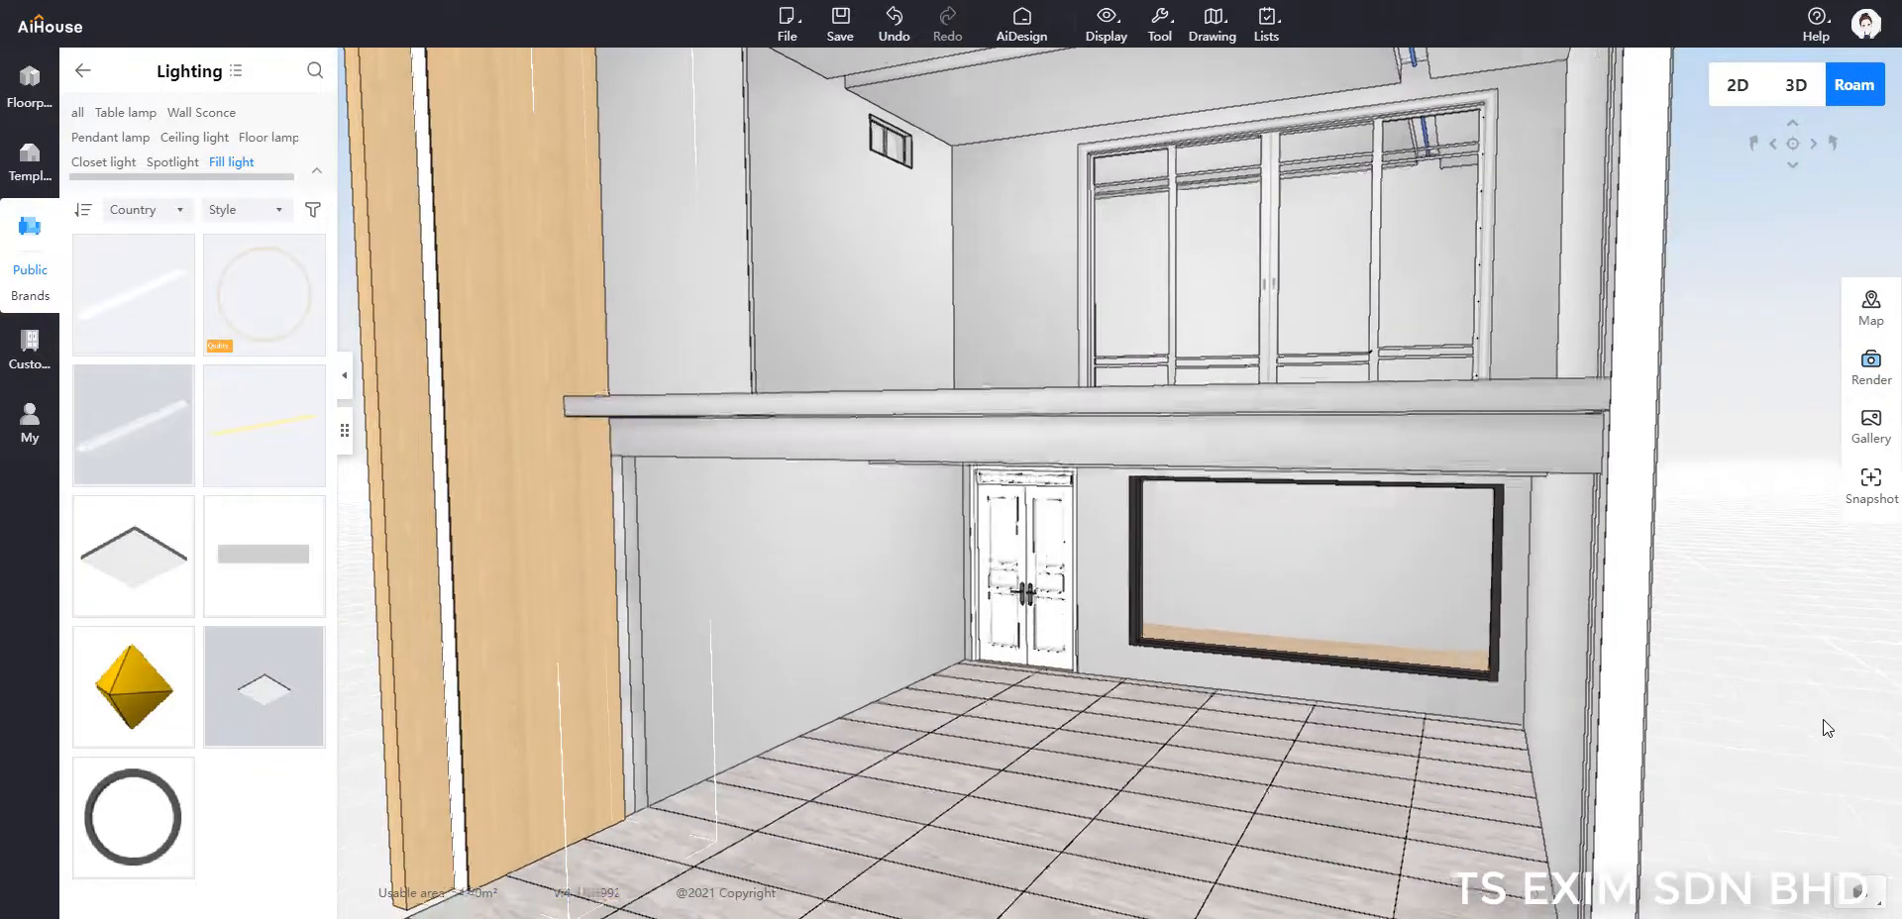
{"action": "scroll", "coordinate": [1829, 715], "scroll_direction": "up", "scroll_amount": 4}
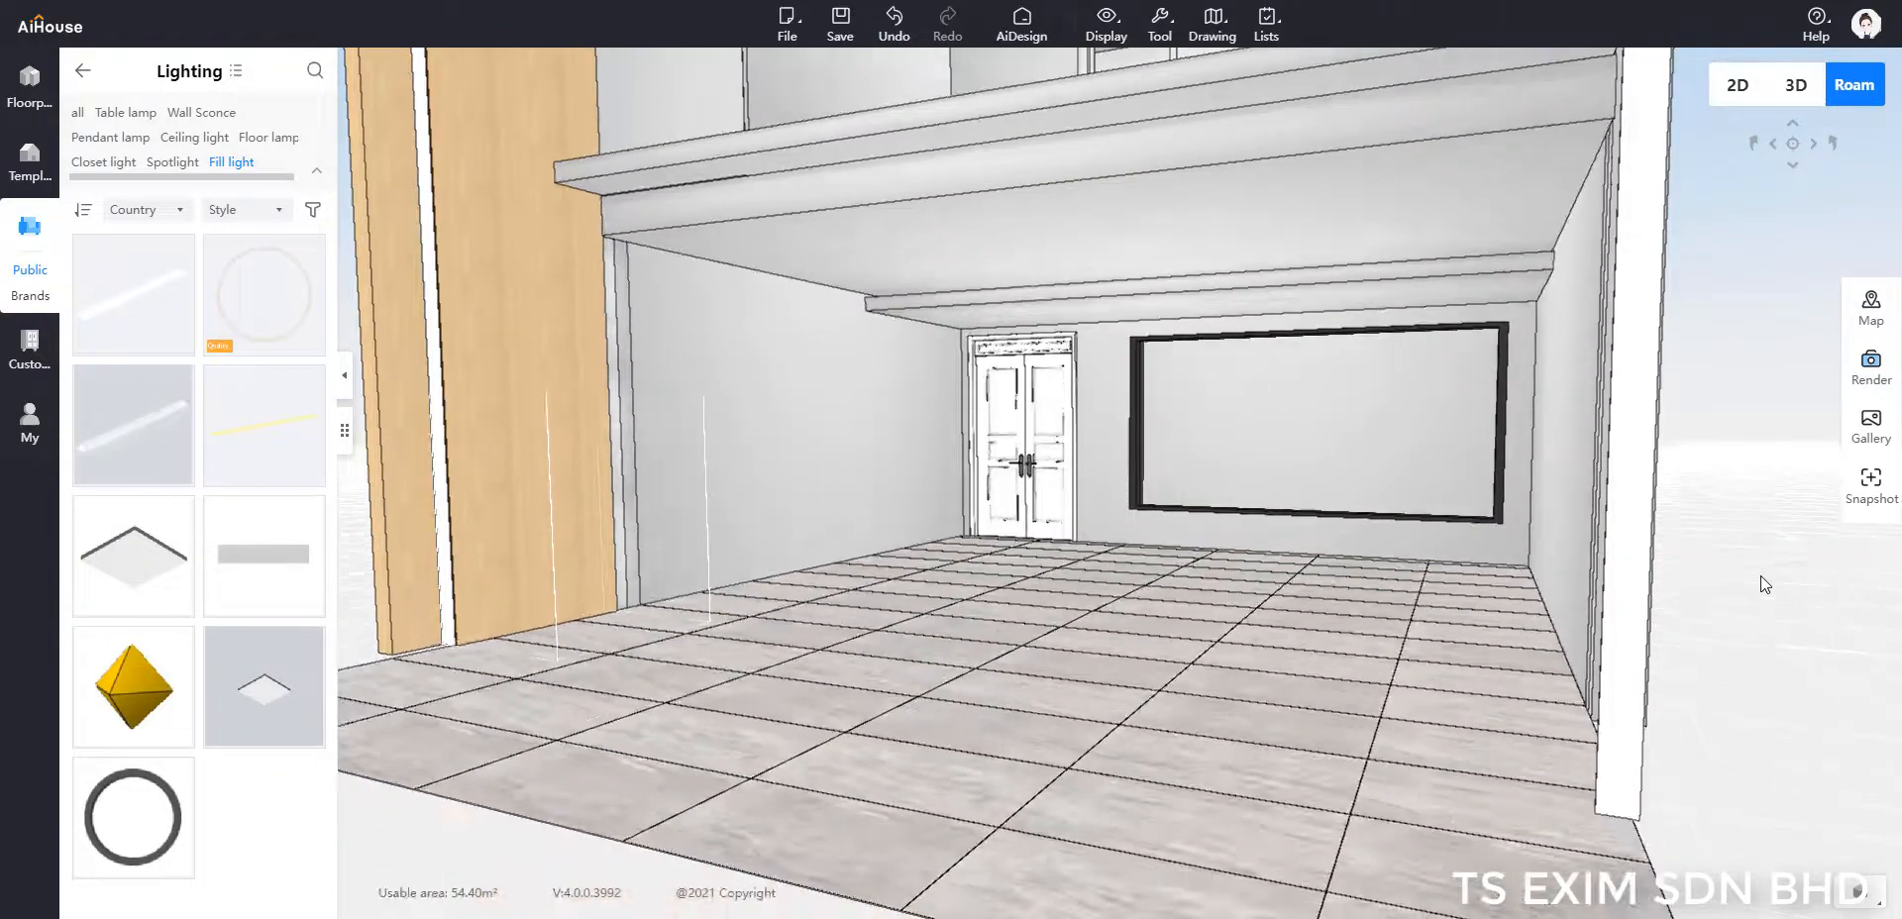
{"action": "scroll", "coordinate": [1761, 574], "scroll_direction": "up", "scroll_amount": 5}
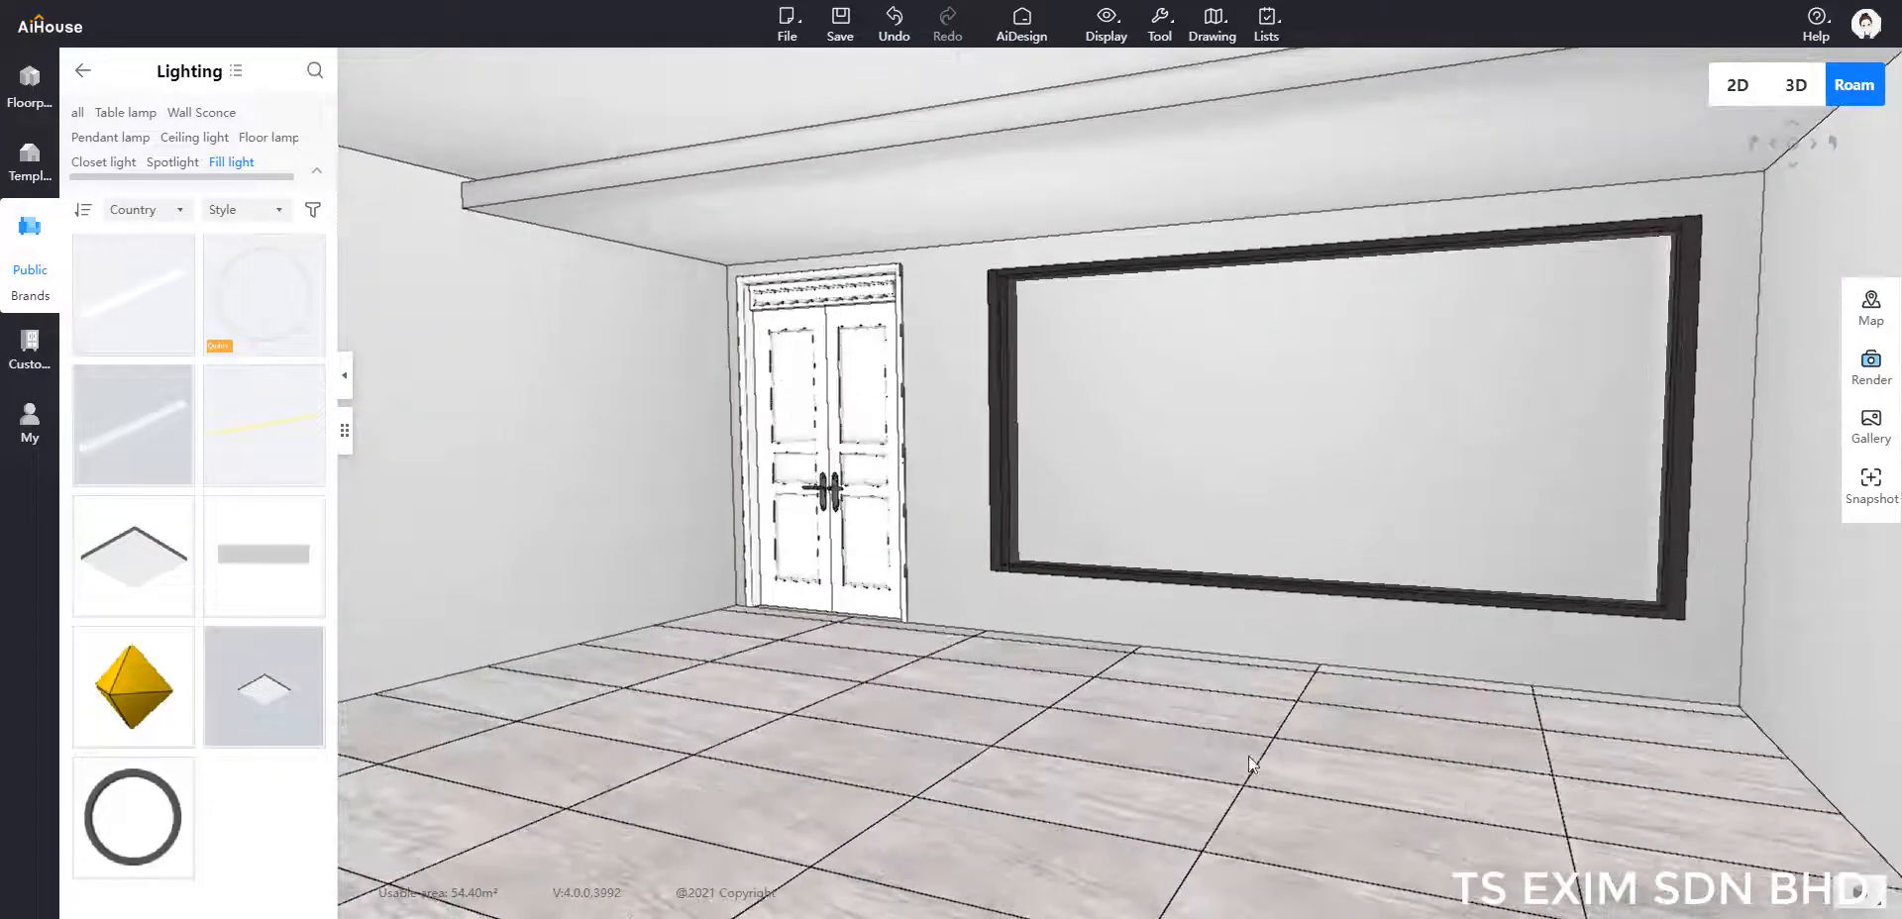
{"action": "left_click", "coordinate": [891, 609]}
{"action": "scroll", "coordinate": [912, 721], "scroll_direction": "up", "scroll_amount": 3}
{"action": "left_click", "coordinate": [912, 727]}
{"action": "scroll", "coordinate": [1219, 603], "scroll_direction": "down", "scroll_amount": 1}
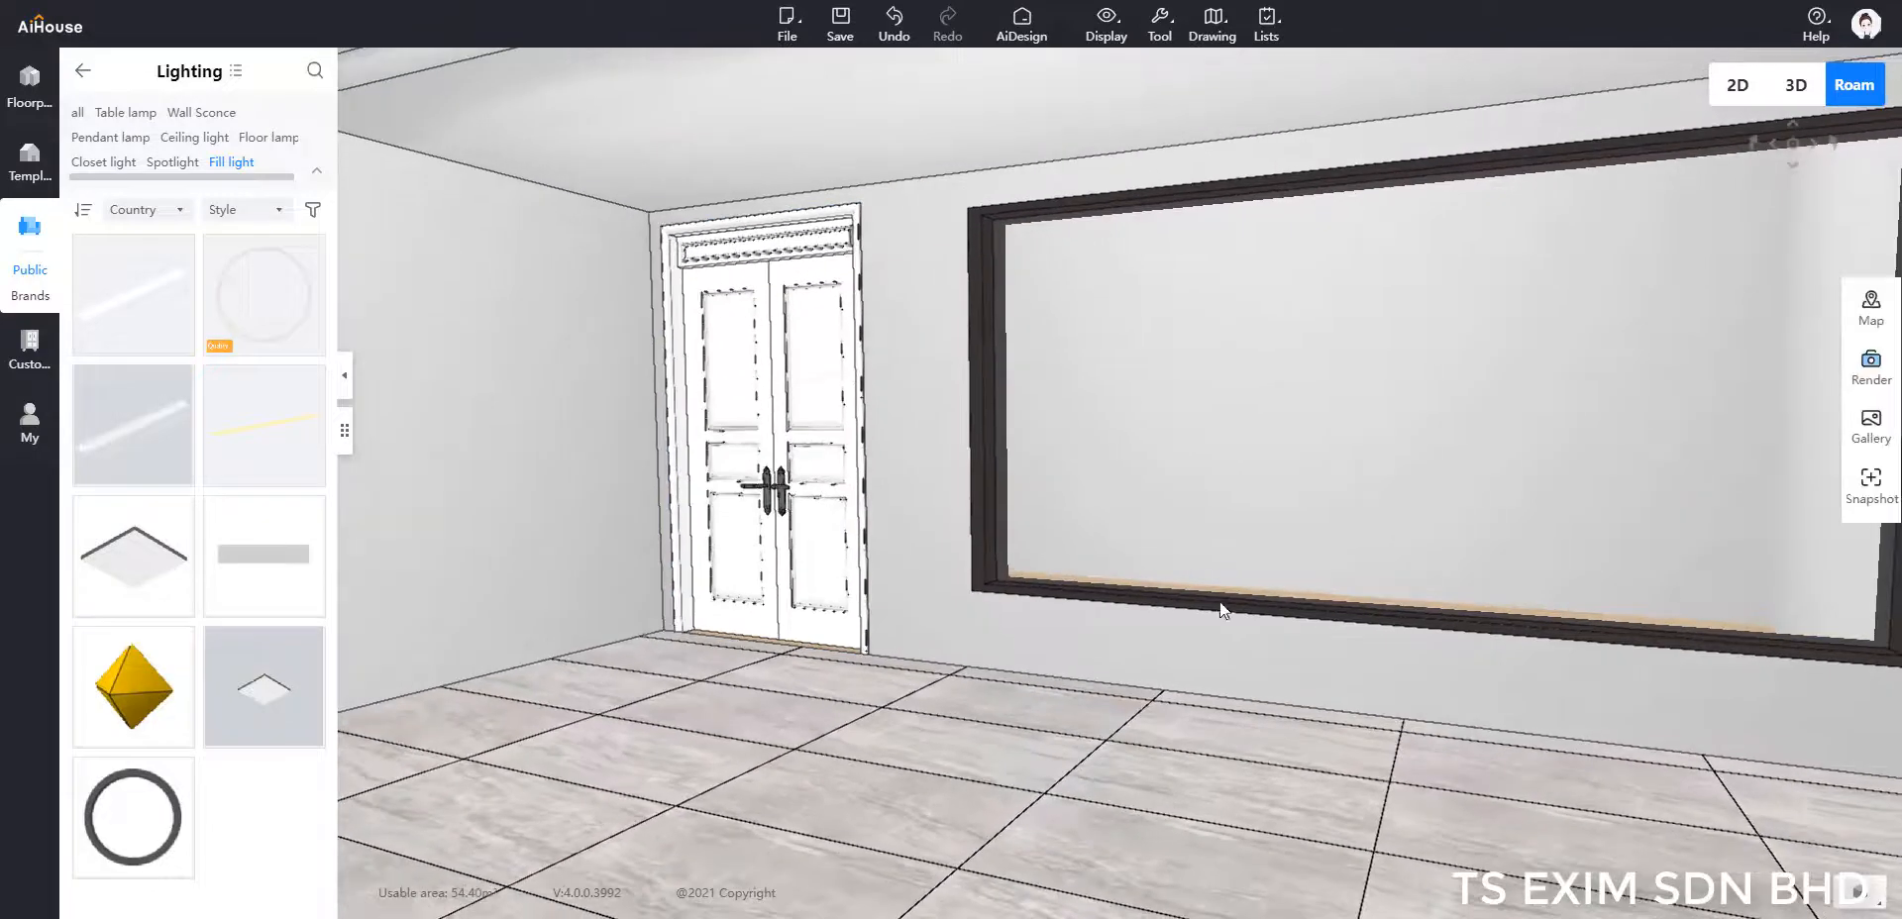
Step: Place a platform structure in the front ground floor room, in the corner in front of the double door
{"action": "left_click", "coordinate": [30, 87]}
{"action": "scroll", "coordinate": [179, 602], "scroll_direction": "down", "scroll_amount": 3}
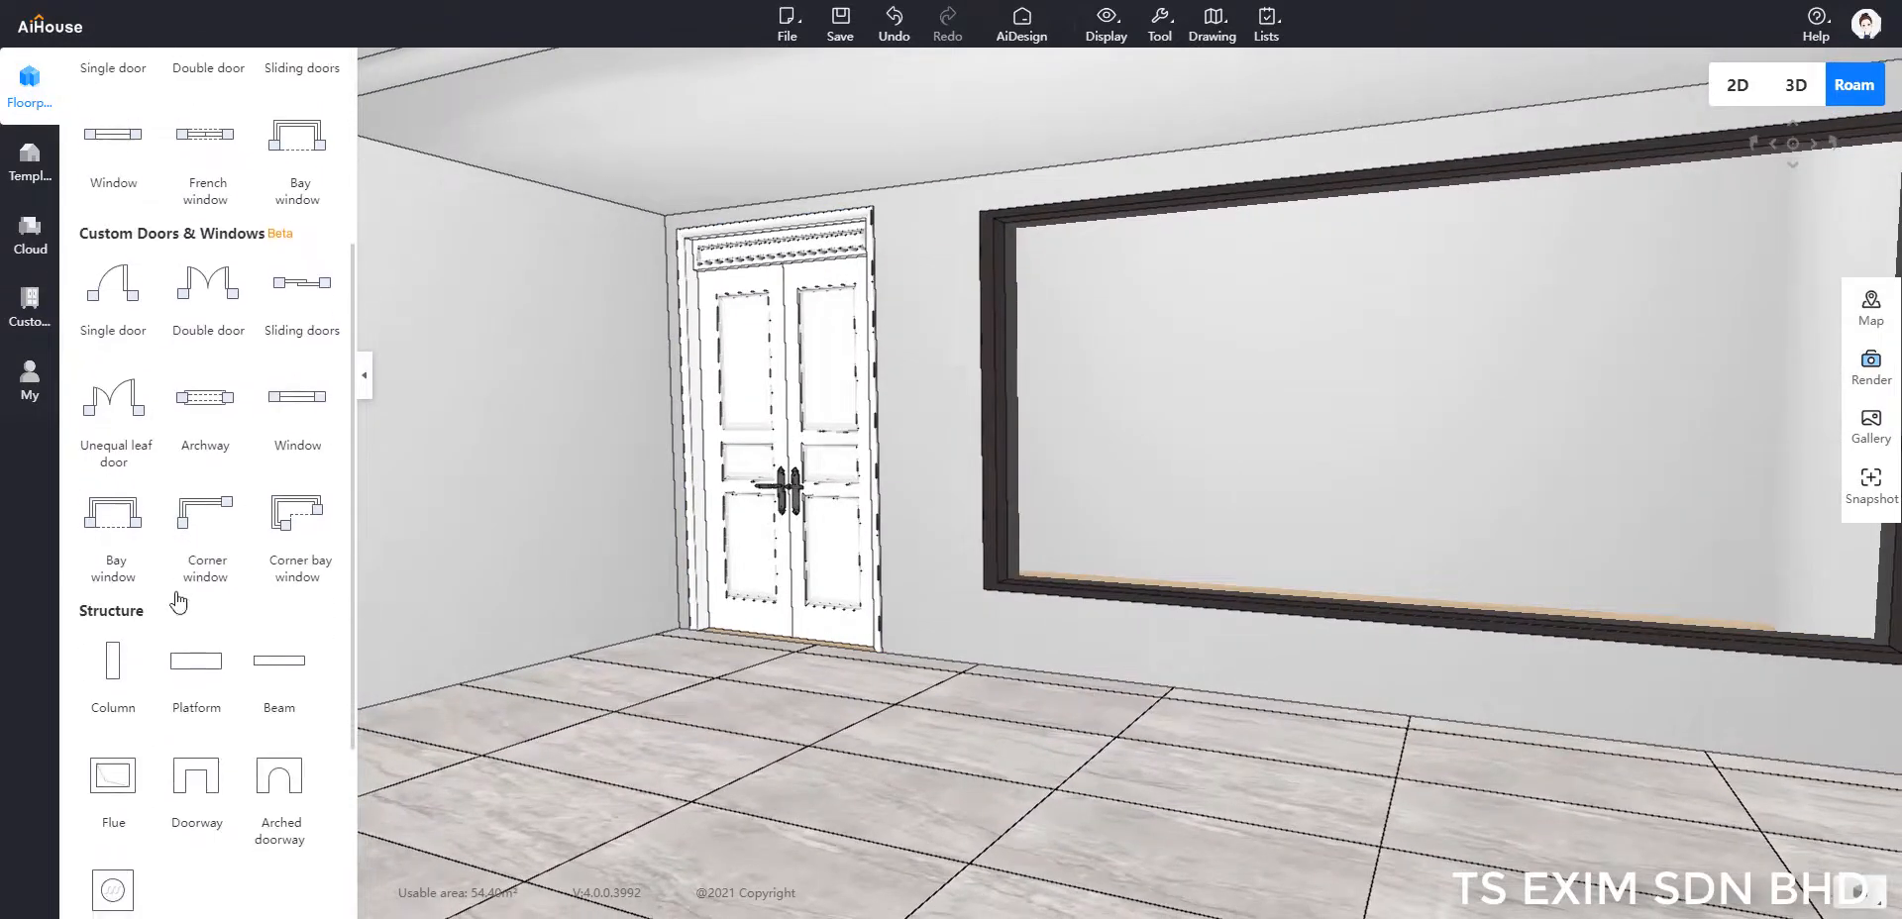
{"action": "scroll", "coordinate": [178, 602], "scroll_direction": "down", "scroll_amount": 3}
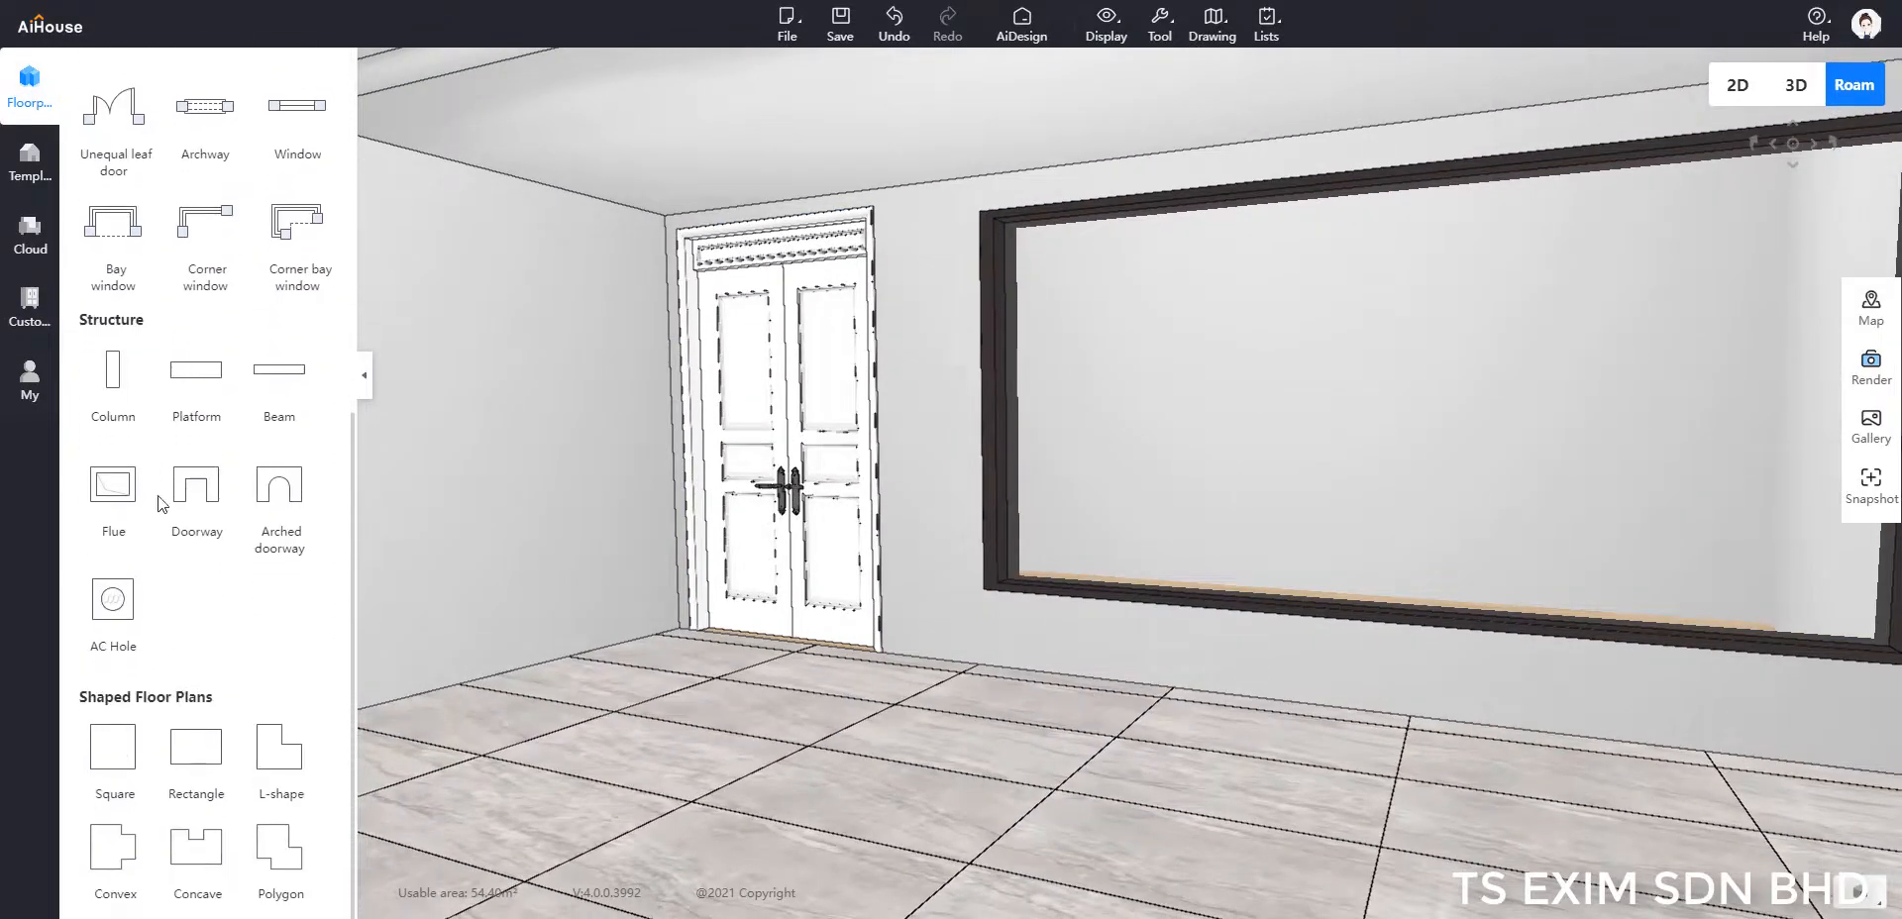
{"action": "left_click", "coordinate": [218, 392]}
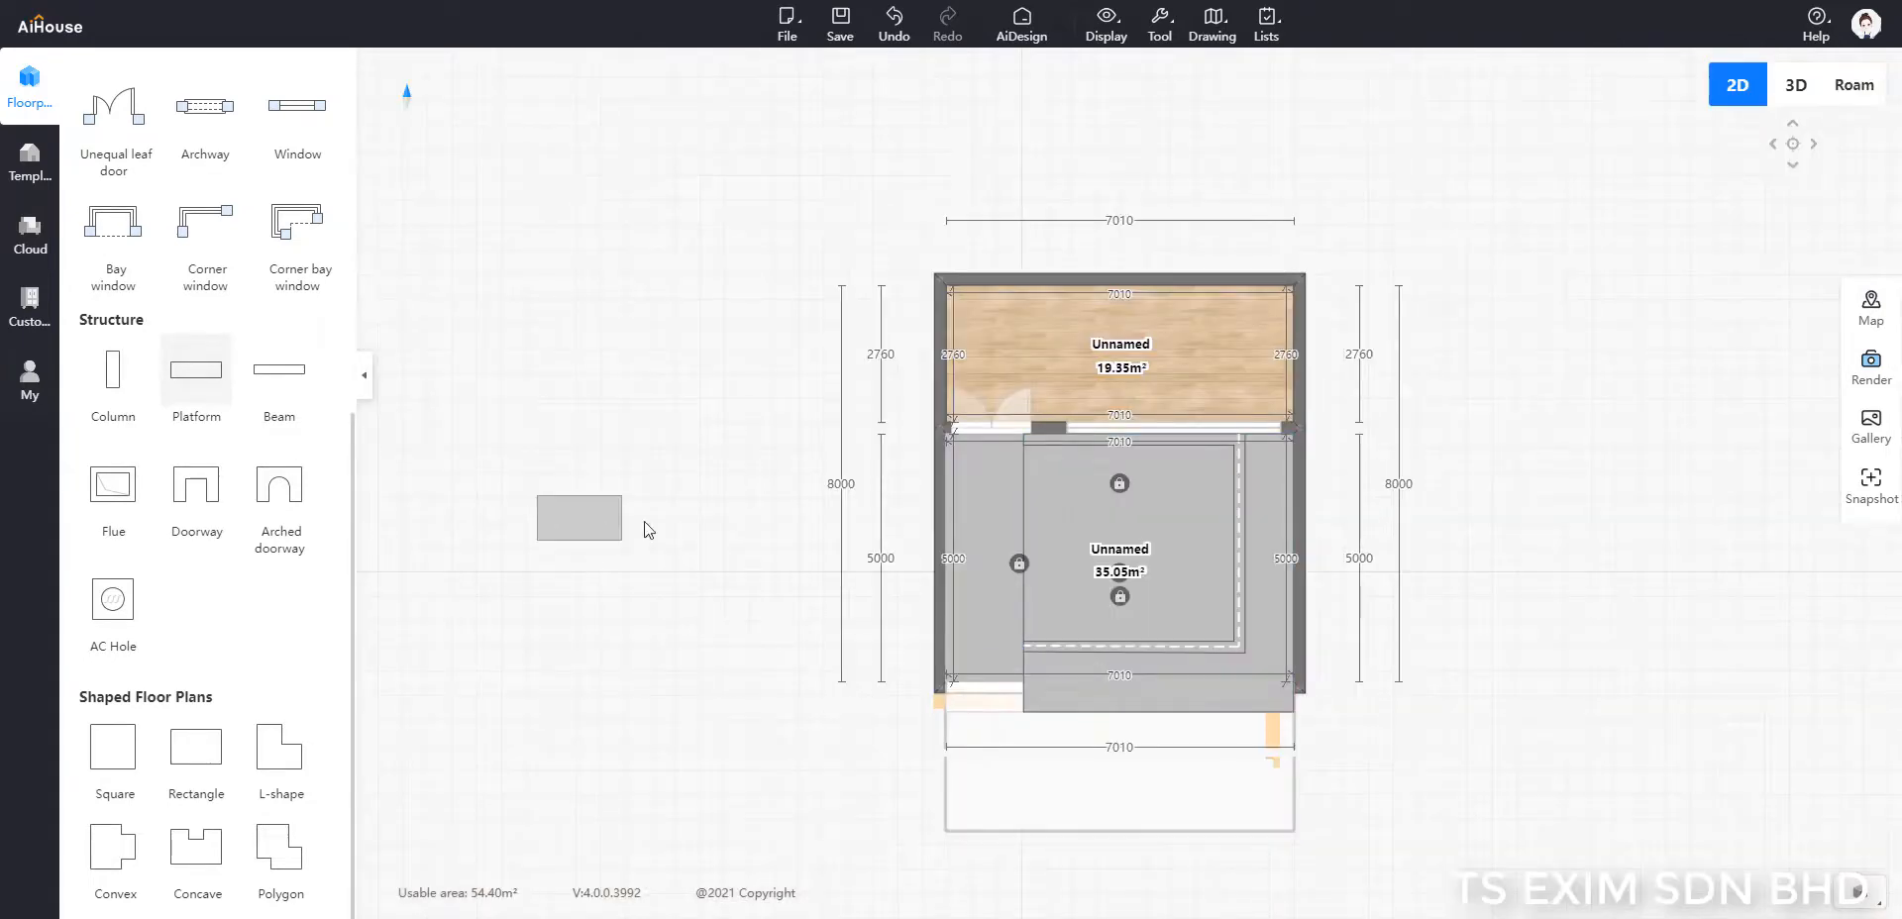
{"action": "left_click", "coordinate": [986, 455]}
{"action": "scroll", "coordinate": [987, 454], "scroll_direction": "up", "scroll_amount": 3}
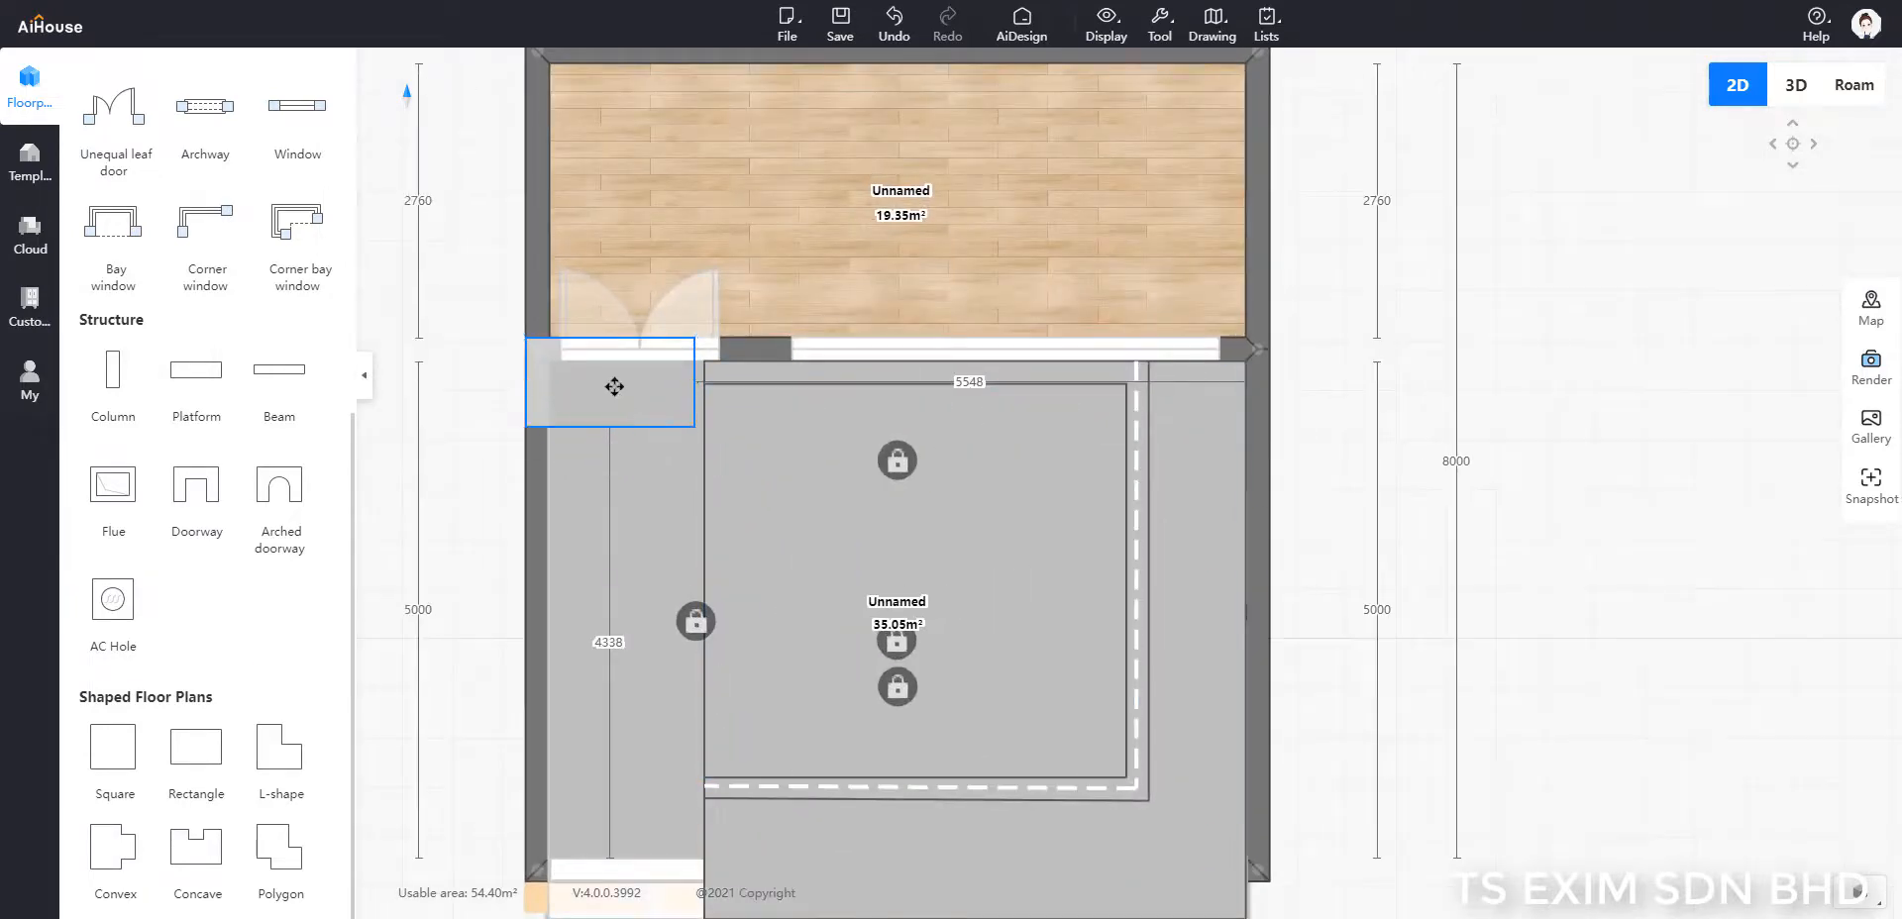
{"action": "left_click_drag", "start_coordinate": [615, 386], "coordinate": [637, 410]}
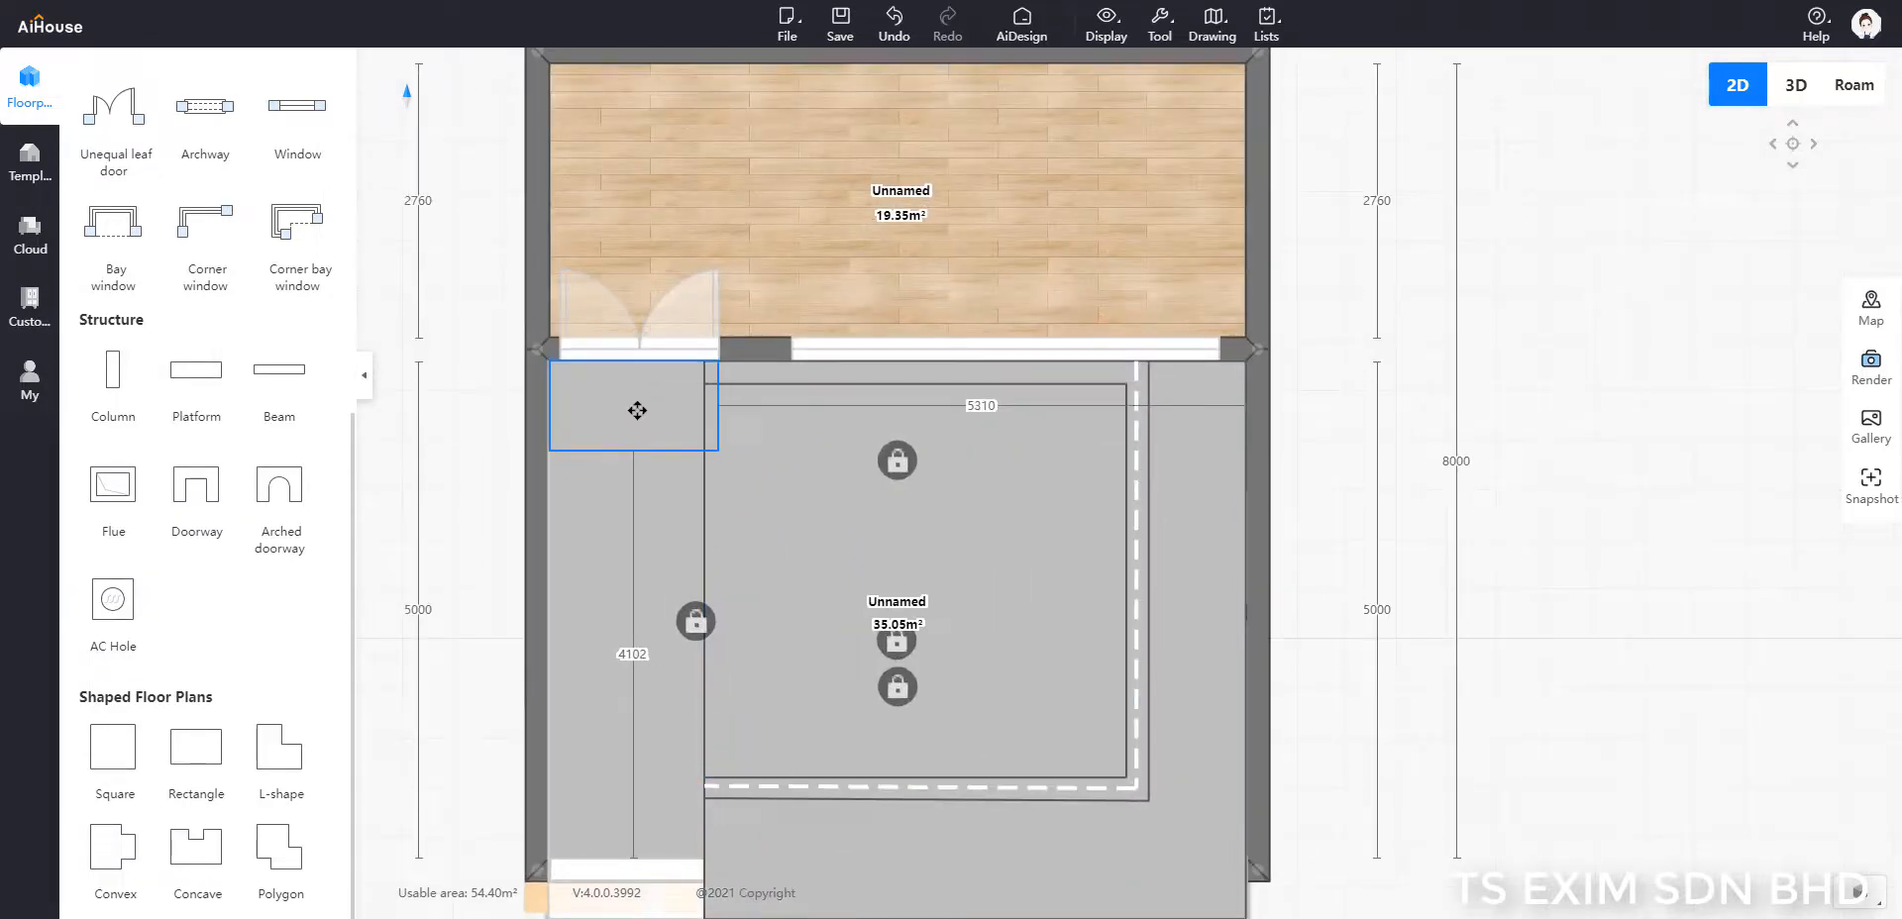
{"action": "left_click", "coordinate": [639, 420]}
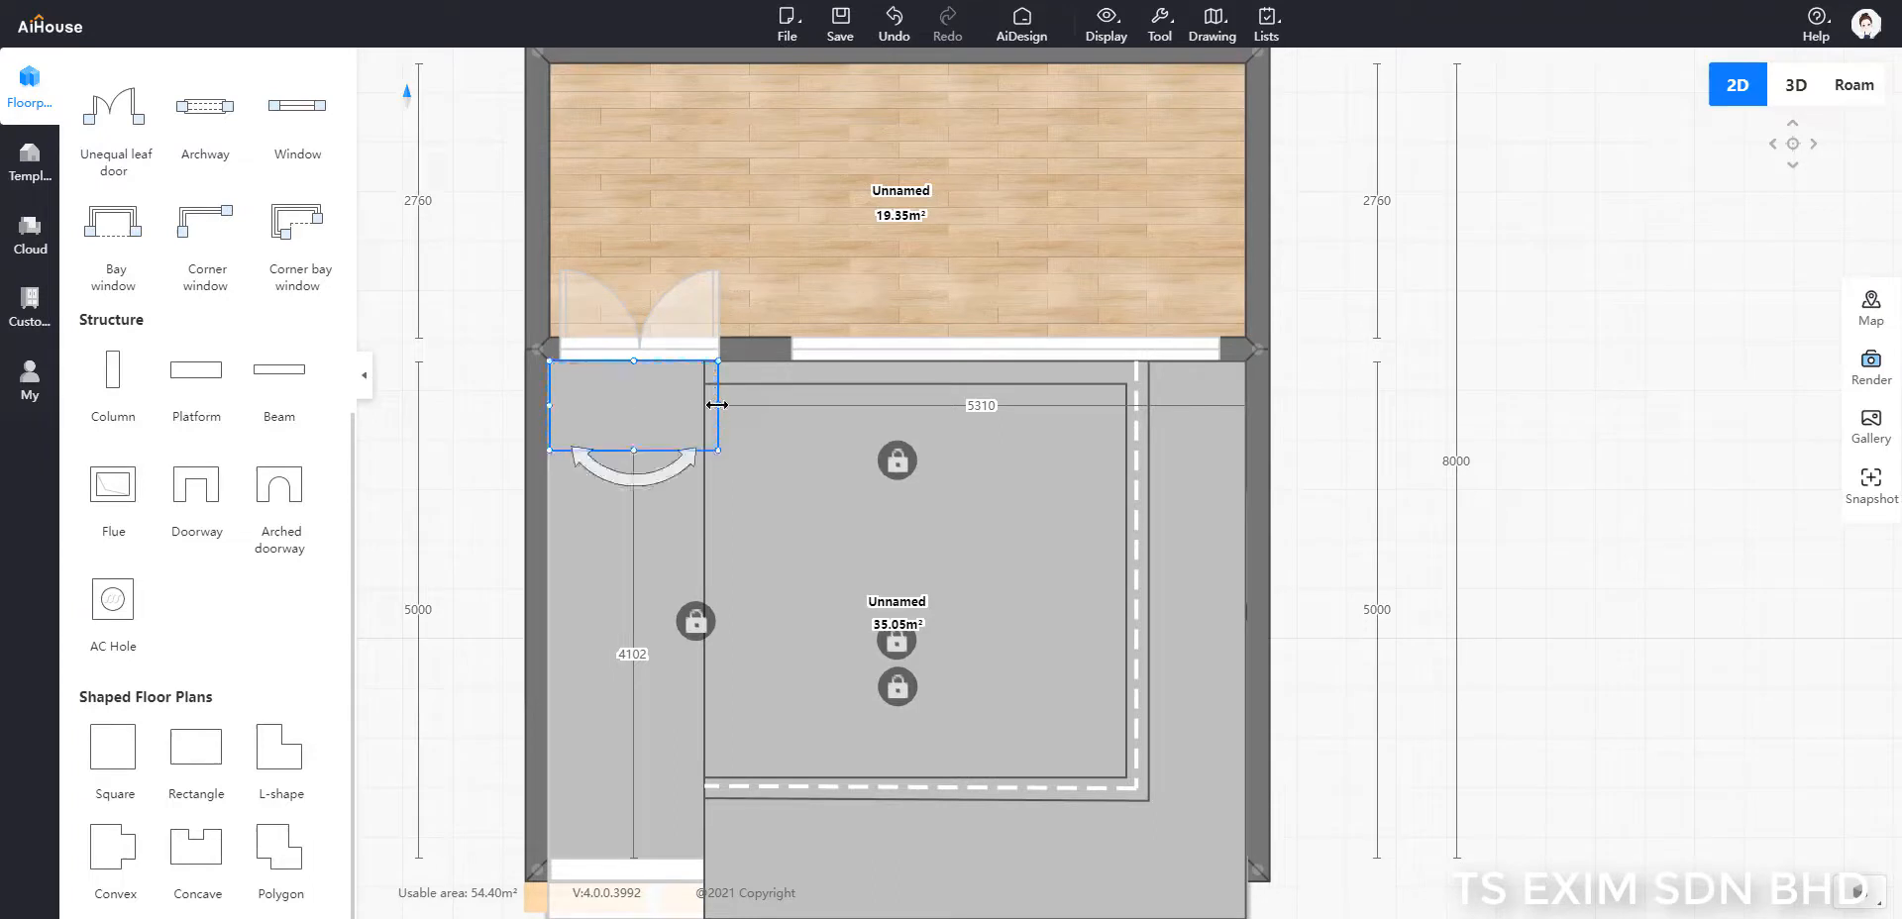
Step: Stretch the platform to 7005 across the room and set its width to 1200 and height to 50
{"action": "left_click_drag", "start_coordinate": [718, 404], "coordinate": [1244, 425]}
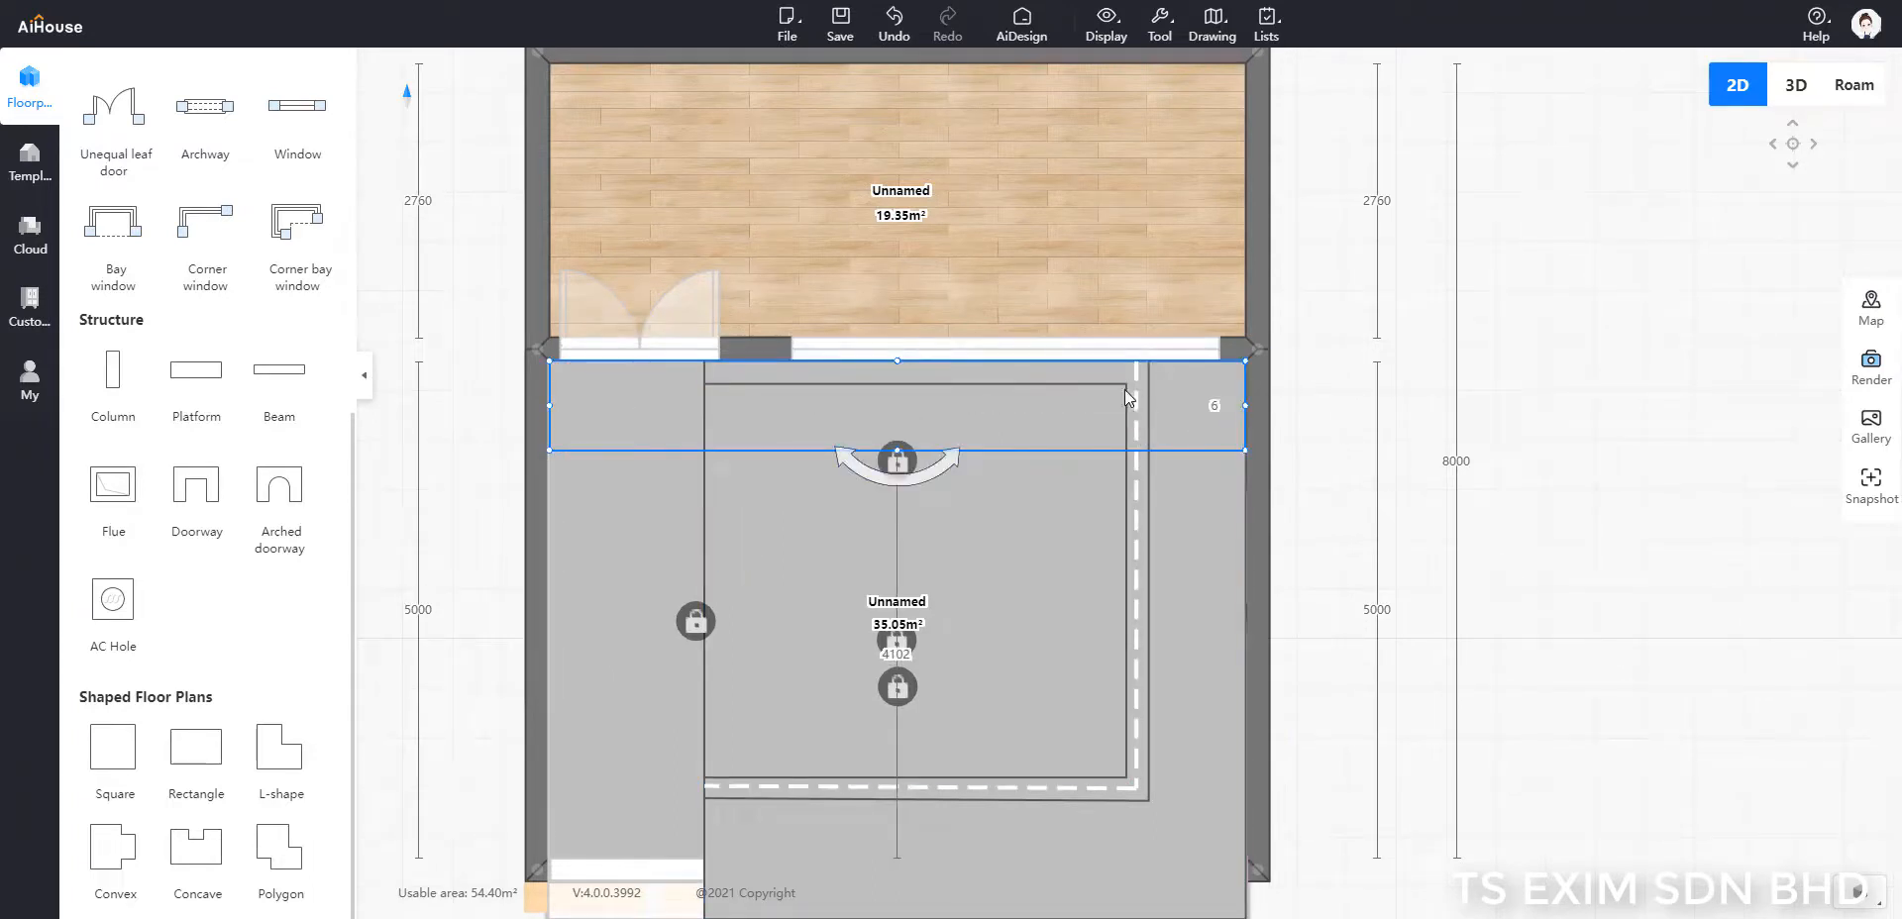
{"action": "left_click", "coordinate": [603, 407]}
{"action": "left_click_drag", "start_coordinate": [1779, 351], "coordinate": [1735, 340]}
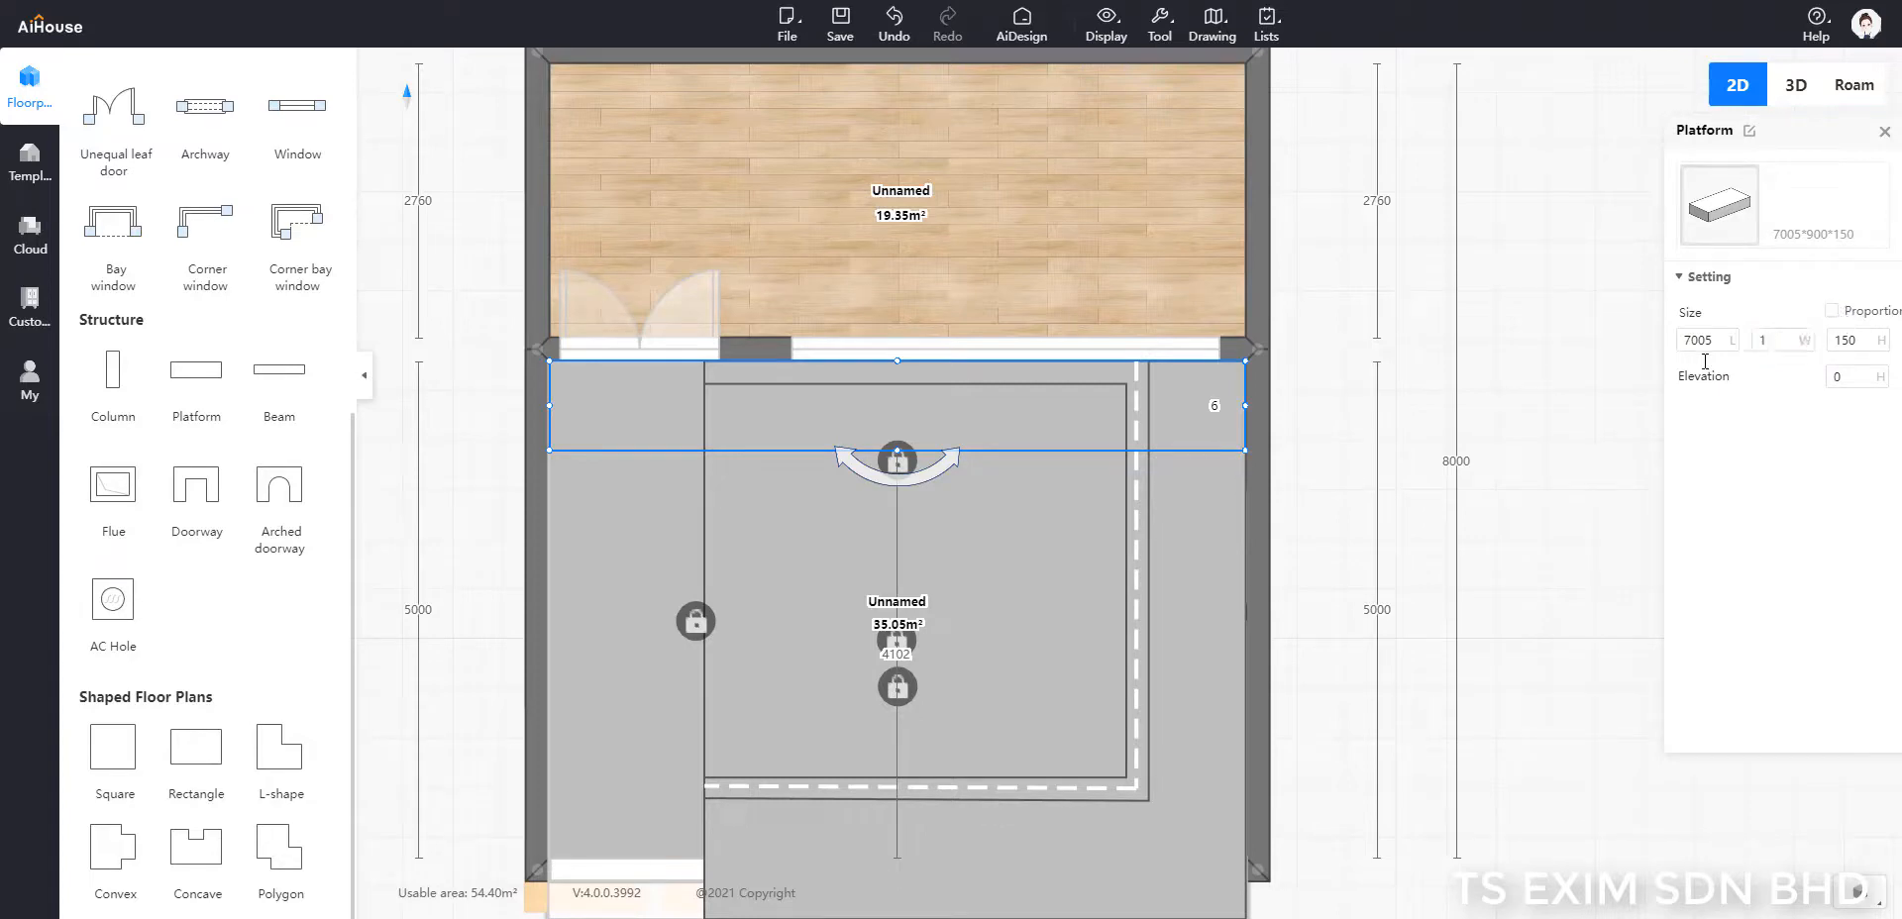
{"action": "key", "text": "Return"}
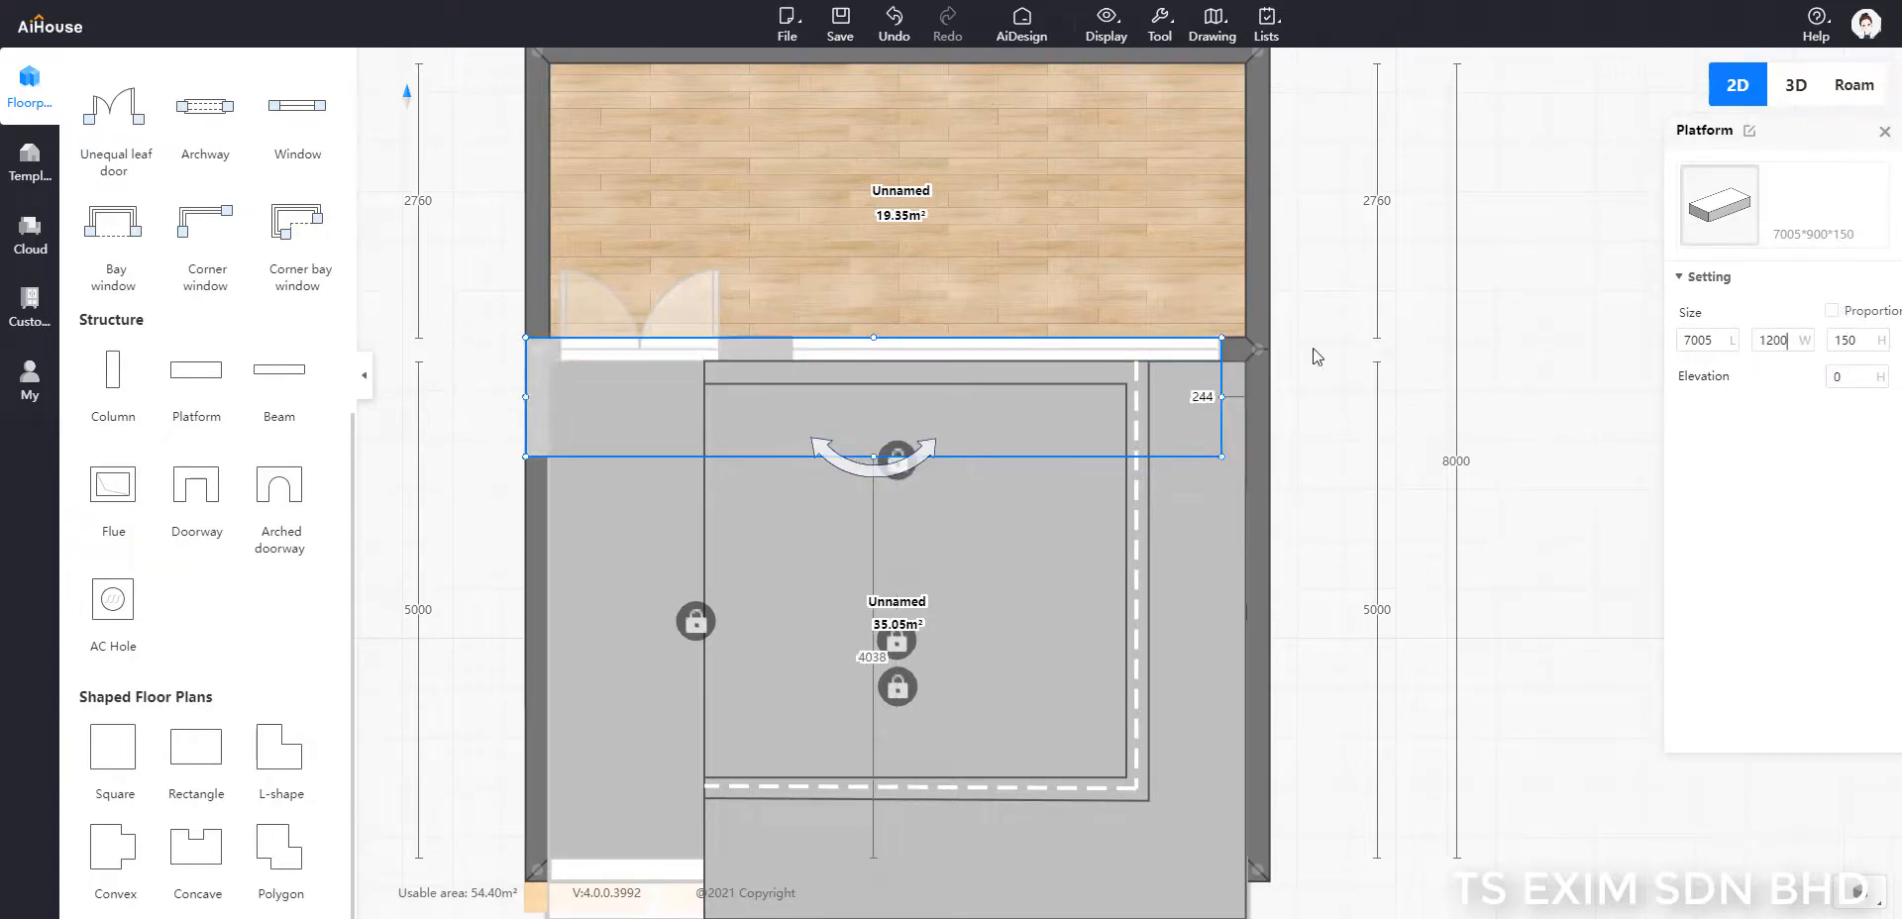
{"action": "type", "text": "0"}
{"action": "key", "text": "Return"}
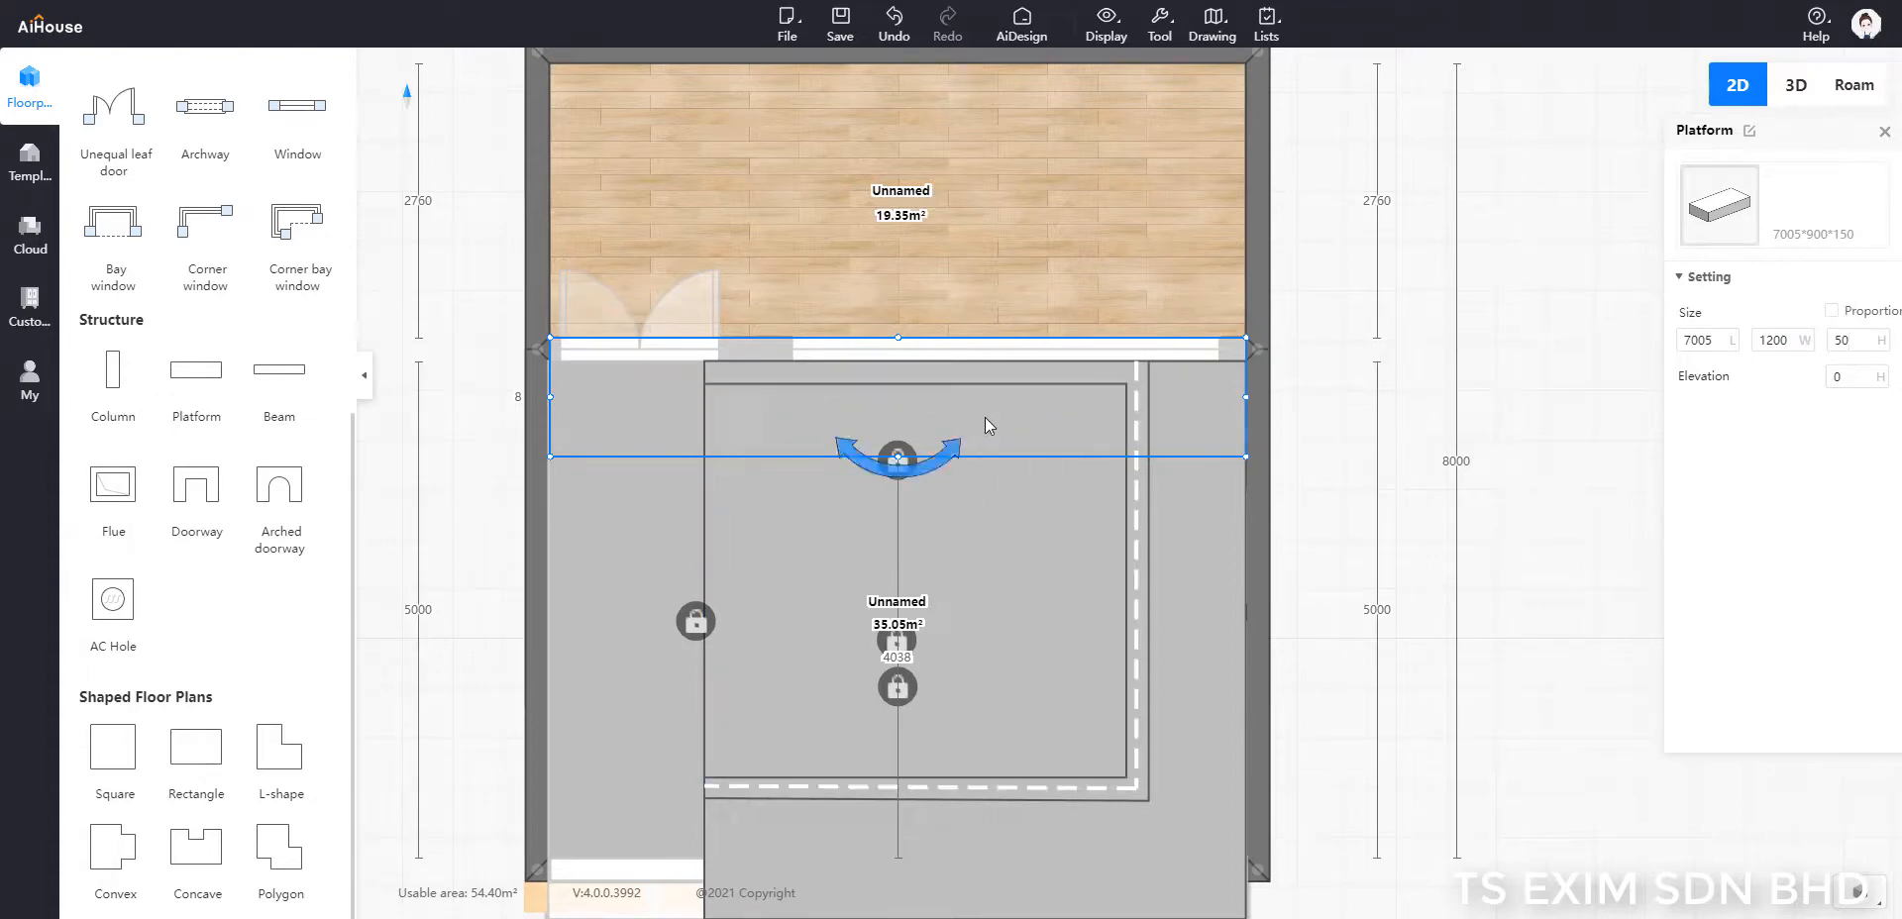
Step: Position the platform flush against the door and window wall with a gap of 0, and check it in the Roam view
{"action": "left_click_drag", "start_coordinate": [997, 421], "coordinate": [993, 467]}
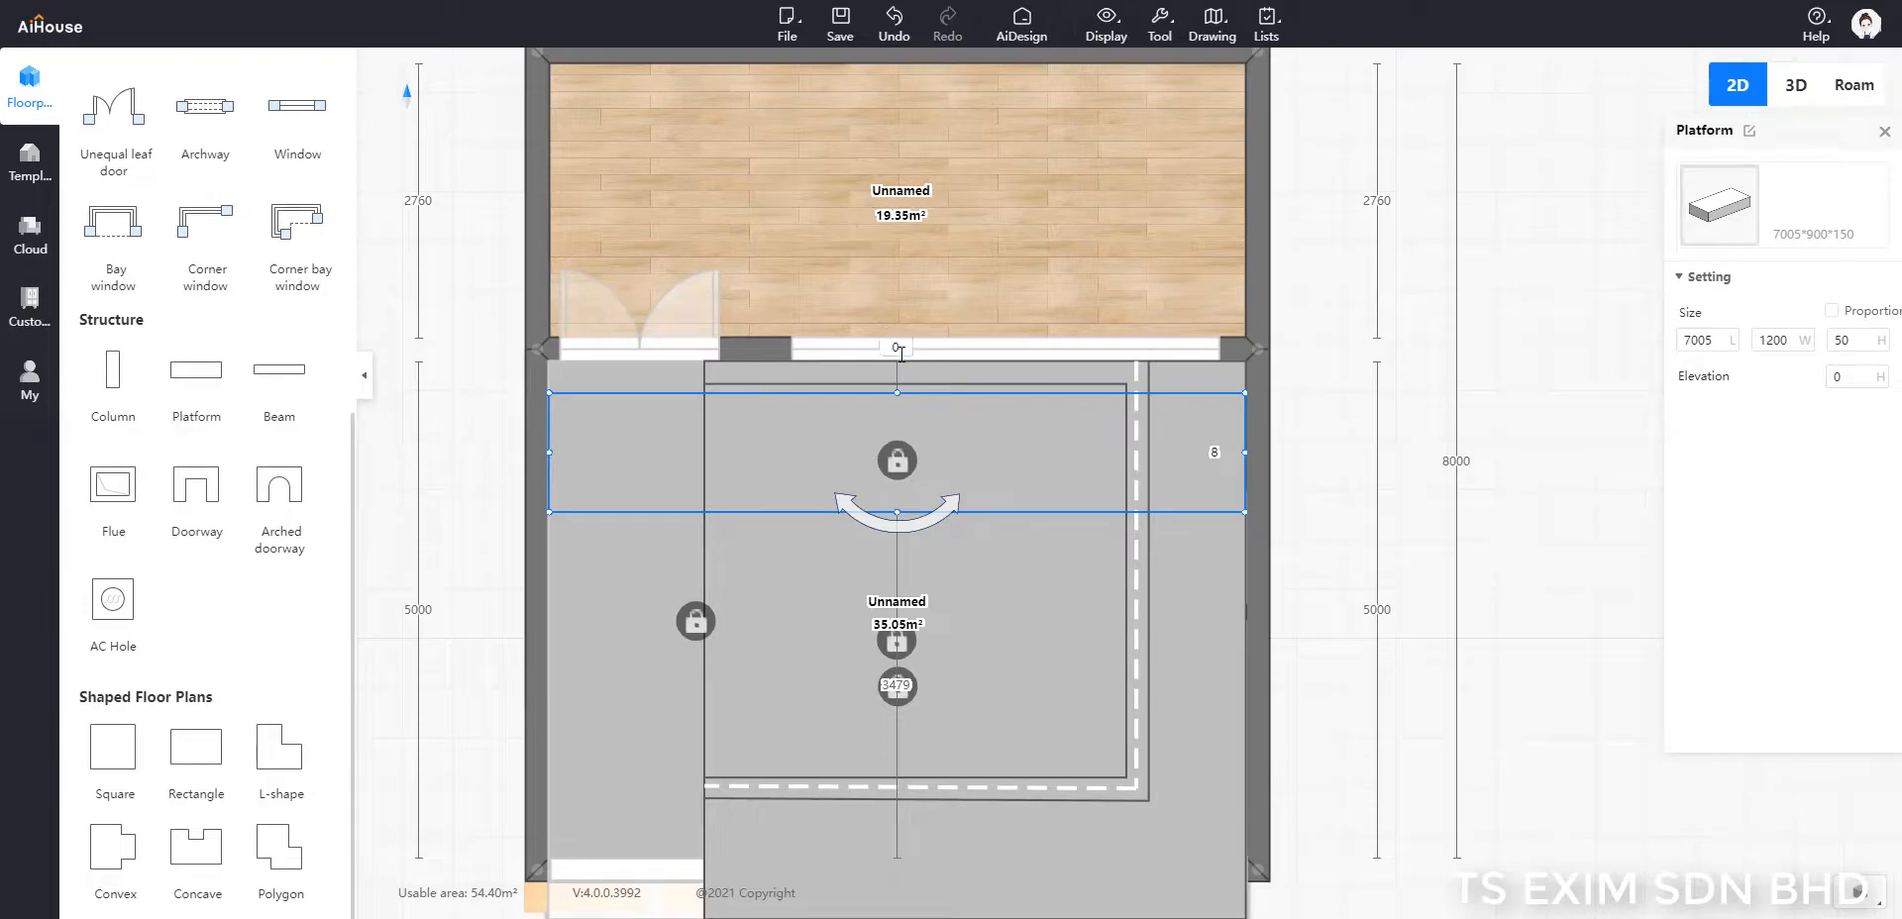
{"action": "key", "text": "Return"}
{"action": "left_click", "coordinate": [1867, 87]}
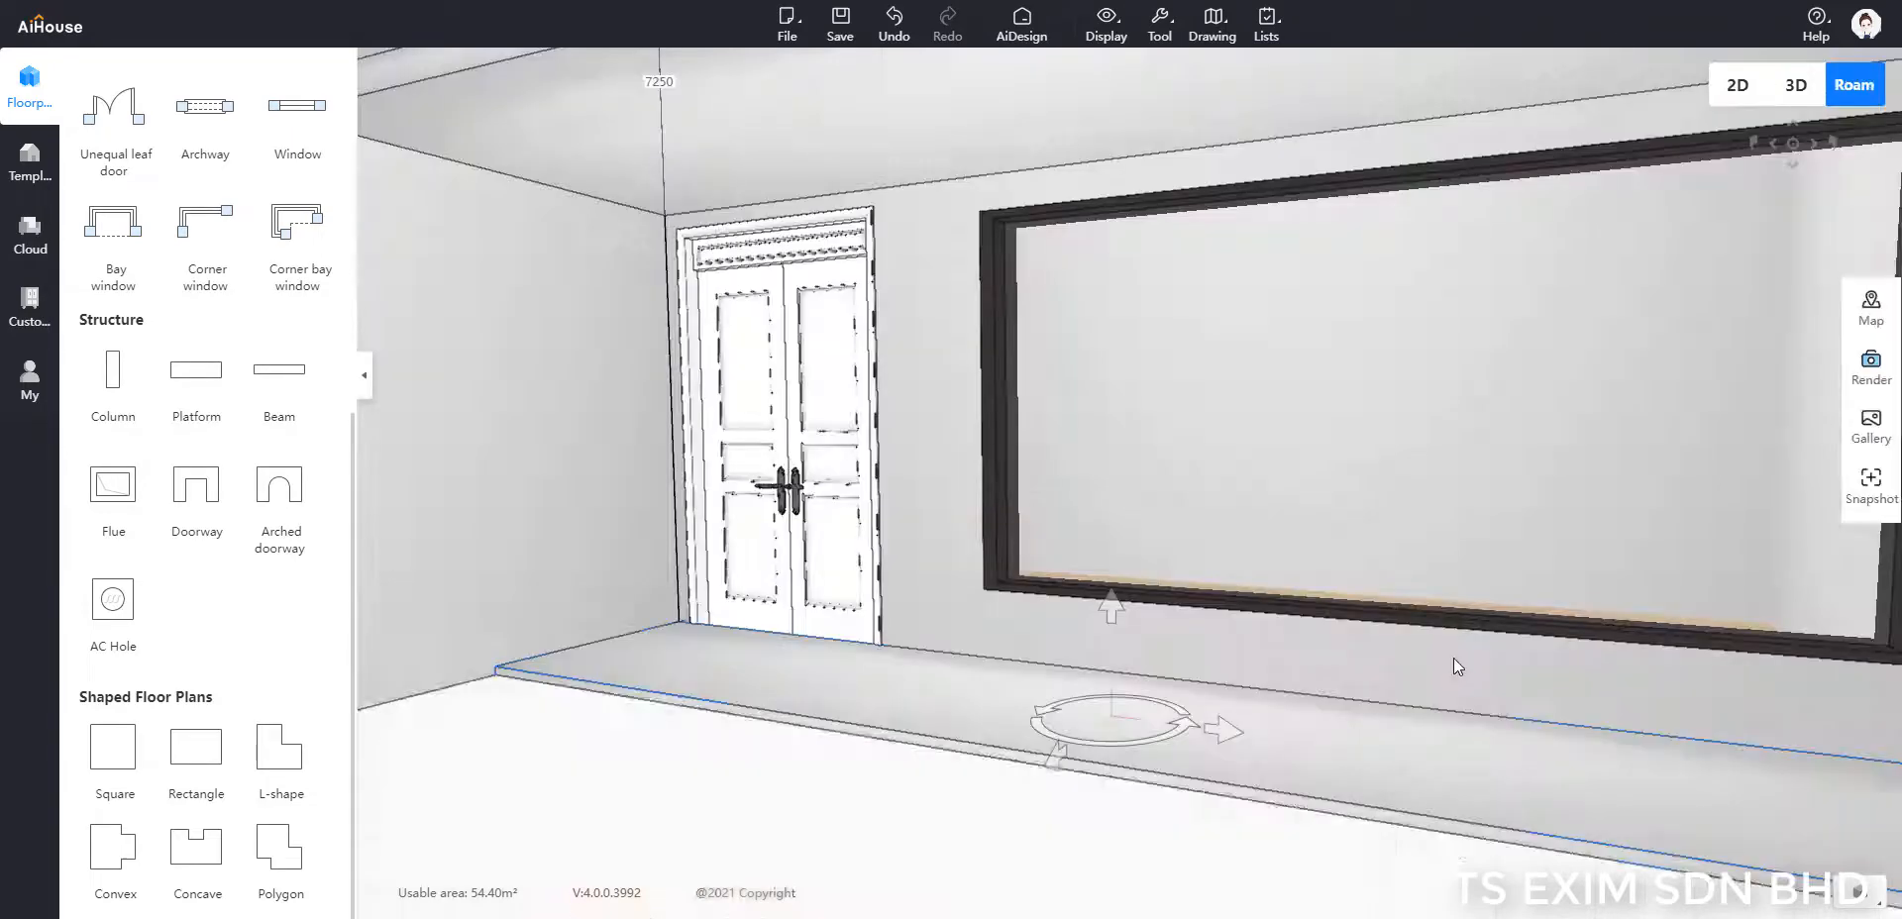
{"action": "scroll", "coordinate": [1266, 859], "scroll_direction": "down", "scroll_amount": 3}
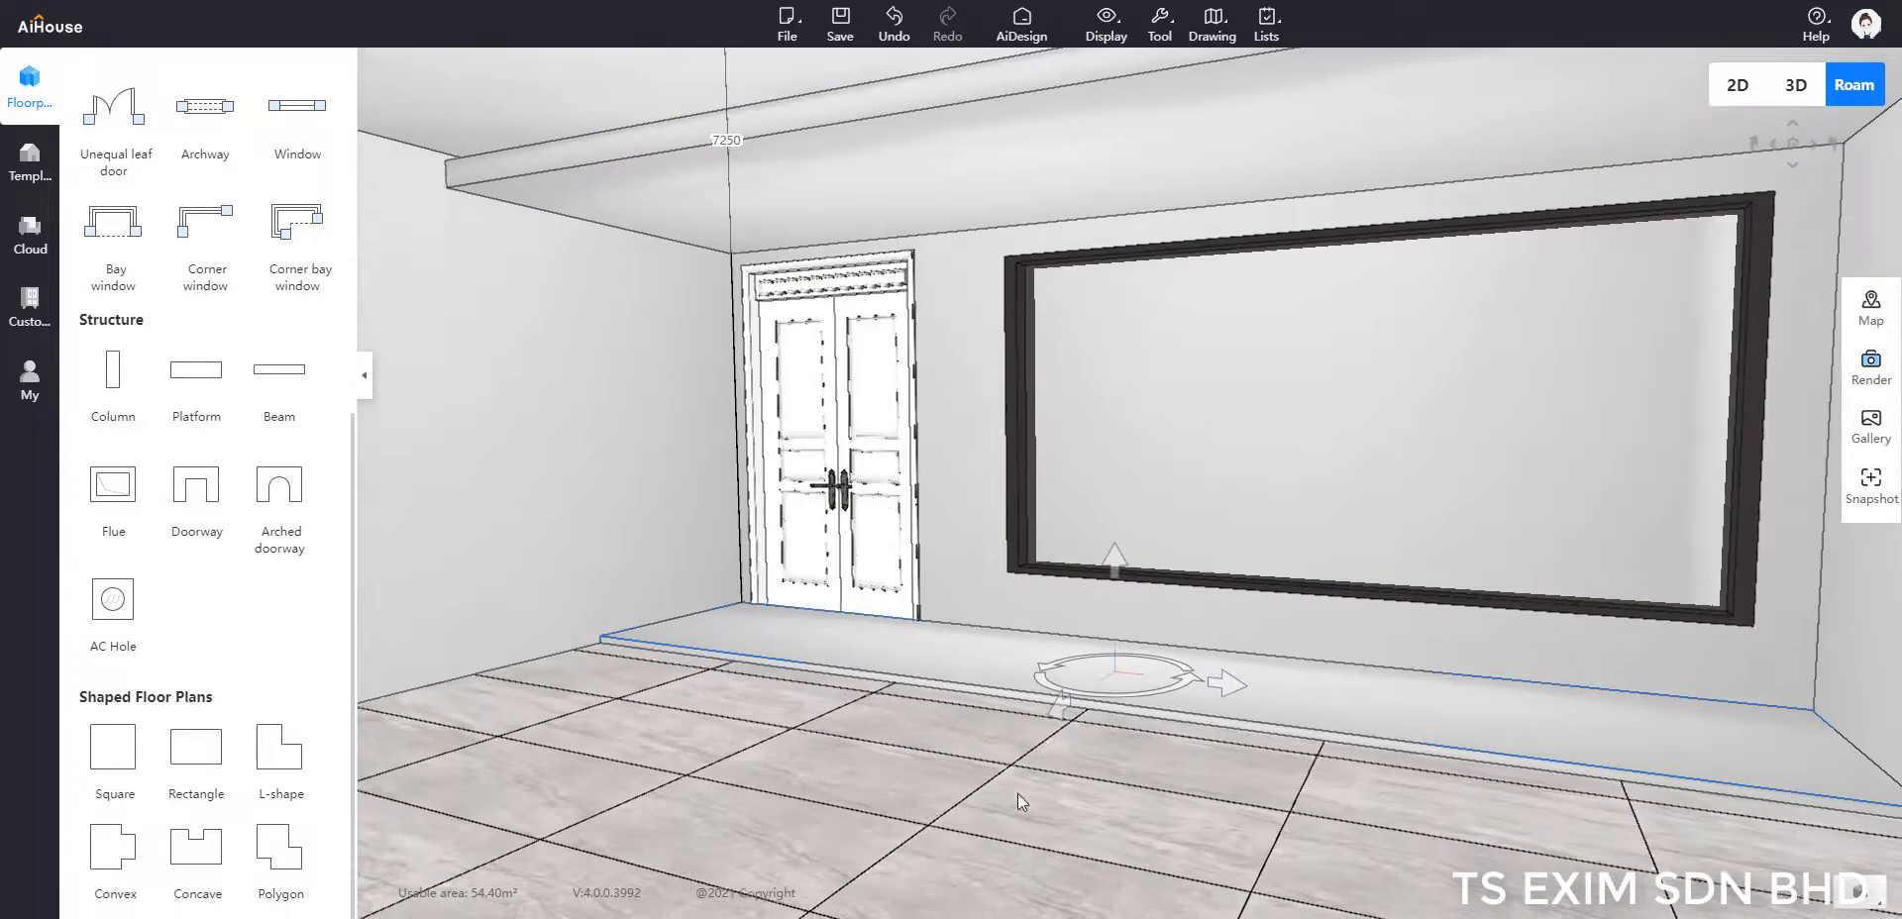
{"action": "left_click_drag", "start_coordinate": [1050, 798], "coordinate": [1378, 777]}
{"action": "scroll", "coordinate": [1377, 776], "scroll_direction": "down", "scroll_amount": 2}
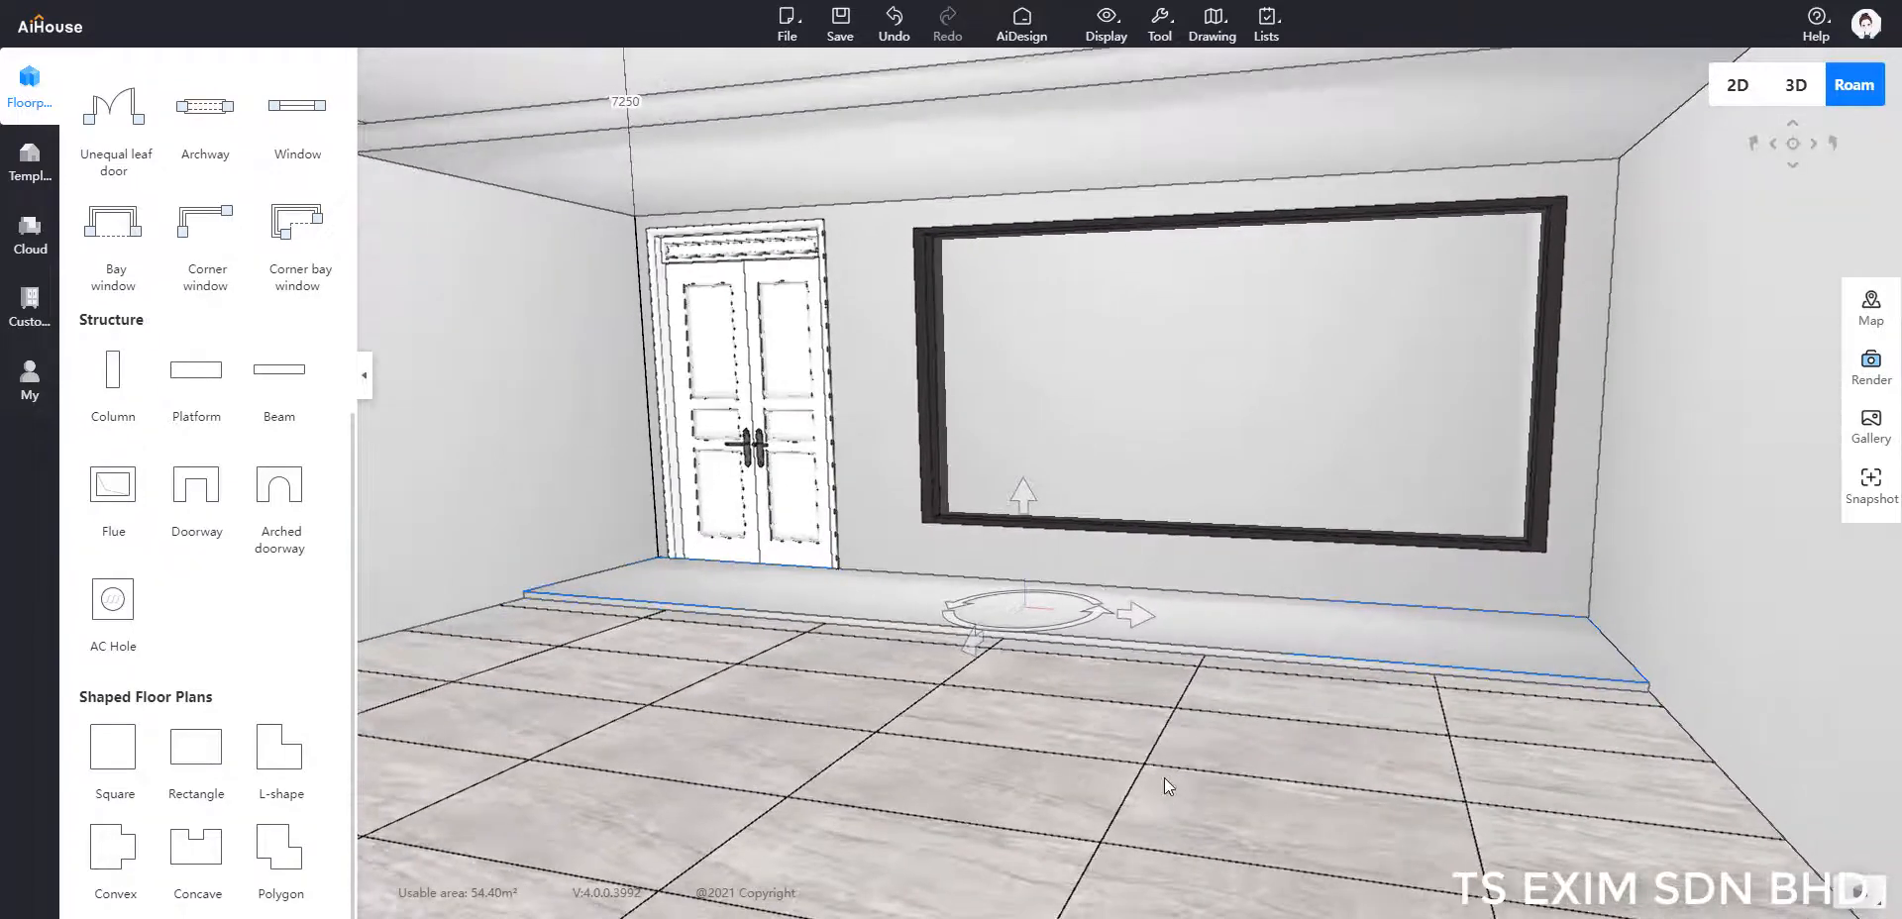
Step: Set the elevation of the ground floor double door to 50
{"action": "left_click", "coordinate": [1175, 791]}
{"action": "left_click", "coordinate": [797, 544]}
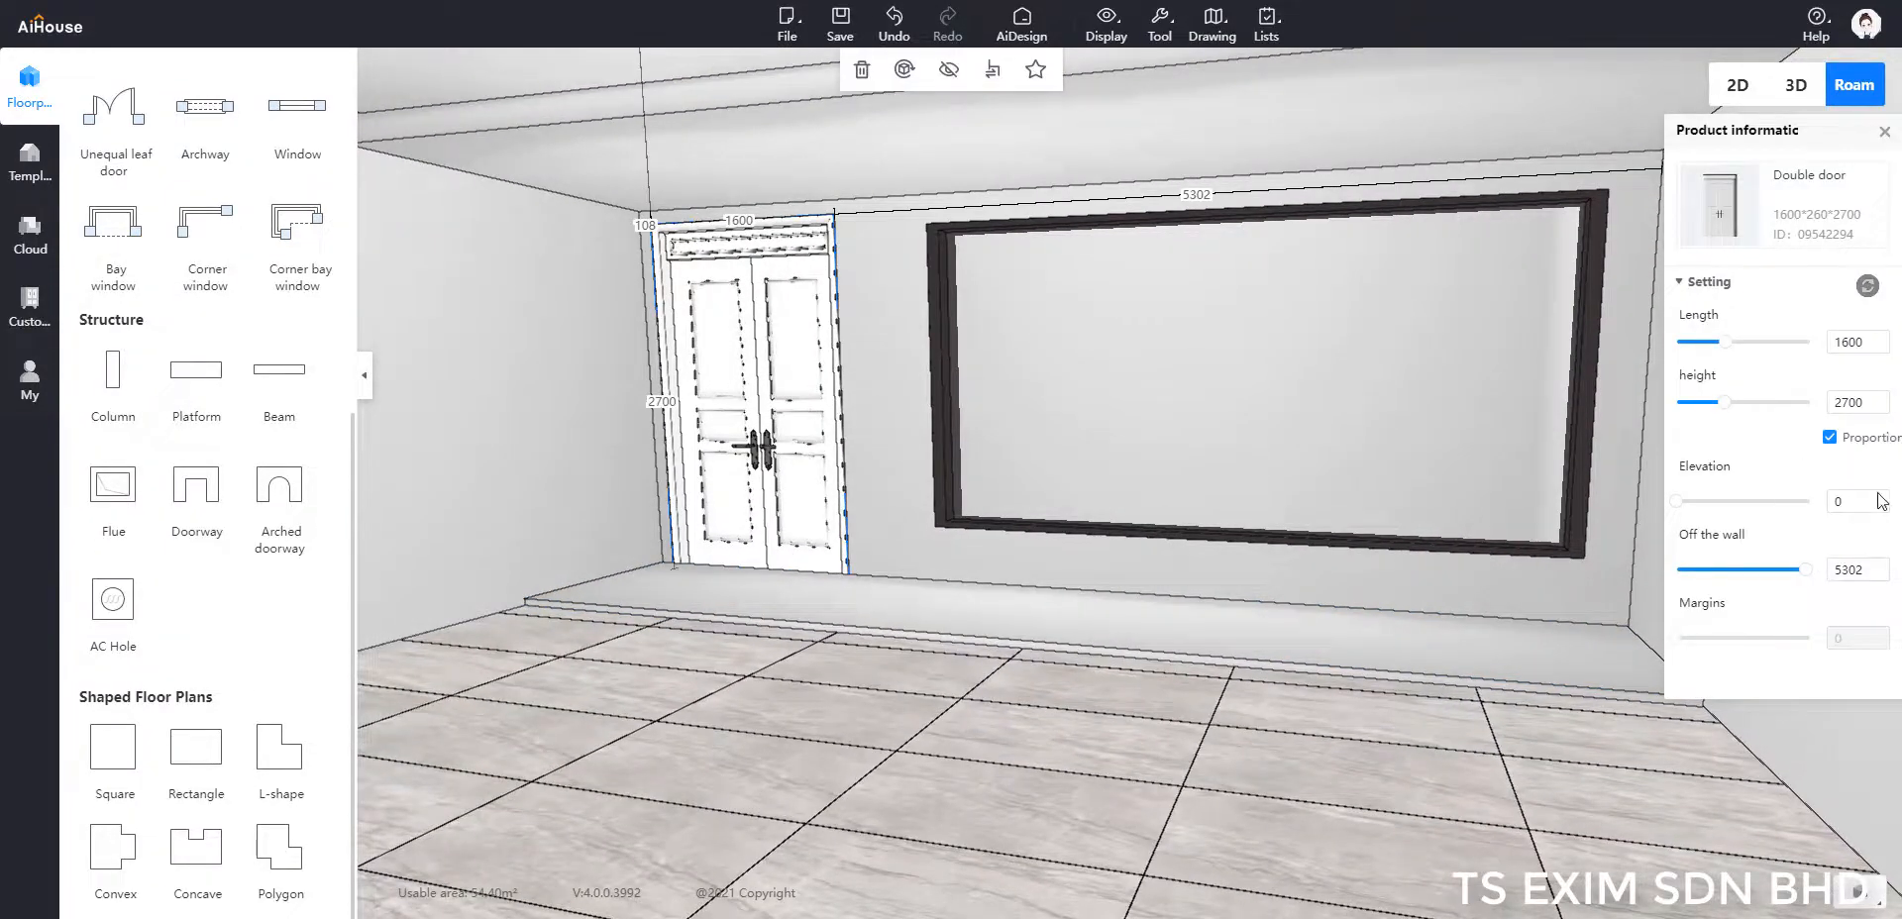
{"action": "type", "text": "50"}
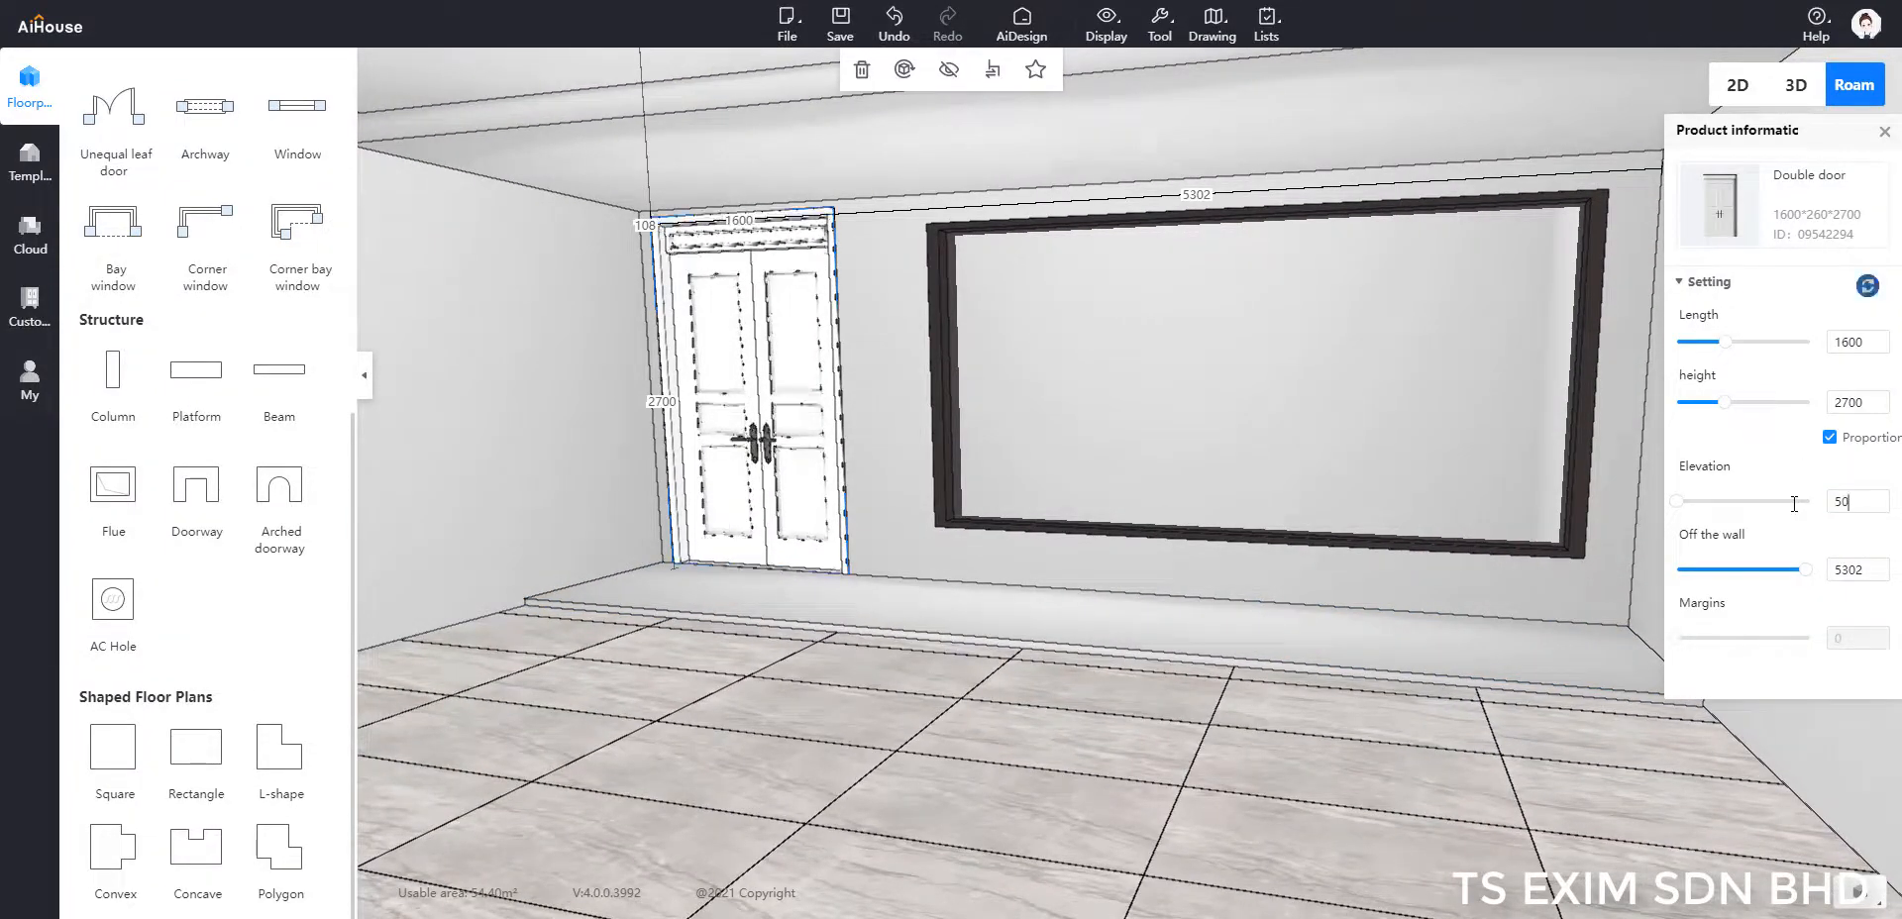
Step: Check the raised entrance and the house front in the Roam view, and save the project
{"action": "left_click", "coordinate": [1013, 757]}
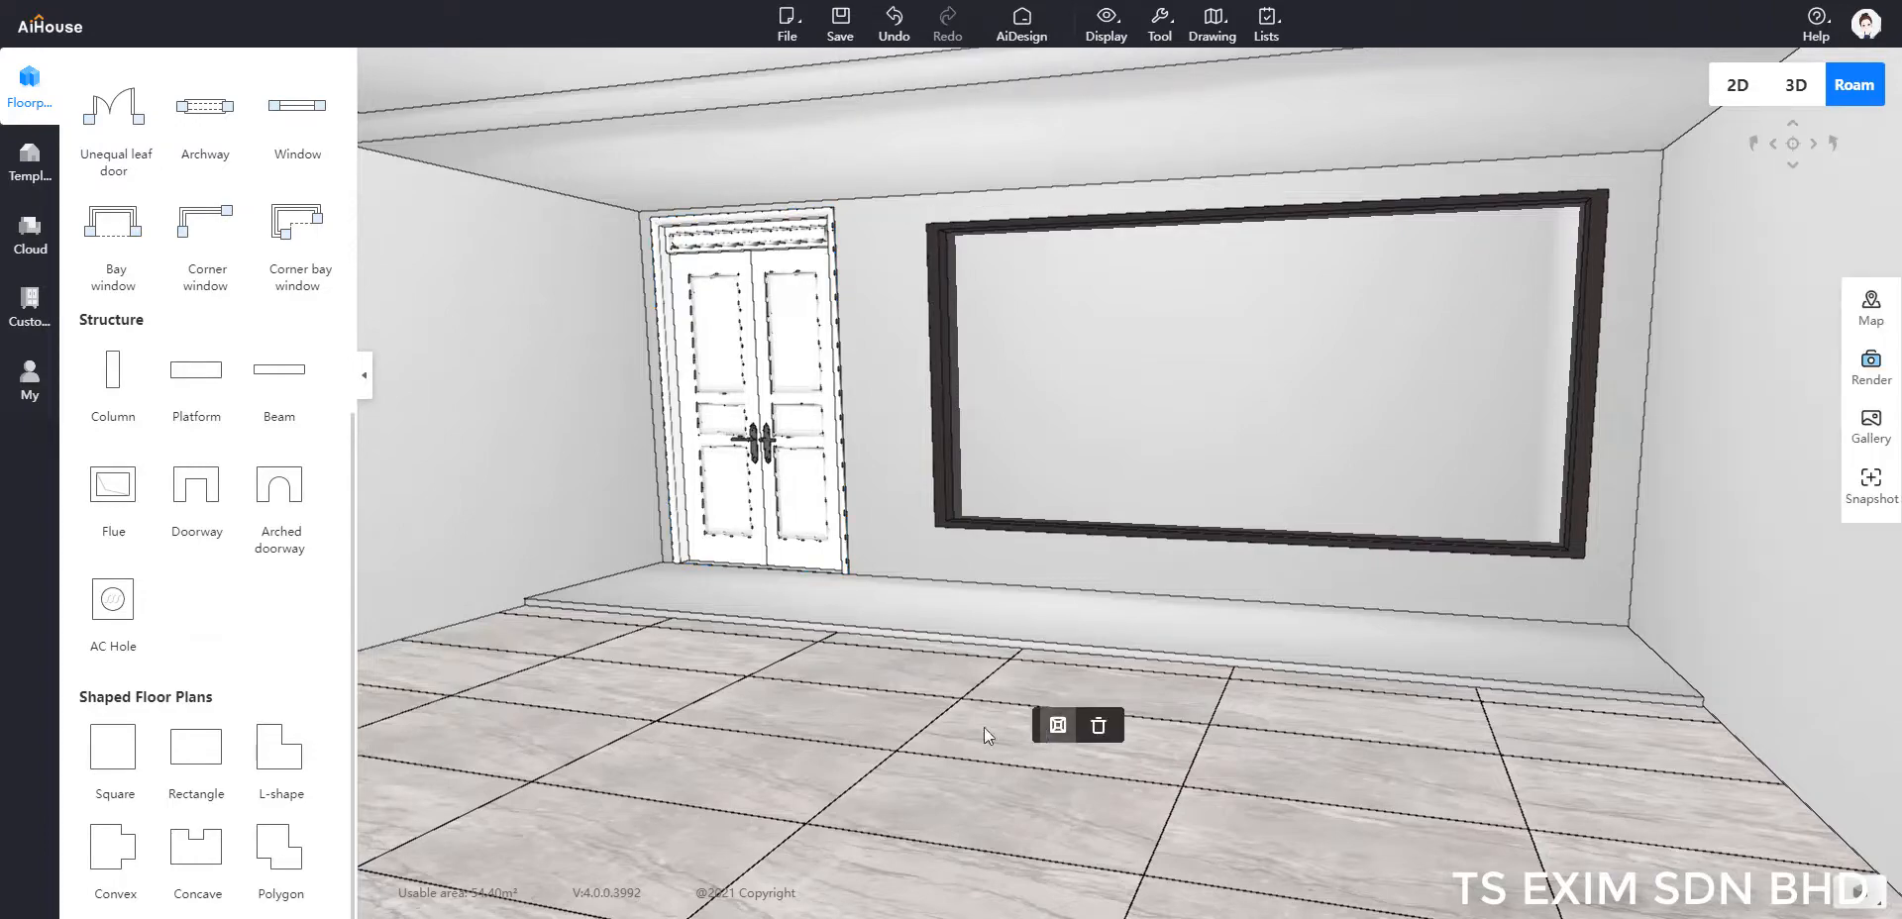
{"action": "scroll", "coordinate": [985, 727], "scroll_direction": "down", "scroll_amount": 1}
{"action": "left_click_drag", "start_coordinate": [1508, 745], "coordinate": [1235, 762]}
{"action": "scroll", "coordinate": [1269, 768], "scroll_direction": "down", "scroll_amount": 5}
{"action": "scroll", "coordinate": [1259, 775], "scroll_direction": "down", "scroll_amount": 5}
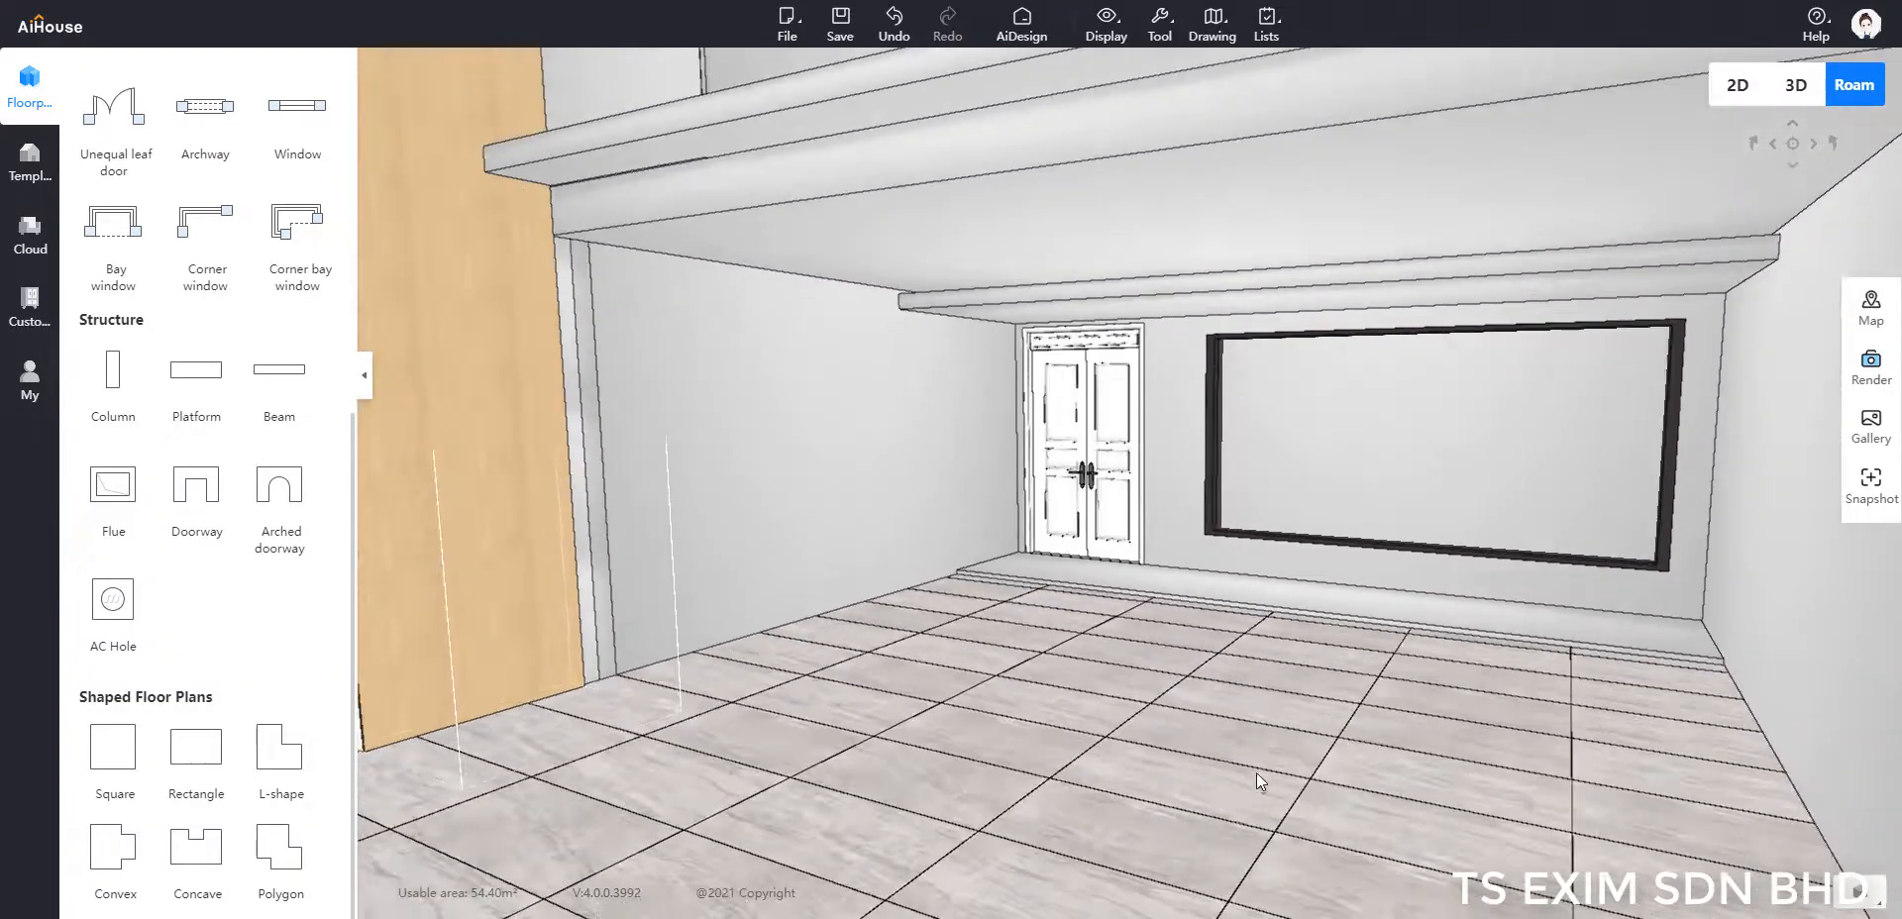
{"action": "scroll", "coordinate": [1700, 690], "scroll_direction": "up", "scroll_amount": 5}
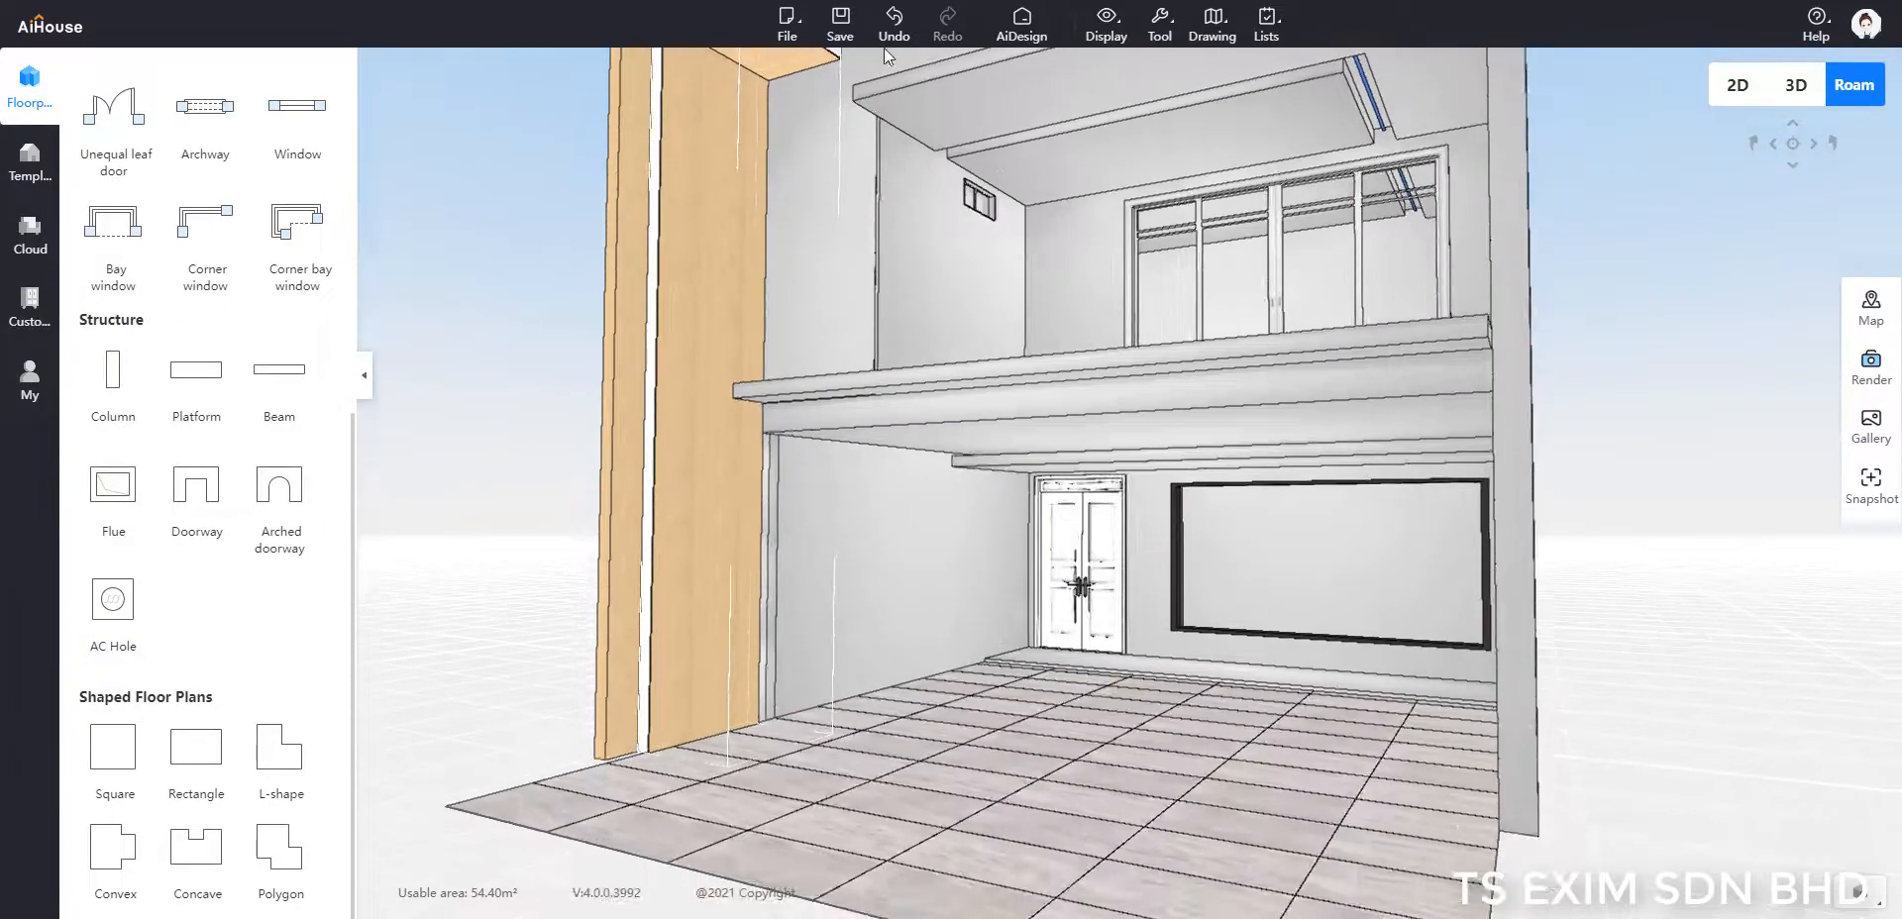
{"action": "left_click", "coordinate": [840, 25]}
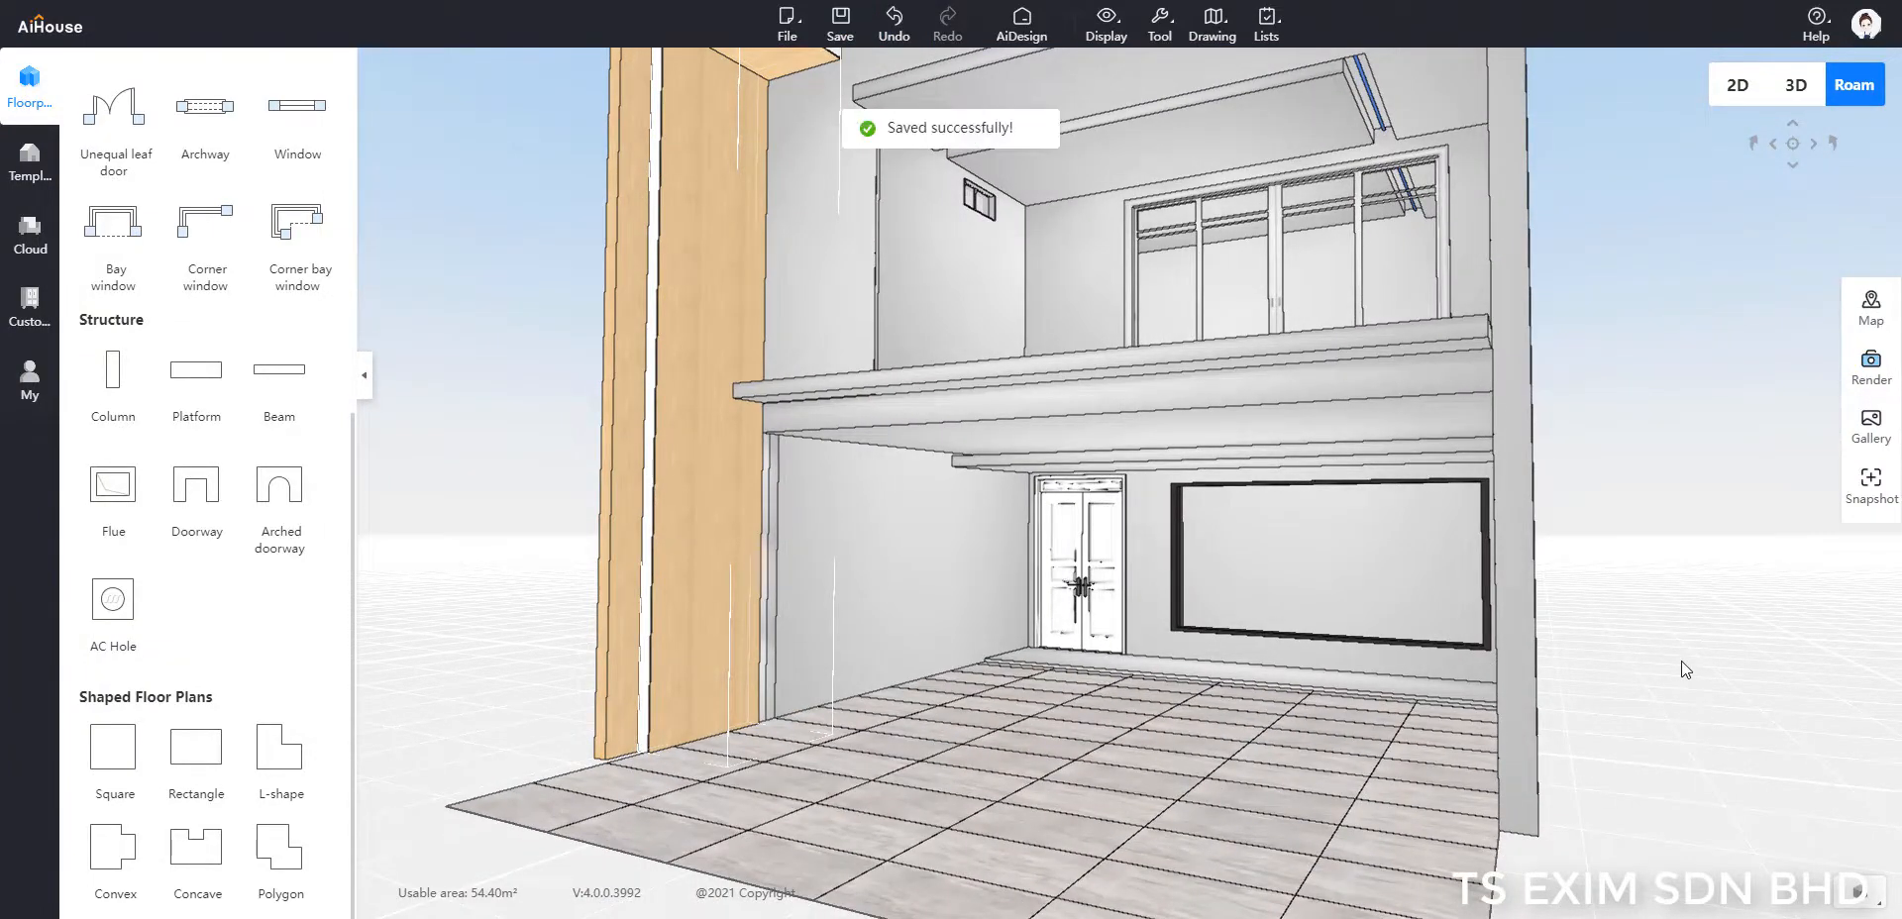
Step: Bring up the Fill light models of the public Lighting library, with the ledge above the ground floor door in view
{"action": "scroll", "coordinate": [1682, 662], "scroll_direction": "up", "scroll_amount": 5}
{"action": "scroll", "coordinate": [1680, 662], "scroll_direction": "up", "scroll_amount": 5}
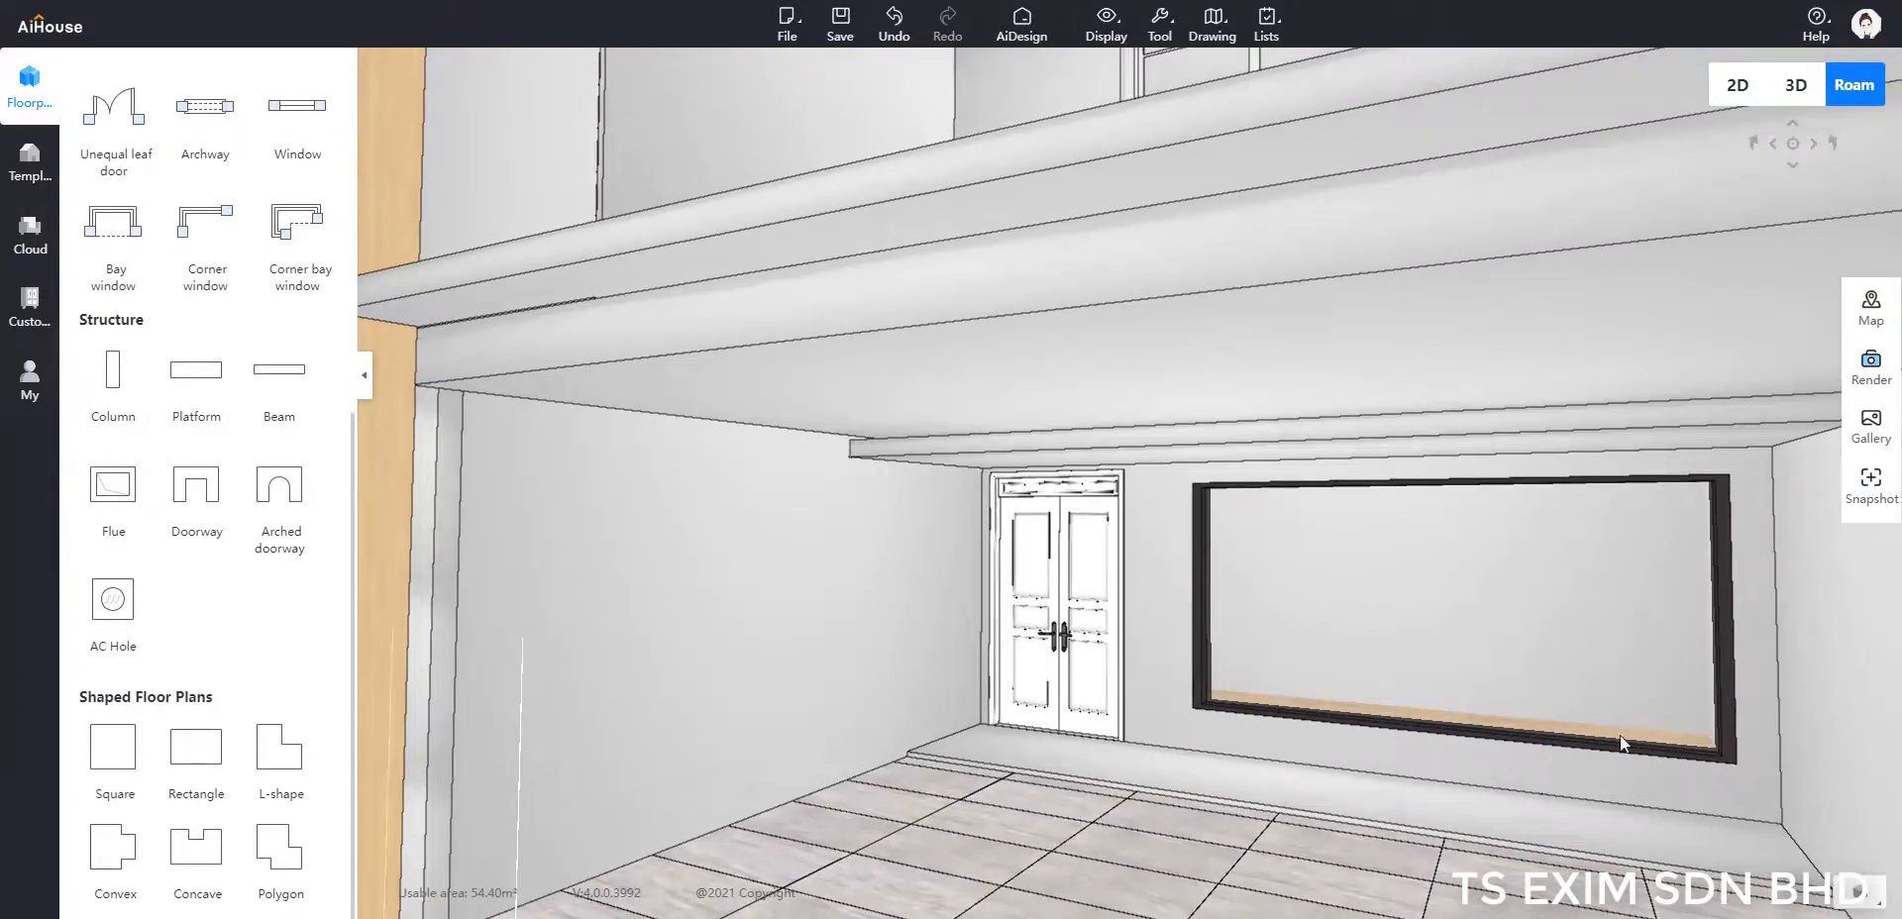
{"action": "scroll", "coordinate": [1619, 735], "scroll_direction": "down", "scroll_amount": 5}
{"action": "scroll", "coordinate": [1614, 740], "scroll_direction": "up", "scroll_amount": 4}
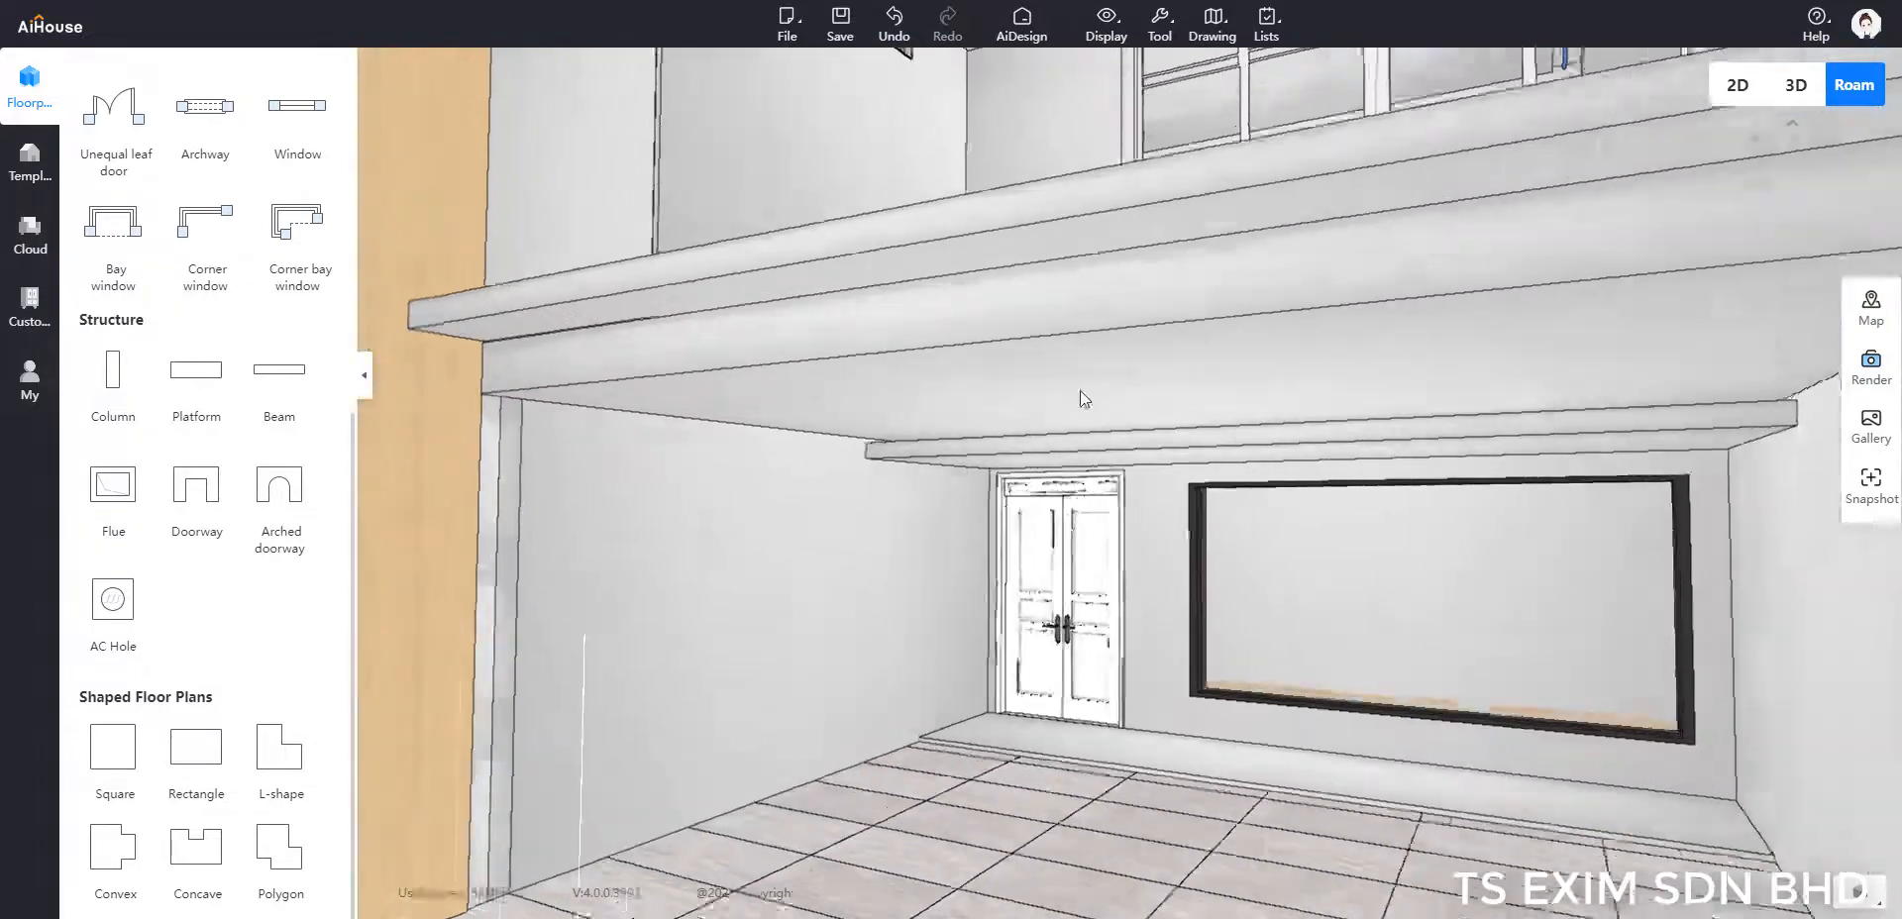
{"action": "scroll", "coordinate": [1080, 390], "scroll_direction": "up", "scroll_amount": 4}
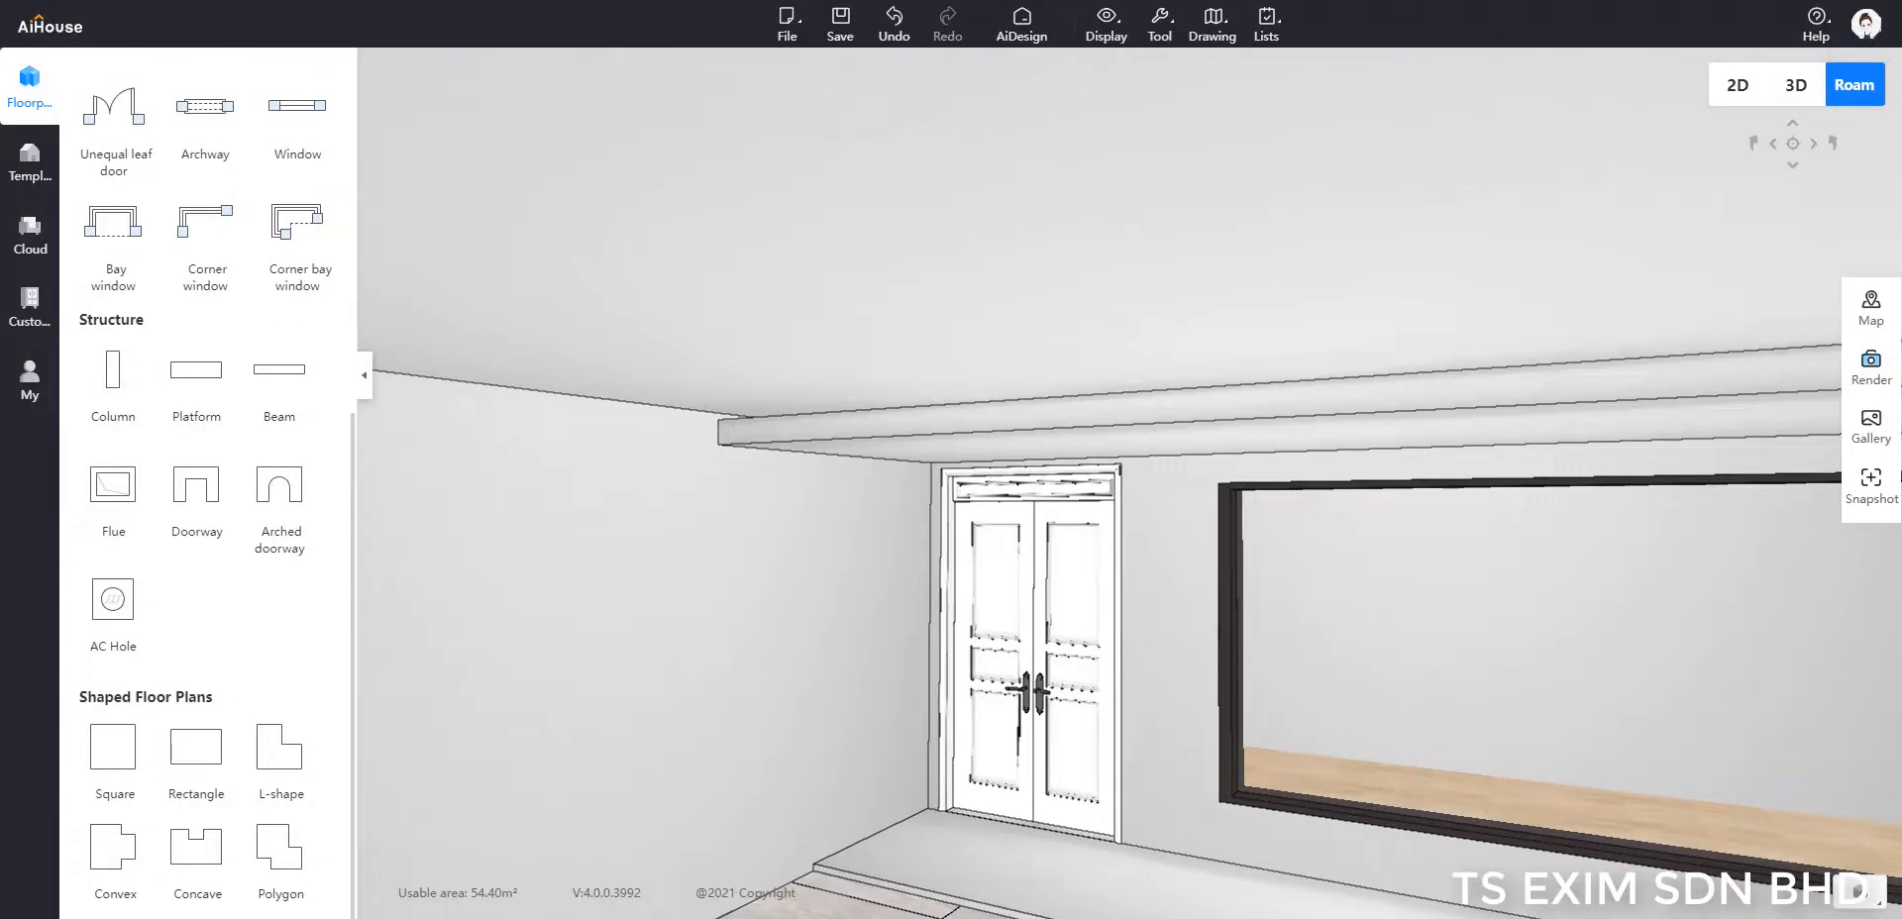
{"action": "left_click", "coordinate": [40, 299]}
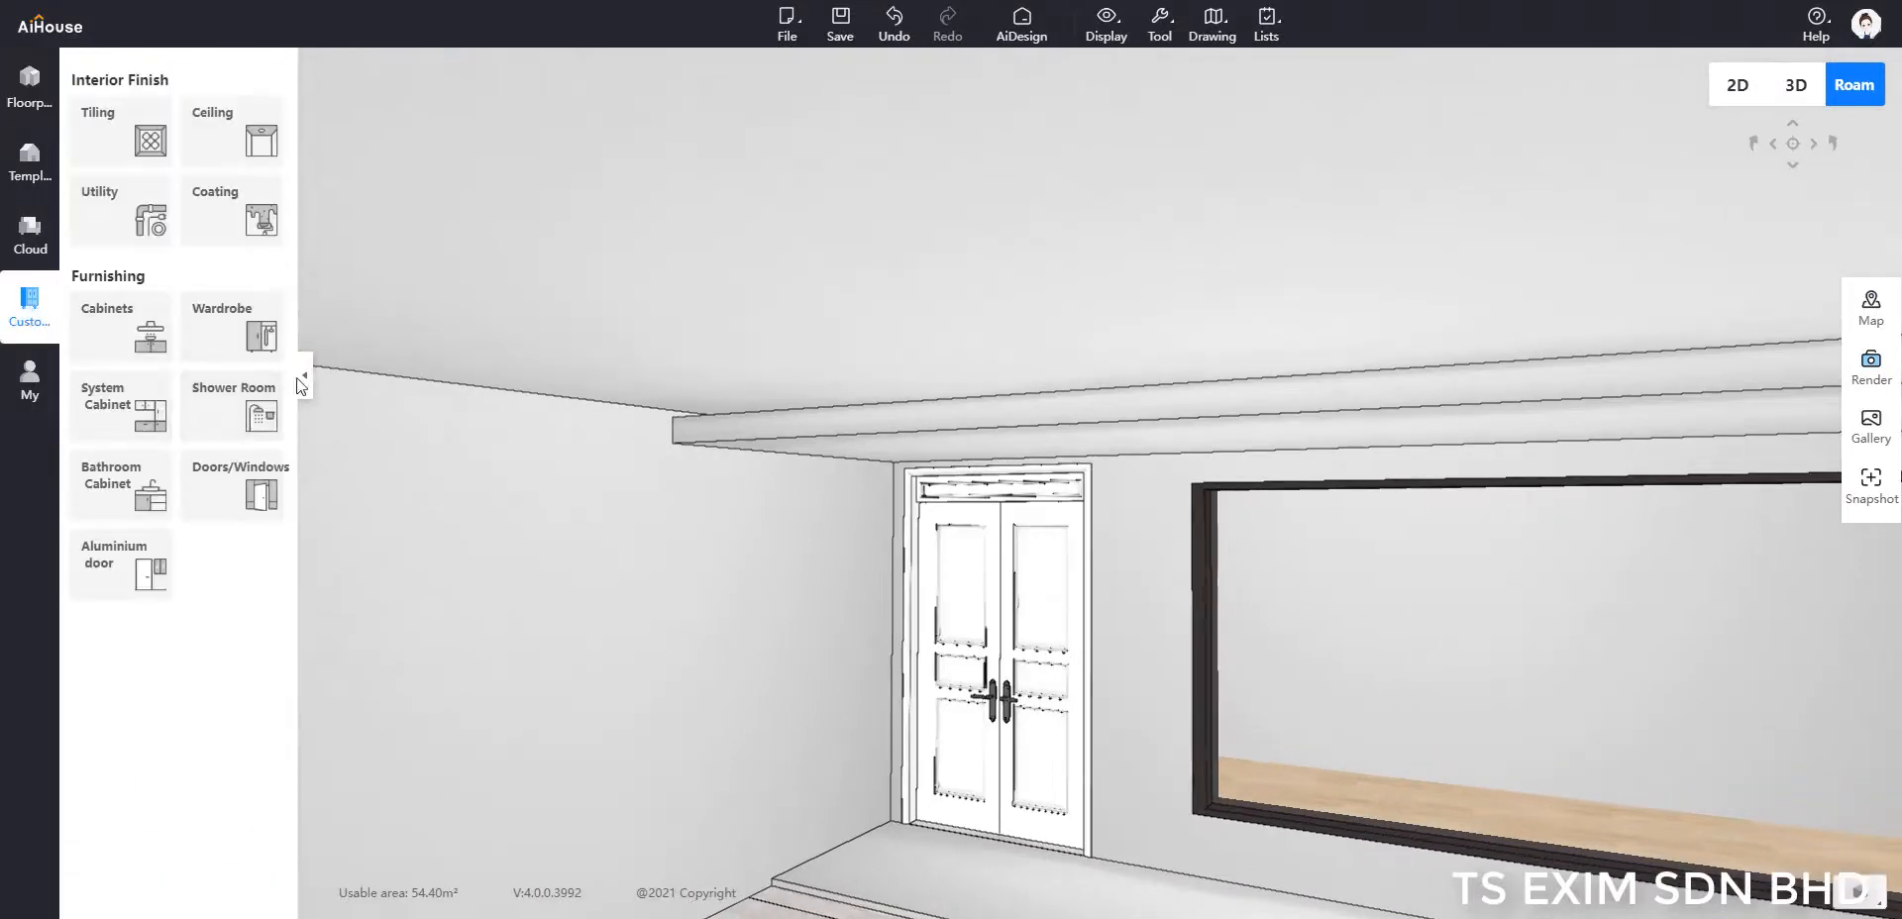
{"action": "left_click", "coordinate": [33, 228]}
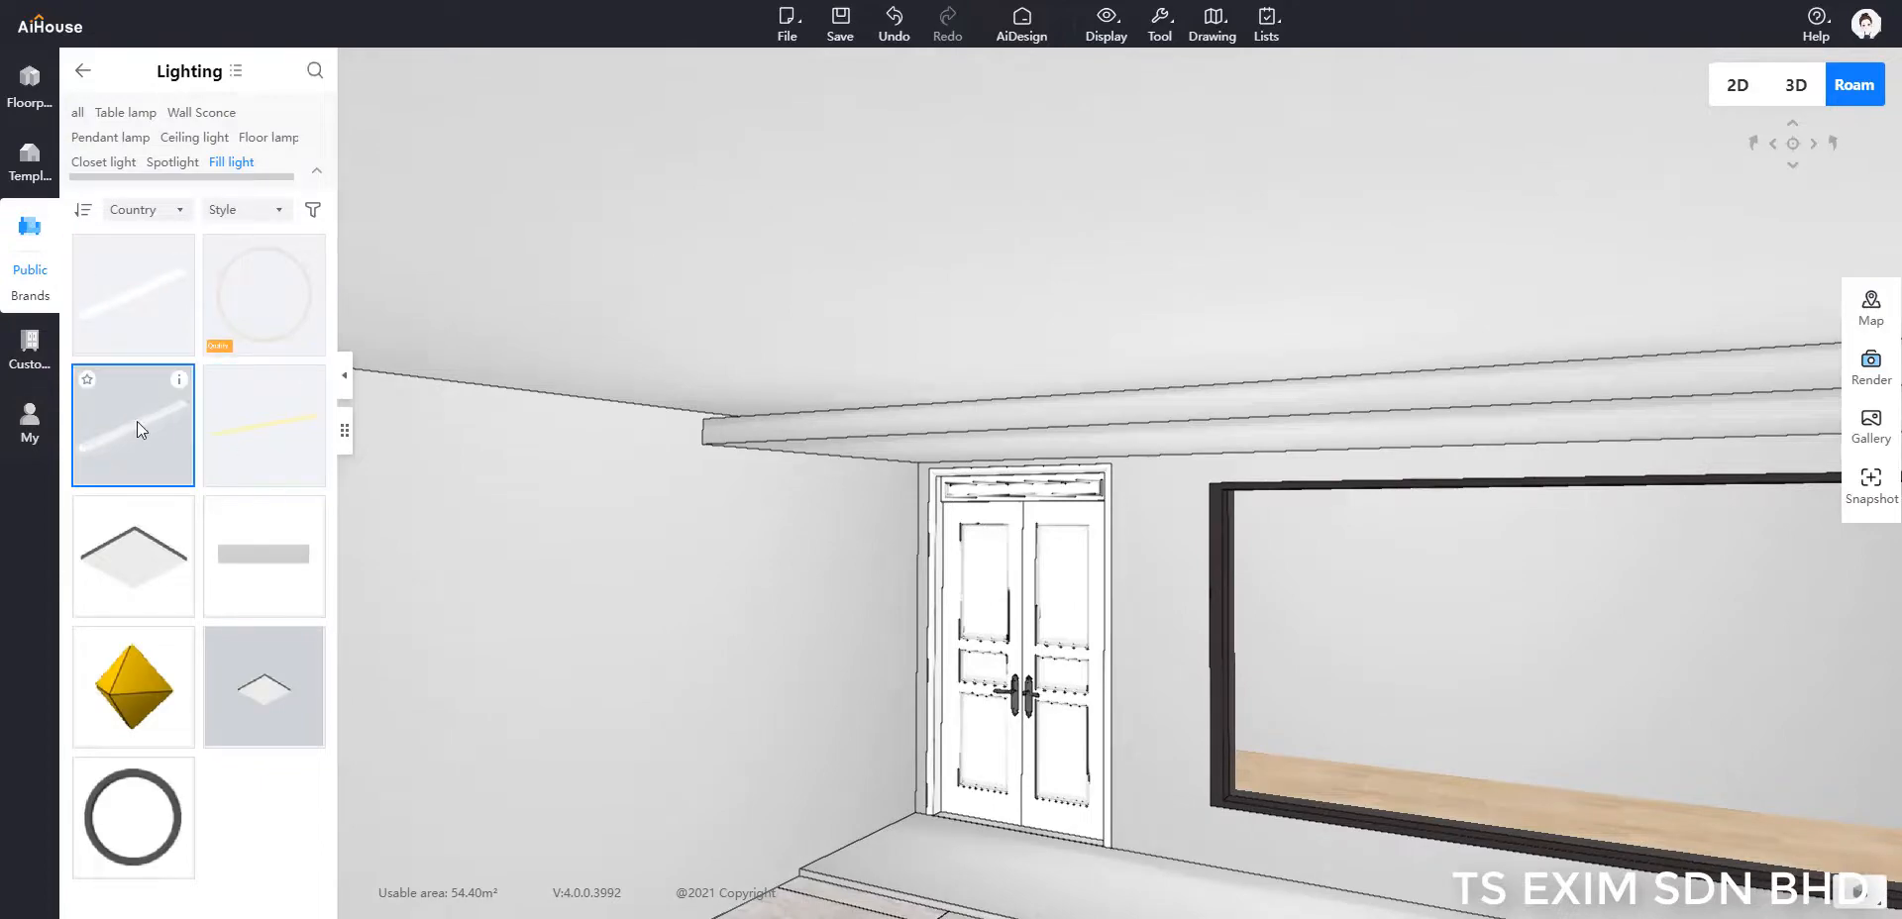
Step: Place the 3.0 universal light strip on the ledge above the ground floor door and raise it slightly out of the surface
{"action": "left_click_drag", "start_coordinate": [476, 515], "coordinate": [997, 677]}
{"action": "scroll", "coordinate": [996, 677], "scroll_direction": "up", "scroll_amount": 2}
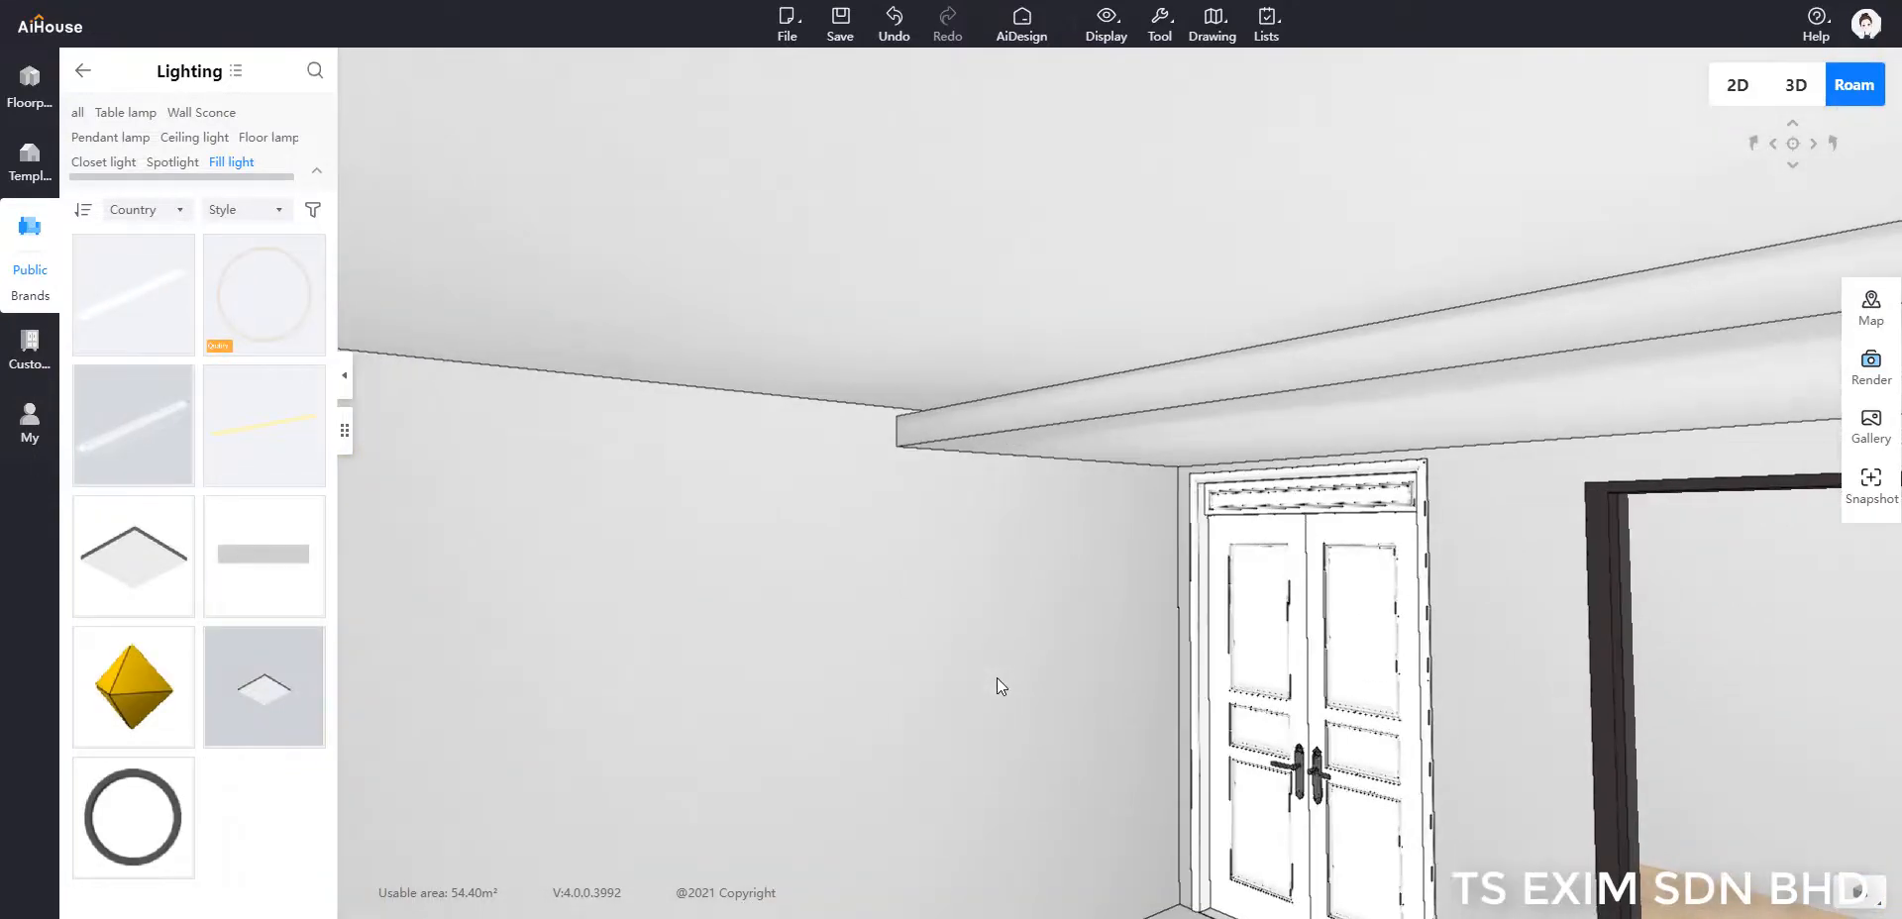
{"action": "left_click", "coordinate": [996, 678]}
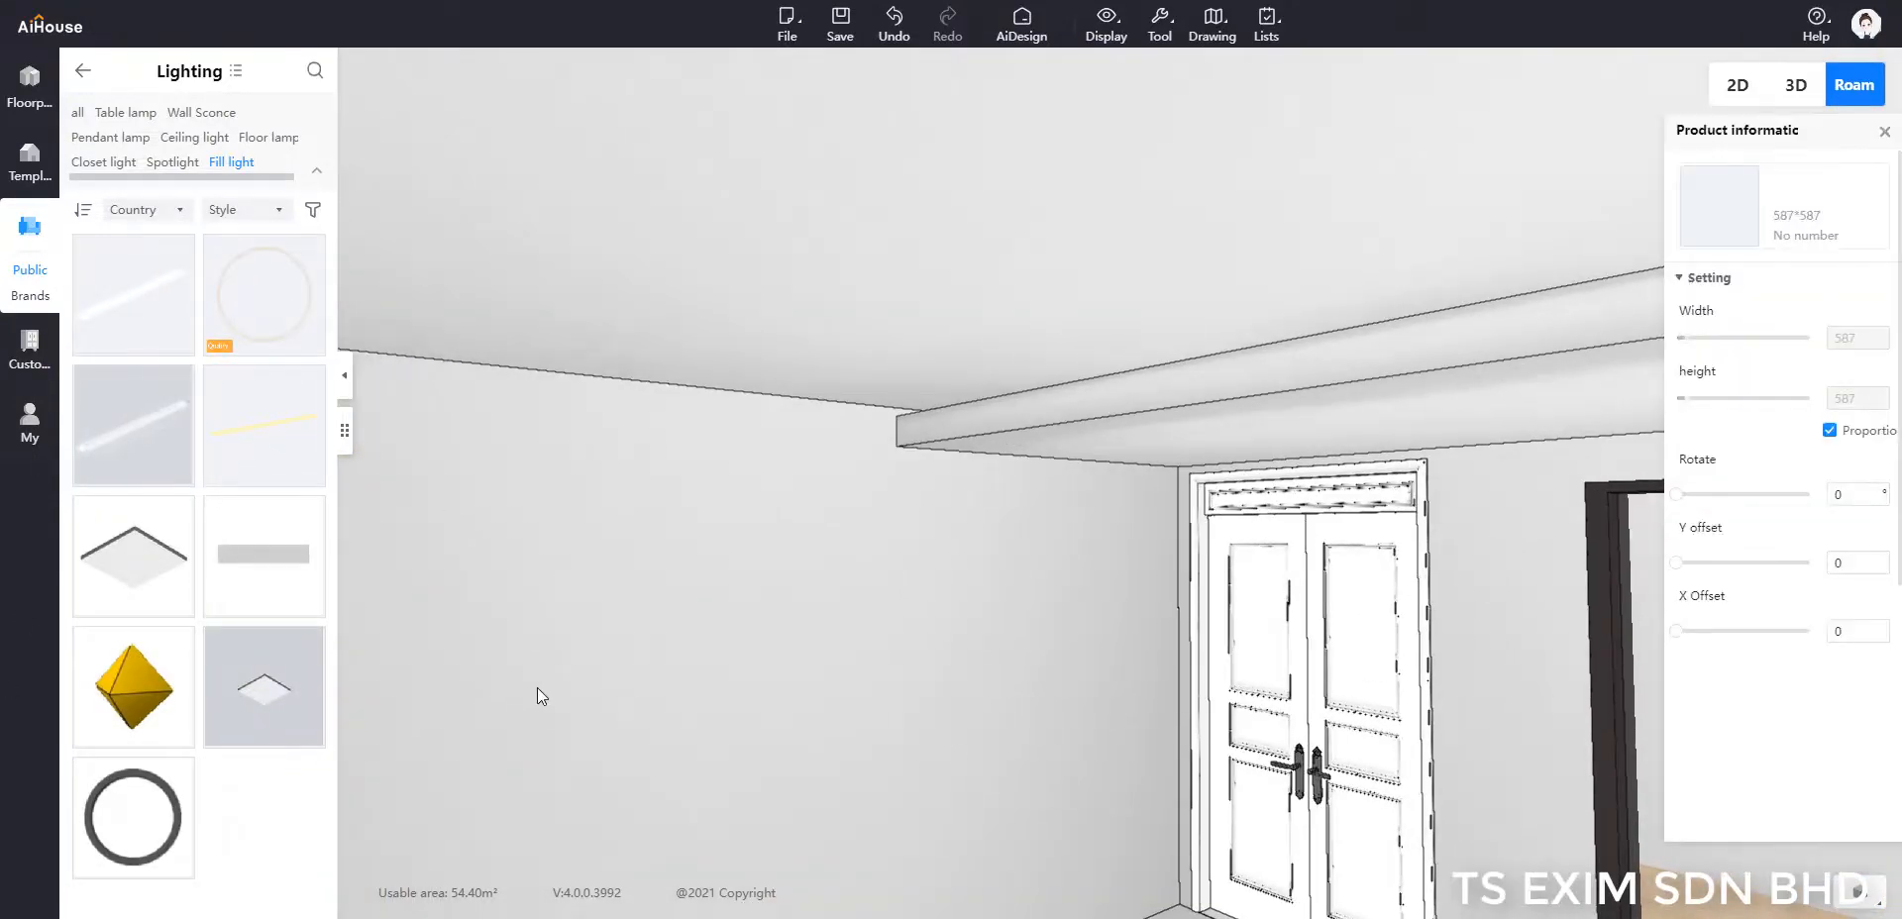
{"action": "key", "text": "q"}
{"action": "key", "text": "w"}
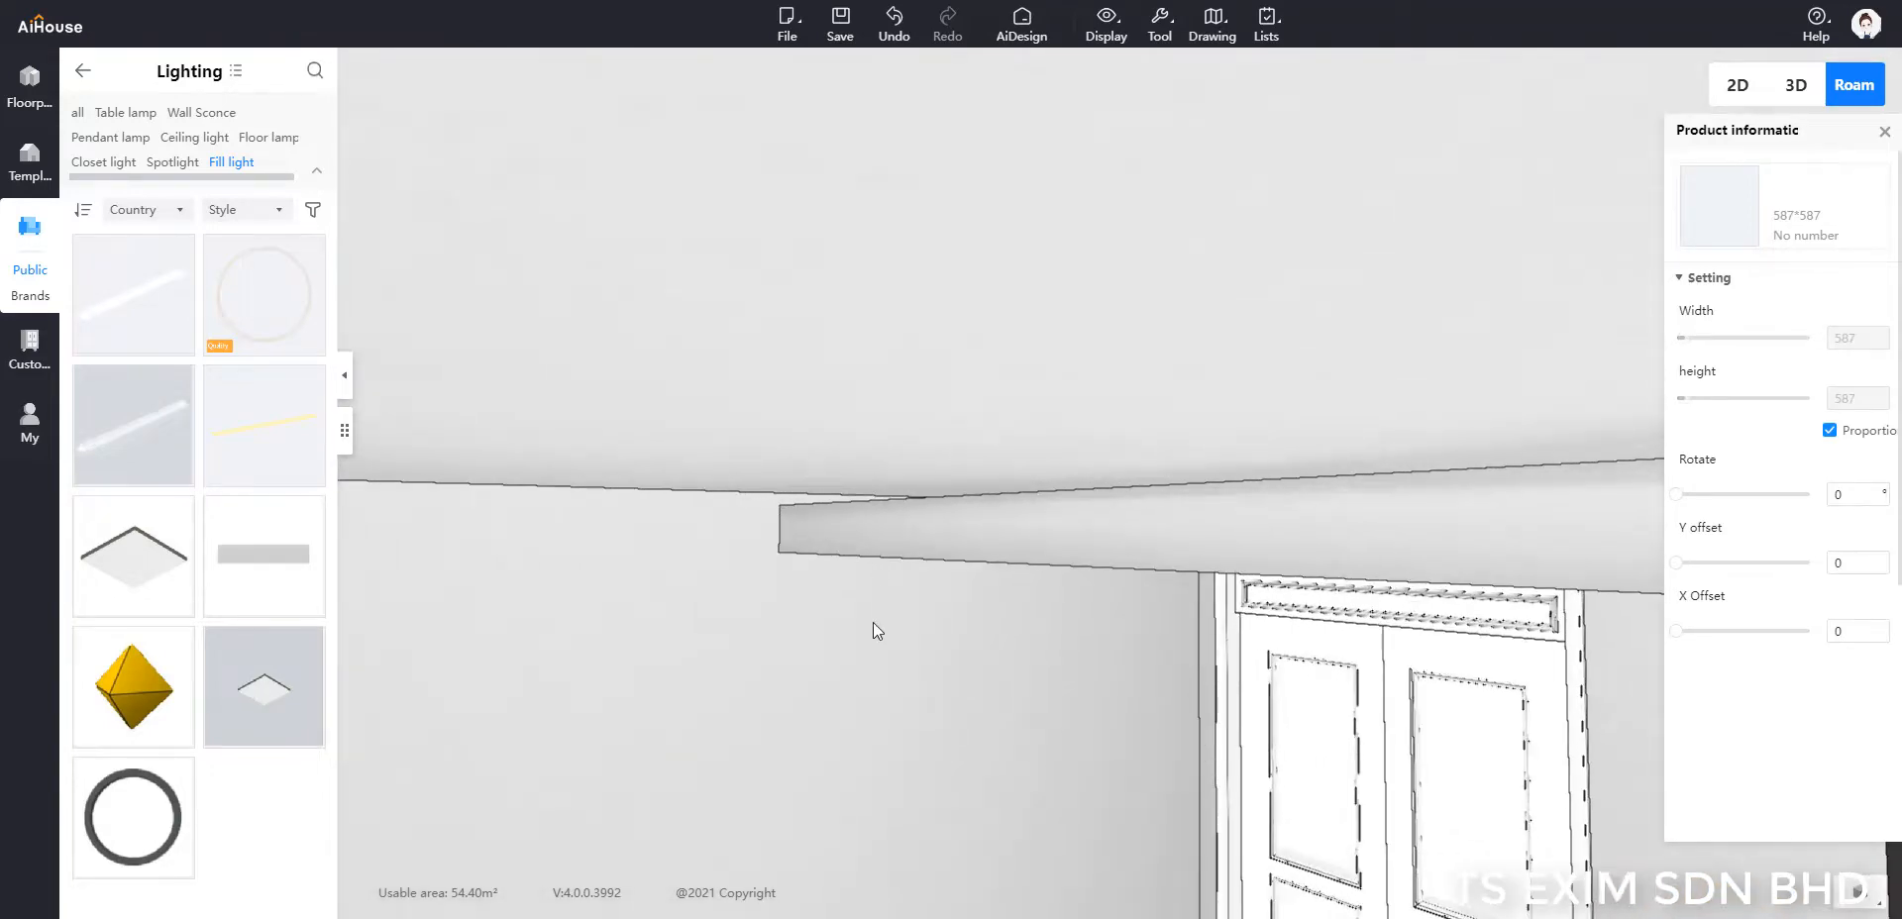
{"action": "left_click_drag", "start_coordinate": [873, 622], "coordinate": [859, 658]}
{"action": "key", "text": "q"}
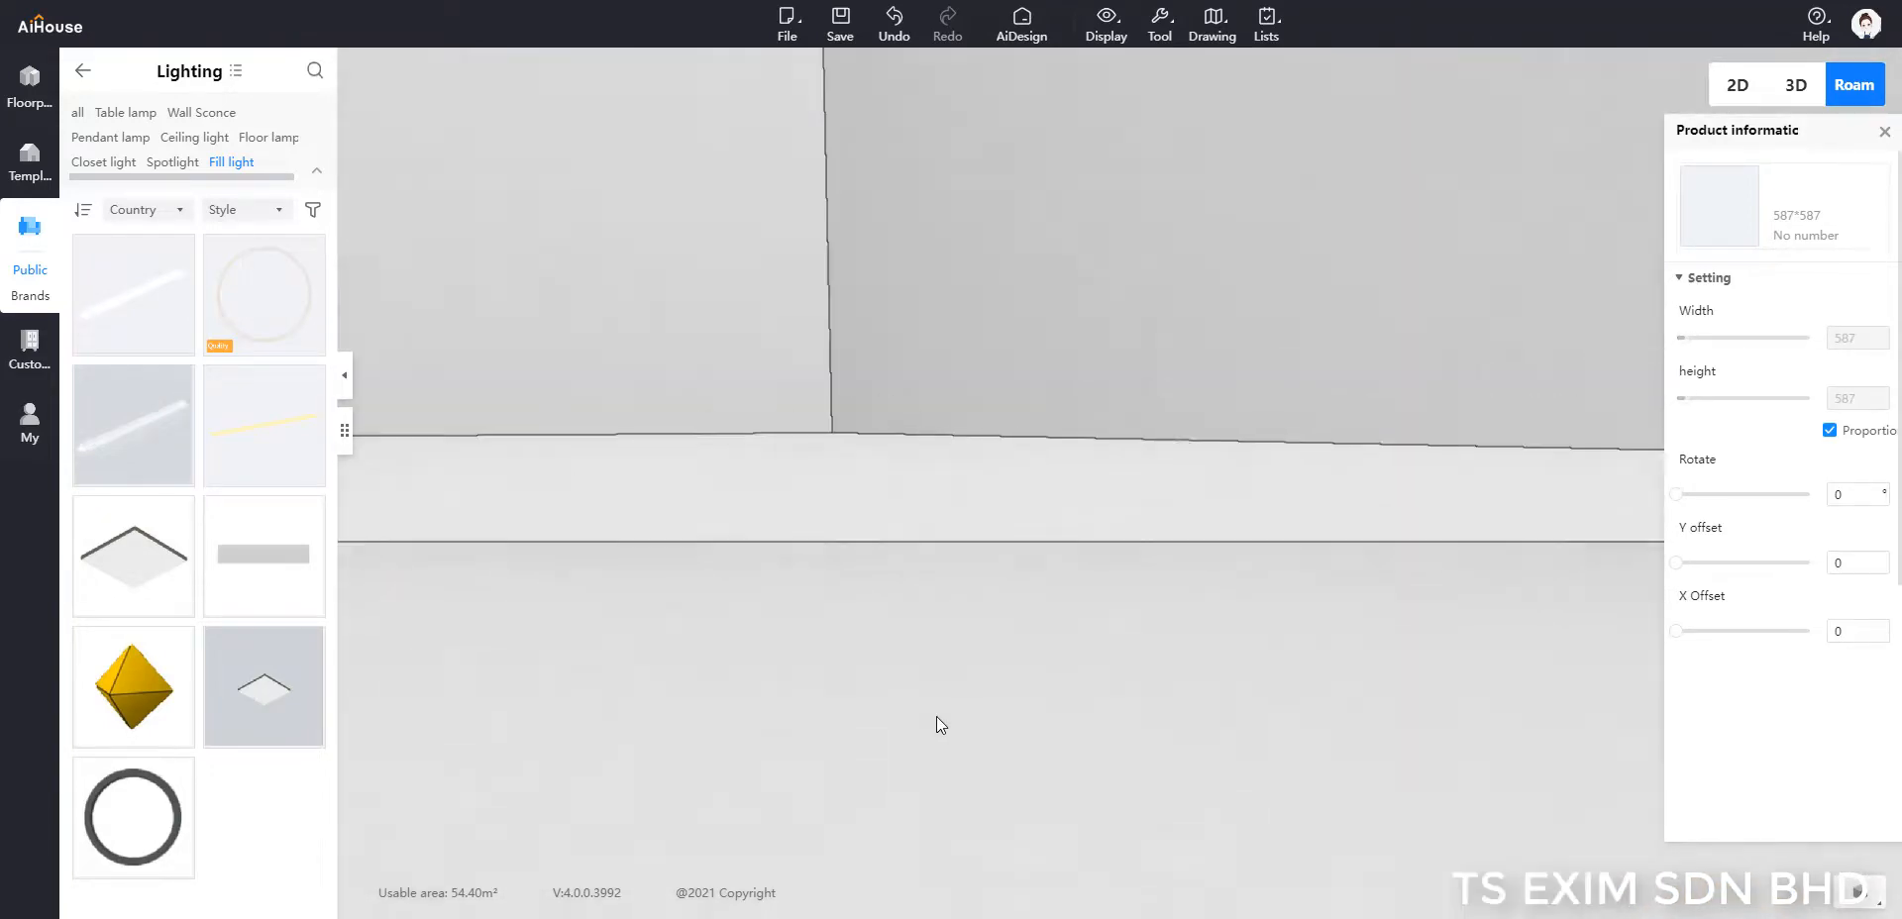
{"action": "key", "text": "q"}
{"action": "key", "text": "w"}
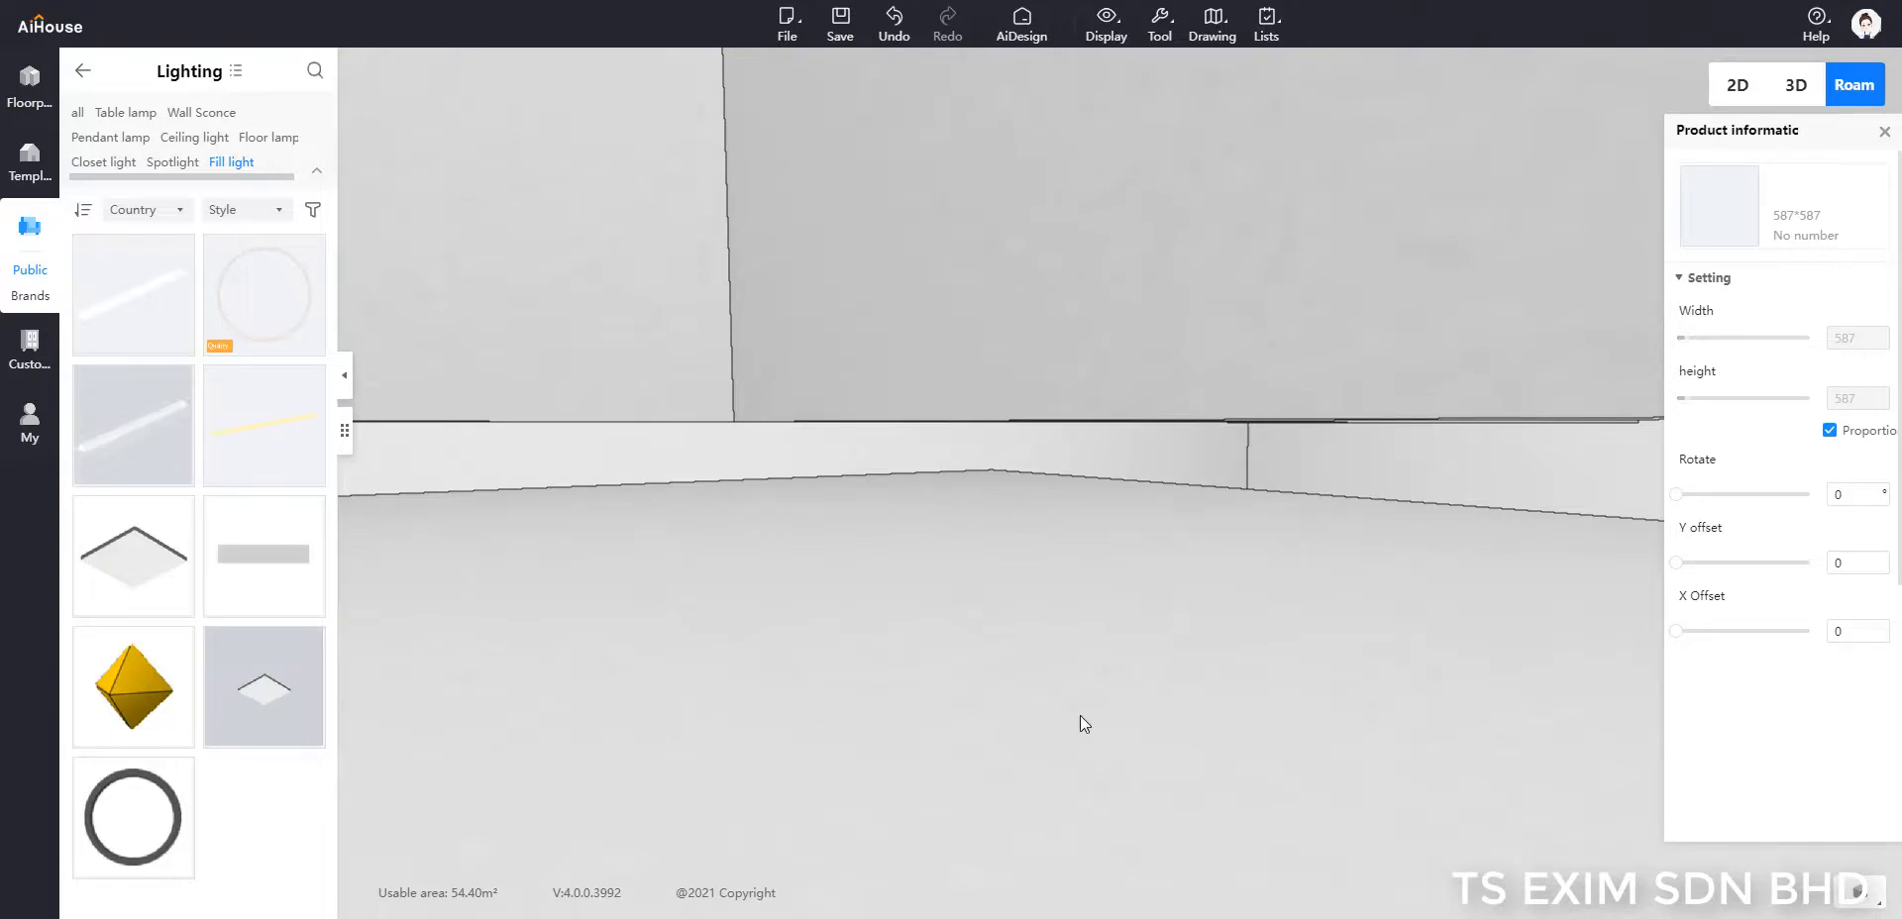
{"action": "key", "text": "e"}
{"action": "key", "text": "d"}
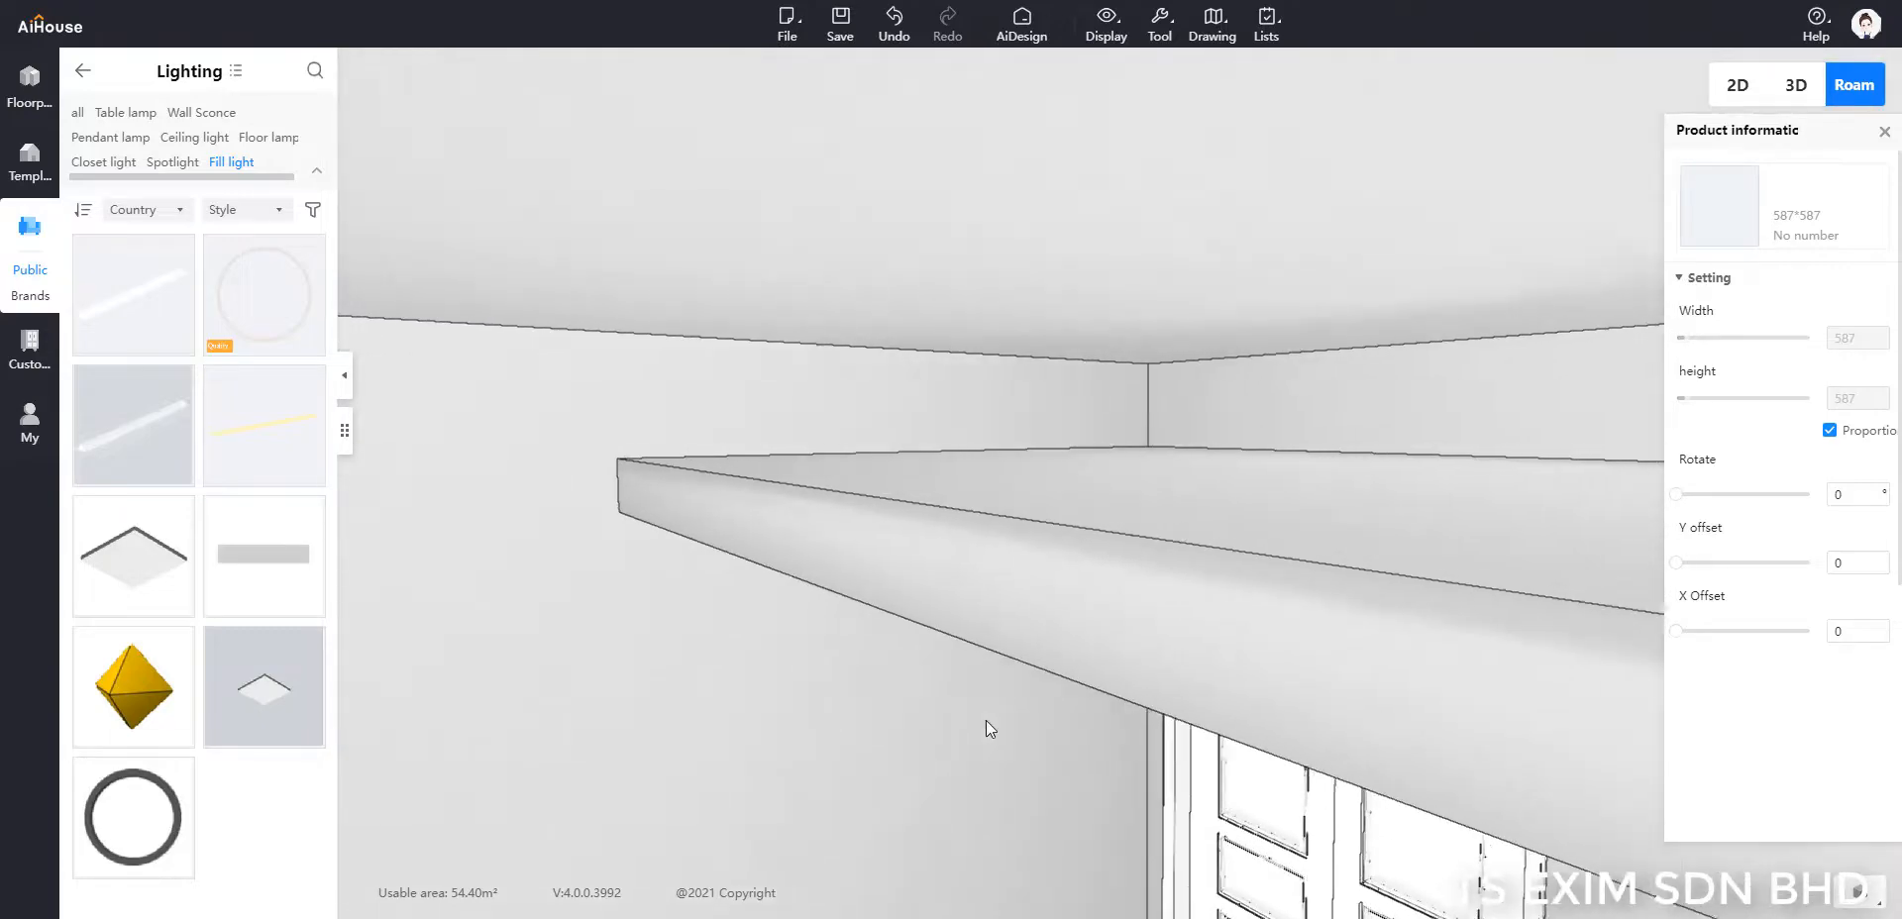
{"action": "left_click", "coordinate": [994, 503]}
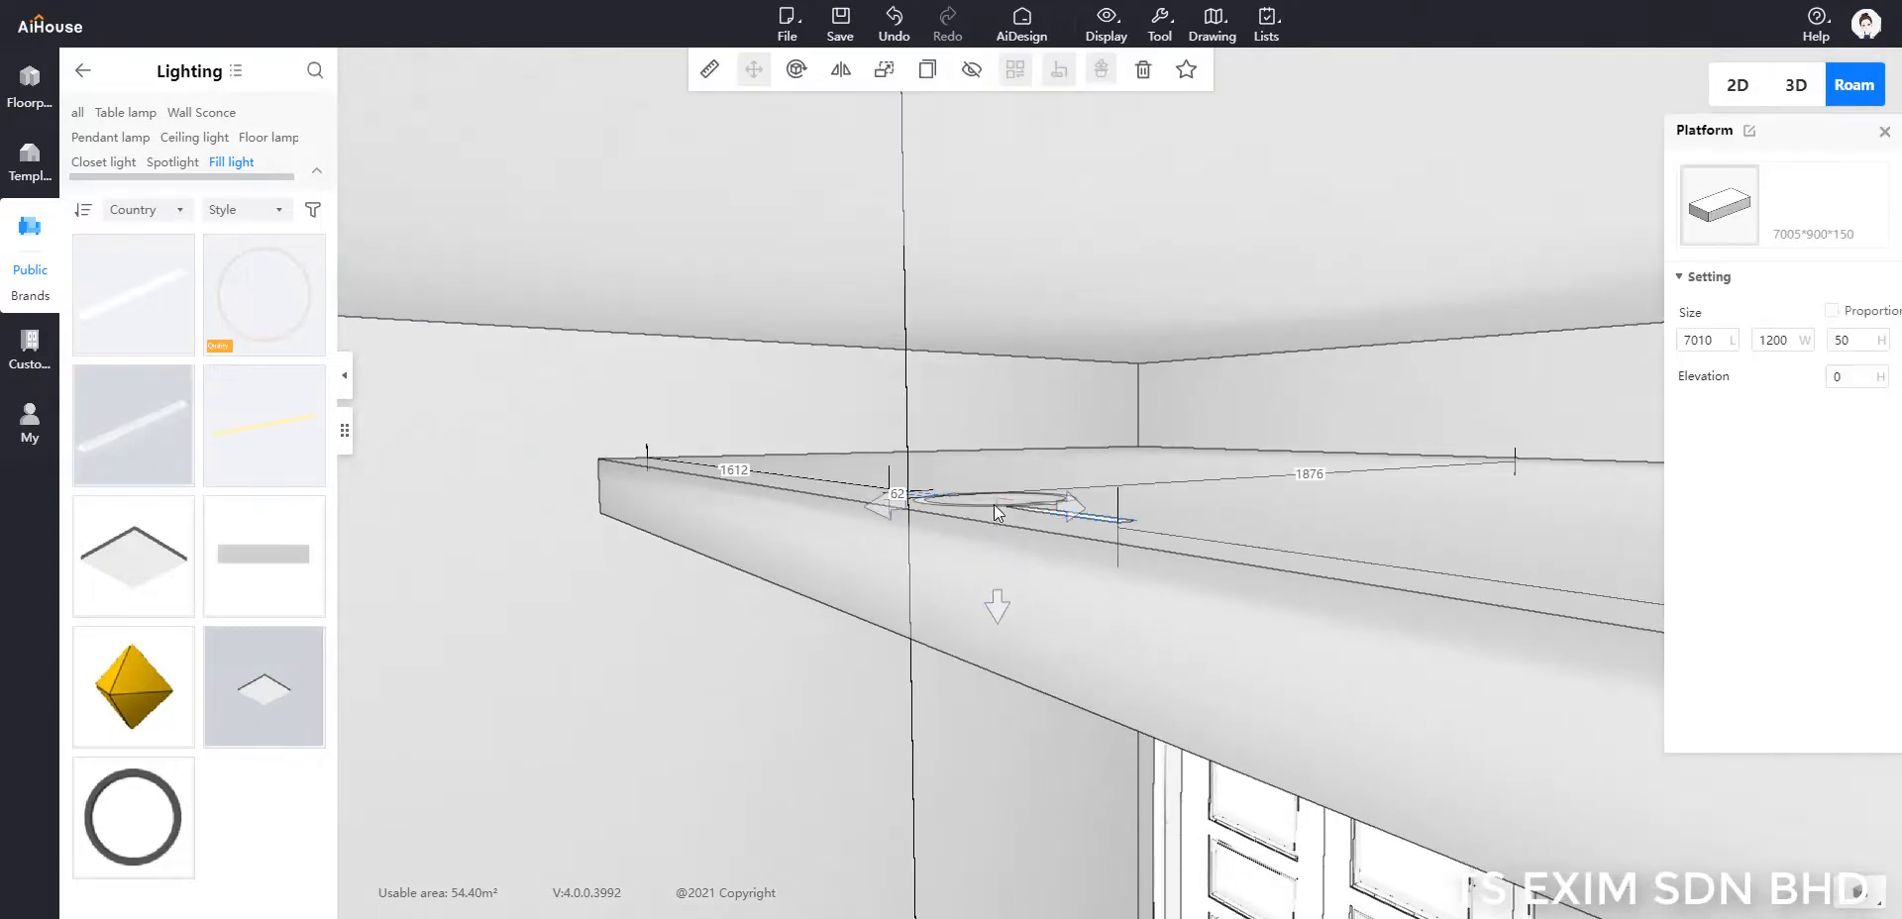
{"action": "key", "text": "w"}
{"action": "key", "text": "s"}
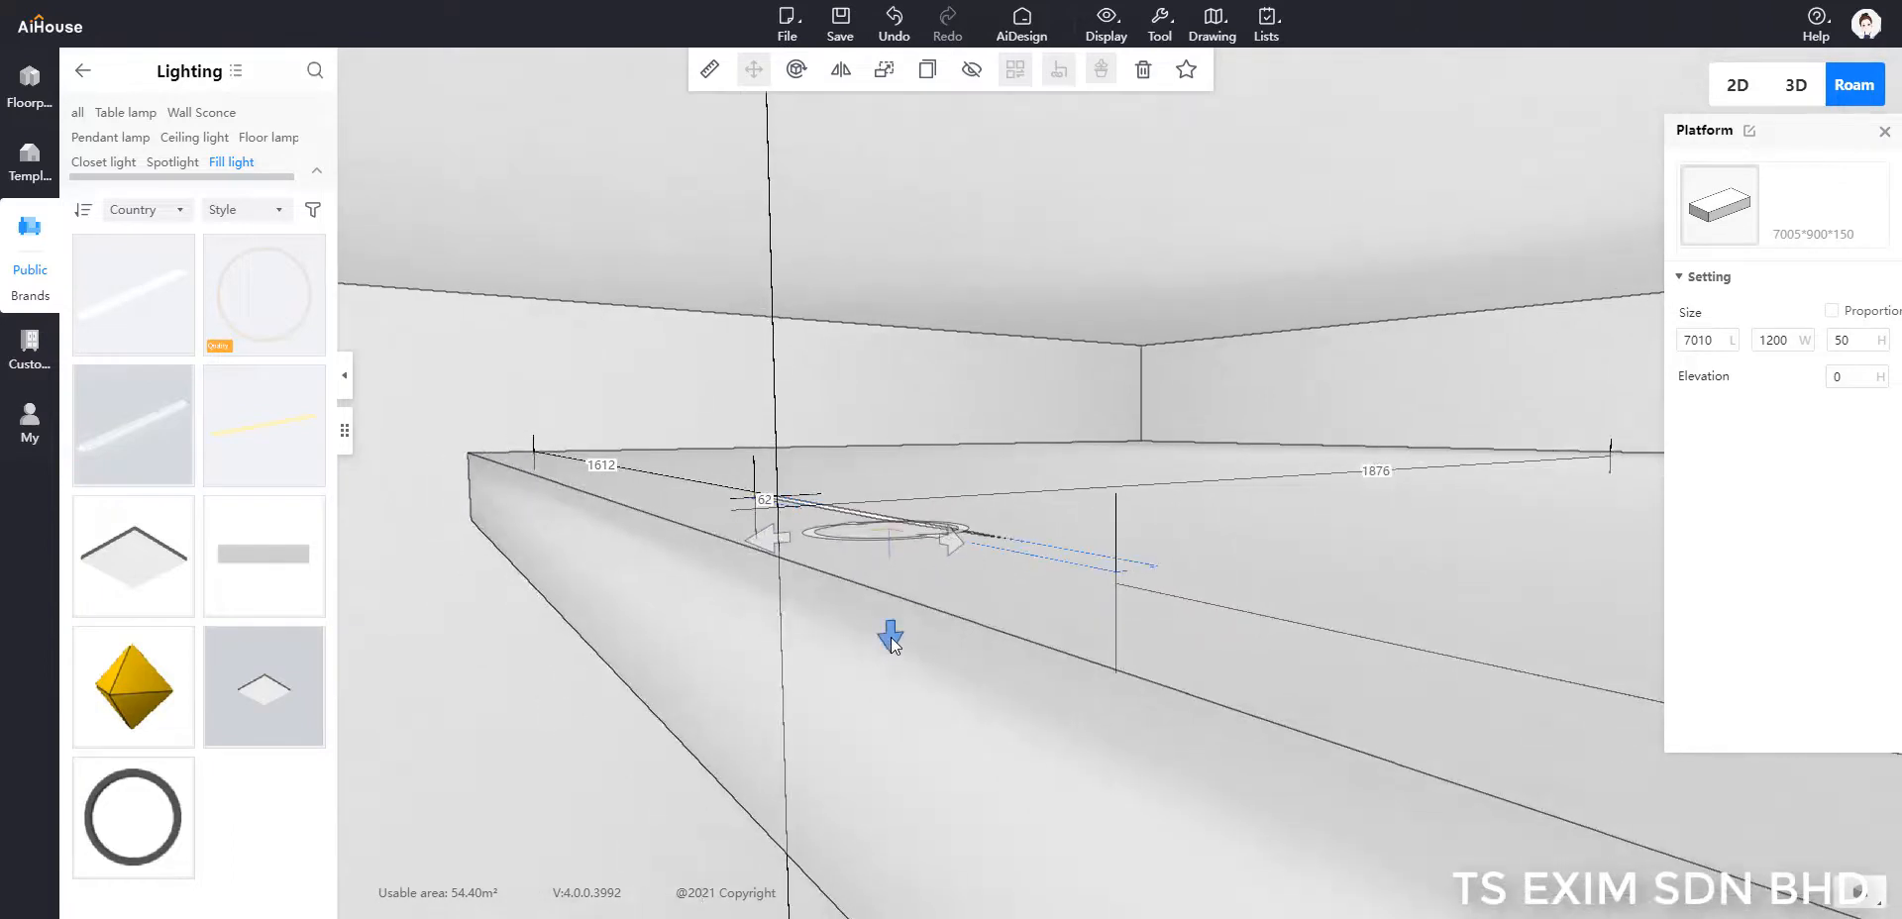
{"action": "left_click_drag", "start_coordinate": [889, 638], "coordinate": [890, 626]}
{"action": "left_click", "coordinate": [887, 516]}
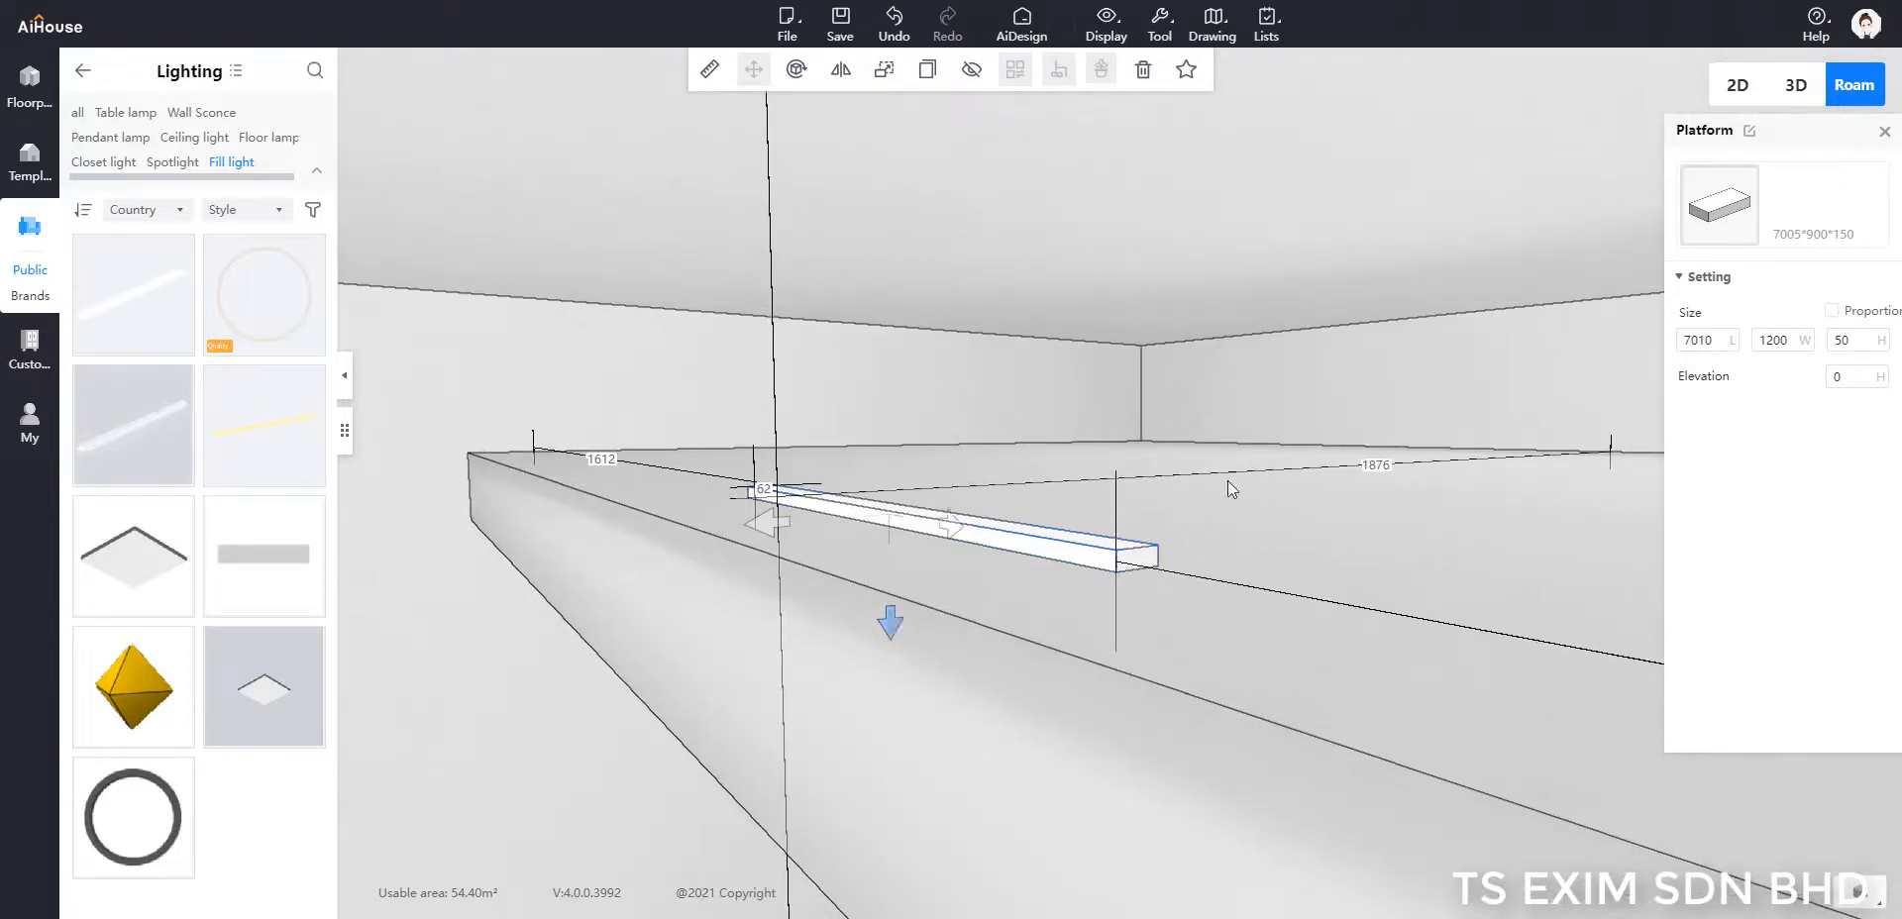
Step: Set the light strip's length to 7010 and its width to 50
{"action": "left_click_drag", "start_coordinate": [1862, 341], "coordinate": [1776, 341]}
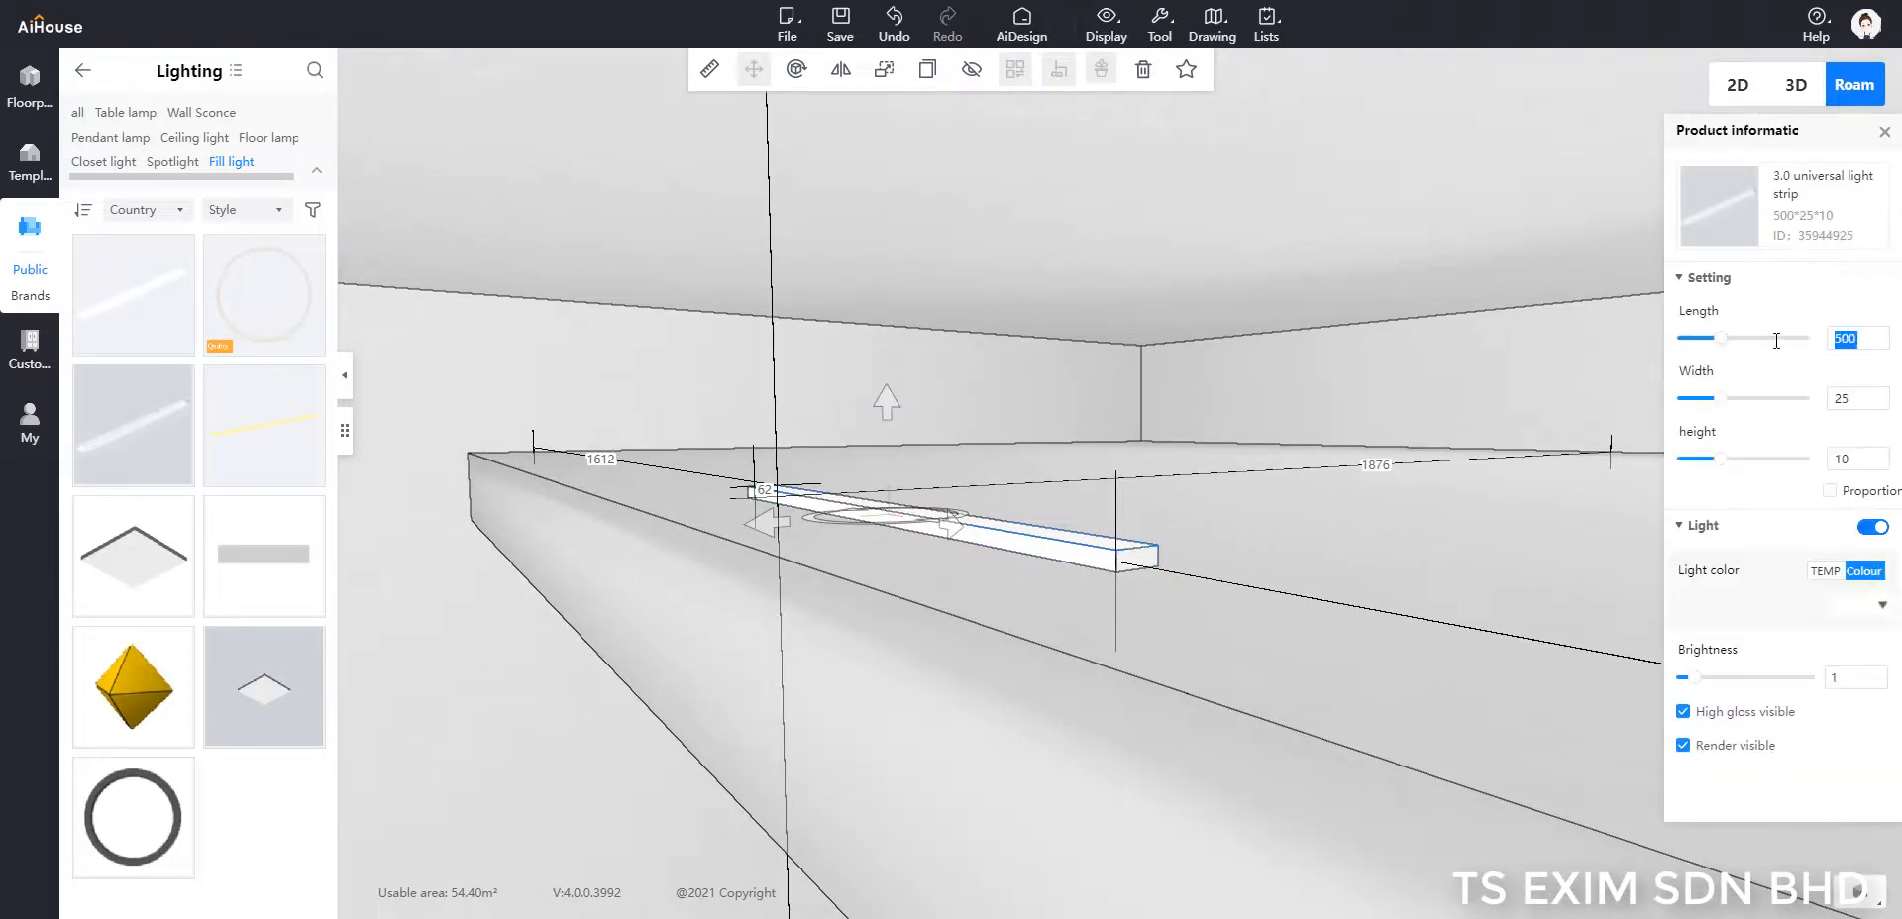
{"action": "type", "text": "7010"}
{"action": "key", "text": "Return"}
{"action": "key", "text": "Tab"}
{"action": "type", "text": "50"}
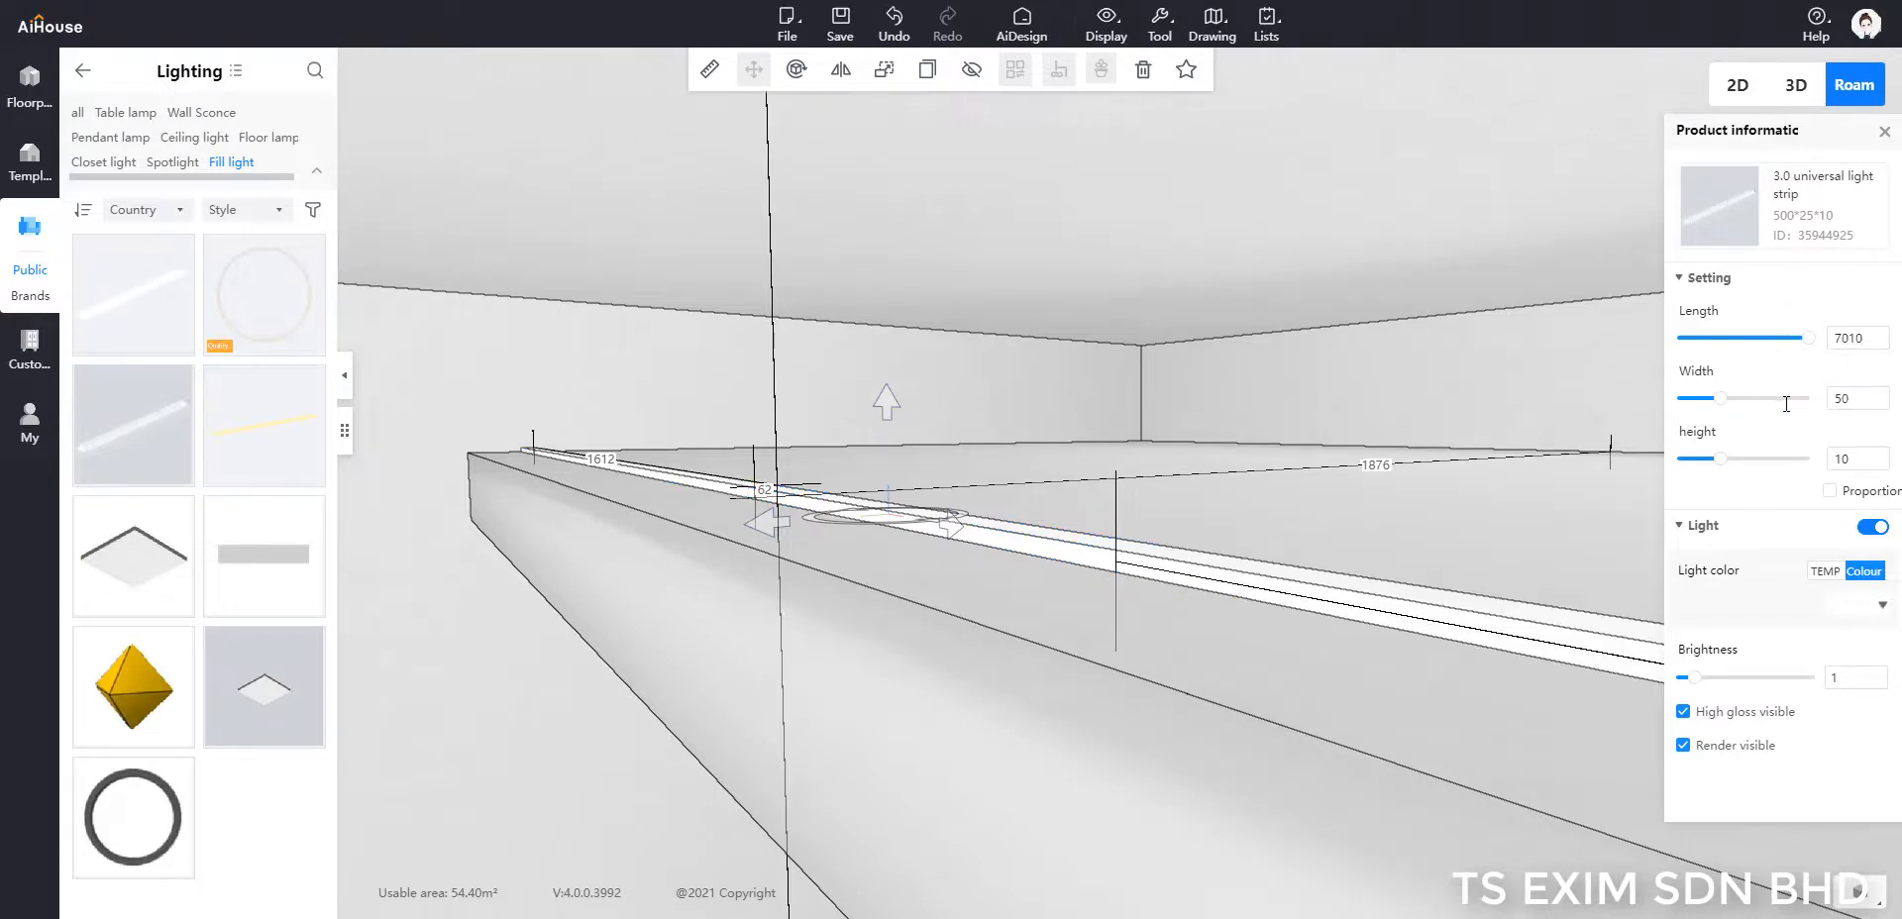
{"action": "key", "text": "Return"}
Step: Set the light strip's brightness to 10 and its light colour to orange
{"action": "left_click", "coordinate": [1858, 678]}
{"action": "type", "text": "0"}
{"action": "key", "text": "Return"}
{"action": "left_click", "coordinate": [1883, 606]}
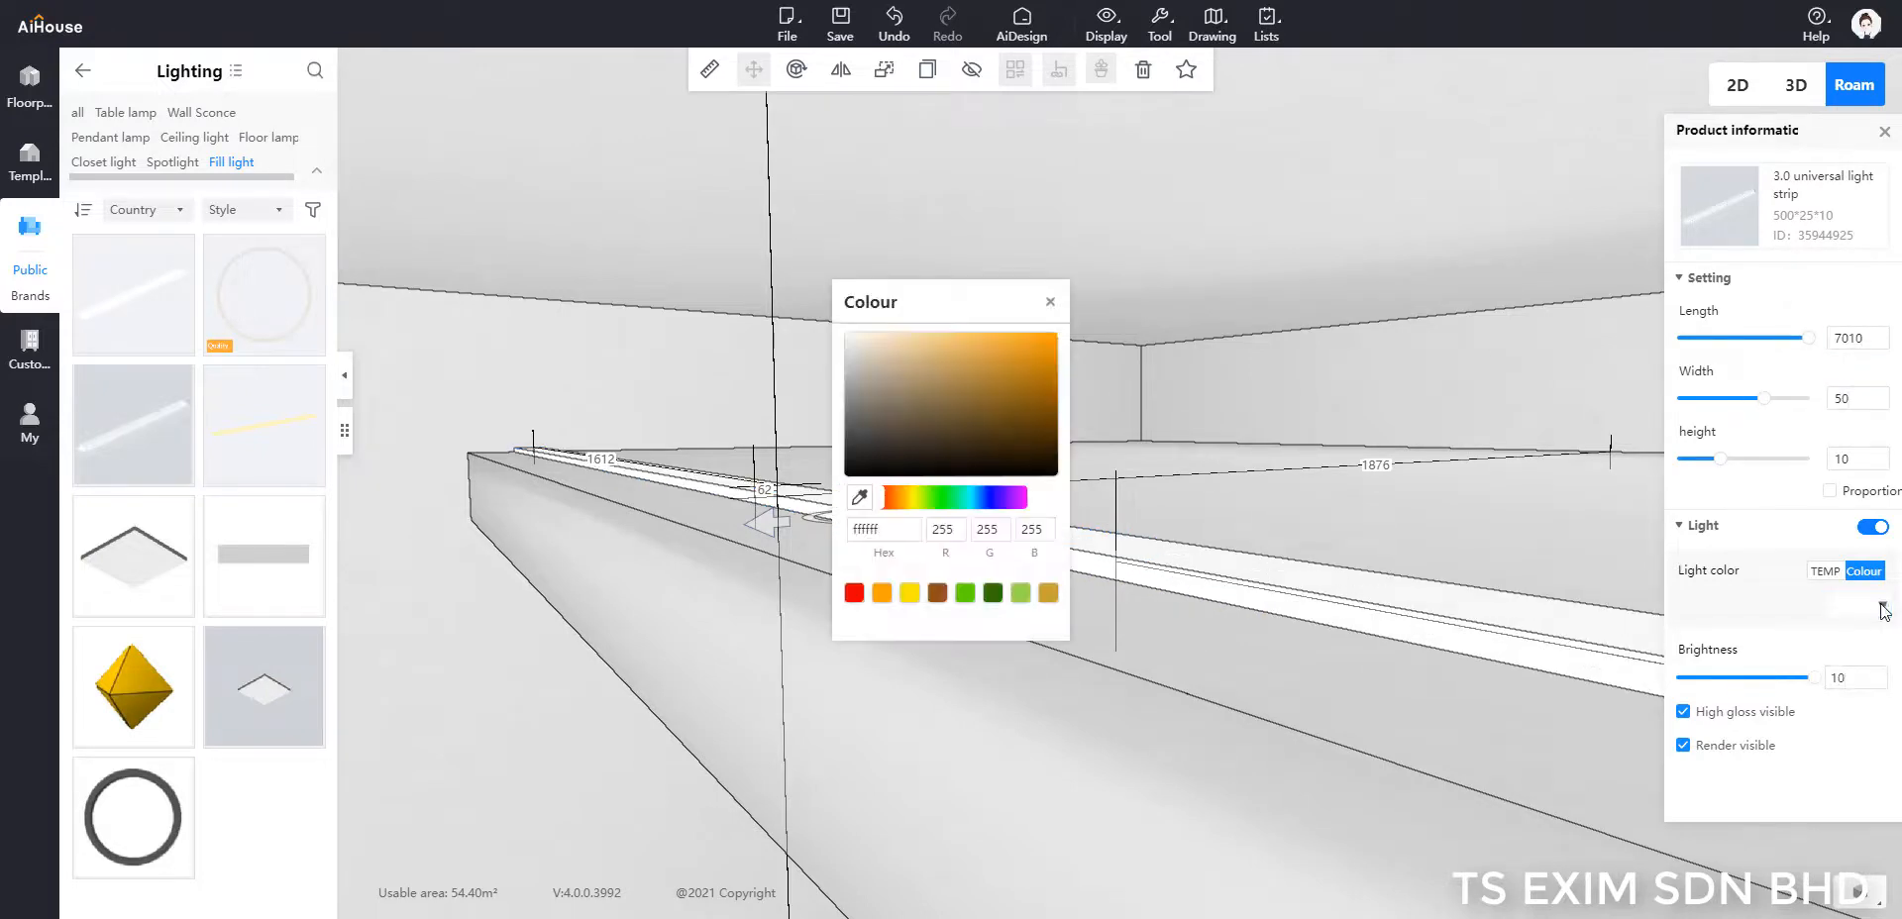
{"action": "left_click", "coordinate": [884, 592]}
{"action": "left_click", "coordinate": [1052, 303]}
Step: Try to shift the light strip along the ledge towards the wall beside the window, and undo the move
{"action": "left_click_drag", "start_coordinate": [891, 595], "coordinate": [1162, 704]}
{"action": "left_click", "coordinate": [1097, 715]}
{"action": "left_click", "coordinate": [1063, 414]}
{"action": "scroll", "coordinate": [1179, 609], "scroll_direction": "down", "scroll_amount": 2}
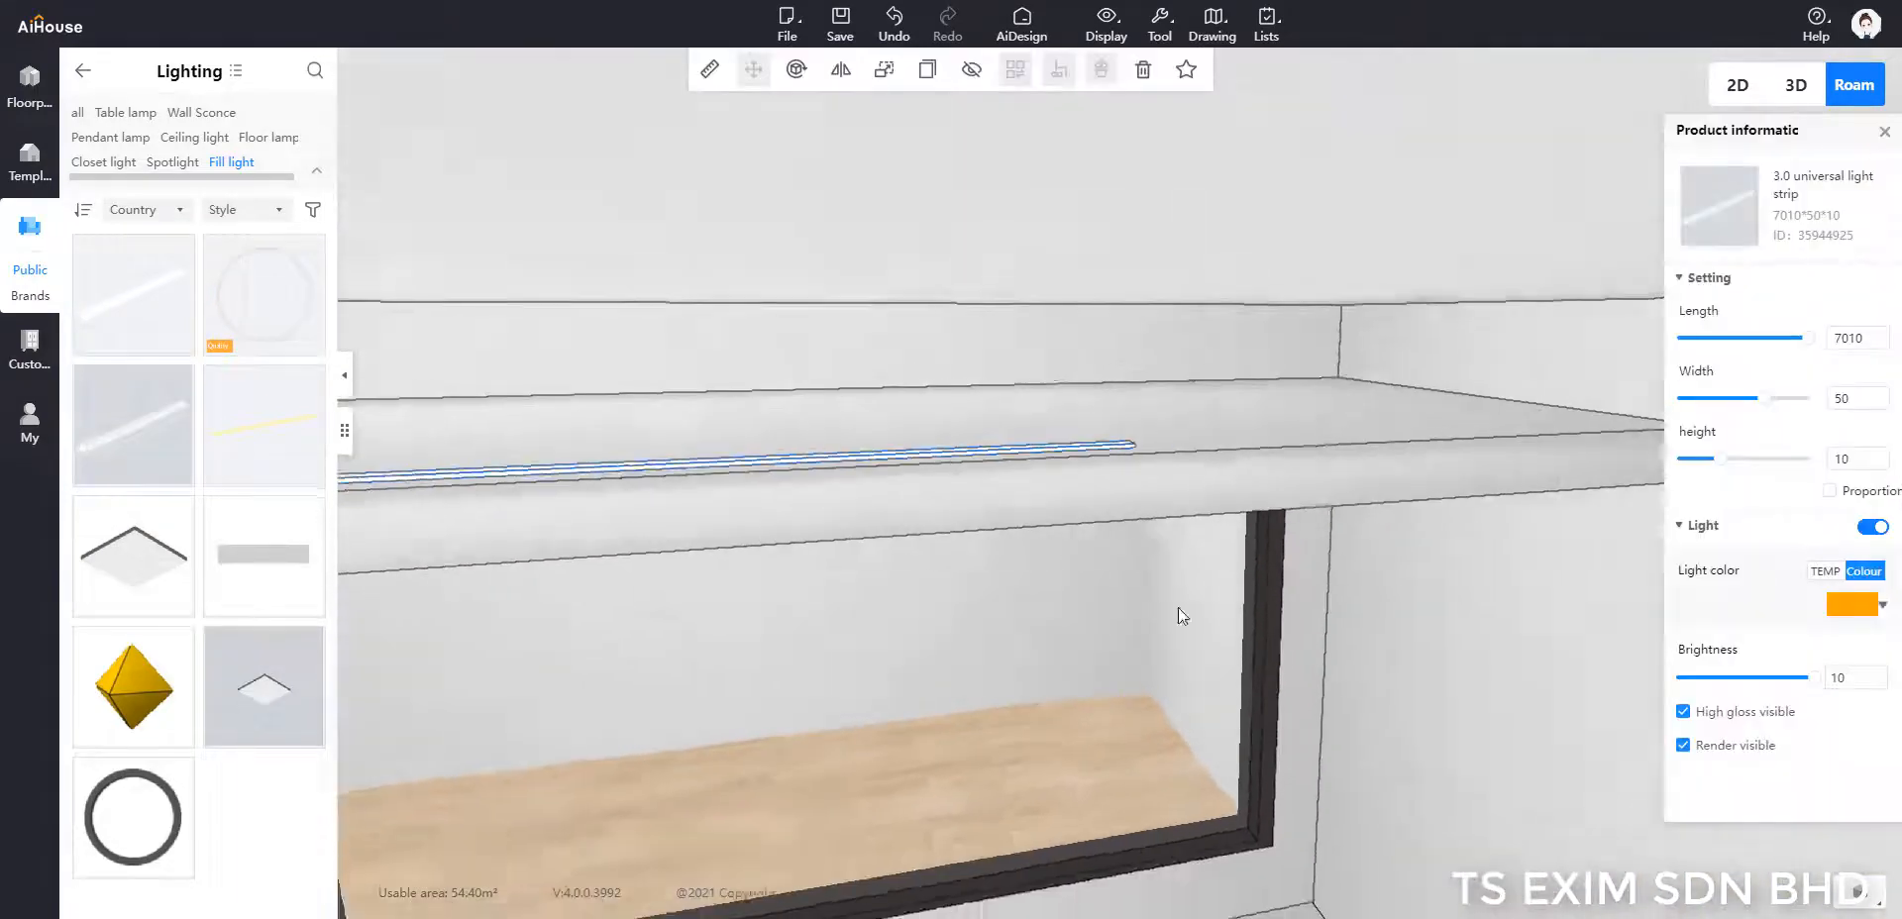
{"action": "left_click_drag", "start_coordinate": [1179, 609], "coordinate": [995, 605]}
{"action": "scroll", "coordinate": [1008, 581], "scroll_direction": "down", "scroll_amount": 3}
{"action": "left_click_drag", "start_coordinate": [440, 456], "coordinate": [678, 459]}
{"action": "scroll", "coordinate": [954, 549], "scroll_direction": "down", "scroll_amount": 1}
{"action": "scroll", "coordinate": [972, 596], "scroll_direction": "up", "scroll_amount": 2}
{"action": "key", "text": "ctrl+z"}
Step: Move the light strip along the ledge above the door and window so it spans from wall to wall
{"action": "left_click", "coordinate": [1120, 620]}
{"action": "scroll", "coordinate": [1115, 607], "scroll_direction": "down", "scroll_amount": 3}
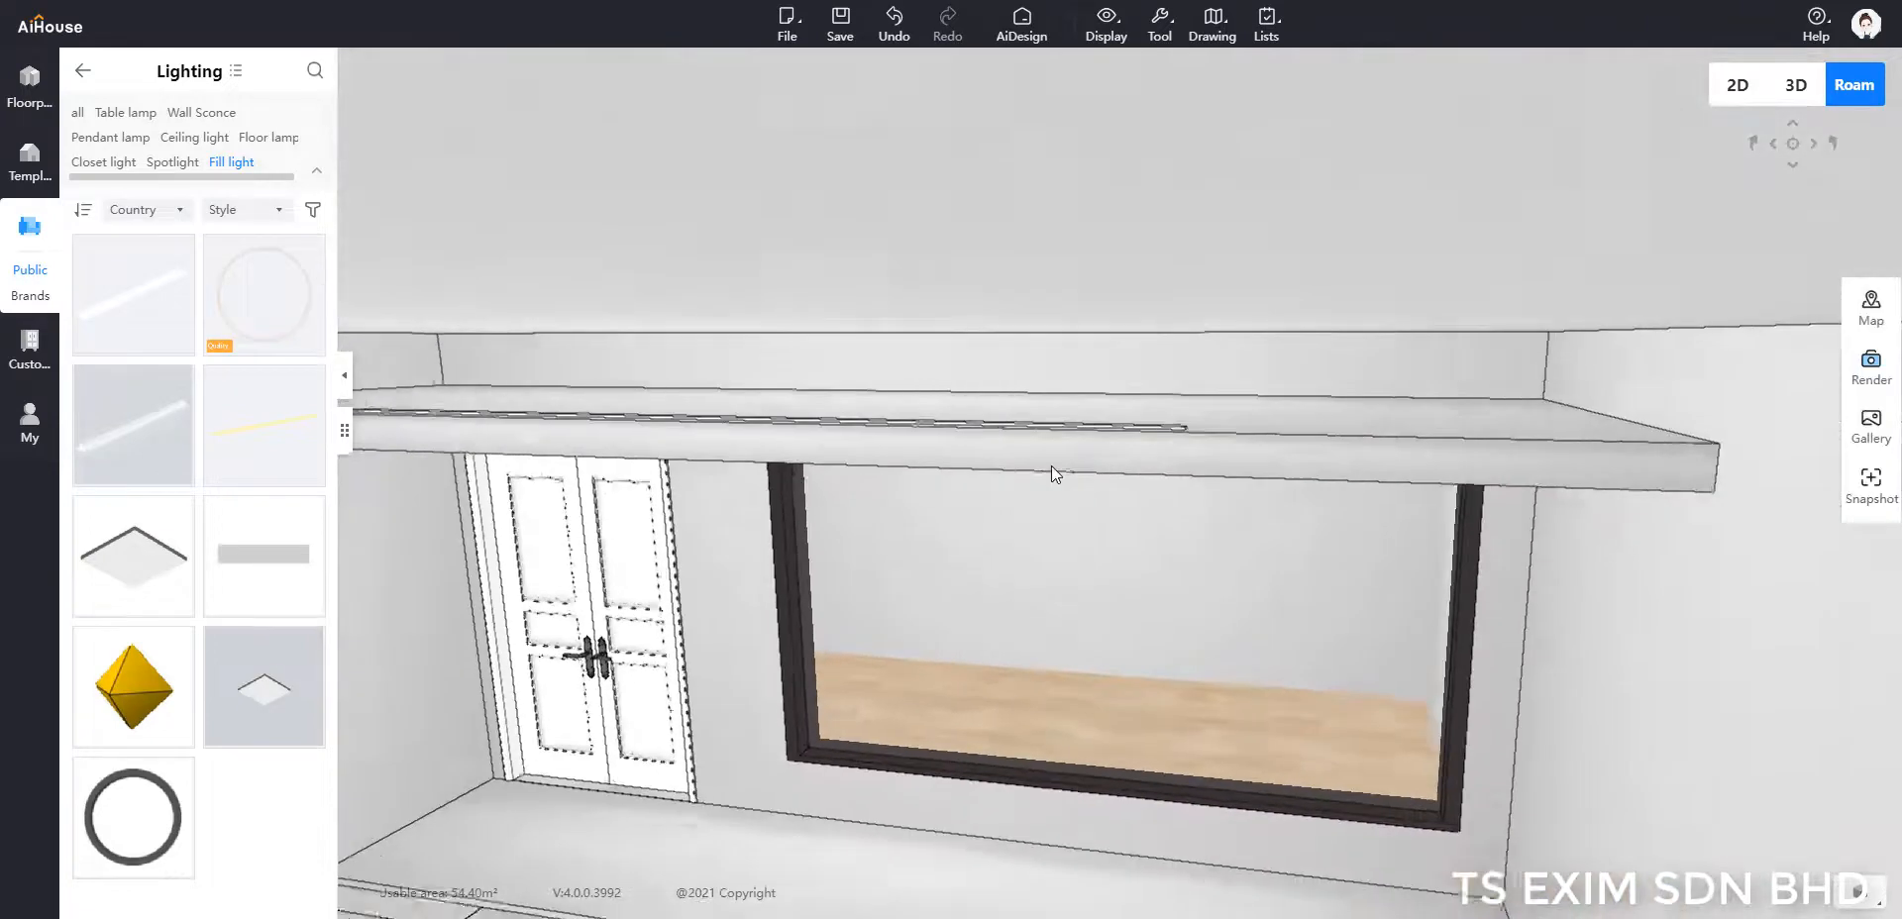
{"action": "left_click", "coordinate": [1008, 414]}
{"action": "left_click_drag", "start_coordinate": [561, 408], "coordinate": [907, 408]}
{"action": "left_click", "coordinate": [1072, 587]}
Step: Examine the ground floor entrance, its ledge and the house front from inside and outside
{"action": "scroll", "coordinate": [1080, 642], "scroll_direction": "up", "scroll_amount": 3}
{"action": "scroll", "coordinate": [1177, 675], "scroll_direction": "up", "scroll_amount": 3}
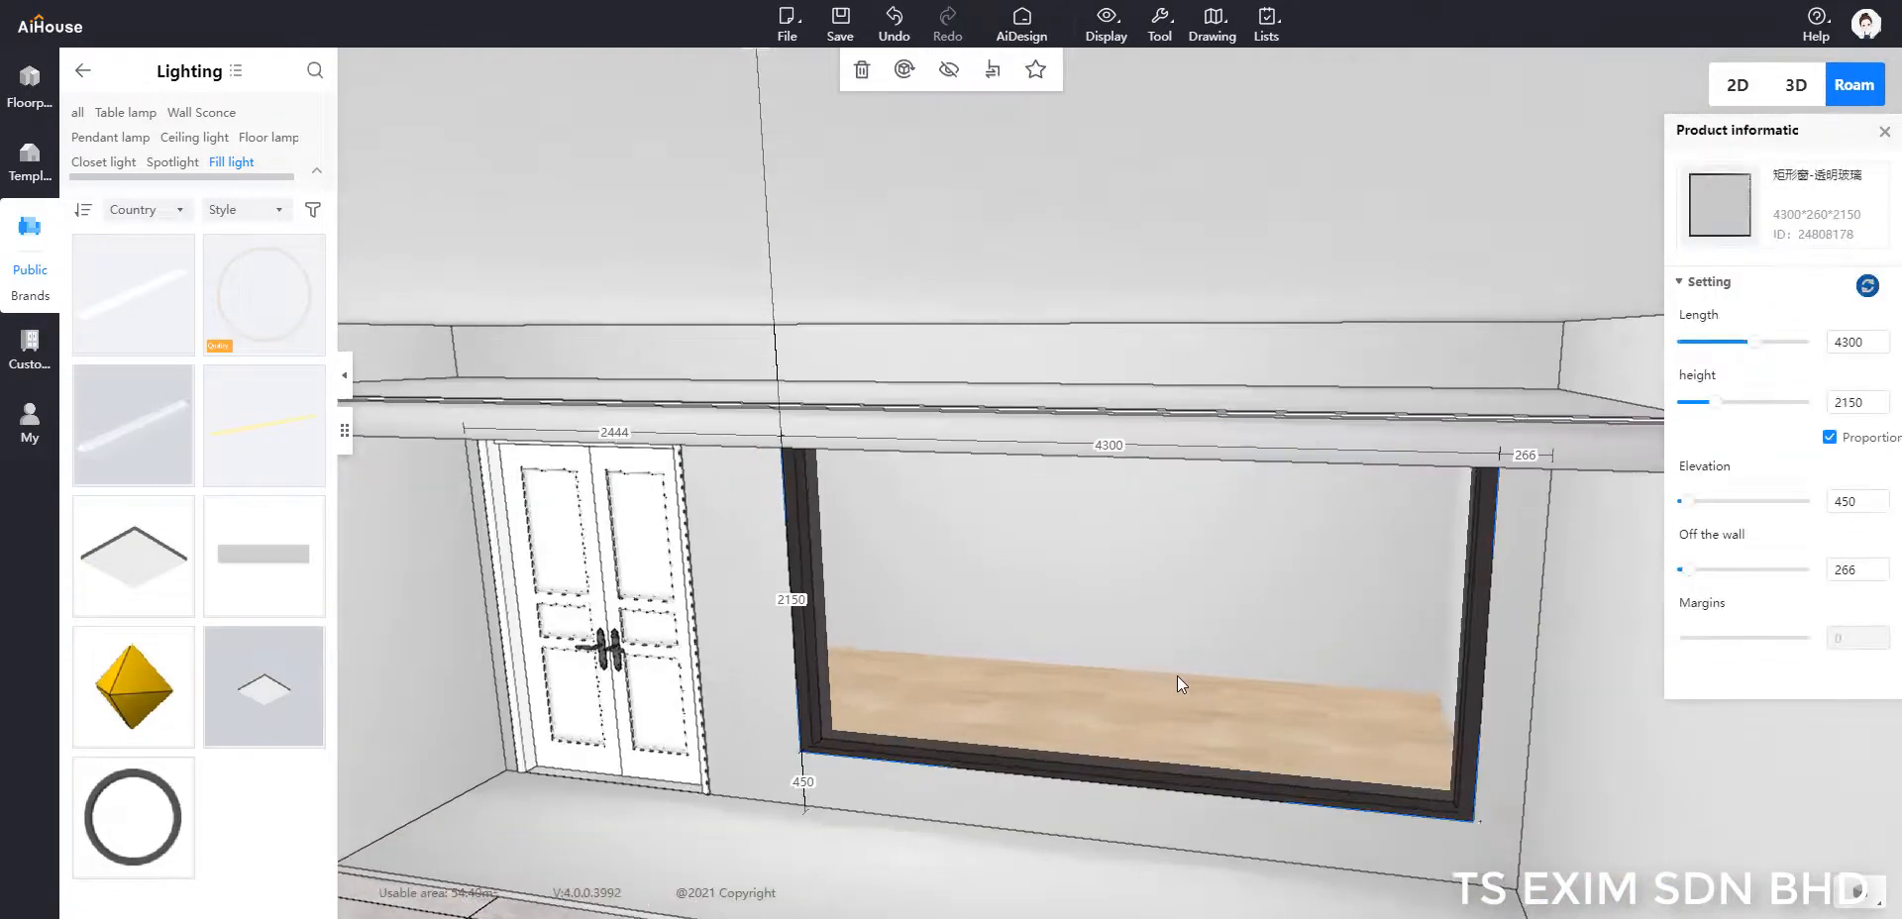
{"action": "right_click_drag", "start_coordinate": [1177, 675], "coordinate": [895, 751]}
{"action": "scroll", "coordinate": [971, 704], "scroll_direction": "down", "scroll_amount": 4}
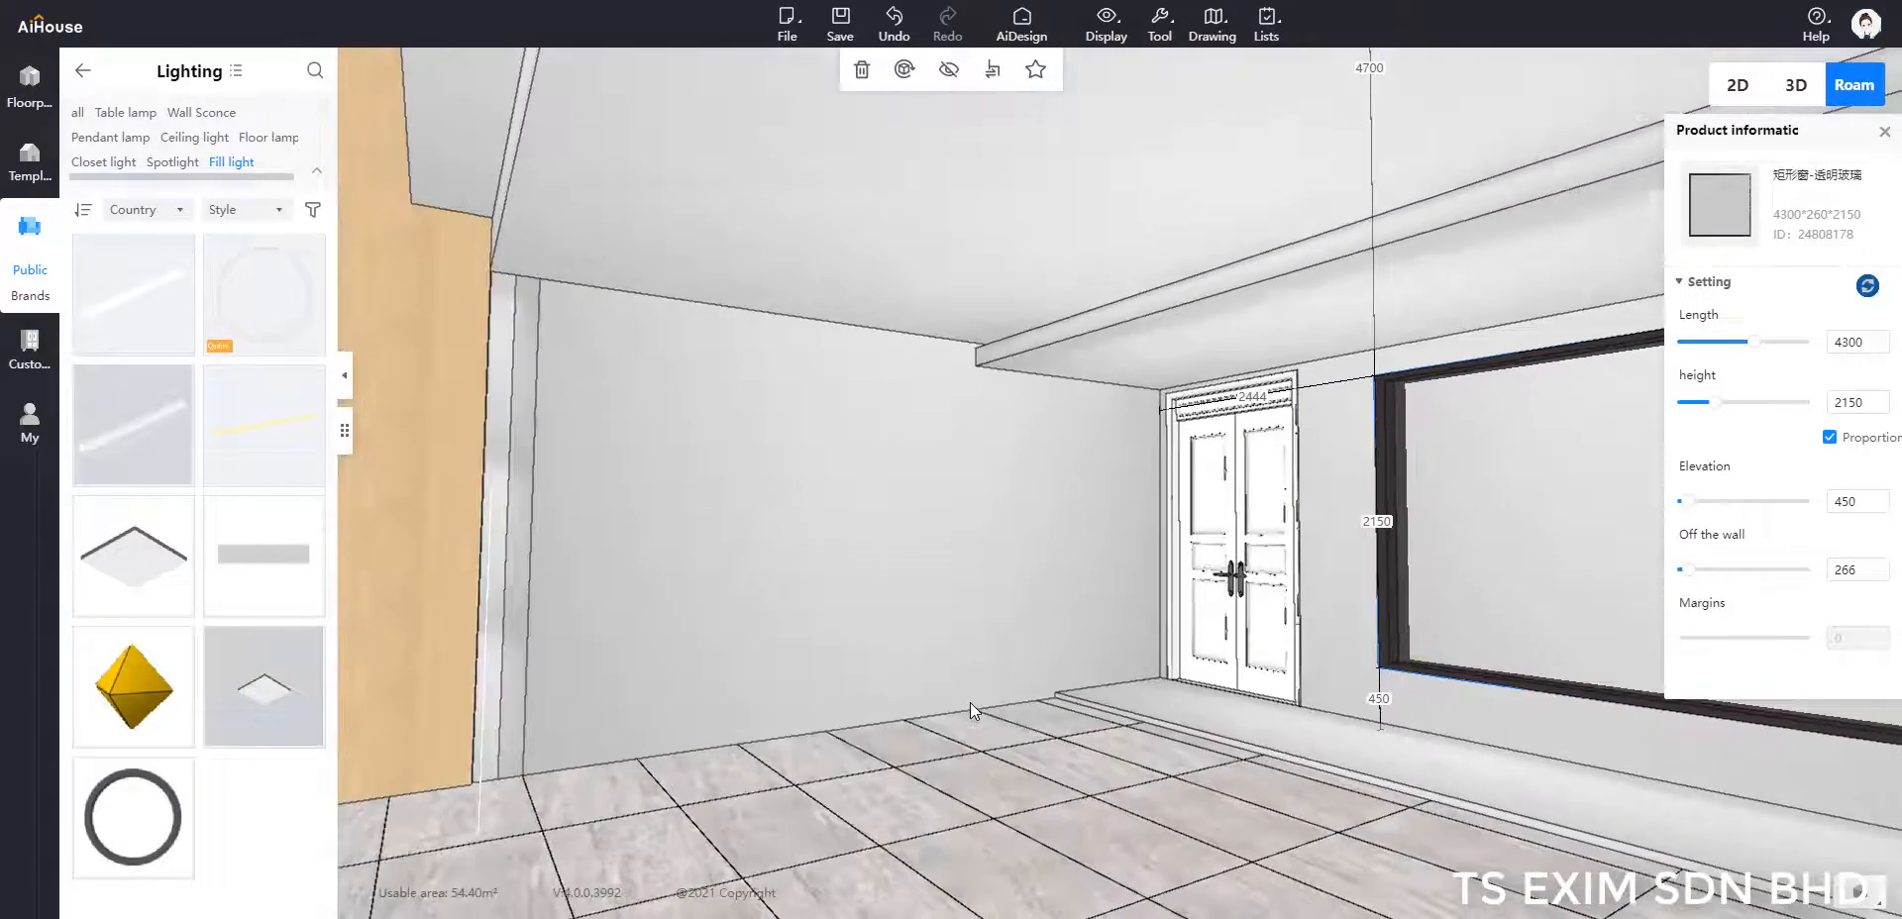
{"action": "right_click_drag", "start_coordinate": [789, 705], "coordinate": [889, 688]}
{"action": "scroll", "coordinate": [890, 687], "scroll_direction": "down", "scroll_amount": 1}
{"action": "scroll", "coordinate": [1415, 658], "scroll_direction": "down", "scroll_amount": 3}
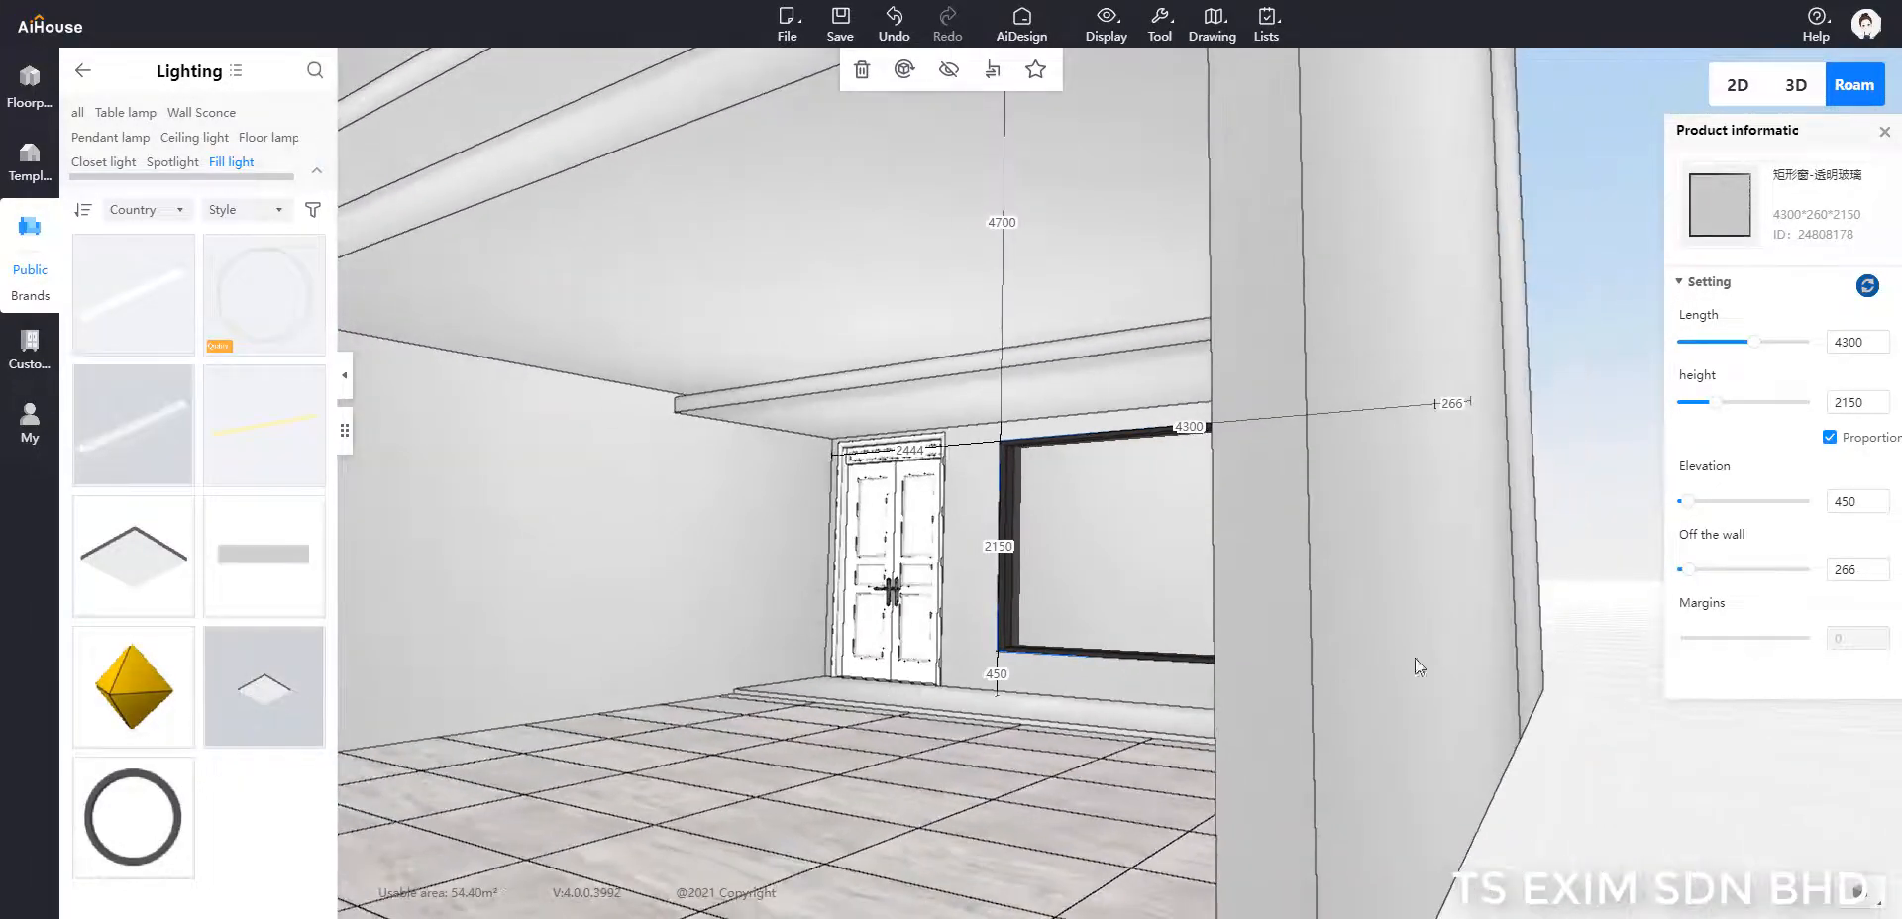
{"action": "left_click", "coordinate": [1668, 404]}
{"action": "scroll", "coordinate": [1668, 405], "scroll_direction": "down", "scroll_amount": 3}
{"action": "scroll", "coordinate": [1514, 523], "scroll_direction": "down", "scroll_amount": 4}
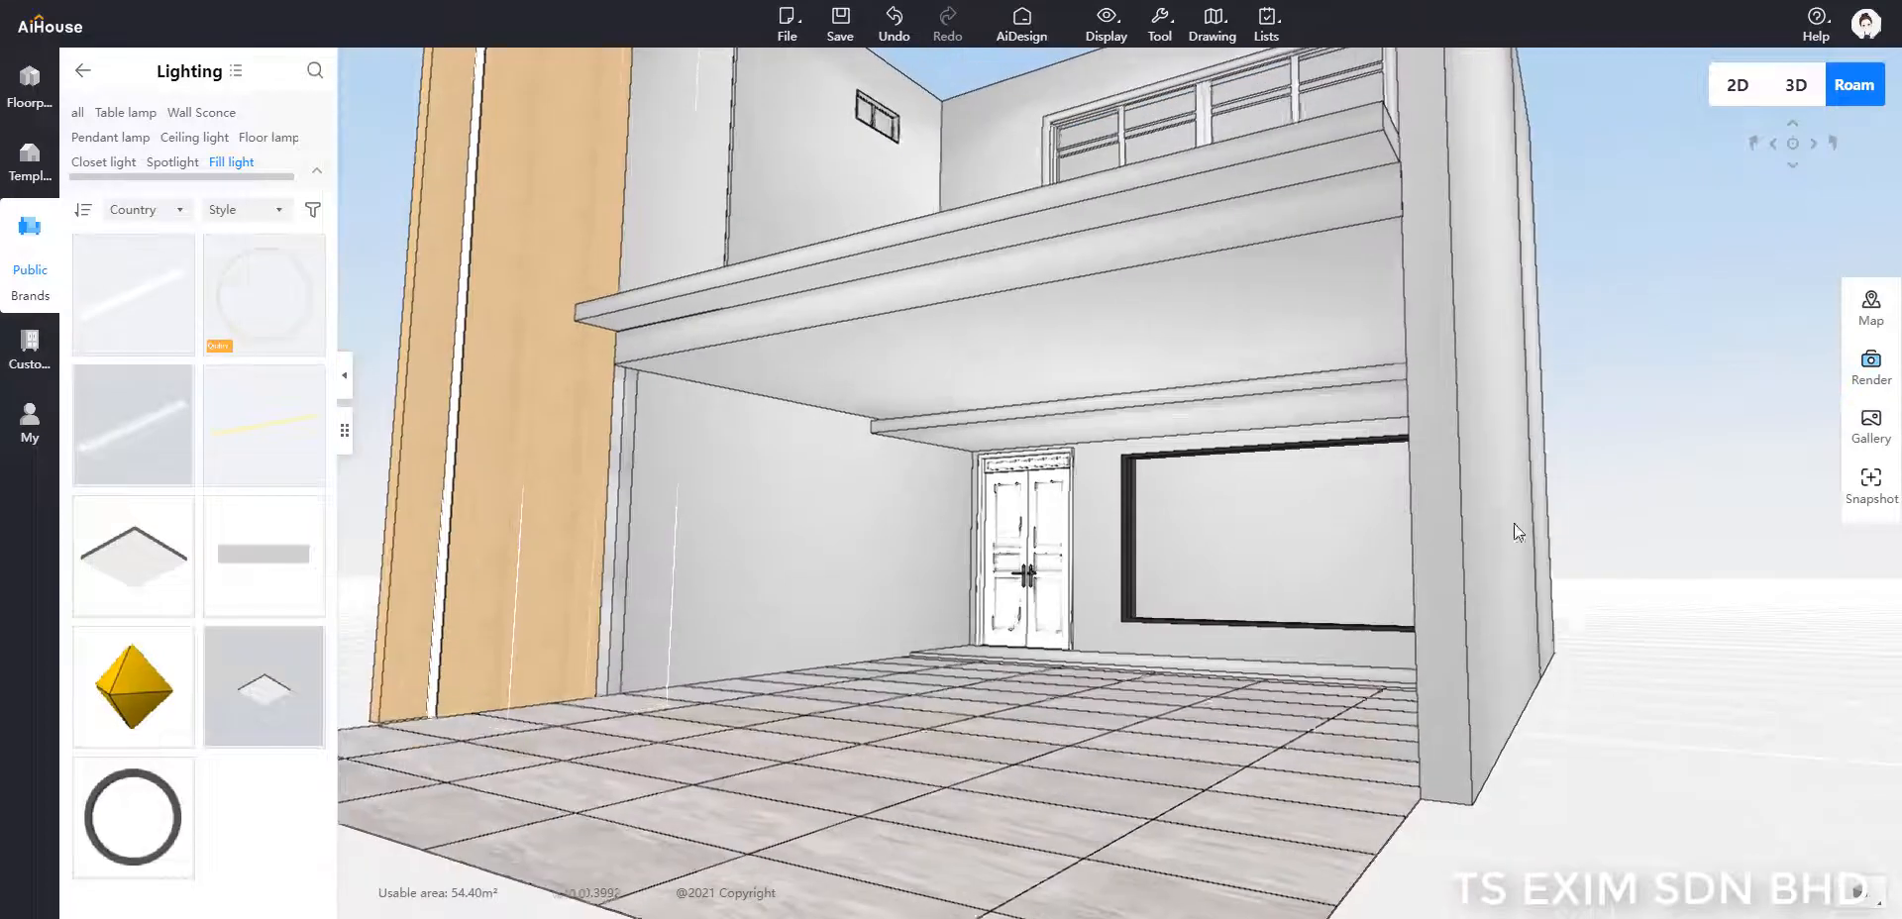
Step: Turn on the display of the ceiling layer and look over both storeys of the house front
{"action": "left_click", "coordinate": [1107, 25]}
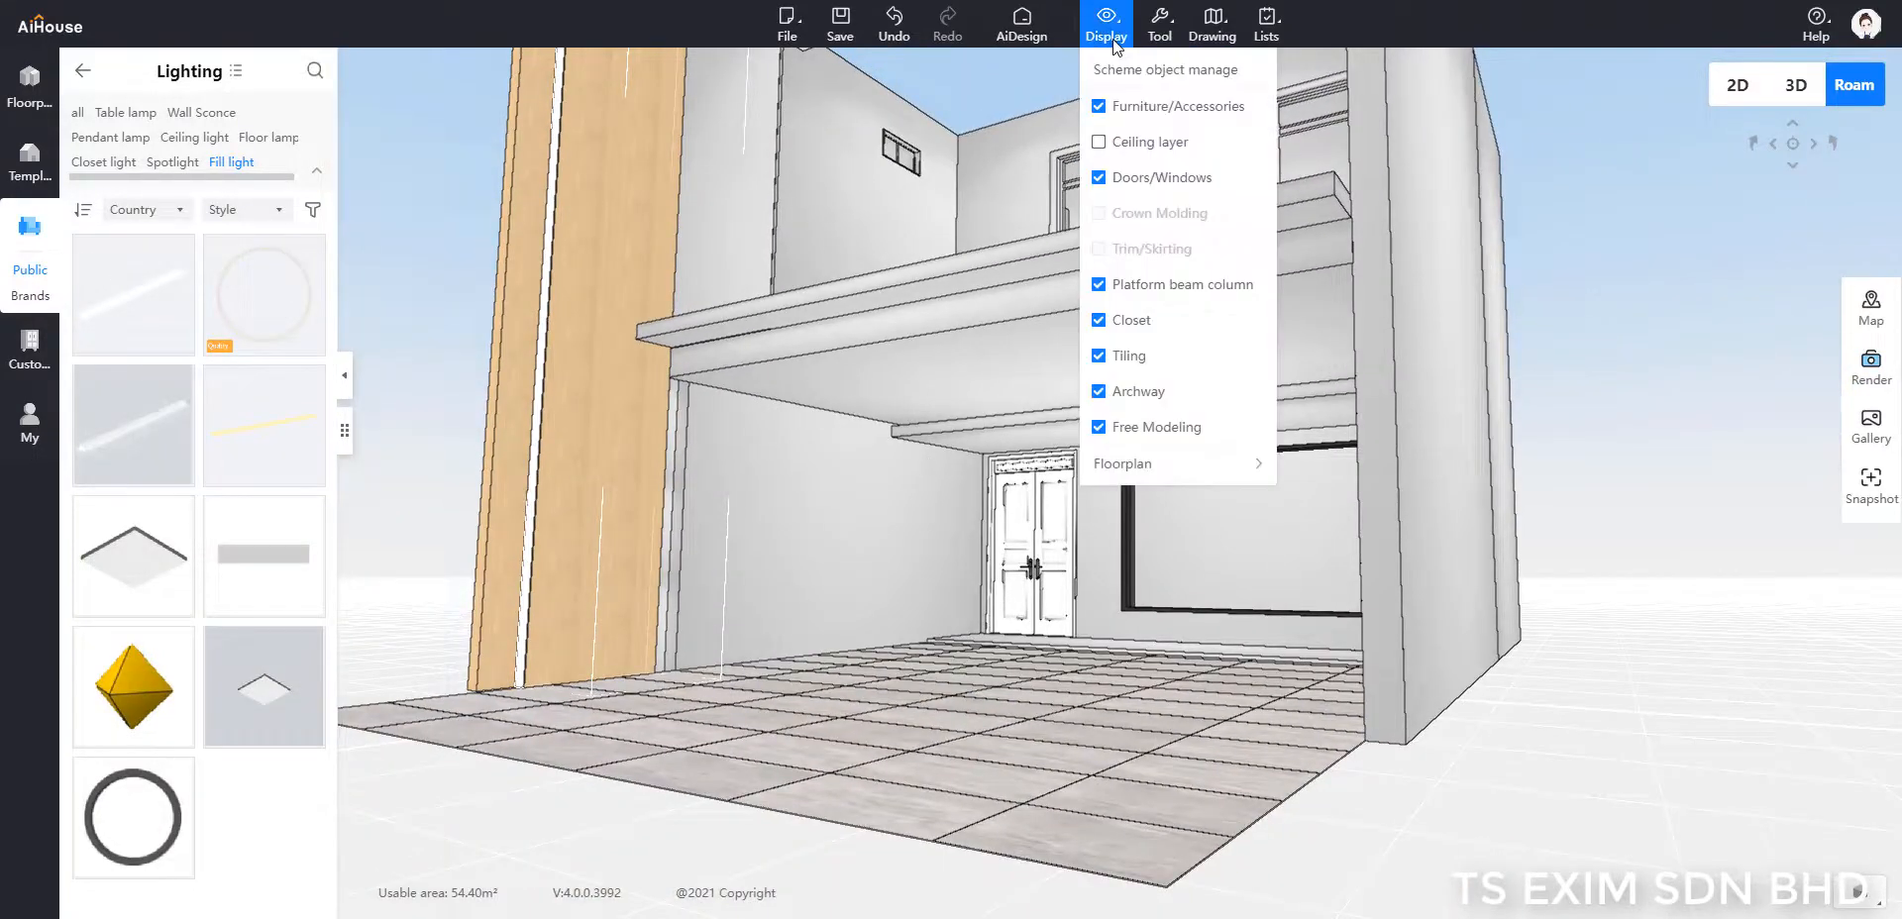
{"action": "left_click", "coordinate": [1099, 142]}
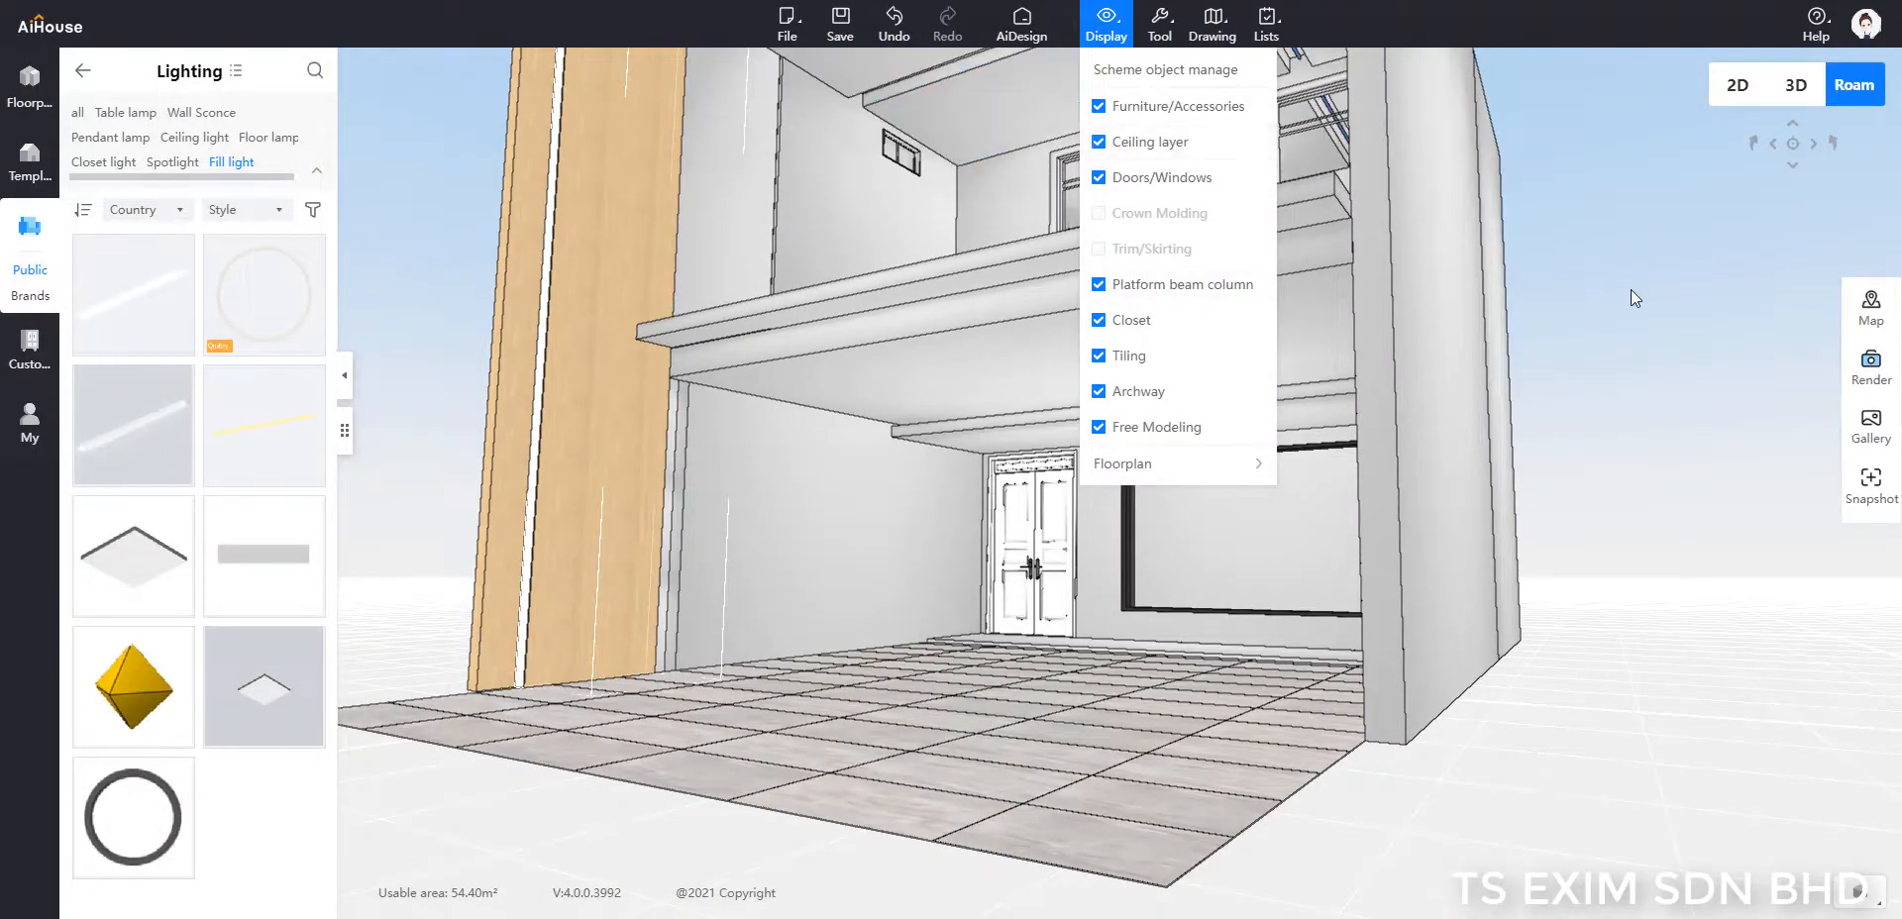
{"action": "scroll", "coordinate": [1622, 483], "scroll_direction": "down", "scroll_amount": 4}
{"action": "scroll", "coordinate": [1639, 554], "scroll_direction": "up", "scroll_amount": 5}
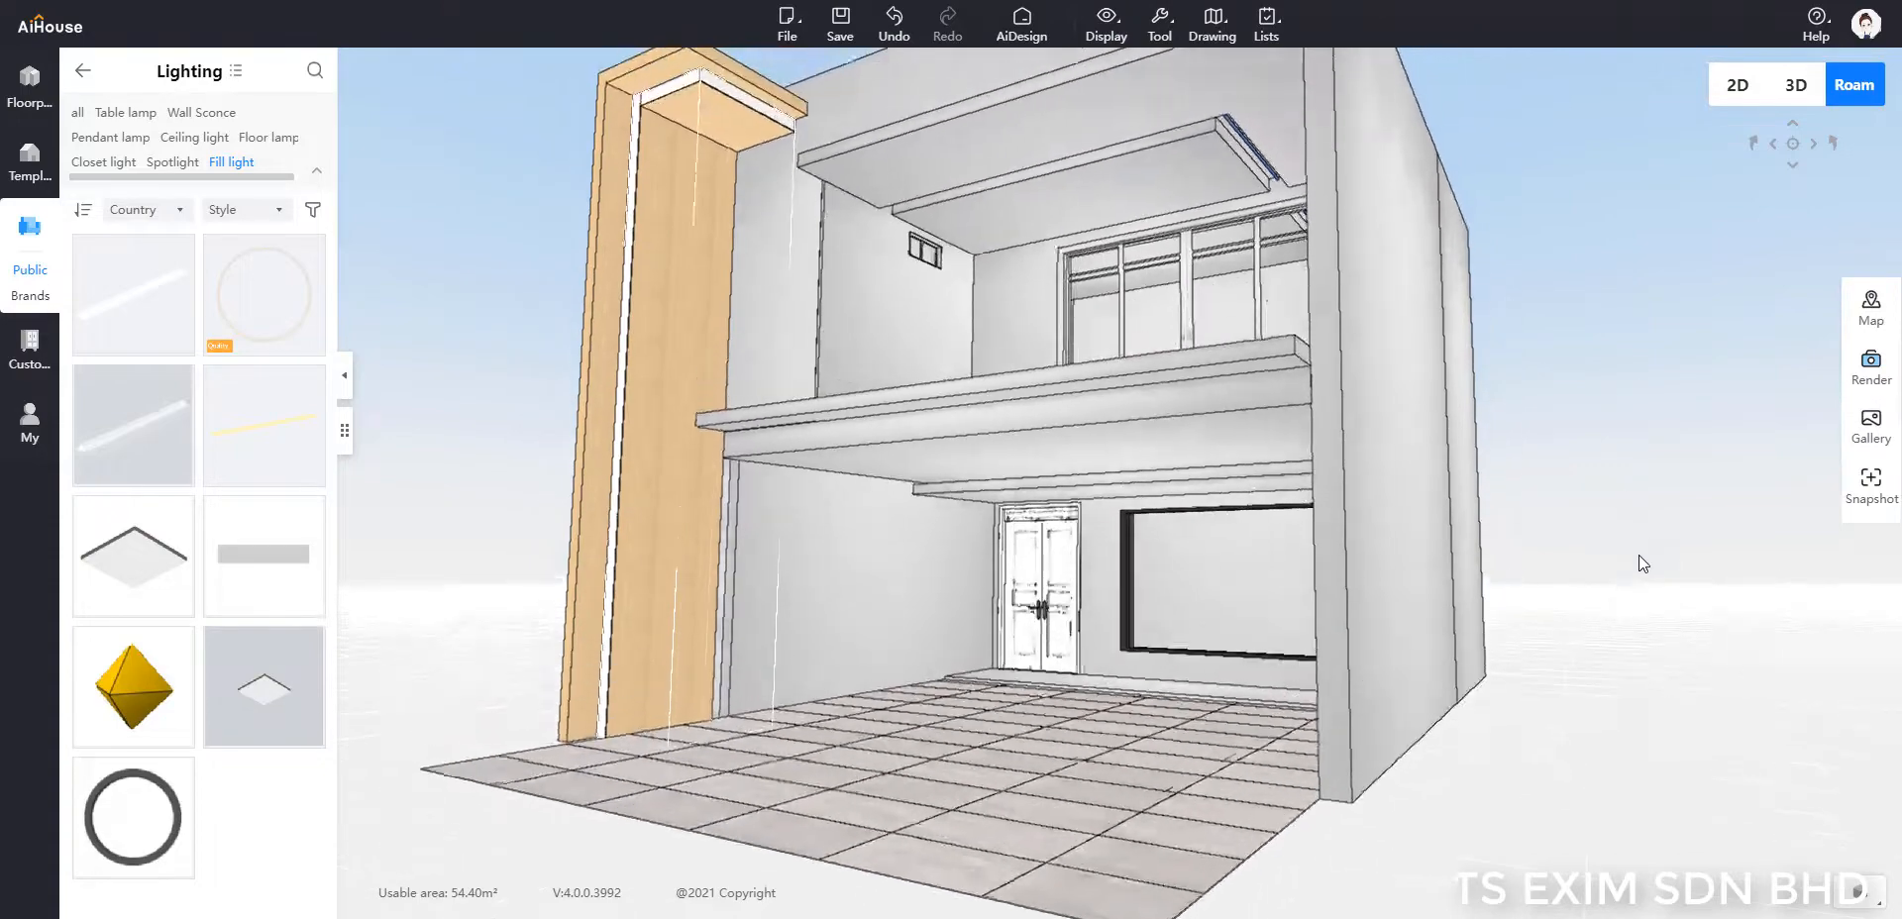
{"action": "scroll", "coordinate": [1697, 526], "scroll_direction": "down", "scroll_amount": 5}
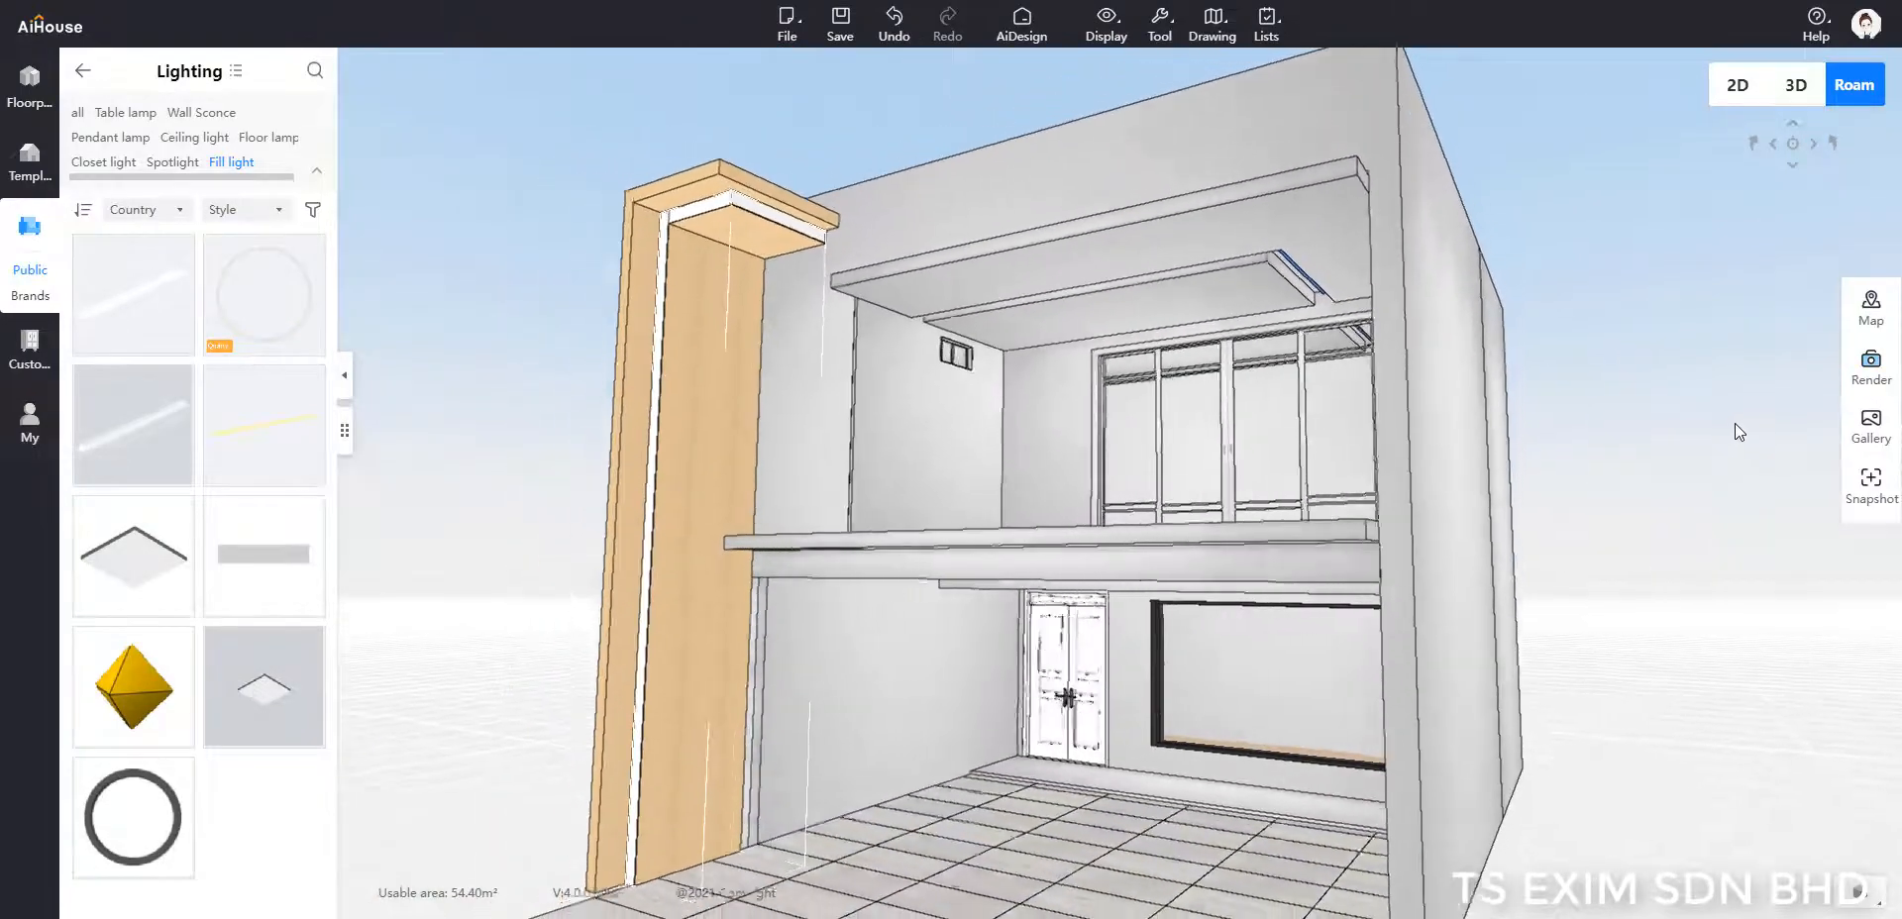
{"action": "scroll", "coordinate": [1610, 623], "scroll_direction": "up", "scroll_amount": 5}
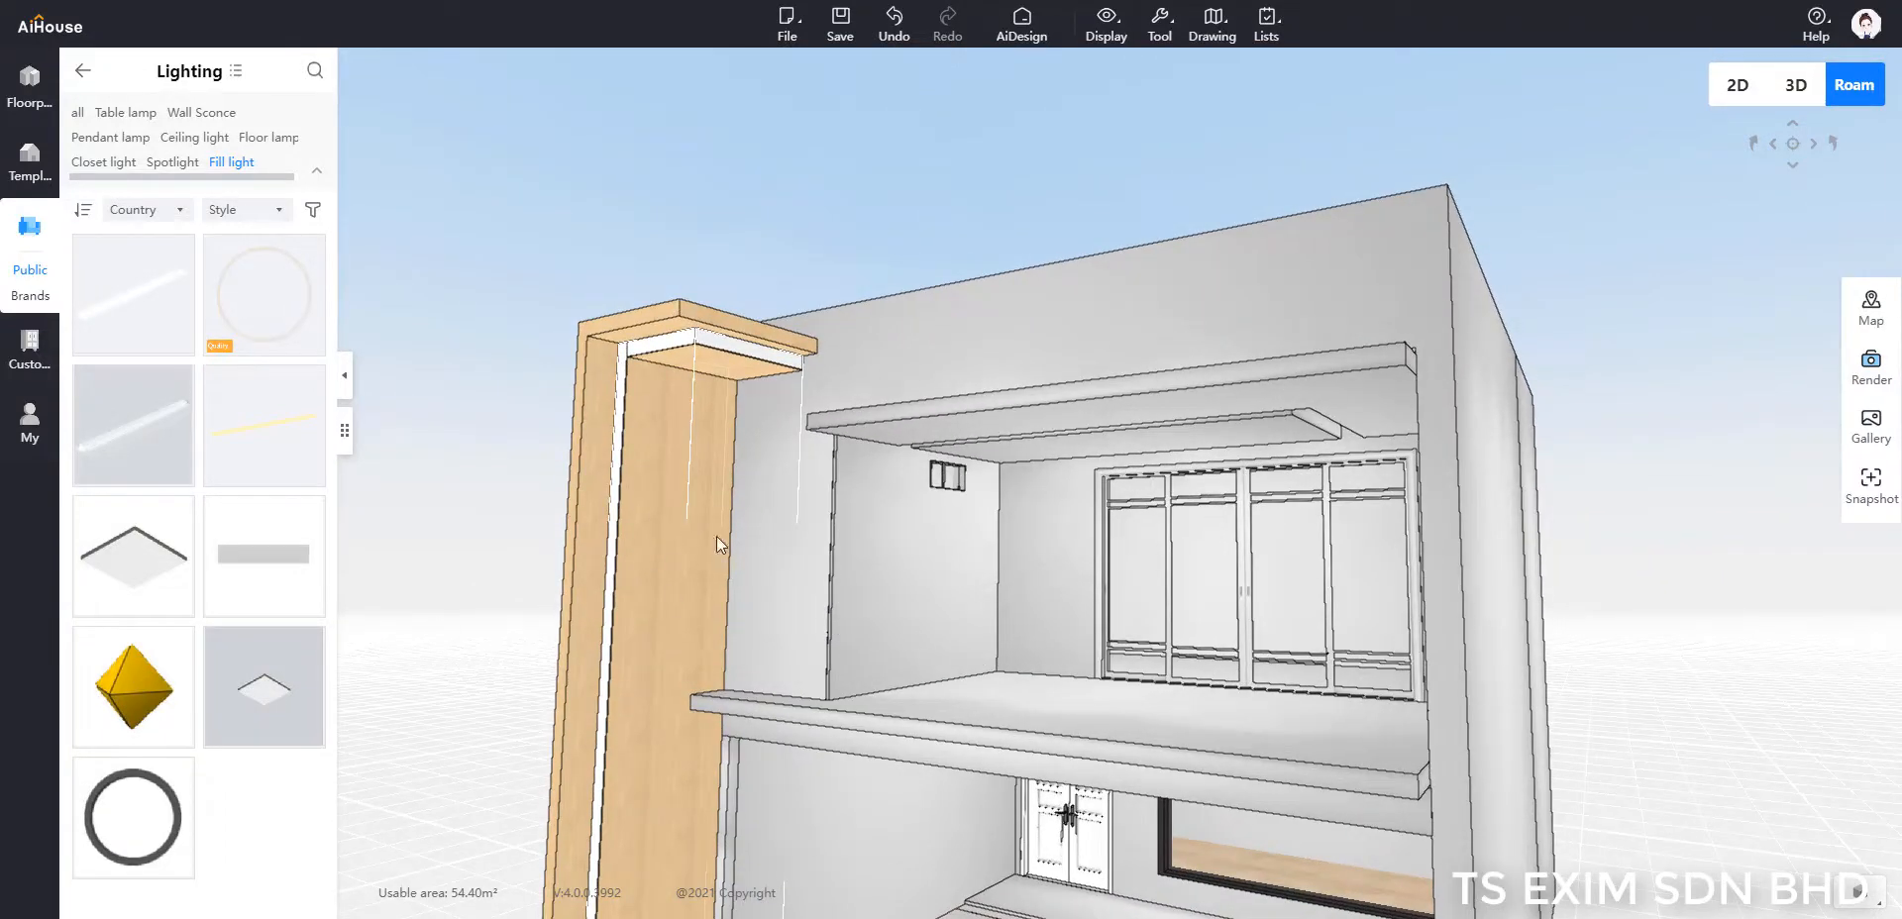
Step: Search the public model library for "rail" and browse the results through to page 3
{"action": "left_click", "coordinate": [30, 87]}
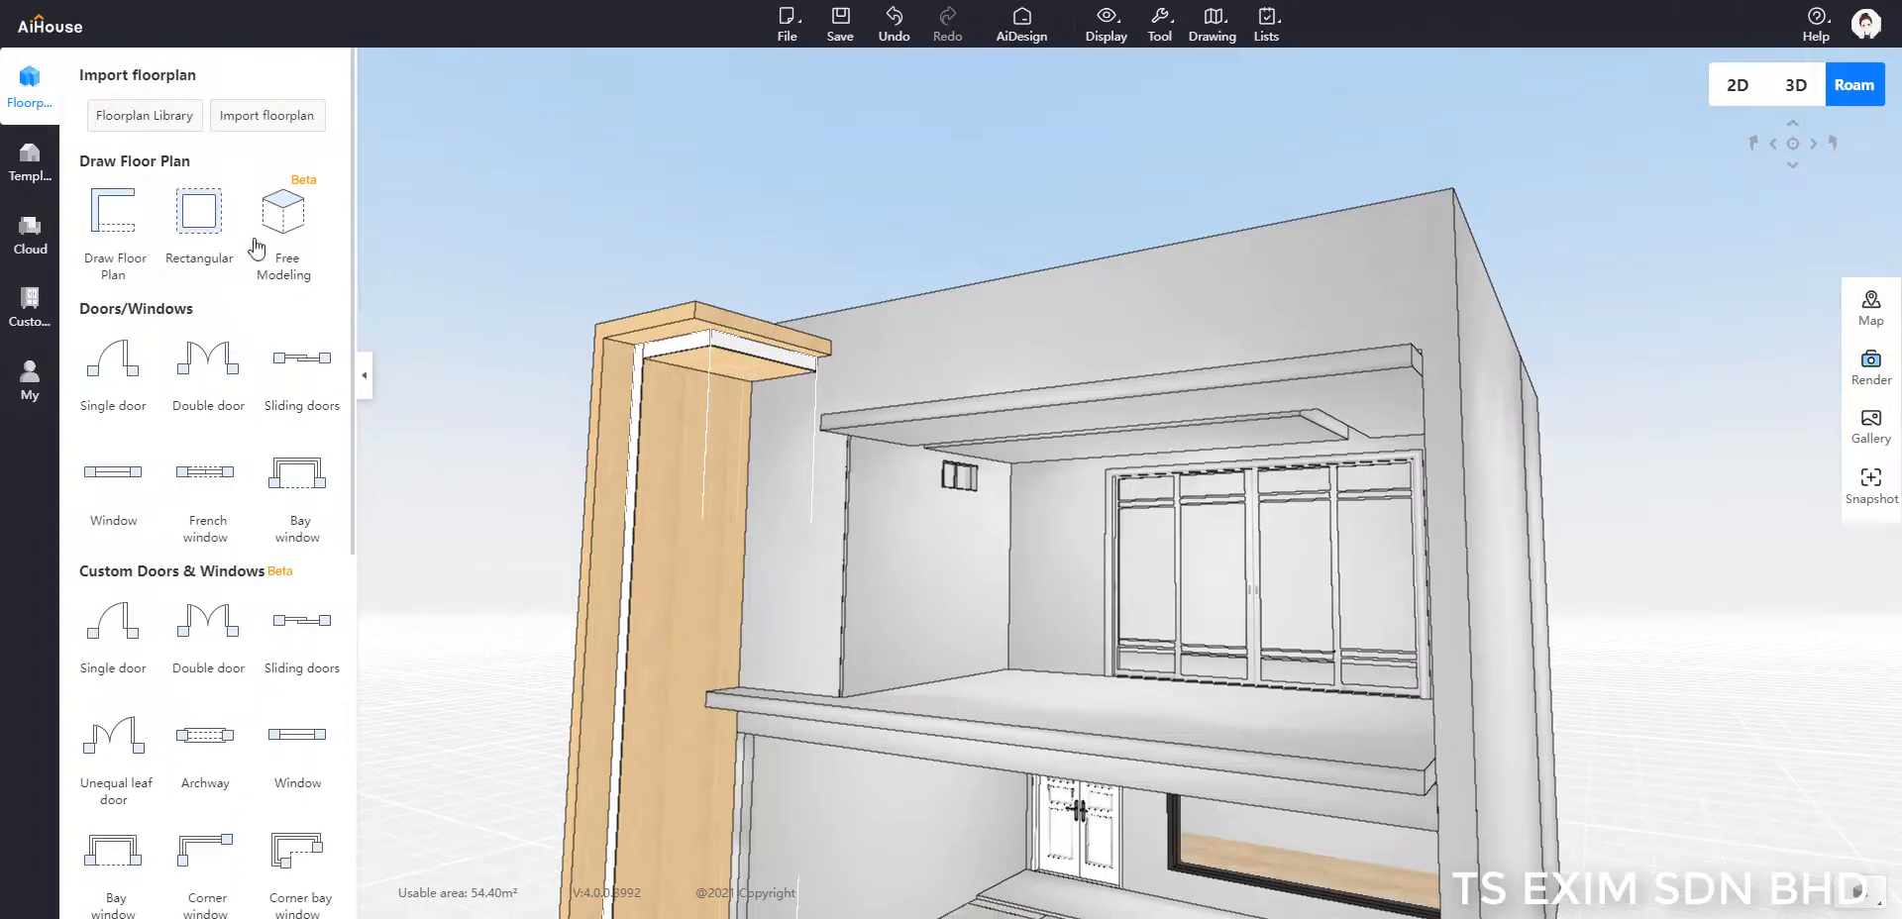
{"action": "left_click", "coordinate": [33, 242]}
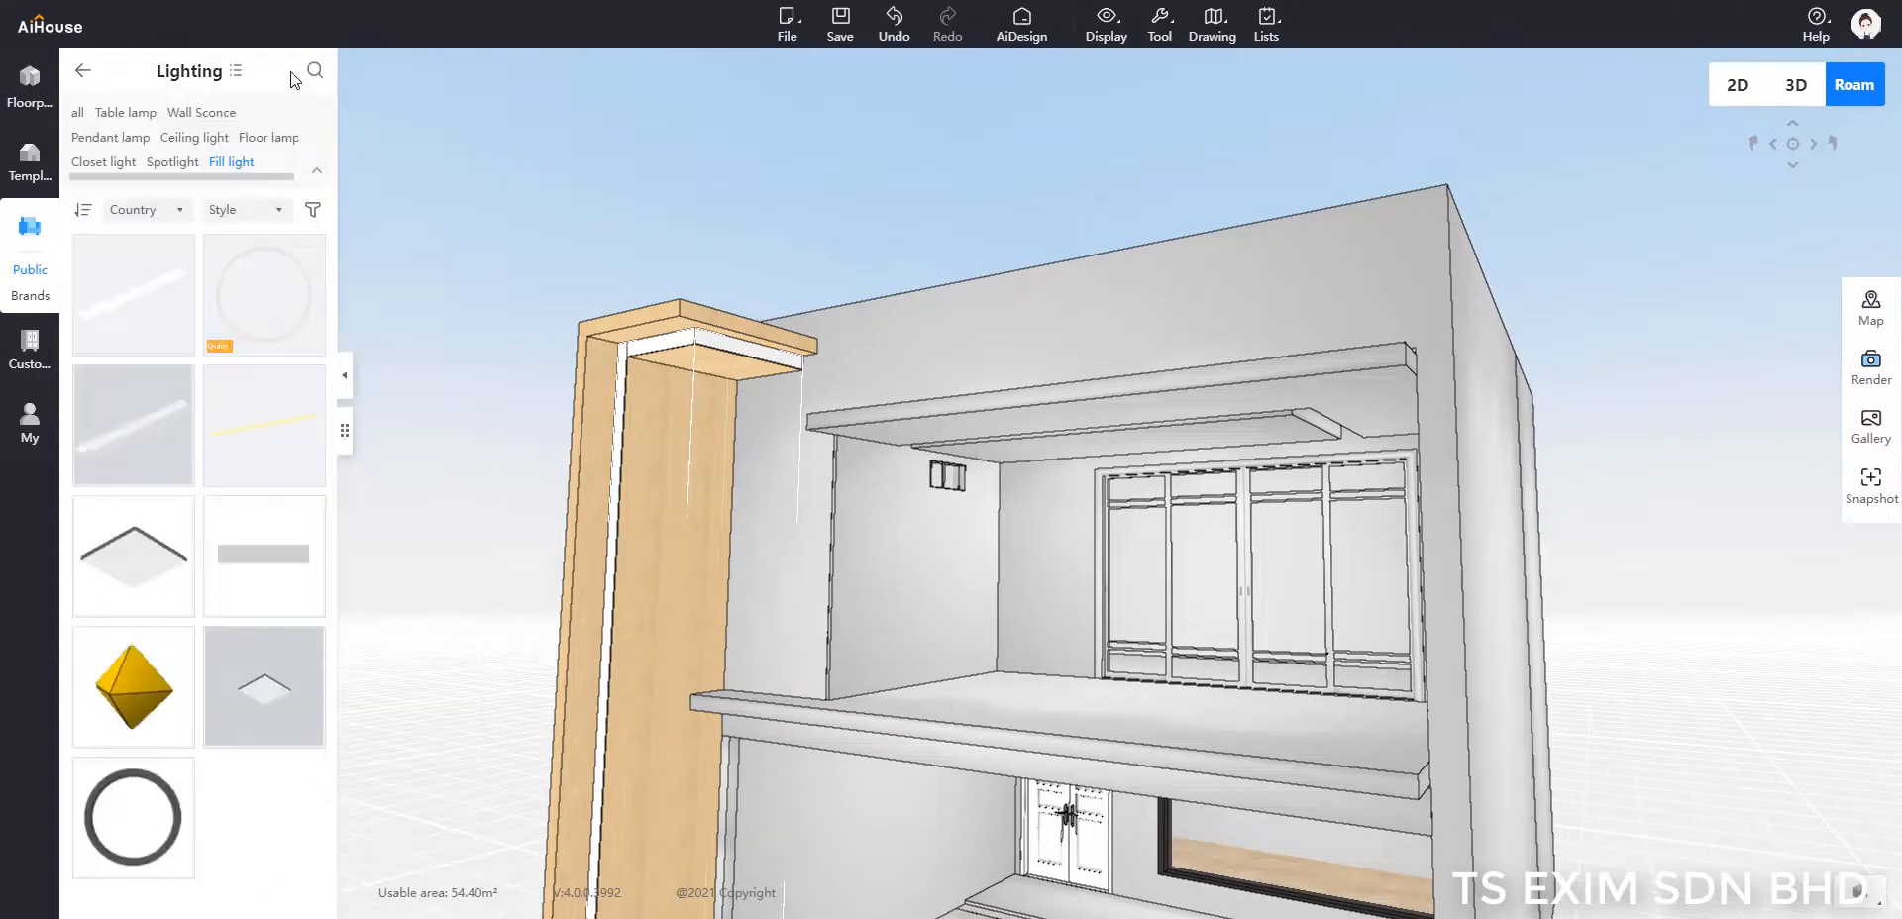
{"action": "left_click", "coordinate": [310, 75]}
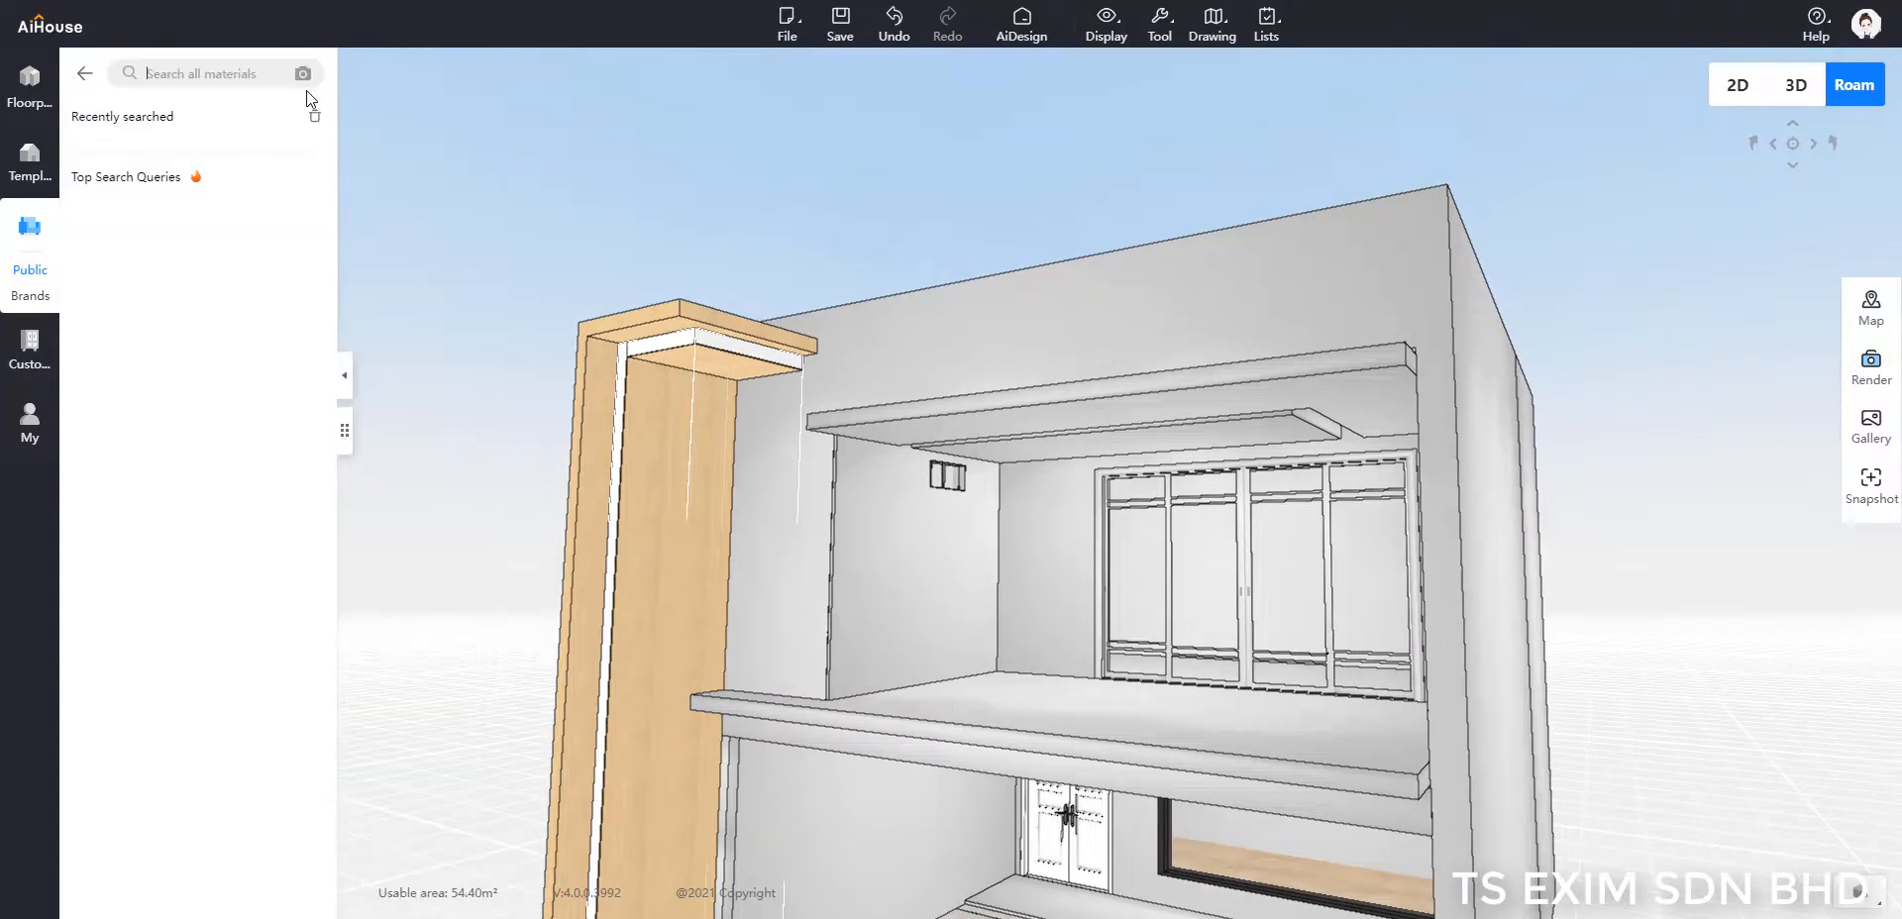
{"action": "left_click", "coordinate": [246, 76]}
{"action": "type", "text": "rail"}
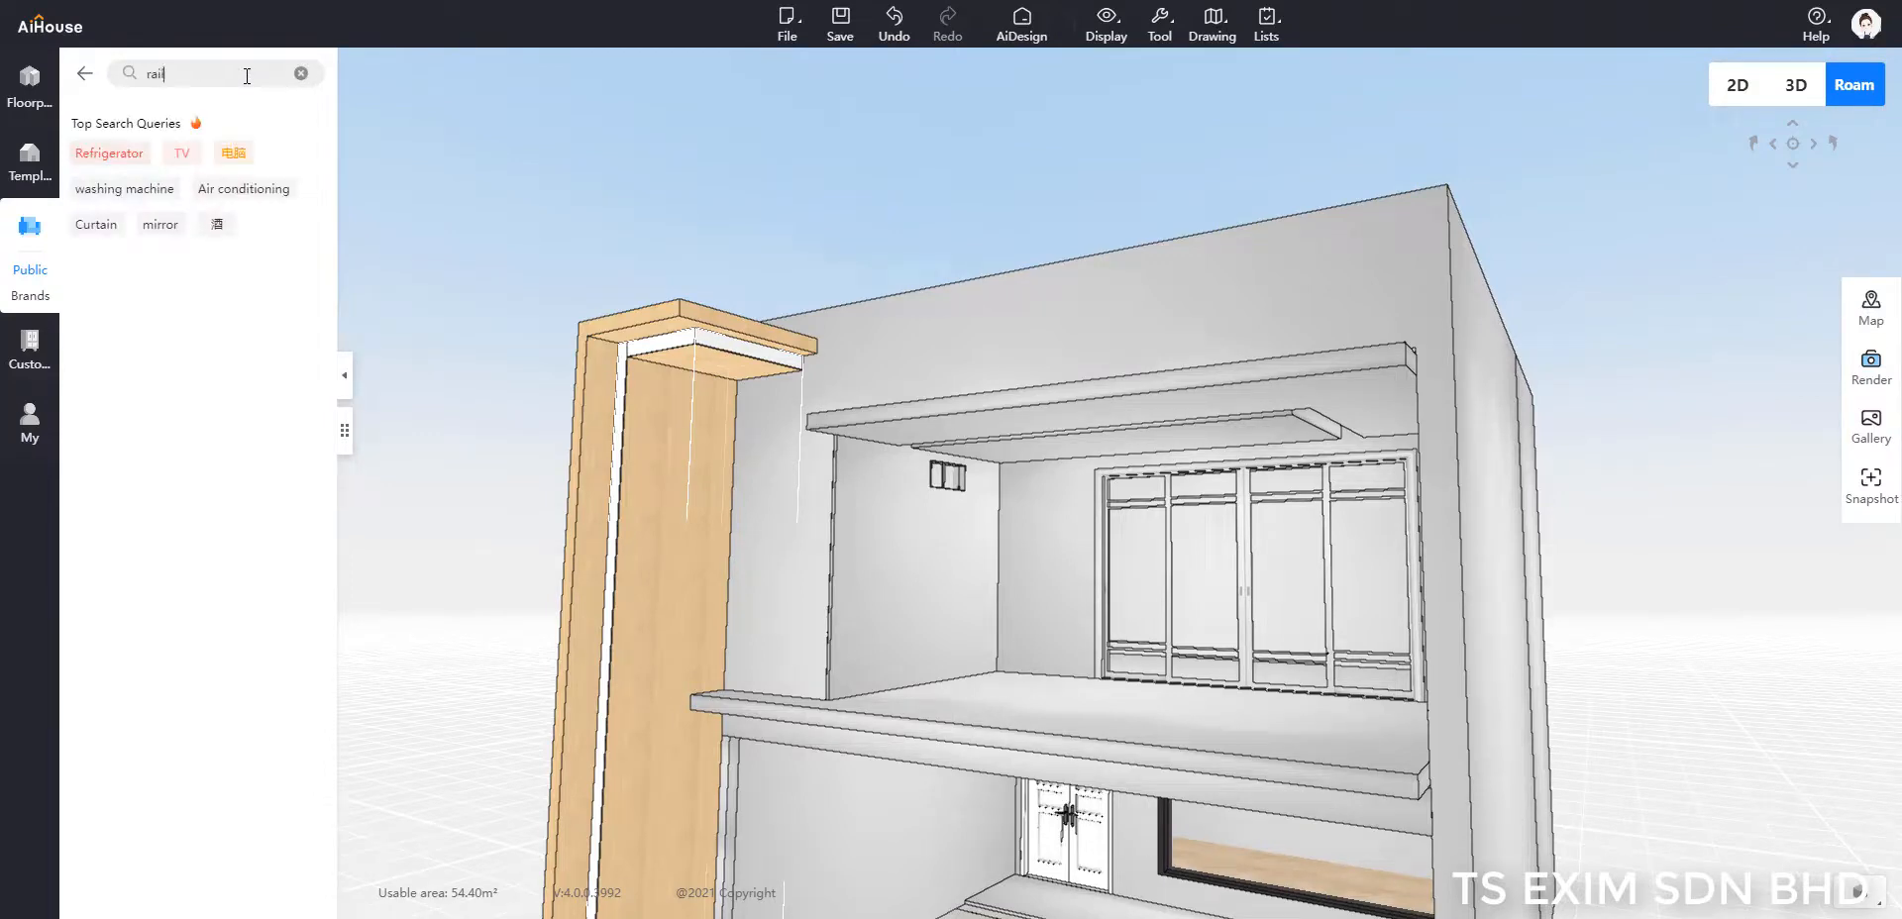
{"action": "key", "text": "Return"}
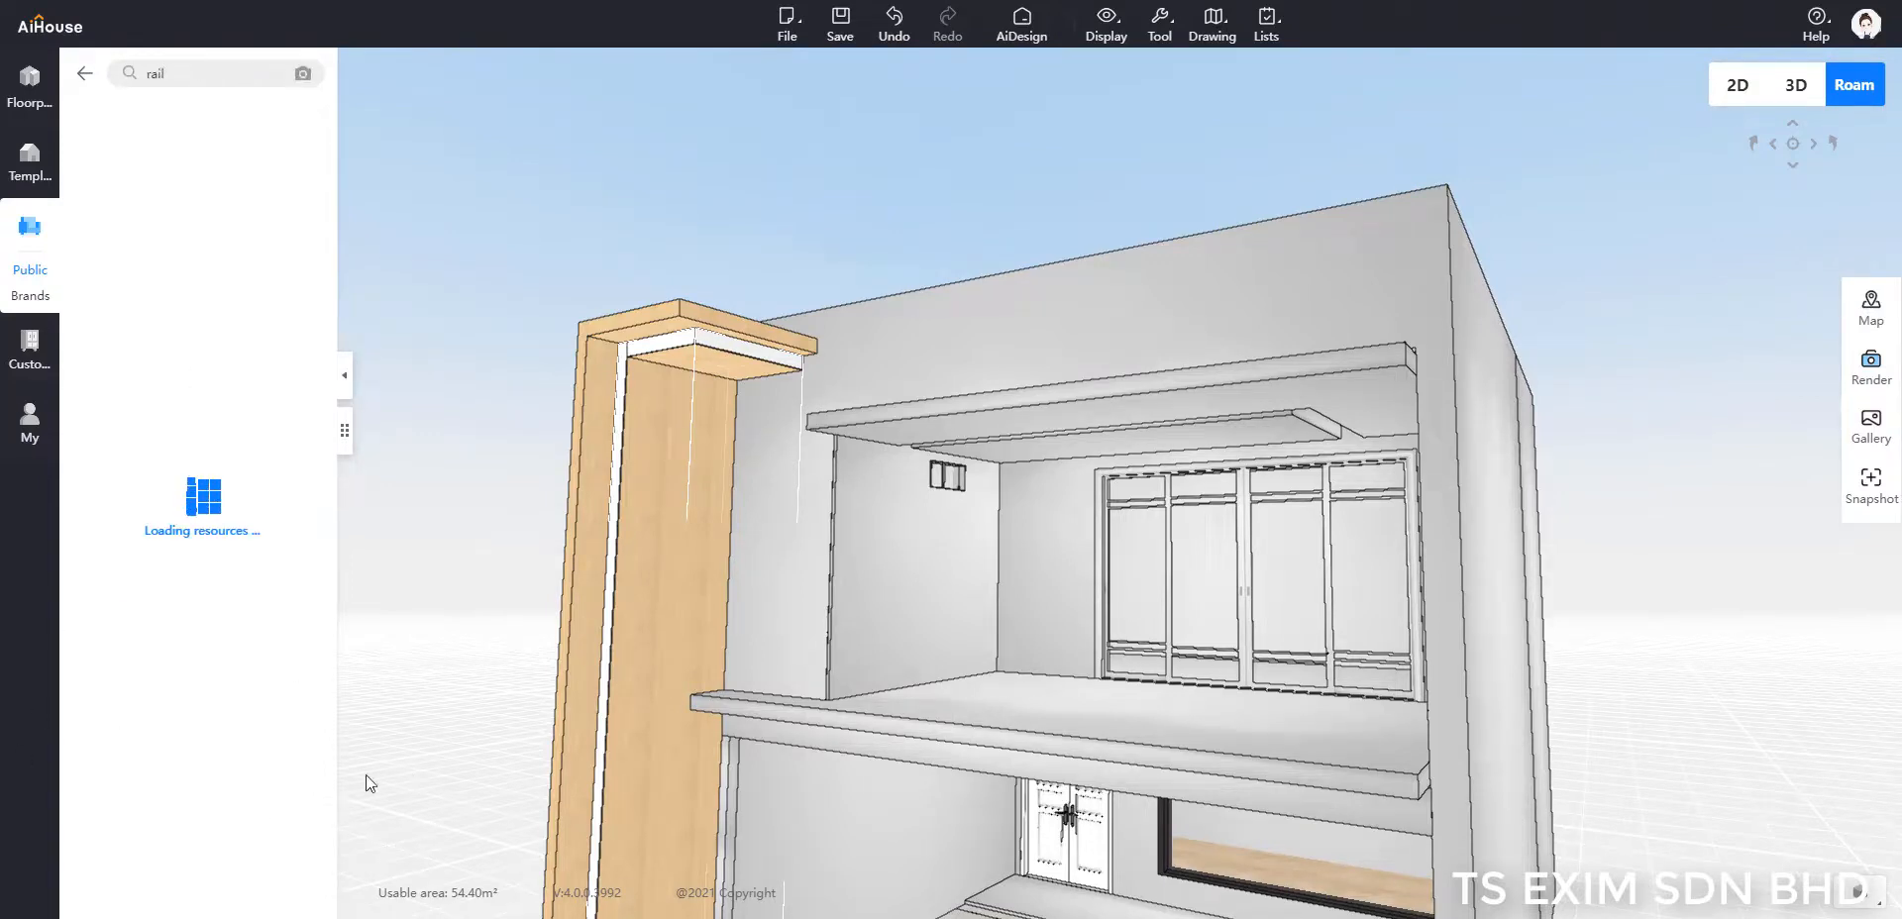
{"action": "scroll", "coordinate": [242, 490], "scroll_direction": "down", "scroll_amount": 5}
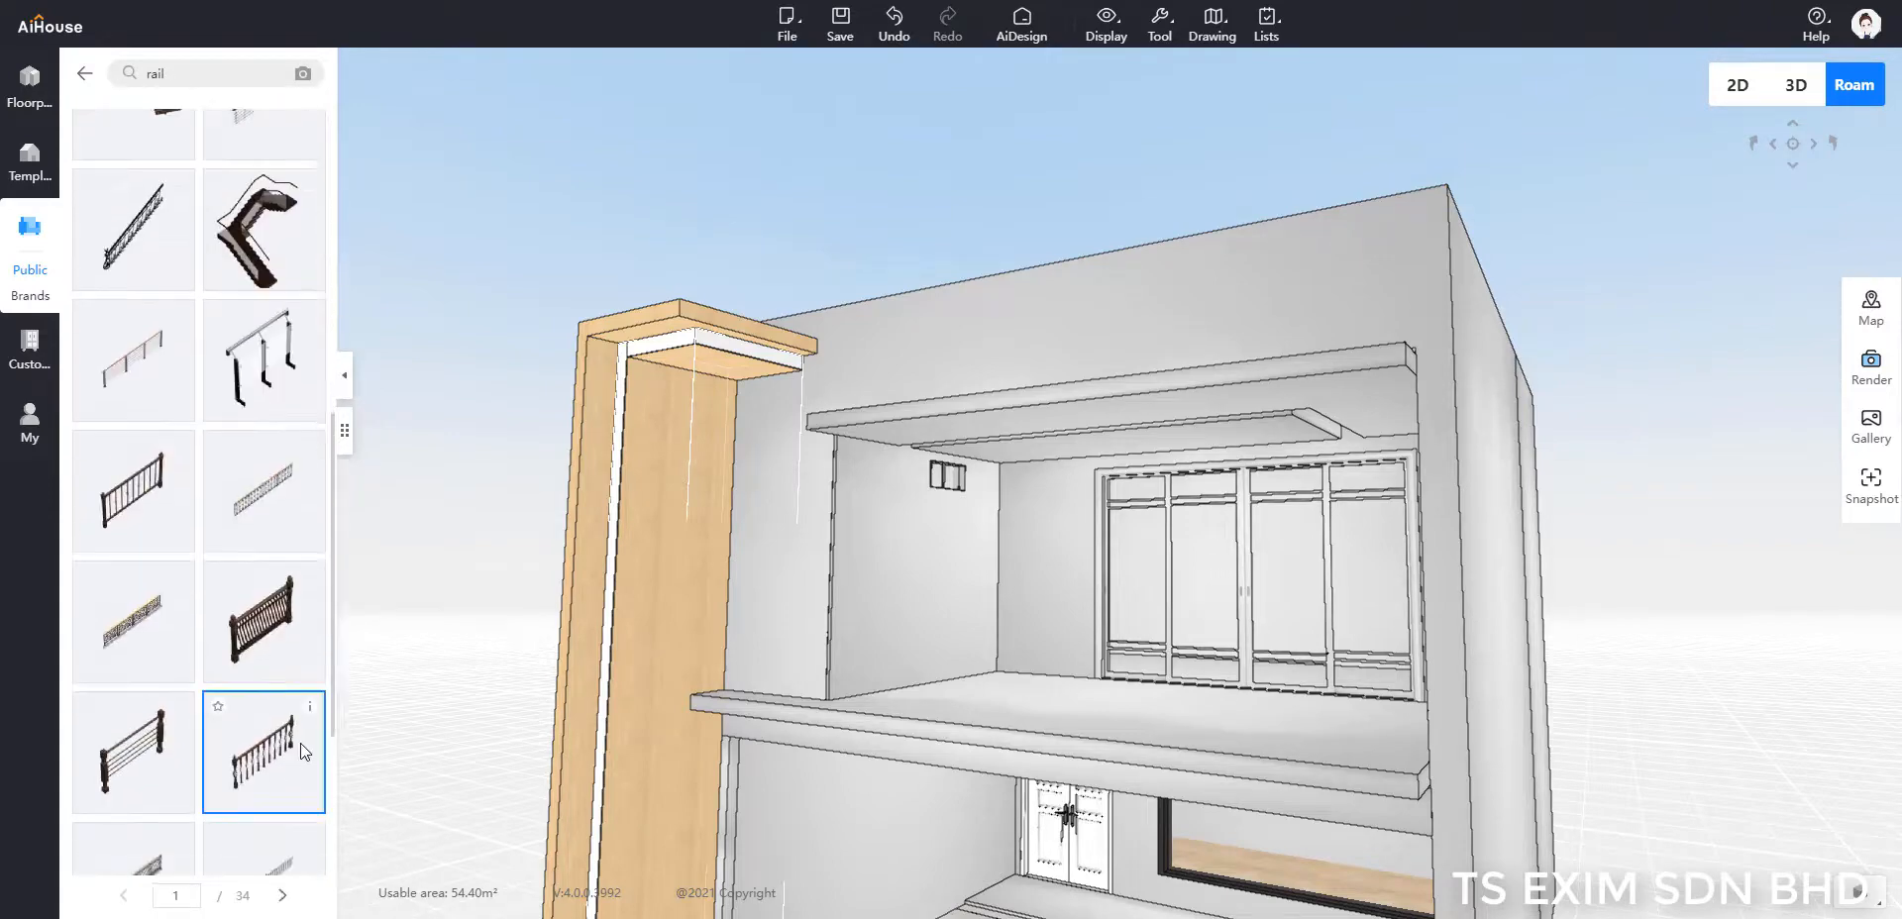
{"action": "scroll", "coordinate": [300, 743], "scroll_direction": "down", "scroll_amount": 3}
{"action": "left_click", "coordinate": [282, 895]}
{"action": "left_click", "coordinate": [344, 430]}
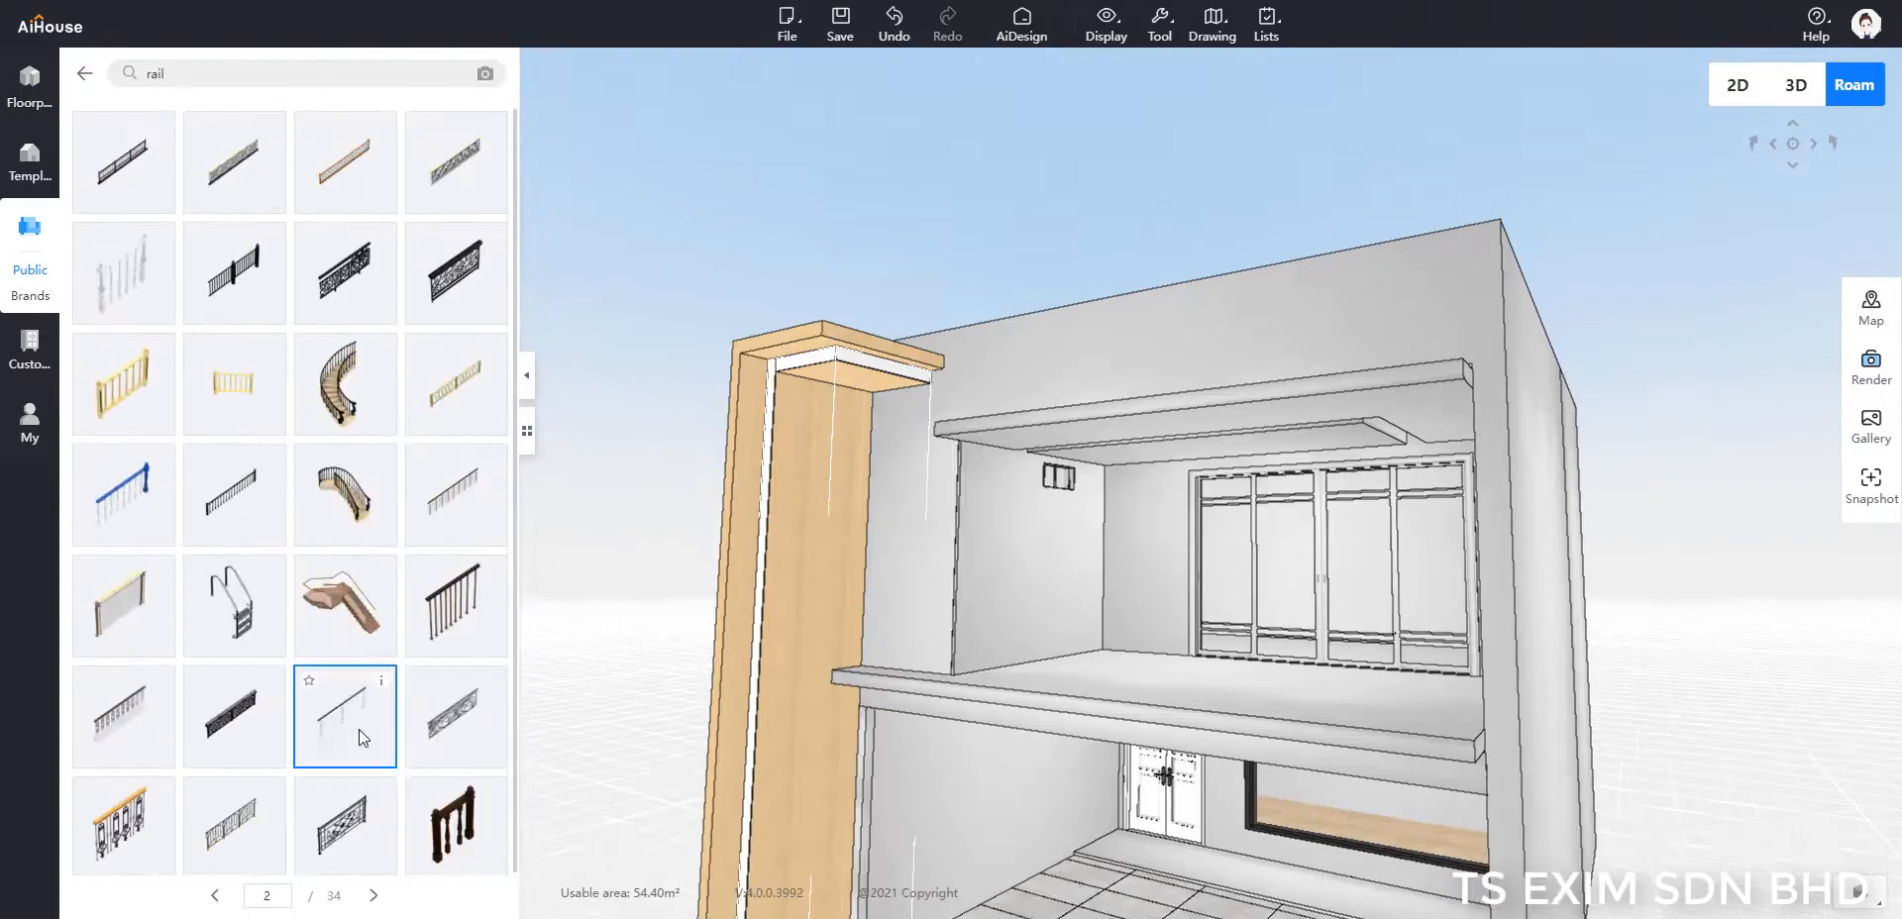
{"action": "left_click", "coordinate": [373, 897]}
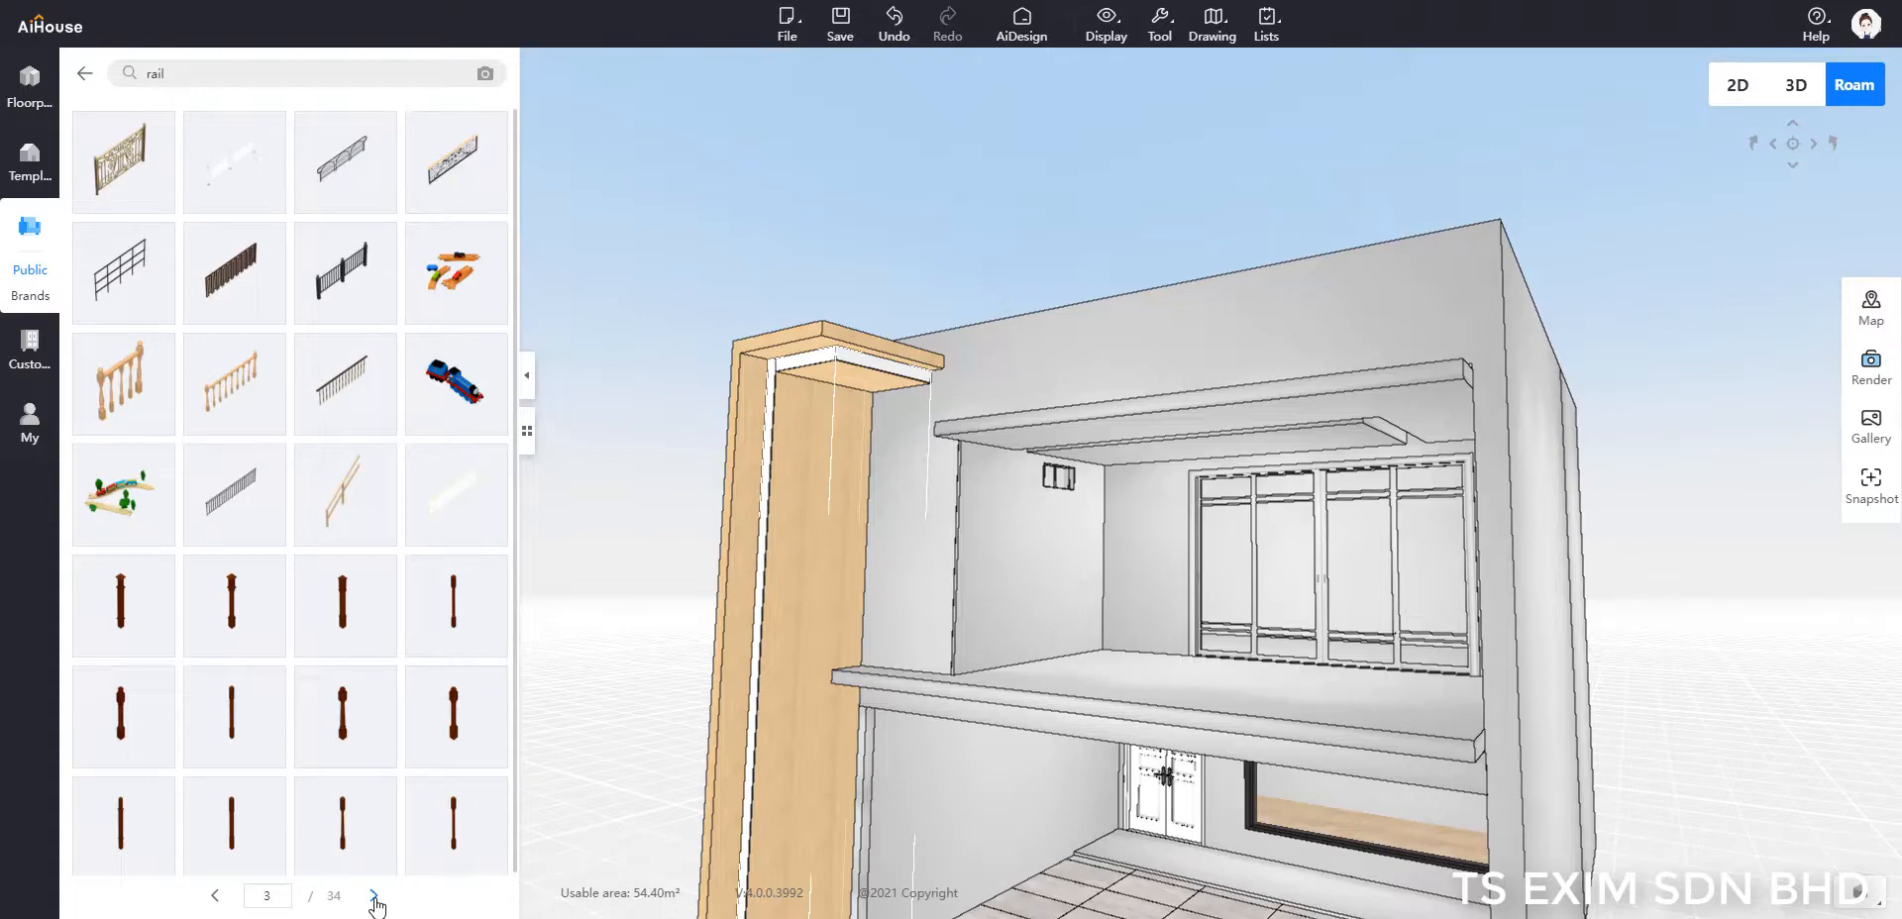
Step: Place the Modern glass railing on the upper-floor balcony and set its height to 900 mm
{"action": "mouse_move", "coordinate": [493, 468]}
{"action": "left_click_drag", "start_coordinate": [505, 494], "coordinate": [1155, 692]}
{"action": "left_click_drag", "start_coordinate": [1870, 462], "coordinate": [1796, 464]}
{"action": "type", "text": "90"}
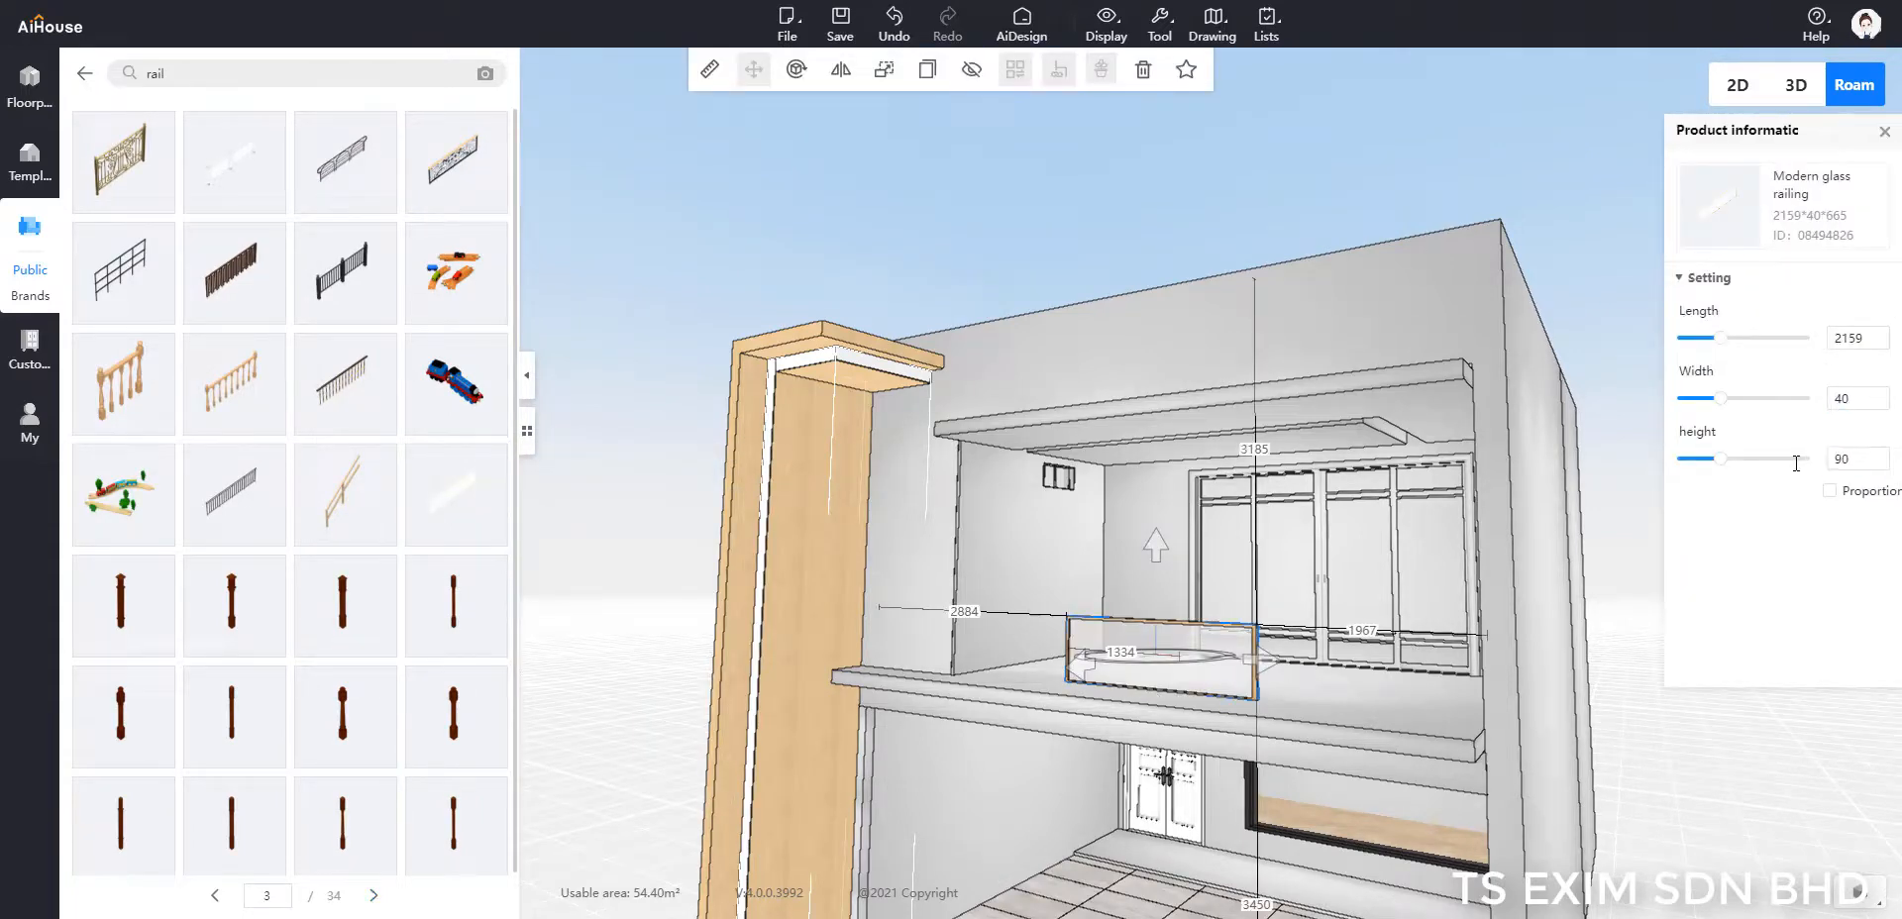
{"action": "type", "text": "0"}
Step: Lengthen the balcony's glass railing to 4769 mm and move it into place along the balcony front
{"action": "left_click_drag", "start_coordinate": [1275, 758], "coordinate": [1503, 726]}
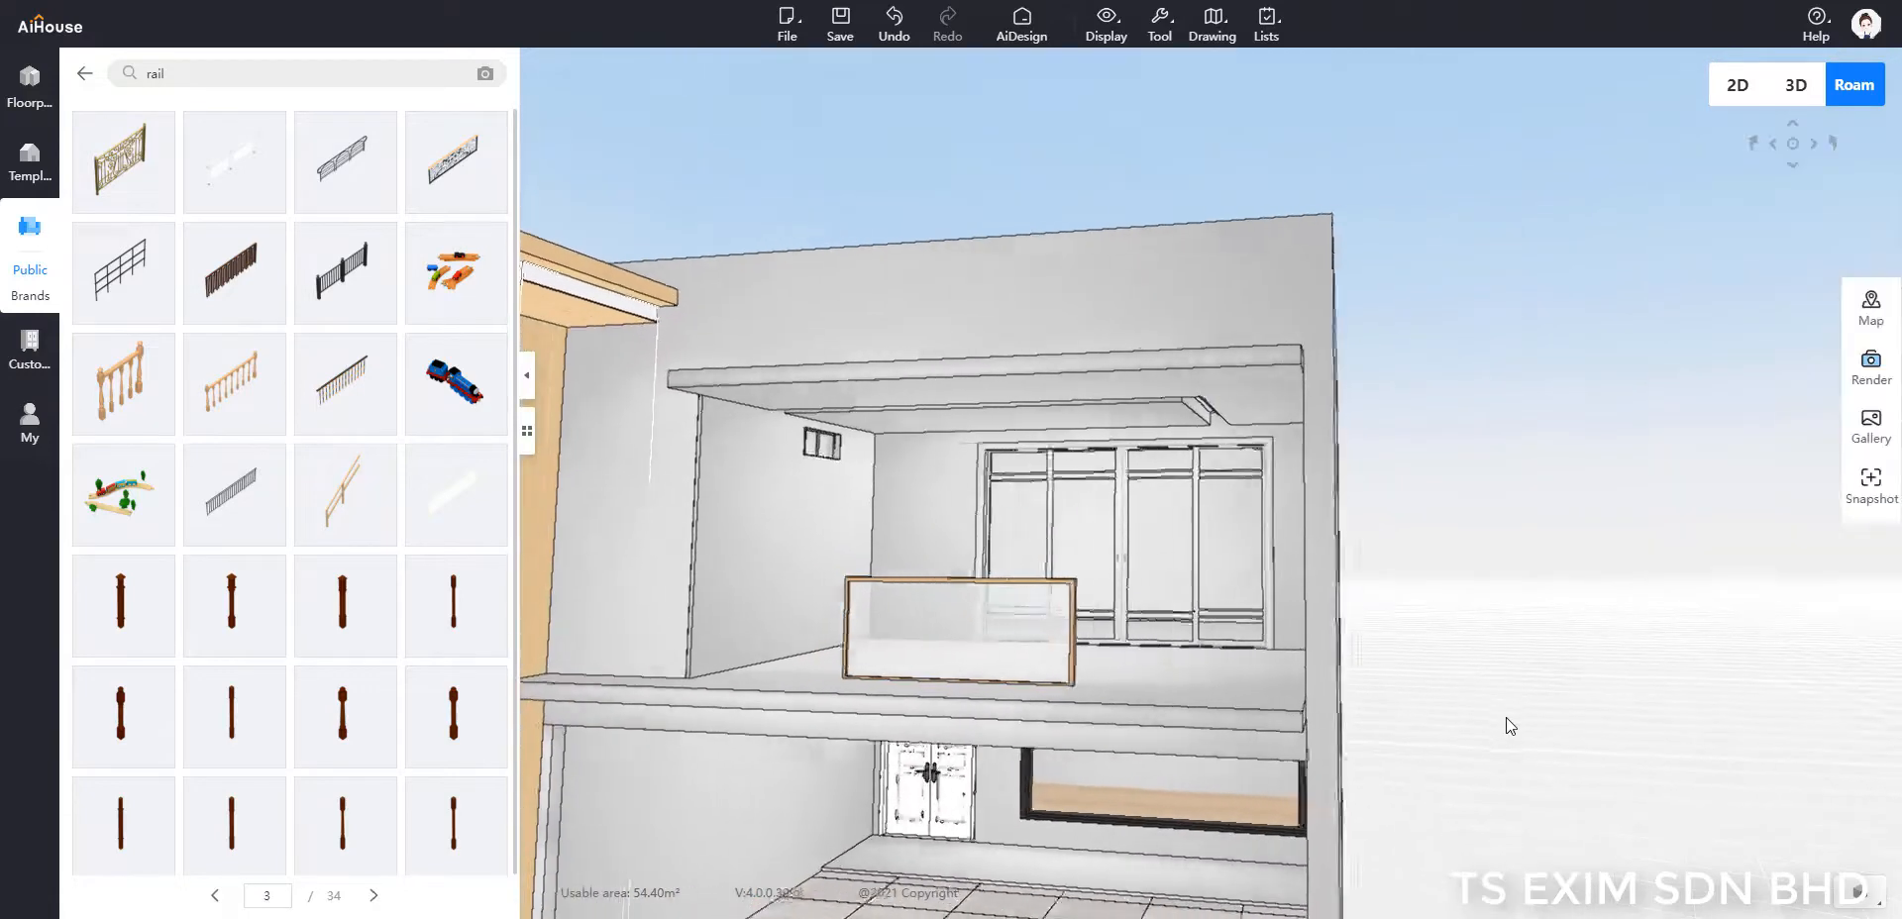
{"action": "left_click", "coordinate": [1023, 672]}
{"action": "left_click_drag", "start_coordinate": [1730, 342], "coordinate": [1778, 359]}
{"action": "left_click", "coordinate": [1605, 686]}
{"action": "scroll", "coordinate": [1605, 686], "scroll_direction": "up", "scroll_amount": 2}
{"action": "left_click", "coordinate": [1041, 692]}
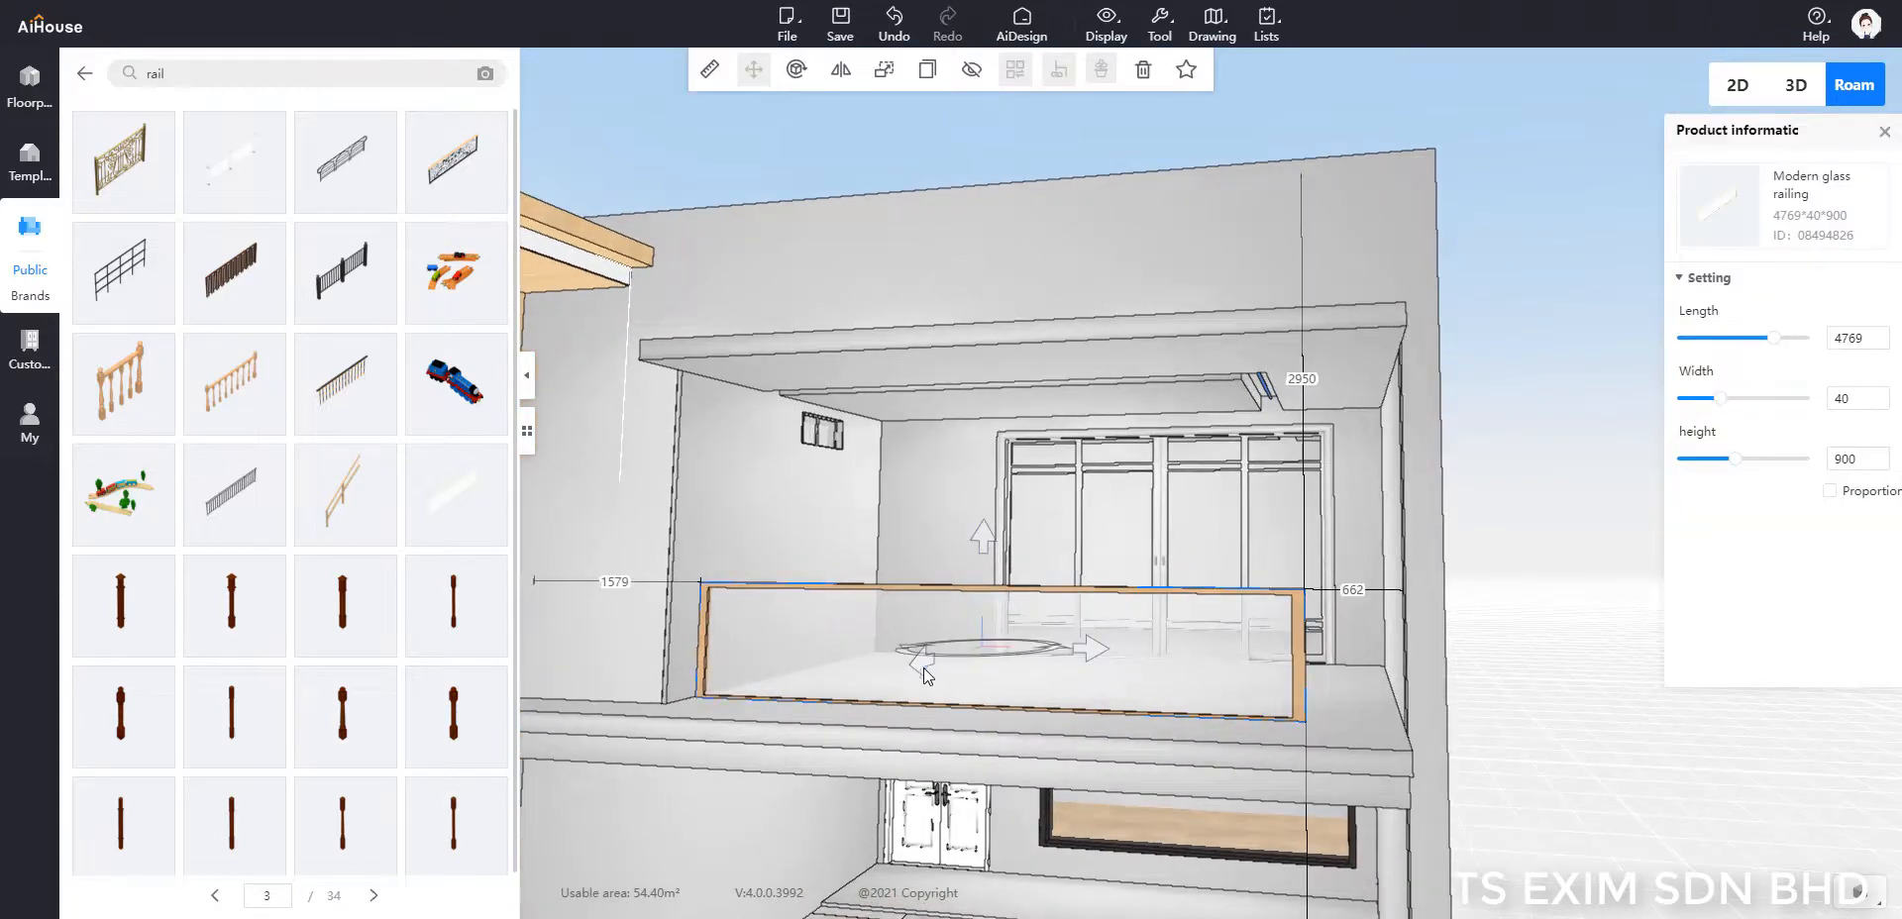
{"action": "mouse_move", "coordinate": [924, 664]}
{"action": "left_mouse_down"}
{"action": "mouse_move", "coordinate": [959, 686]}
{"action": "mouse_move", "coordinate": [918, 685]}
{"action": "mouse_move", "coordinate": [936, 682]}
{"action": "left_mouse_up"}
{"action": "left_click", "coordinate": [1363, 675]}
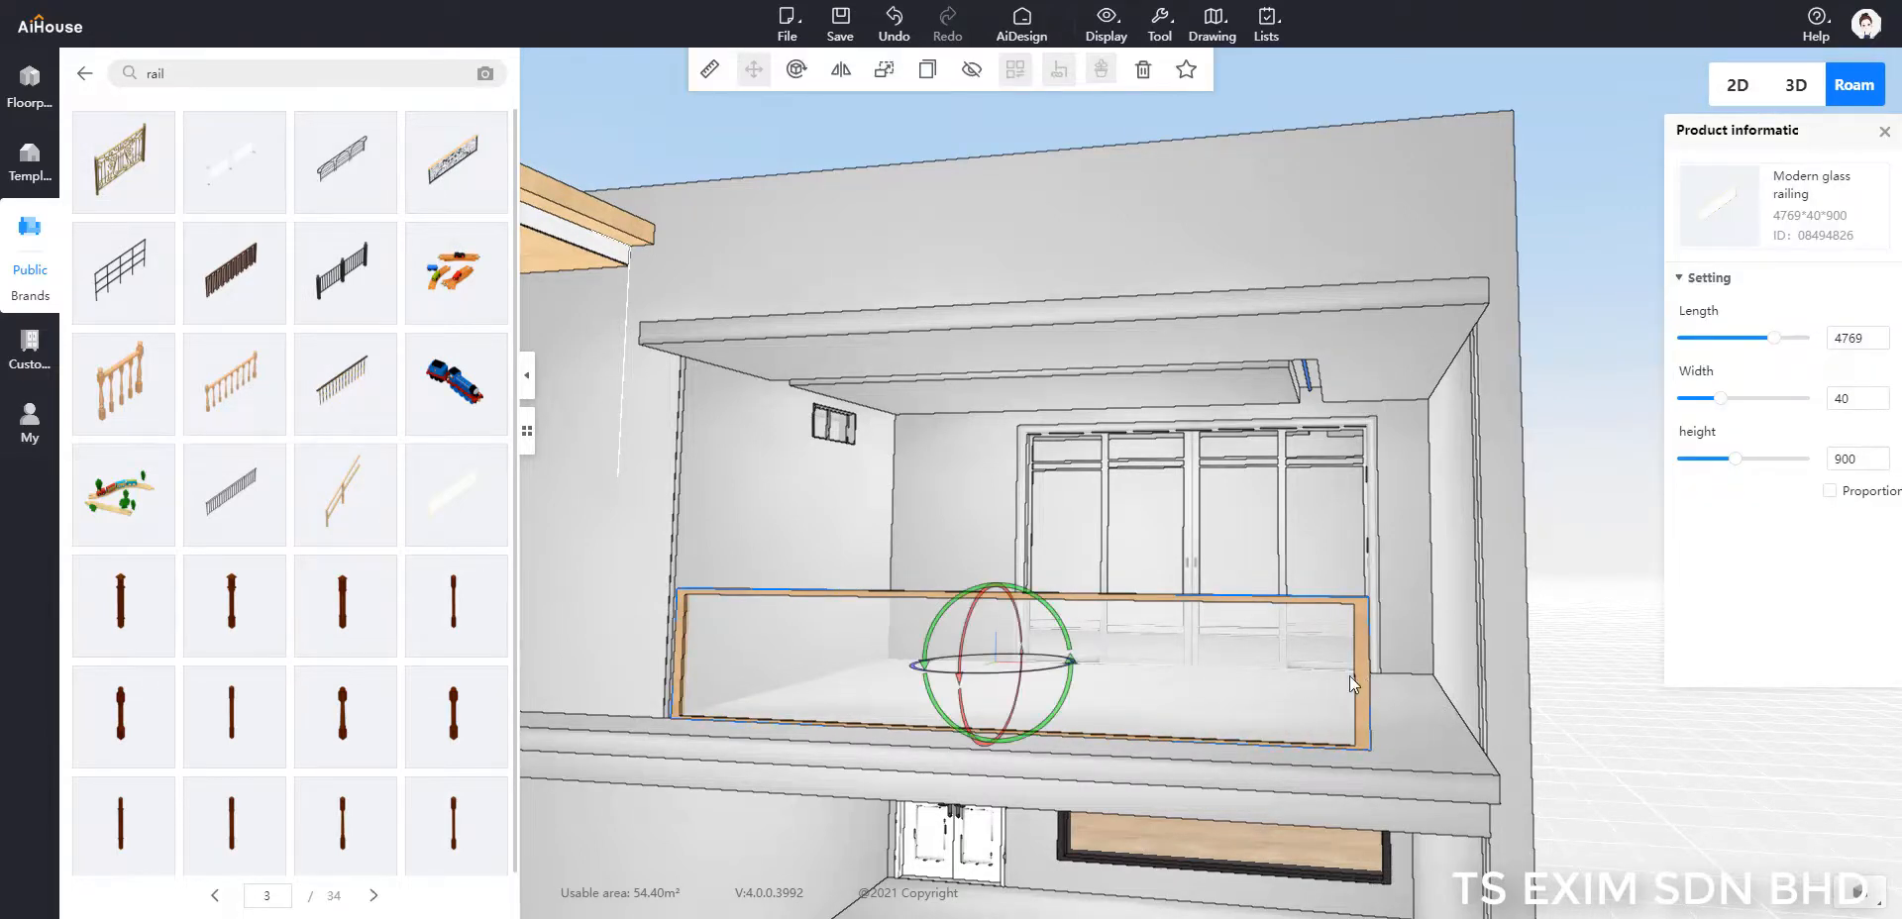
Step: Stretch the free end of the glass railing until it meets the balcony's opposite side wall
{"action": "left_click", "coordinate": [1350, 676]}
{"action": "scroll", "coordinate": [1613, 754], "scroll_direction": "up", "scroll_amount": 3}
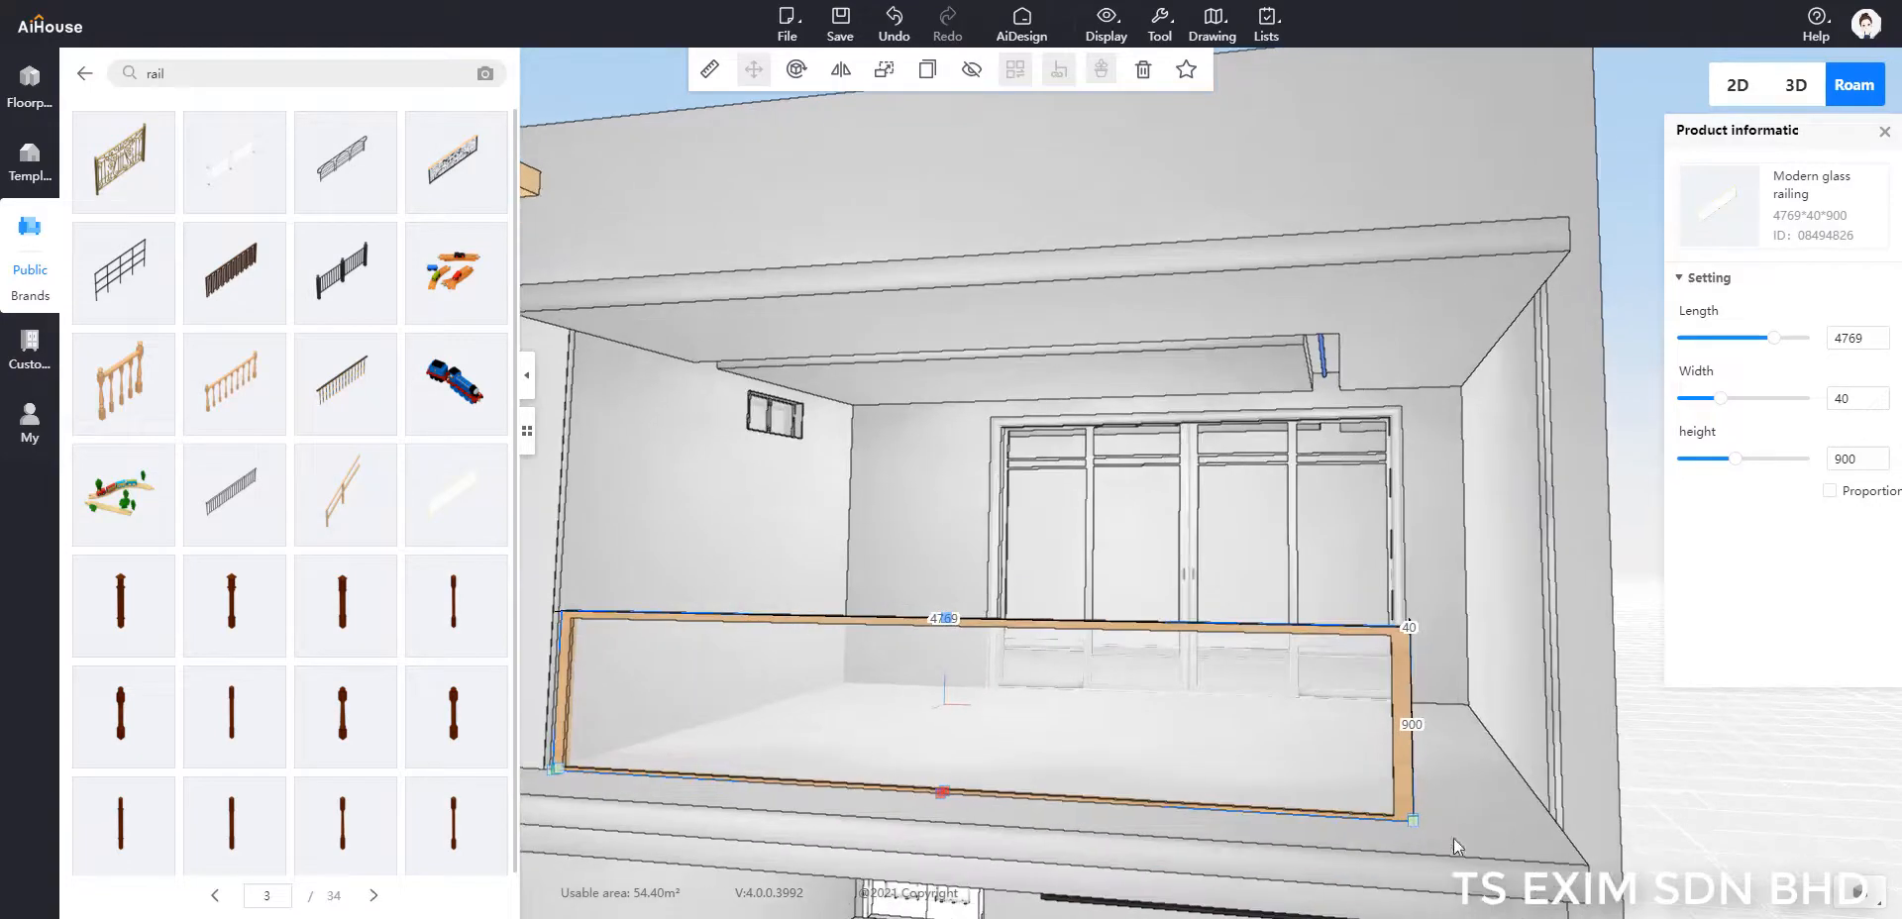
{"action": "left_click_drag", "start_coordinate": [1454, 847], "coordinate": [1696, 823]}
{"action": "scroll", "coordinate": [1337, 824], "scroll_direction": "up", "scroll_amount": 4}
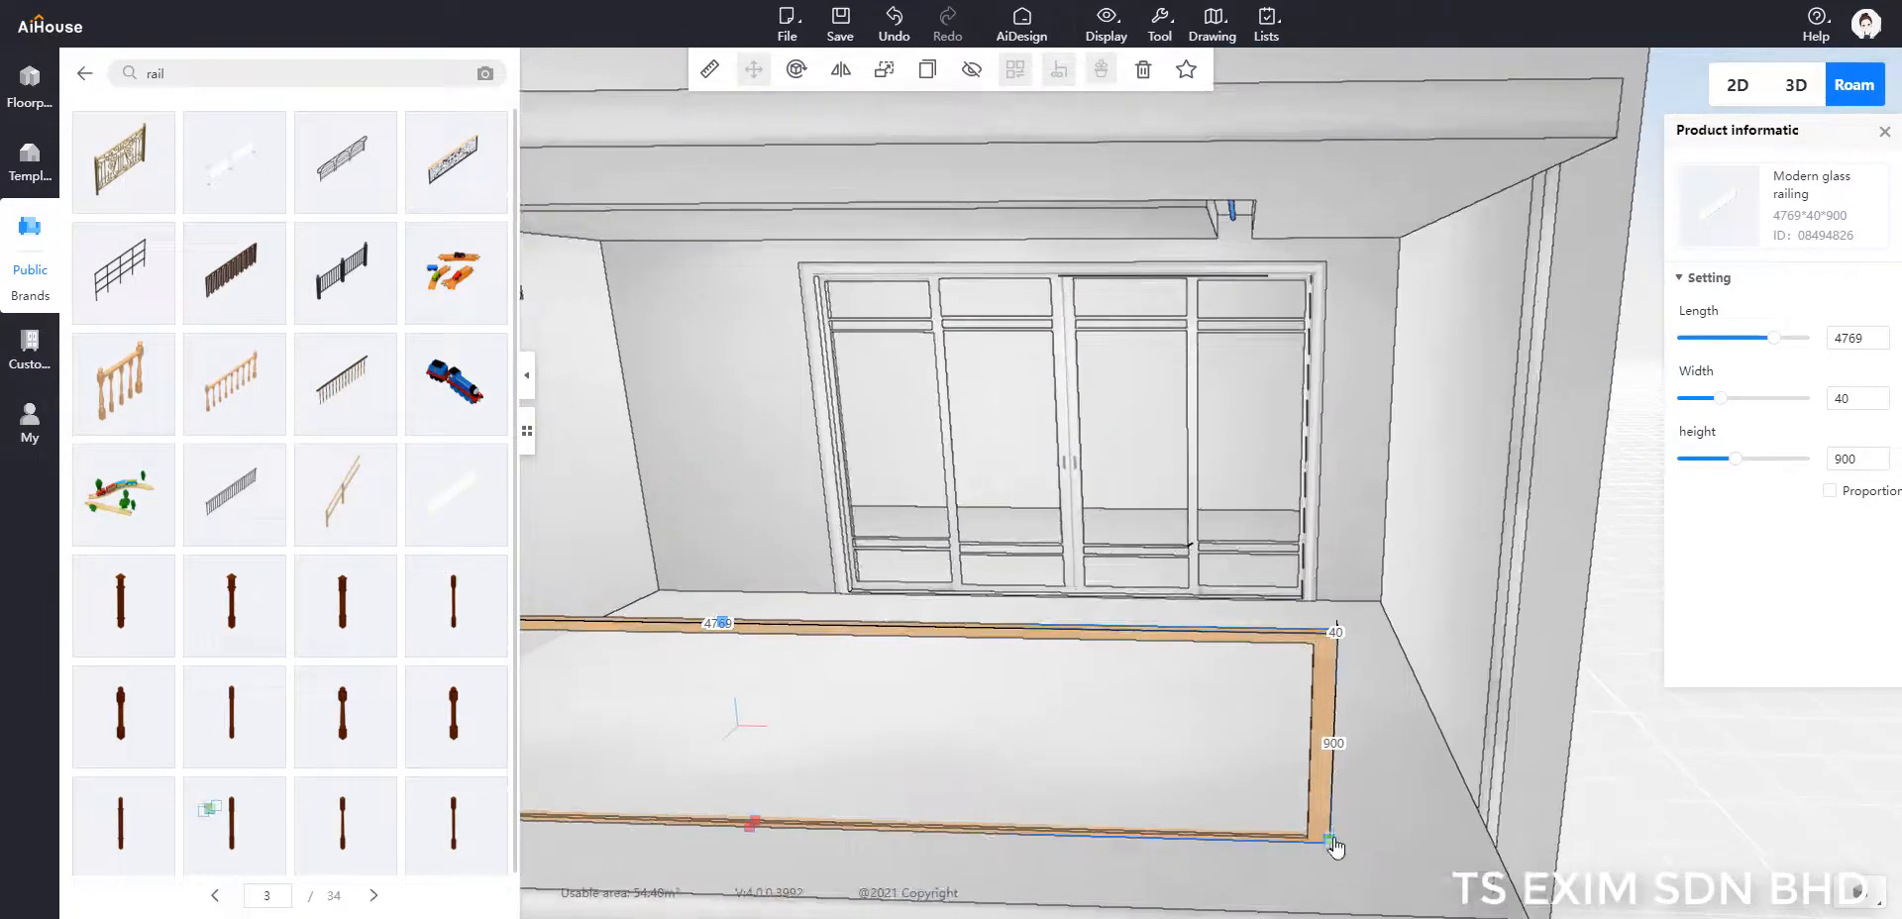
{"action": "left_click_drag", "start_coordinate": [1330, 842], "coordinate": [1495, 844]}
{"action": "left_click", "coordinate": [1726, 783]}
{"action": "scroll", "coordinate": [1726, 783], "scroll_direction": "down", "scroll_amount": 10}
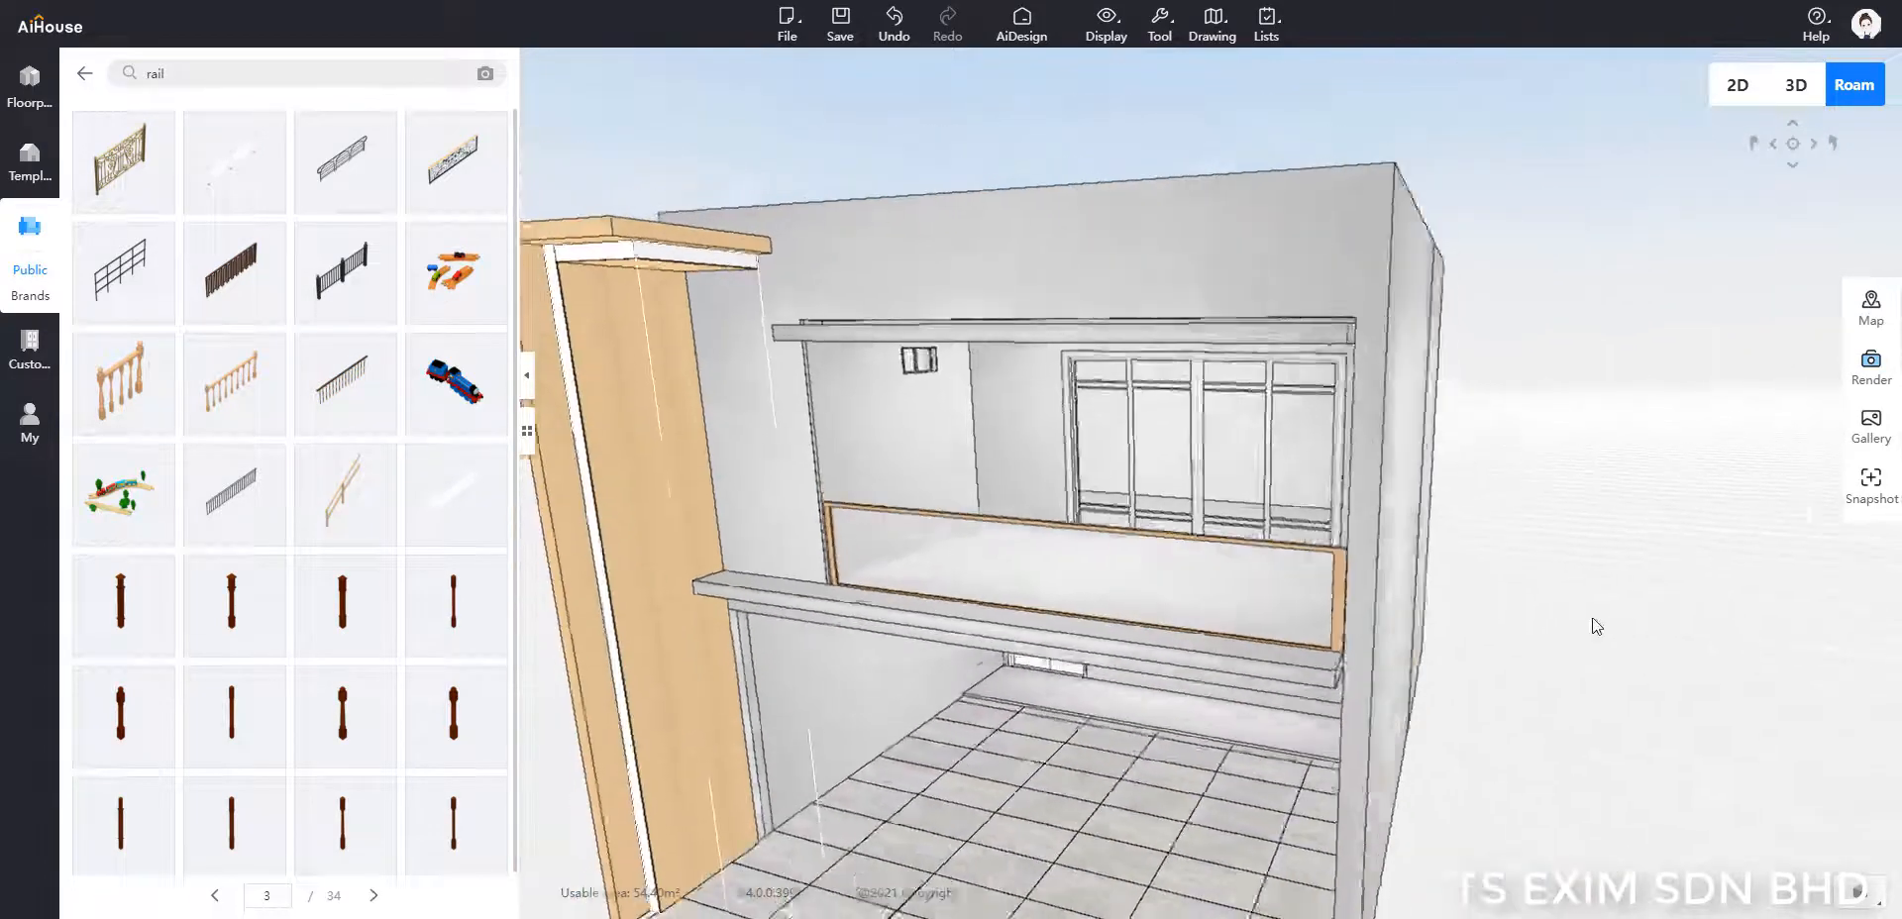
Step: Look over the balcony railing, then the finished house's facade, car porch, wall cabinet, entrance door and window
{"action": "left_click_drag", "start_coordinate": [1401, 568], "coordinate": [1544, 663]}
{"action": "scroll", "coordinate": [1590, 710], "scroll_direction": "up", "scroll_amount": 2}
{"action": "scroll", "coordinate": [1590, 710], "scroll_direction": "up", "scroll_amount": 4}
{"action": "scroll", "coordinate": [1643, 709], "scroll_direction": "down", "scroll_amount": 3}
{"action": "left_click_drag", "start_coordinate": [1644, 717], "coordinate": [1588, 747]}
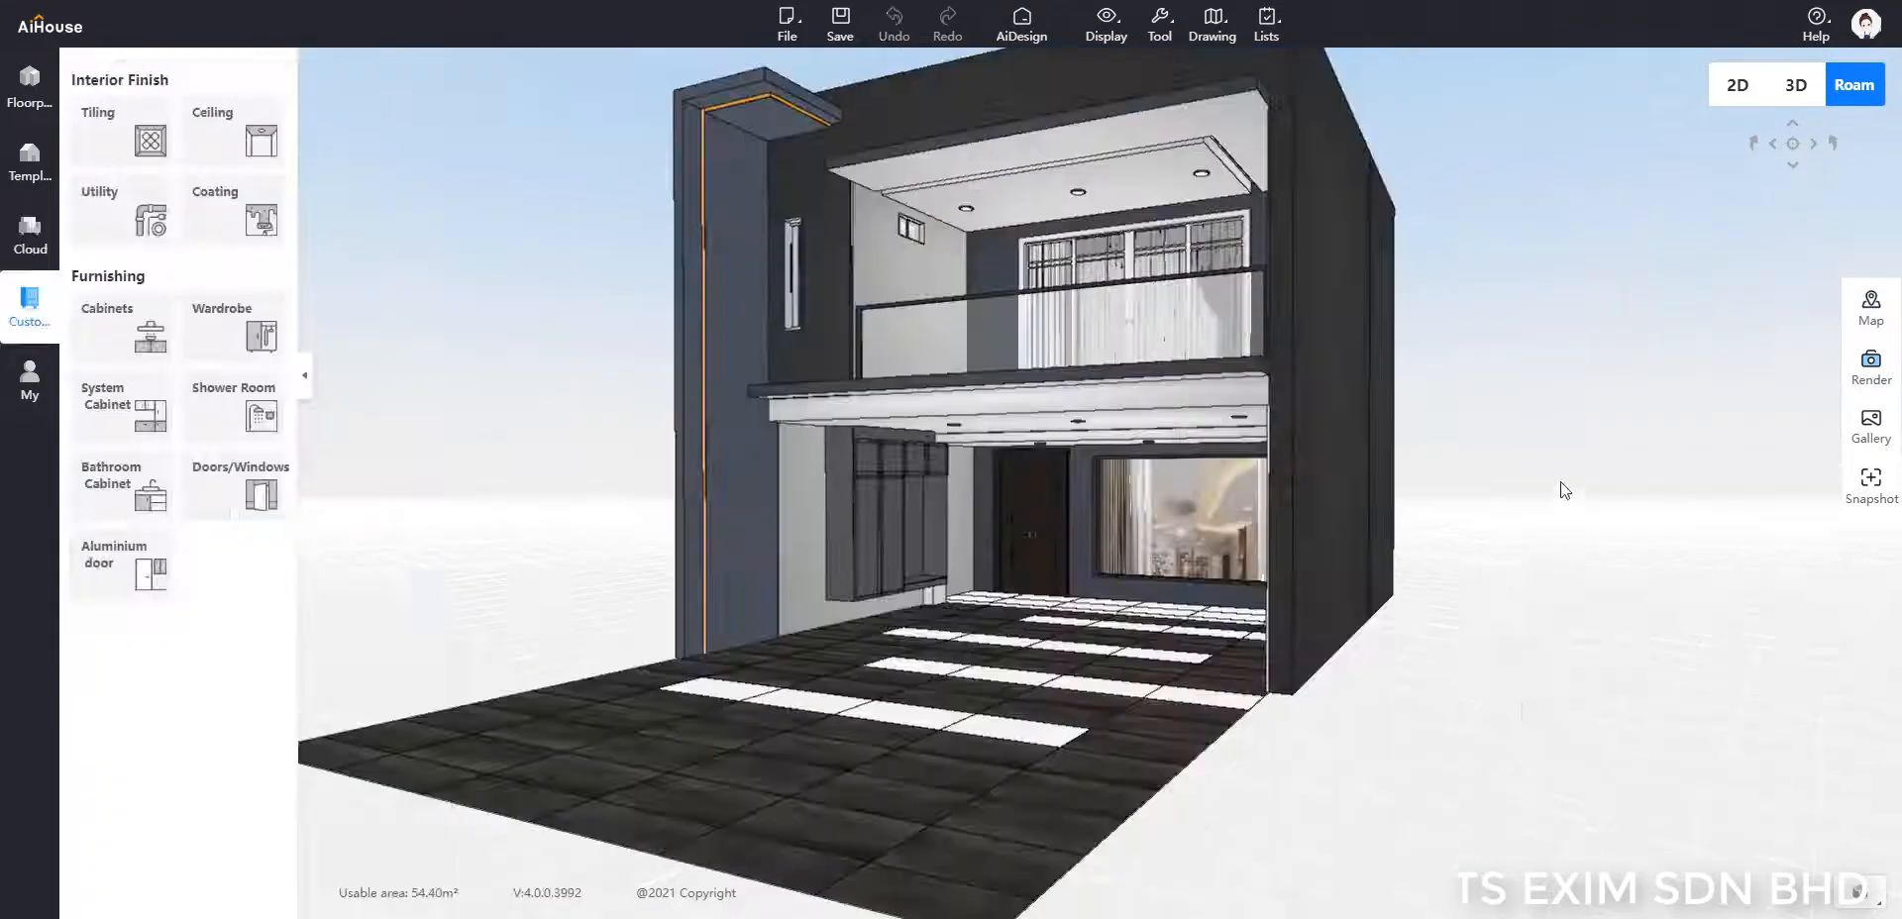
{"action": "scroll", "coordinate": [1563, 491], "scroll_direction": "up", "scroll_amount": 5}
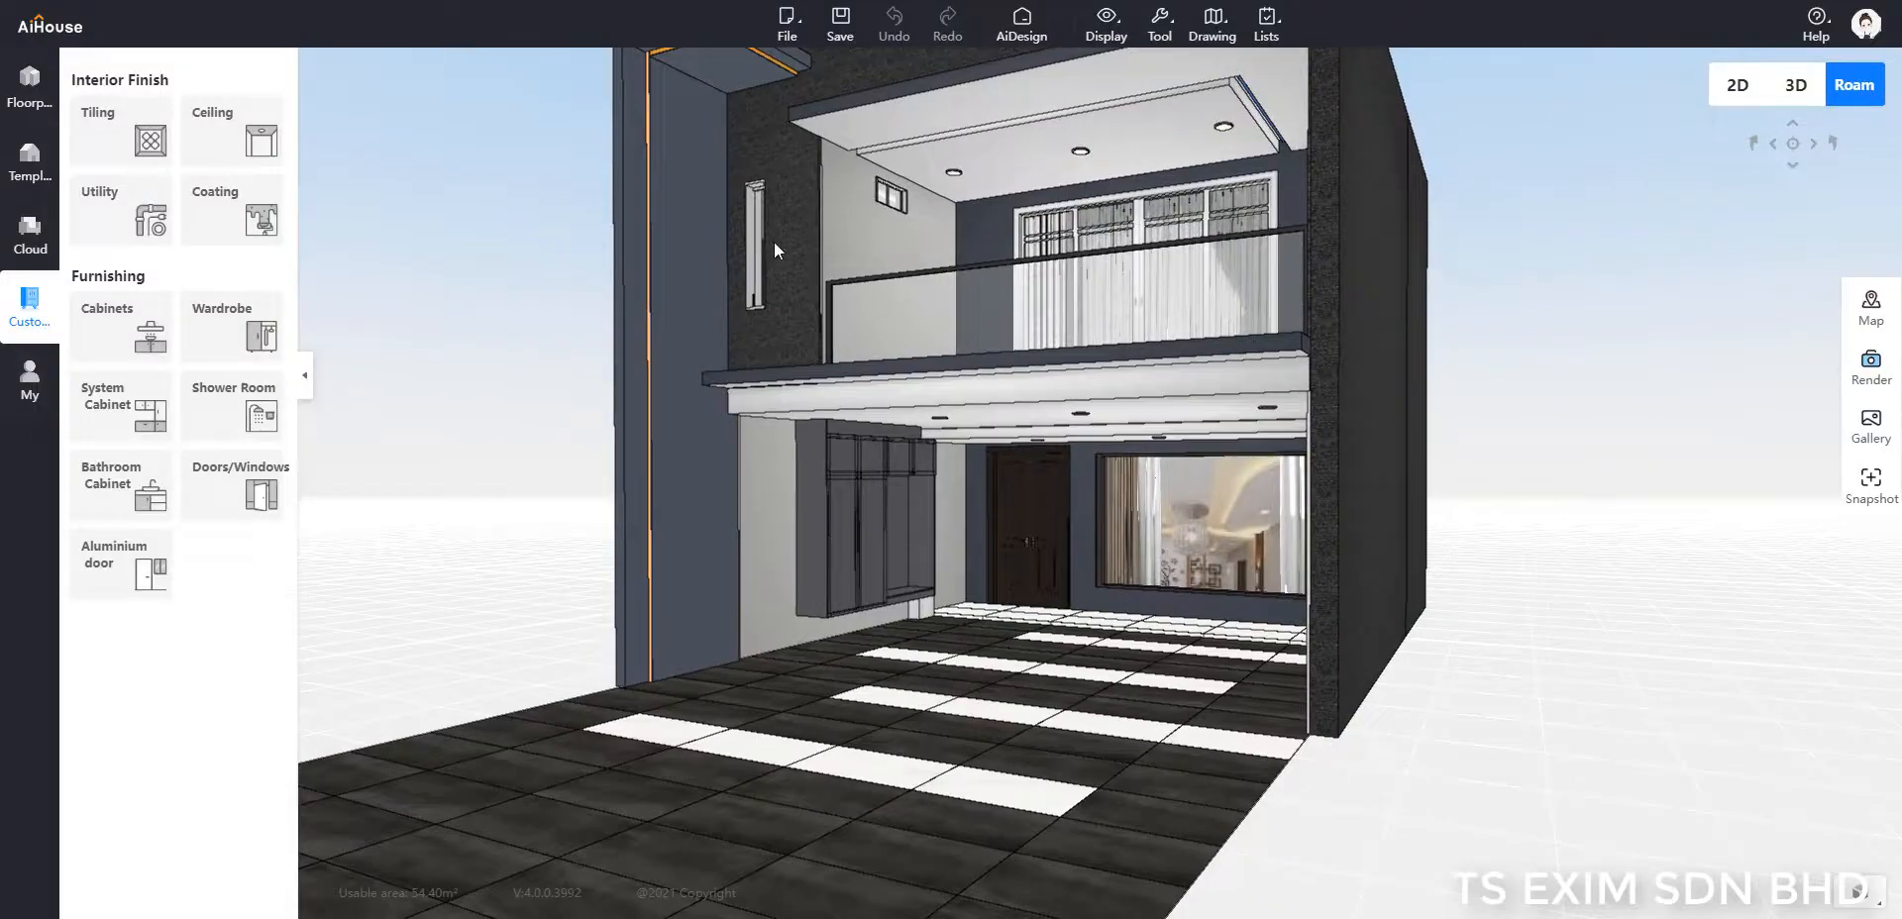
{"action": "scroll", "coordinate": [1018, 674], "scroll_direction": "up", "scroll_amount": 4}
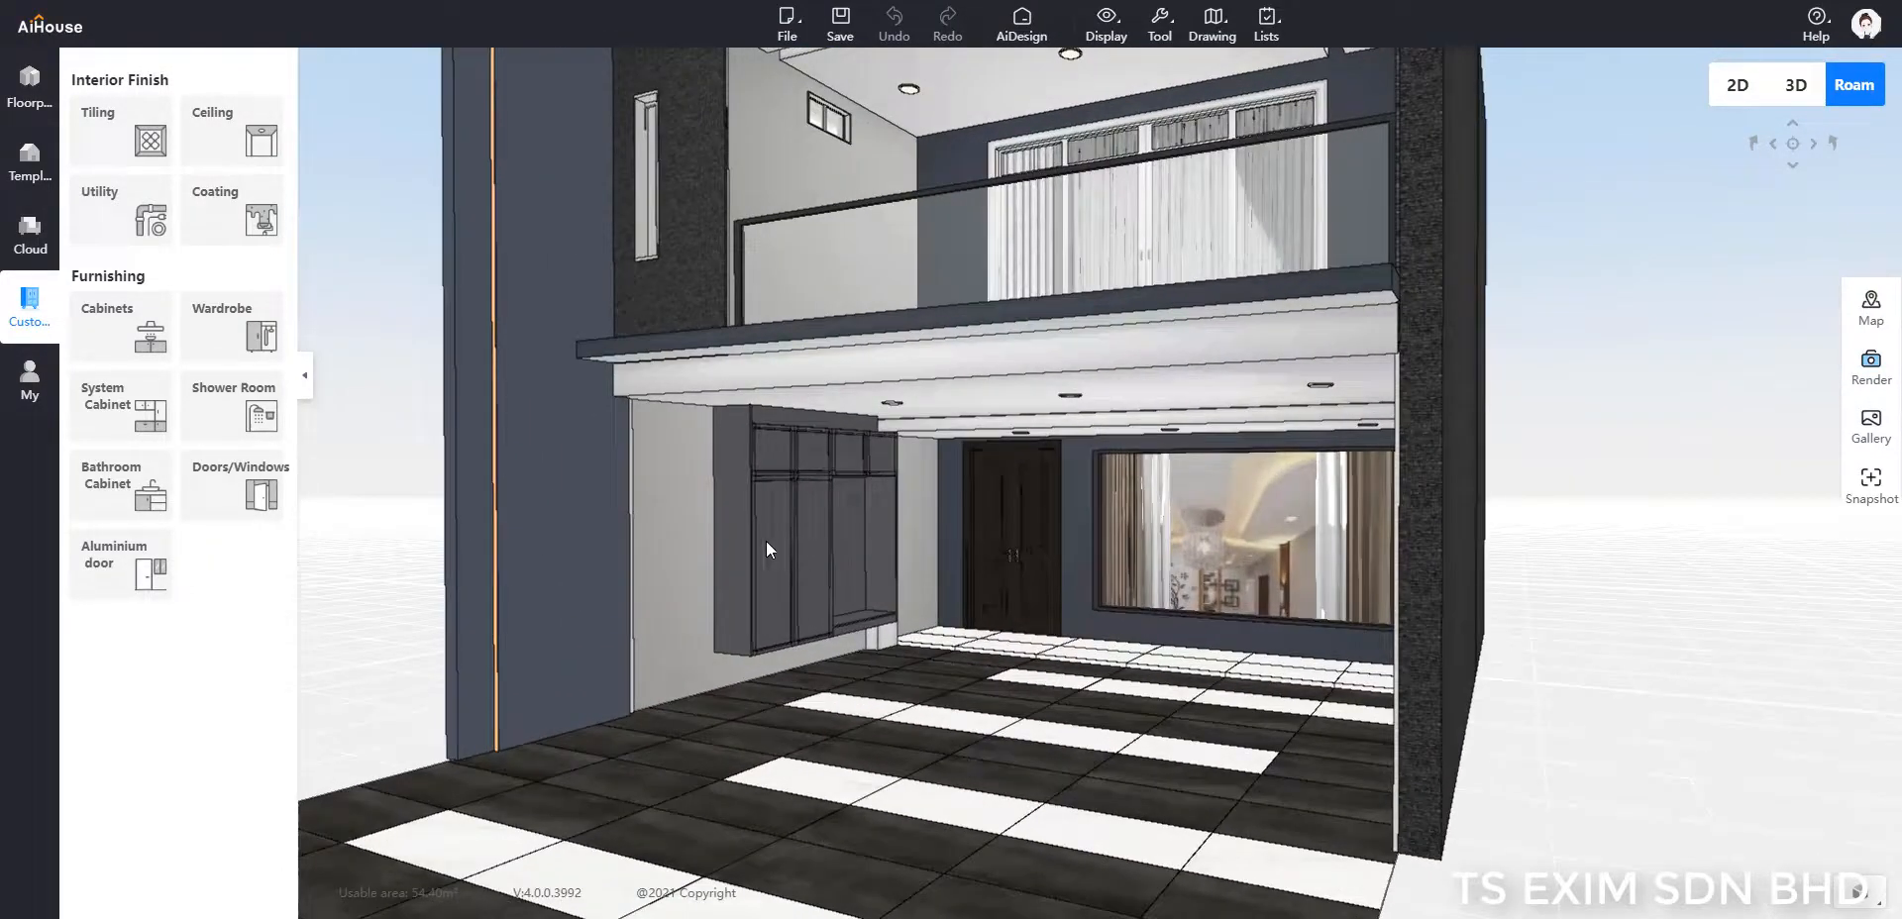
{"action": "left_click", "coordinate": [830, 449]}
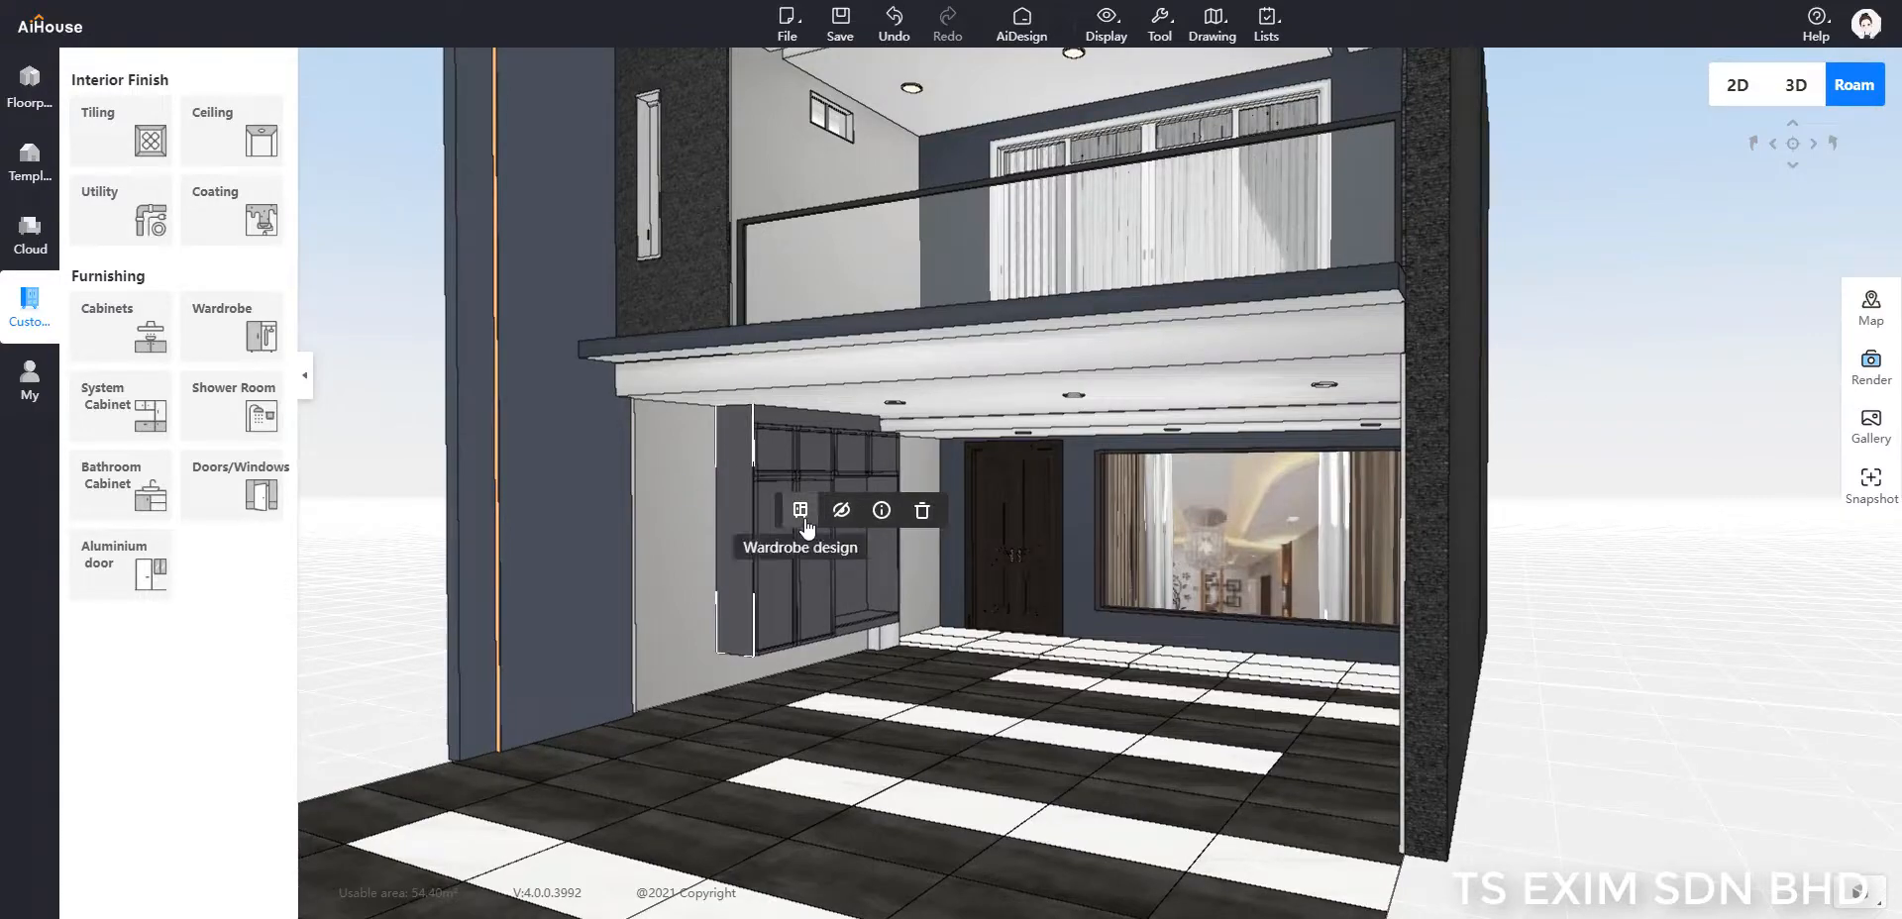
{"action": "left_click", "coordinate": [1086, 710]}
{"action": "scroll", "coordinate": [1070, 710], "scroll_direction": "up", "scroll_amount": 2}
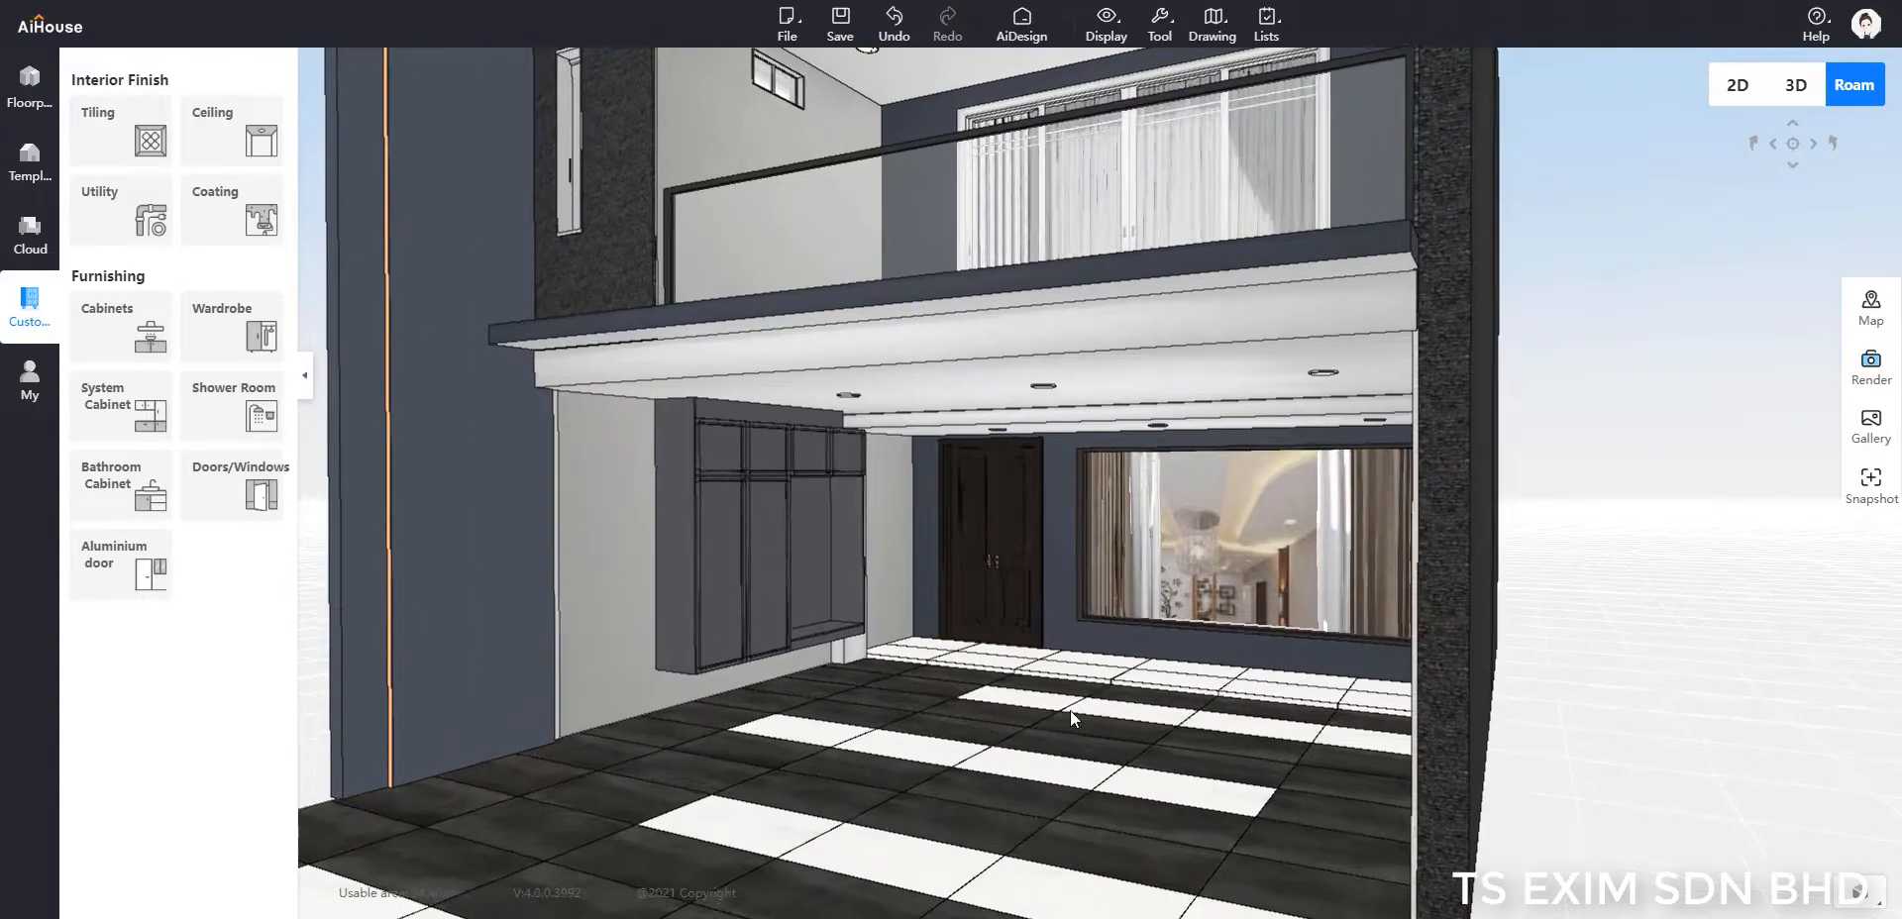
{"action": "scroll", "coordinate": [1099, 634], "scroll_direction": "up", "scroll_amount": 3}
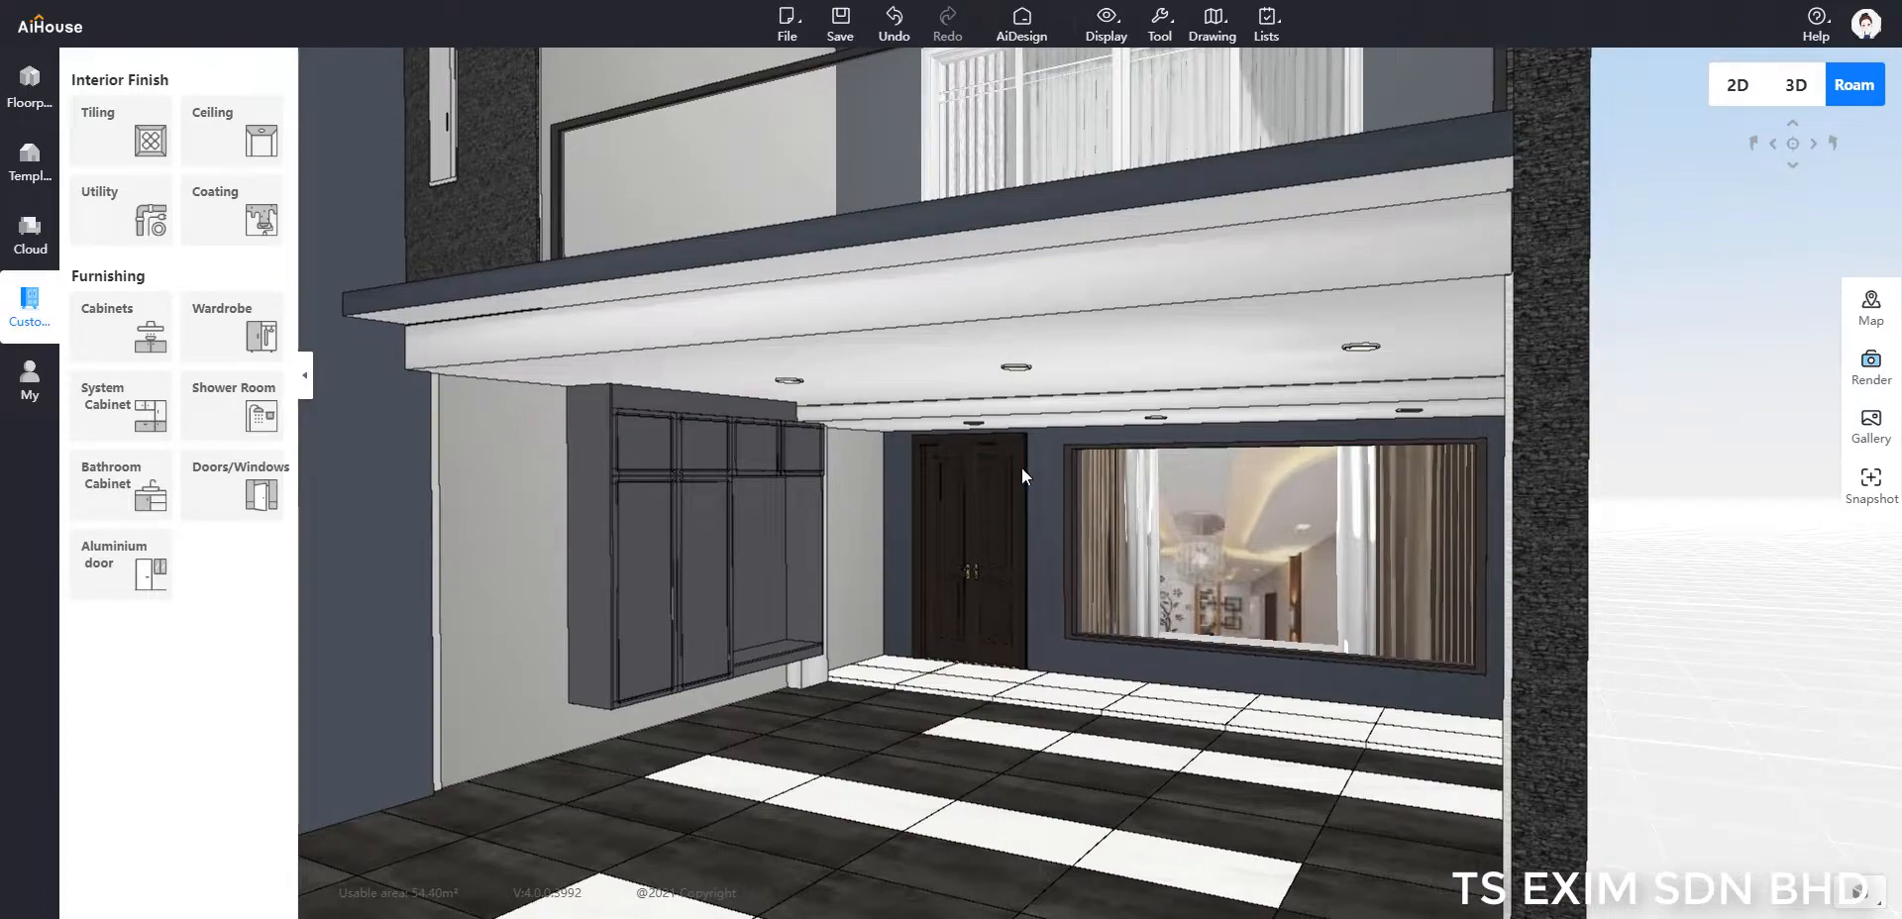
{"action": "scroll", "coordinate": [1114, 634], "scroll_direction": "down", "scroll_amount": 2}
{"action": "scroll", "coordinate": [959, 574], "scroll_direction": "up", "scroll_amount": 3}
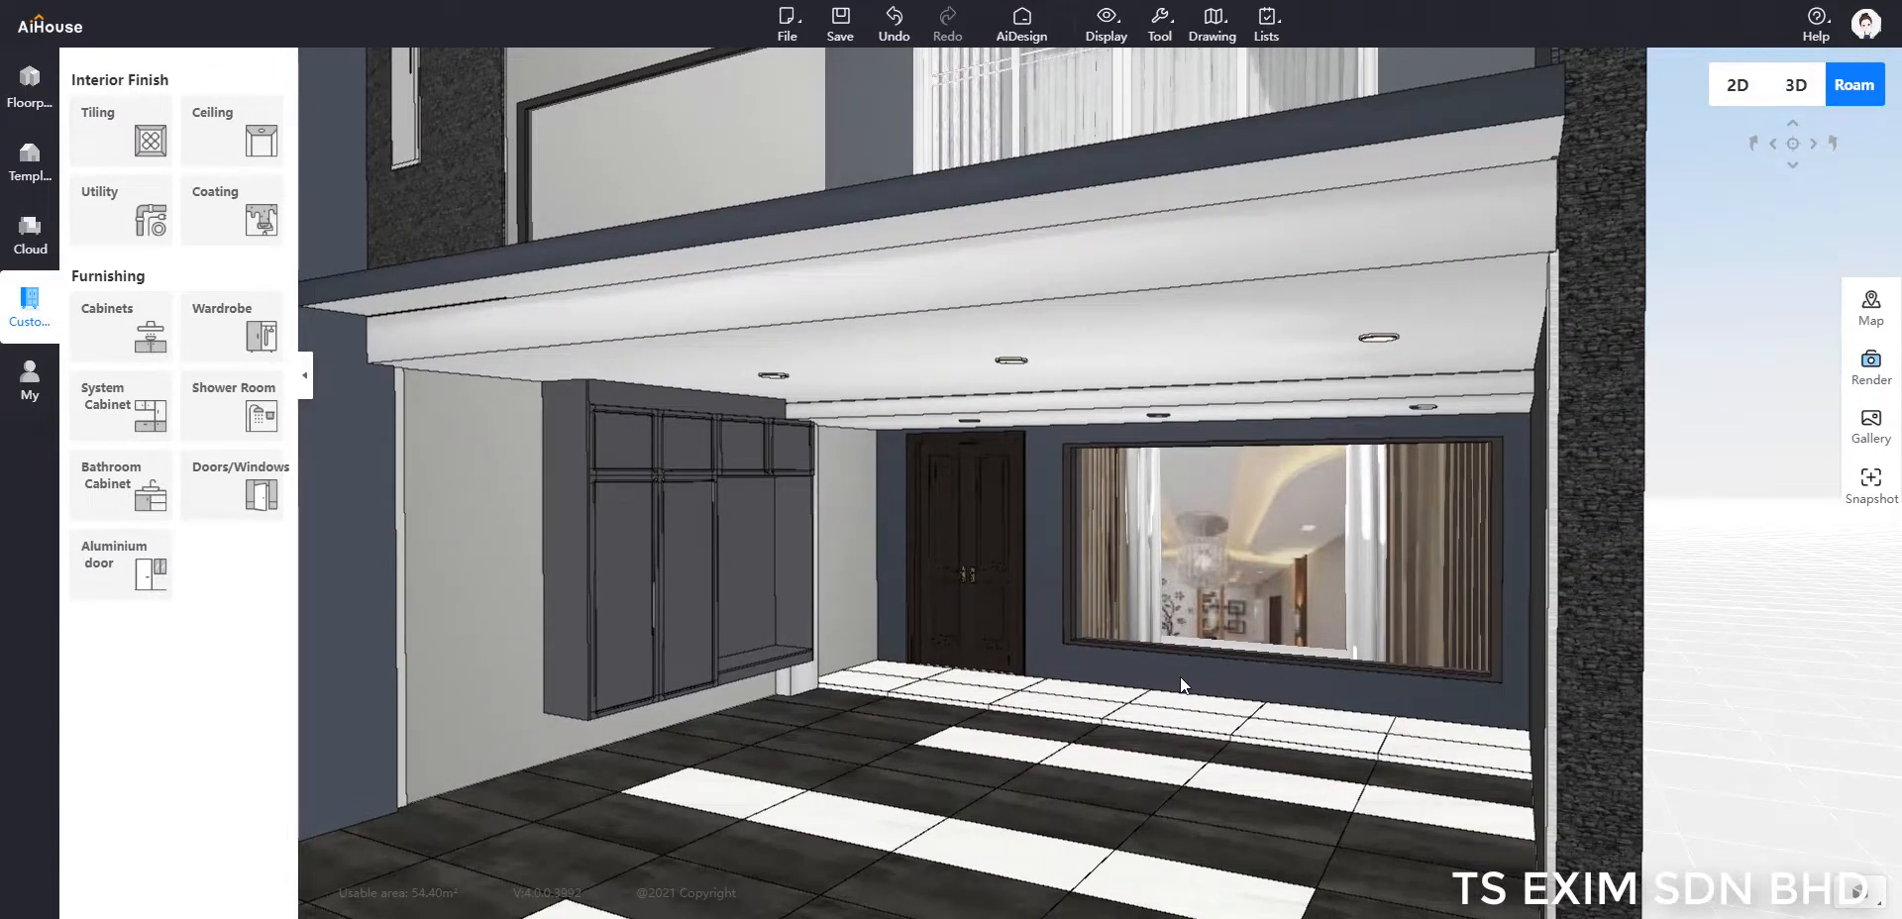
Step: Examine the finished upper-floor balcony and its ceiling, then return to the ground floor porch and entrance
{"action": "key", "text": "q"}
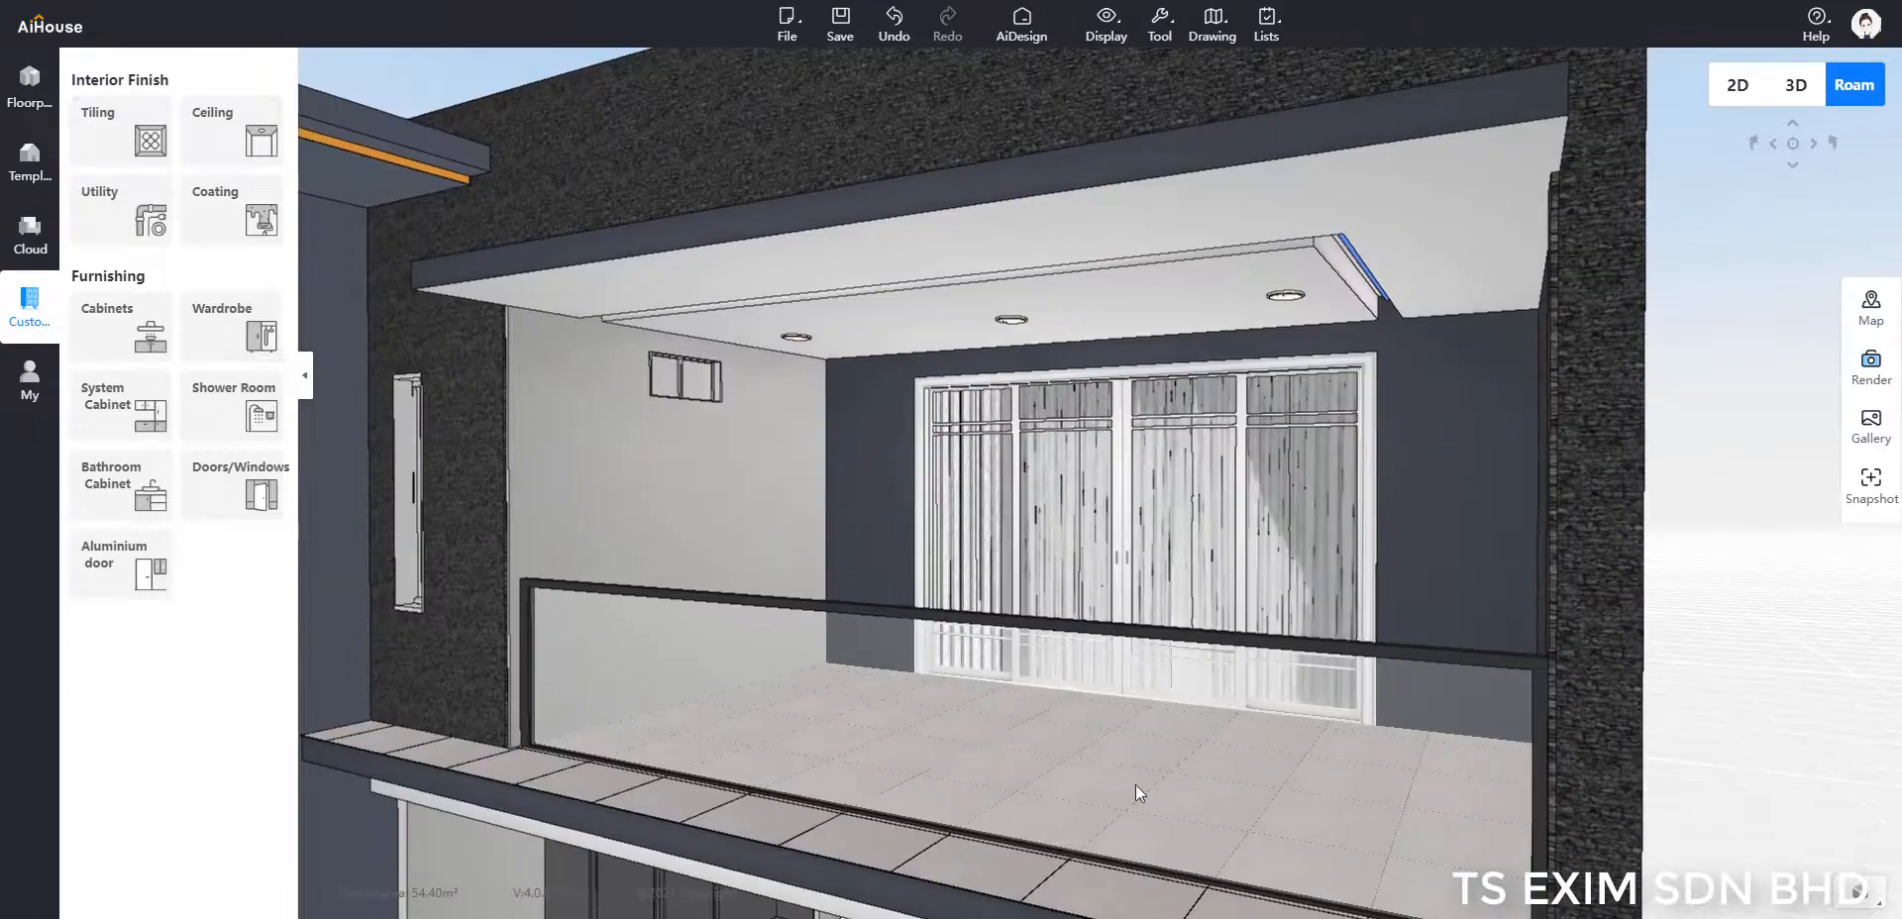
{"action": "key", "text": "d"}
{"action": "key", "text": "w"}
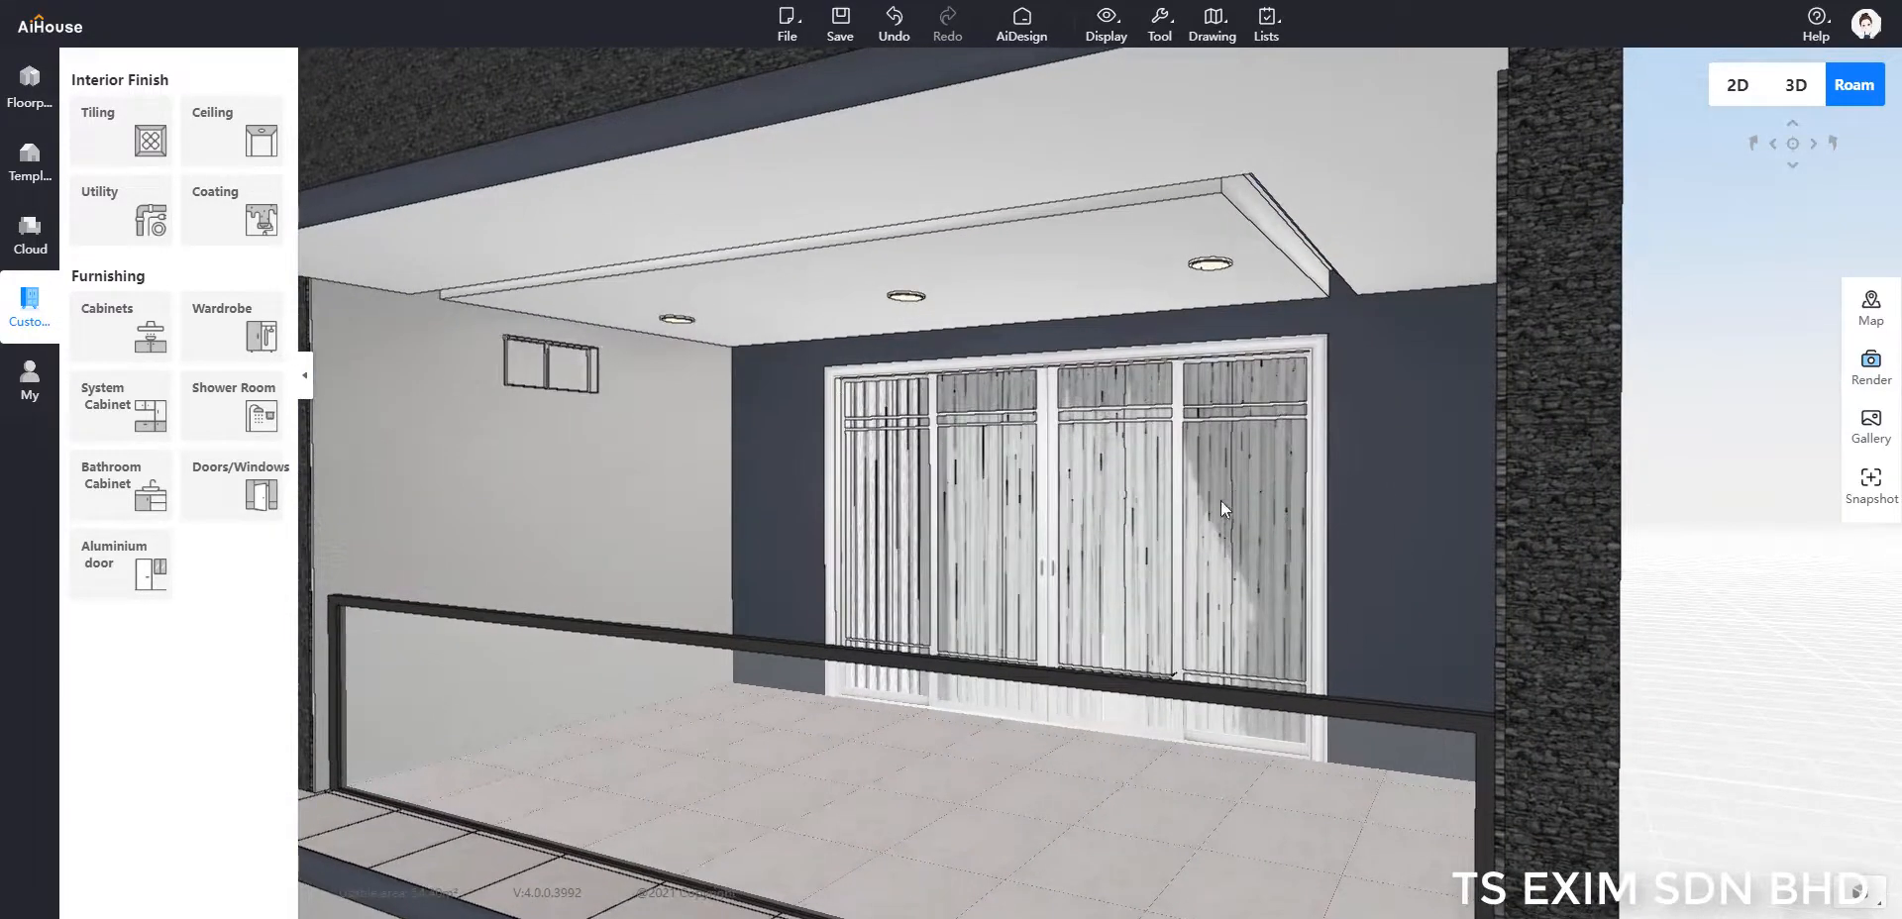
{"action": "key", "text": "e"}
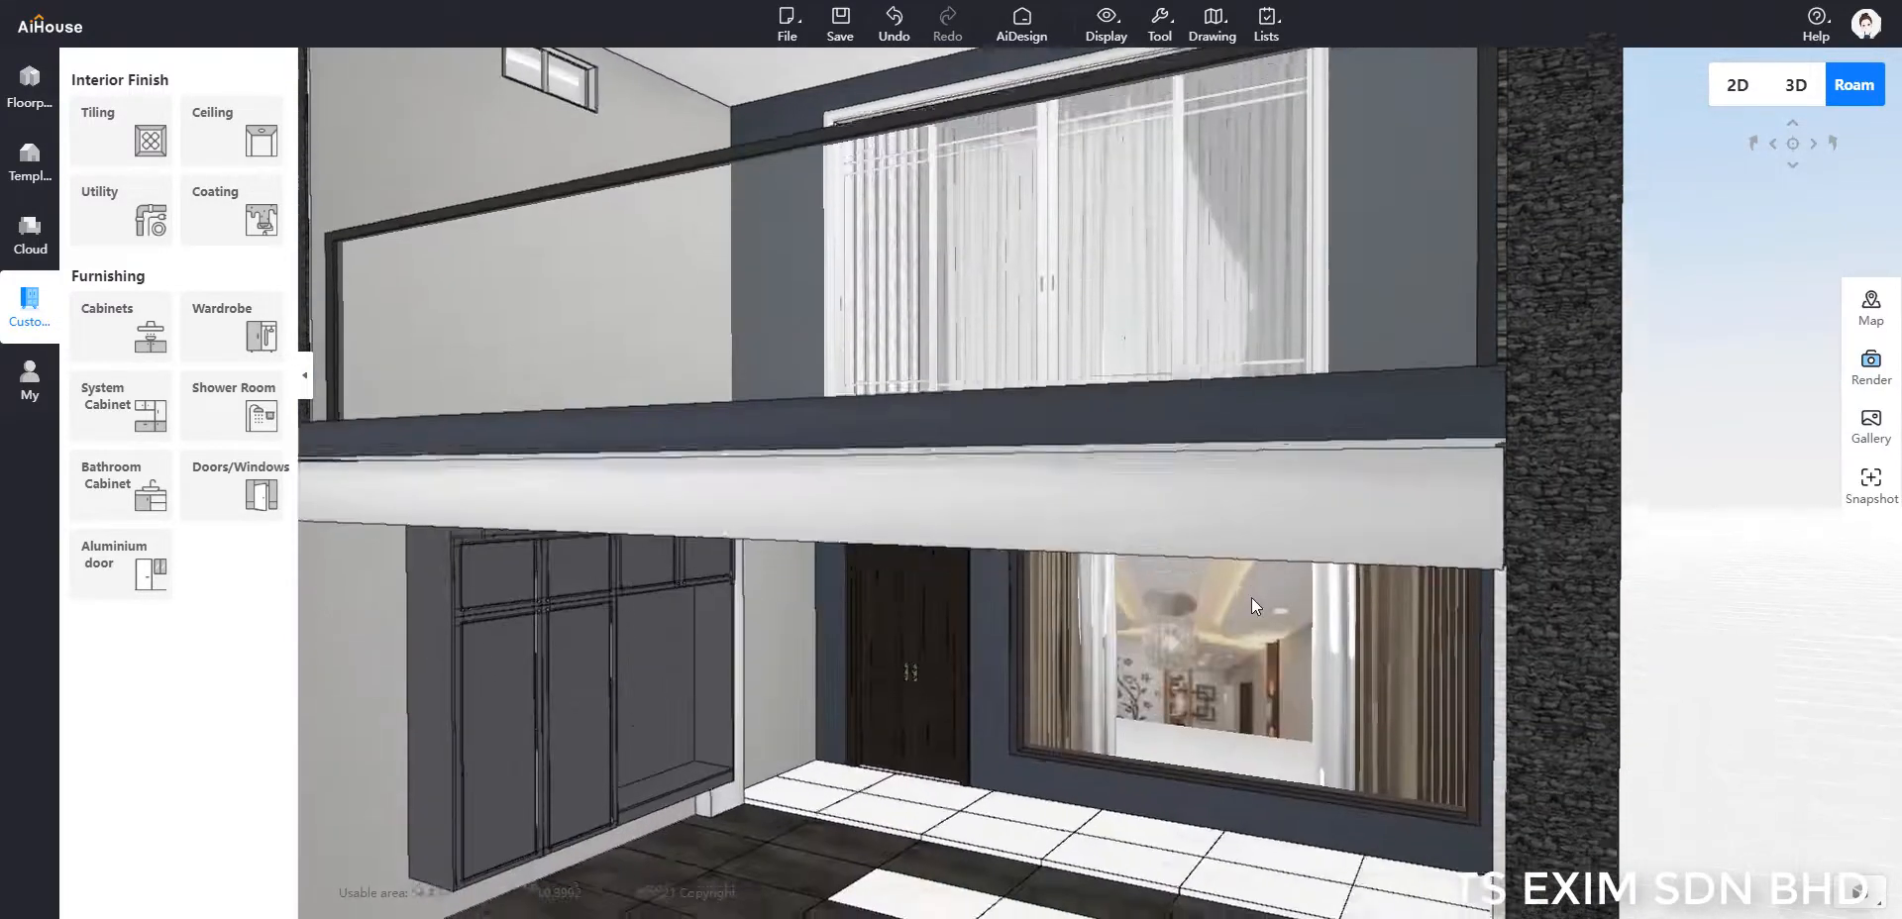
{"action": "key", "text": "w"}
{"action": "key", "text": "d"}
{"action": "key", "text": "a"}
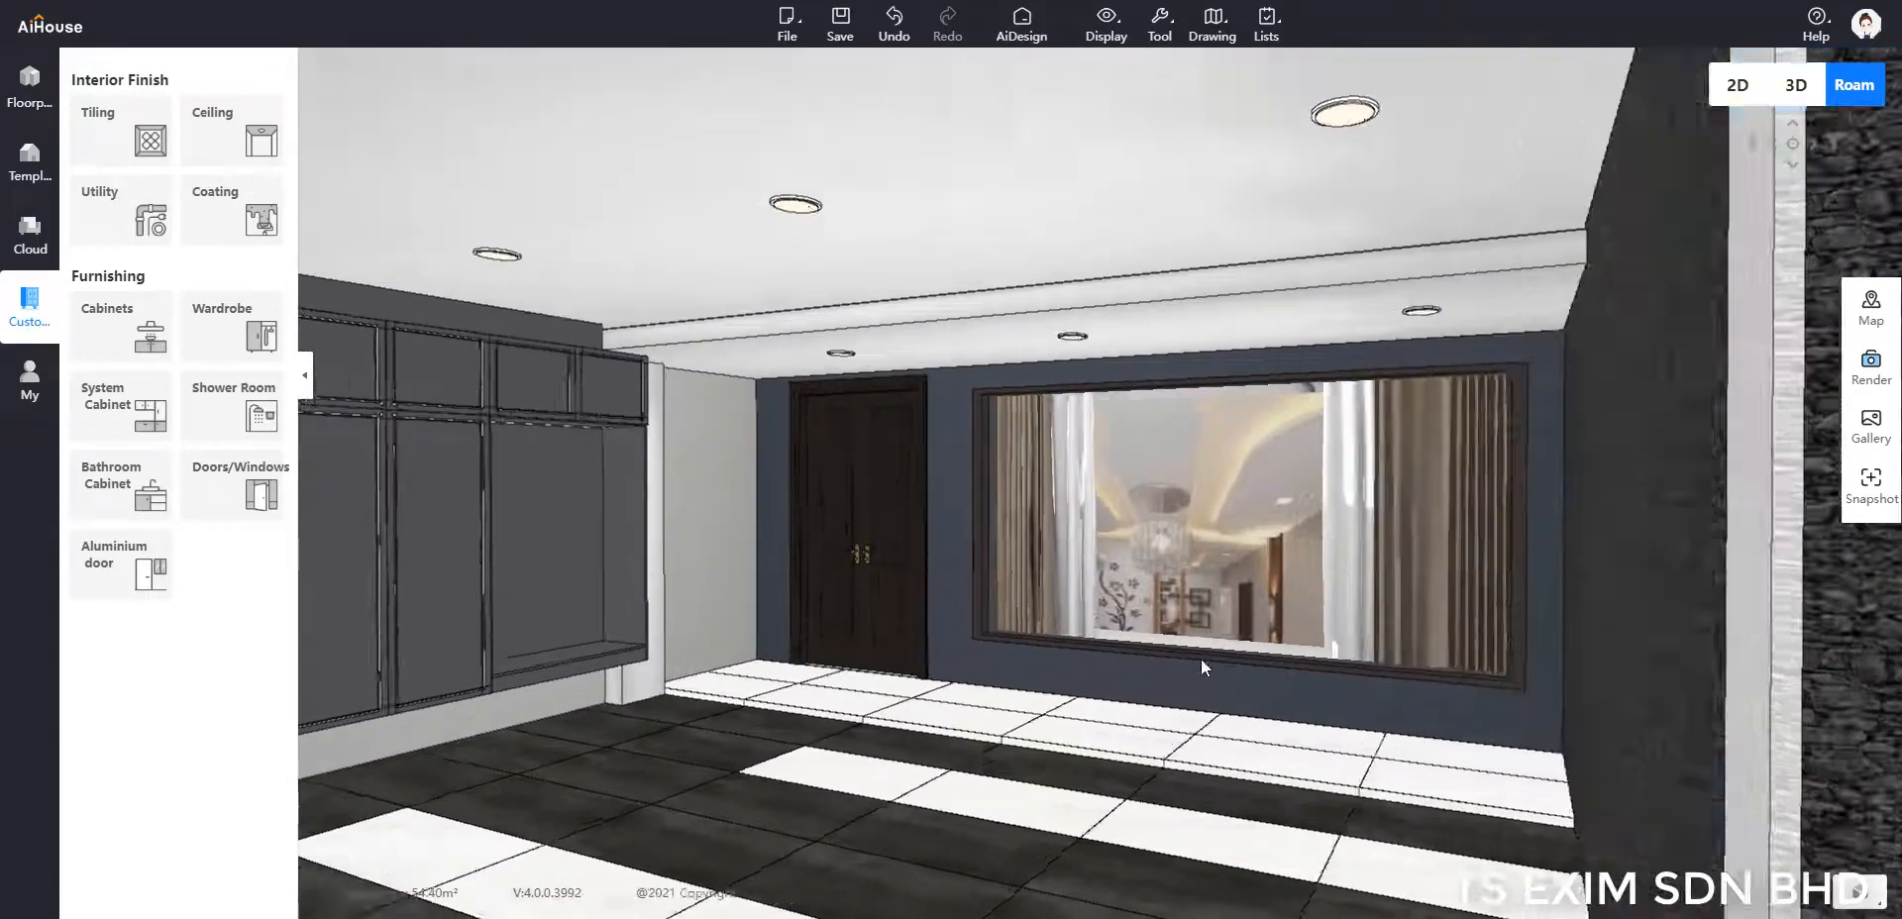
Step: Inspect the interior picture behind the large ground floor window, viewing it through the glass and from above
{"action": "left_click", "coordinate": [1201, 658]}
{"action": "key", "text": "w"}
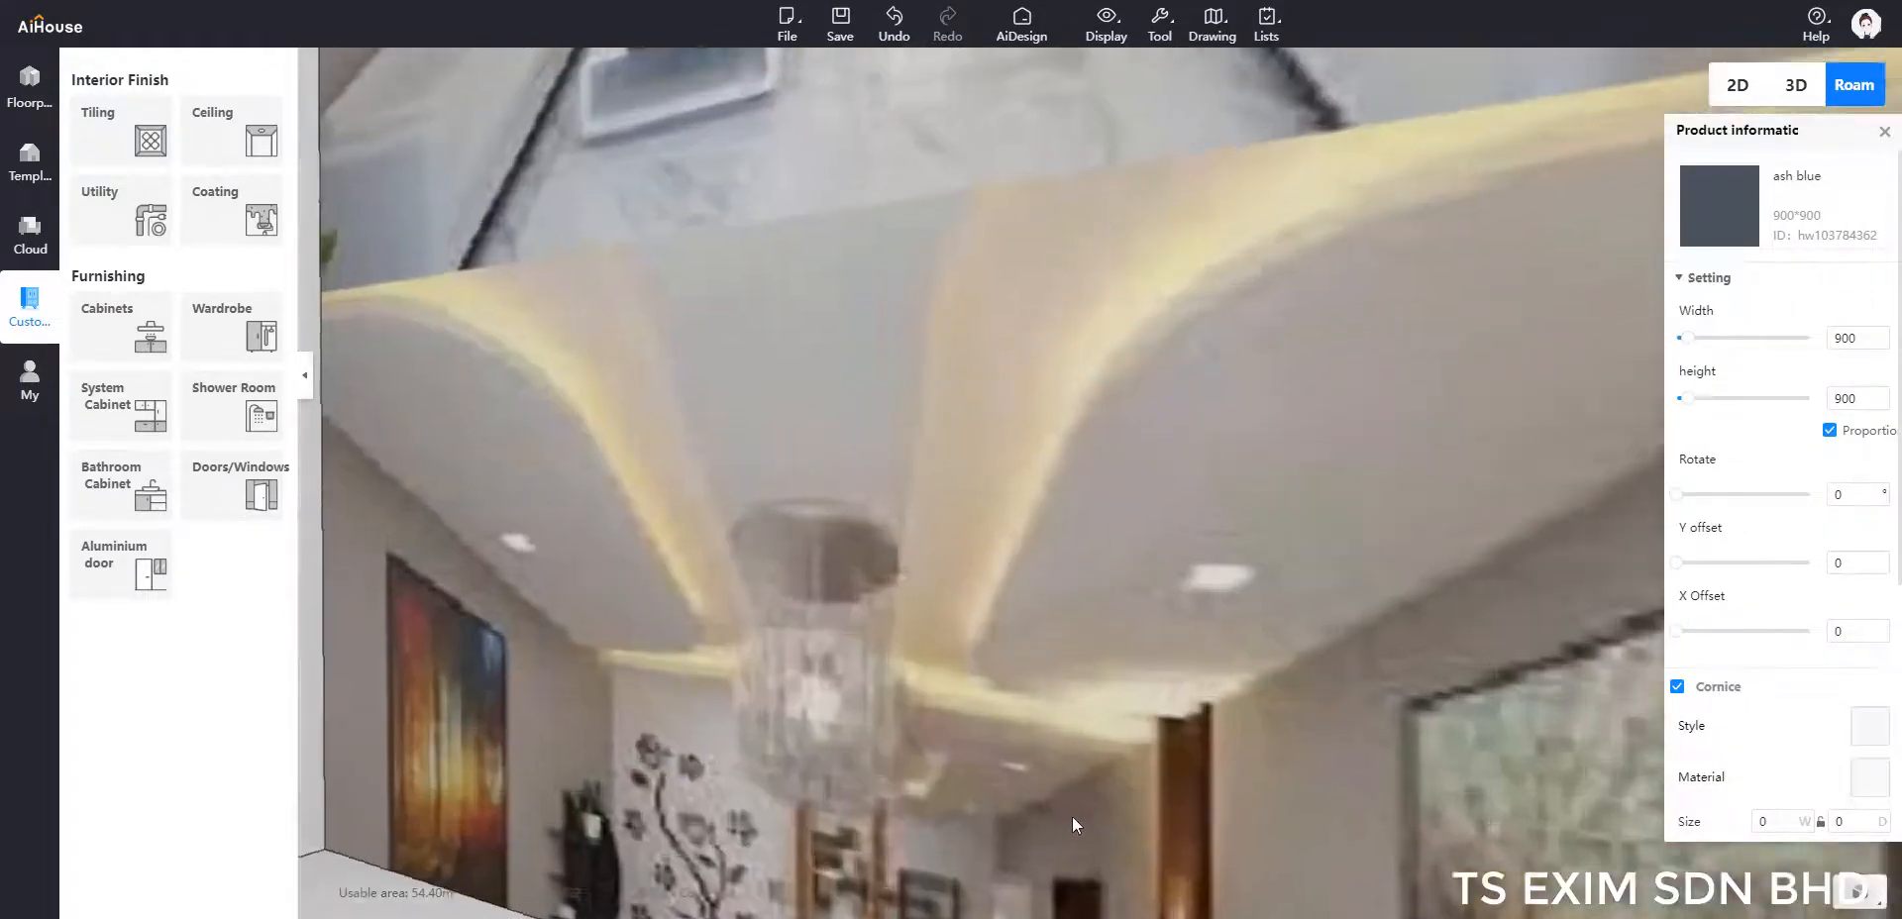
{"action": "key", "text": "s"}
{"action": "left_click_drag", "start_coordinate": [1072, 817], "coordinate": [1007, 651]}
{"action": "key", "text": "s"}
{"action": "key", "text": "w"}
{"action": "key", "text": "q"}
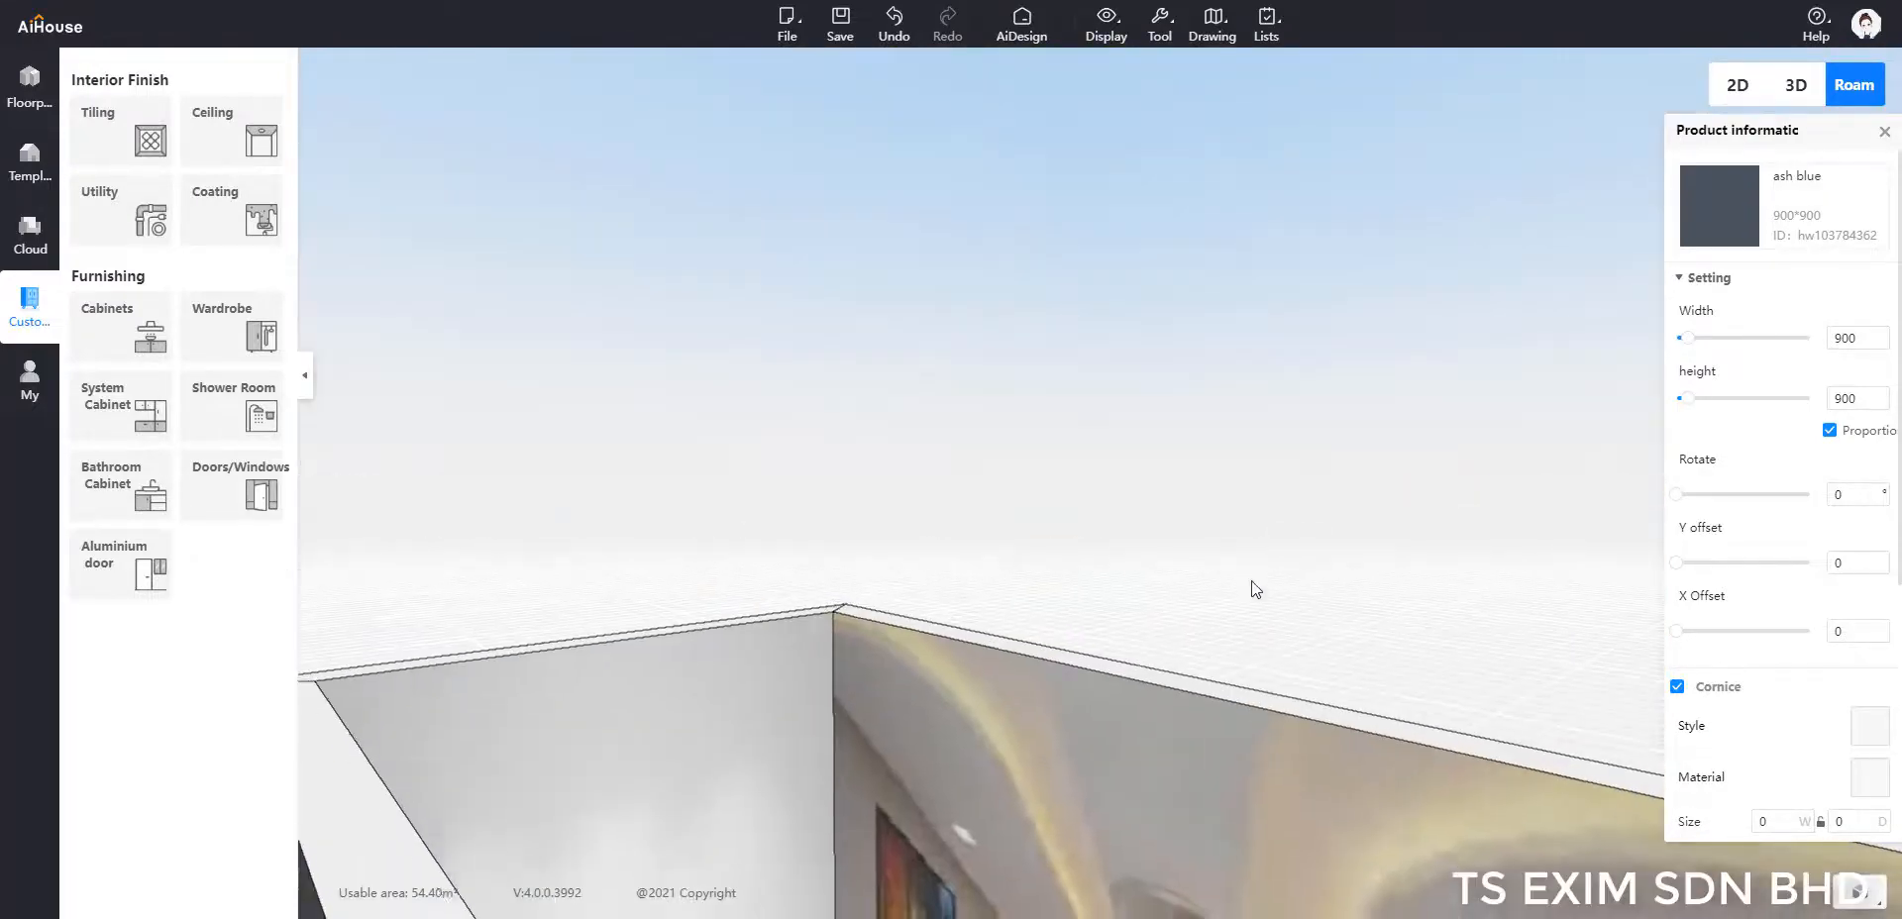
{"action": "left_click_drag", "start_coordinate": [1255, 588], "coordinate": [1644, 565]}
{"action": "left_click", "coordinate": [1884, 132]}
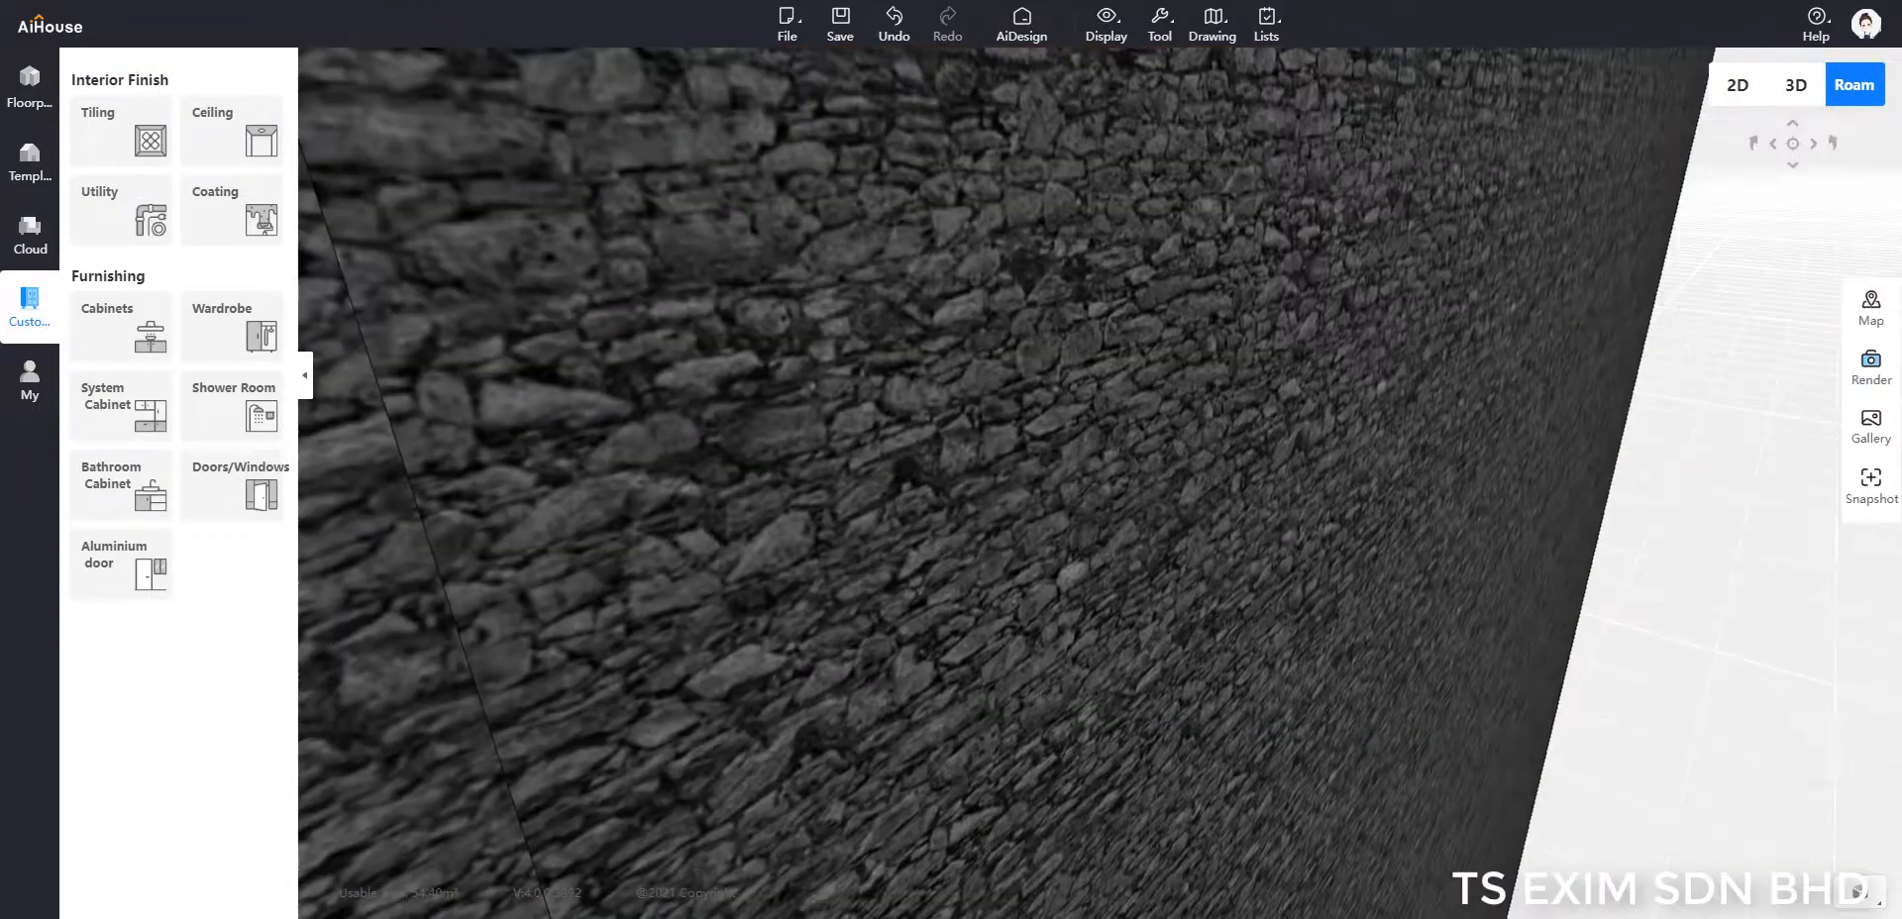
Step: Return to a saved exterior perspective of the whole house from the snapshots
{"action": "left_click", "coordinate": [1871, 488]}
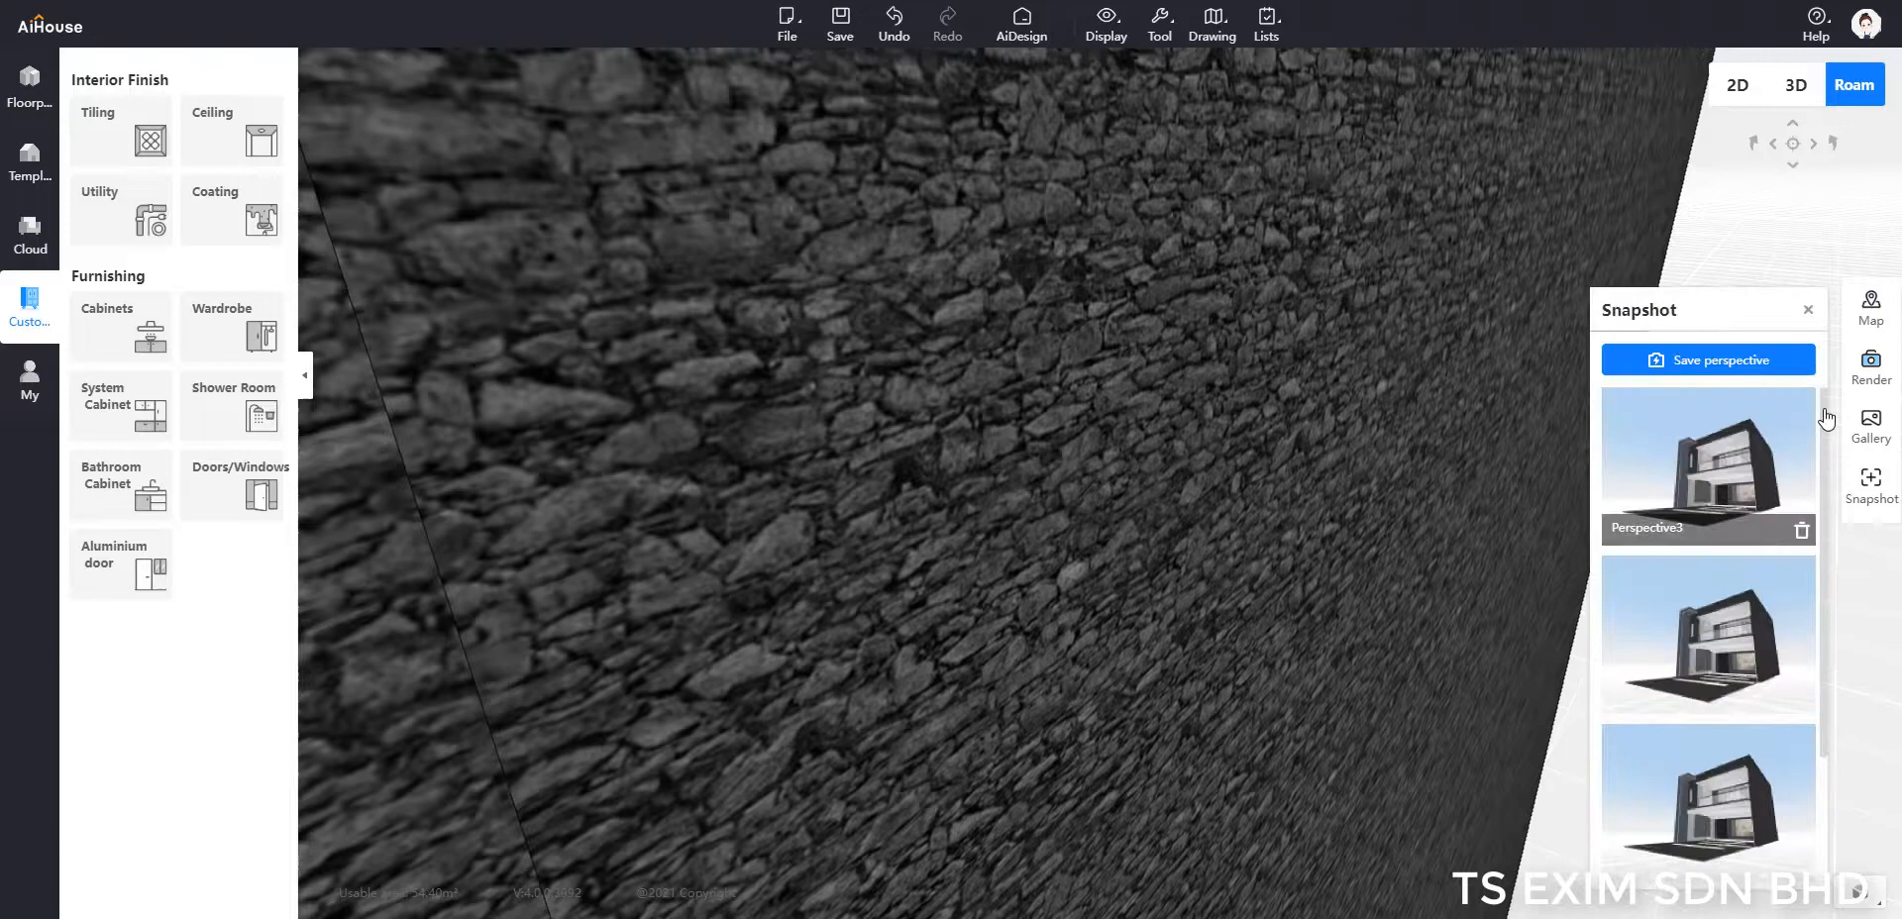
{"action": "left_click", "coordinate": [1704, 588]}
{"action": "left_click", "coordinate": [1809, 311]}
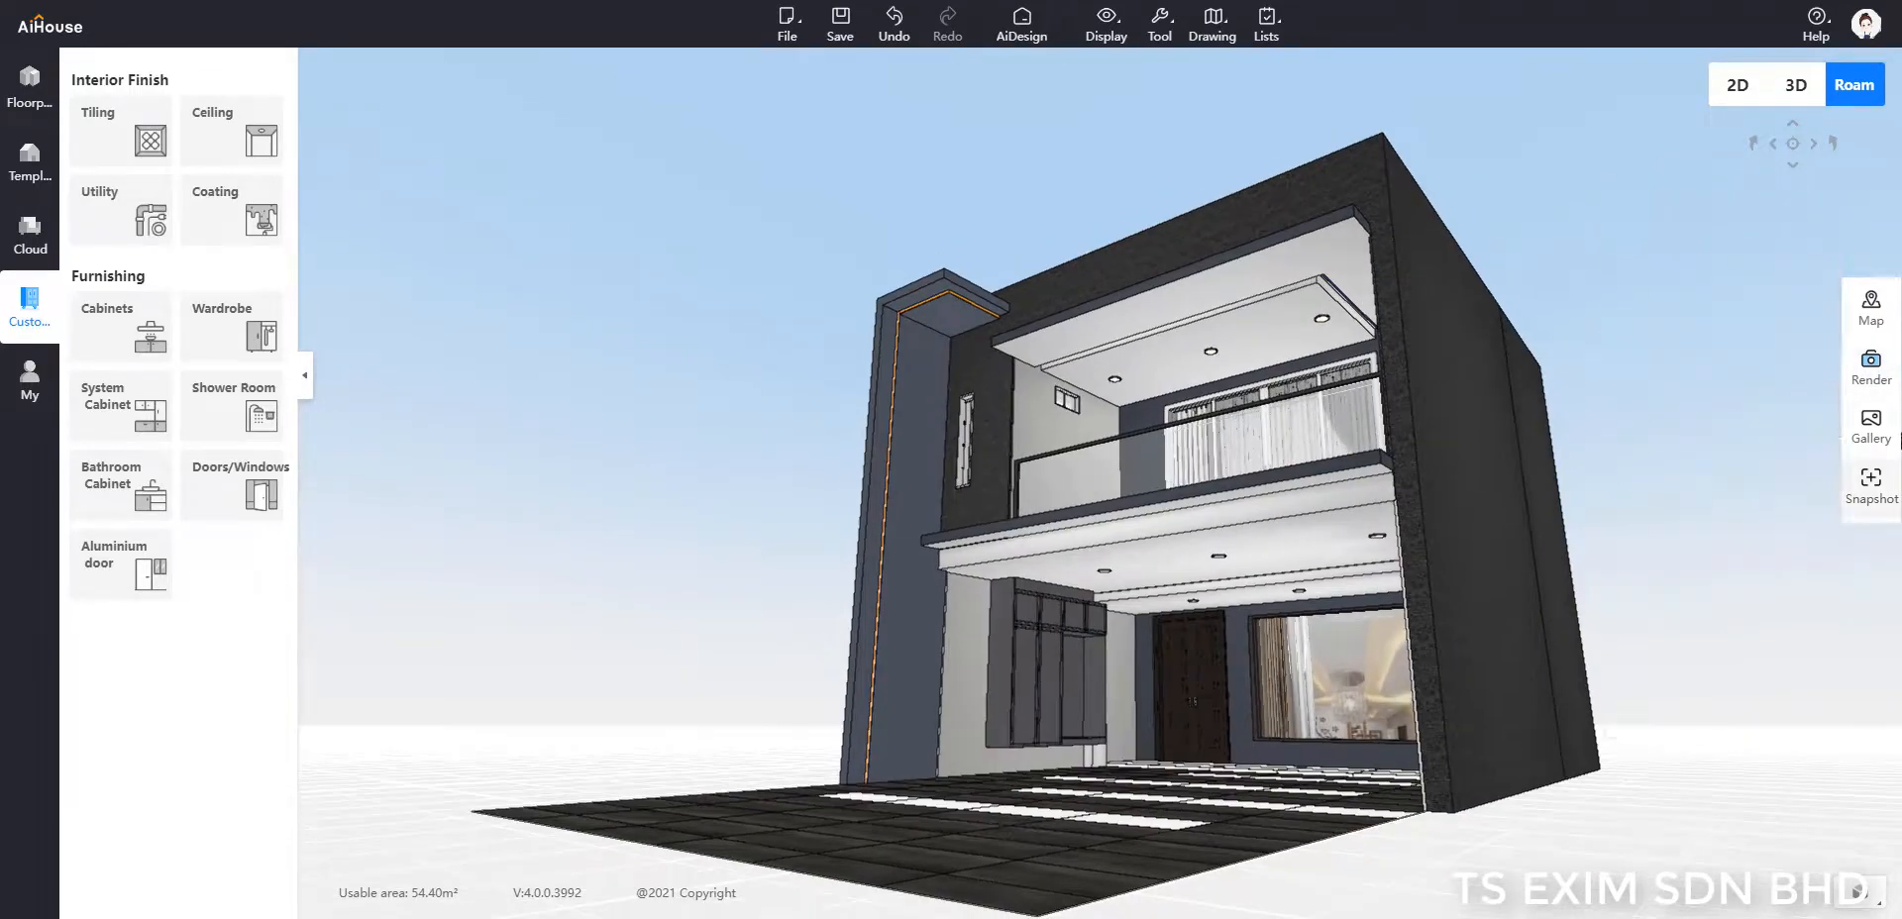
Step: Open the house's night render in RT light adjustment, dismiss the introduction, and switch the control setting off and on again
{"action": "left_click", "coordinate": [1871, 424]}
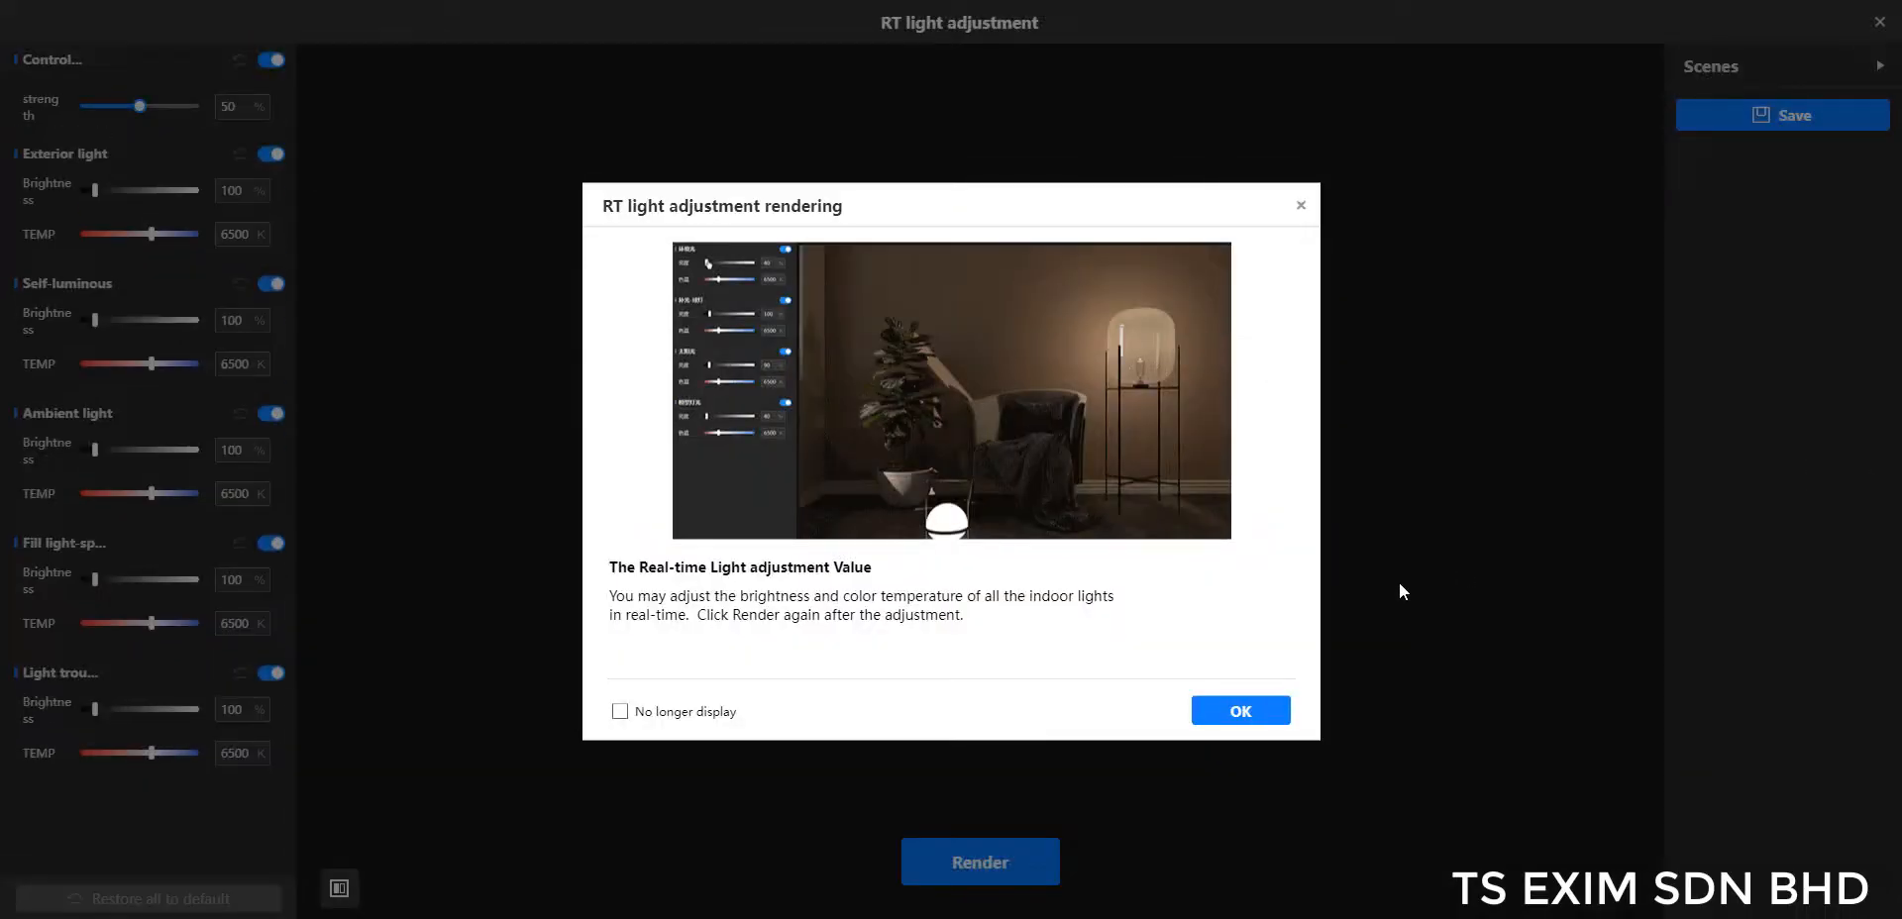
{"action": "left_click", "coordinate": [1272, 713]}
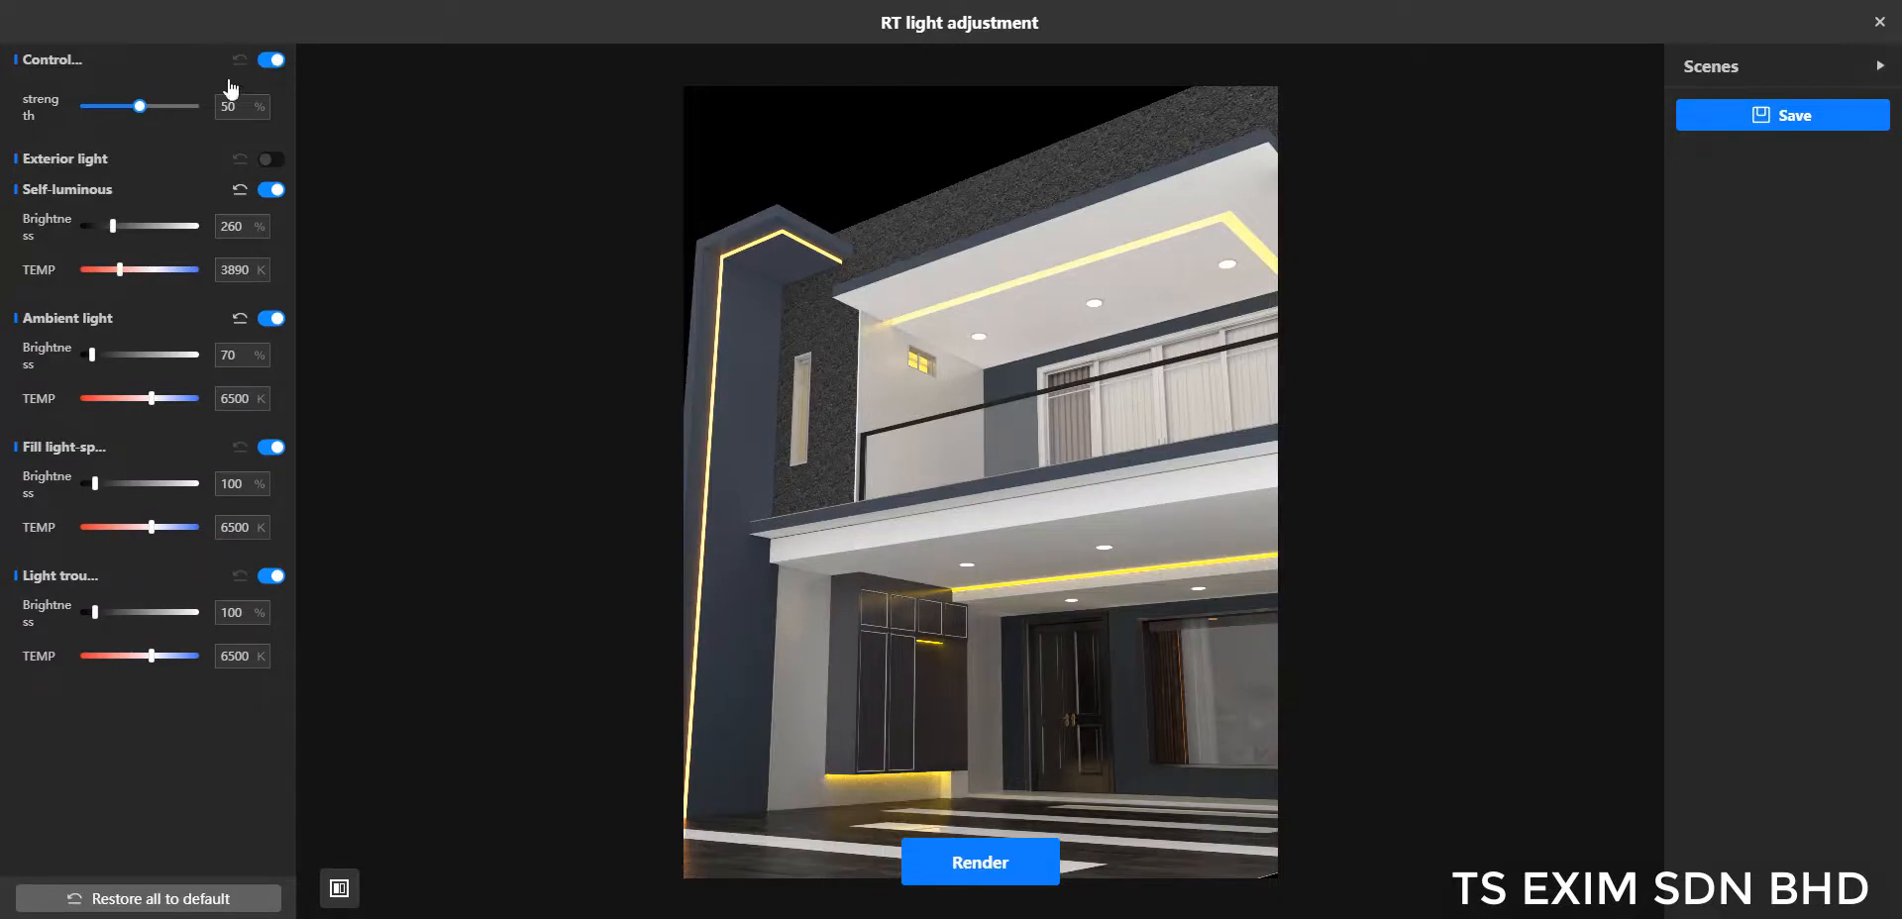
{"action": "left_click", "coordinate": [269, 60]}
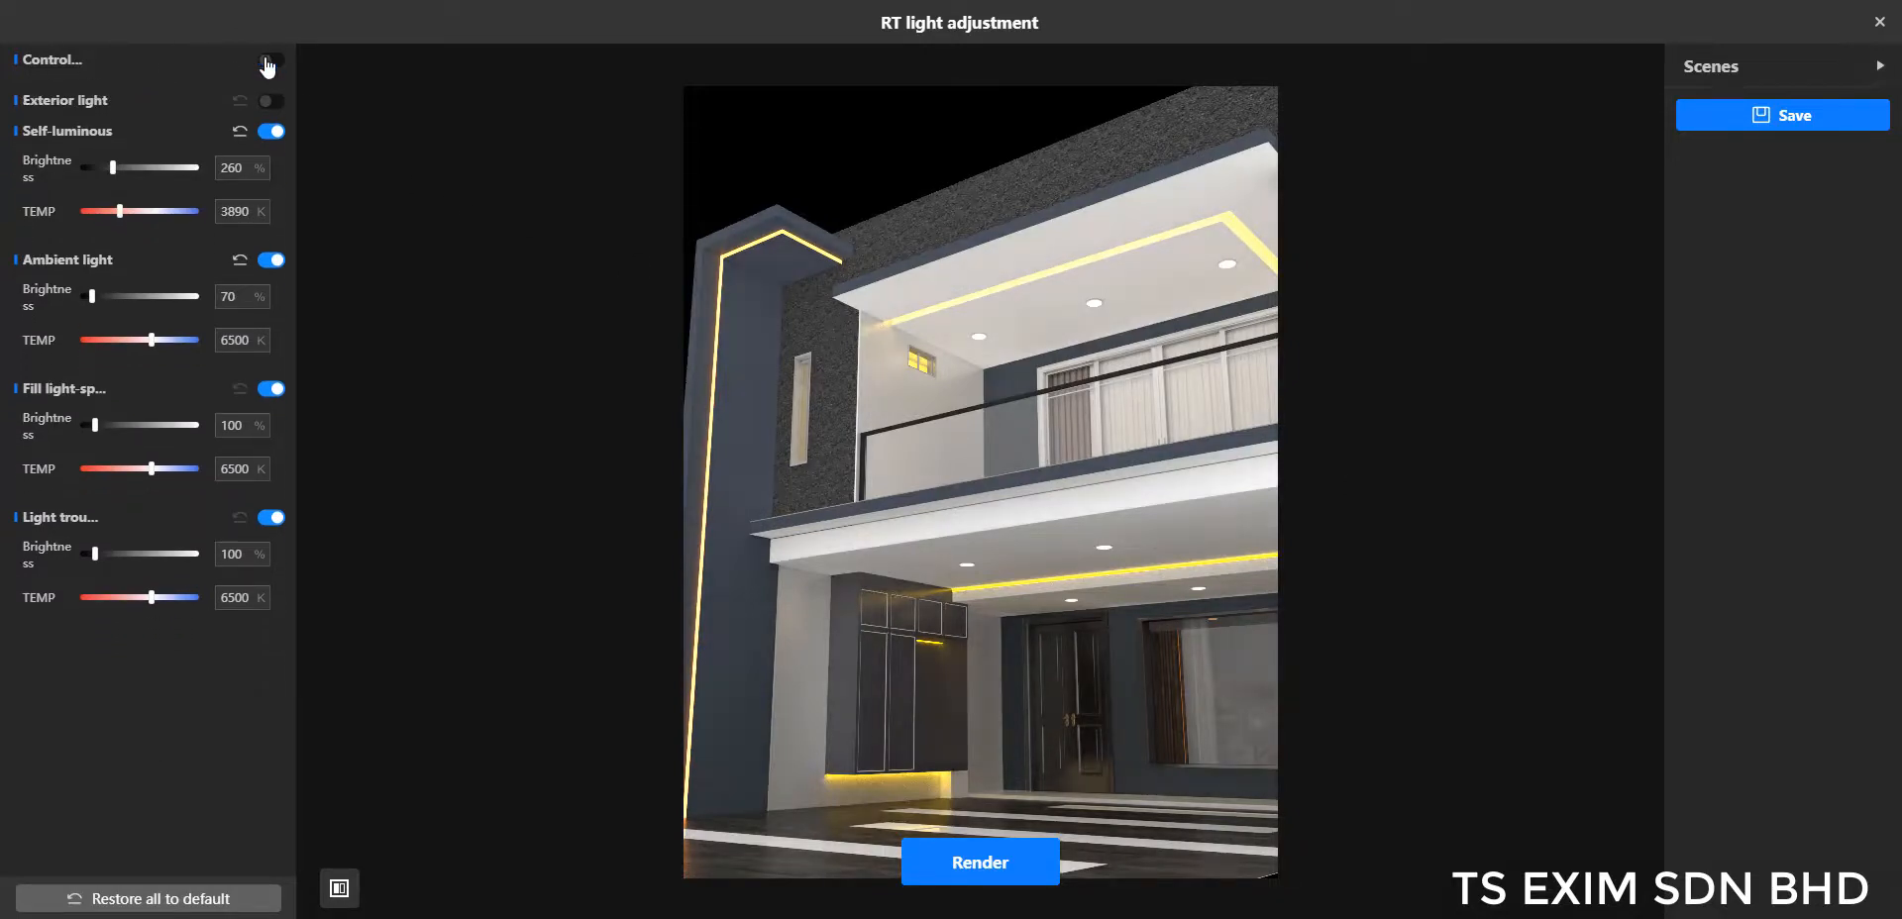
{"action": "left_click", "coordinate": [269, 60]}
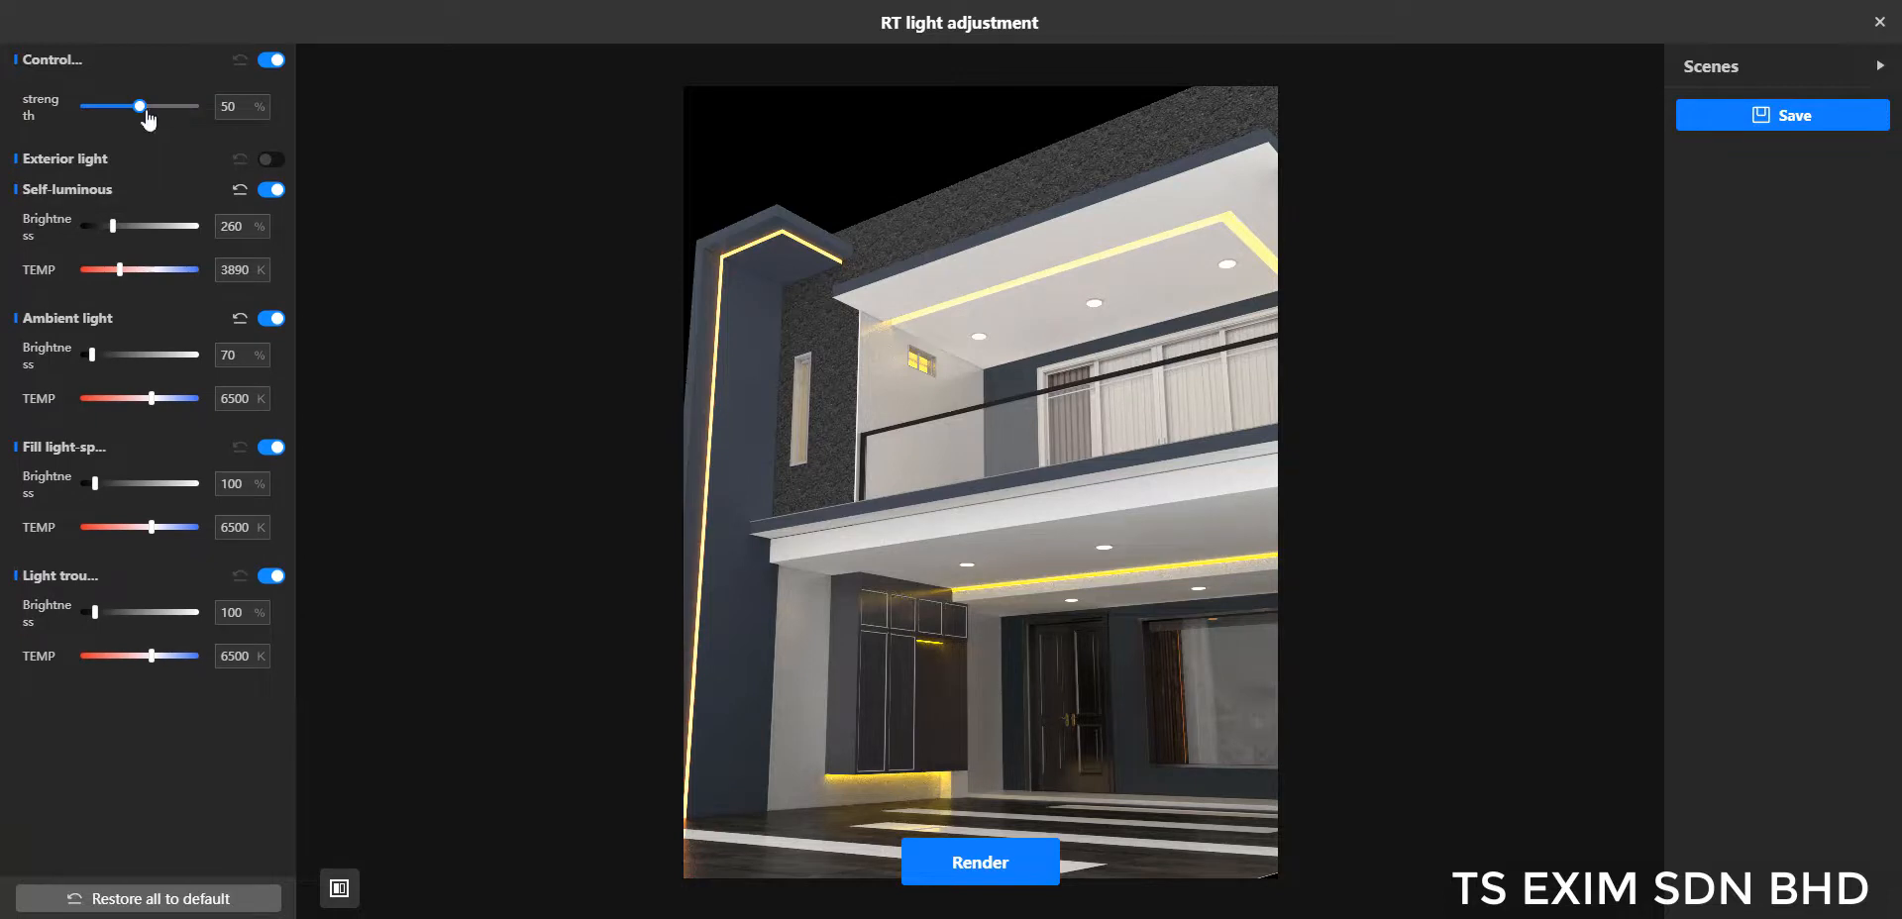
Step: Set the control strength to 60% and switch the exterior light on and back off
{"action": "left_click_drag", "start_coordinate": [165, 117], "coordinate": [132, 117]}
{"action": "left_click", "coordinate": [268, 161]}
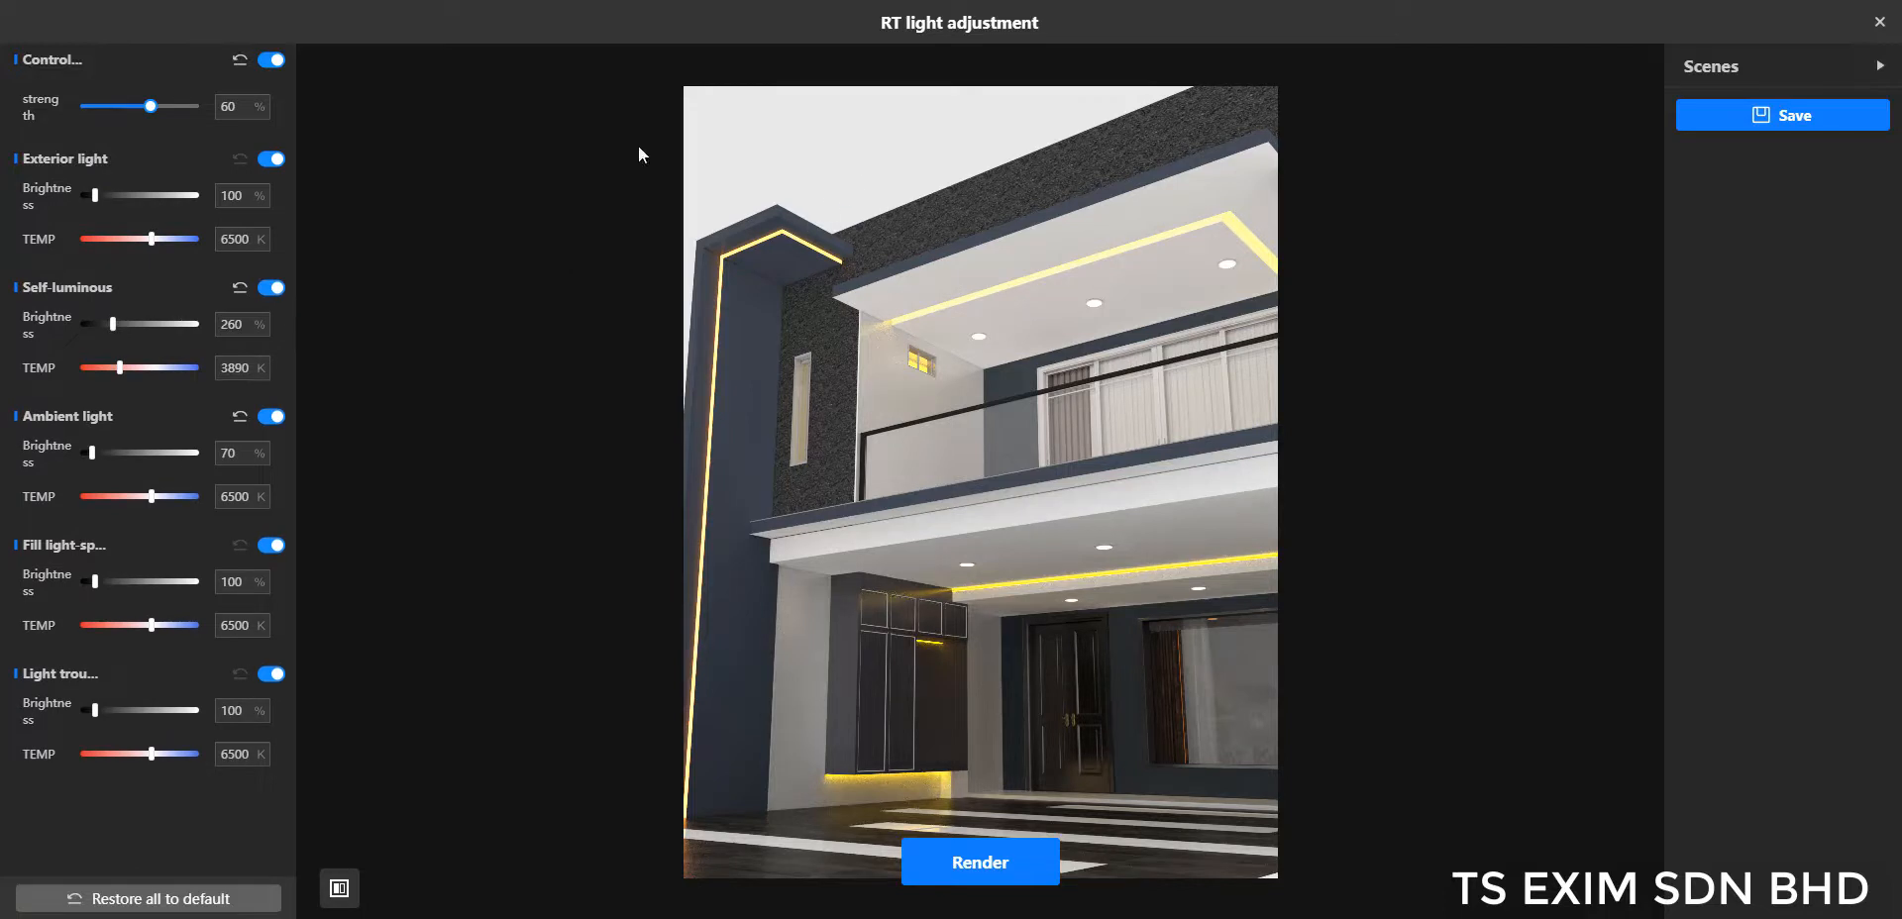
{"action": "left_click", "coordinate": [280, 165]}
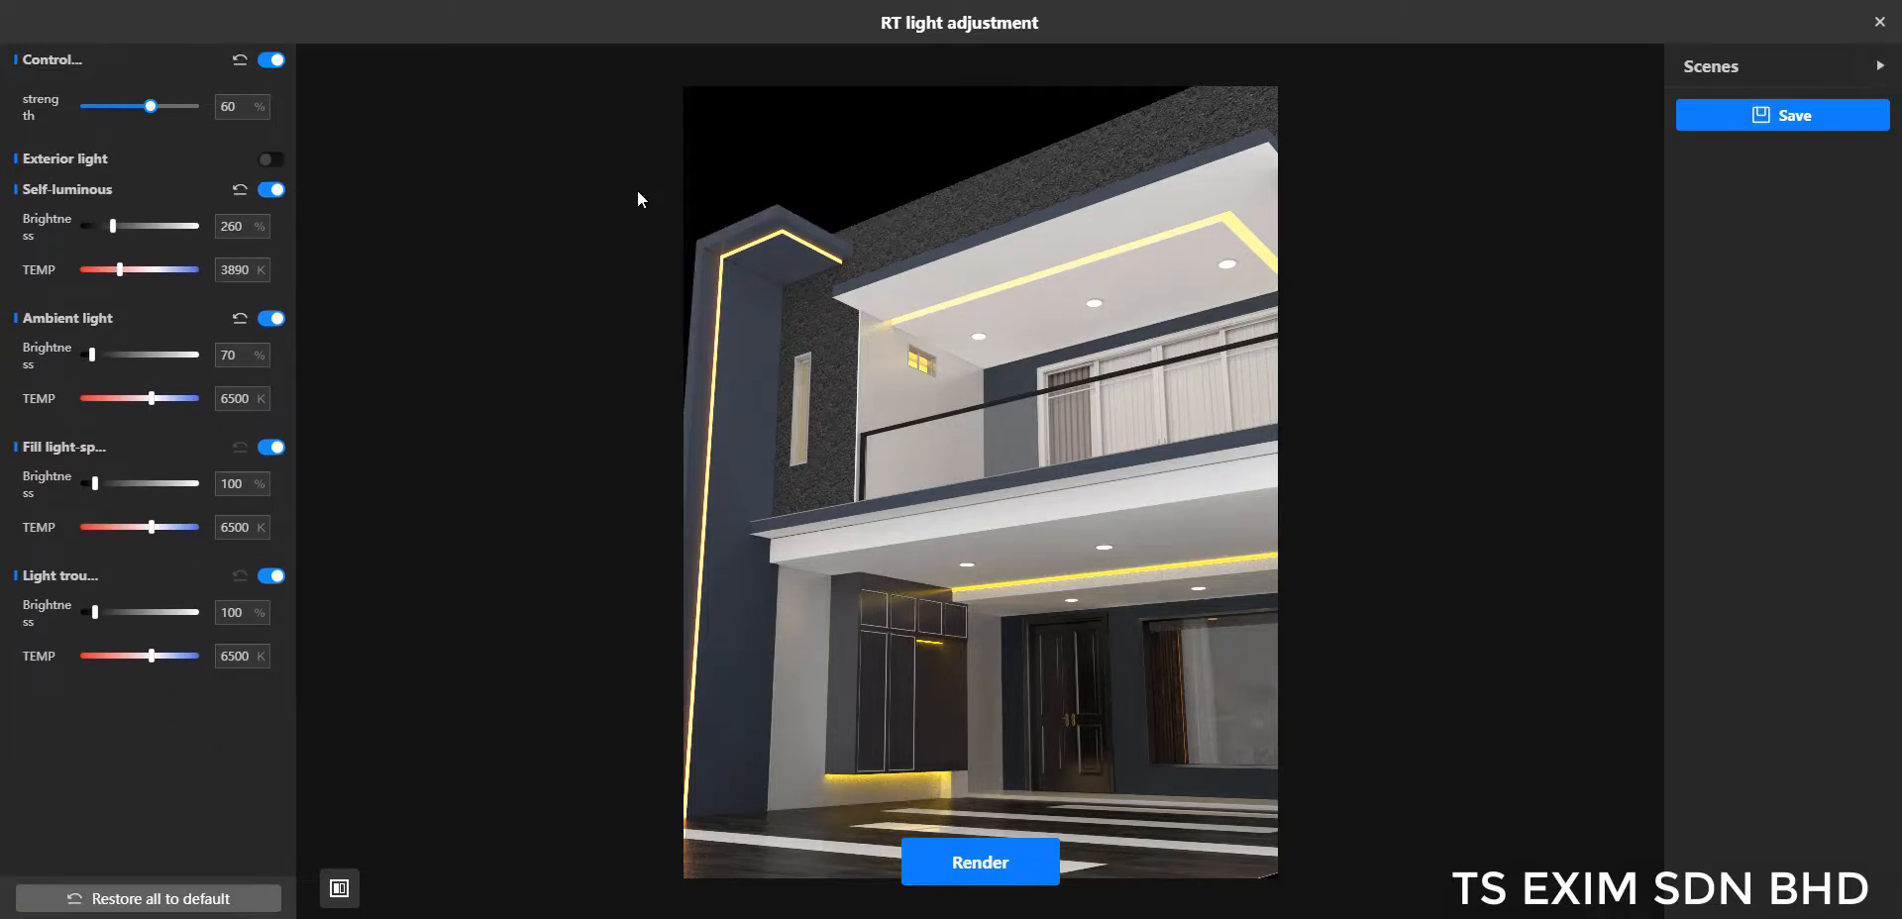
Step: Set the self-luminous brightness to 380% and compare the render with the ambient light switched off and on again
{"action": "left_click", "coordinate": [270, 191]}
{"action": "left_click", "coordinate": [271, 191]}
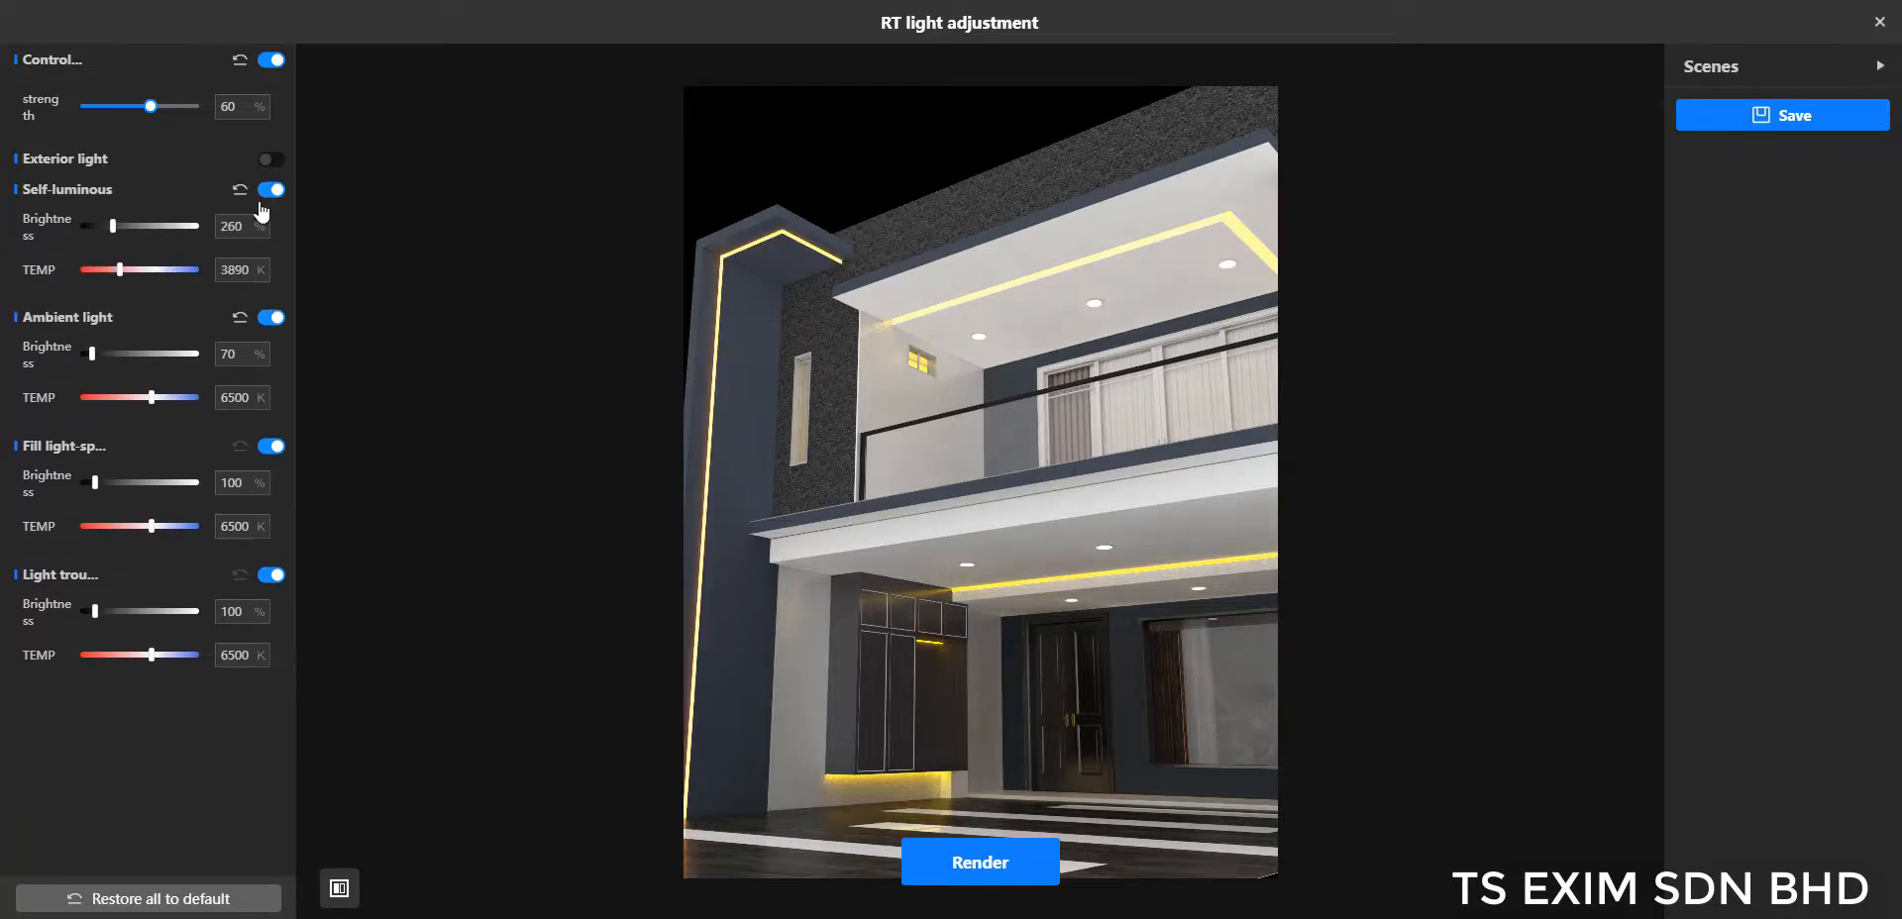
{"action": "mouse_move", "coordinate": [139, 228]}
{"action": "left_mouse_down"}
{"action": "mouse_move", "coordinate": [160, 229]}
{"action": "mouse_move", "coordinate": [126, 229]}
{"action": "left_mouse_up"}
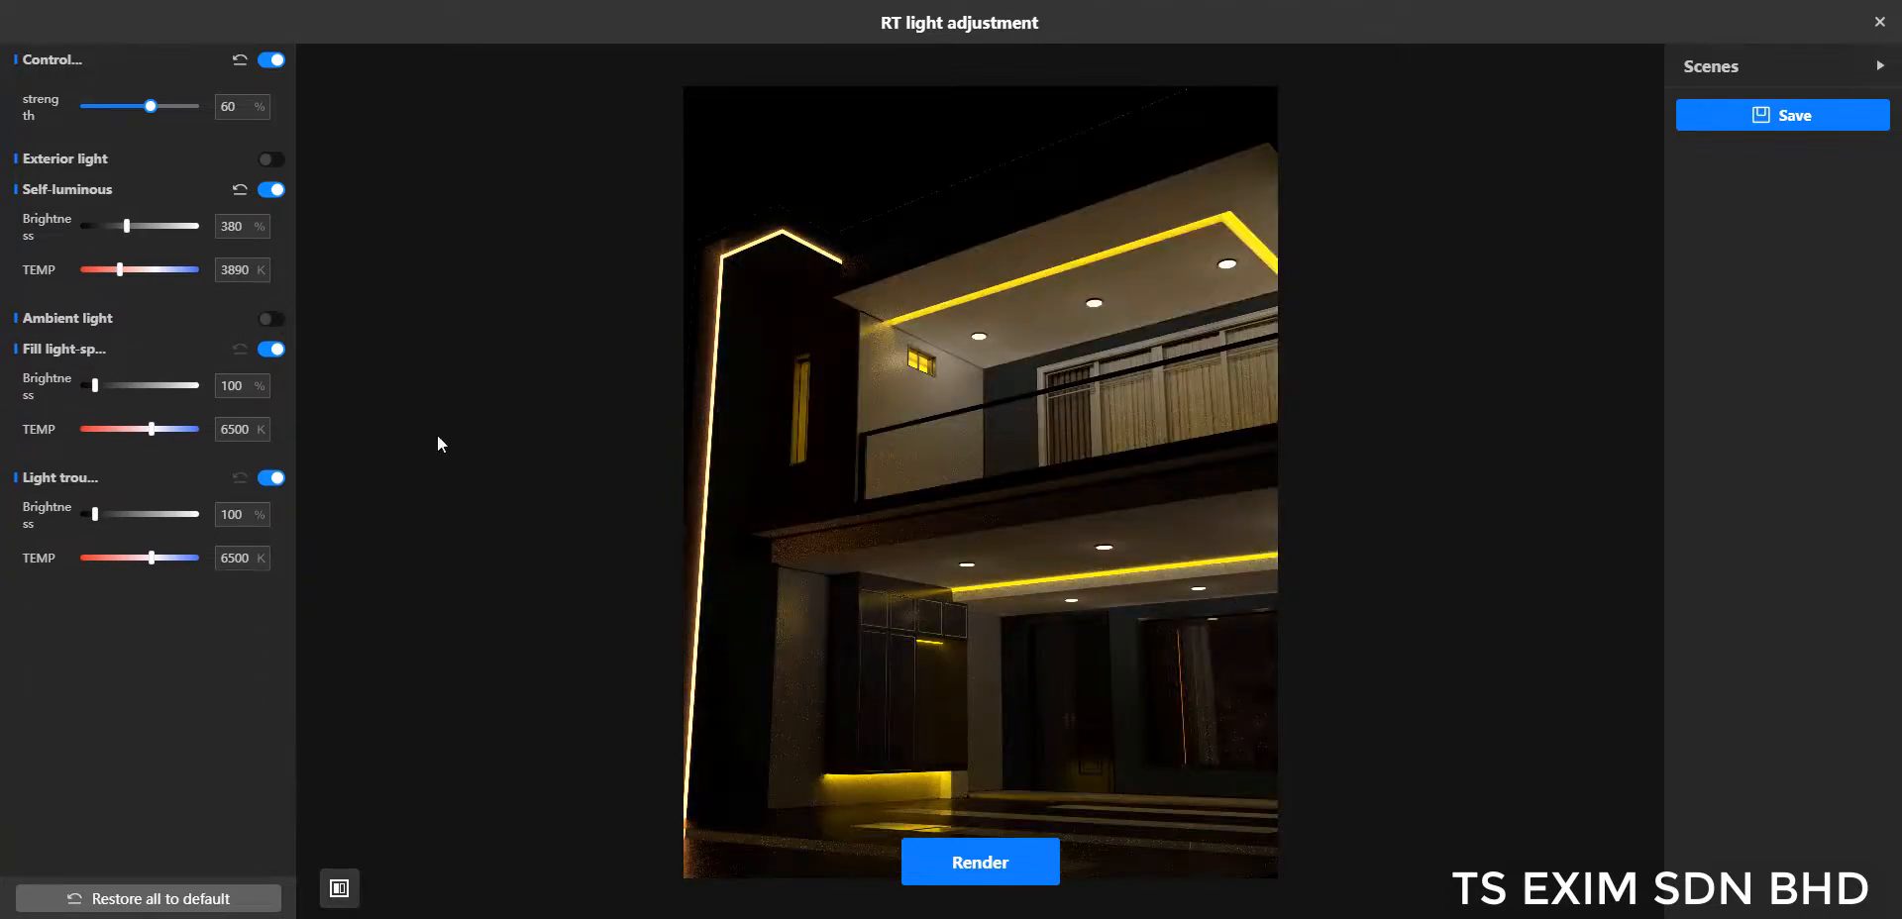
{"action": "left_click", "coordinate": [272, 319]}
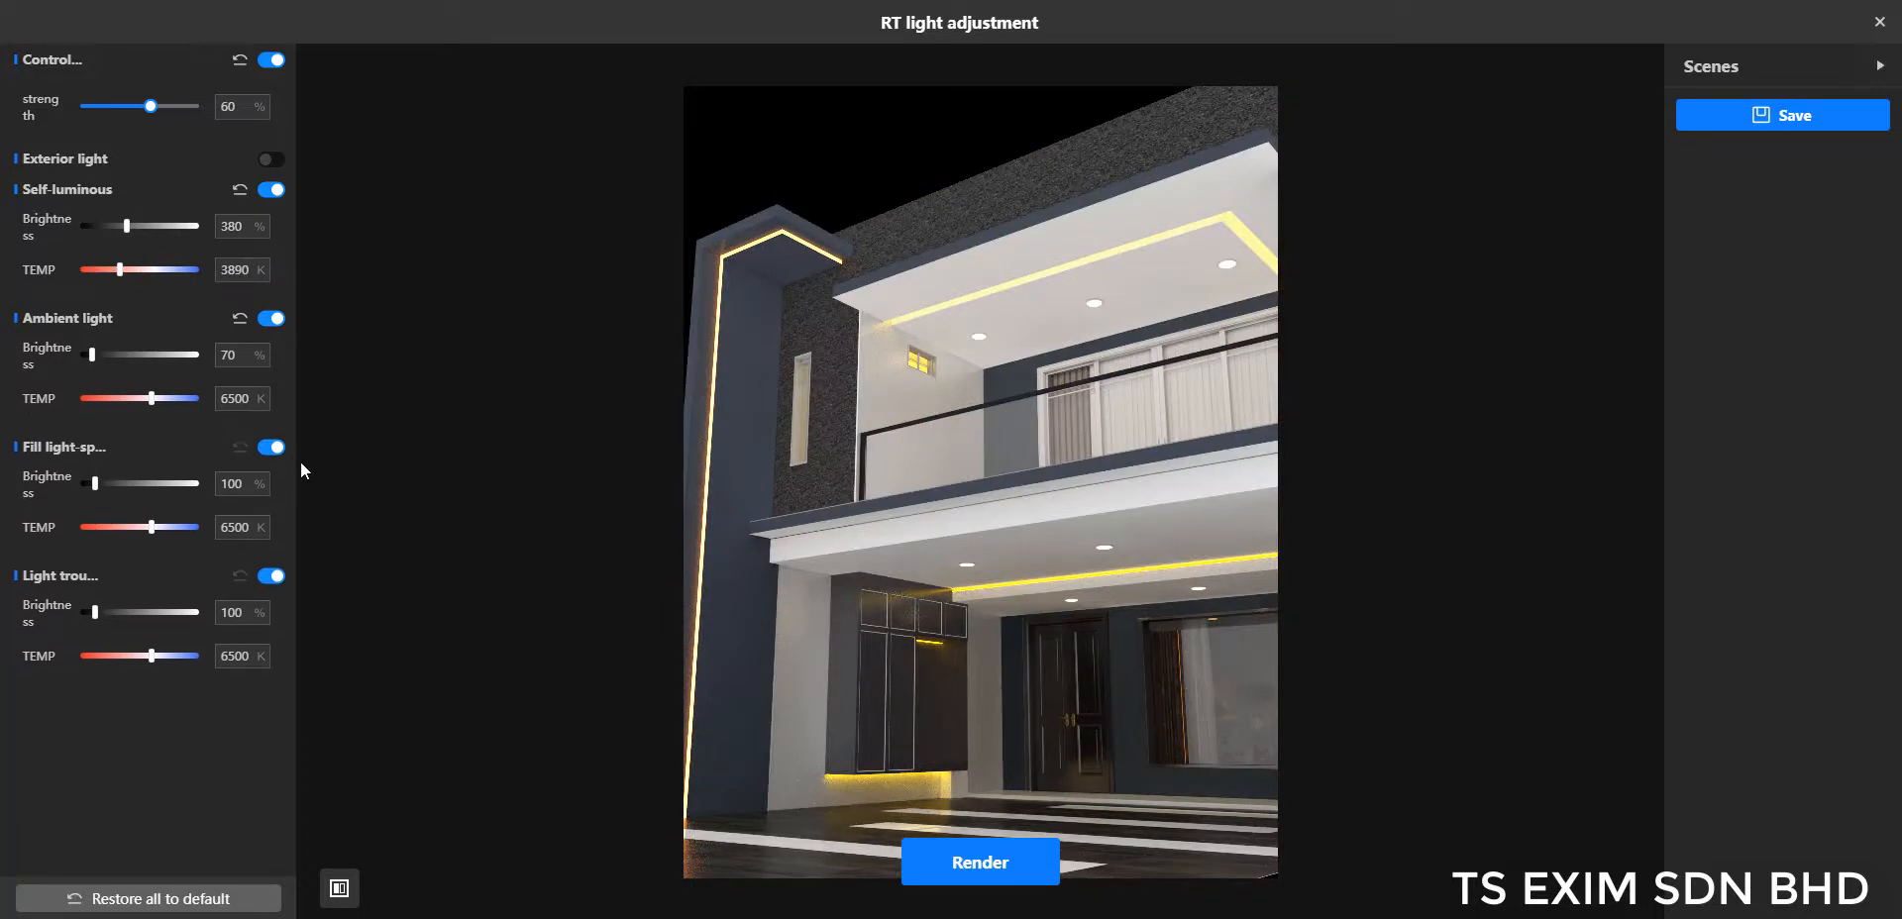
Step: Switch the fill light off and on again, then dismiss the render resolution options and leave the light adjustment without rendering
{"action": "left_click", "coordinate": [276, 451]}
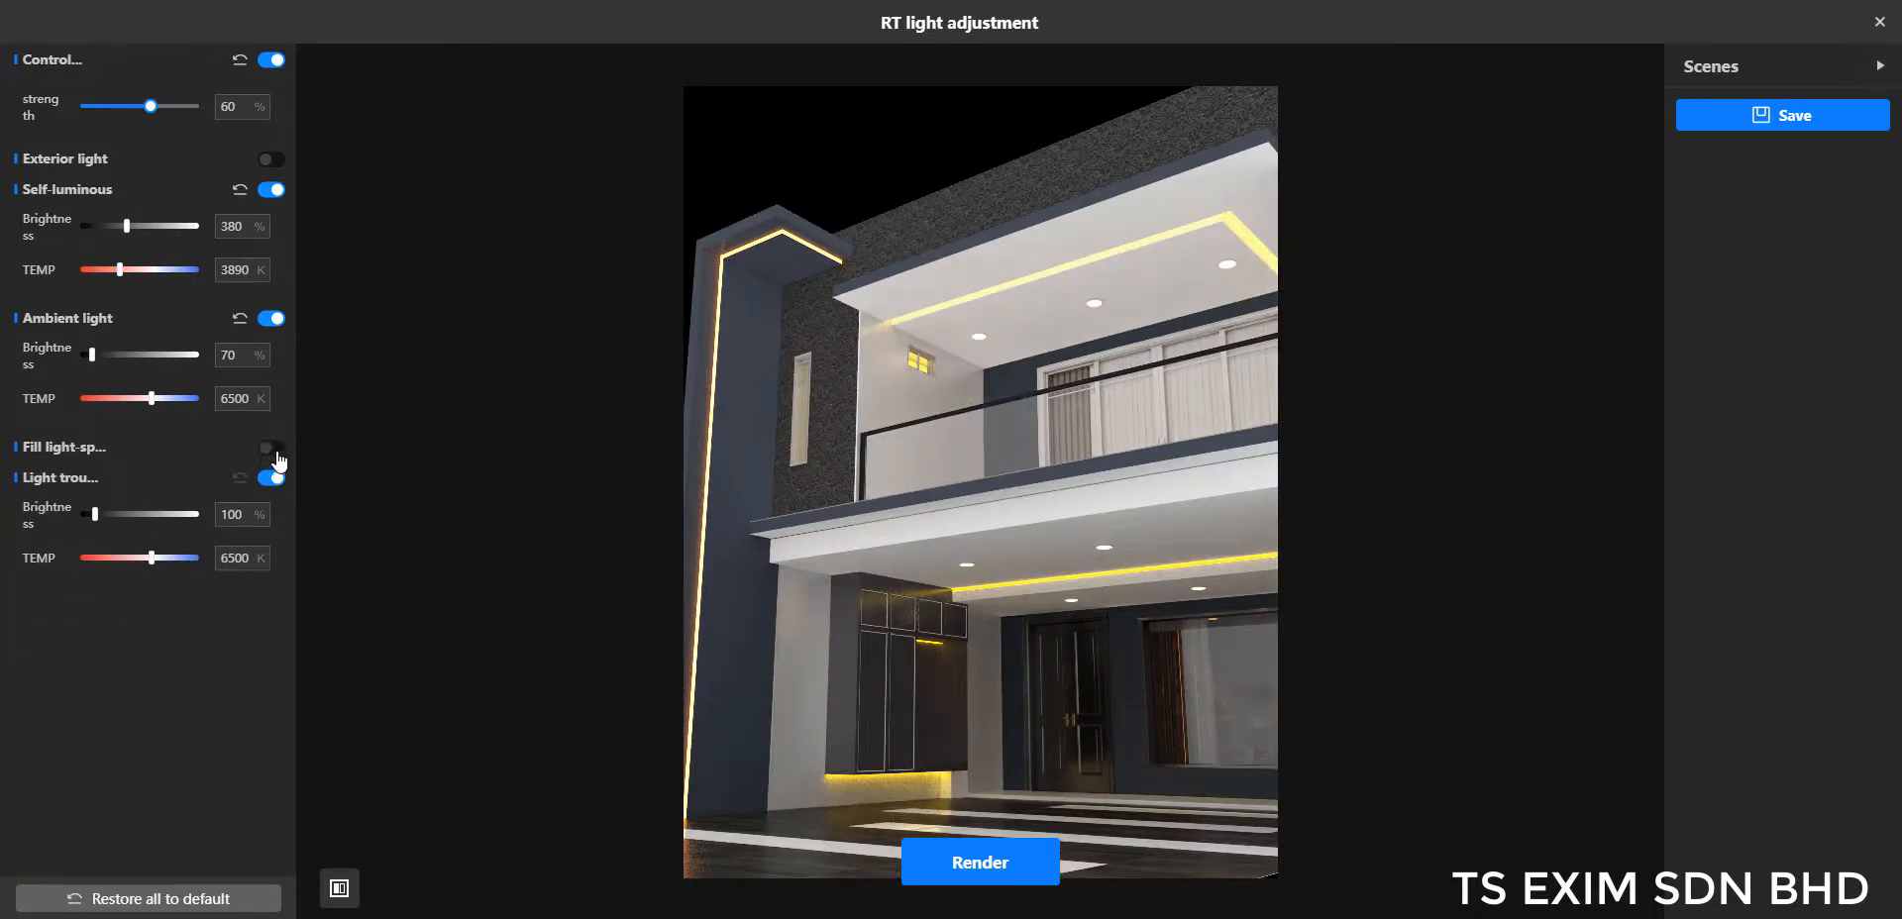
{"action": "left_click", "coordinate": [275, 451]}
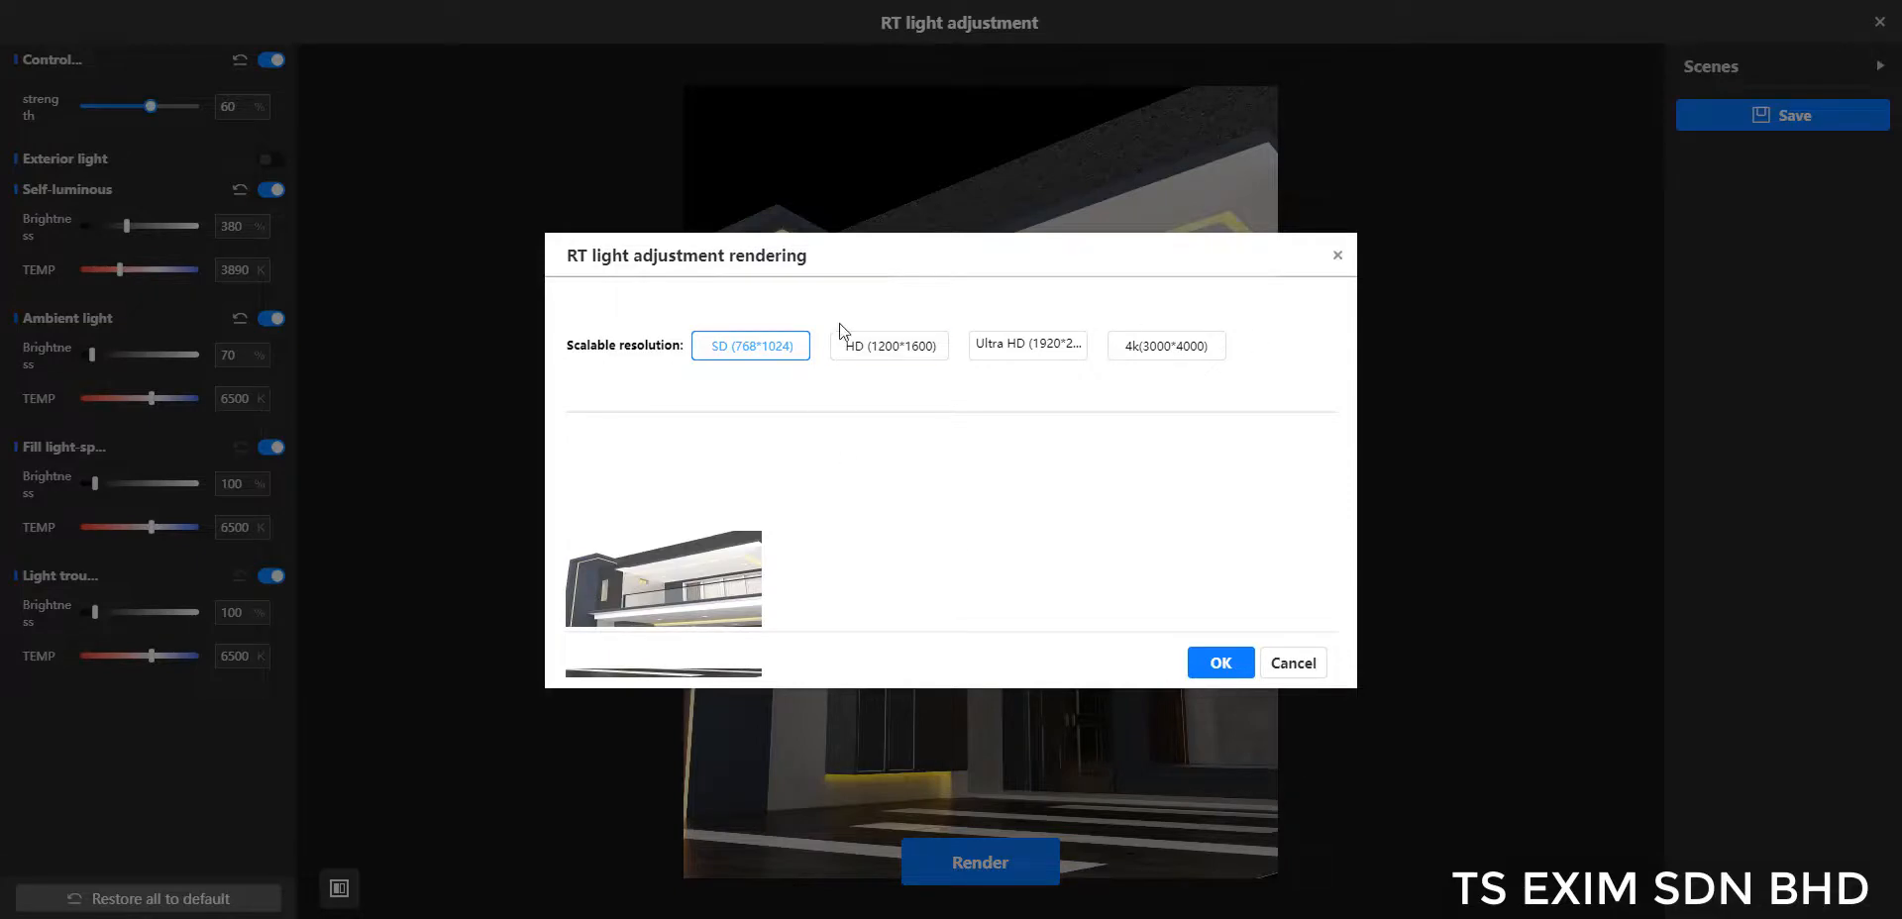
{"action": "left_click", "coordinate": [1339, 260]}
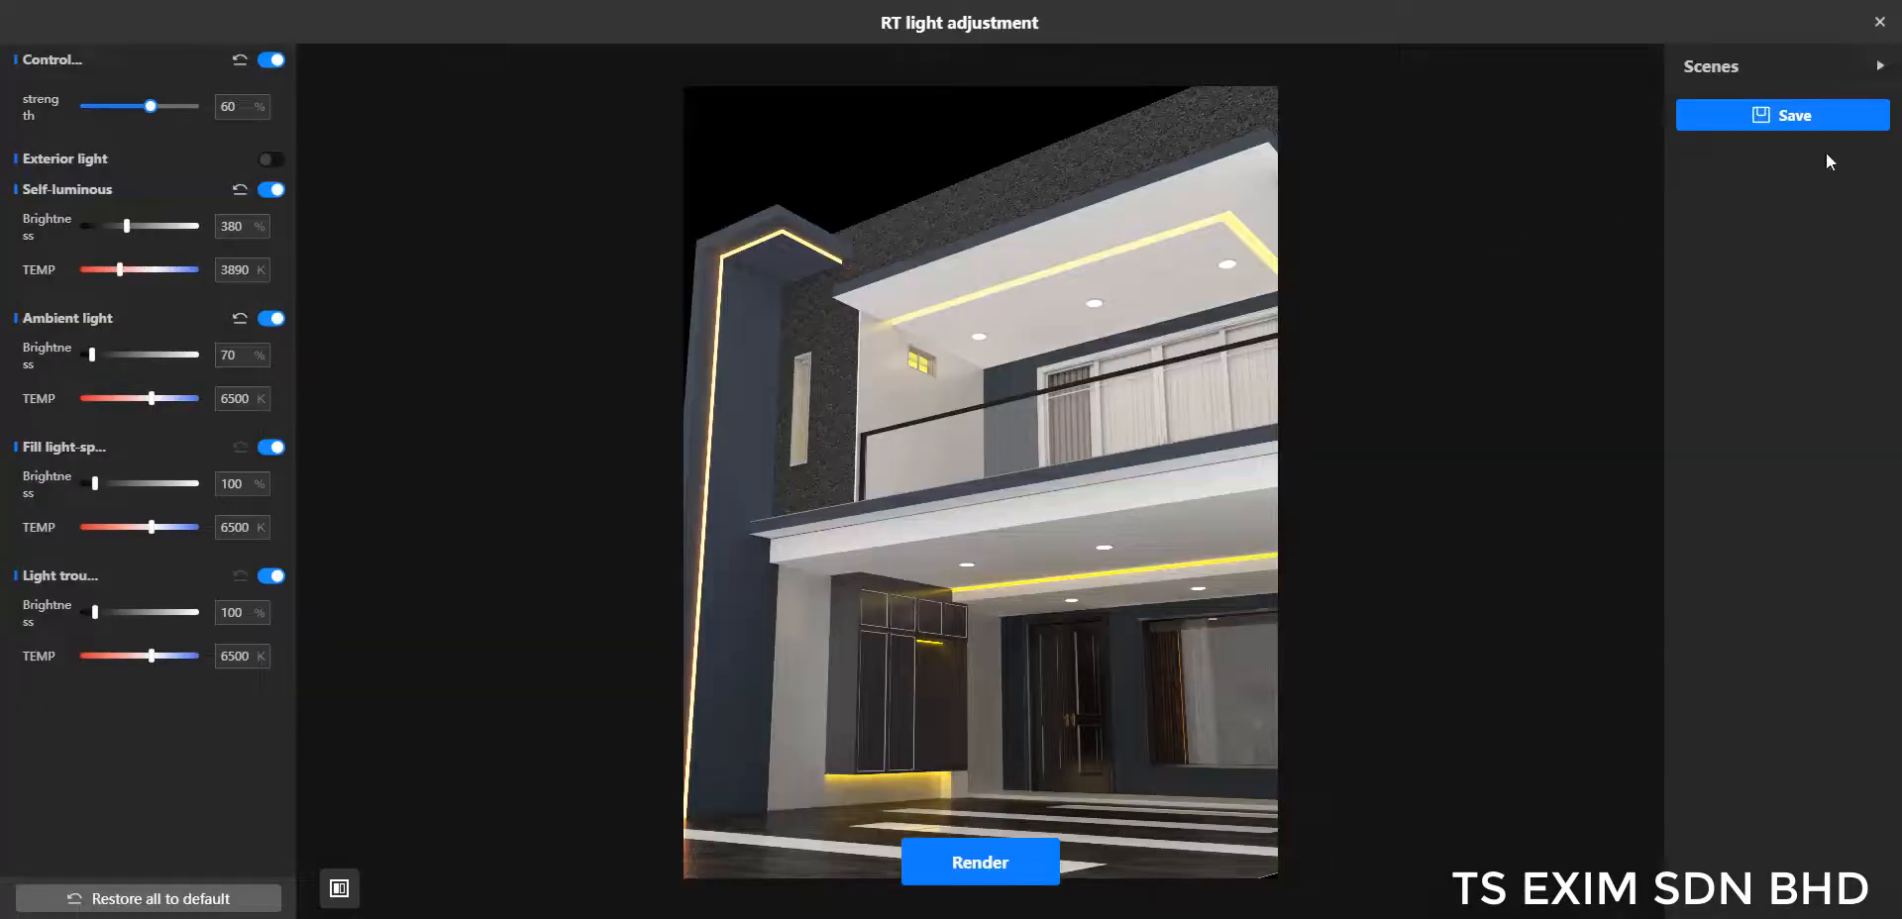
{"action": "left_click", "coordinate": [1879, 21]}
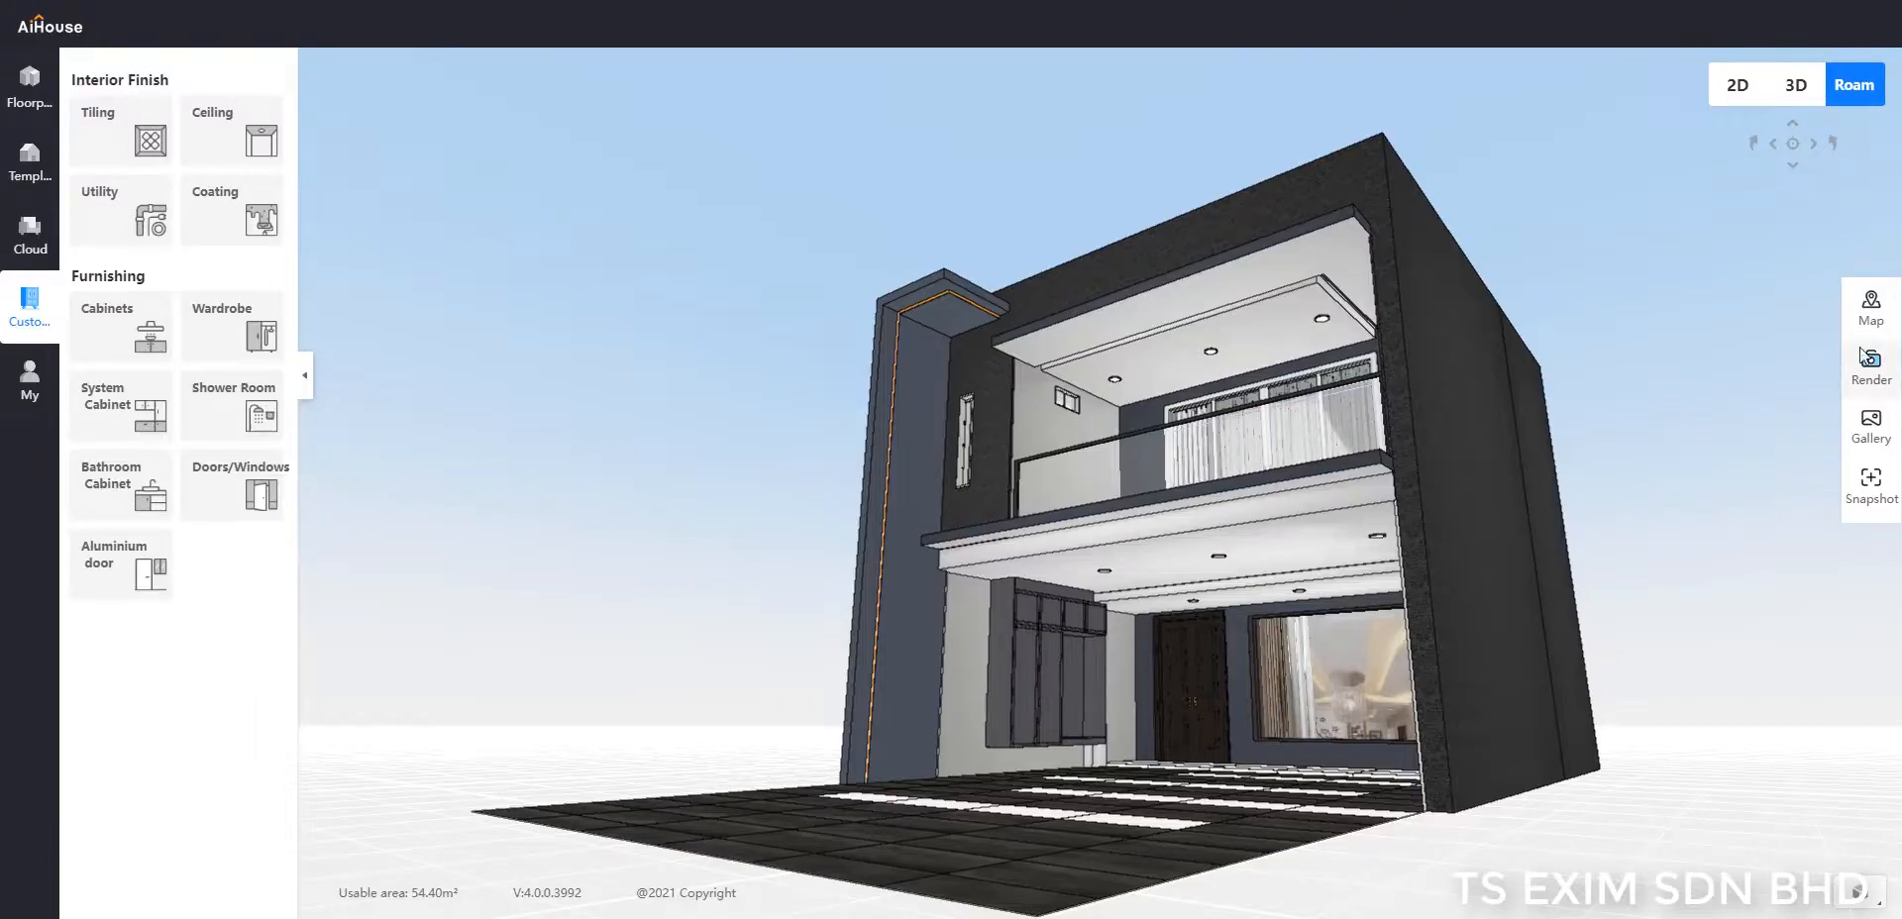